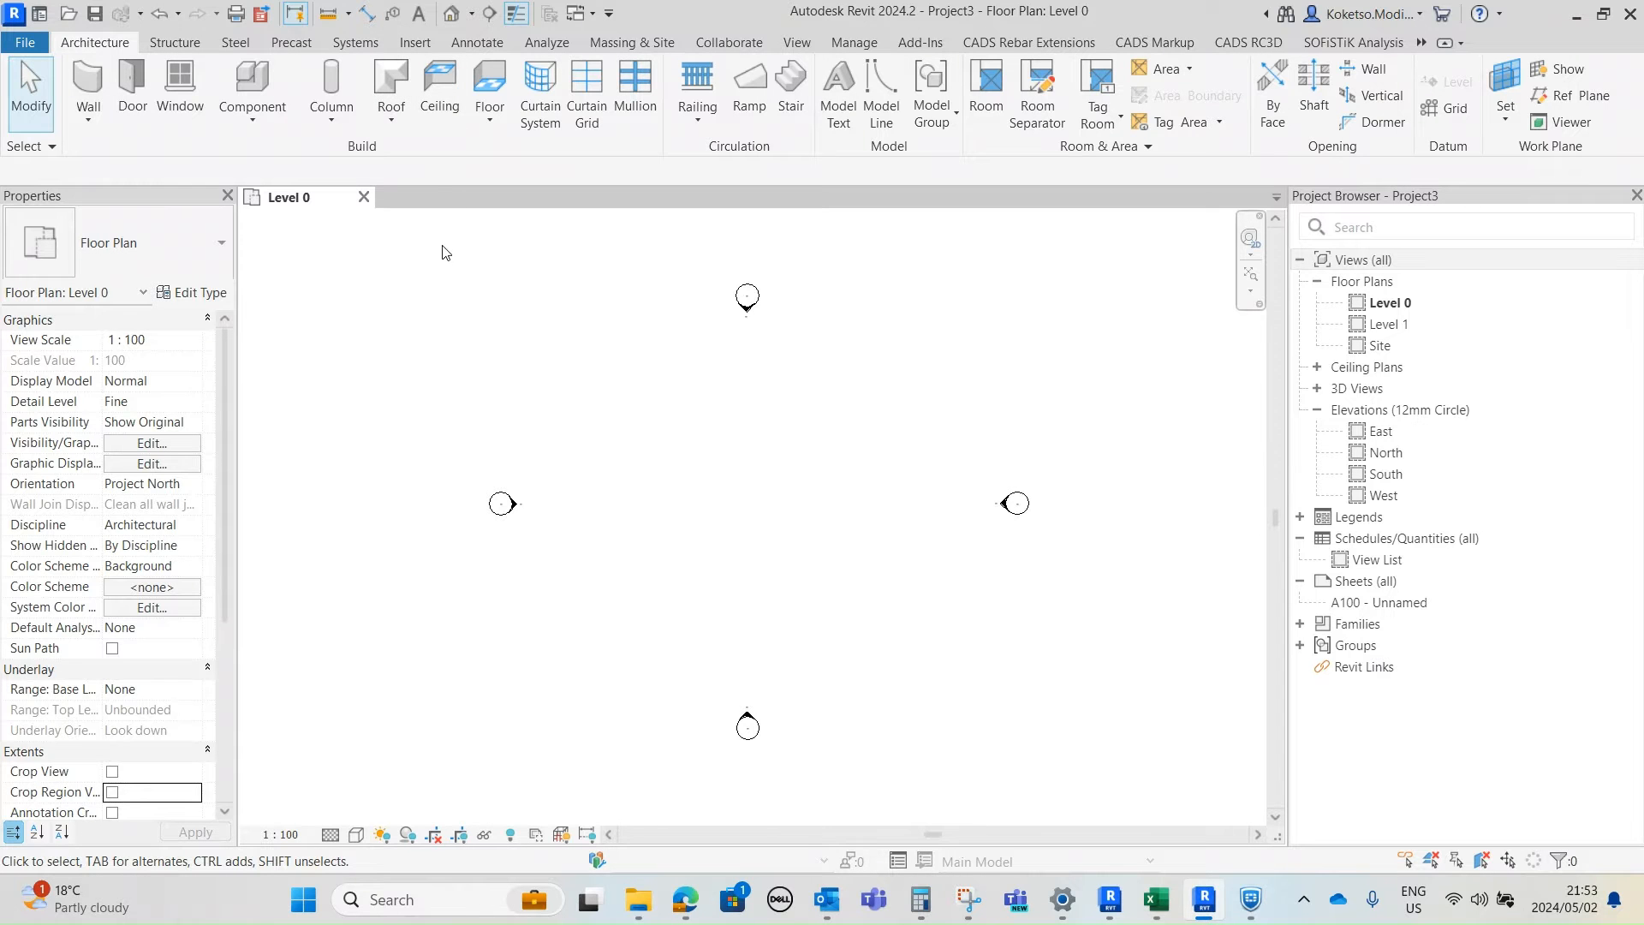
- Open the UB-Universal Beams-Column family from the metric library's Structural Columns, Steel, British Standard folder, with the family files shown as larger icons
click(416, 44)
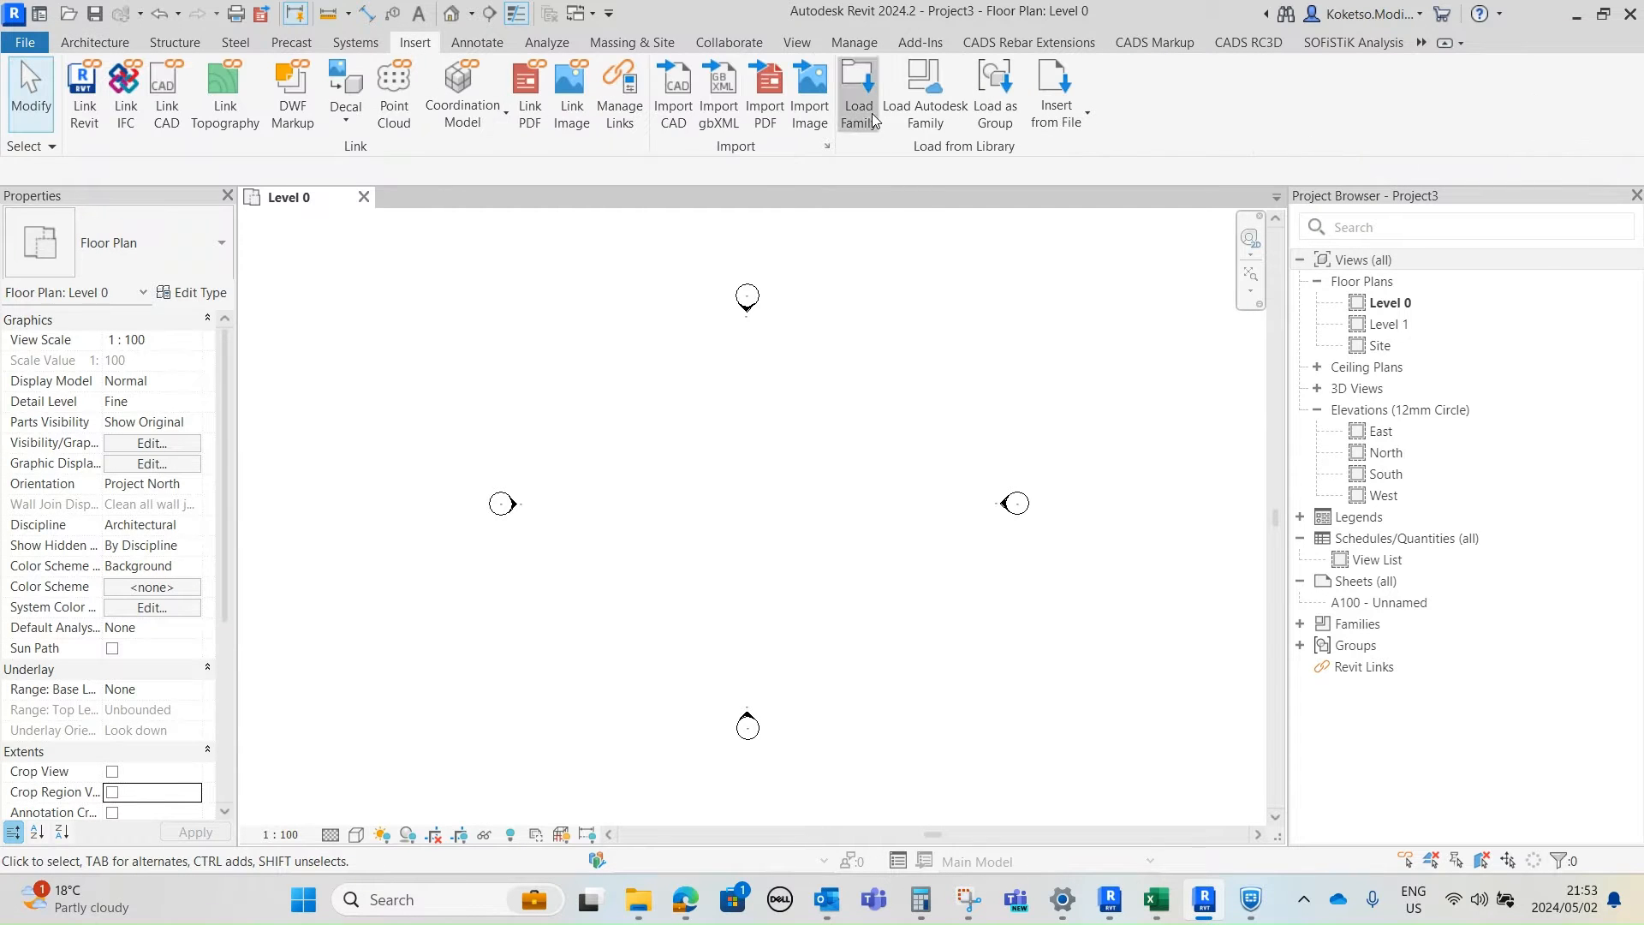
click(859, 90)
click(232, 584)
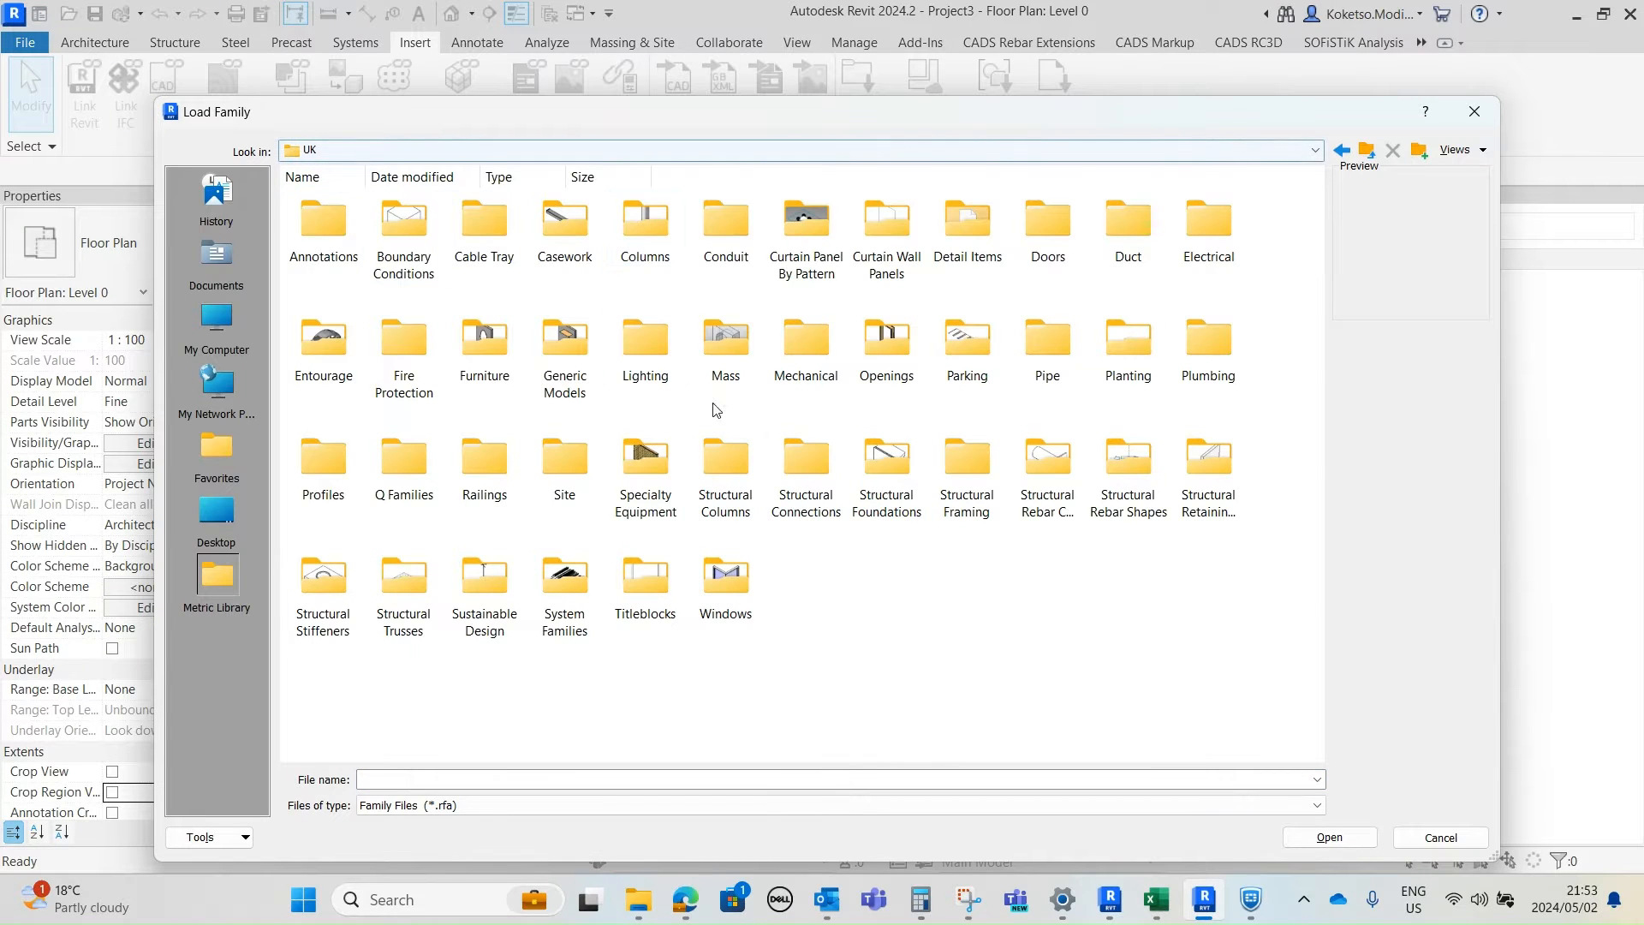
double_click(718, 456)
double_click(557, 233)
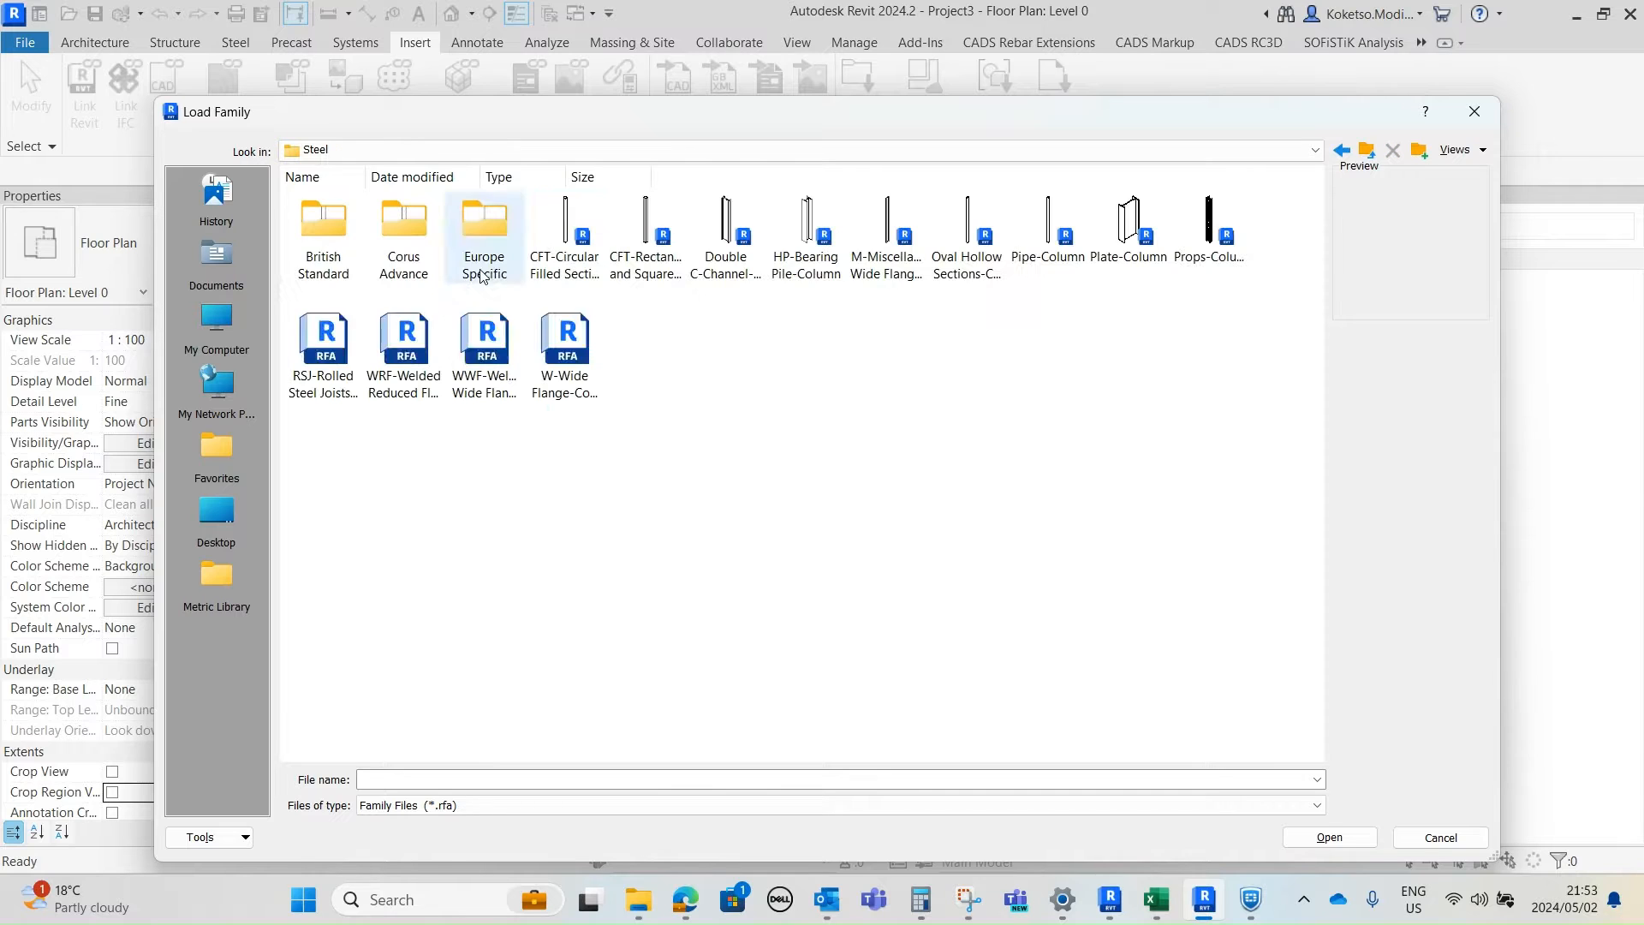
double_click(324, 240)
right_click(619, 455)
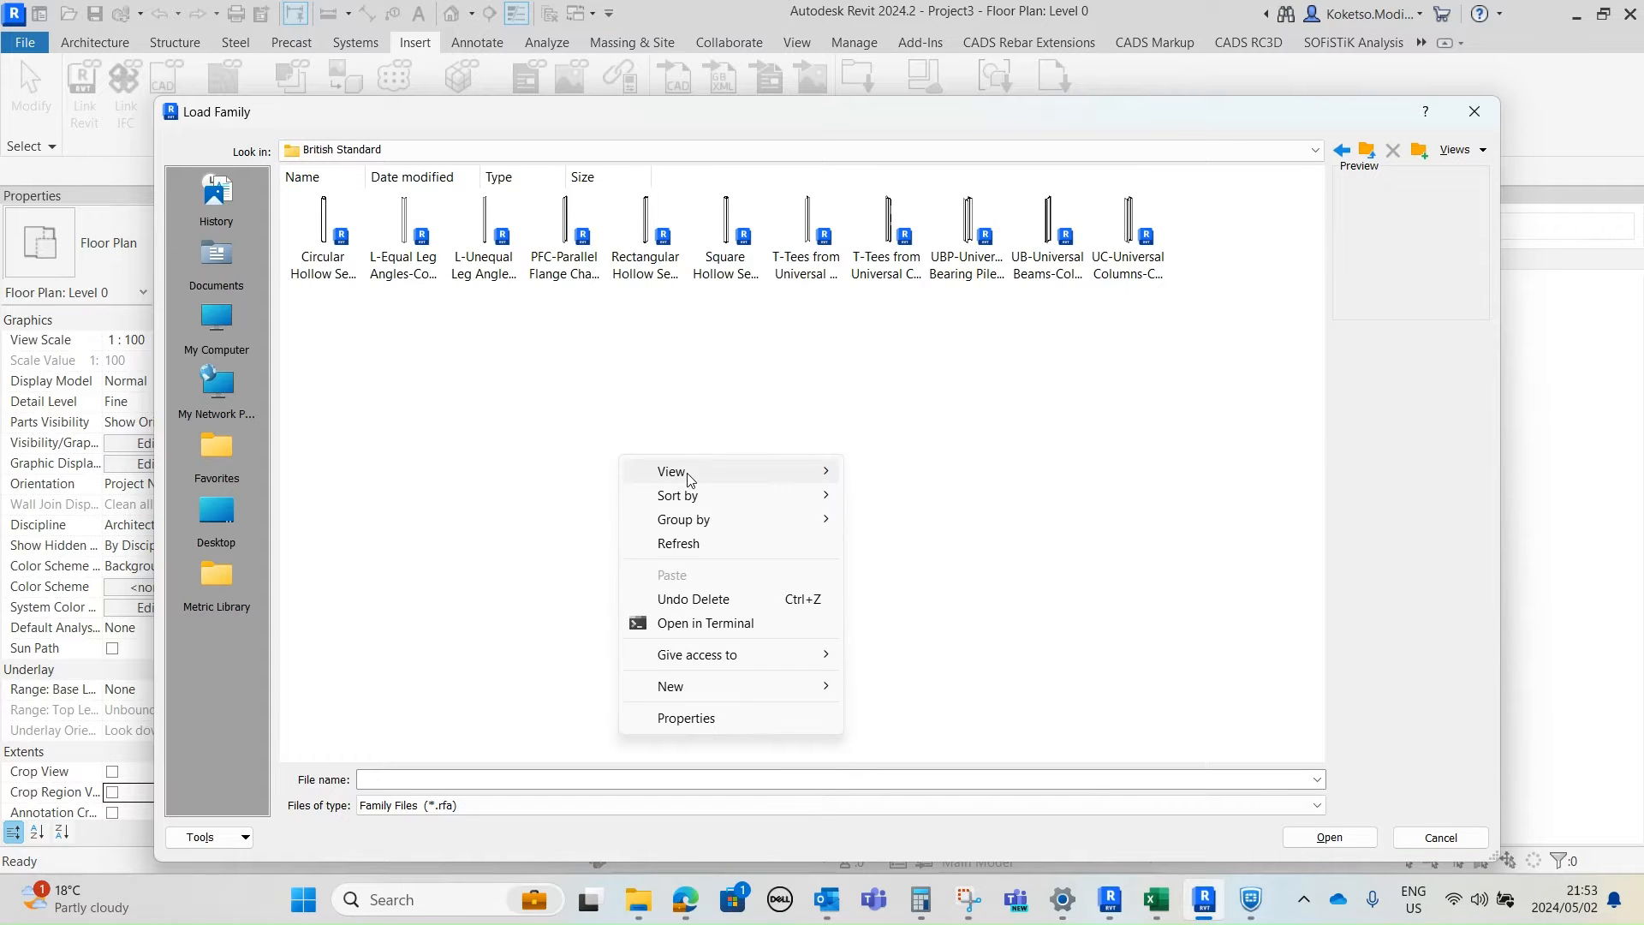
mouse_move(689, 479)
click(947, 495)
click(657, 498)
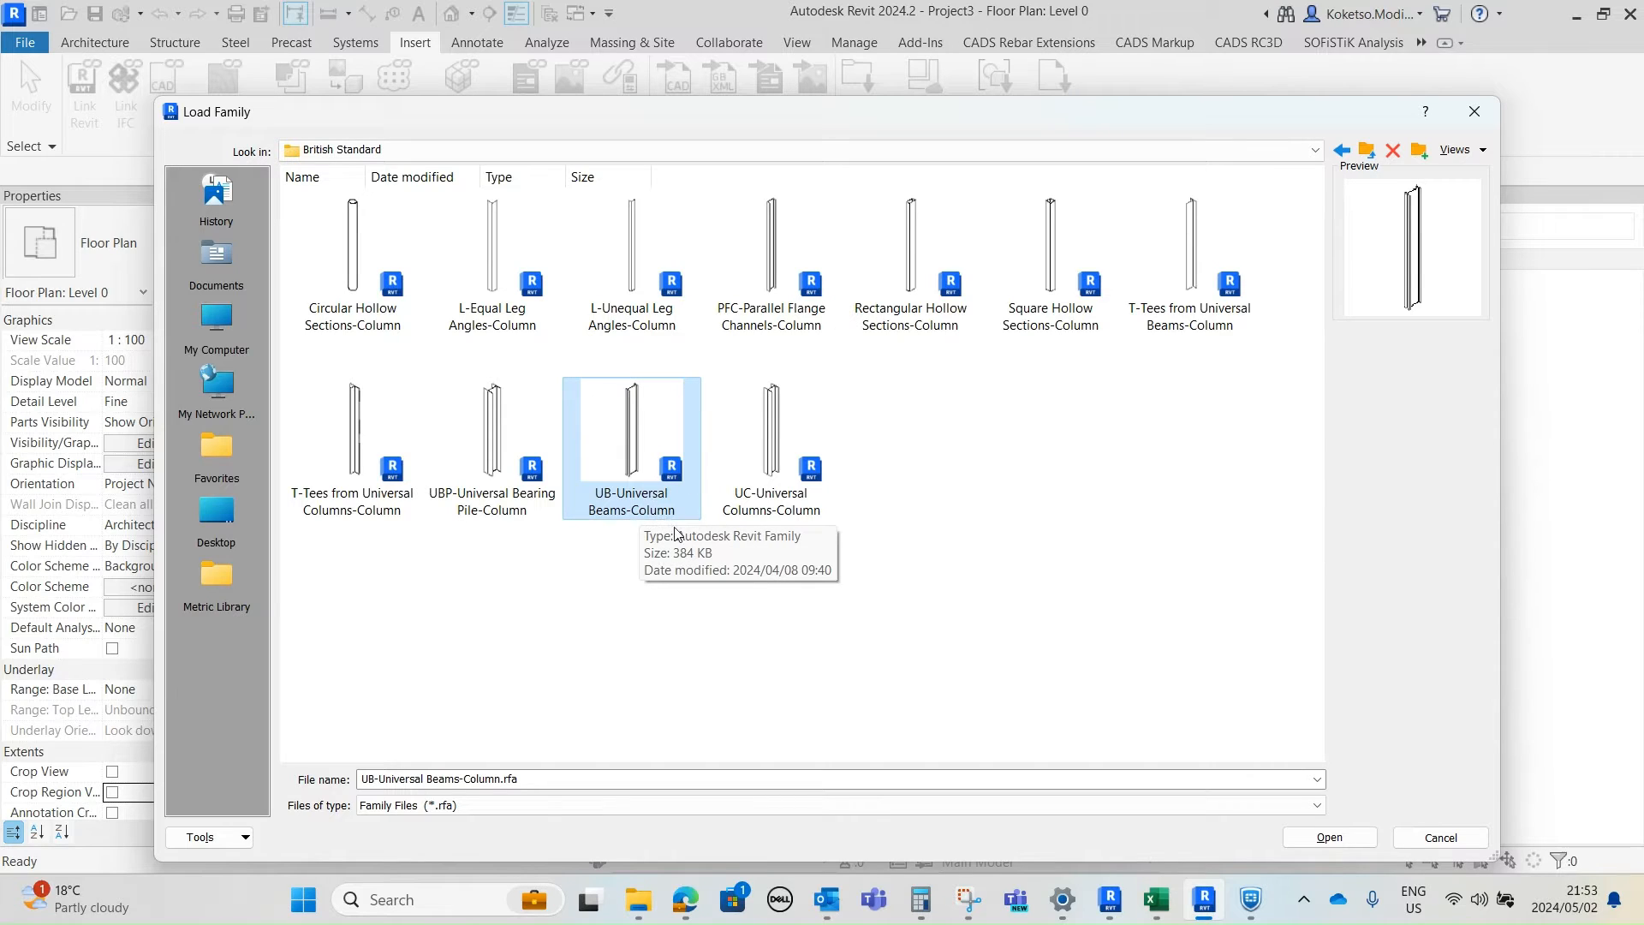
click(1328, 838)
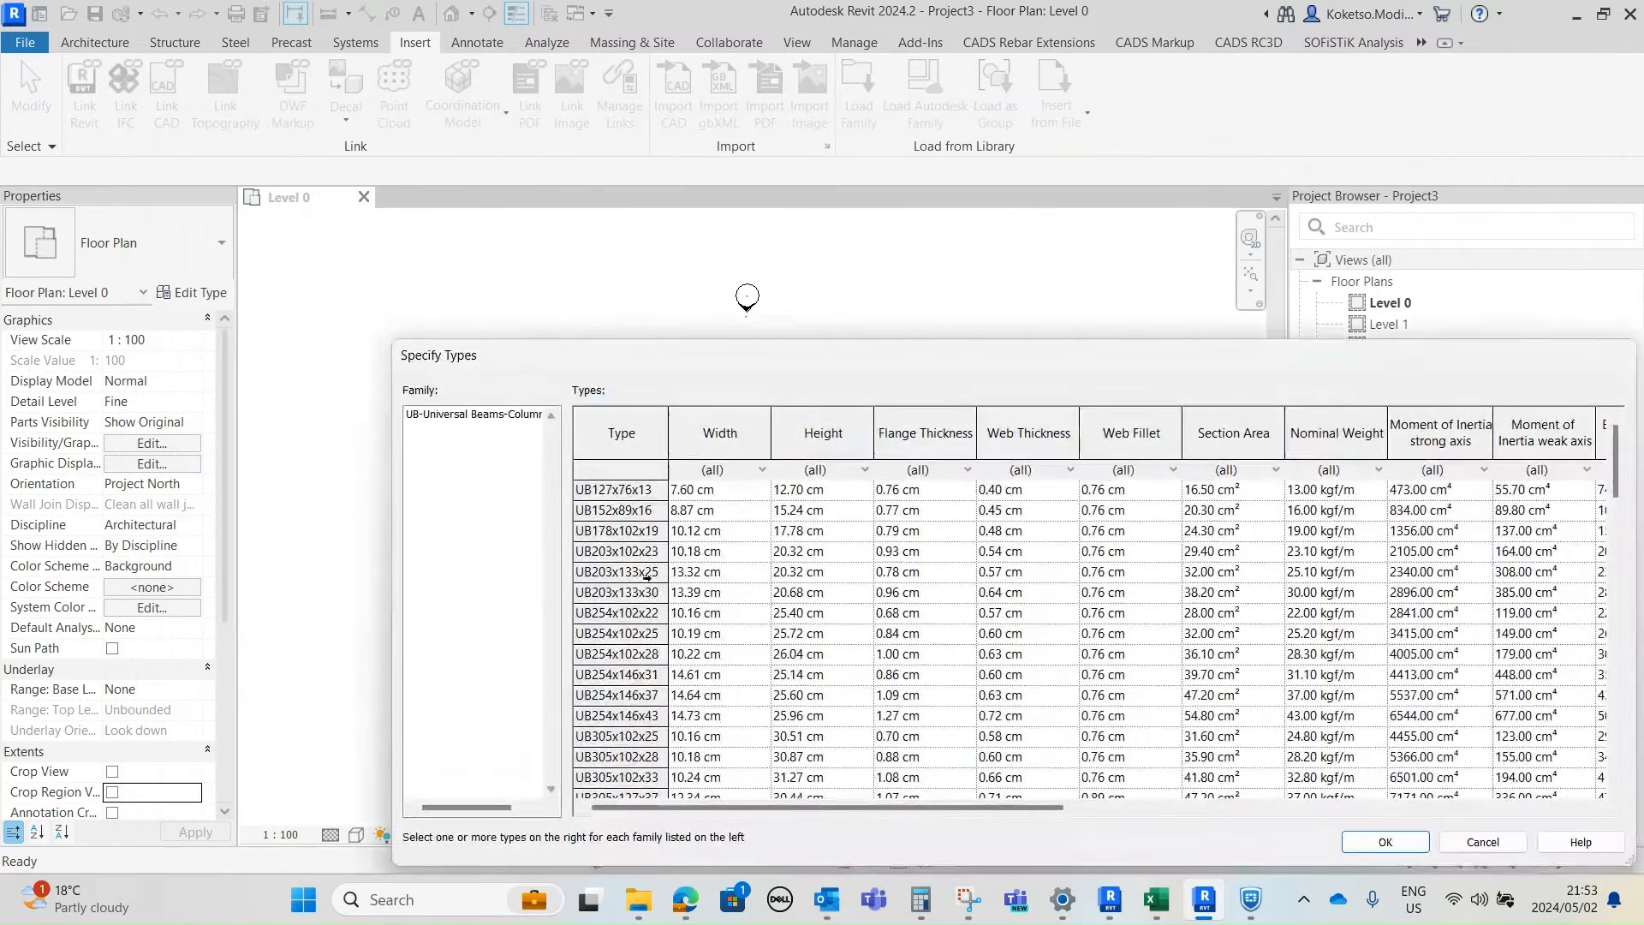
- Load the UB610x229x101 type of the universal beam column family into the project
scroll(647, 576, down, 13)
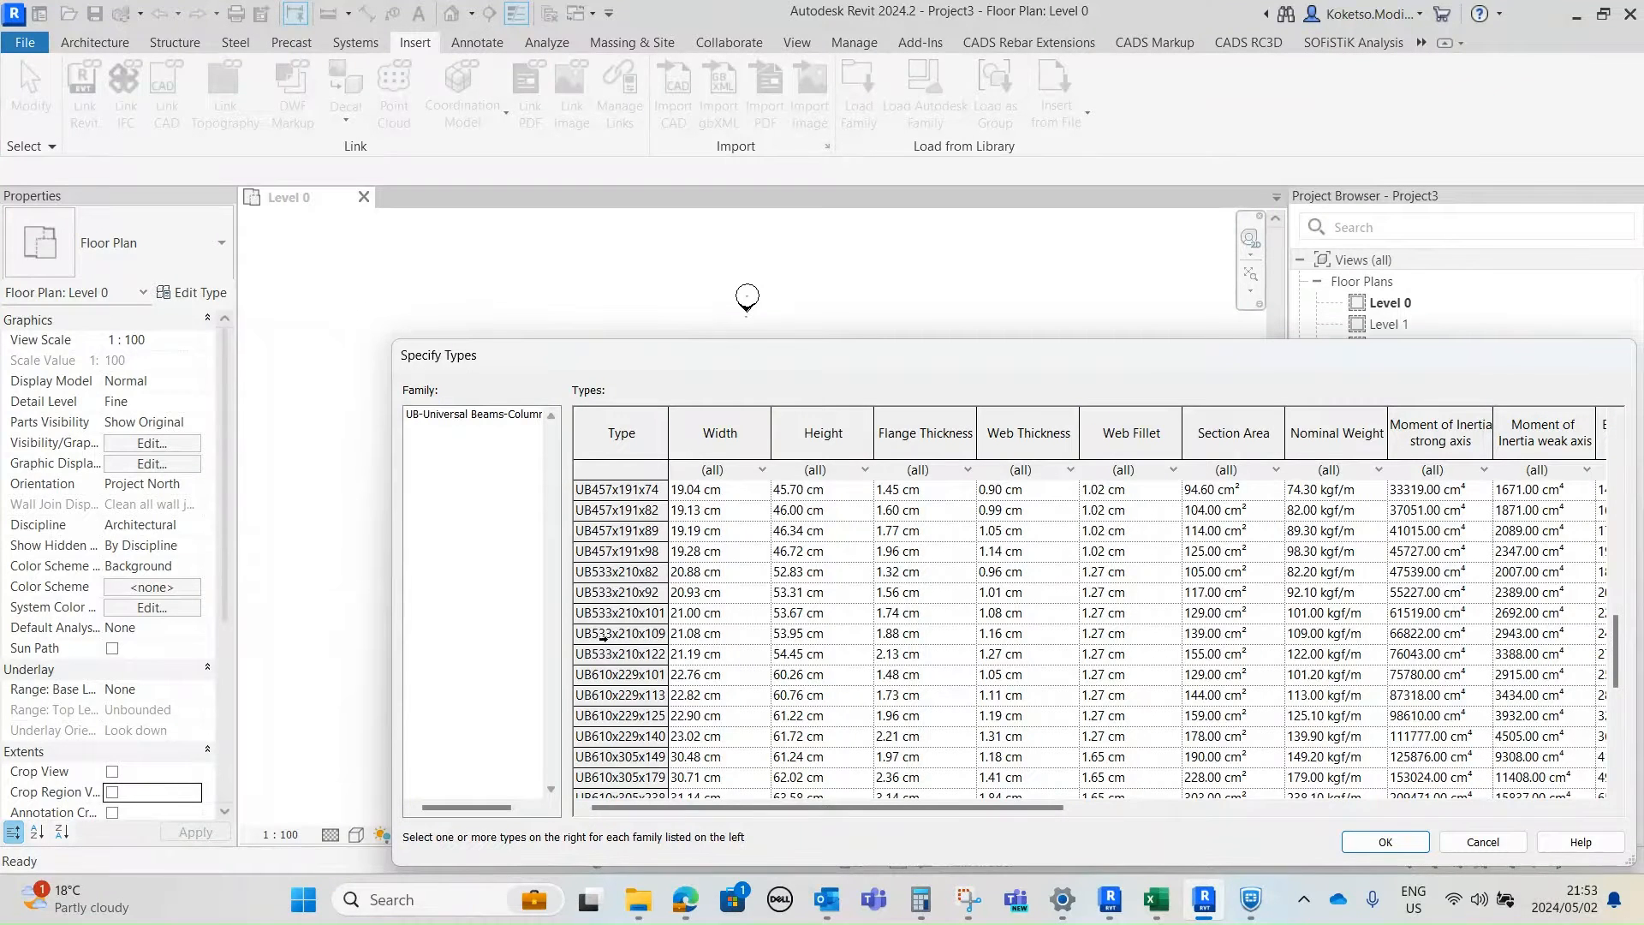
scroll(604, 638, down, 3)
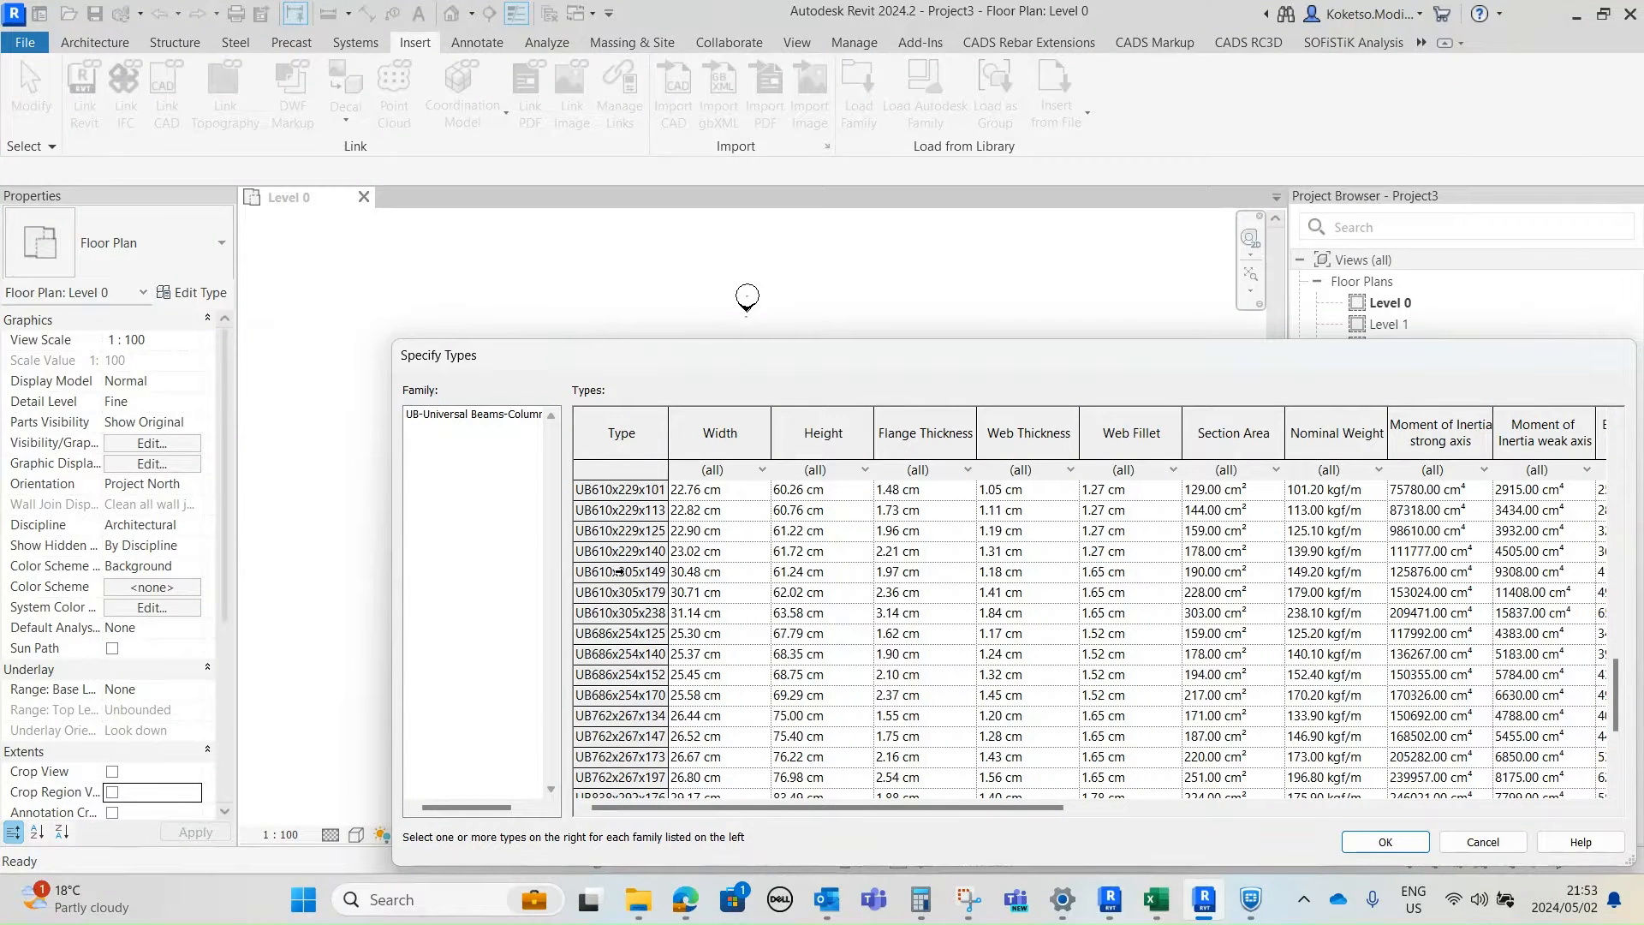
click(632, 490)
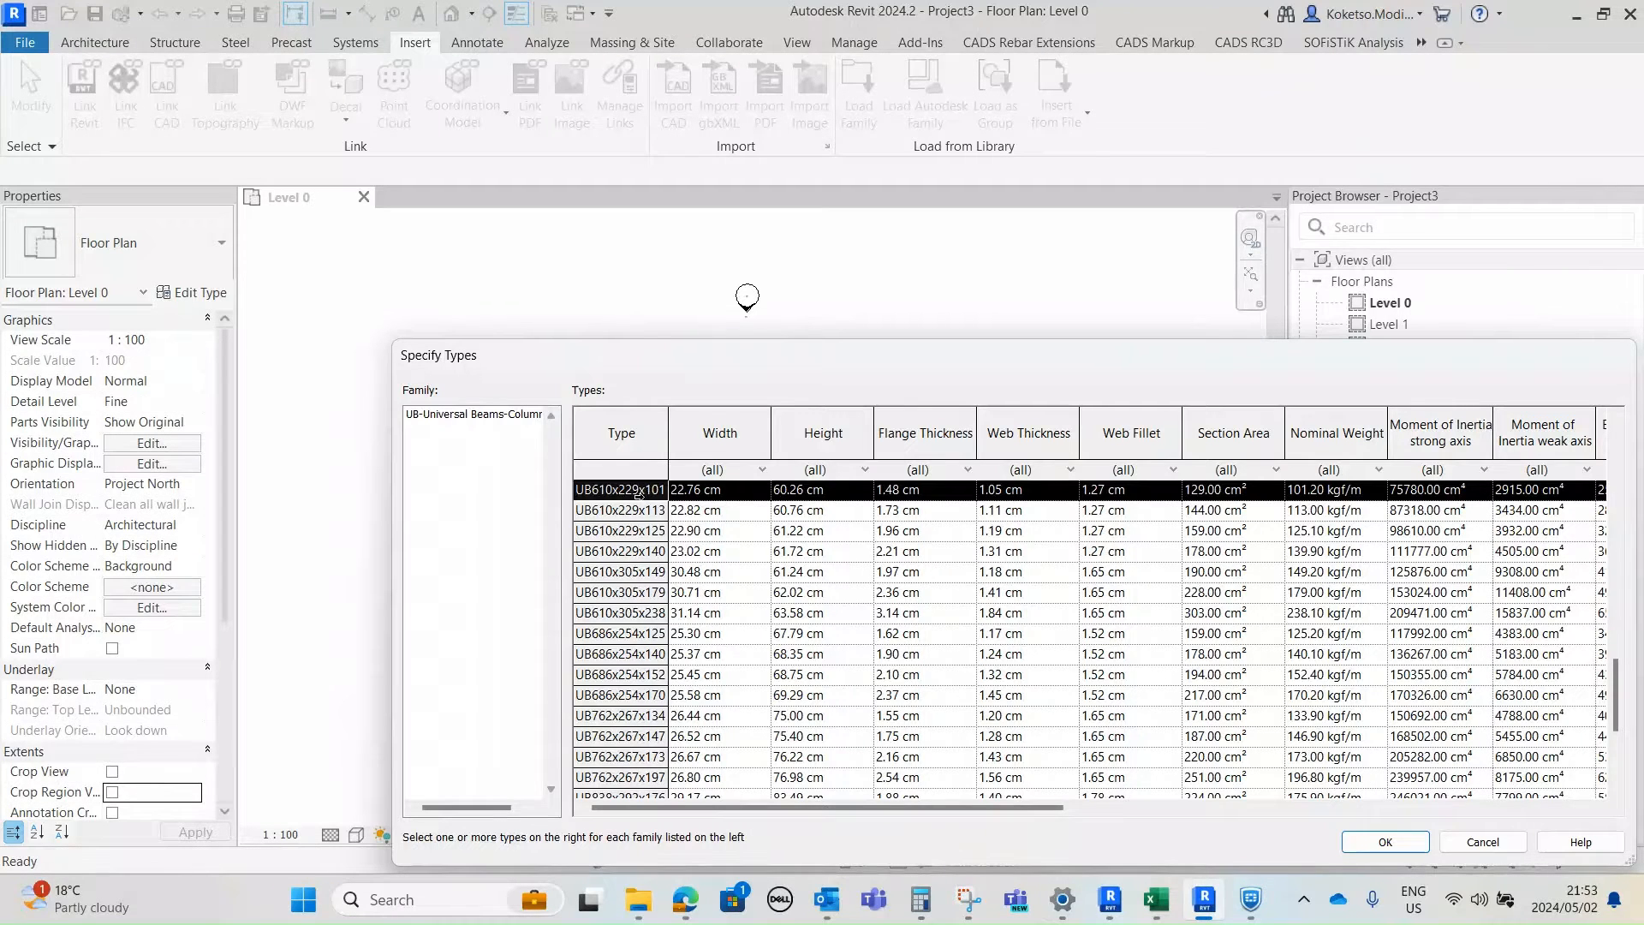
click(1384, 842)
- Open the UB-Universal Beams family from the metric library's Structural Framing, Steel, British Standard folder, with the family files shown as large icons
click(858, 94)
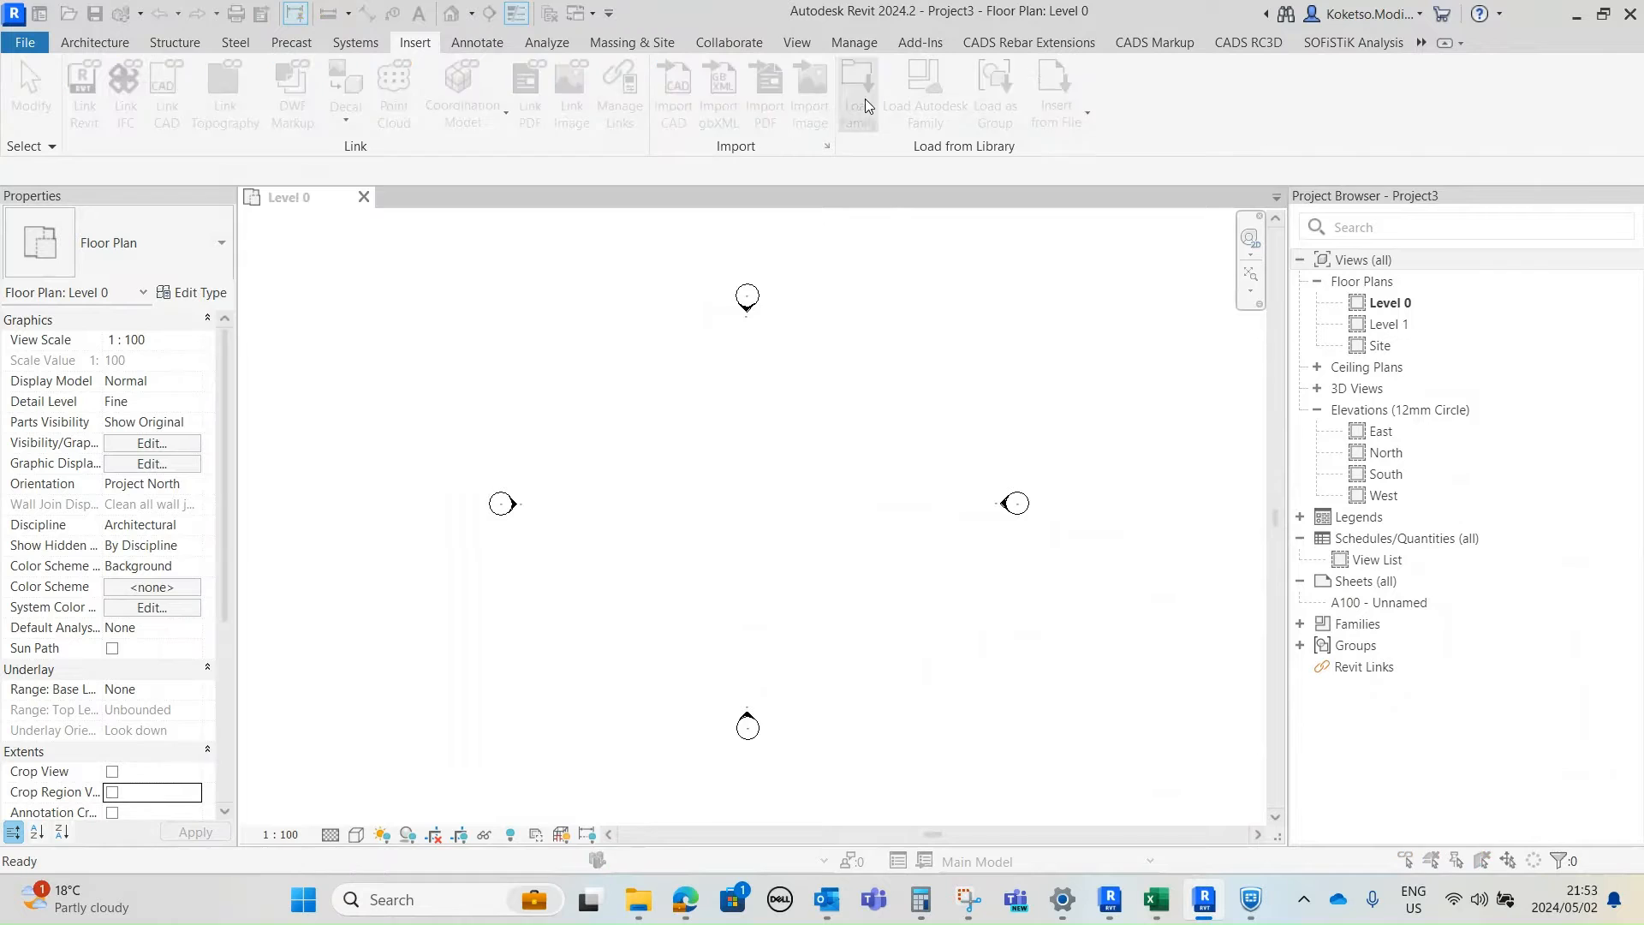
click(224, 584)
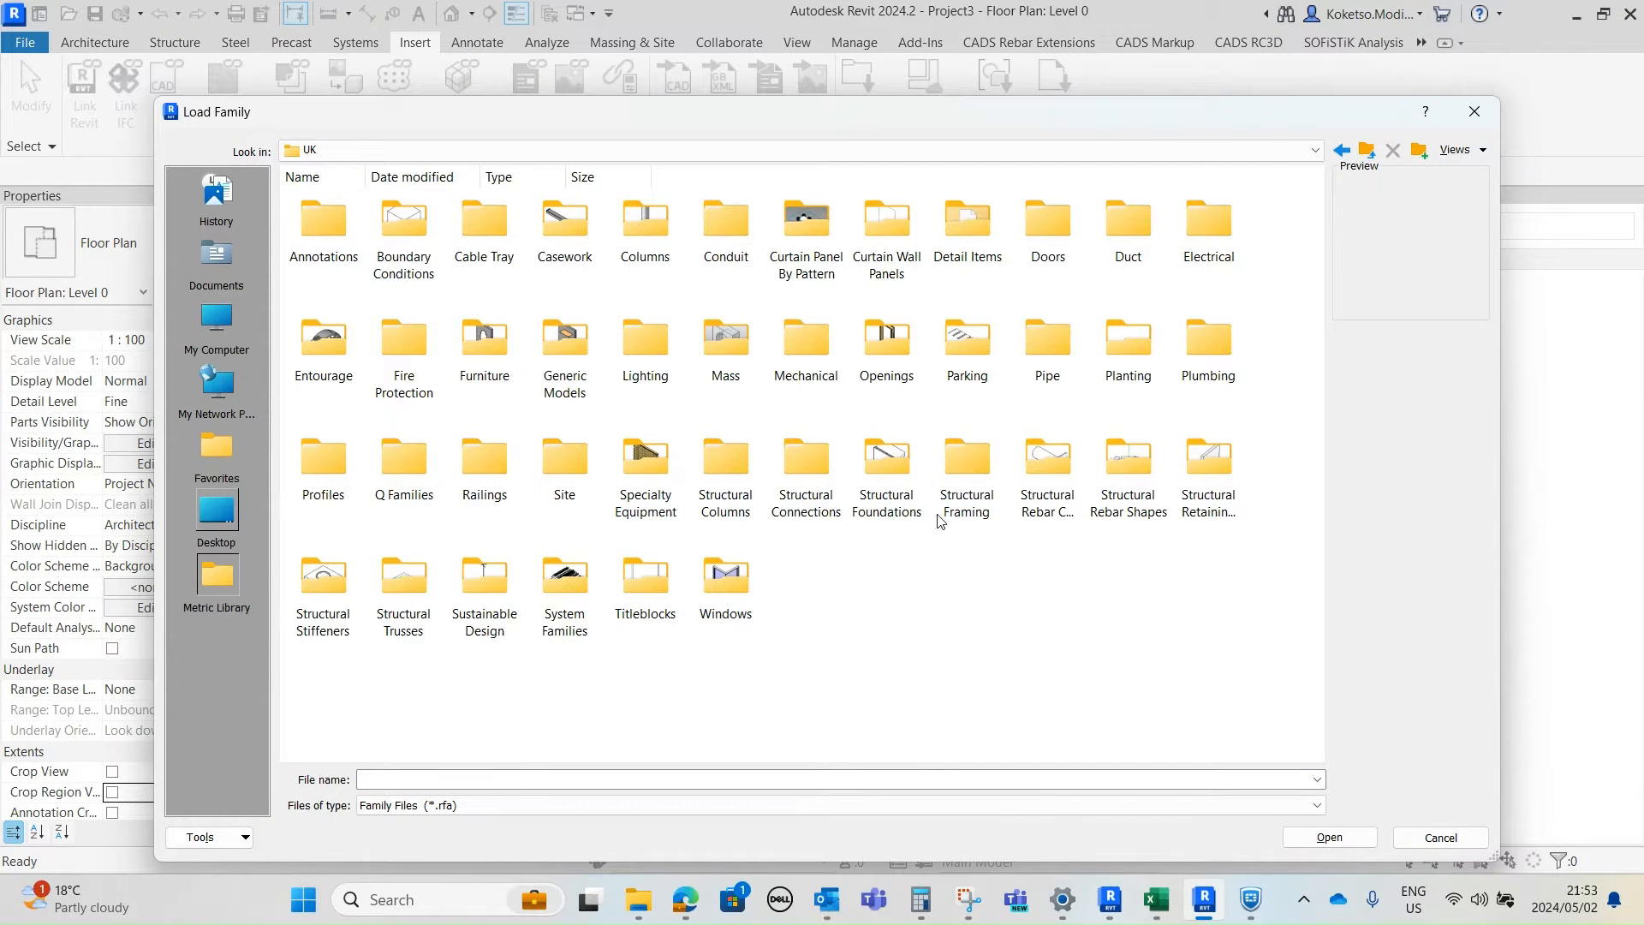
double_click(967, 469)
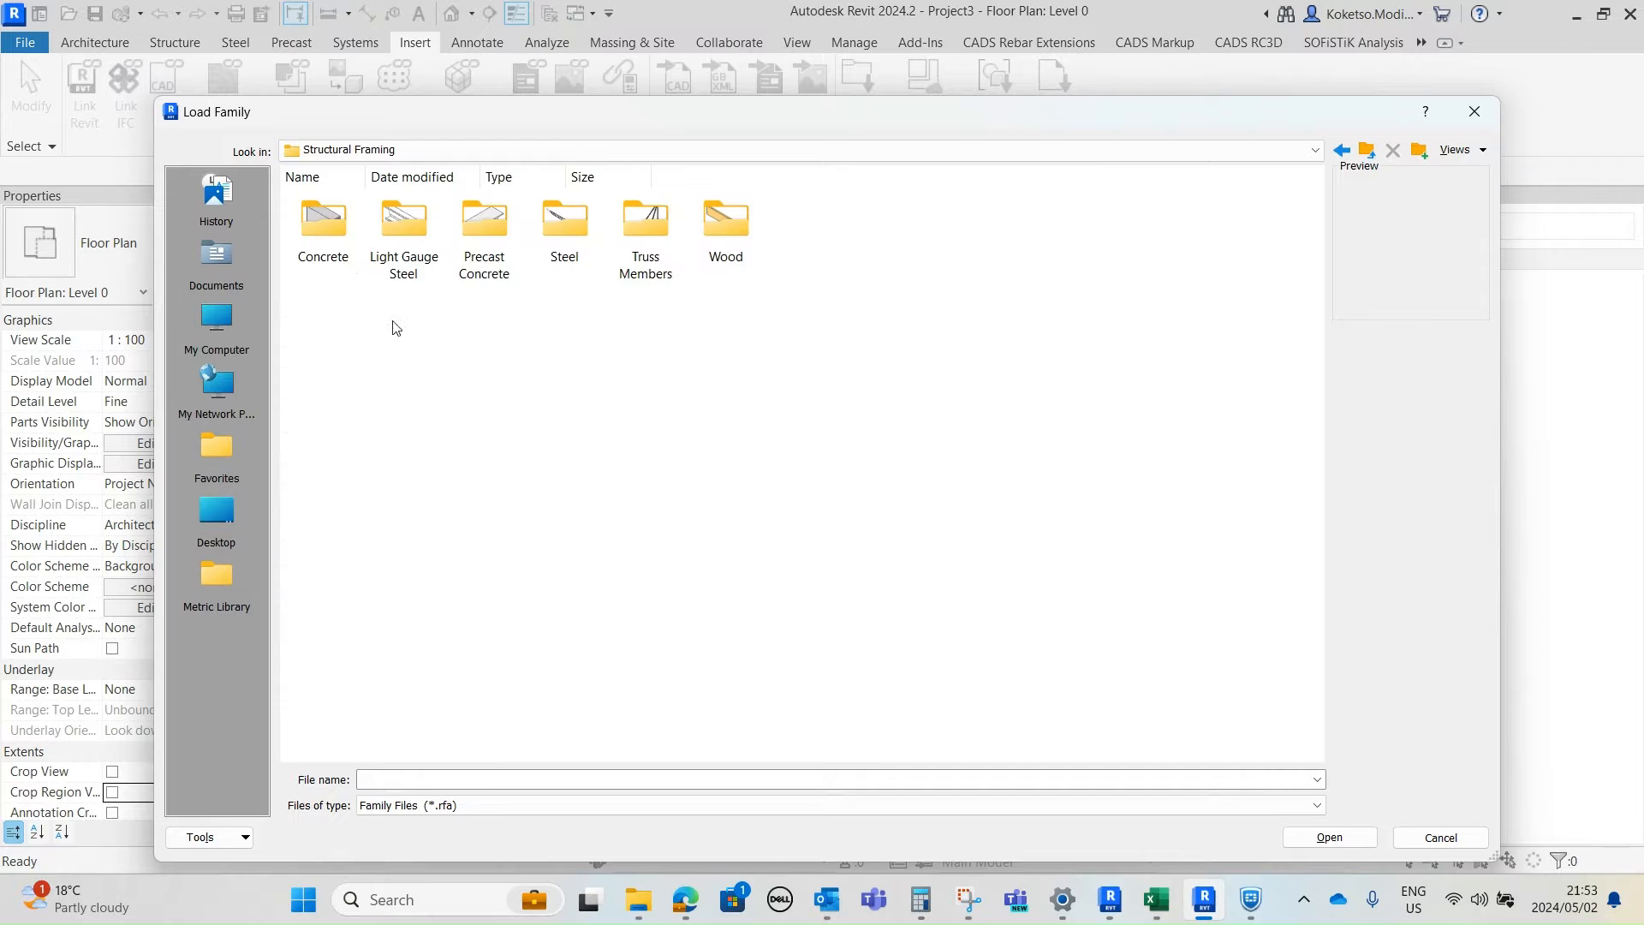
double_click(565, 221)
double_click(325, 238)
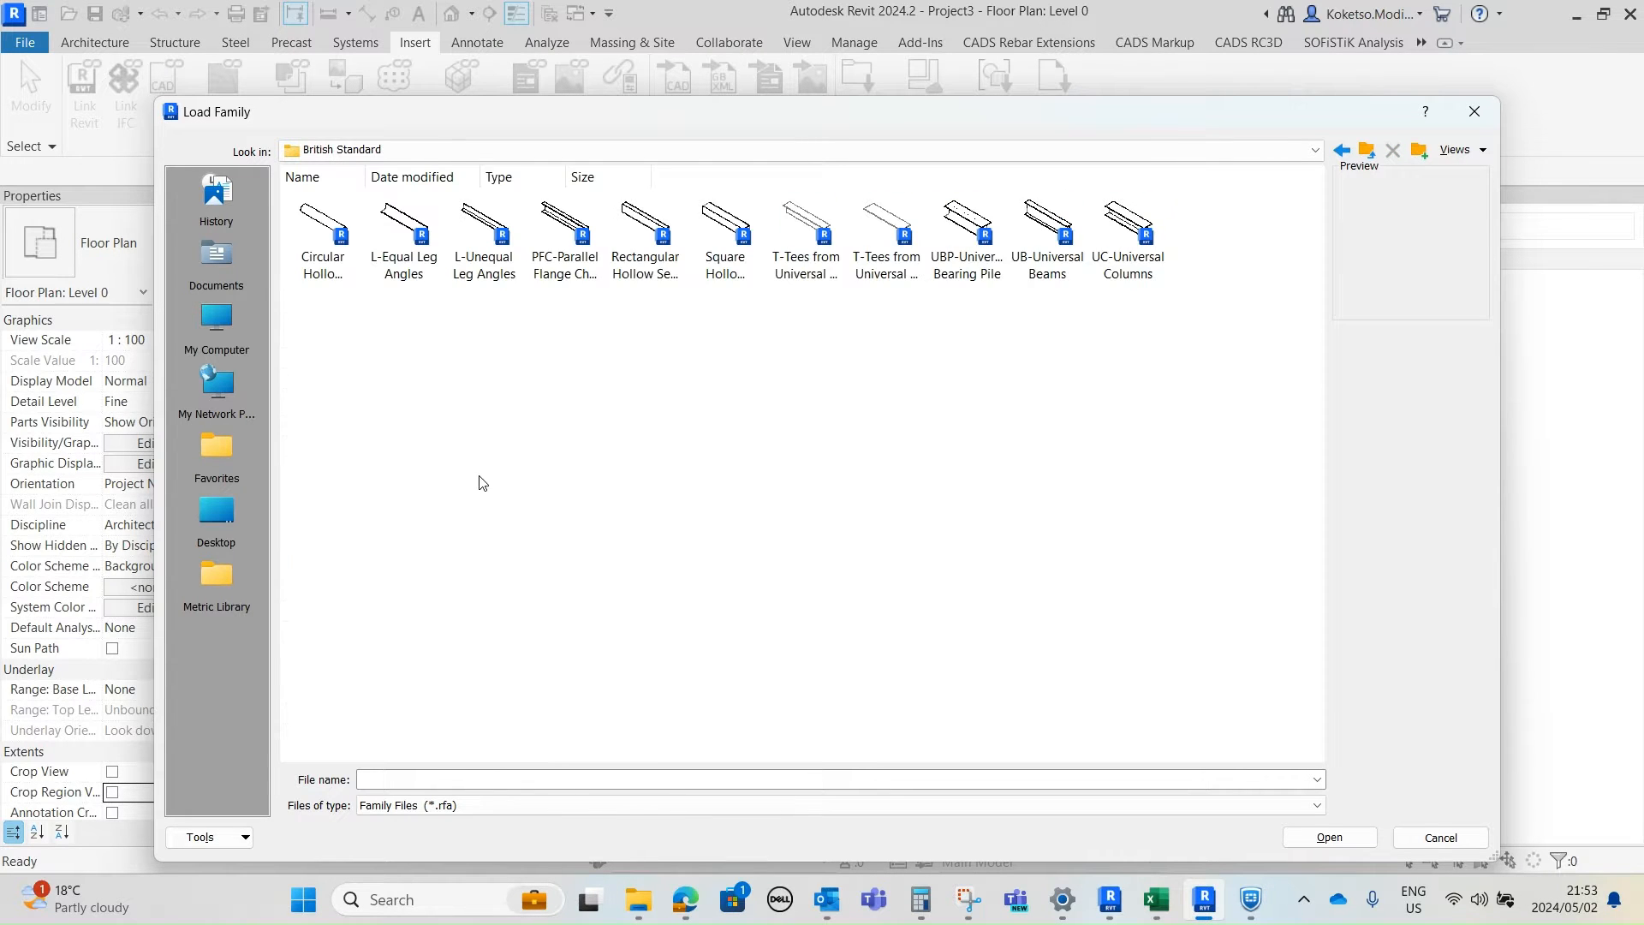
right_click(482, 483)
mouse_move(676, 489)
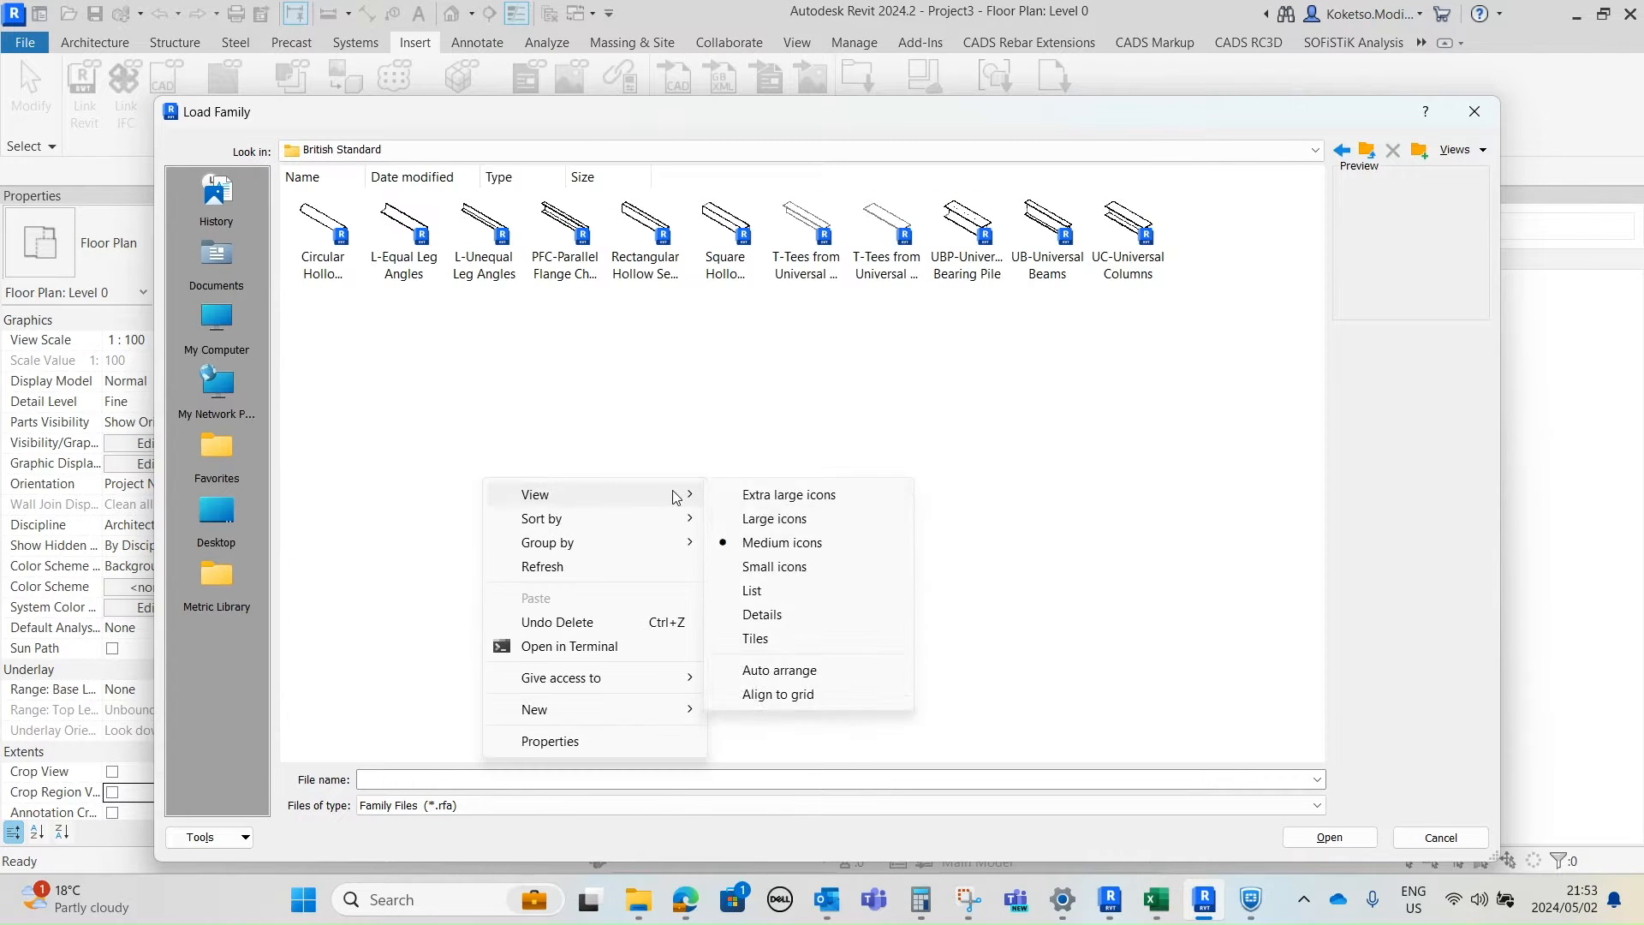
click(753, 519)
click(637, 433)
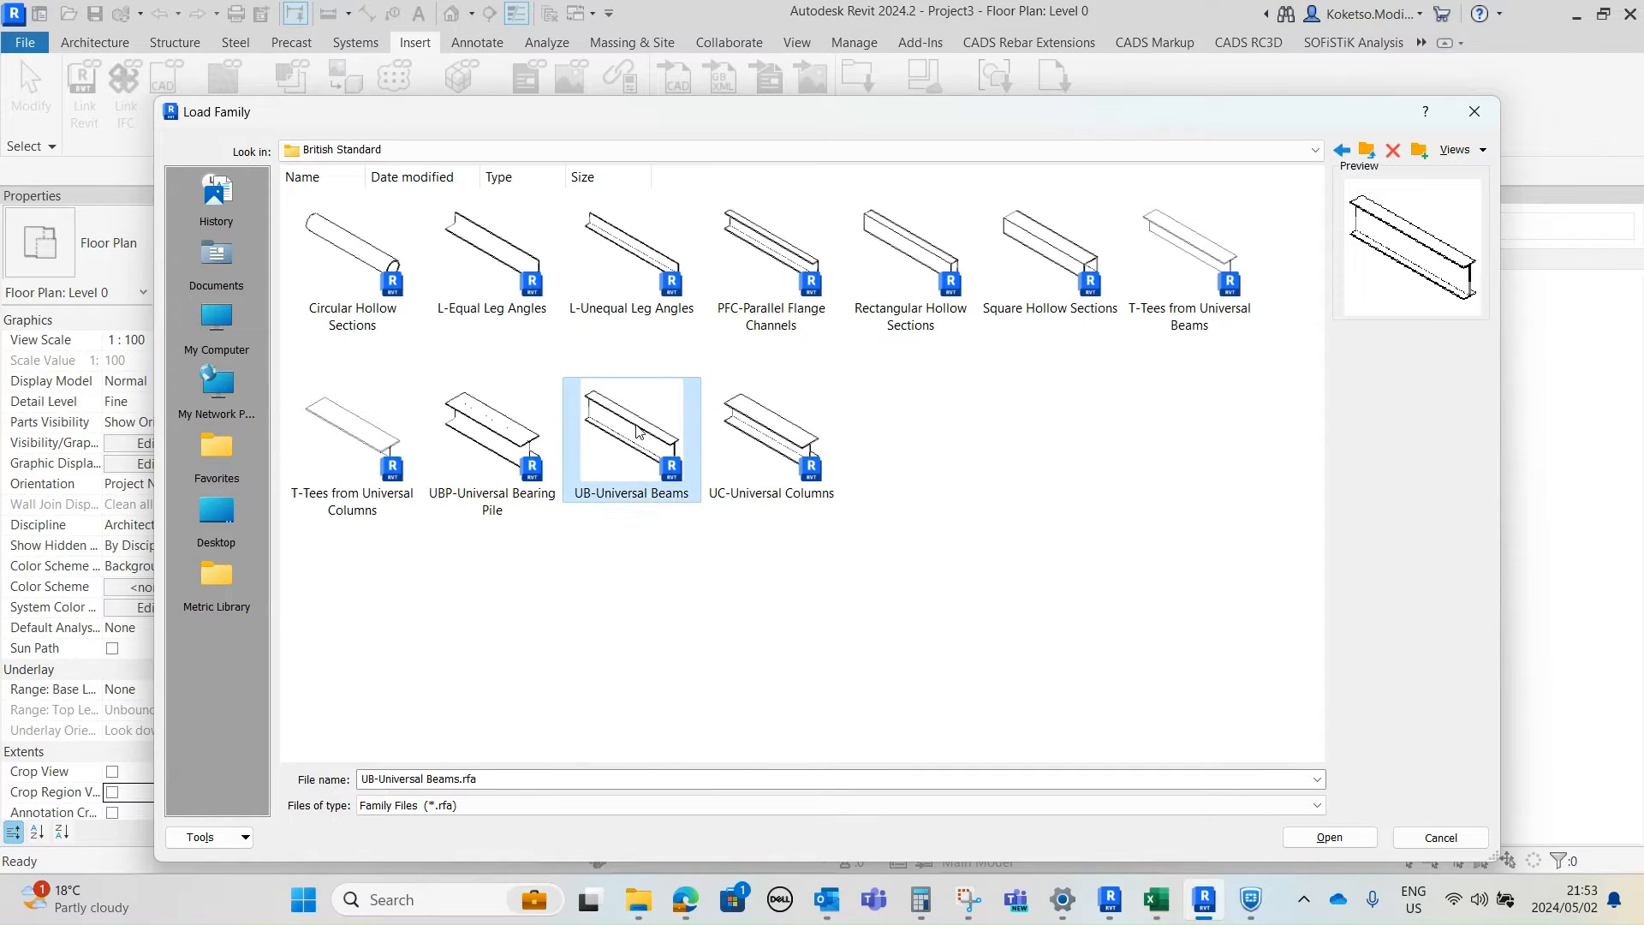
click(1330, 837)
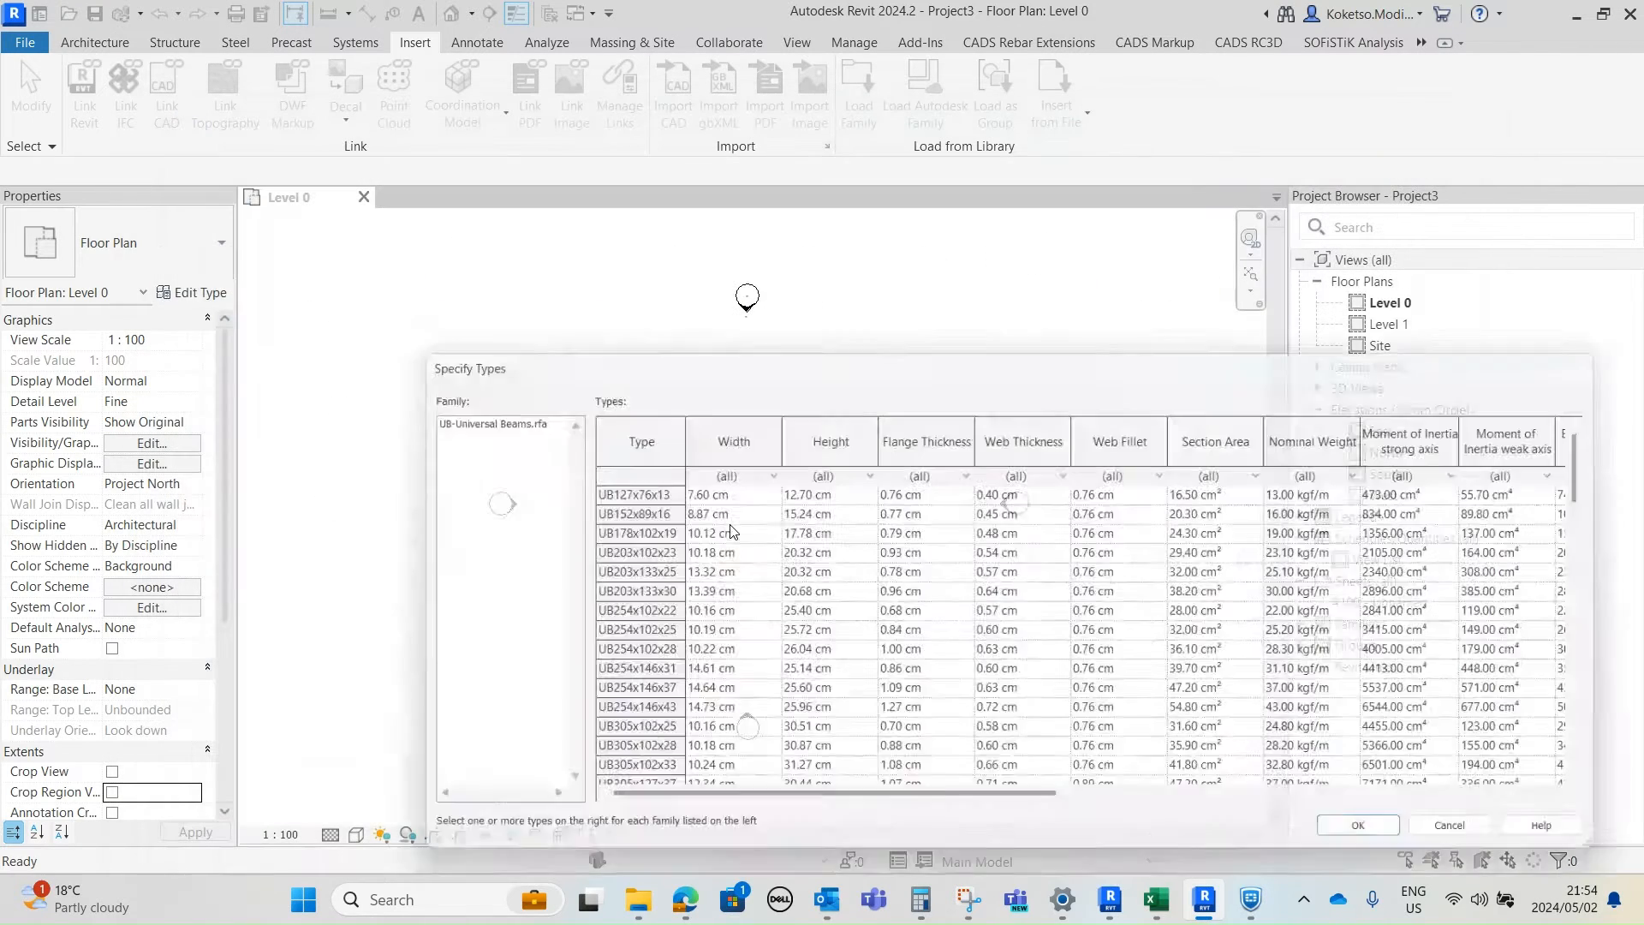
- Load the UB533x210x92 beam type, overwriting the existing family version and its parameter values
scroll(692, 616, down, 5)
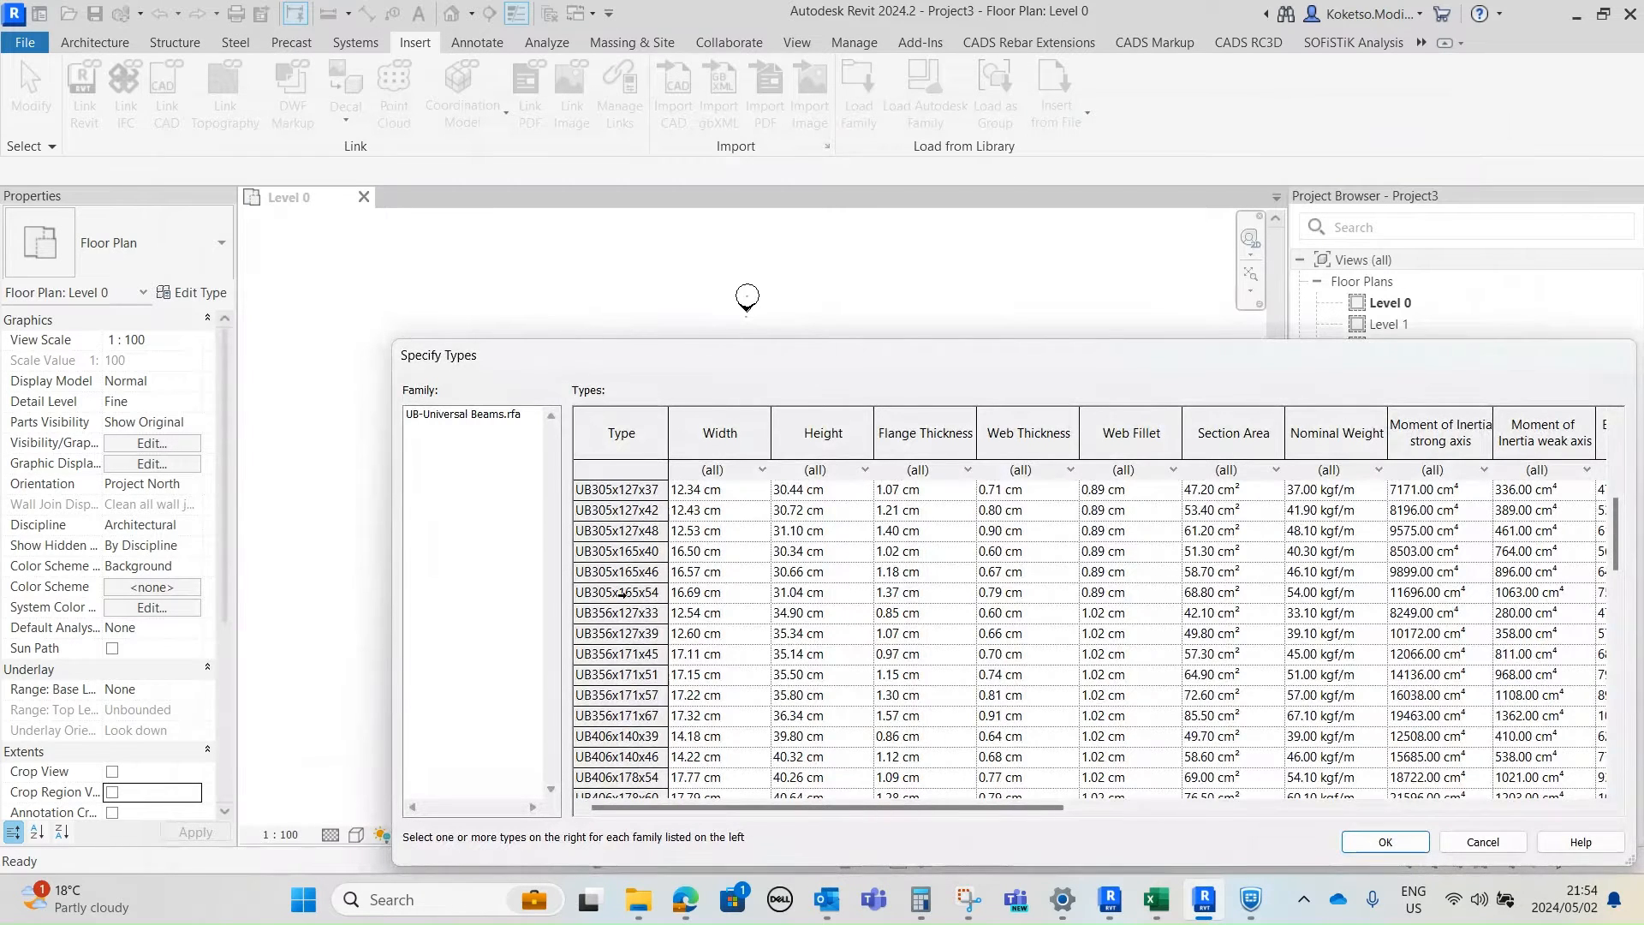
scroll(622, 593, down, 4)
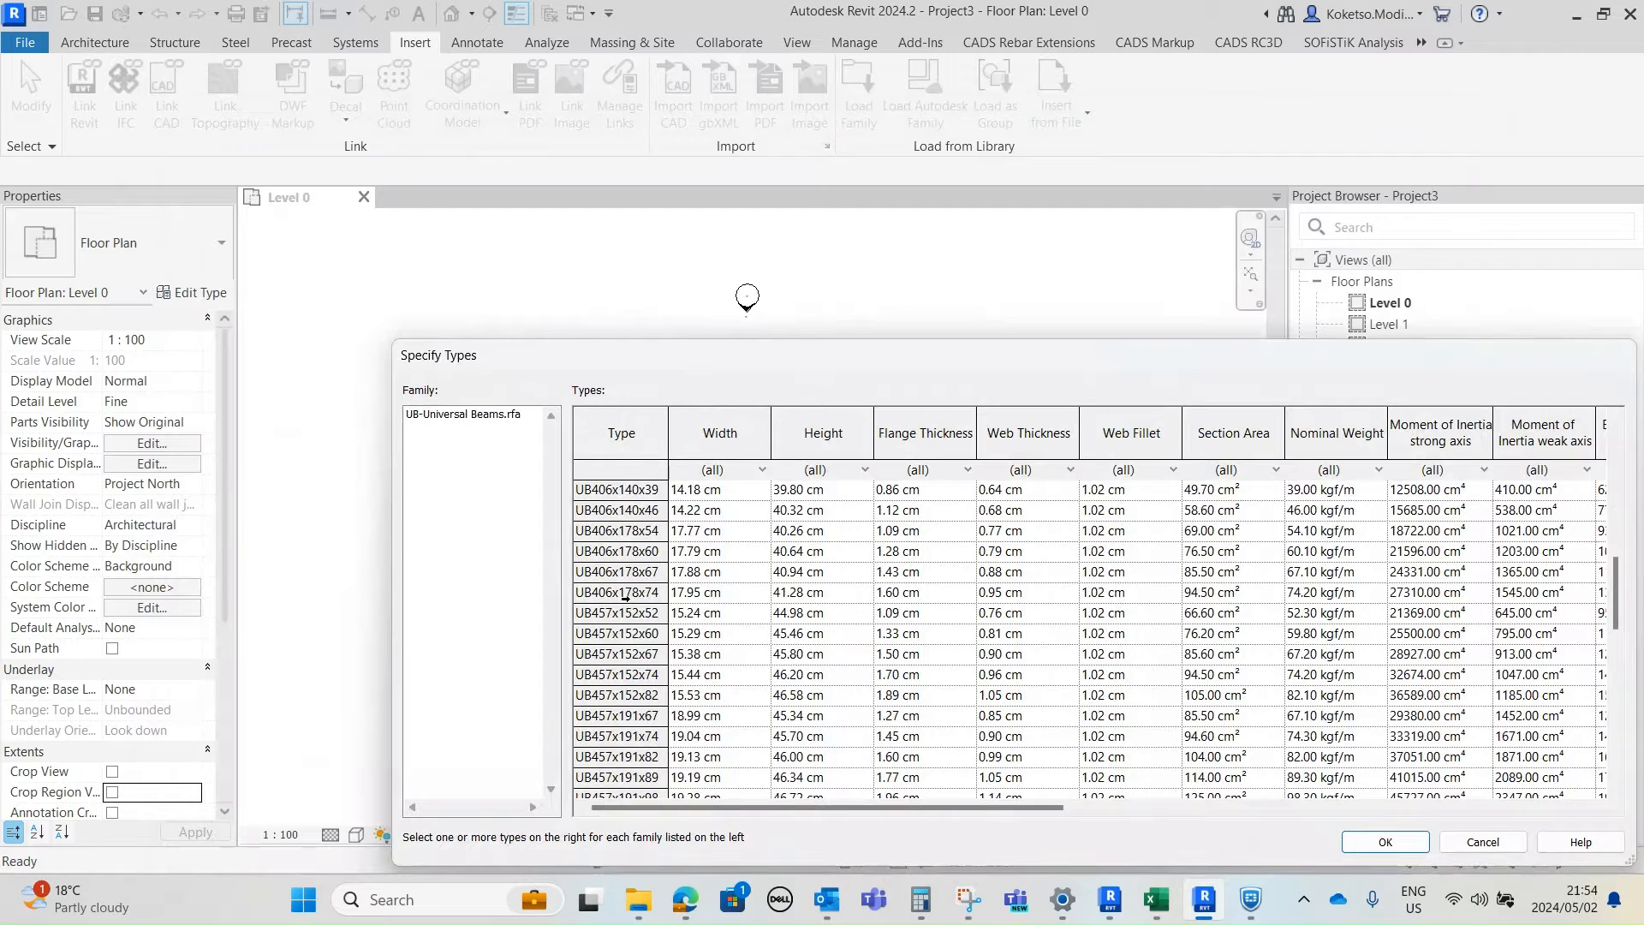
scroll(609, 623, down, 5)
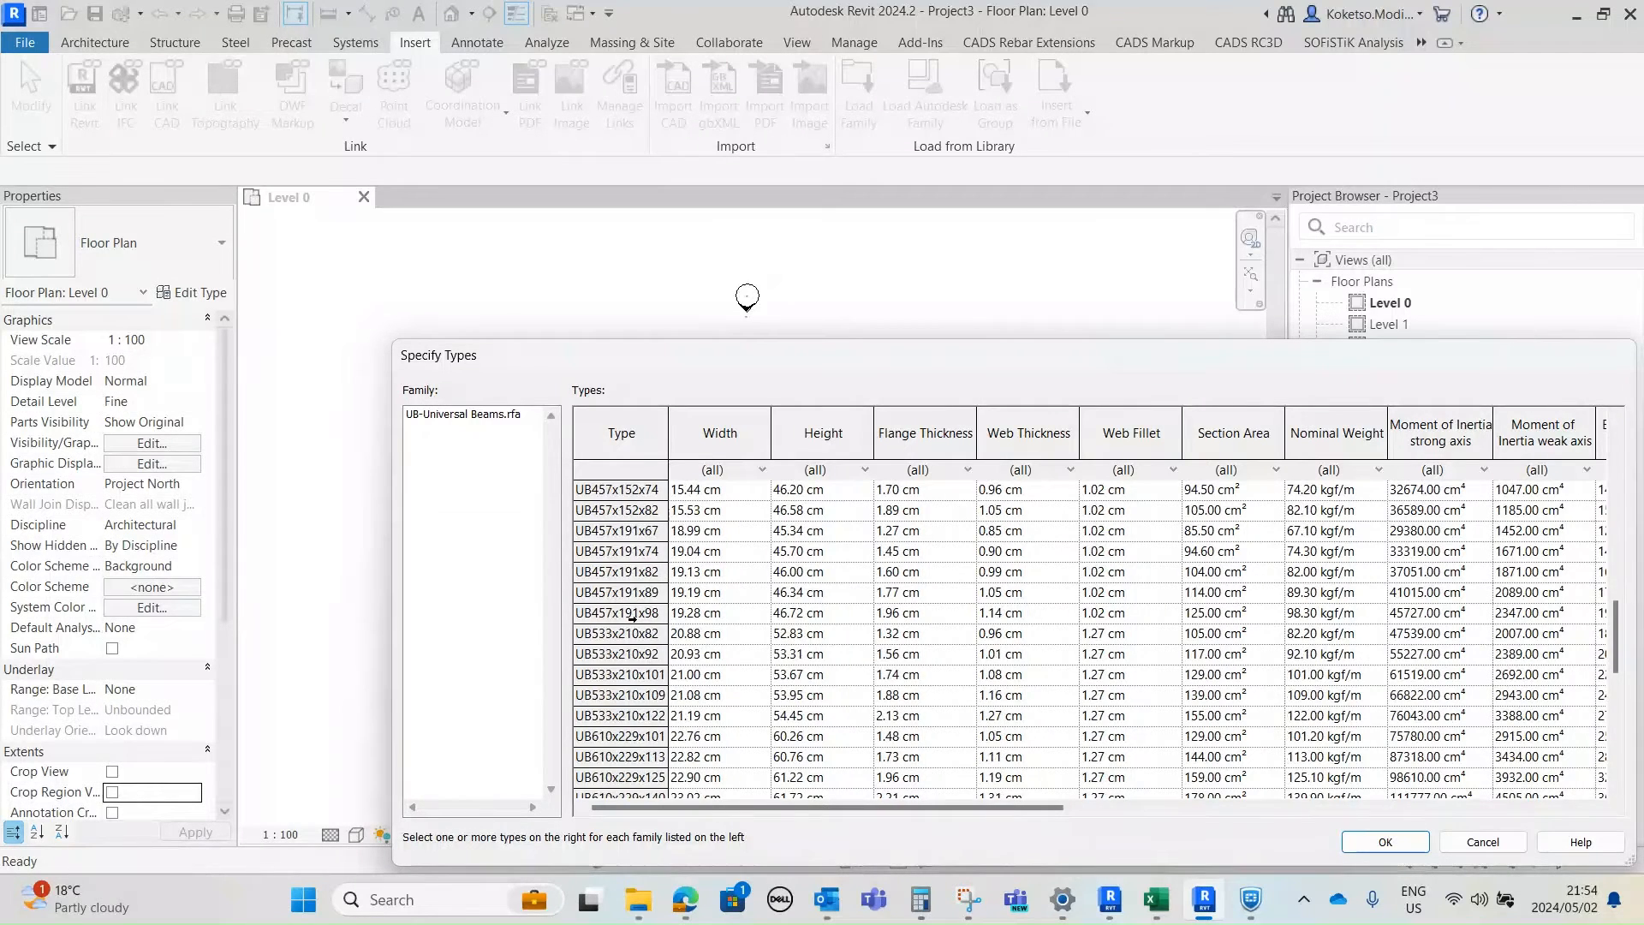
scroll(618, 572, up, 1)
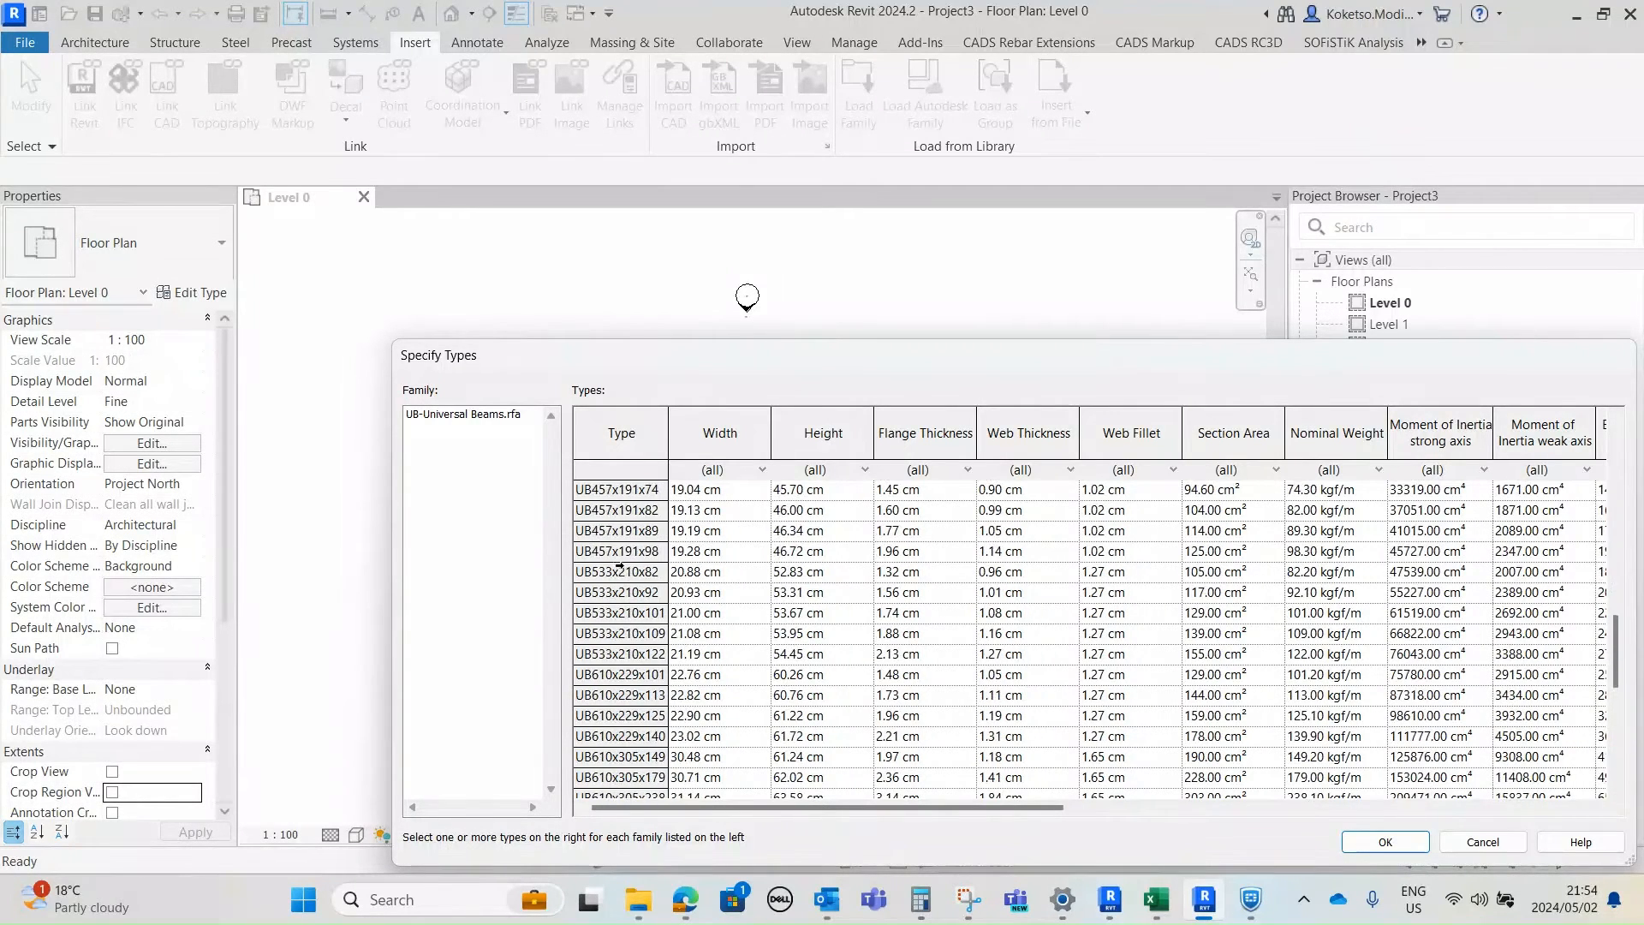
click(633, 592)
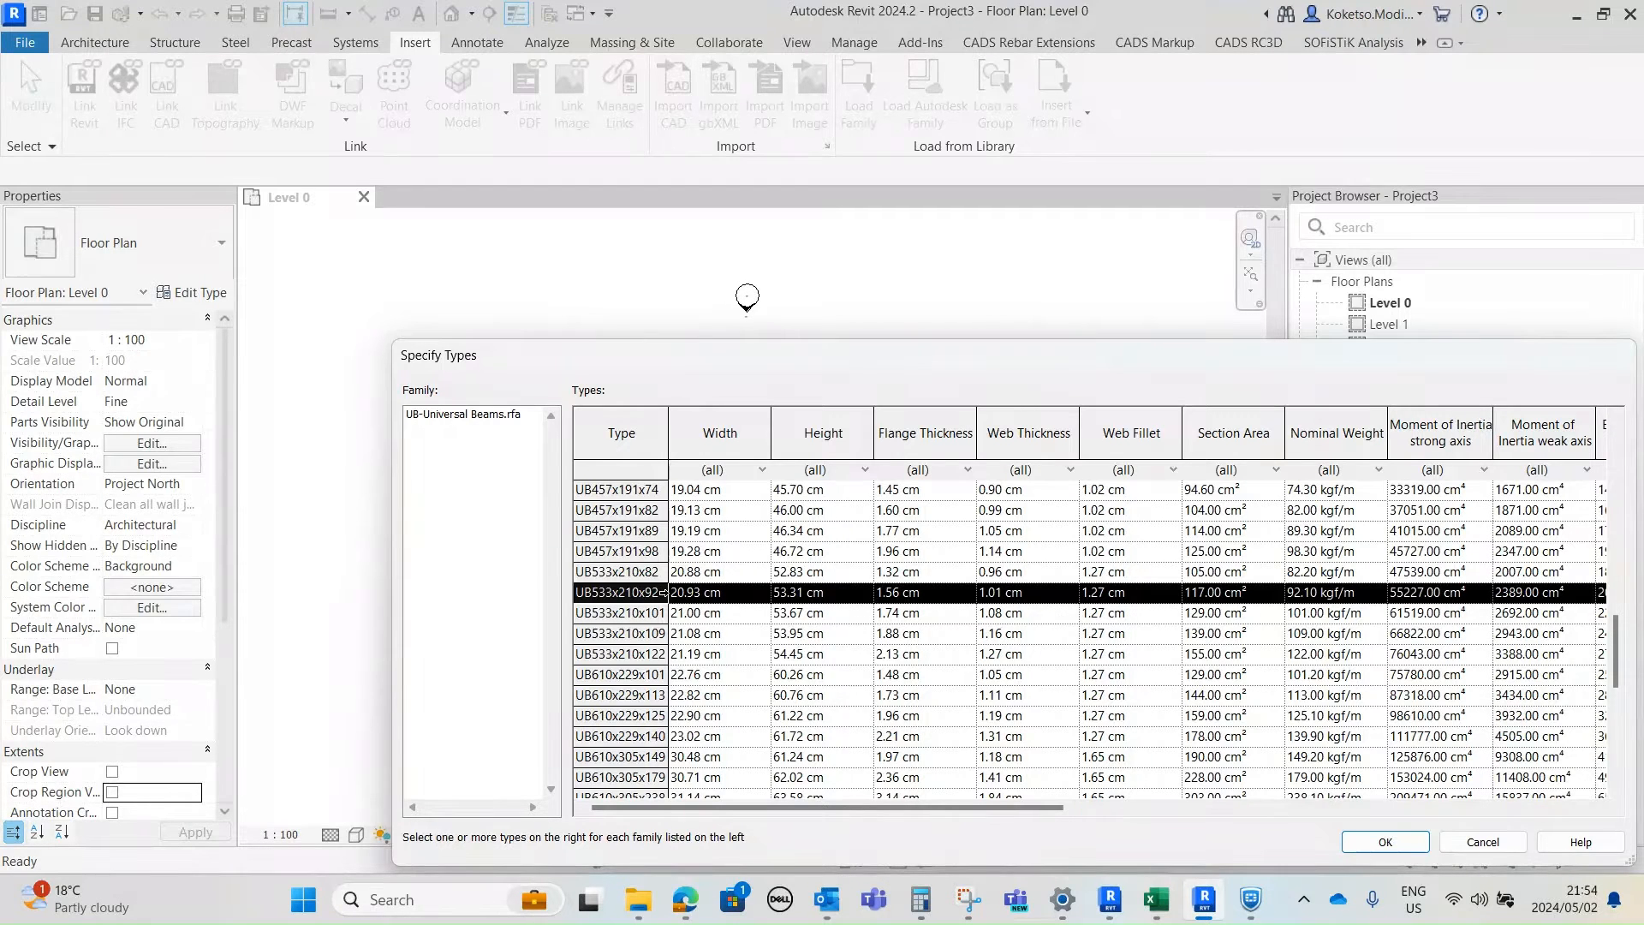
click(1370, 842)
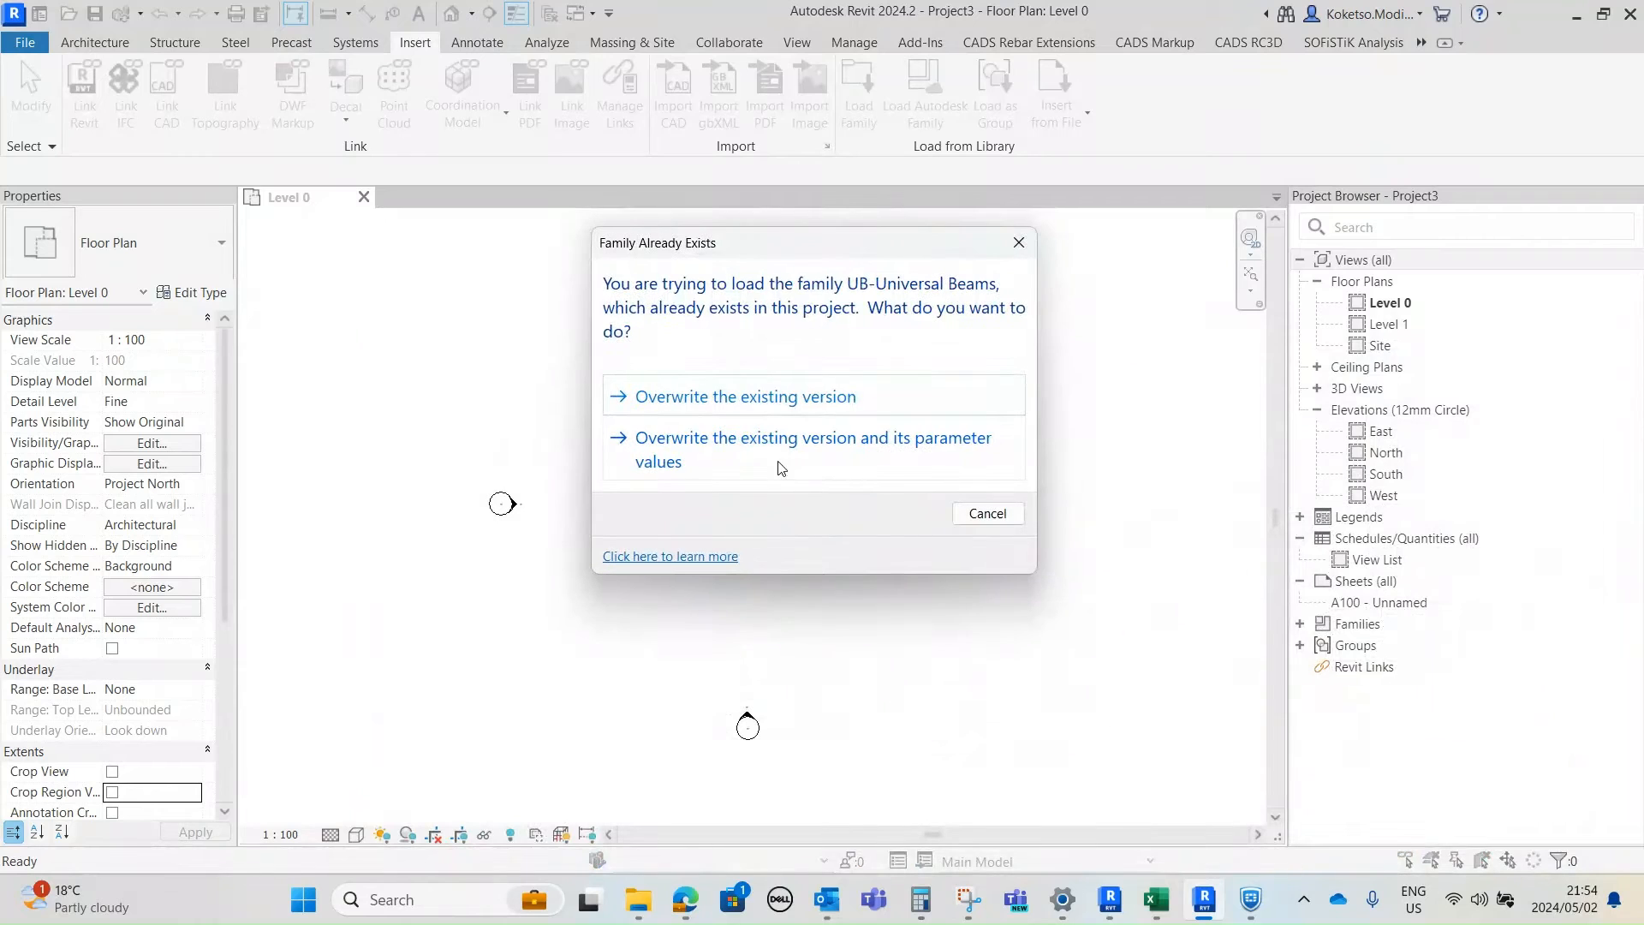
click(754, 449)
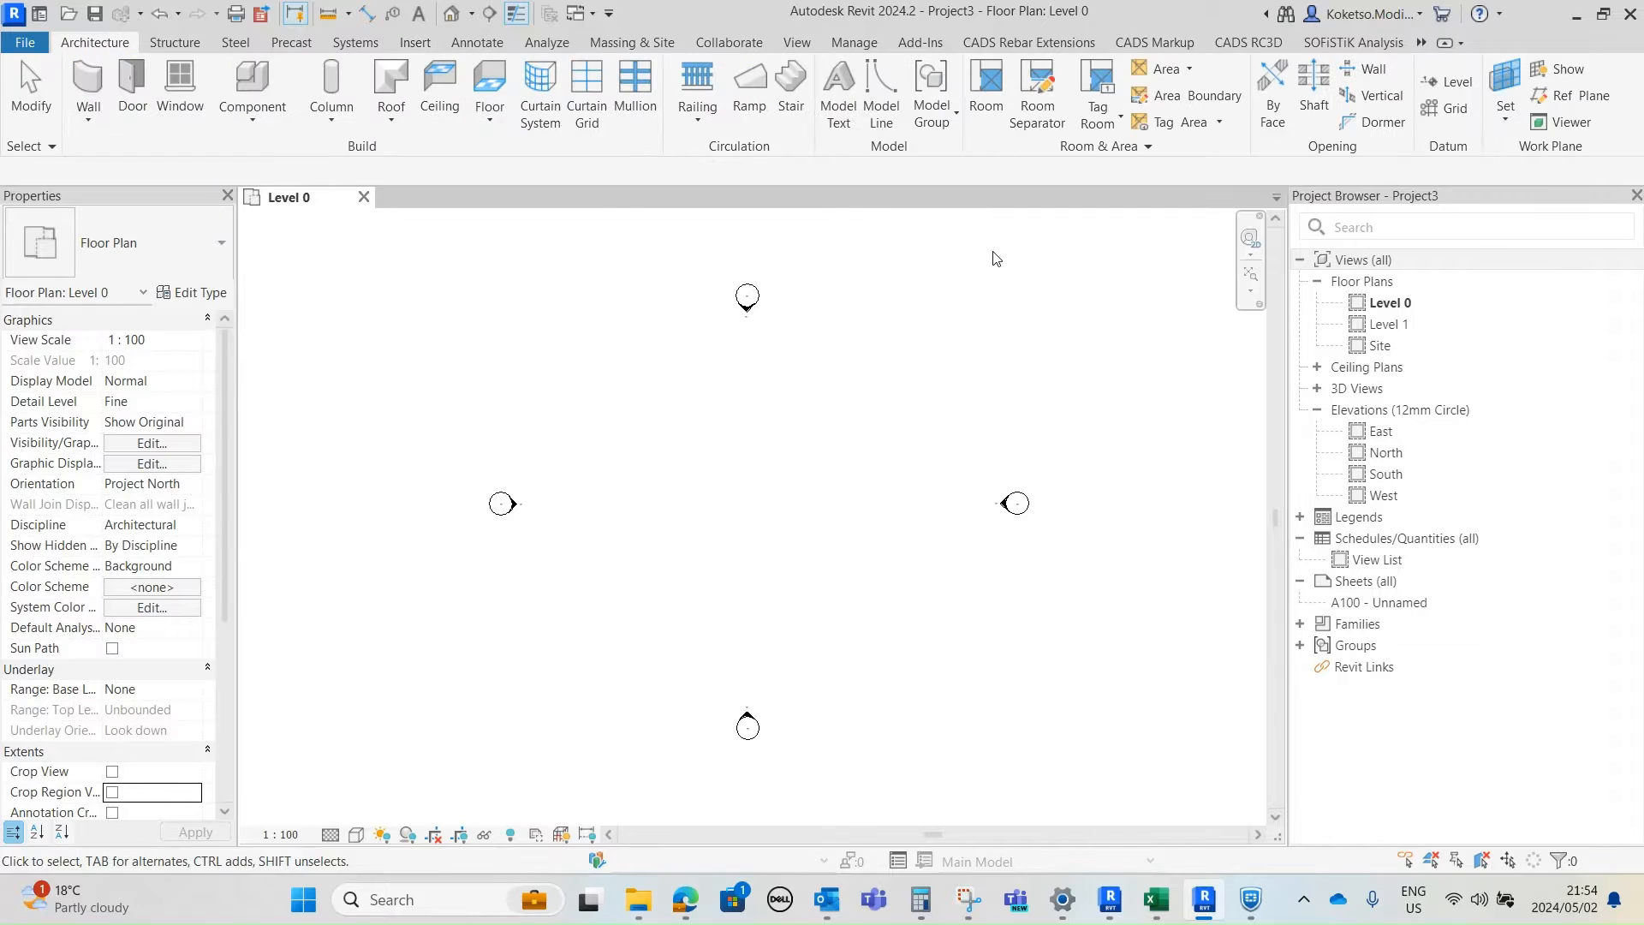
- Launch Dynamo from the Revit project, maximize its window and create a new graph
click(854, 42)
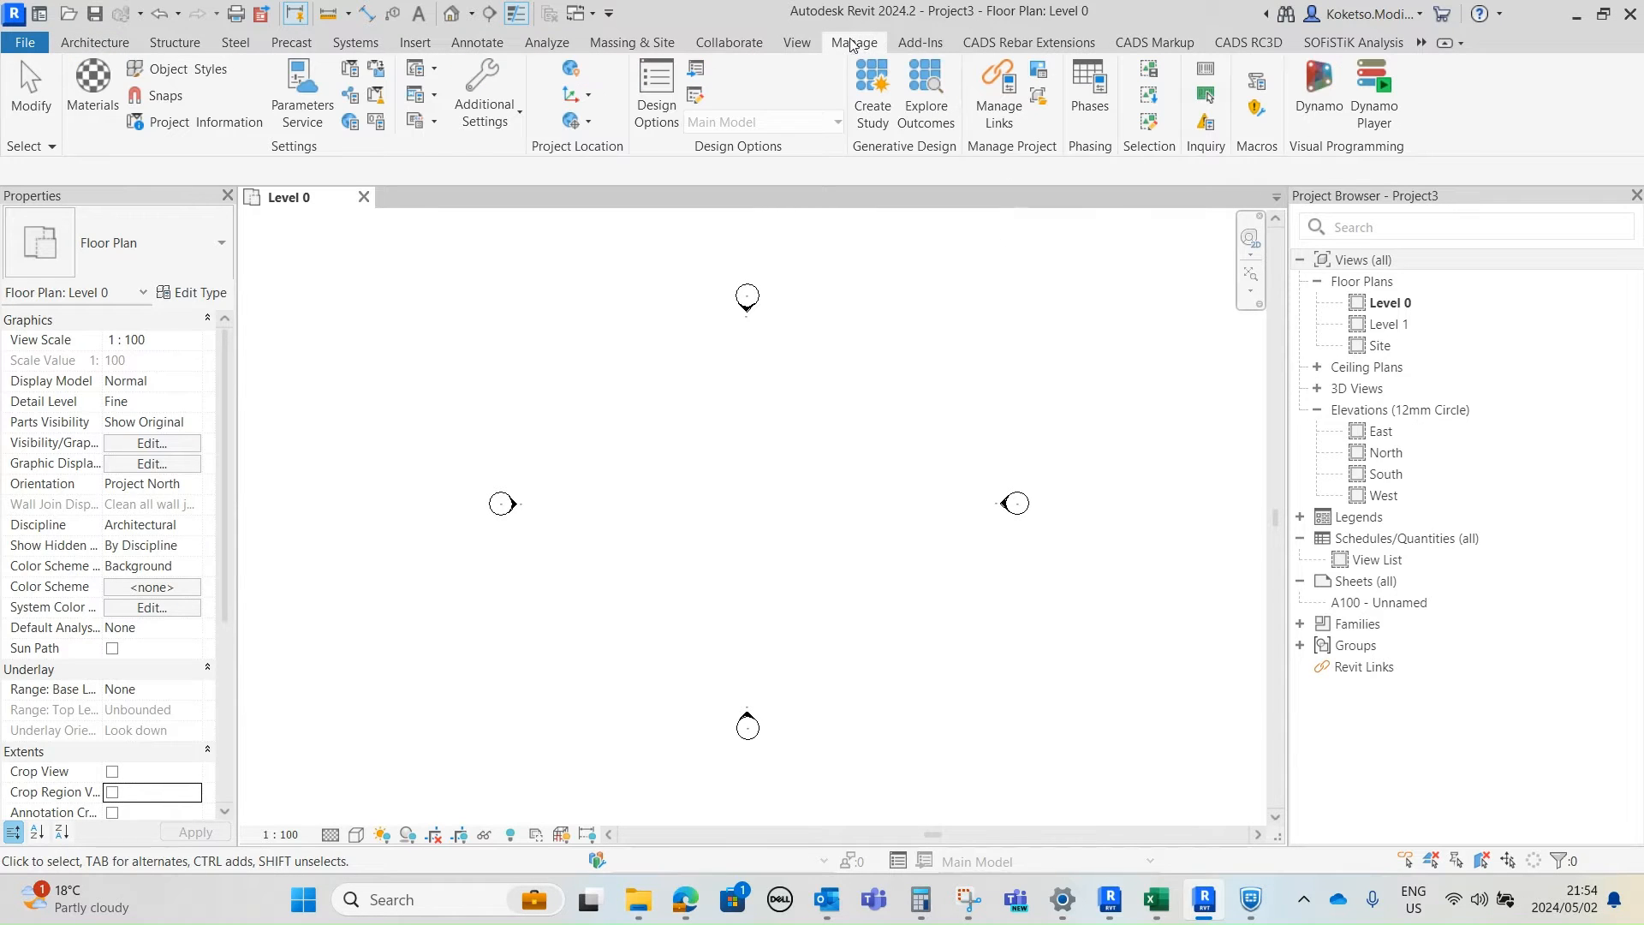
click(1312, 111)
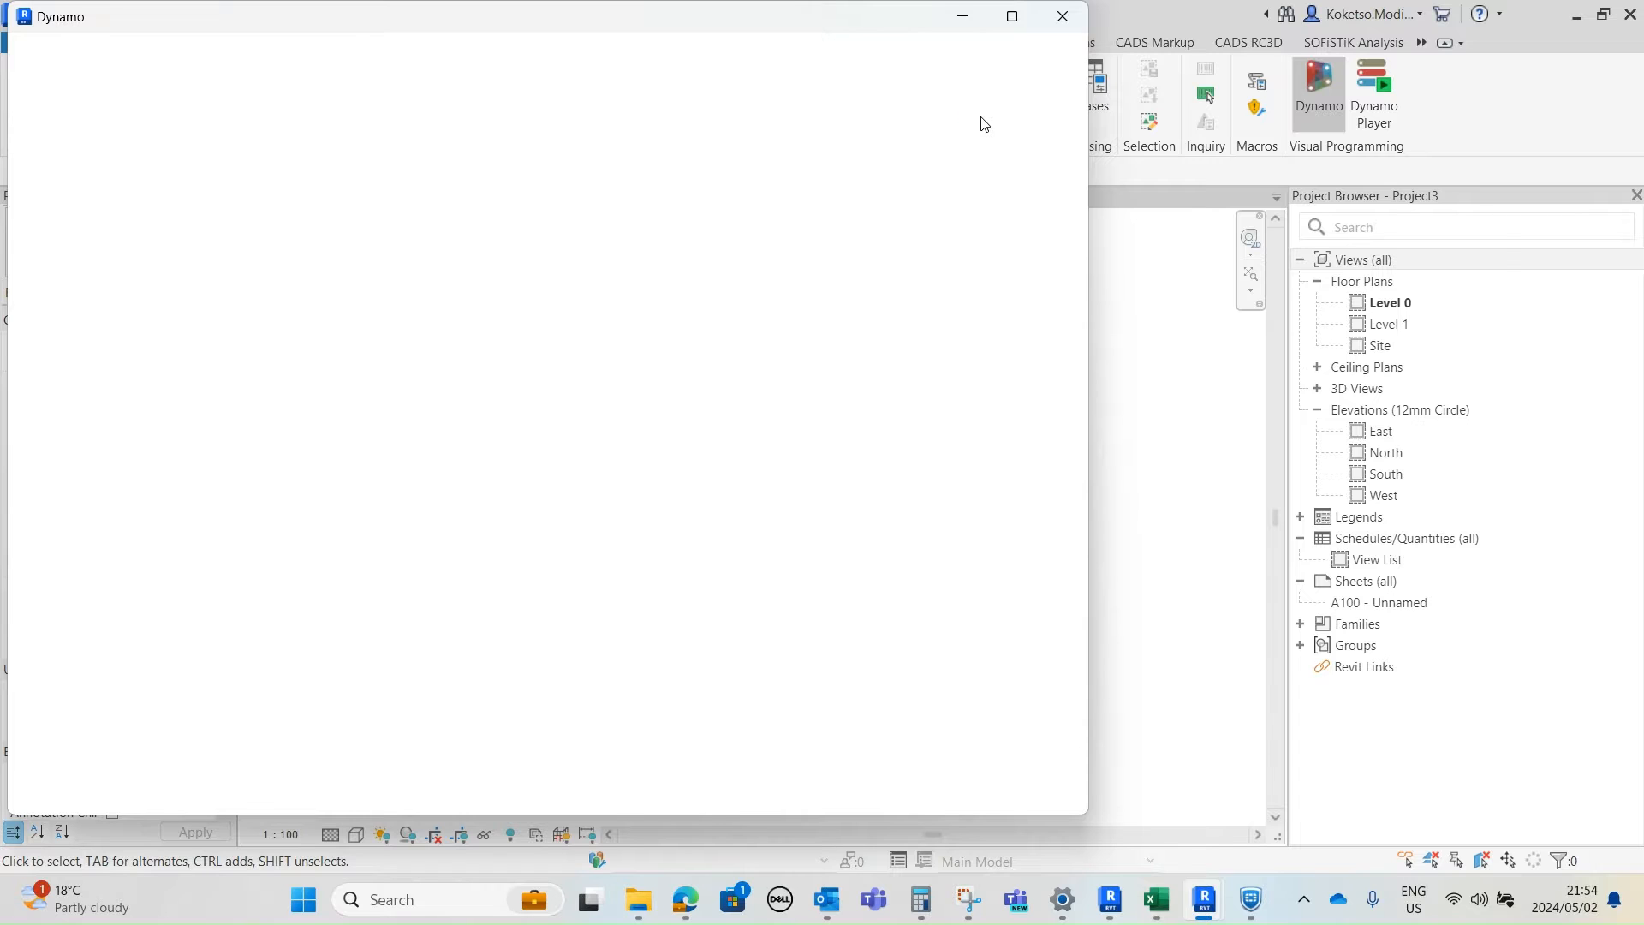
click(1012, 15)
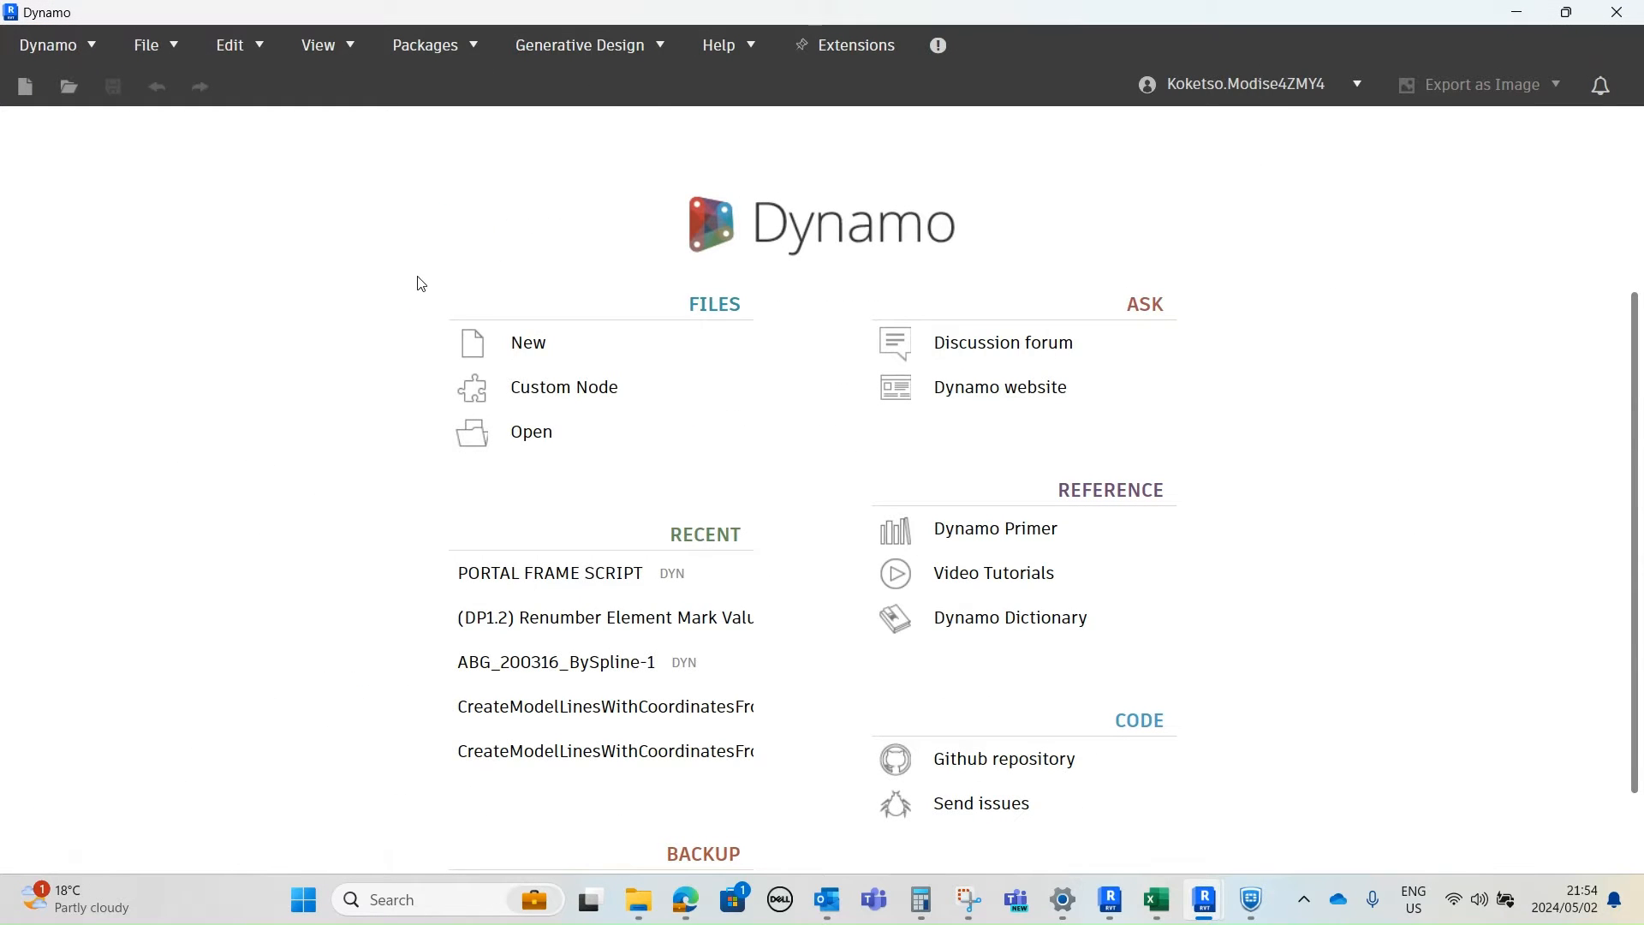
click(529, 344)
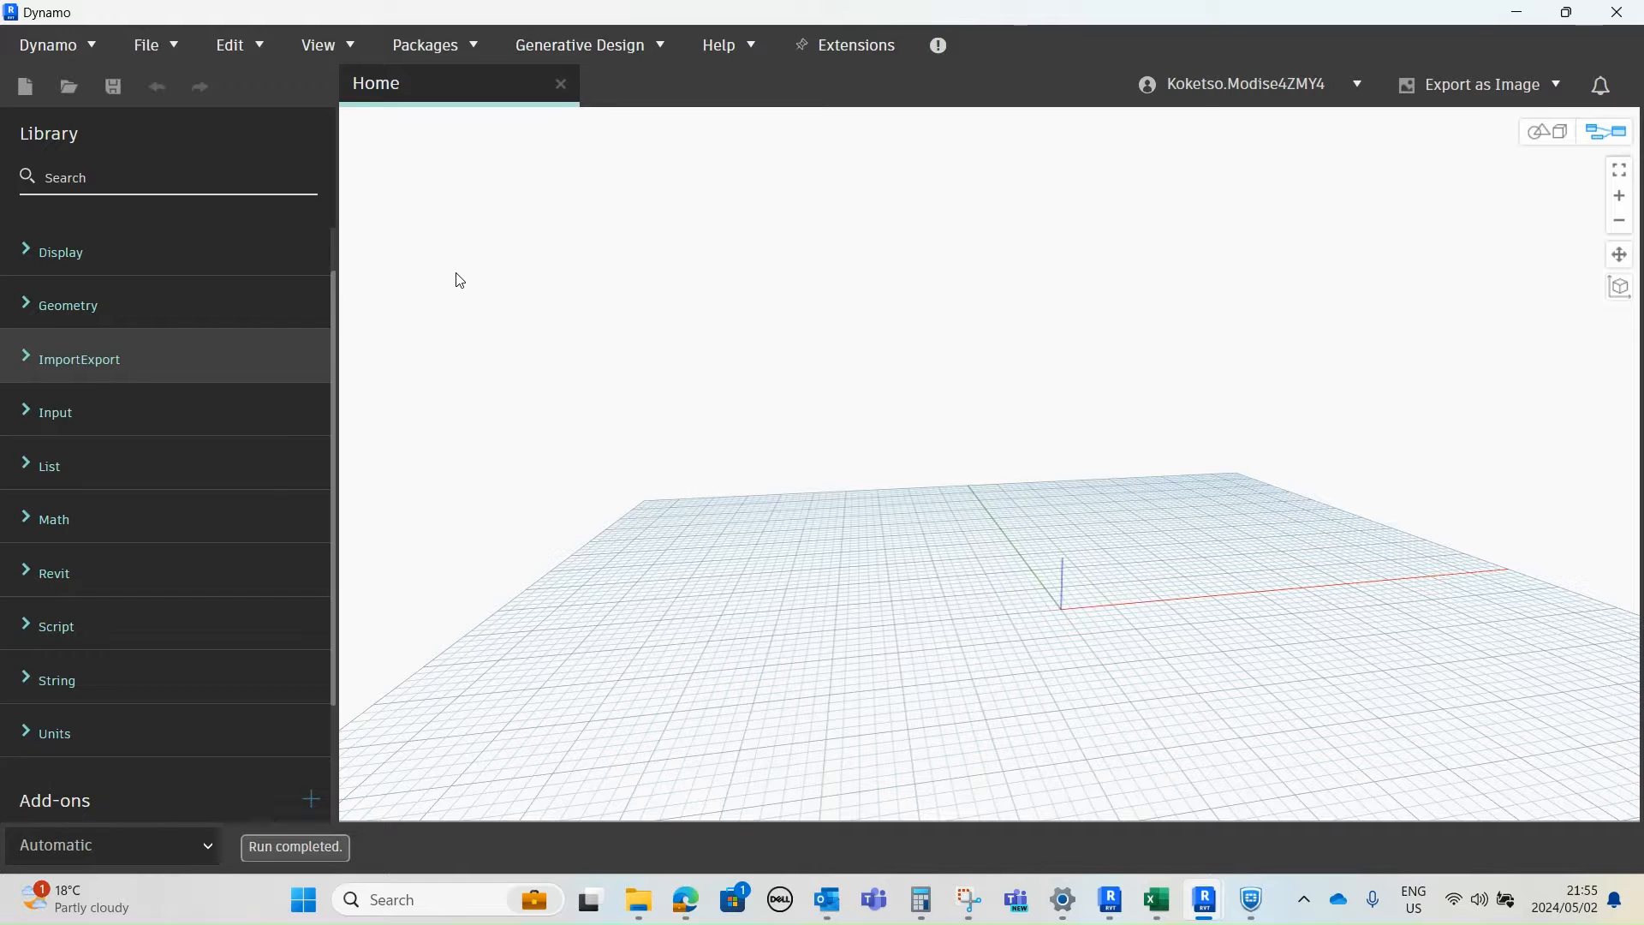
- Search the online packages for "structural design", check the library's add-ons for that package, and close the package search
click(443, 49)
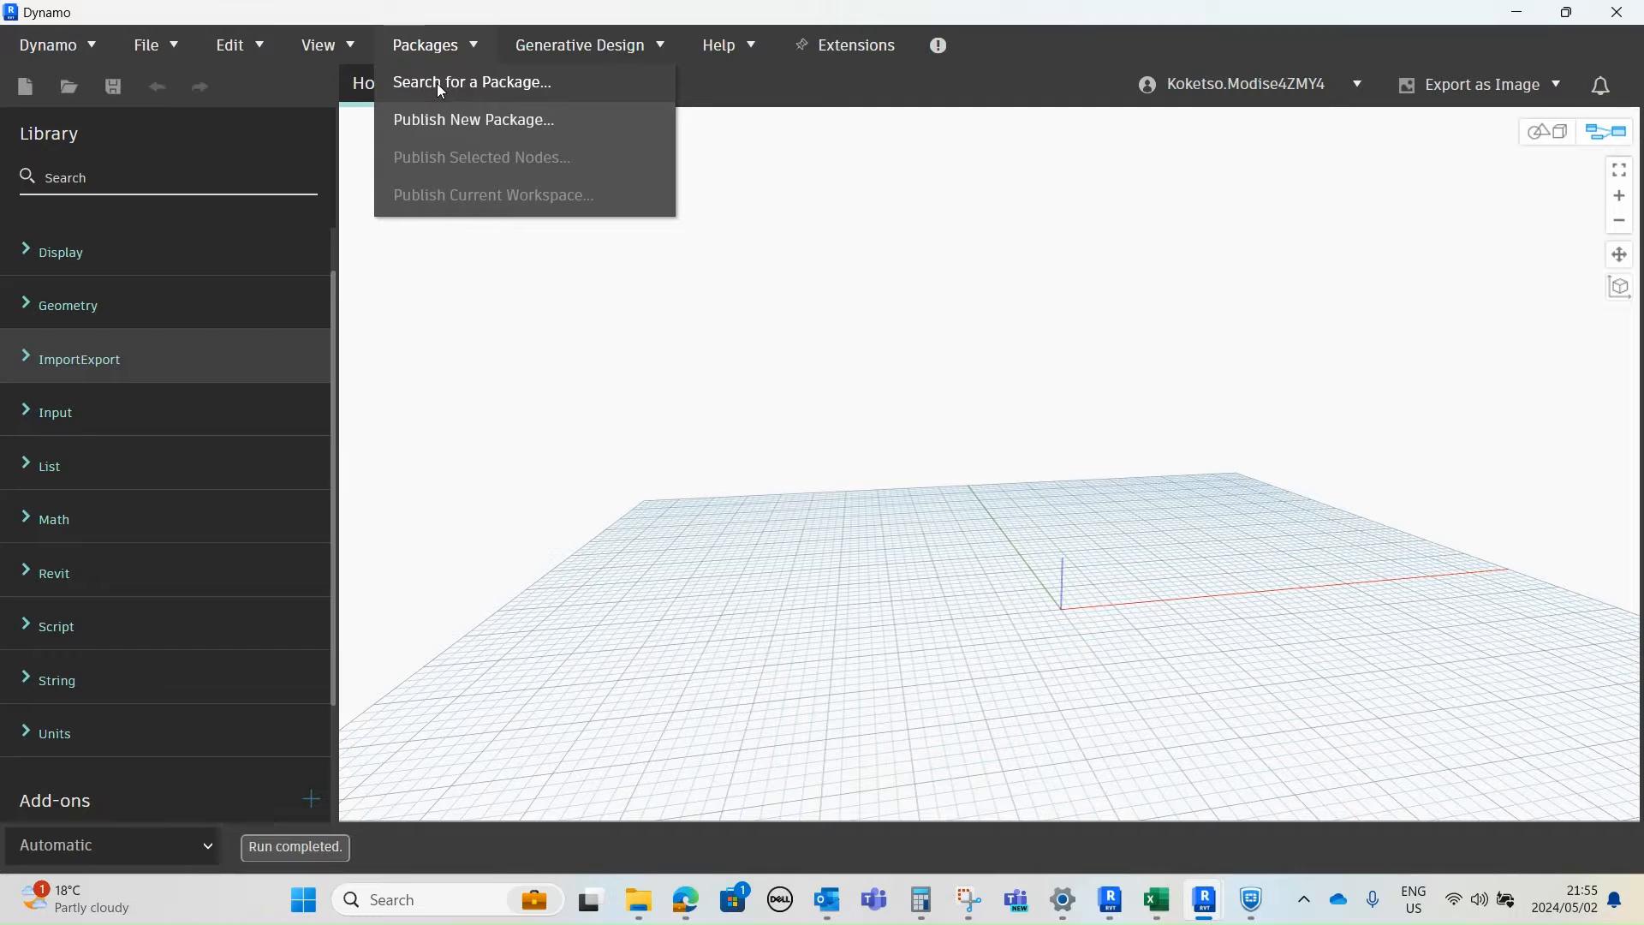
click(435, 81)
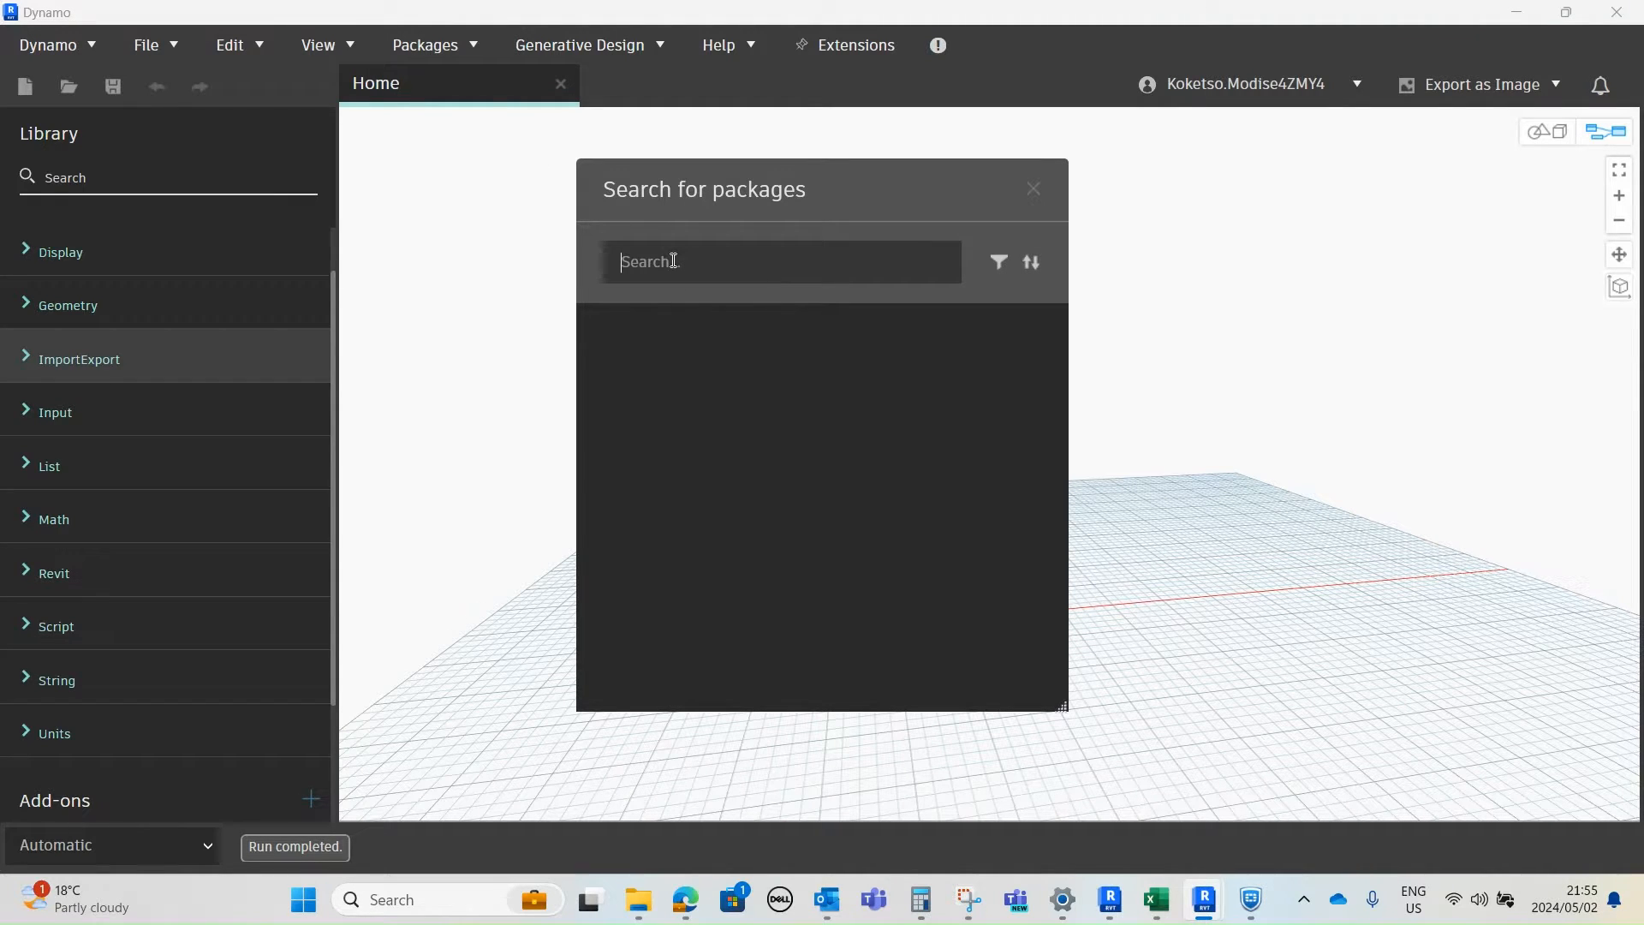
text(structural designm)
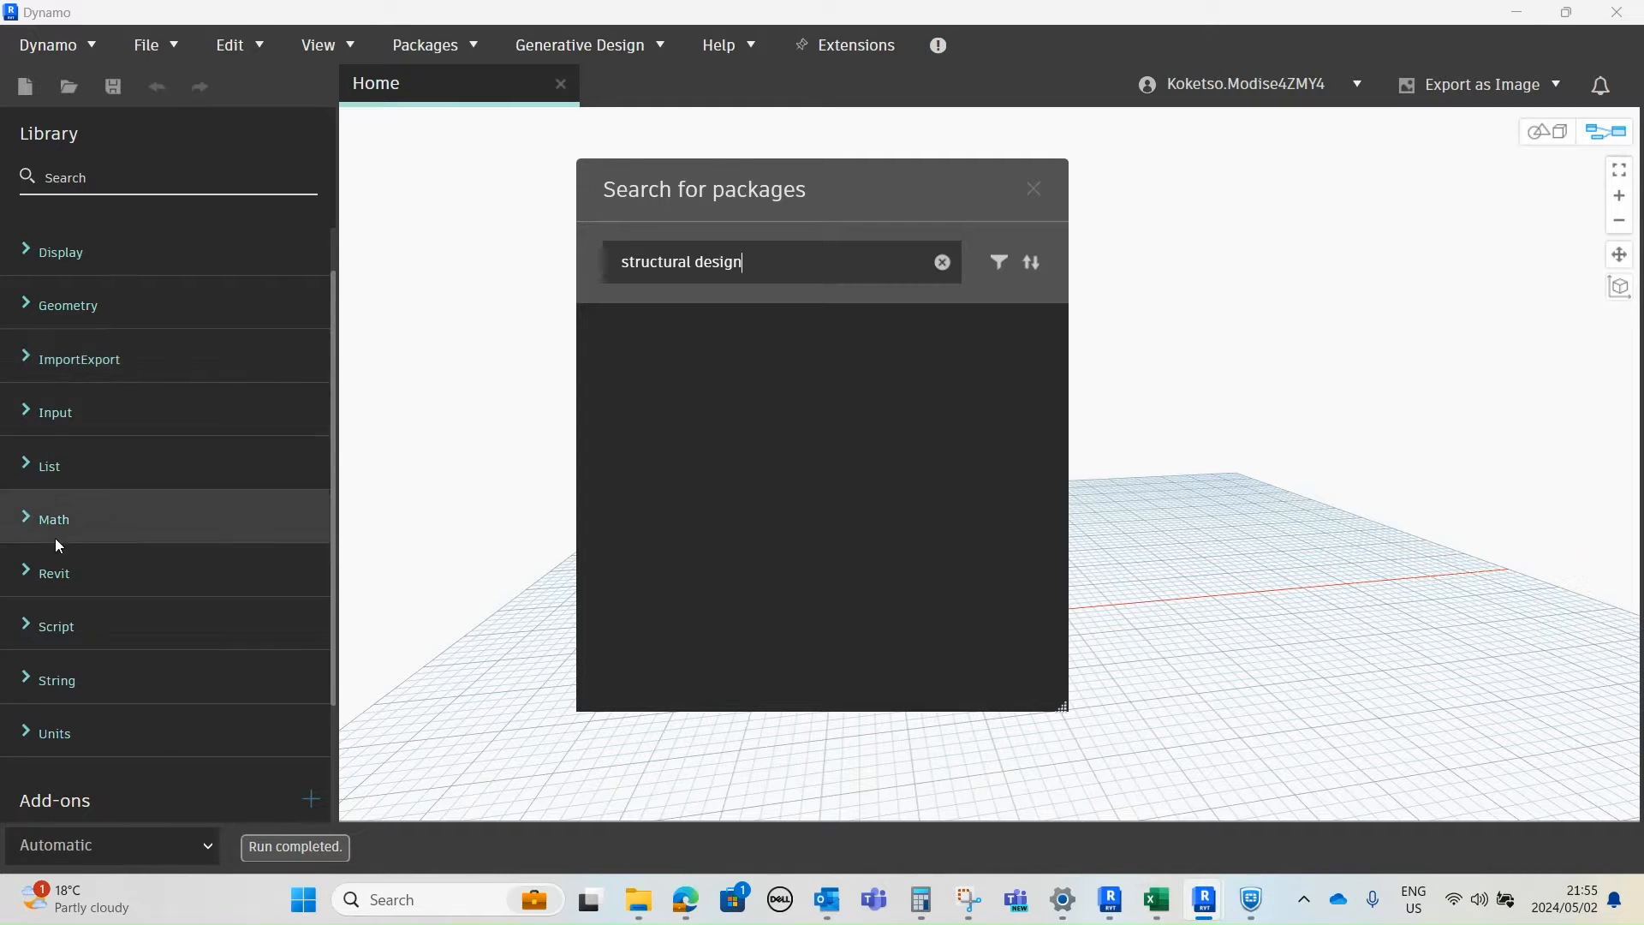
scroll(85, 600, down, 3)
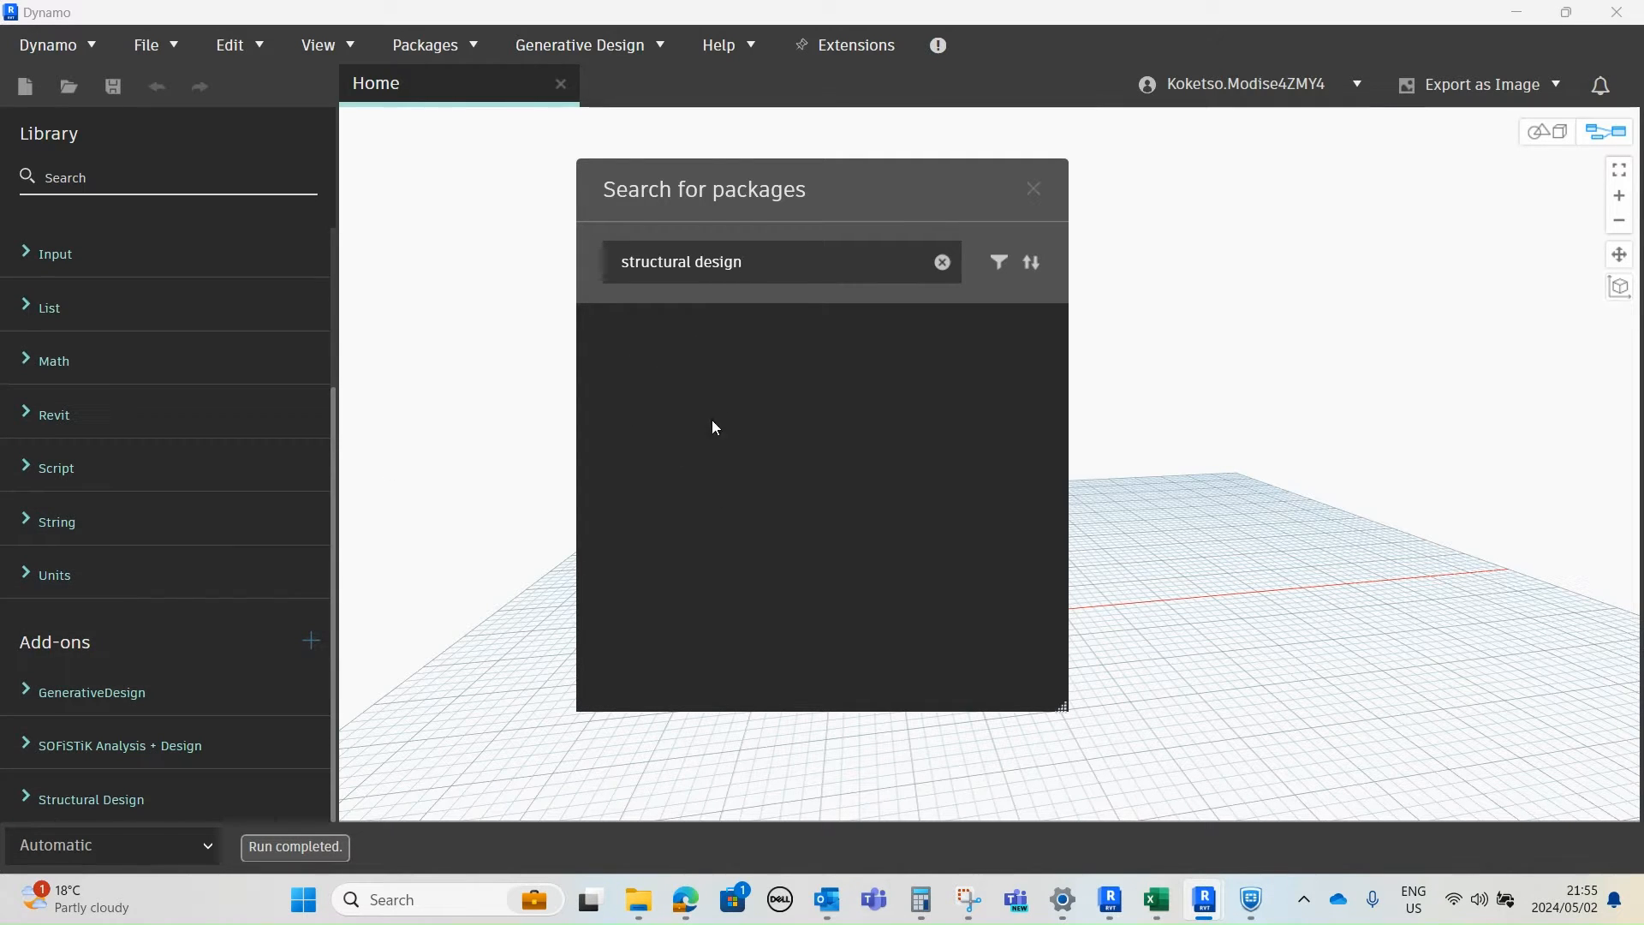
click(1035, 192)
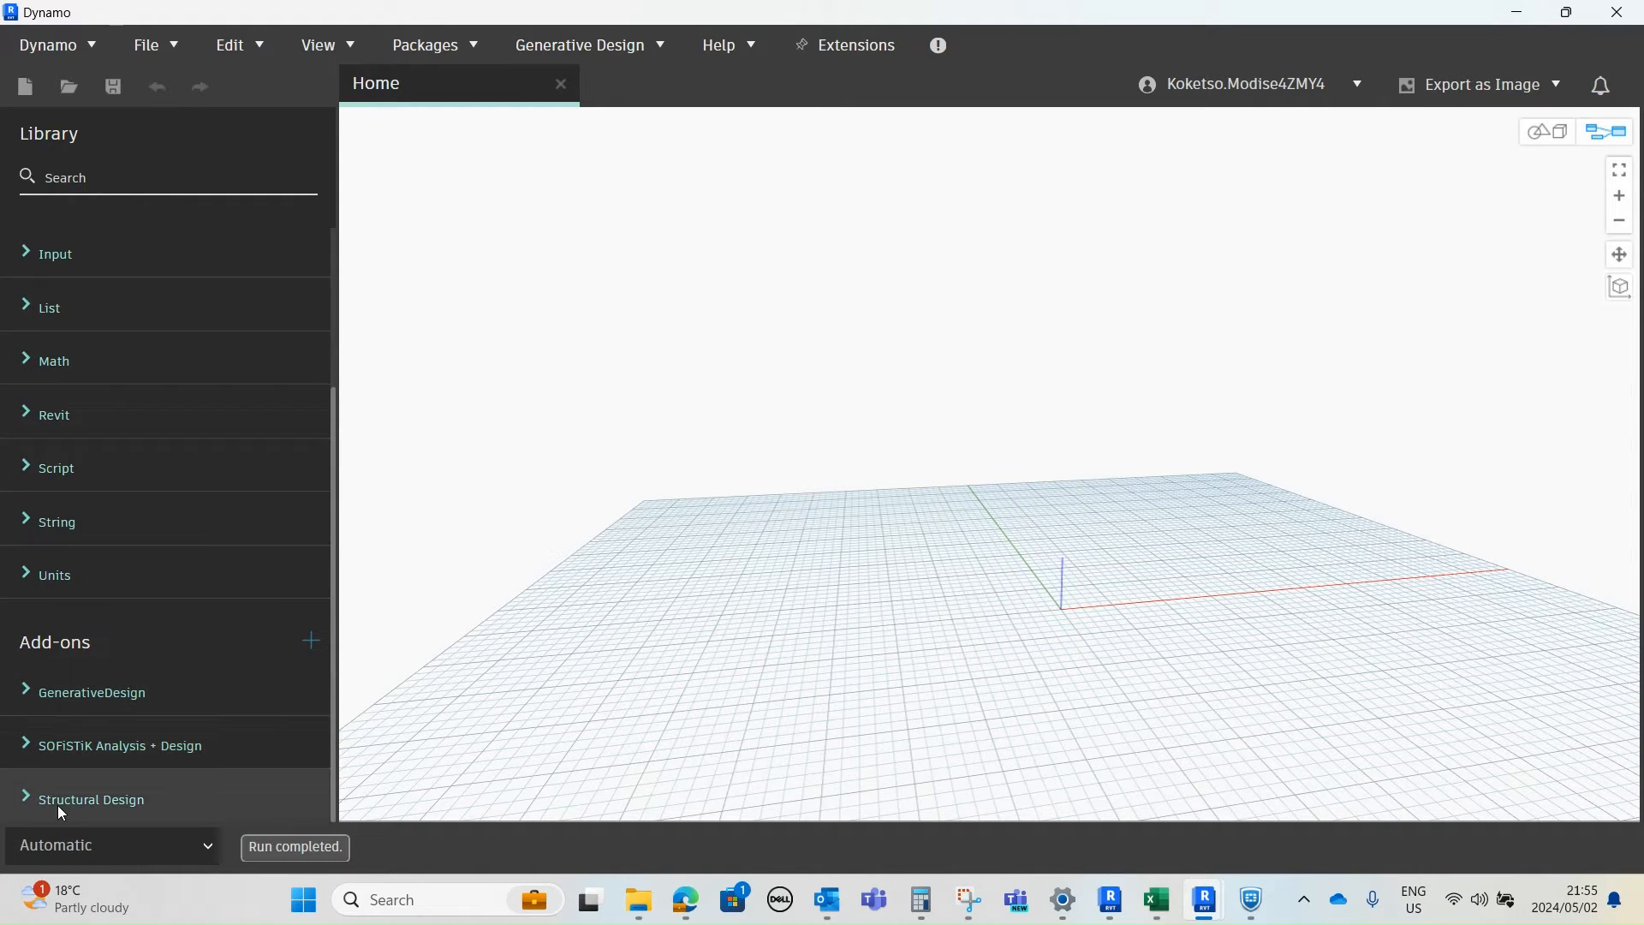
- Add a Frame.ByWidthHeightAngles node from the Structural Design package's Model > Frame category and place it in open space on the canvas
click(34, 796)
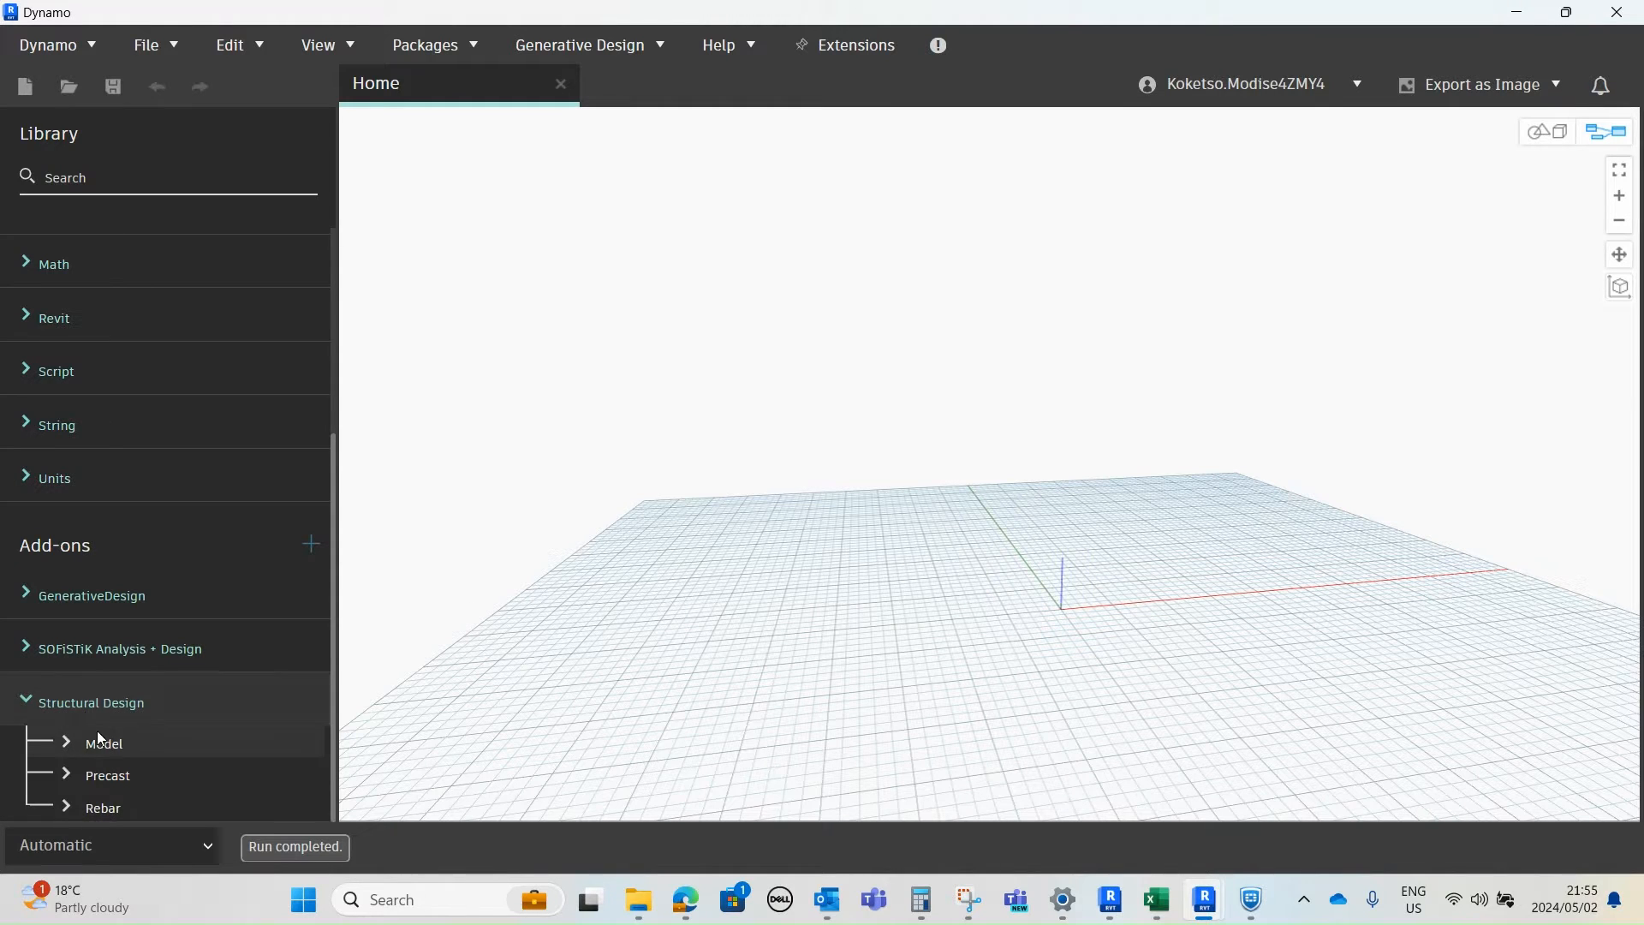
click(23, 701)
click(26, 797)
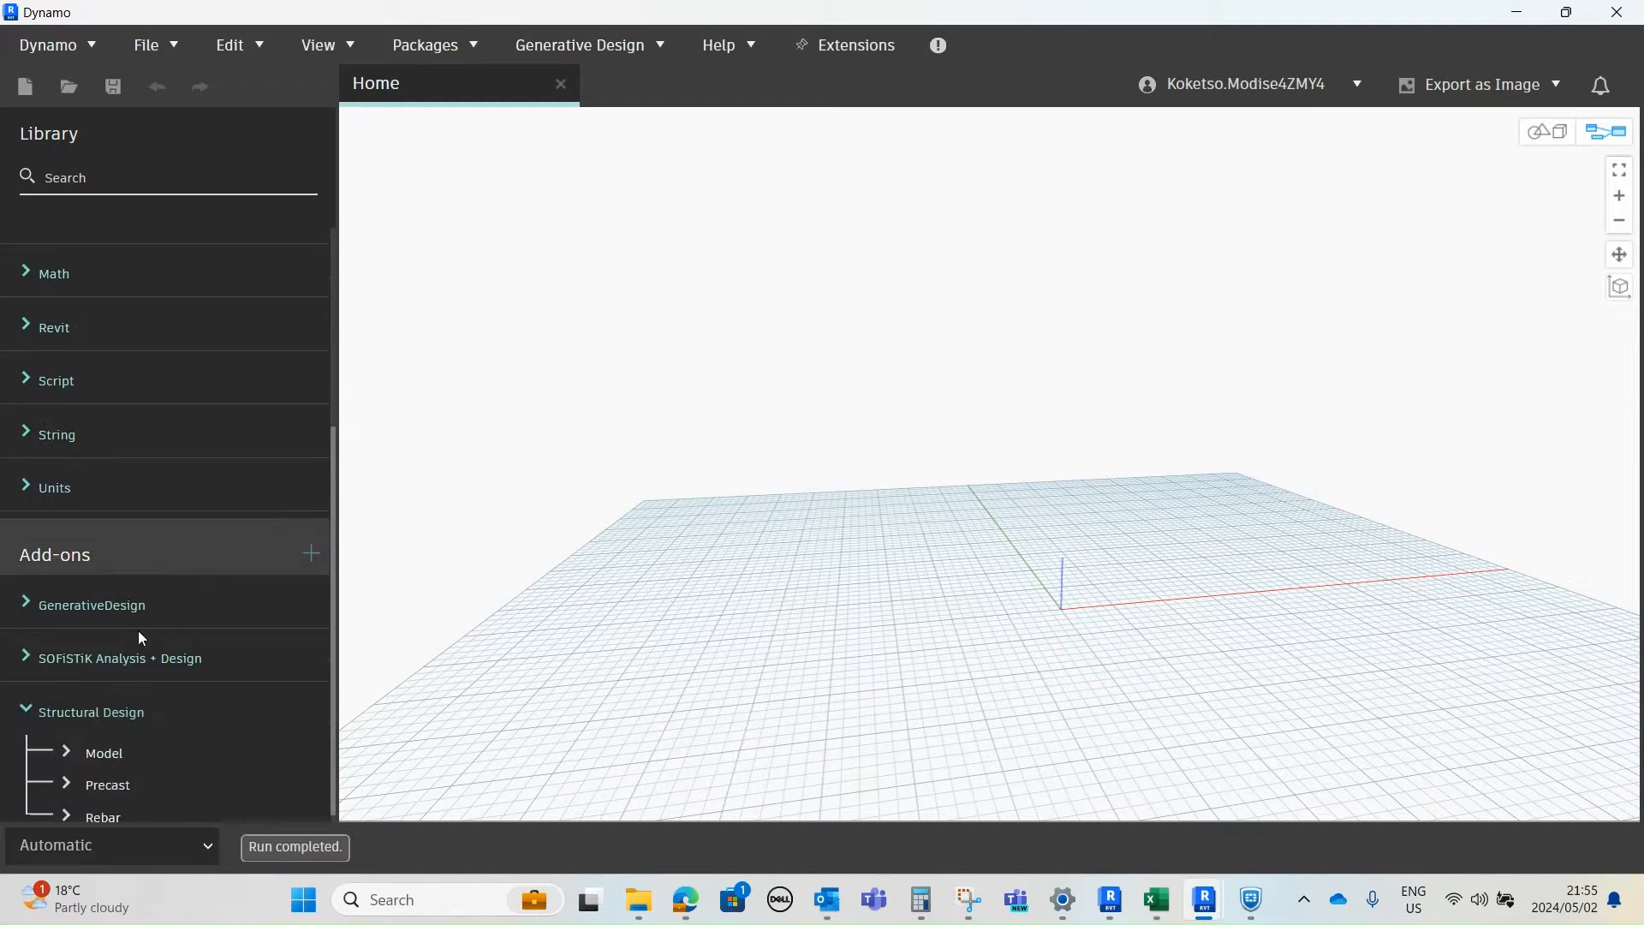
click(94, 745)
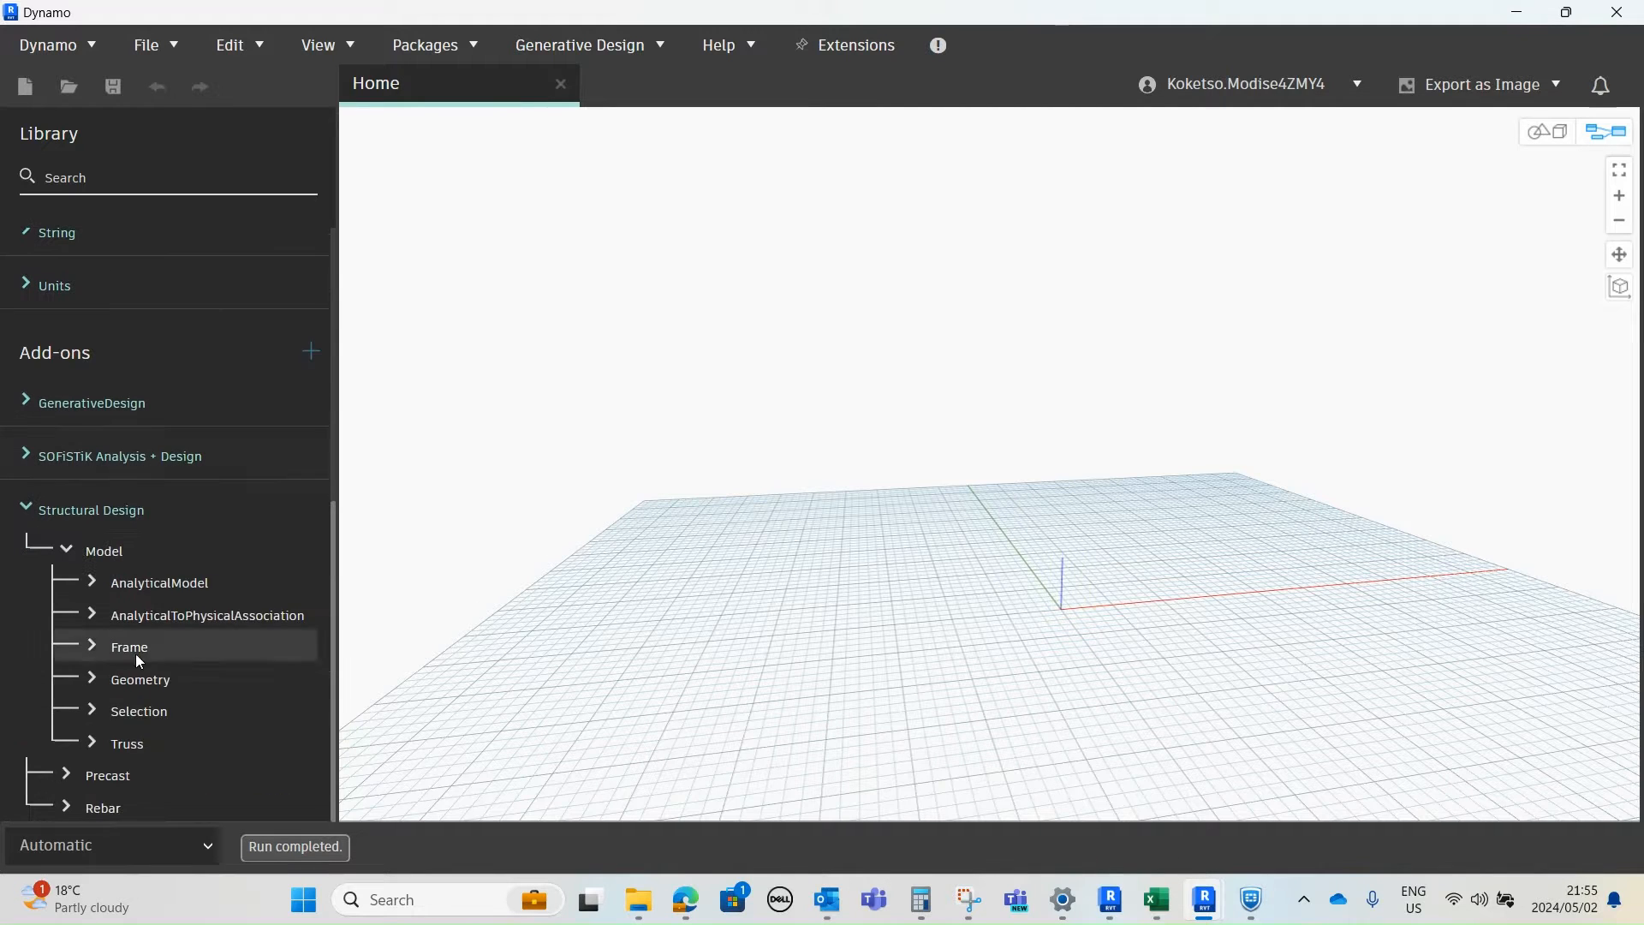
click(93, 648)
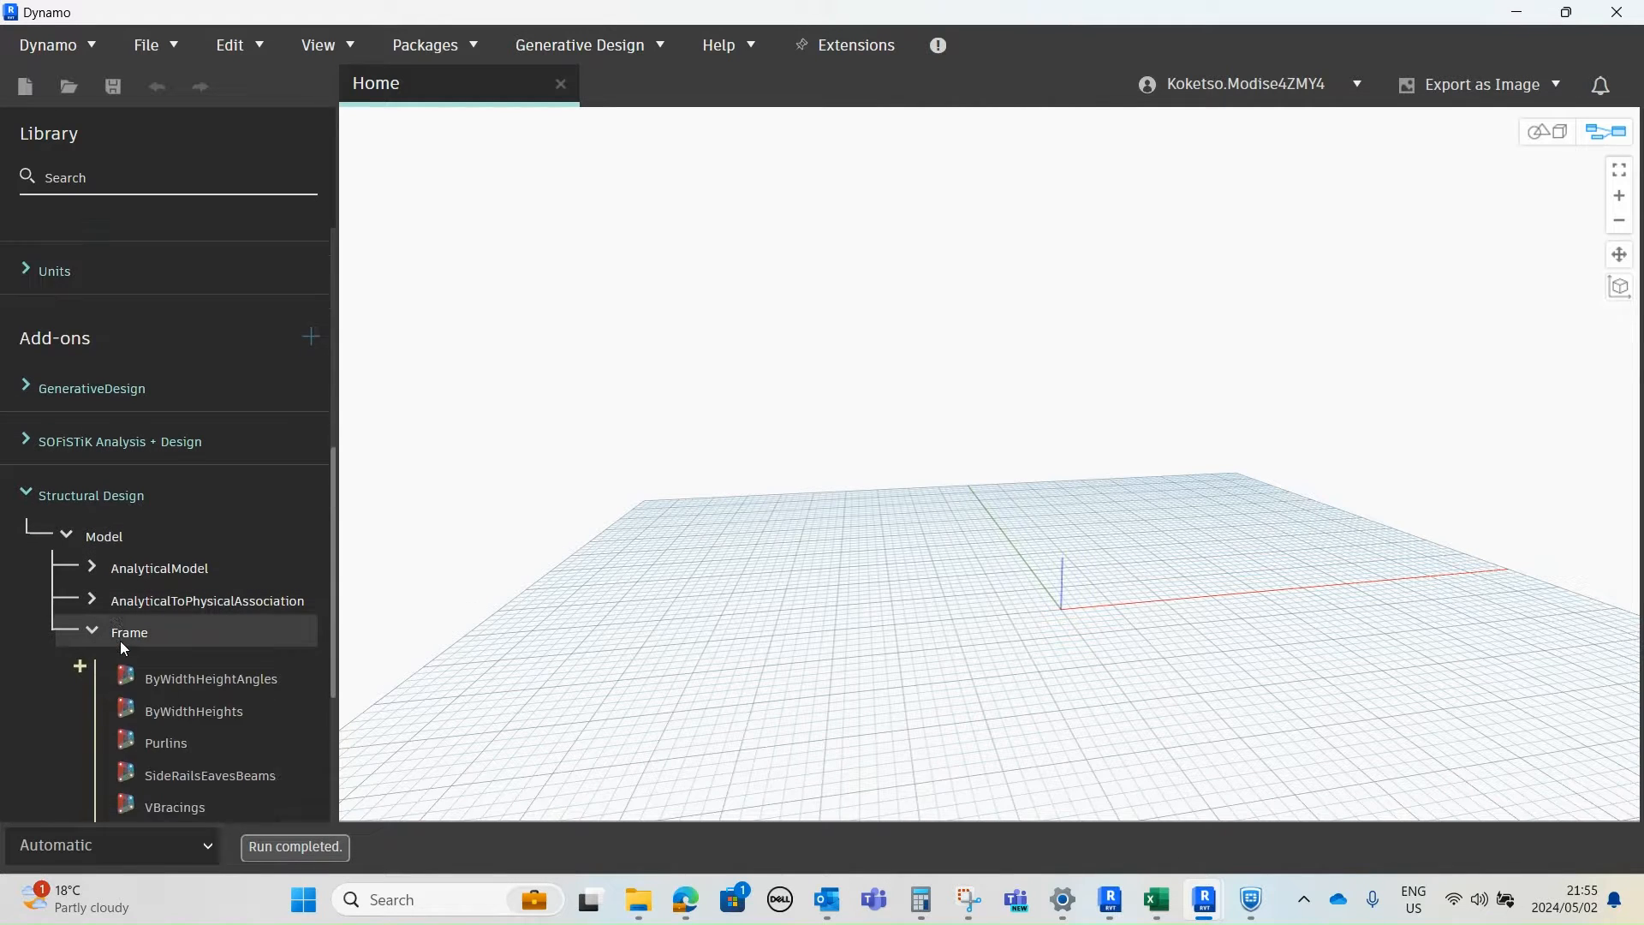
scroll(257, 582, up, 2)
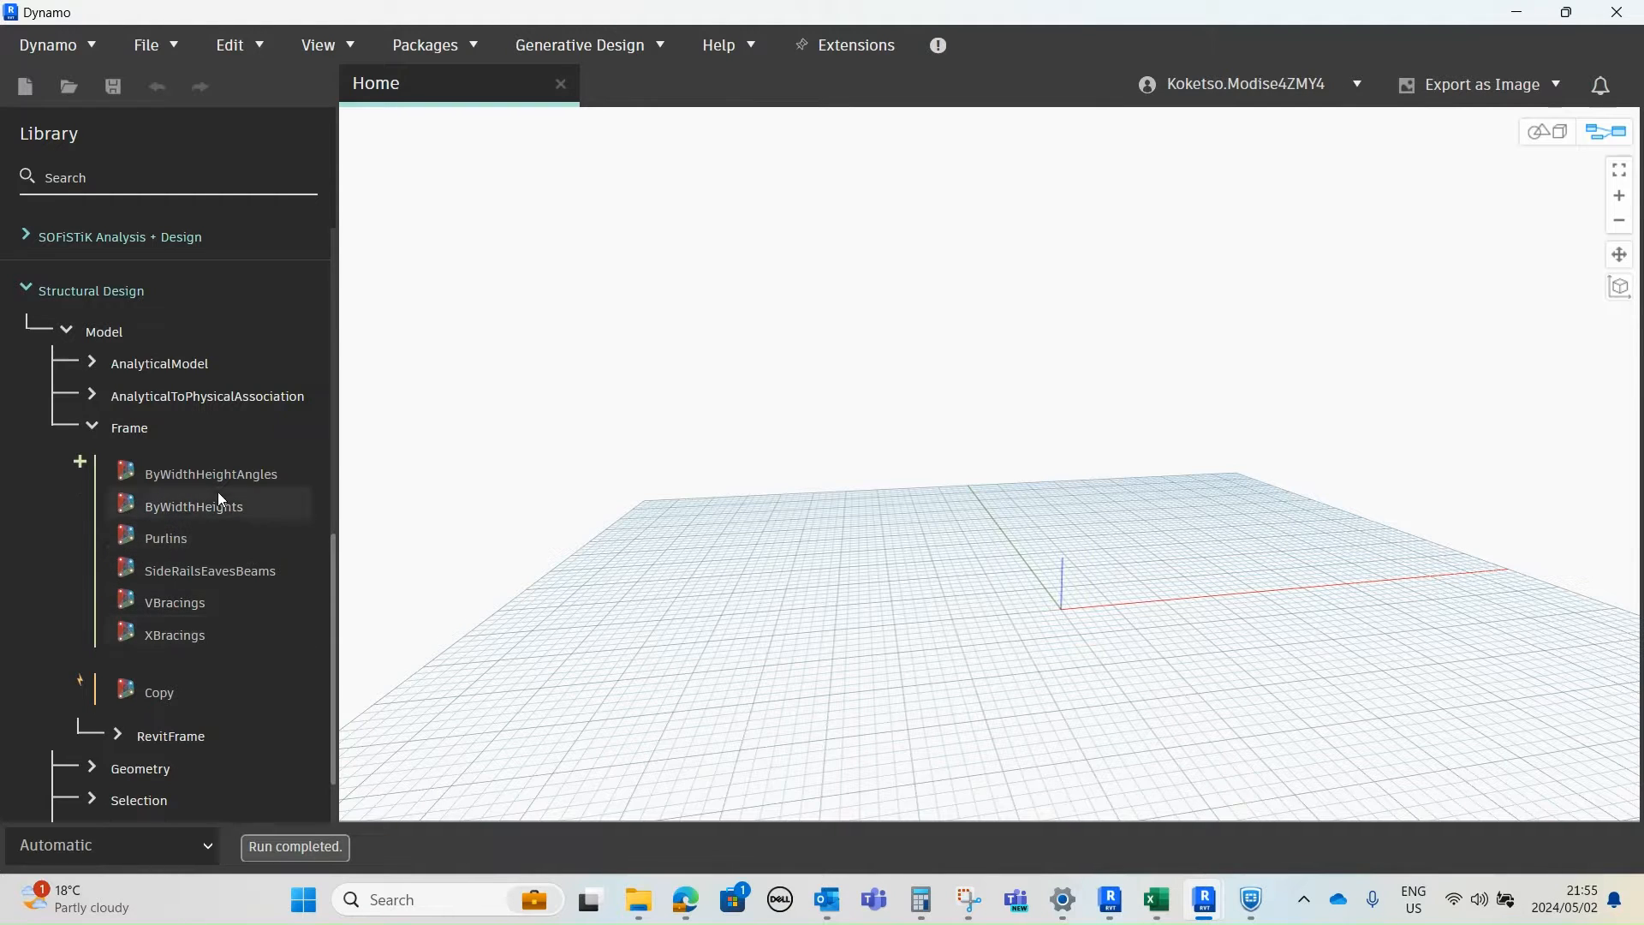
click(171, 475)
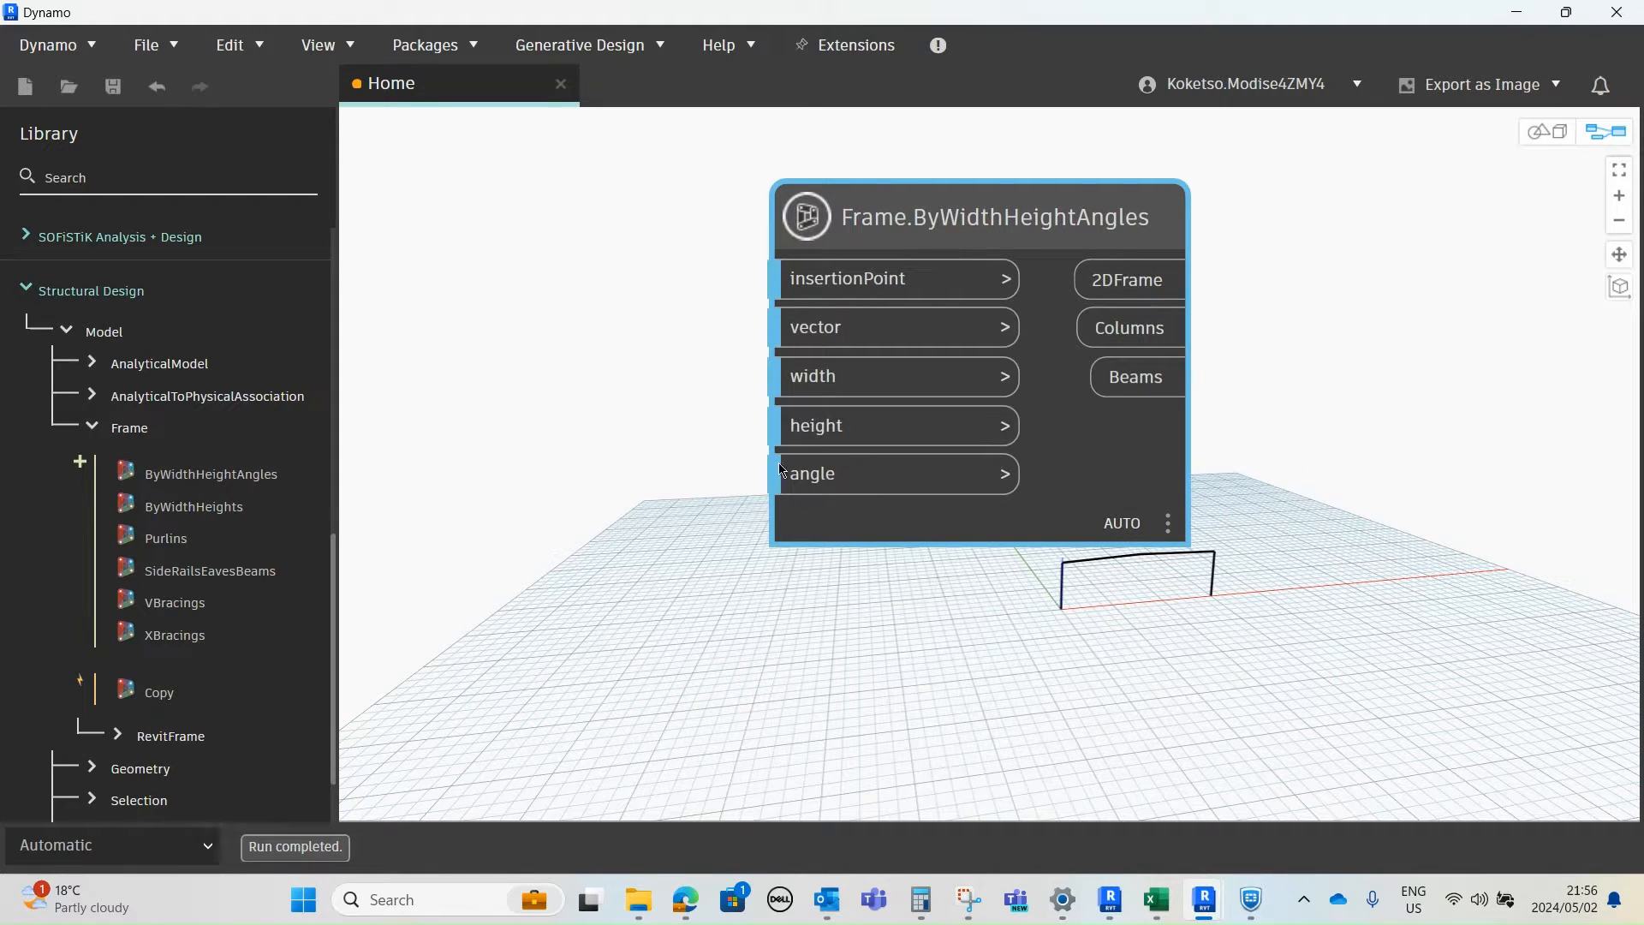
drag(1060, 210, 834, 214)
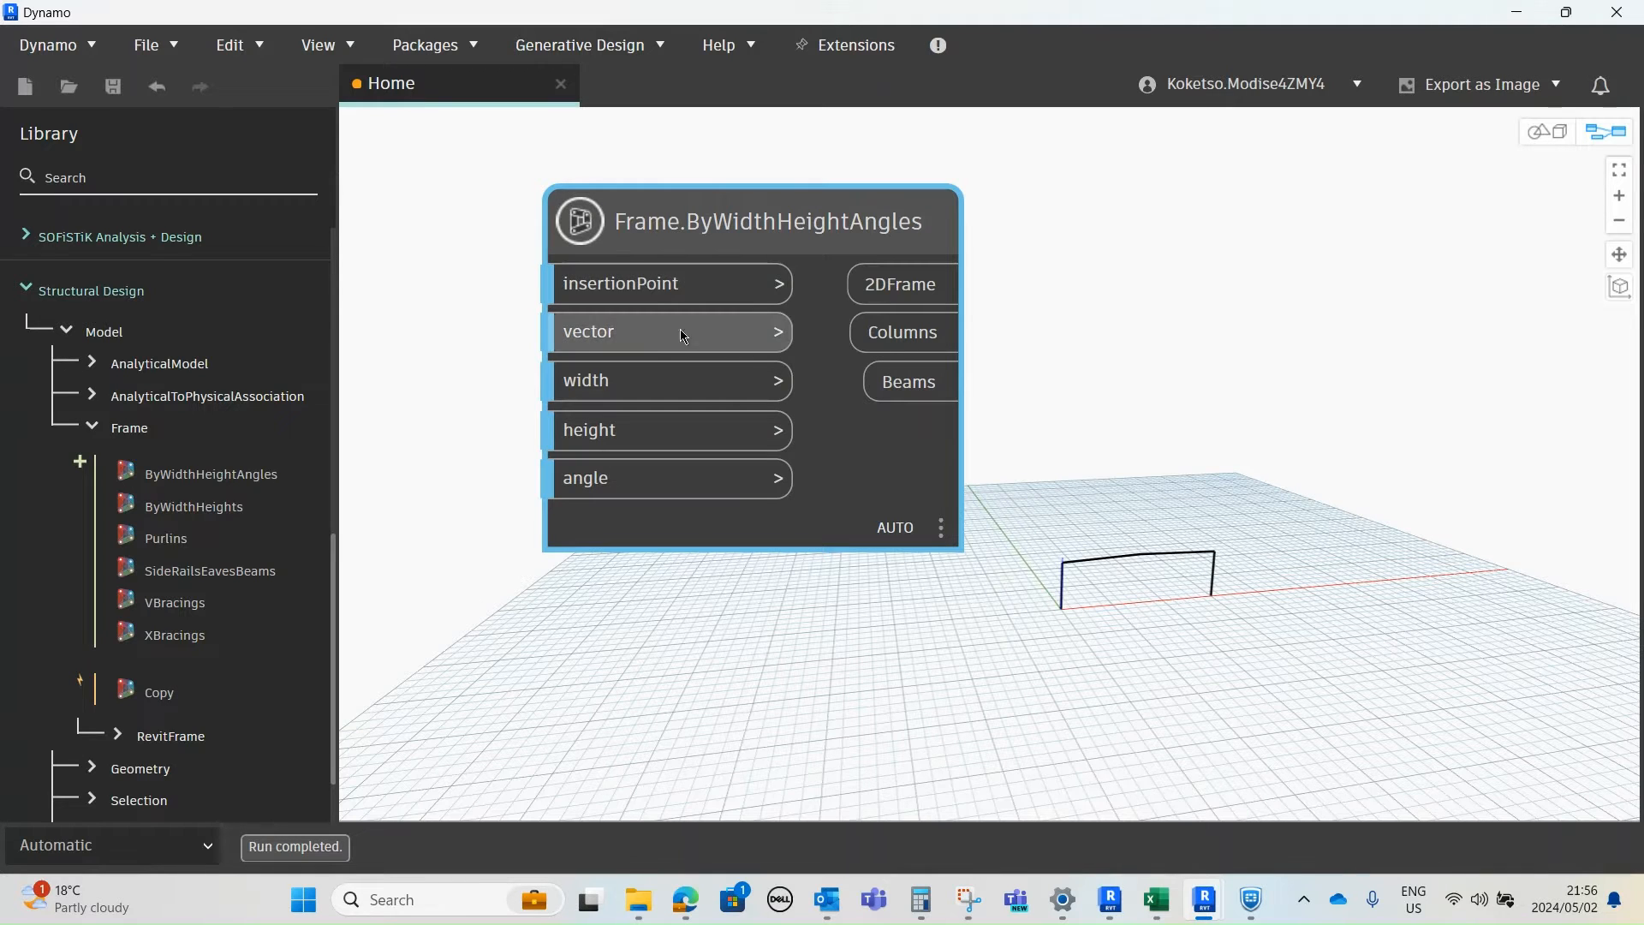
- Check the descriptions and default values of the frame node's insertionPoint, vector, width and height inputs
mouse_move(638, 285)
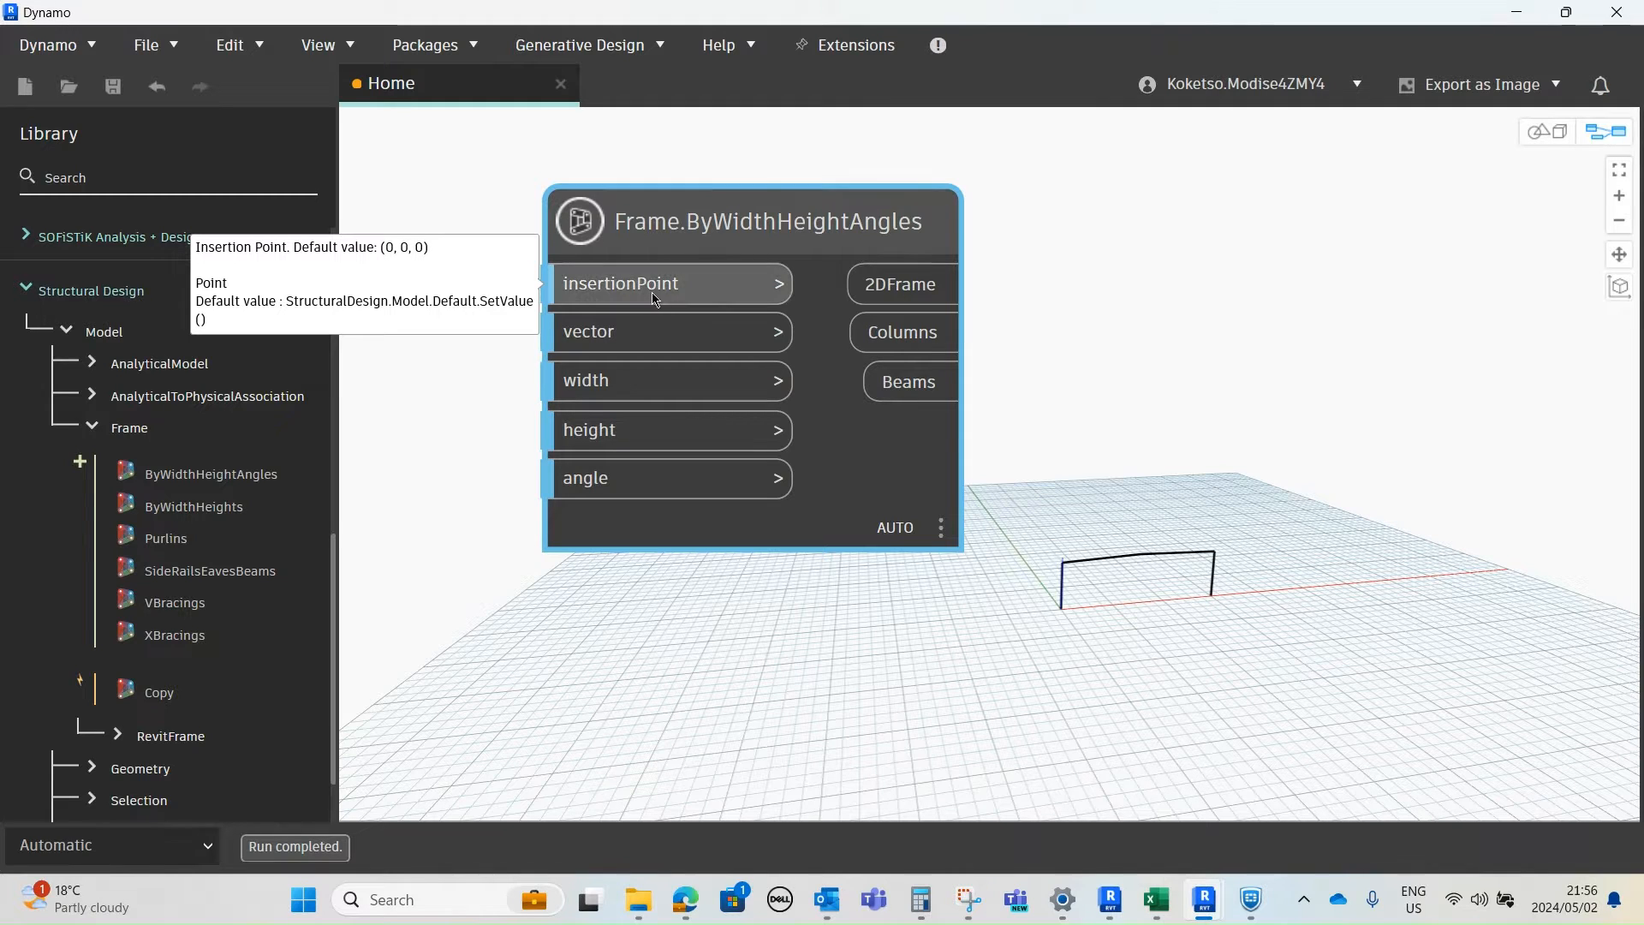
mouse_move(610, 341)
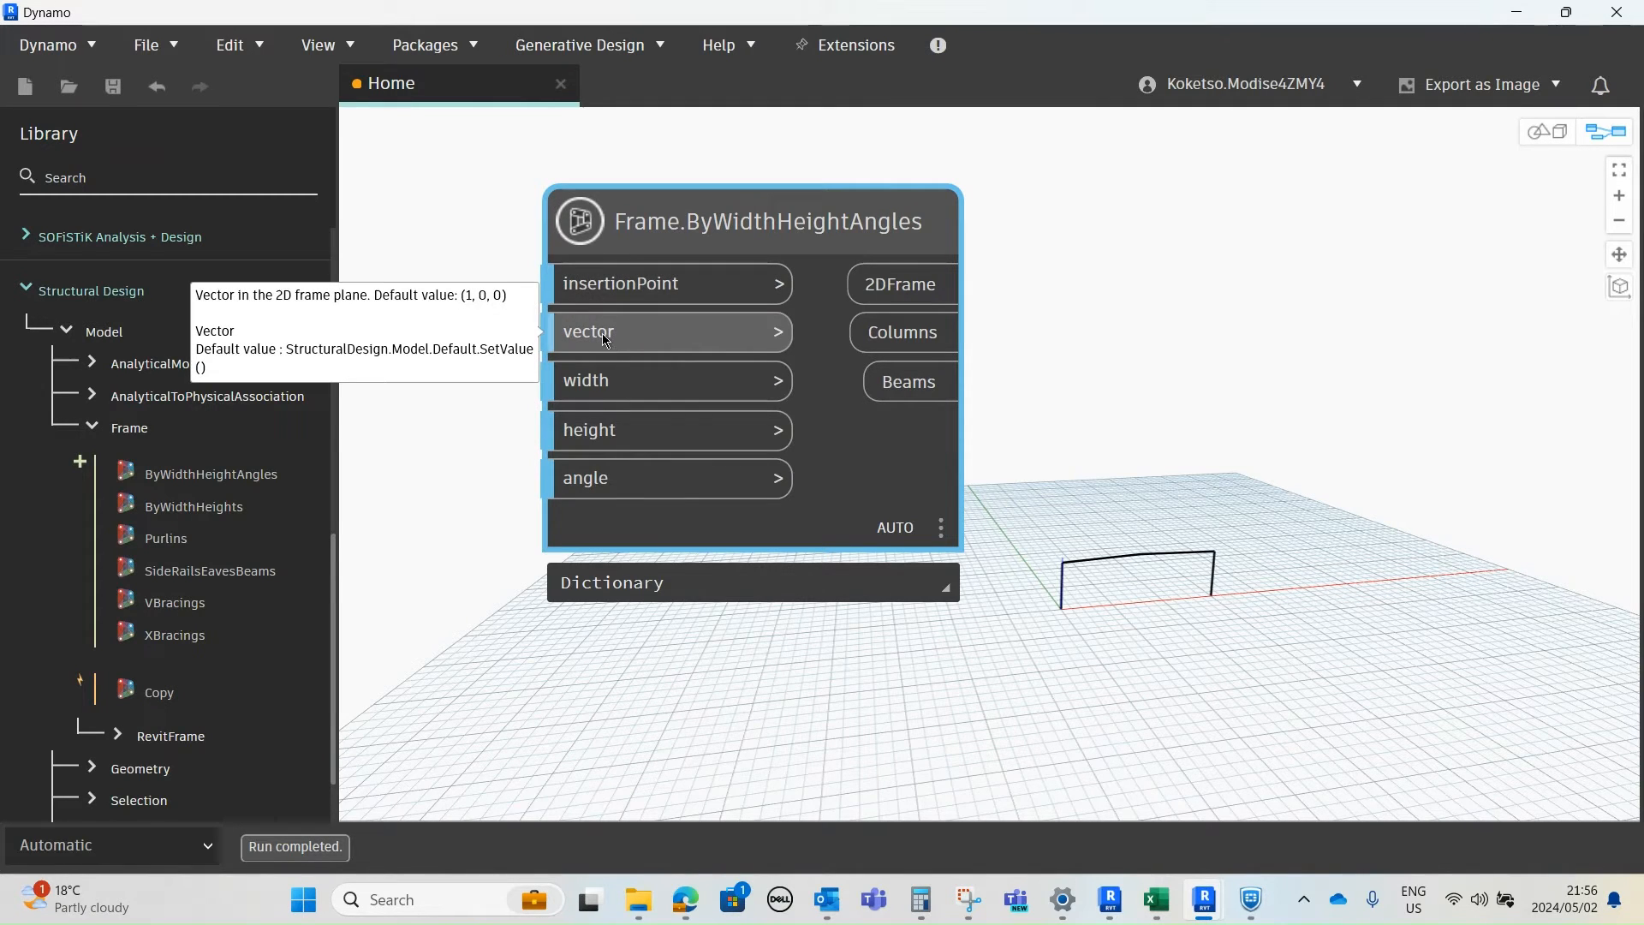
mouse_move(605, 390)
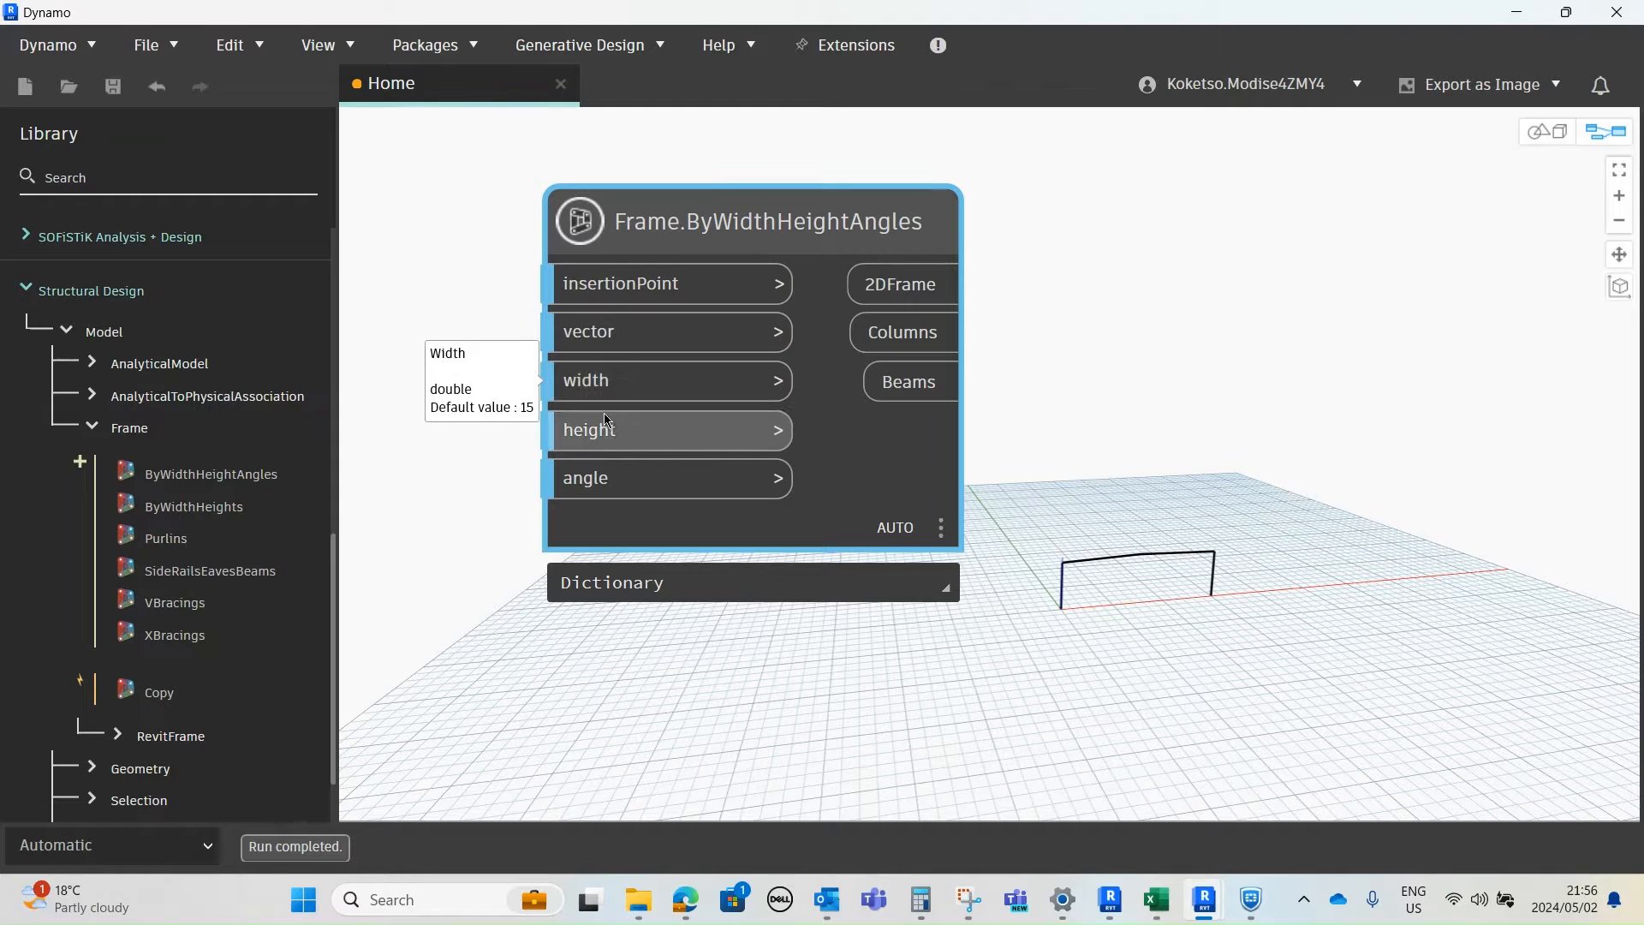
mouse_move(660, 386)
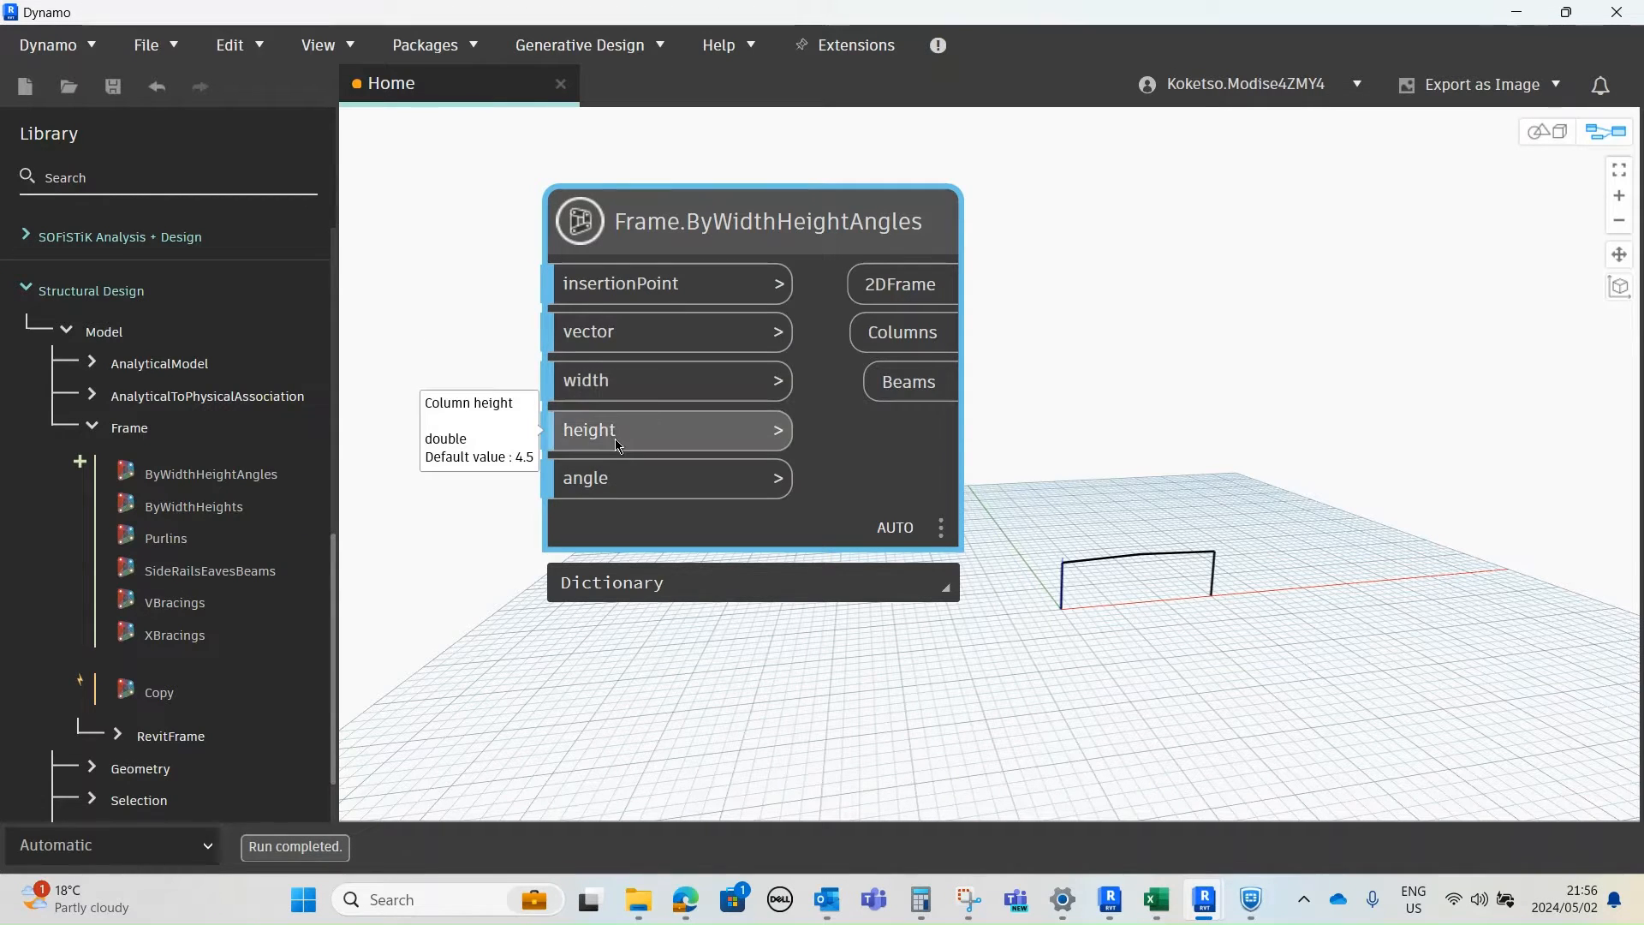
scroll(1079, 480, down, 4)
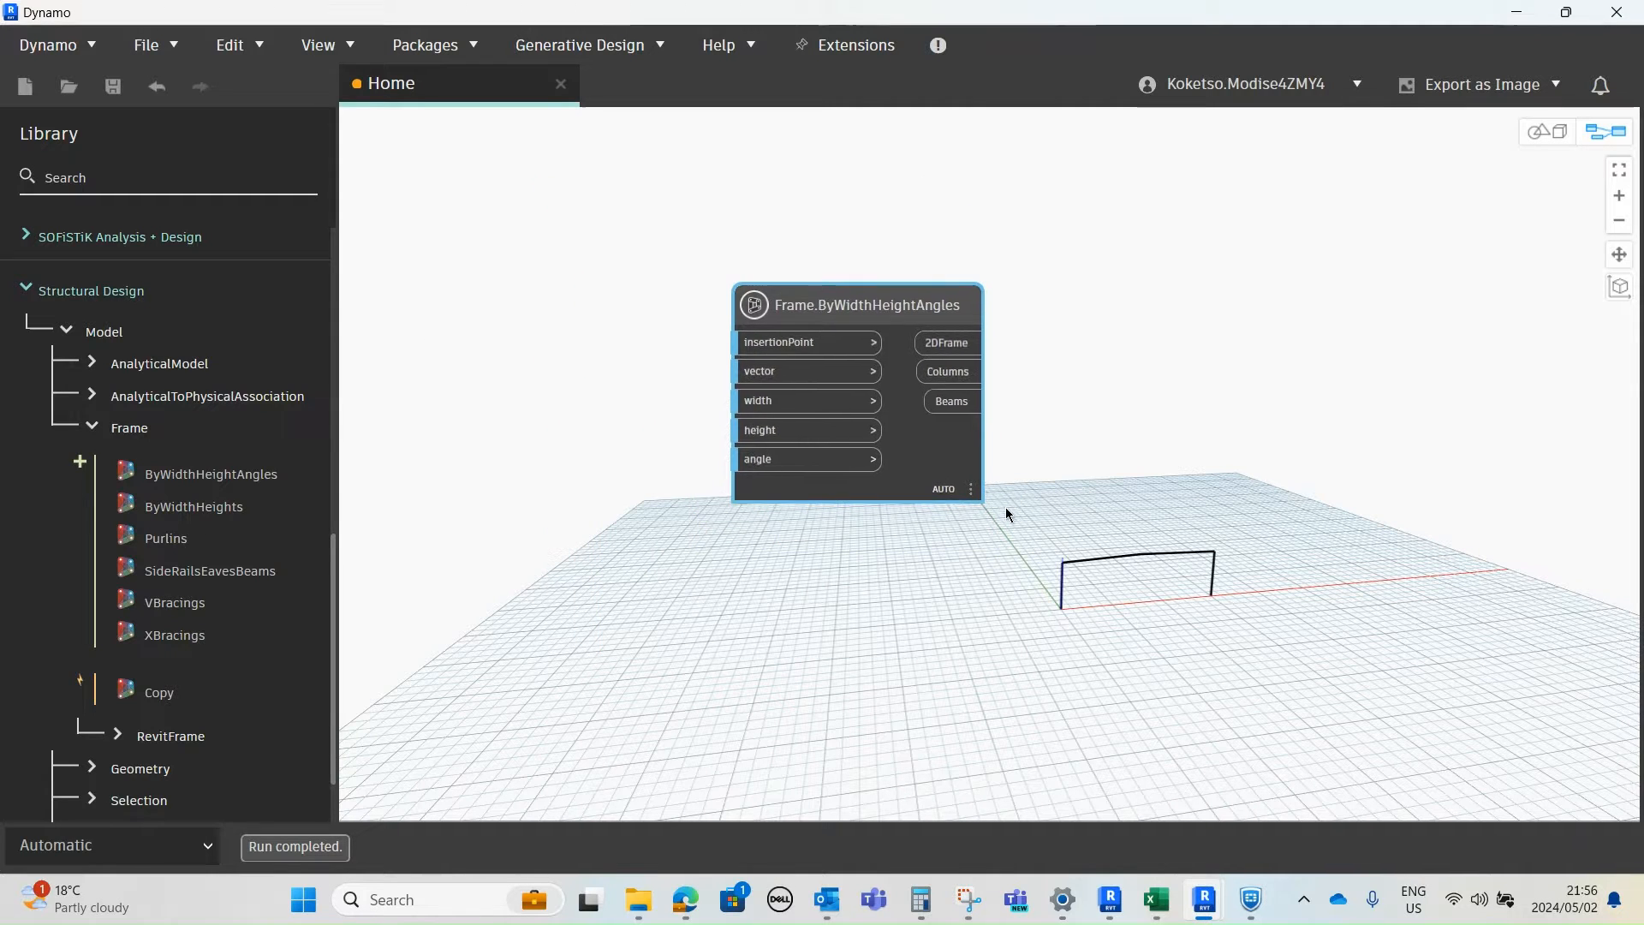
scroll(1011, 385, up, 2)
scroll(764, 464, up, 1)
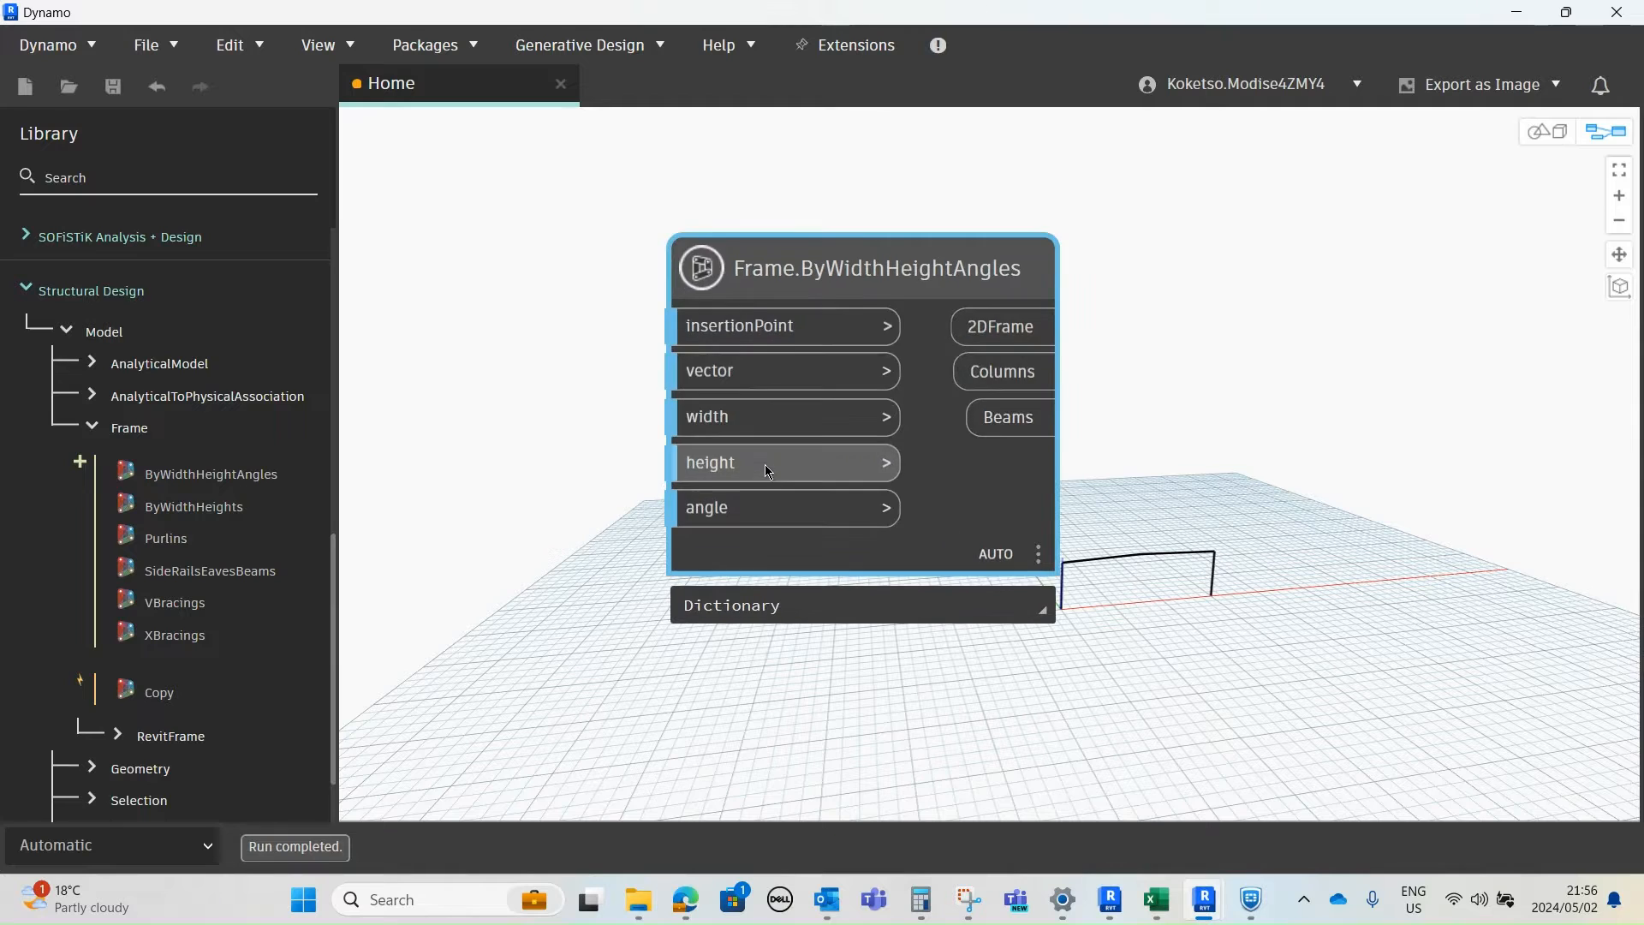
scroll(755, 442, down, 1)
mouse_move(759, 420)
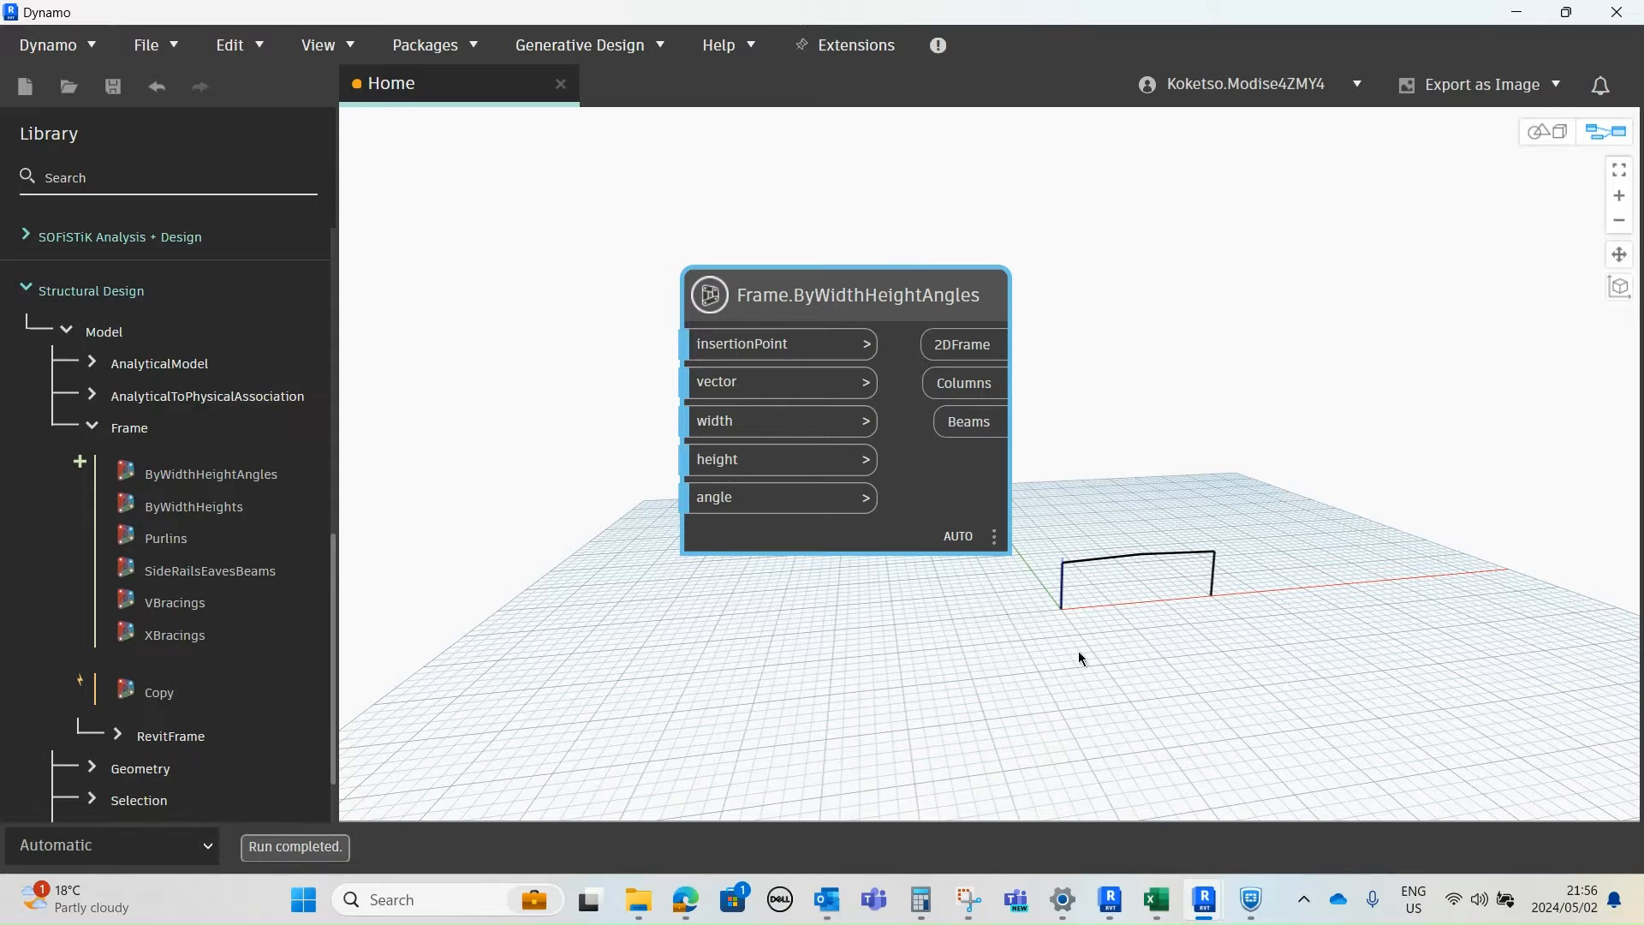
- Add an Integer Slider node and arrange it beside the input side of the frame node, leaving a gap between them
right_click(435, 424)
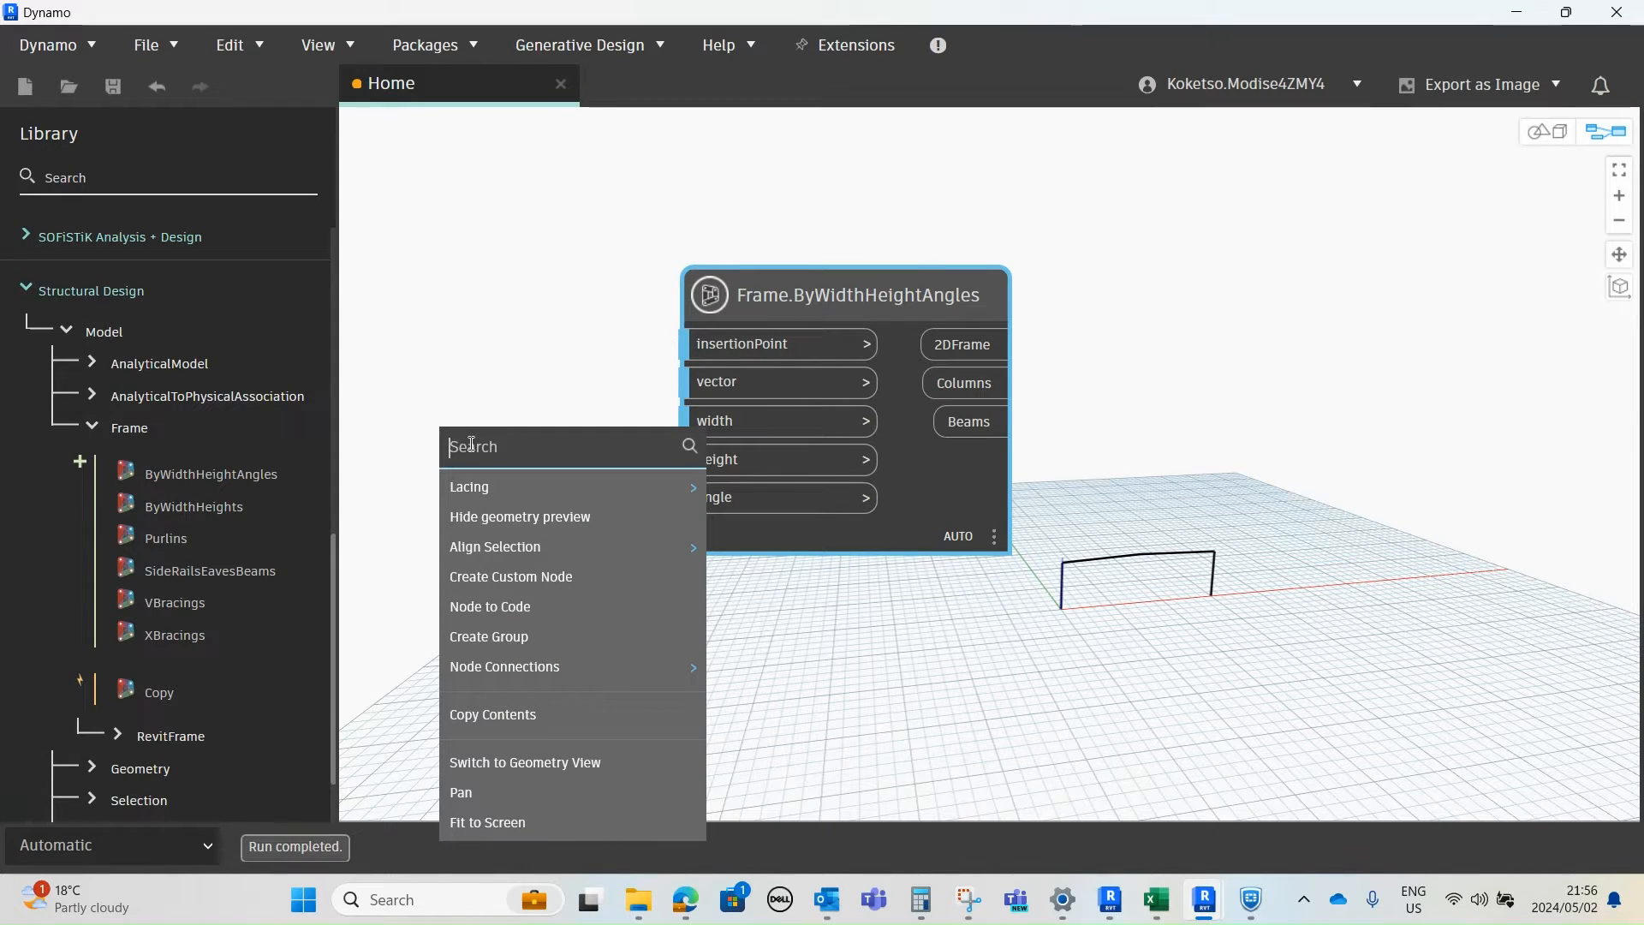
text(in)
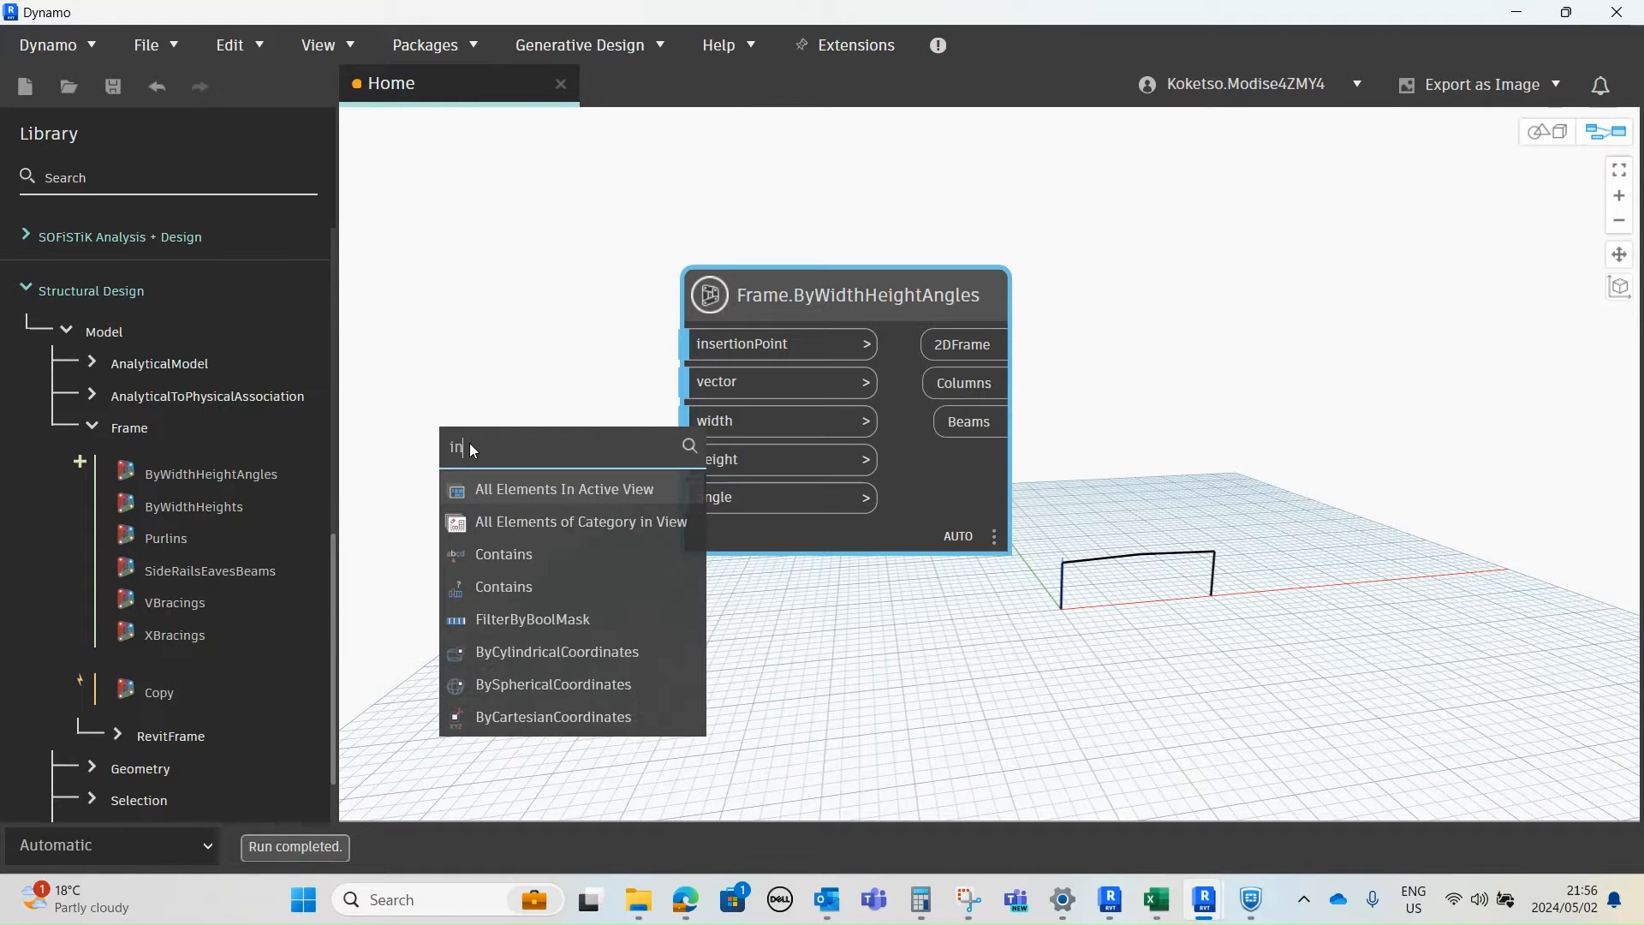
text(te)
click(495, 483)
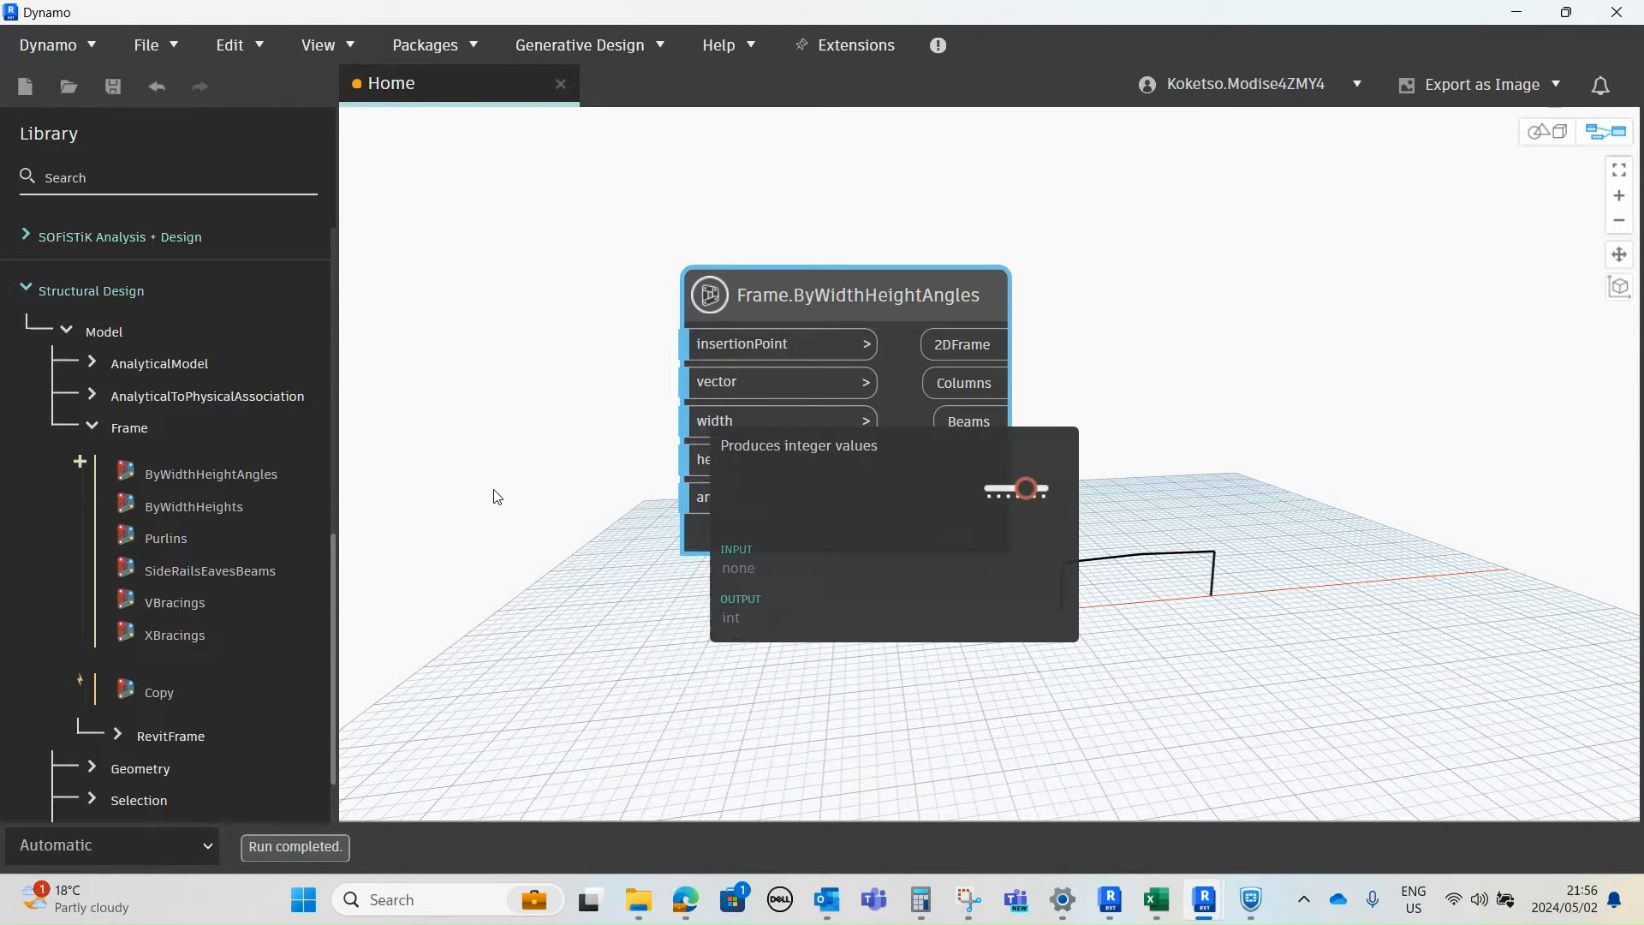
drag(676, 534, 550, 321)
scroll(551, 320, down, 2)
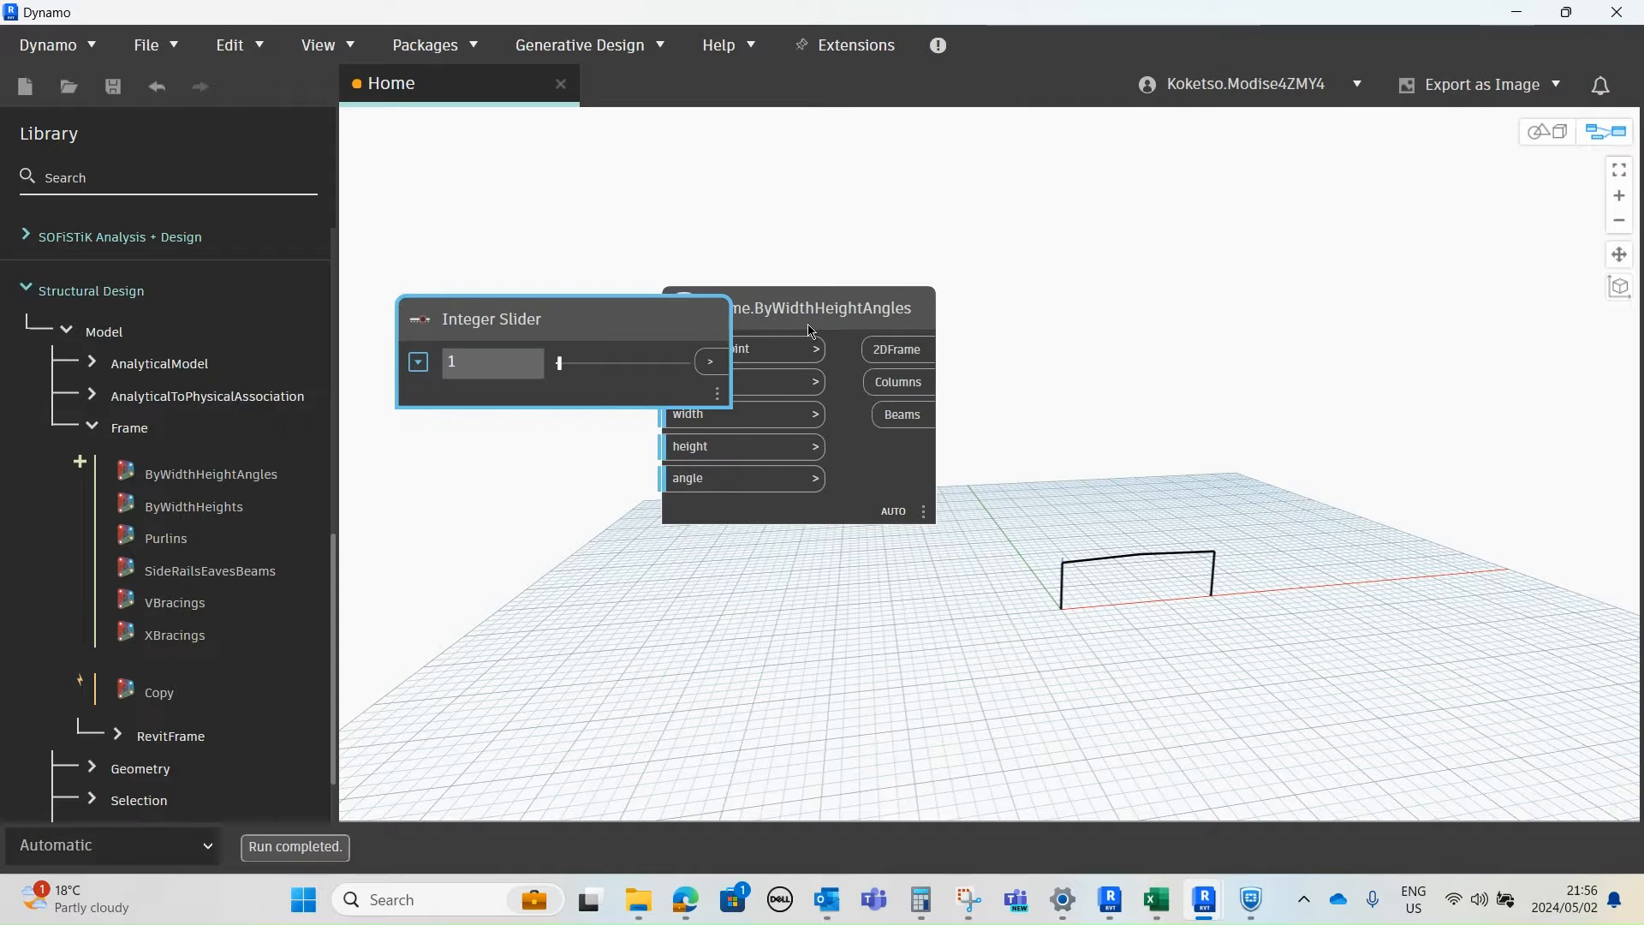
drag(821, 309, 960, 296)
scroll(506, 330, up, 2)
scroll(512, 333, down, 3)
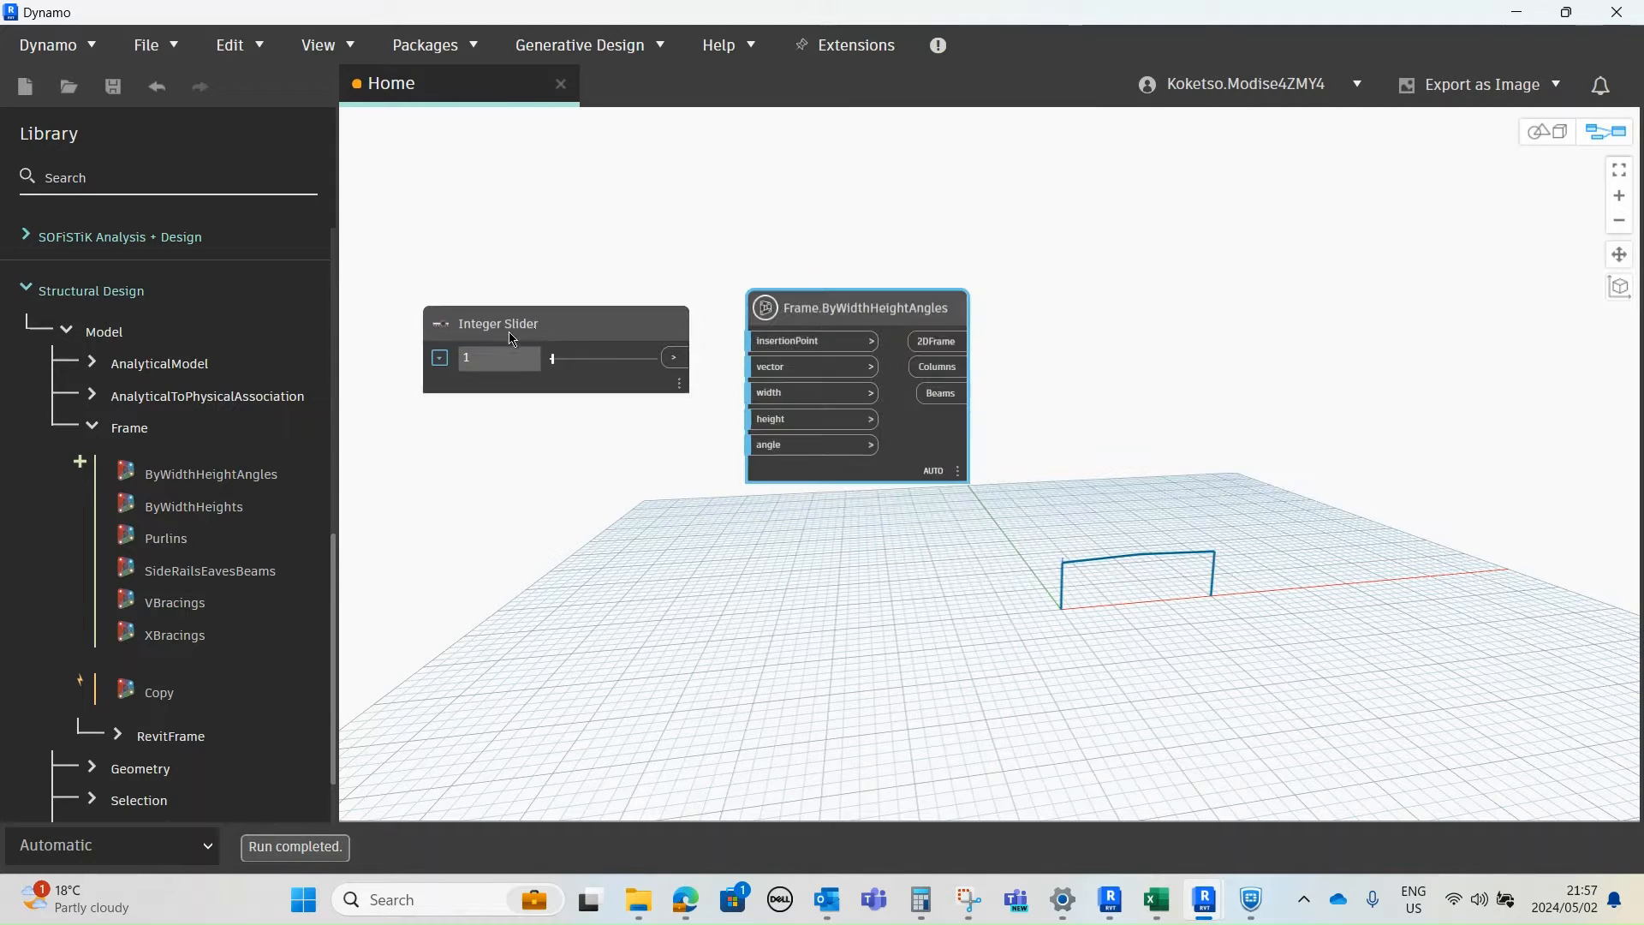
- Rename the Integer Slider node as WIDTH
scroll(505, 332, up, 2)
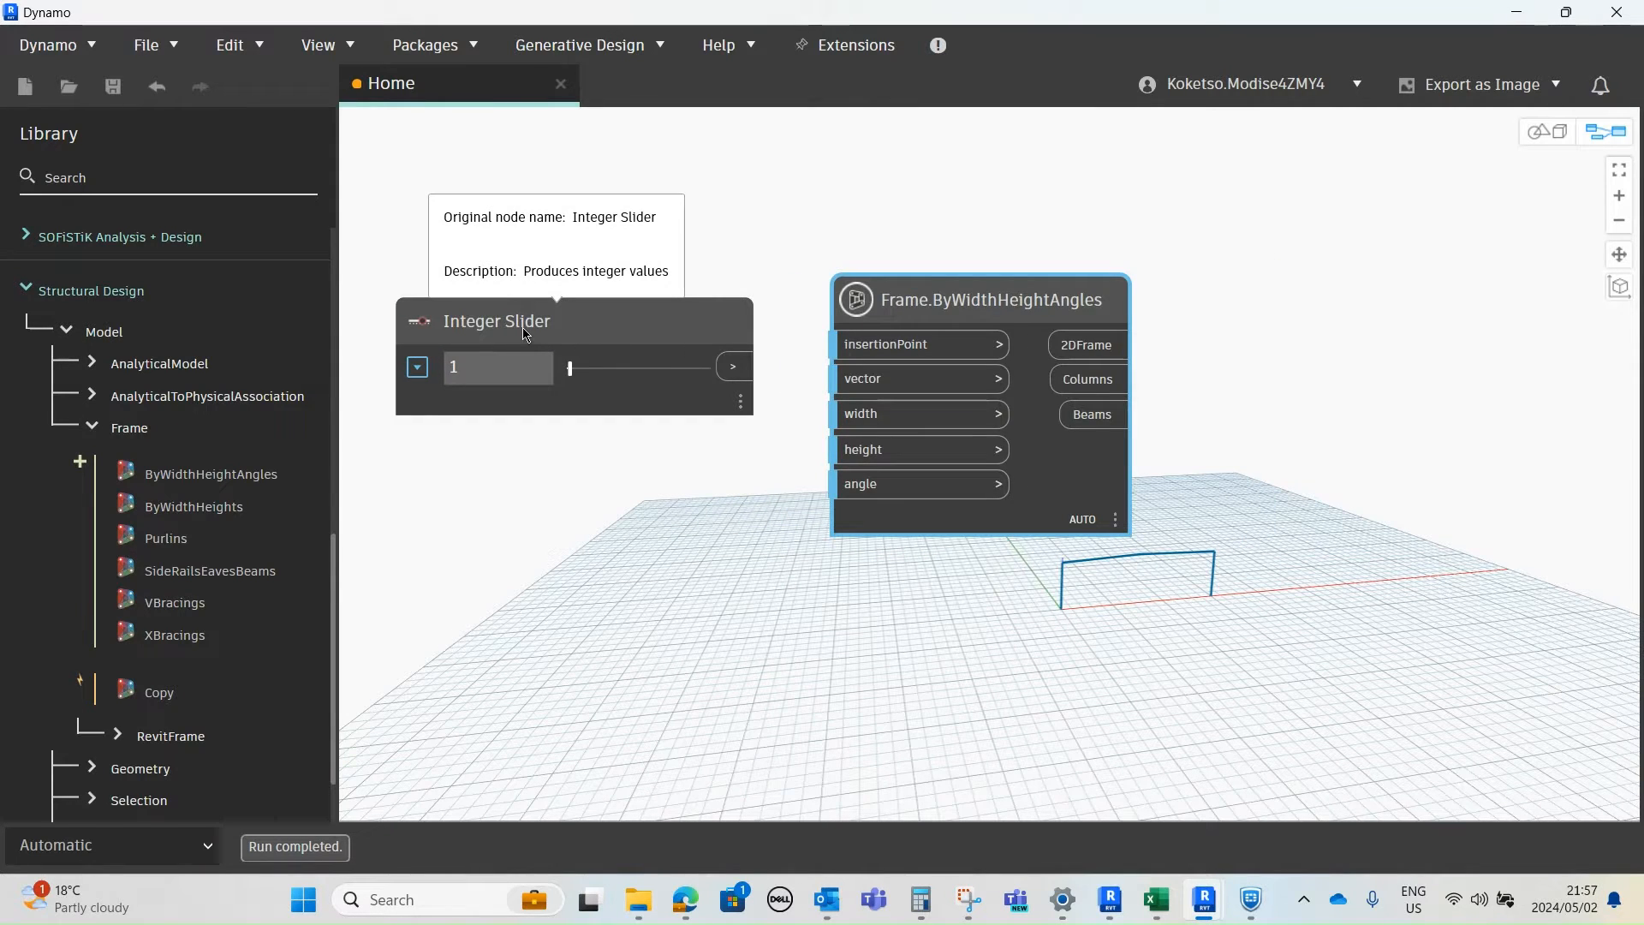
click(524, 330)
right_click(524, 328)
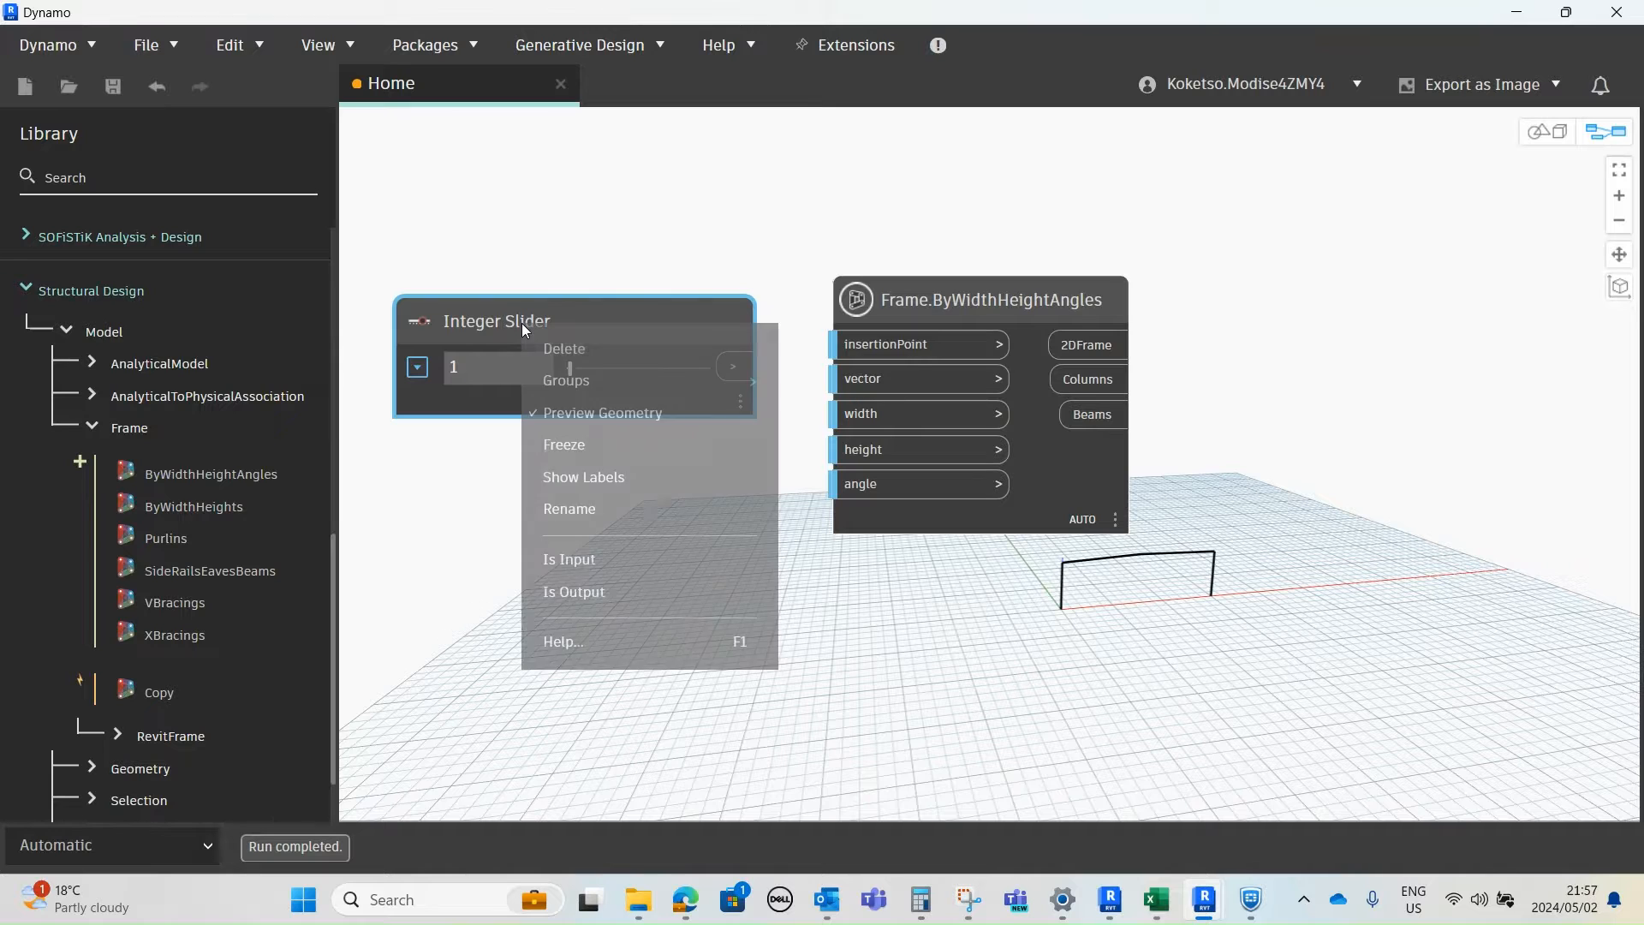
click(582, 506)
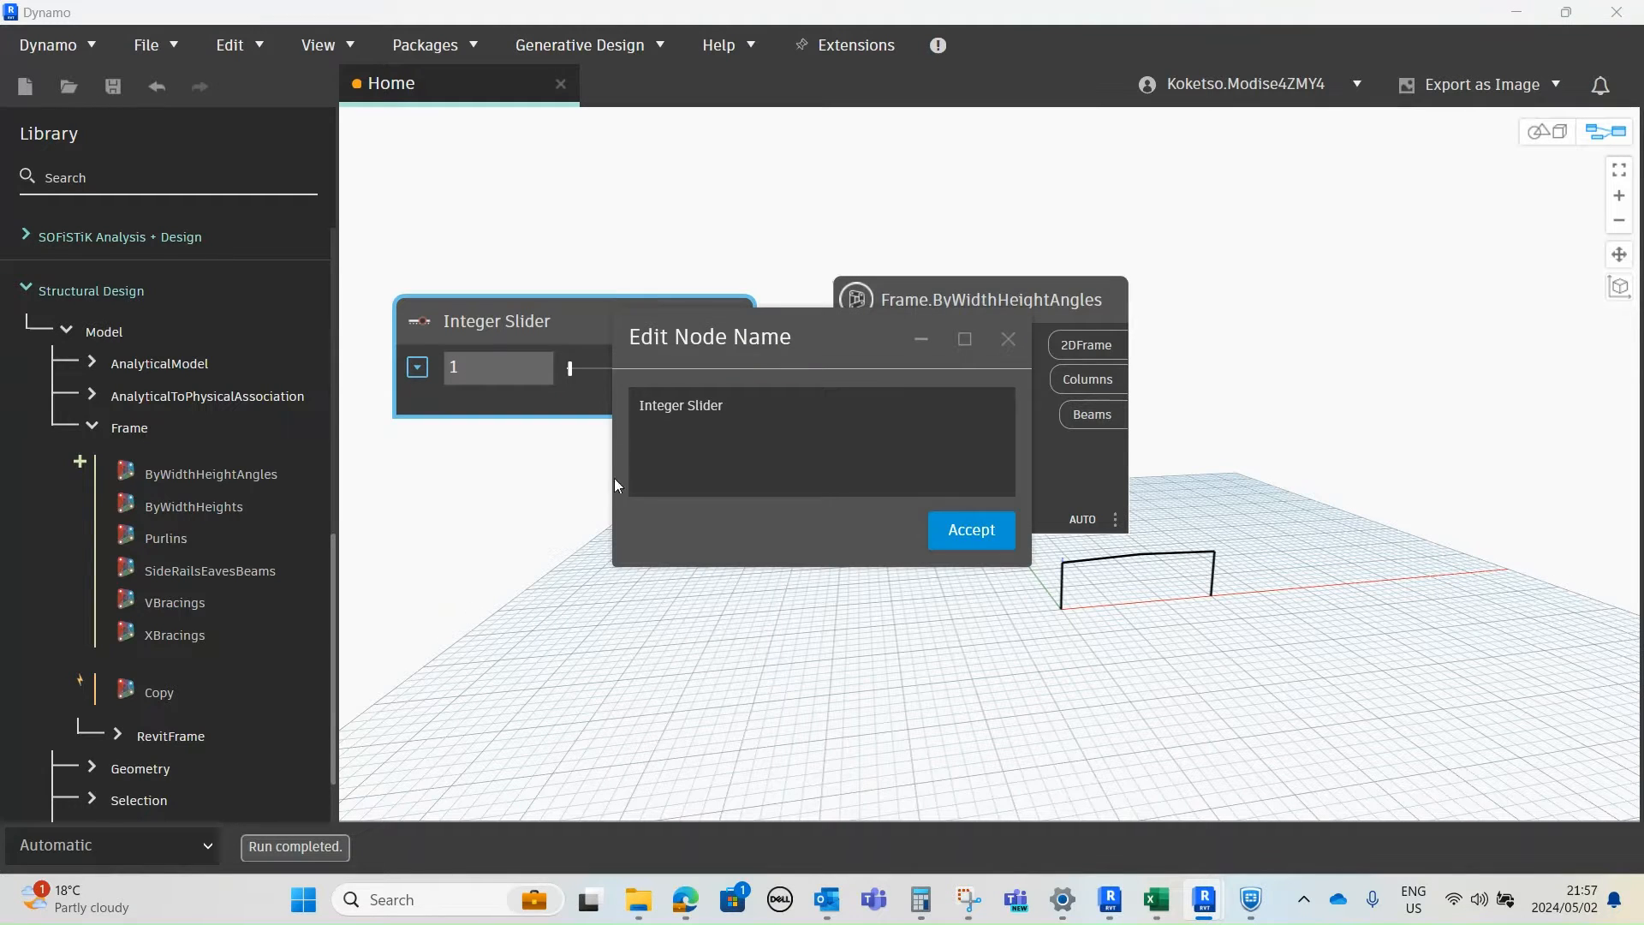
triple_click(682, 409)
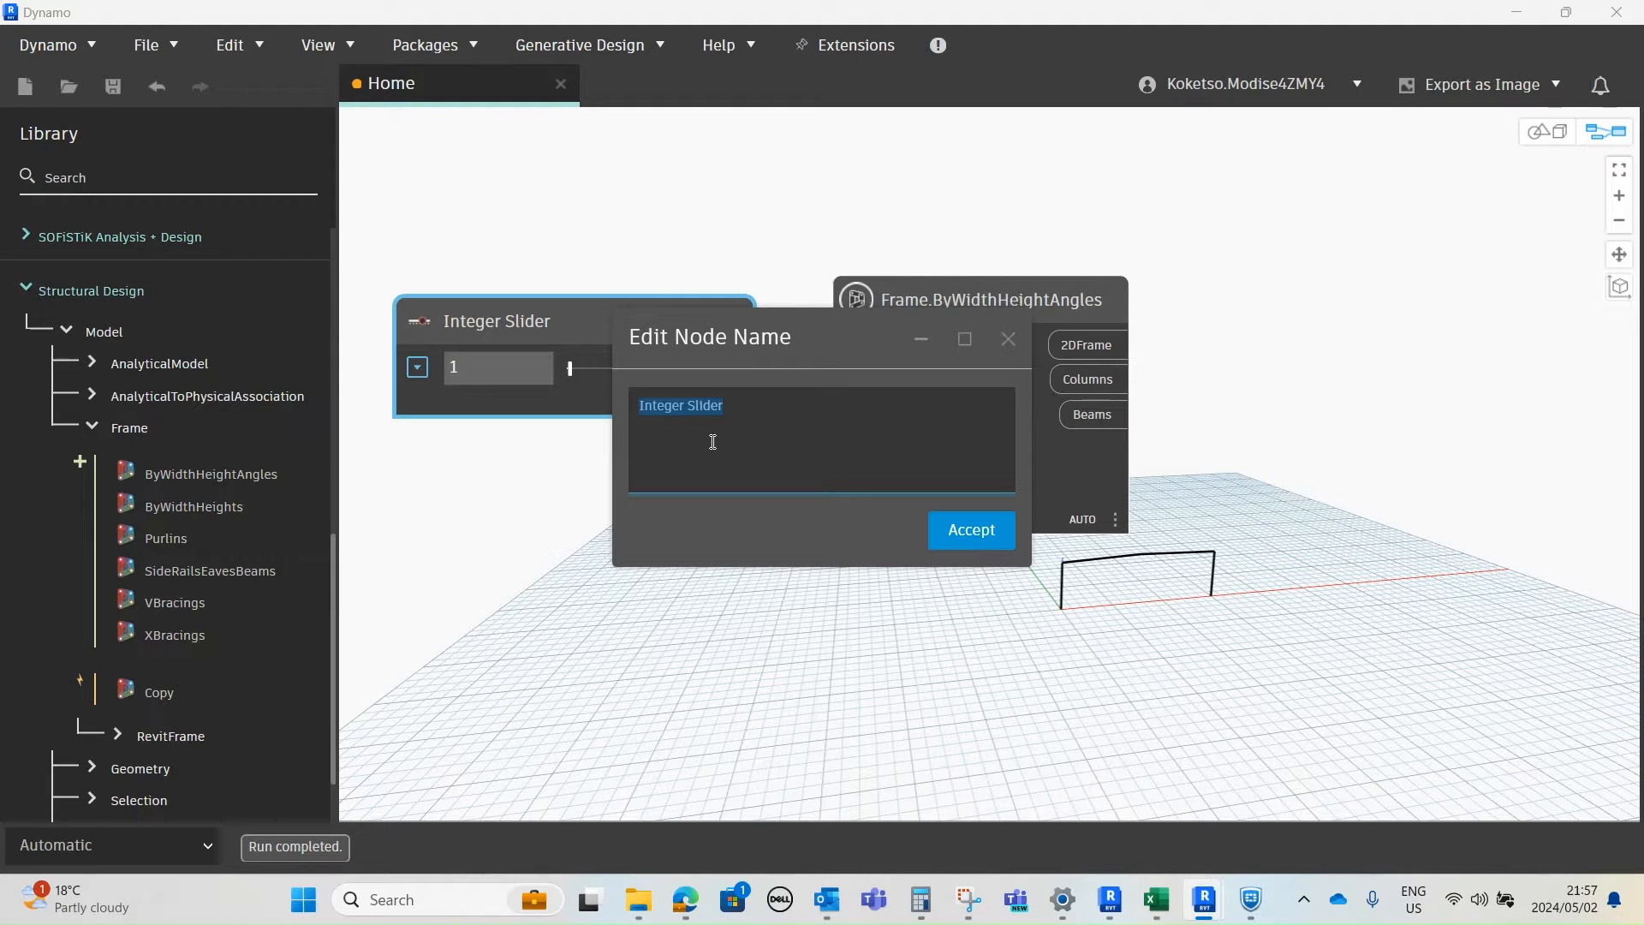
text(WIDT)
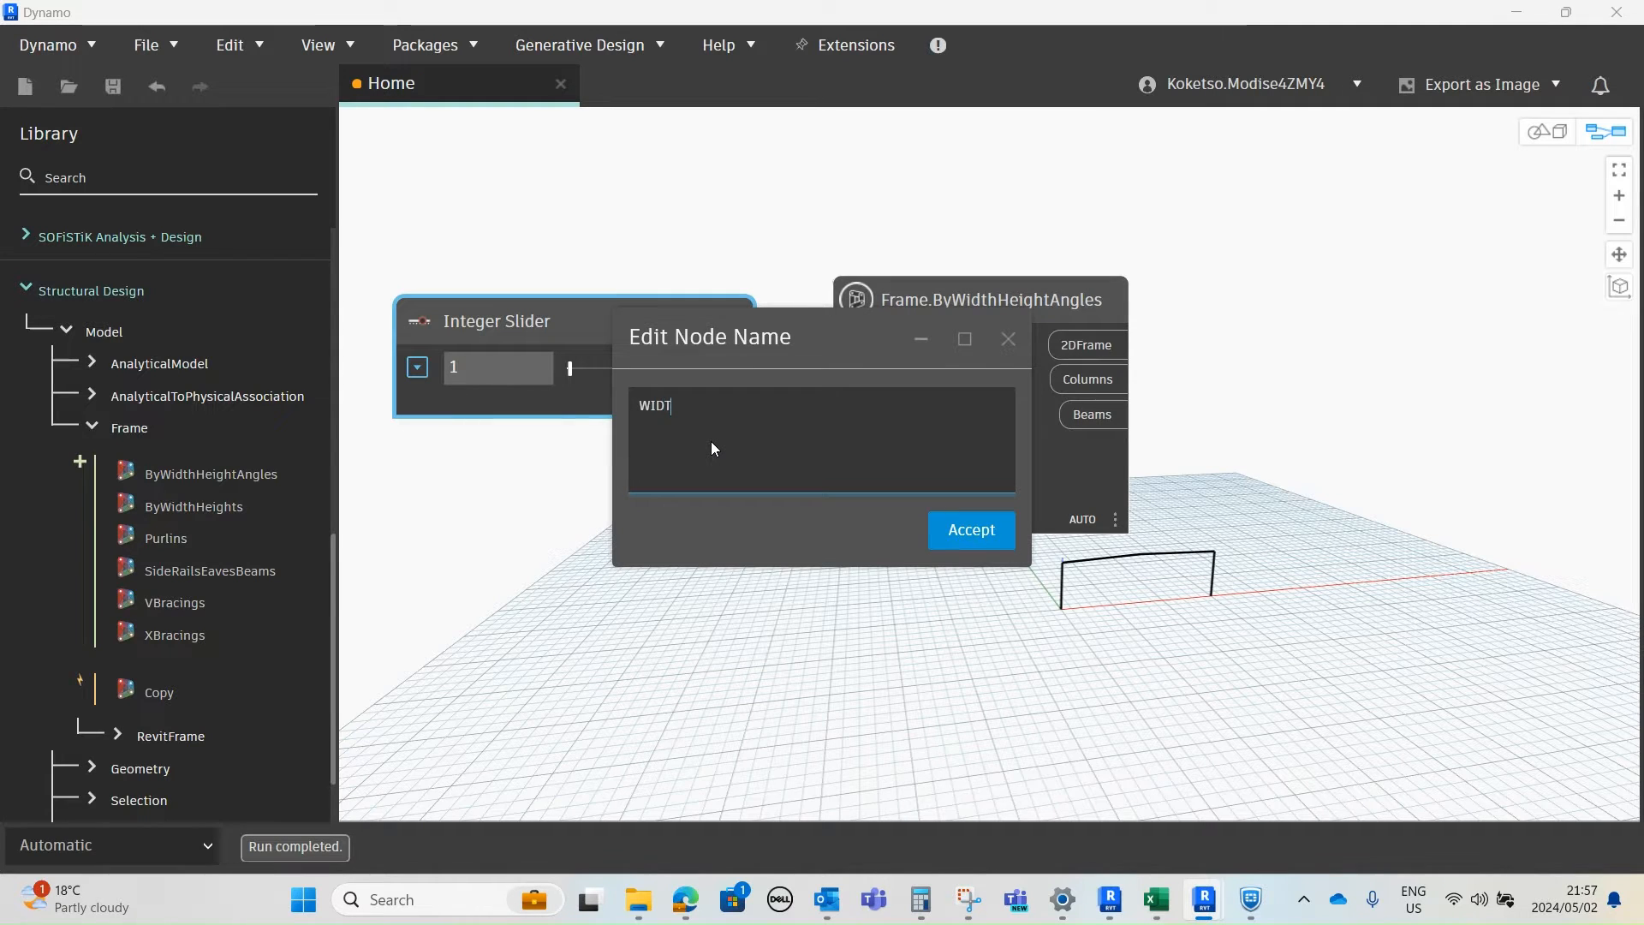
text(H)
click(954, 530)
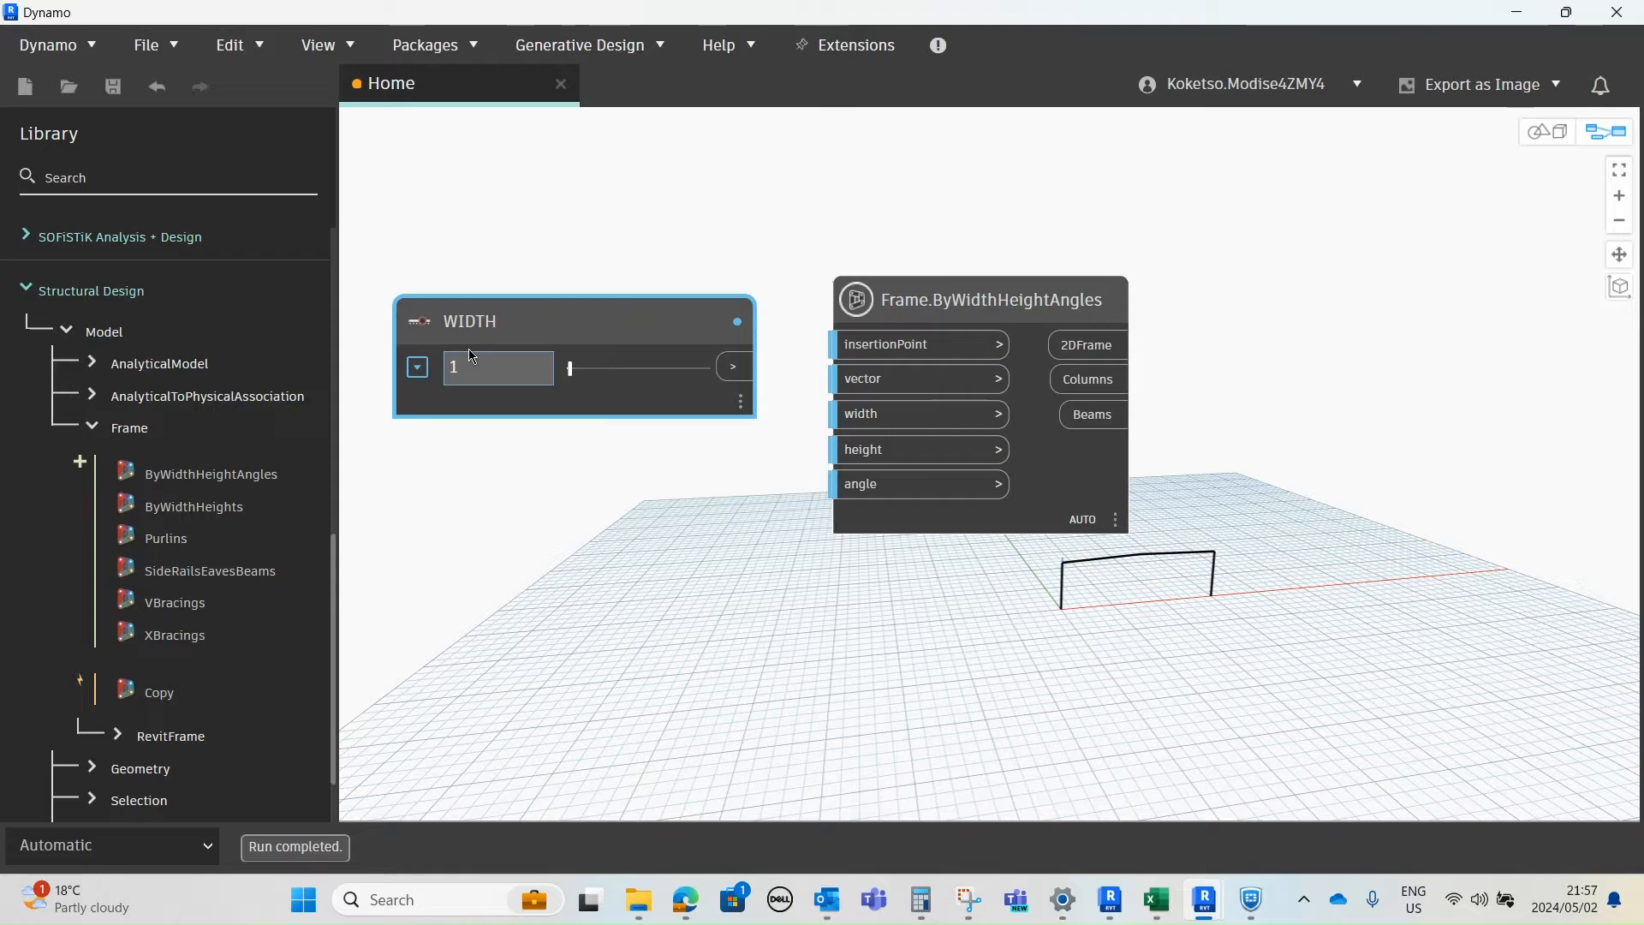
- Set the WIDTH slider's range to a minimum of 10000 and a maximum of 40000 with a step of 1000
click(419, 370)
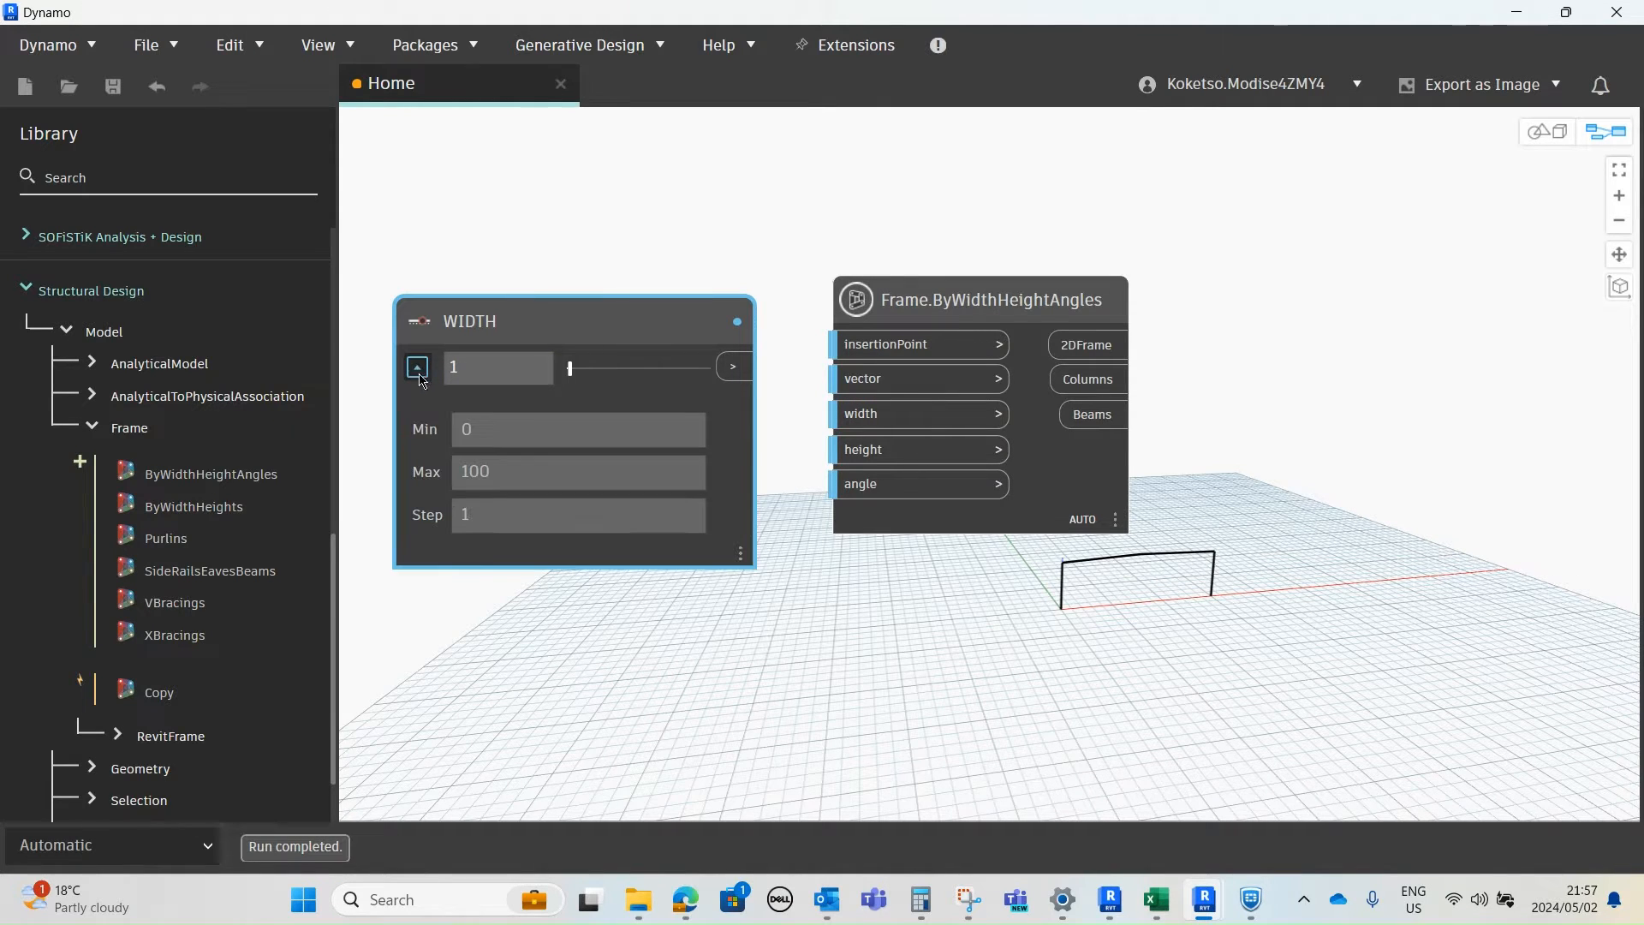
double_click(478, 427)
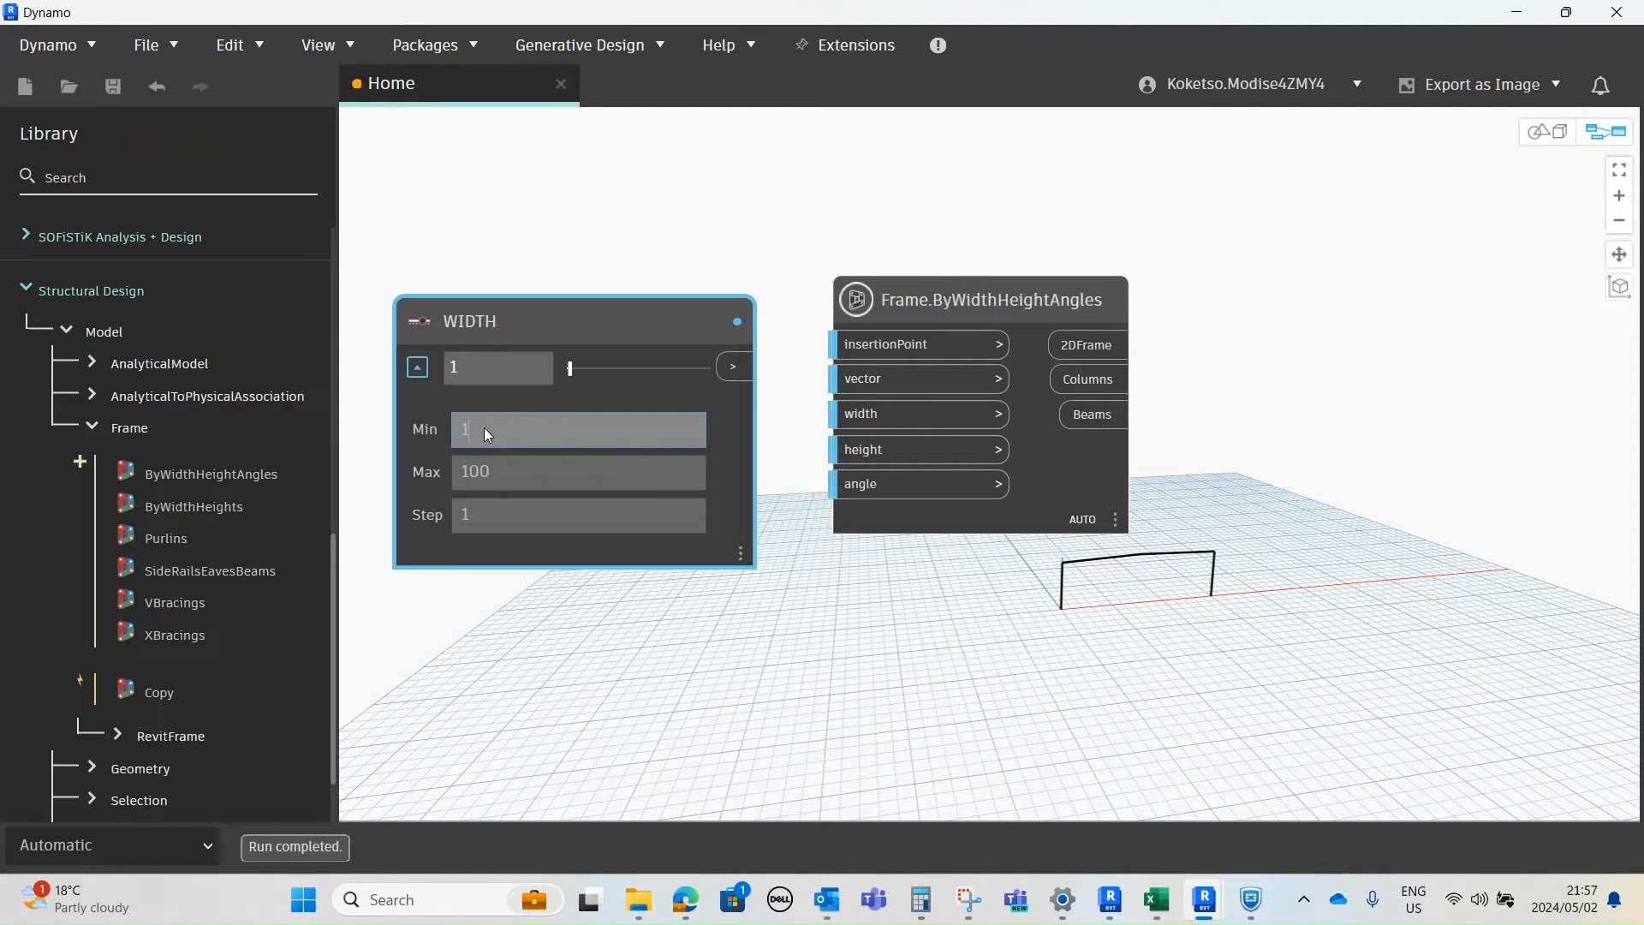
text(10000)
key(Tab)
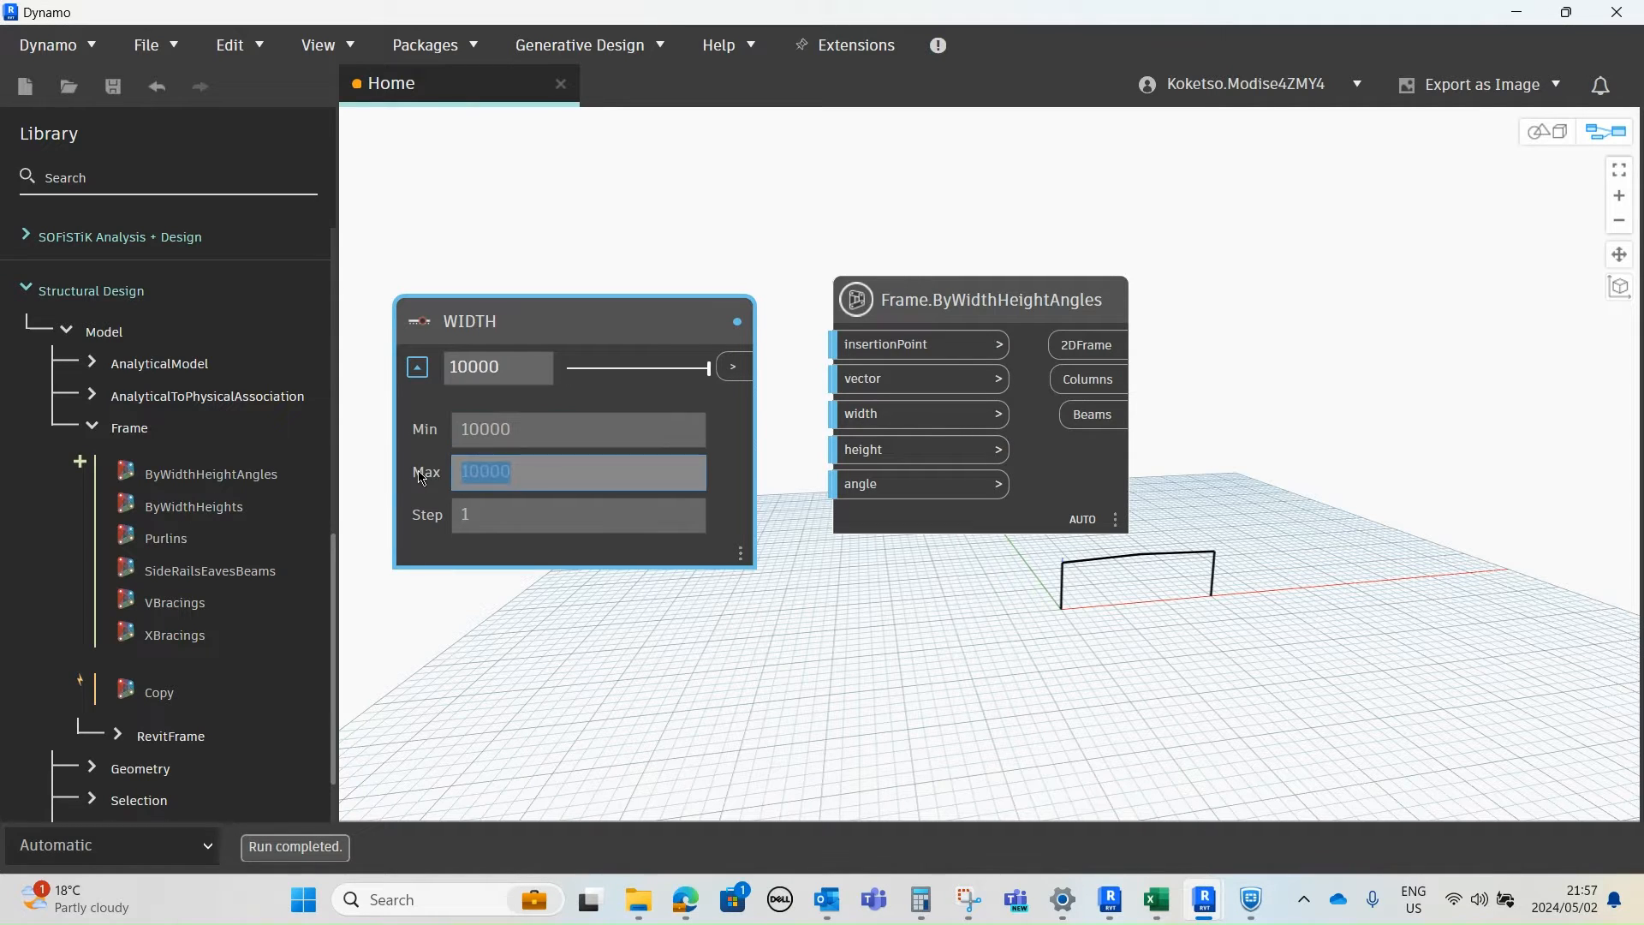
text(40000)
click(506, 518)
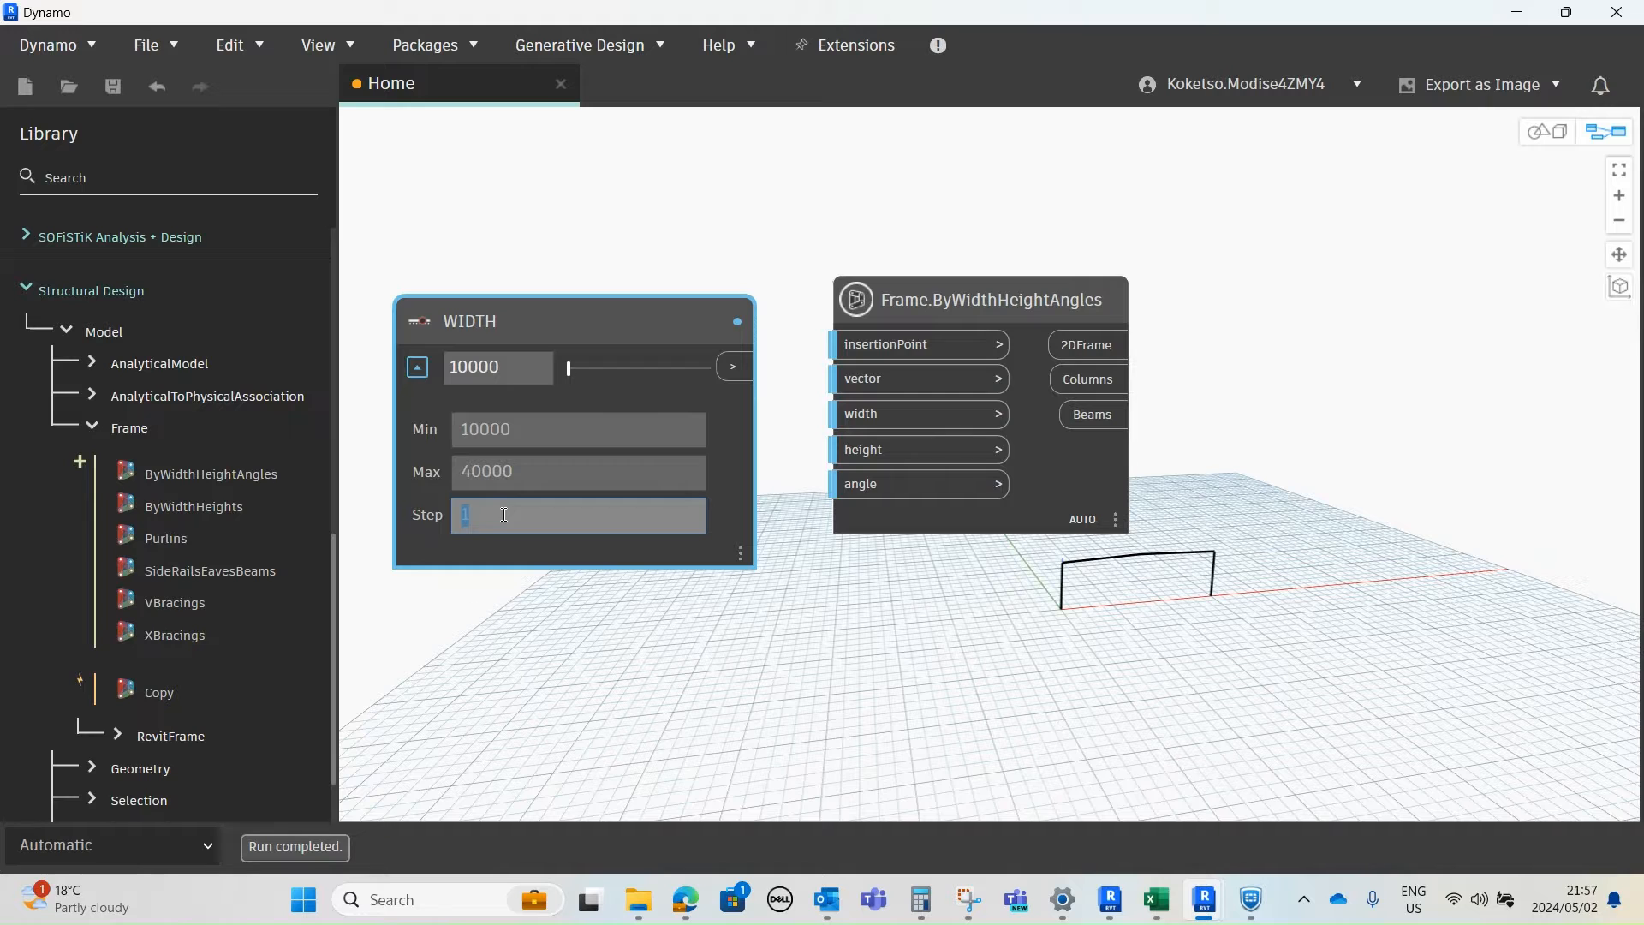
text(1000)
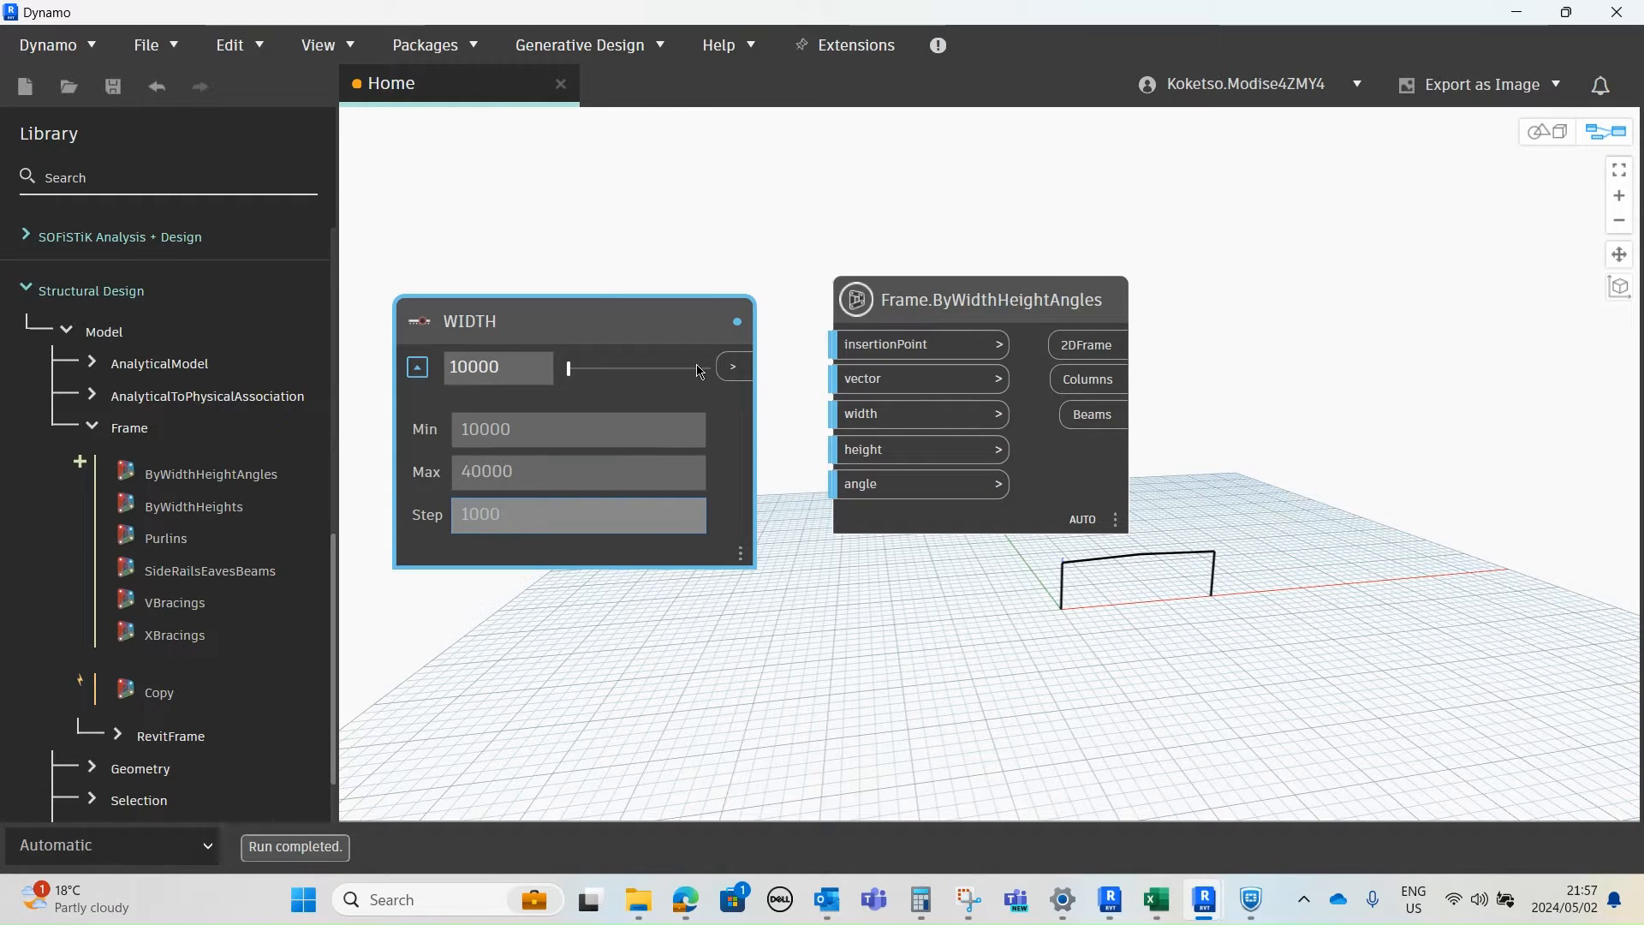
click(417, 374)
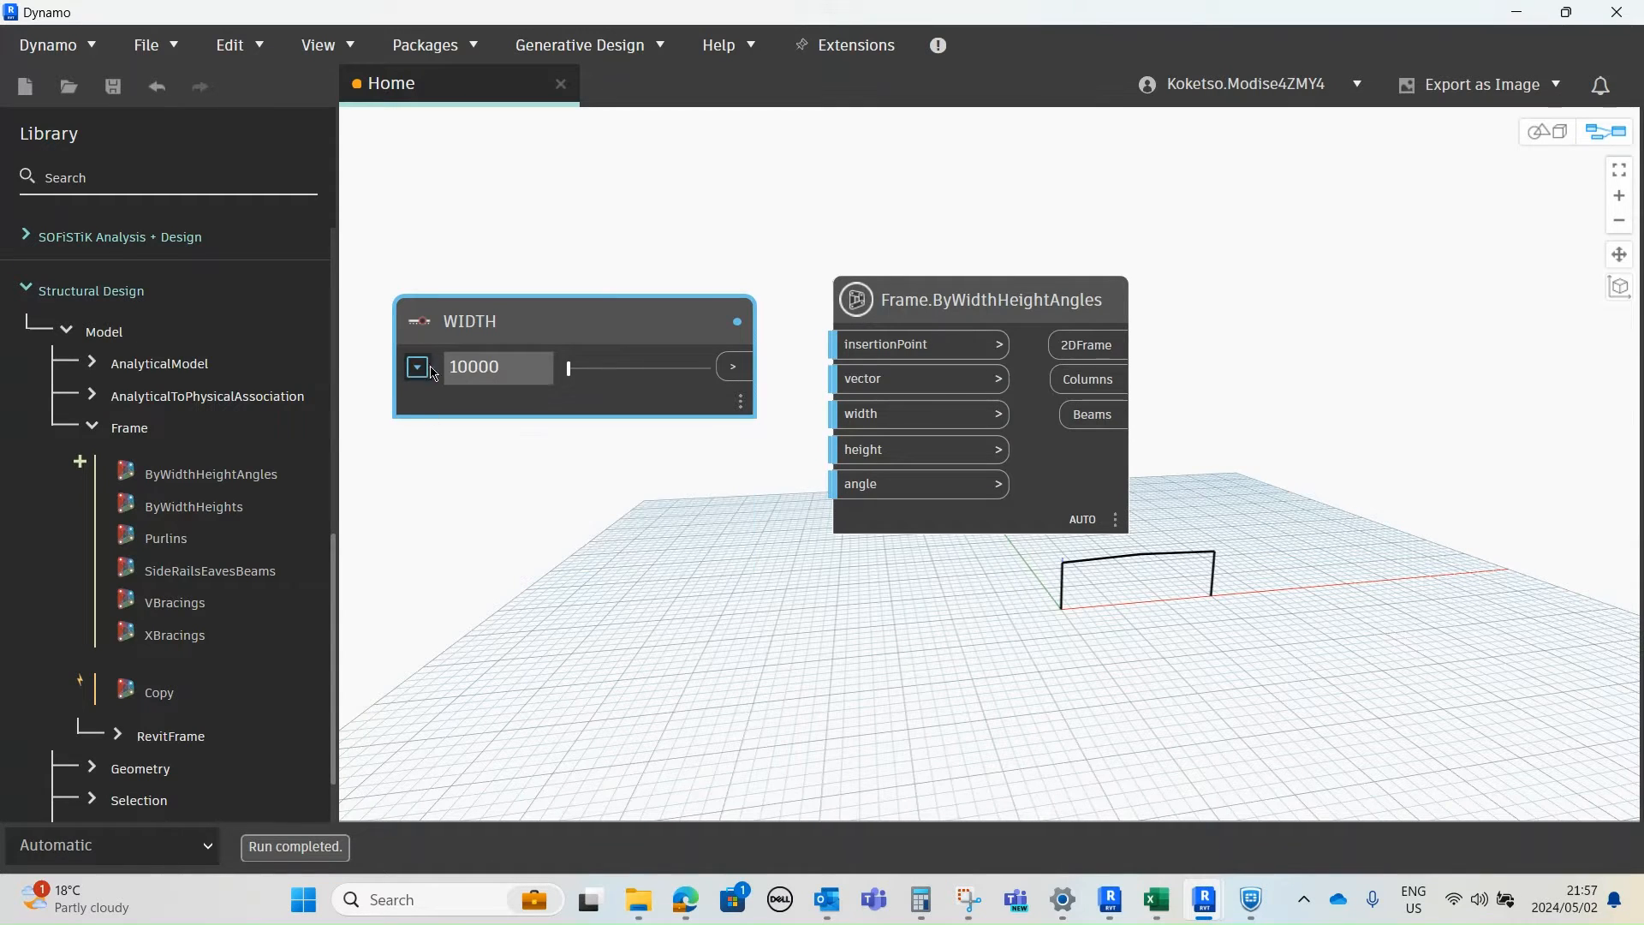
- Move the WIDTH slider a little further from the frame node and connect its output to the node's width input
drag(639, 335, 584, 356)
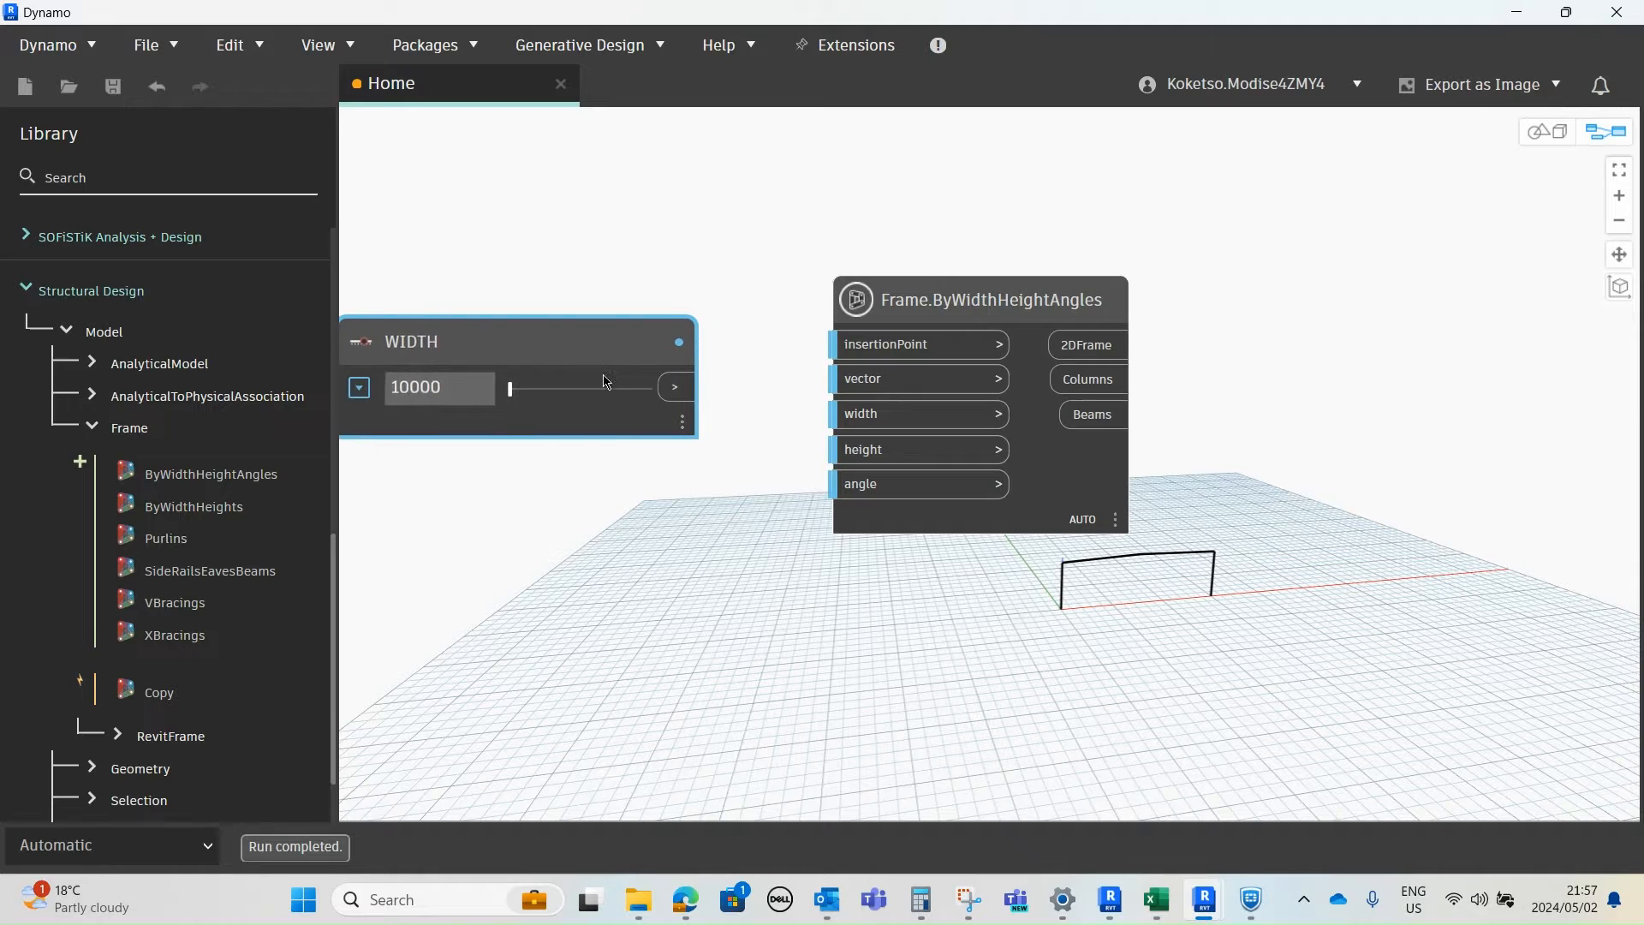
click(674, 387)
scroll(796, 428, up, 2)
scroll(738, 415, down, 3)
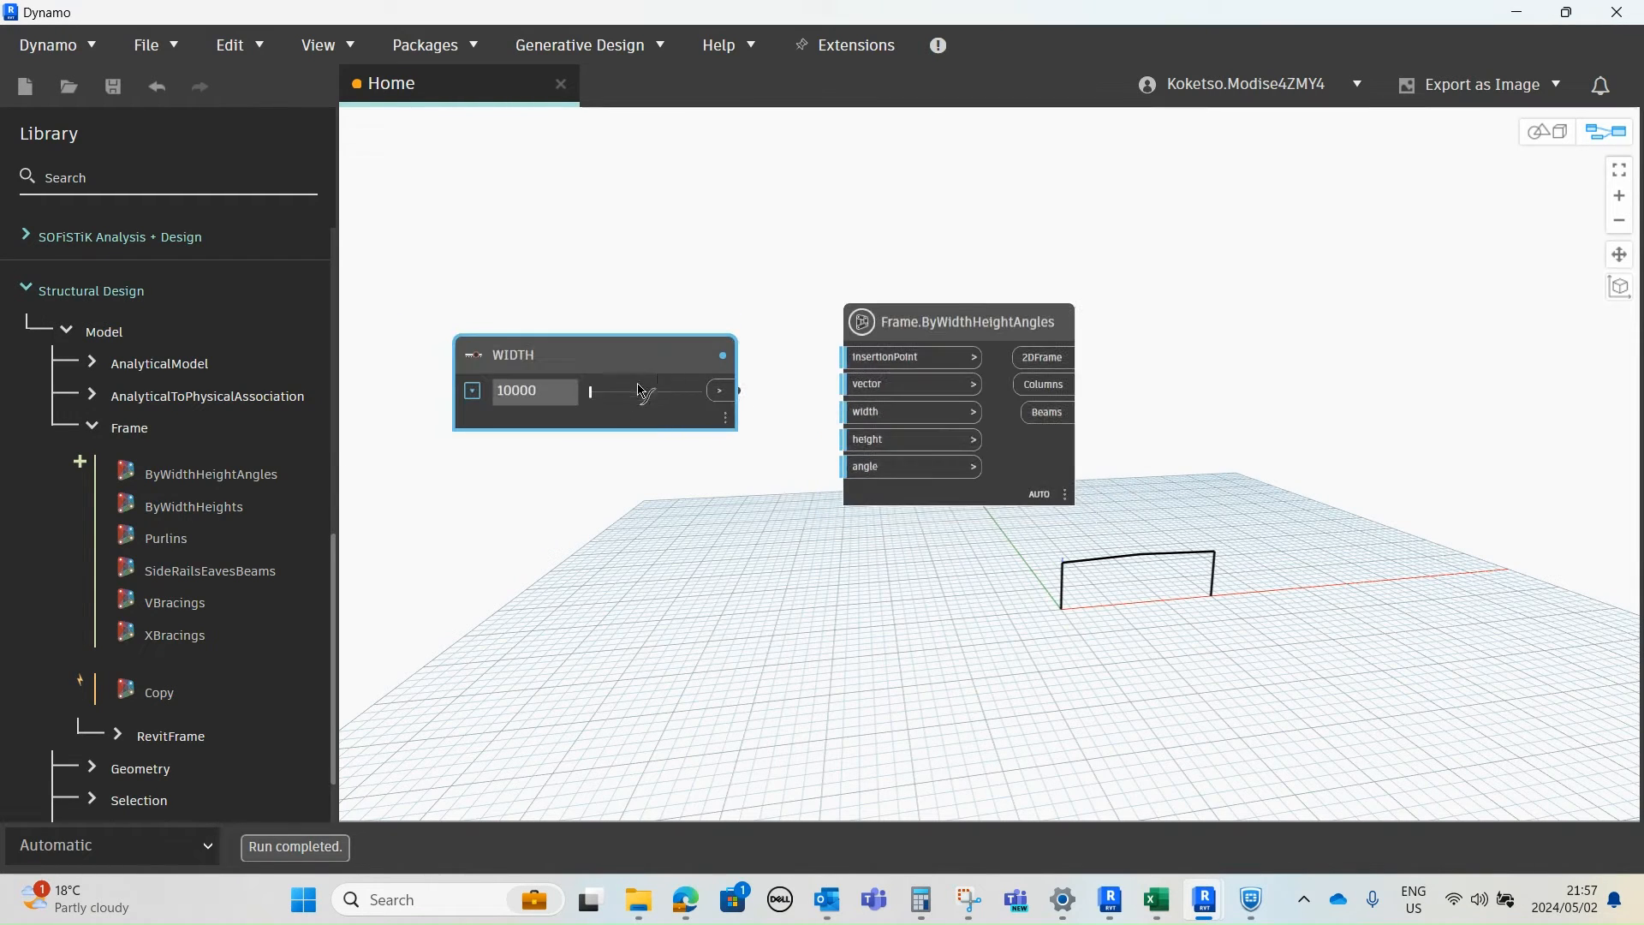
scroll(754, 411, up, 4)
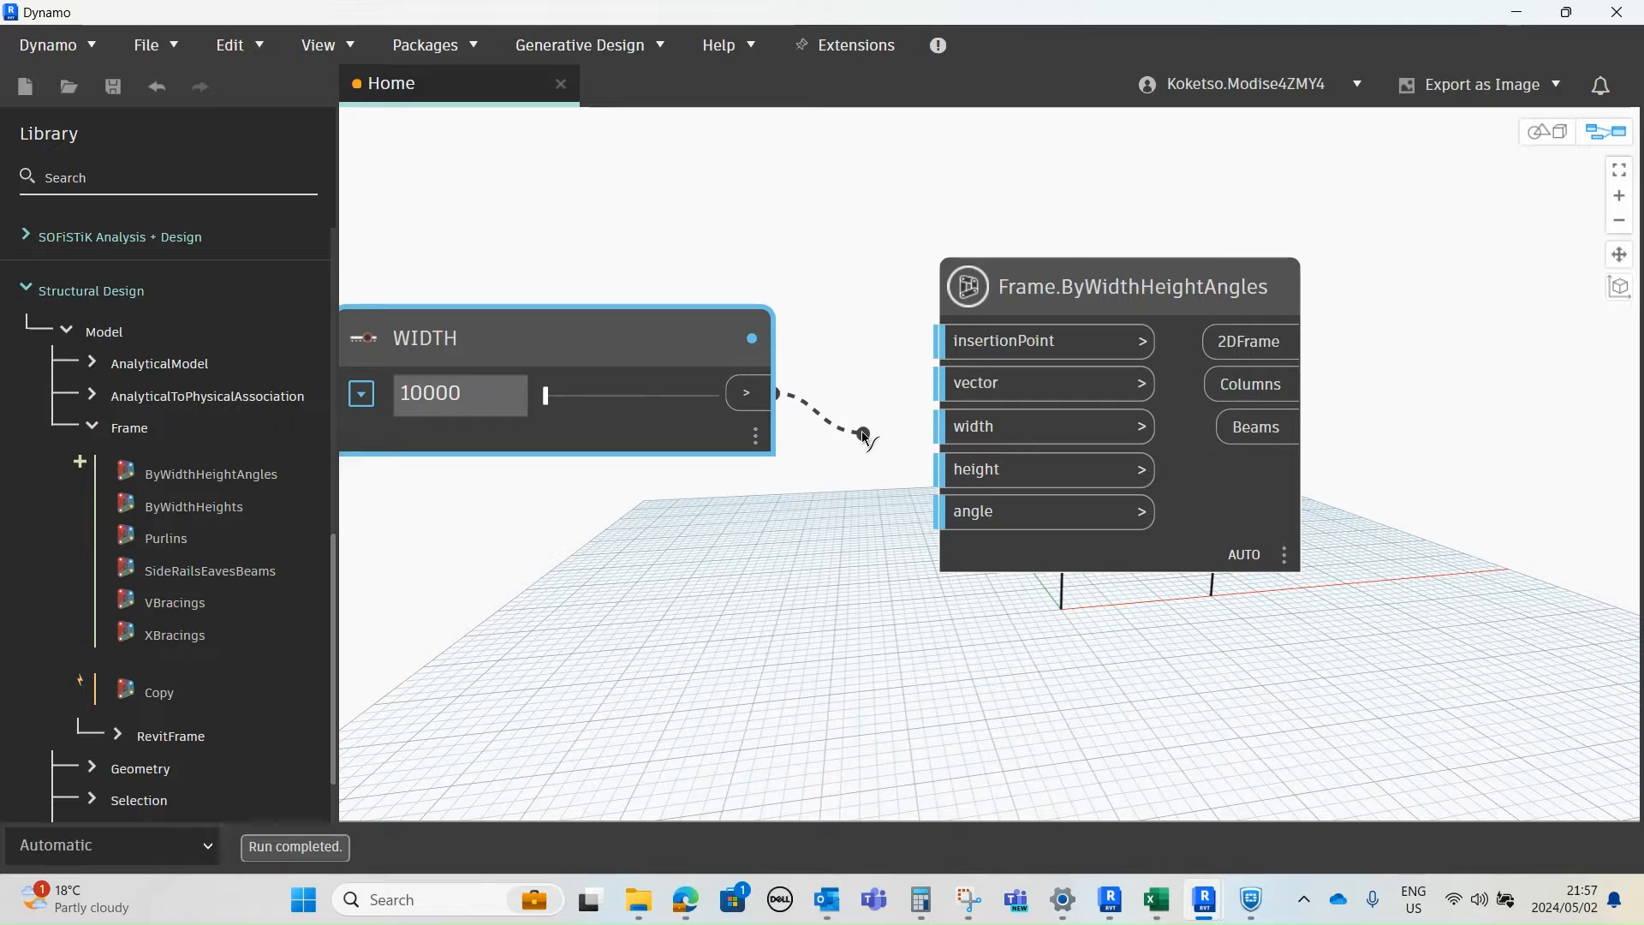
click(966, 424)
scroll(933, 469, down, 6)
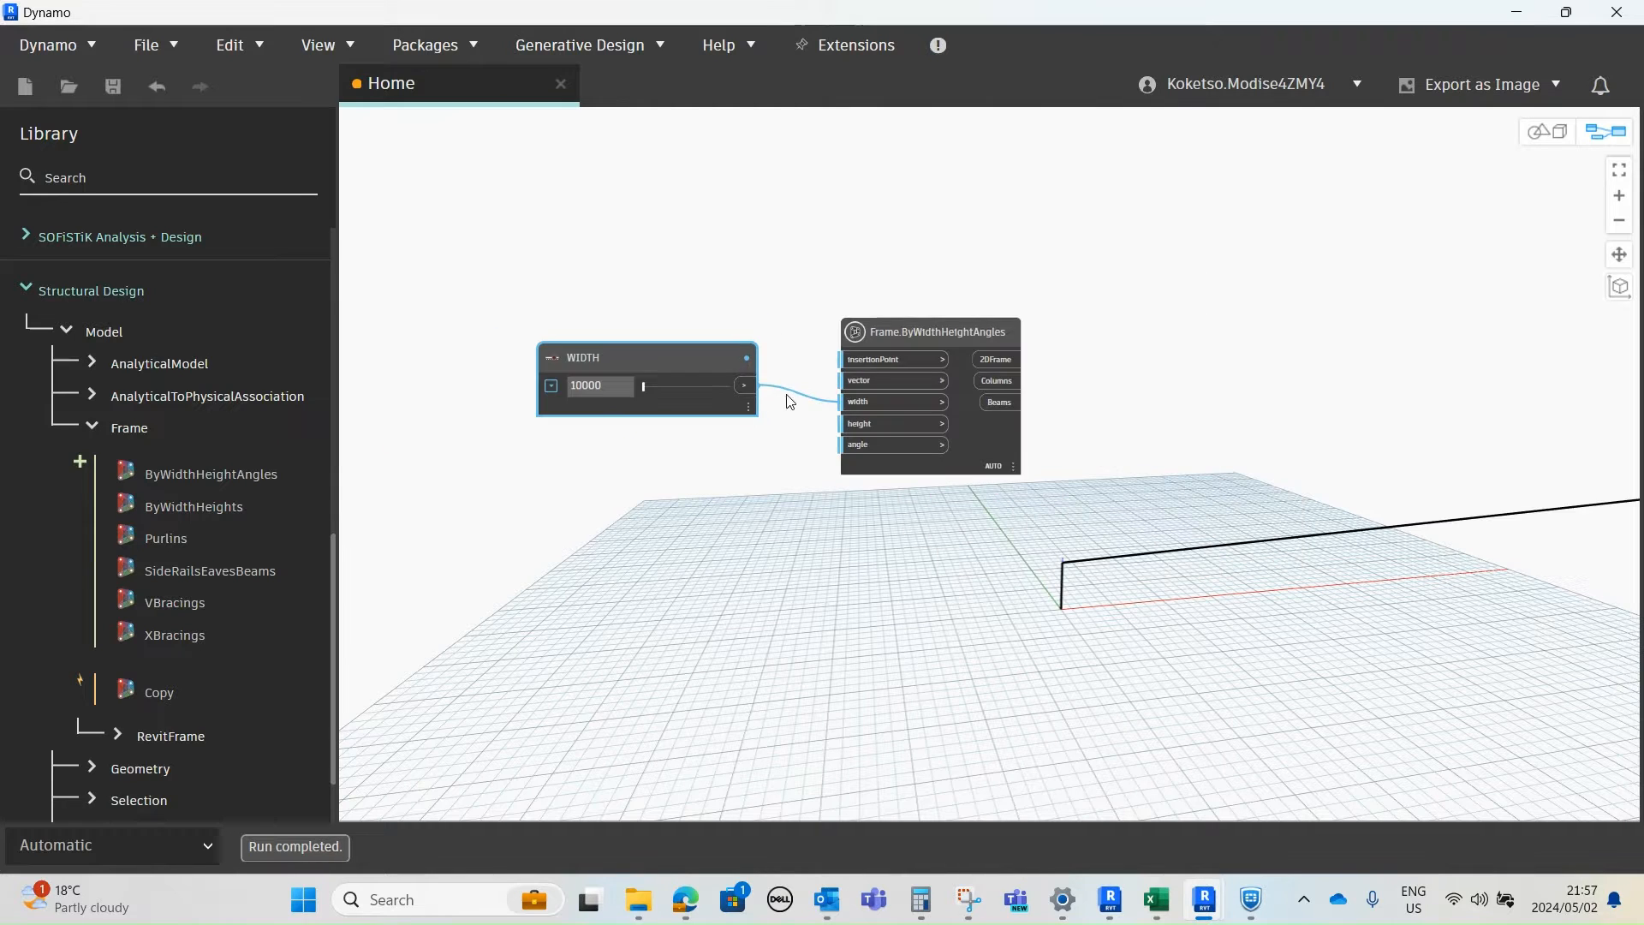
- Change the graph's run mode from Automatic to Manual
scroll(1178, 493, up, 3)
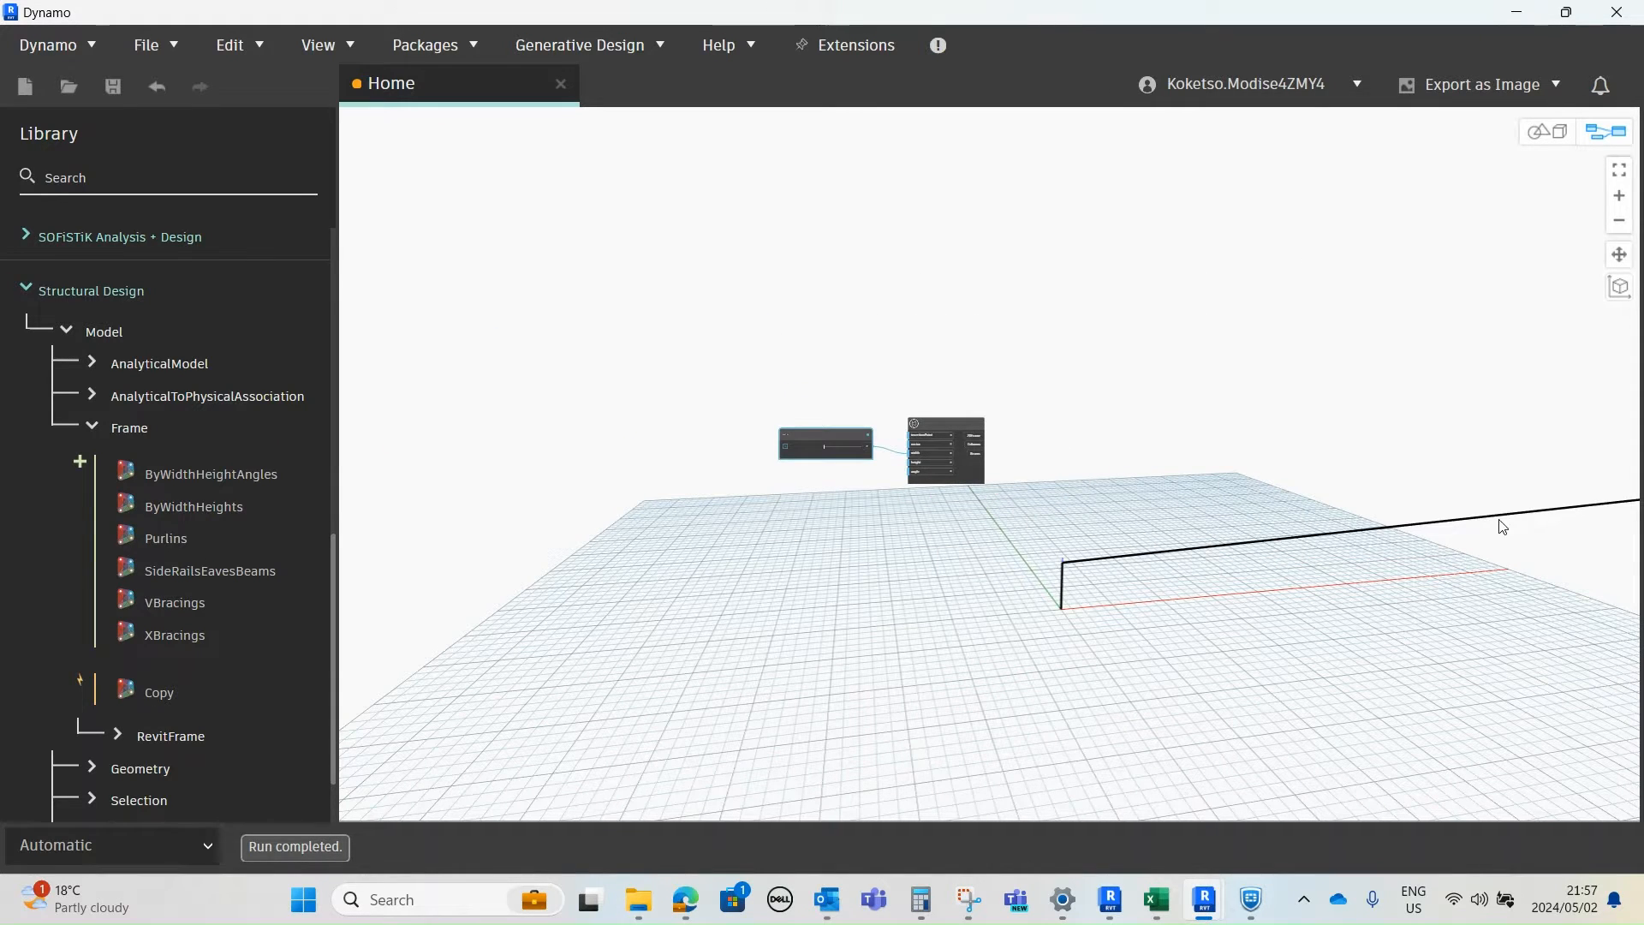
scroll(1344, 550, down, 2)
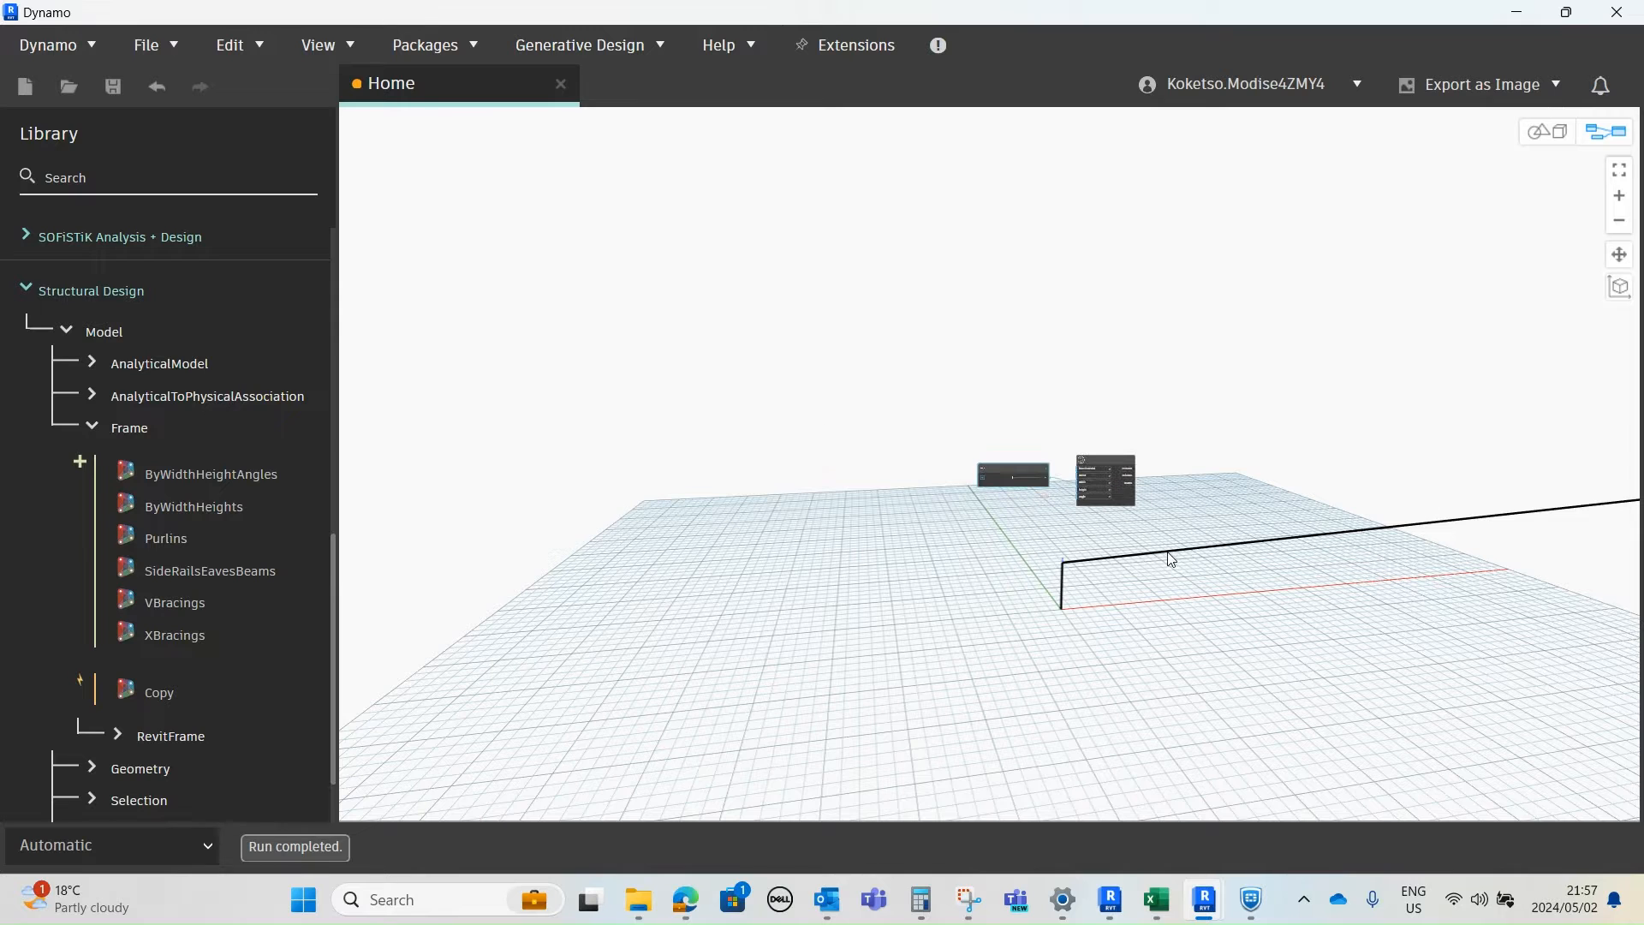
click(142, 855)
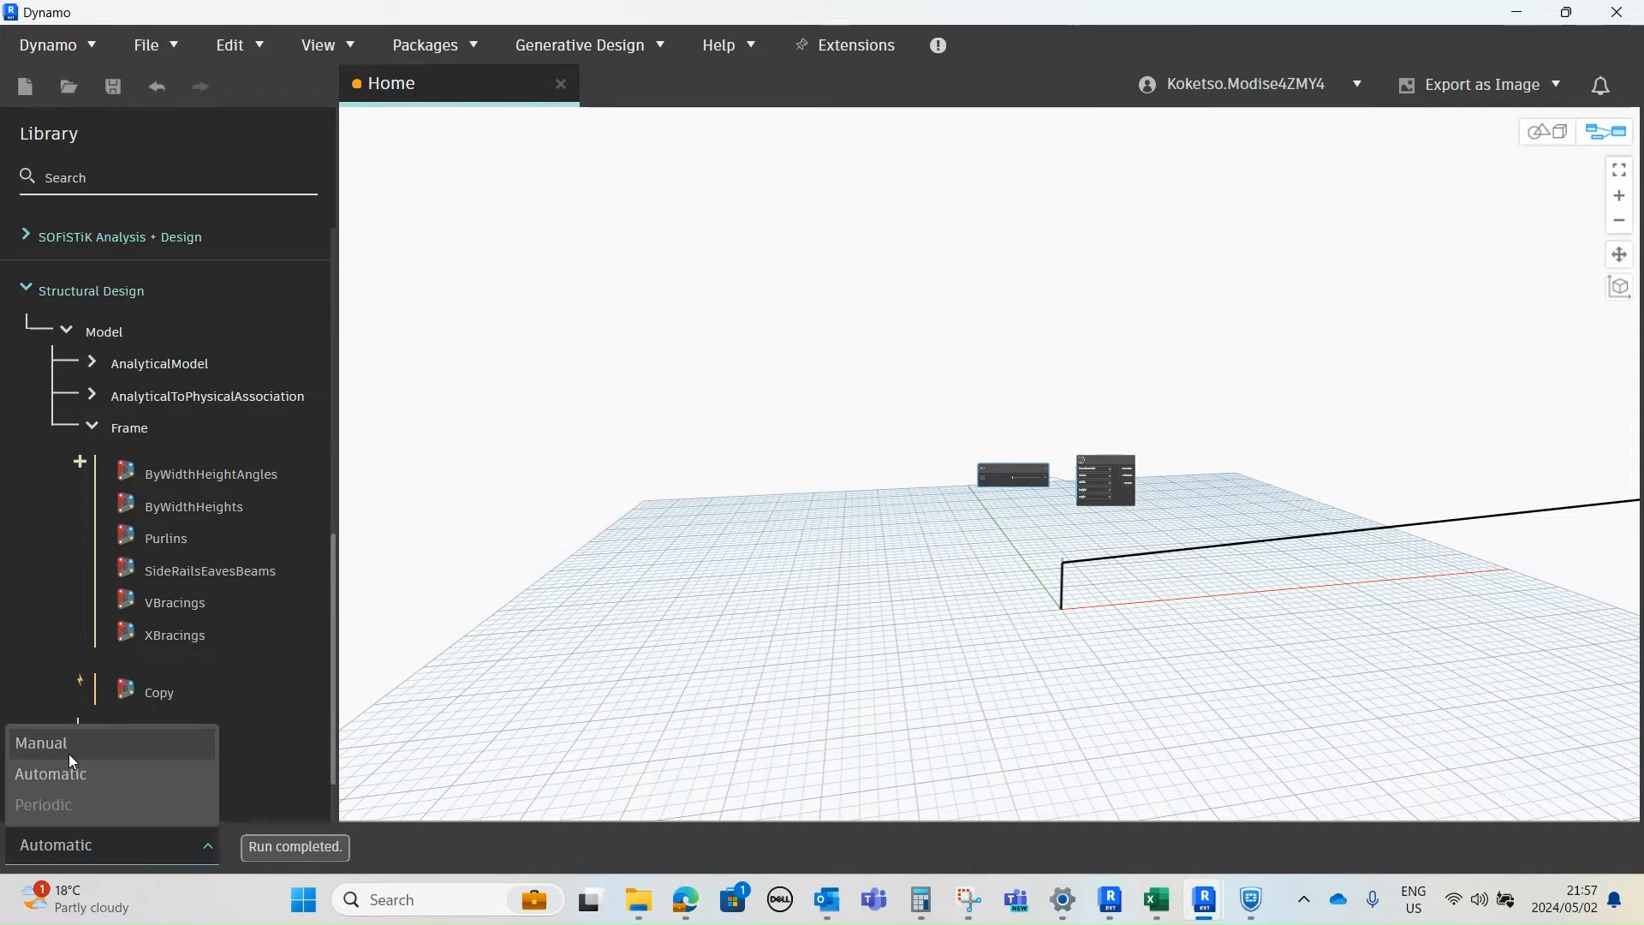
click(68, 750)
scroll(923, 516, down, 2)
scroll(1090, 481, up, 5)
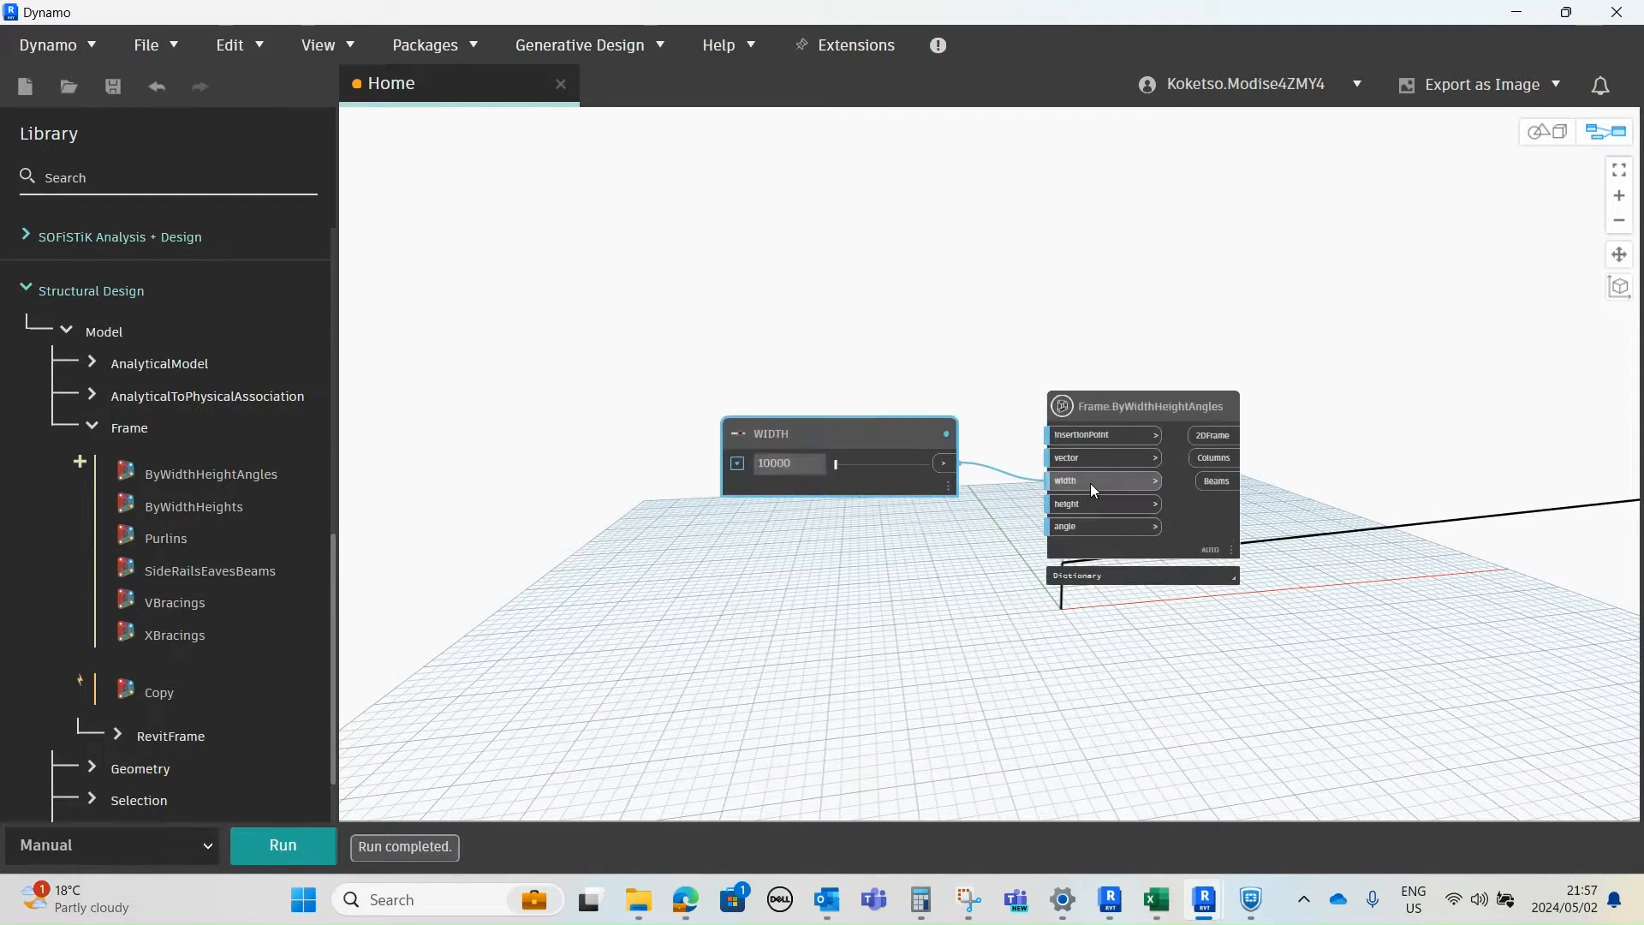
middle_drag(861, 421, 882, 416)
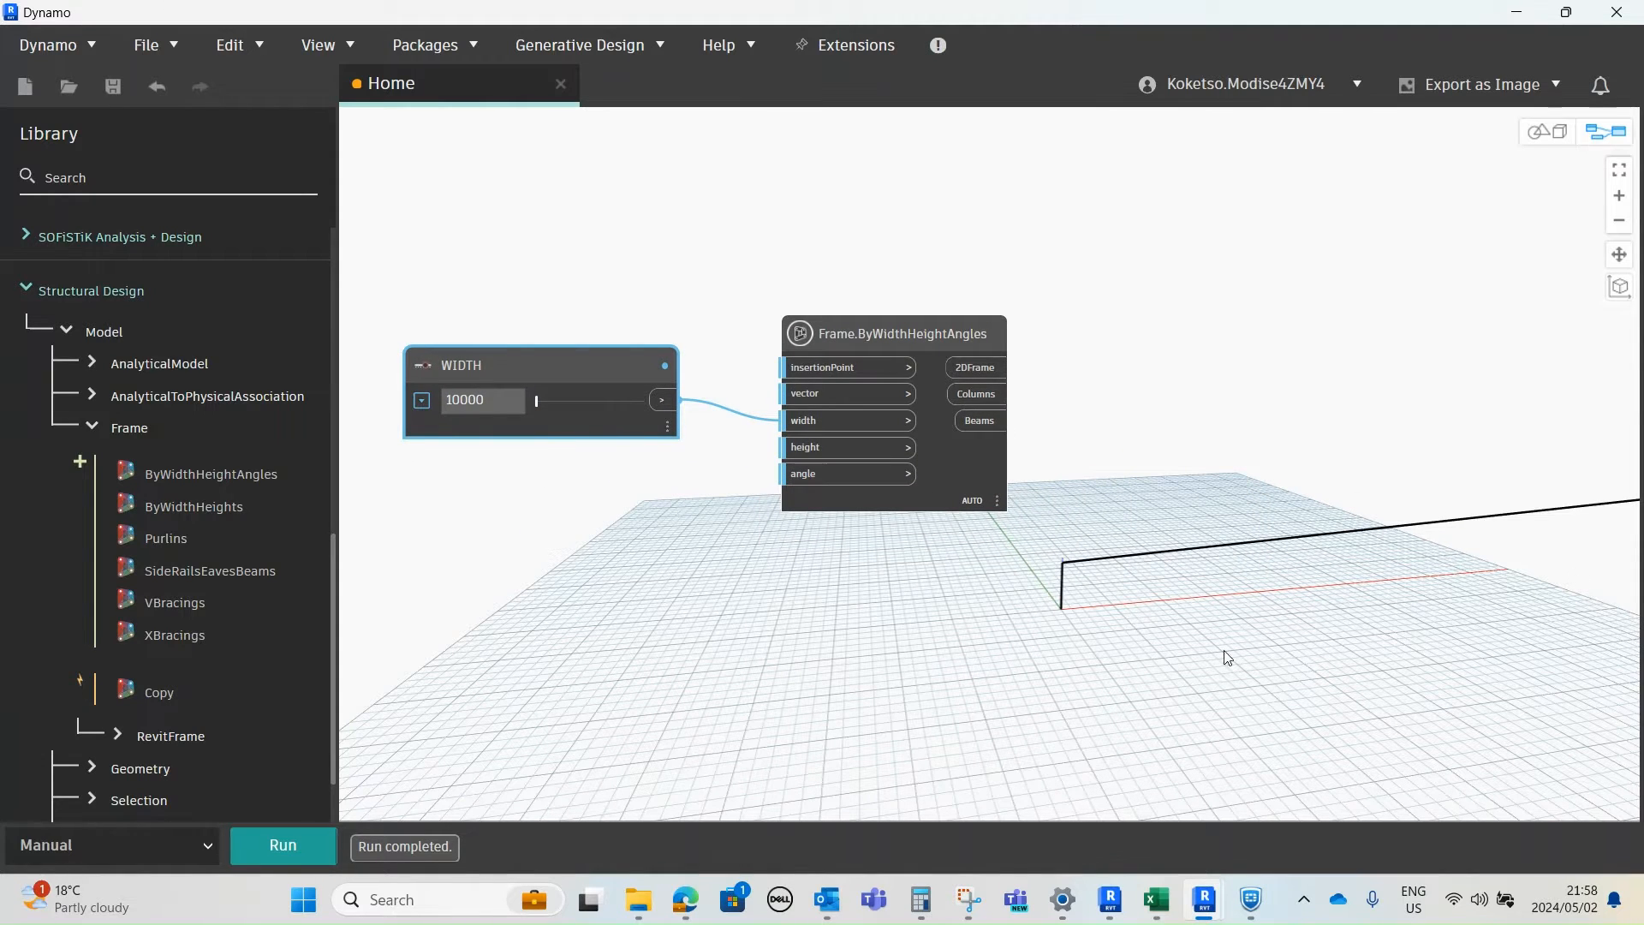
- Examine the generated frame geometry in the 3D preview, then return to the node graph
click(1544, 141)
scroll(1215, 512, down, 10)
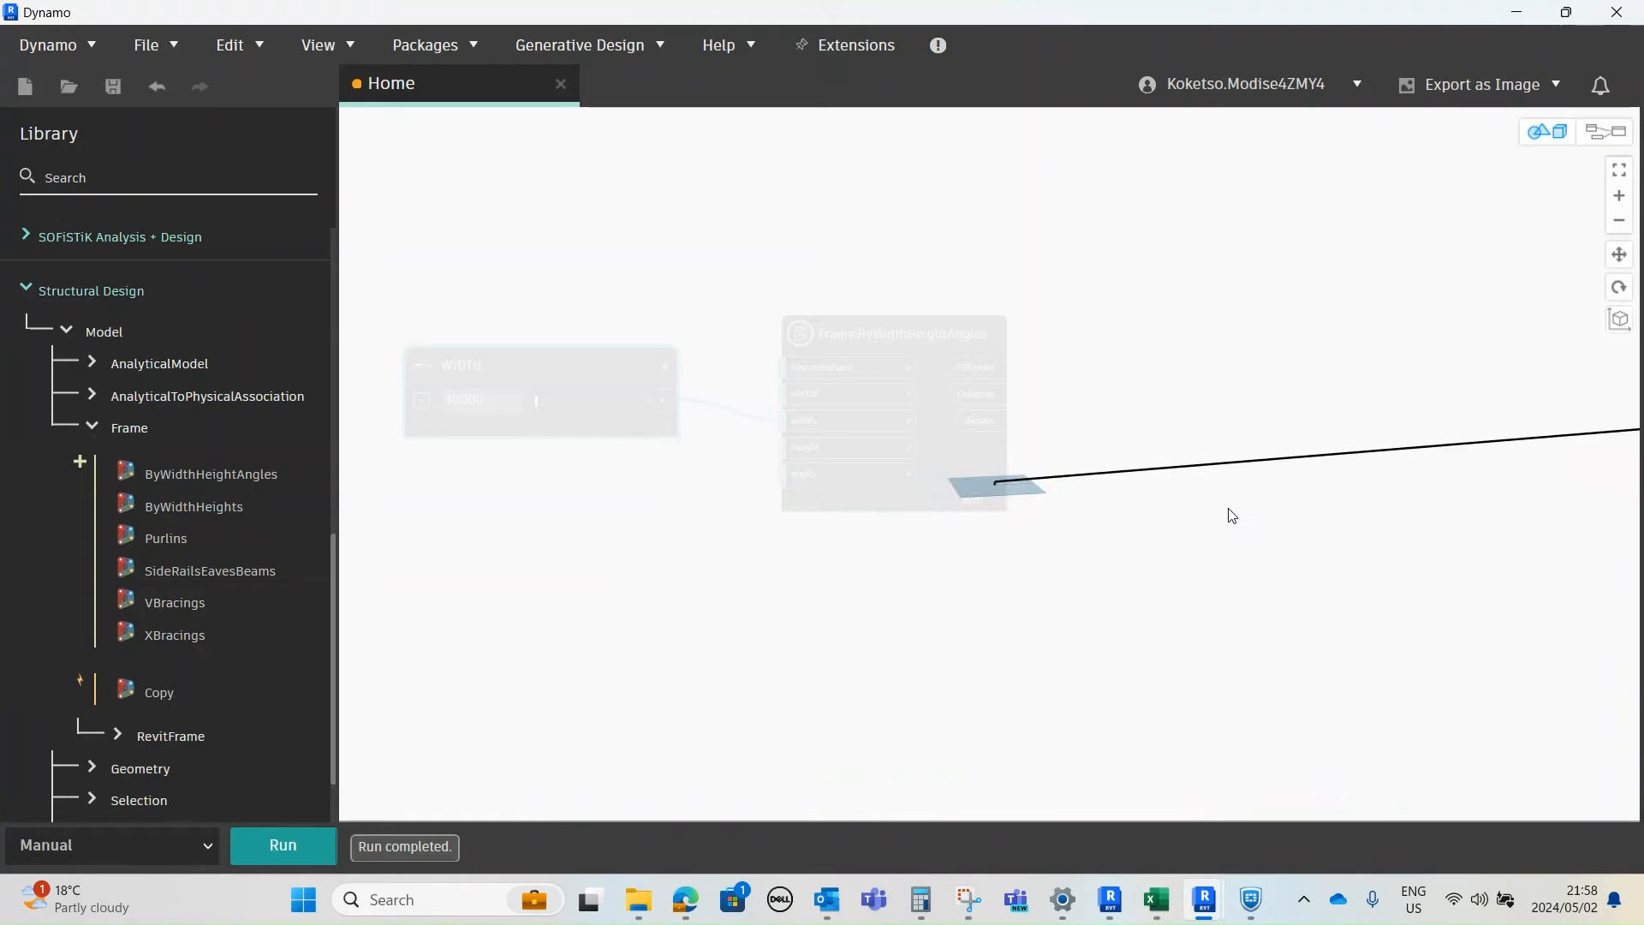
scroll(1228, 516, down, 6)
scroll(1199, 461, up, 3)
scroll(1209, 451, down, 2)
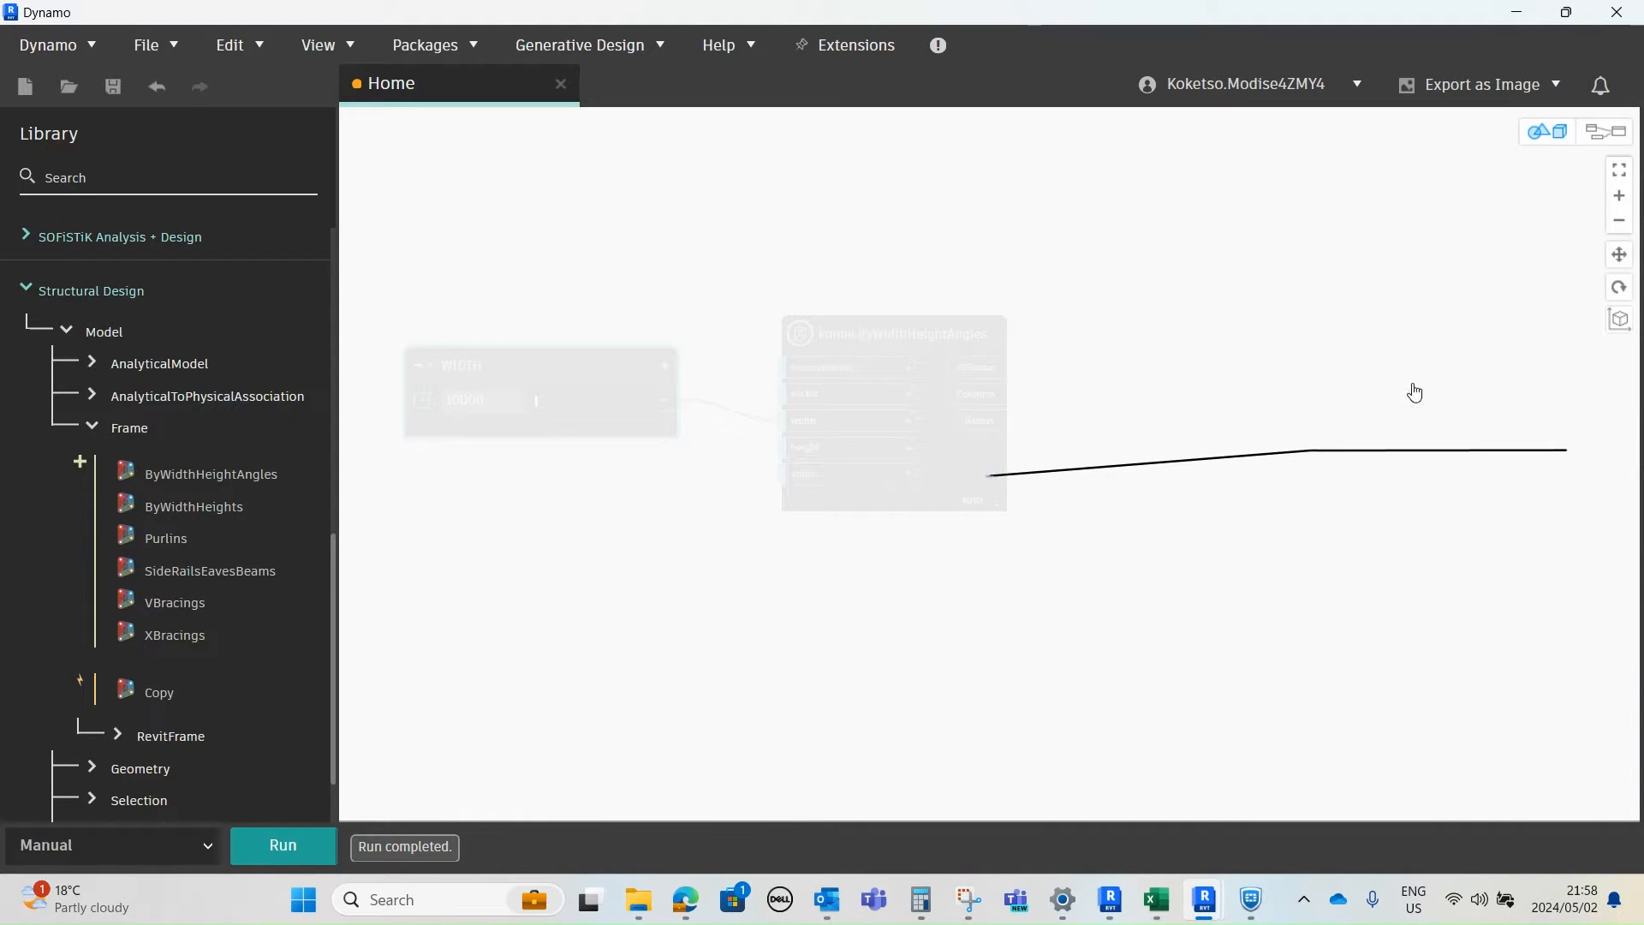
scroll(1415, 392, up, 2)
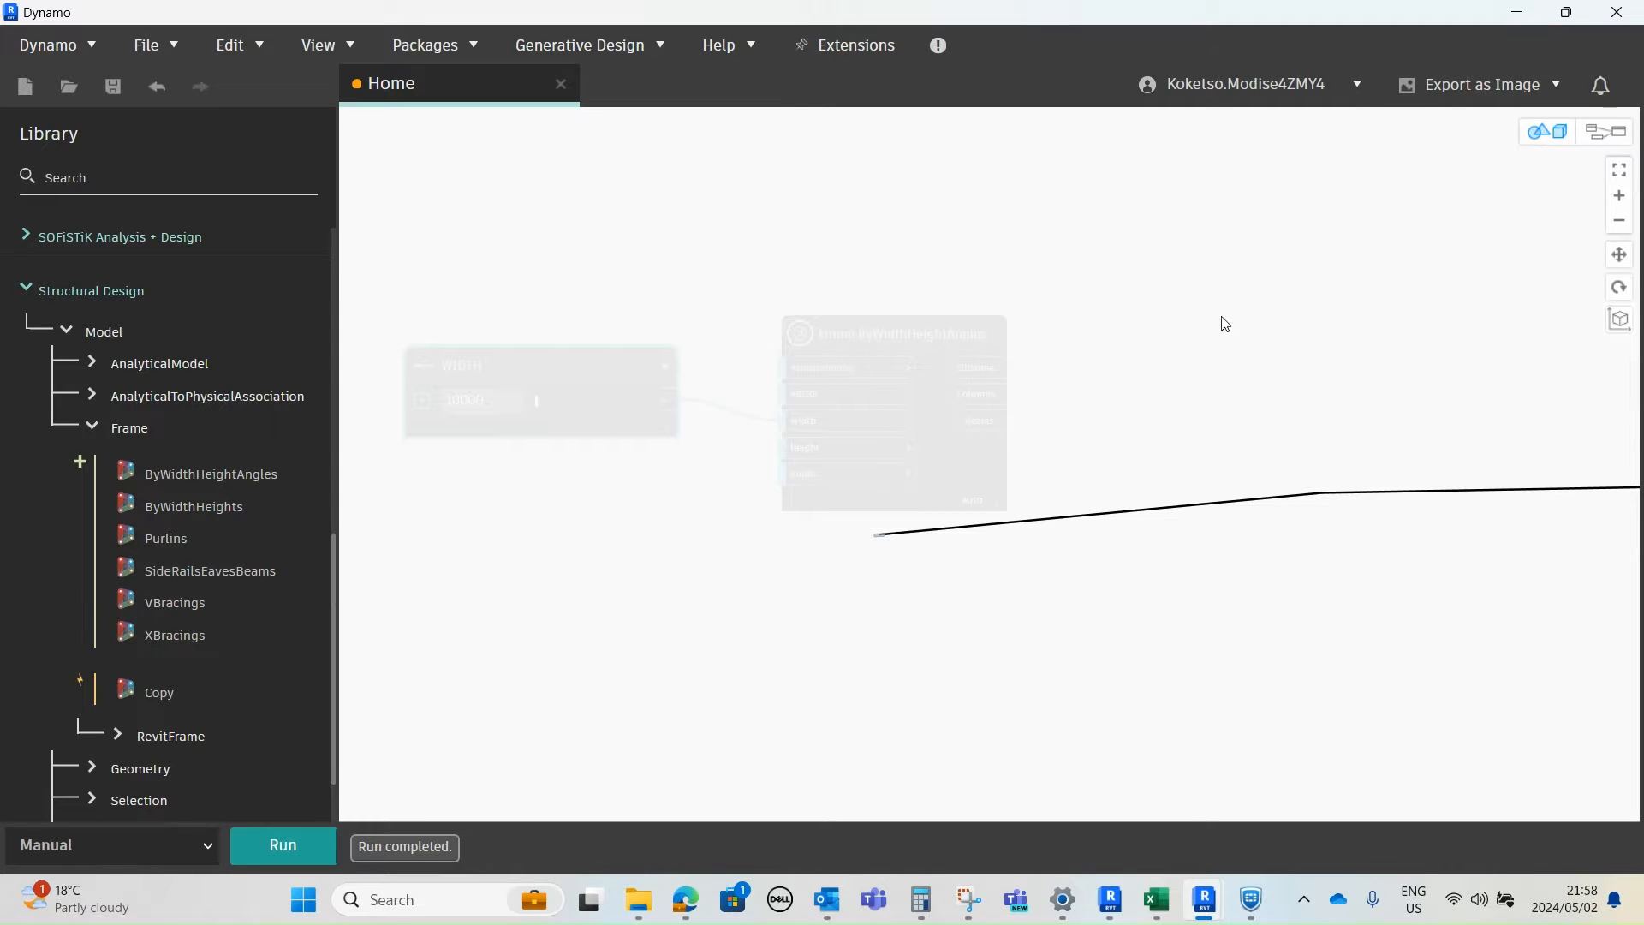
click(1605, 131)
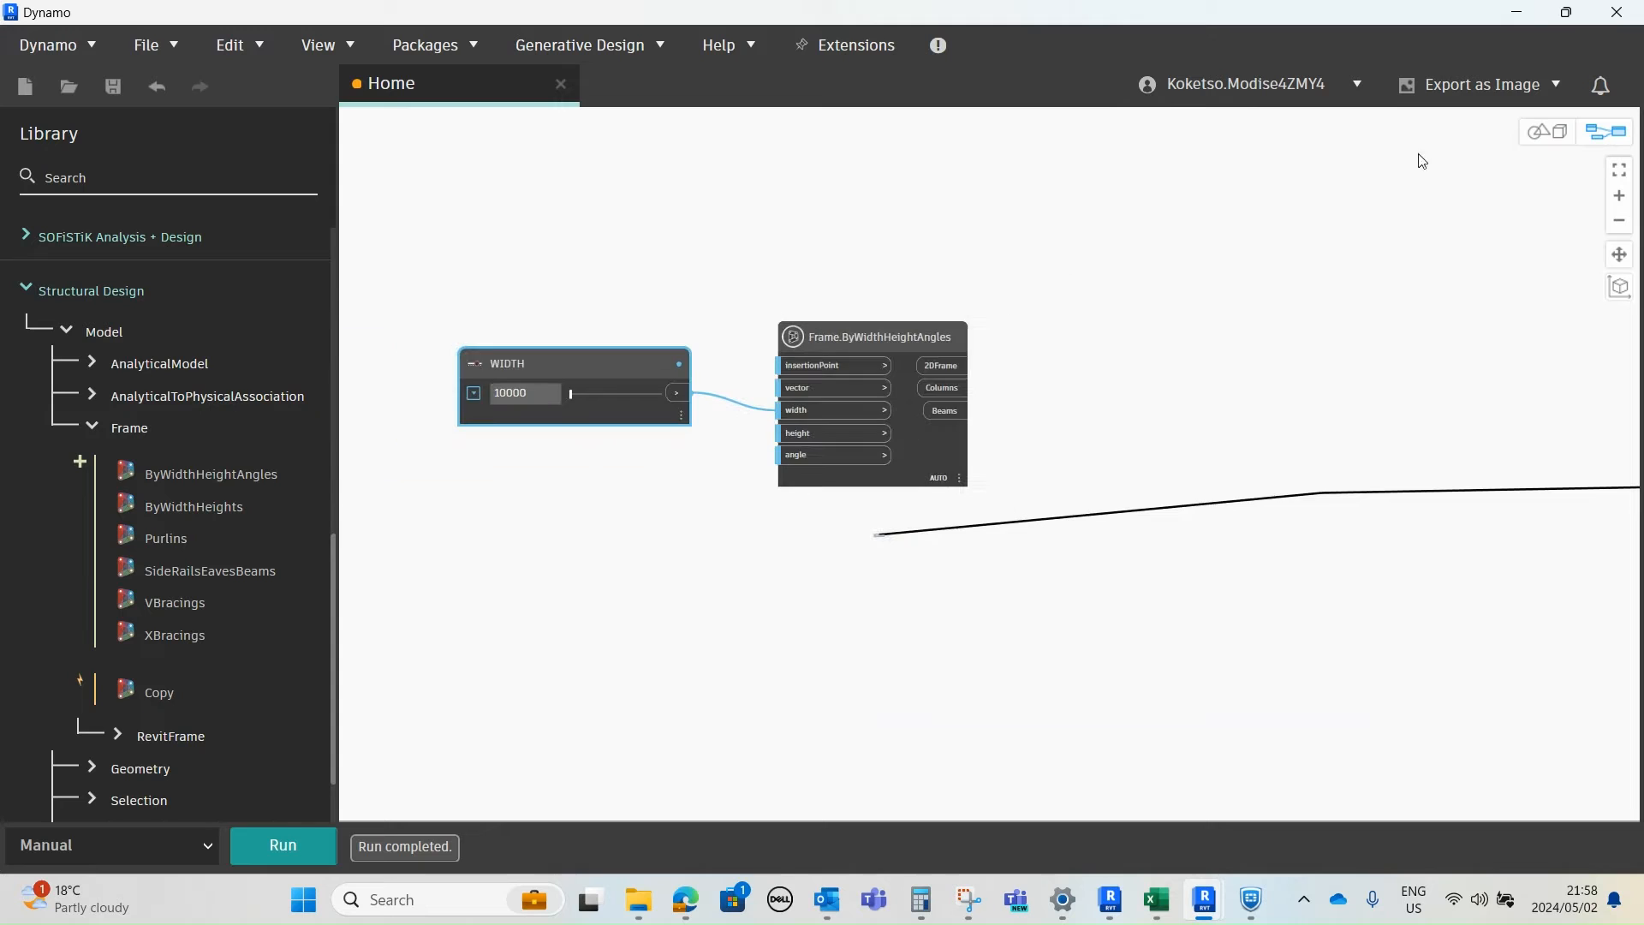
click(1541, 131)
scroll(1180, 467, up, 1)
middle_drag(1251, 501, 1236, 562)
scroll(617, 378, up, 2)
click(1605, 131)
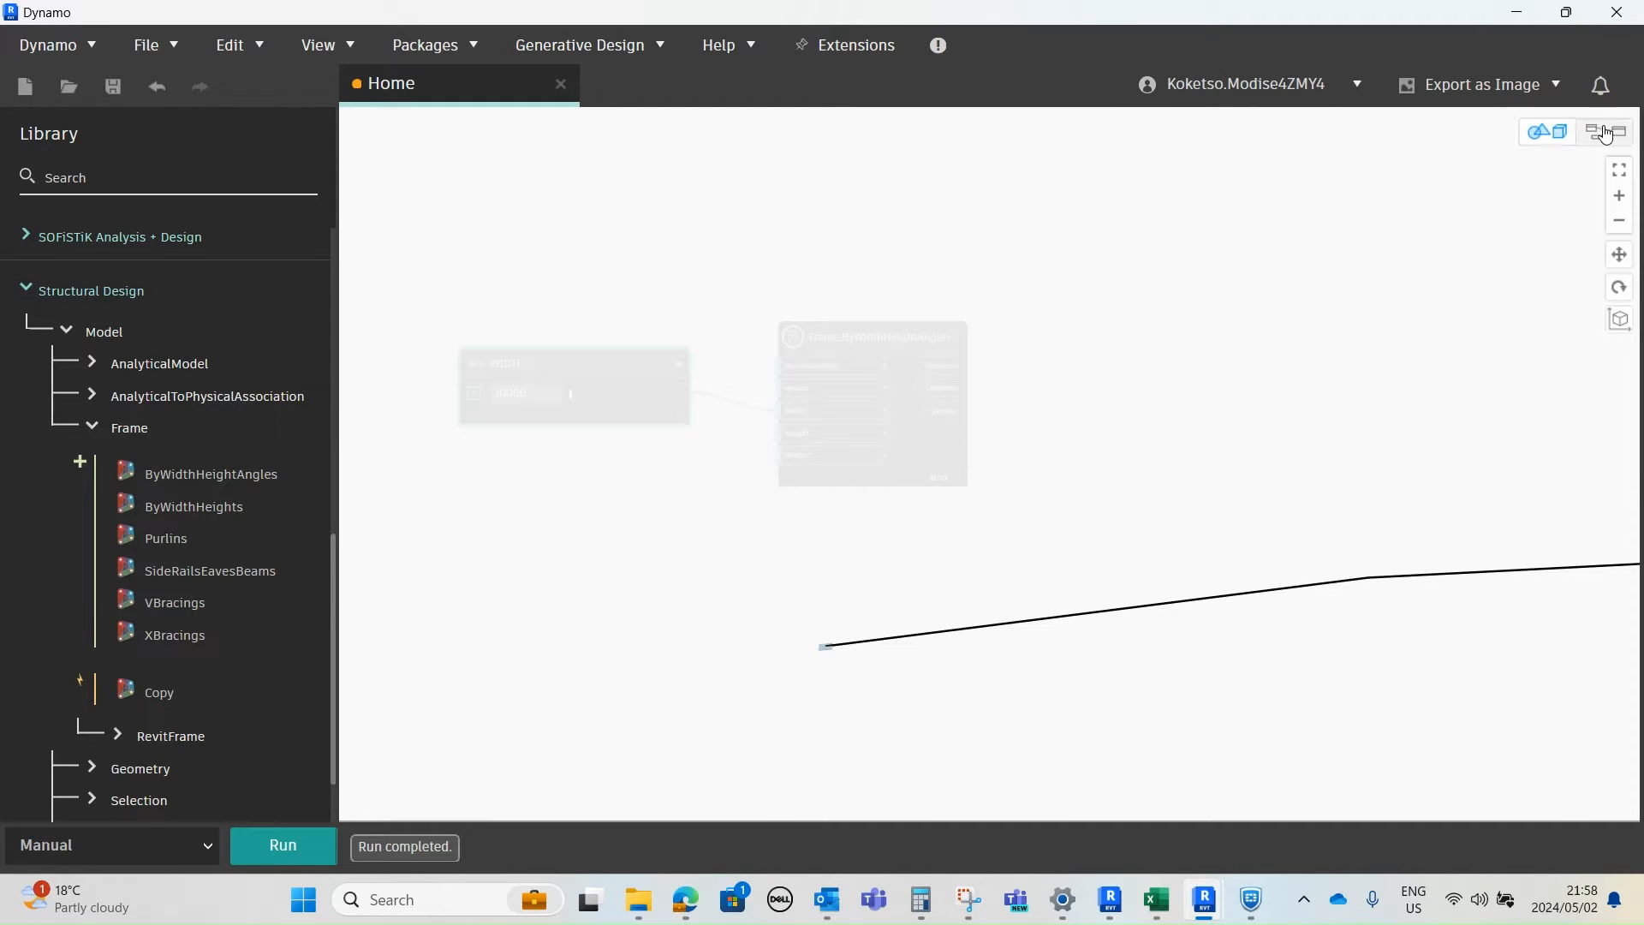
- Add a second Integer Slider node and place it just below the WIDTH slider
scroll(582, 367, up, 2)
middle_drag(558, 434, 601, 319)
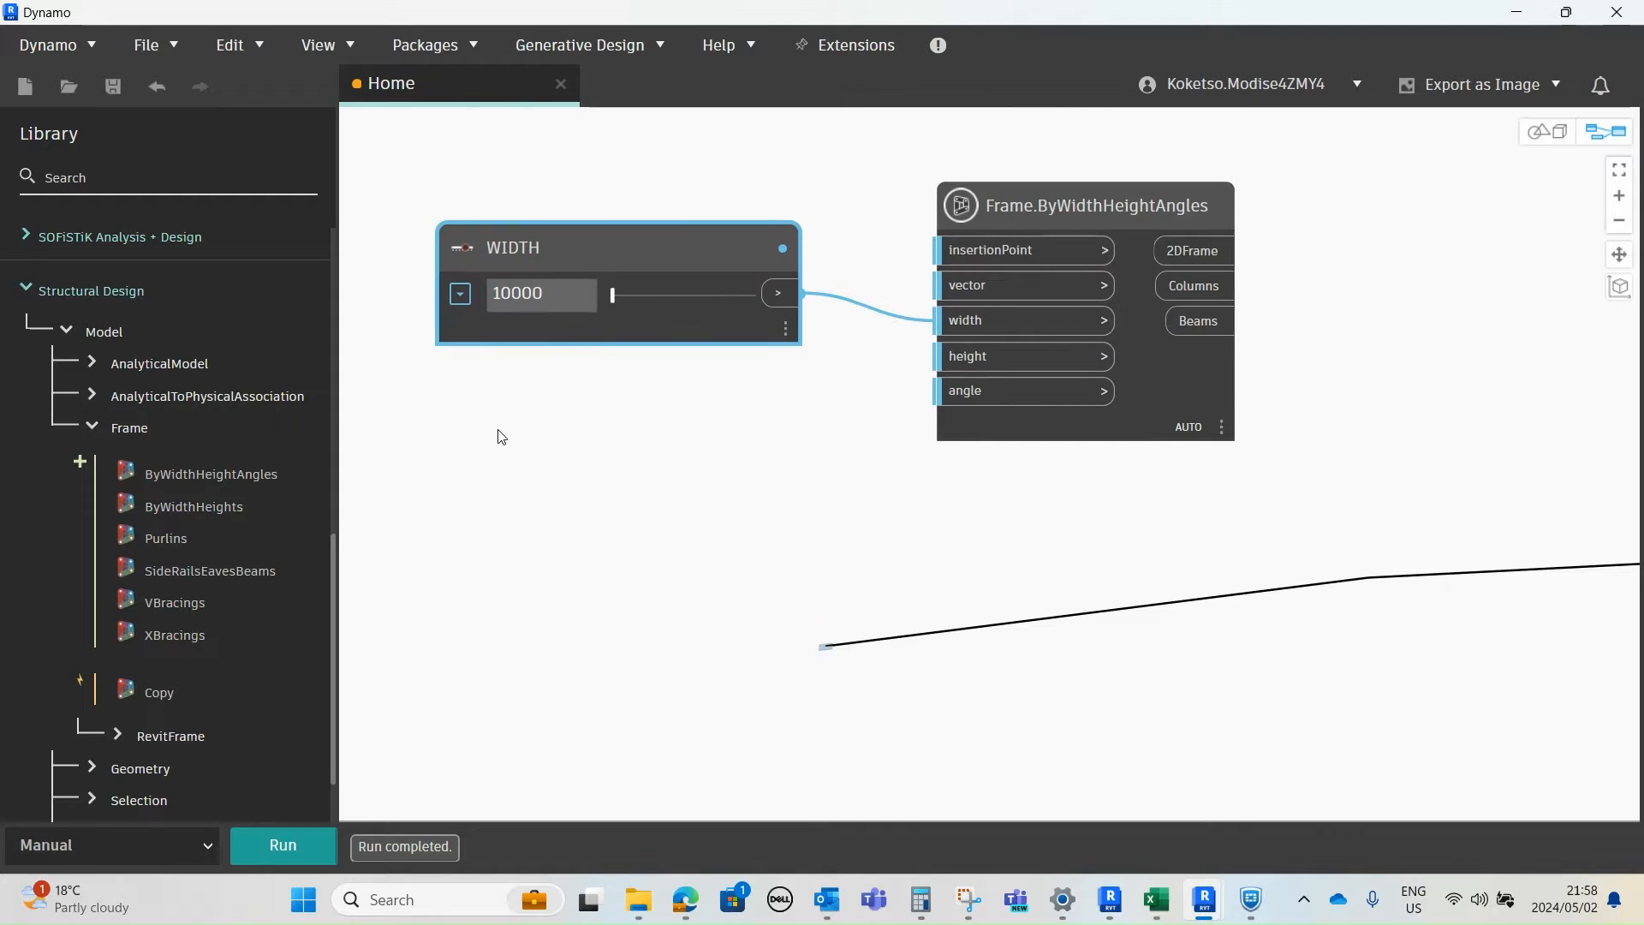
scroll(524, 376, down, 1)
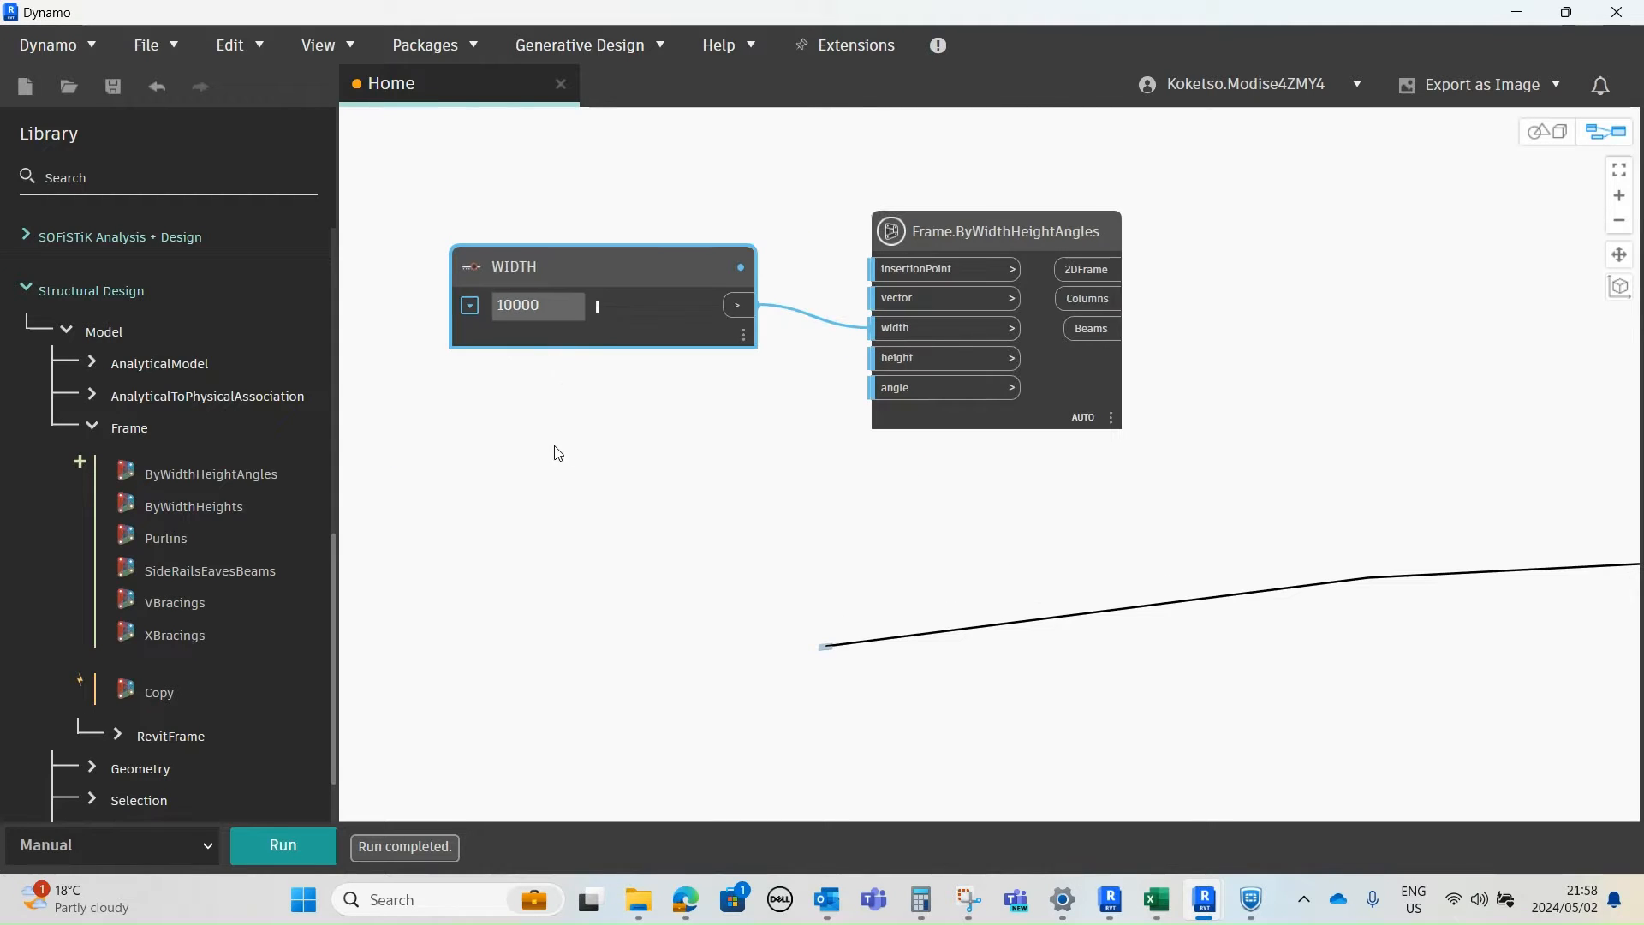
right_click(504, 448)
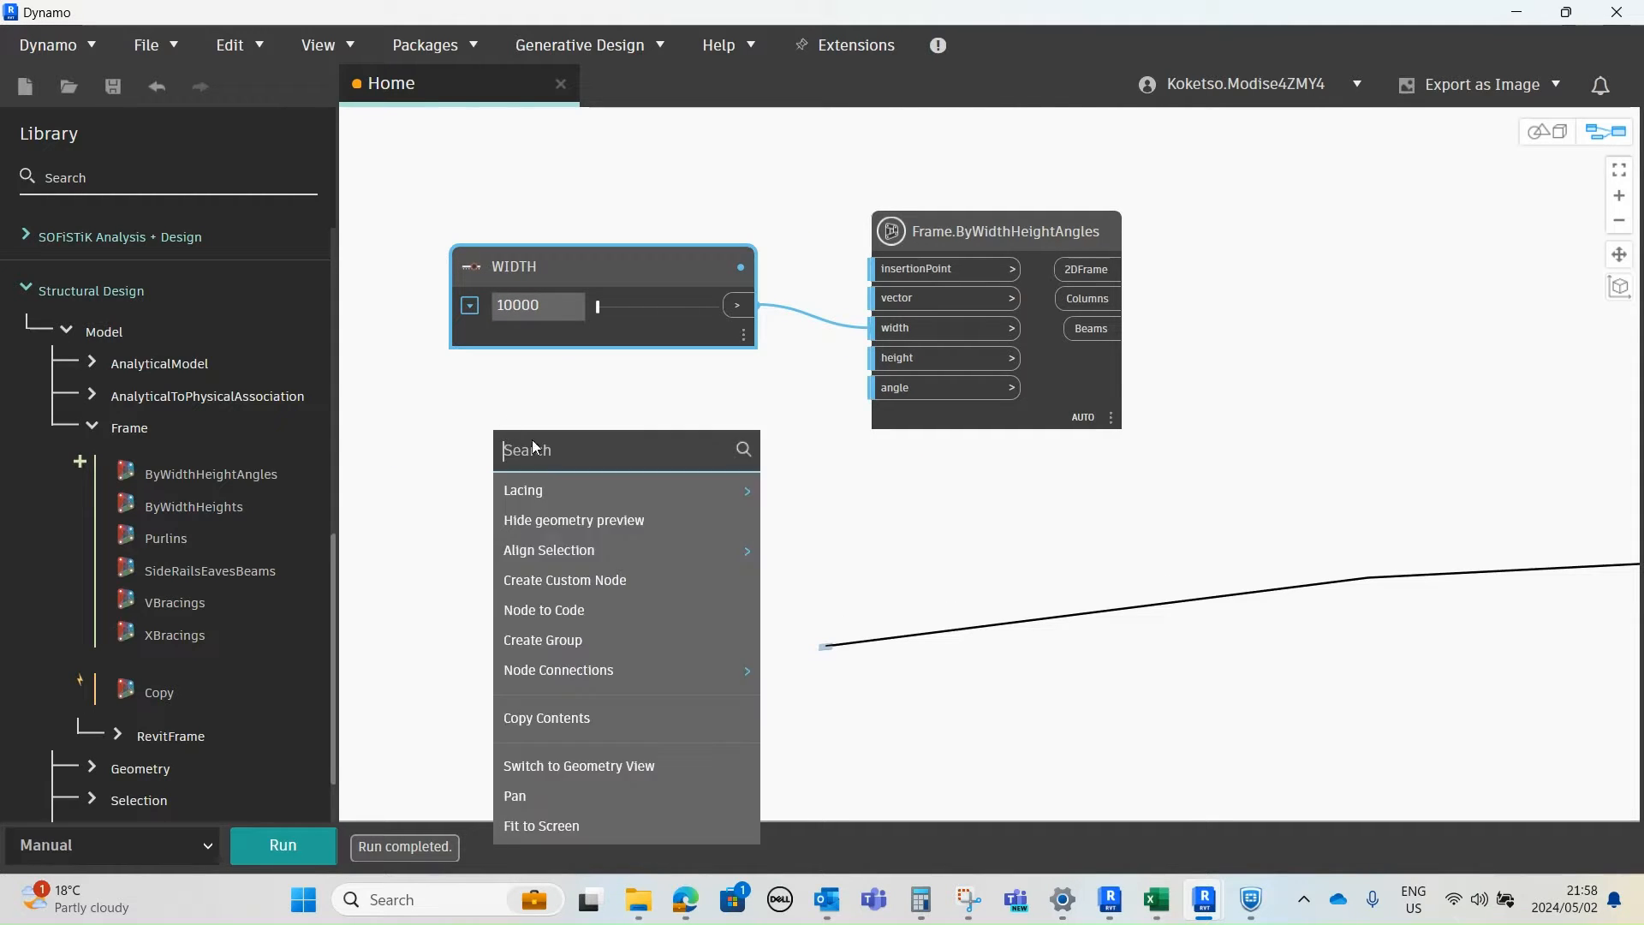
text(INTE)
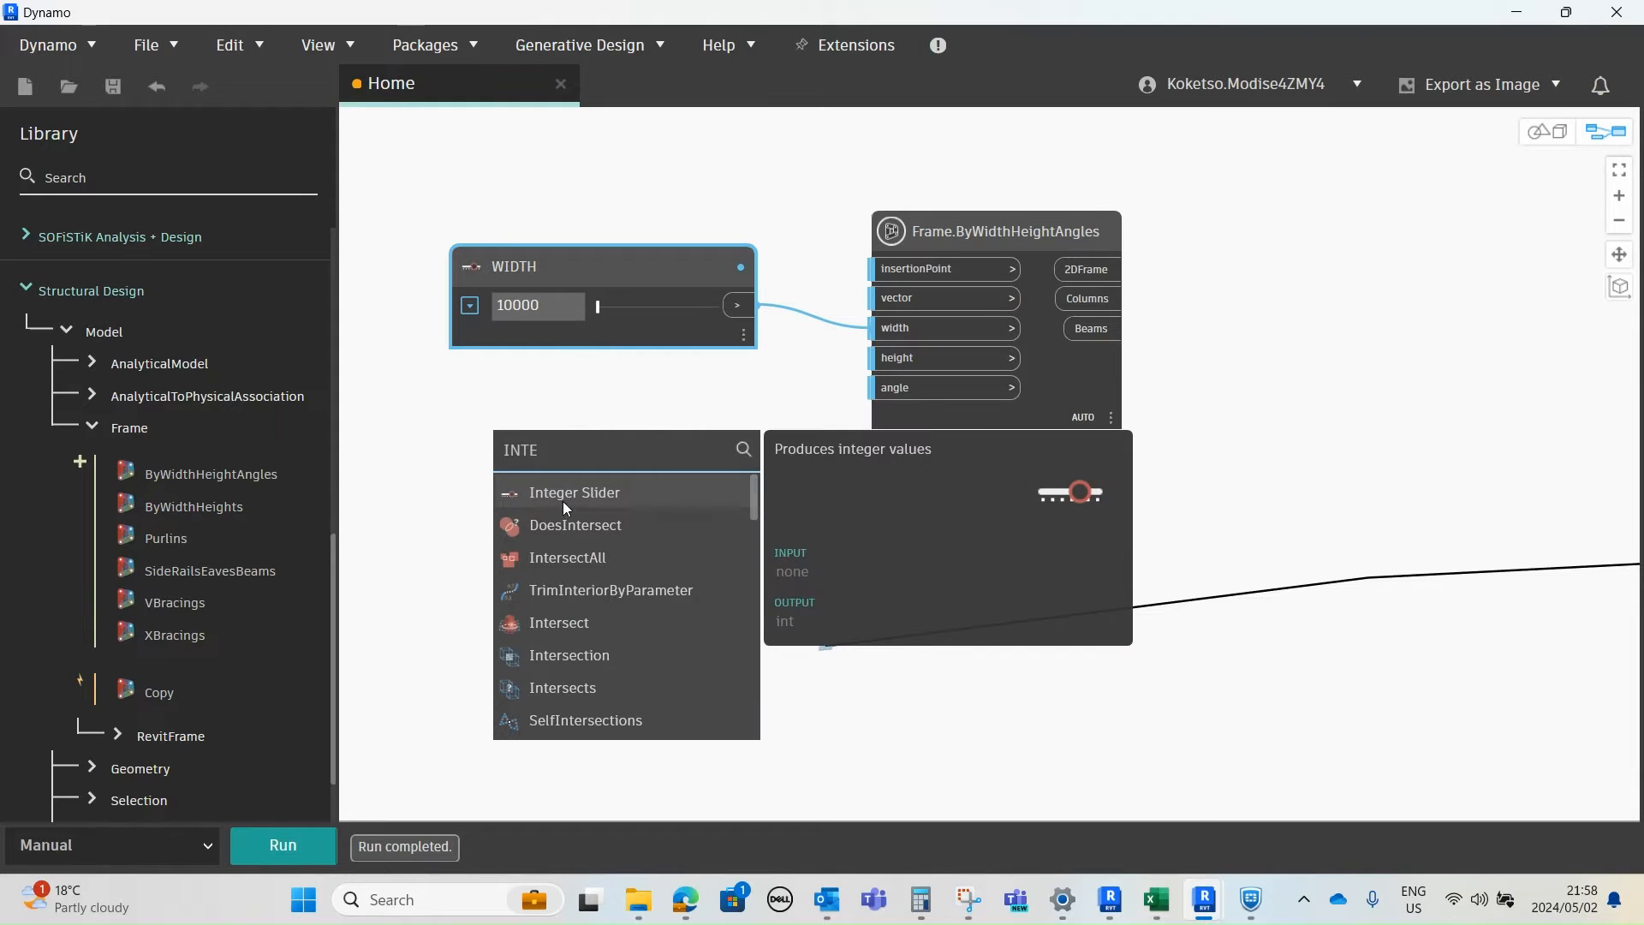
click(563, 501)
drag(693, 533, 580, 420)
- Rename the new Integer Slider node as HEIGHT
right_click(556, 413)
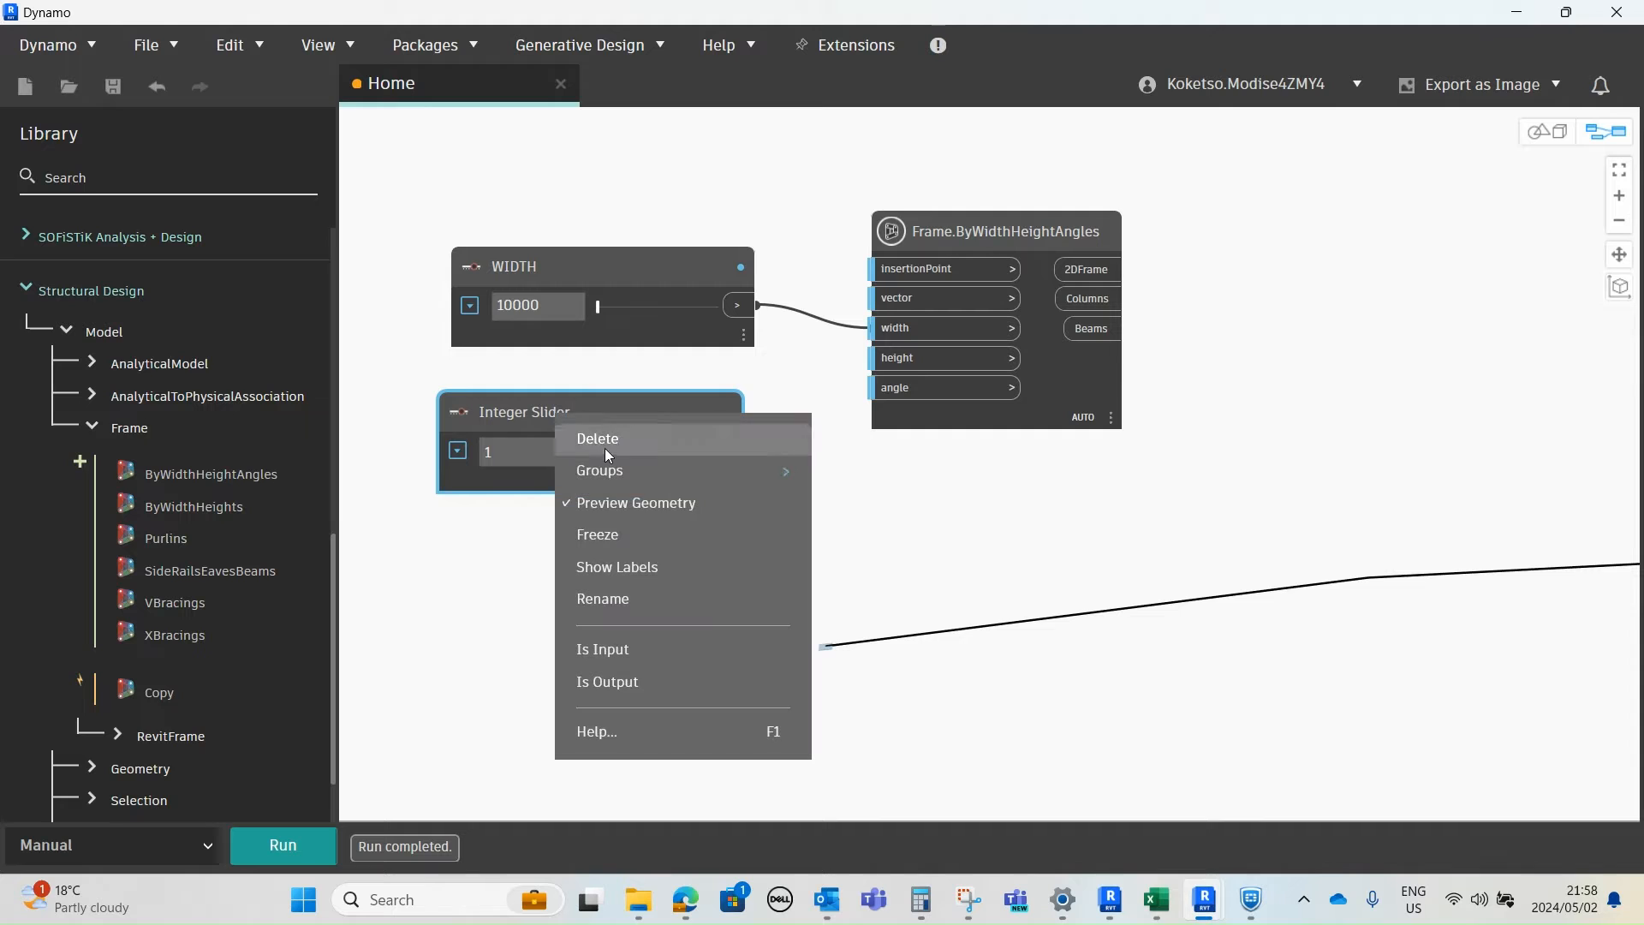
click(623, 597)
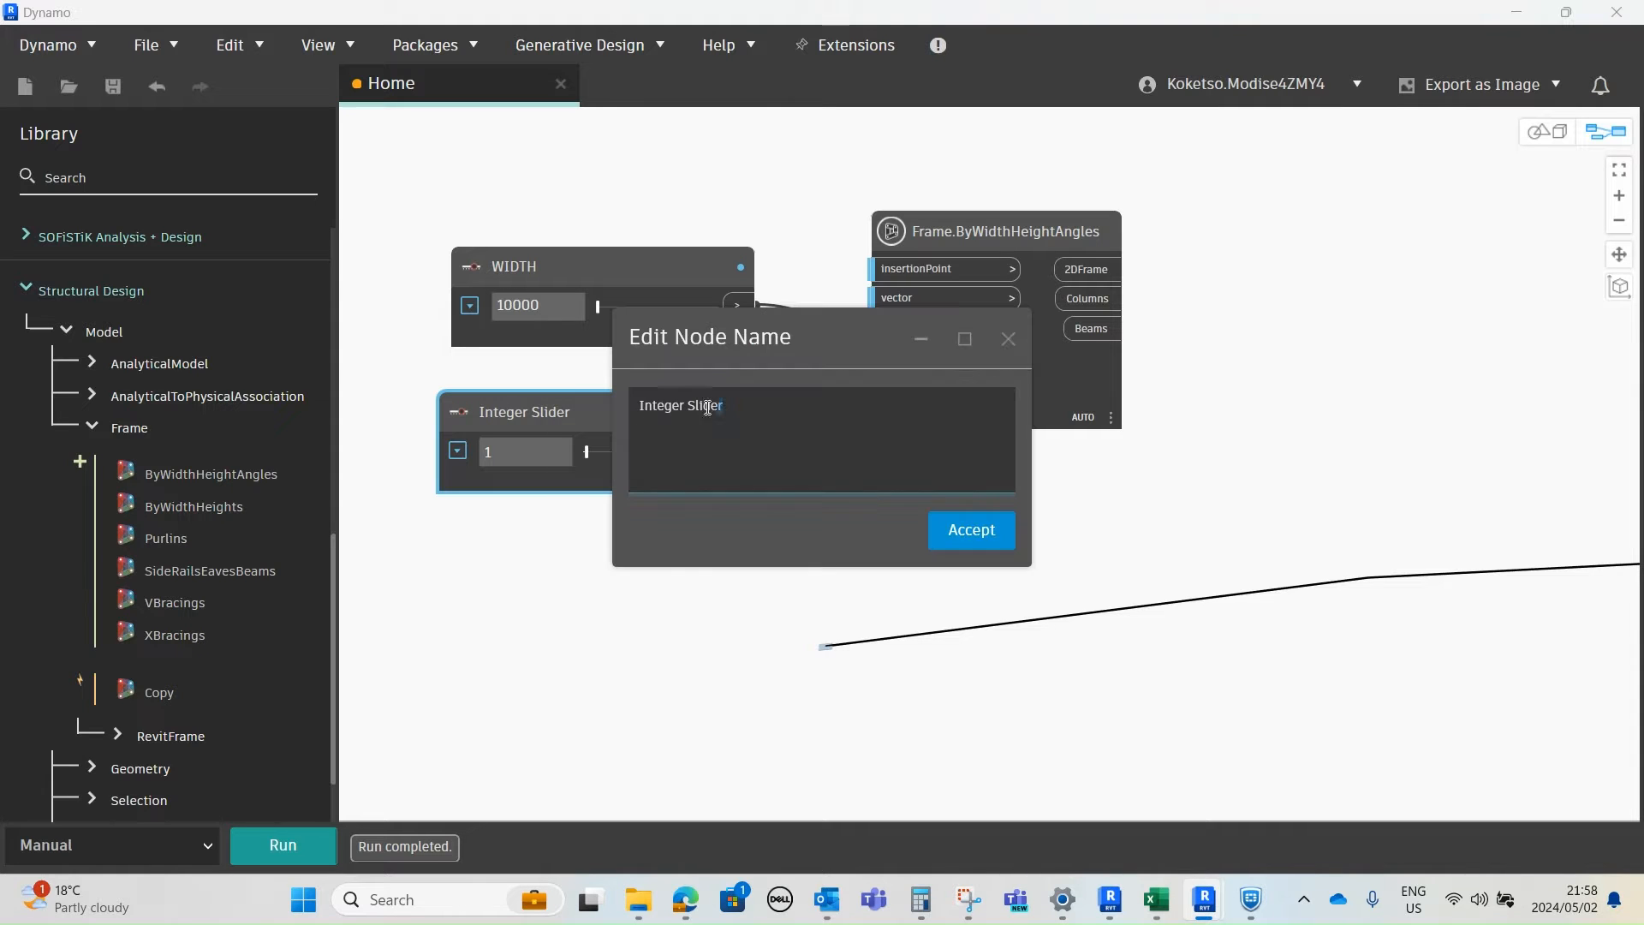
triple_click(662, 420)
text(HEIGHT)
click(949, 531)
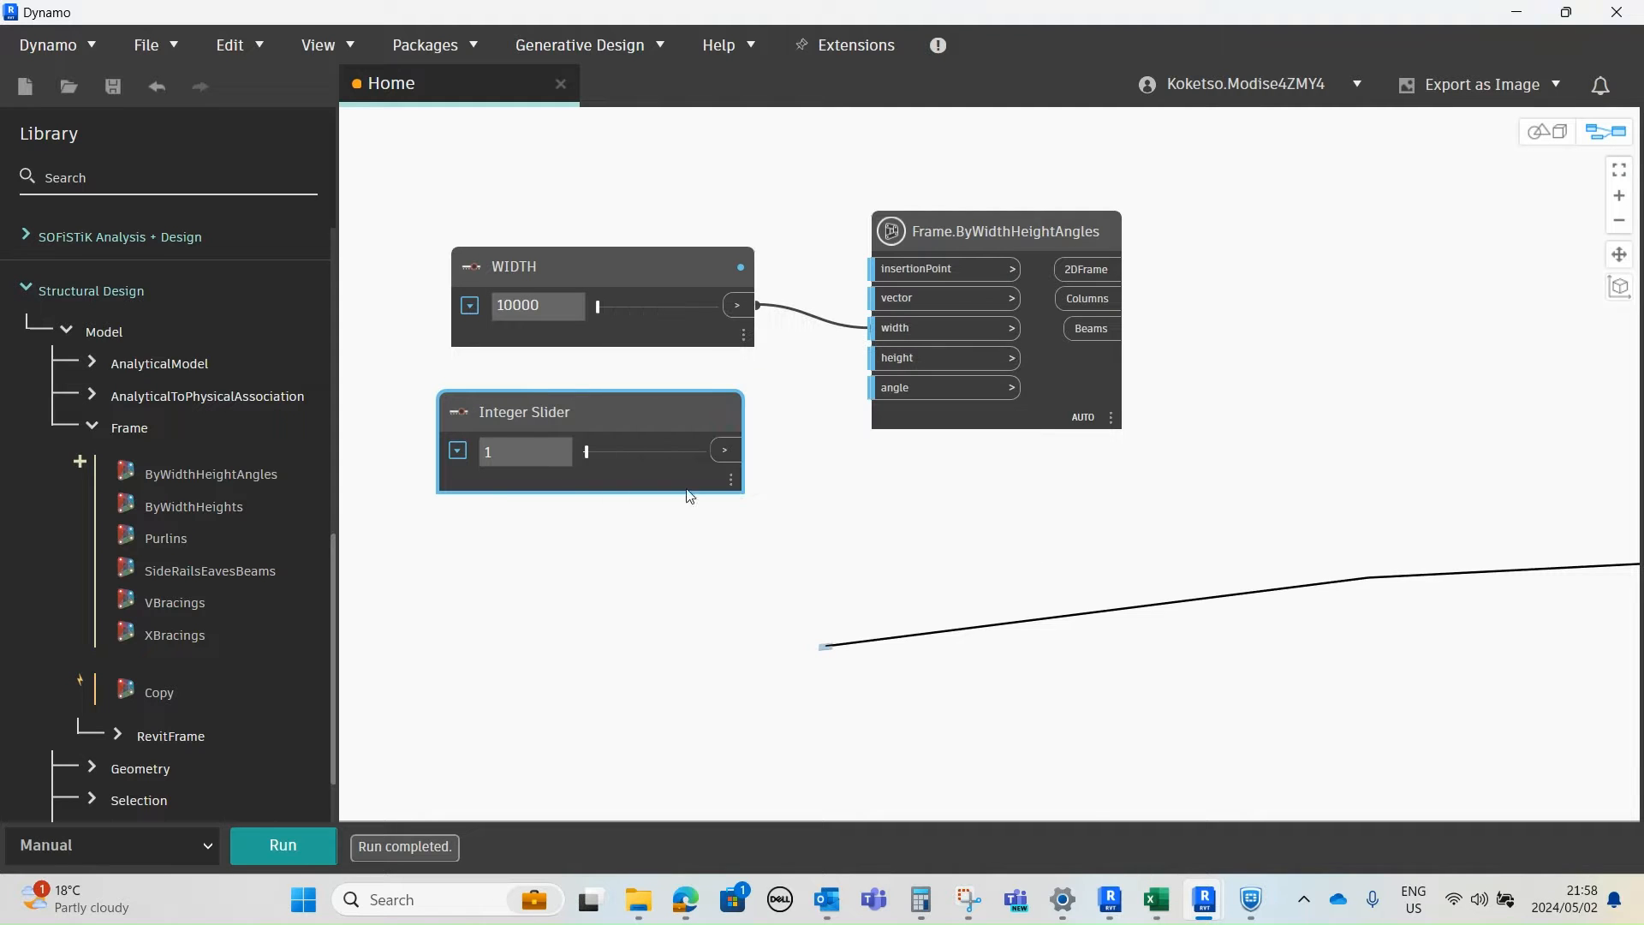
- Set the HEIGHT slider's minimum to 8000 and maximum to 12000, increase its step, and connect its output to the frame node's height input
click(458, 451)
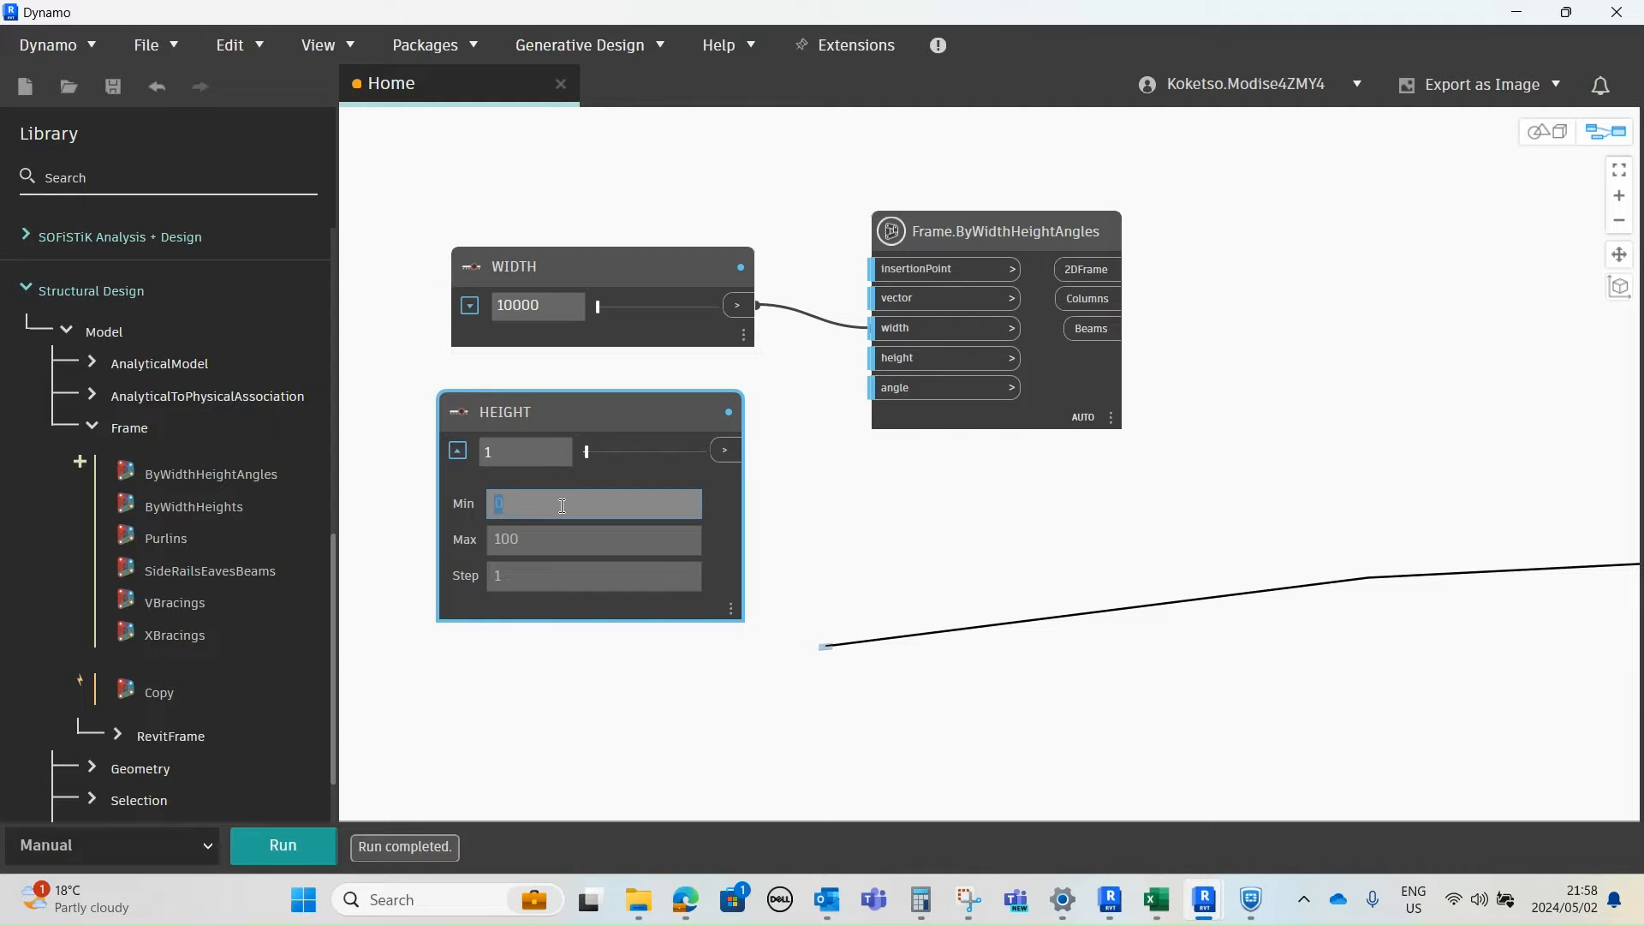
text(8000)
click(528, 548)
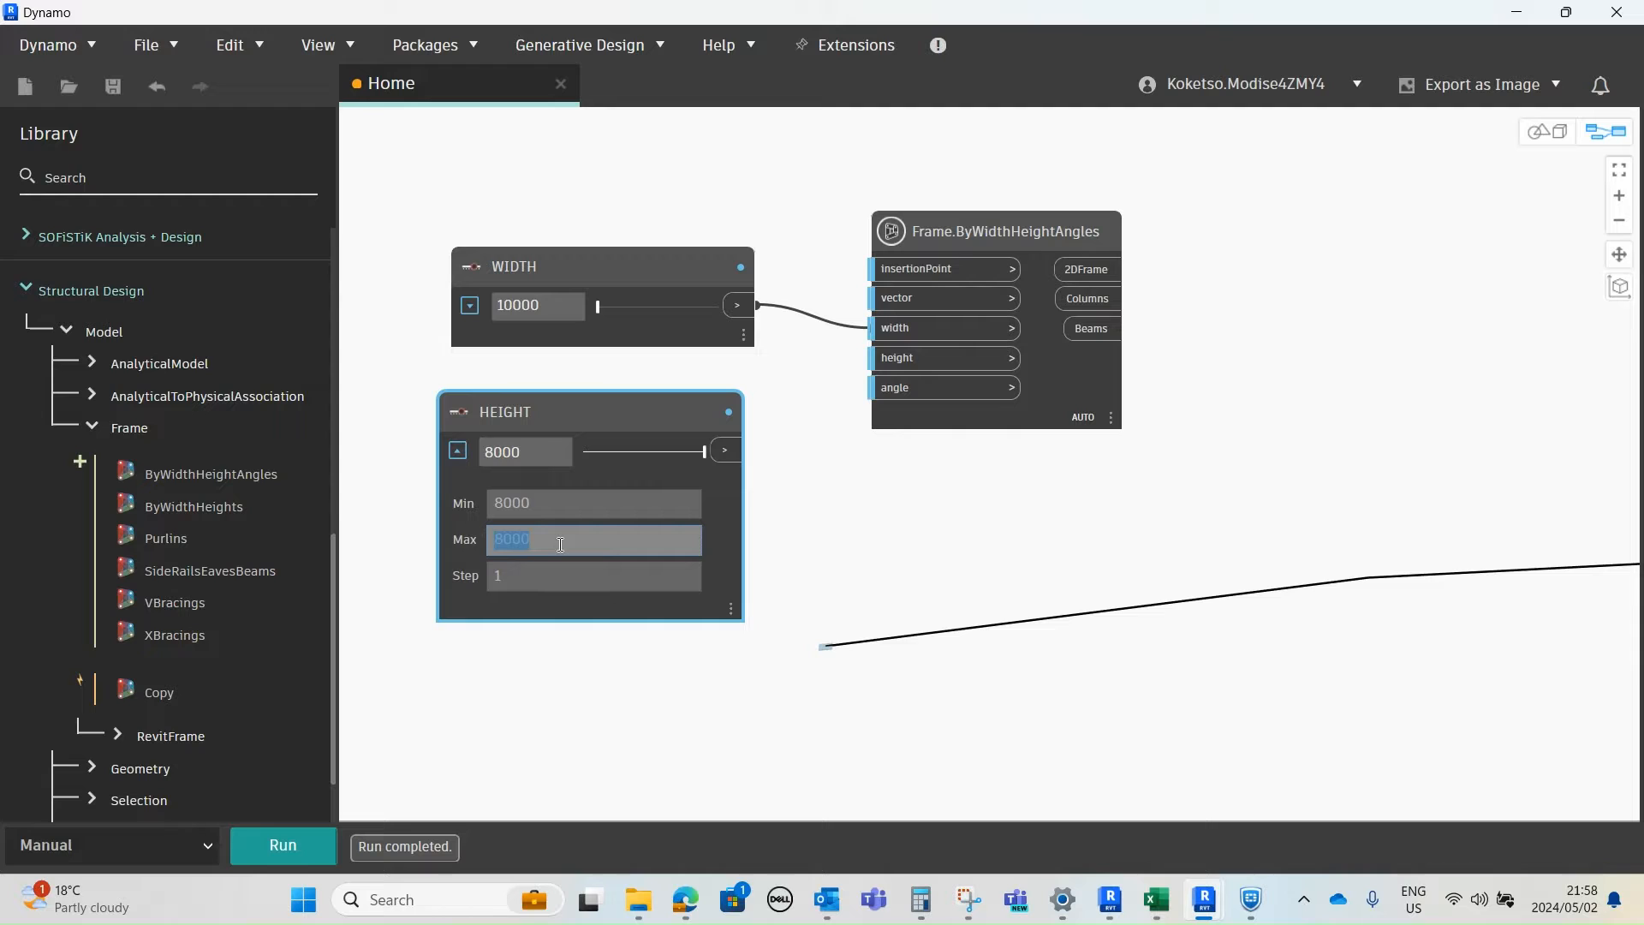
text(12)
click(524, 573)
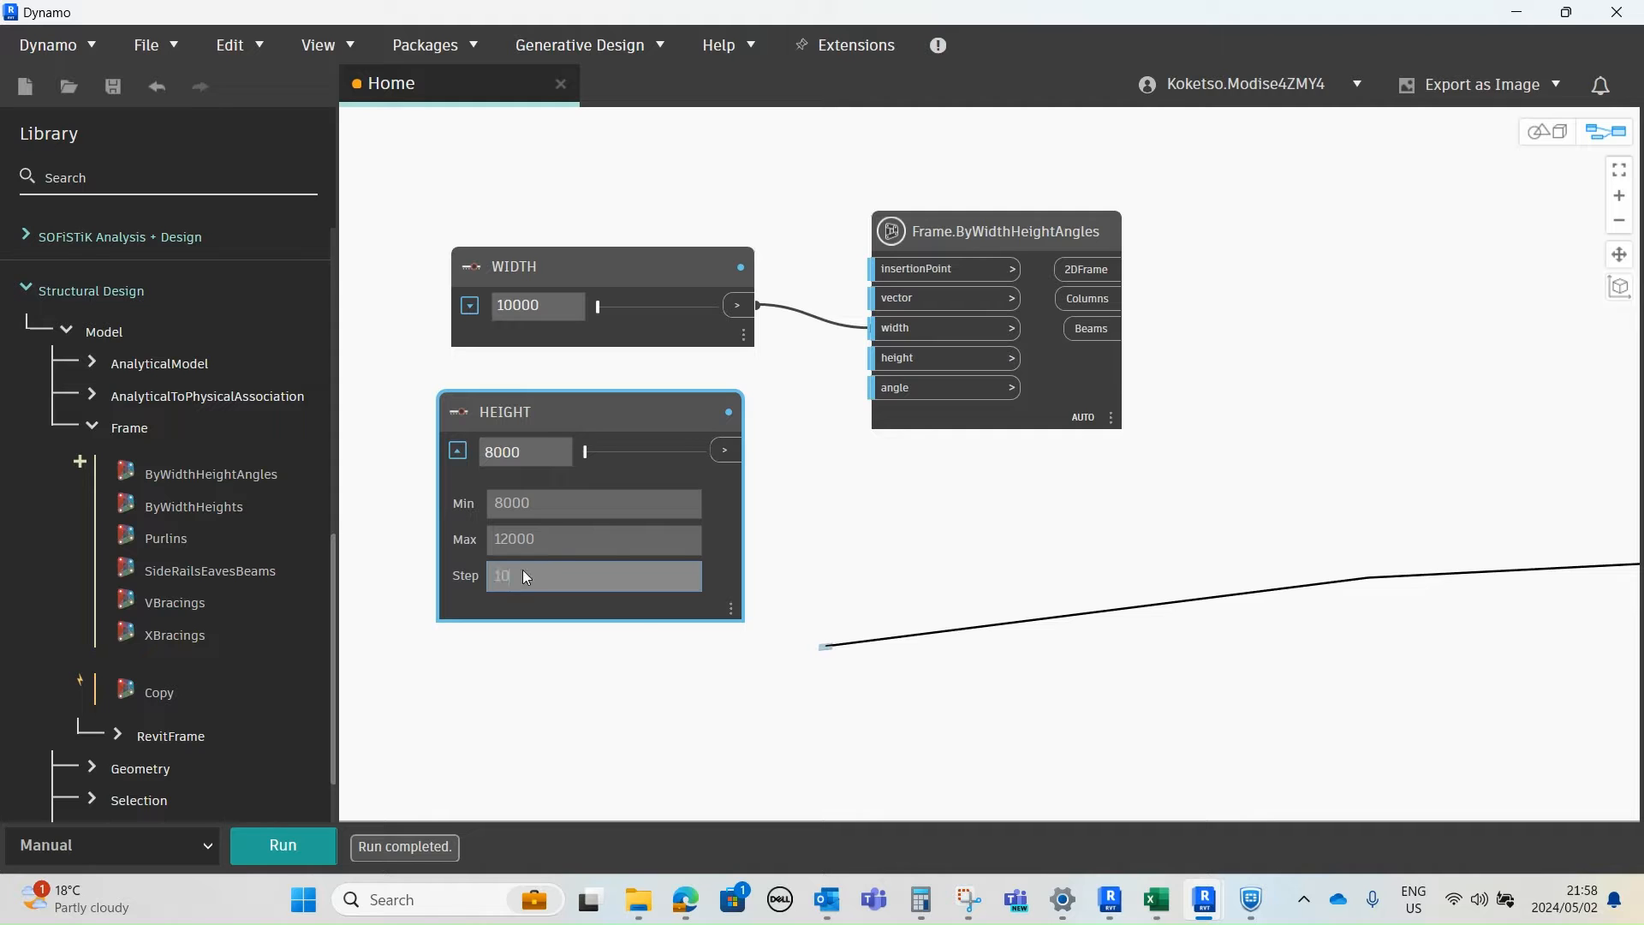
click(458, 452)
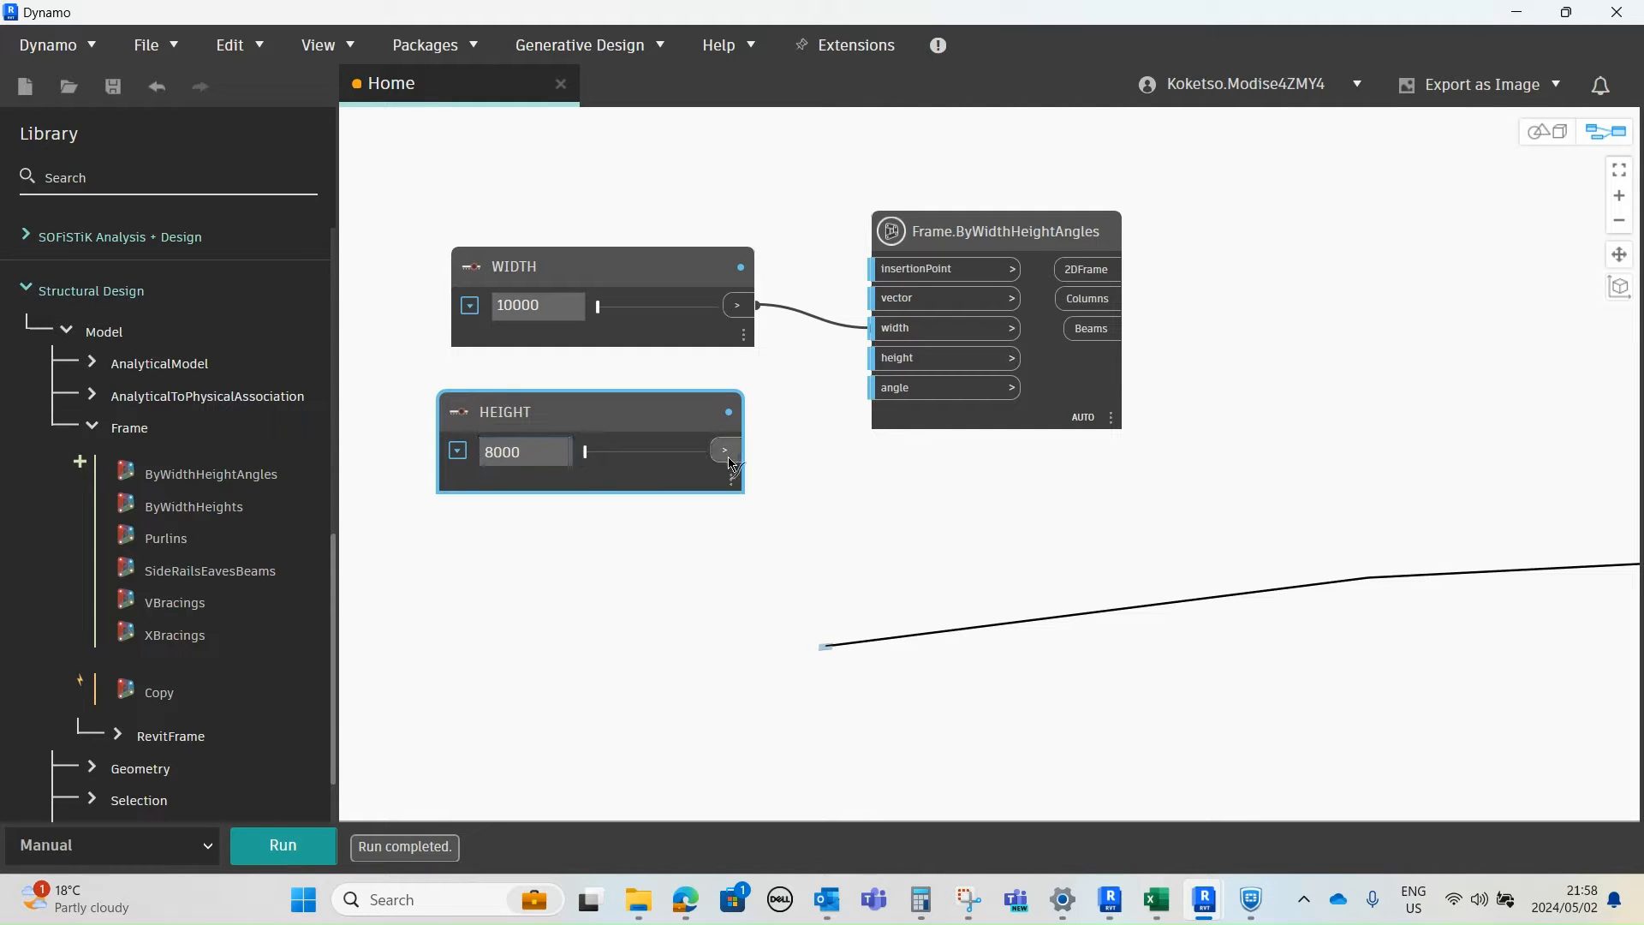
drag(728, 461, 877, 358)
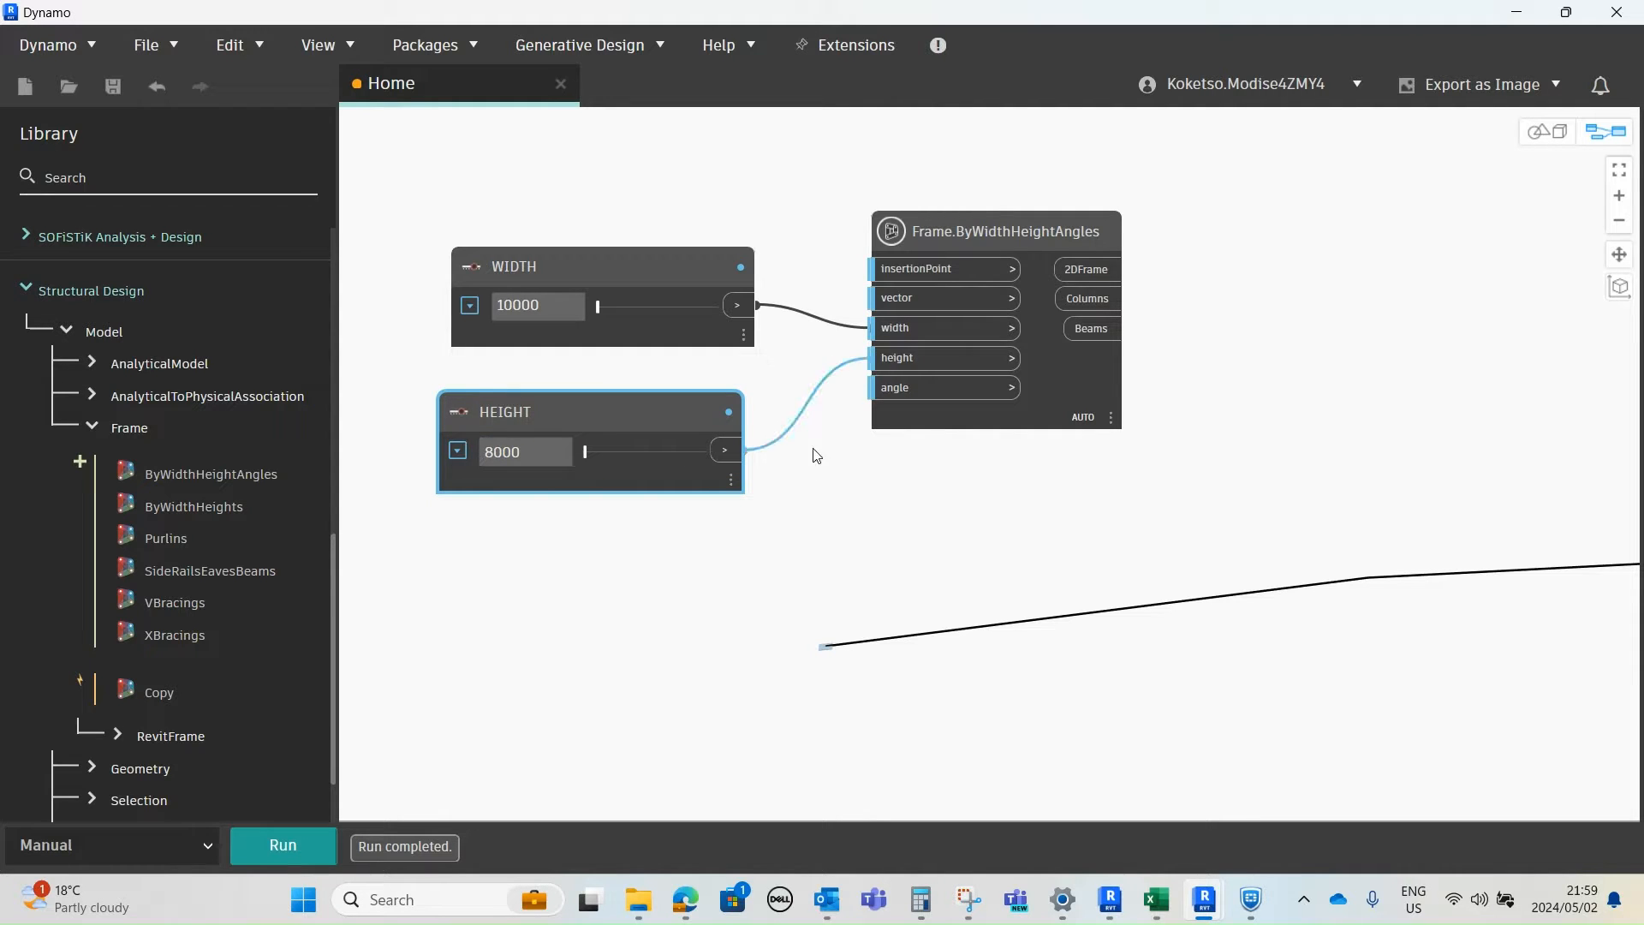
- Add a third Integer Slider node and place it just below the HEIGHT slider
right_click(518, 572)
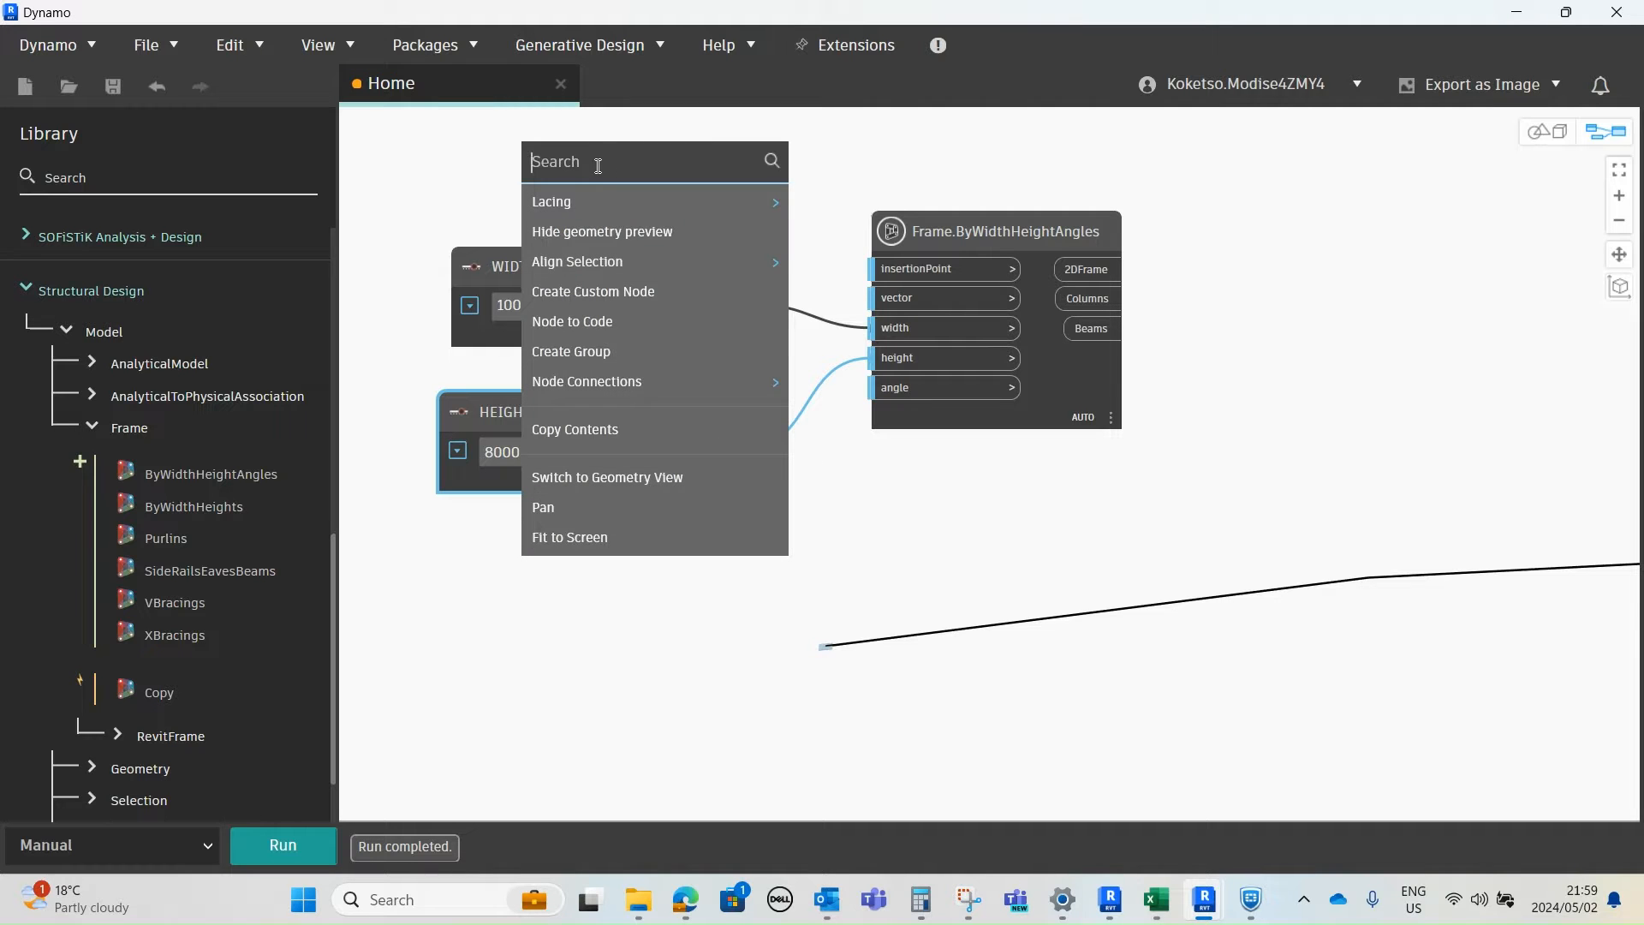
text(INTE)
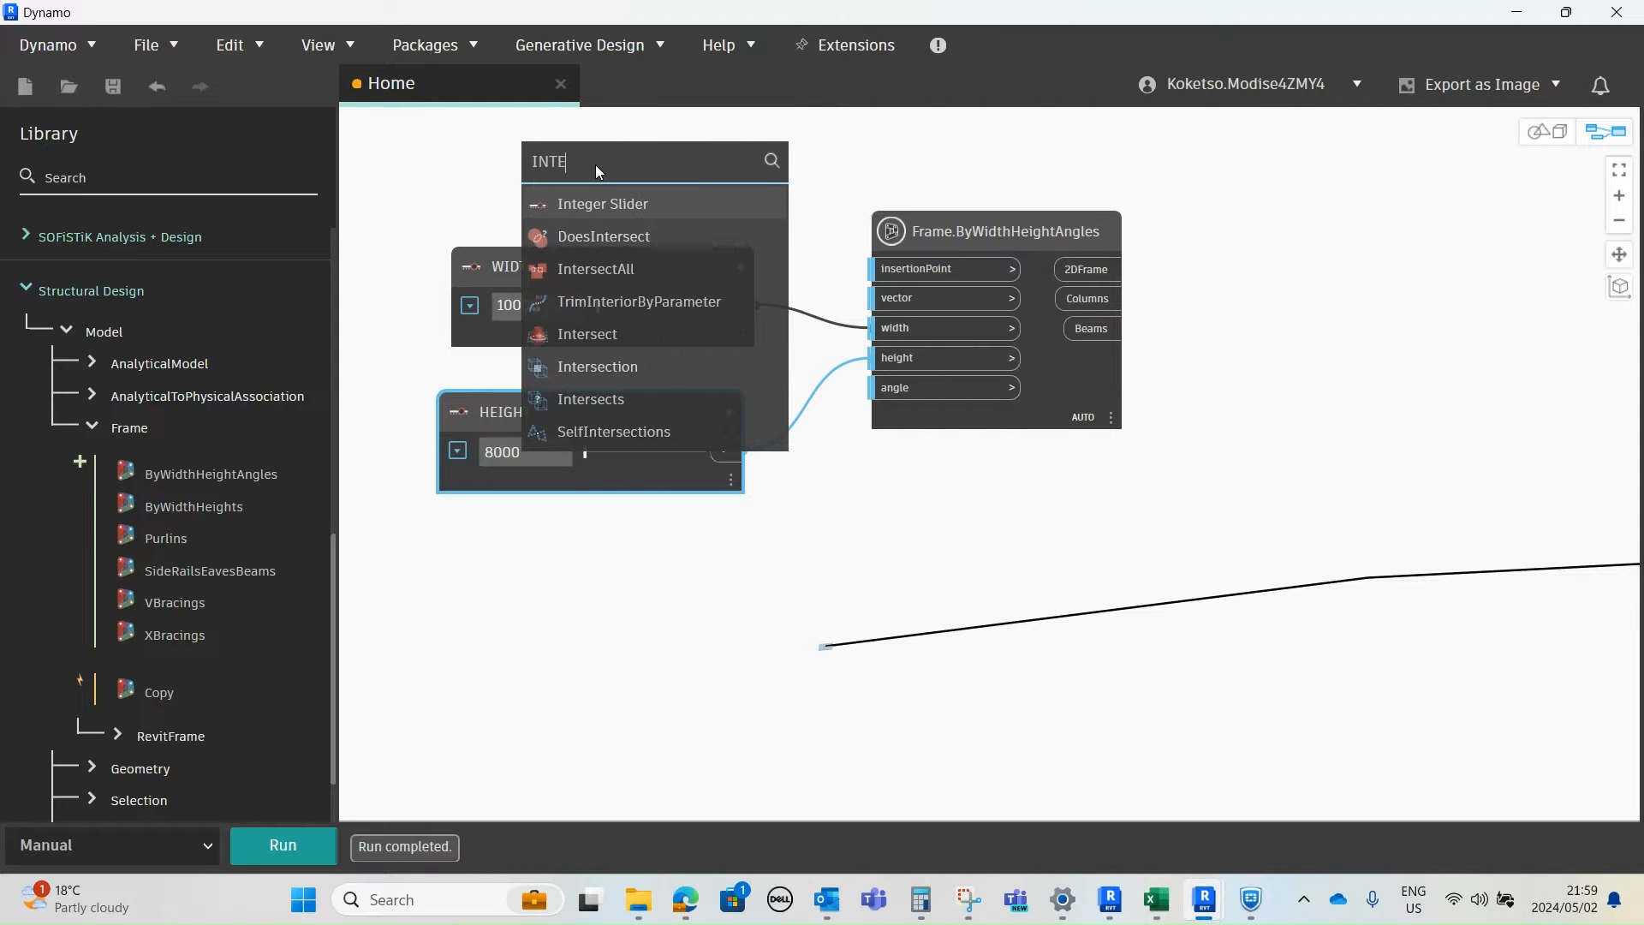
click(597, 207)
drag(681, 243, 561, 546)
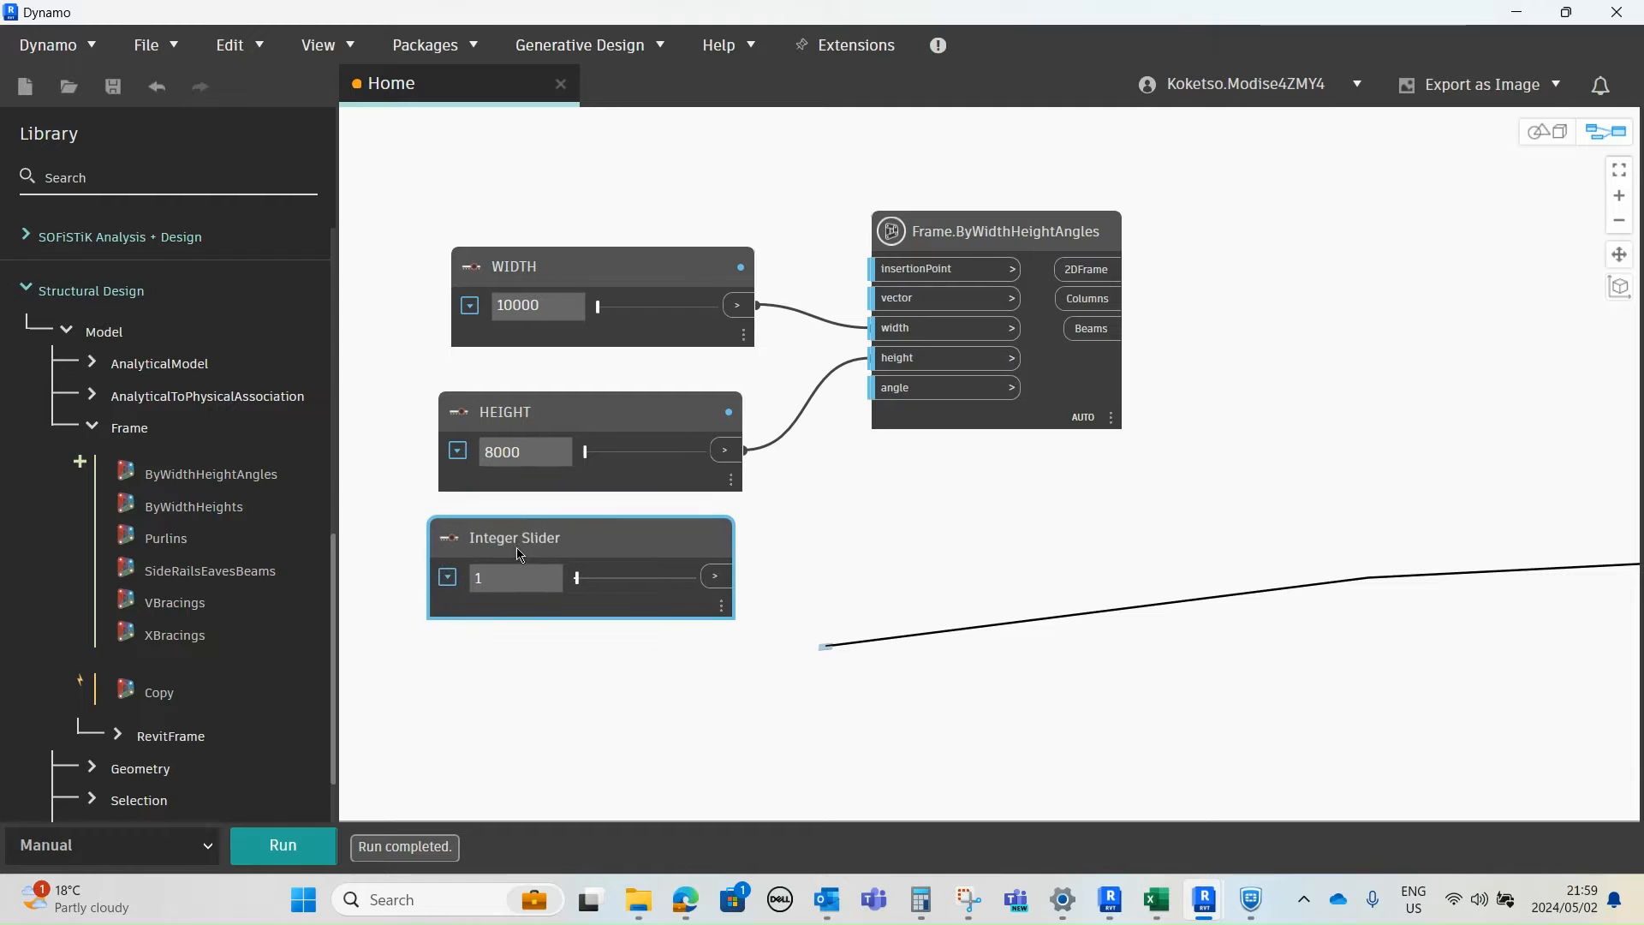
- Rename the third Integer Slider node as ANGLE
right_click(559, 541)
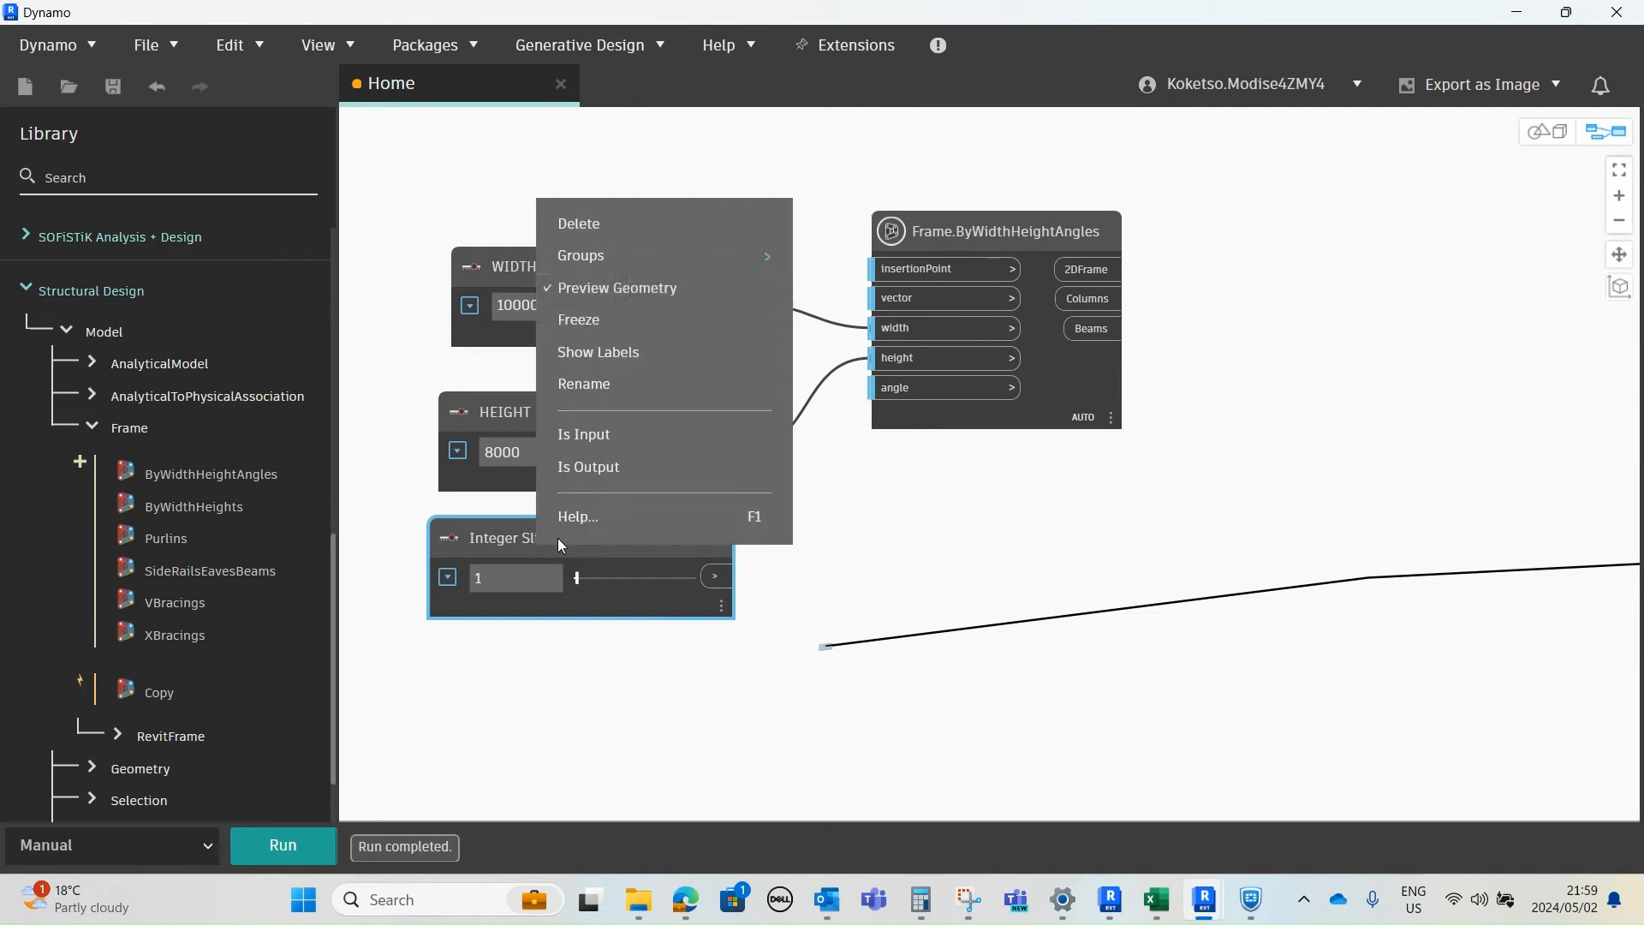
click(589, 379)
drag(736, 412, 579, 411)
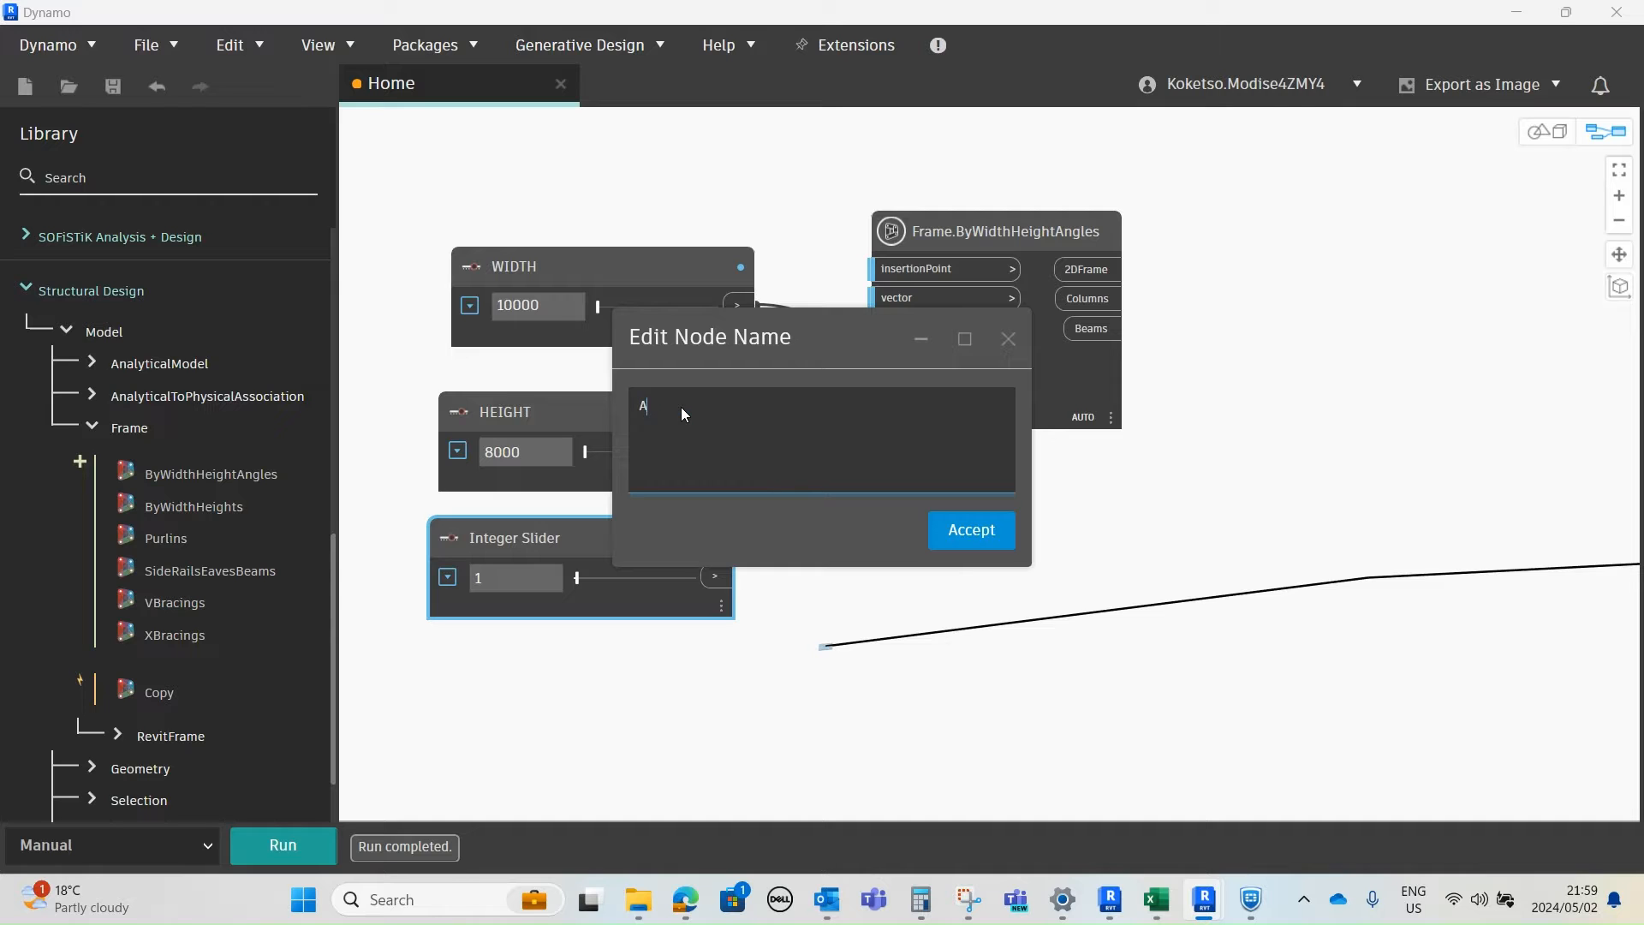
text(ANGLE)
click(971, 531)
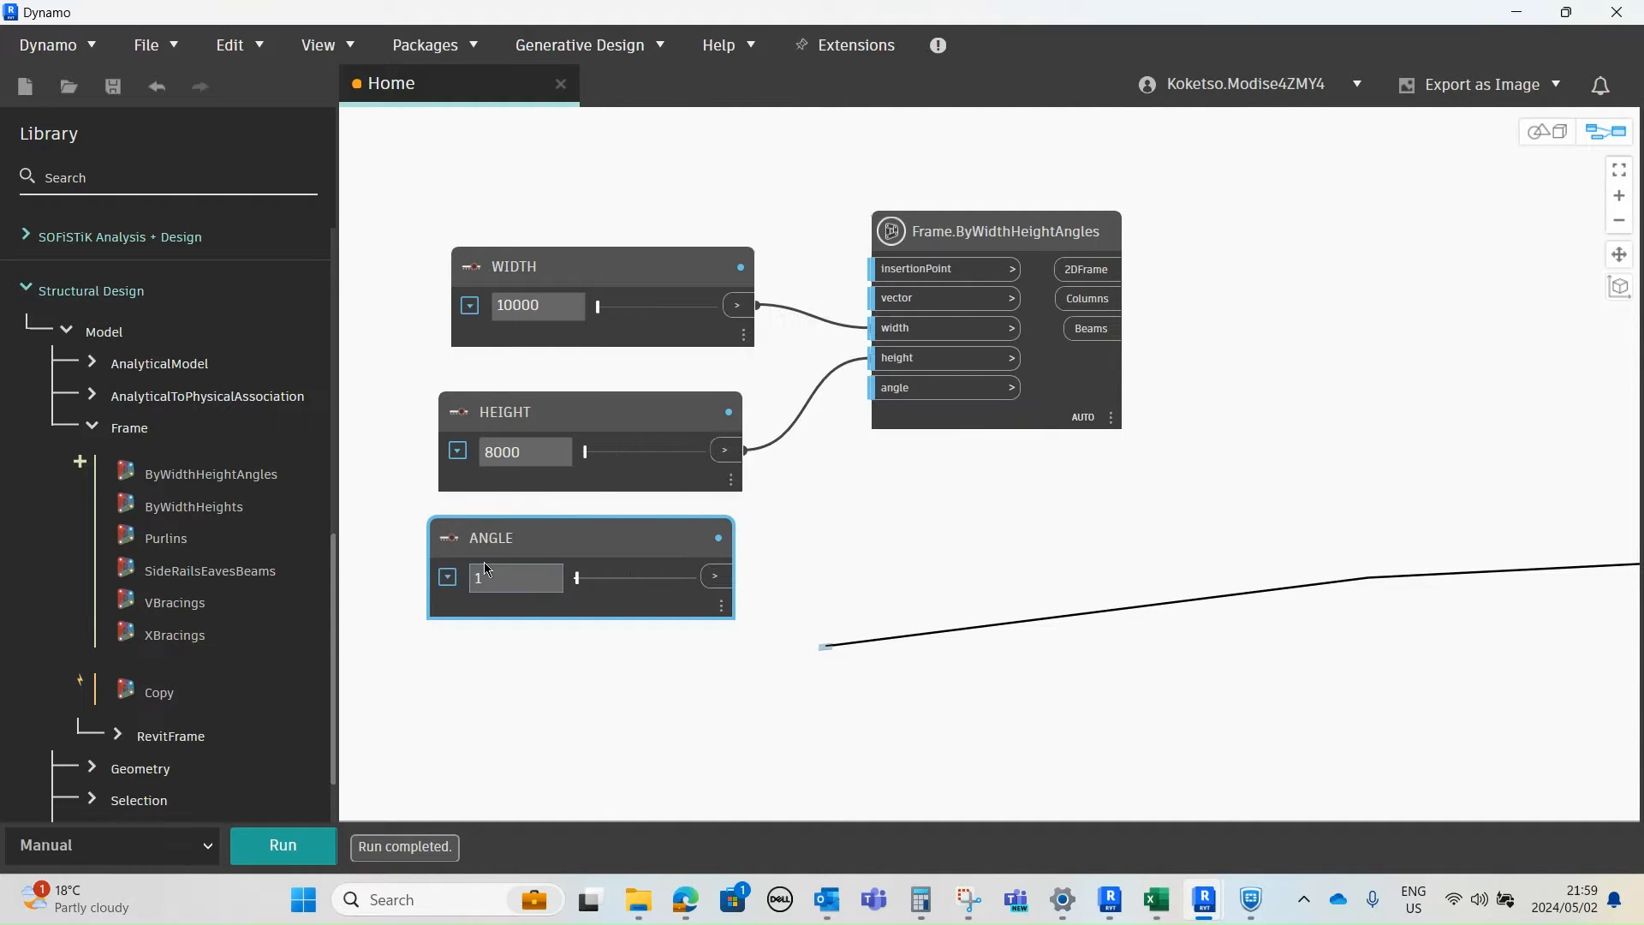
- Set the ANGLE slider's range to a minimum of 5 and a maximum of 45, keeping a step of 1
click(447, 577)
click(528, 634)
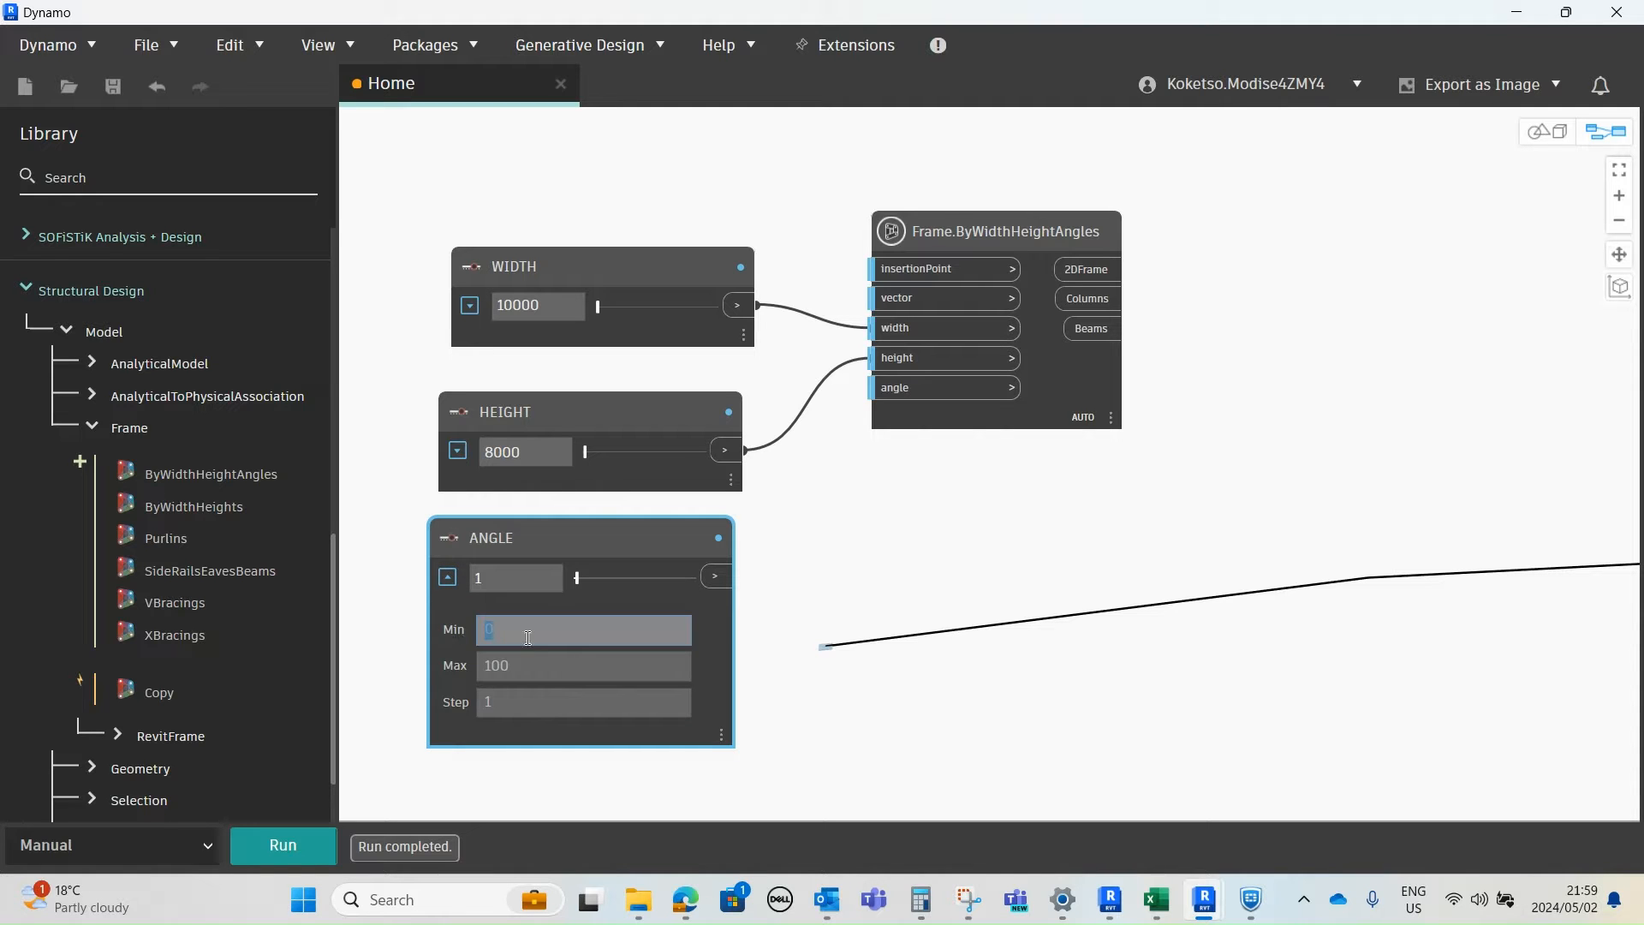
text(5)
click(518, 666)
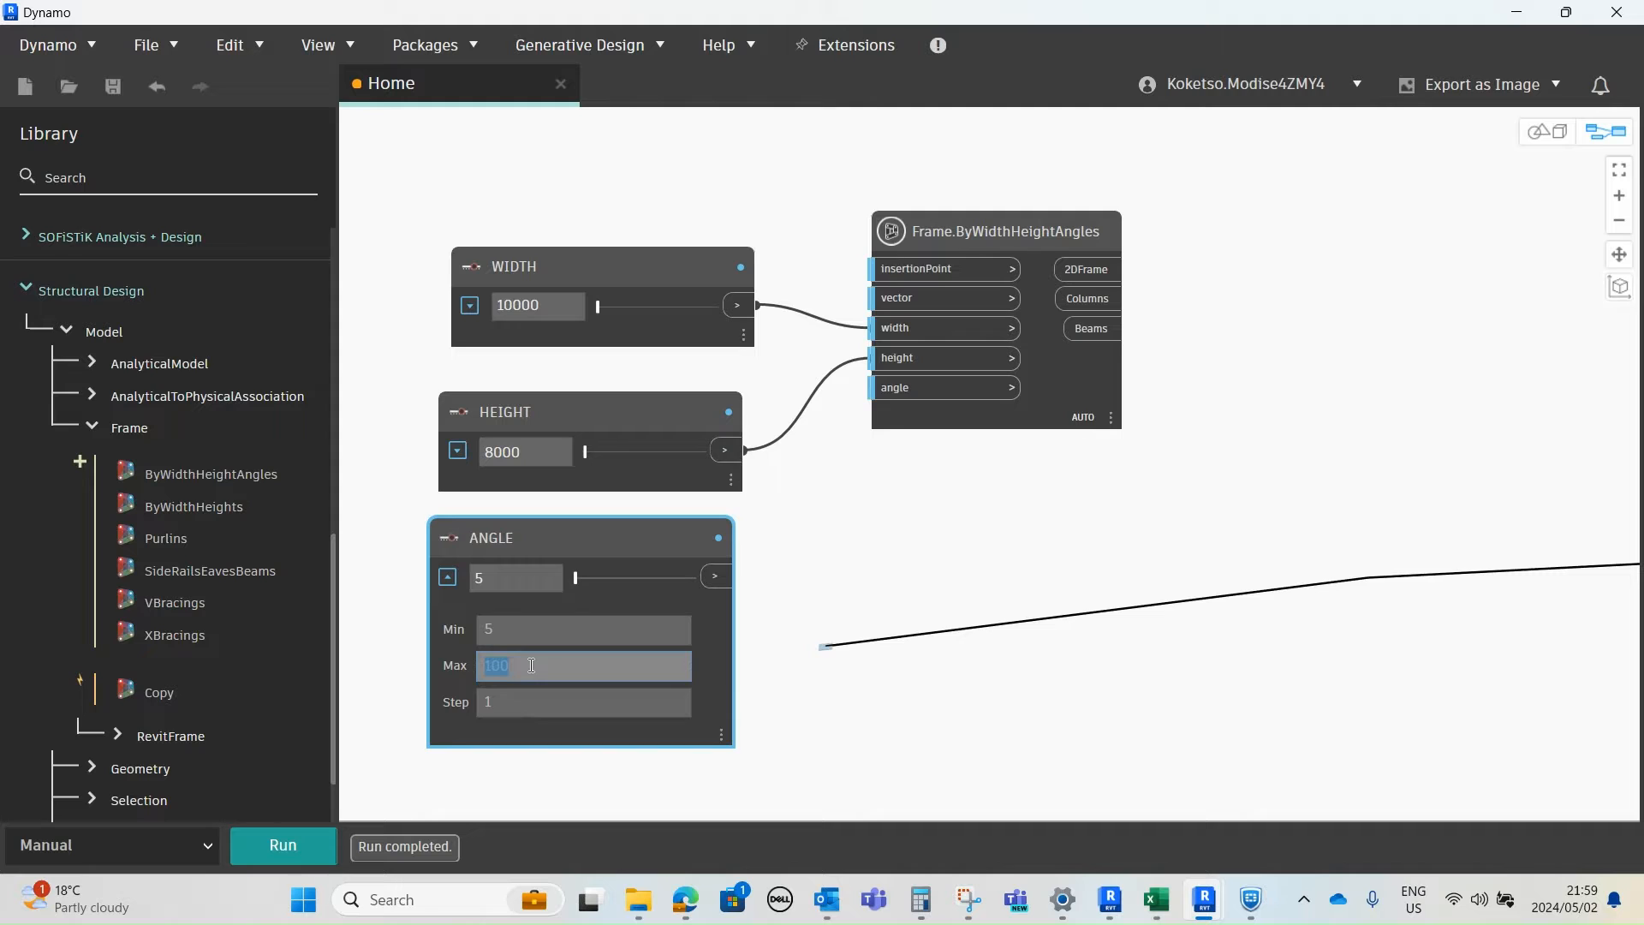
text(45)
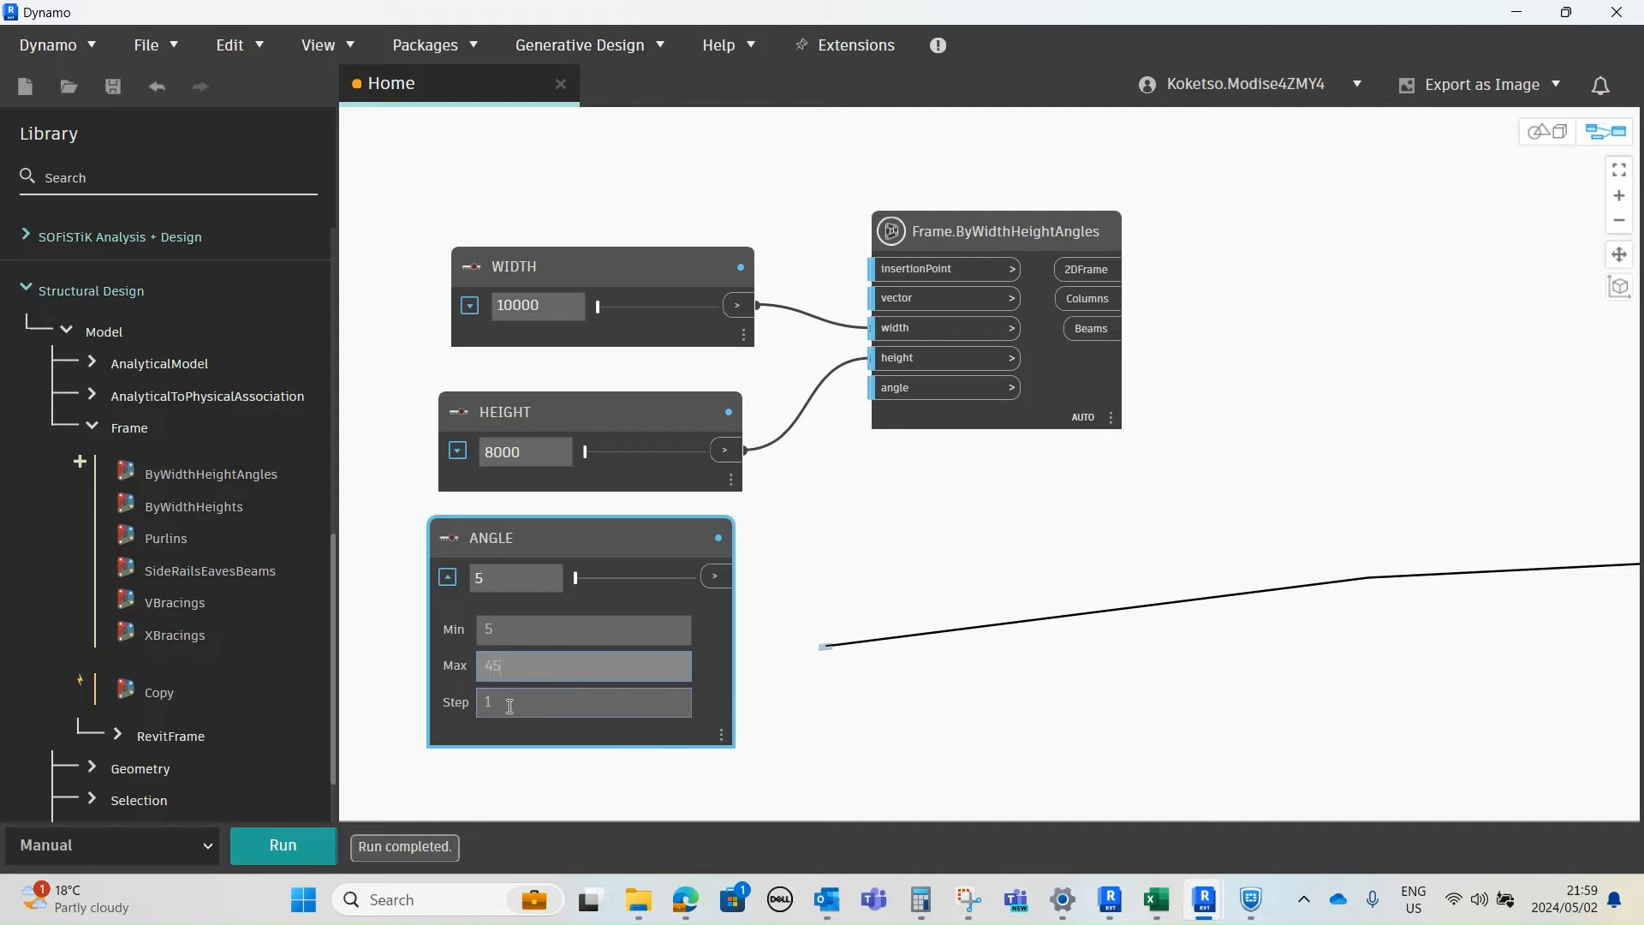
click(511, 704)
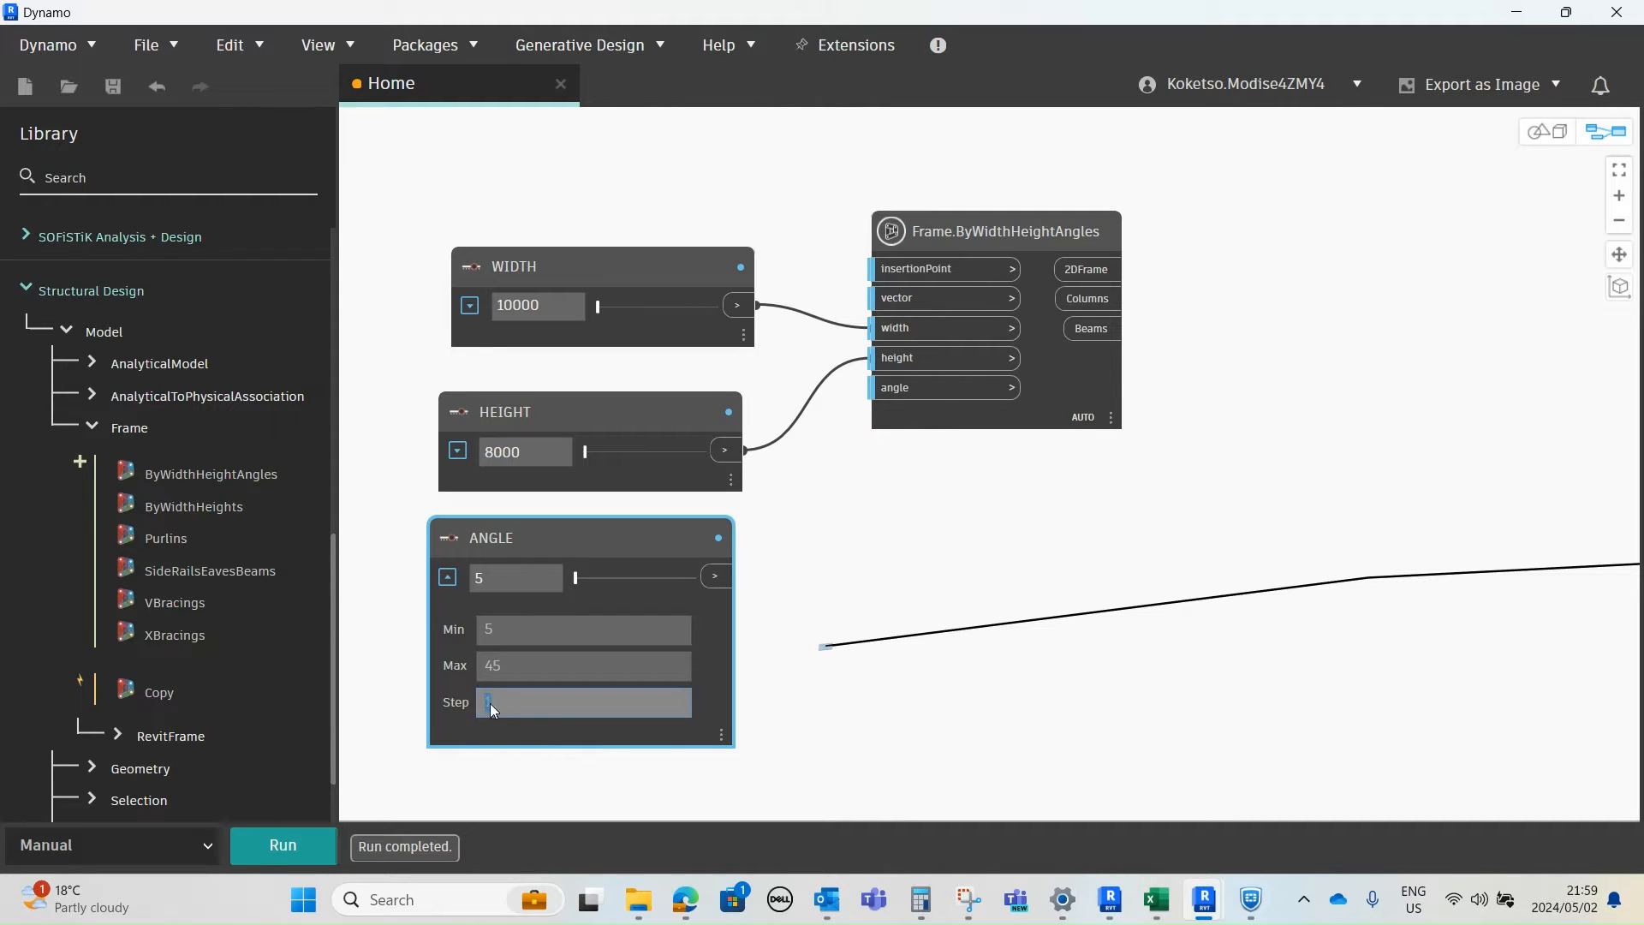
click(500, 705)
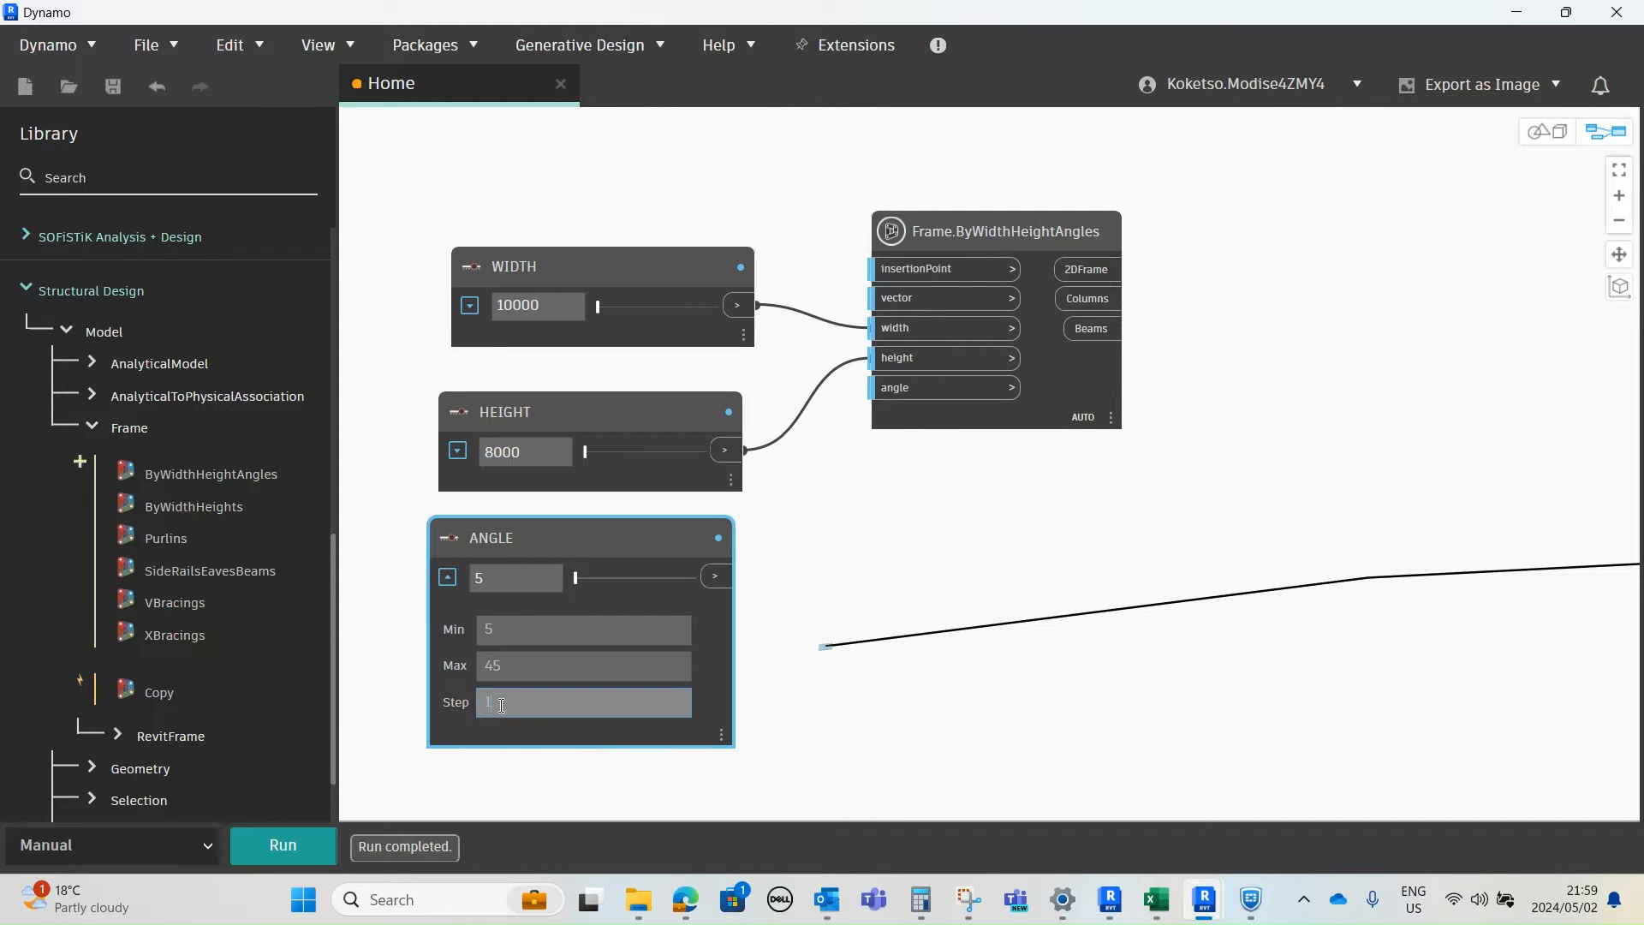
click(447, 577)
- Connect the ANGLE slider's output to the frame node's angle input and set the graph's run mode to Automatic
click(715, 576)
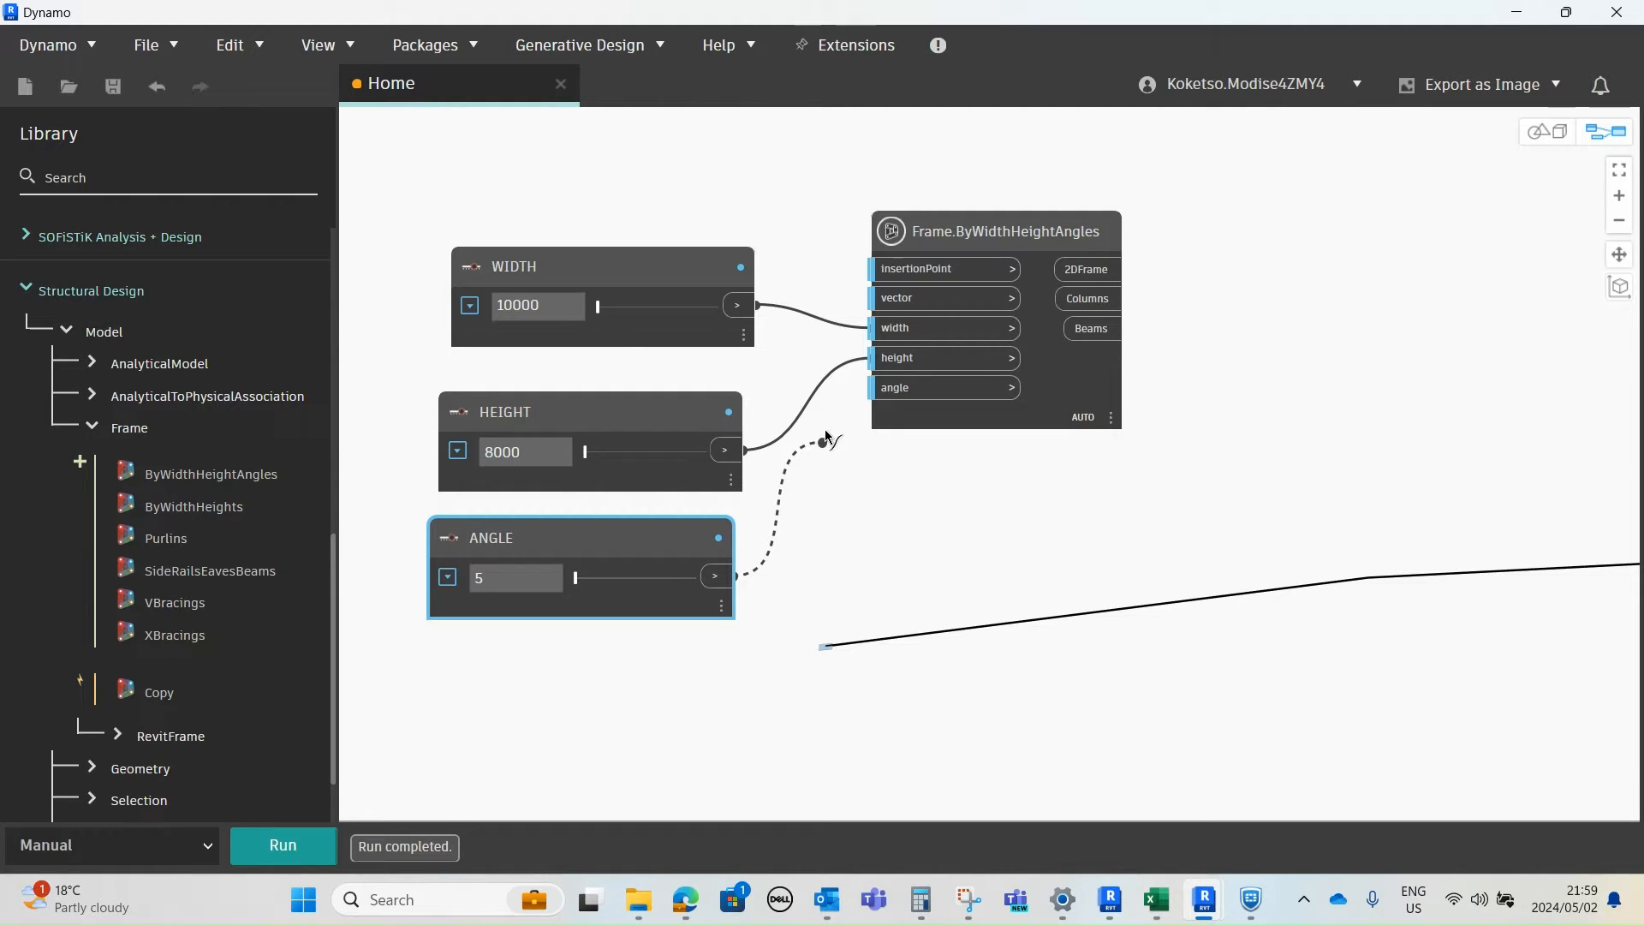
click(899, 388)
click(154, 851)
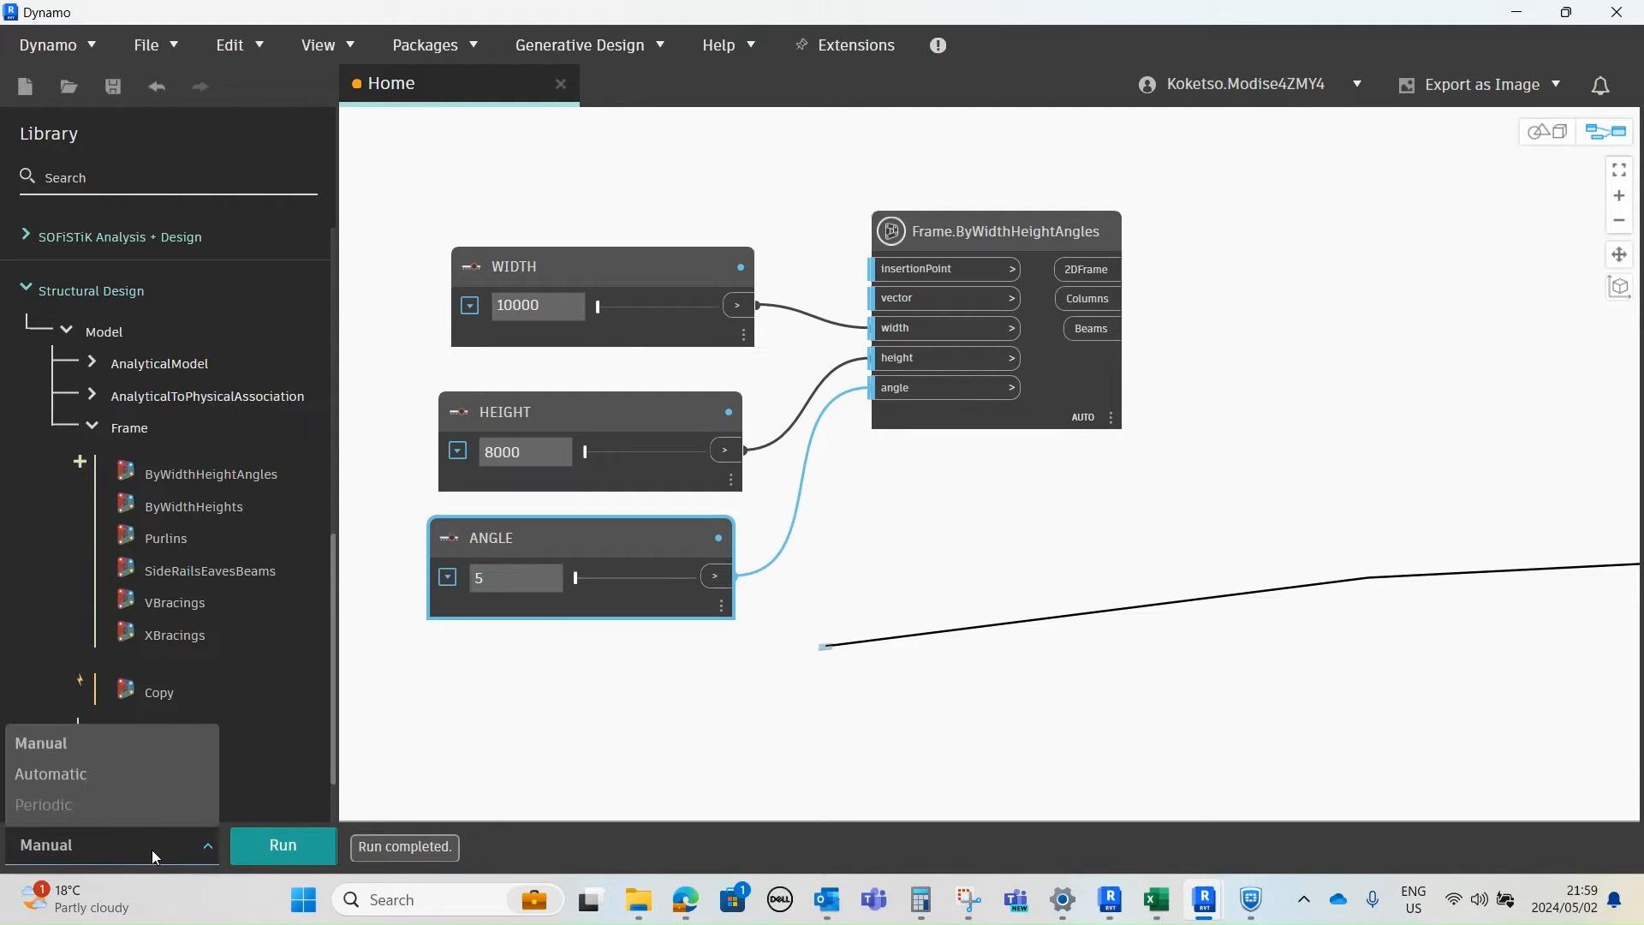
click(95, 778)
- Set the WIDTH slider to 23000 to change the frame's span
scroll(815, 623, up, 3)
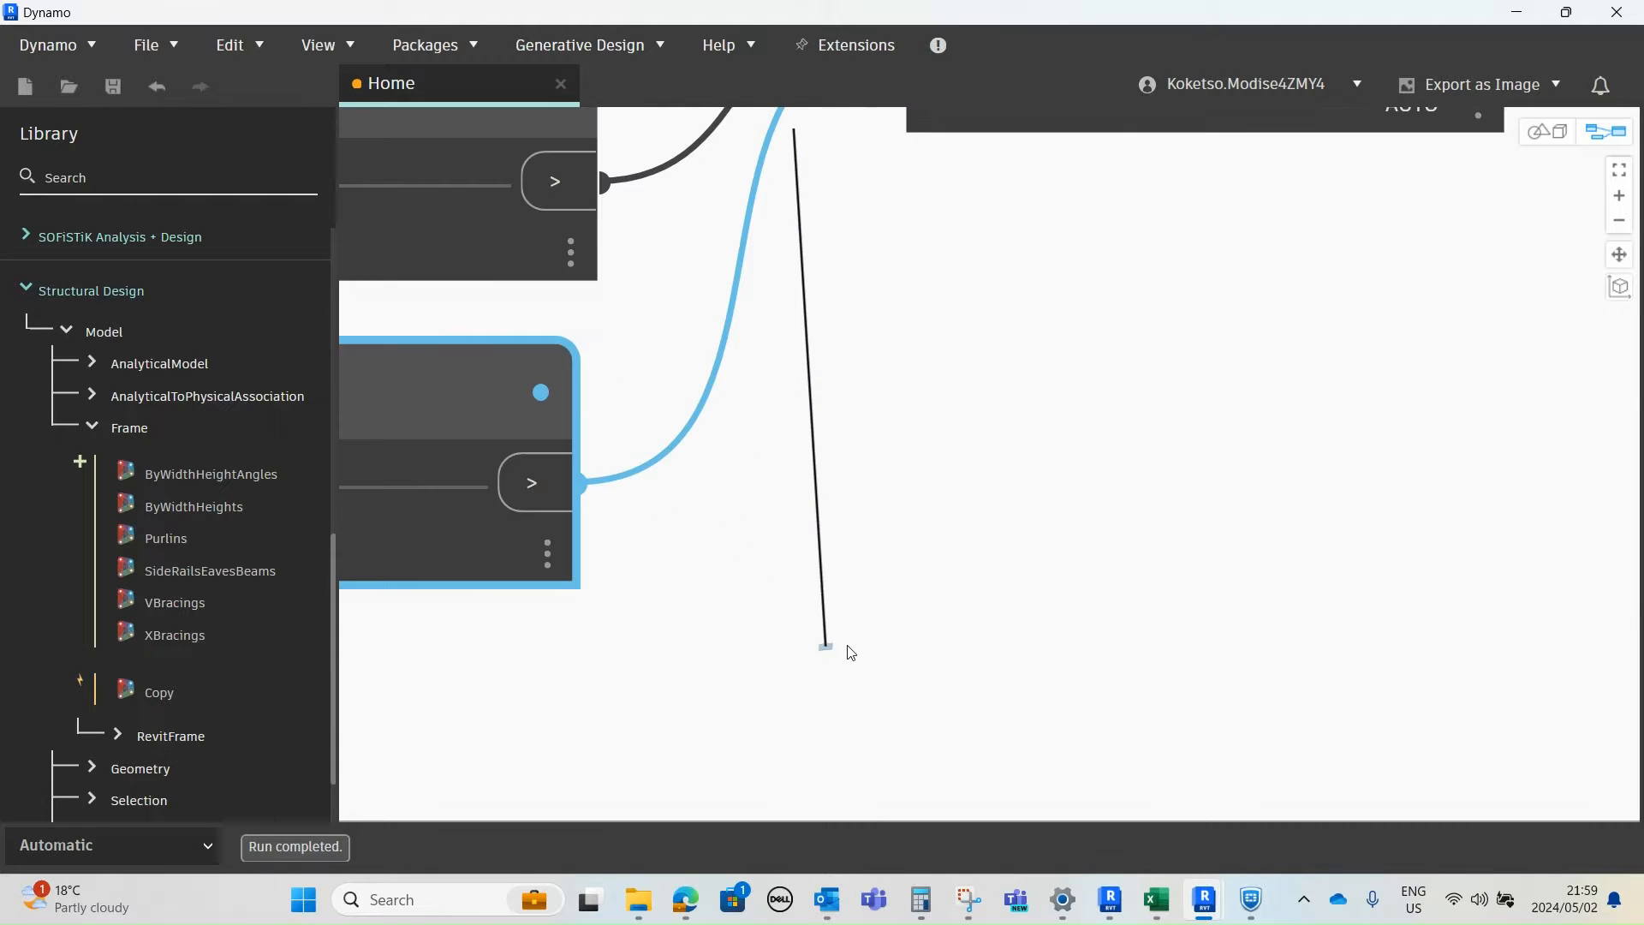
scroll(831, 608, down, 5)
scroll(805, 347, up, 3)
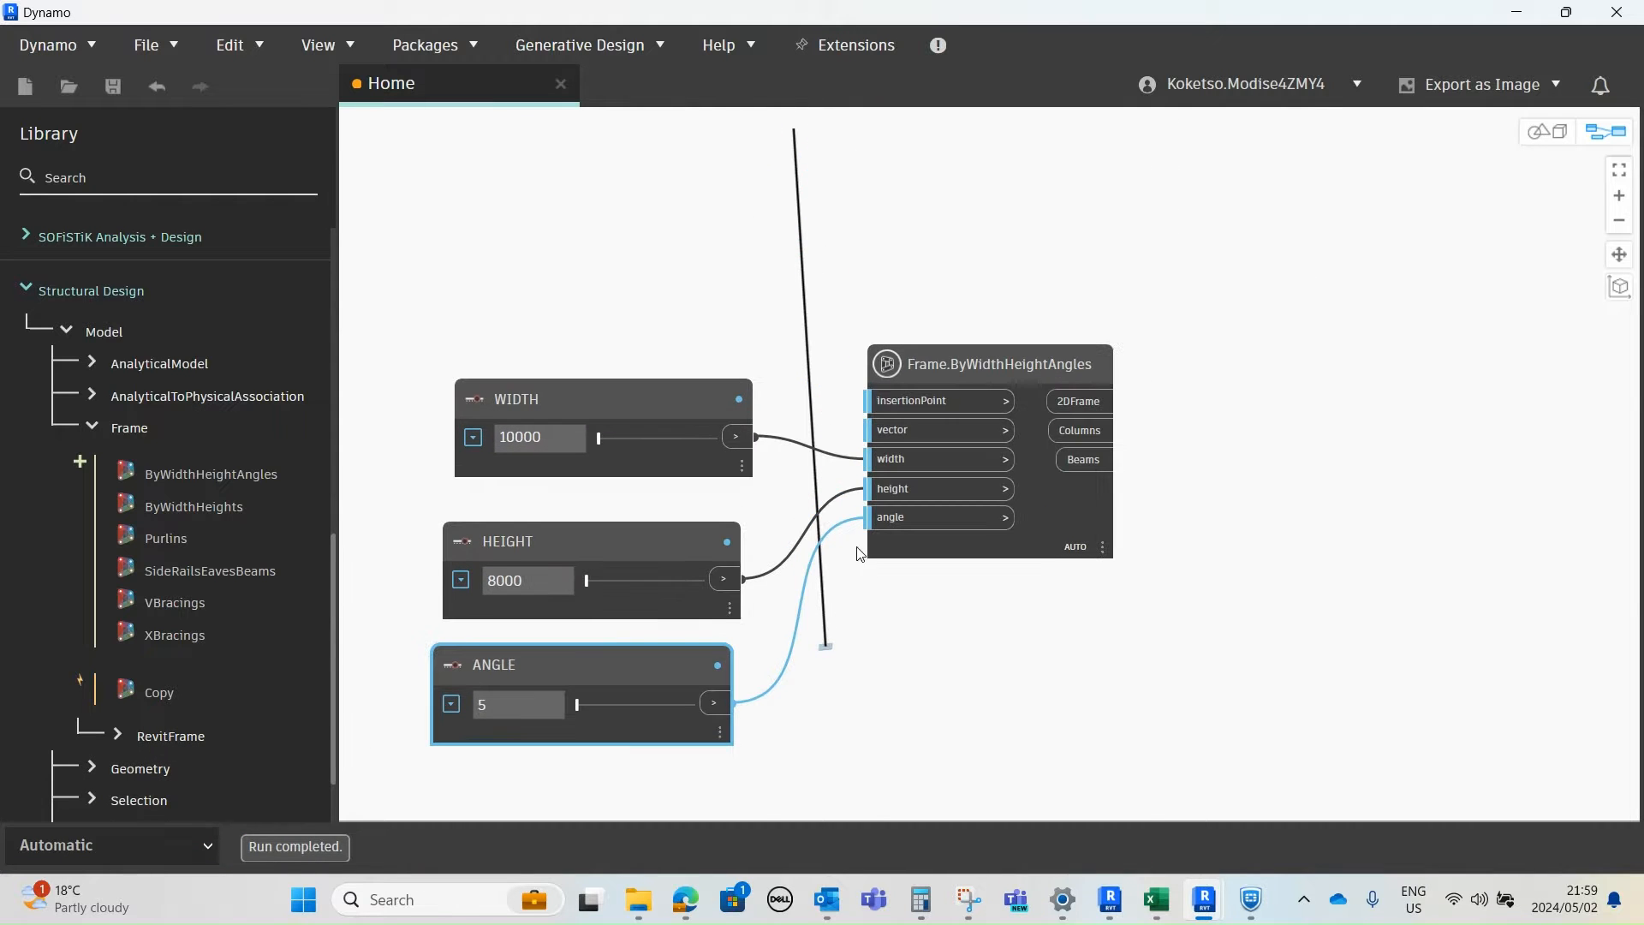
middle_drag(860, 548, 827, 476)
middle_drag(768, 159, 818, 219)
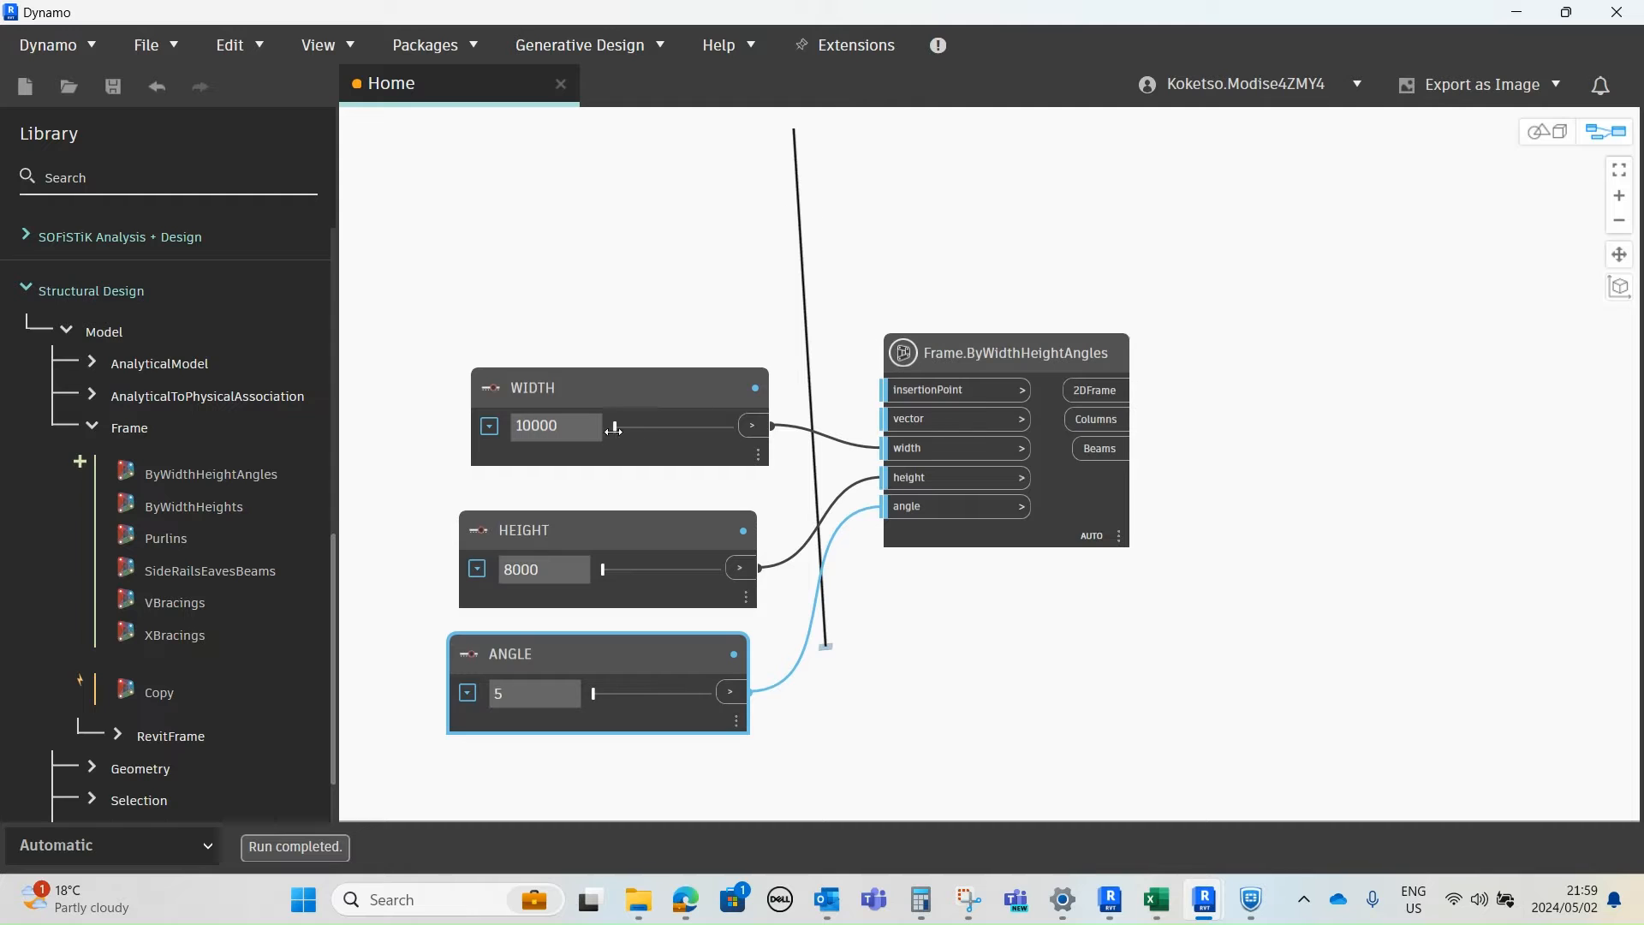
drag(617, 429, 664, 428)
scroll(813, 608, up, 5)
scroll(931, 546, down, 8)
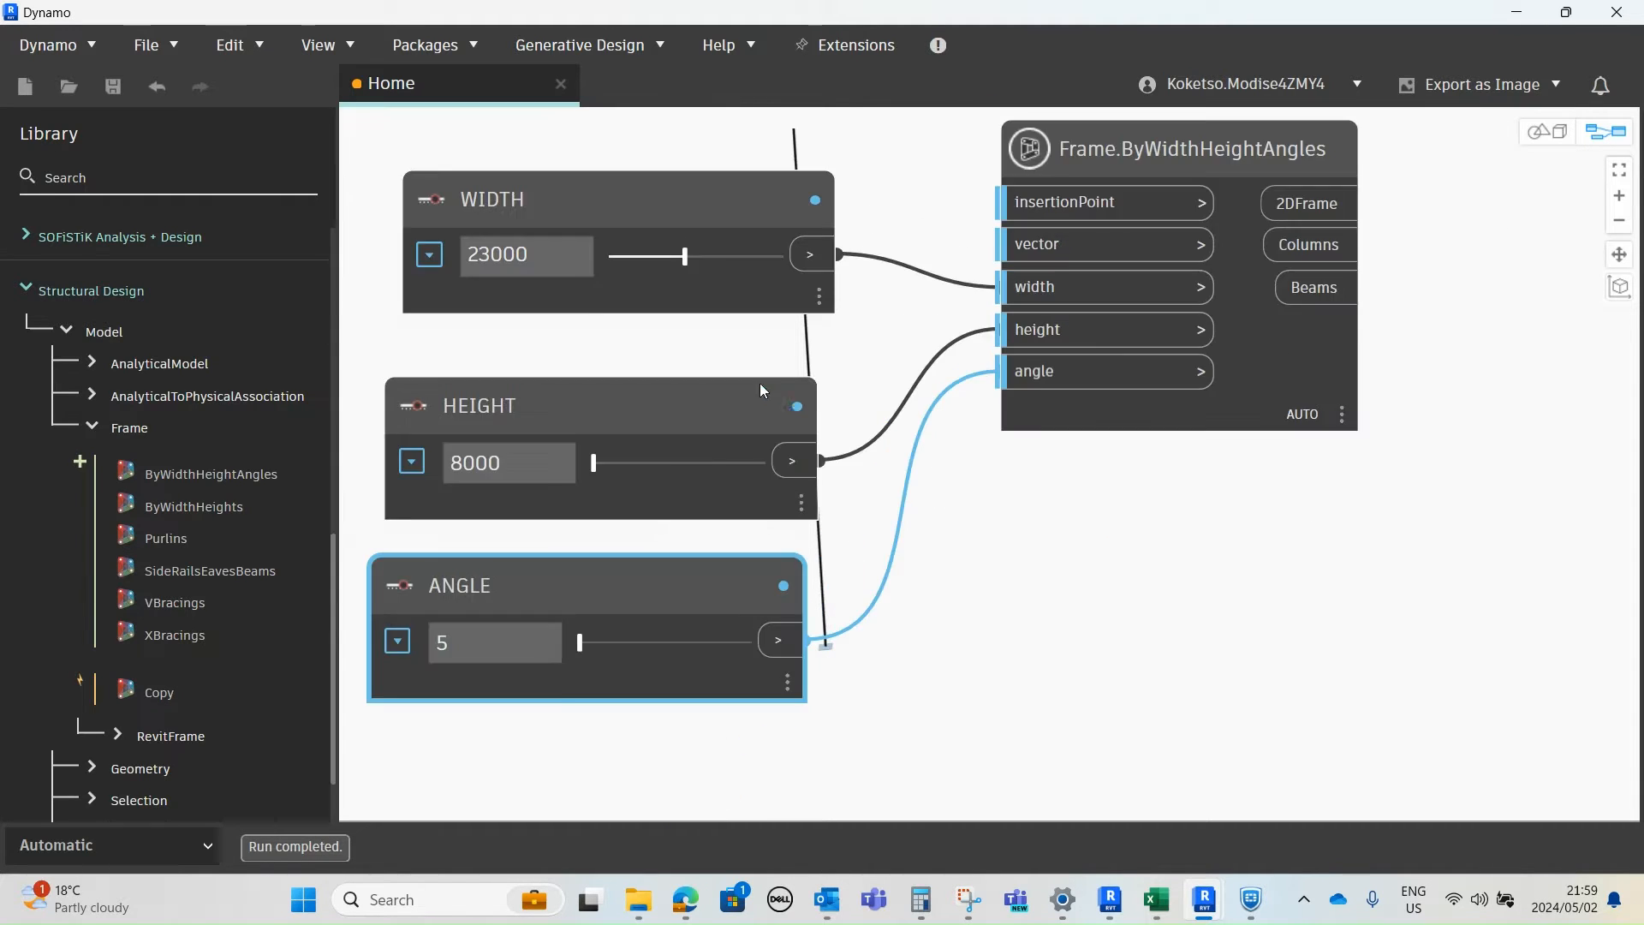
- Orbit the 3D geometry preview until the whole portal frame is in view, and return to the graph view
click(1546, 131)
scroll(899, 496, up, 8)
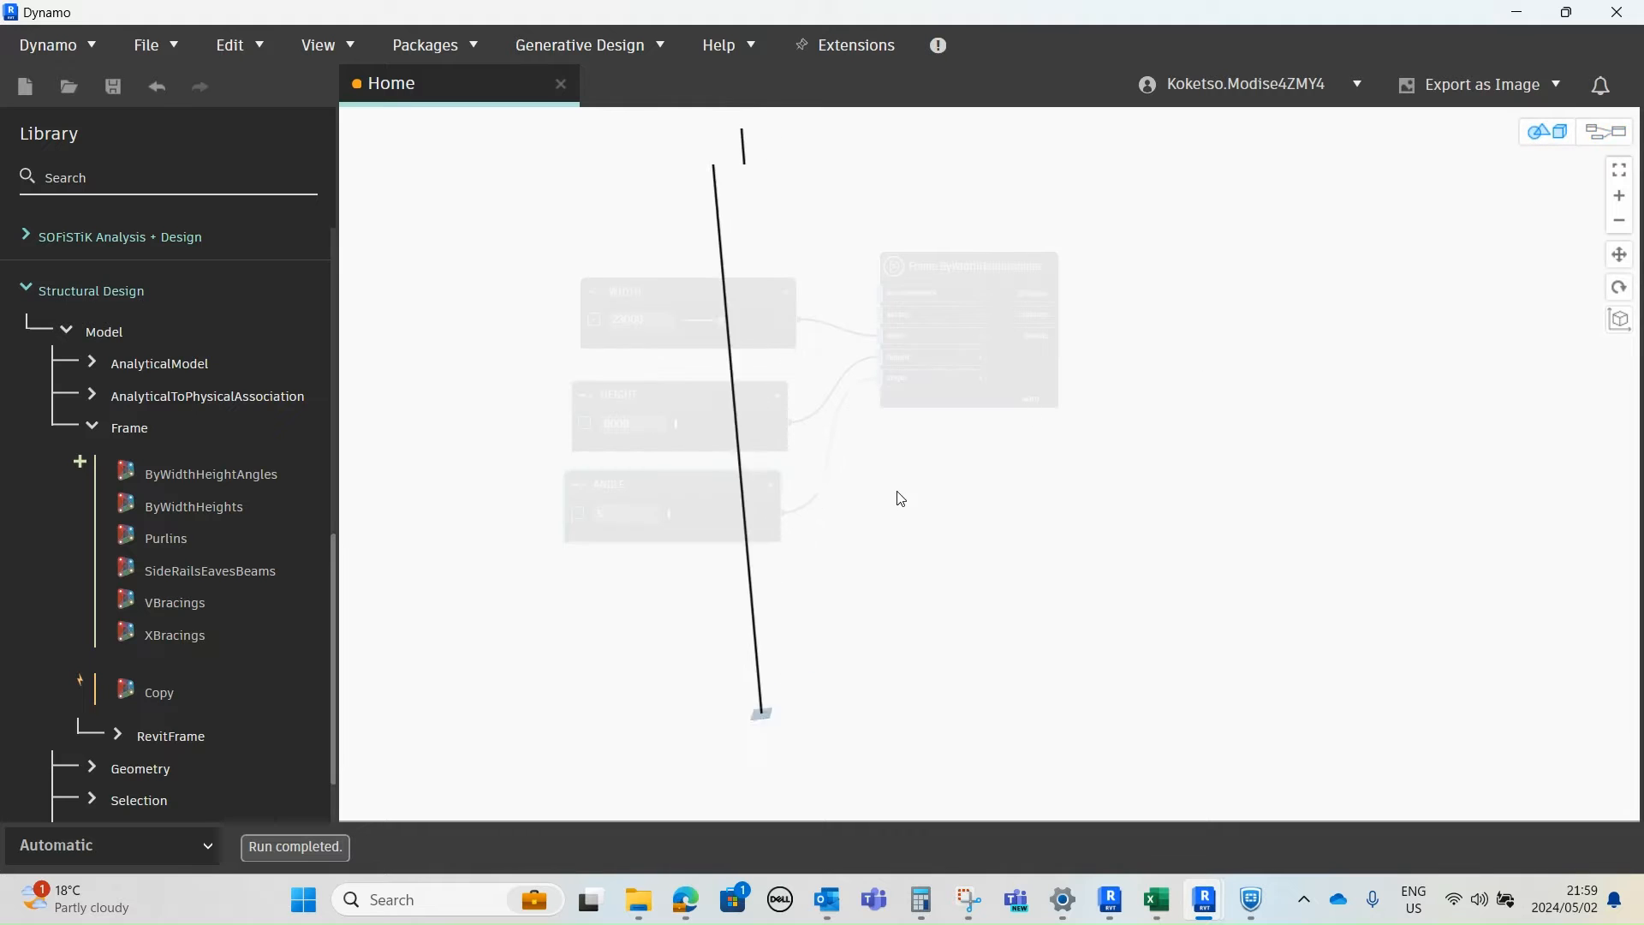
middle_drag(730, 730, 851, 702)
scroll(853, 609, down, 5)
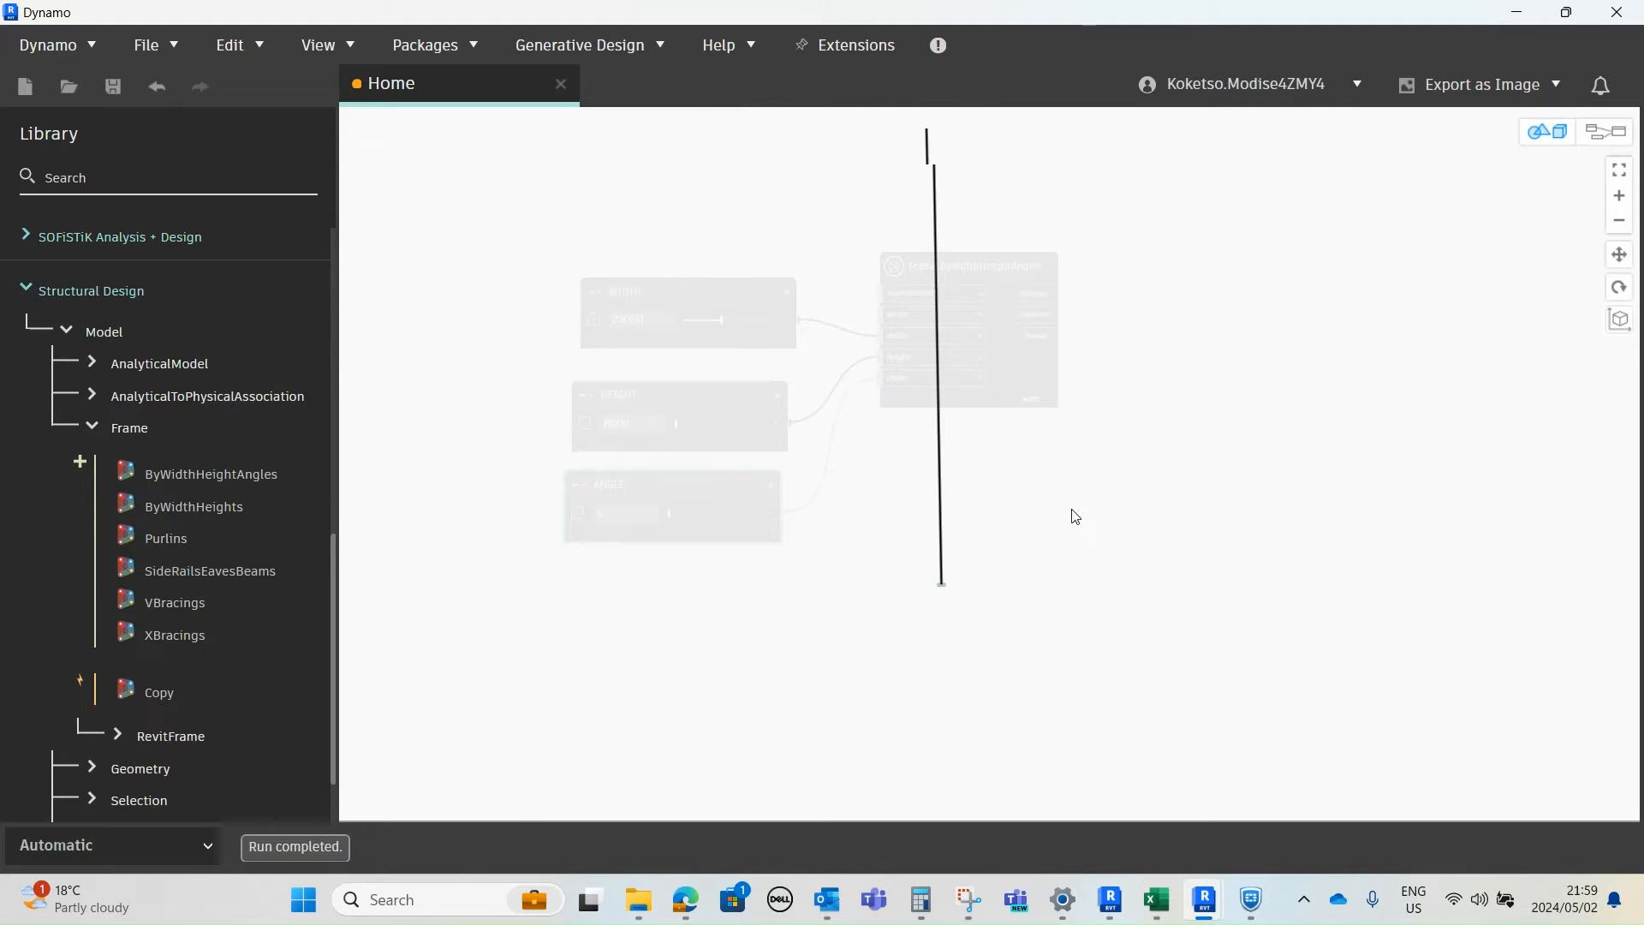
click(1619, 287)
drag(1004, 524, 1326, 498)
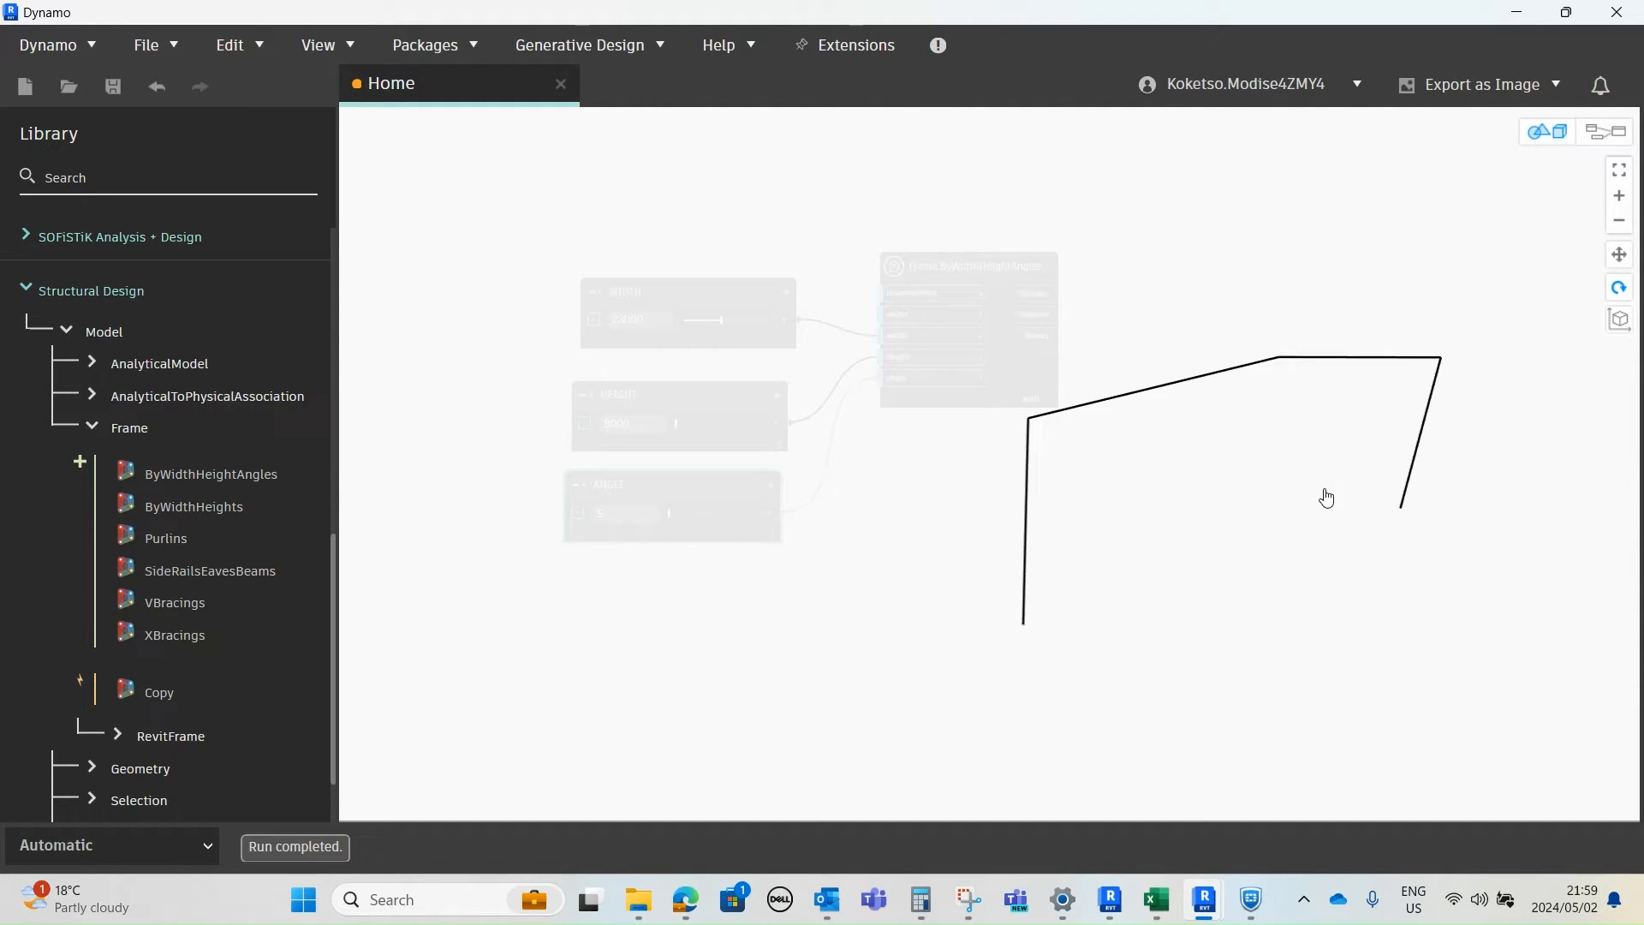
click(1599, 134)
- Try out the HEIGHT slider, leaving it at 8000, and set the WIDTH slider to 20000
scroll(843, 347, up, 3)
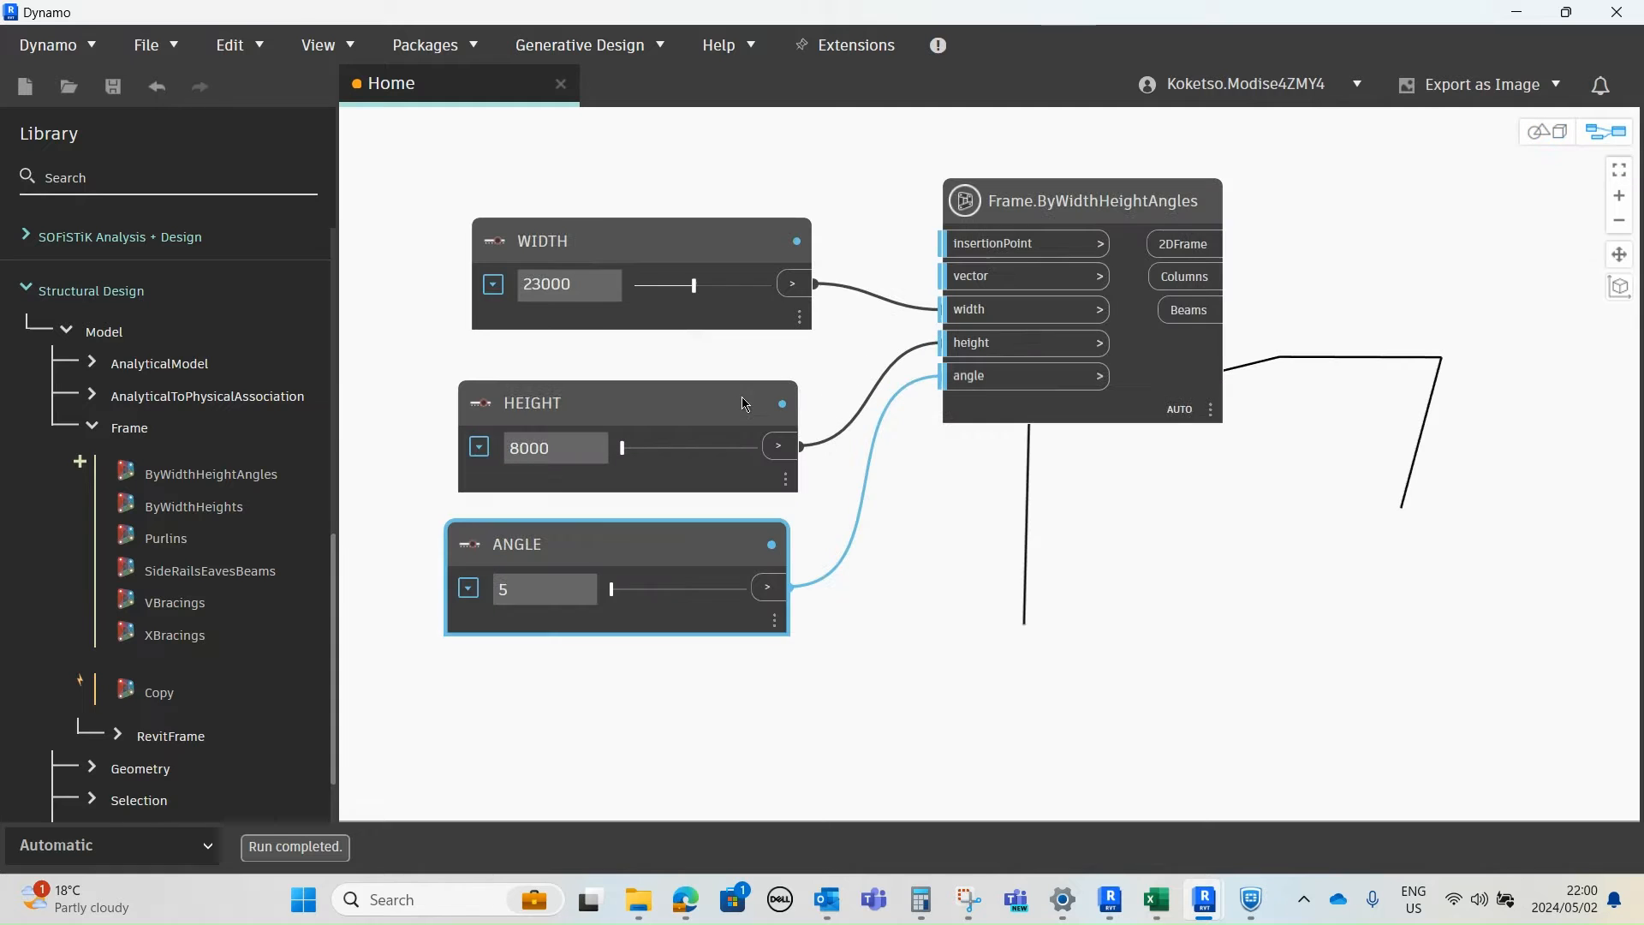
scroll(616, 255, down, 3)
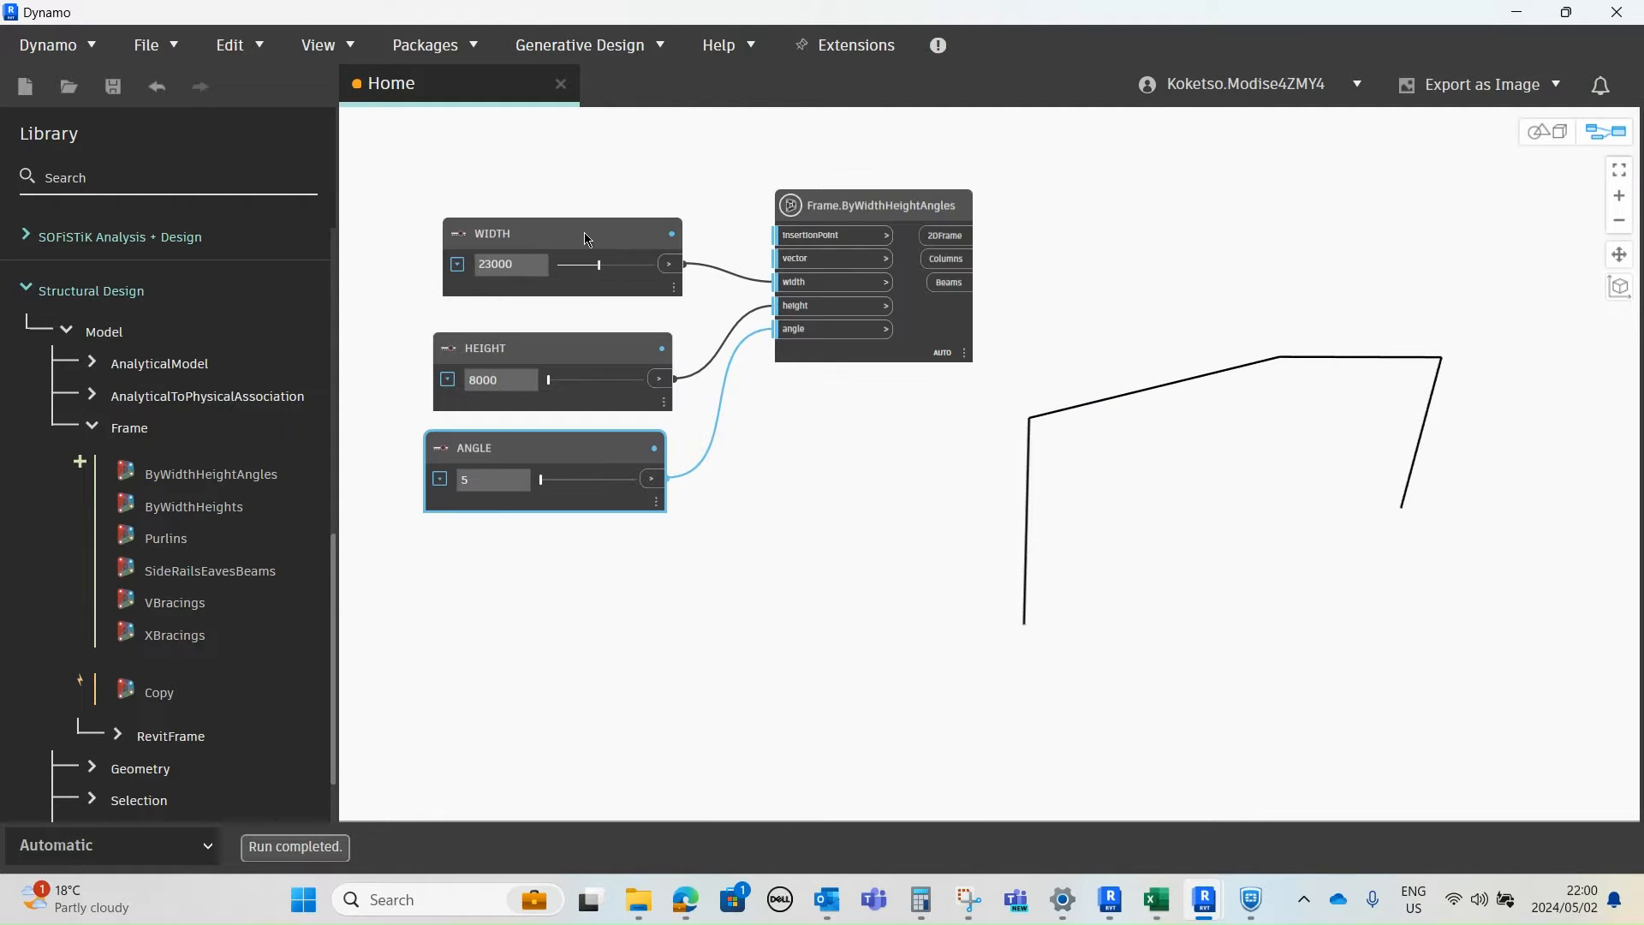
scroll(551, 381, up, 2)
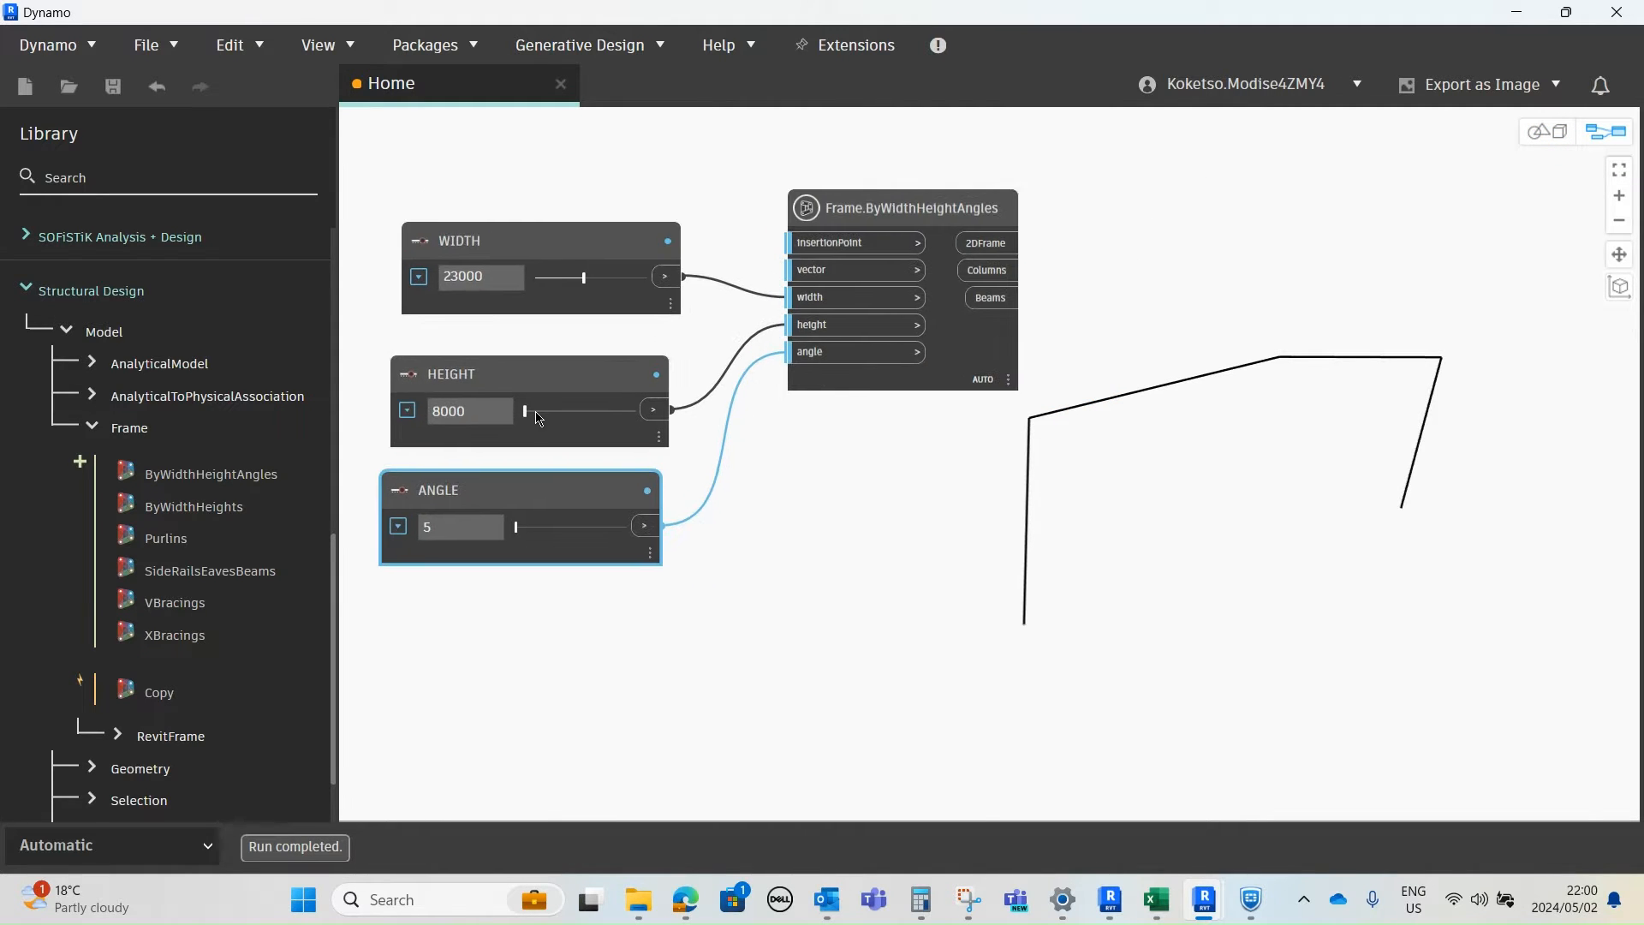
drag(532, 412, 469, 417)
mouse_move(584, 280)
mouse_down()
mouse_move(663, 278)
mouse_move(551, 278)
mouse_move(632, 294)
mouse_move(559, 299)
mouse_move(653, 300)
mouse_move(573, 299)
mouse_up()
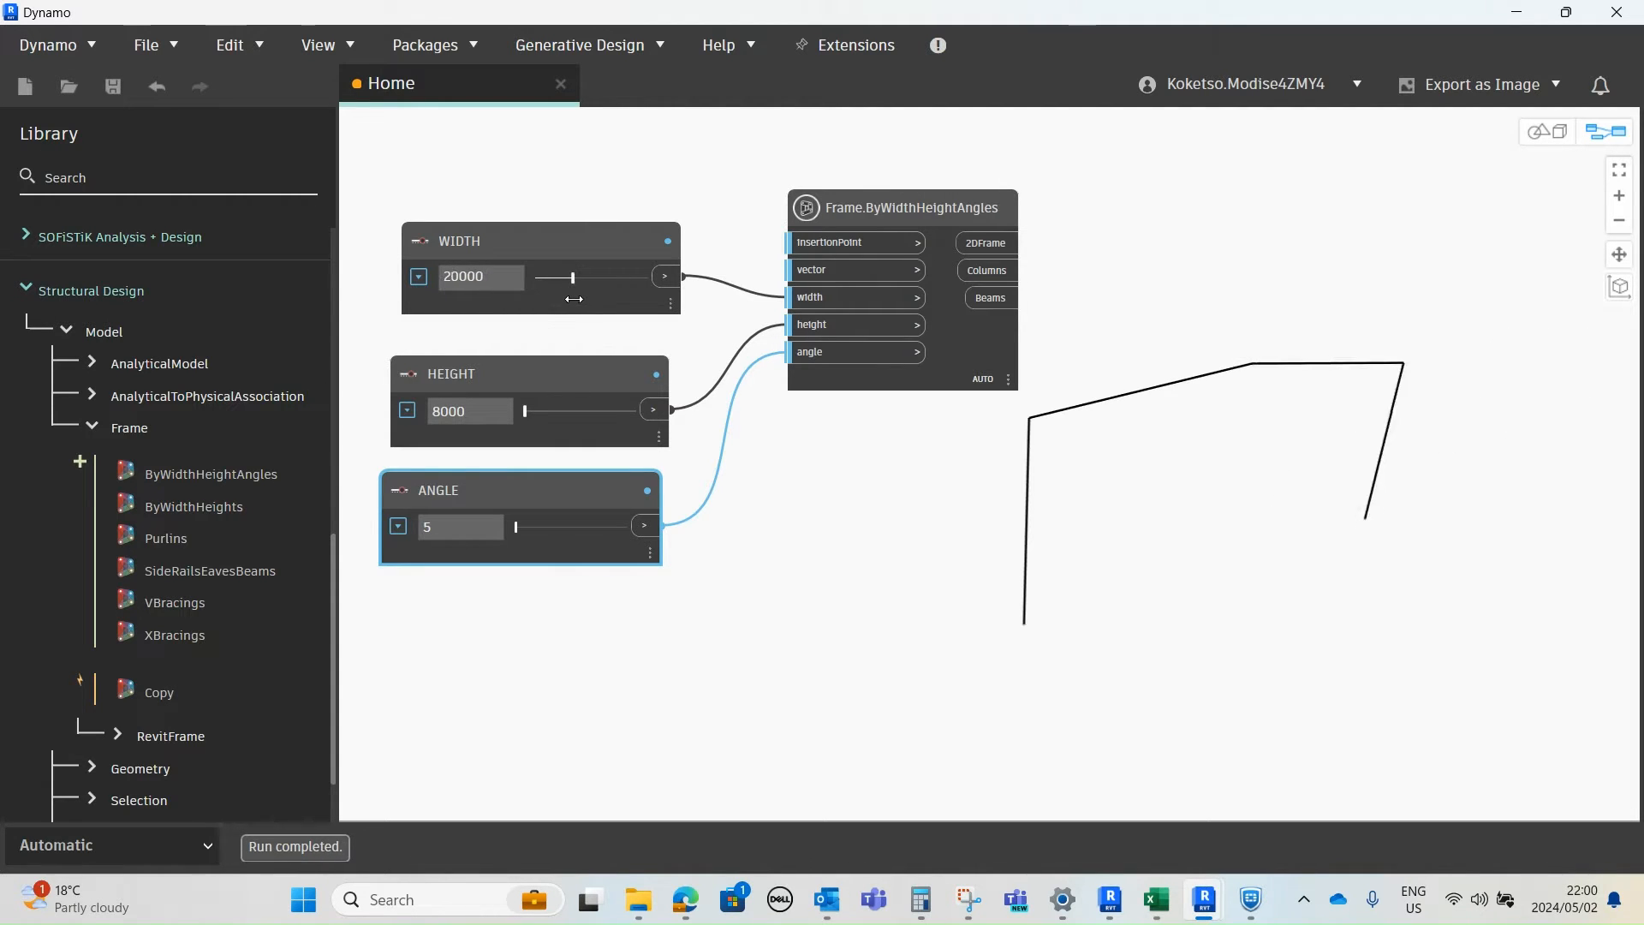
scroll(1123, 471, down, 2)
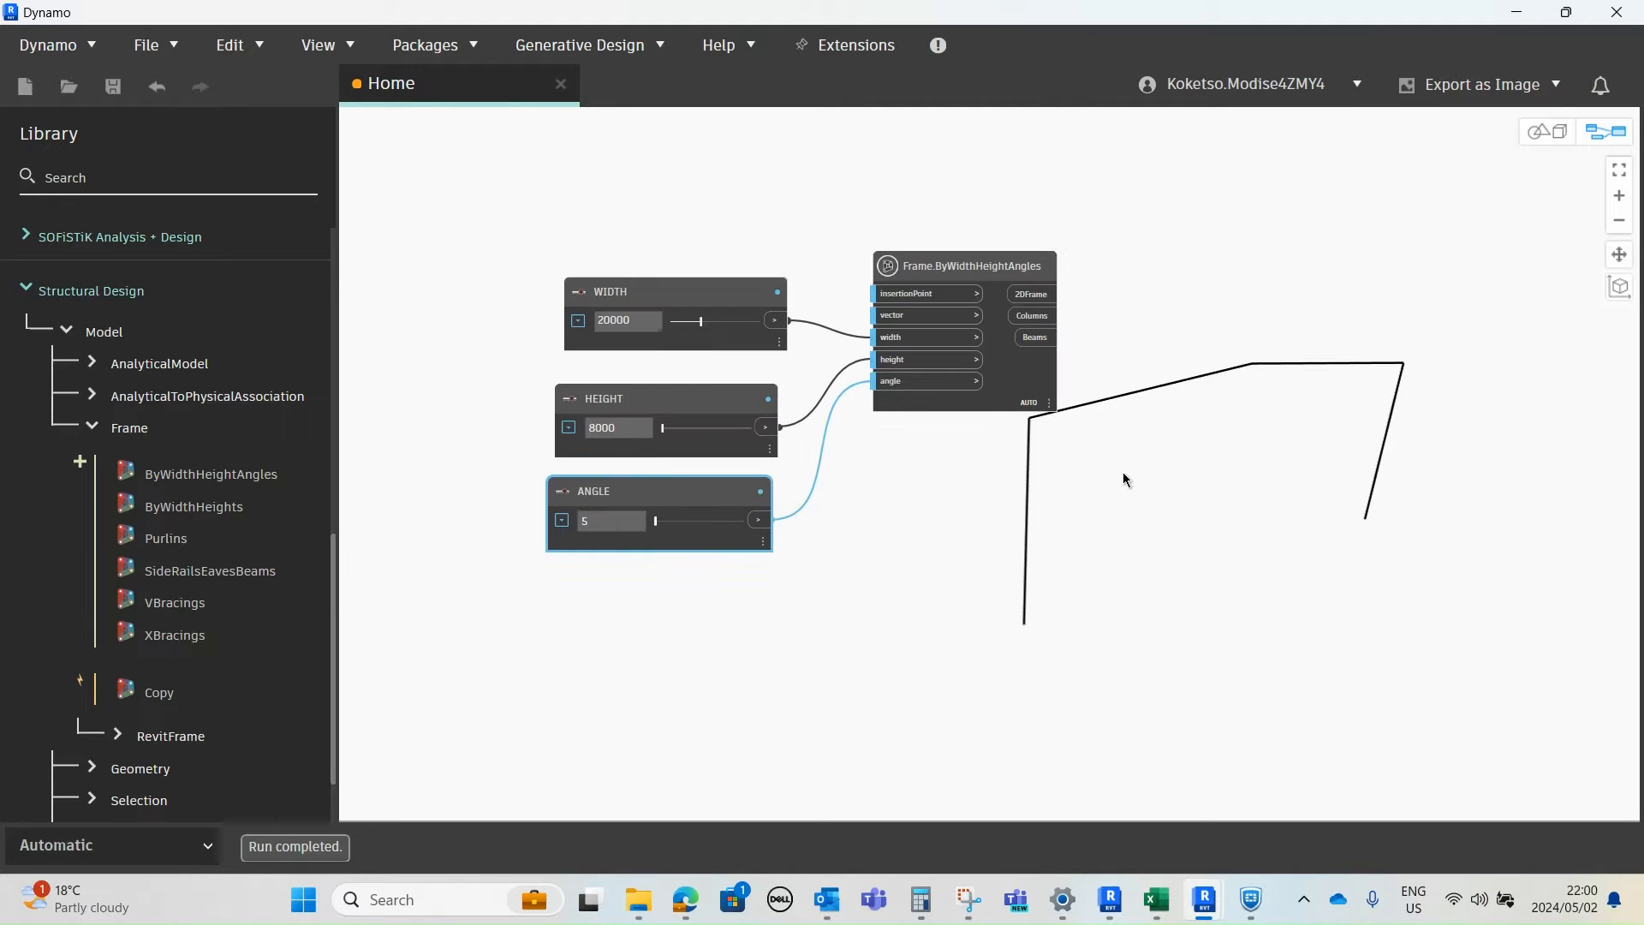
scroll(987, 437, up, 3)
scroll(892, 463, down, 2)
scroll(895, 469, up, 1)
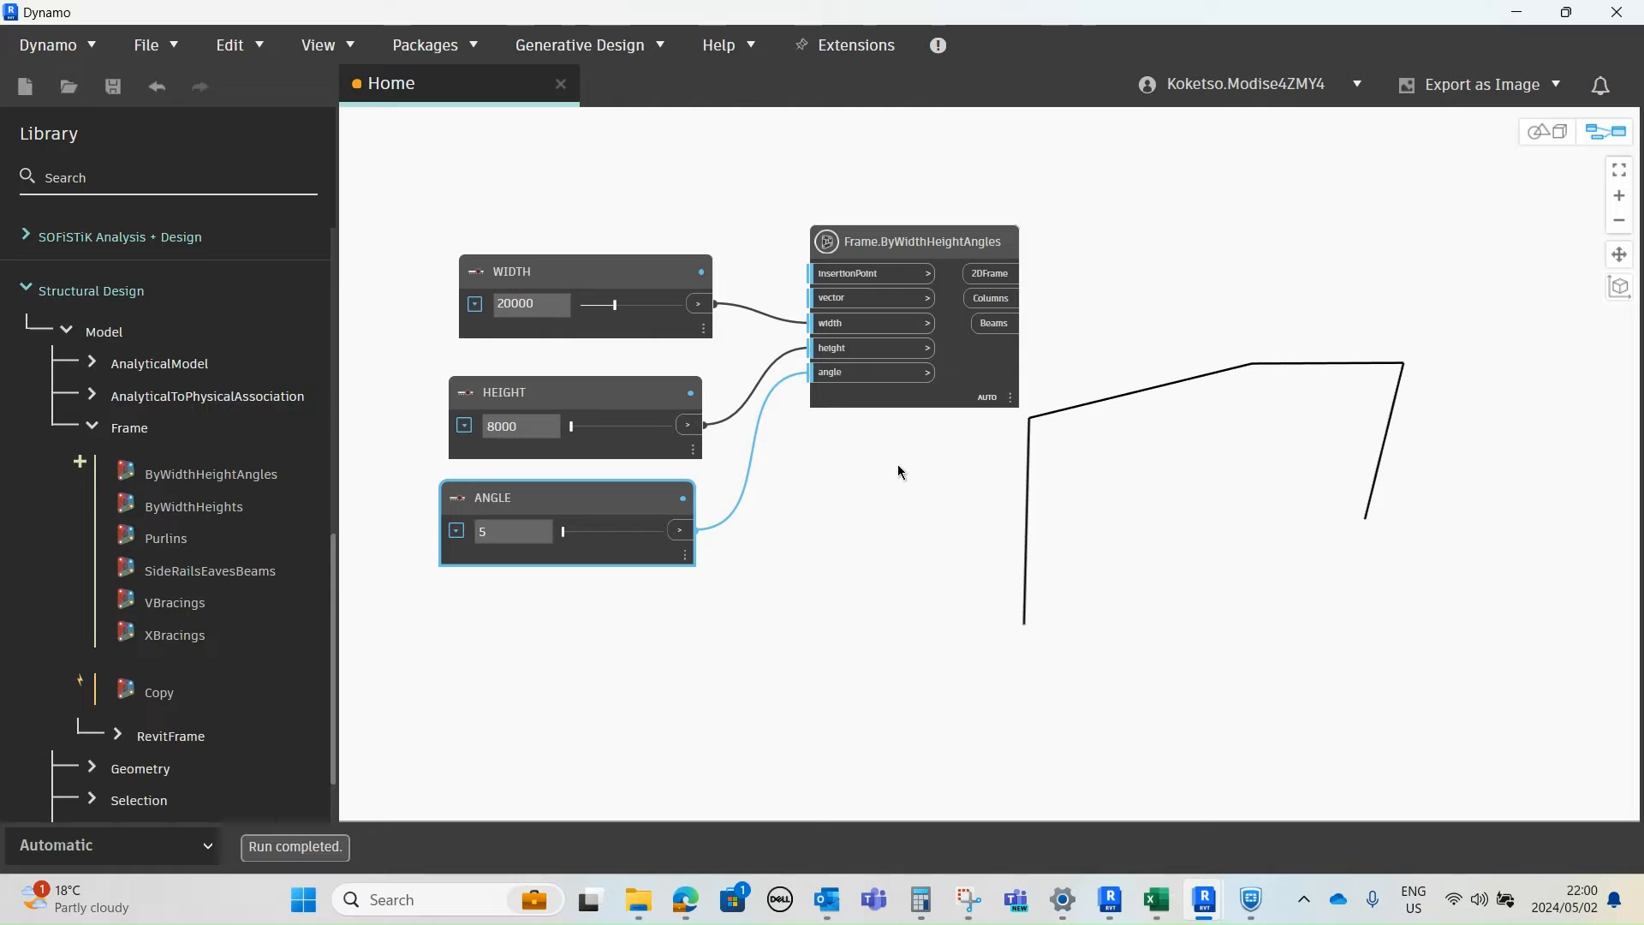
middle_drag(939, 404, 933, 420)
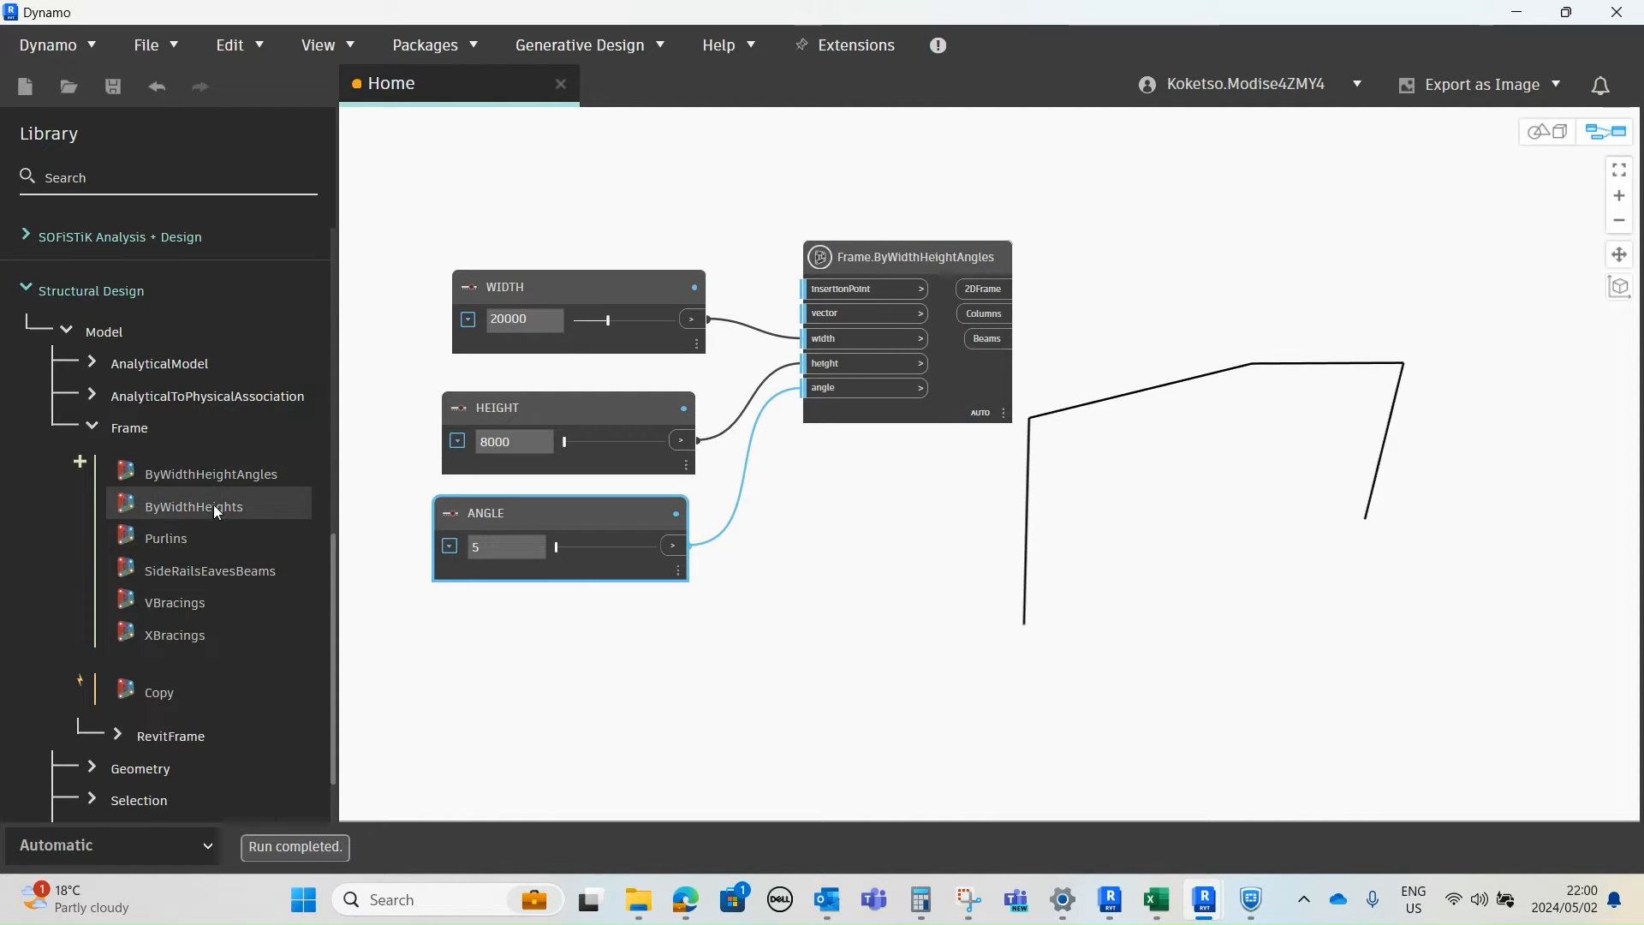
mouse_move(181, 510)
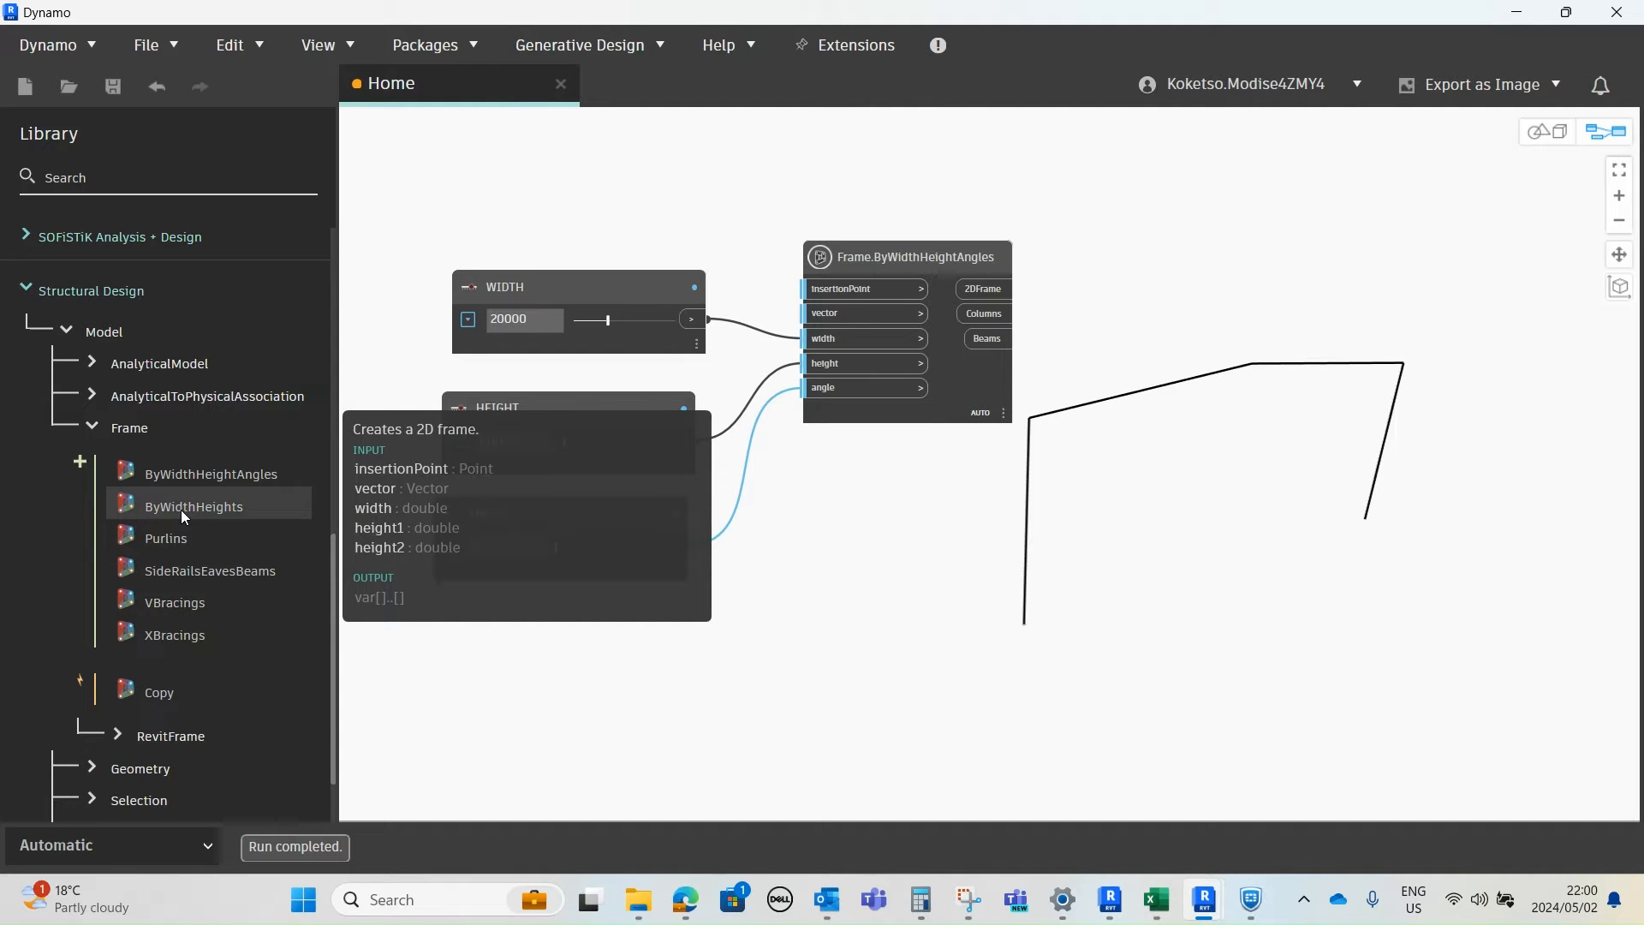
click(173, 501)
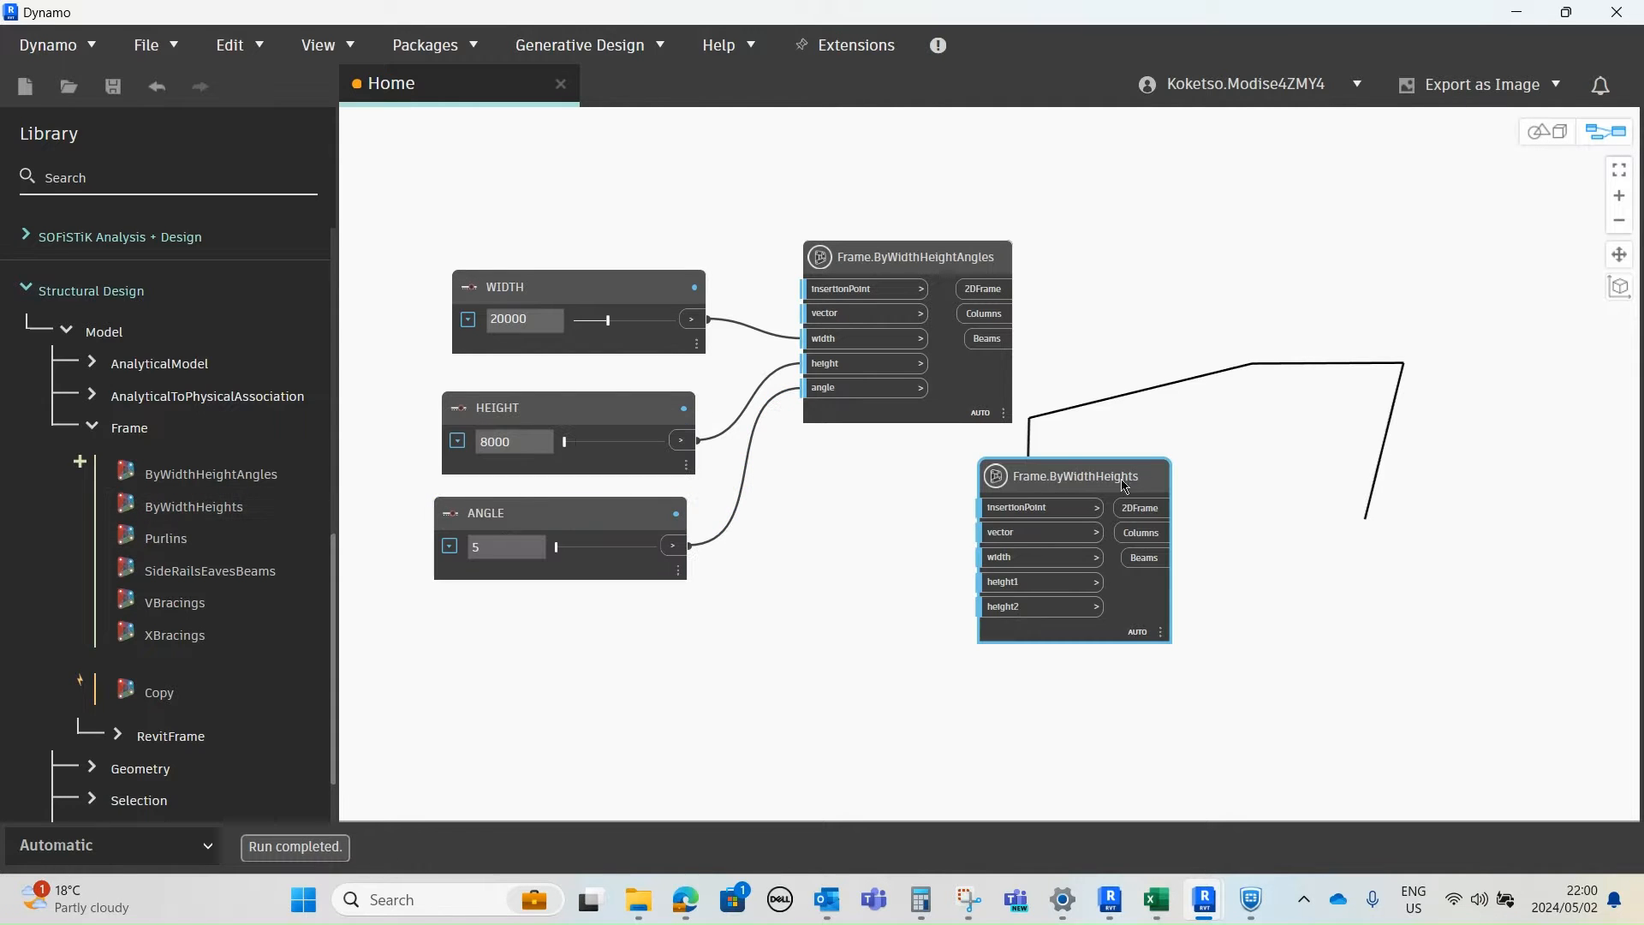
scroll(1083, 527, up, 2)
scroll(1062, 505, down, 2)
scroll(1062, 505, up, 2)
right_click(1039, 473)
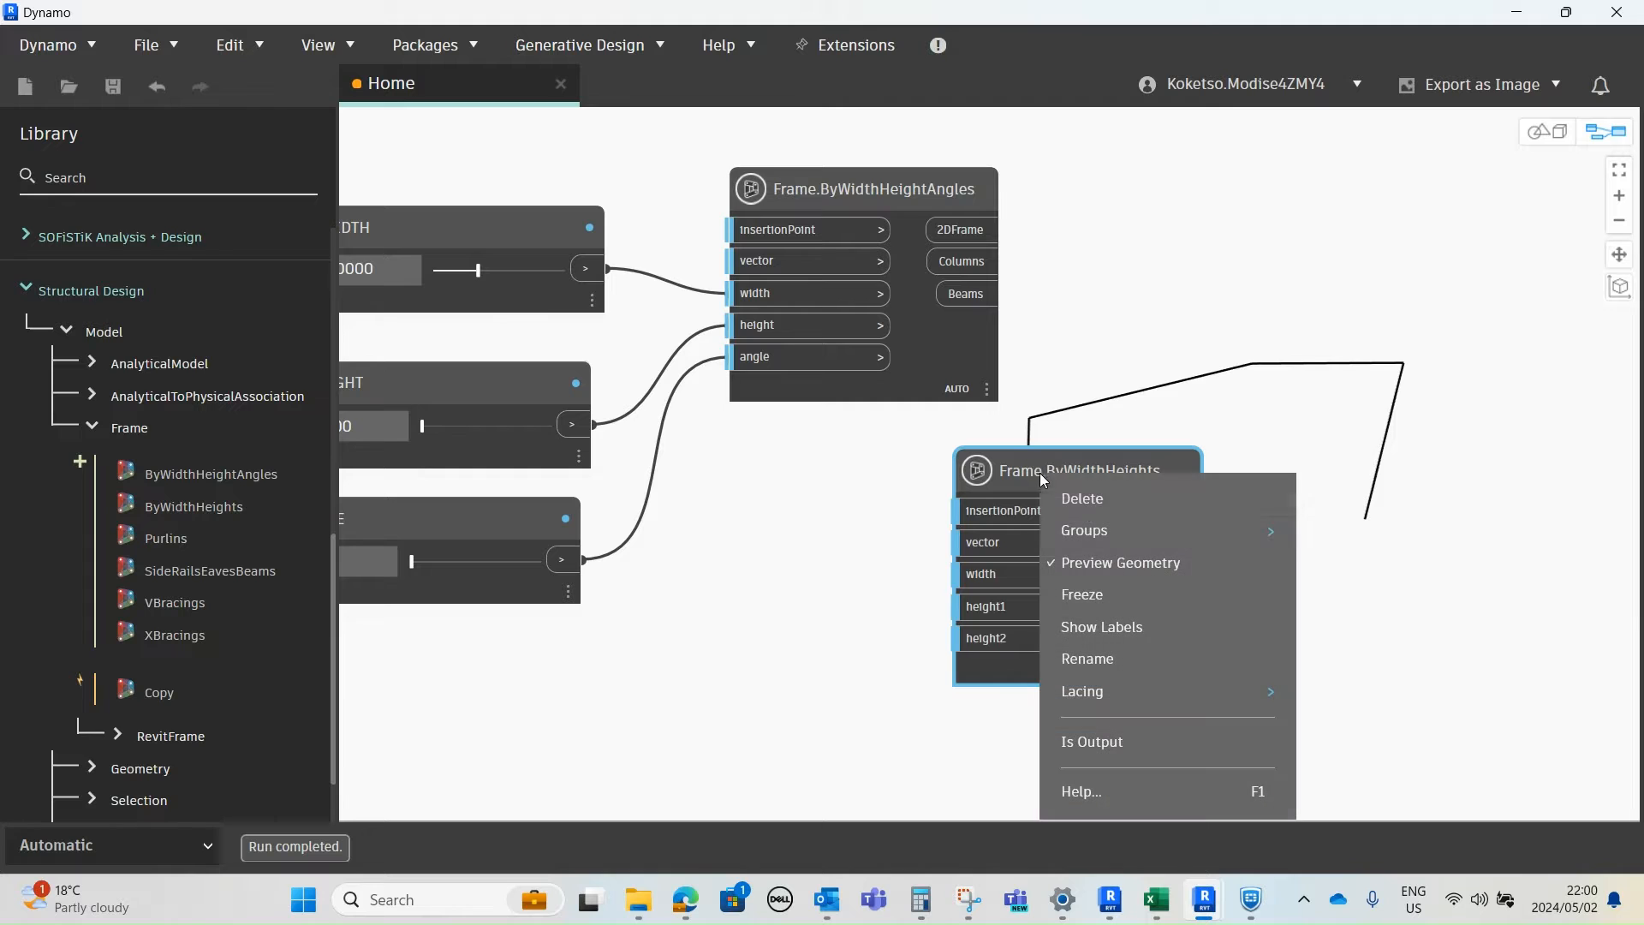
click(1084, 500)
scroll(749, 494, down, 1)
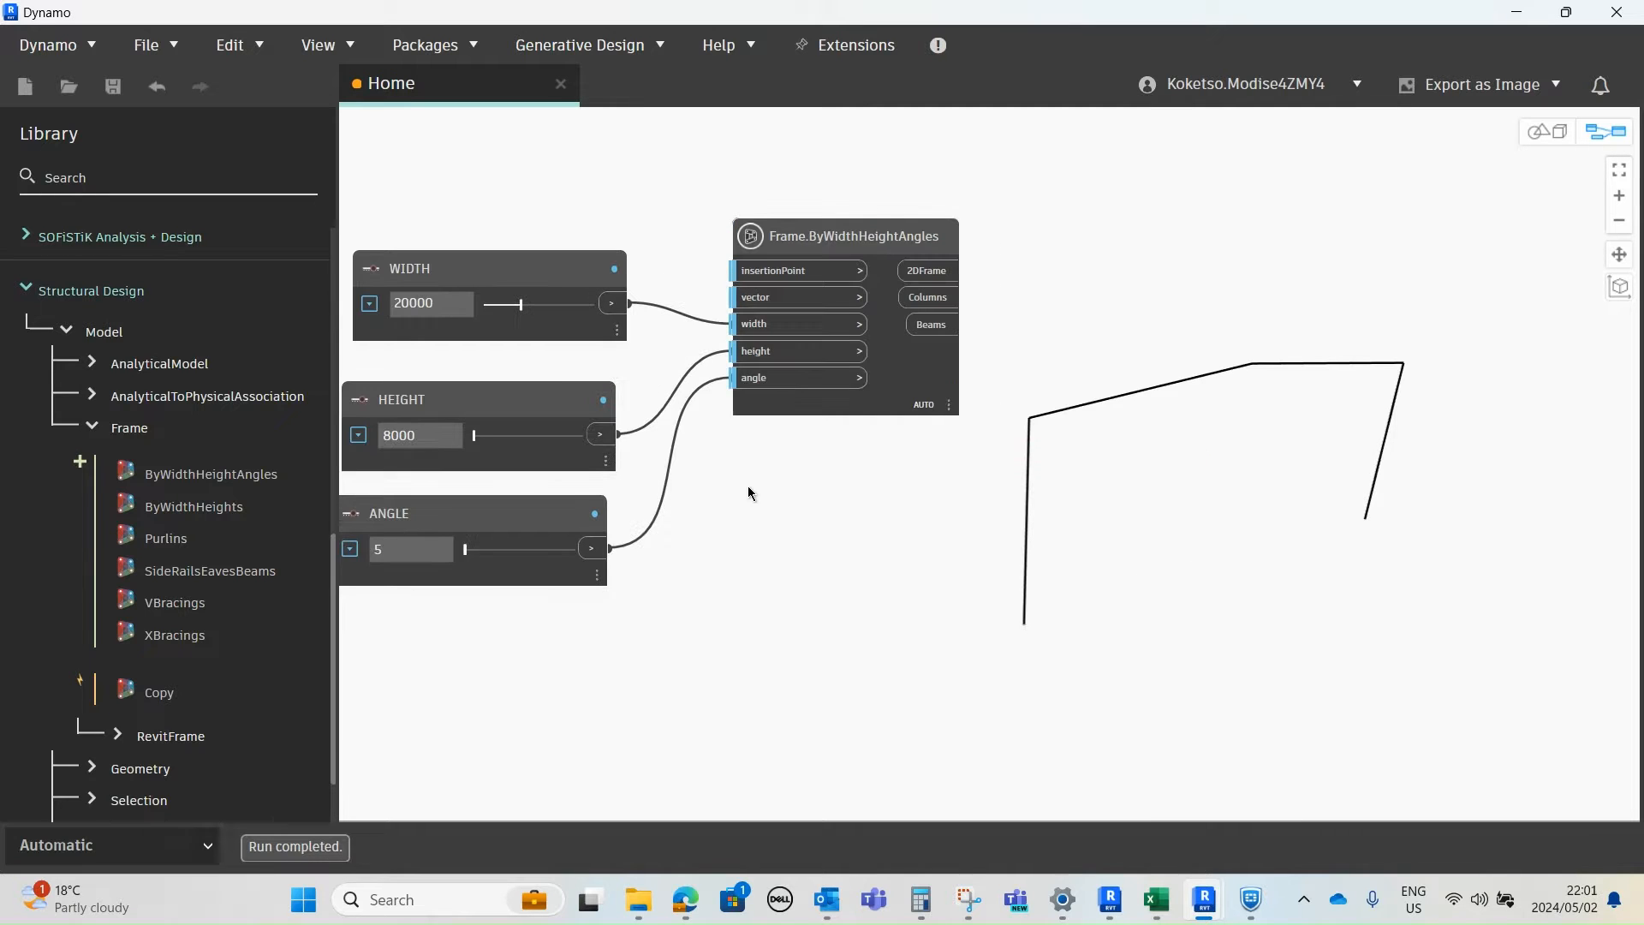
- Add a Frame.Copy node from the Structural Design package and place it below the Frame.ByWidthHeightAngles node
mouse_move(158, 695)
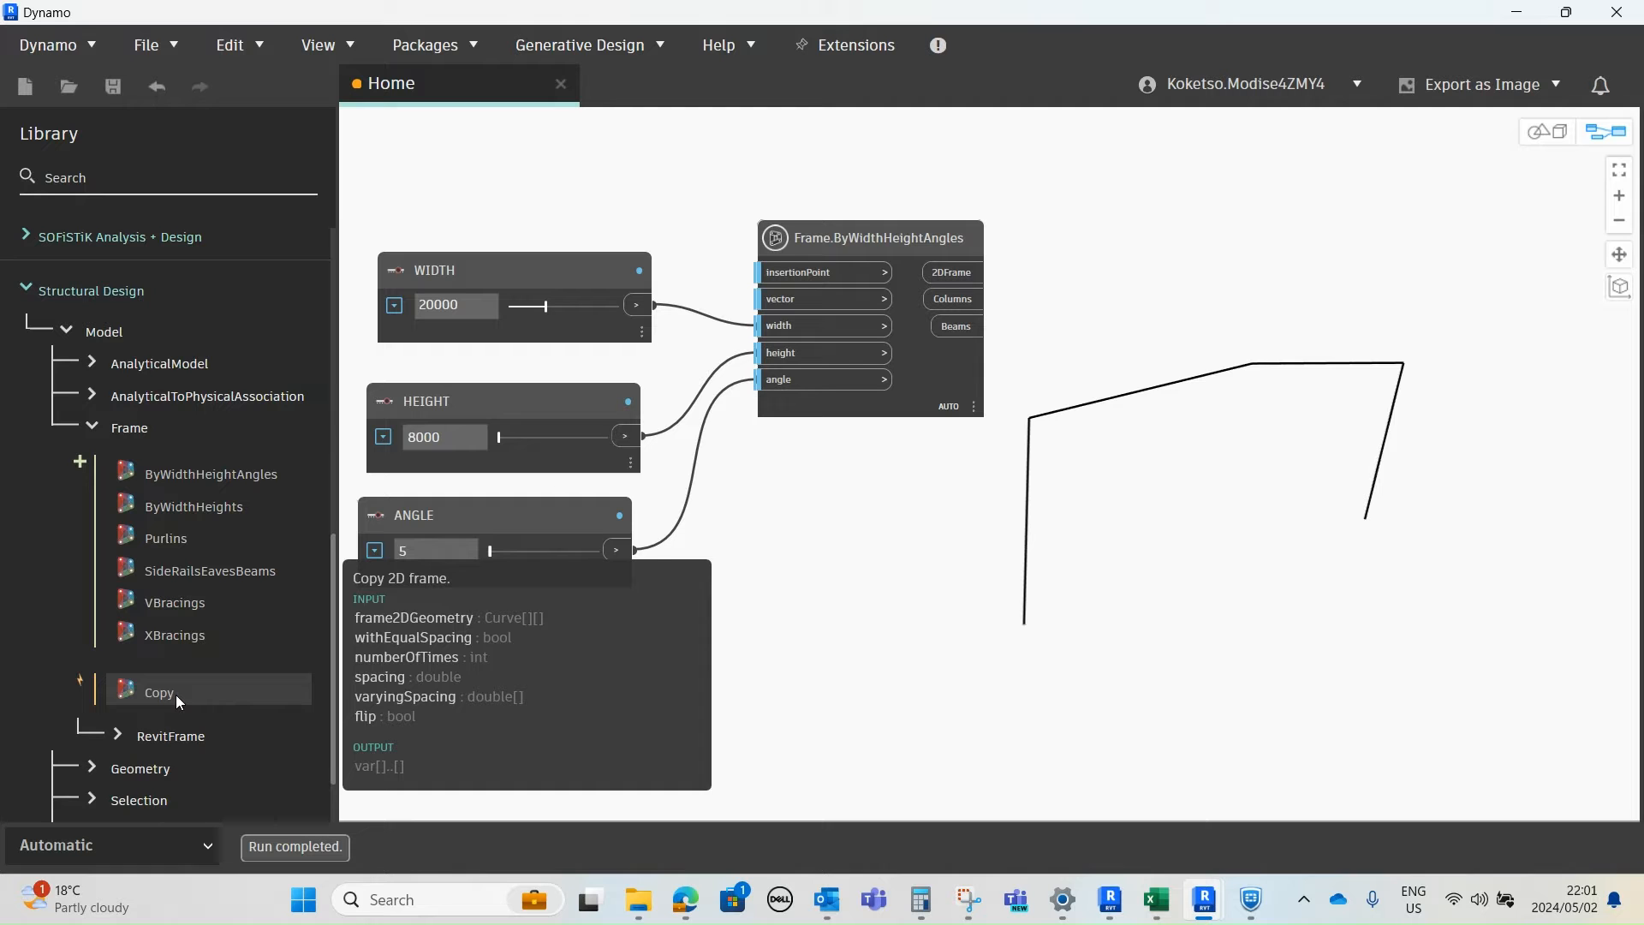
click(176, 695)
drag(1110, 489, 880, 480)
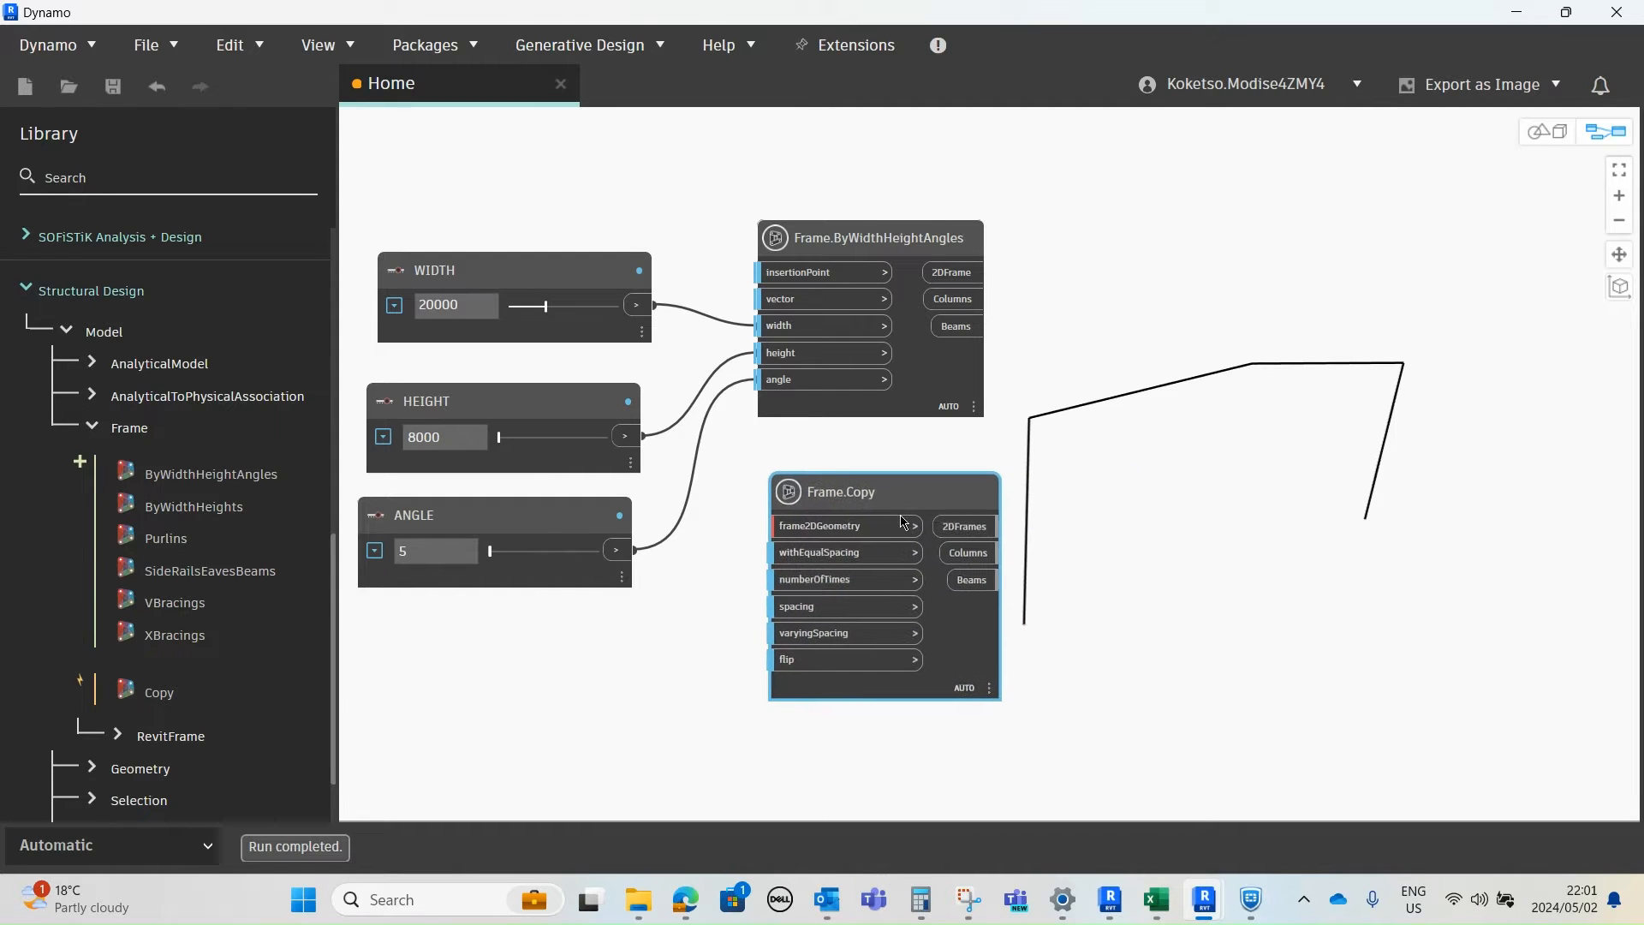
- Examine the Frame.Copy node's input ports, such as withEqualSpacing, numberOfTimes and spacing
scroll(927, 553, up, 2)
scroll(926, 552, down, 3)
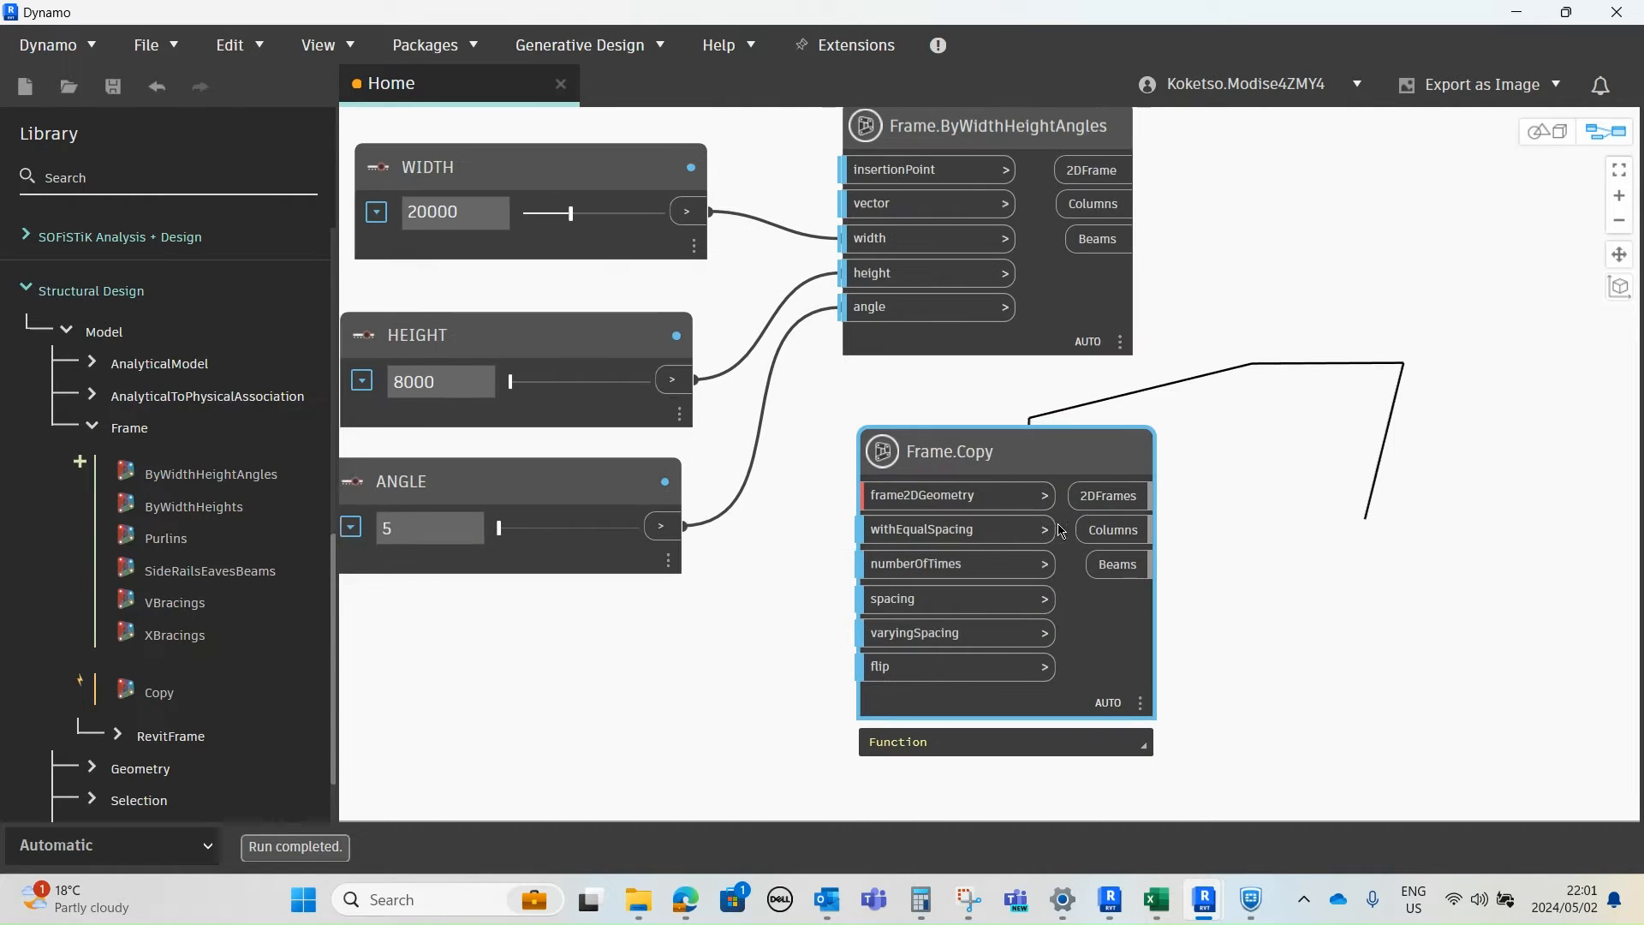
scroll(1029, 631, up, 3)
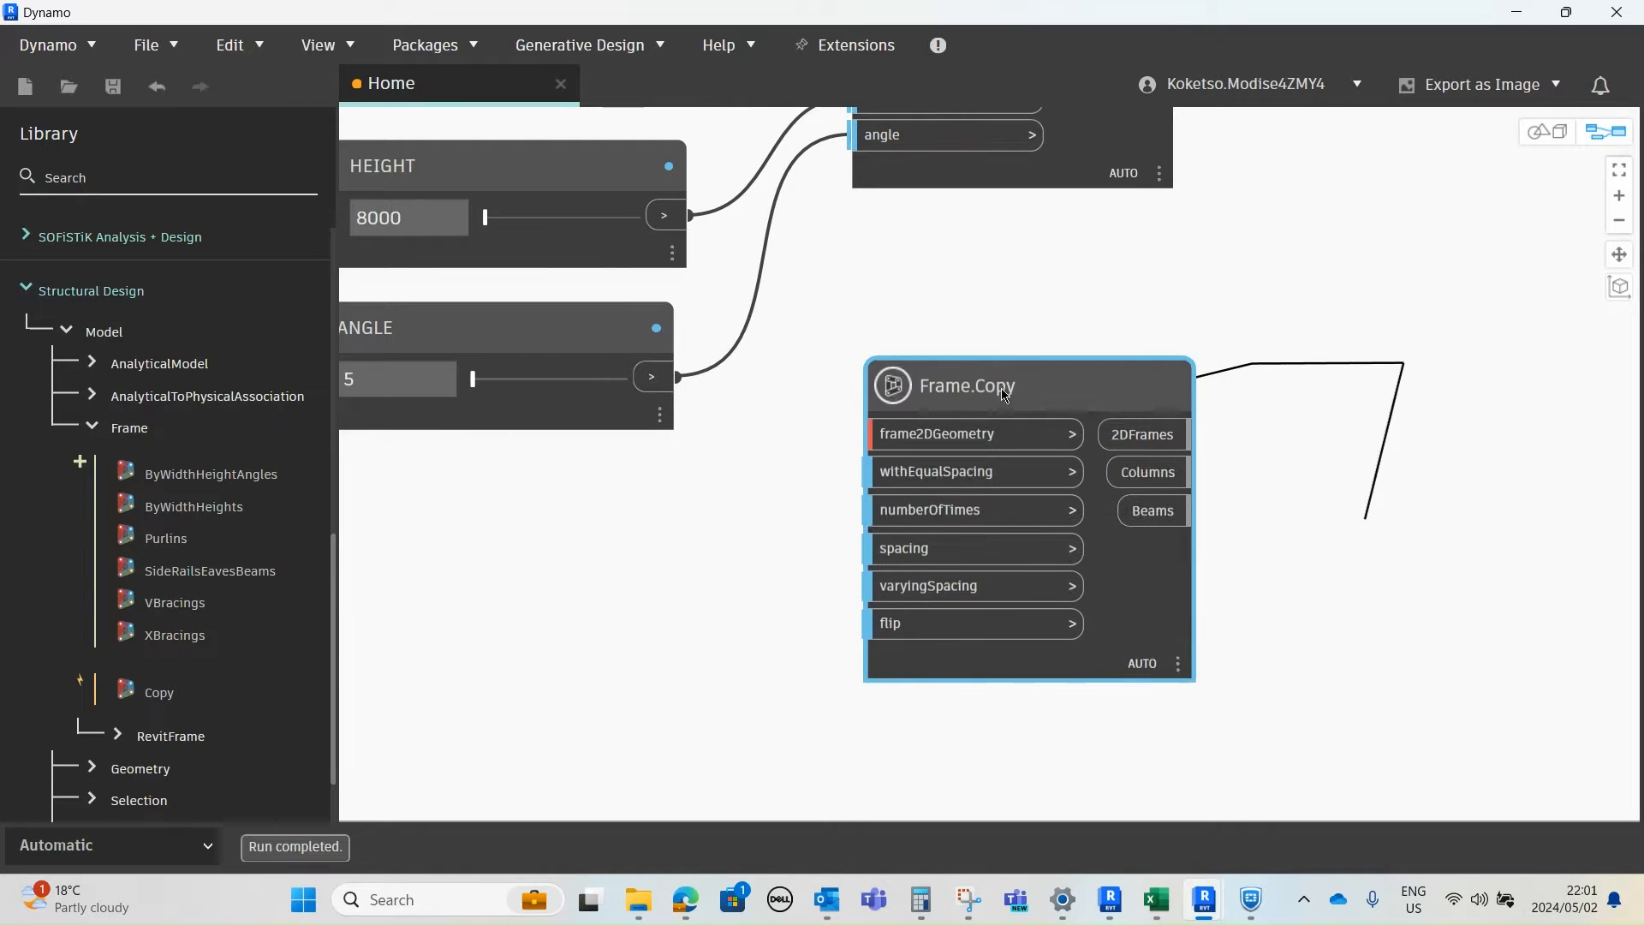
scroll(996, 567, up, 2)
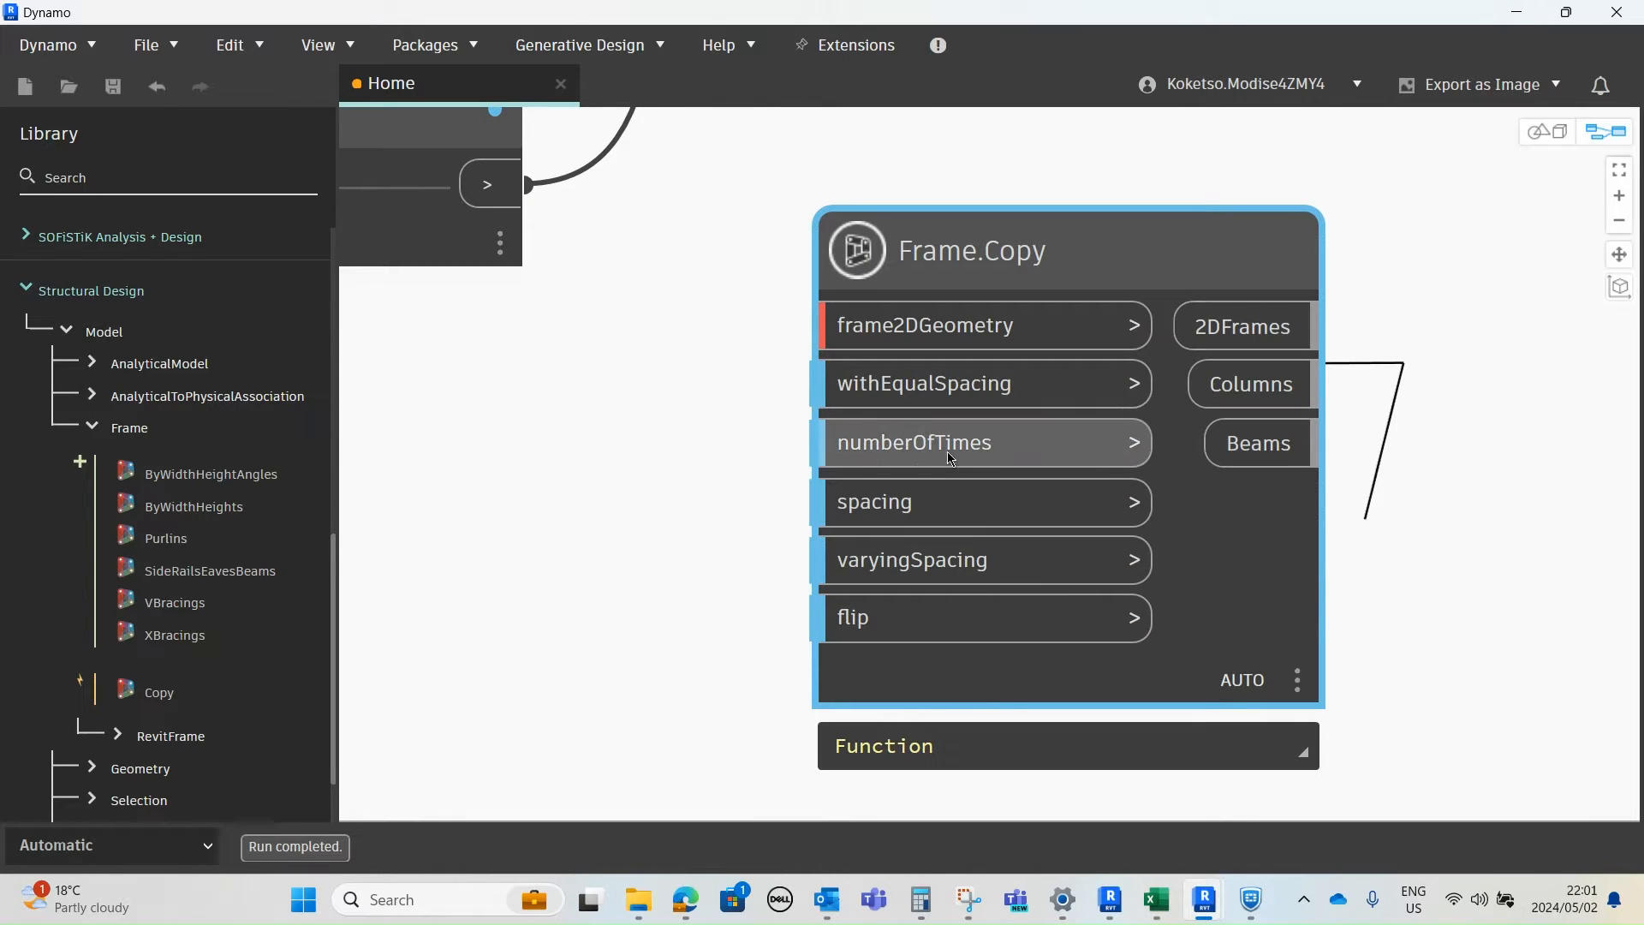
scroll(912, 514, down, 3)
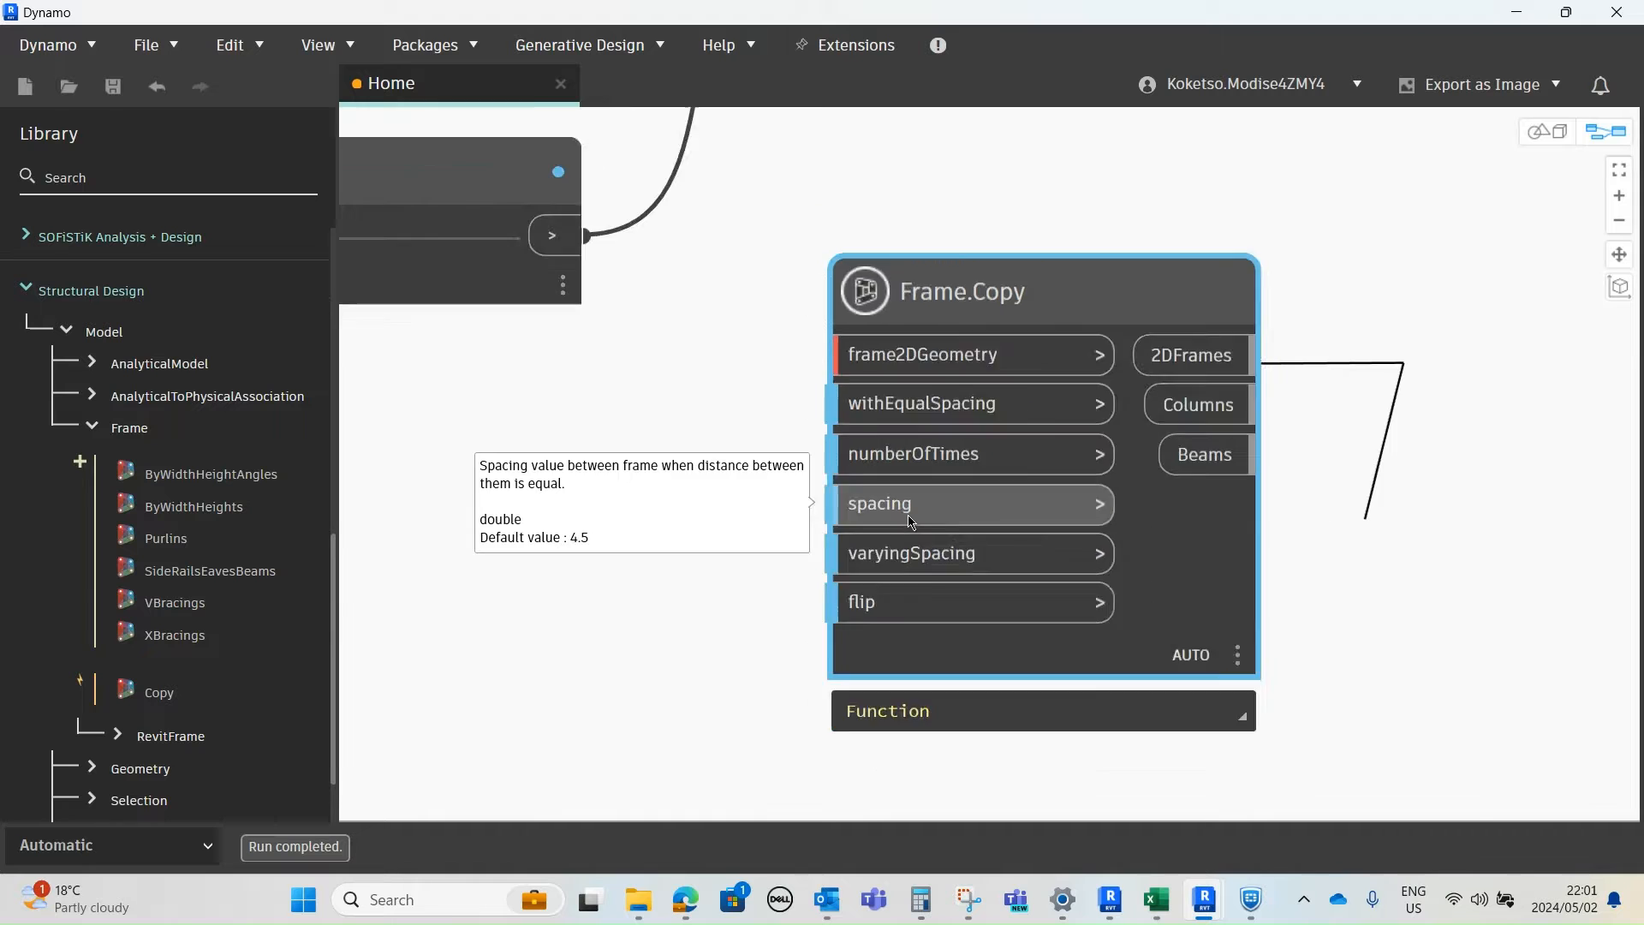
drag(969, 392, 676, 452)
scroll(686, 592, up, 2)
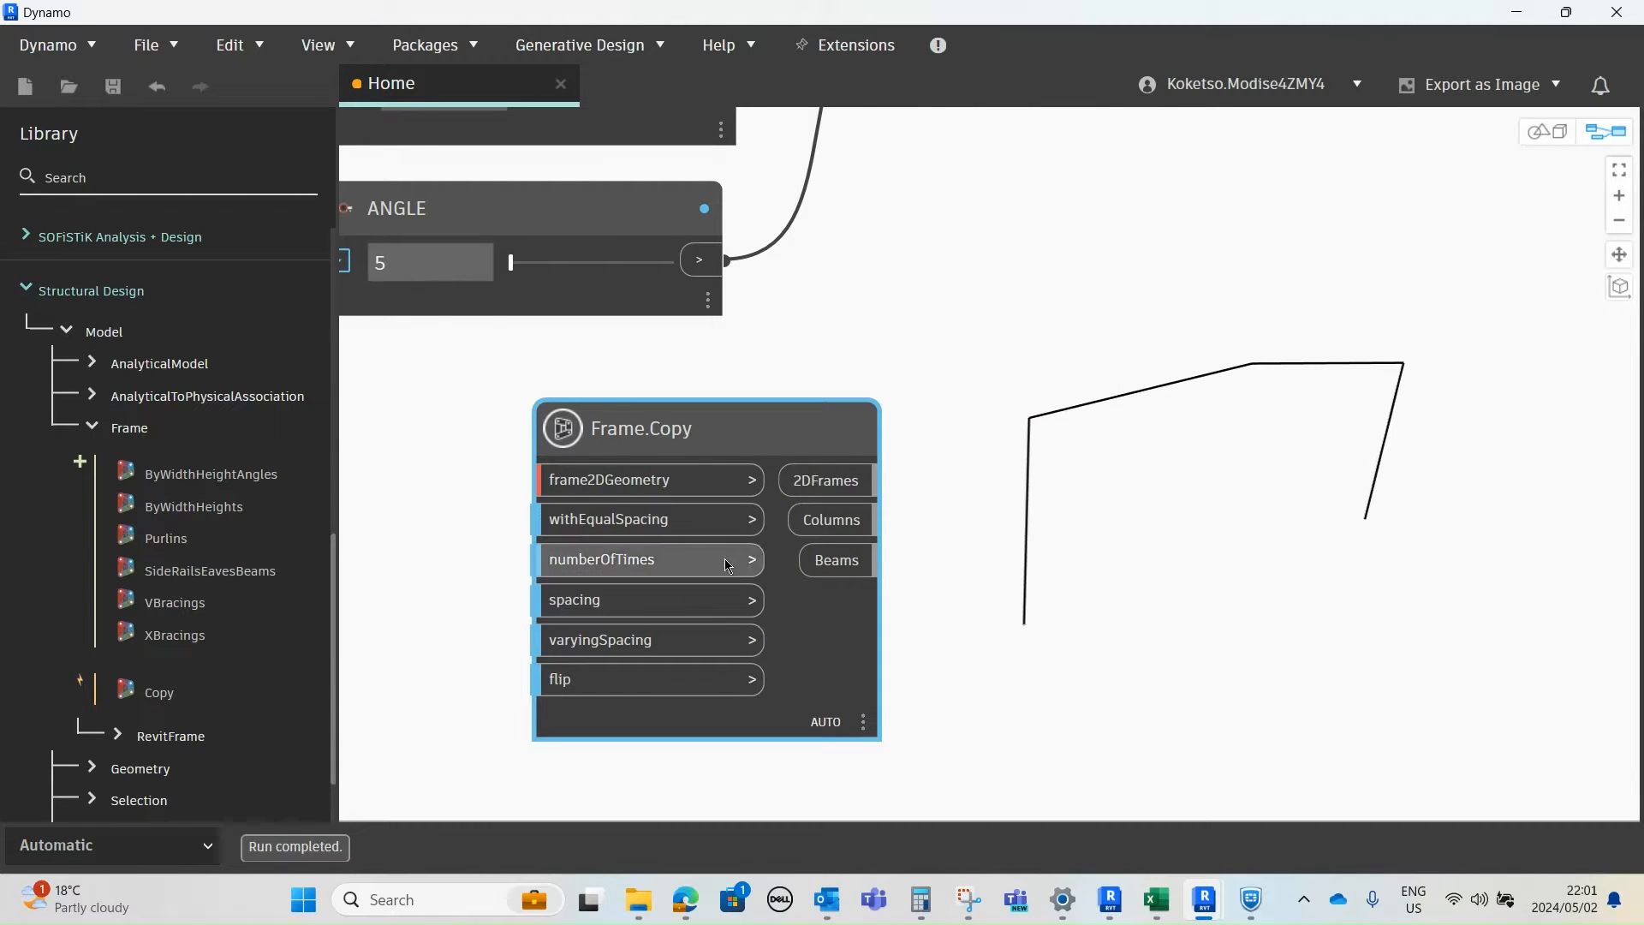
scroll(852, 578, down, 2)
scroll(1001, 515, down, 1)
scroll(973, 484, down, 2)
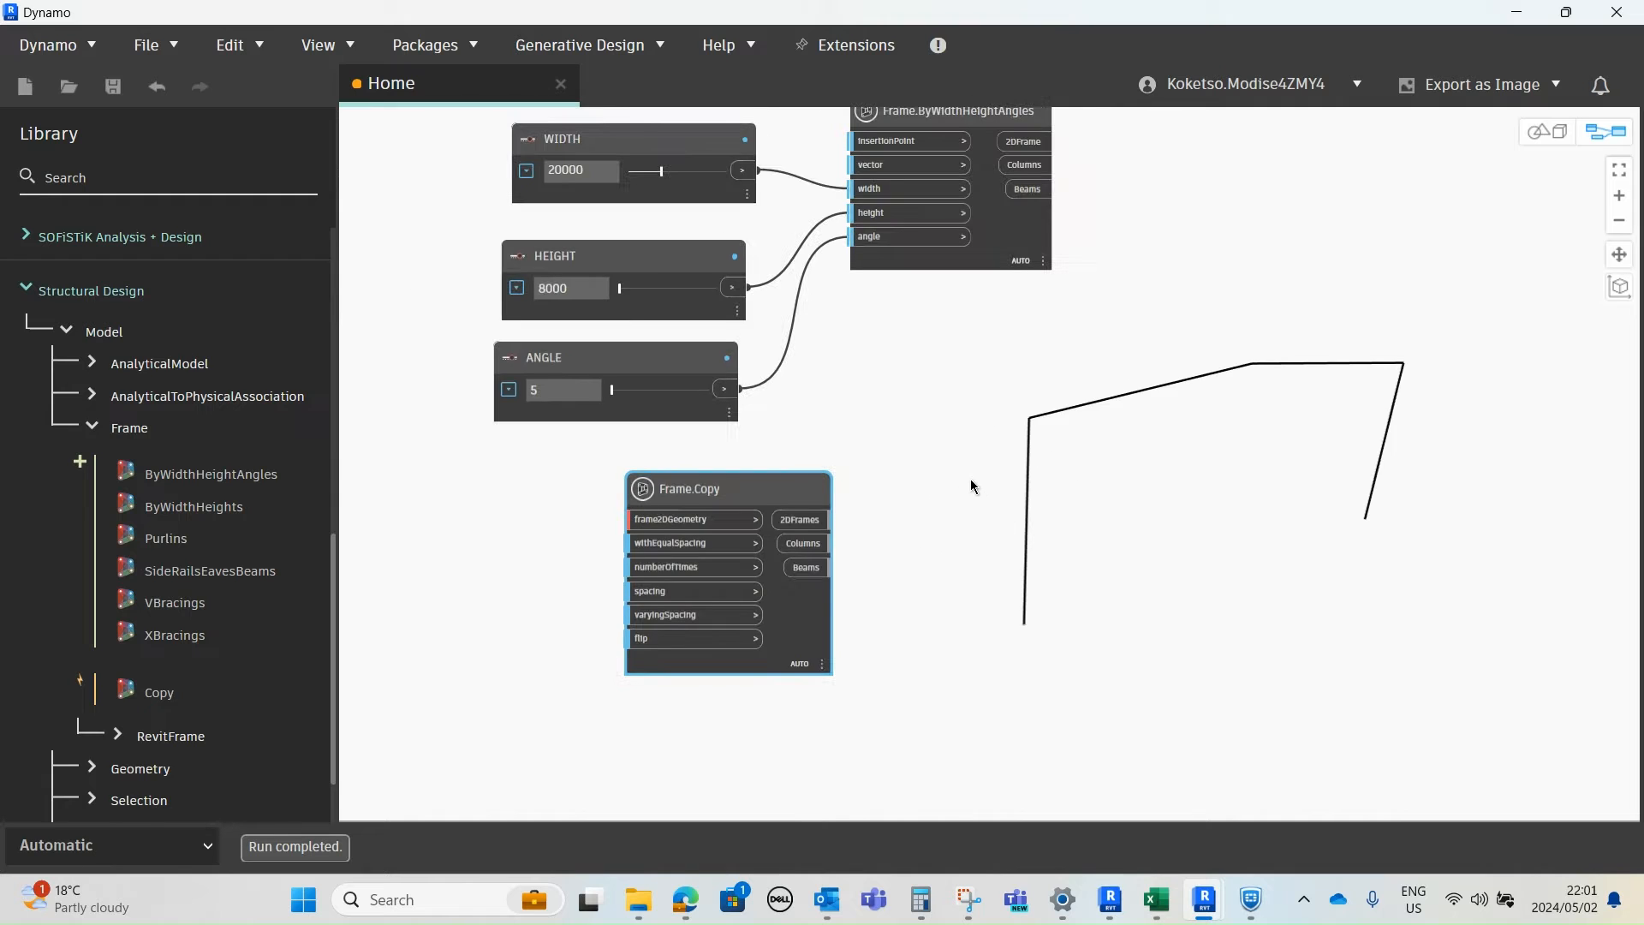
scroll(720, 548, up, 1)
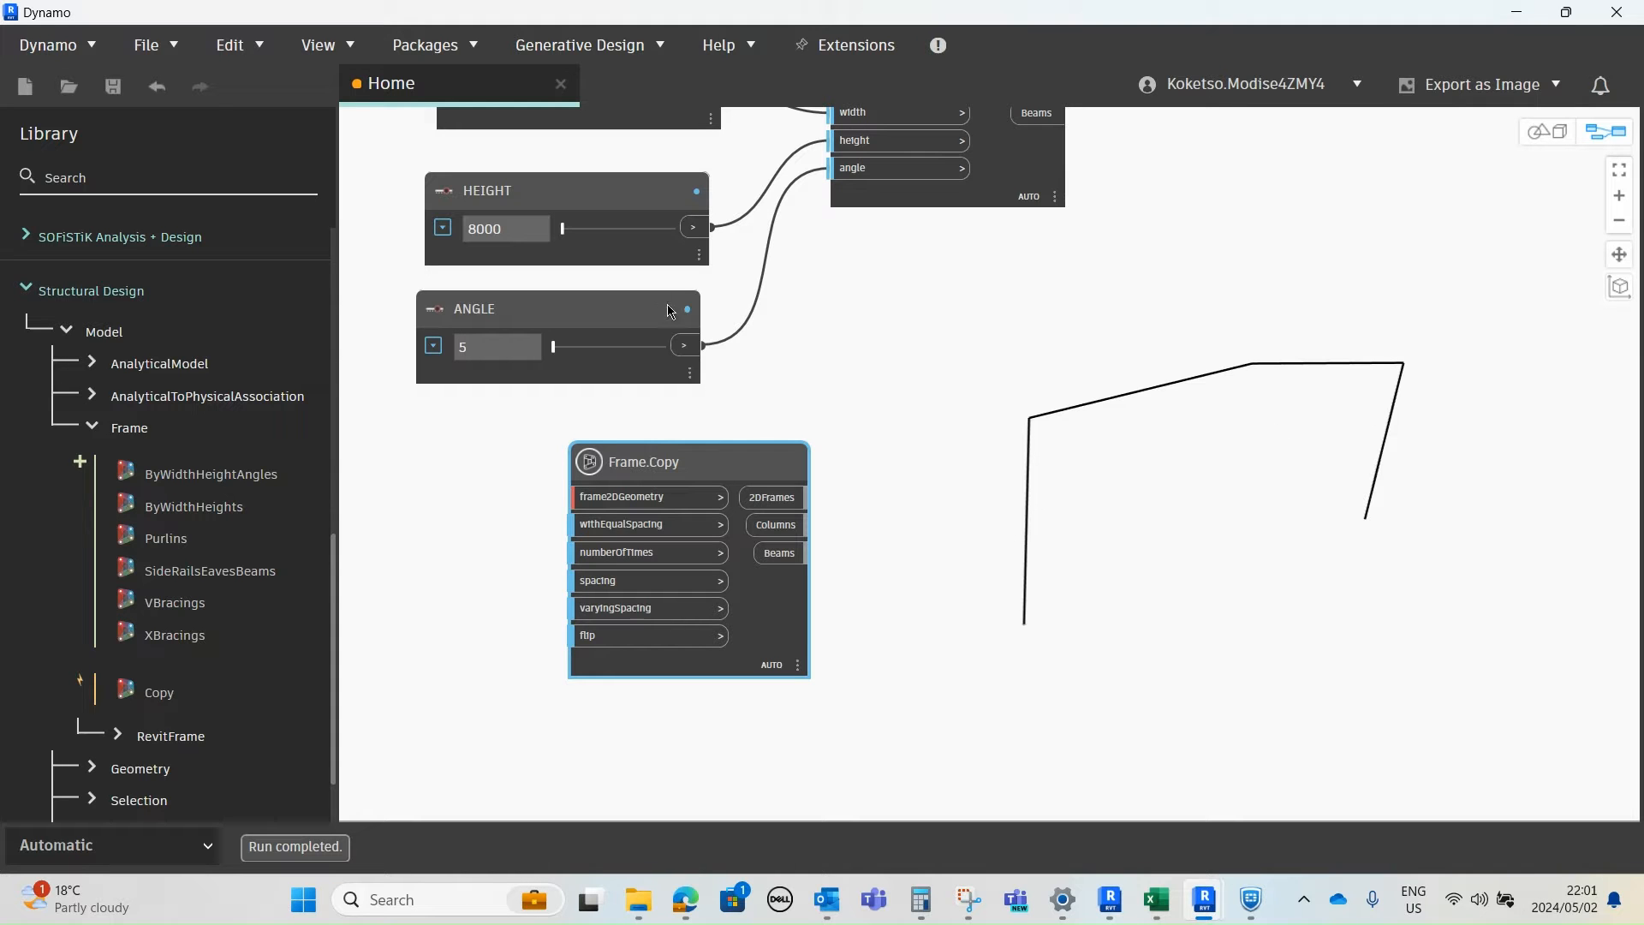
- Reposition the Frame.Copy node directly below the Frame.ByWidthHeightAngles node, leaving free space below the ANGLE slider
drag(738, 471, 958, 413)
scroll(985, 394, down, 3)
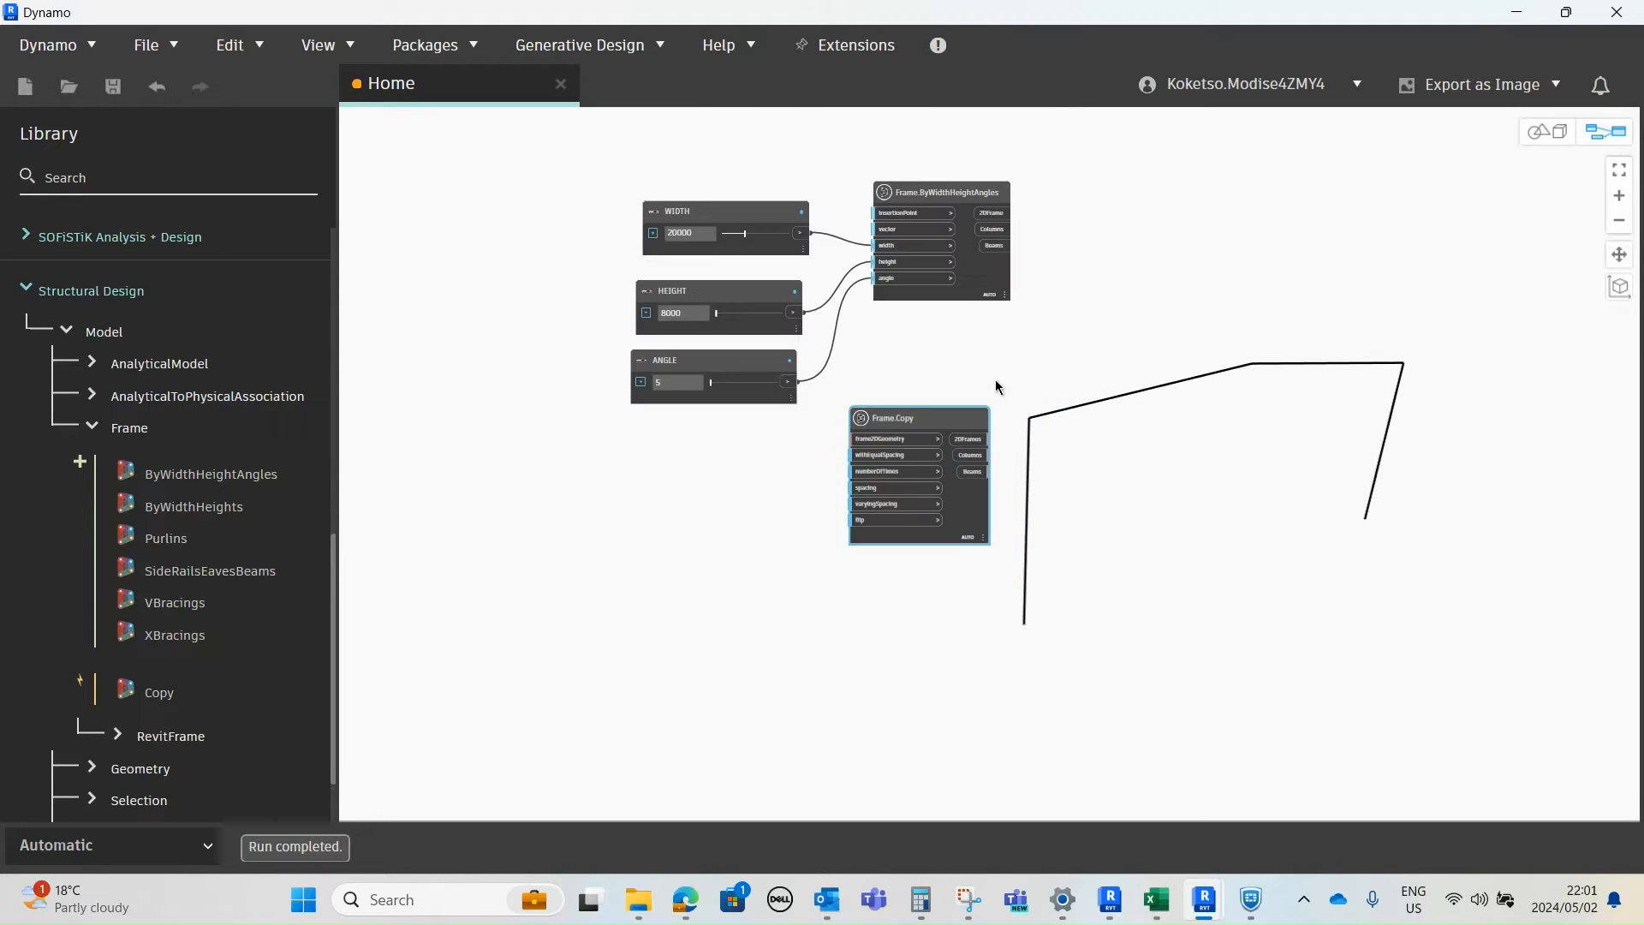
middle_drag(995, 378, 870, 386)
scroll(811, 431, up, 3)
drag(807, 433, 859, 443)
middle_drag(655, 620, 810, 588)
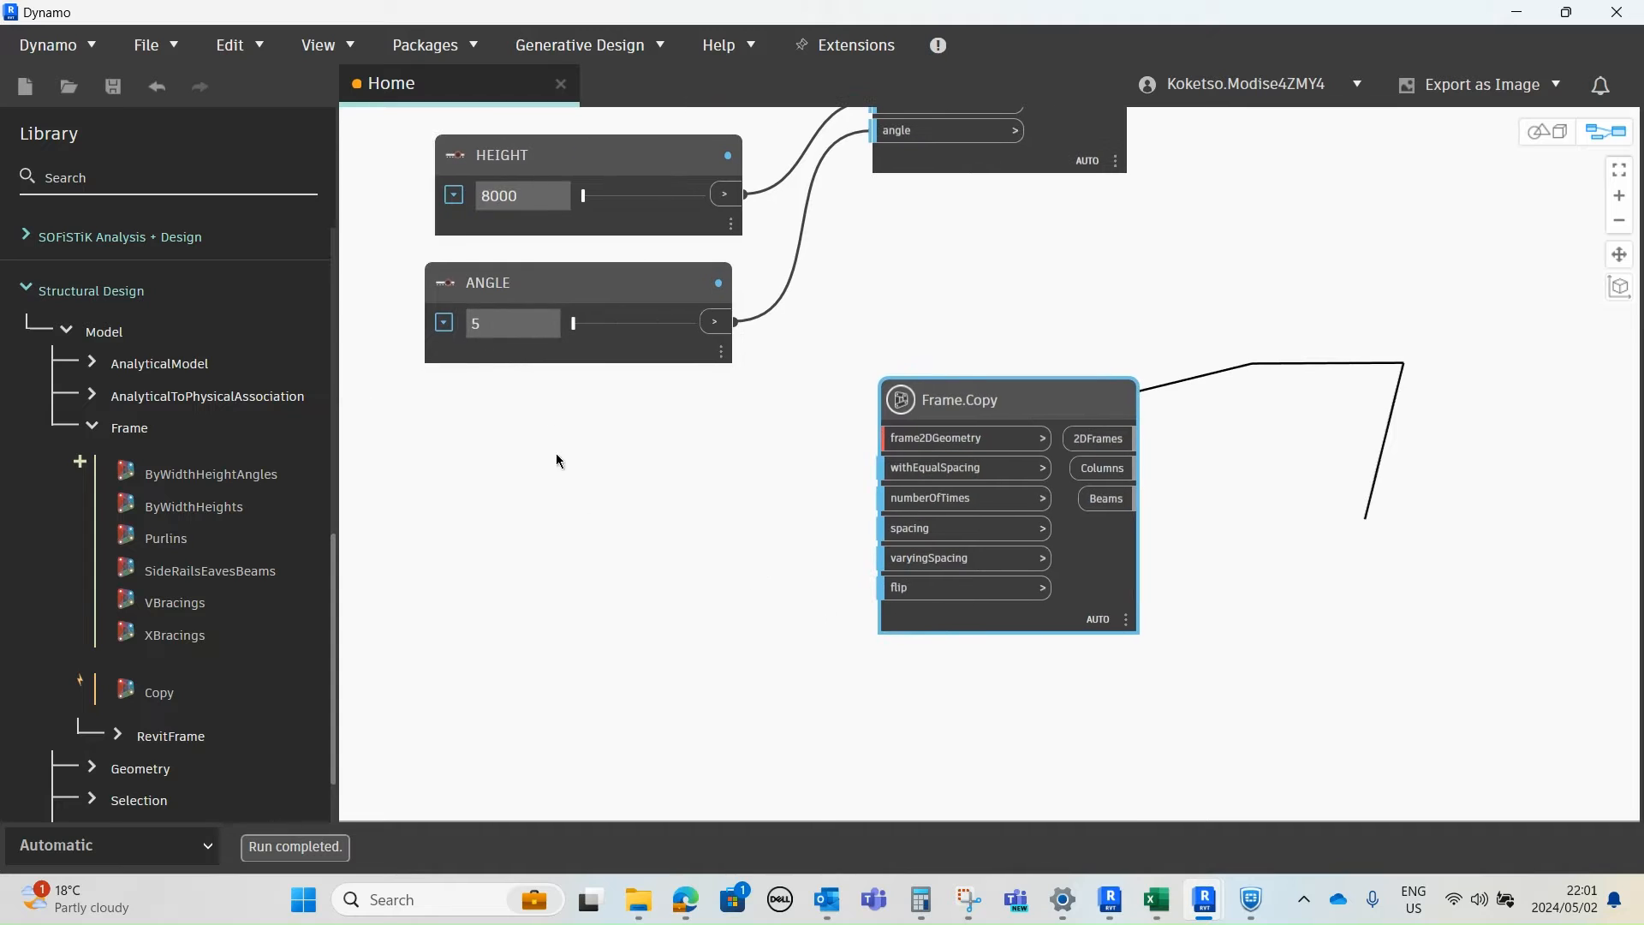
- Add a fourth Integer Slider node and place it below the ANGLE slider, beside the Frame.Copy node
right_click(485, 477)
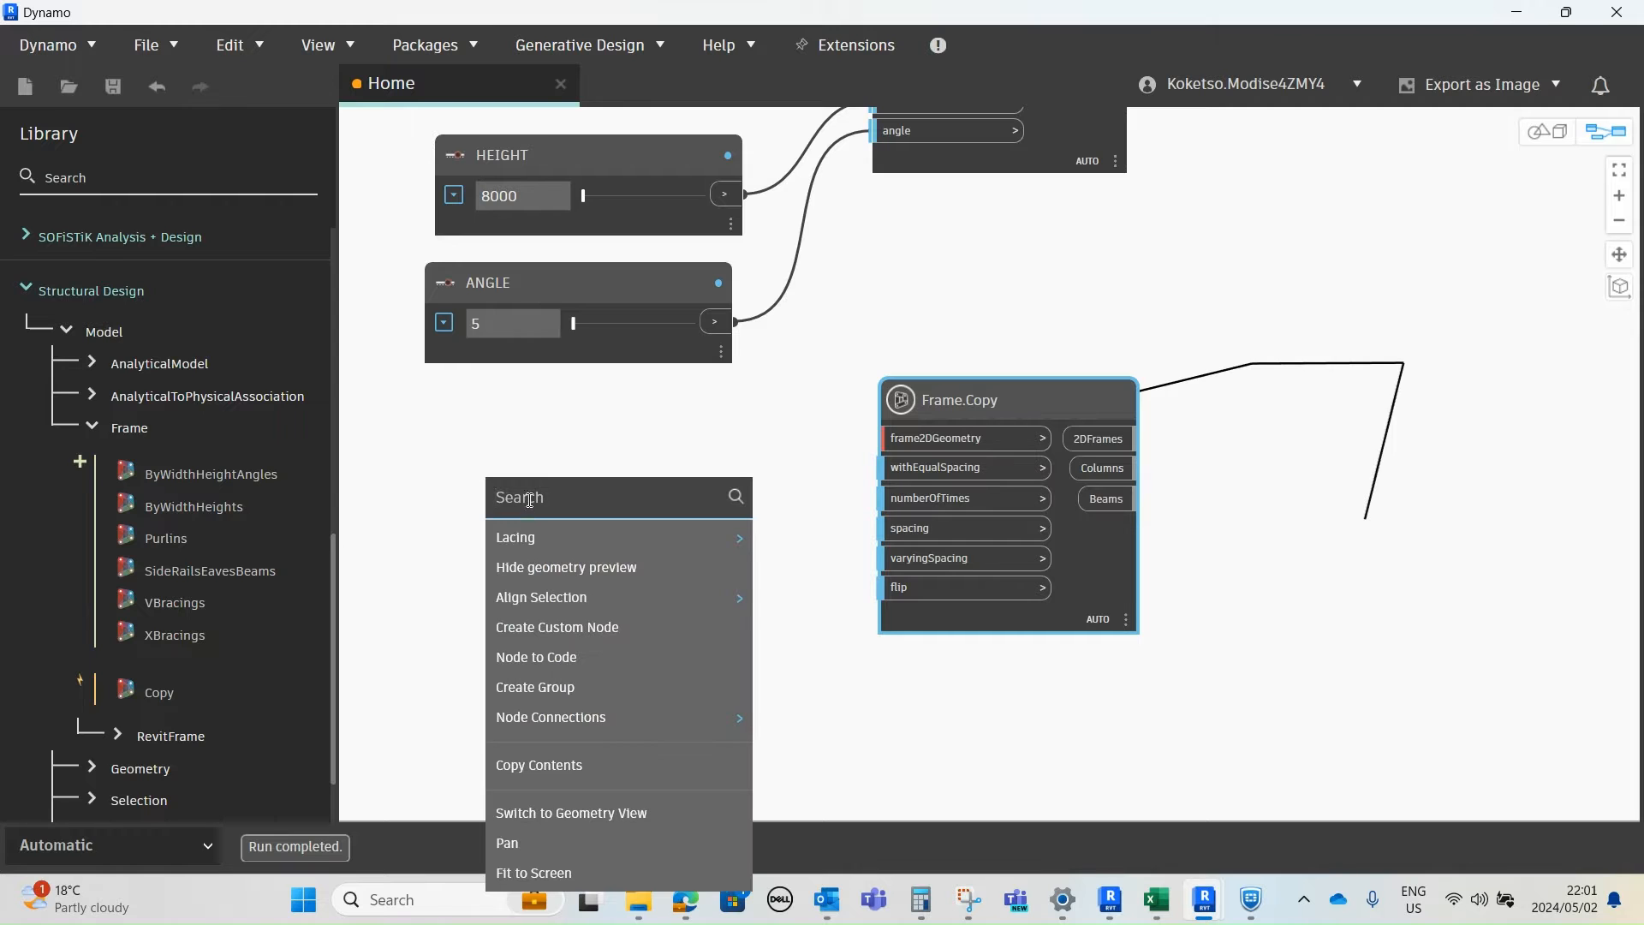
text(INTE)
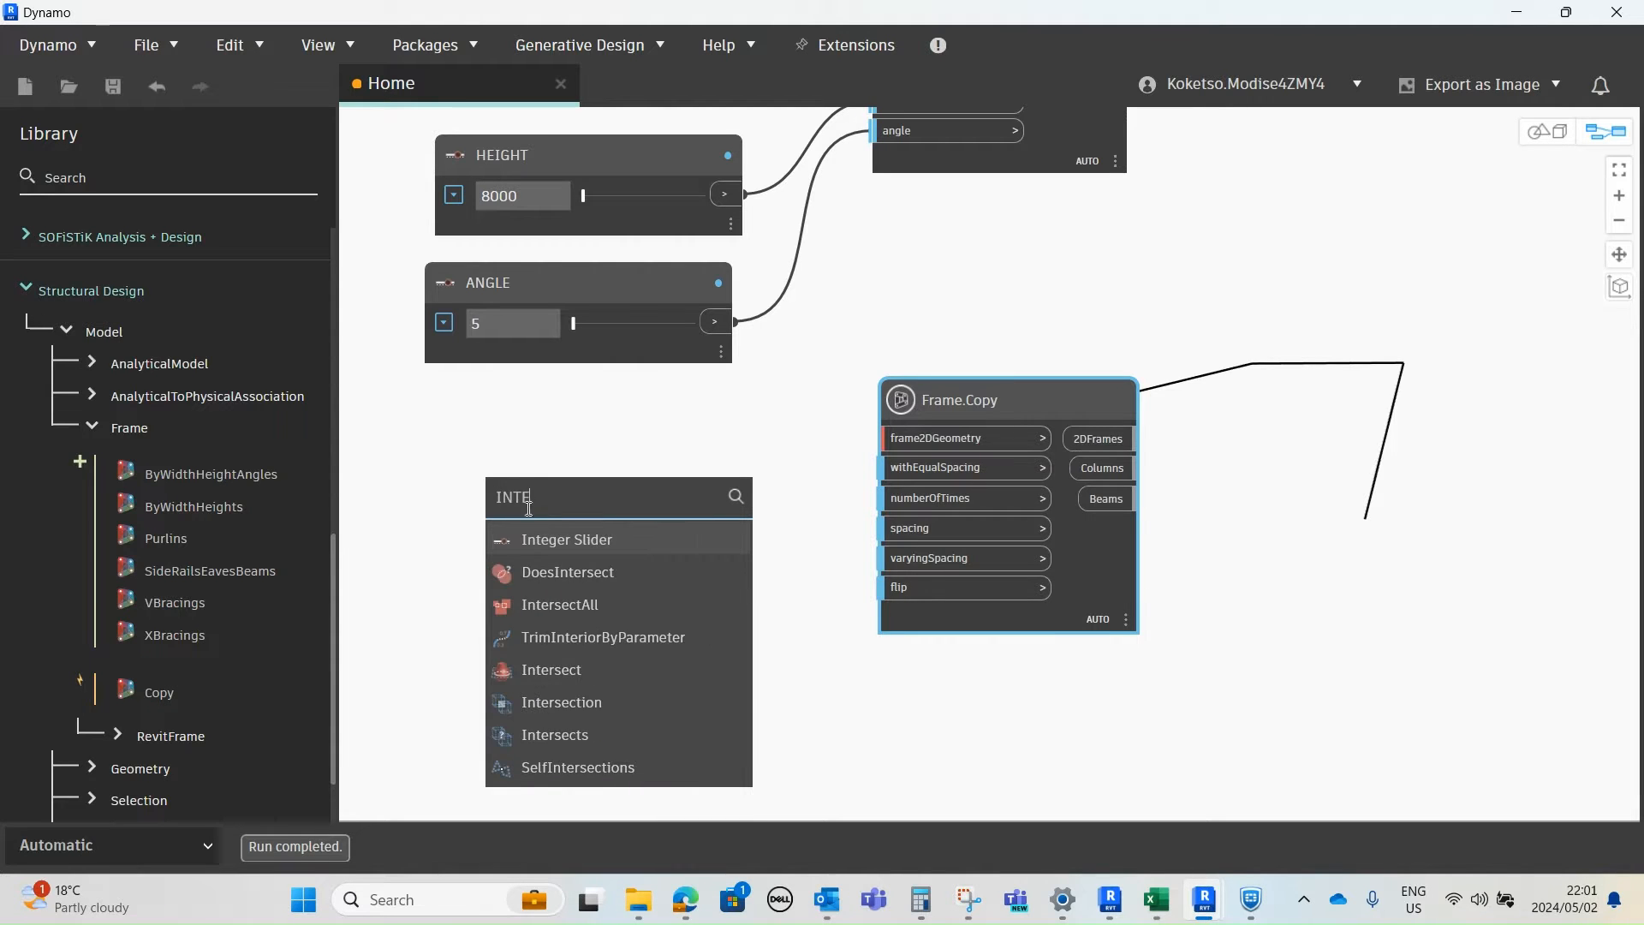
click(547, 543)
drag(655, 569, 564, 507)
- Rename the new Integer Slider node beside Frame.Copy to NUMBER OF BAYS
right_click(563, 507)
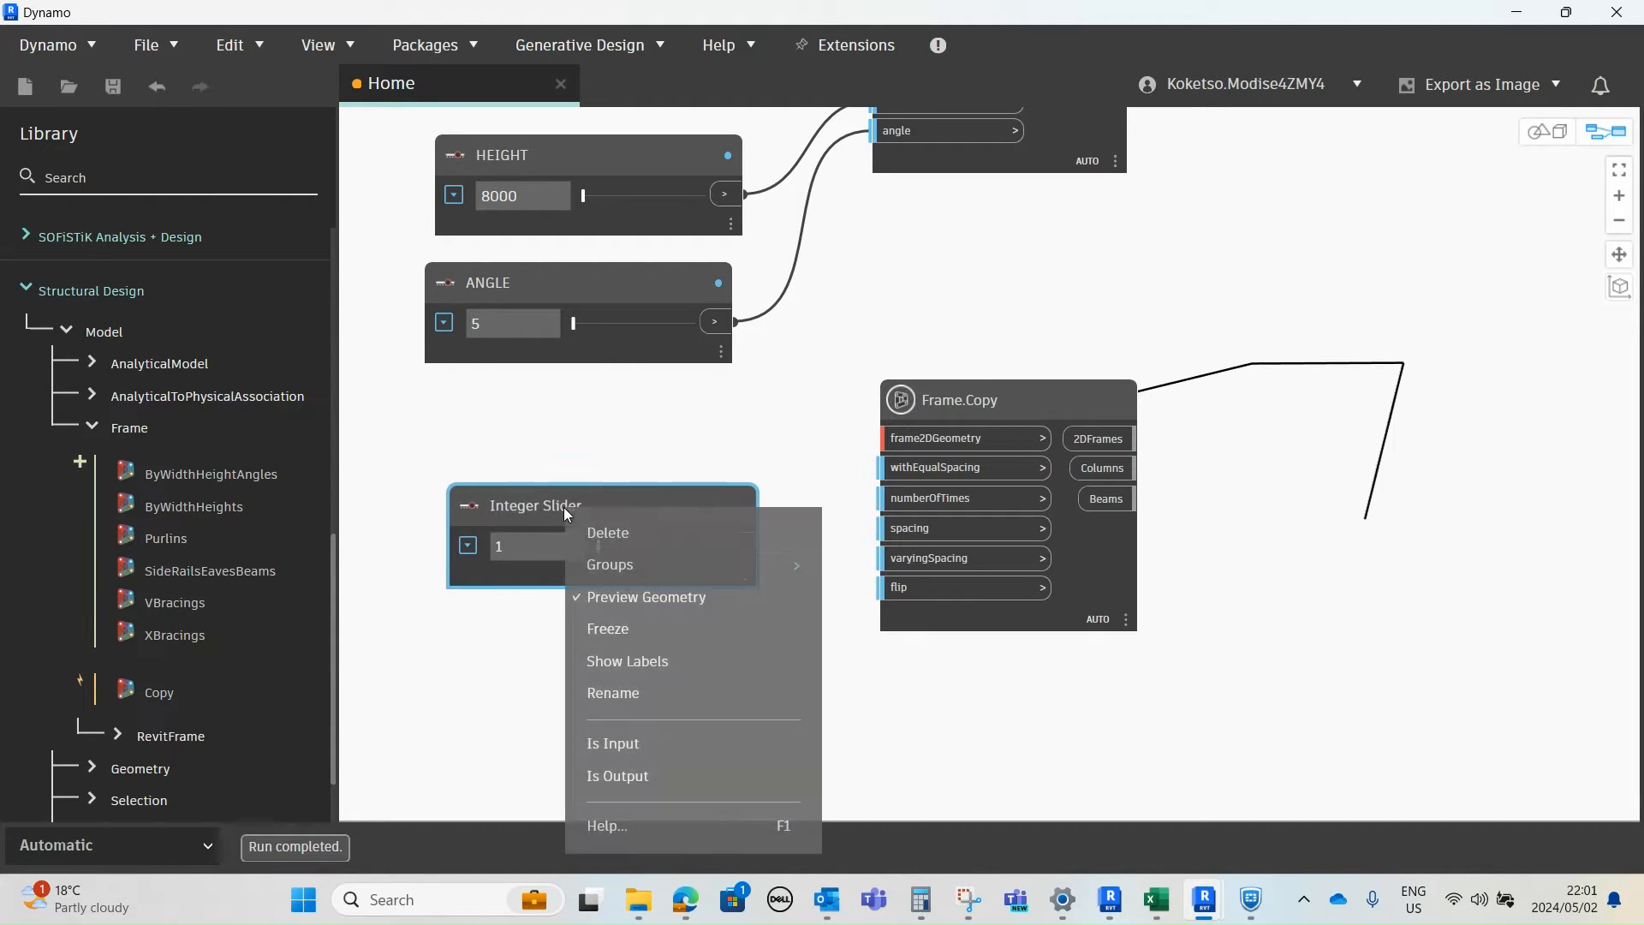
click(613, 692)
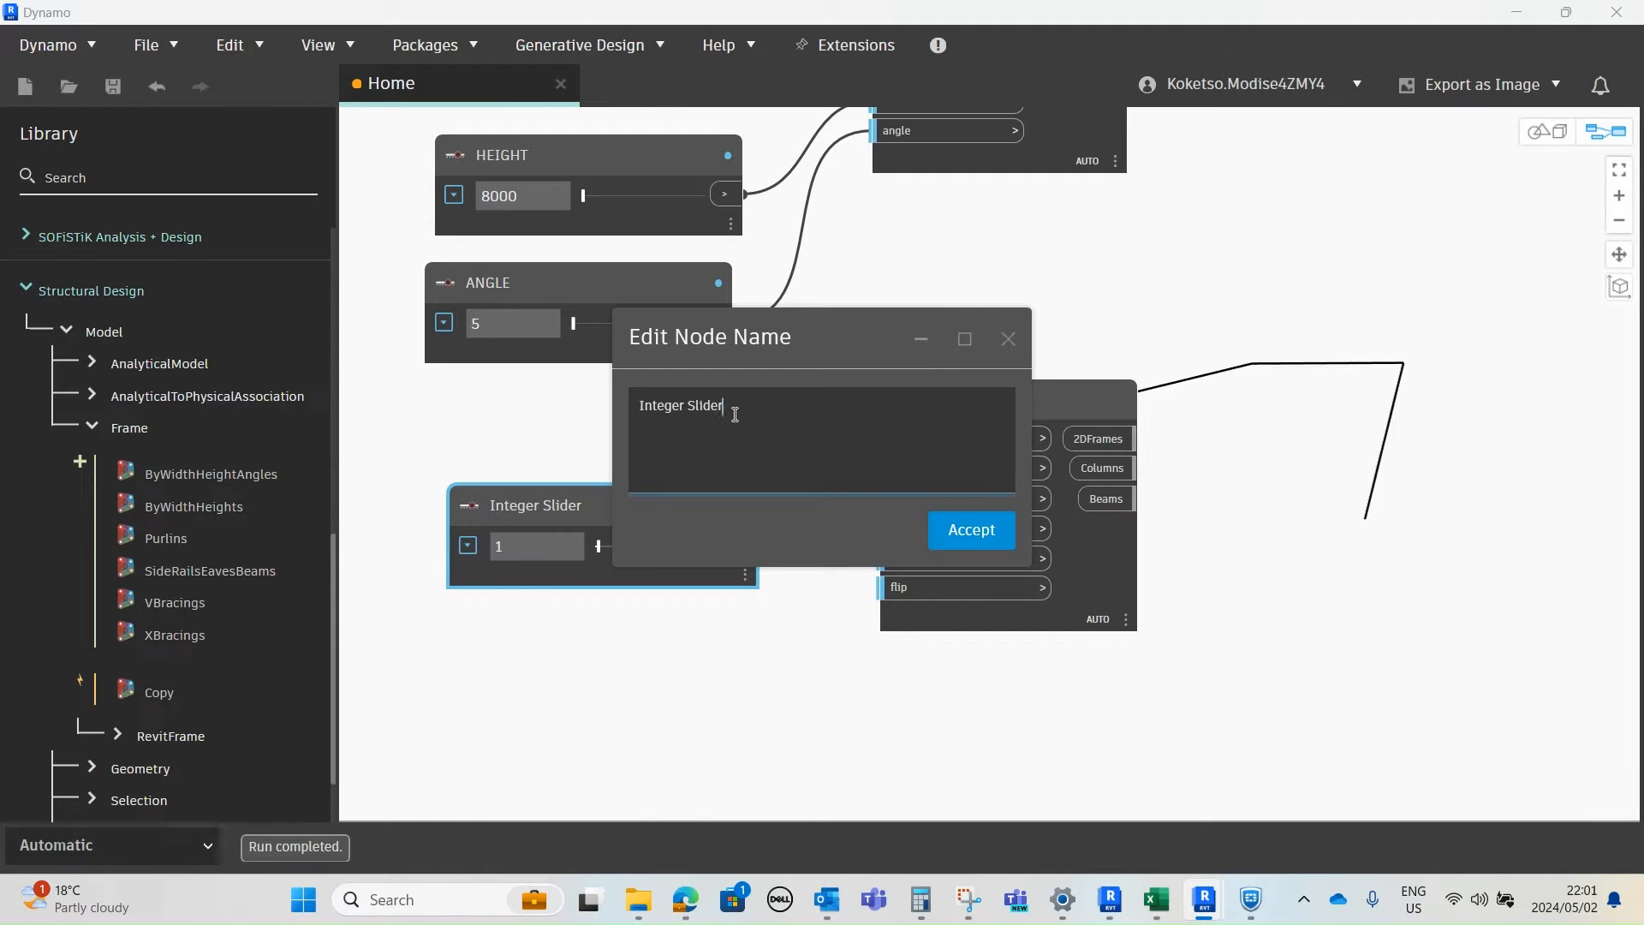
key(ctrl+a)
text(NUMBER OF BAYS)
click(959, 528)
- Align the NUMBER OF BAYS slider under the ANGLE slider and connect its output to the numberOfTimes input of Frame.Copy
scroll(638, 575, up, 1)
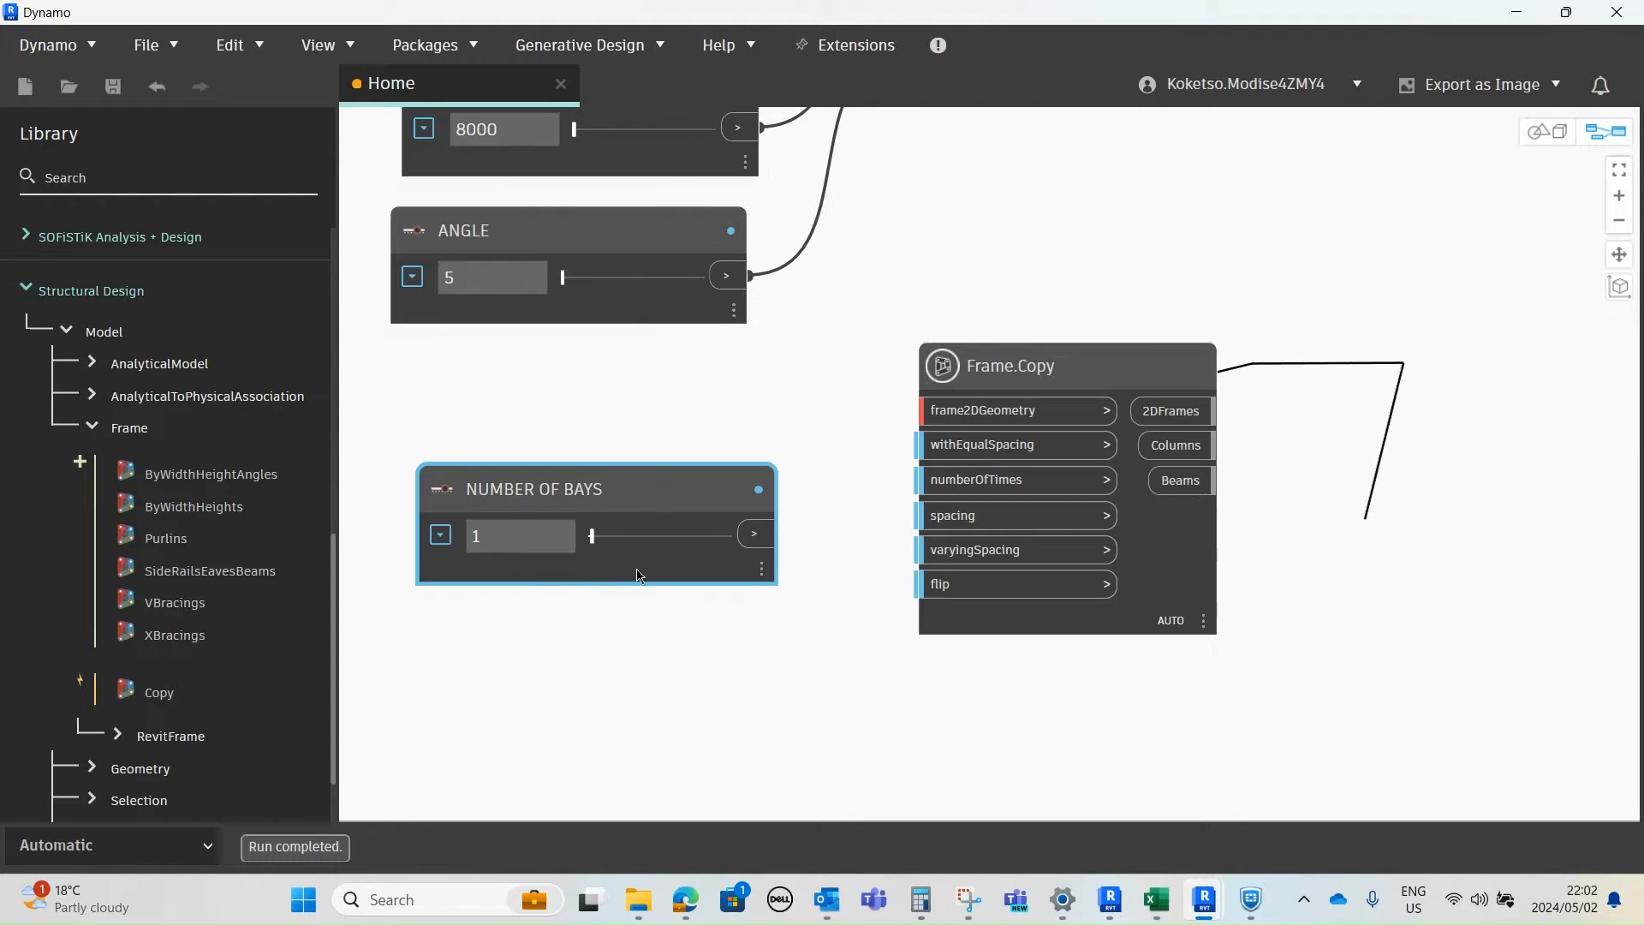
drag(637, 576, 615, 553)
scroll(680, 549, down, 1)
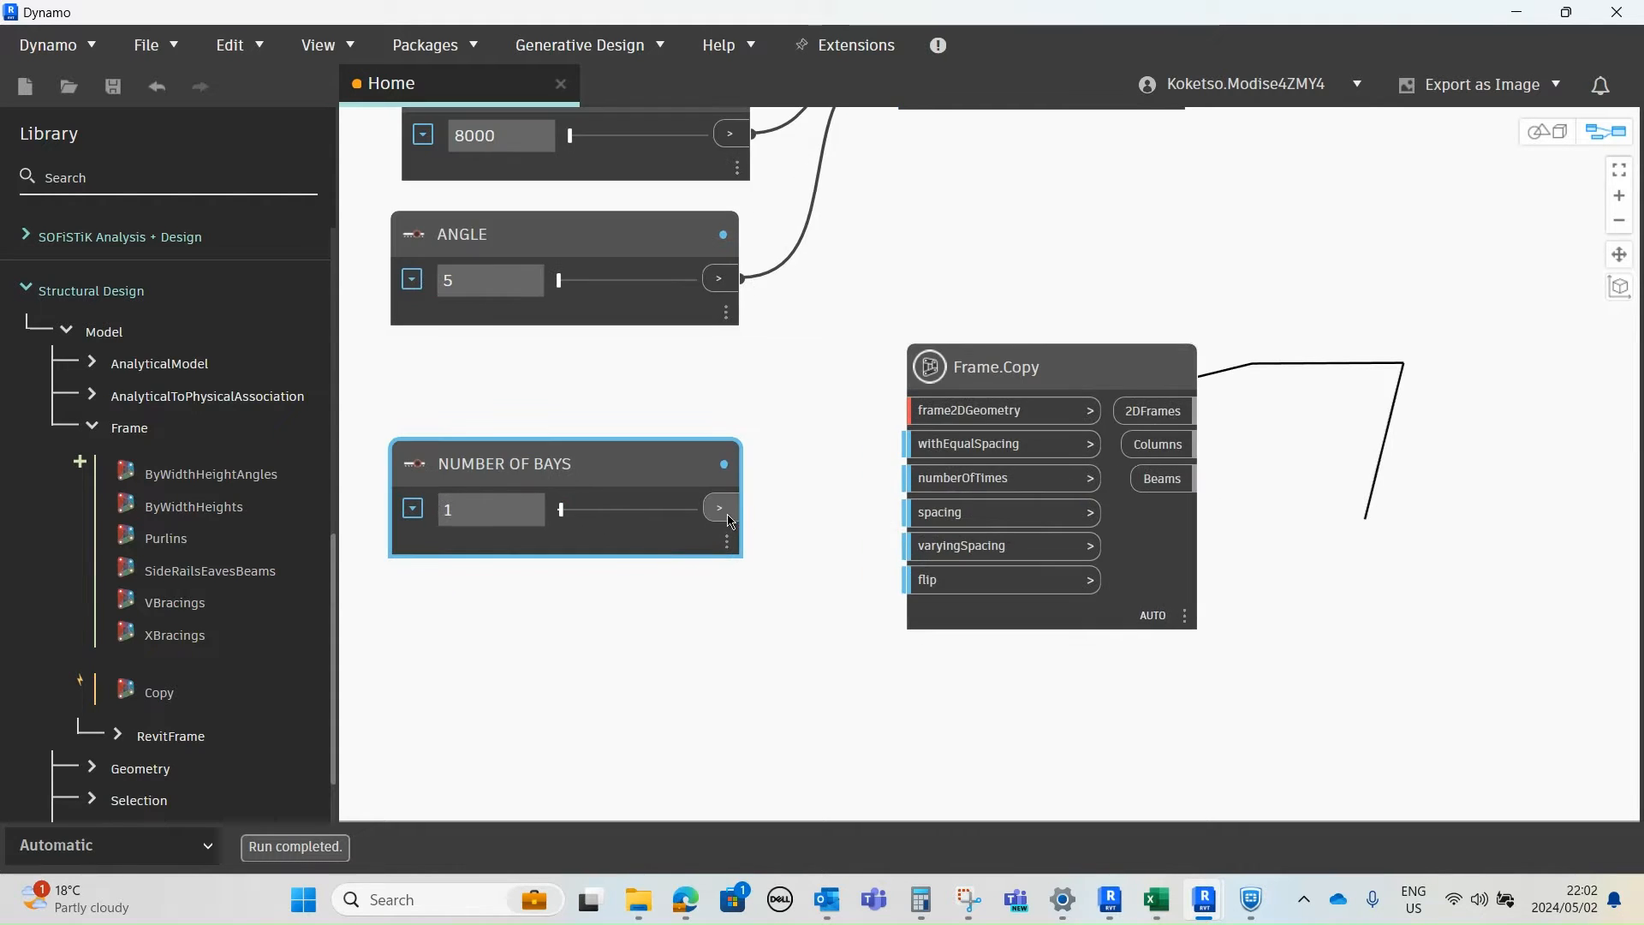
drag(730, 520, 922, 479)
- Add a fifth Integer Slider node and place it directly below the NUMBER OF BAYS slider
scroll(946, 504, down, 4)
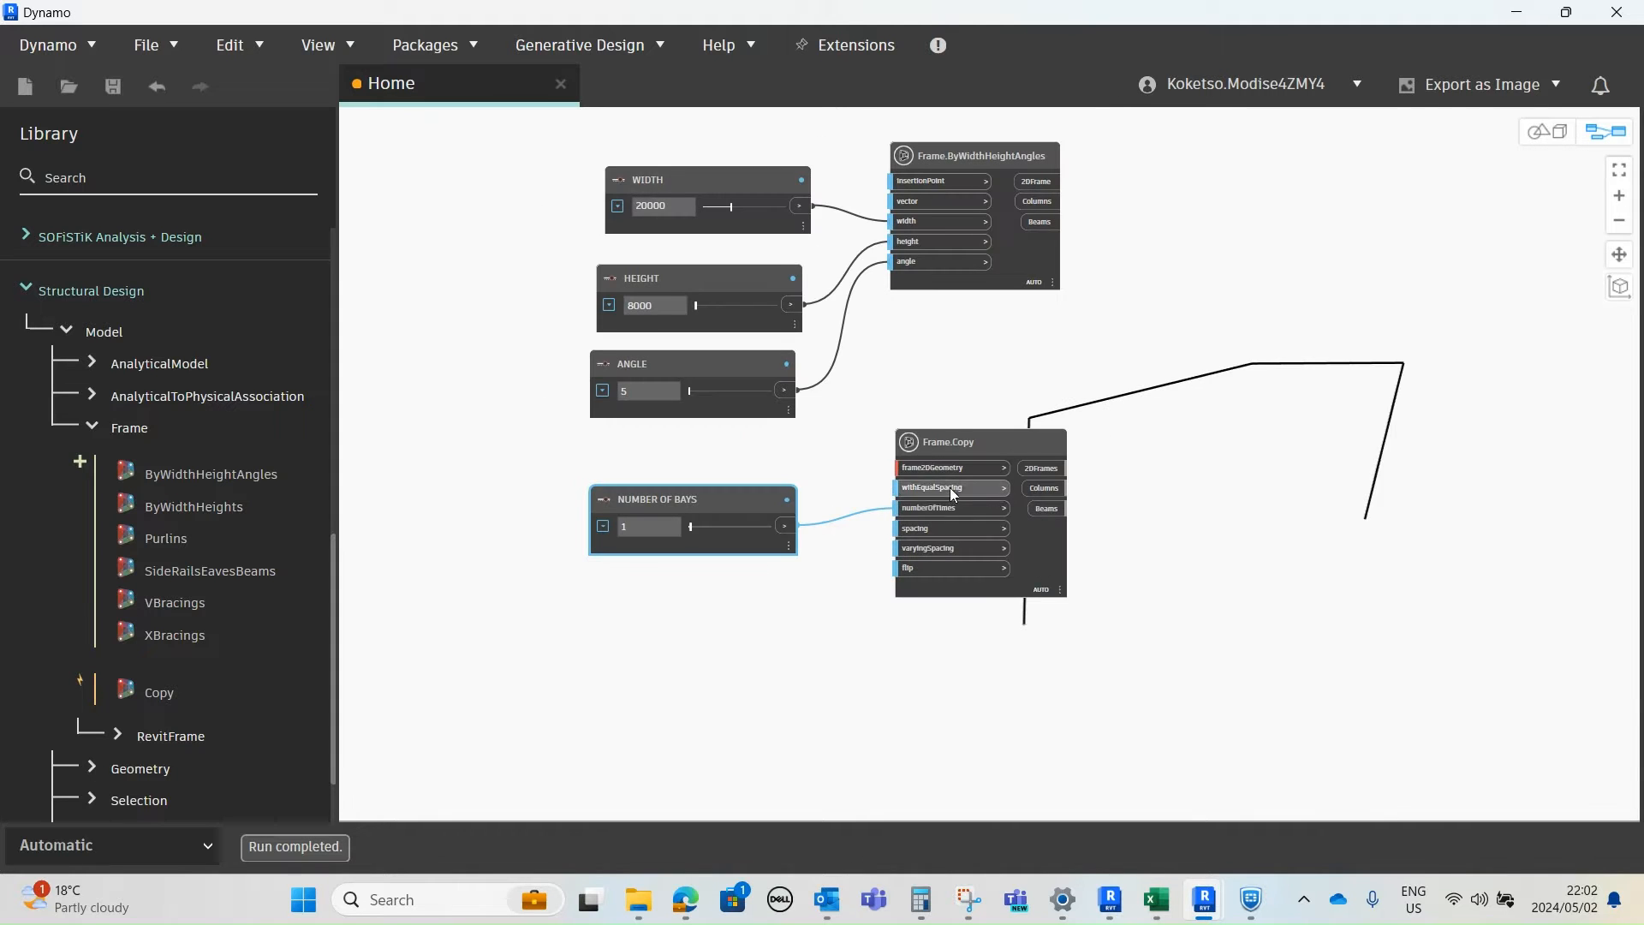
scroll(839, 524, up, 1)
scroll(809, 504, up, 3)
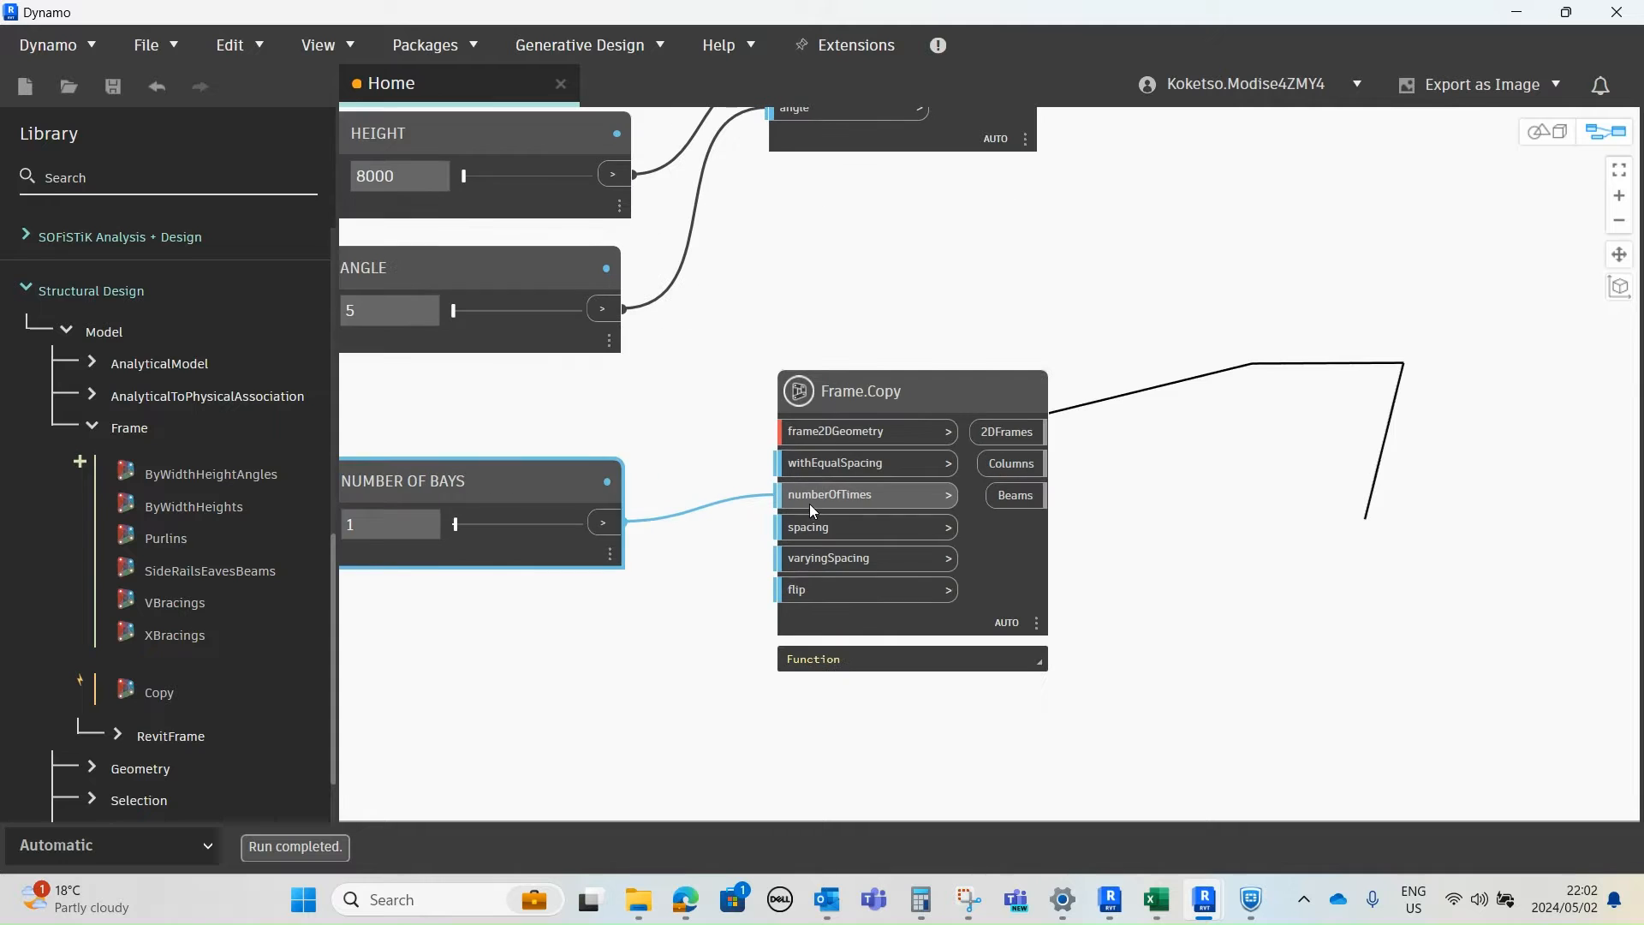
scroll(869, 495, down, 3)
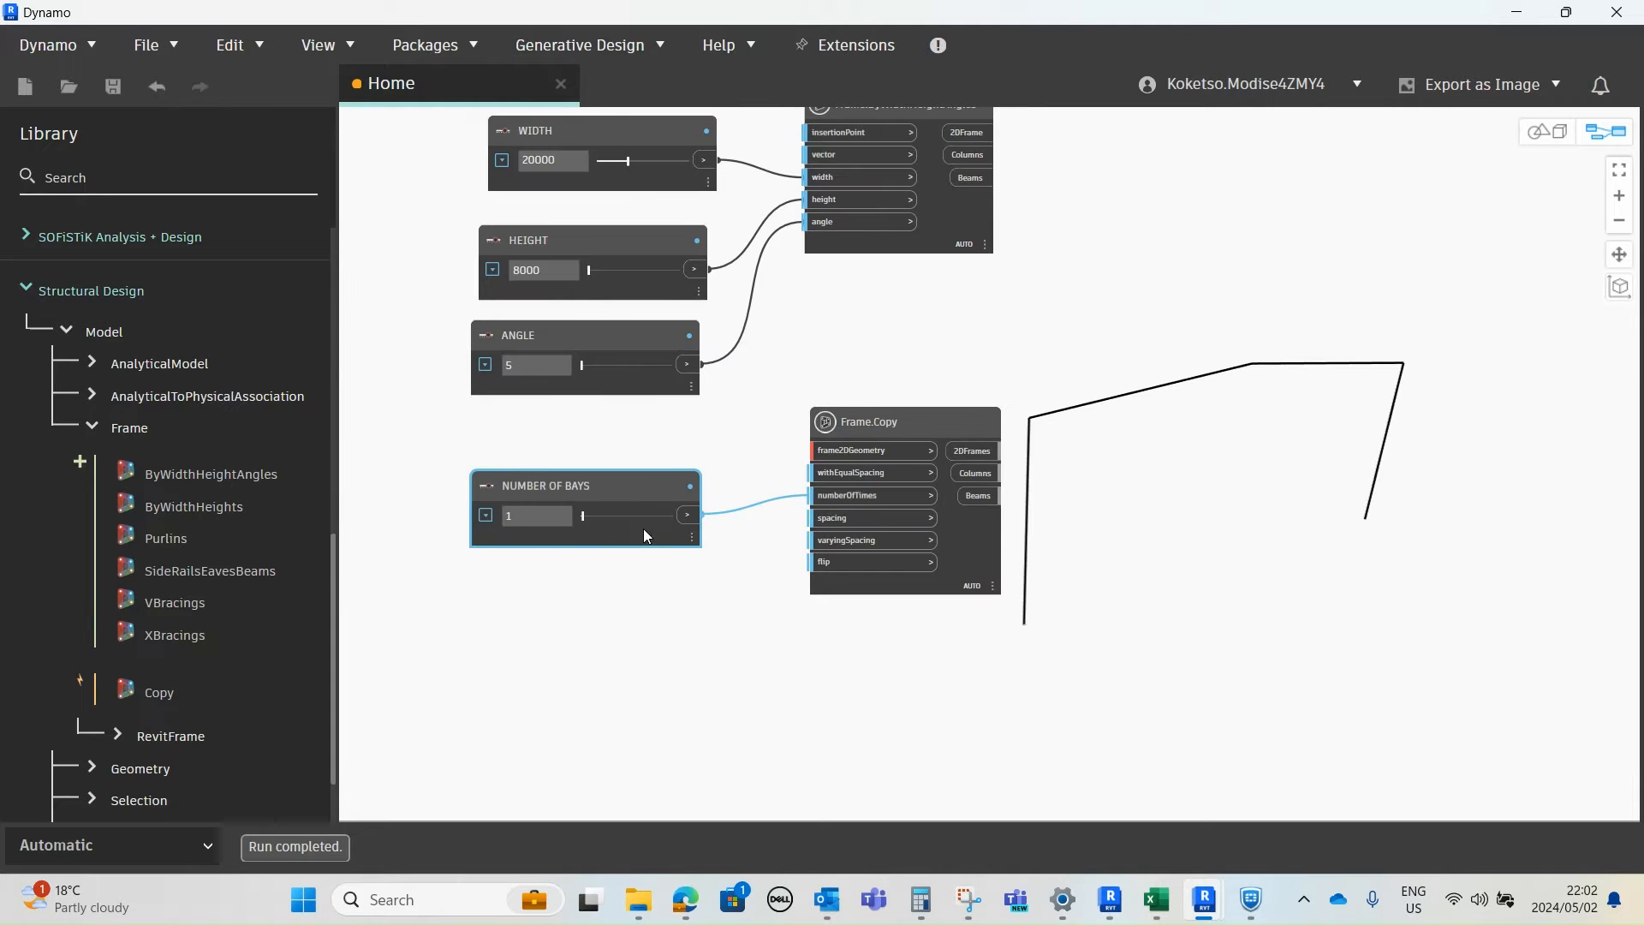
scroll(644, 528, up, 2)
right_click(512, 580)
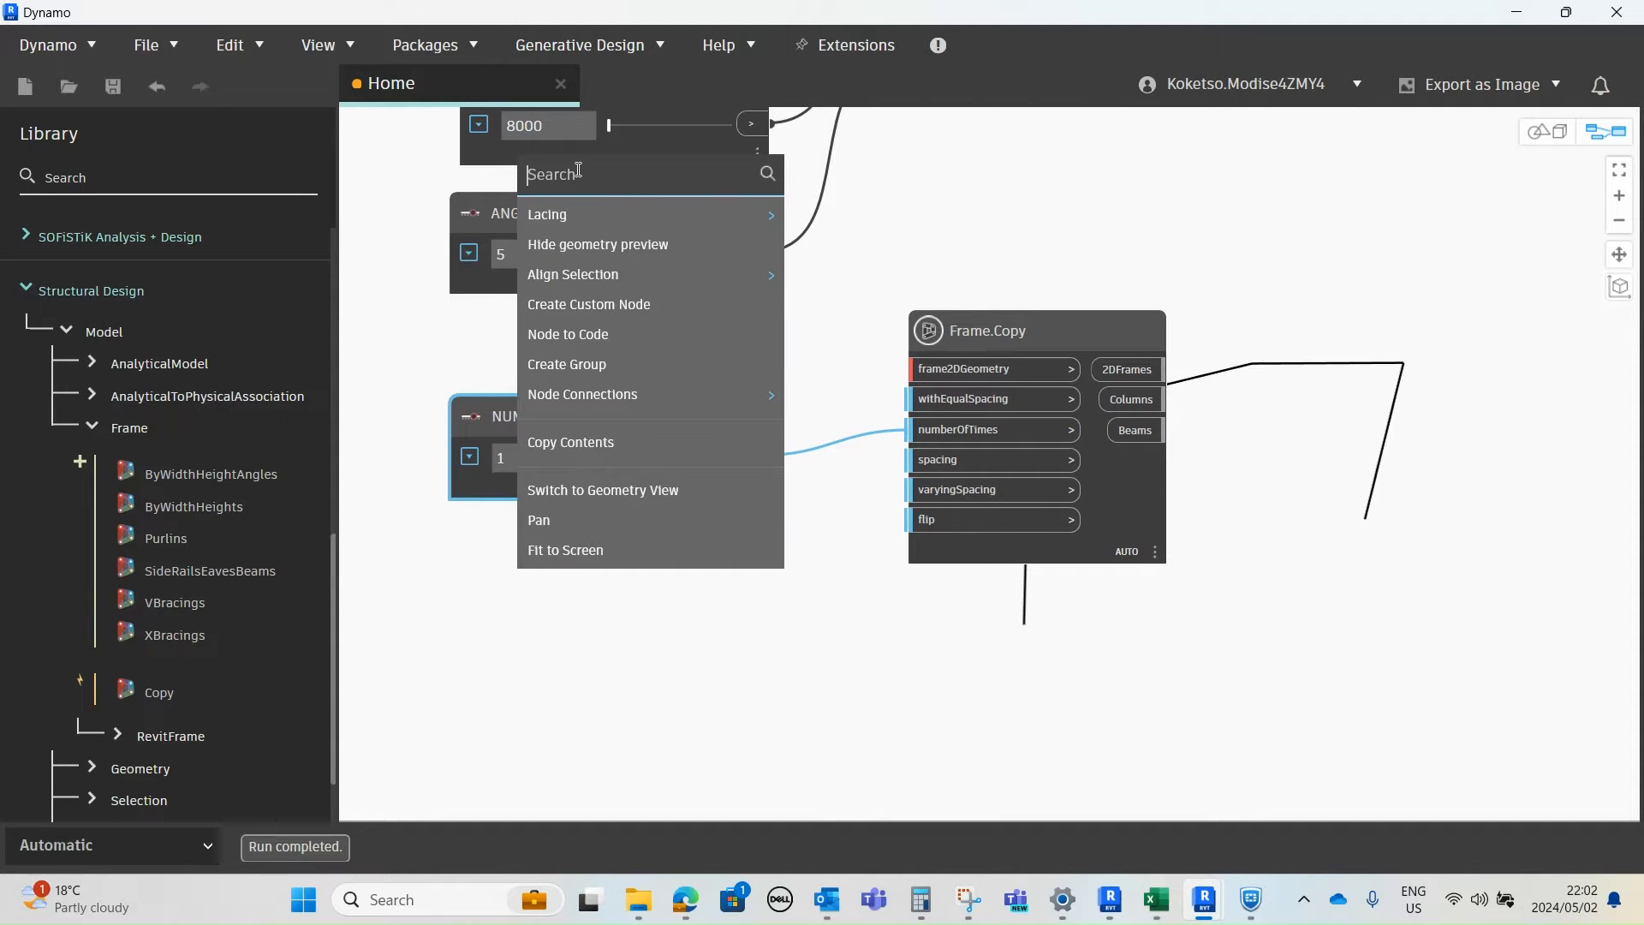
text(INTEG)
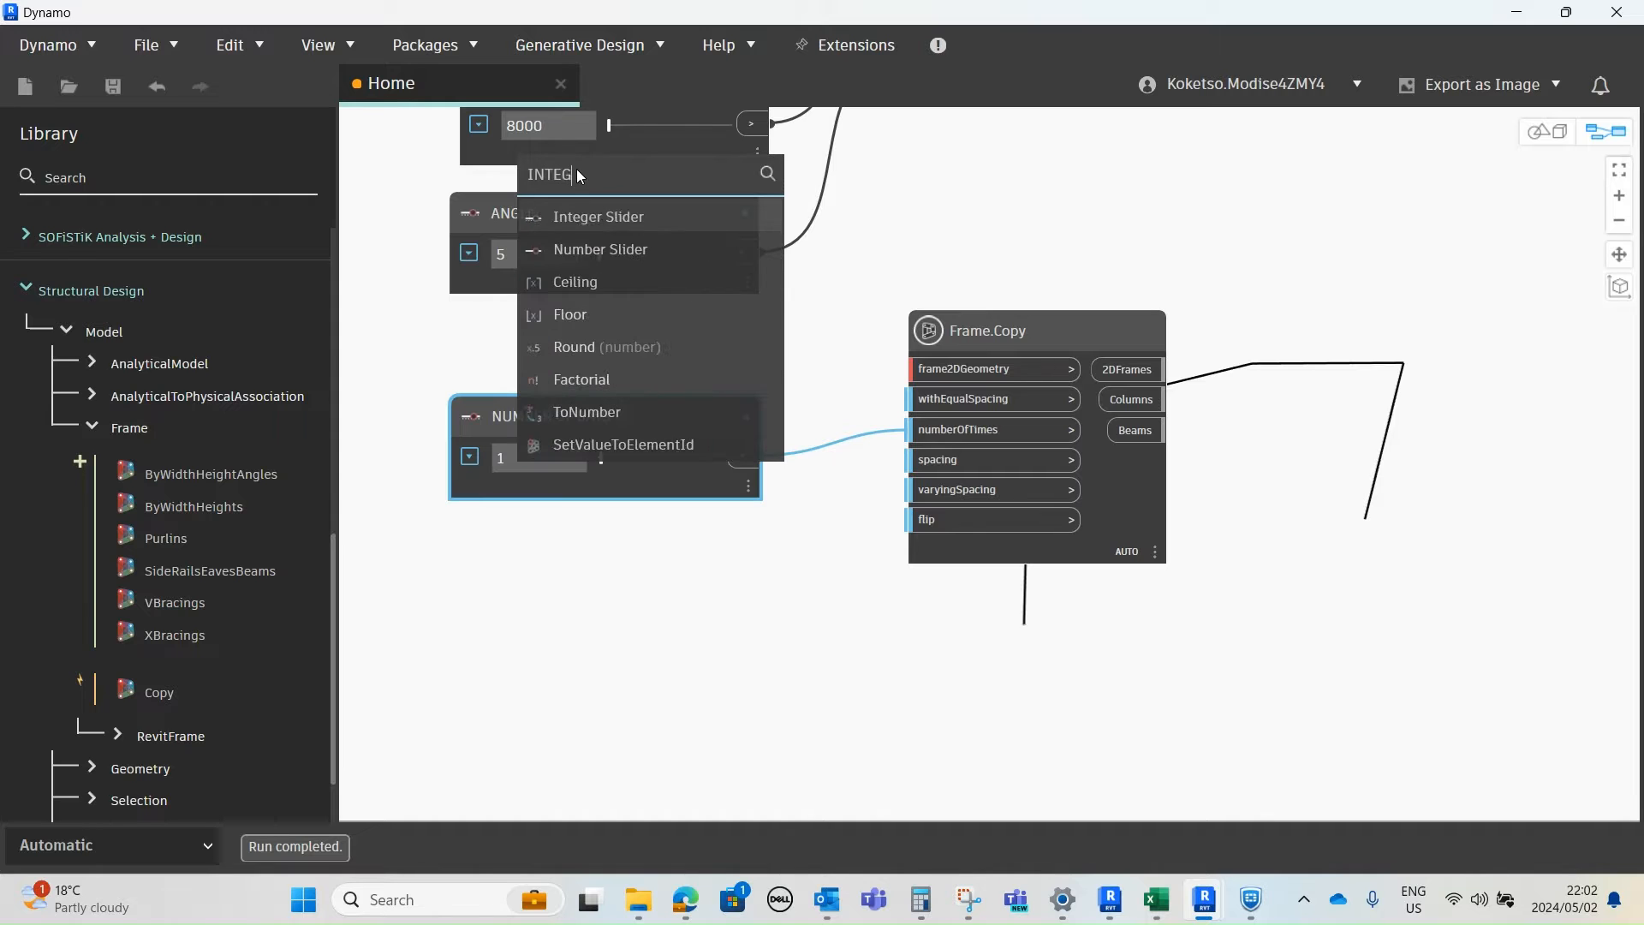
click(604, 216)
drag(733, 258, 552, 552)
- Rename the Integer Slider below NUMBER OF BAYS to BAY SPACING
right_click(547, 547)
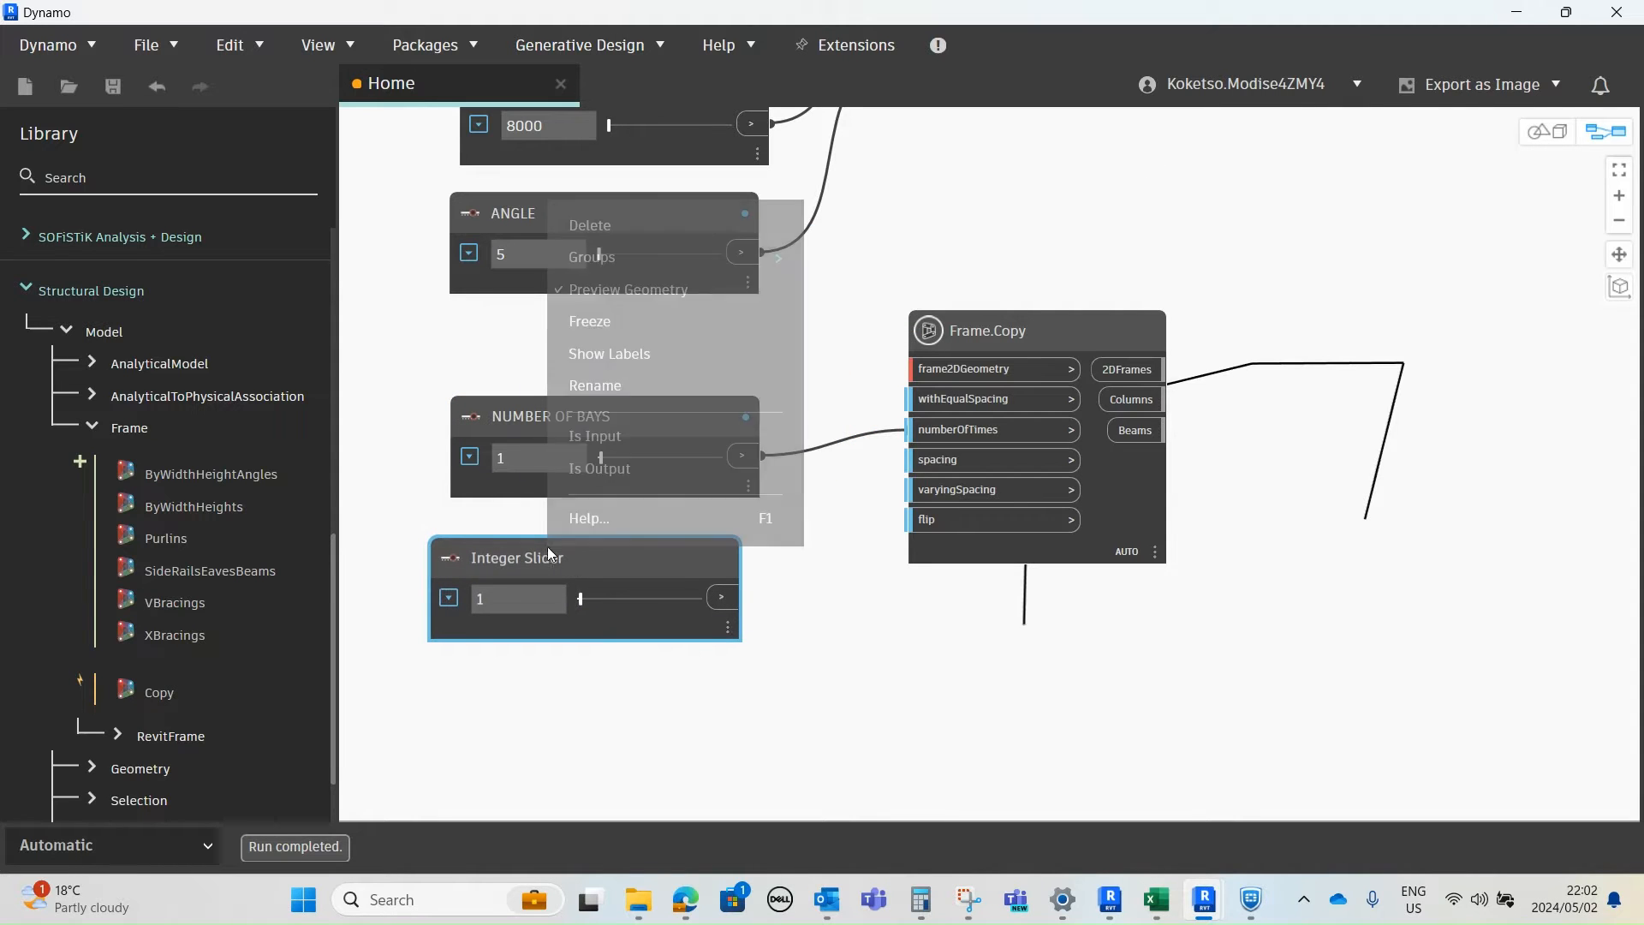
click(604, 387)
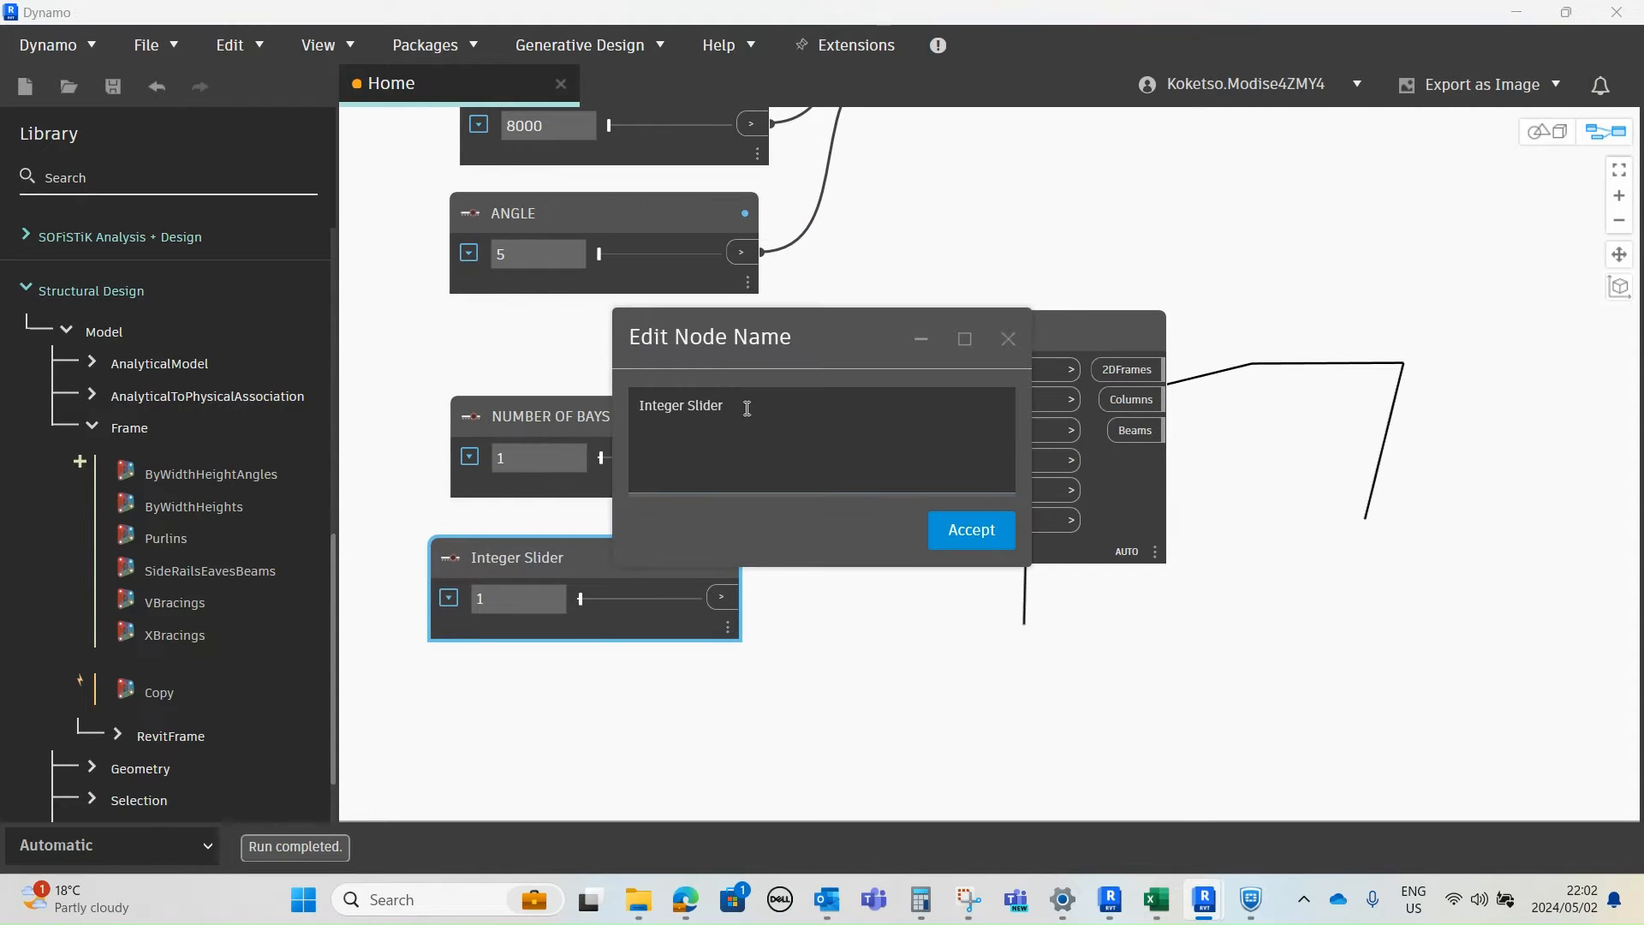
drag(752, 410, 615, 418)
text(BAY SPACING)
click(961, 540)
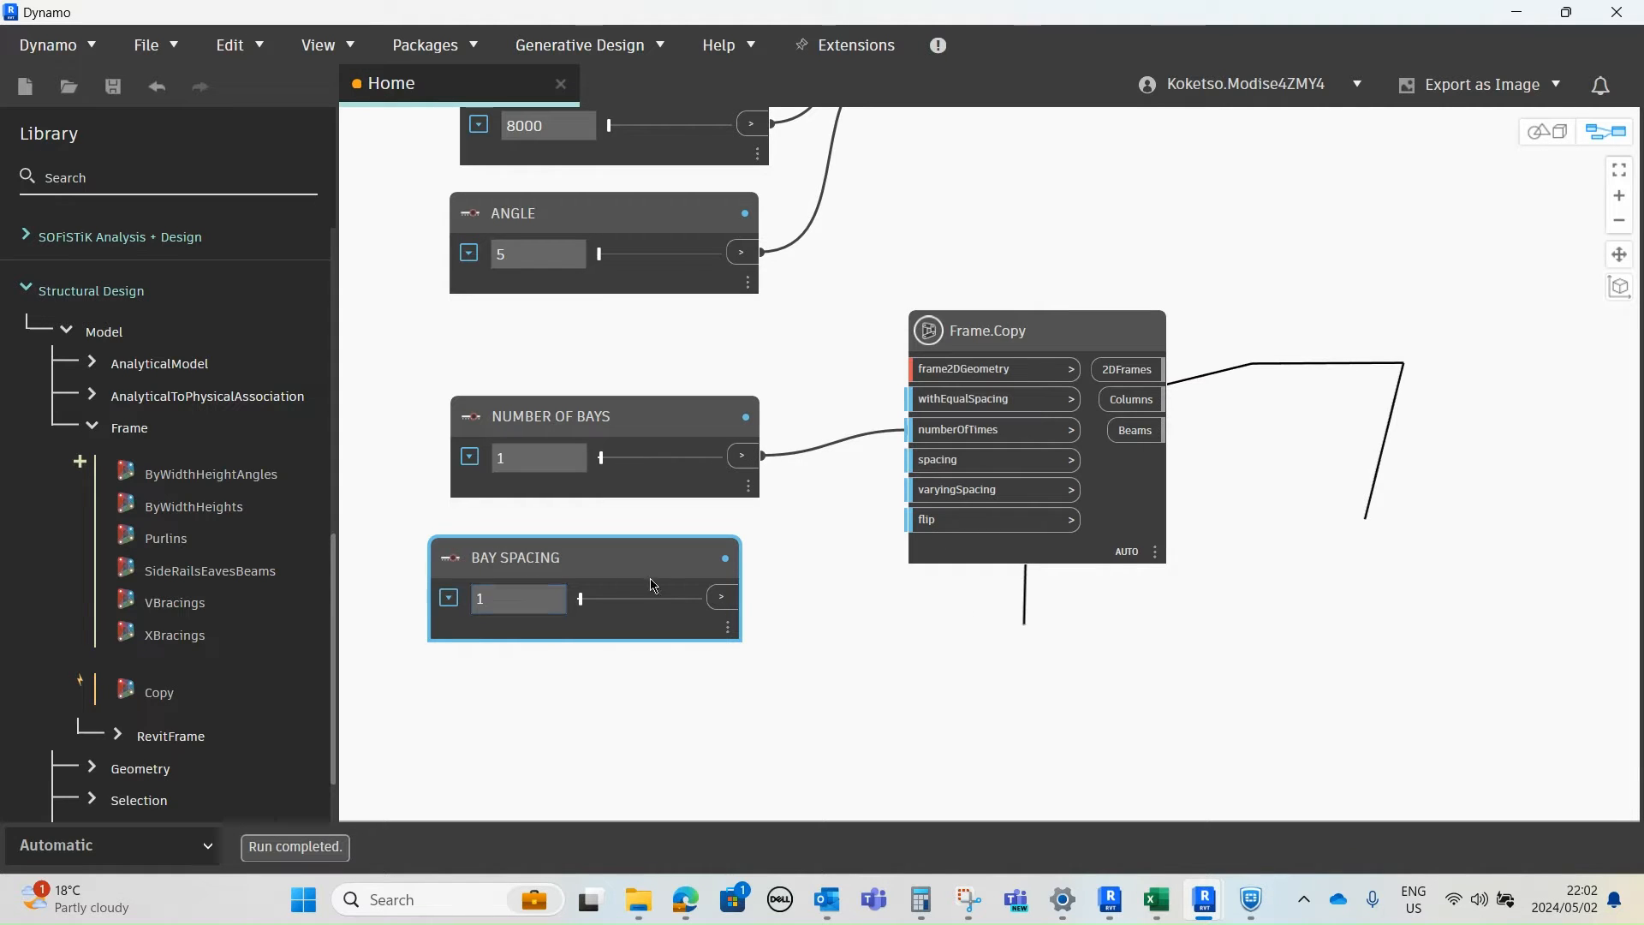
- Connect the BAY SPACING slider's output to the spacing input of Frame.Copy
click(723, 597)
scroll(805, 578, up, 3)
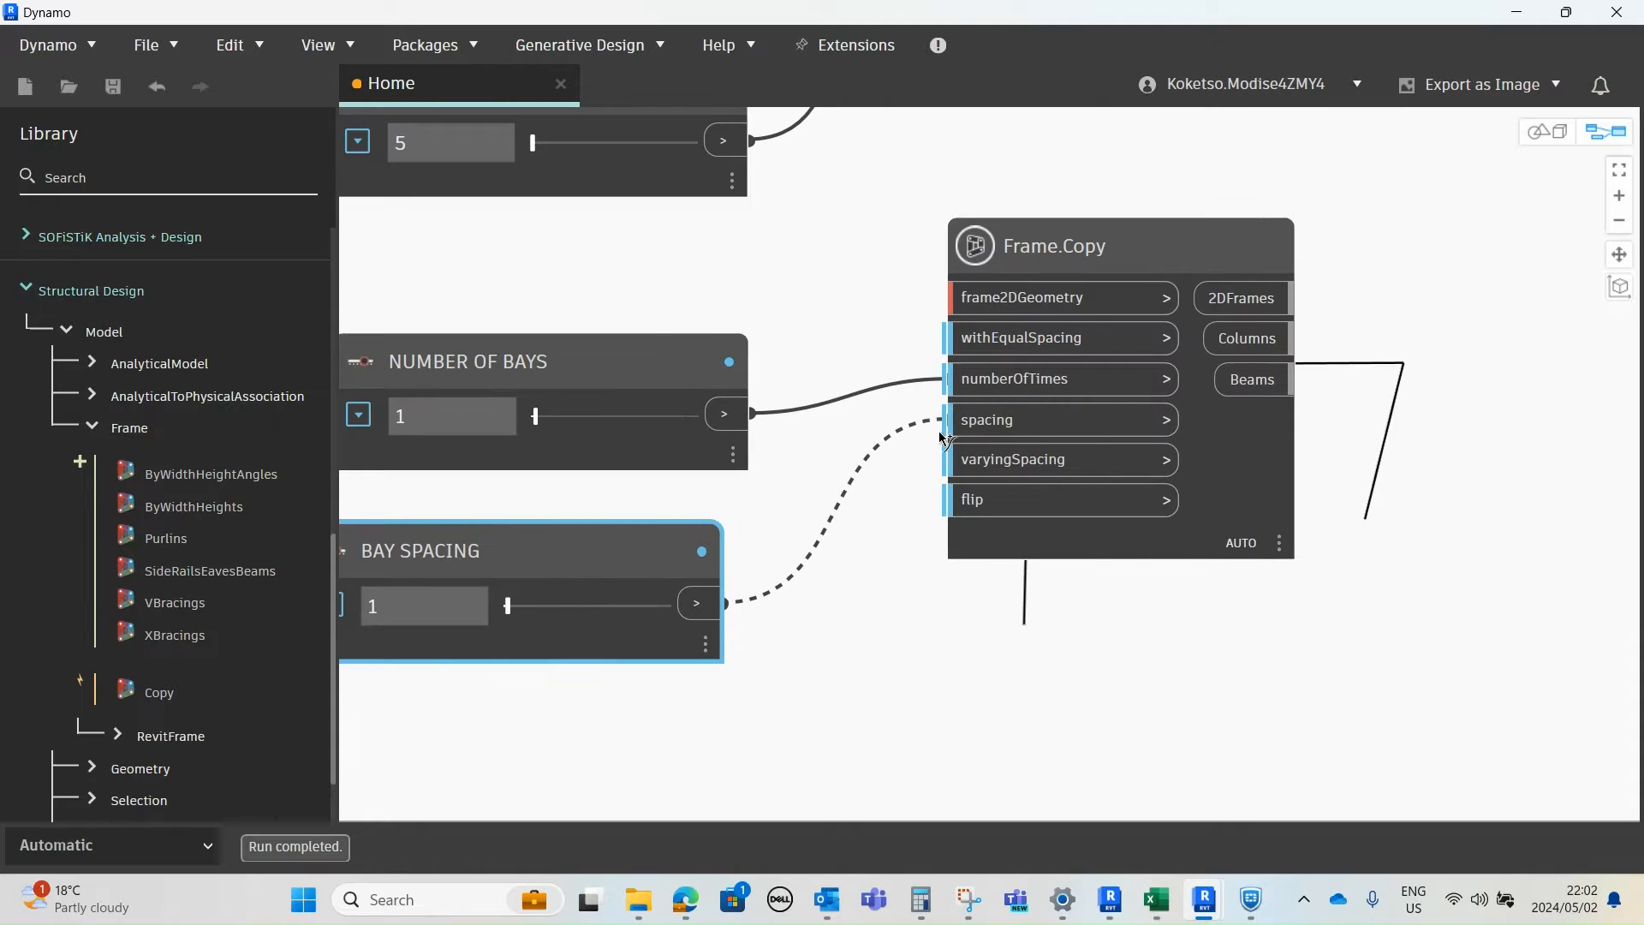
click(949, 421)
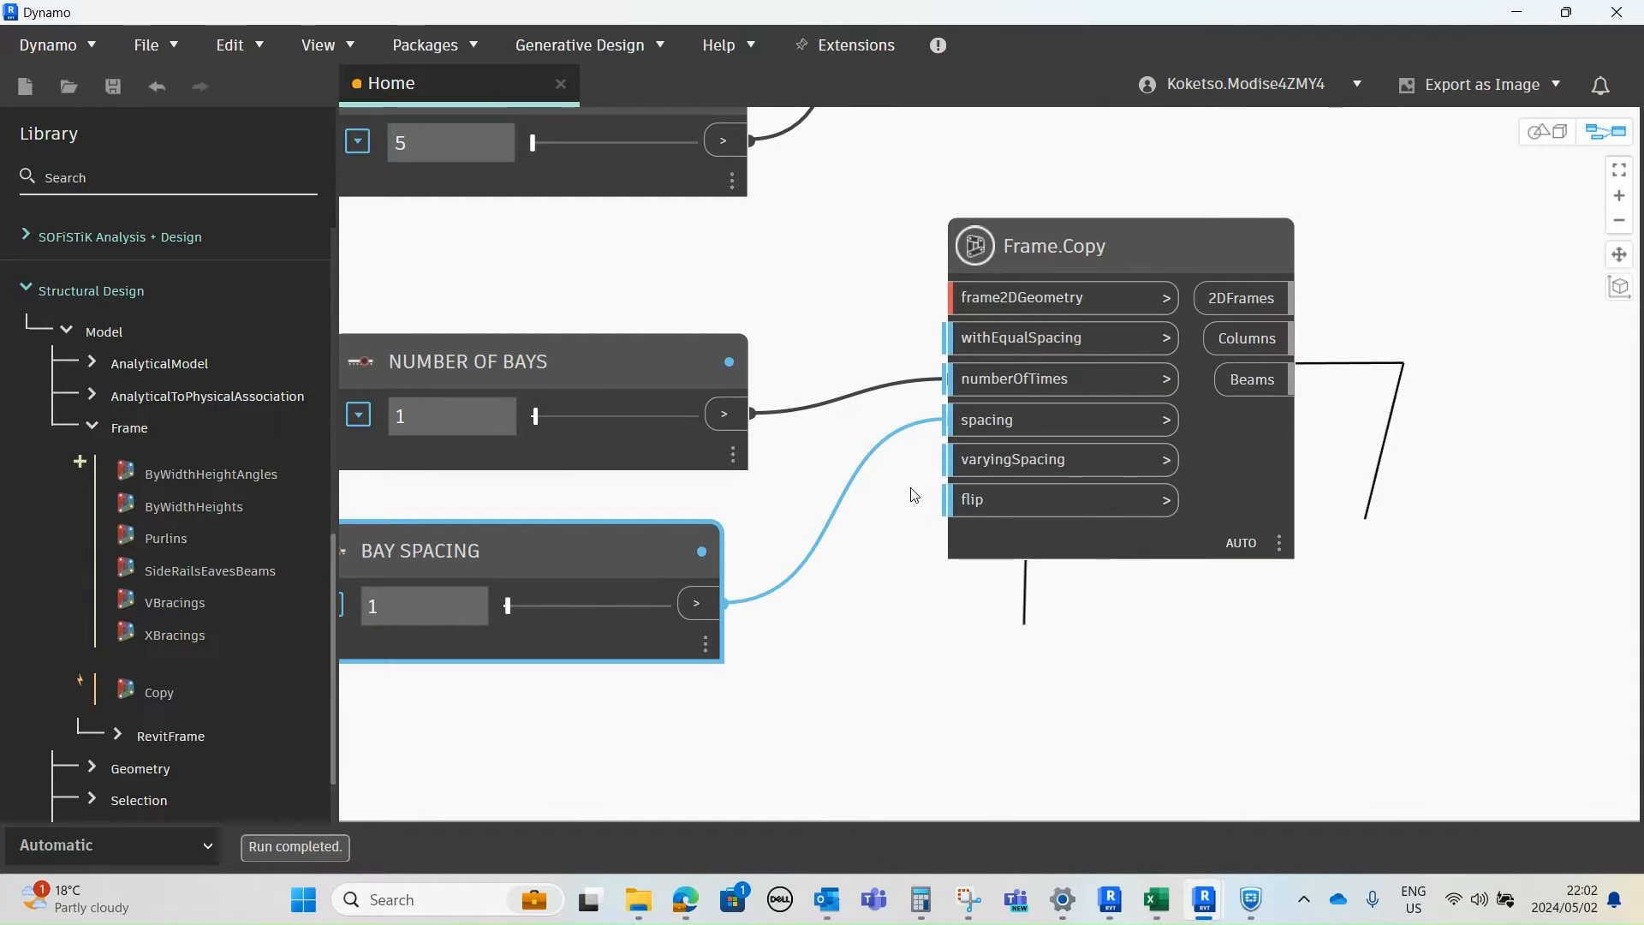
- Move the BAY SPACING slider further down, leaving free space below the NUMBER OF BAYS slider for its expanded settings
scroll(909, 485, down, 4)
drag(628, 539, 654, 541)
scroll(647, 516, down, 4)
scroll(714, 475, up, 3)
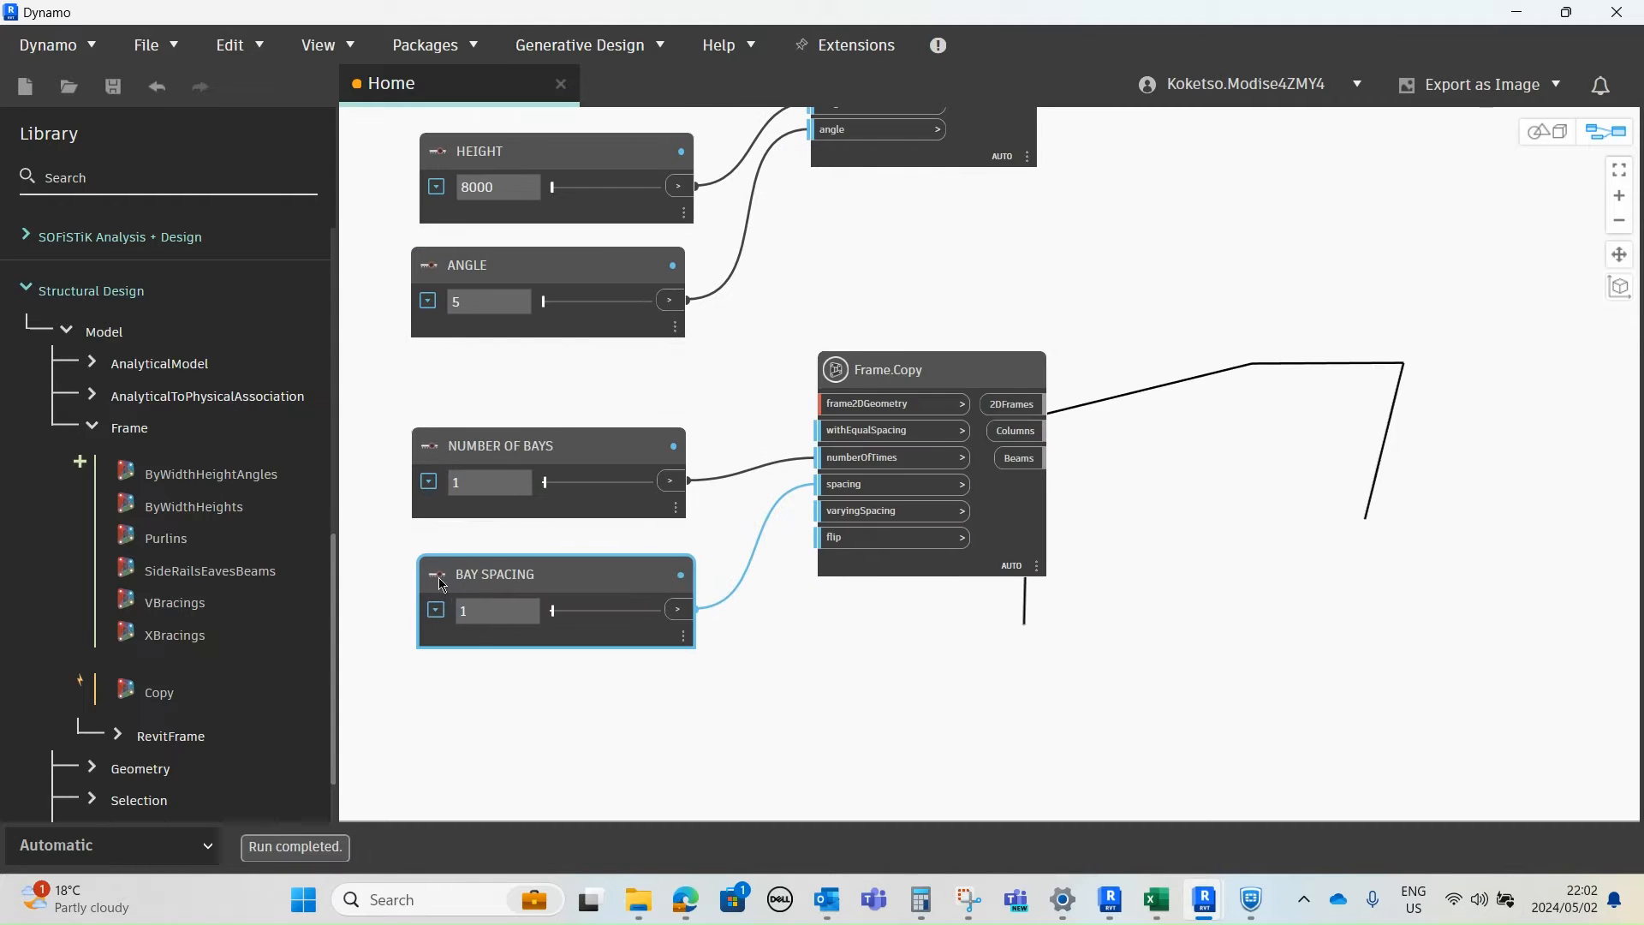
scroll(445, 535, up, 3)
middle_drag(497, 592, 522, 501)
scroll(554, 449, down, 2)
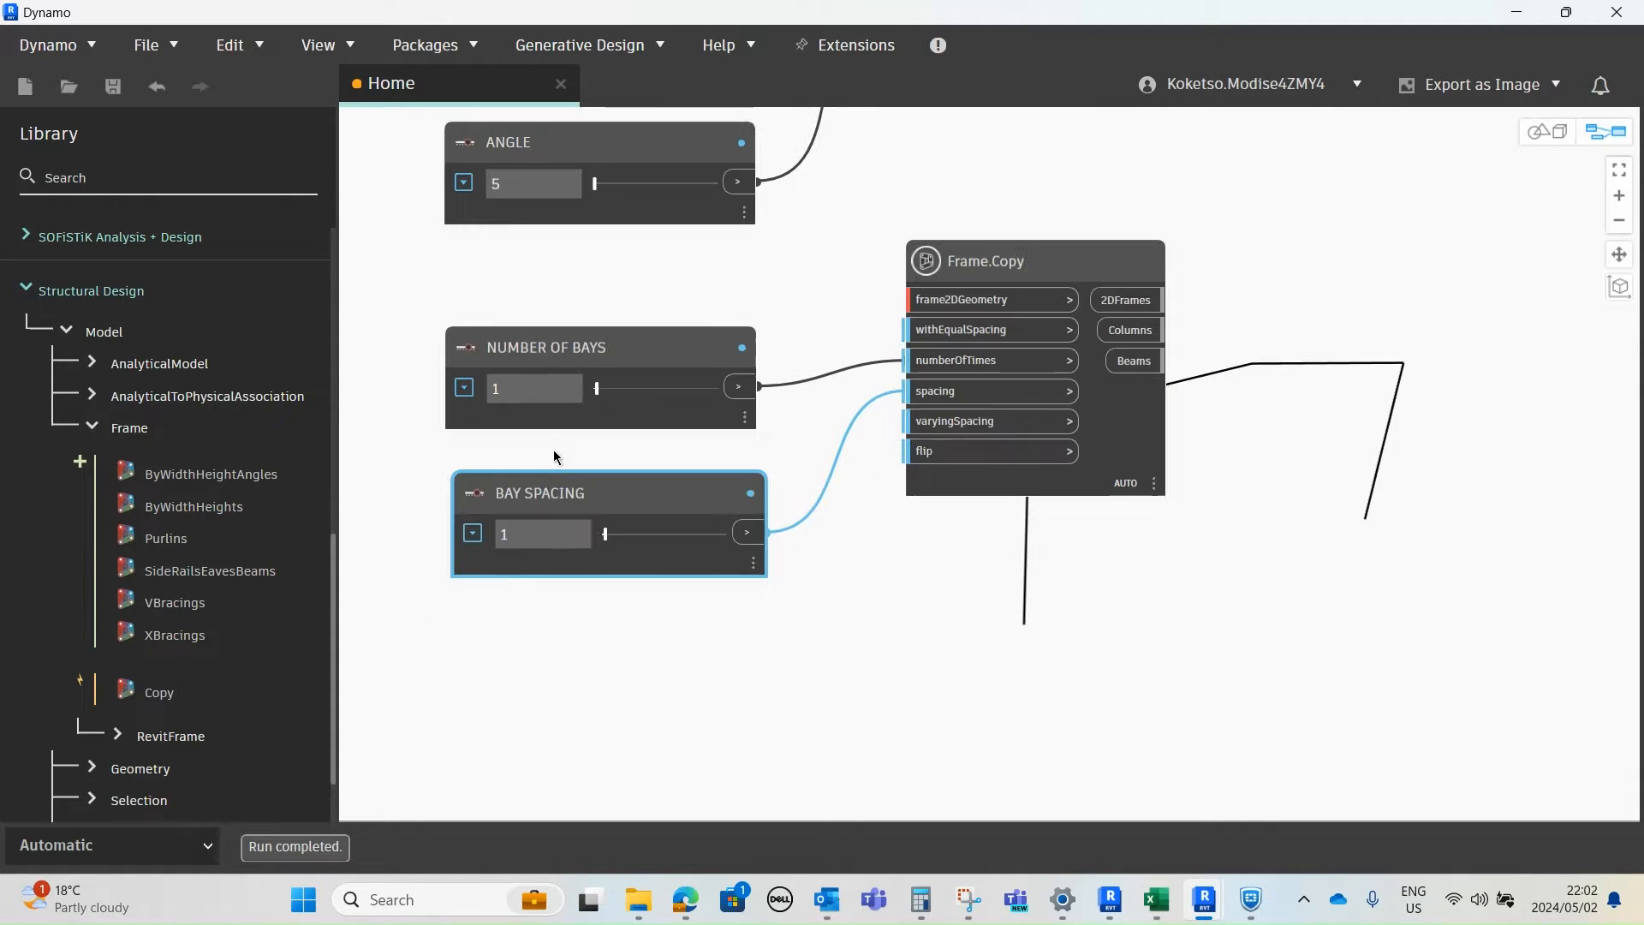
drag(539, 489, 530, 643)
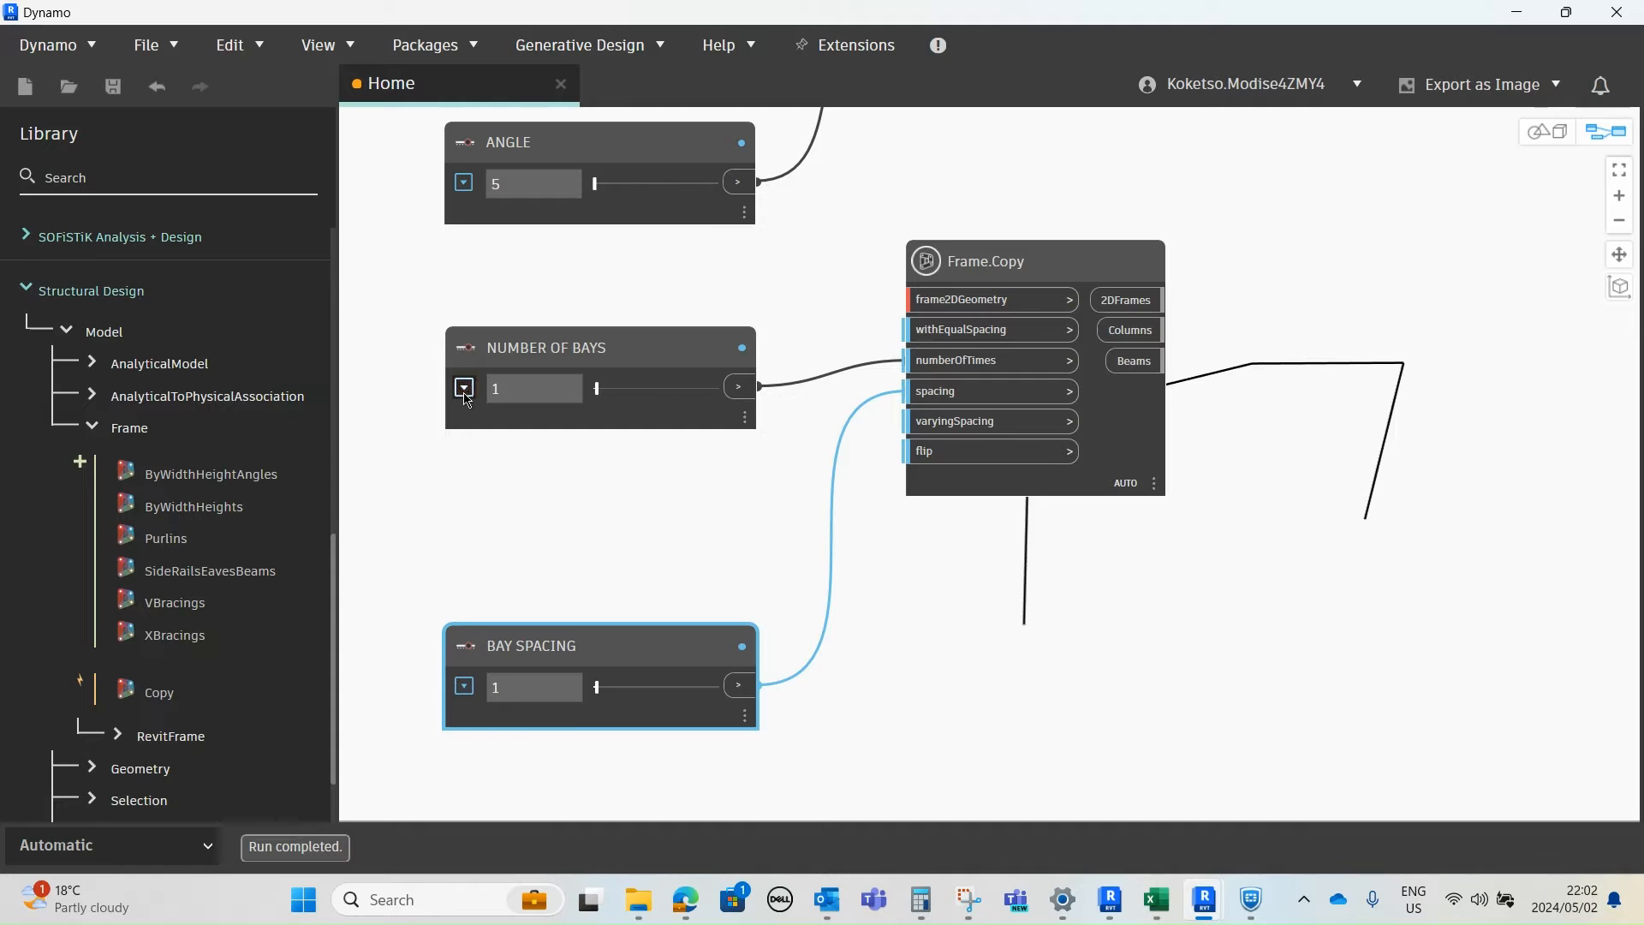
- Set the NUMBER OF BAYS slider's range to a minimum of 1 and a maximum of 10, keeping step 1
click(463, 388)
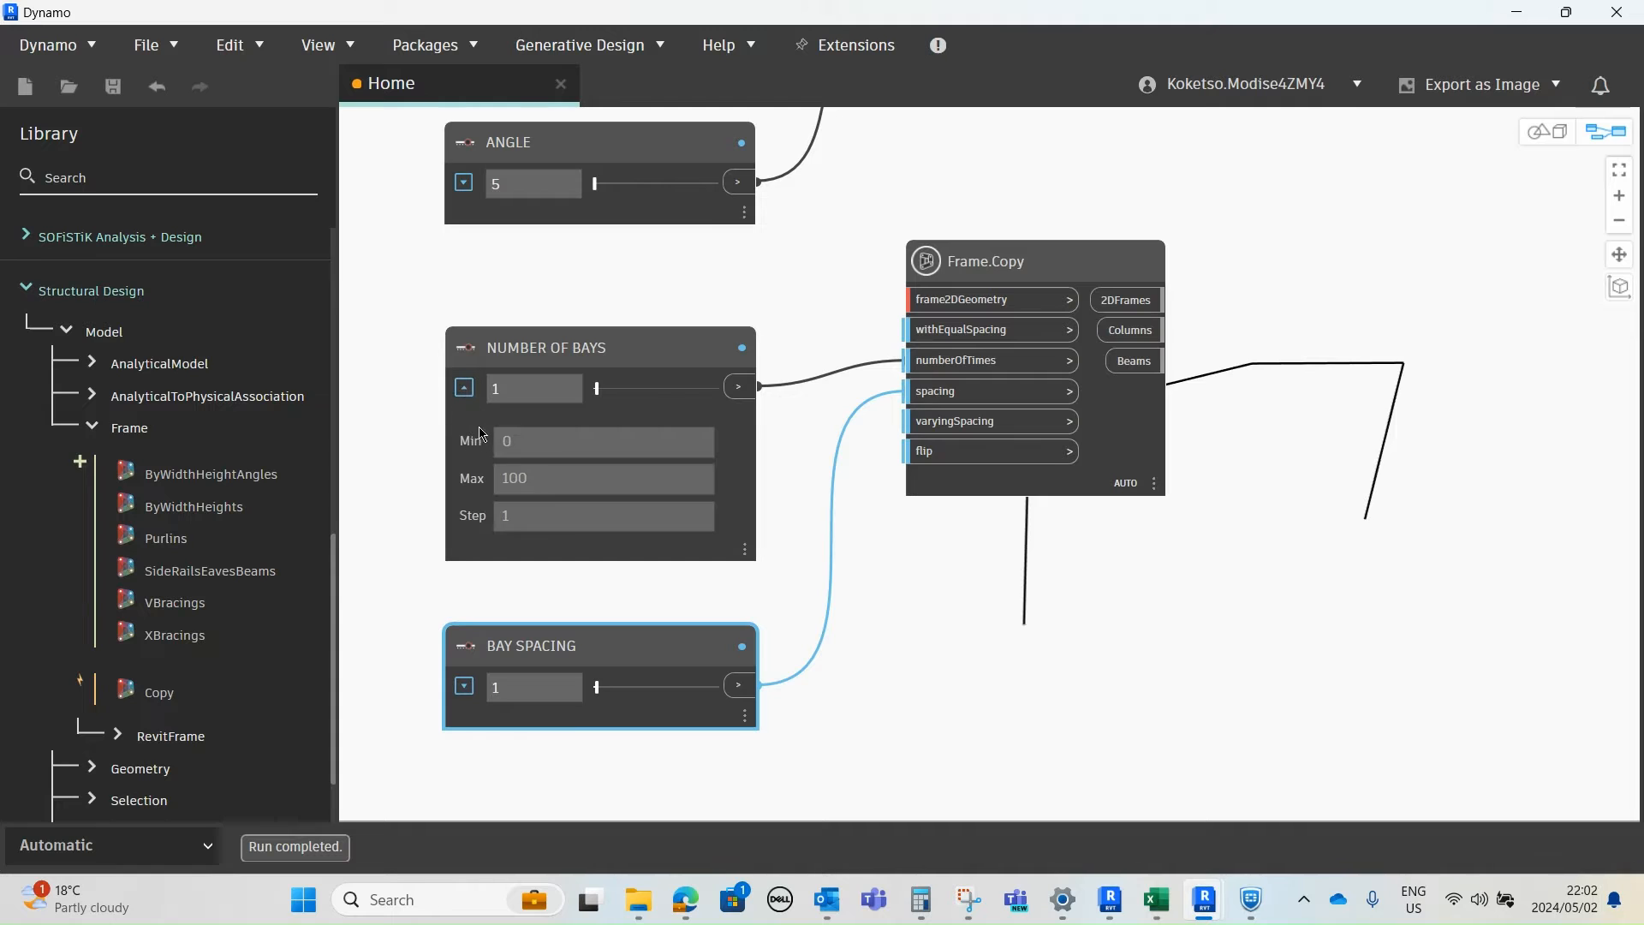
double_click(535, 442)
text(1)
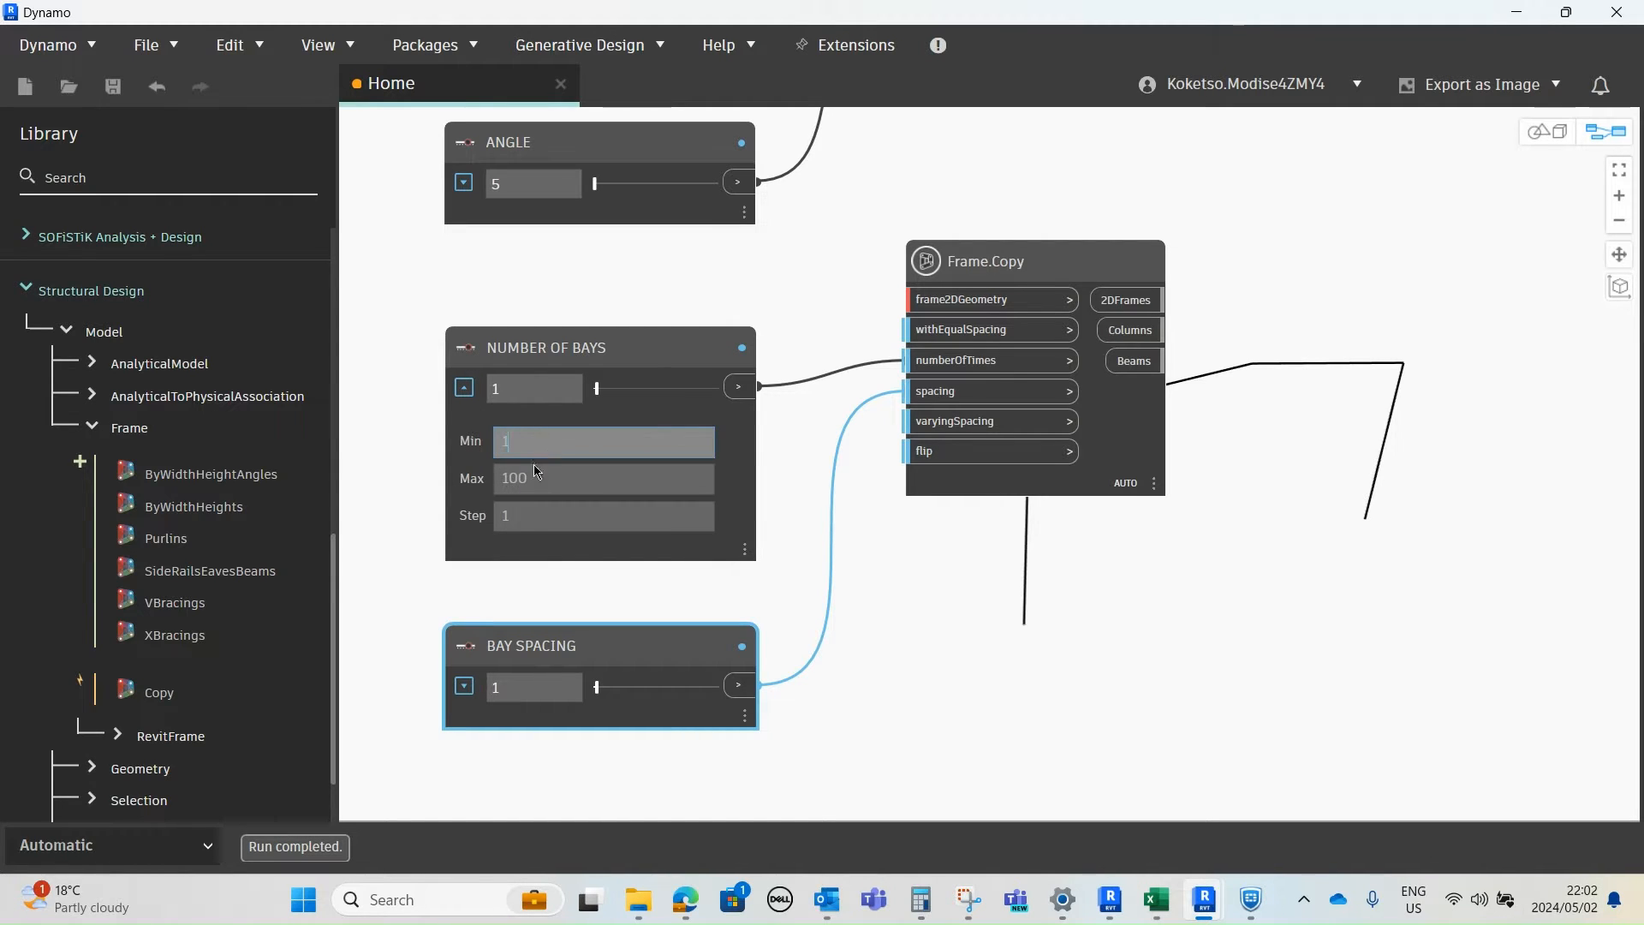
double_click(558, 476)
text(1)
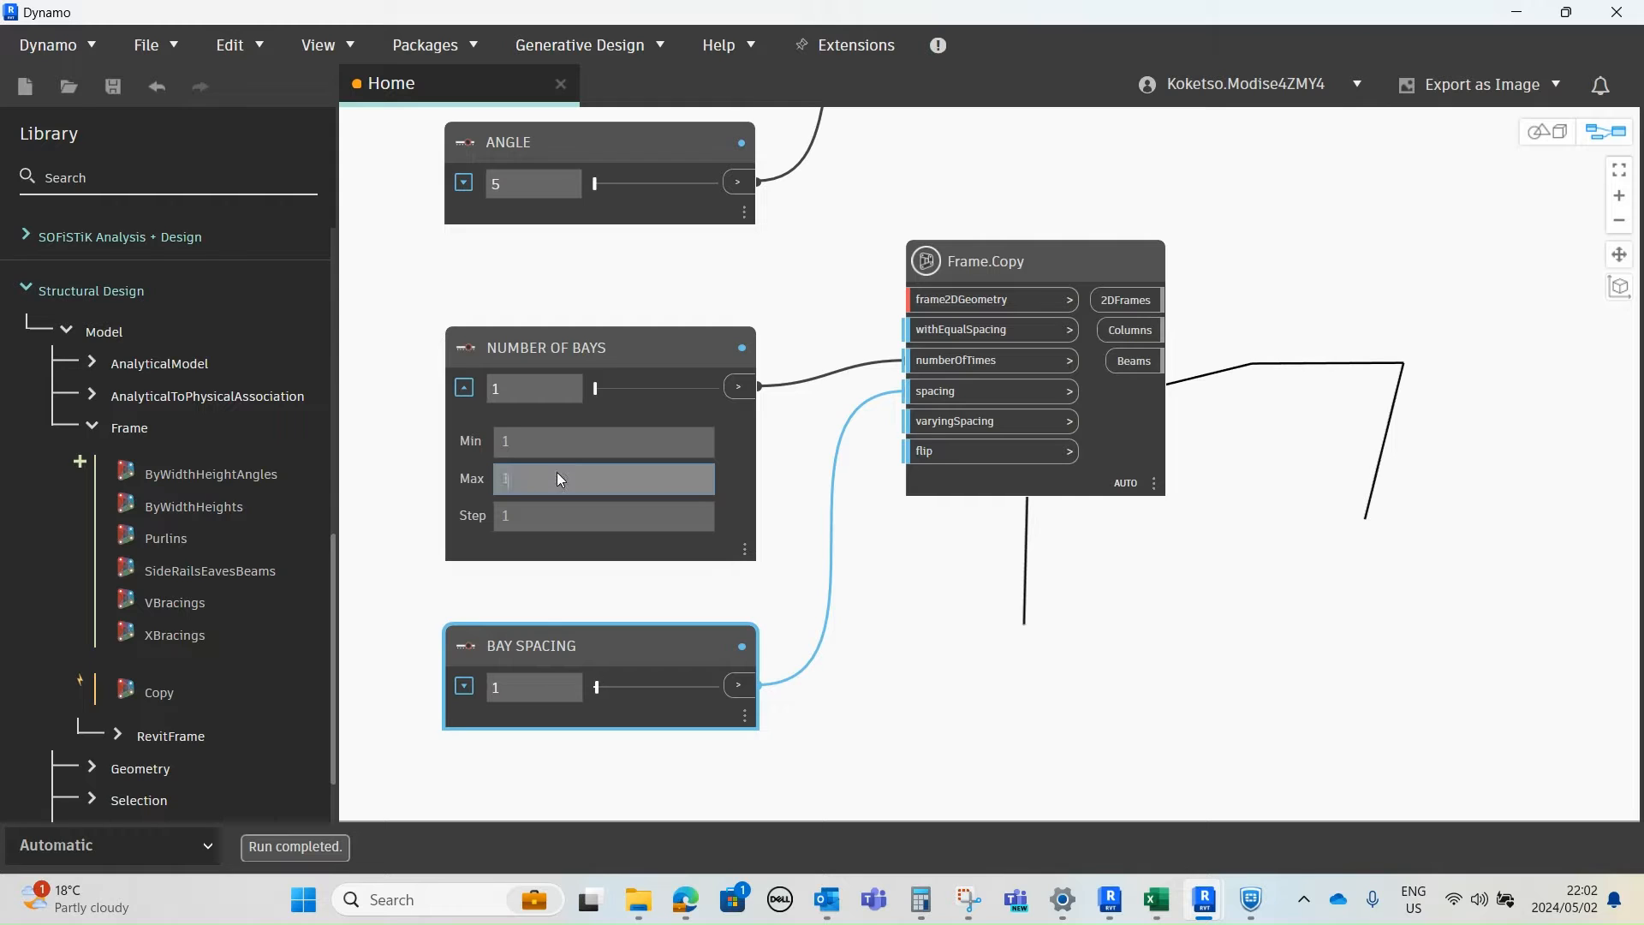
text(0)
double_click(519, 522)
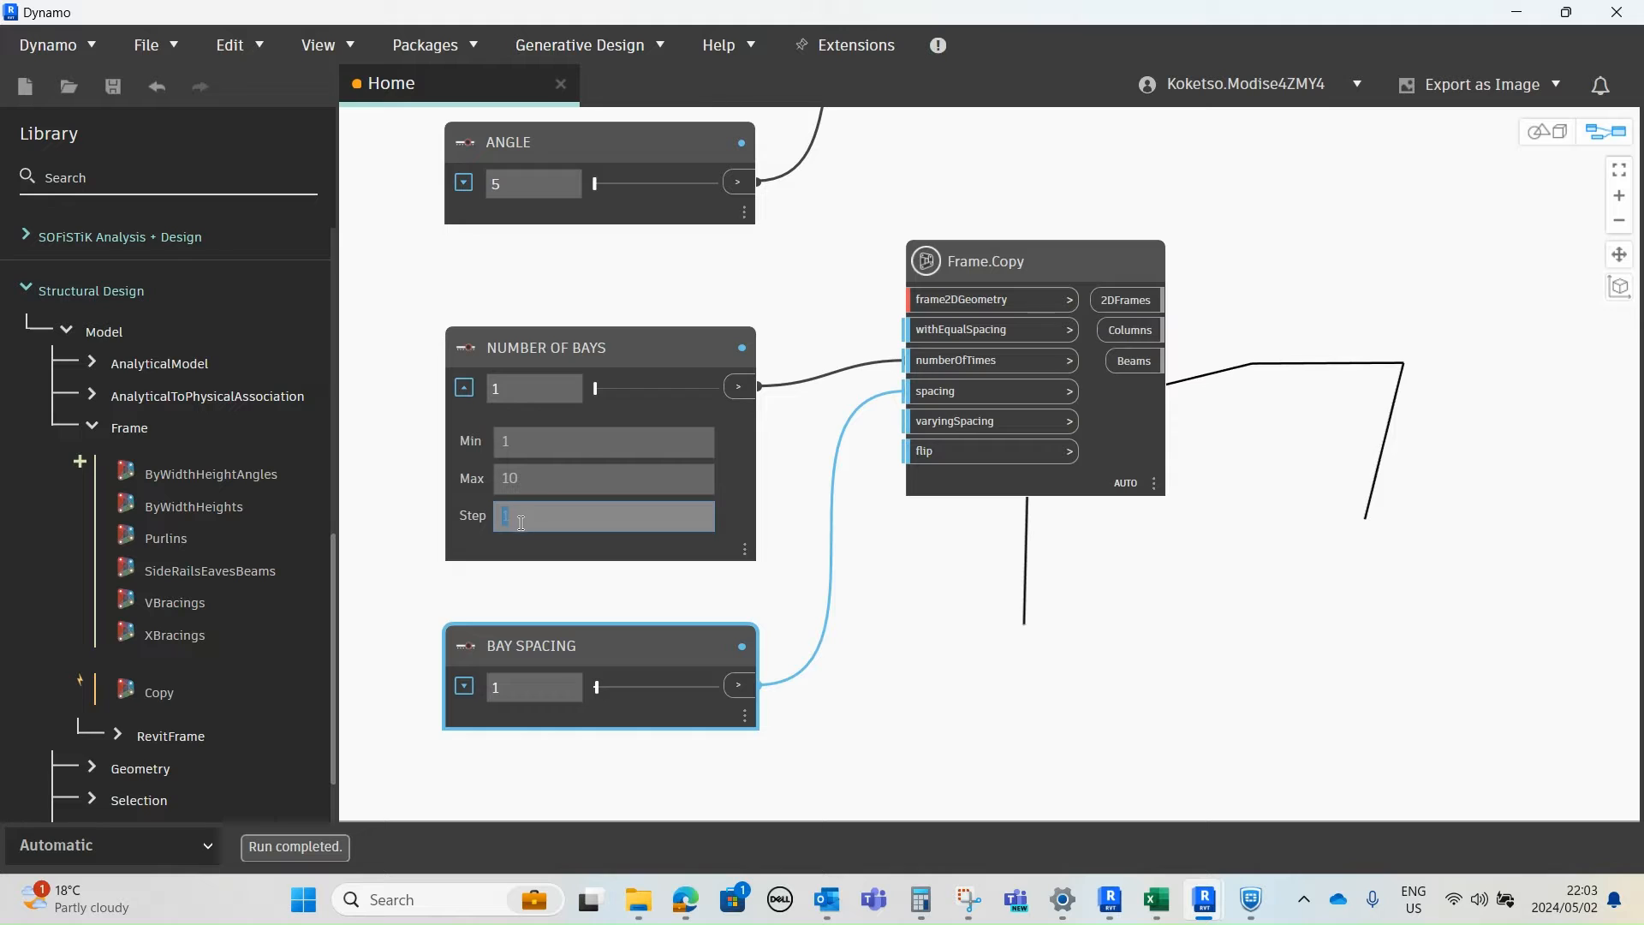
click(464, 388)
- Set the BAY SPACING slider's minimum to 4000, maximum to 8000 and step to 1000, and position it below NUMBER OF BAYS
drag(558, 645, 558, 529)
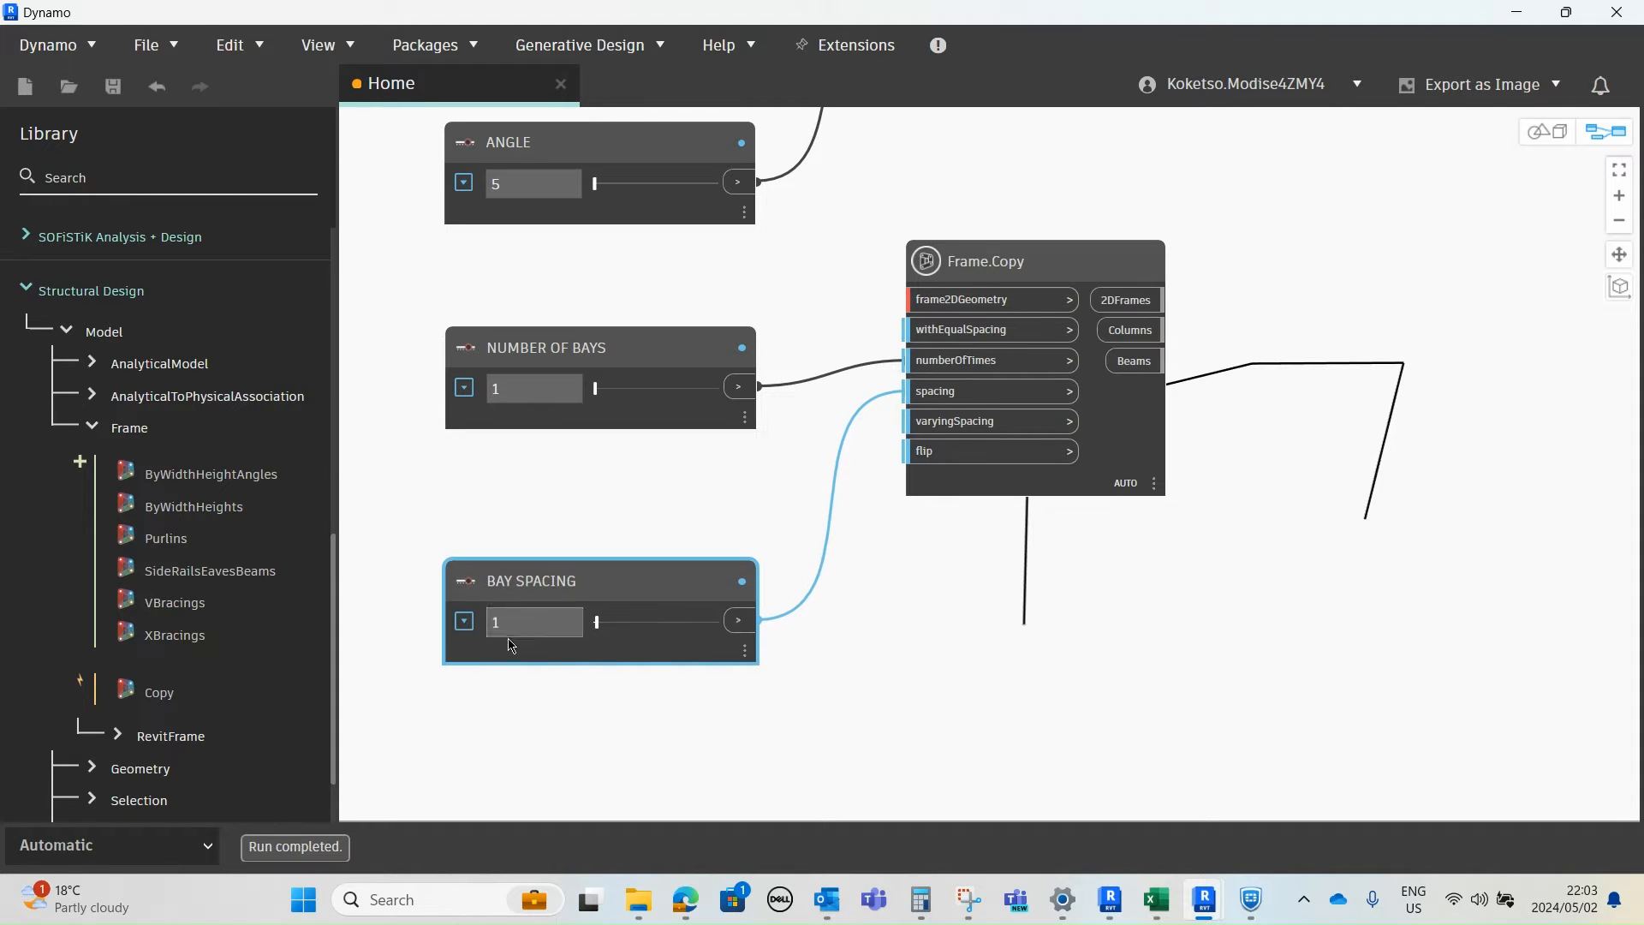
click(465, 569)
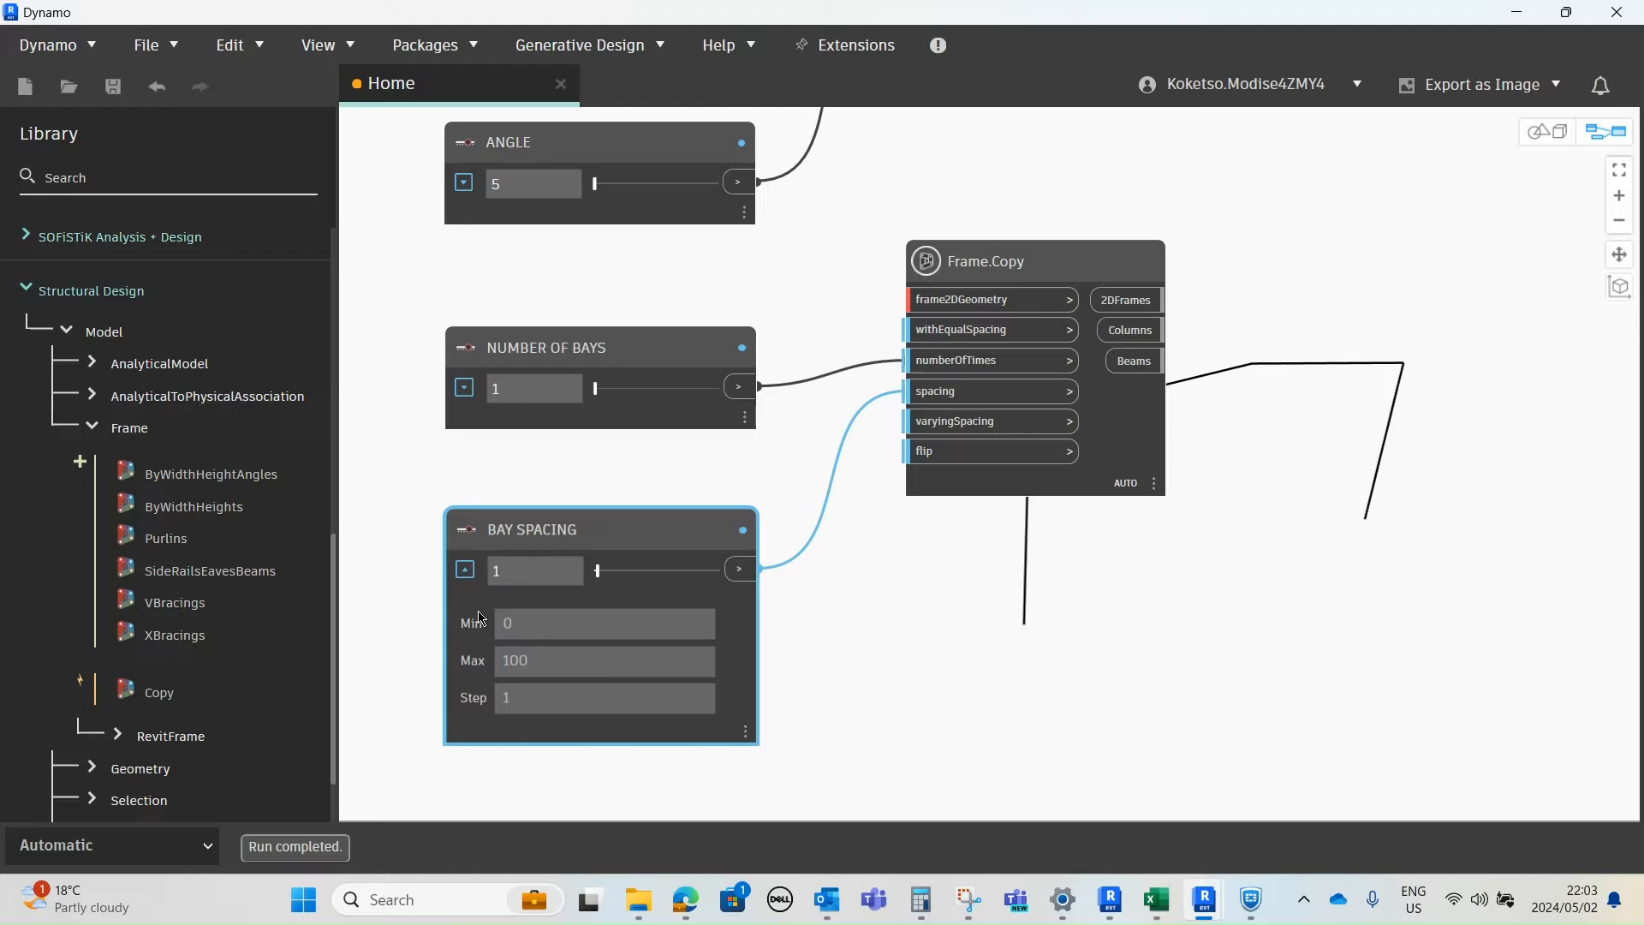
double_click(537, 615)
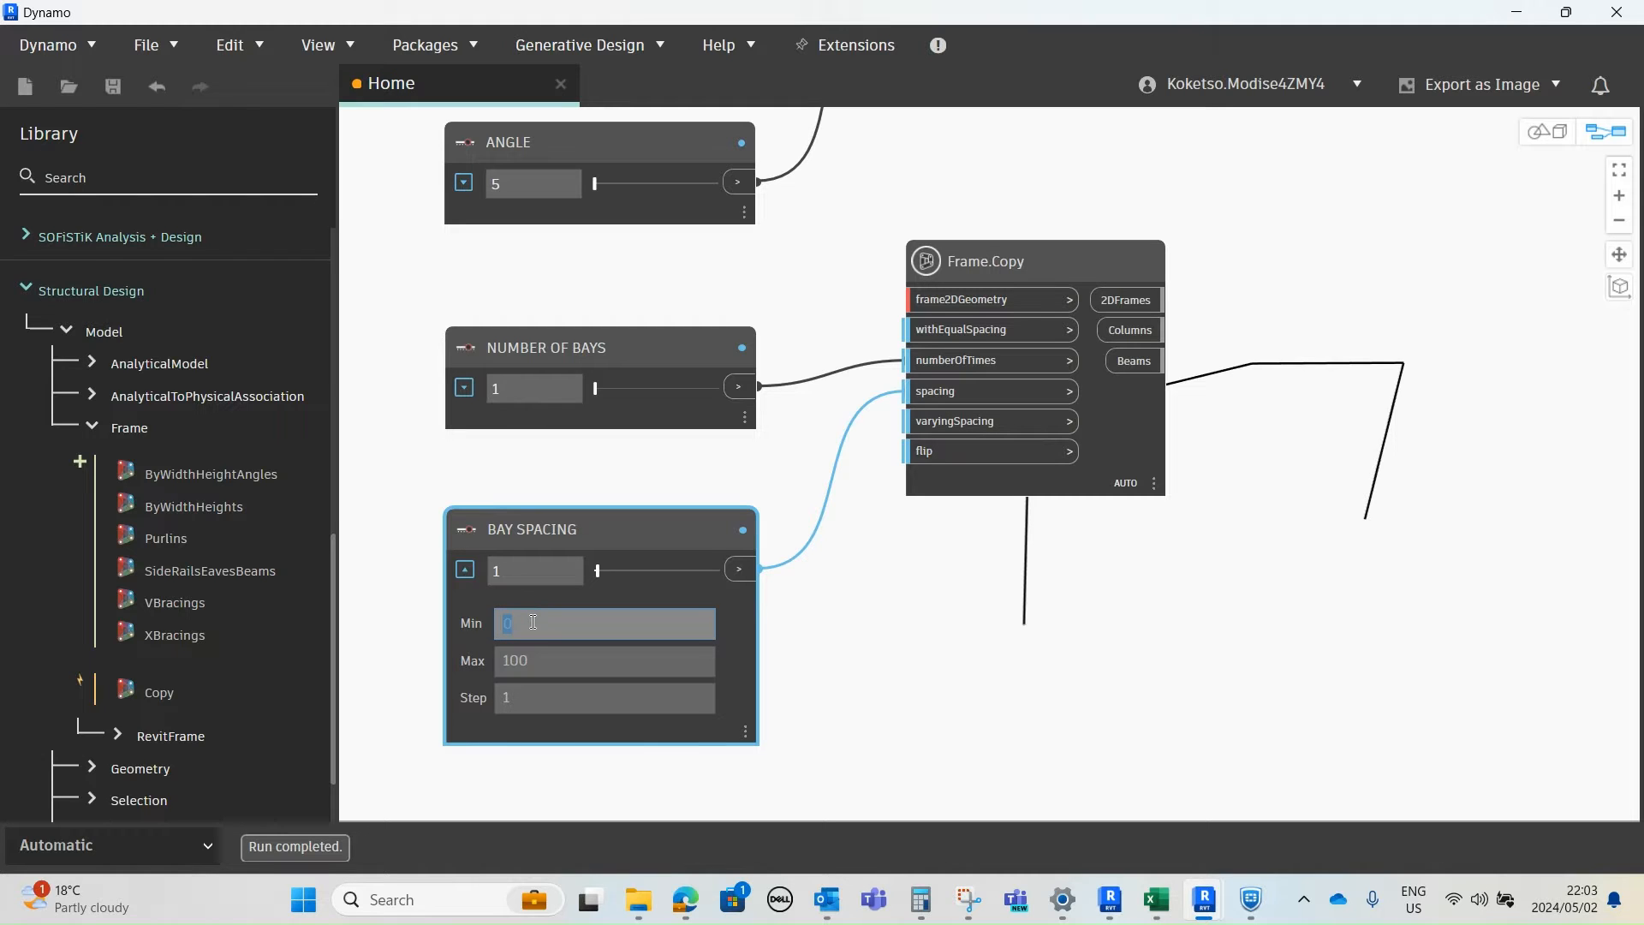
text(4000)
key(Tab)
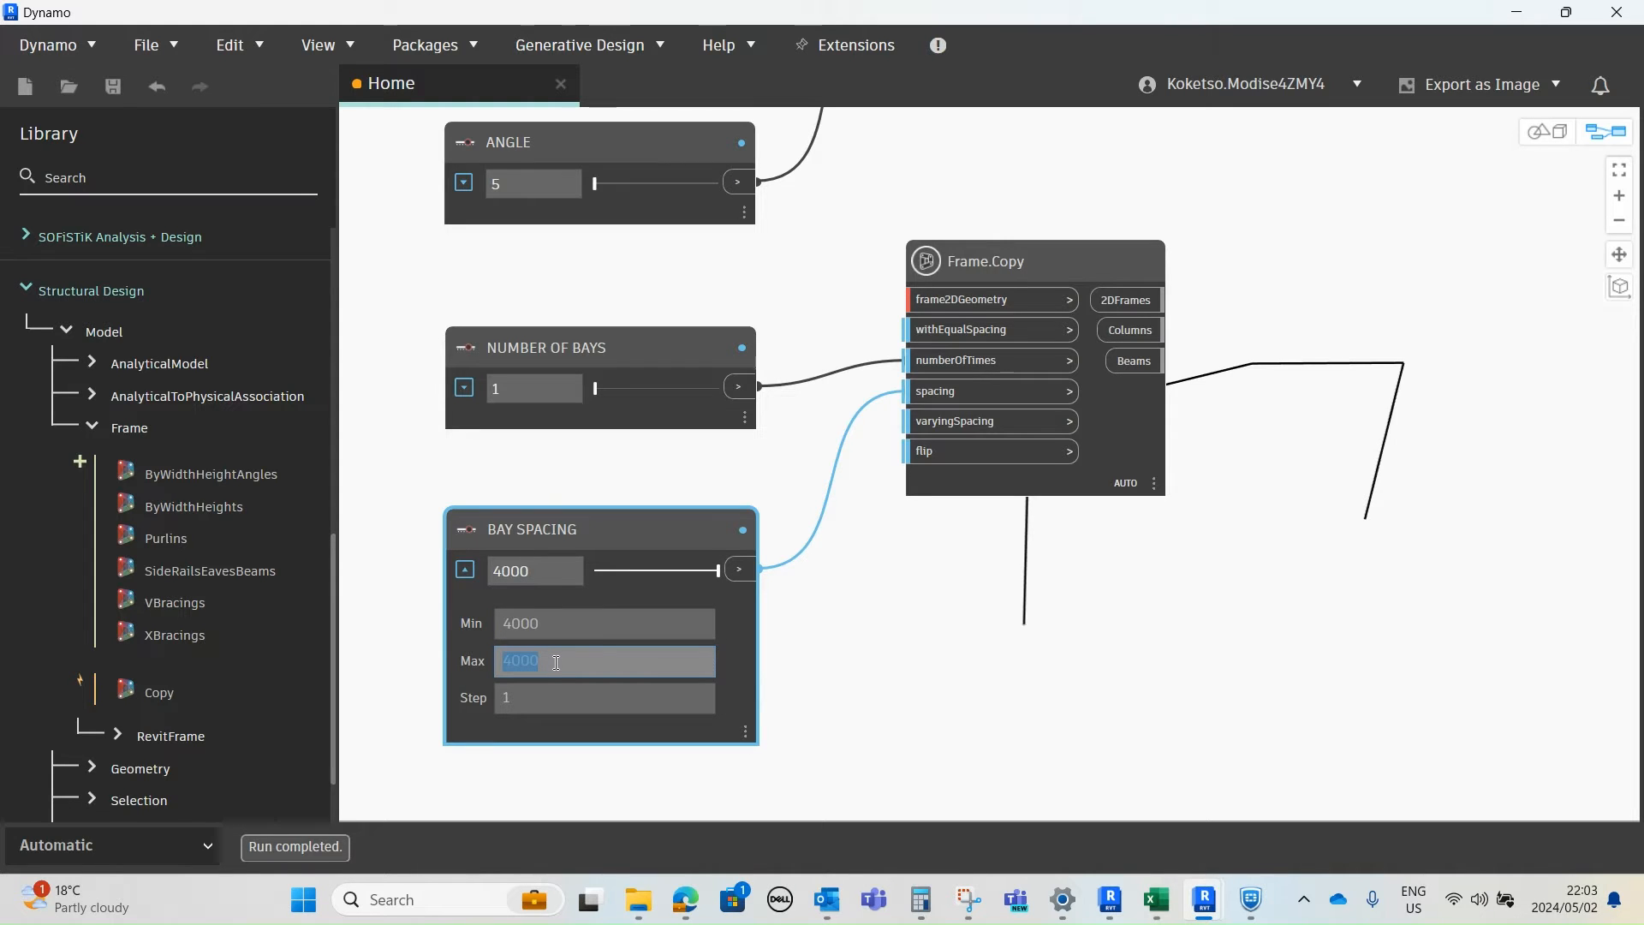
text(8000)
key(Tab)
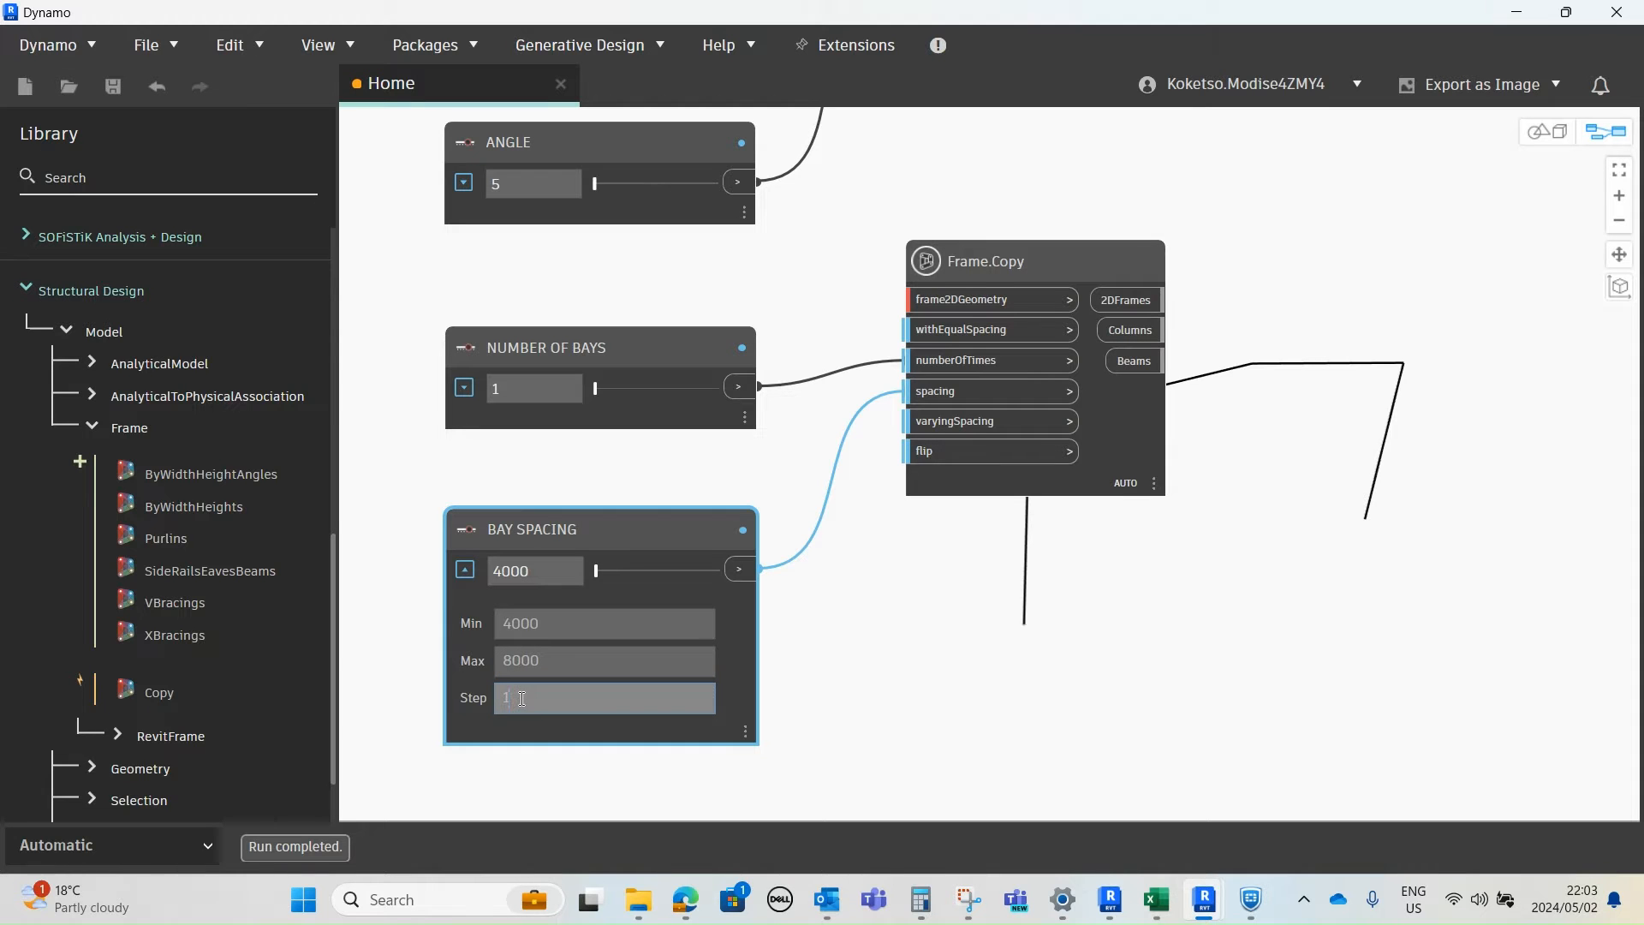
text(1000)
click(579, 529)
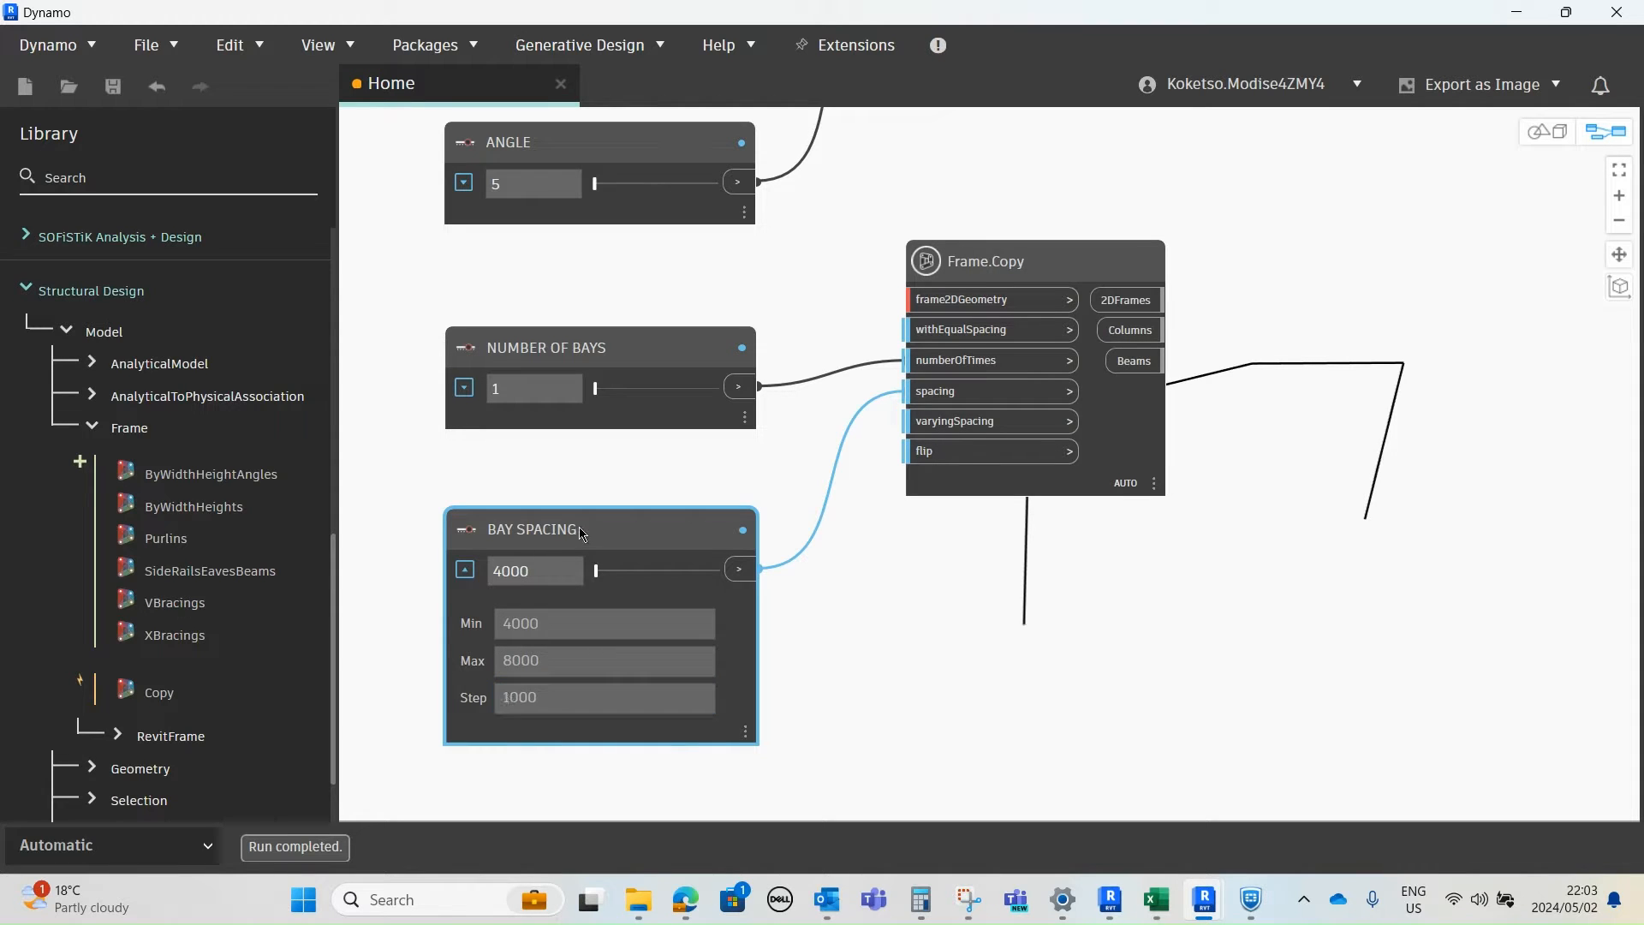
click(465, 570)
drag(516, 534, 516, 552)
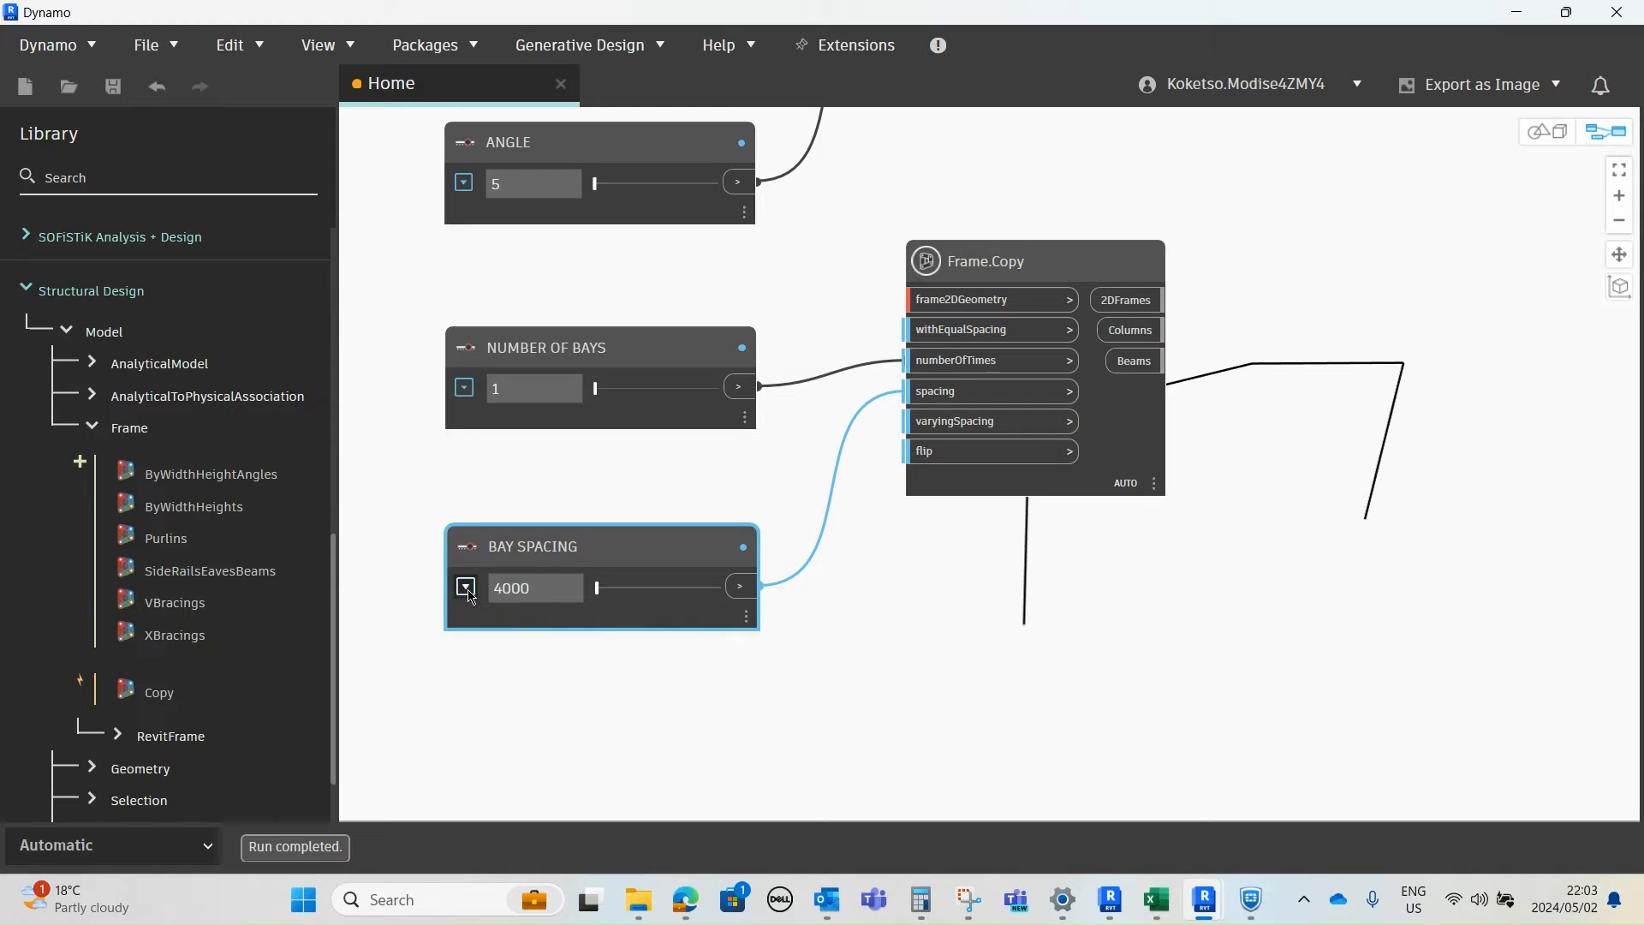
click(465, 586)
click(465, 586)
- Set the NUMBER OF BAYS slider to 7
scroll(651, 545, down, 10)
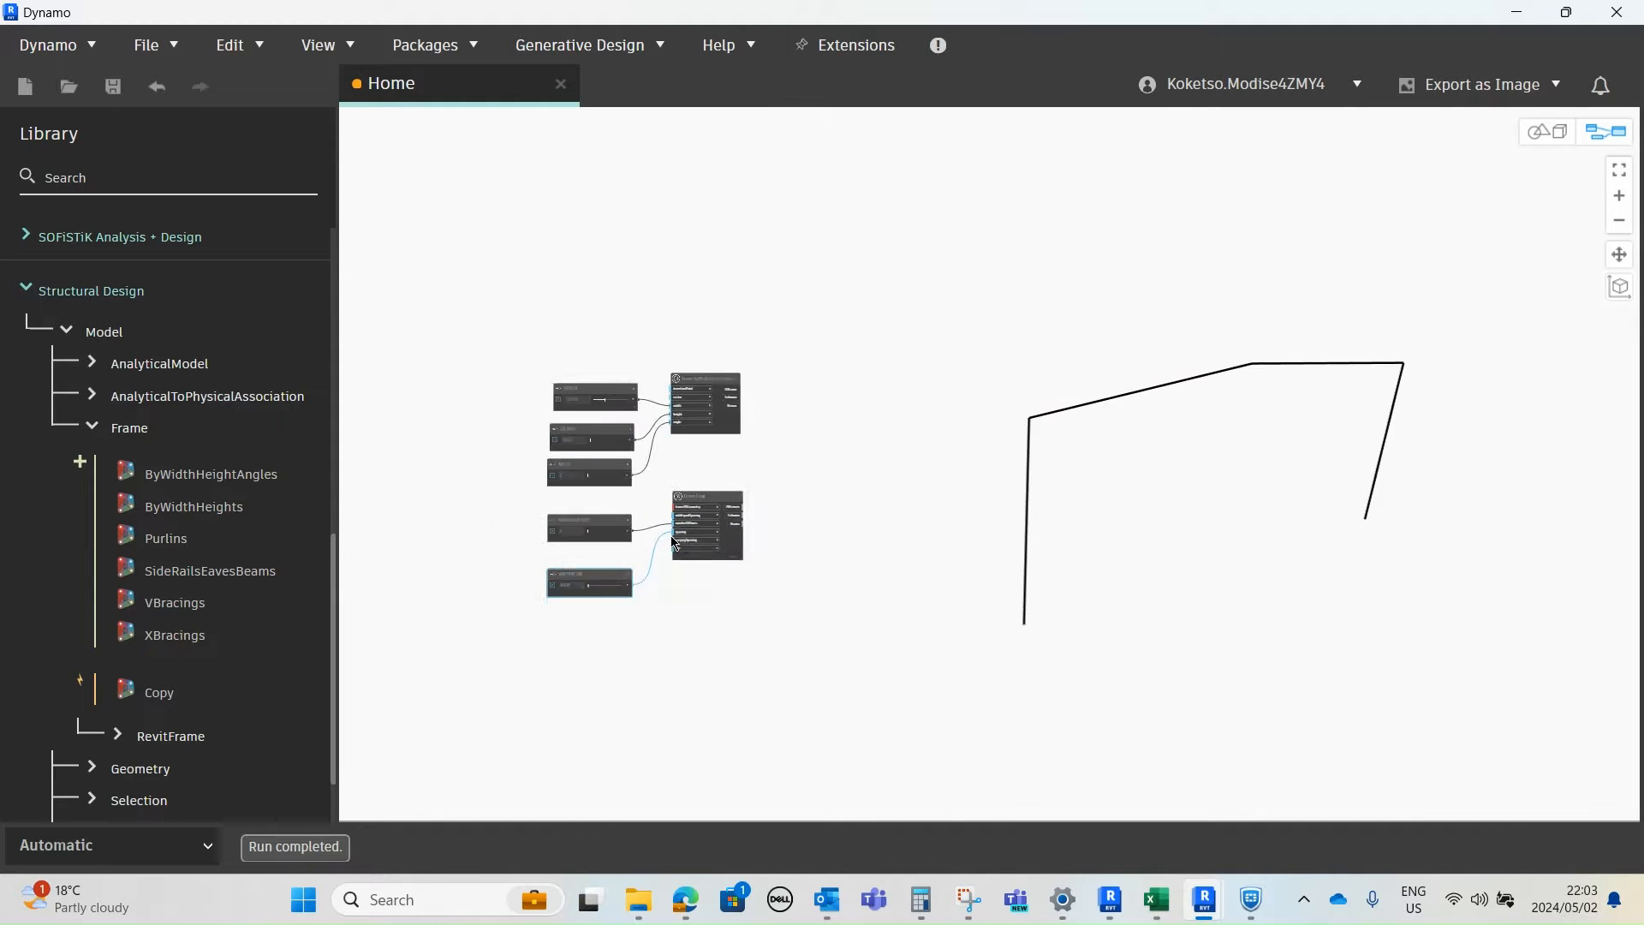
scroll(599, 489, up, 8)
scroll(531, 497, up, 2)
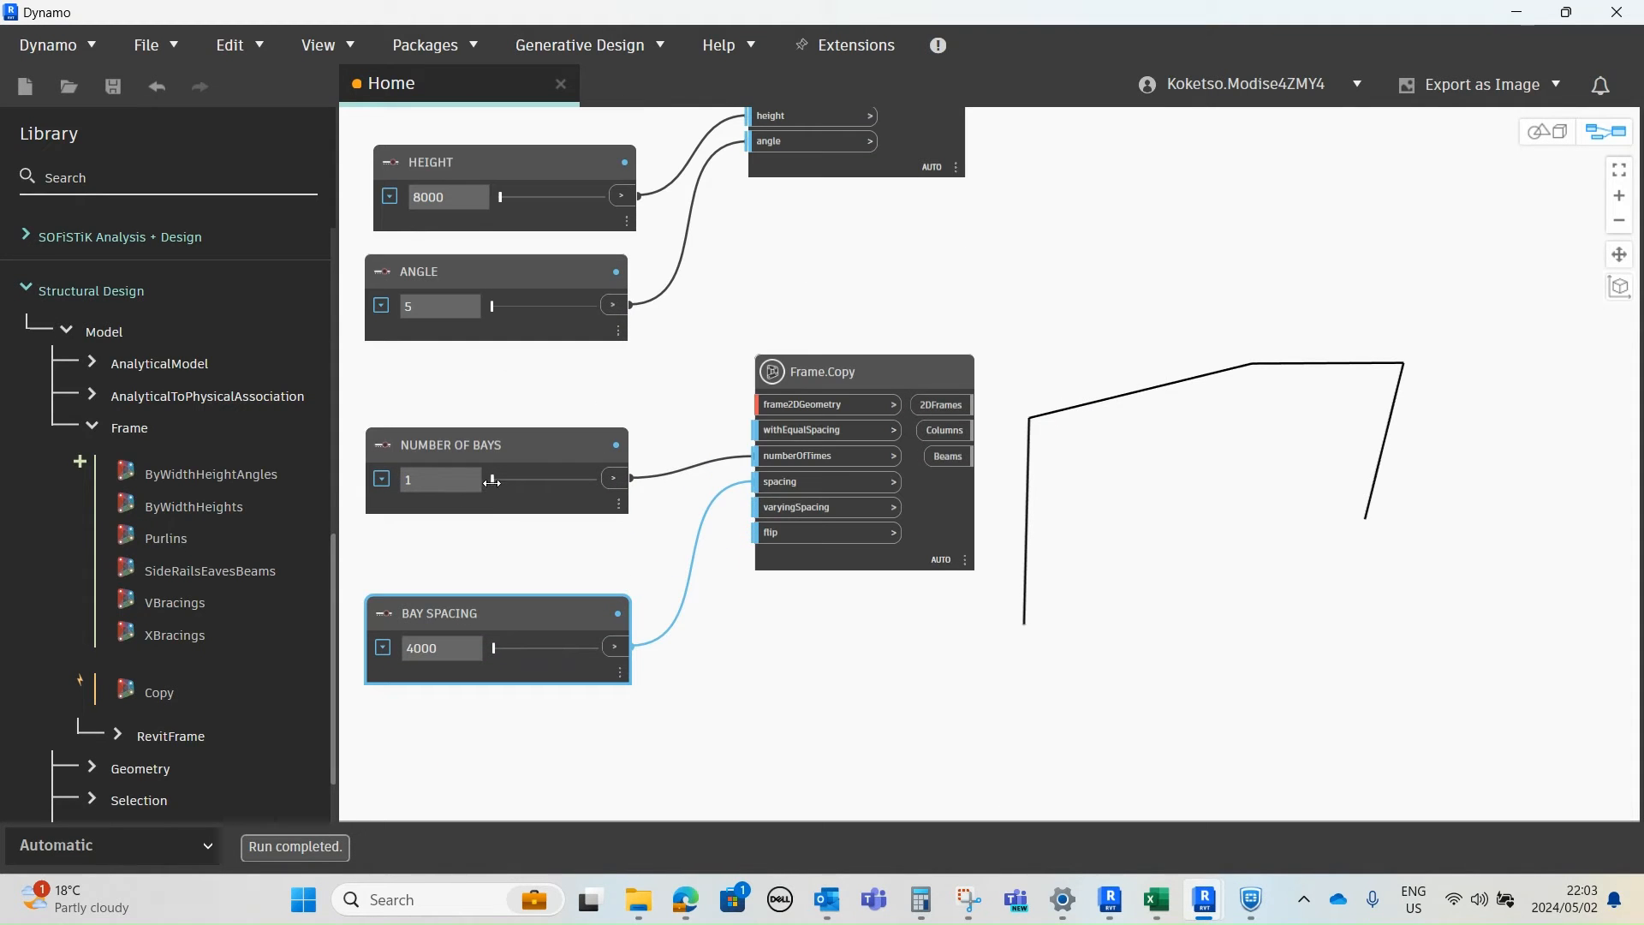
mouse_move(504, 485)
mouse_down()
mouse_move(524, 482)
mouse_move(493, 479)
mouse_up()
scroll(532, 538, down, 2)
scroll(574, 516, up, 3)
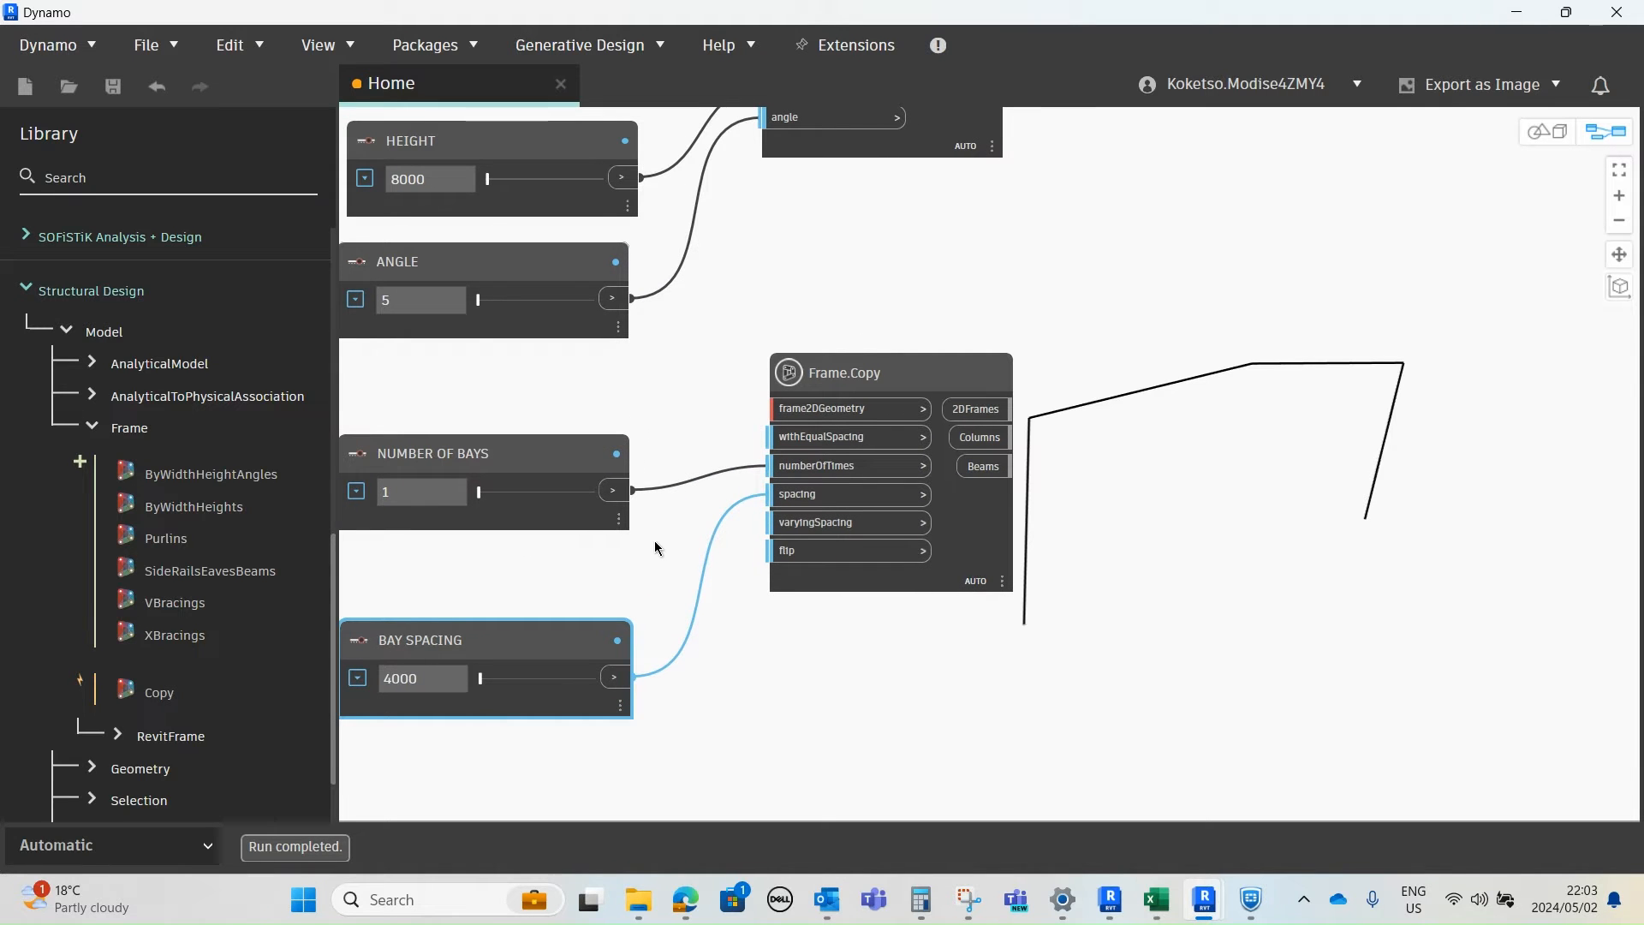
middle_drag(605, 523, 686, 532)
drag(571, 502, 613, 502)
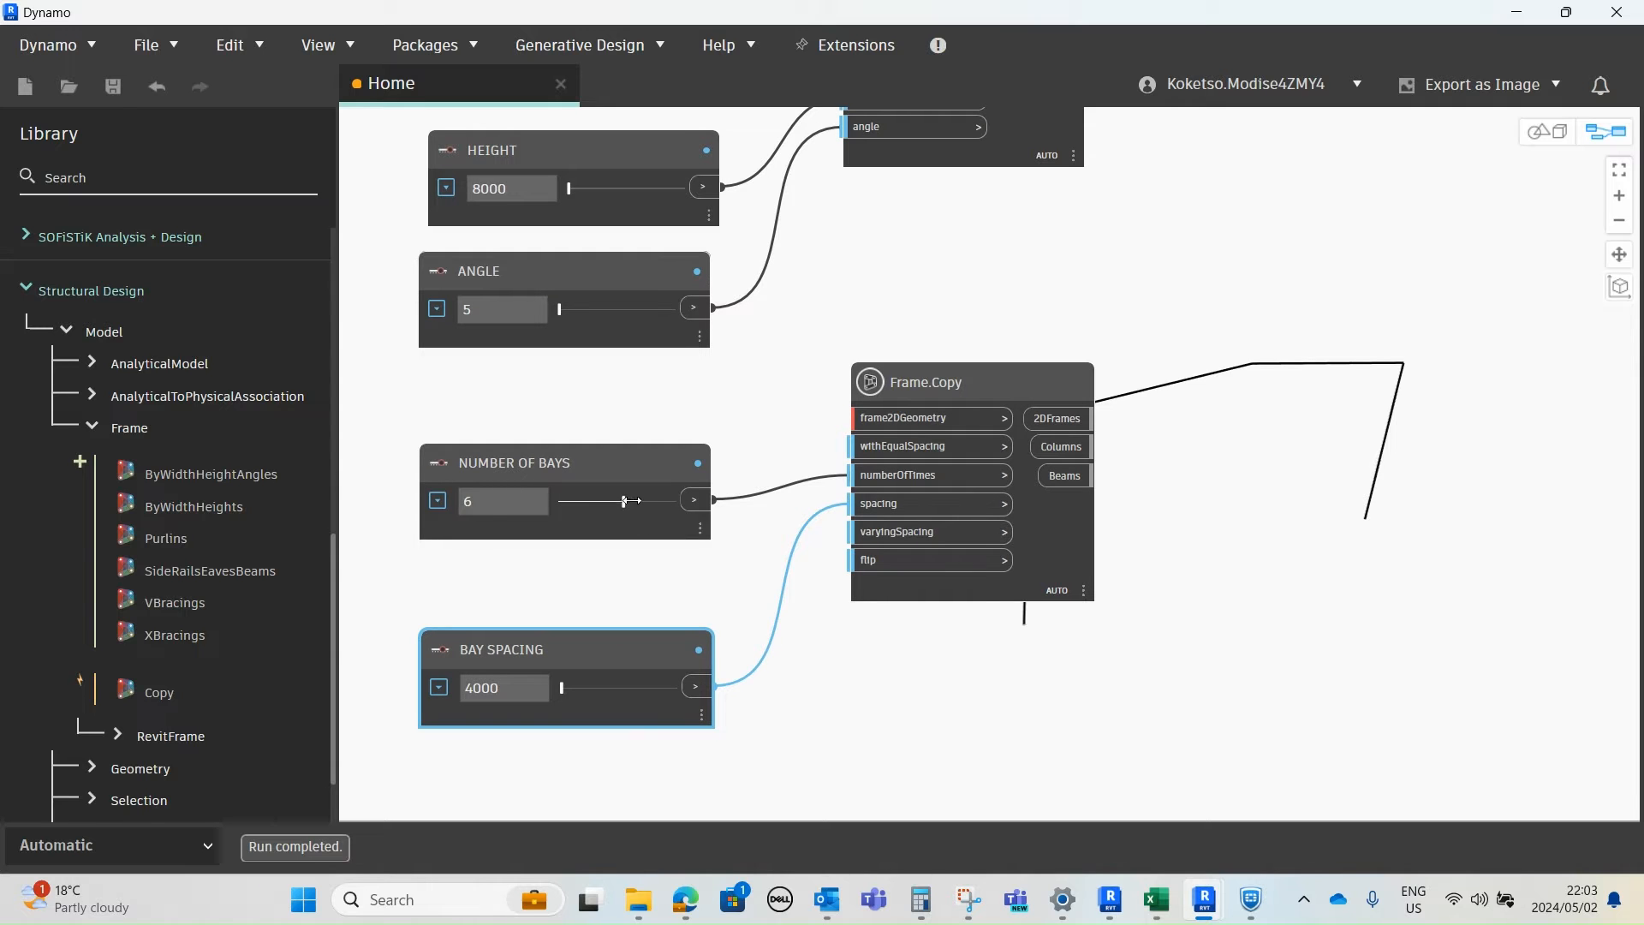
- Examine the output ports of Frame.ByWidthHeightAngles together with the ports of Frame.Copy
scroll(678, 525, down, 2)
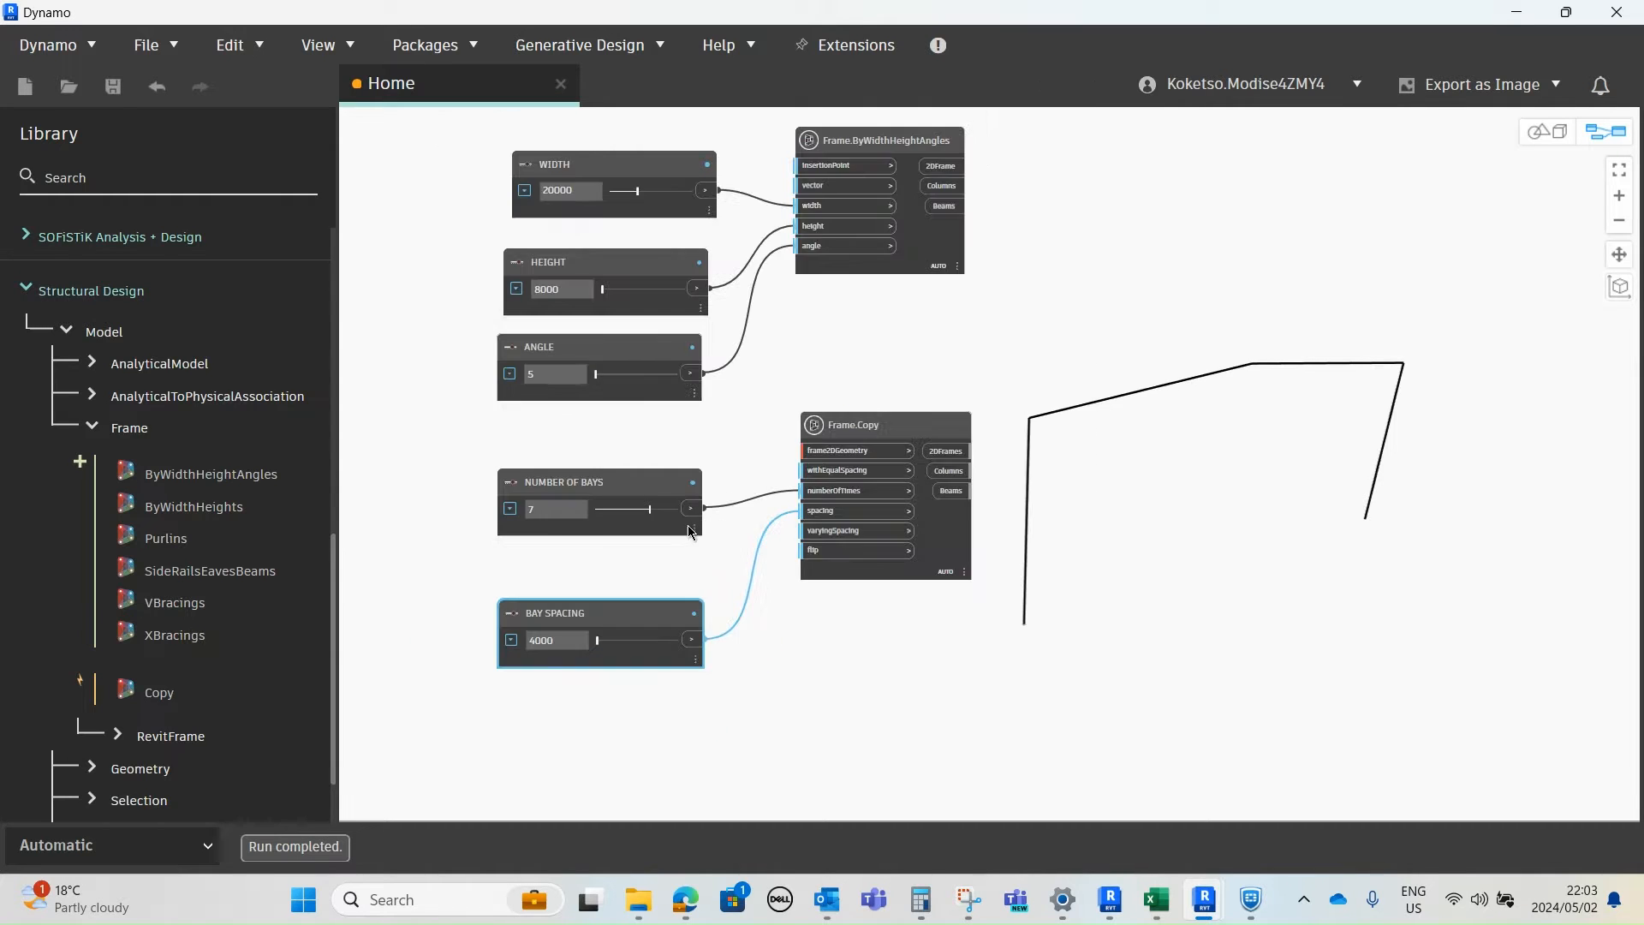
scroll(889, 440, up, 2)
middle_drag(877, 445, 831, 537)
scroll(828, 520, down, 1)
scroll(916, 548, up, 2)
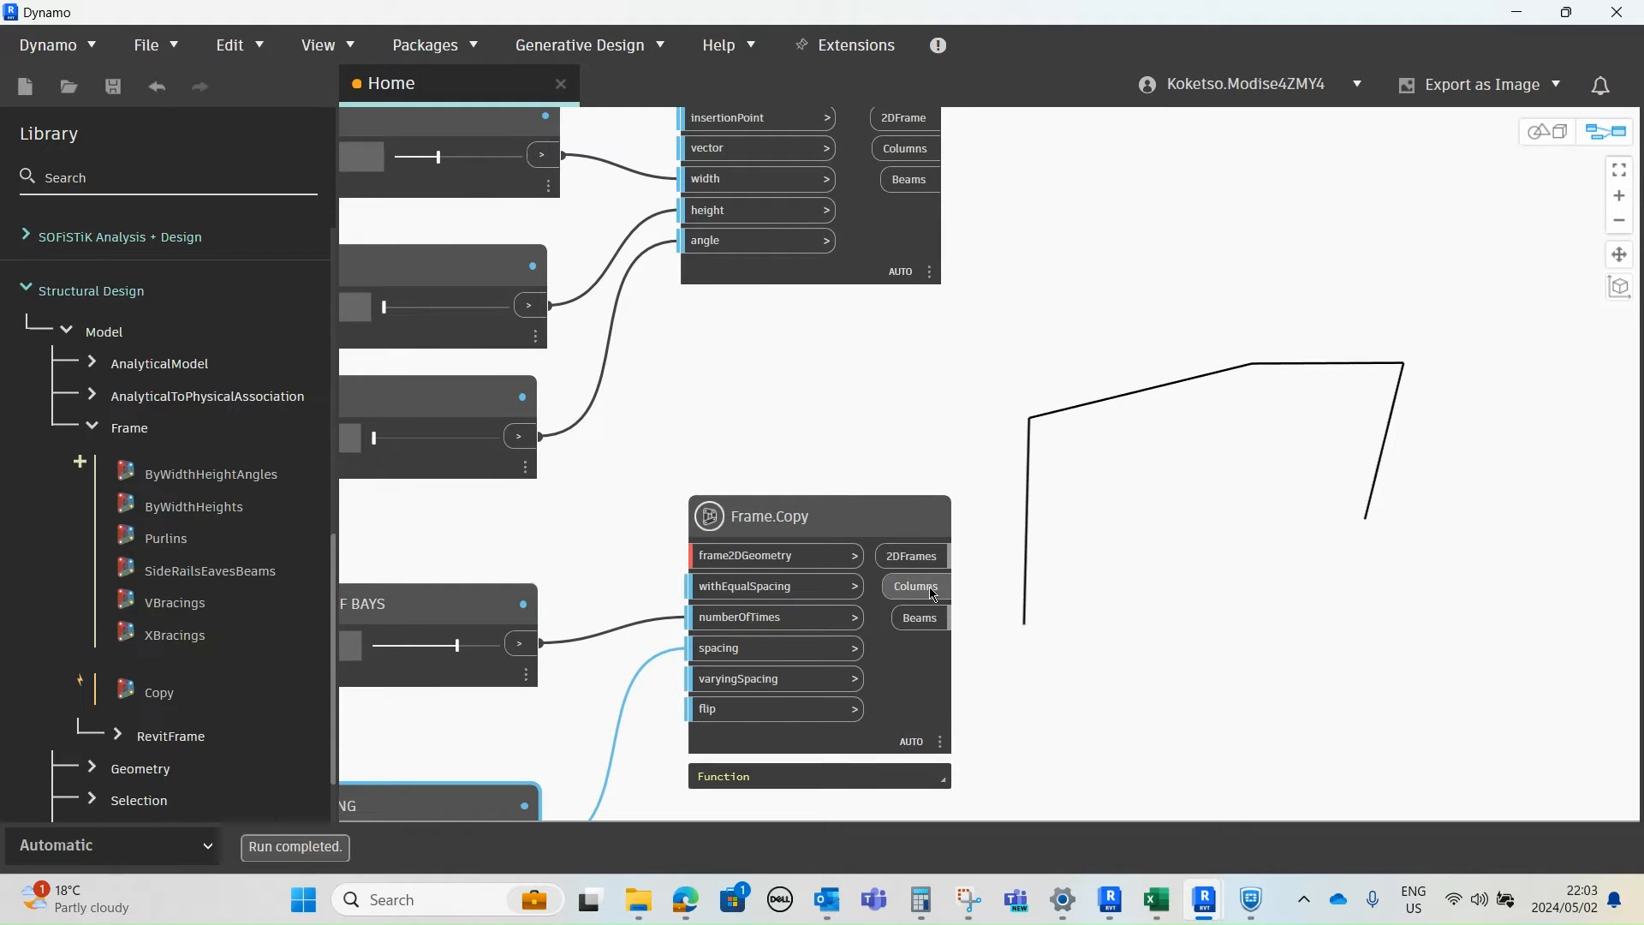
middle_drag(933, 593, 906, 638)
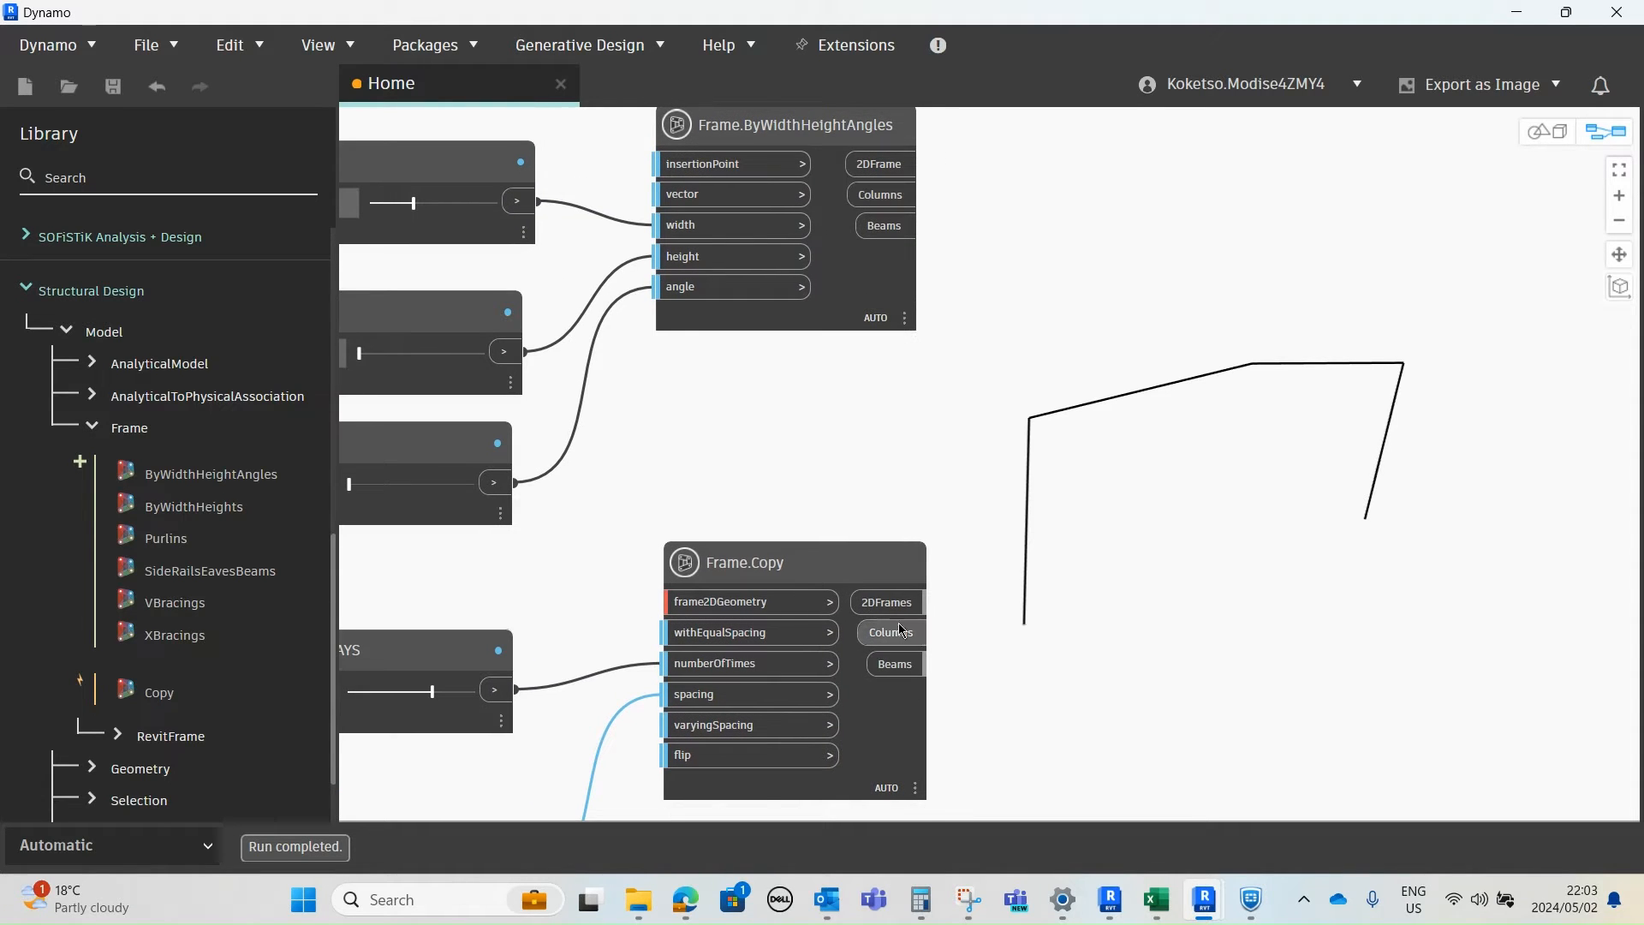
- Connect the 2DFrame output of Frame.ByWidthHeightAngles to the frame2DGeometry input of Frame.Copy
mouse_move(803, 143)
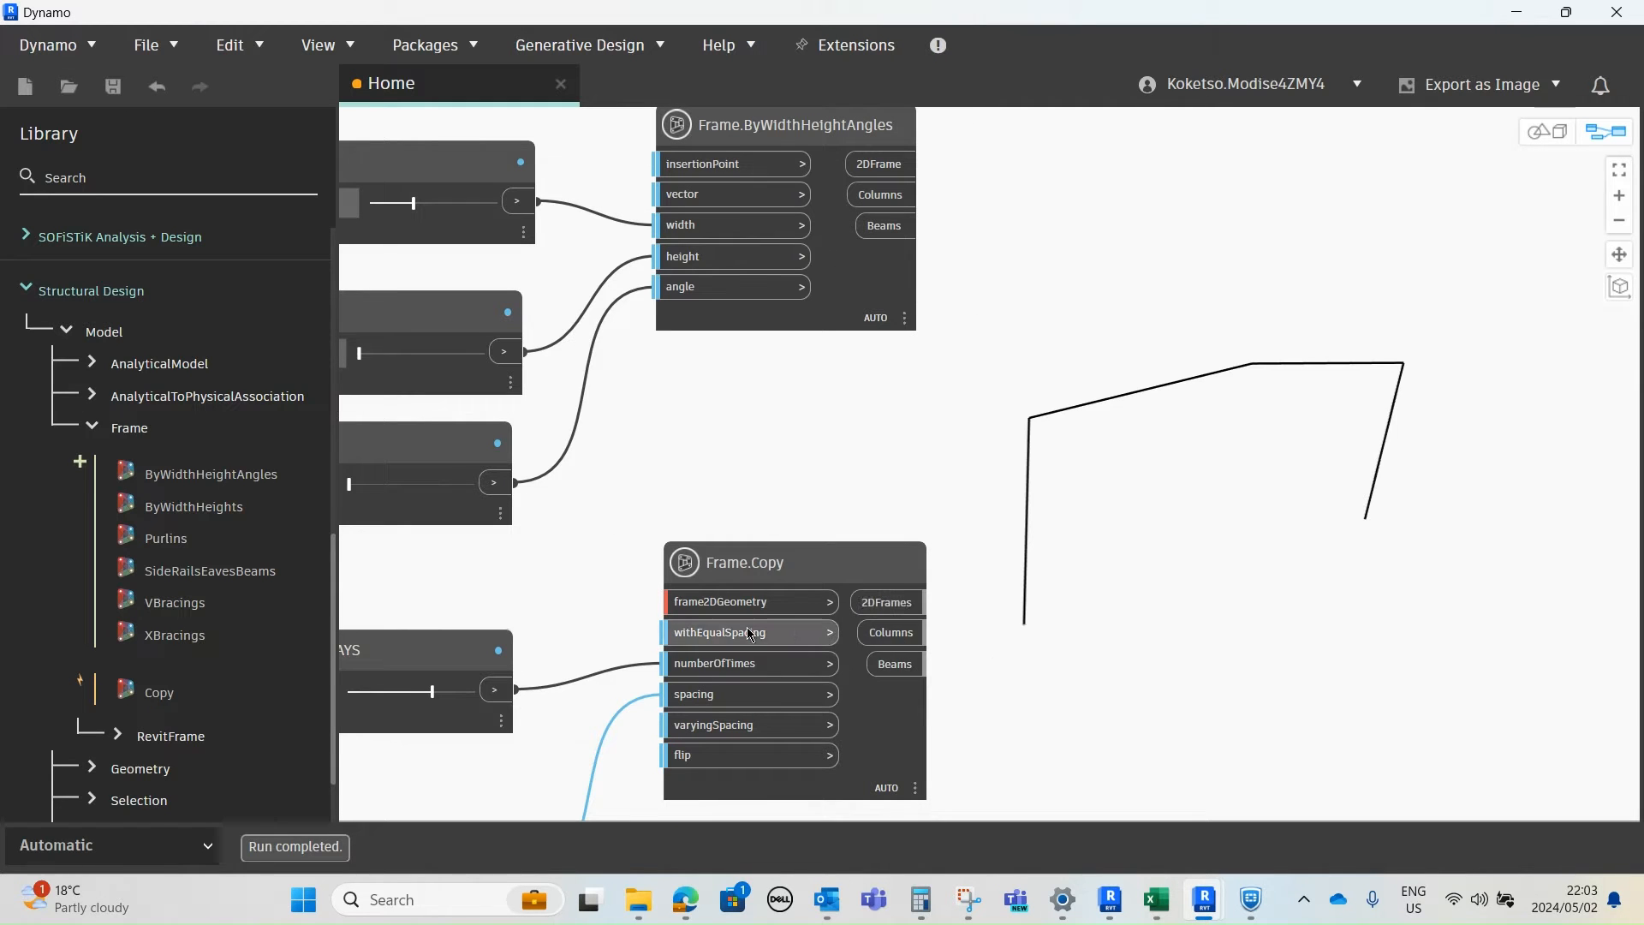
mouse_move(891, 167)
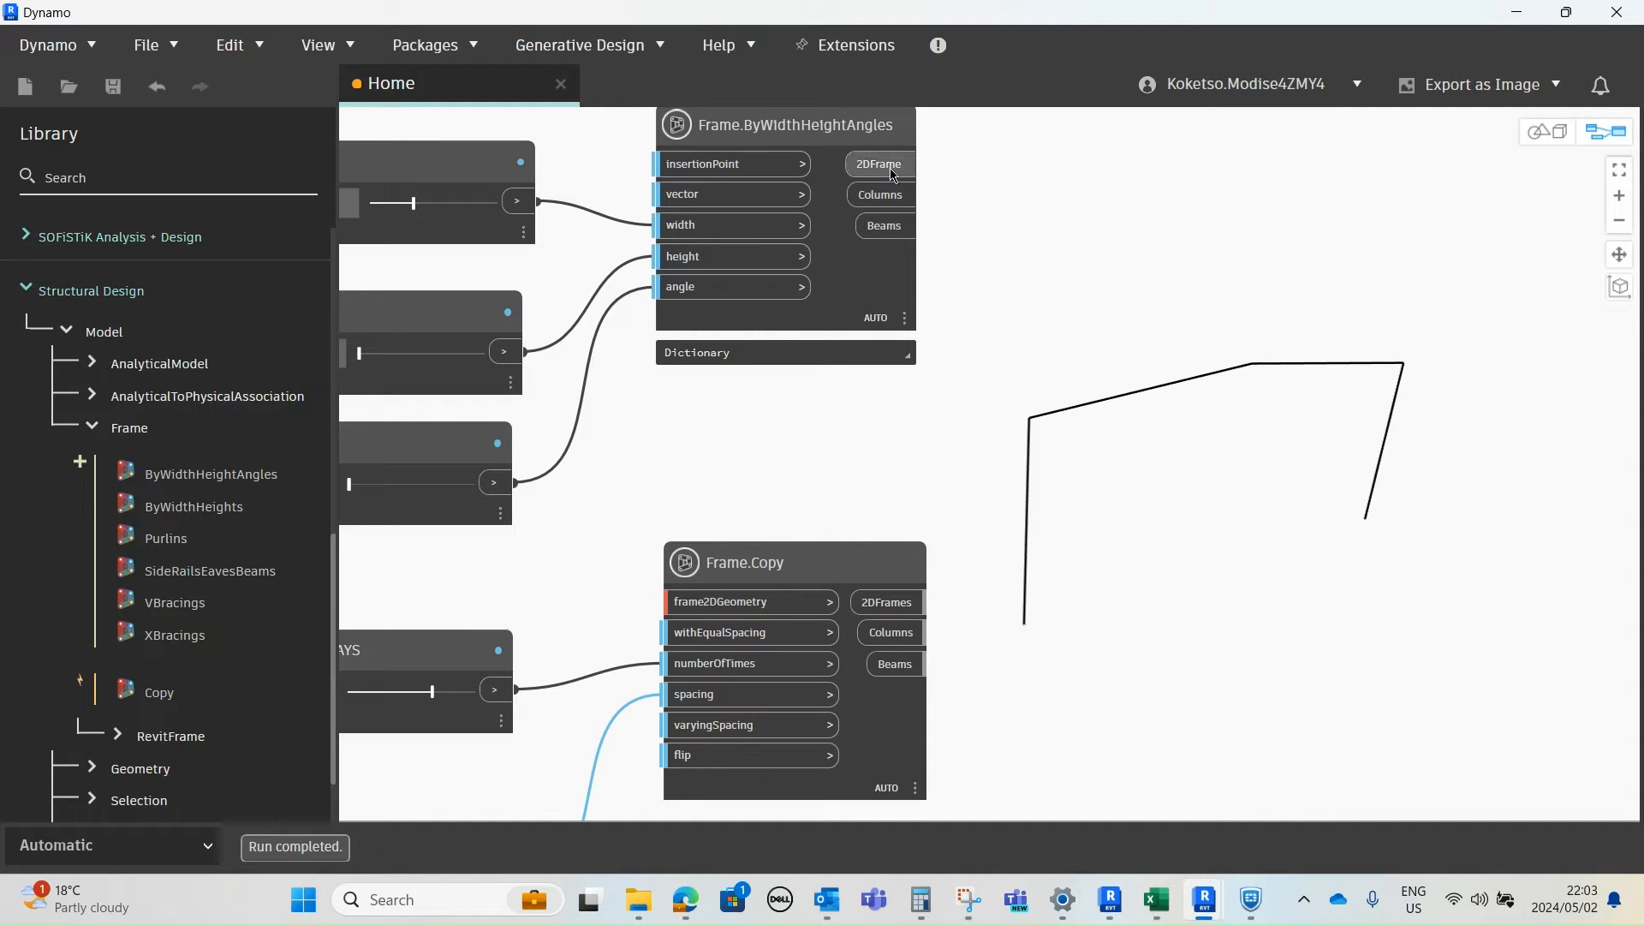
drag(891, 164, 666, 604)
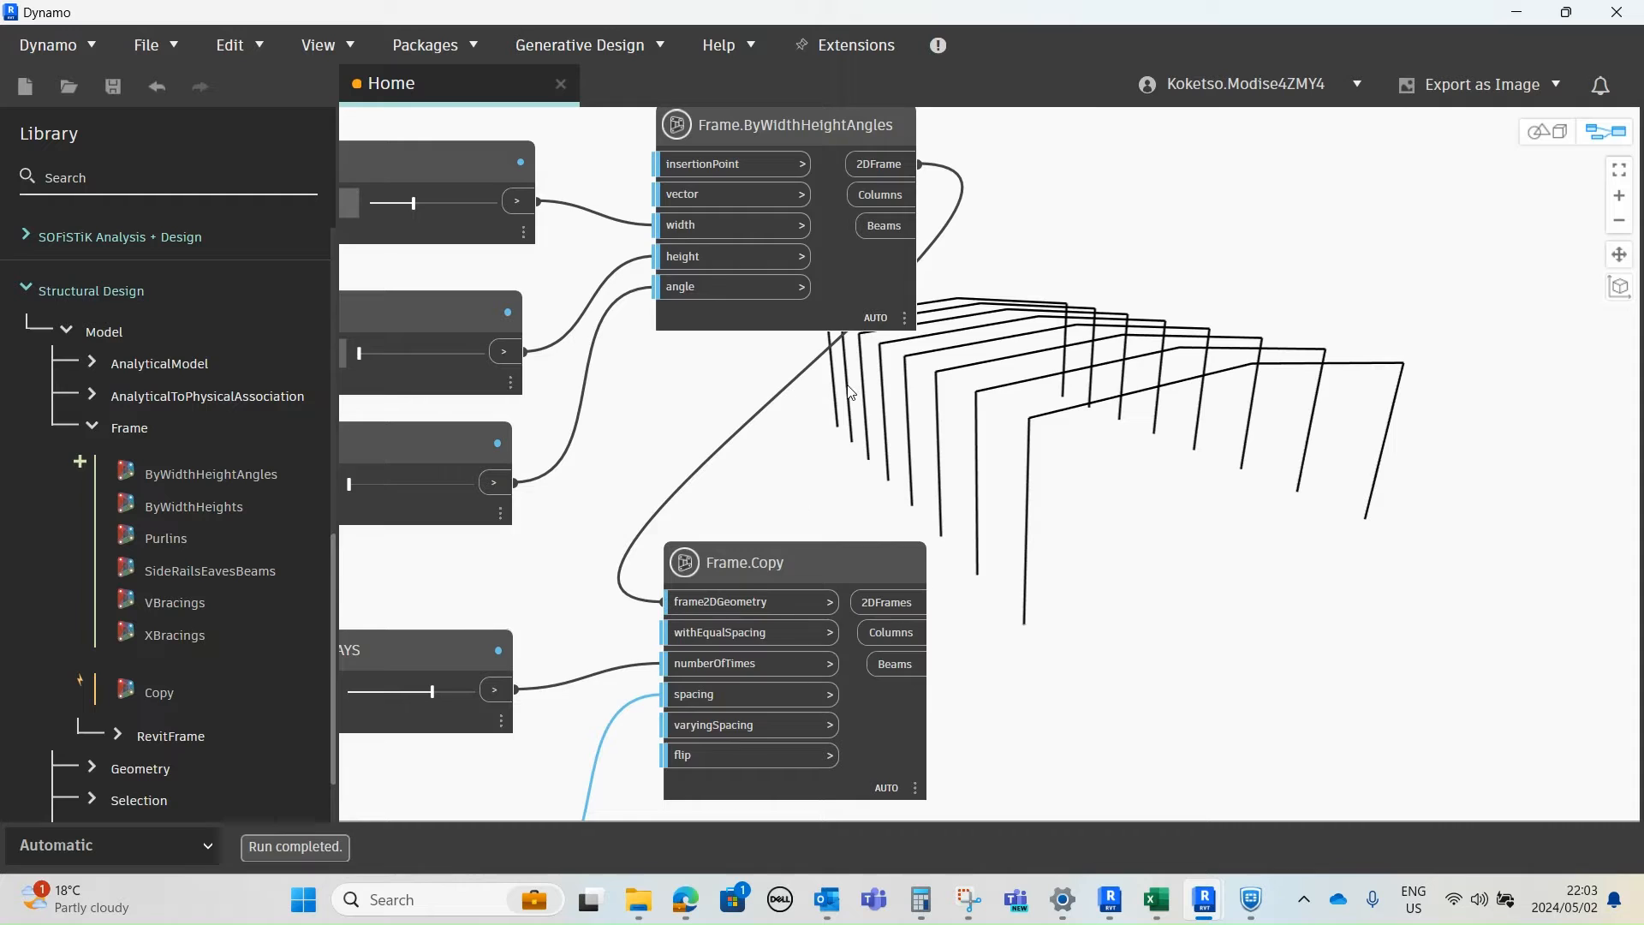
scroll(846, 391, down, 5)
middle_drag(970, 386, 877, 382)
scroll(961, 414, up, 2)
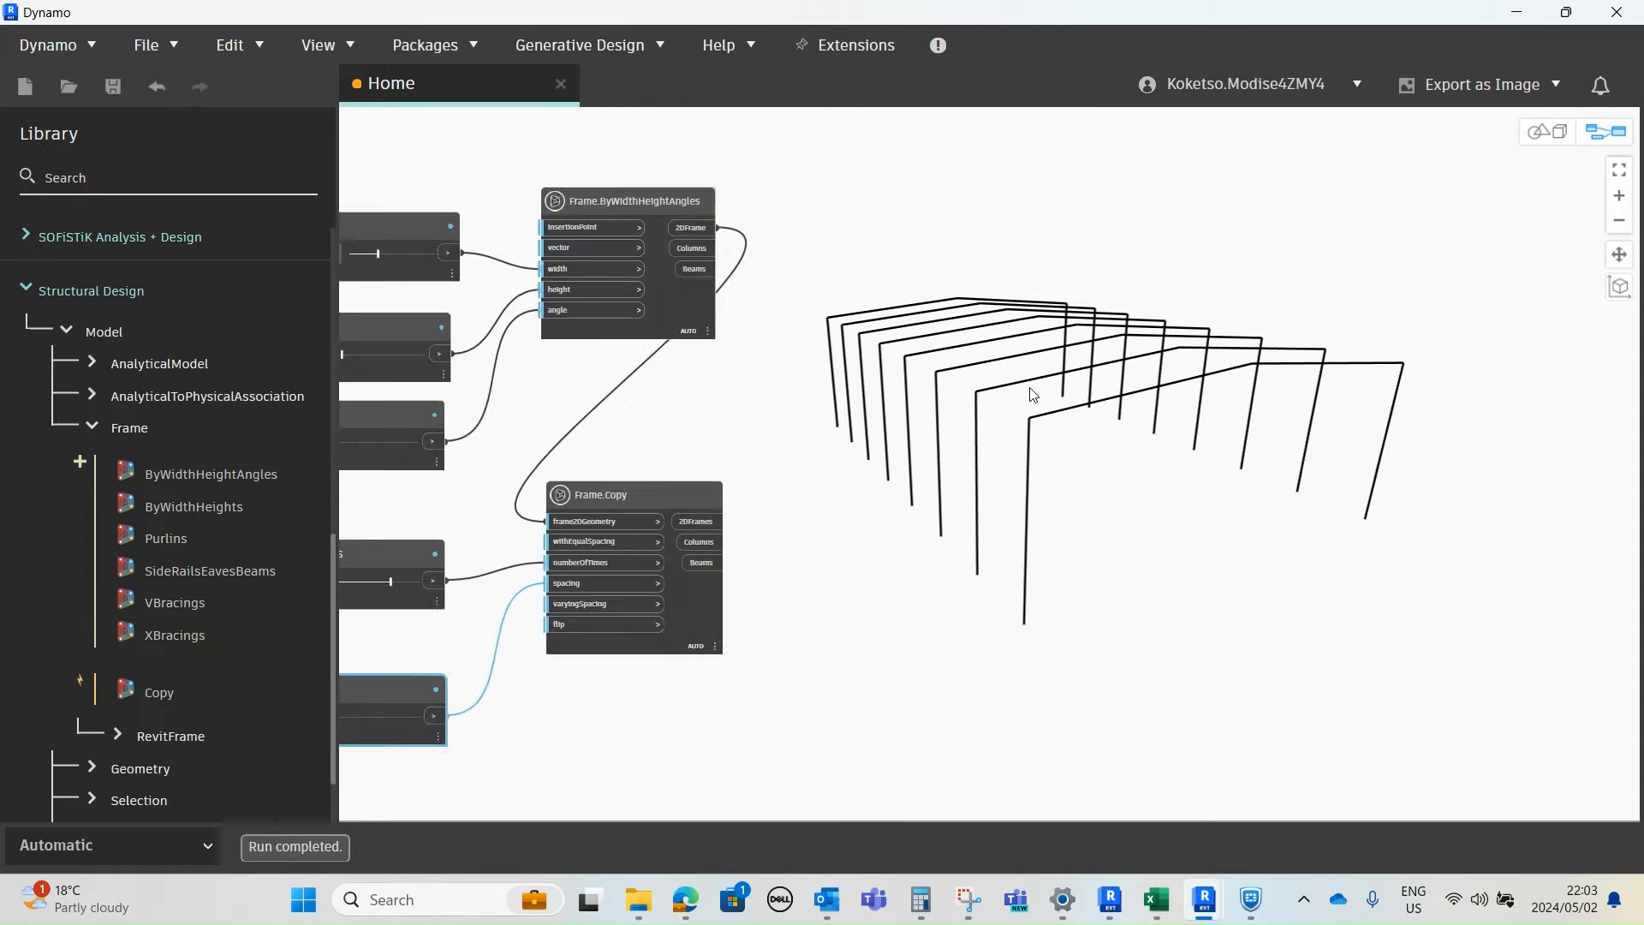
- Examine the copied frames in the 3D preview from a different angle, together with the node graph
click(1546, 132)
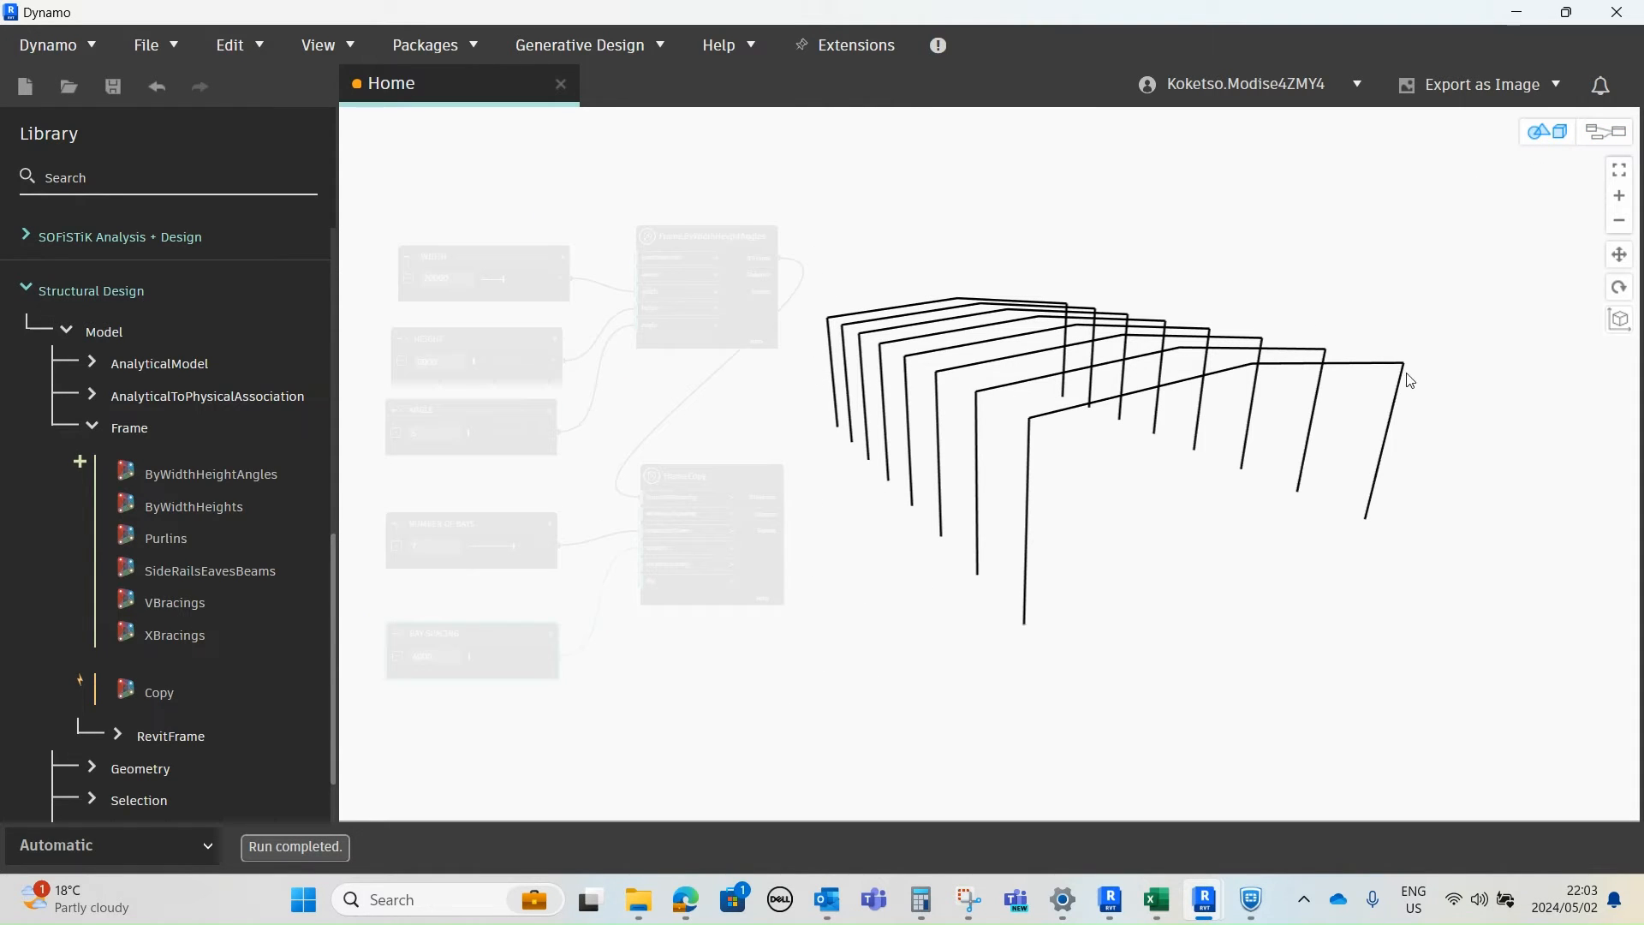
right_drag(1196, 400, 1333, 474)
click(1606, 131)
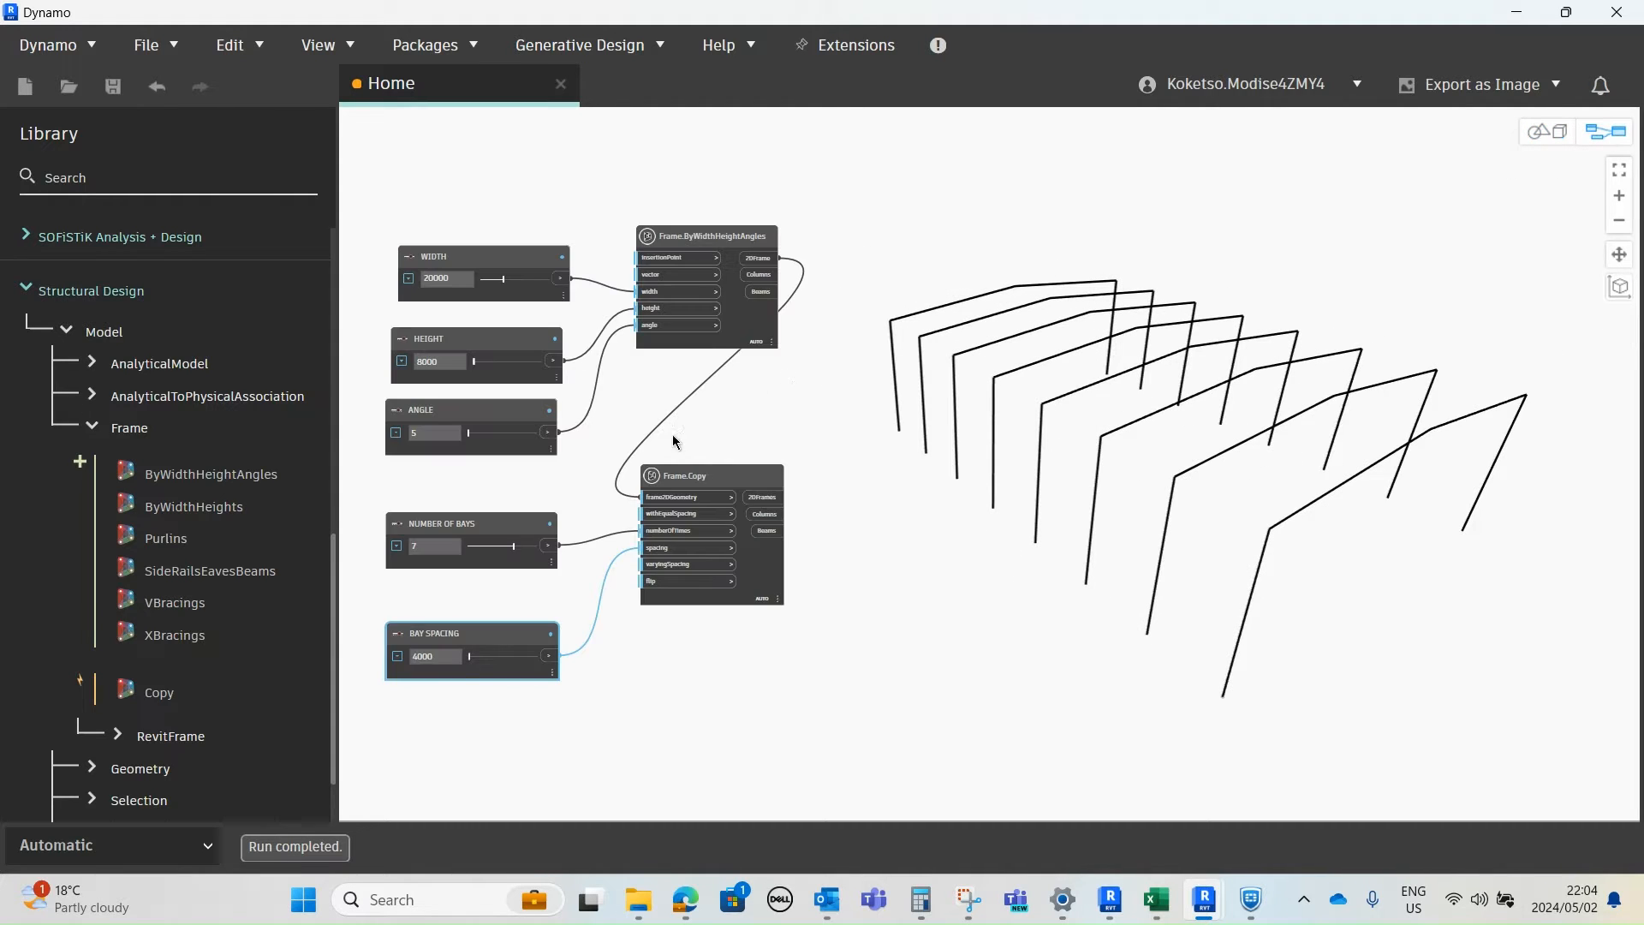
scroll(728, 428, up, 2)
scroll(787, 411, up, 1)
scroll(869, 437, down, 2)
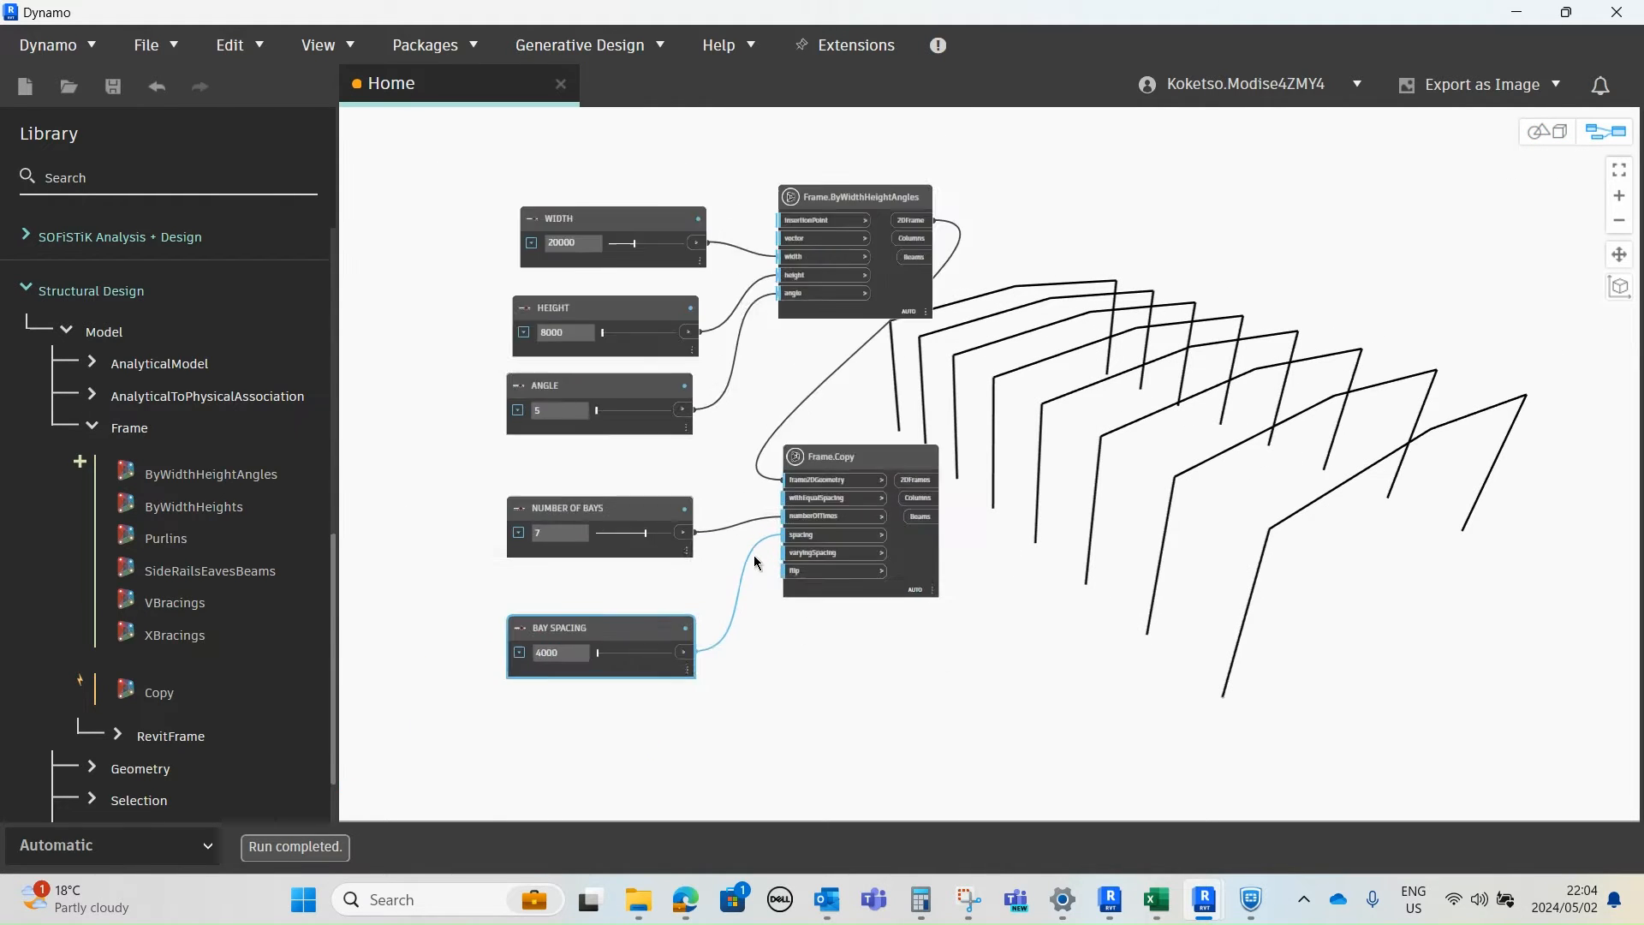
scroll(752, 554, up, 1)
middle_drag(787, 577, 752, 598)
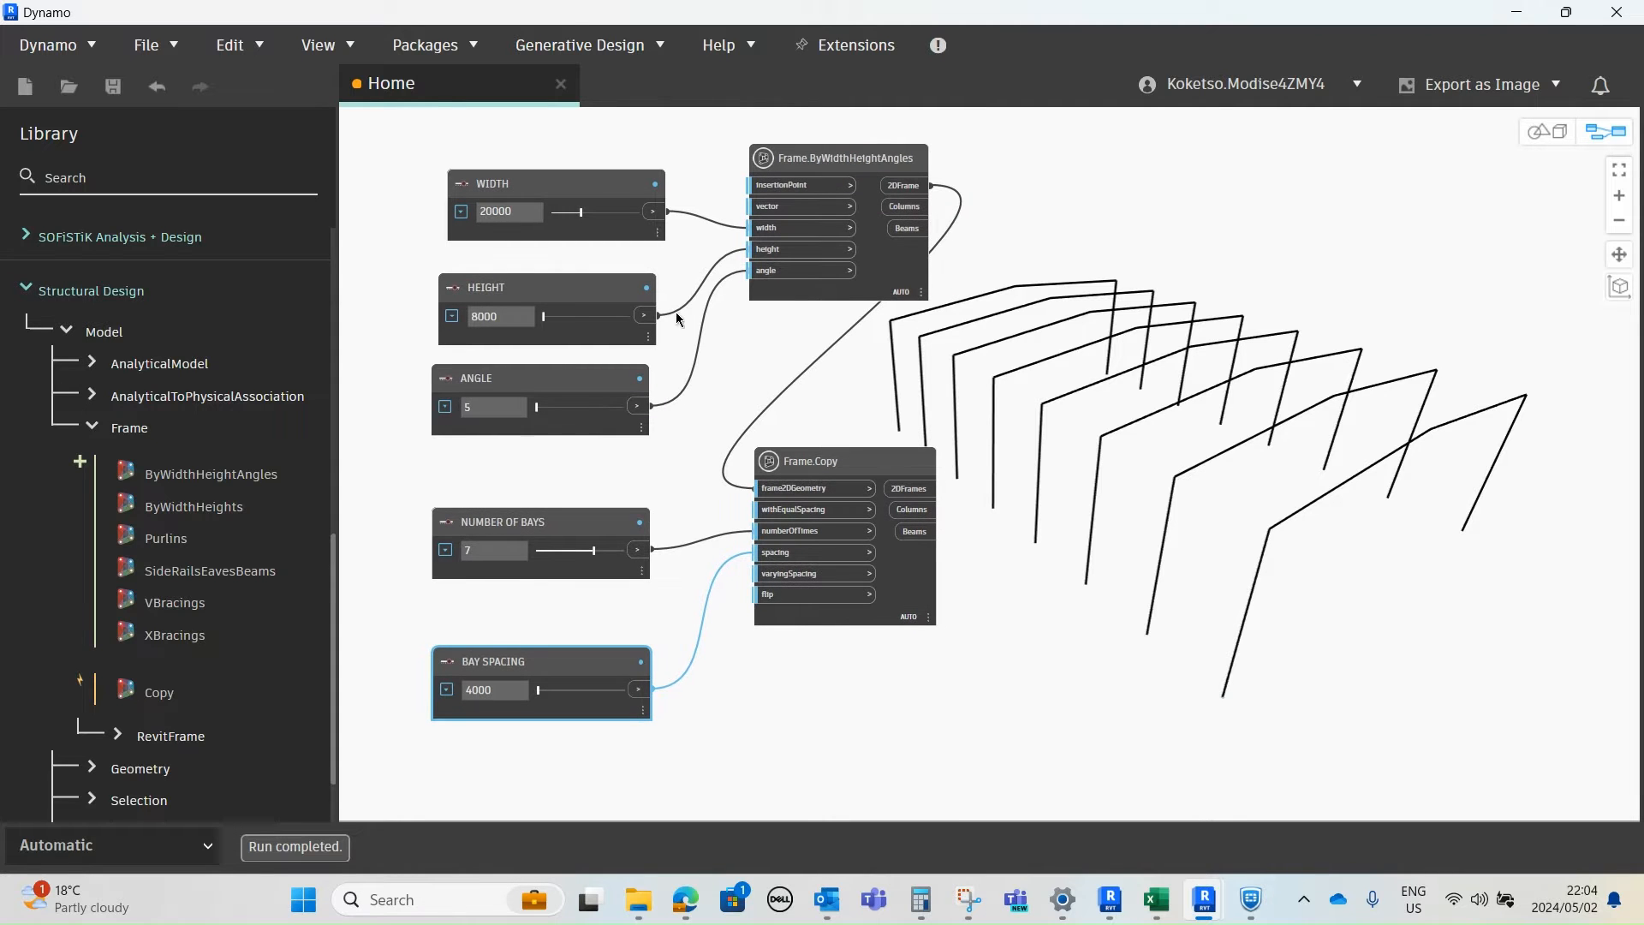
- Set the NUMBER OF BAYS slider to 10
scroll(586, 653, up, 1)
mouse_move(599, 587)
middle_down()
mouse_move(490, 568)
mouse_move(576, 586)
middle_up()
scroll(586, 559, up, 1)
click(470, 533)
mouse_move(570, 527)
mouse_down()
mouse_move(609, 527)
mouse_move(424, 537)
mouse_move(640, 525)
mouse_up()
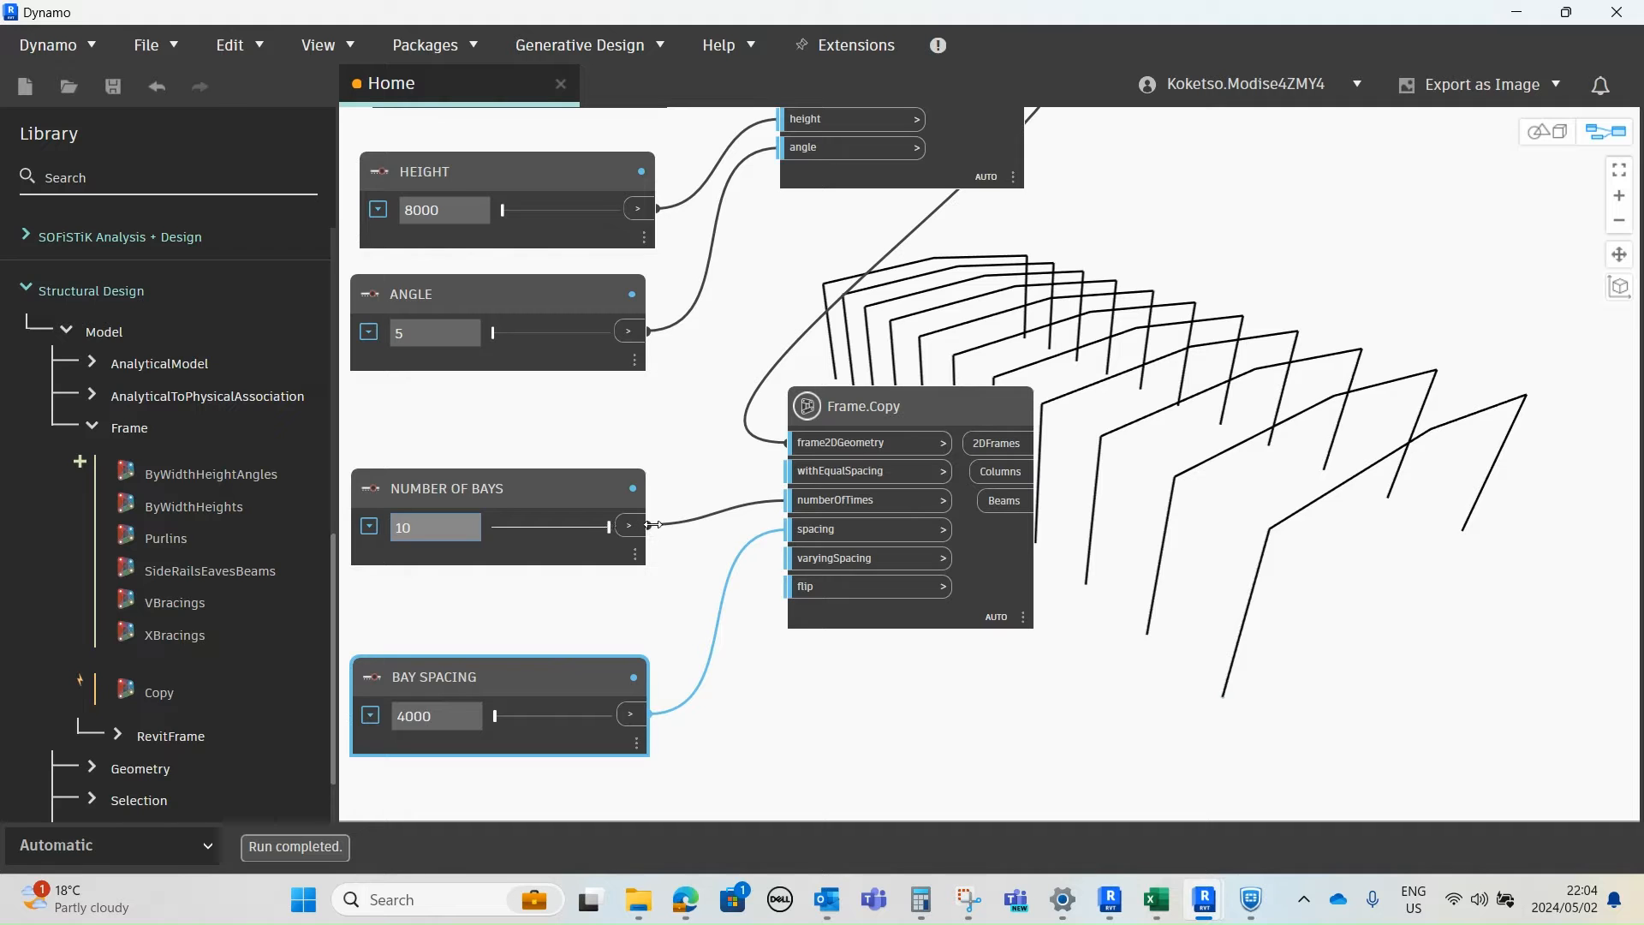
- Try varying the BAY SPACING slider and bring it back to 4000
scroll(518, 626, down, 2)
middle_drag(516, 667, 452, 642)
scroll(493, 665, up, 2)
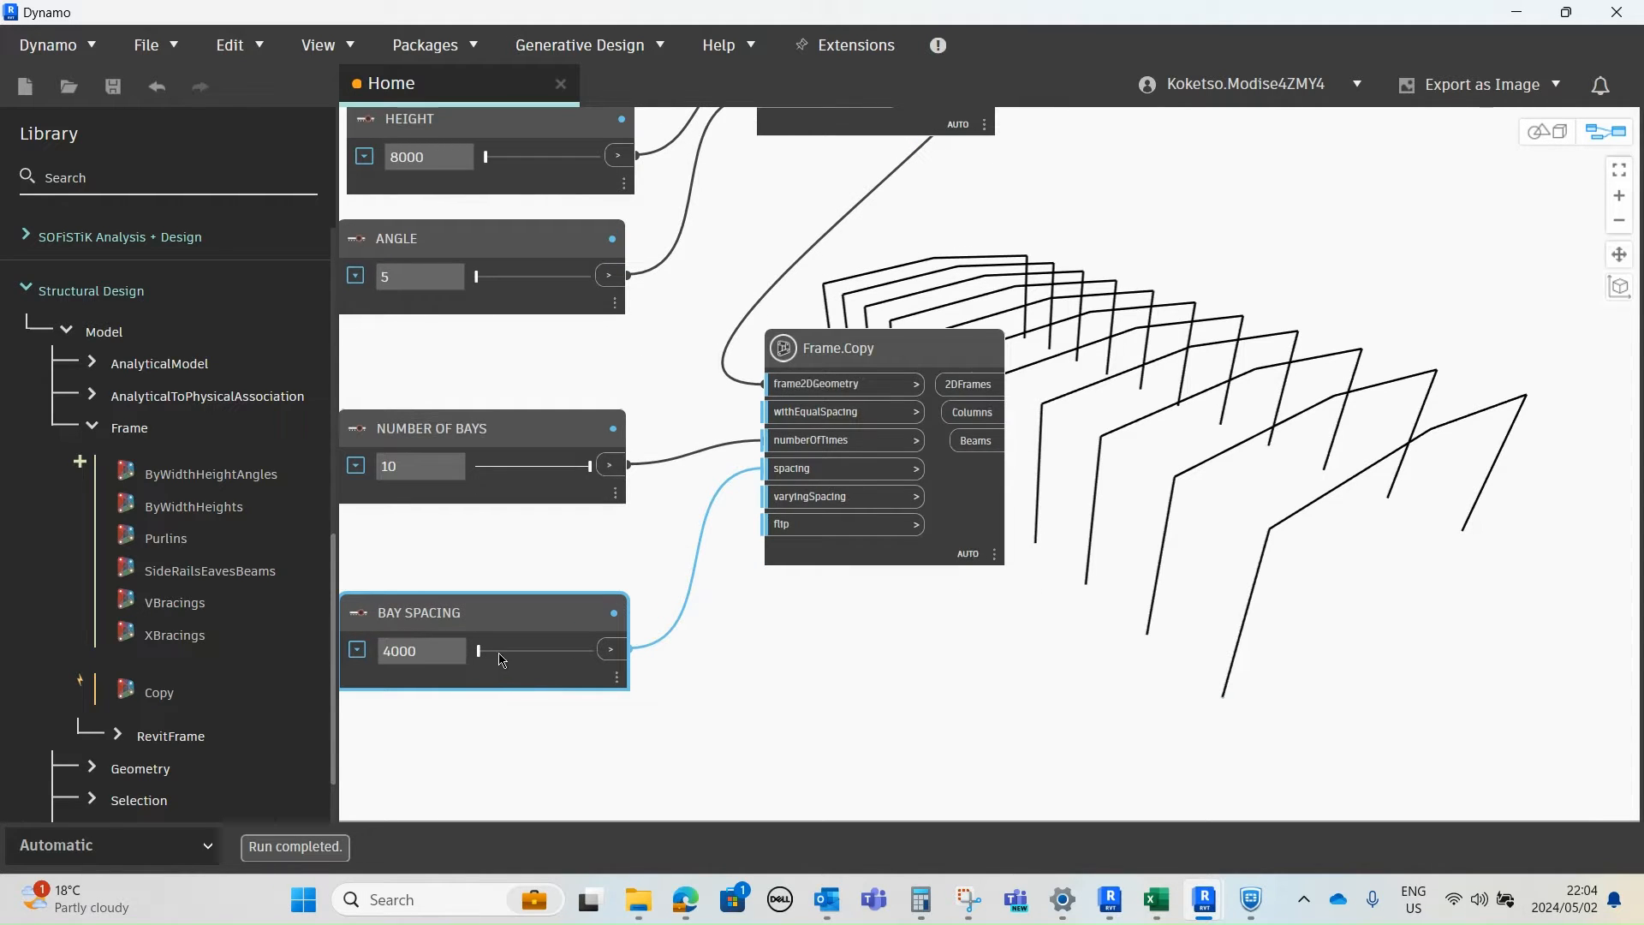
drag(478, 652, 440, 643)
scroll(624, 600, down, 3)
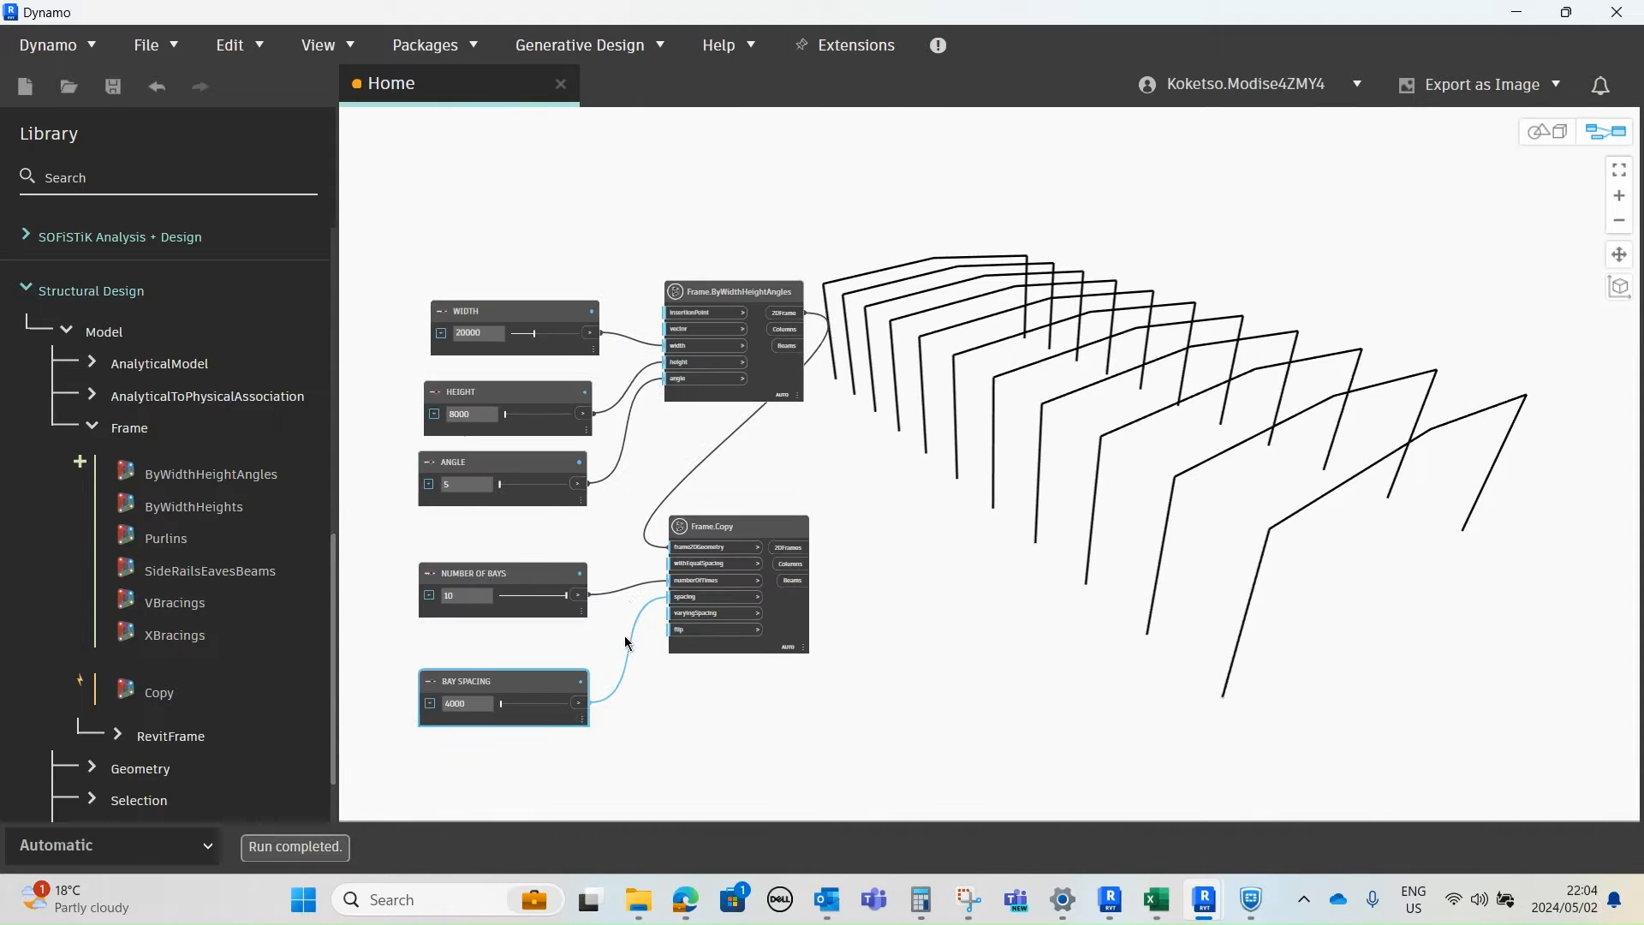
- Add a Purlins node from the Structural Design Frame category to the graph
scroll(624, 602, up, 1)
middle_drag(625, 598, 650, 570)
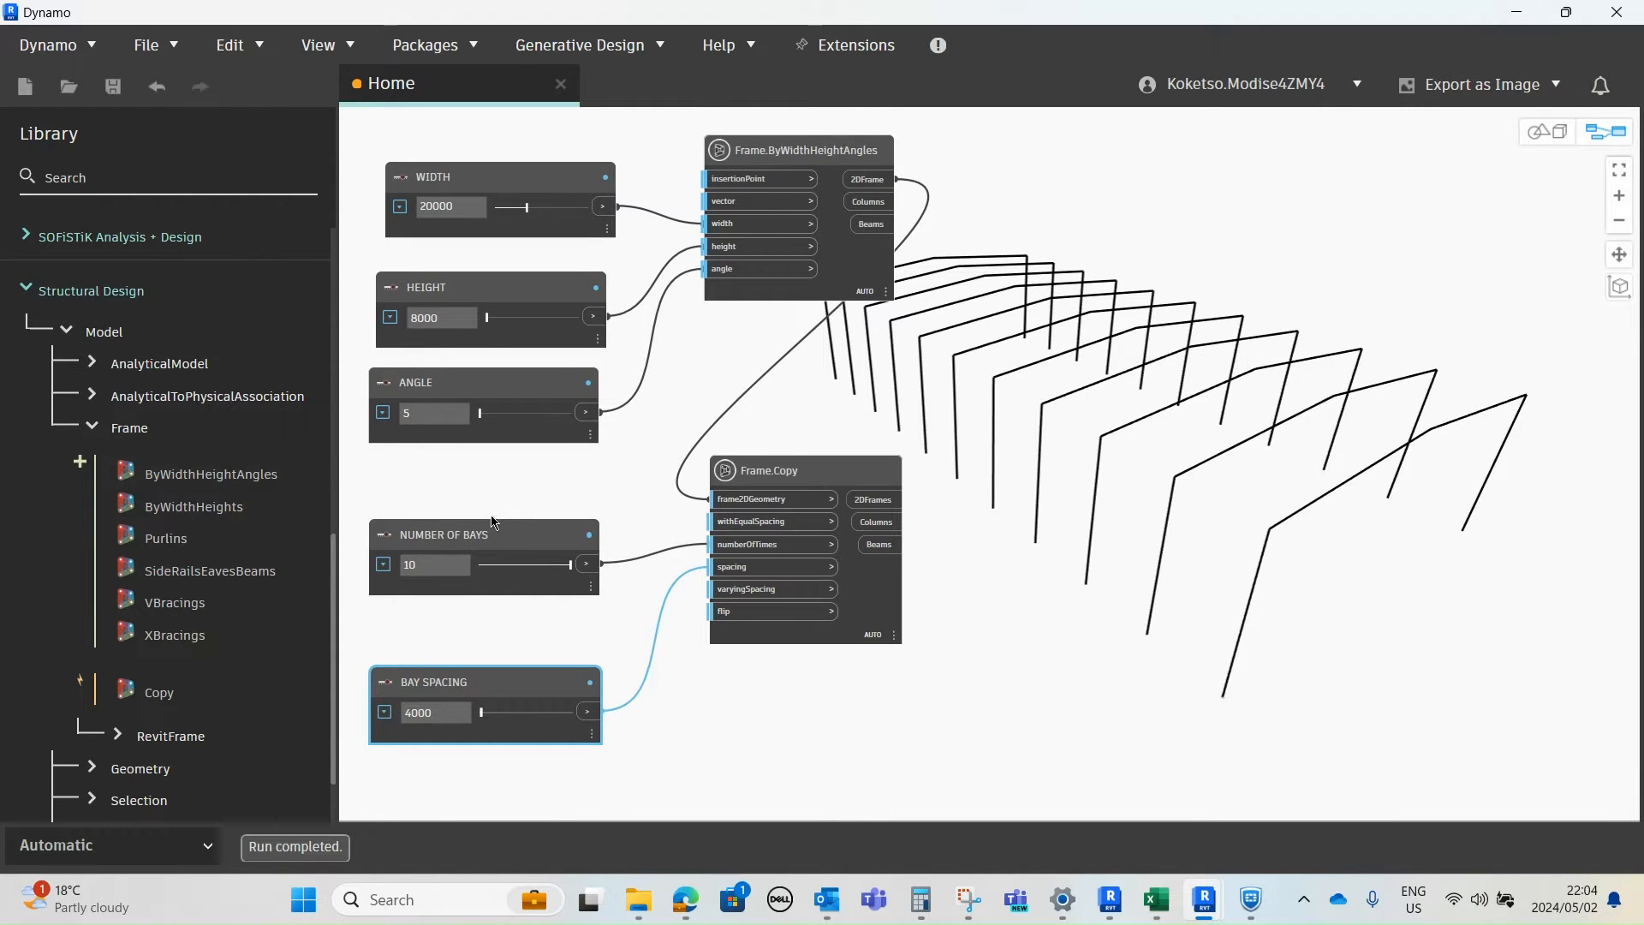
scroll(492, 517, down, 1)
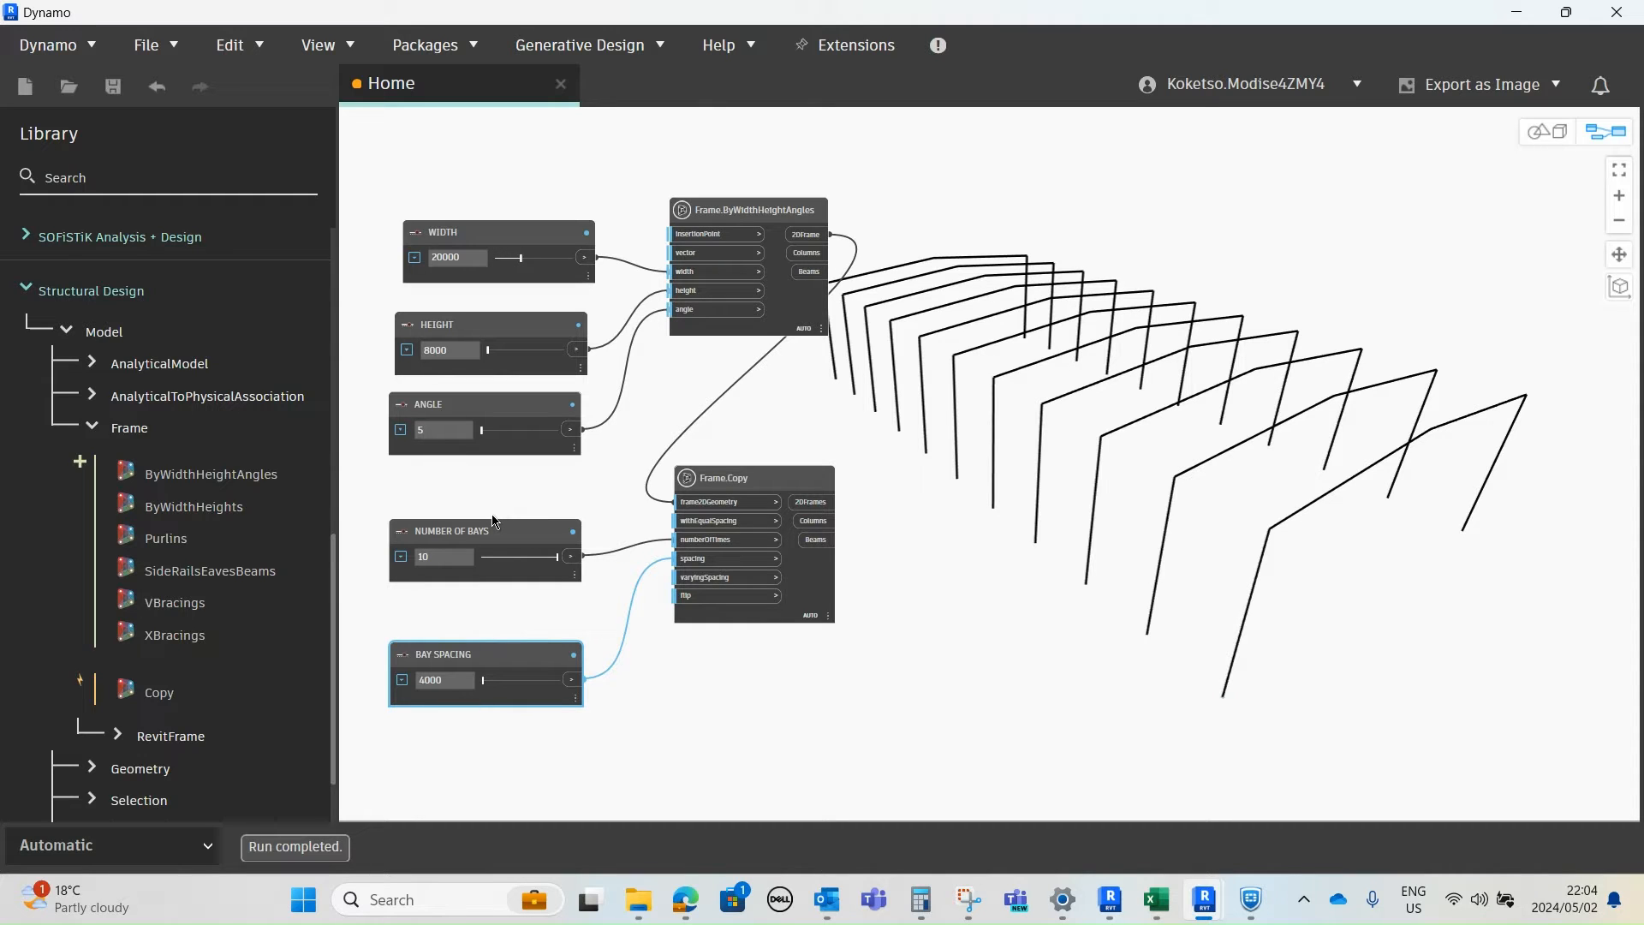
scroll(644, 530, down, 3)
scroll(643, 531, up, 2)
middle_drag(634, 532, 607, 523)
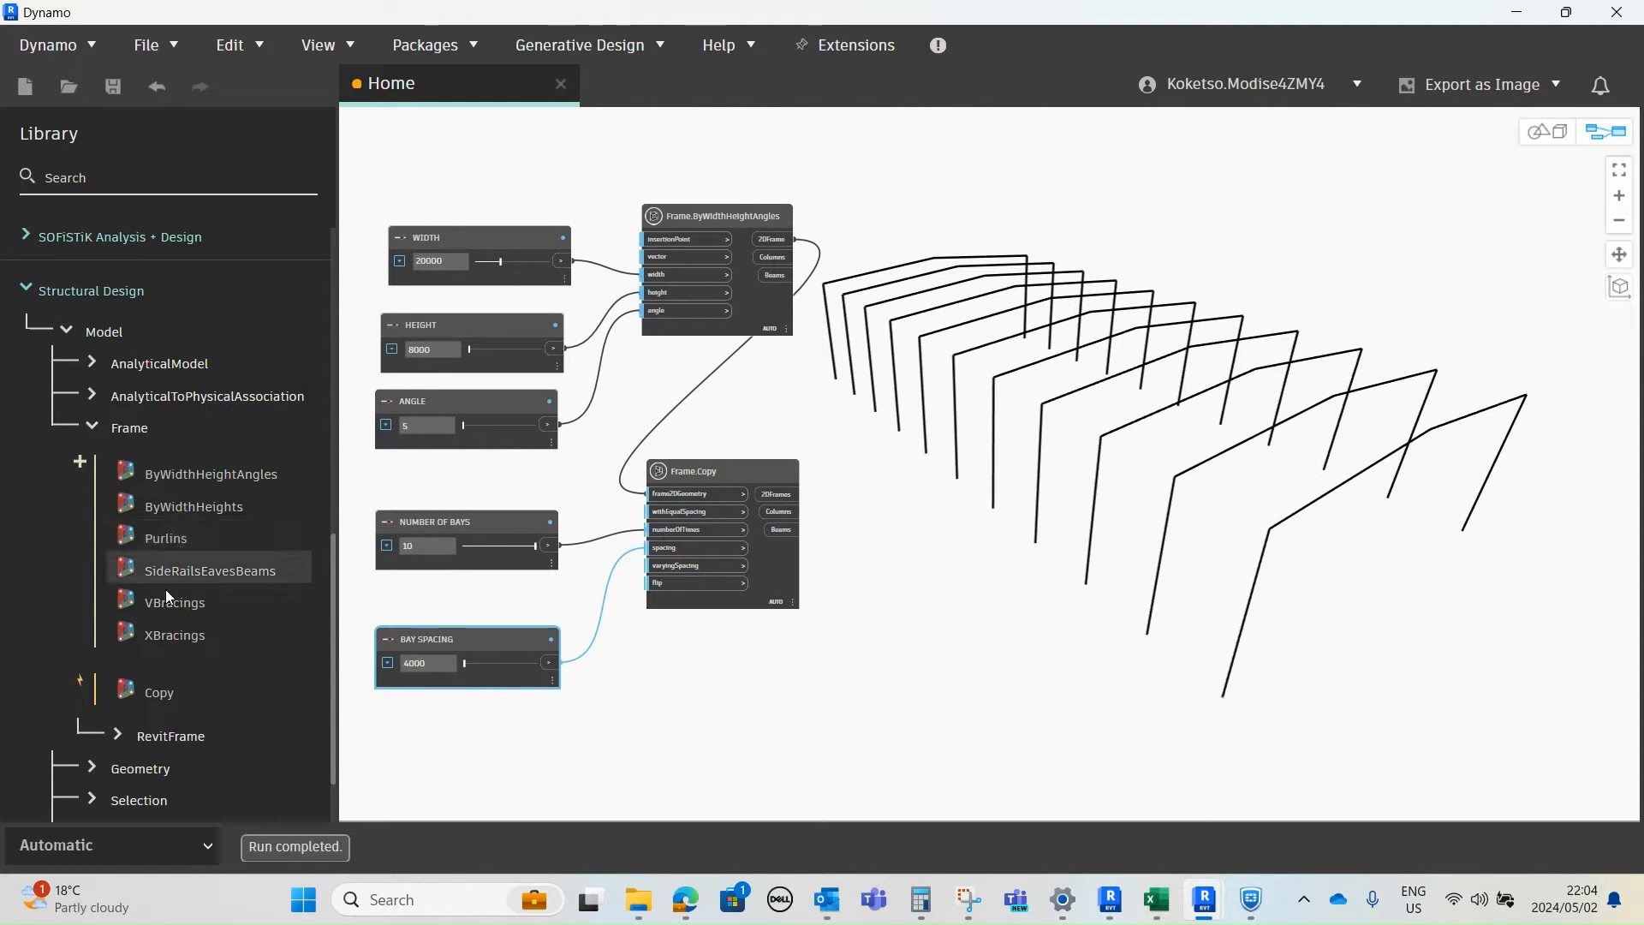
click(171, 539)
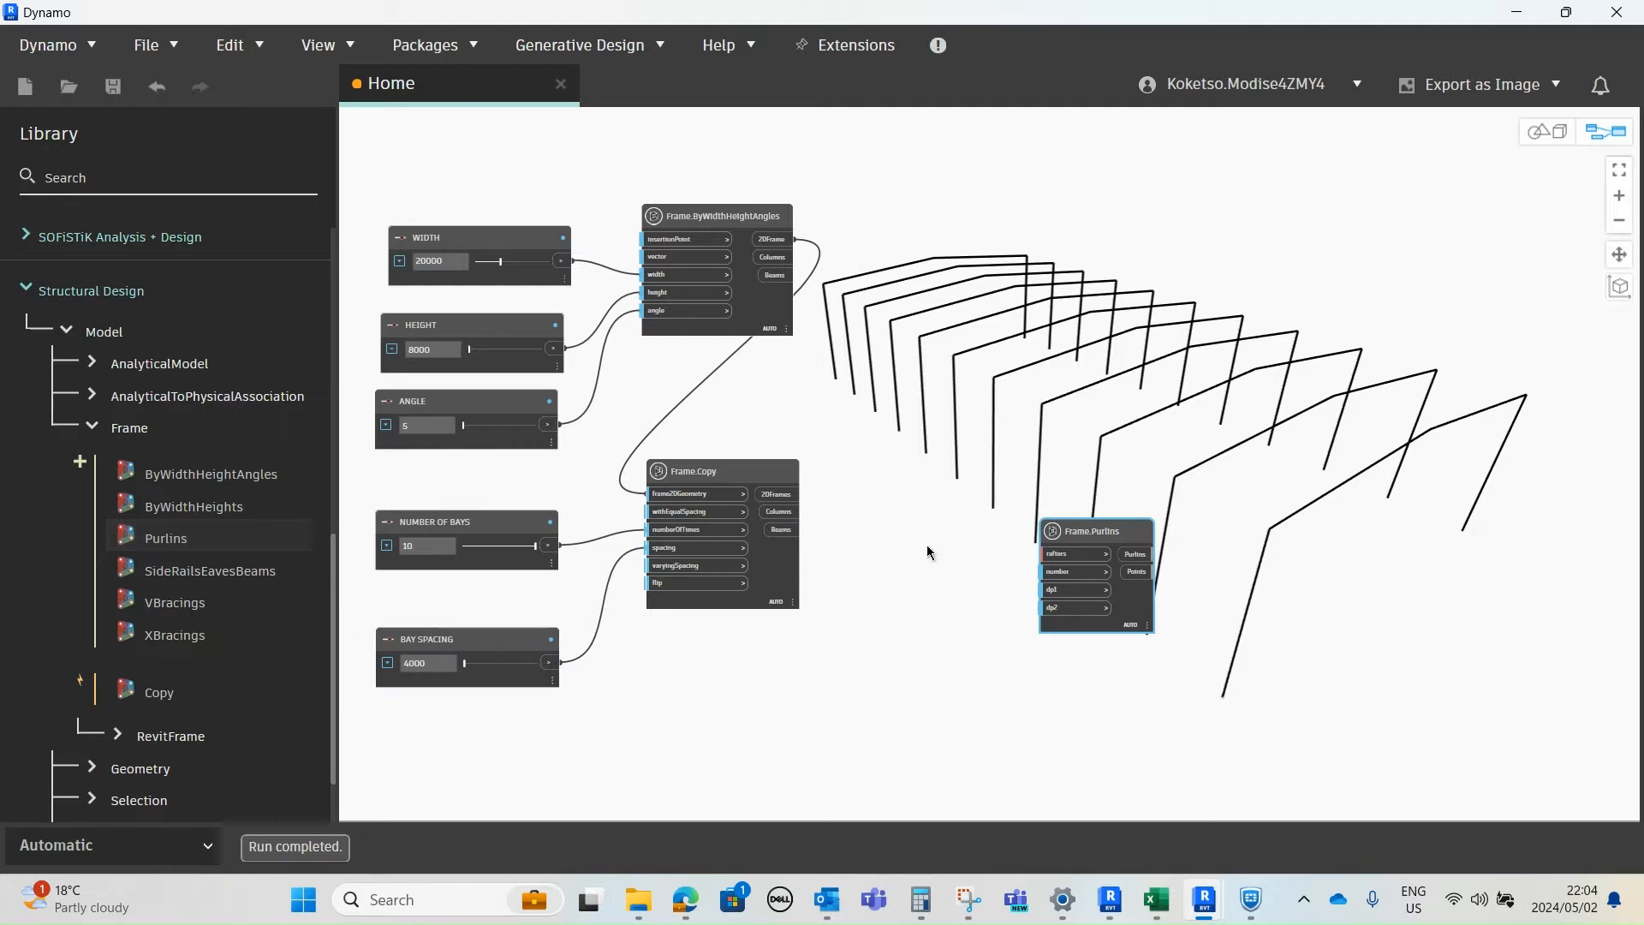
- Position the Frame.Purlins node just below Frame.Copy
scroll(1100, 537, up, 2)
drag(1099, 537, 803, 609)
scroll(803, 609, up, 1)
middle_drag(804, 608, 981, 402)
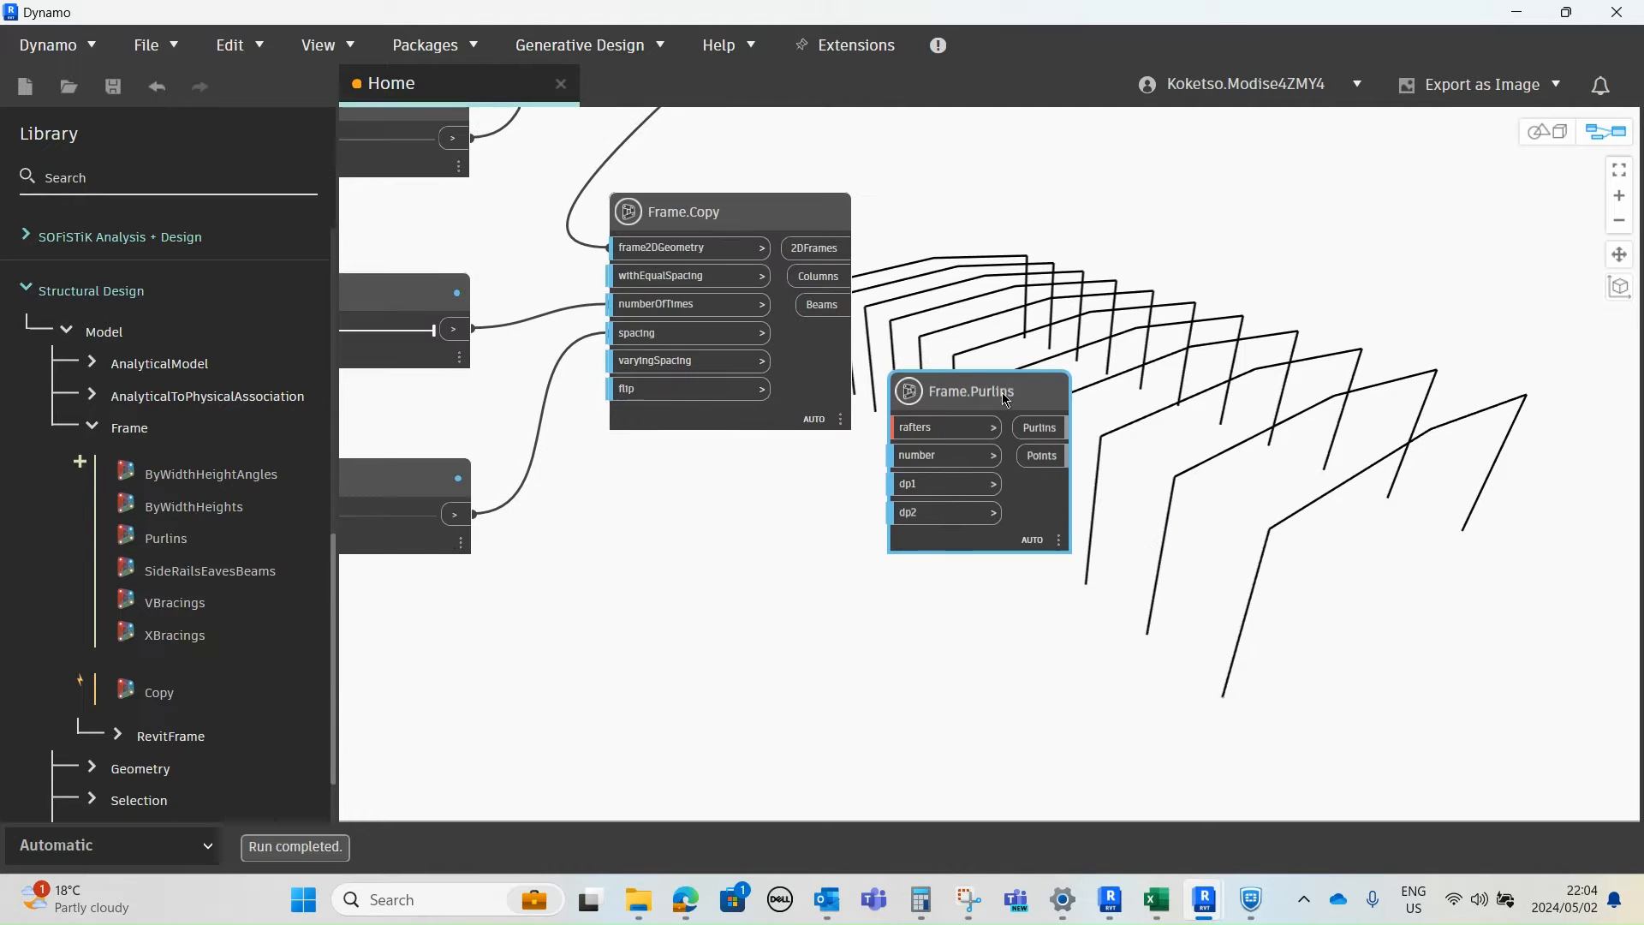
drag(992, 403, 807, 556)
scroll(754, 582, up, 2)
scroll(756, 583, down, 2)
middle_drag(756, 582, 865, 575)
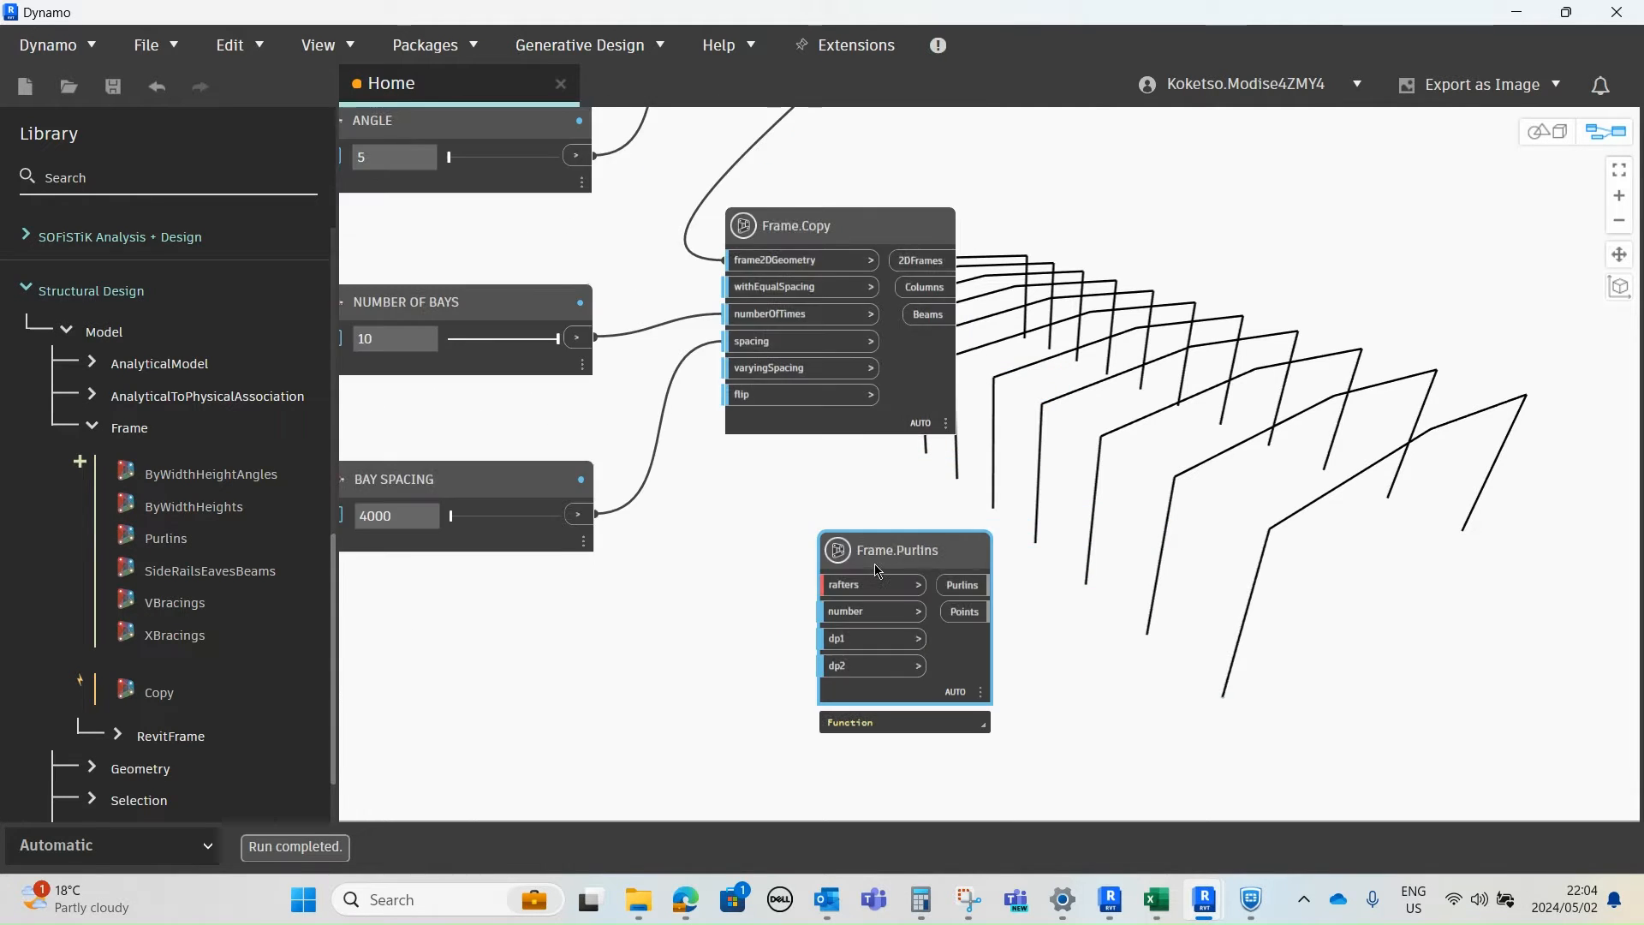
scroll(815, 638, up, 3)
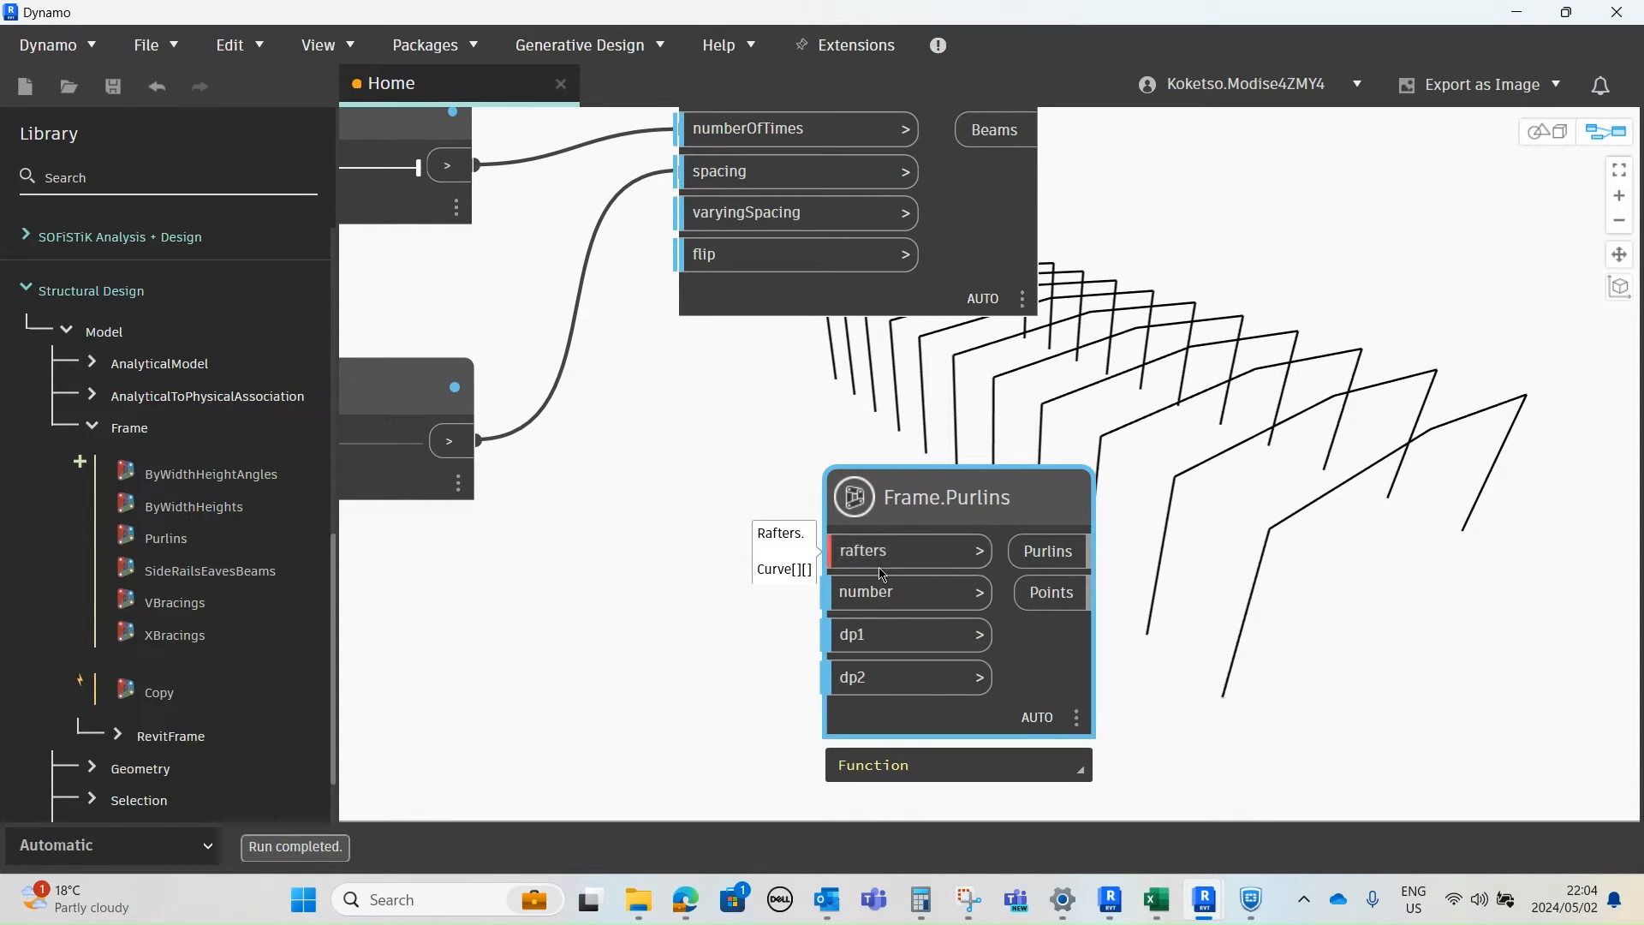
scroll(881, 558, down, 2)
drag(862, 524, 822, 524)
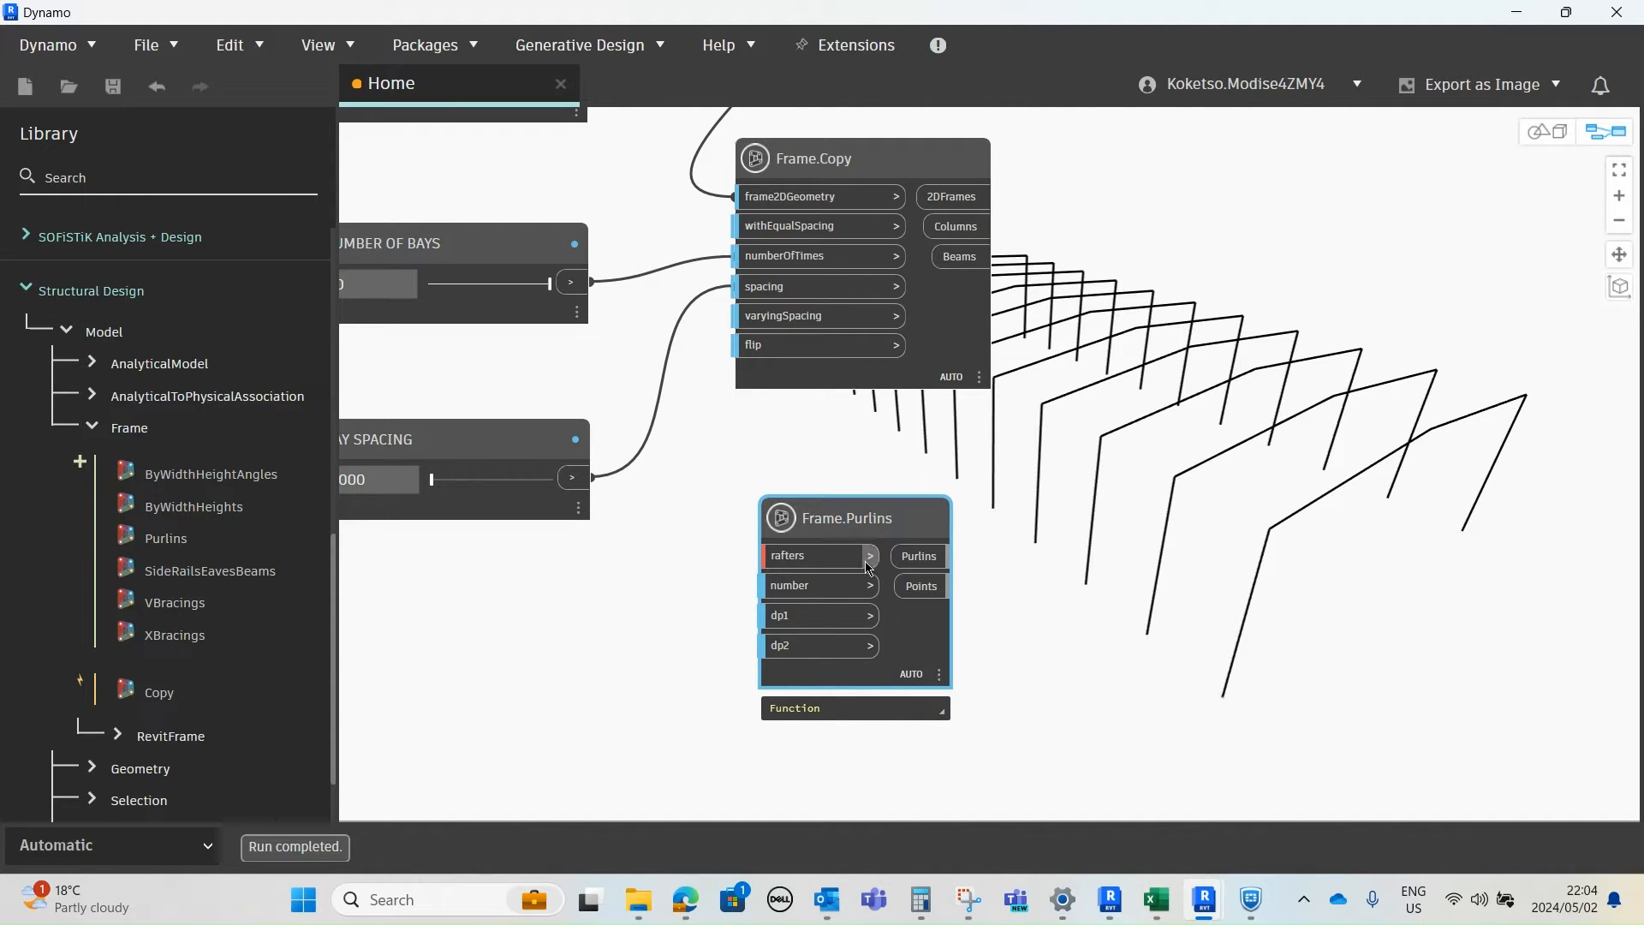
- Connect the Beams output of Frame.Copy to the rafters input of Frame.Purlins
scroll(870, 572, down, 3)
scroll(870, 572, up, 4)
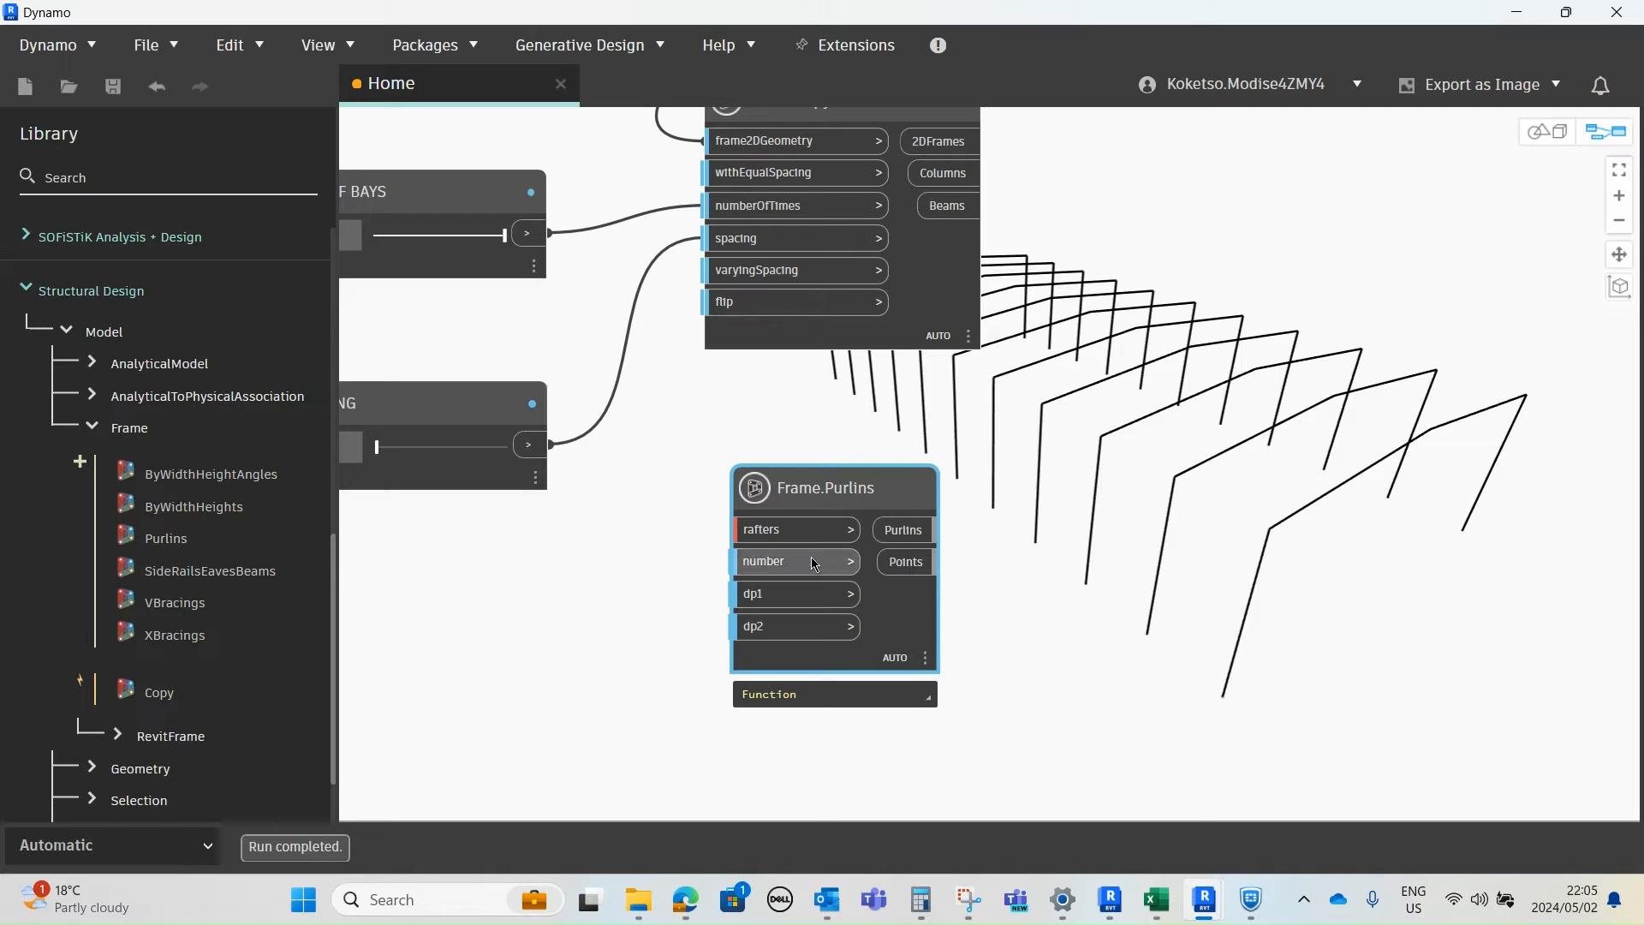
middle_drag(814, 564, 808, 660)
scroll(808, 660, down, 3)
click(808, 662)
scroll(956, 534, up, 5)
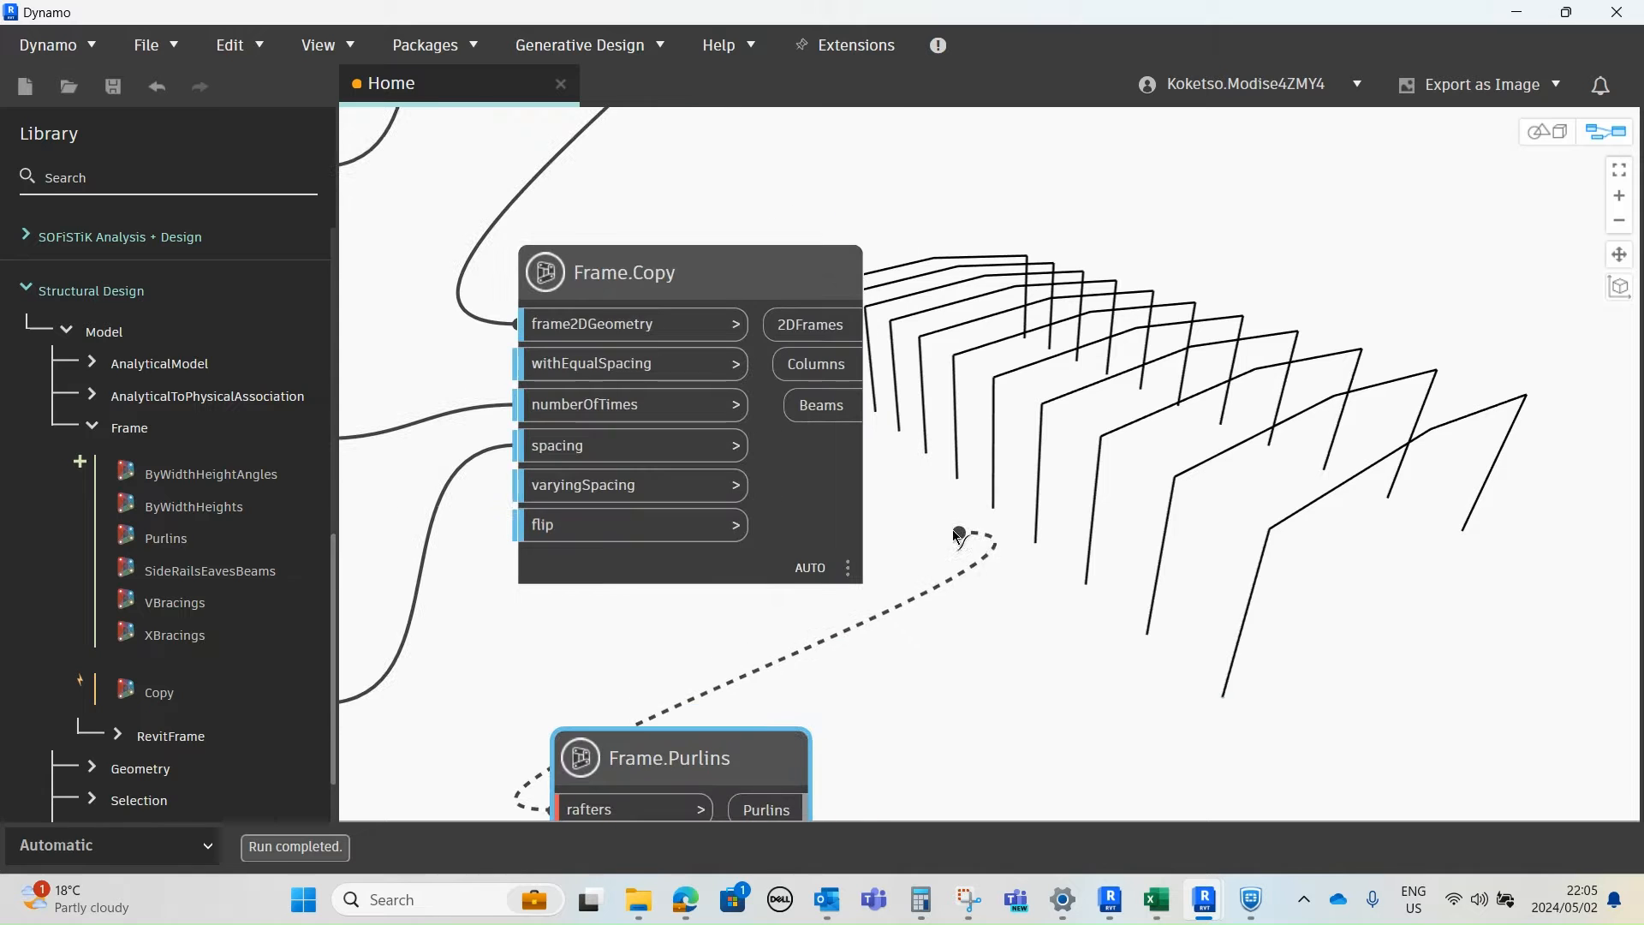
scroll(895, 509, down, 2)
scroll(848, 420, up, 4)
click(840, 415)
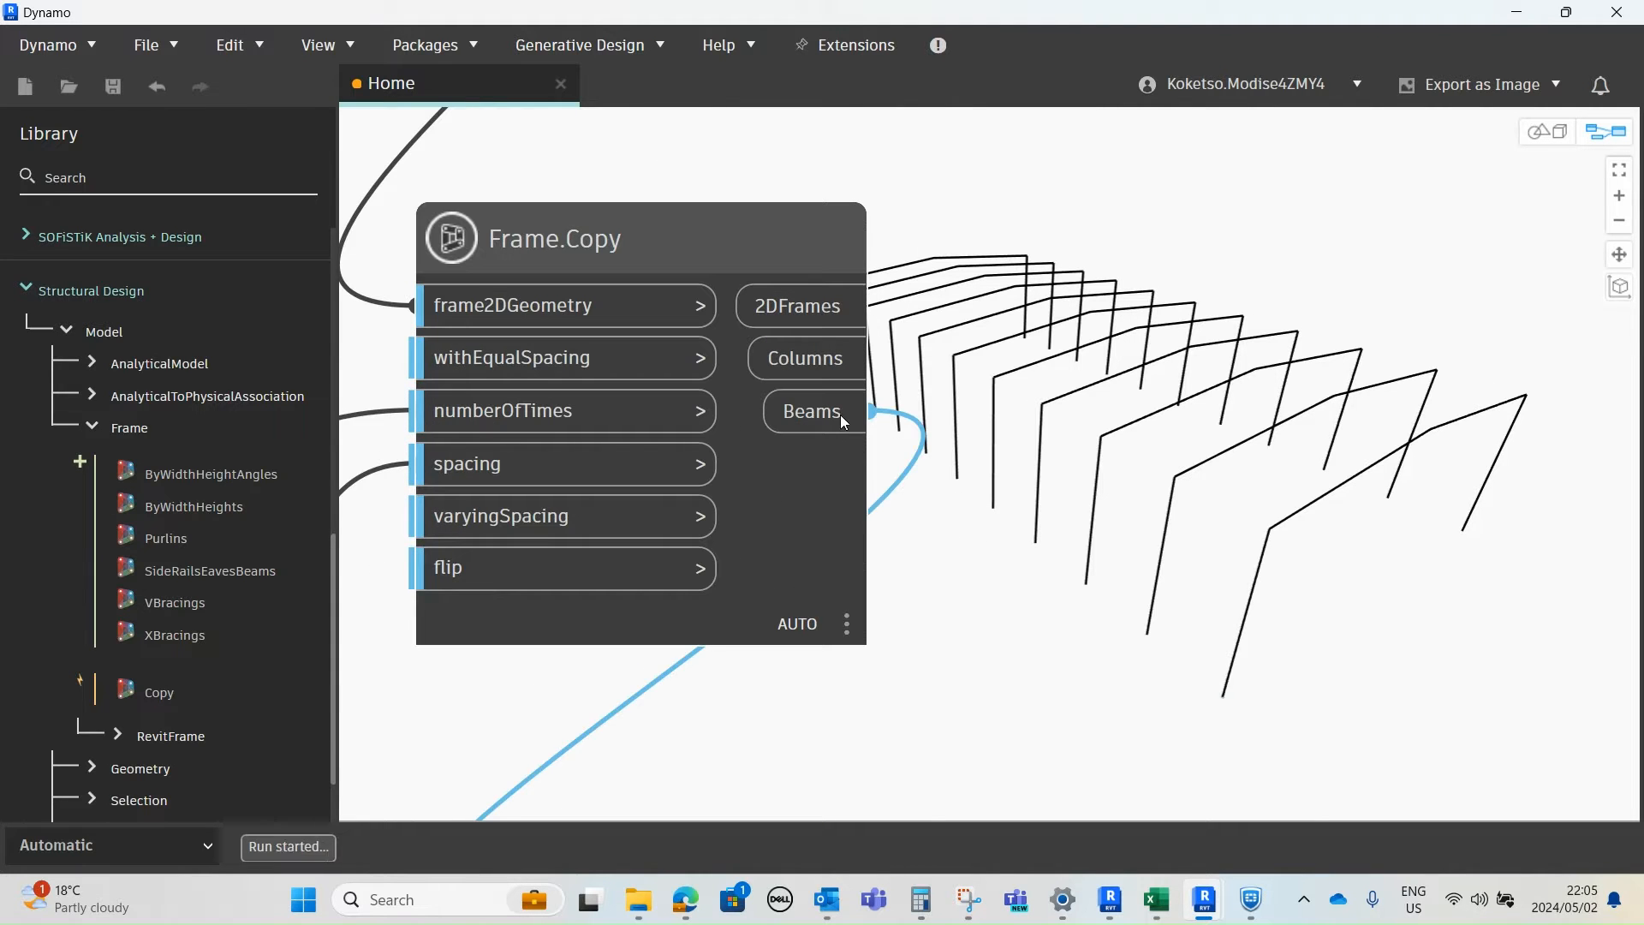
scroll(840, 414, down, 3)
scroll(1421, 480, up, 2)
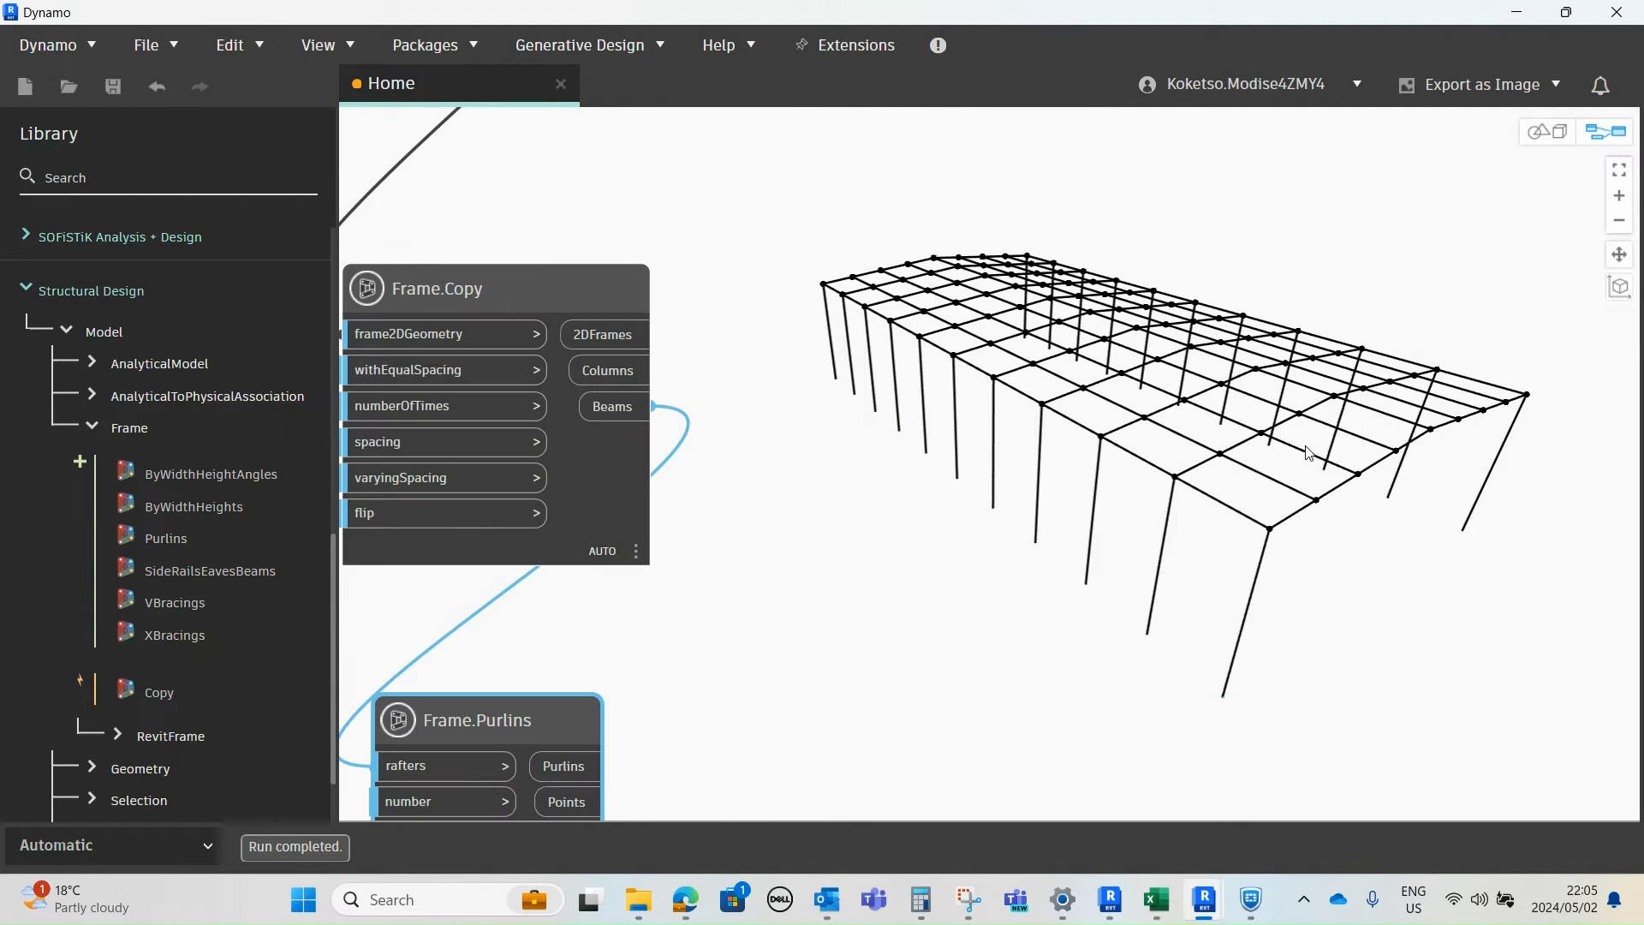
- Shift Frame.Purlins slightly so that it sits more centrally beneath Frame.Copy
scroll(1276, 459, down, 2)
middle_drag(843, 570, 947, 496)
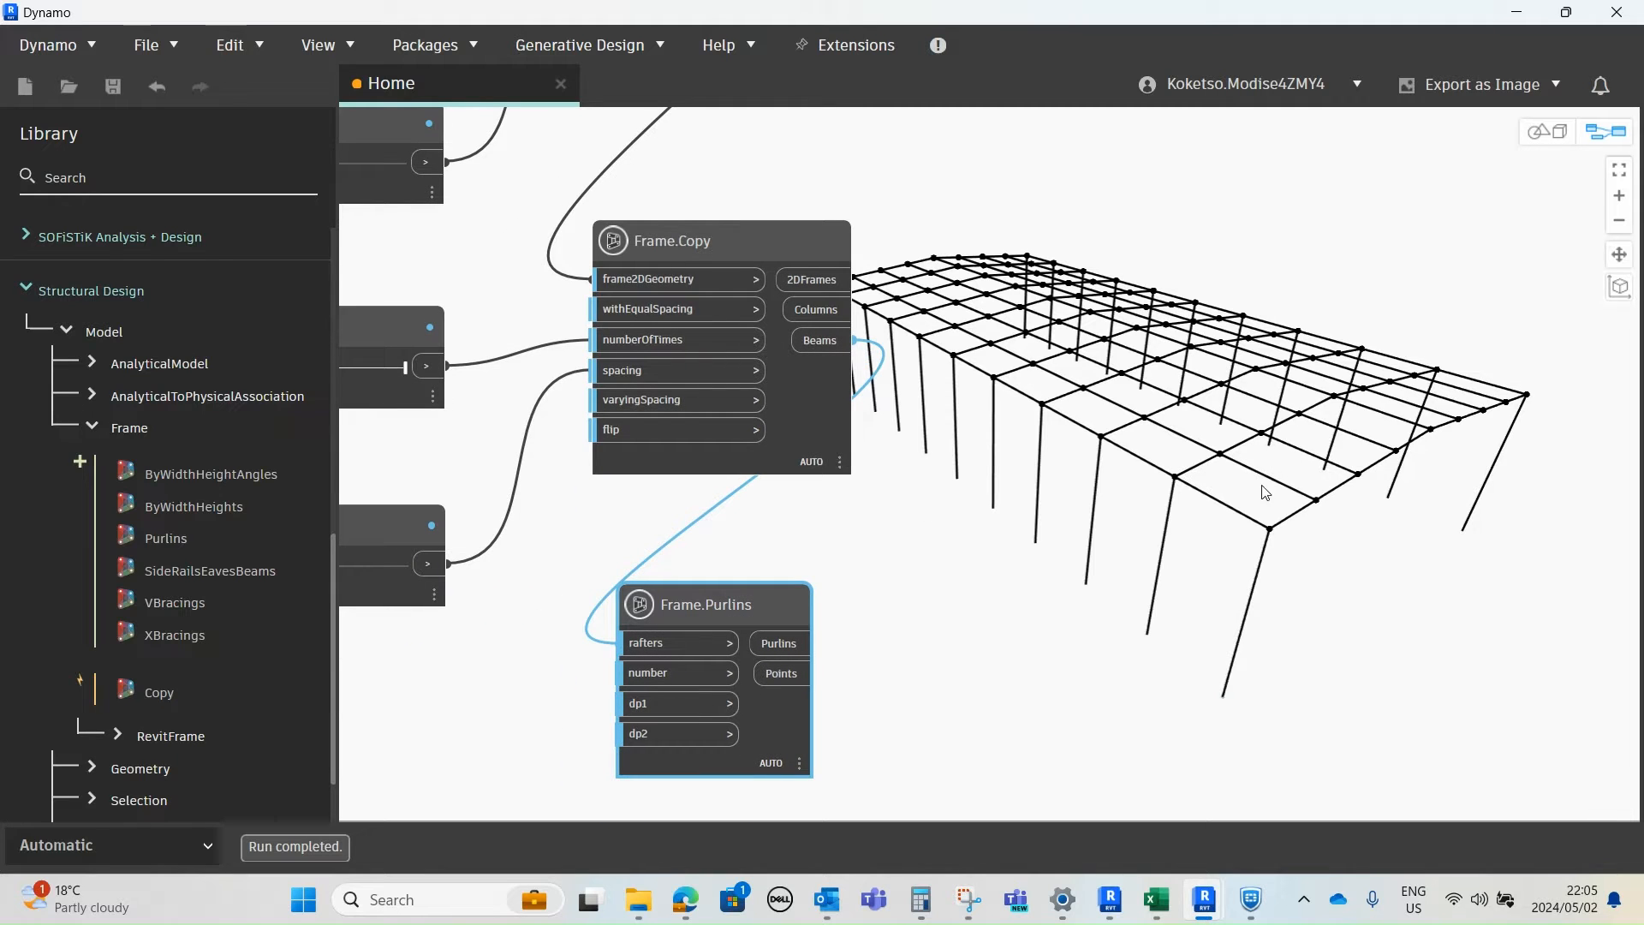
middle_drag(715, 572, 767, 553)
drag(793, 573, 823, 559)
- Add an Integer Slider for the number of purlins and place it below the BAY SPACING slider
mouse_move(786, 241)
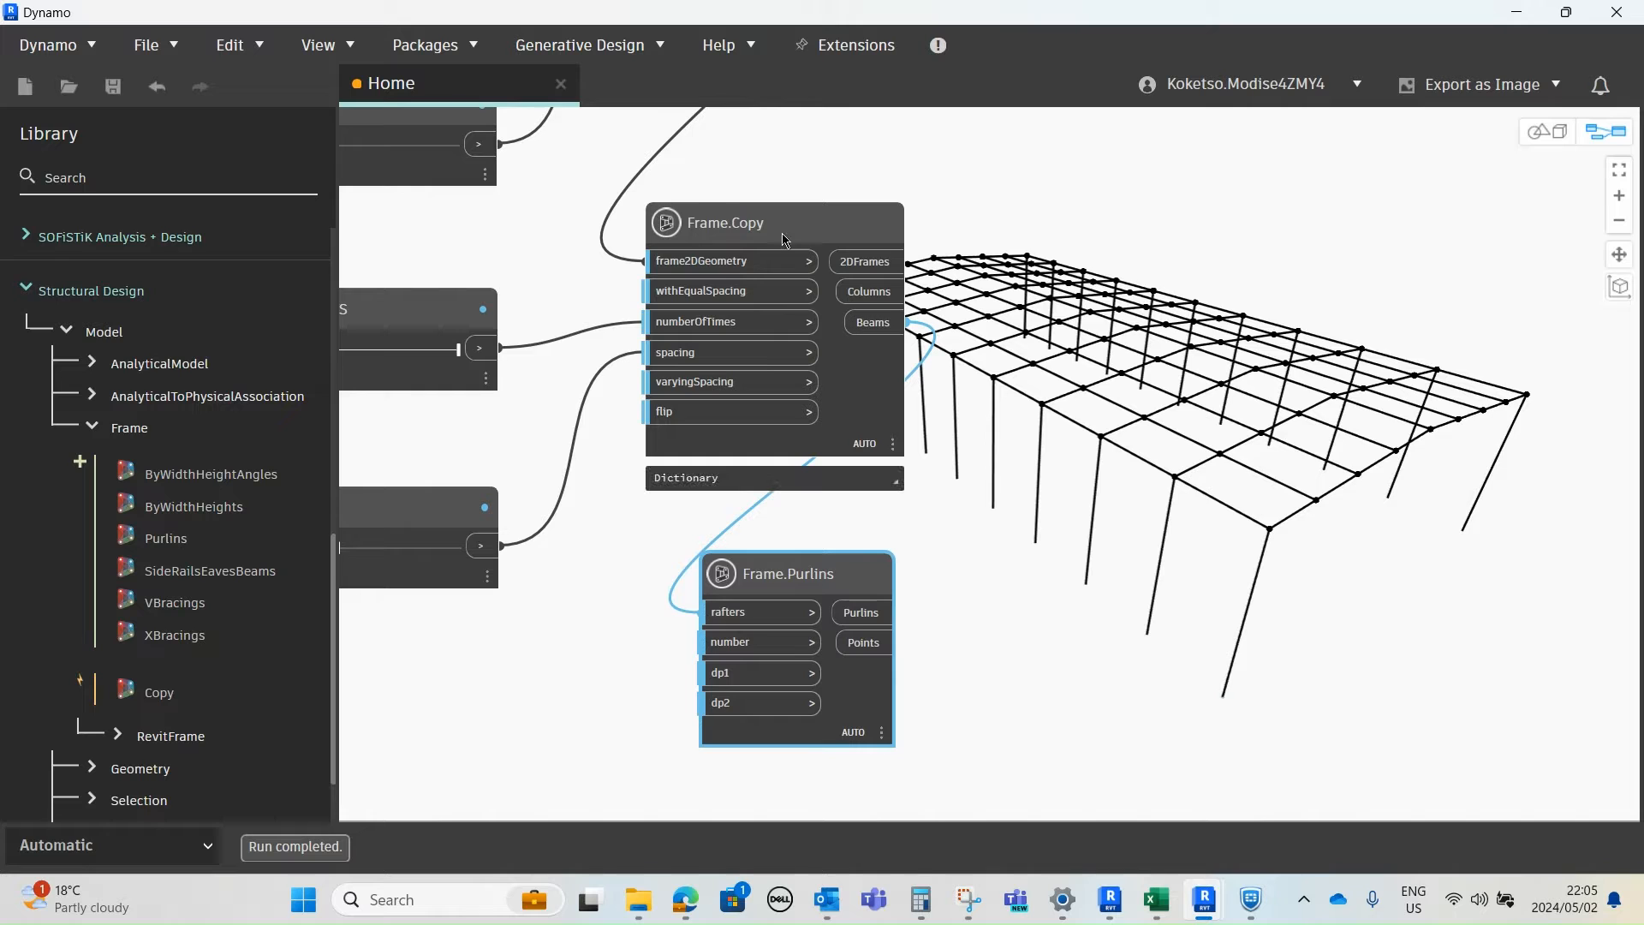
middle_drag(833, 441, 818, 404)
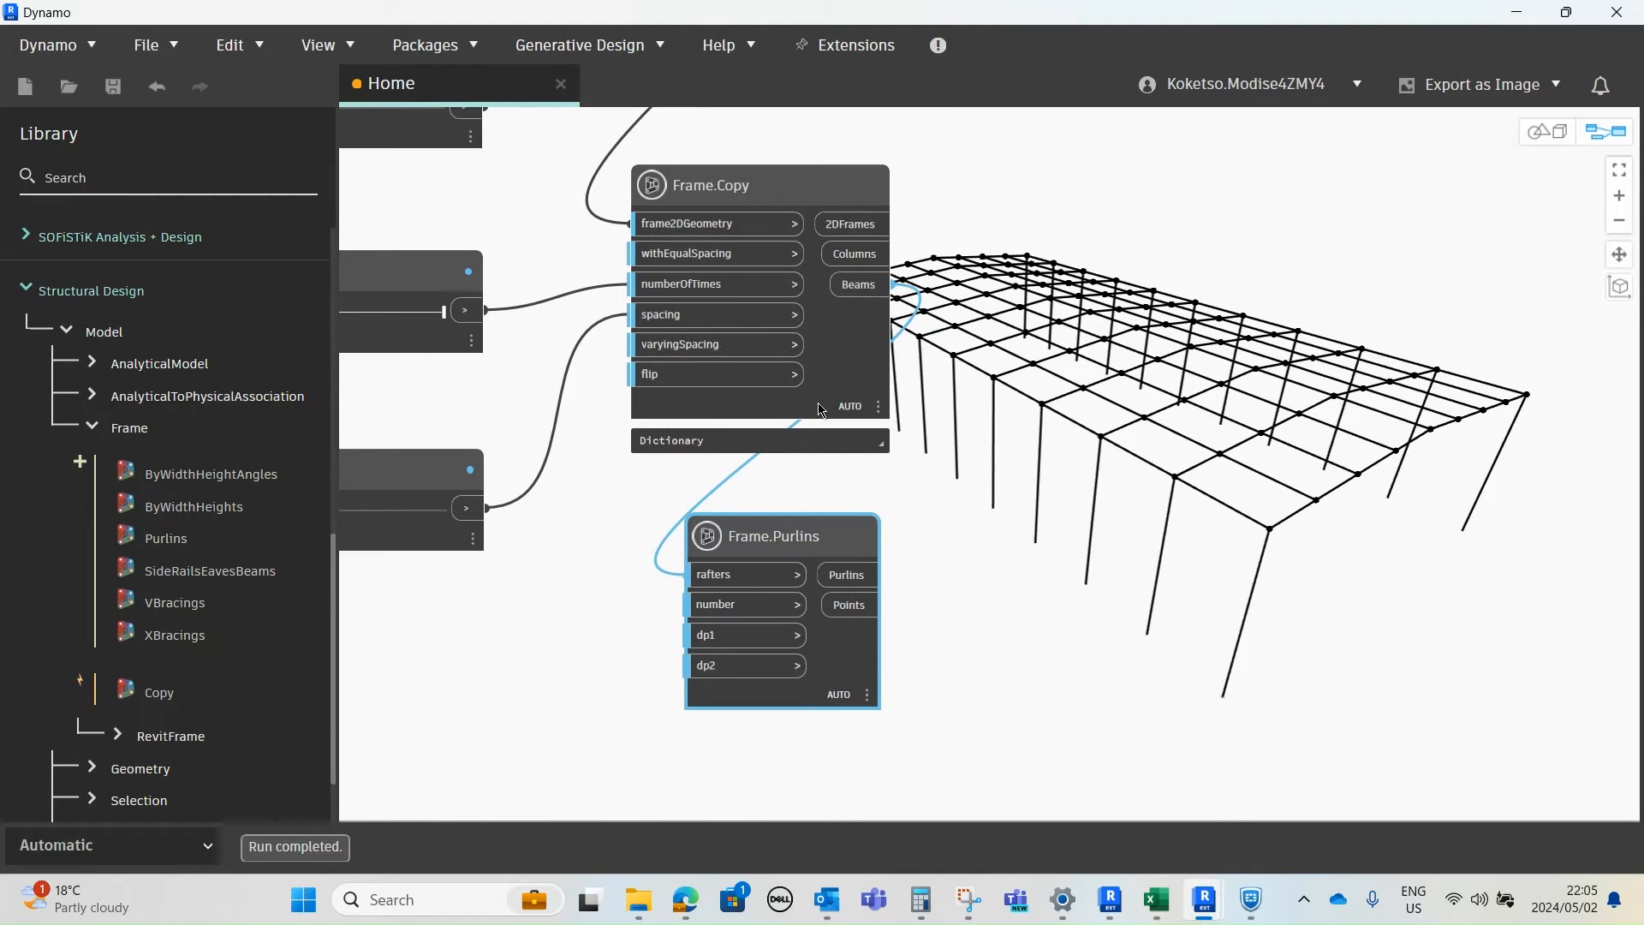
mouse_move(740, 610)
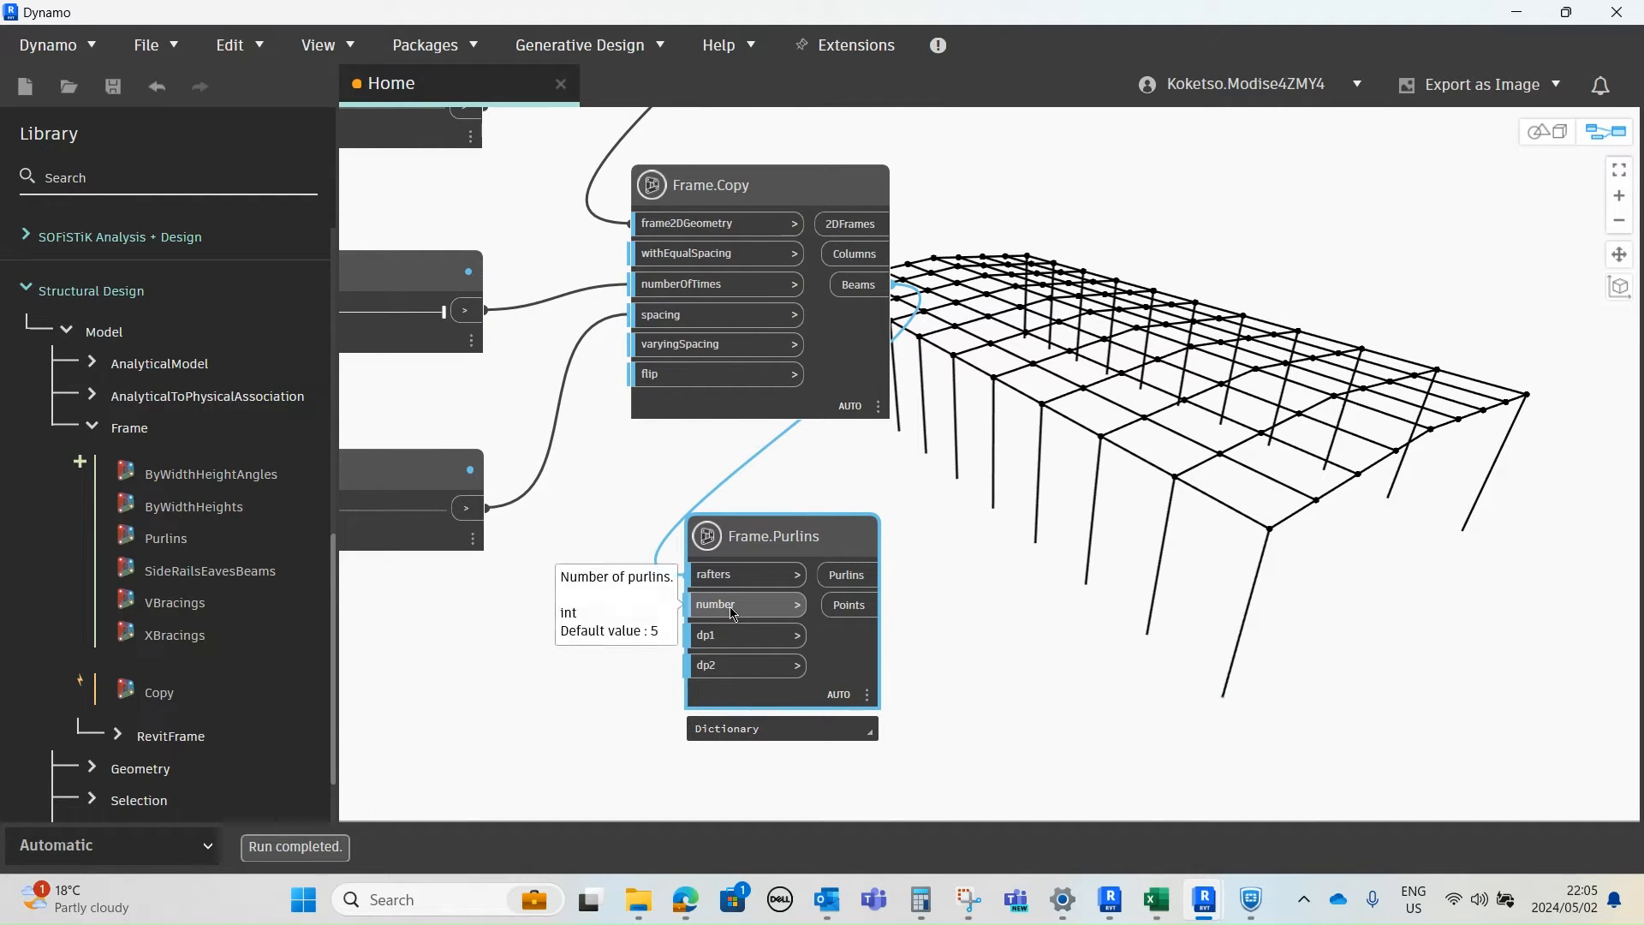
middle_drag(548, 617, 696, 517)
scroll(692, 519, down, 3)
scroll(515, 560, up, 3)
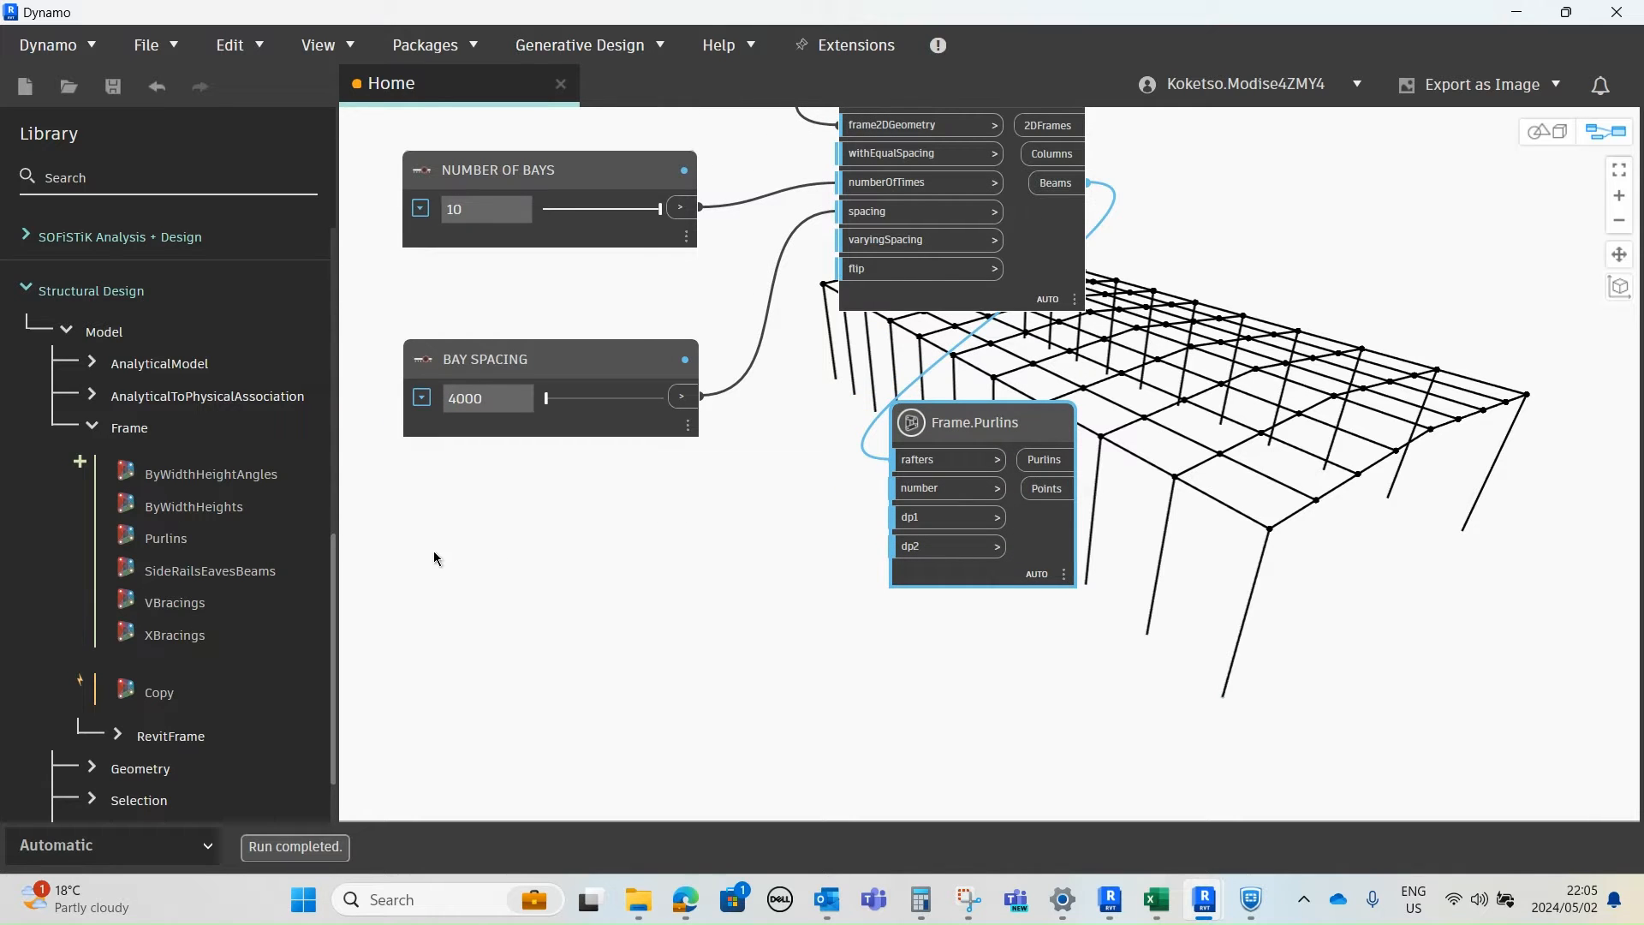
right_click(481, 532)
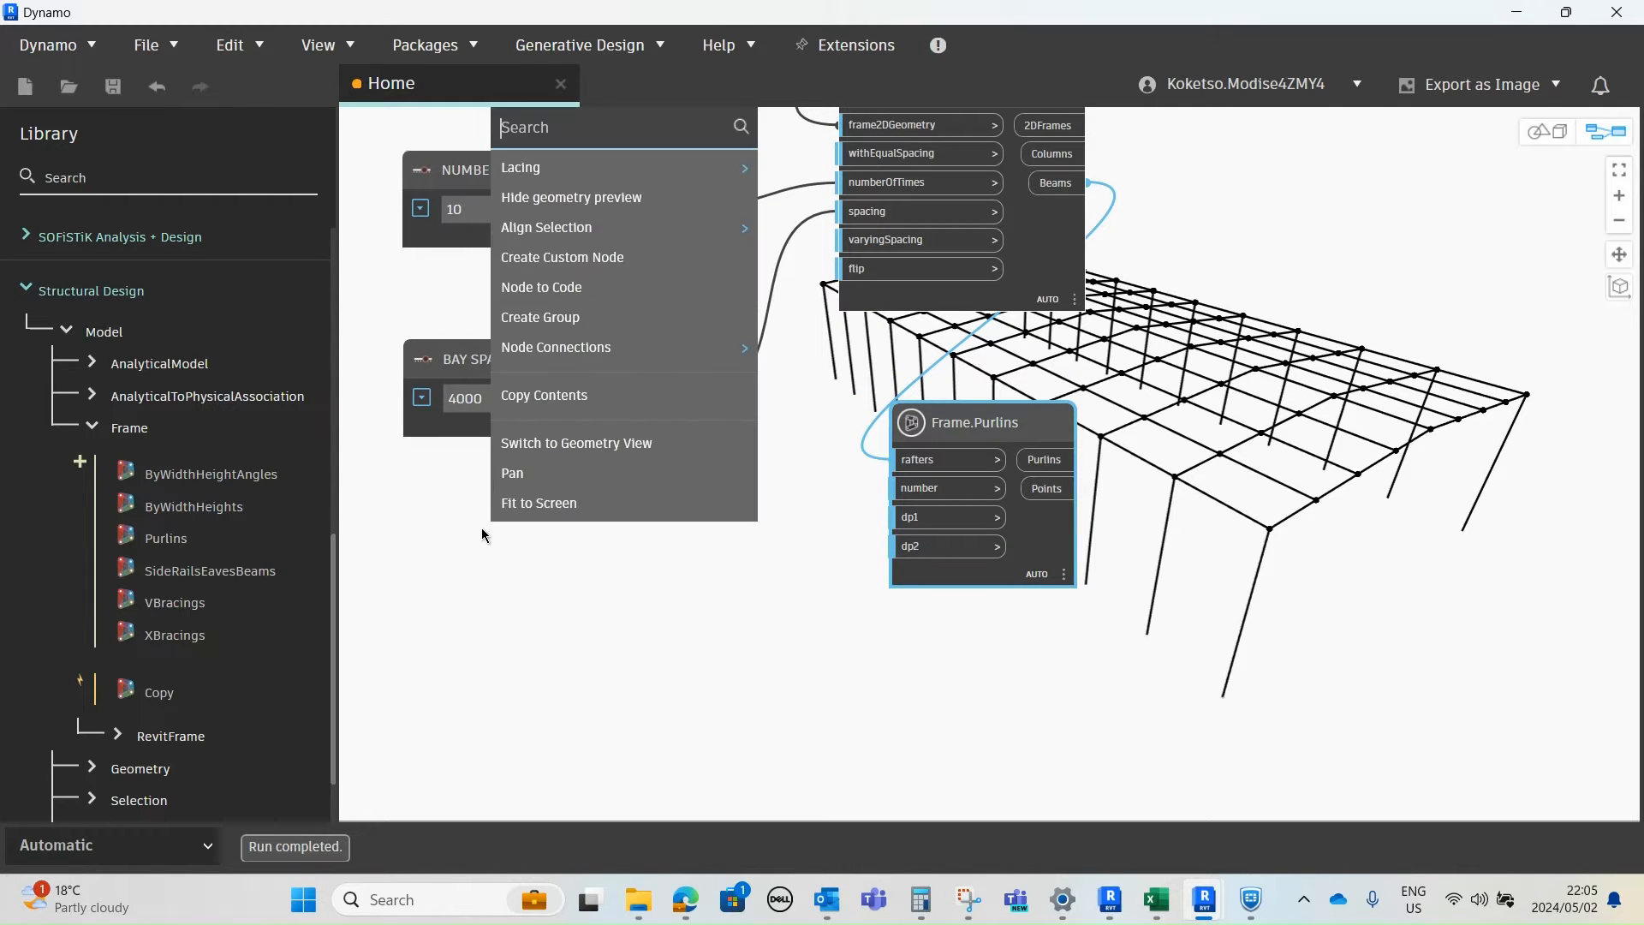
text(INTEGE)
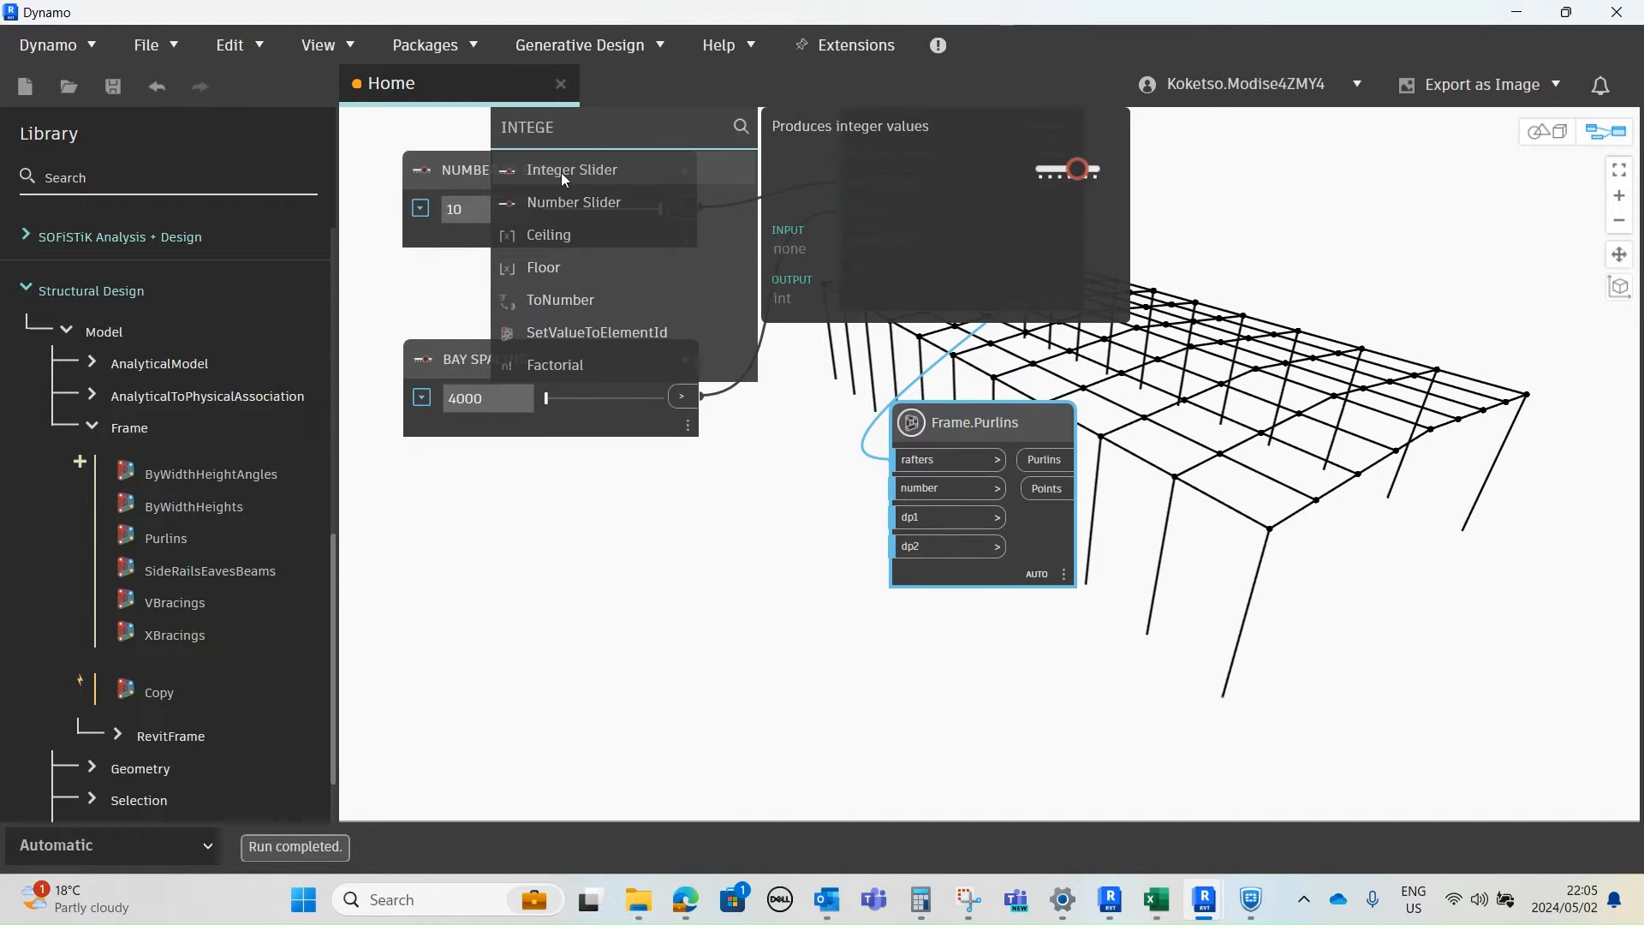
click(562, 169)
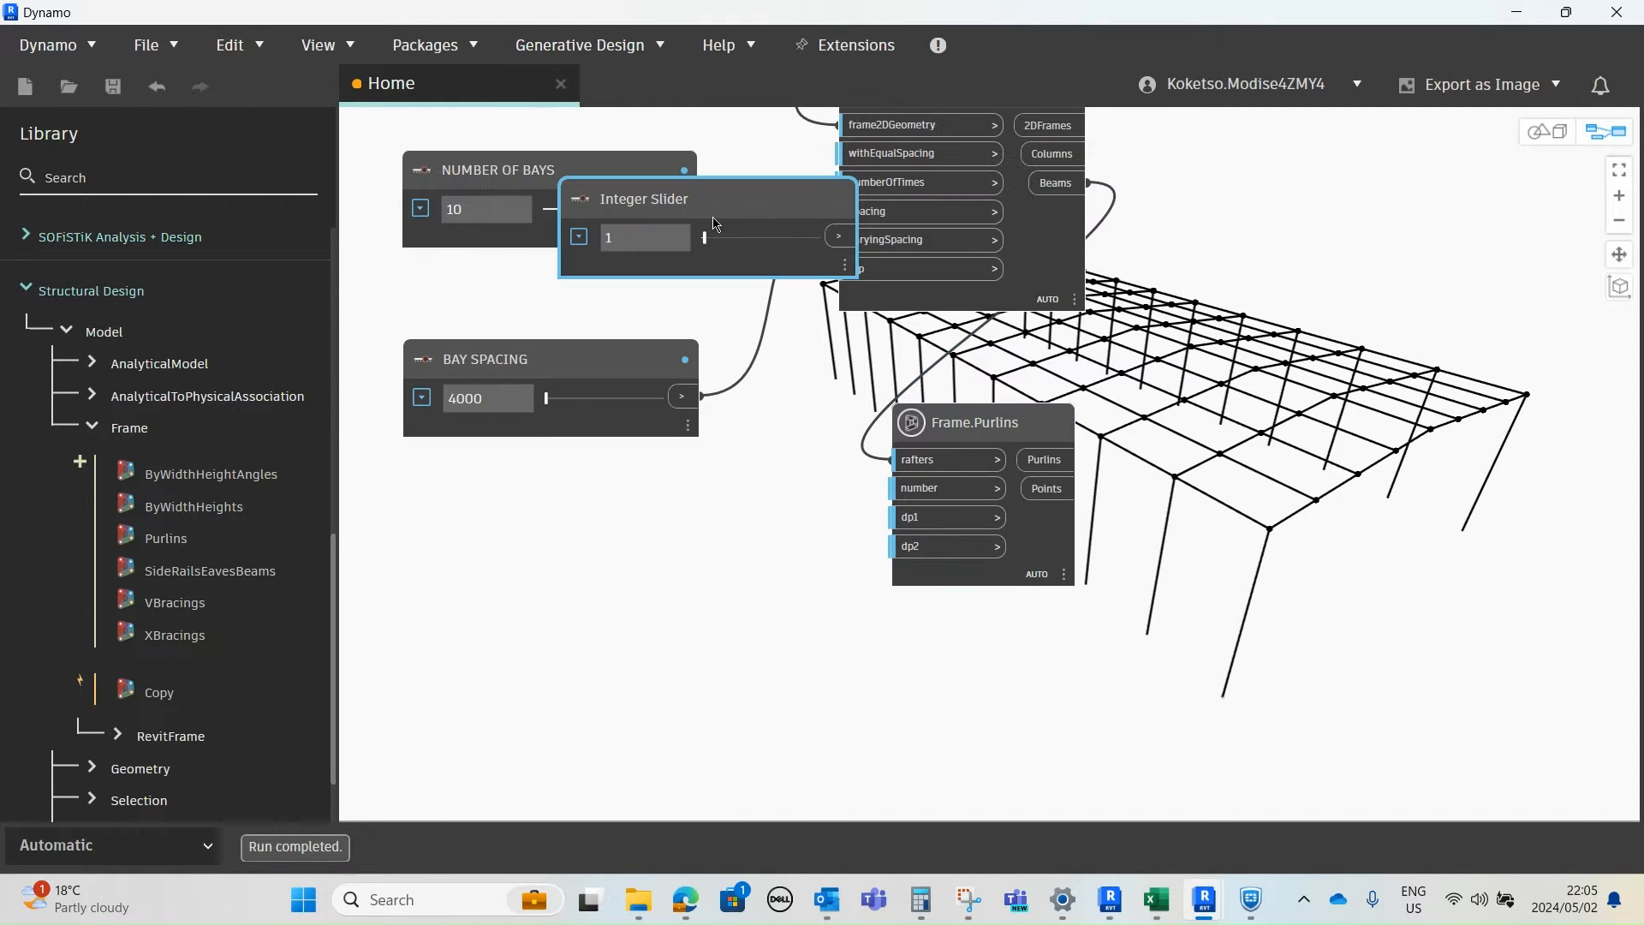
drag(589, 256, 442, 598)
- Set the new Integer Slider's range to a minimum of 5 and a maximum of 20
click(438, 589)
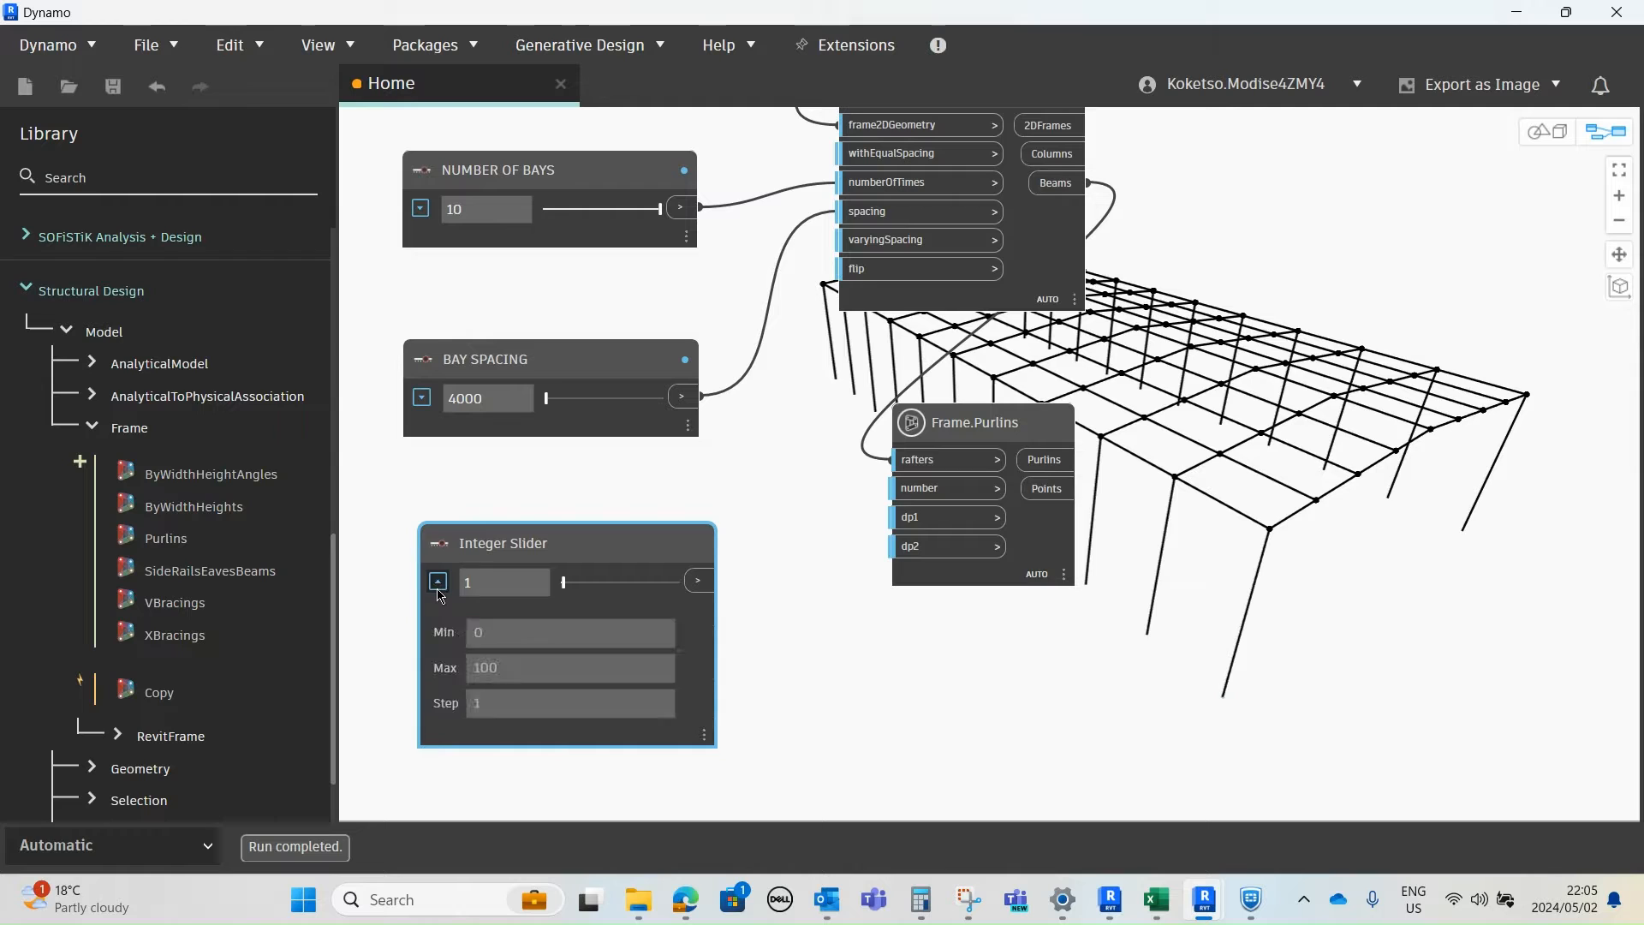
double_click(476, 632)
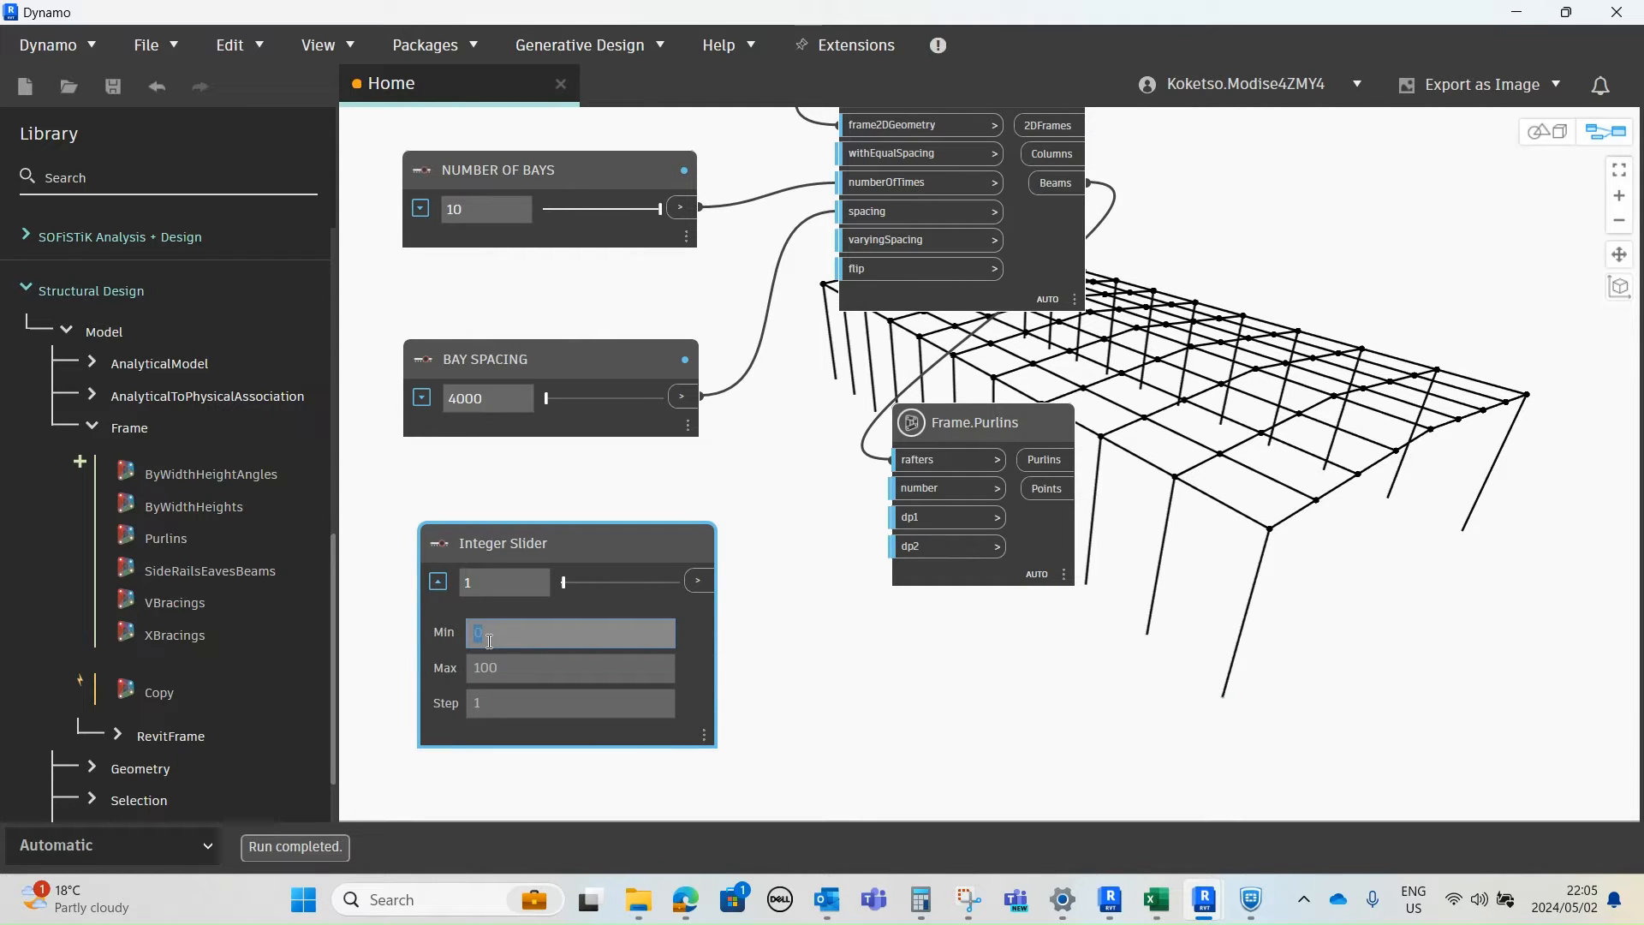
text(5)
drag(496, 640, 454, 629)
drag(507, 677, 449, 663)
text(20)
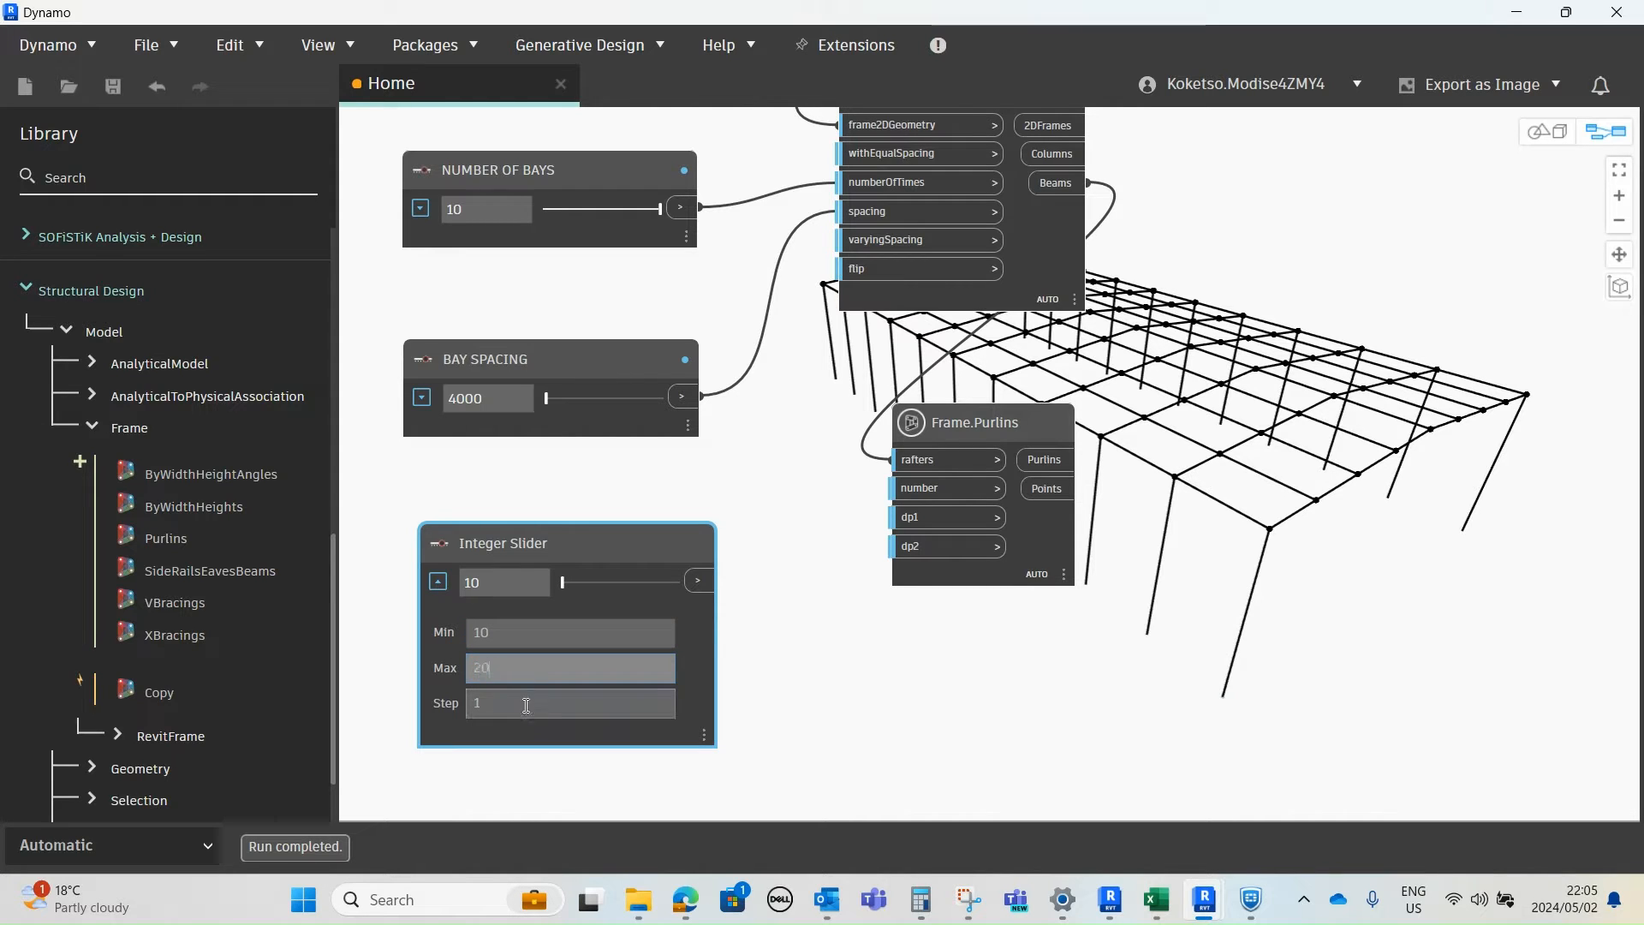
drag(494, 703, 486, 703)
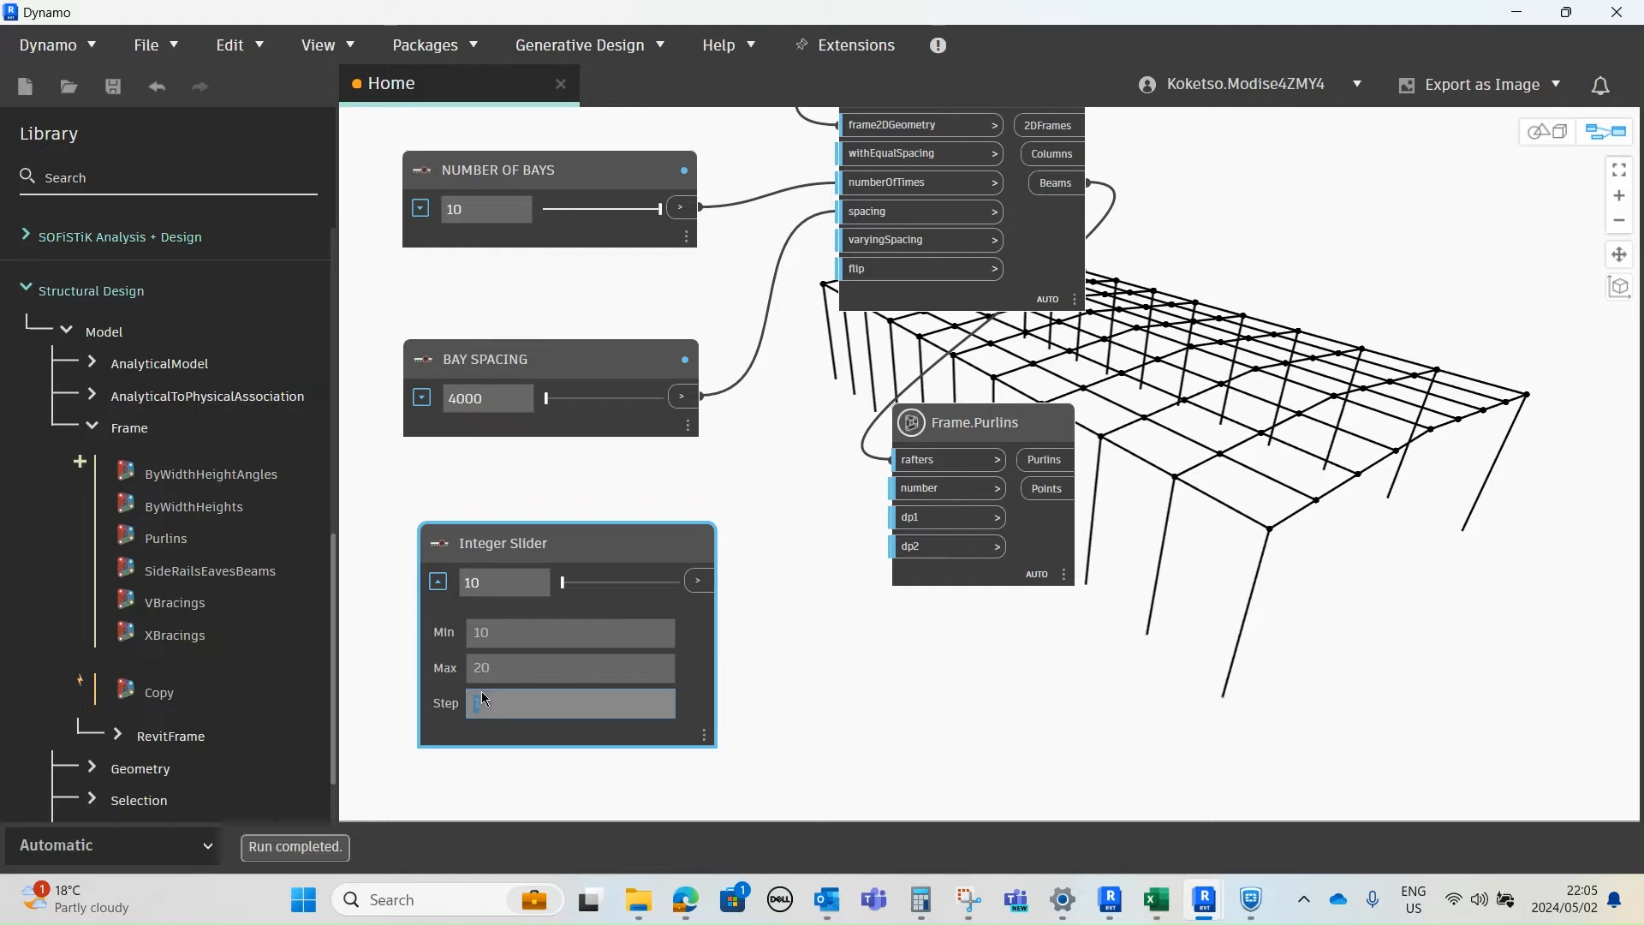
drag(505, 633, 462, 642)
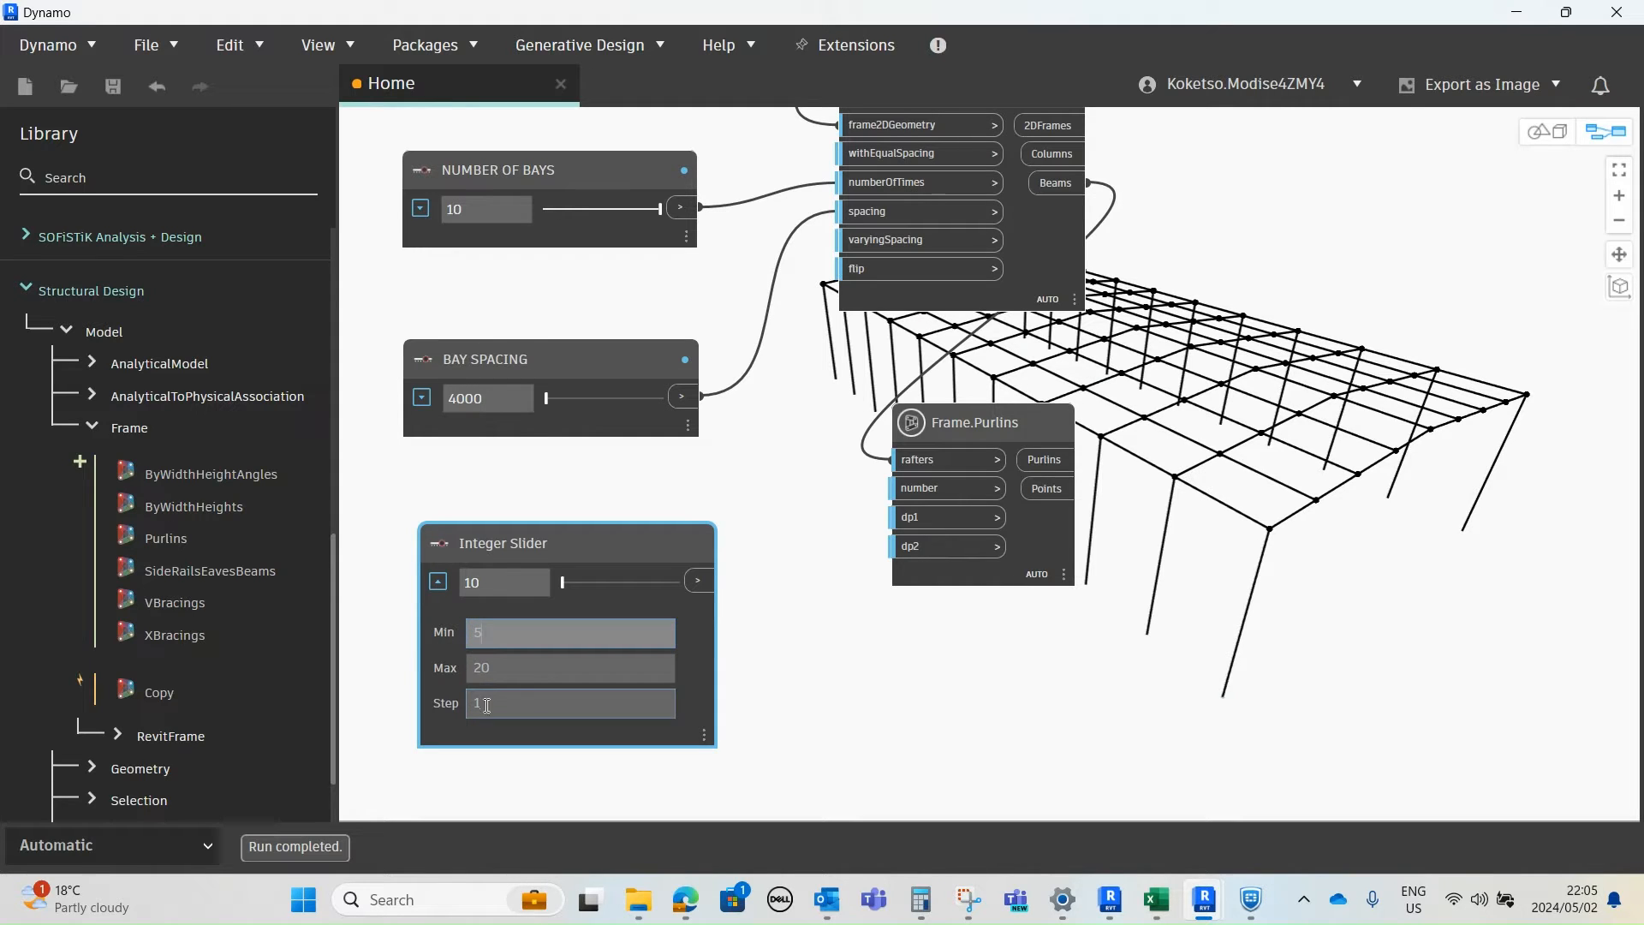
click(438, 582)
- Connect the new Integer Slider's output to the number input of Frame.Purlins
scroll(903, 523, up, 1)
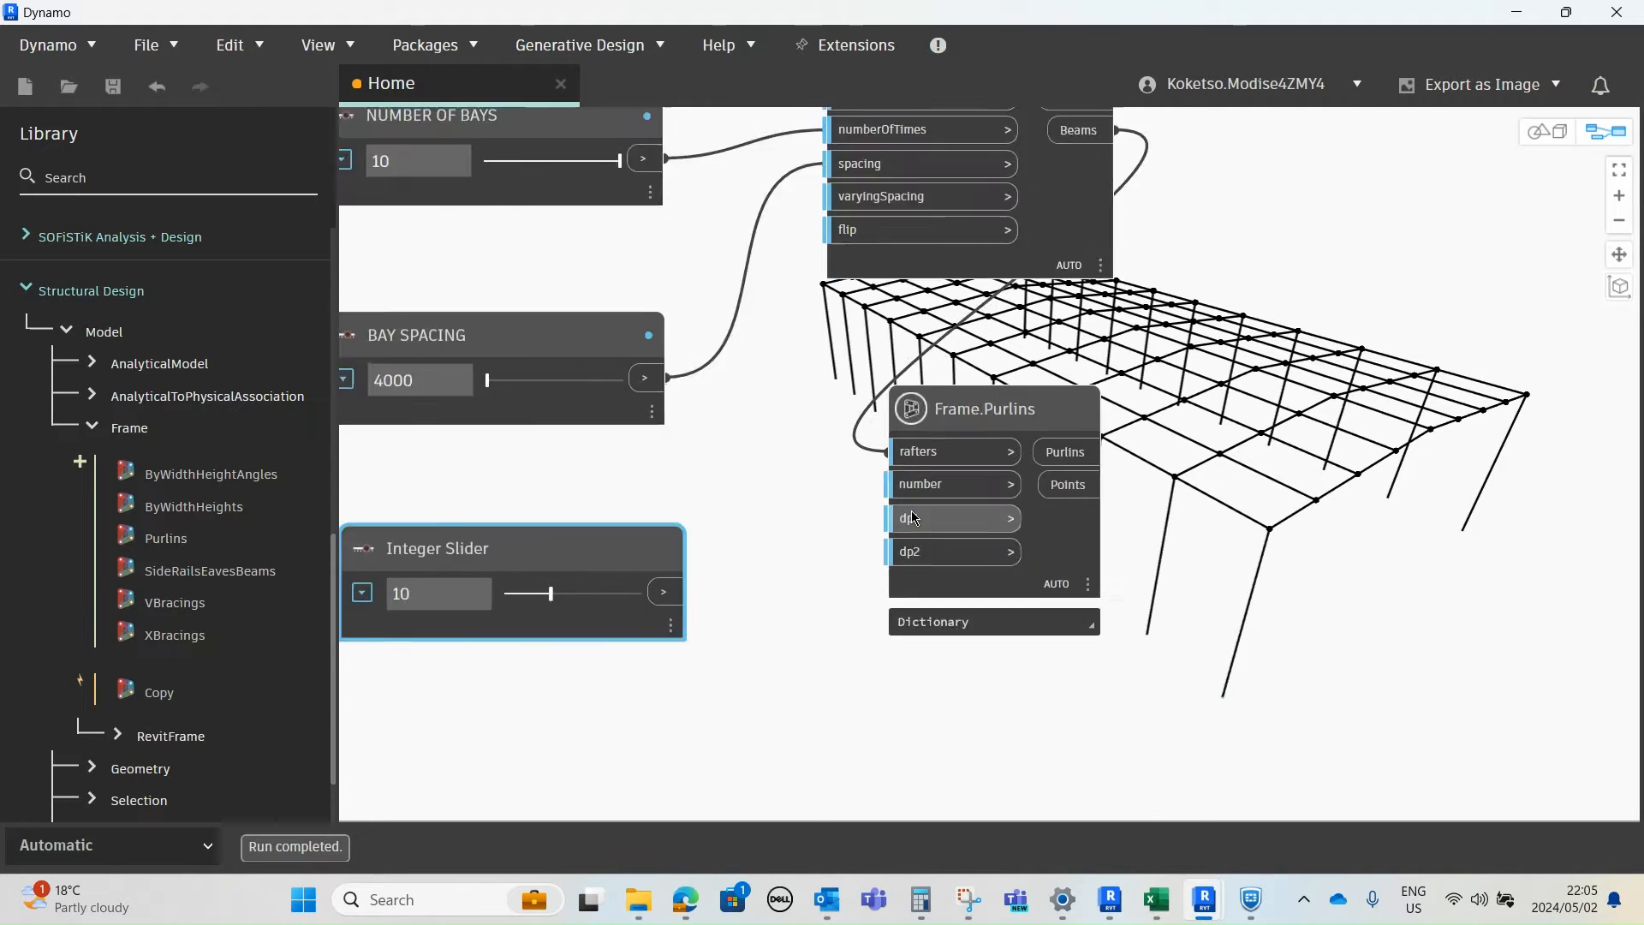
middle_drag(985, 417, 1028, 402)
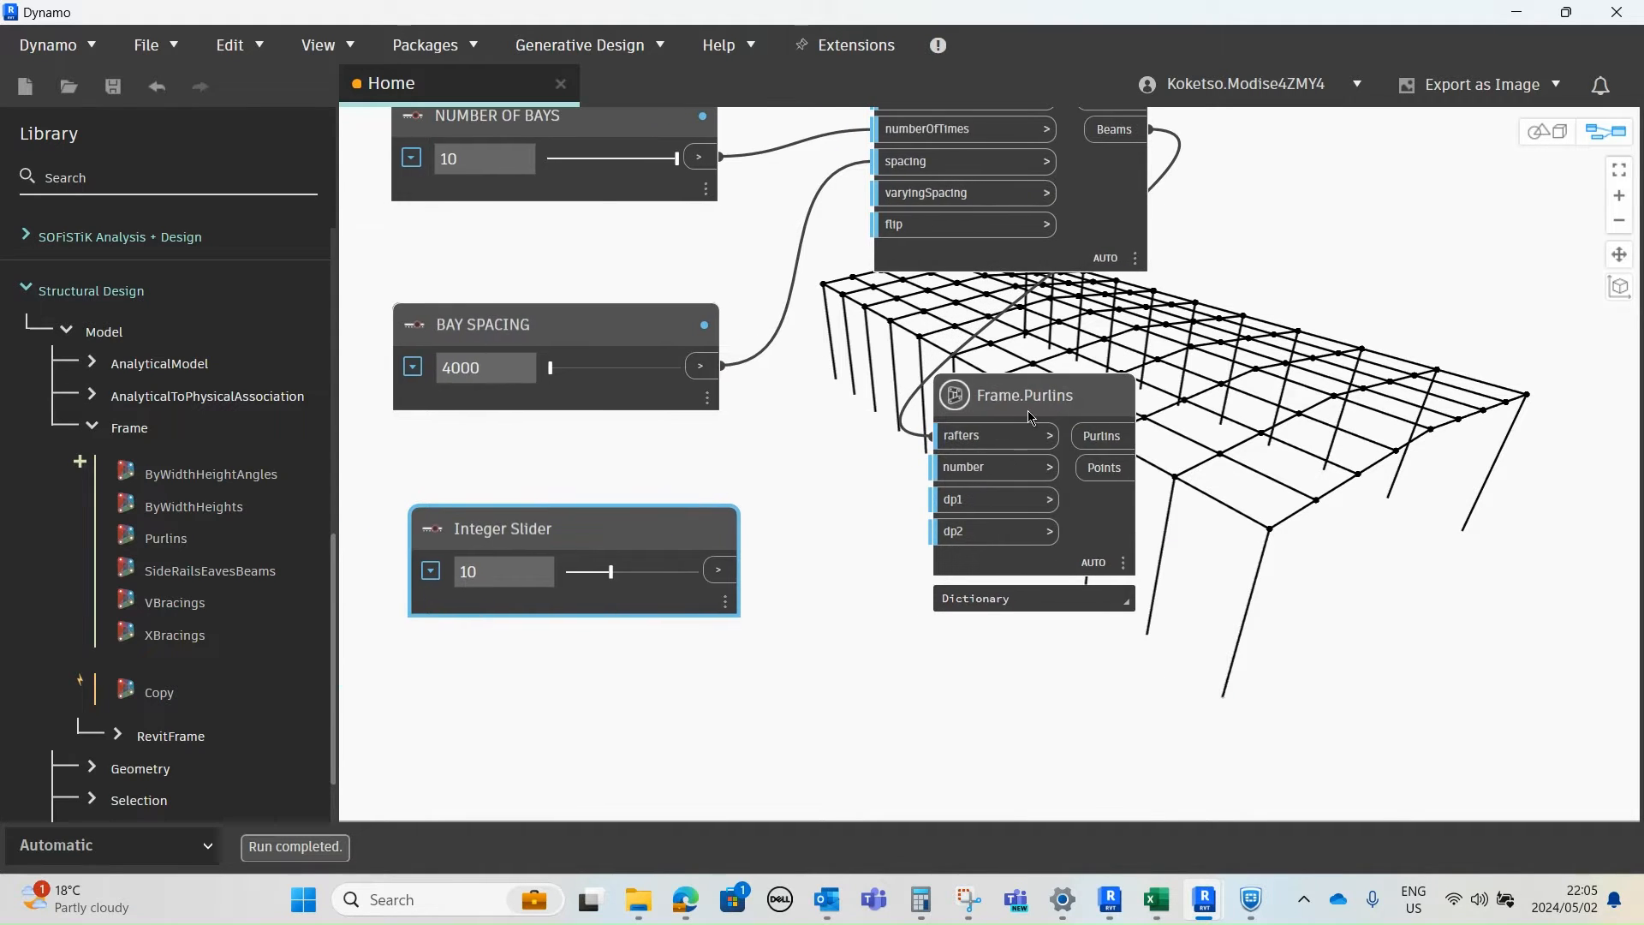
click(976, 468)
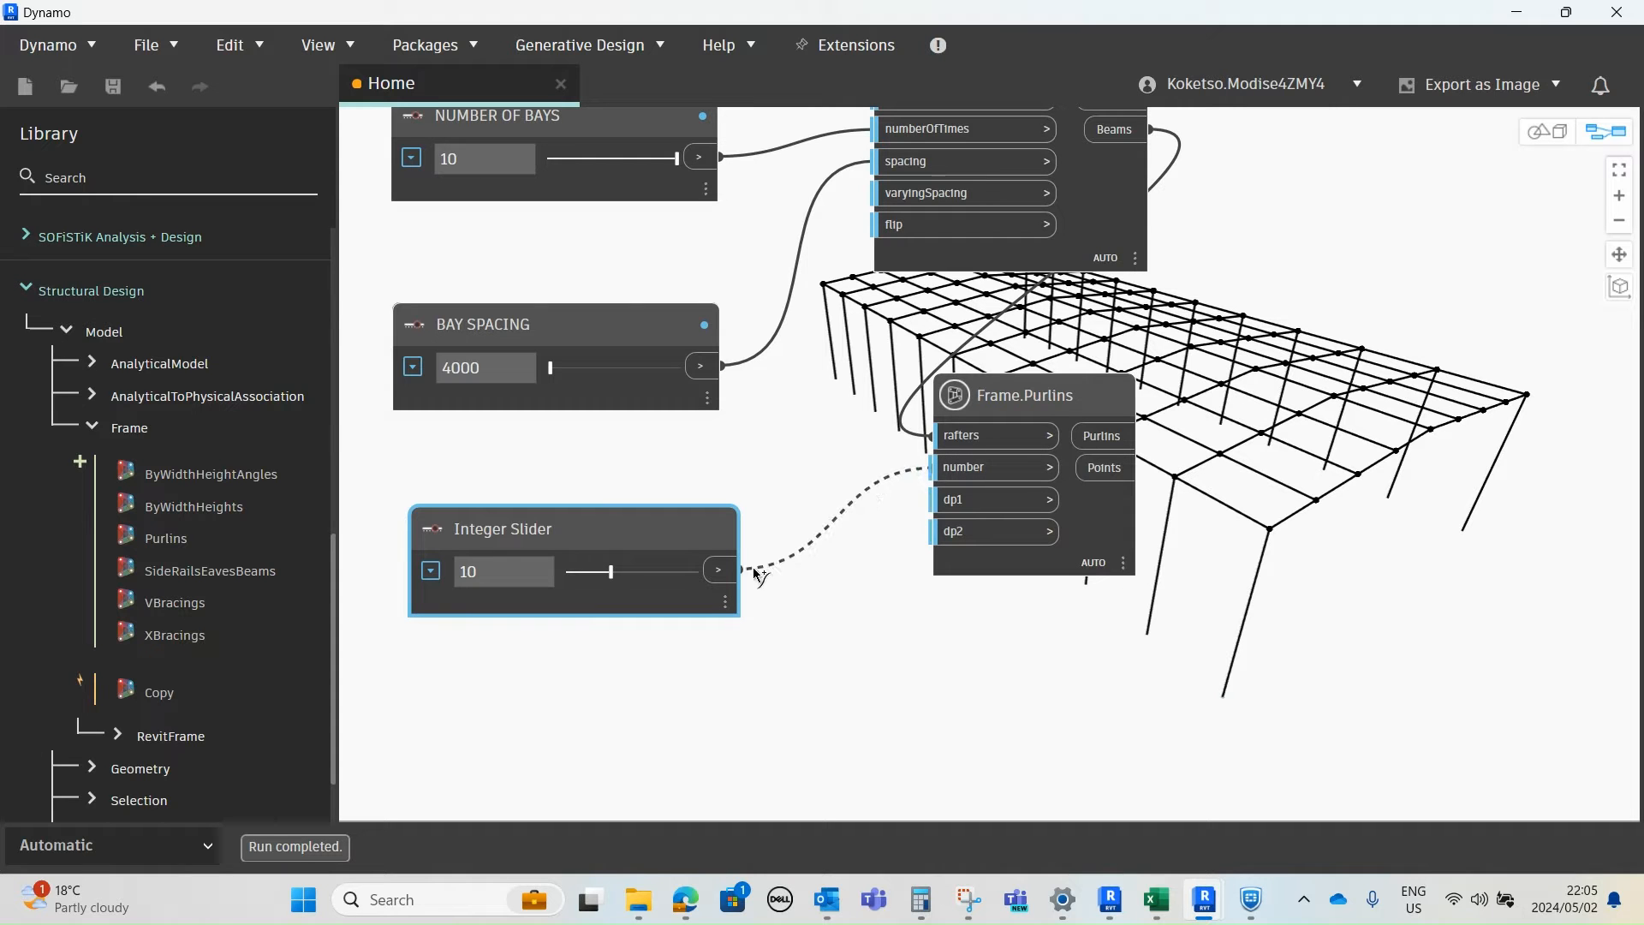
click(727, 576)
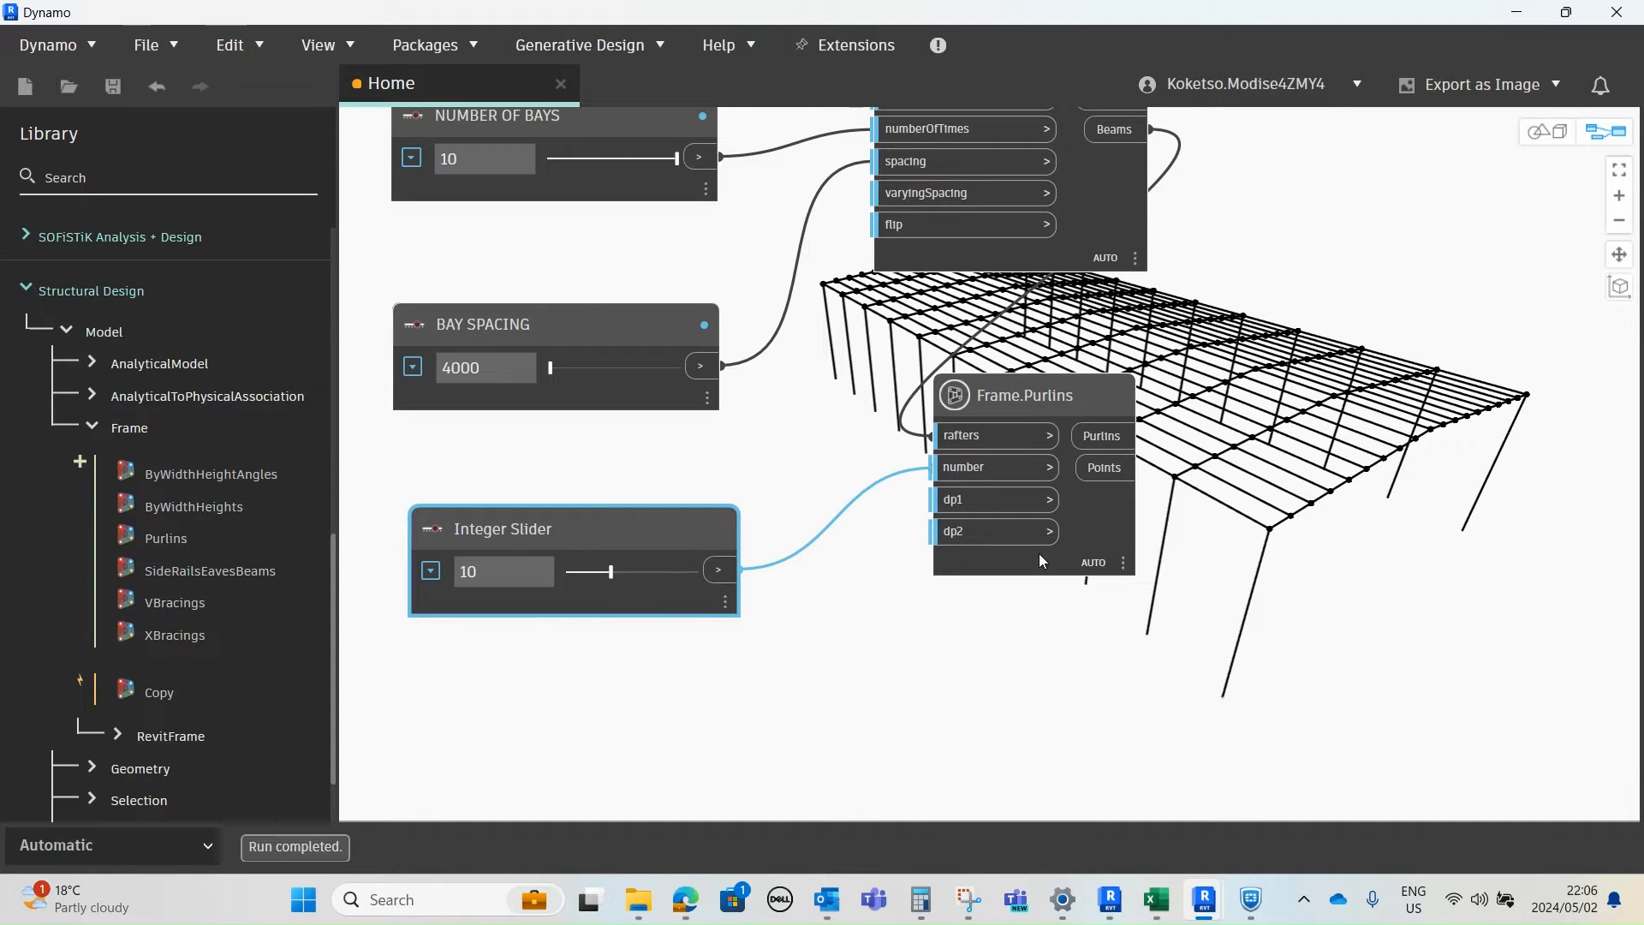
- Examine the purlins across the frame roof and the layout of the connected nodes
scroll(1421, 460, down, 1)
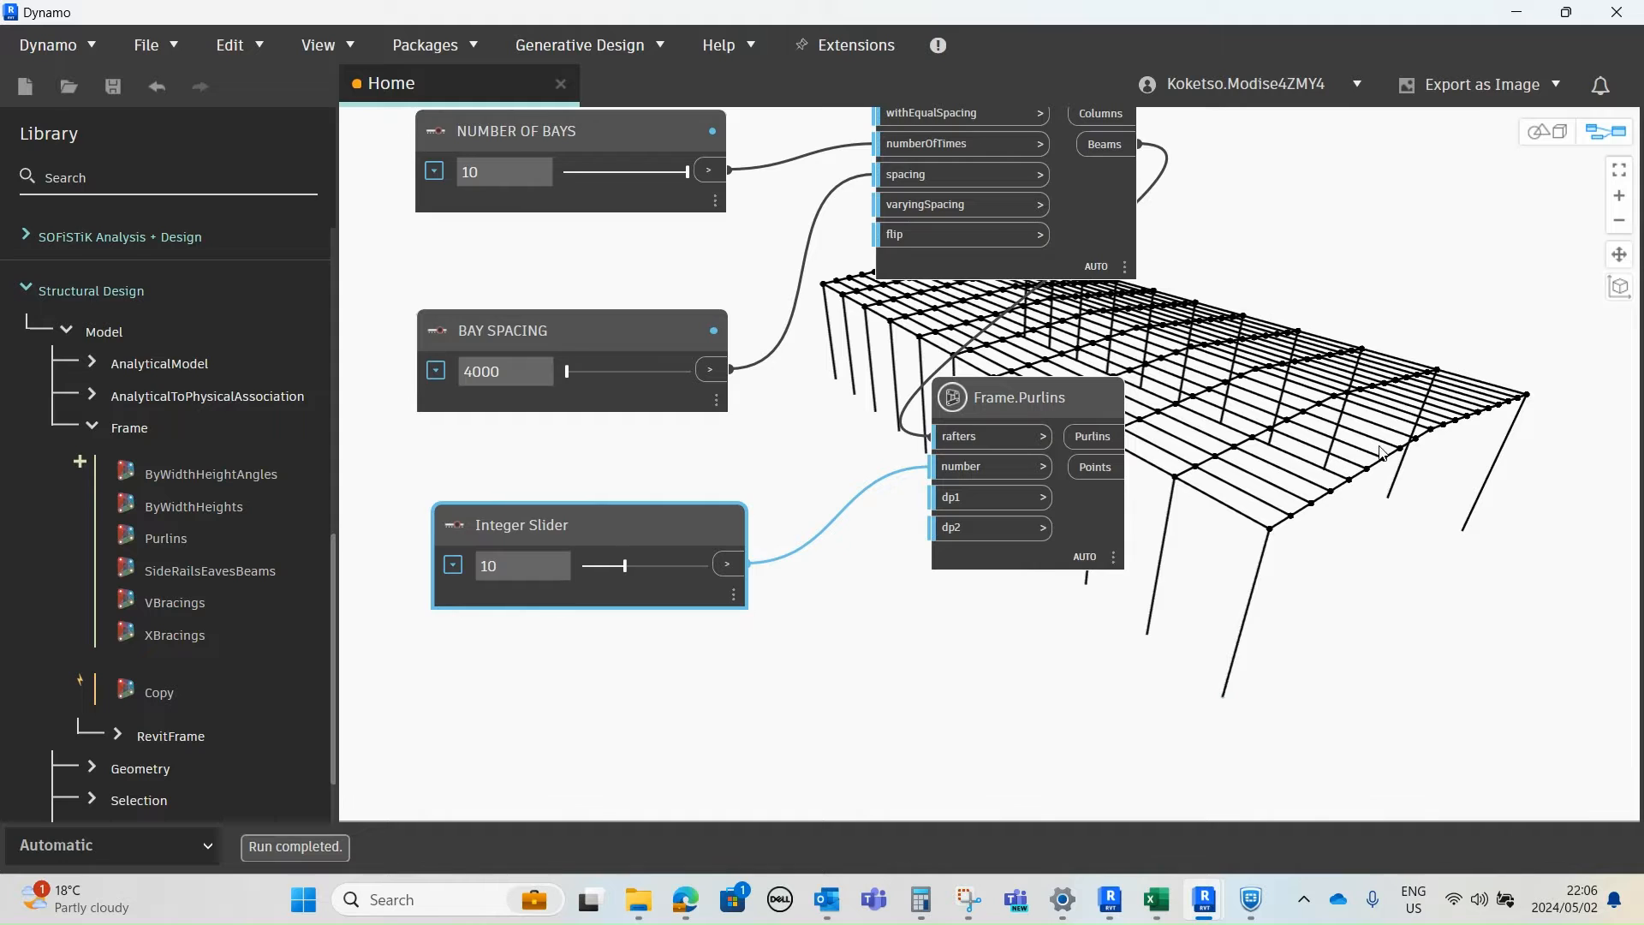
scroll(789, 459, down, 3)
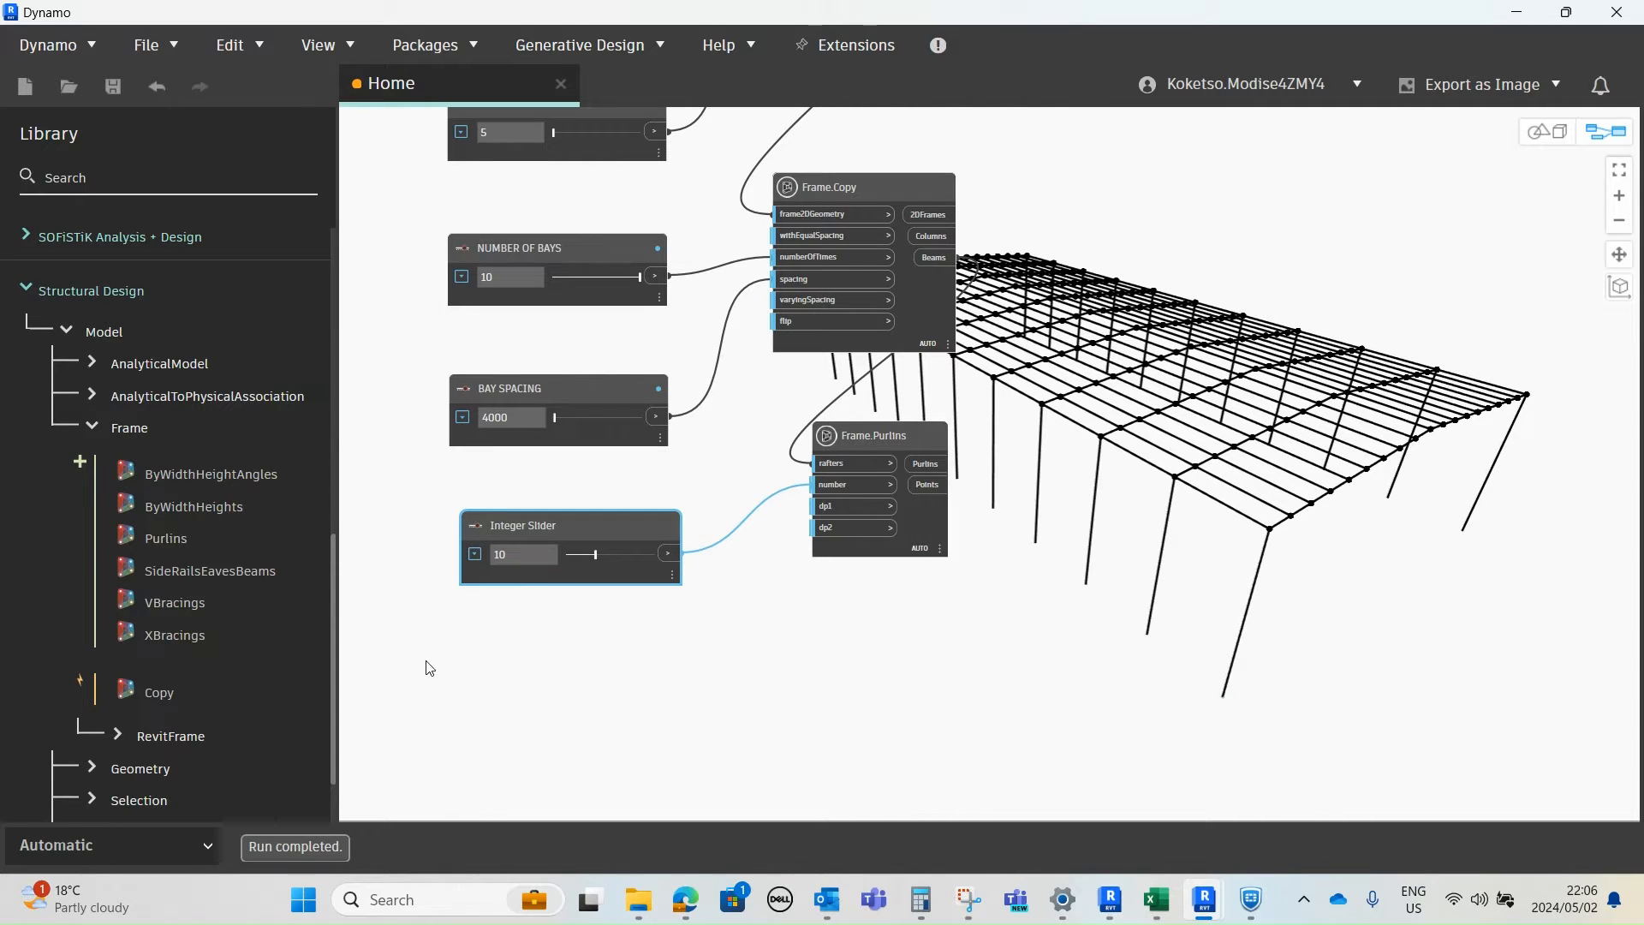
scroll(1209, 527, down, 2)
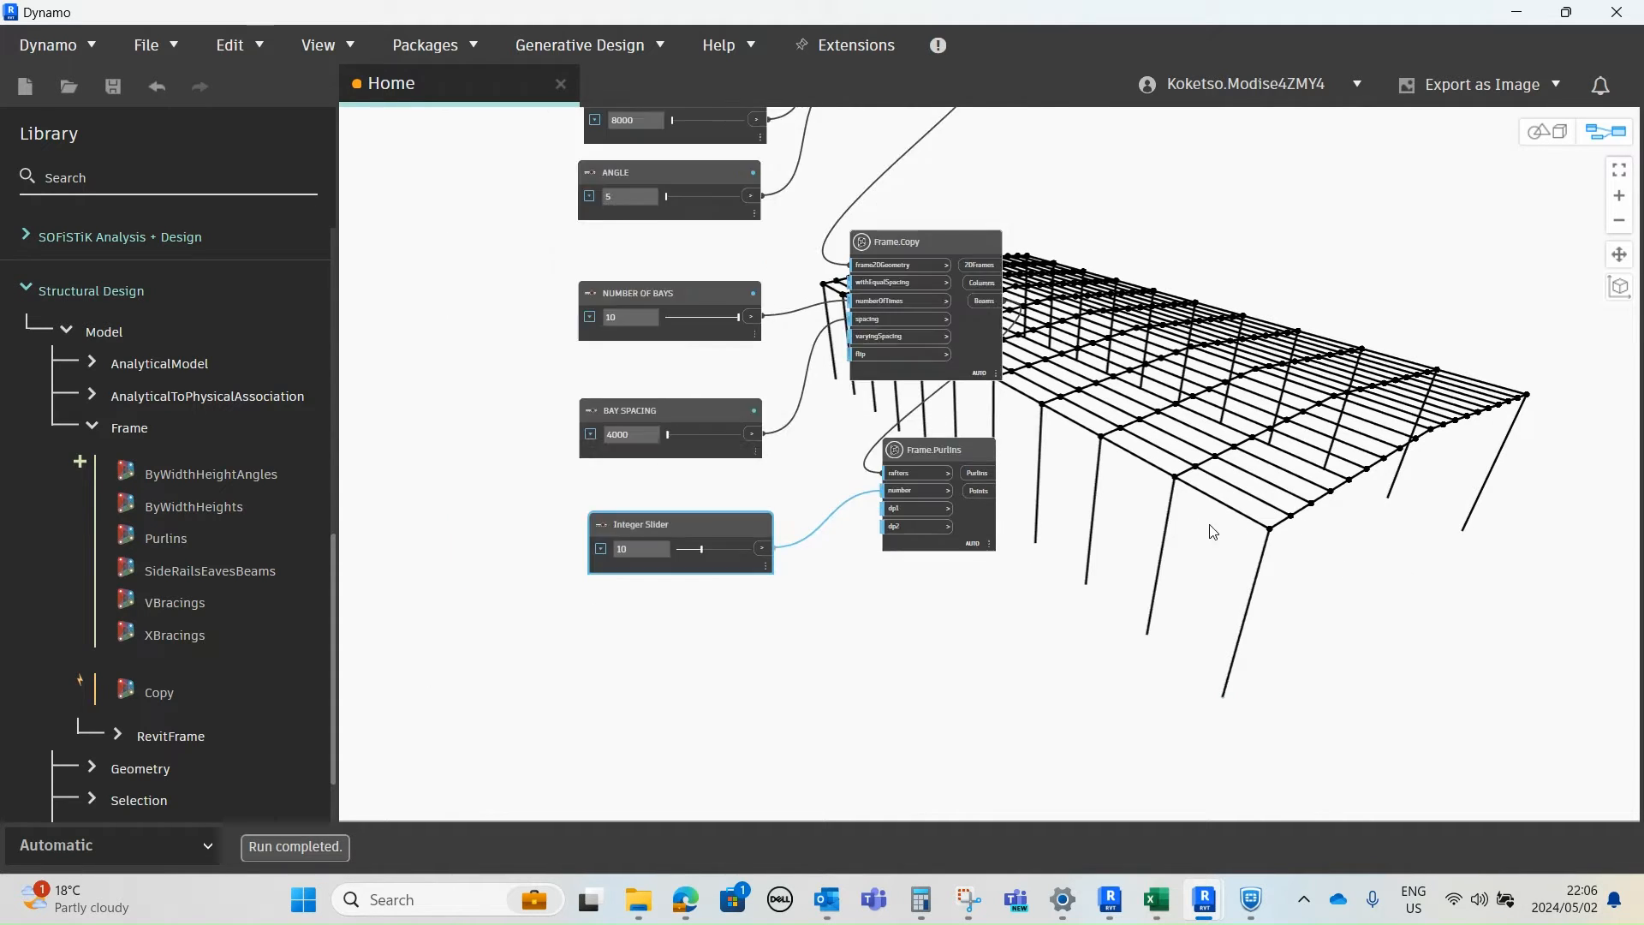
middle_drag(1064, 484, 781, 501)
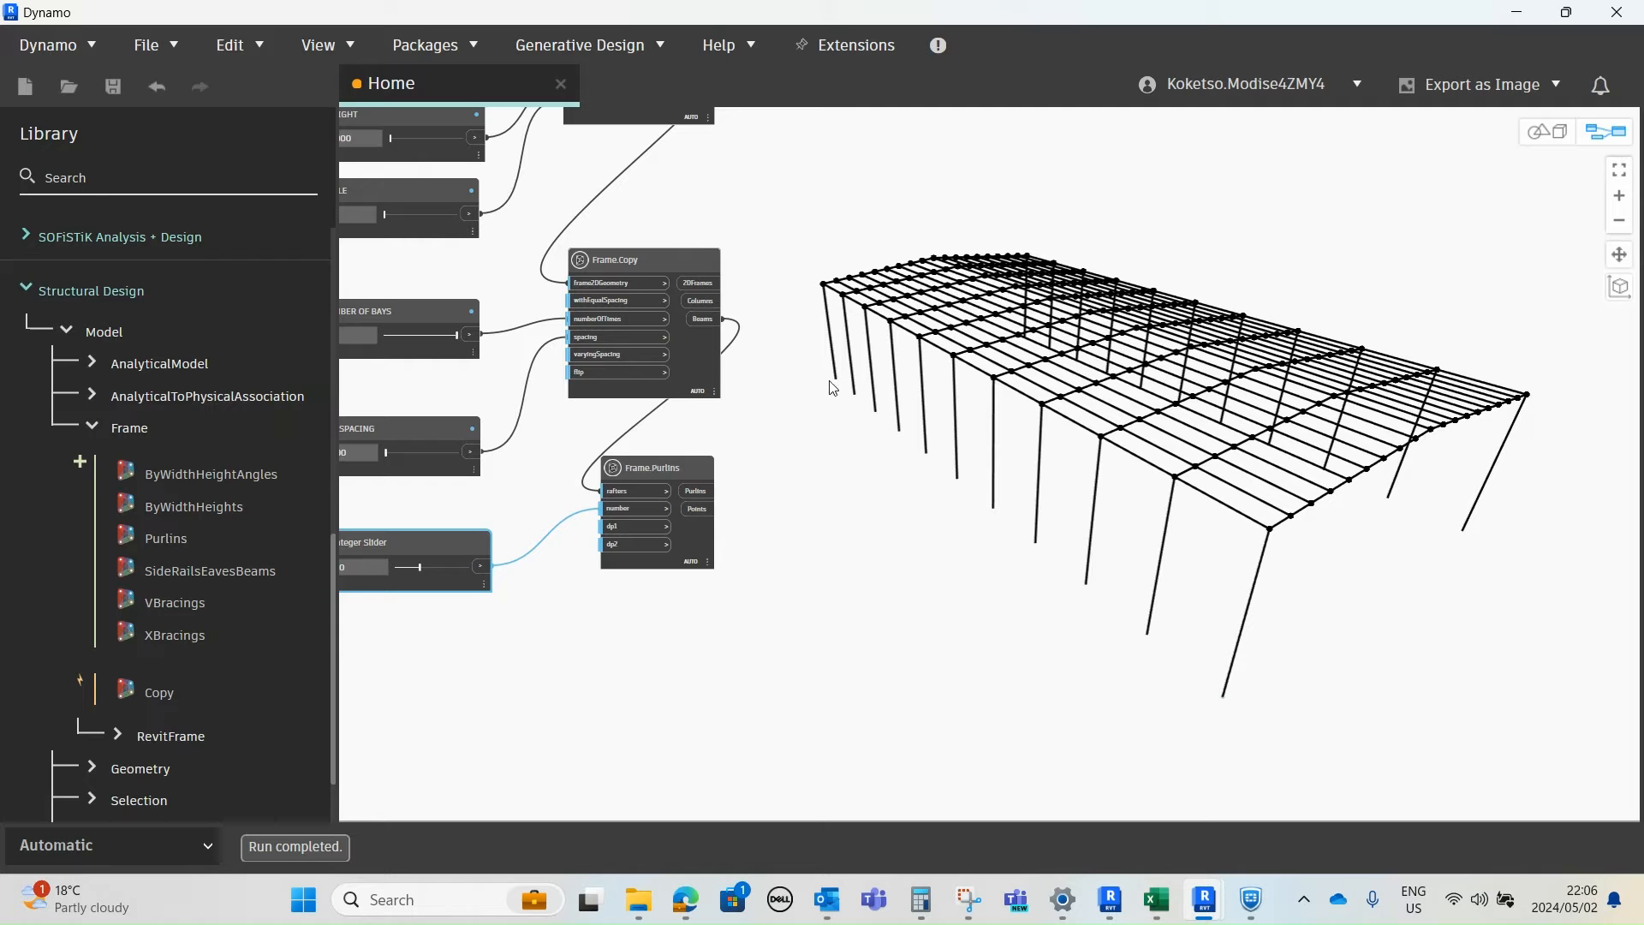
scroll(741, 529, down, 4)
scroll(572, 578, up, 5)
middle_drag(613, 555, 634, 627)
middle_drag(757, 605, 789, 615)
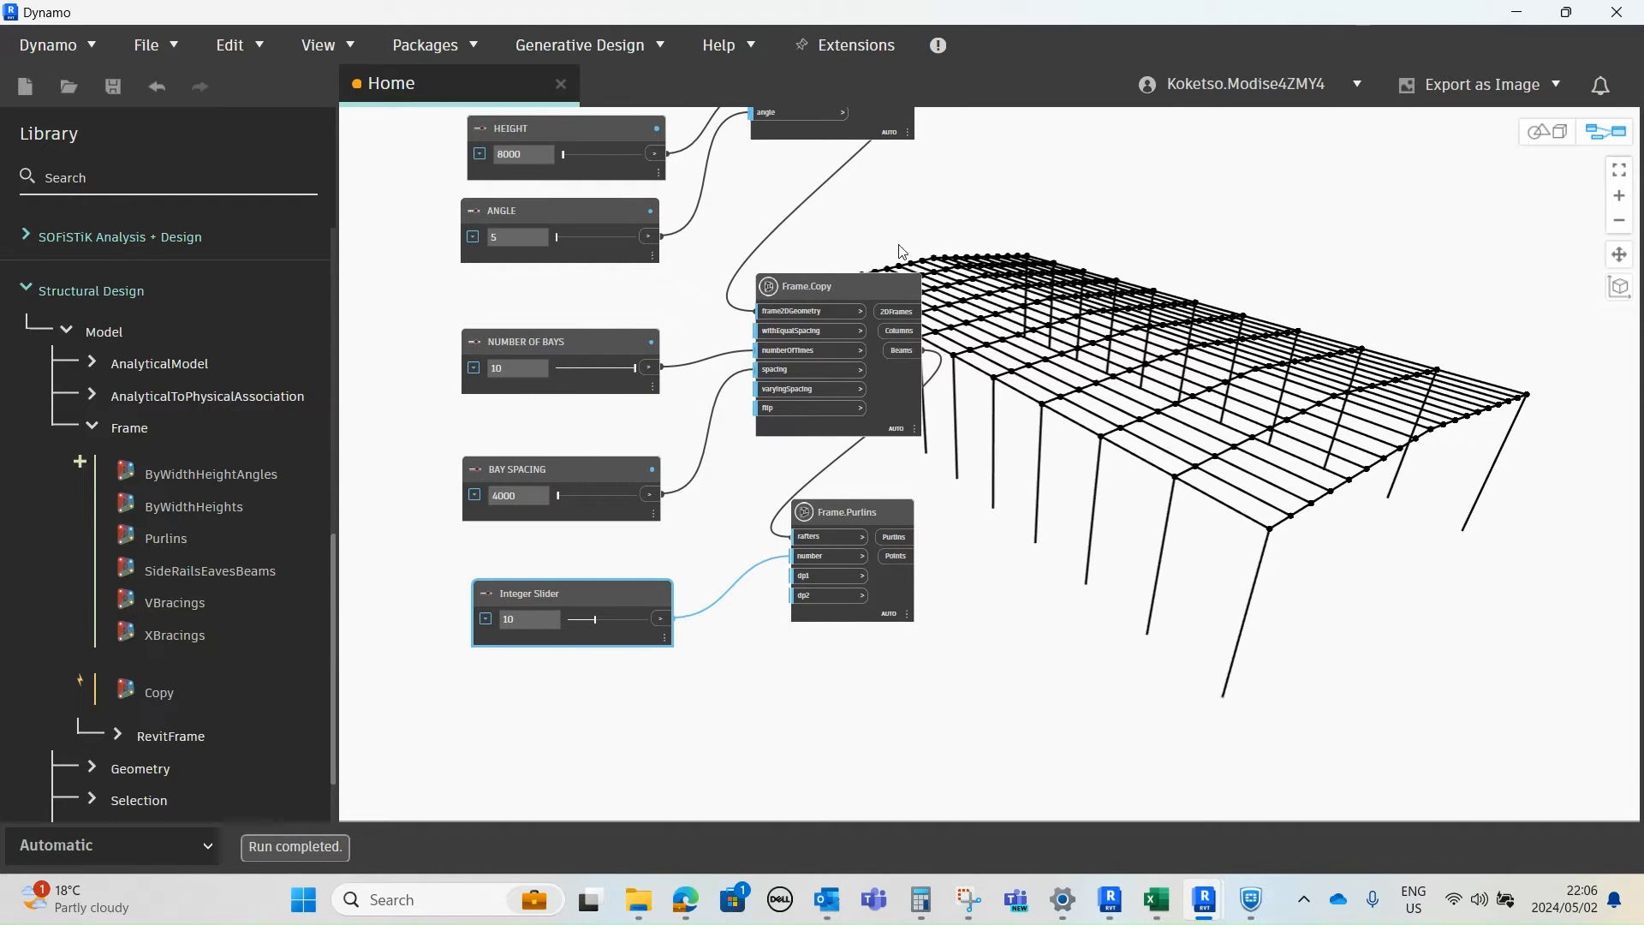
- Add a Frame.XBracings node and place it below Frame.Purlins
click(172, 636)
drag(1122, 560, 848, 692)
scroll(846, 692, up, 3)
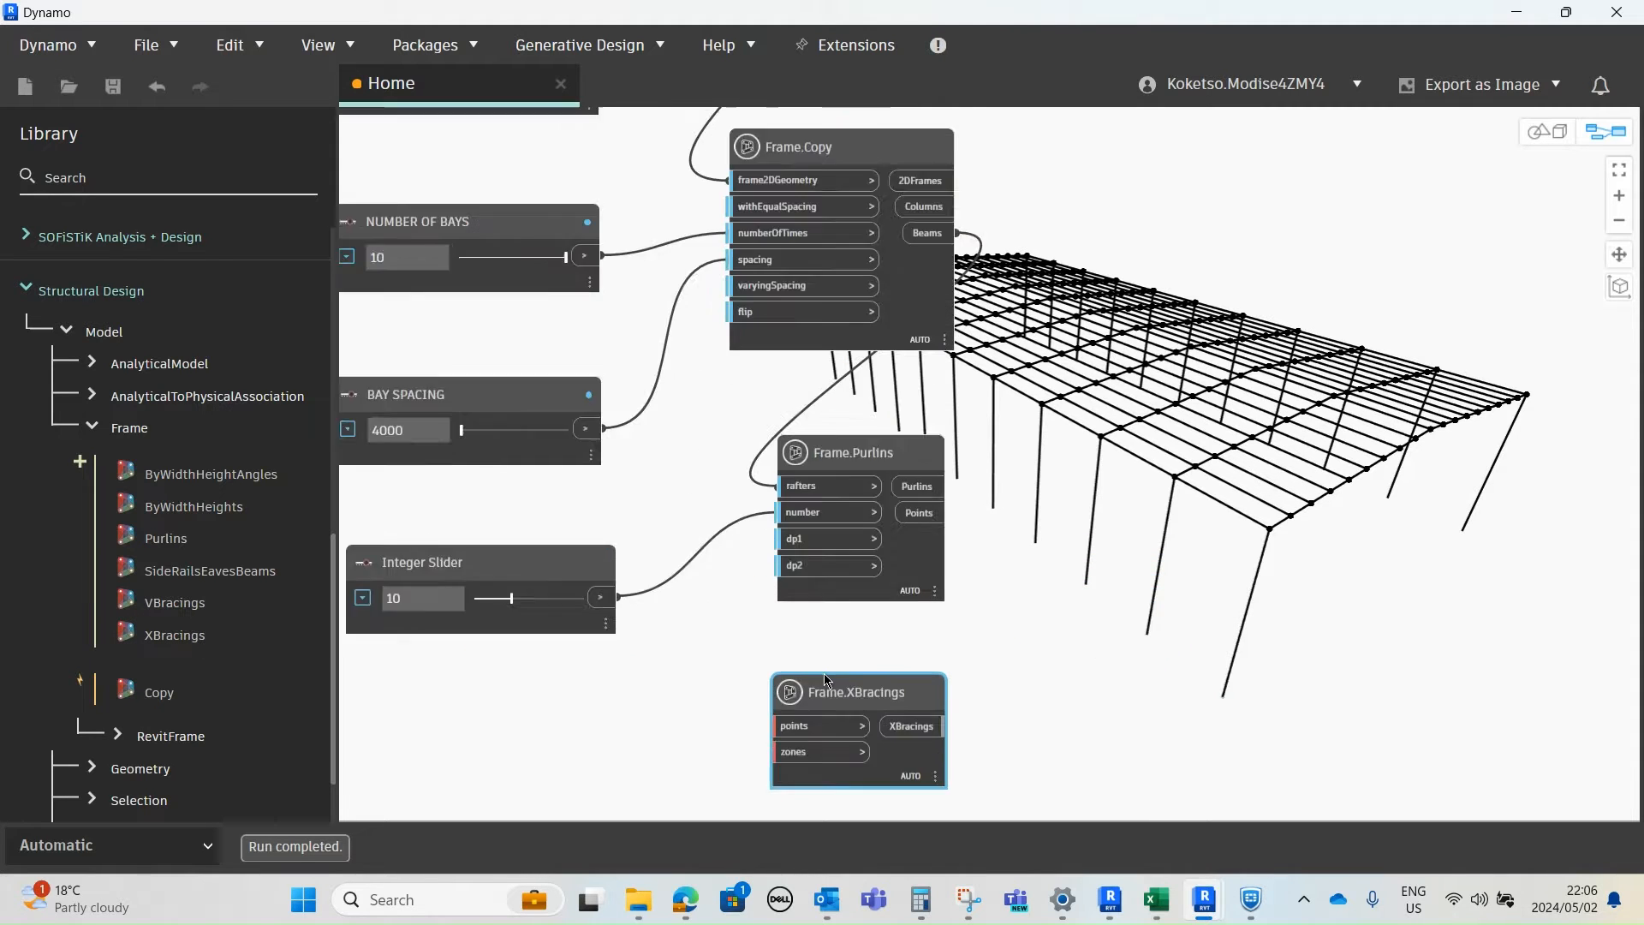
middle_drag(829, 672, 908, 578)
scroll(908, 615, up, 1)
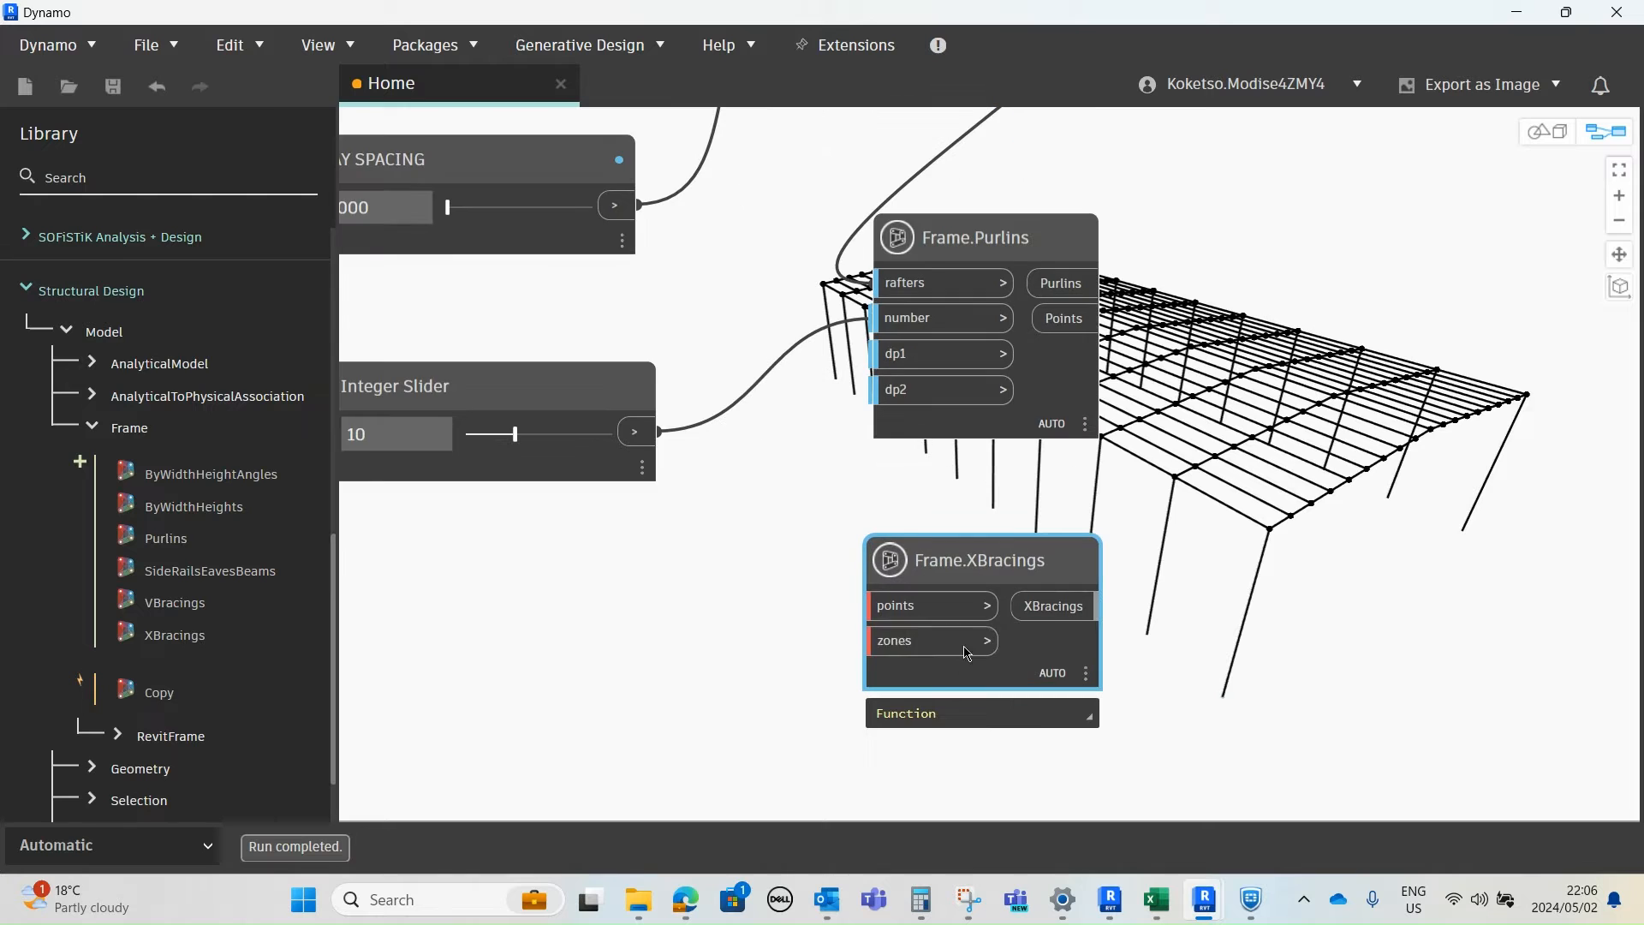
scroll(943, 649, down, 2)
scroll(923, 684, up, 1)
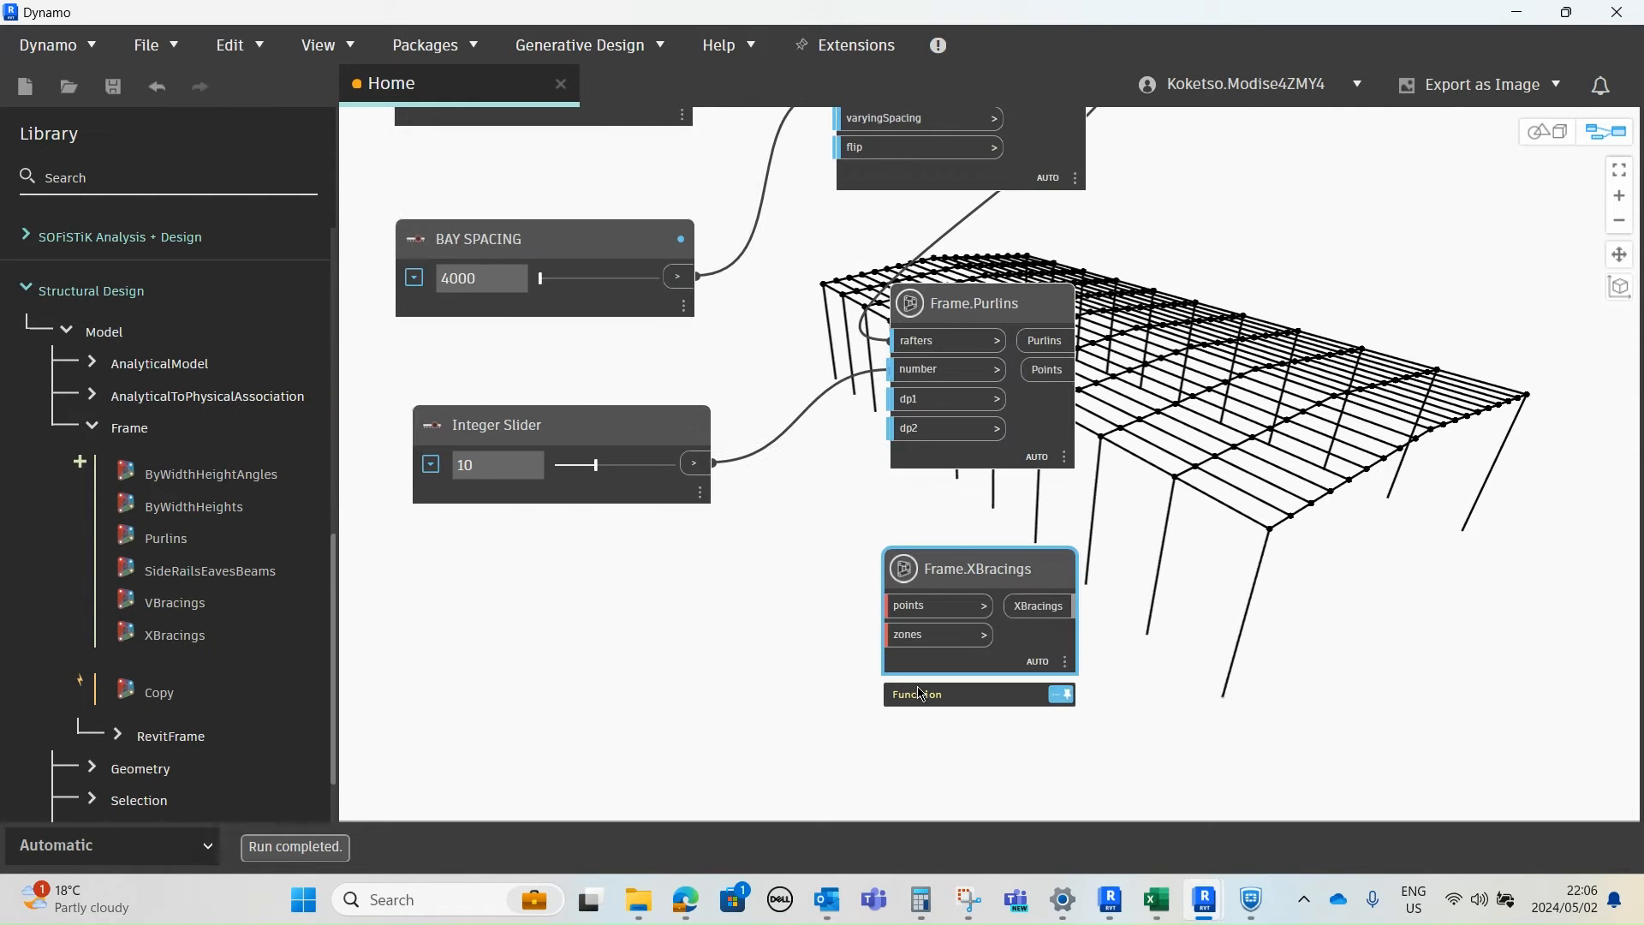
- Connect the Points output of Frame.Purlins to the points input of Frame.XBracings
middle_drag(966, 584, 906, 557)
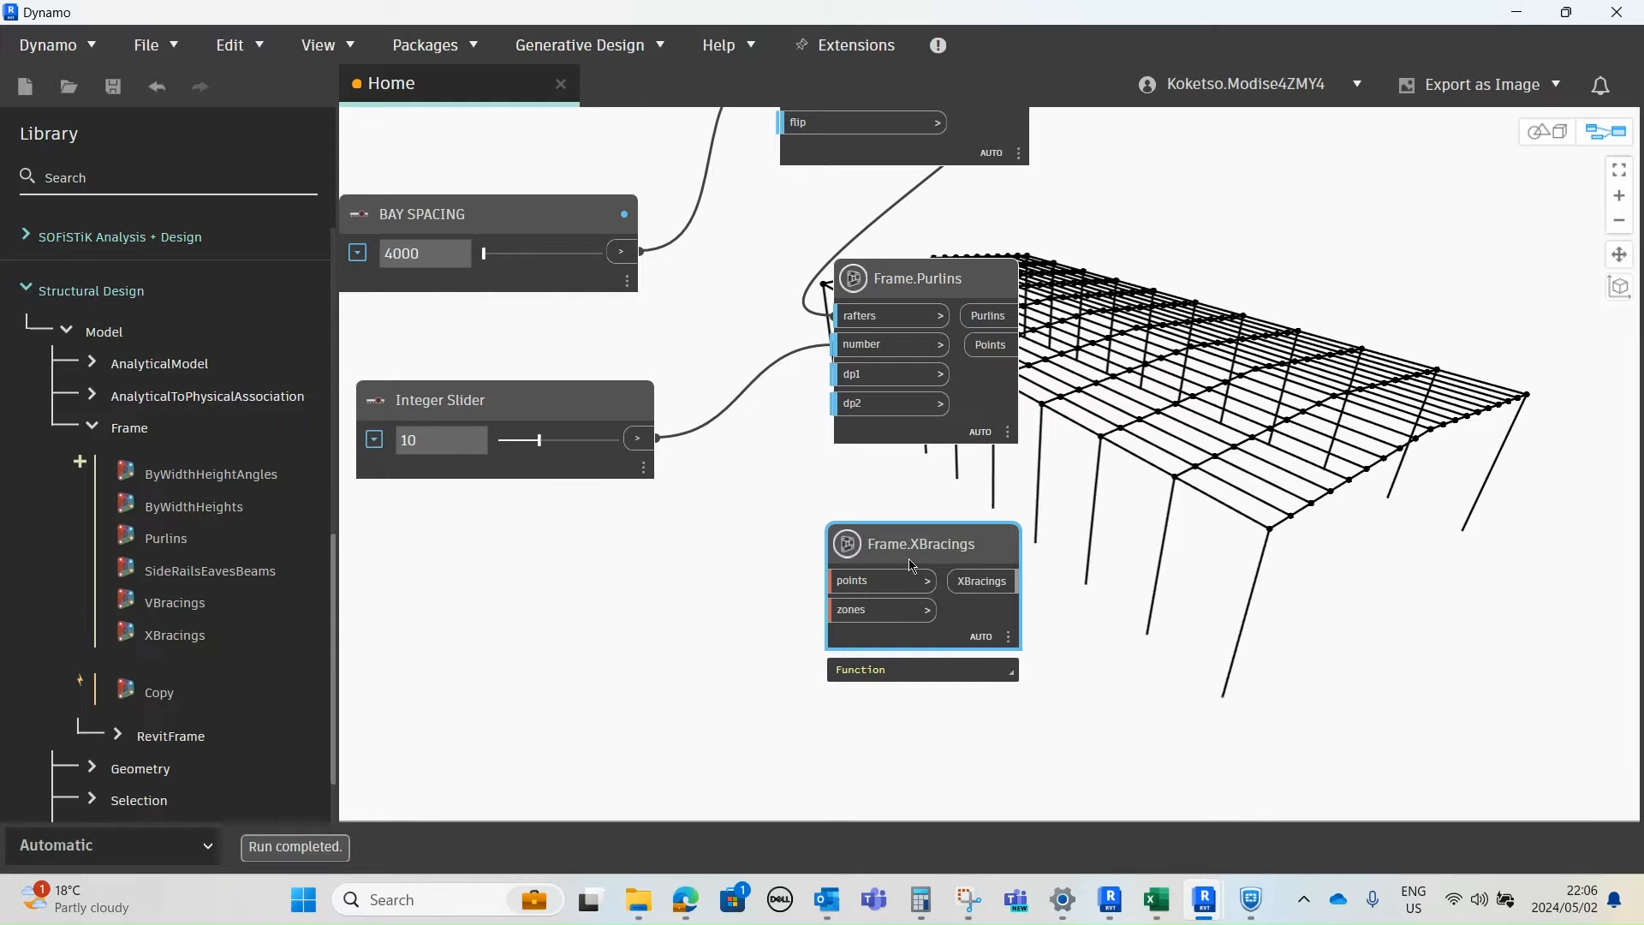
middle_drag(913, 565, 792, 573)
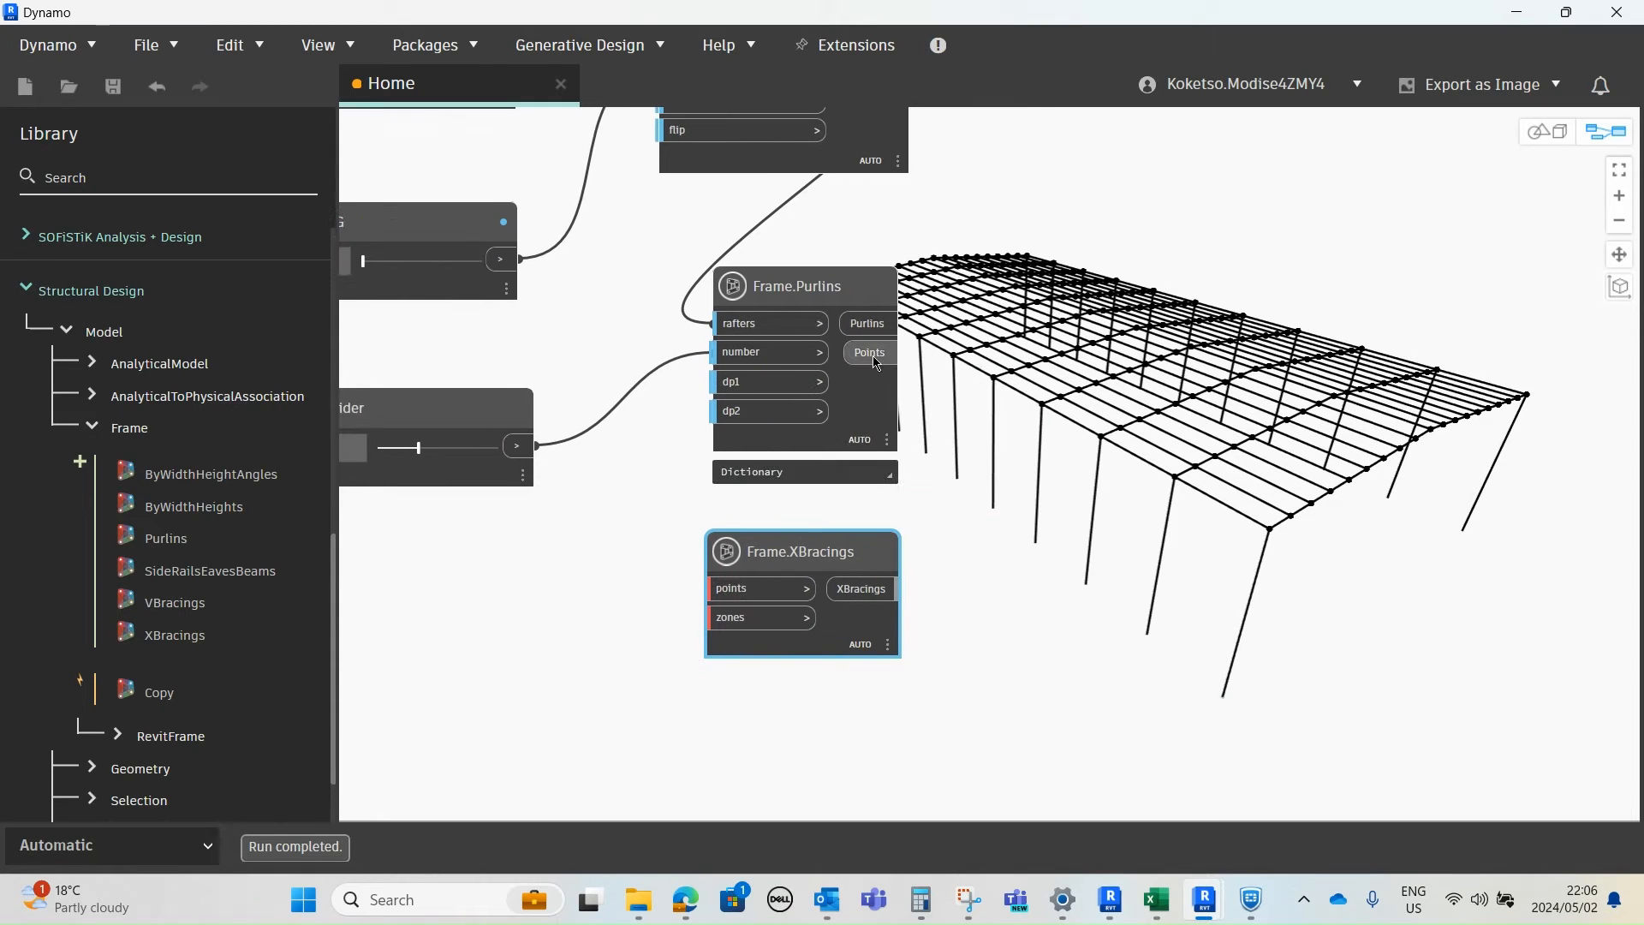
drag(896, 352, 682, 622)
scroll(762, 518, up, 3)
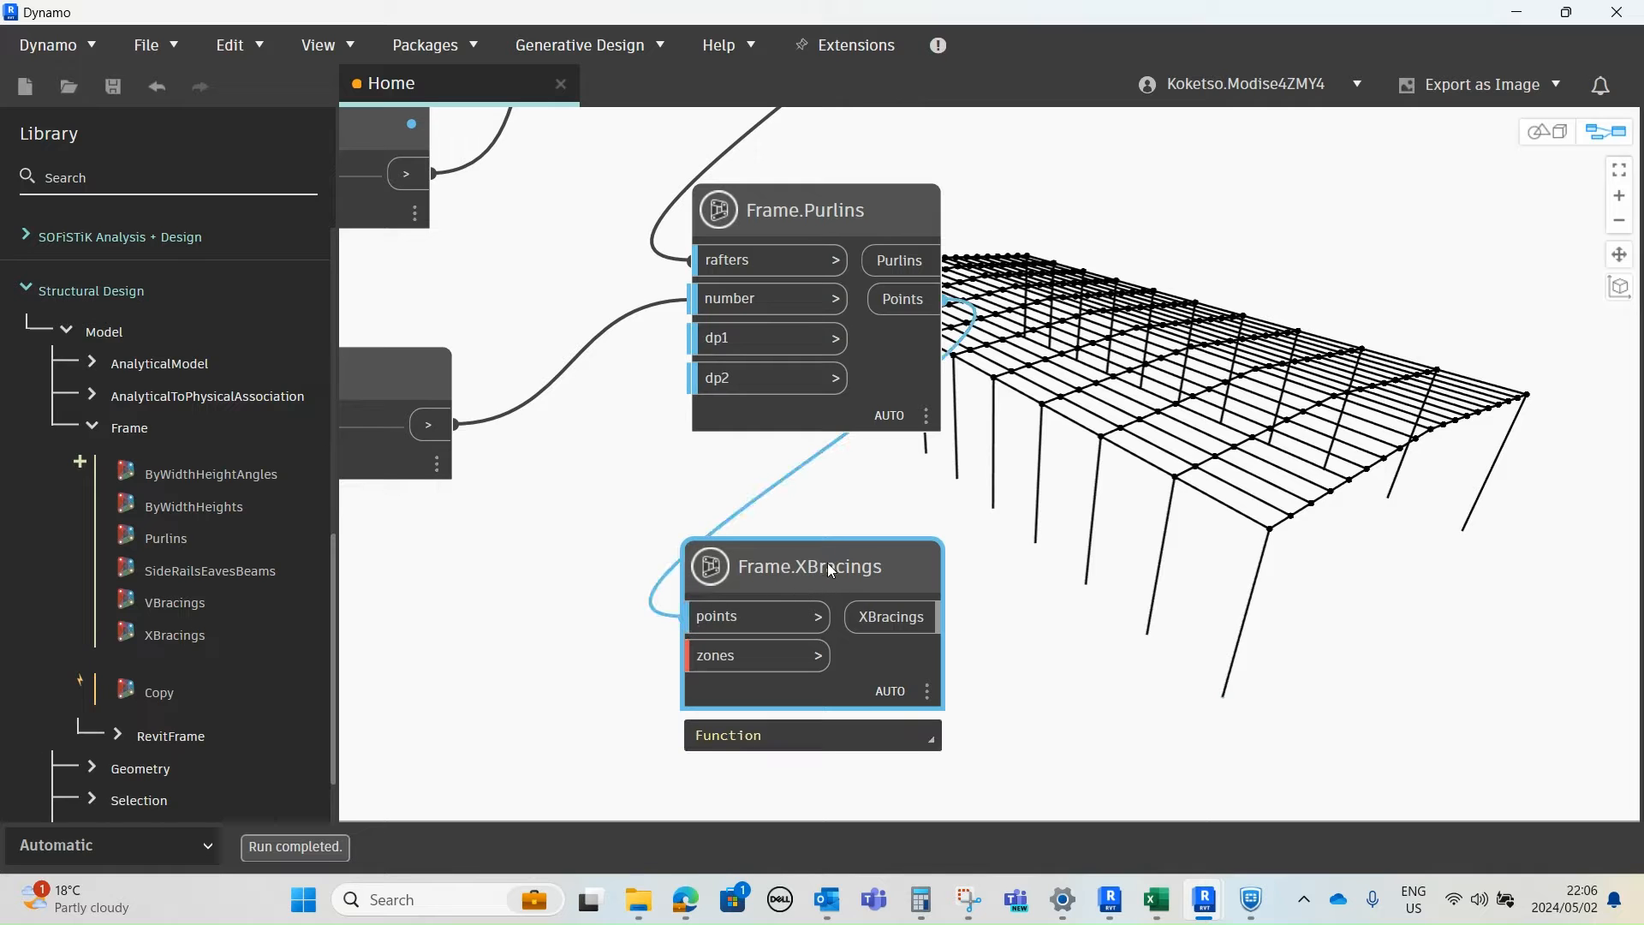
- Add a Code Block below the purlin Integer Slider, facing the Frame.XBracings node
scroll(829, 600, down, 3)
middle_drag(829, 600, 979, 594)
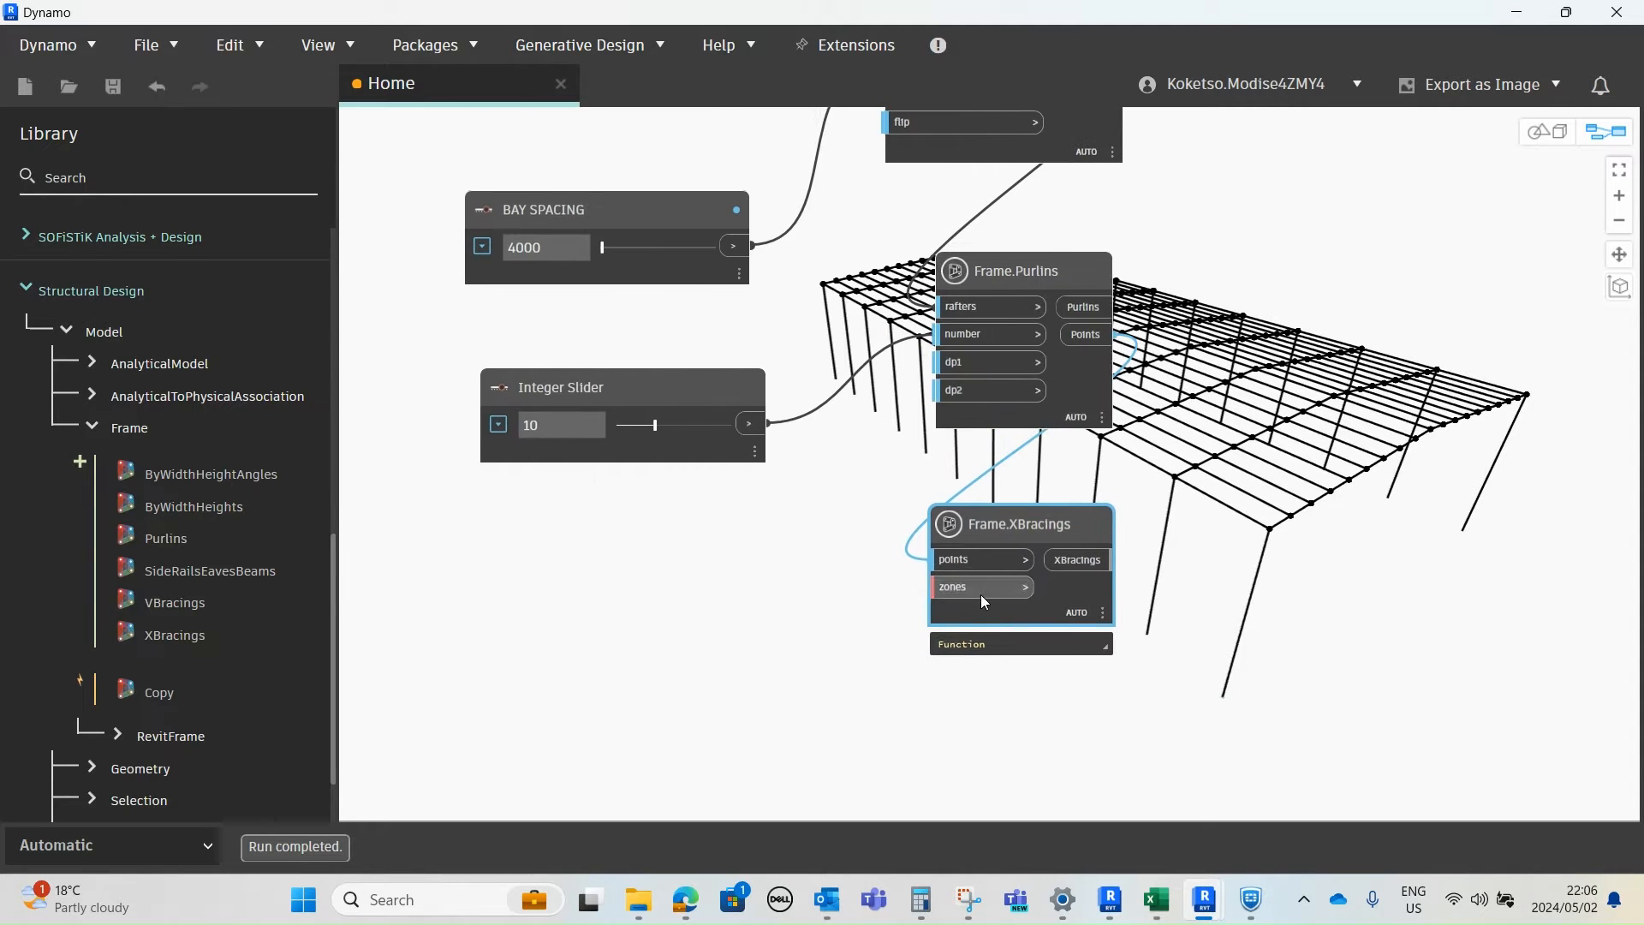
scroll(960, 634, up, 3)
middle_drag(900, 651, 959, 658)
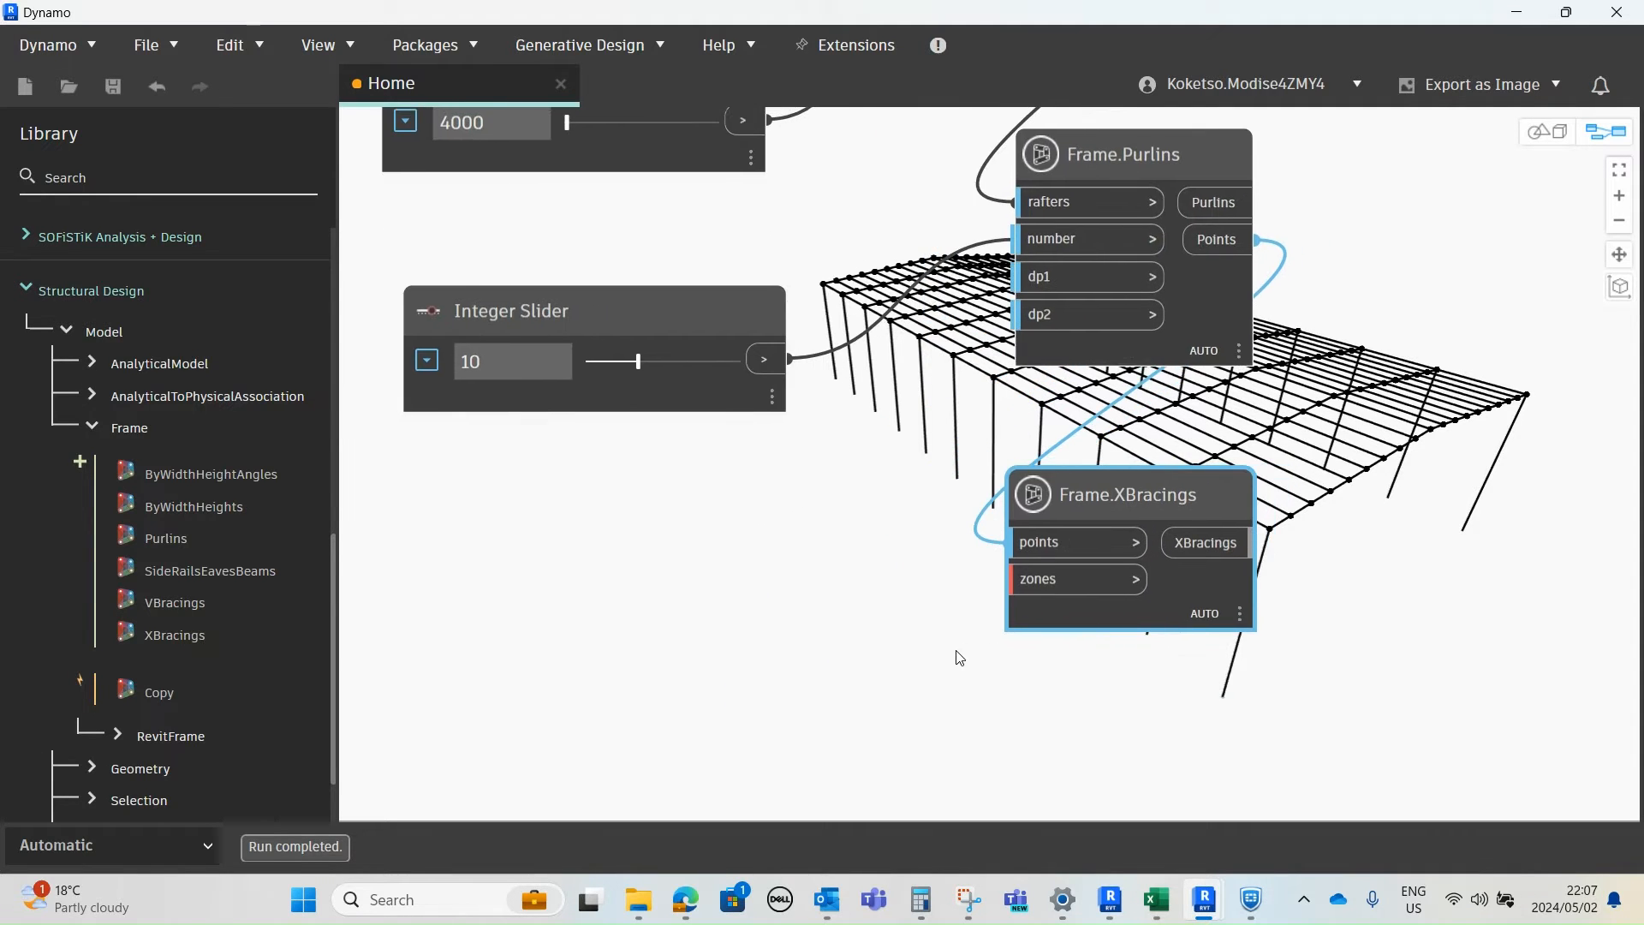
scroll(932, 661, down, 2)
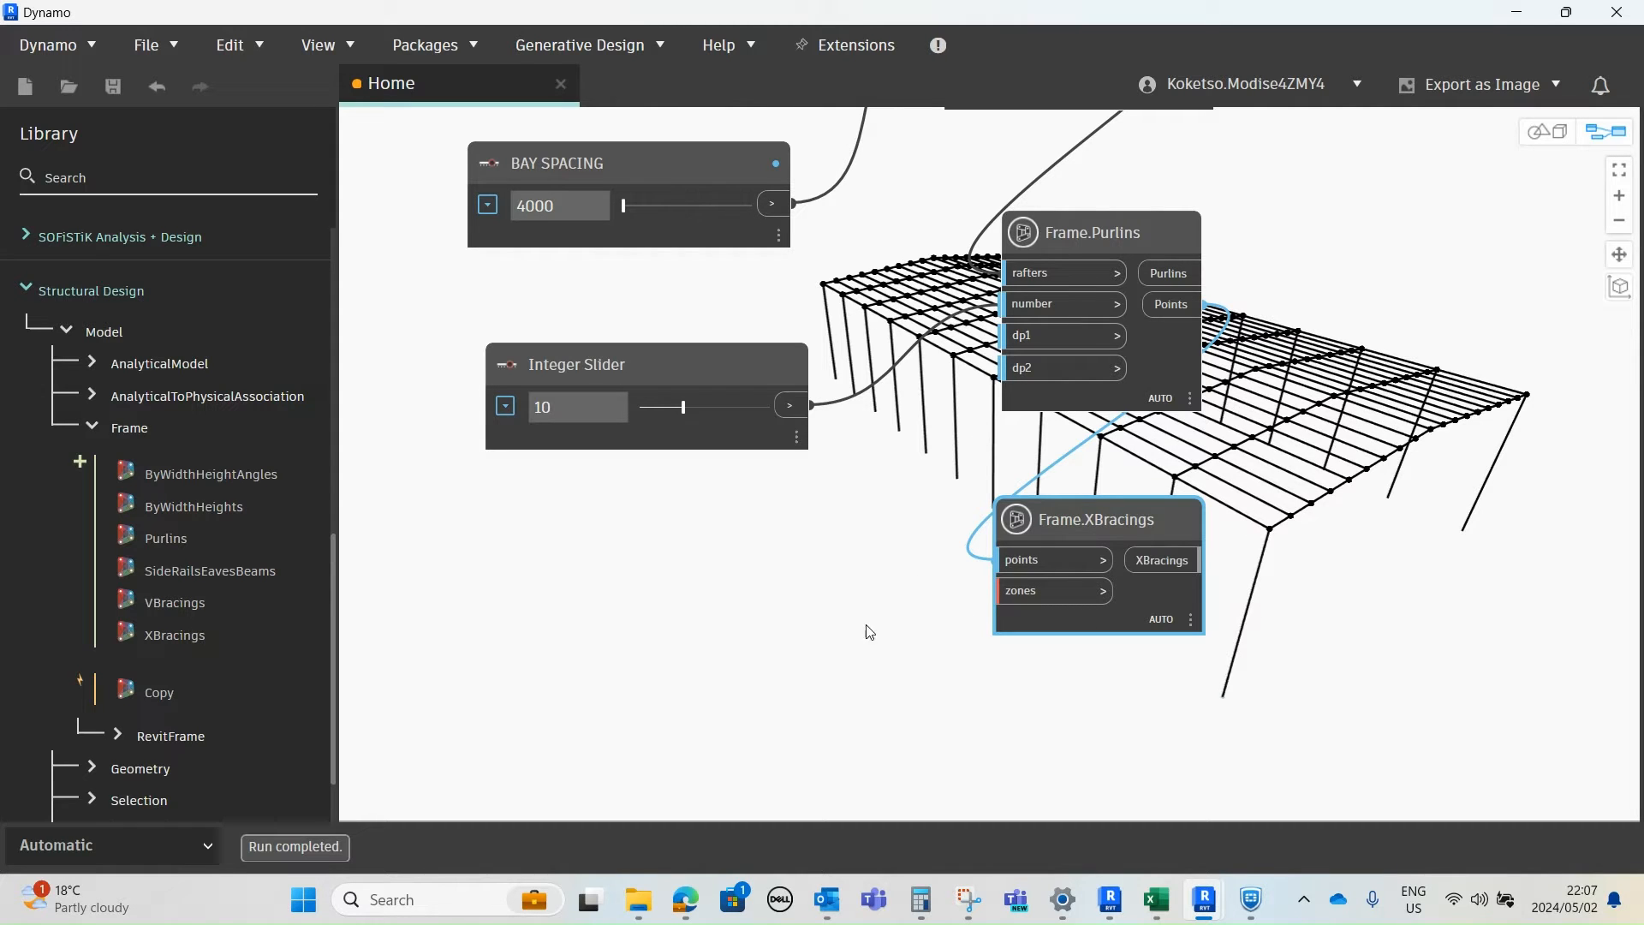
double_click(598, 628)
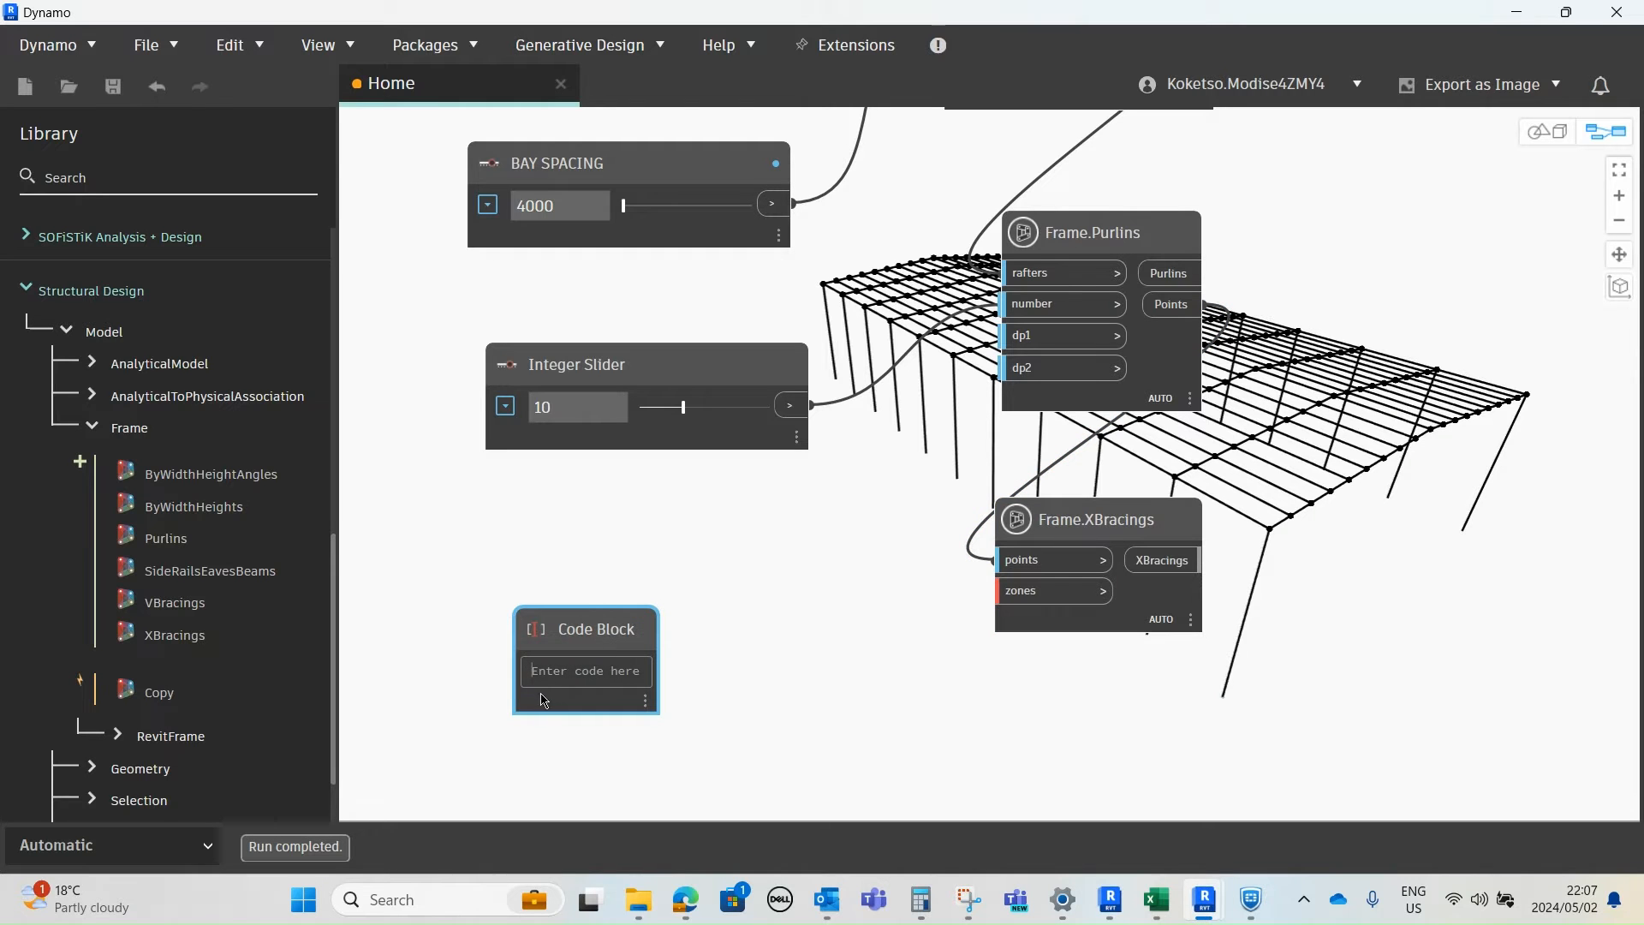
scroll(613, 685, up, 2)
scroll(613, 683, down, 3)
scroll(620, 669, up, 2)
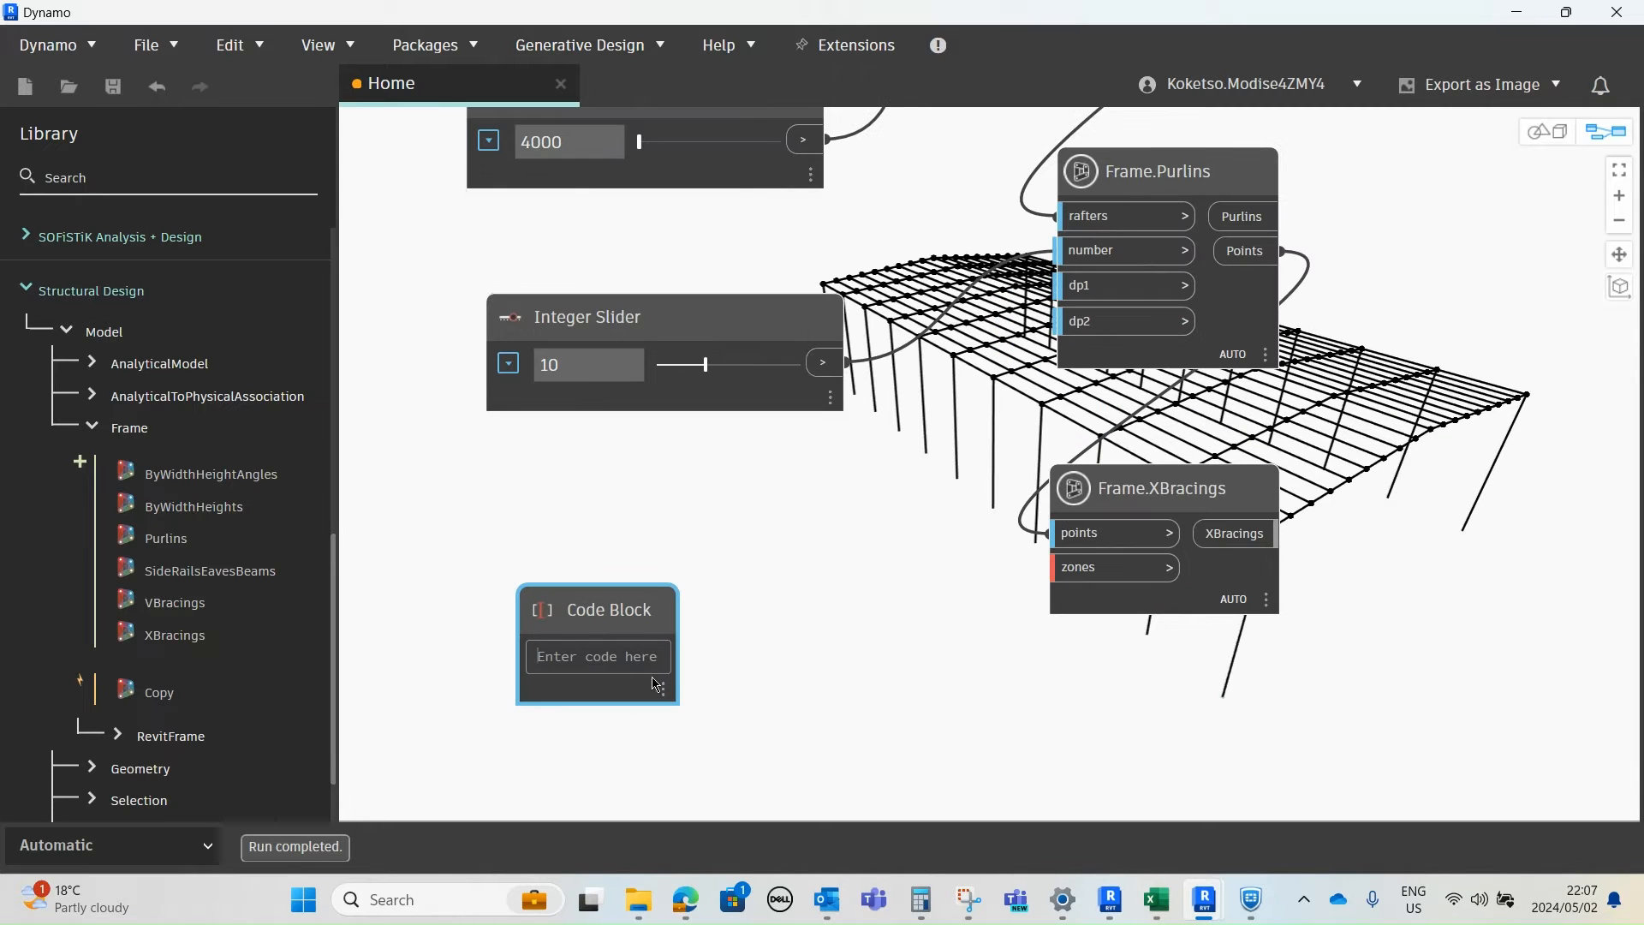
middle_drag(657, 685, 605, 654)
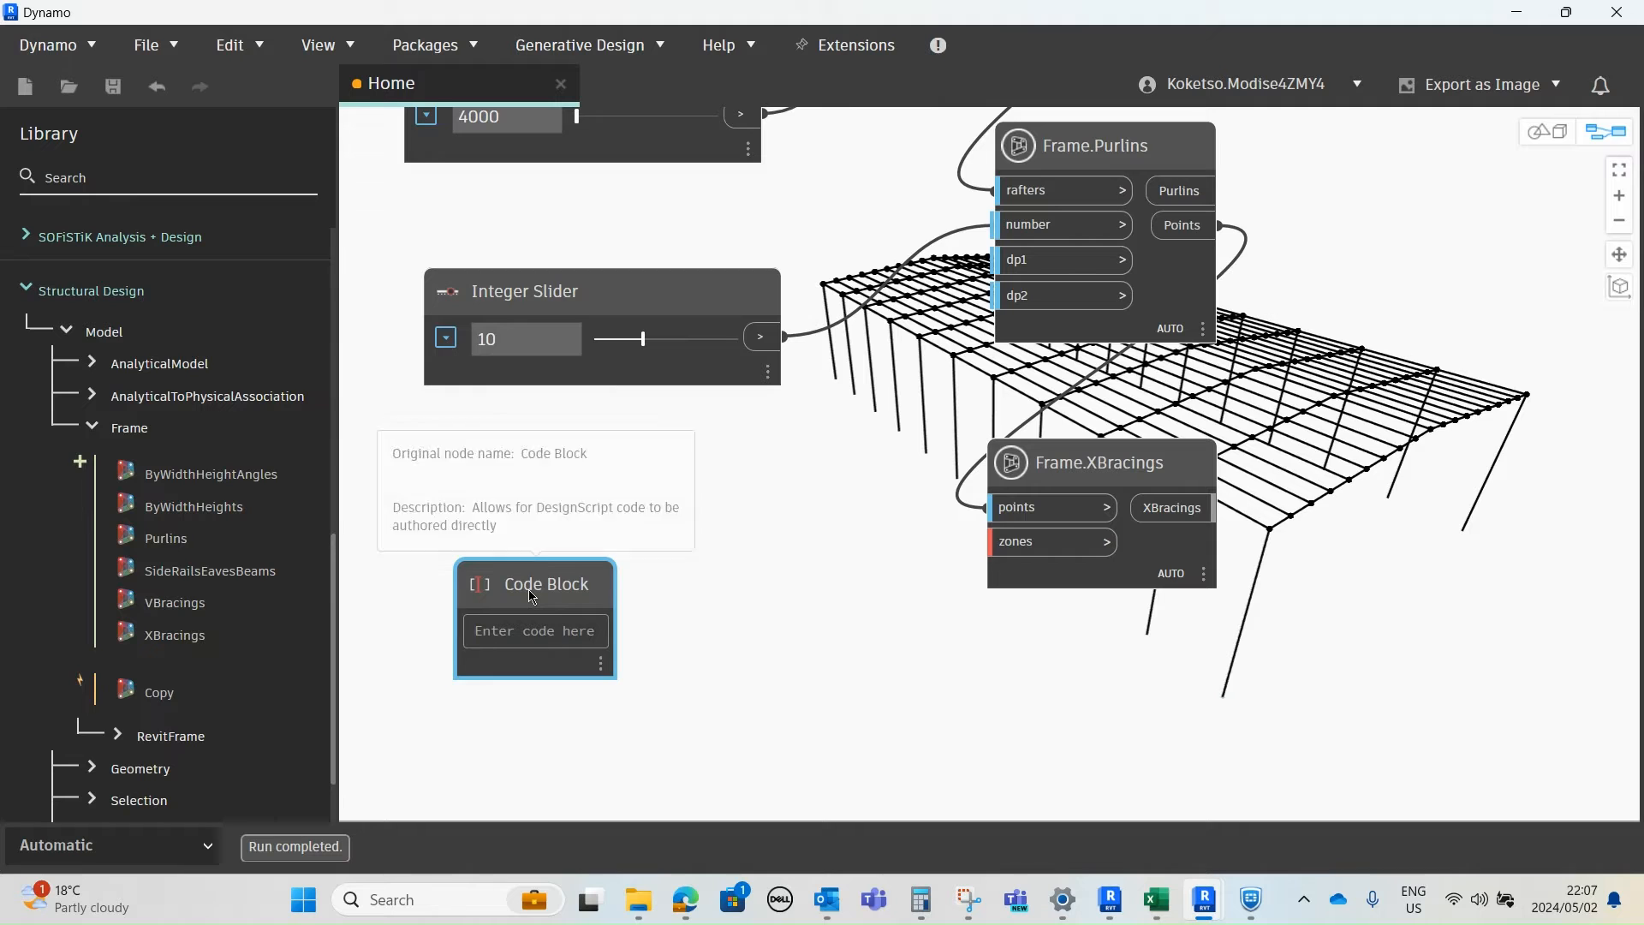
drag(531, 597, 564, 594)
- Enter the list [1,BAY] in the Code Block to define the bracing zones
scroll(527, 641, up, 2)
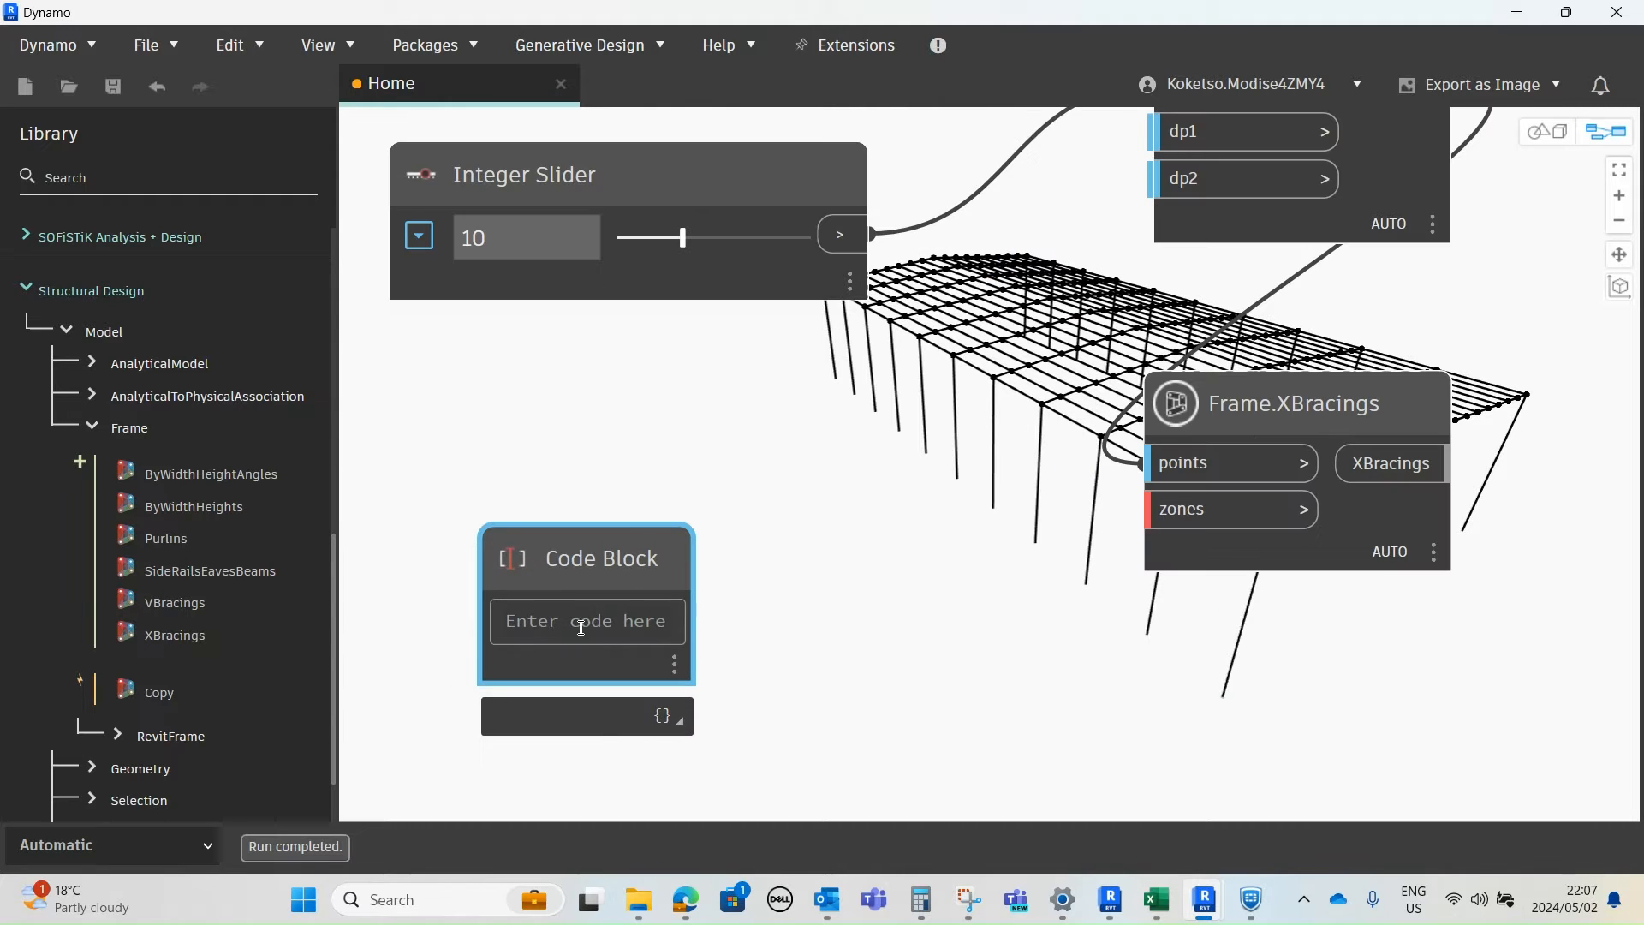
middle_drag(566, 637, 618, 634)
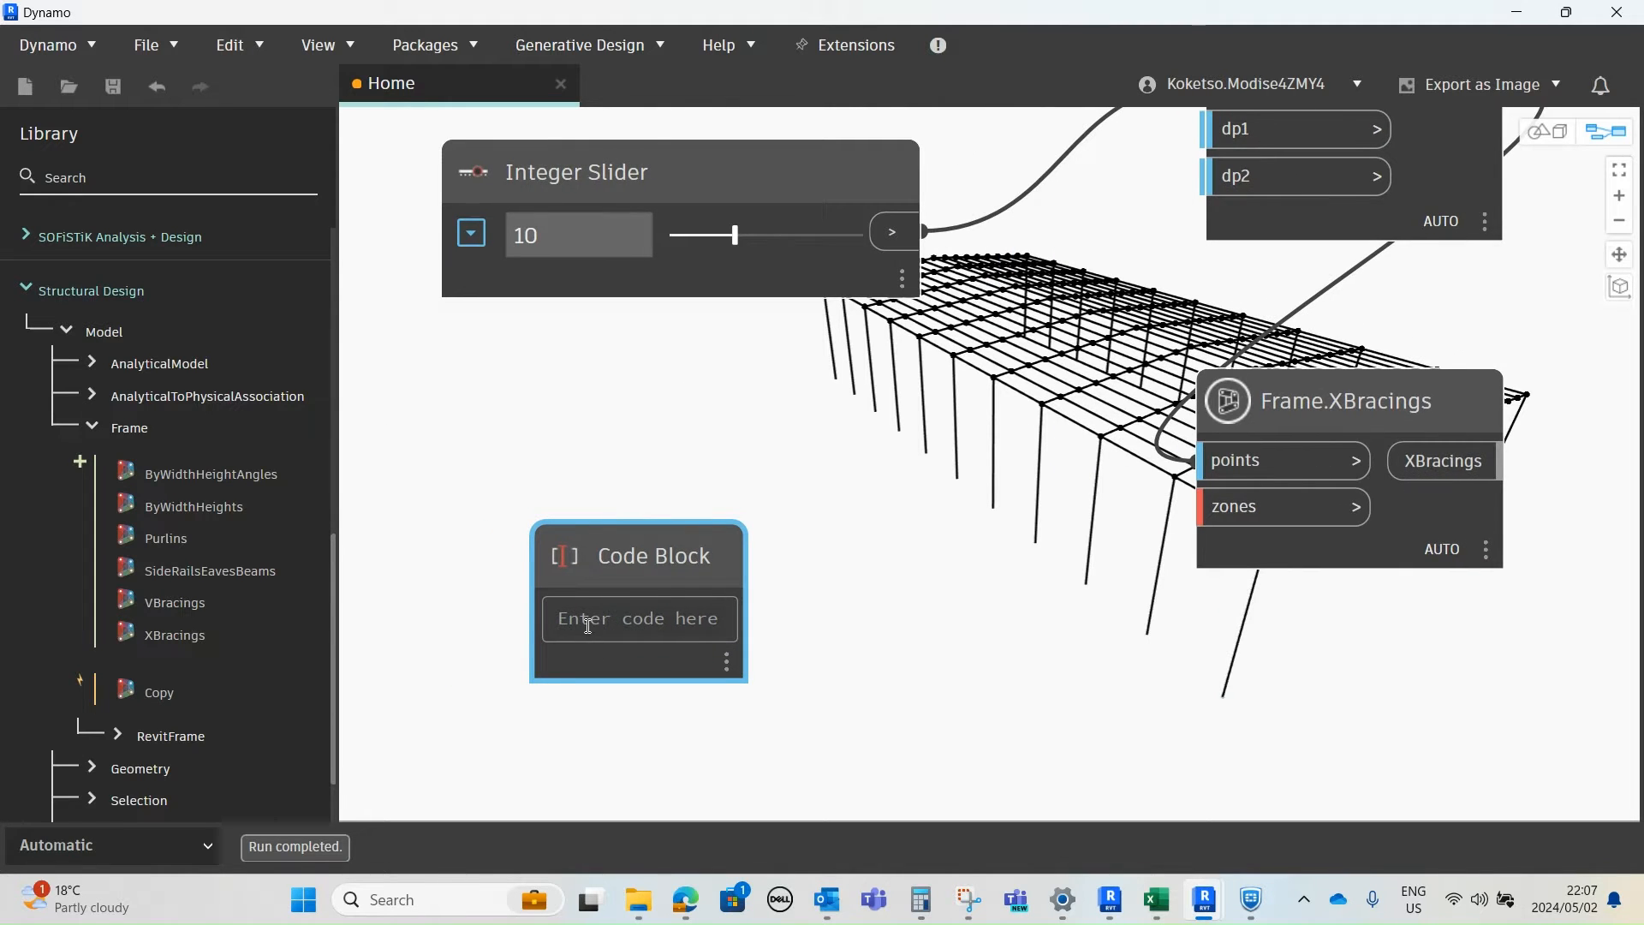
scroll(587, 625, up, 2)
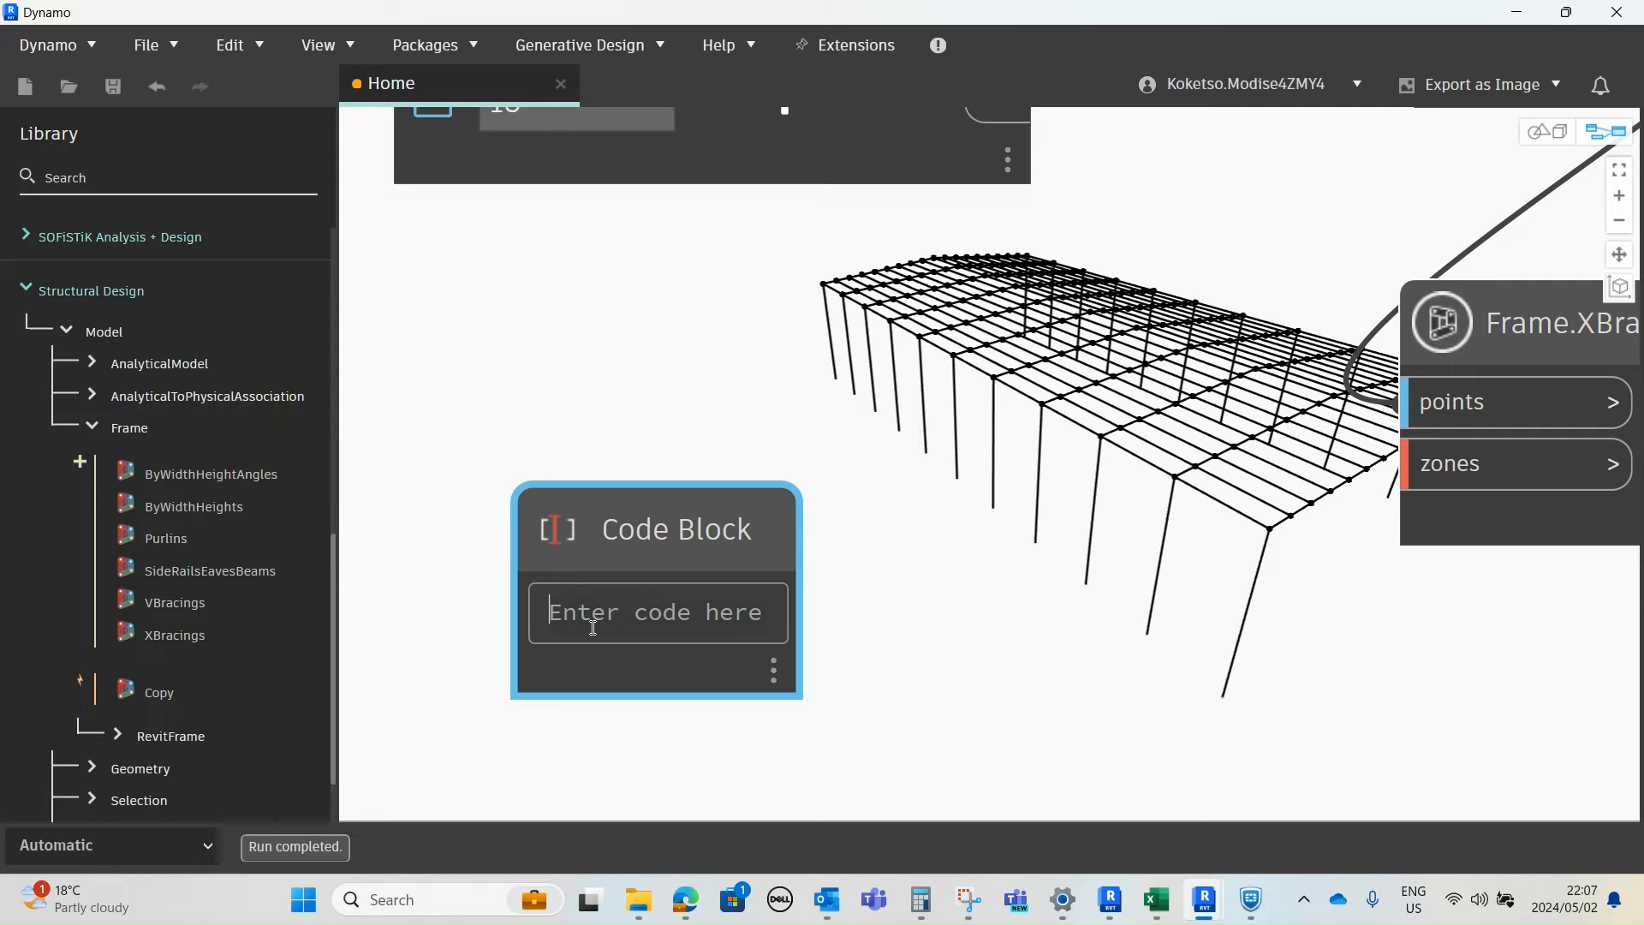
text(1,)
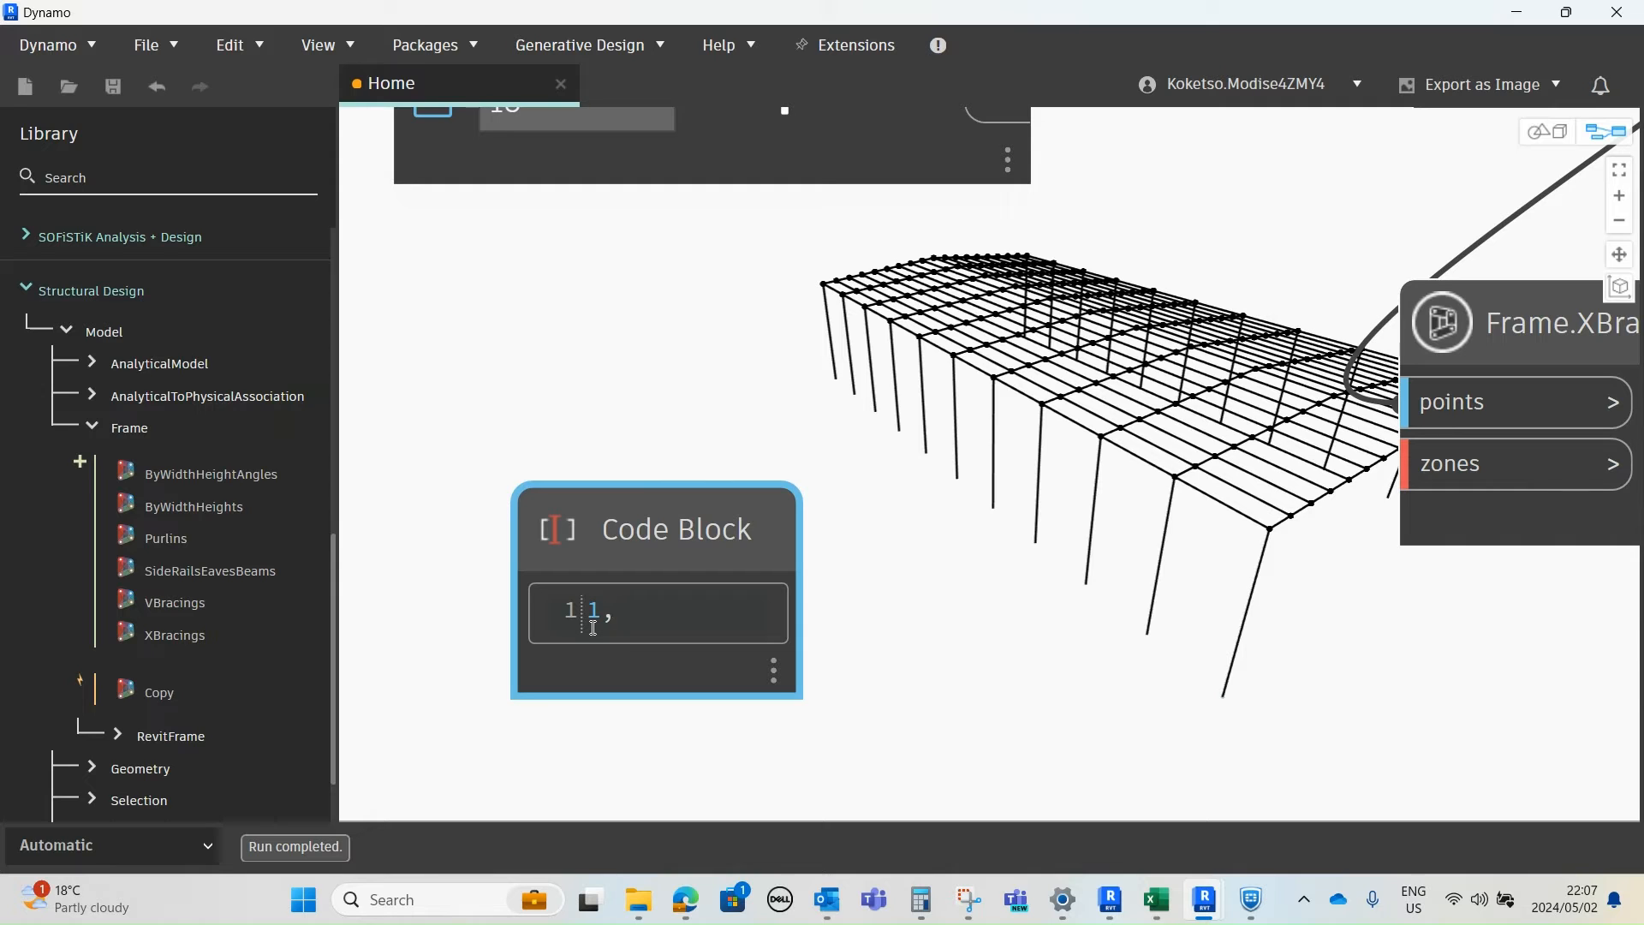
text(BAY)
text([)
text(])
scroll(651, 591, down, 4)
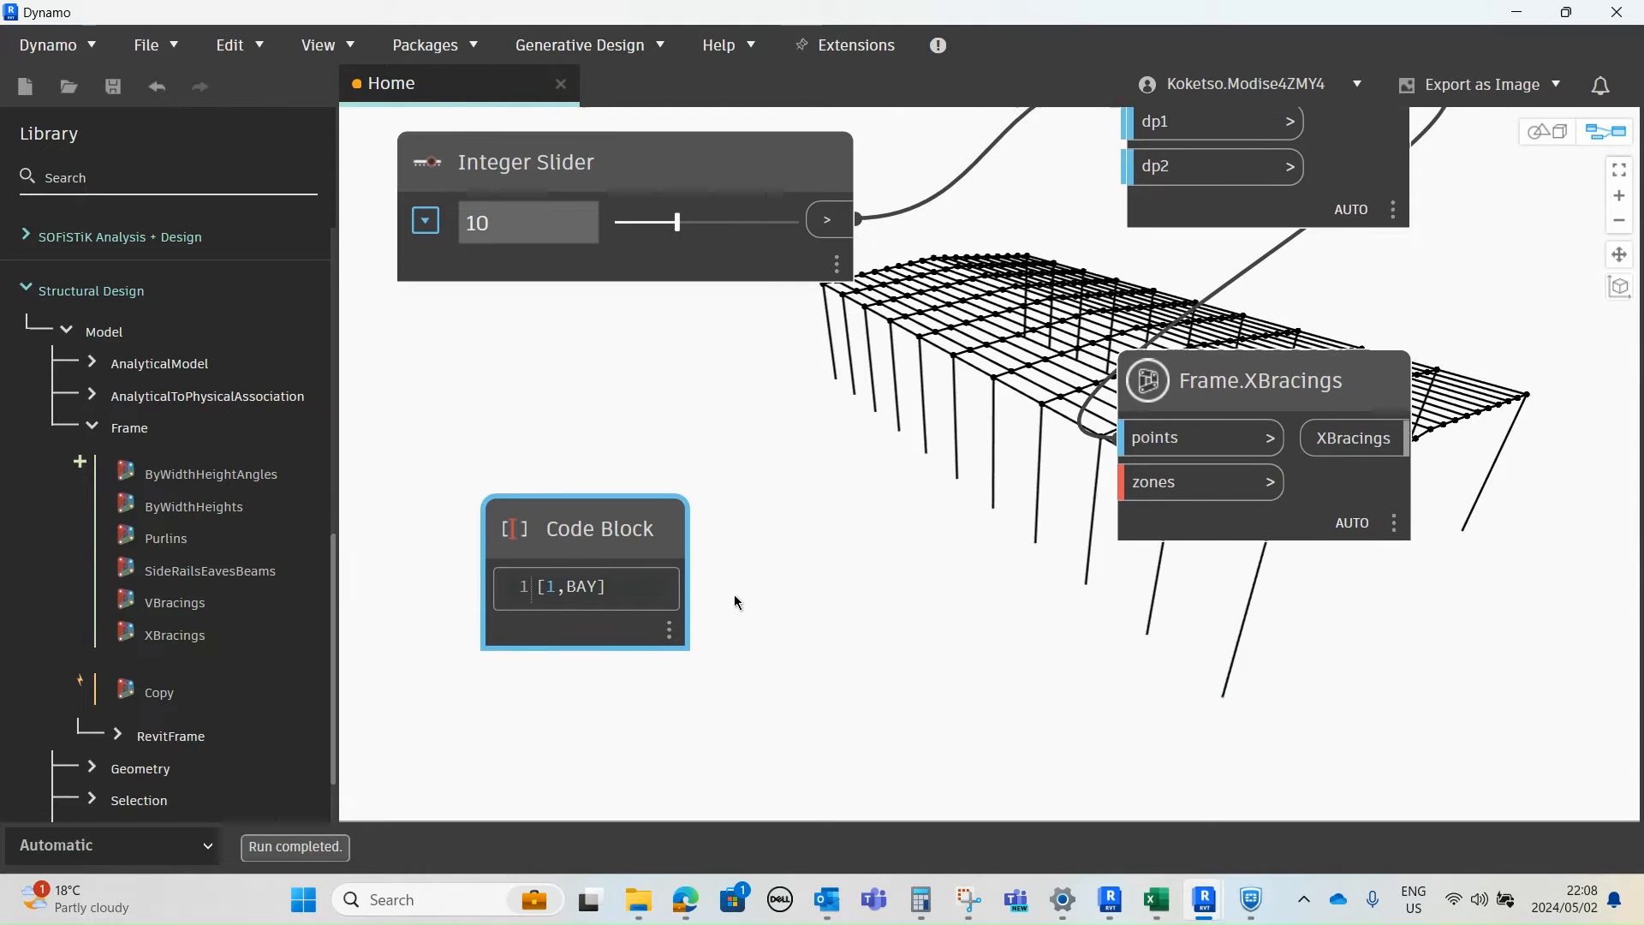
click(741, 607)
- Connect the output of the [1,BAY] Code Block to the zones input of Frame.XBracings
scroll(583, 569, down, 3)
scroll(590, 570, up, 3)
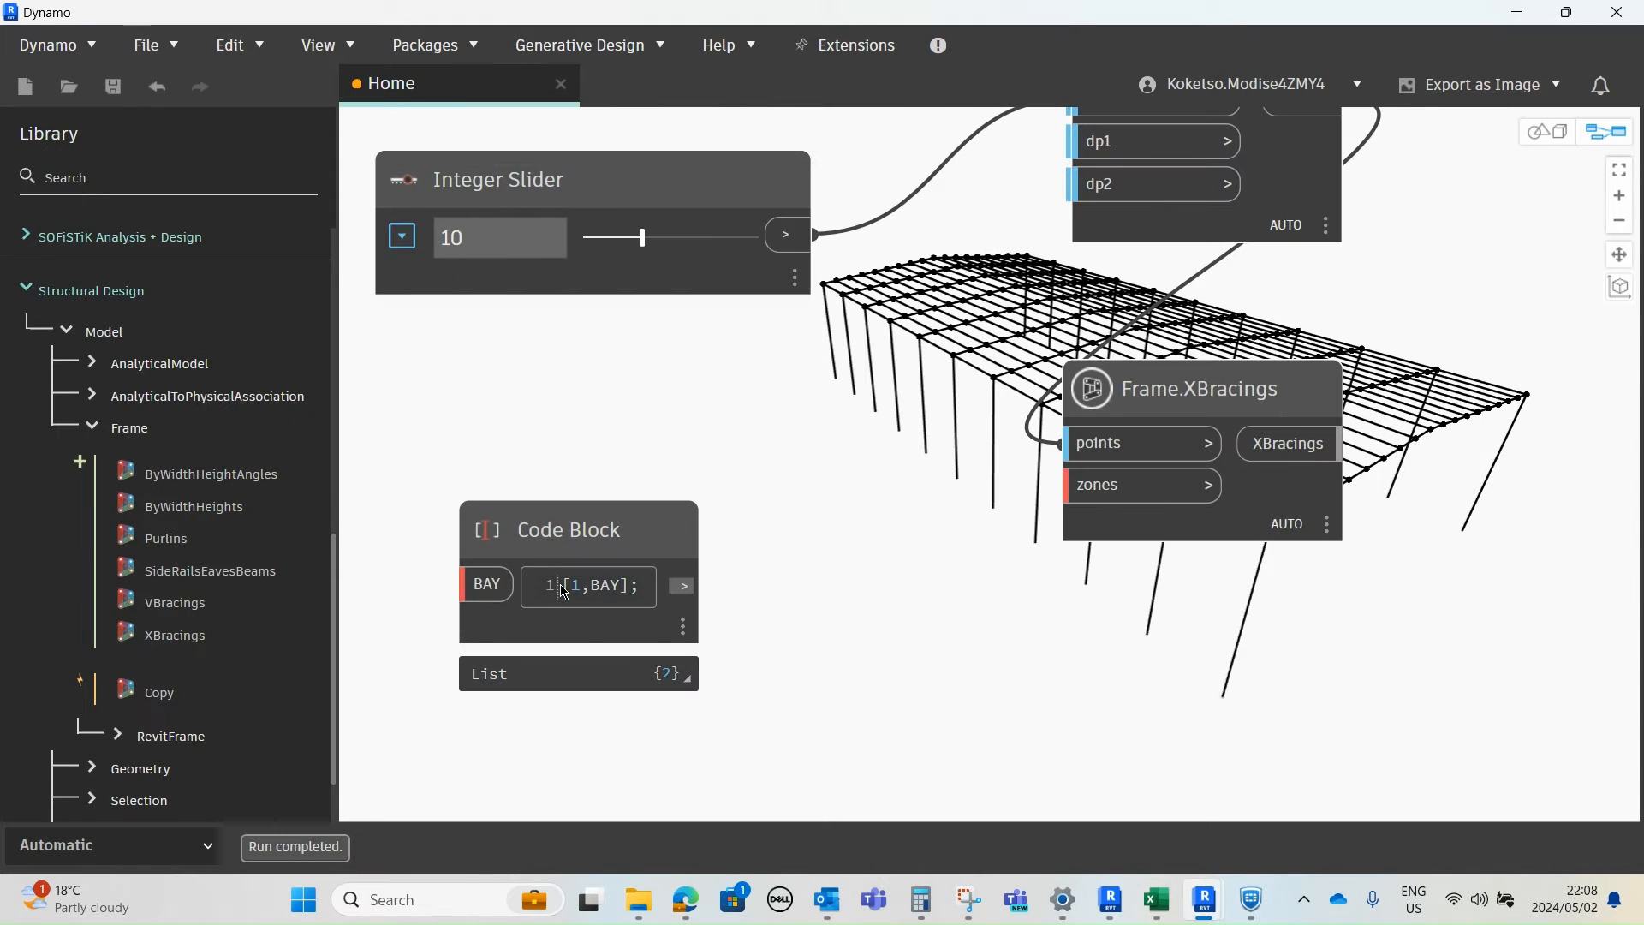
middle_drag(561, 591, 597, 626)
click(519, 623)
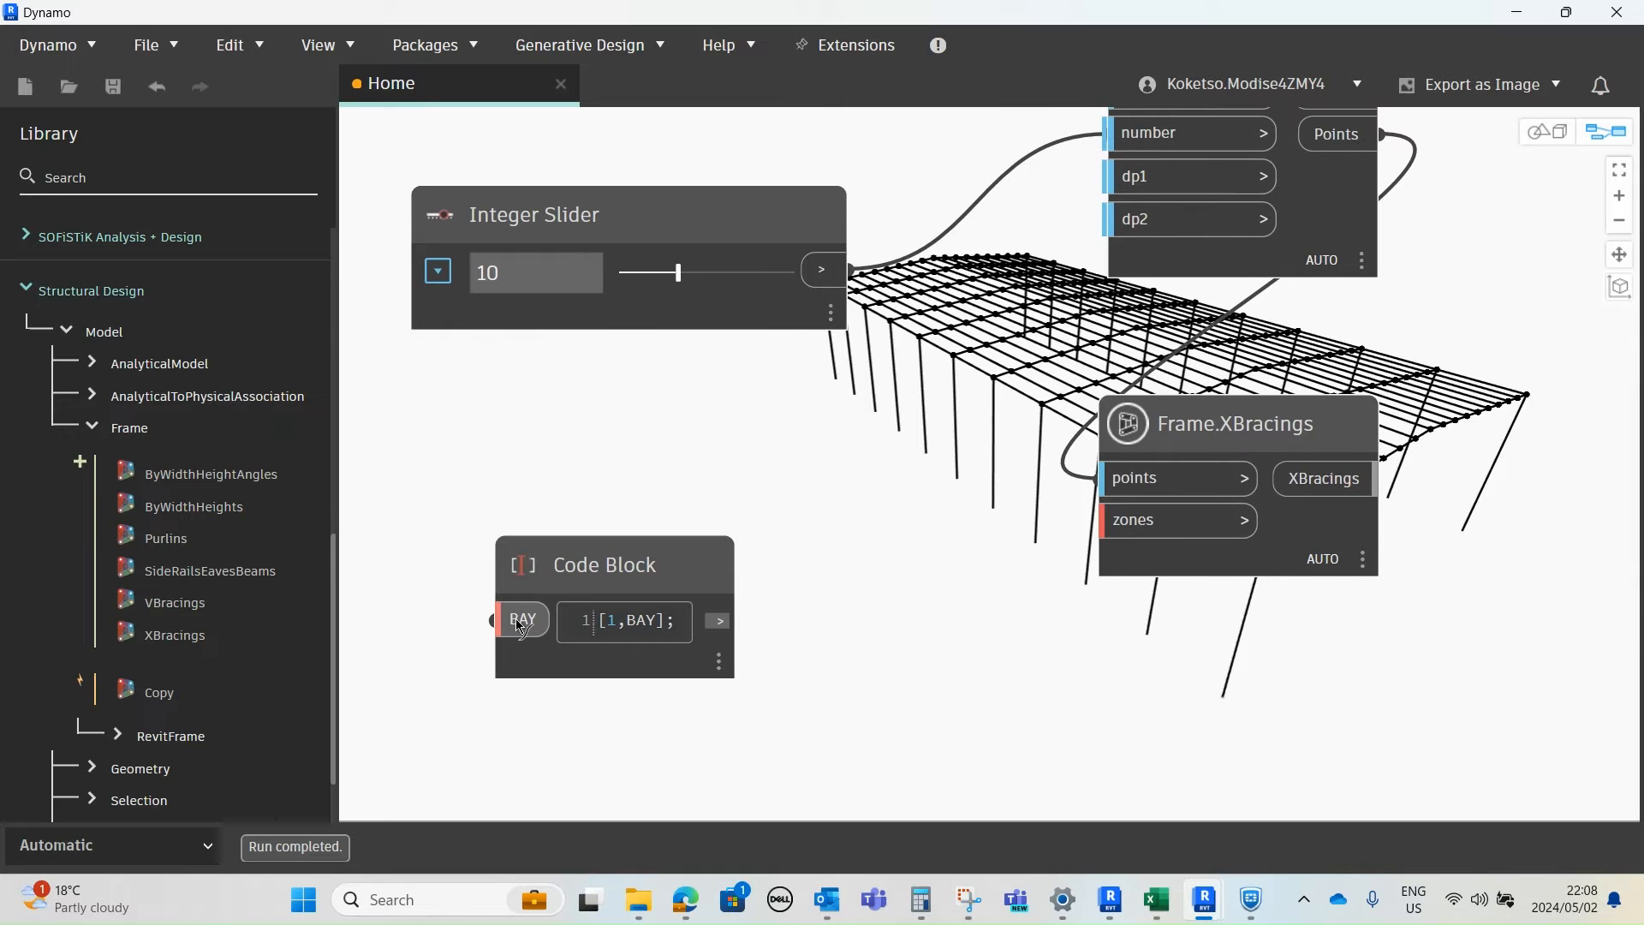
click(1102, 524)
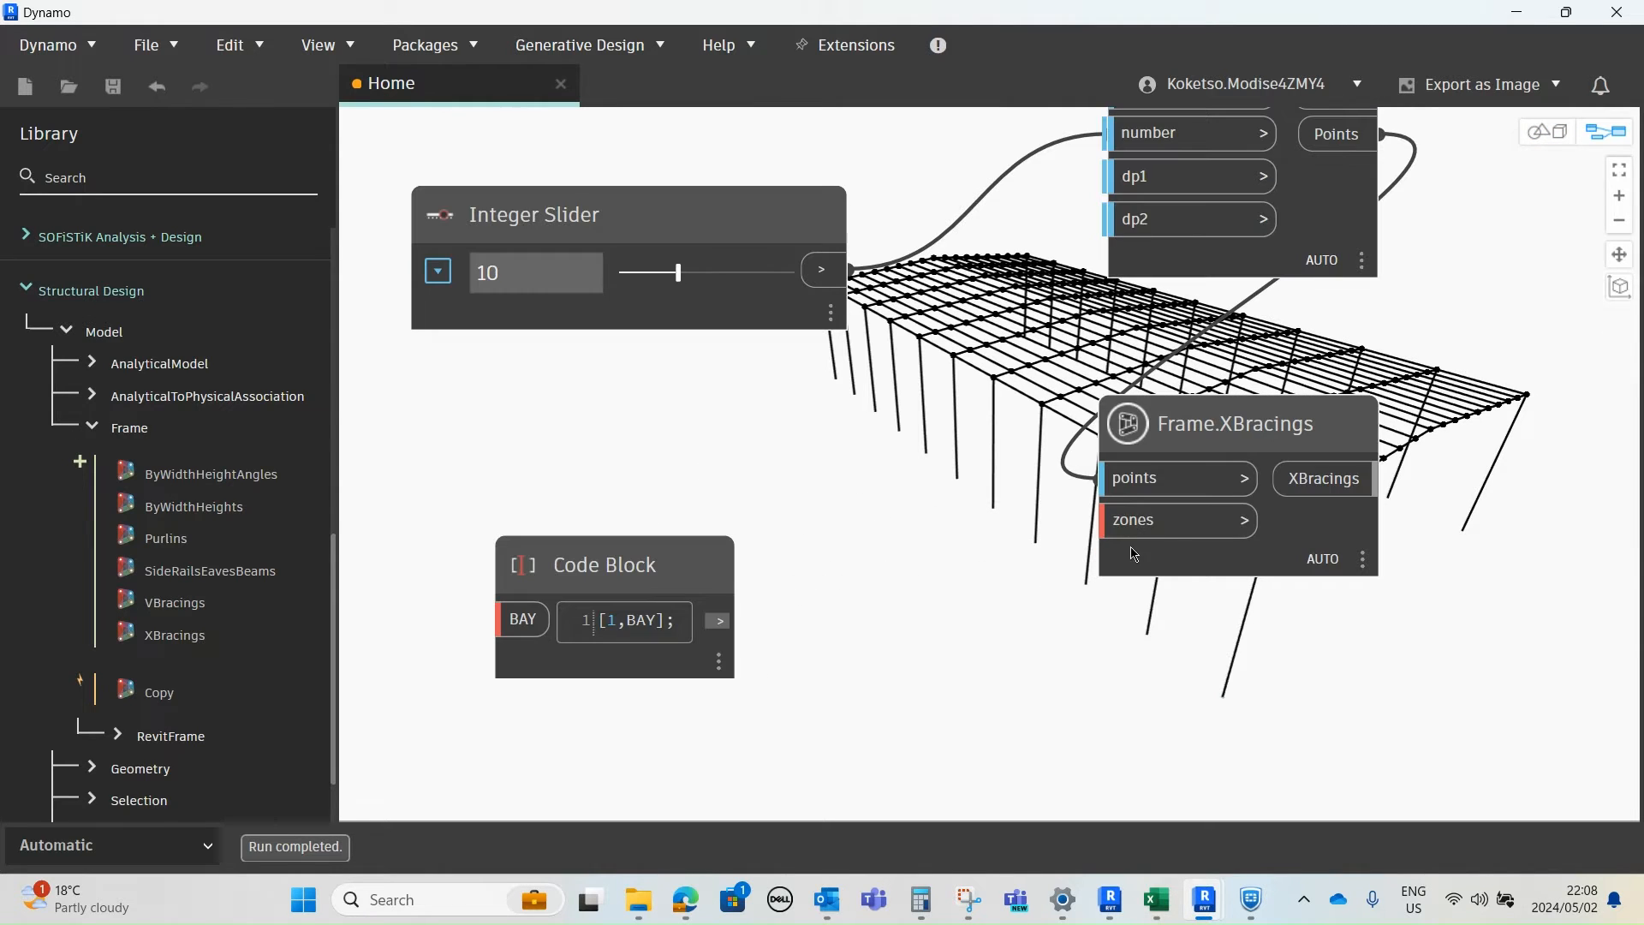
click(1131, 521)
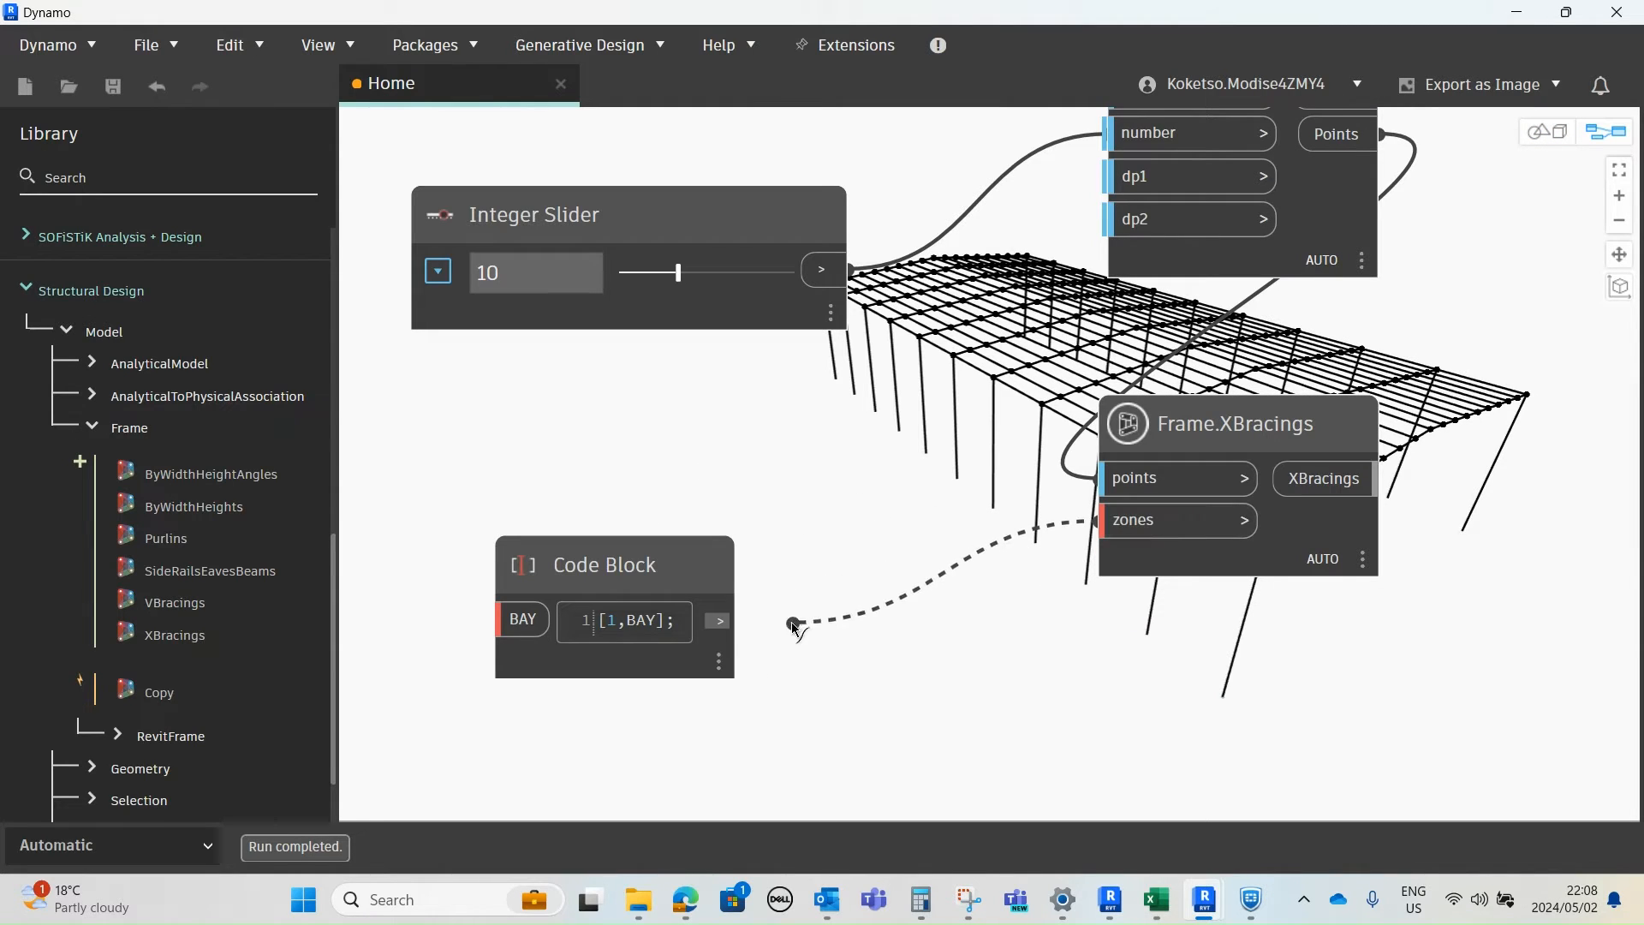
click(726, 623)
scroll(726, 611, down, 3)
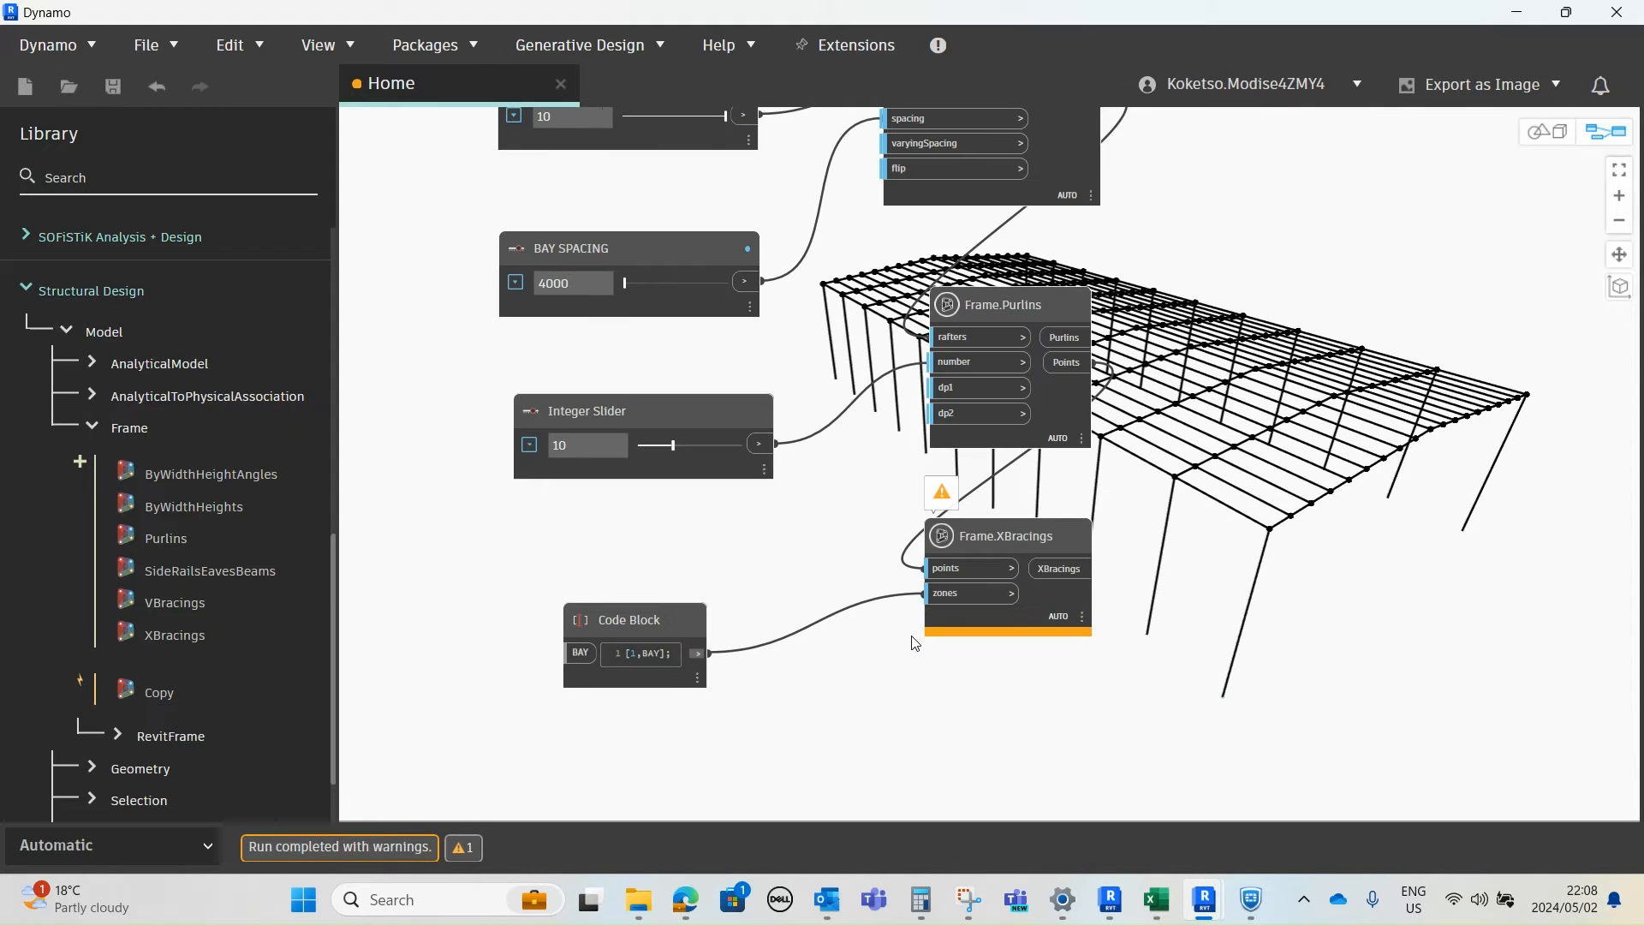
- Remove the wire between the Code Block and the zones input of Frame.XBracings
scroll(1028, 616, up, 1)
scroll(629, 640, up, 3)
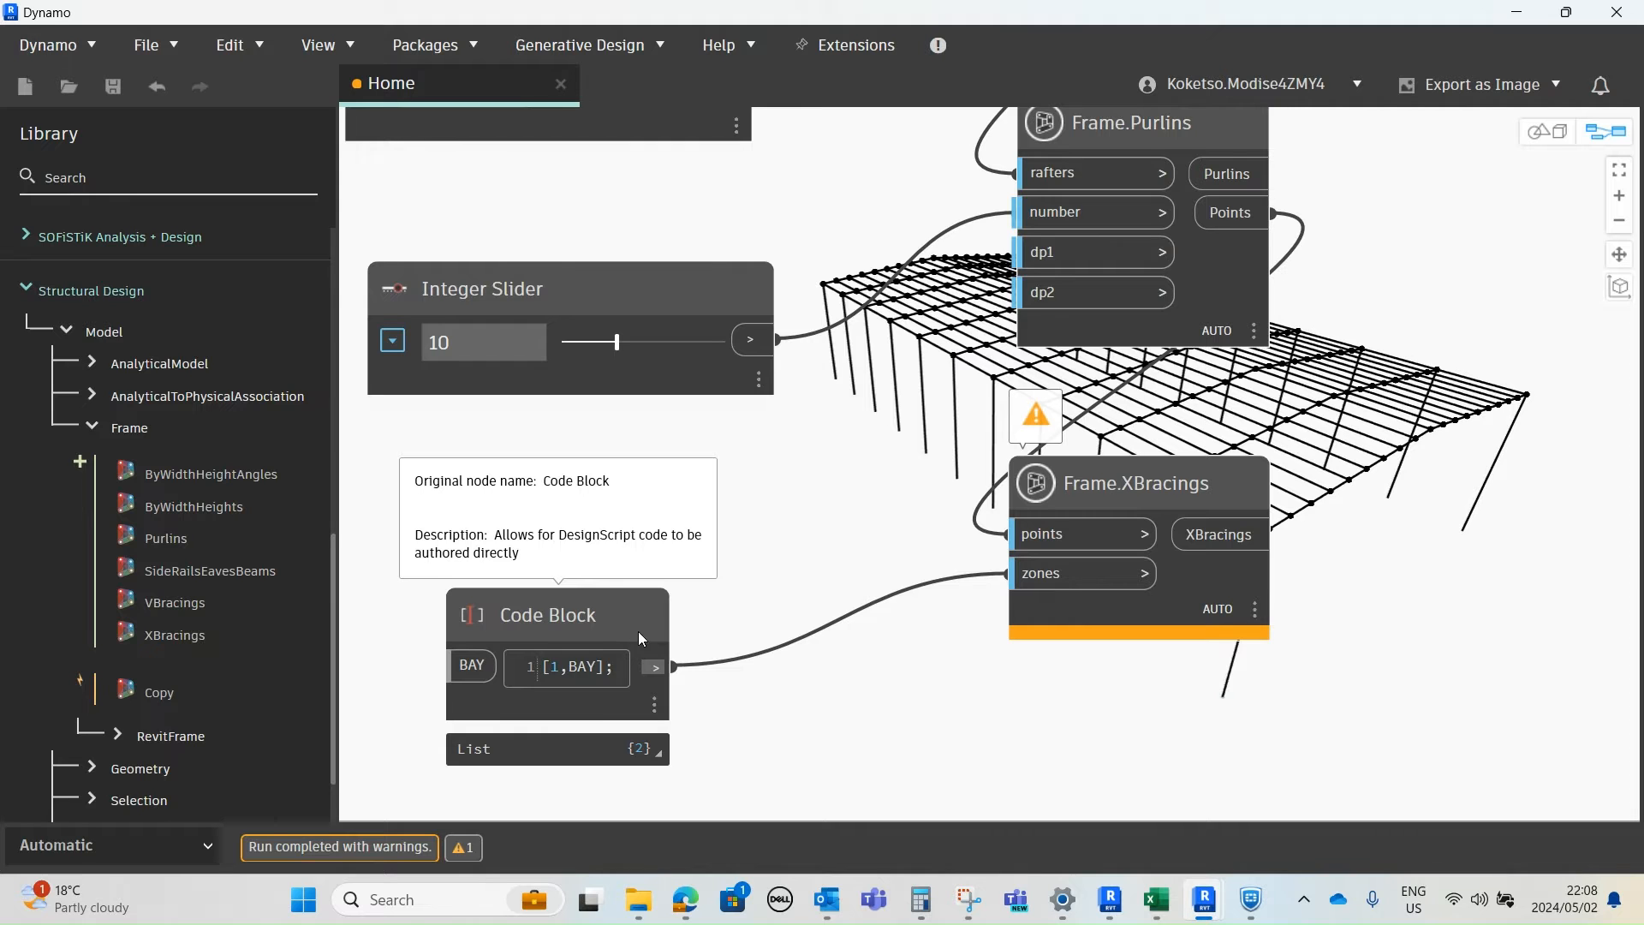
scroll(634, 629, down, 4)
scroll(635, 638, down, 2)
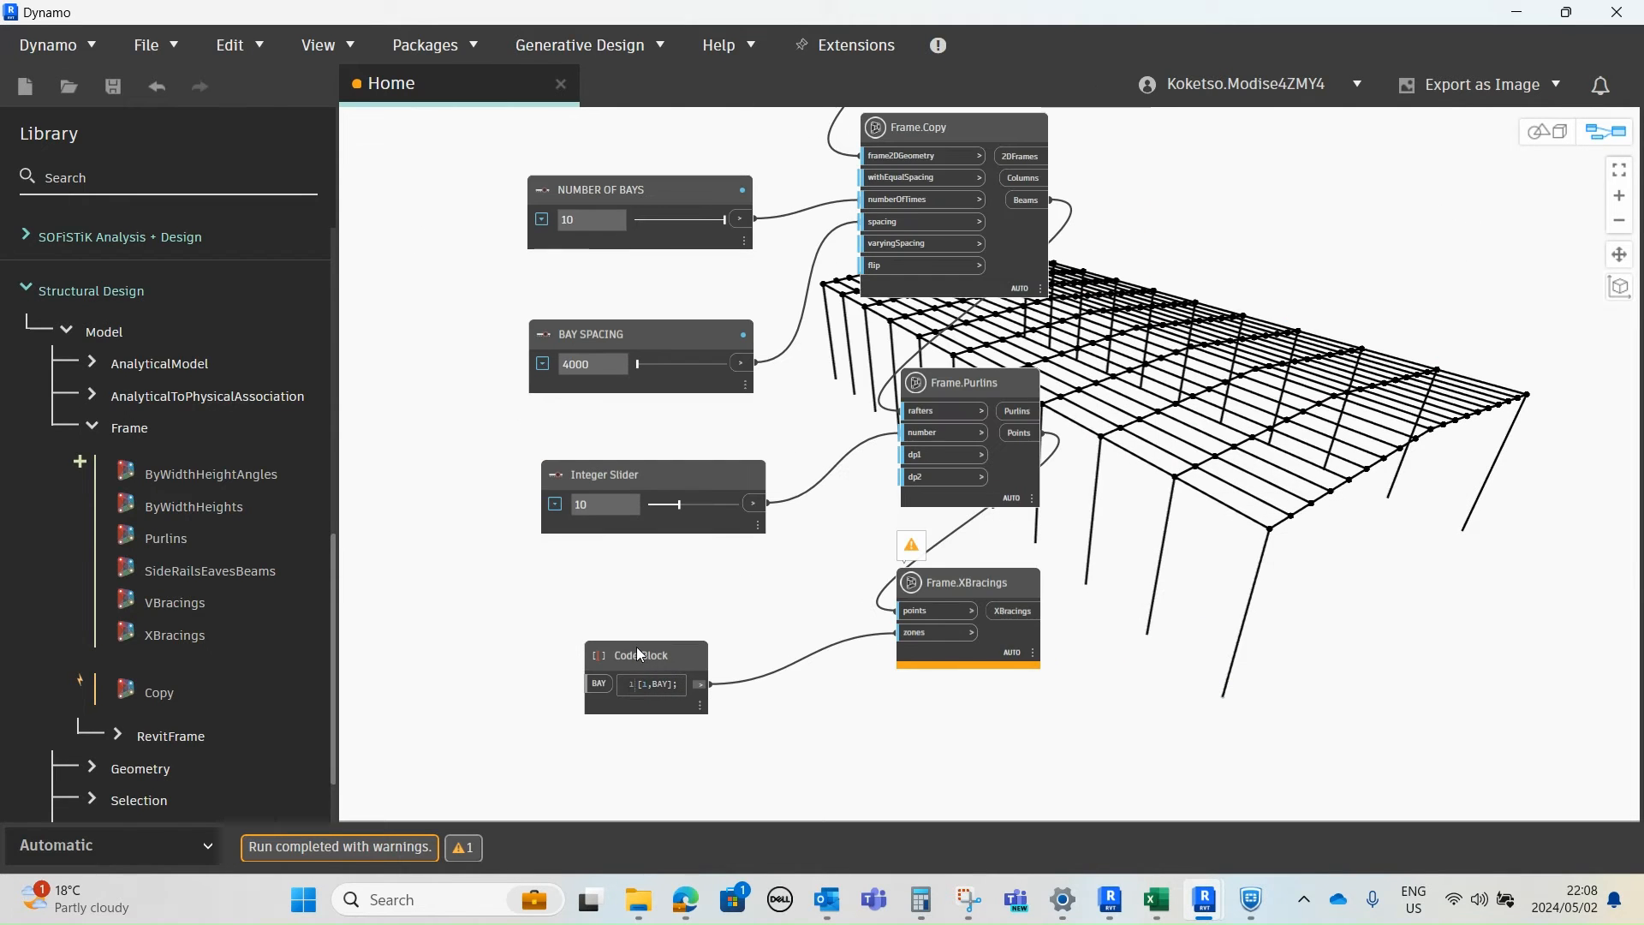
scroll(1006, 630, up, 3)
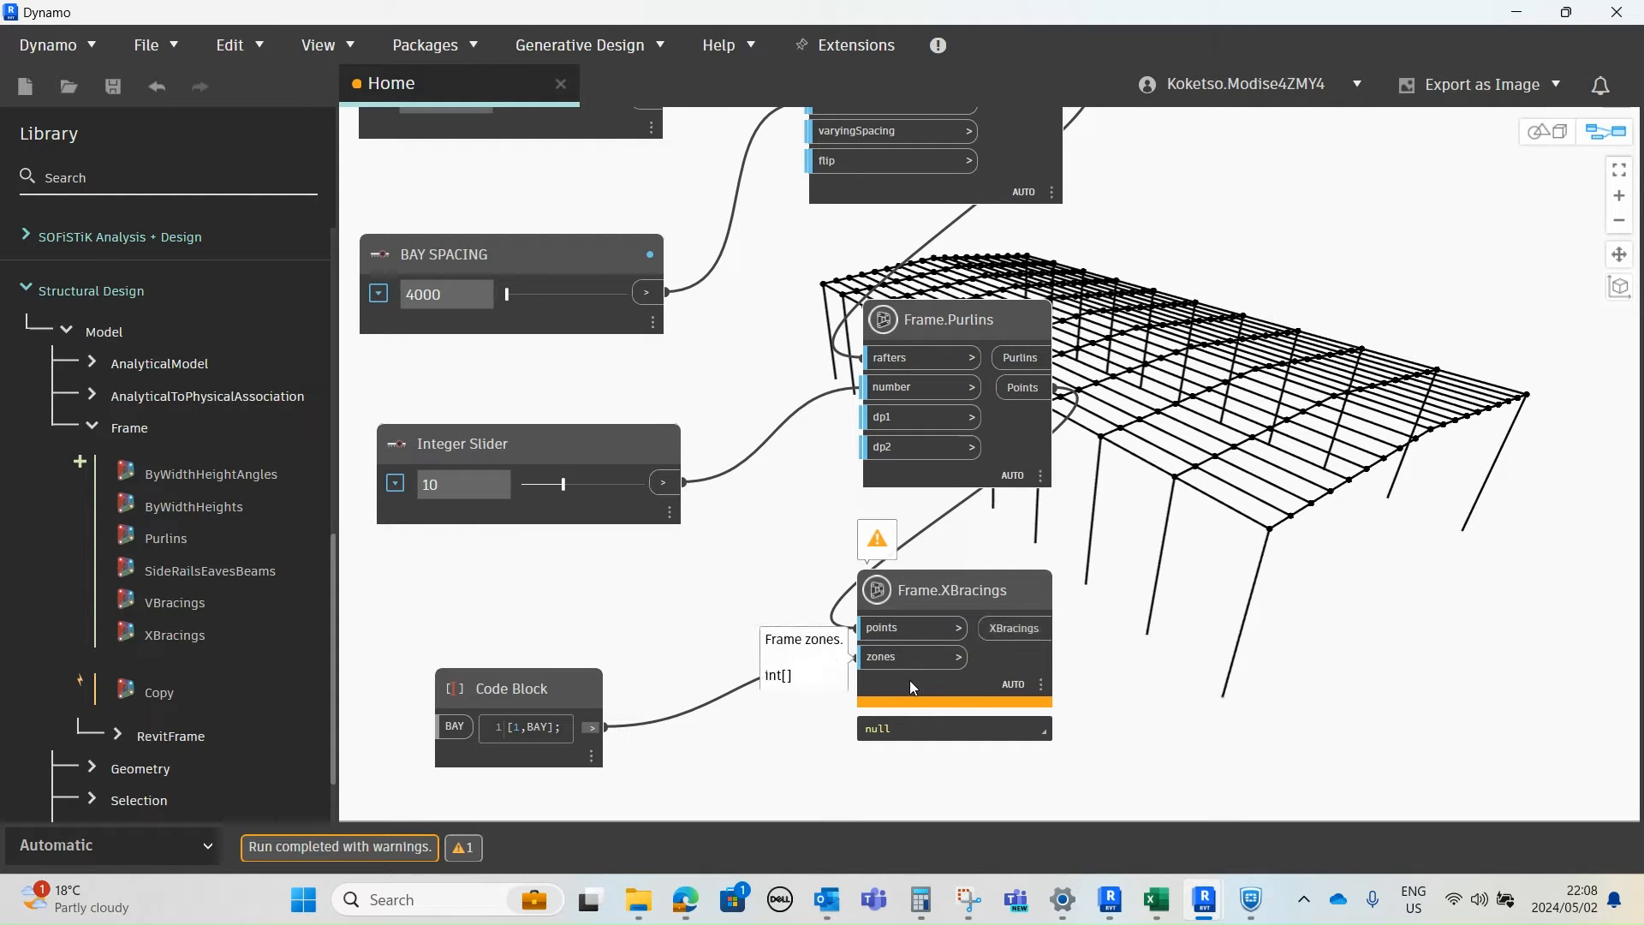
scroll(877, 690, up, 1)
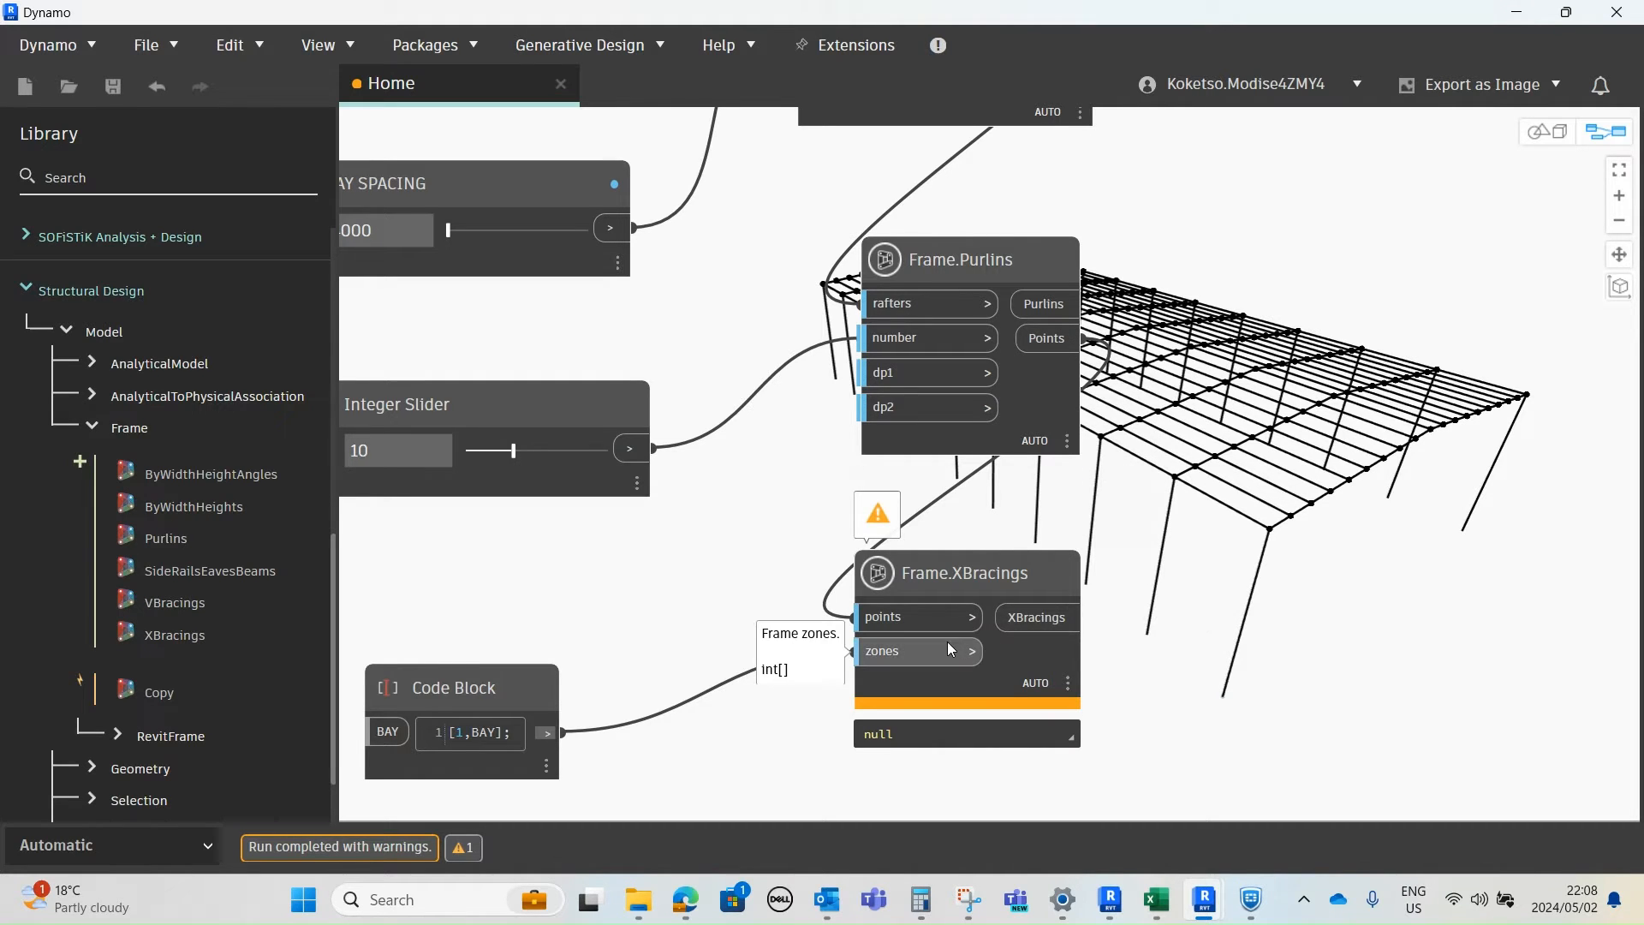
scroll(933, 642, down, 1)
middle_drag(859, 658, 929, 593)
scroll(822, 648, up, 1)
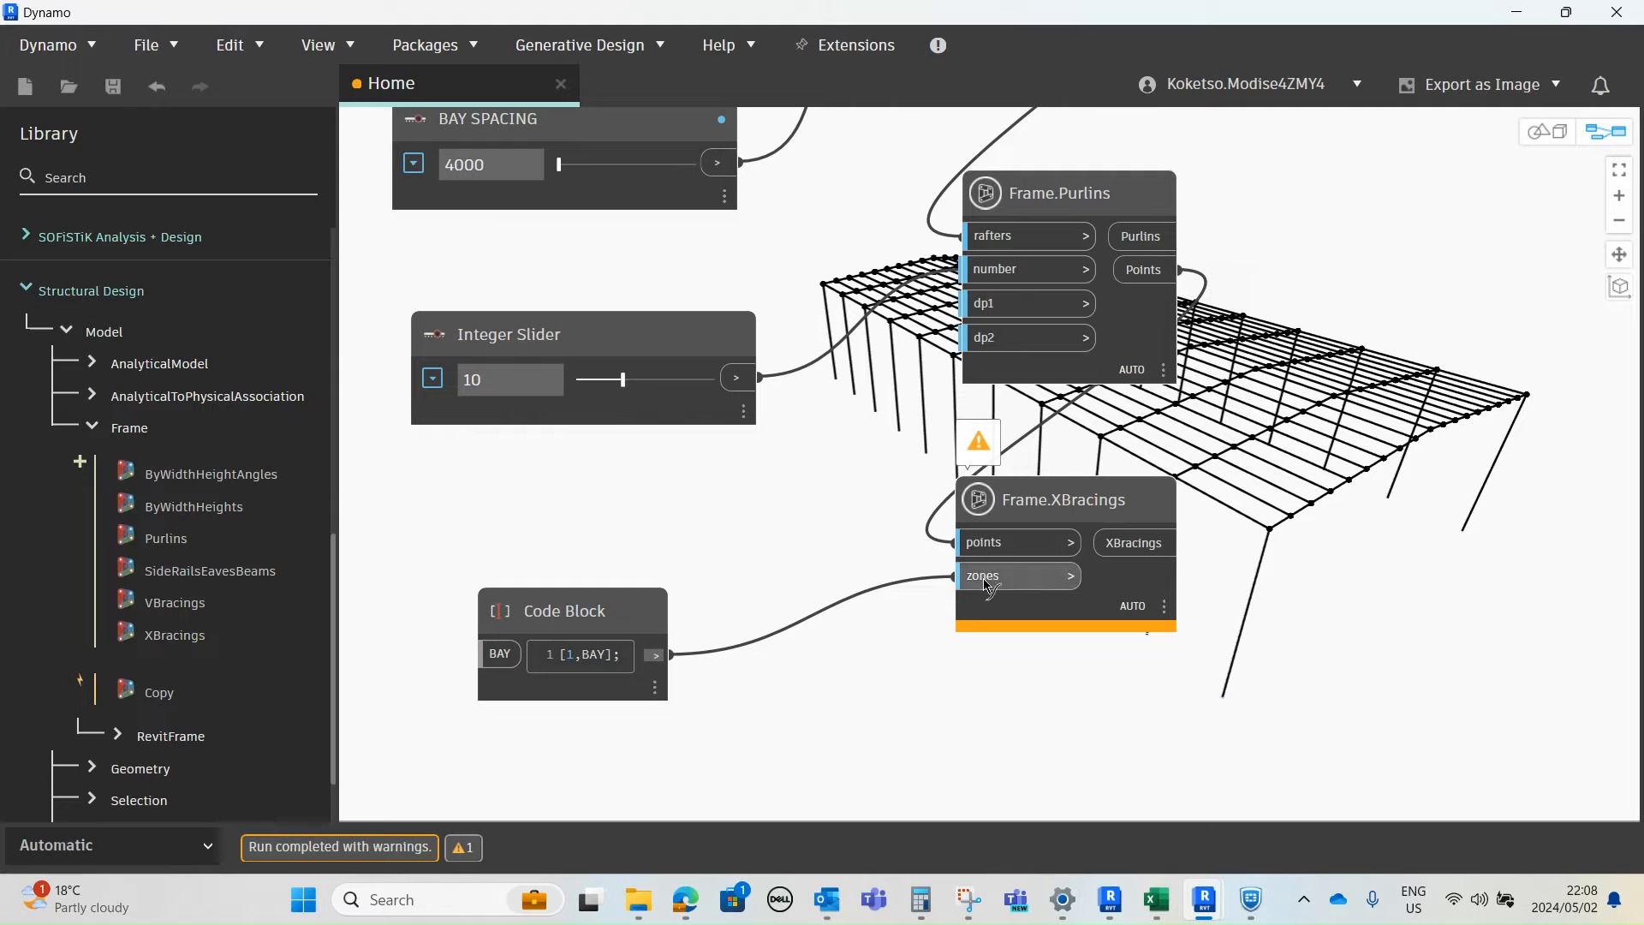
drag(980, 576, 761, 667)
middle_drag(667, 546, 665, 569)
- Connect the output of the NUMBER OF BAYS slider to the BAY input of the Code Block
scroll(654, 562, down, 2)
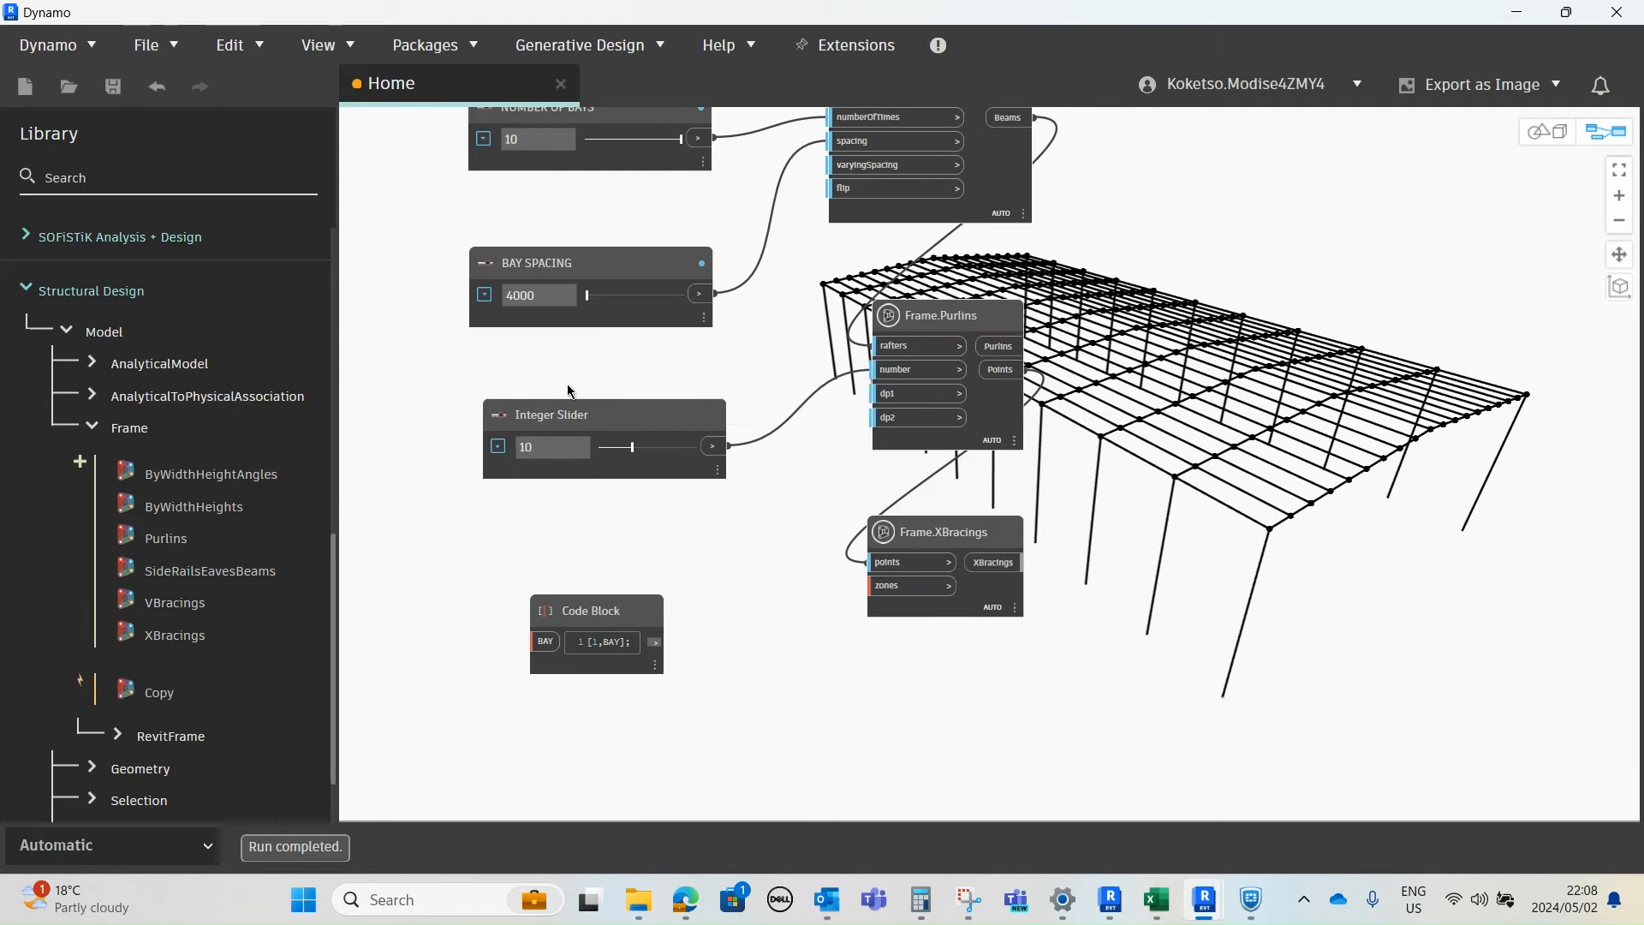
middle_drag(565, 242, 591, 373)
middle_drag(585, 310, 585, 414)
scroll(585, 417, up, 4)
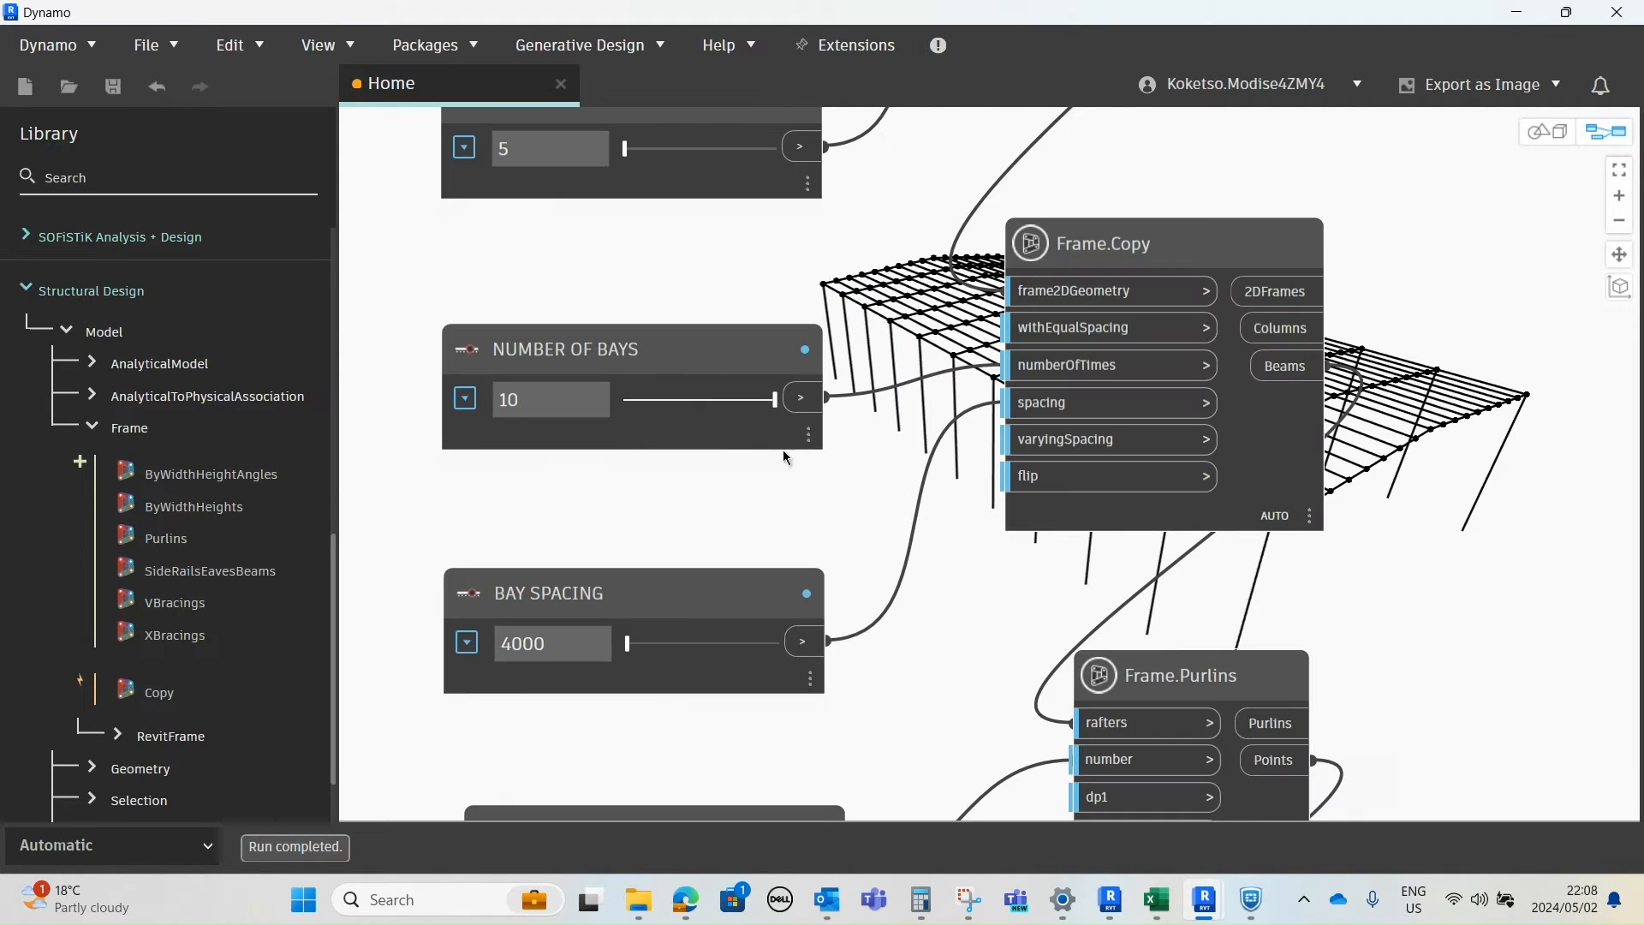
click(803, 402)
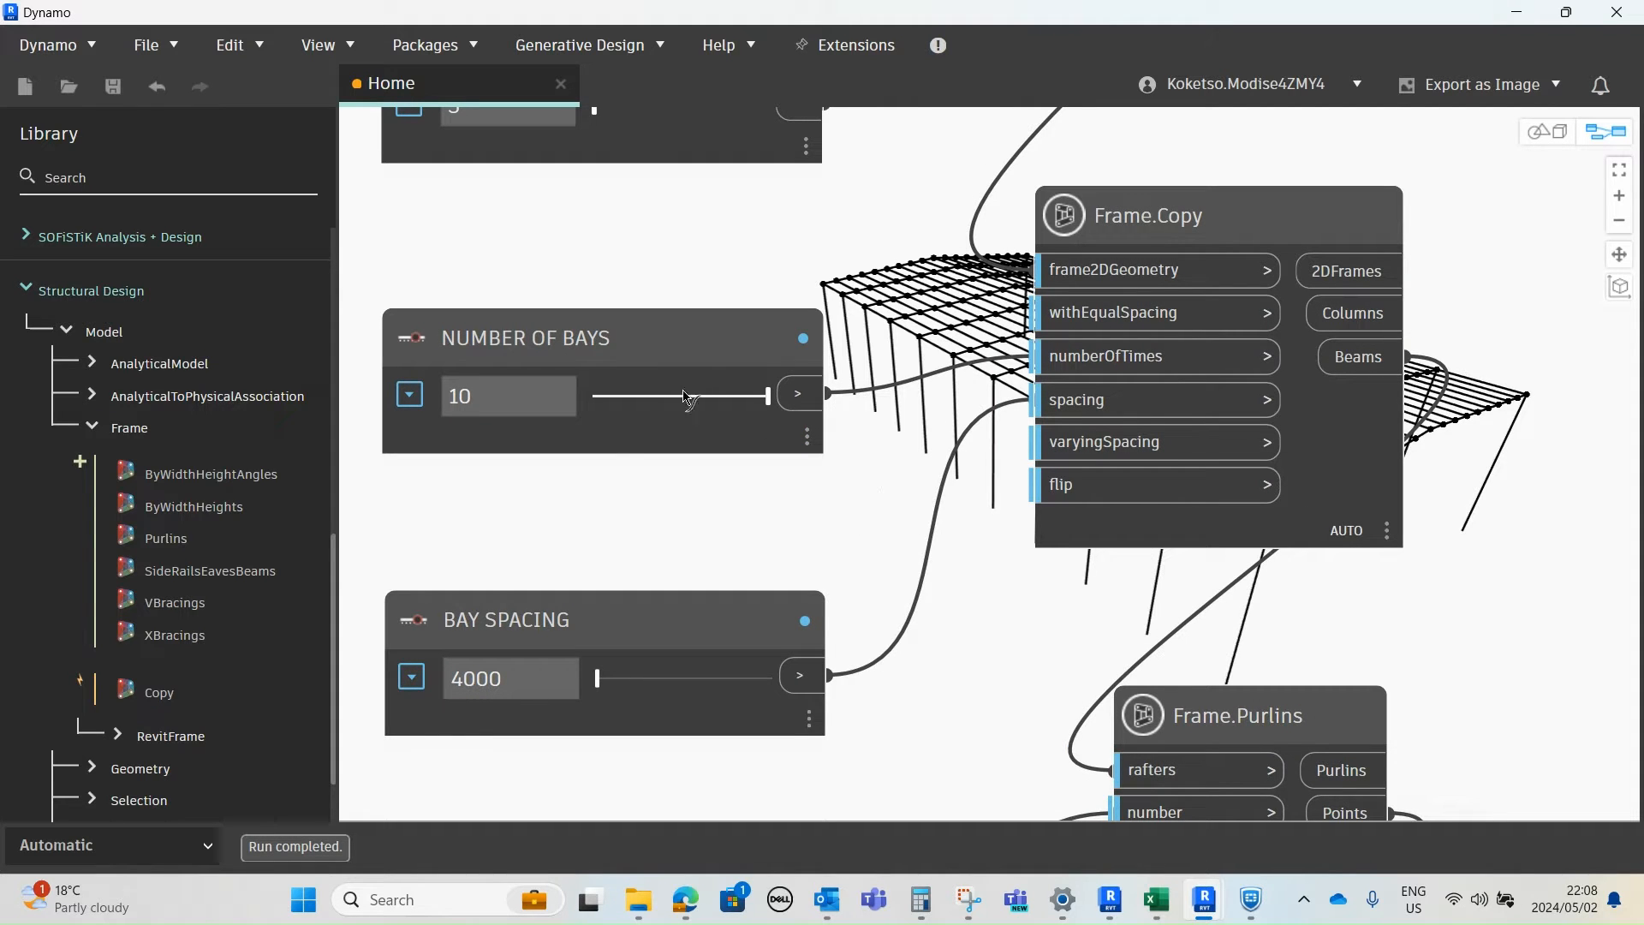
middle_drag(877, 596, 829, 435)
scroll(829, 438, down, 1)
middle_drag(887, 683, 864, 325)
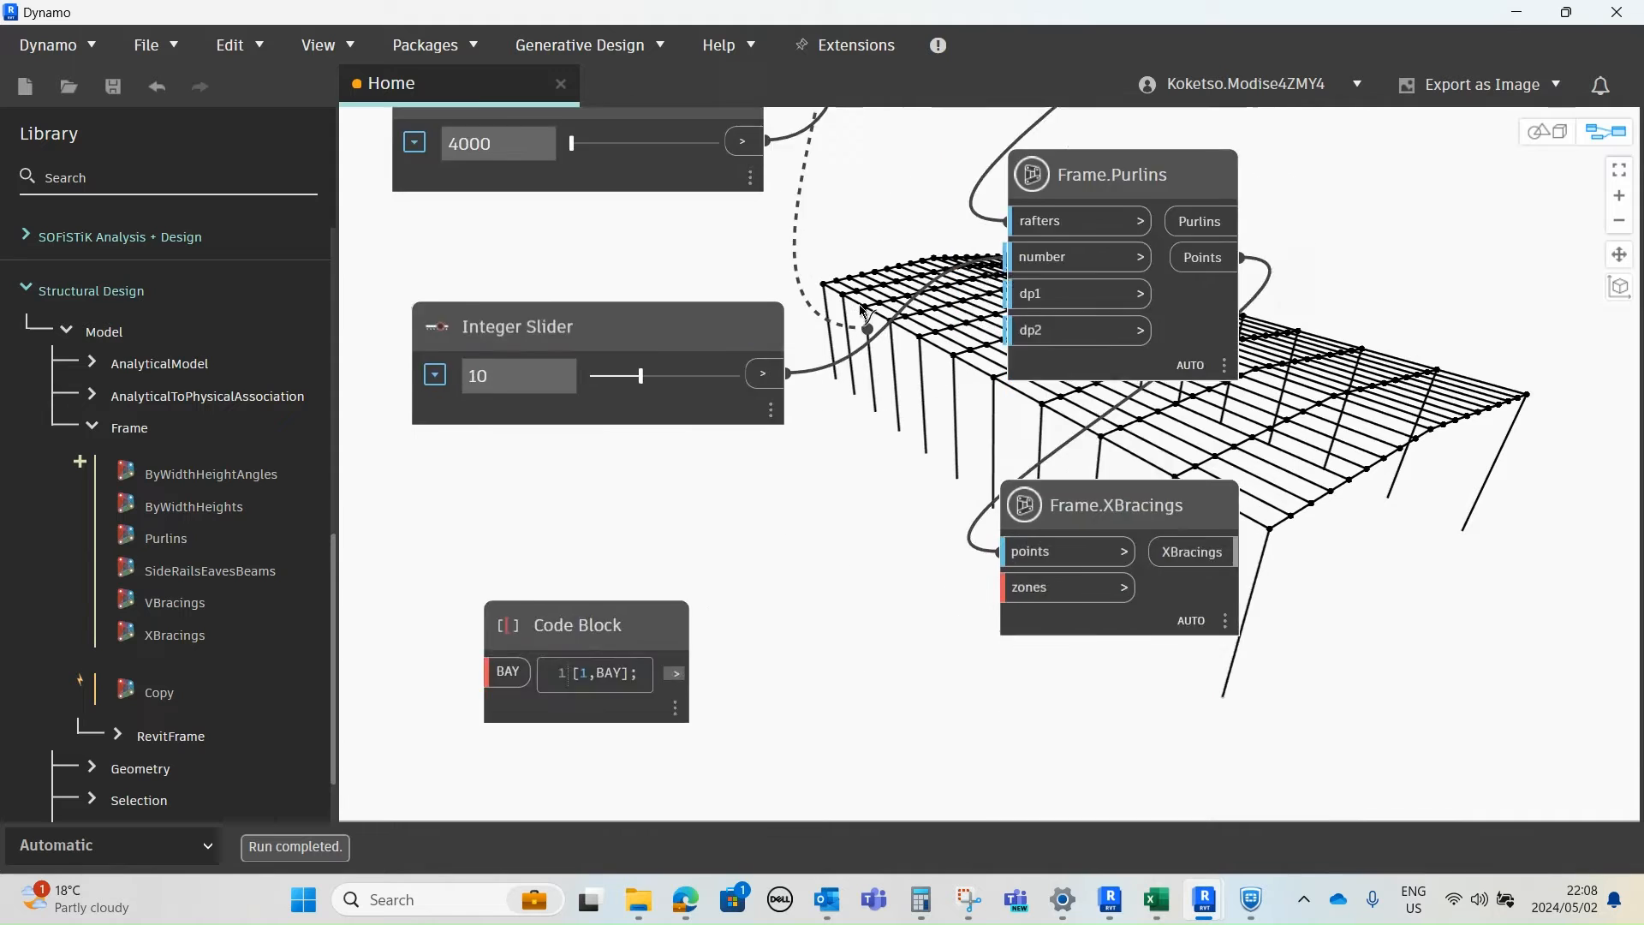
scroll(844, 274, down, 2)
scroll(833, 528, up, 3)
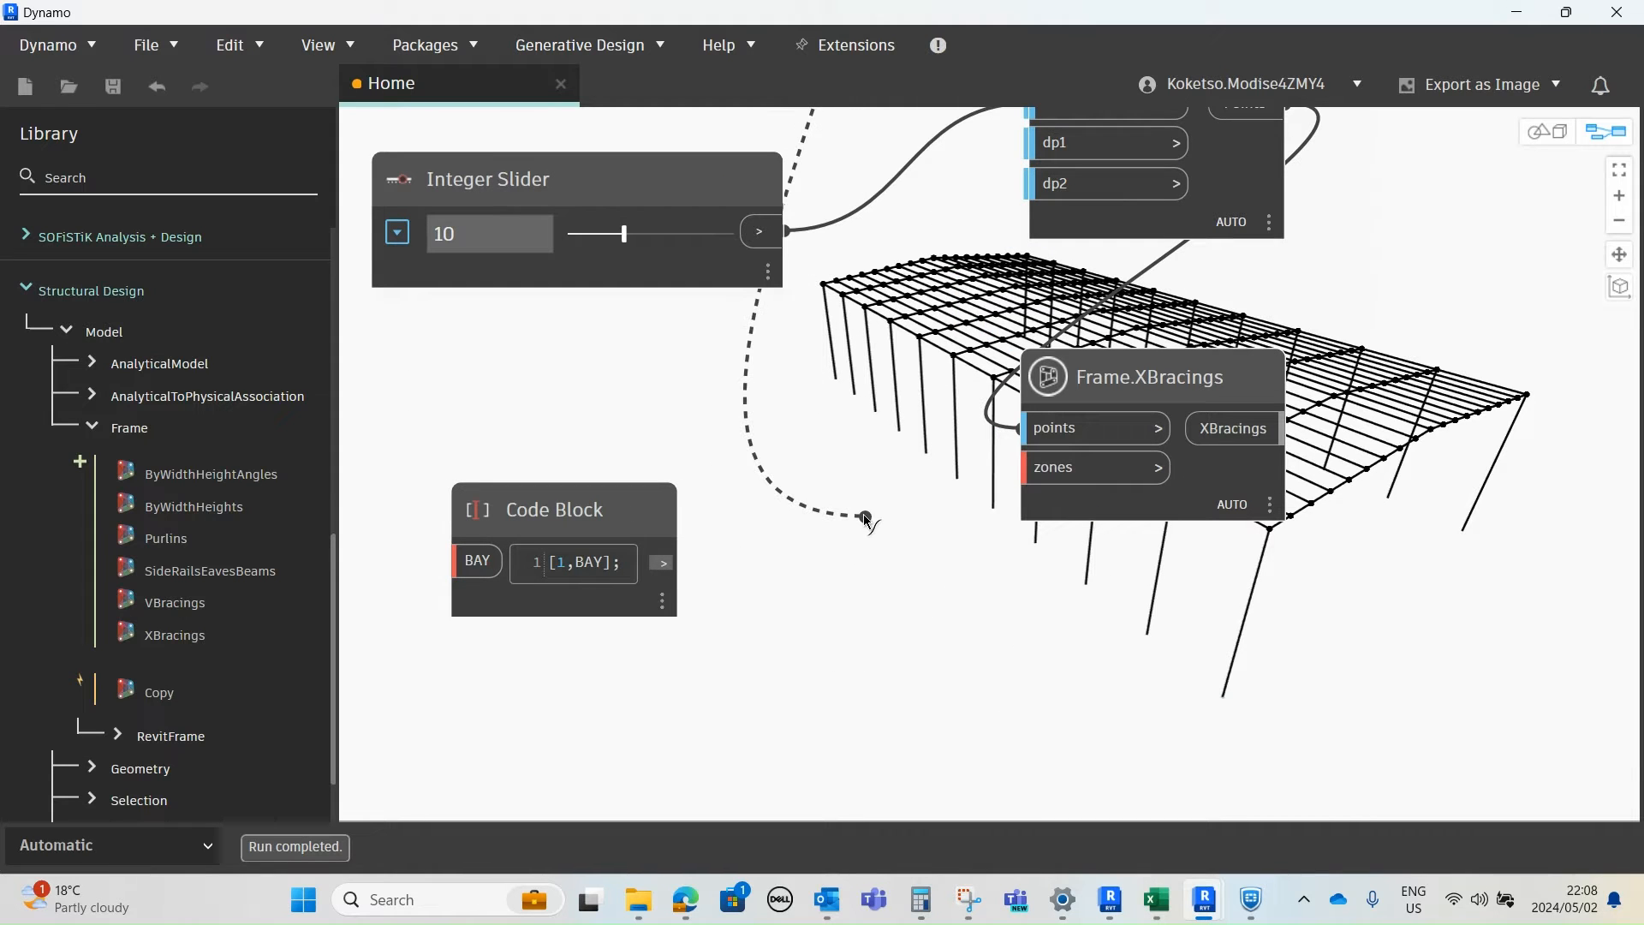
click(469, 562)
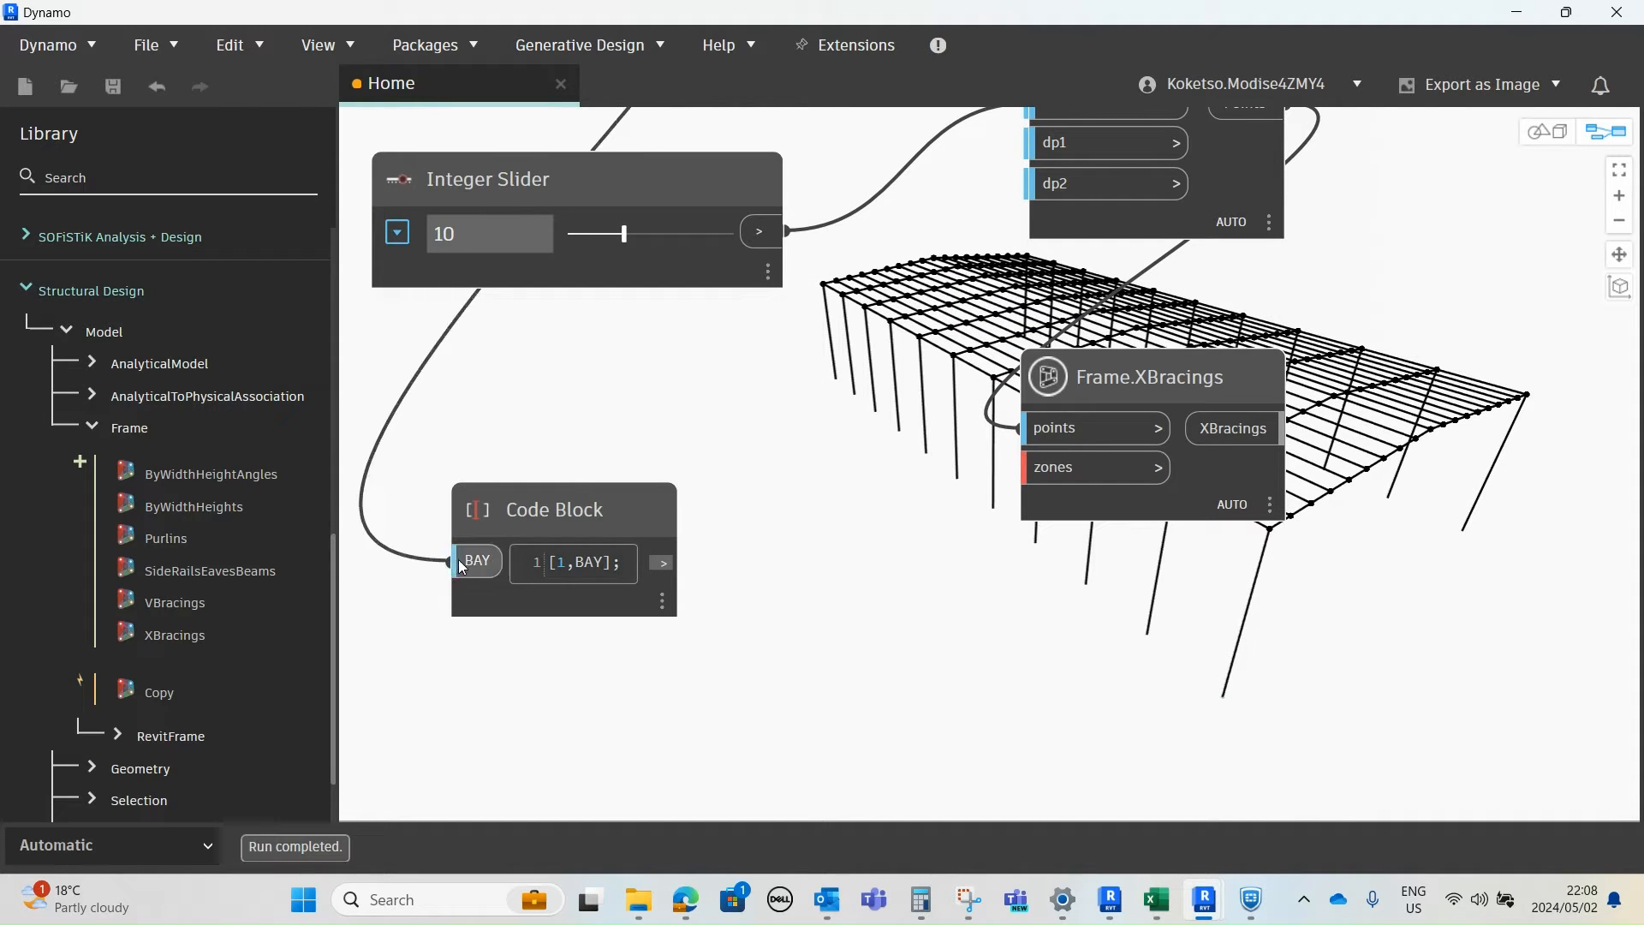
- Connect the Code Block's [1,BAY] list to the zones input of Frame.XBracings
click(668, 563)
click(1067, 470)
scroll(887, 598, down, 3)
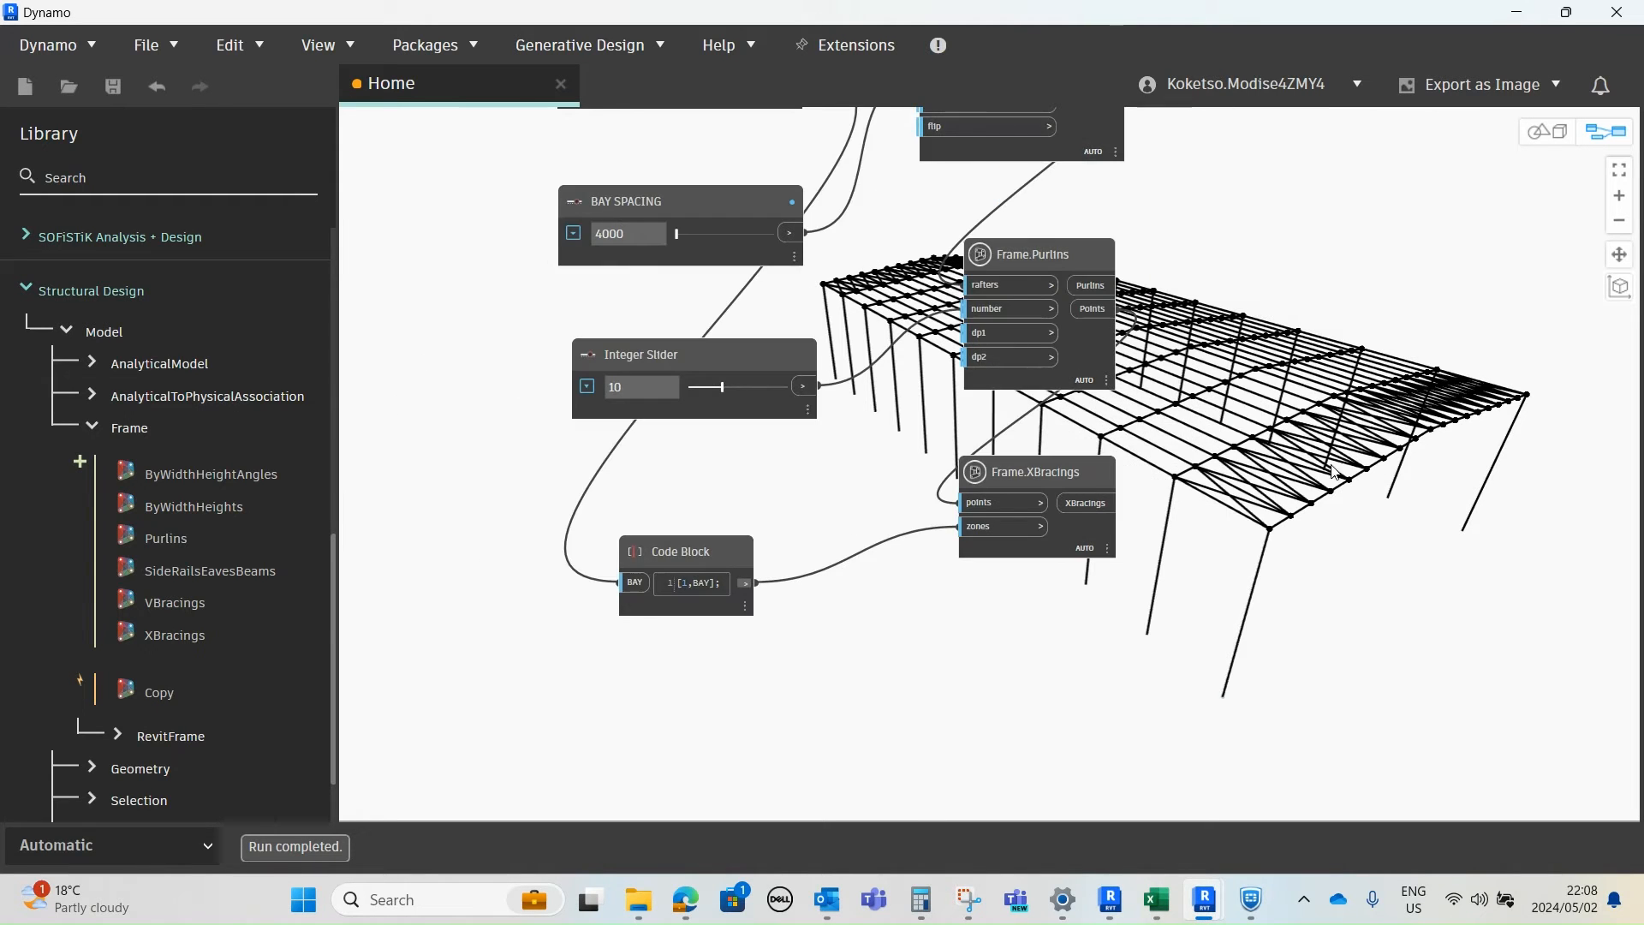
- Switch to 3D preview navigation to examine the X-bracing in the frame's end bays
scroll(1351, 465, up, 4)
scroll(1342, 472, down, 2)
click(1565, 142)
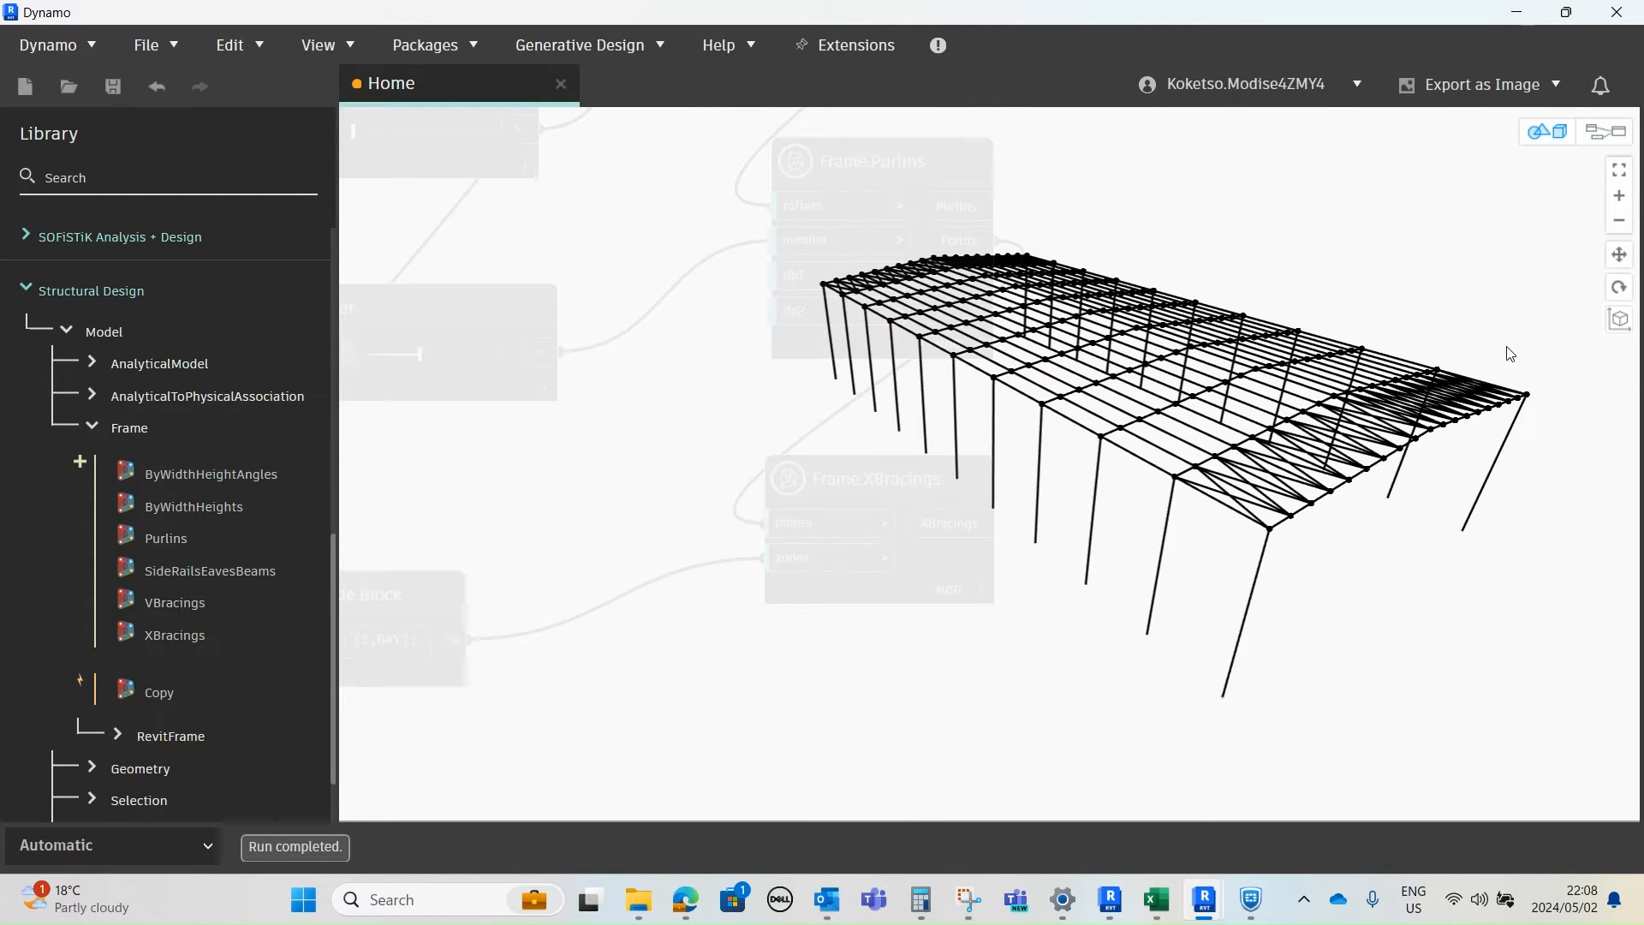
- Examine the purlins and roof X-bracings of the frame in the 3D preview and return to the node graph
scroll(1422, 495, up, 4)
middle_drag(1417, 503, 1388, 499)
scroll(1387, 498, down, 5)
scroll(891, 440, up, 6)
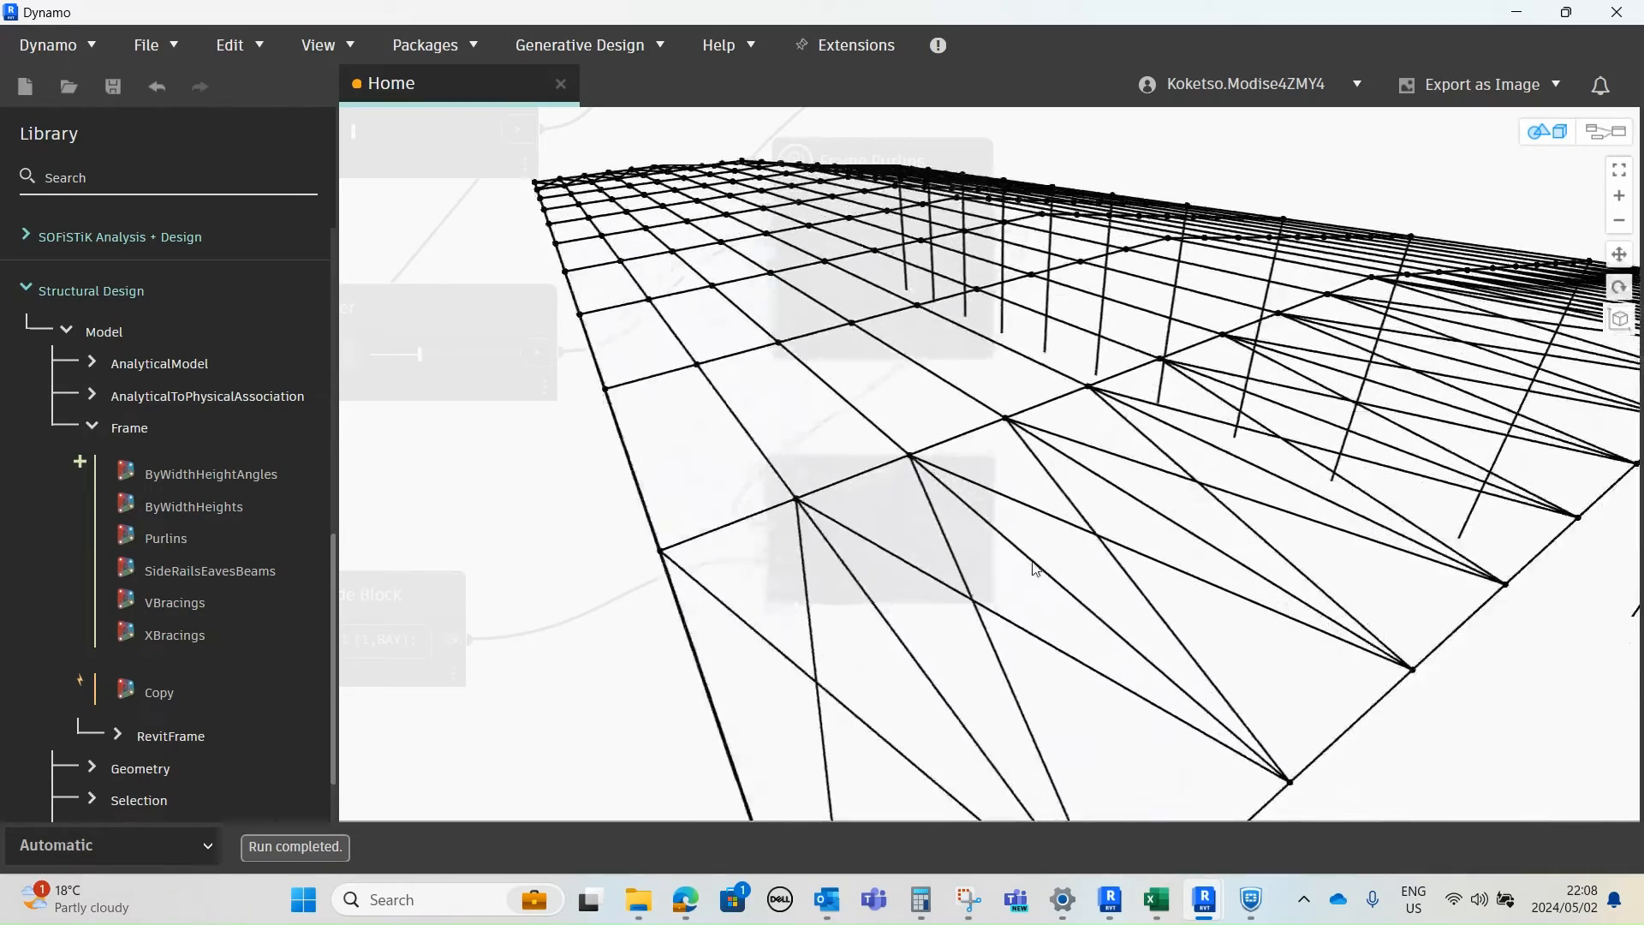
scroll(857, 385, down, 7)
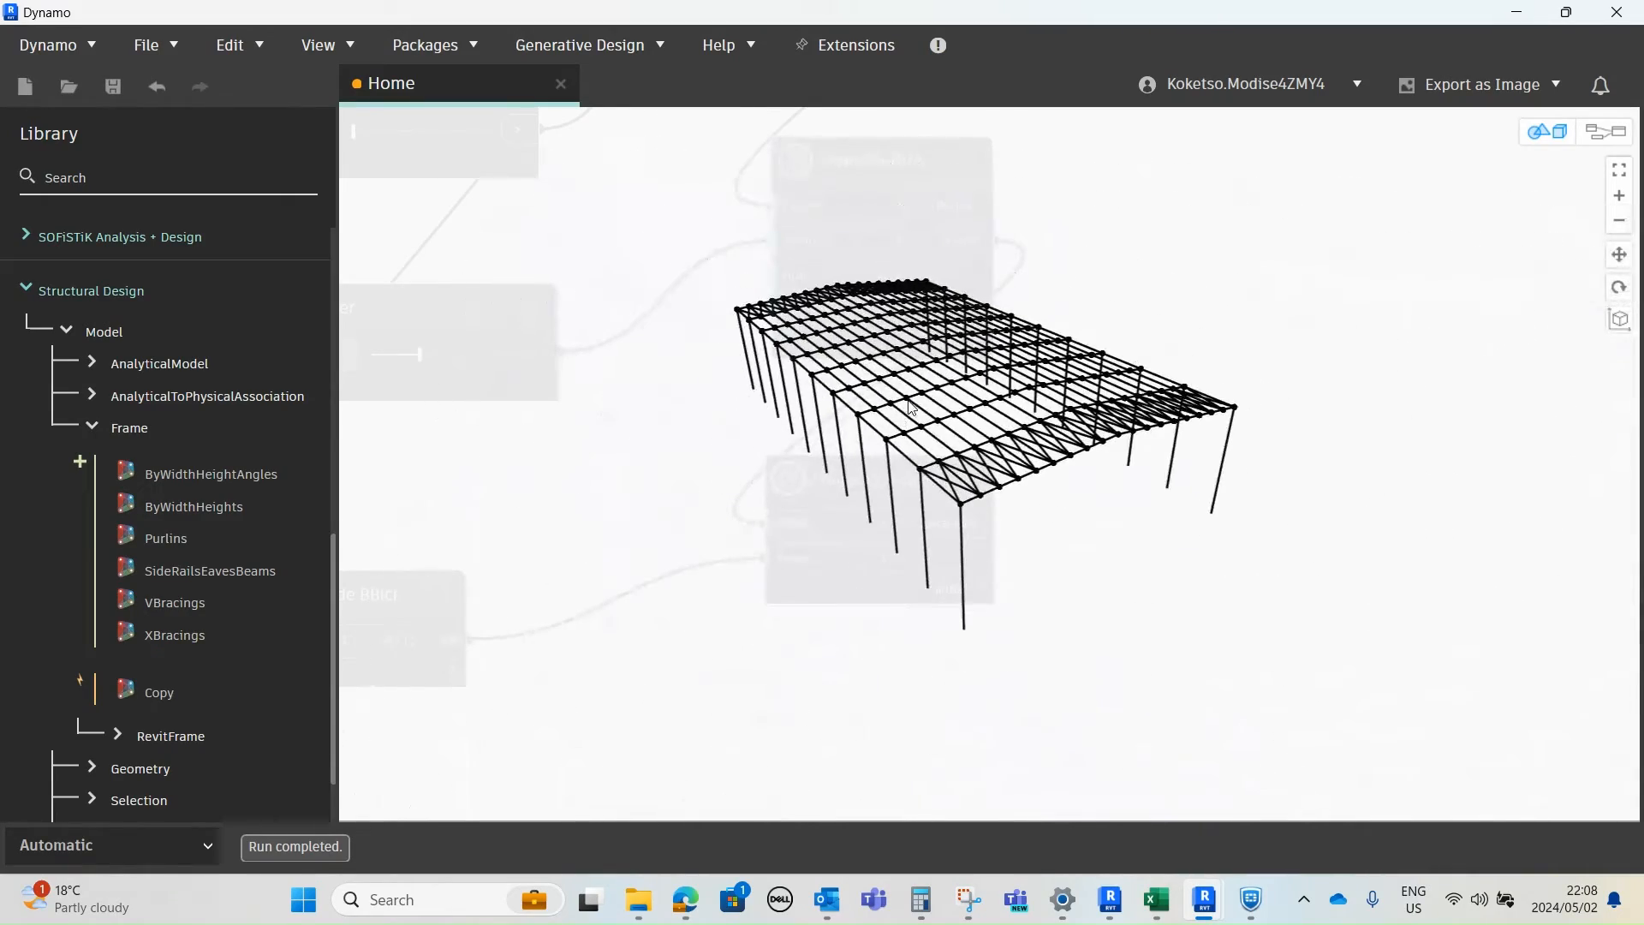
middle_drag(694, 457, 840, 641)
scroll(887, 441, down, 1)
click(1600, 135)
scroll(1057, 416, down, 4)
scroll(839, 641, up, 4)
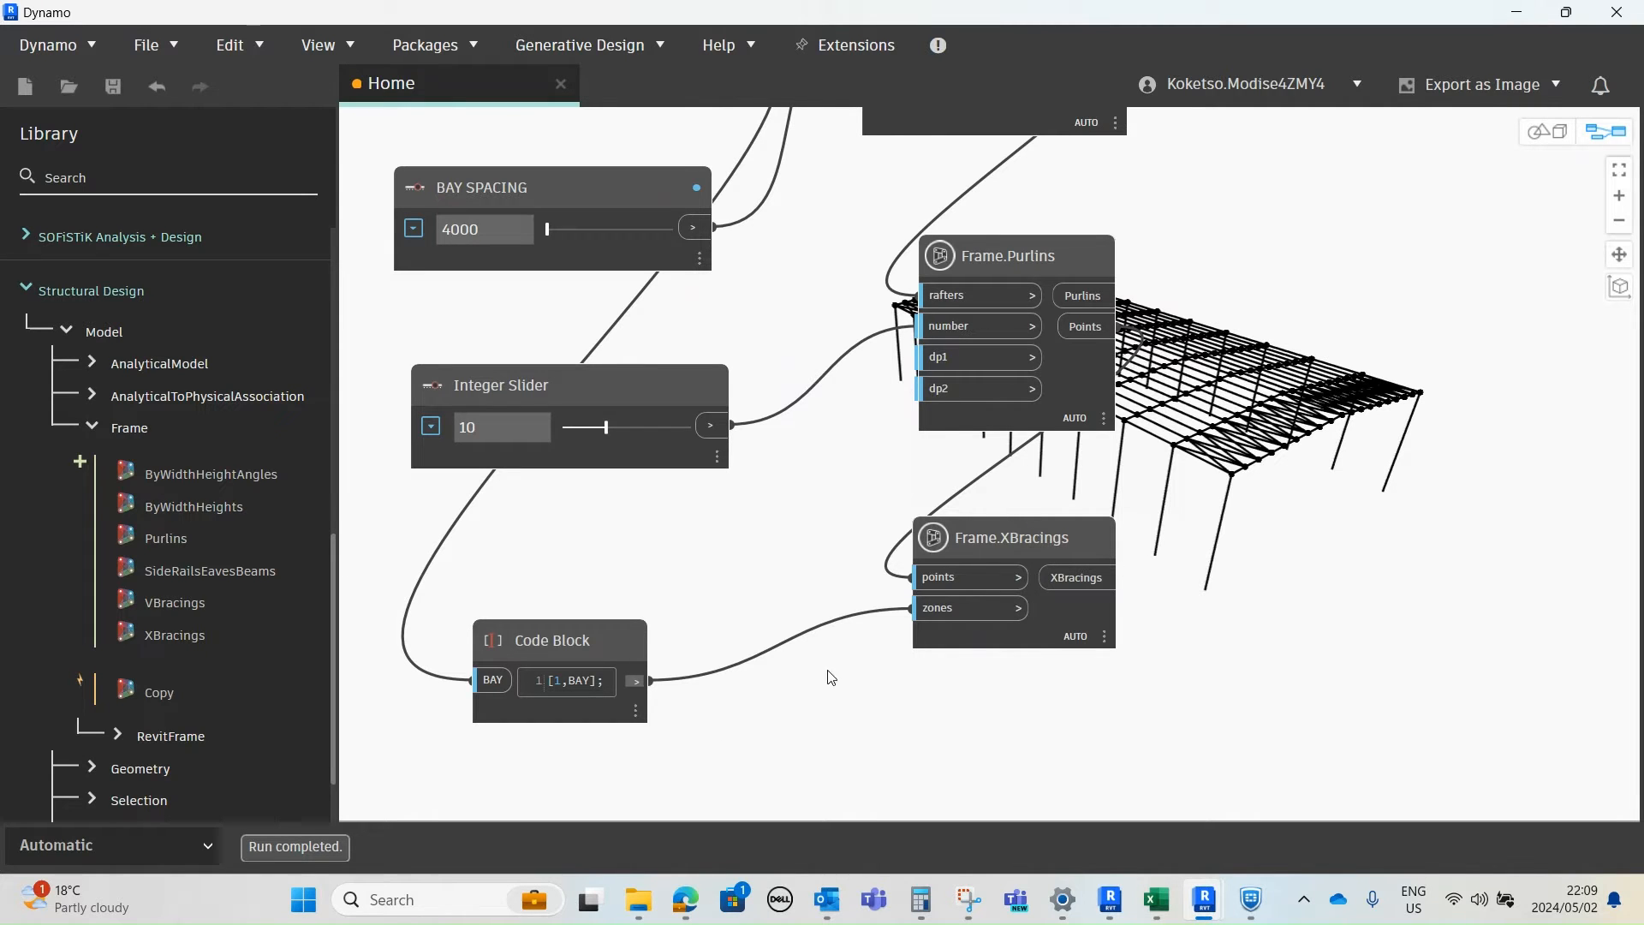
middle_drag(831, 678, 529, 676)
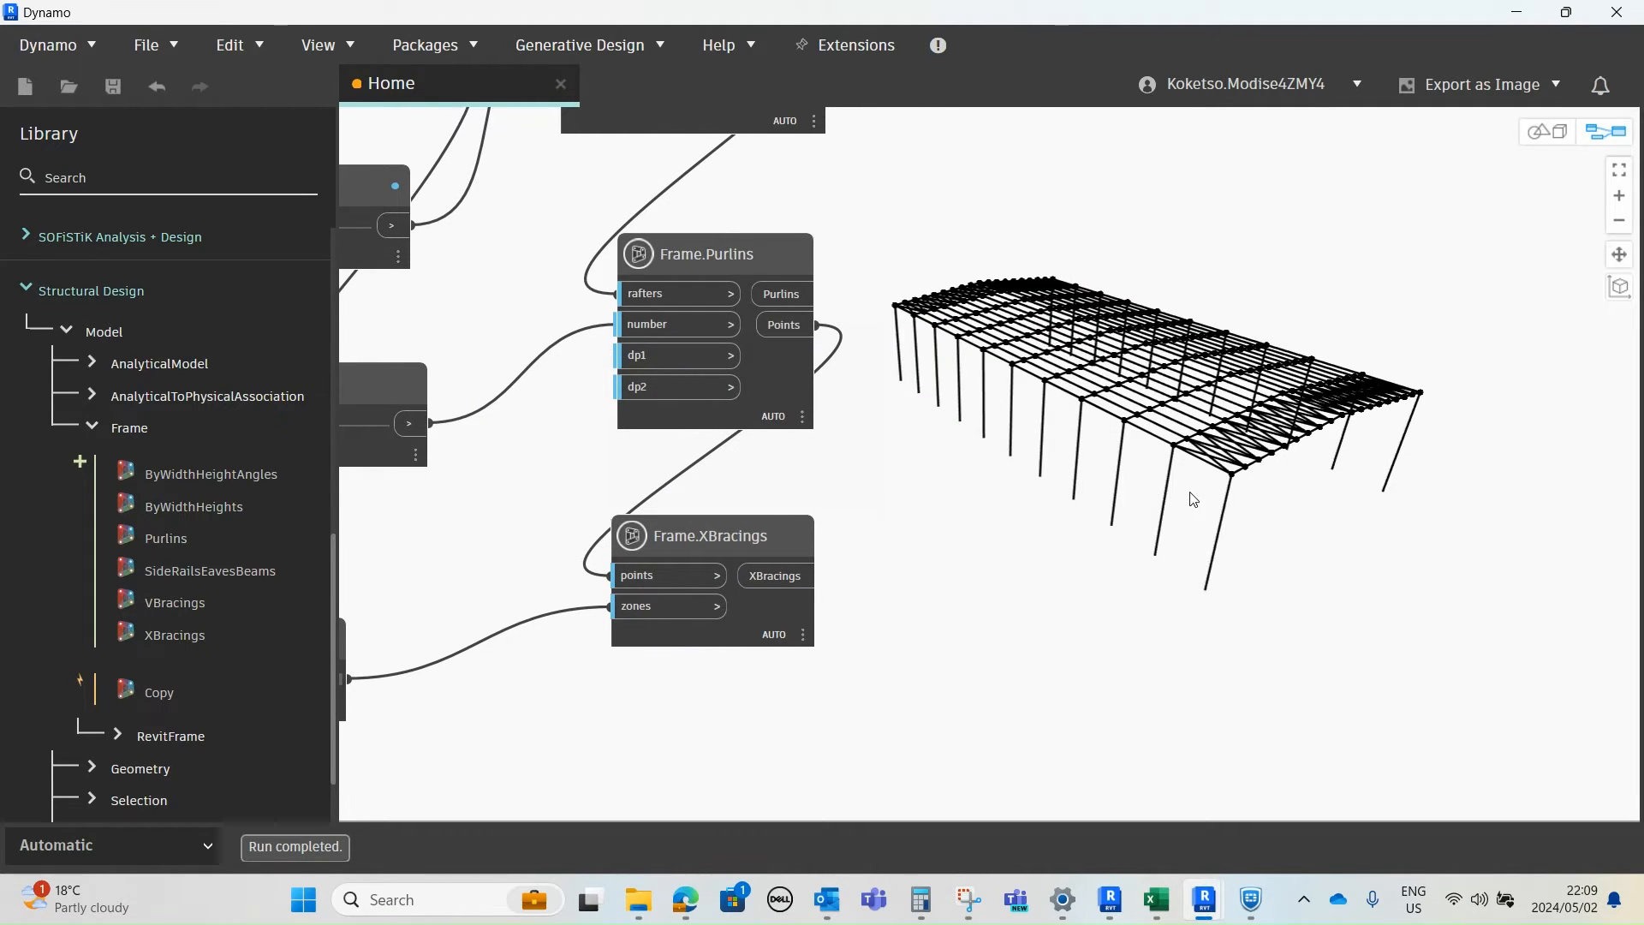
scroll(899, 424, down, 5)
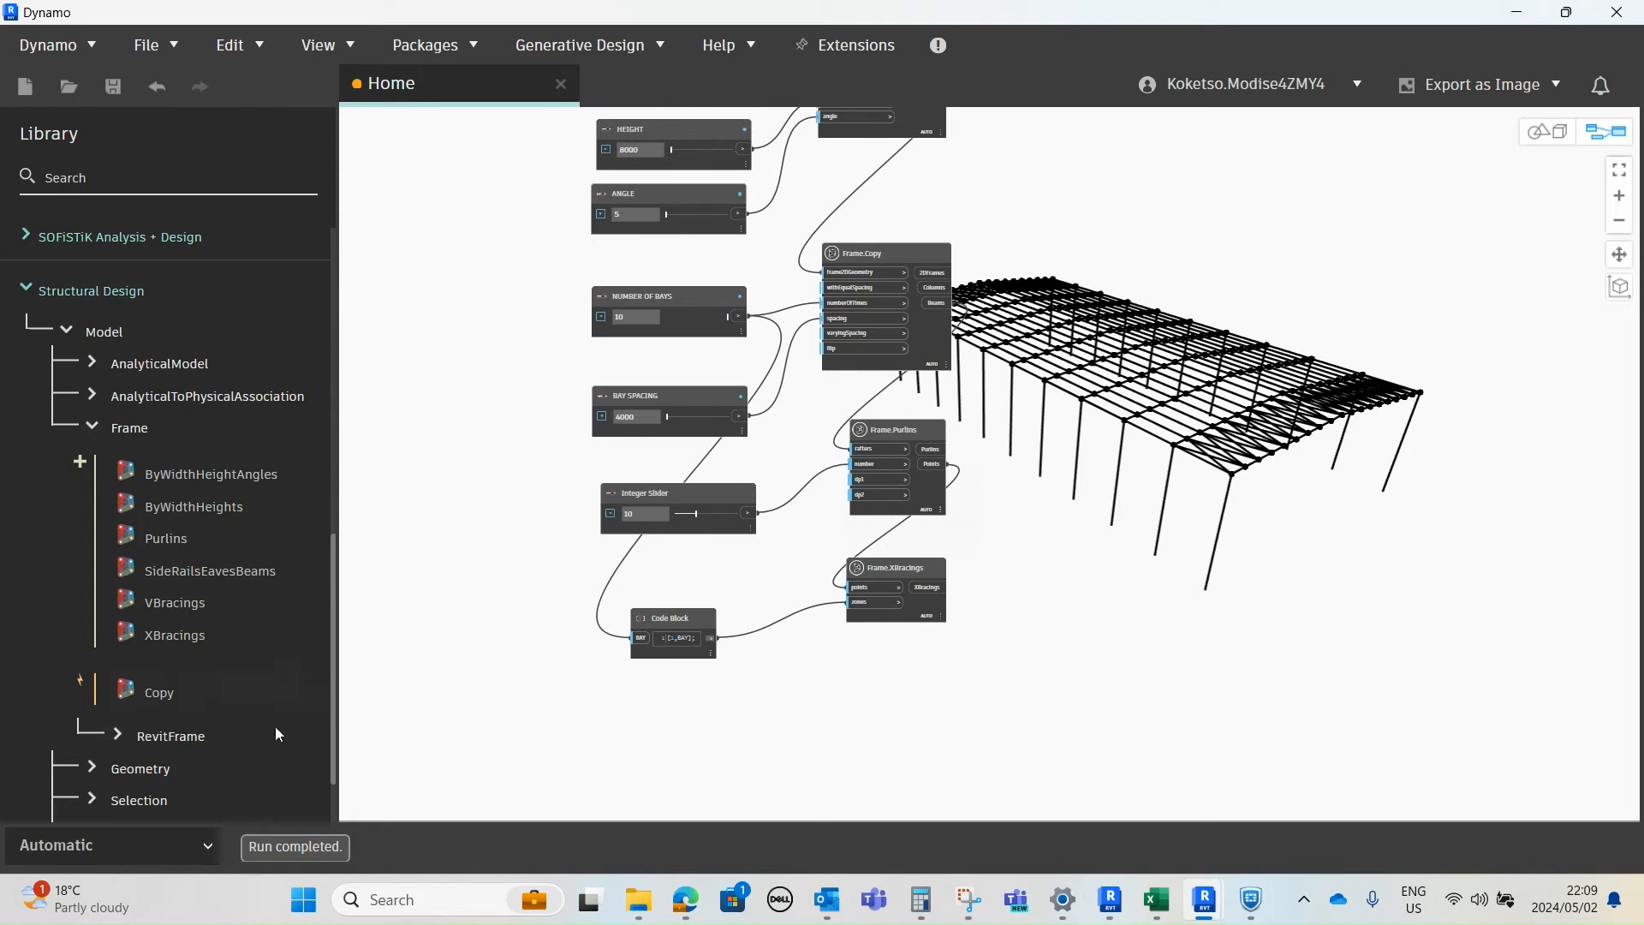
- Switch to Revit, examine the frame geometry in the default 3D view, and return to Dynamo
click(1524, 8)
scroll(754, 544, down, 4)
middle_drag(757, 547, 725, 644)
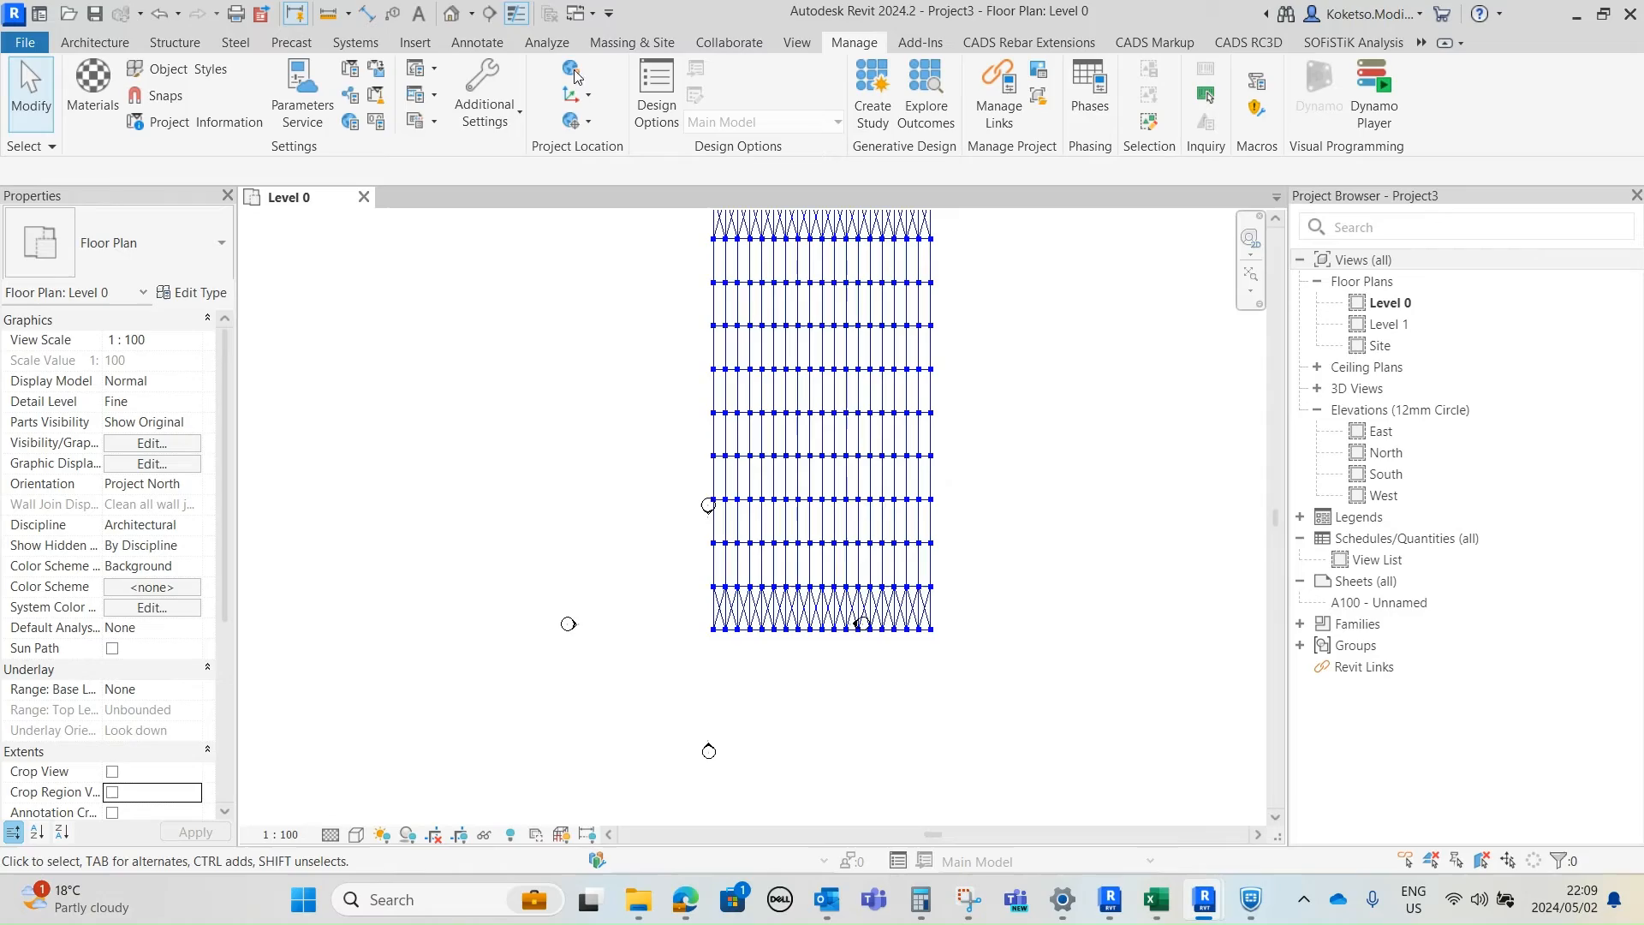
click(452, 14)
shift+middle_drag(540, 666, 897, 672)
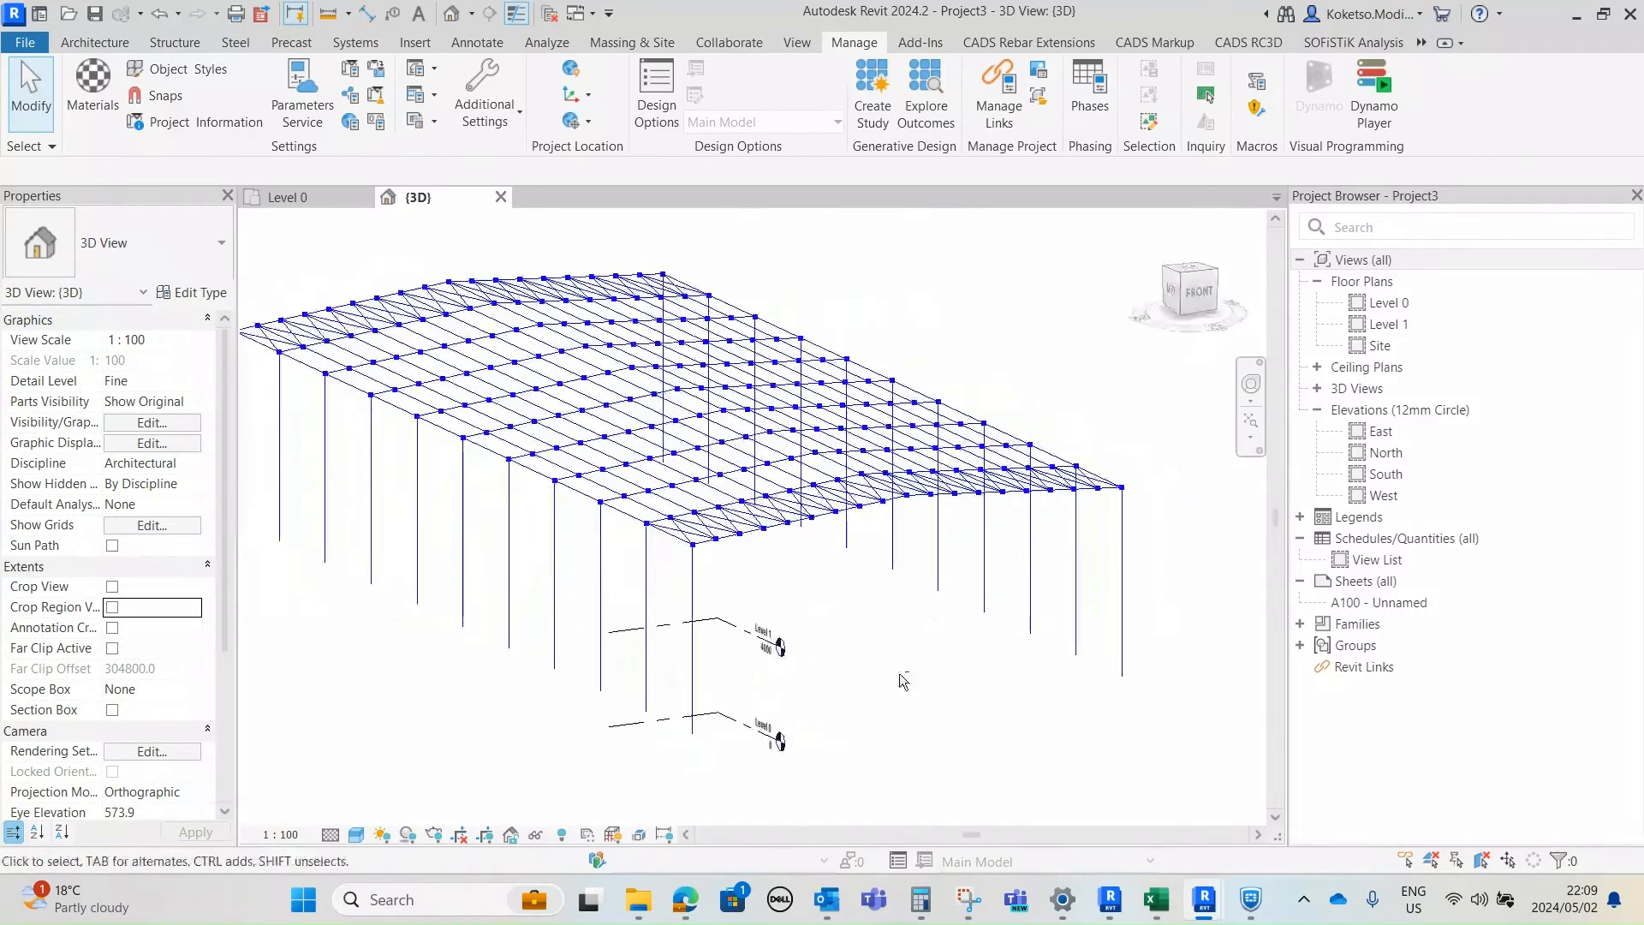
middle_drag(730, 554, 808, 602)
scroll(817, 521, down, 1)
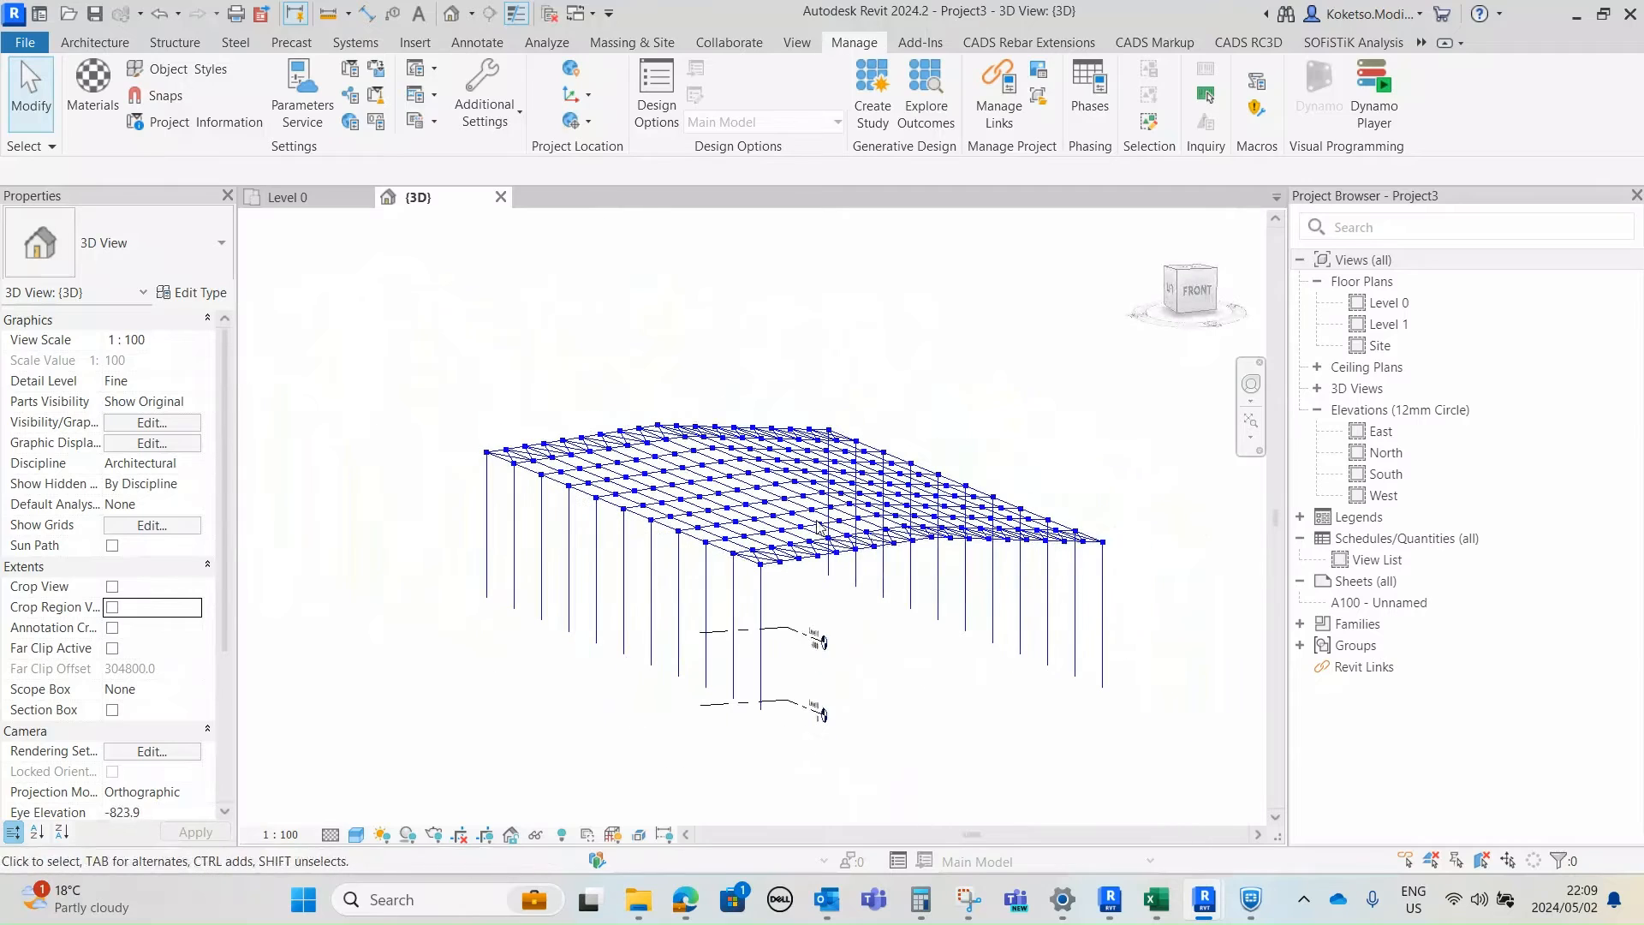
click(1577, 13)
click(1204, 907)
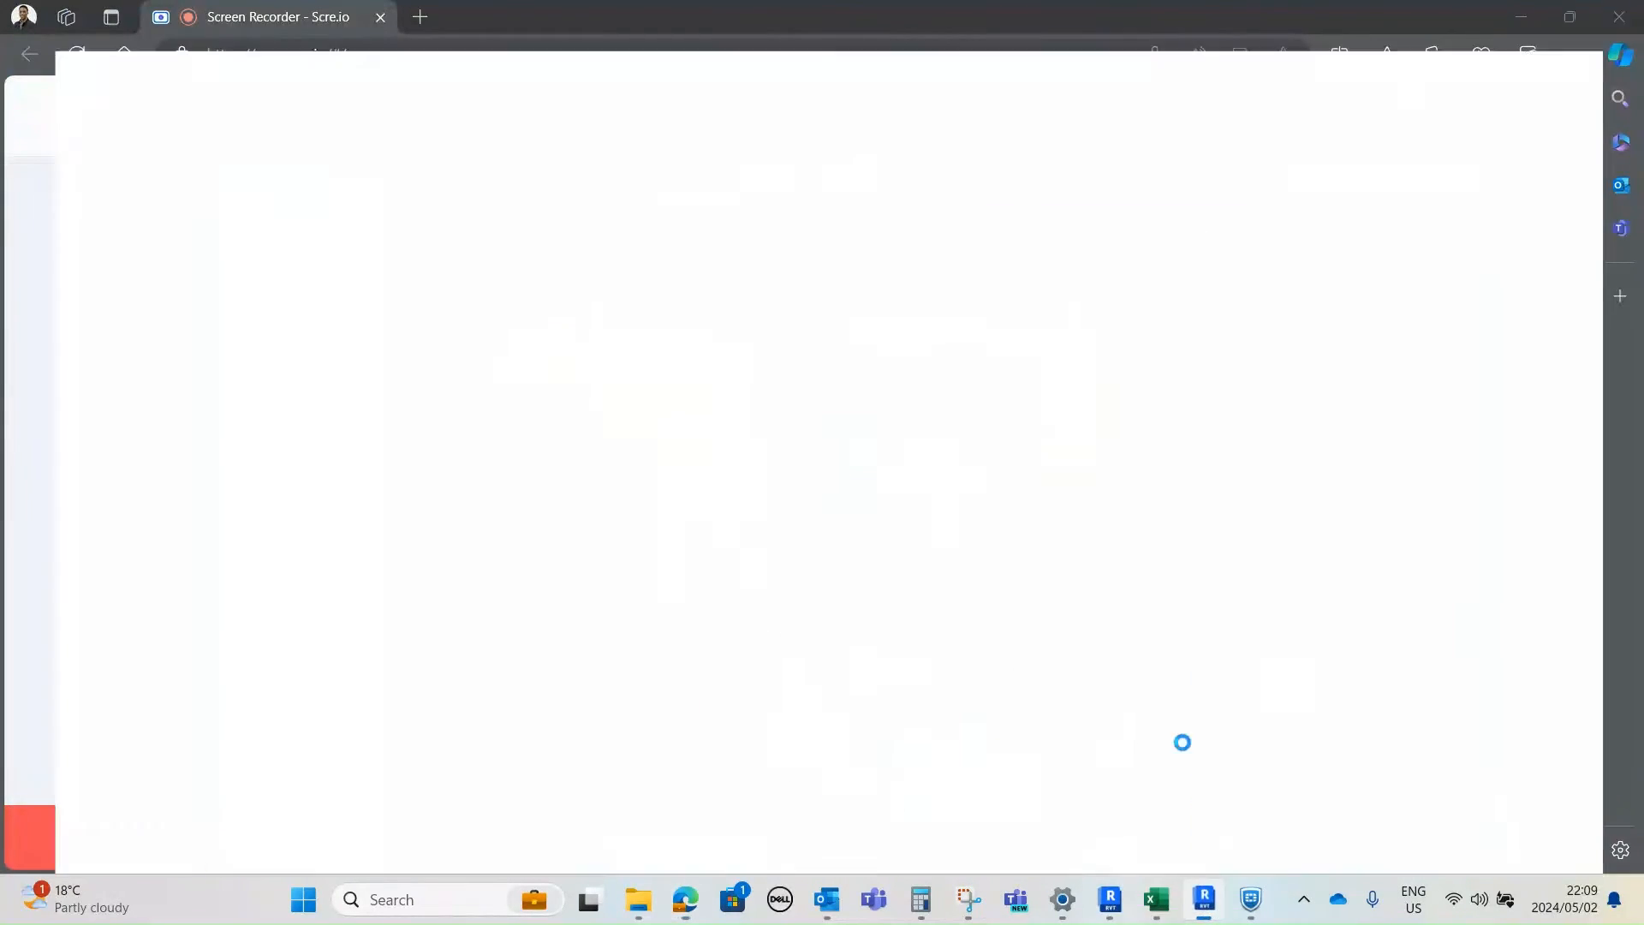
- Add a Frame.SideRailsEavesBeams node and place it below the Frame.XBracings node
middle_drag(792, 624, 907, 496)
scroll(906, 496, up, 4)
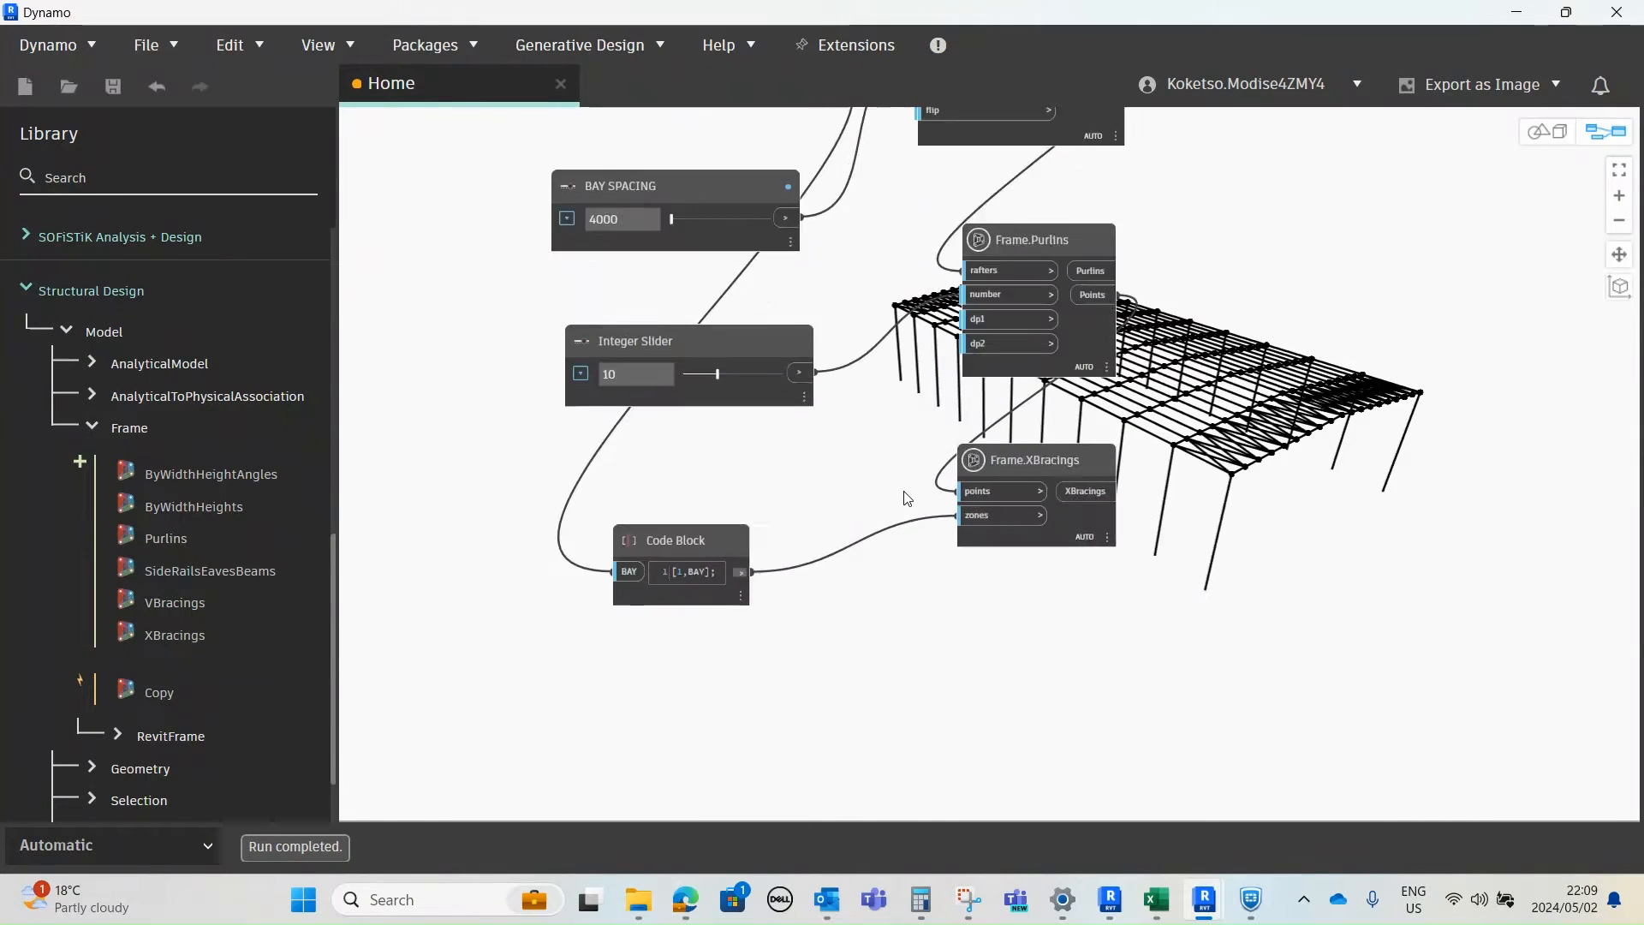
middle_drag(632, 583, 677, 523)
scroll(677, 522, down, 3)
scroll(700, 582, up, 1)
scroll(701, 582, up, 2)
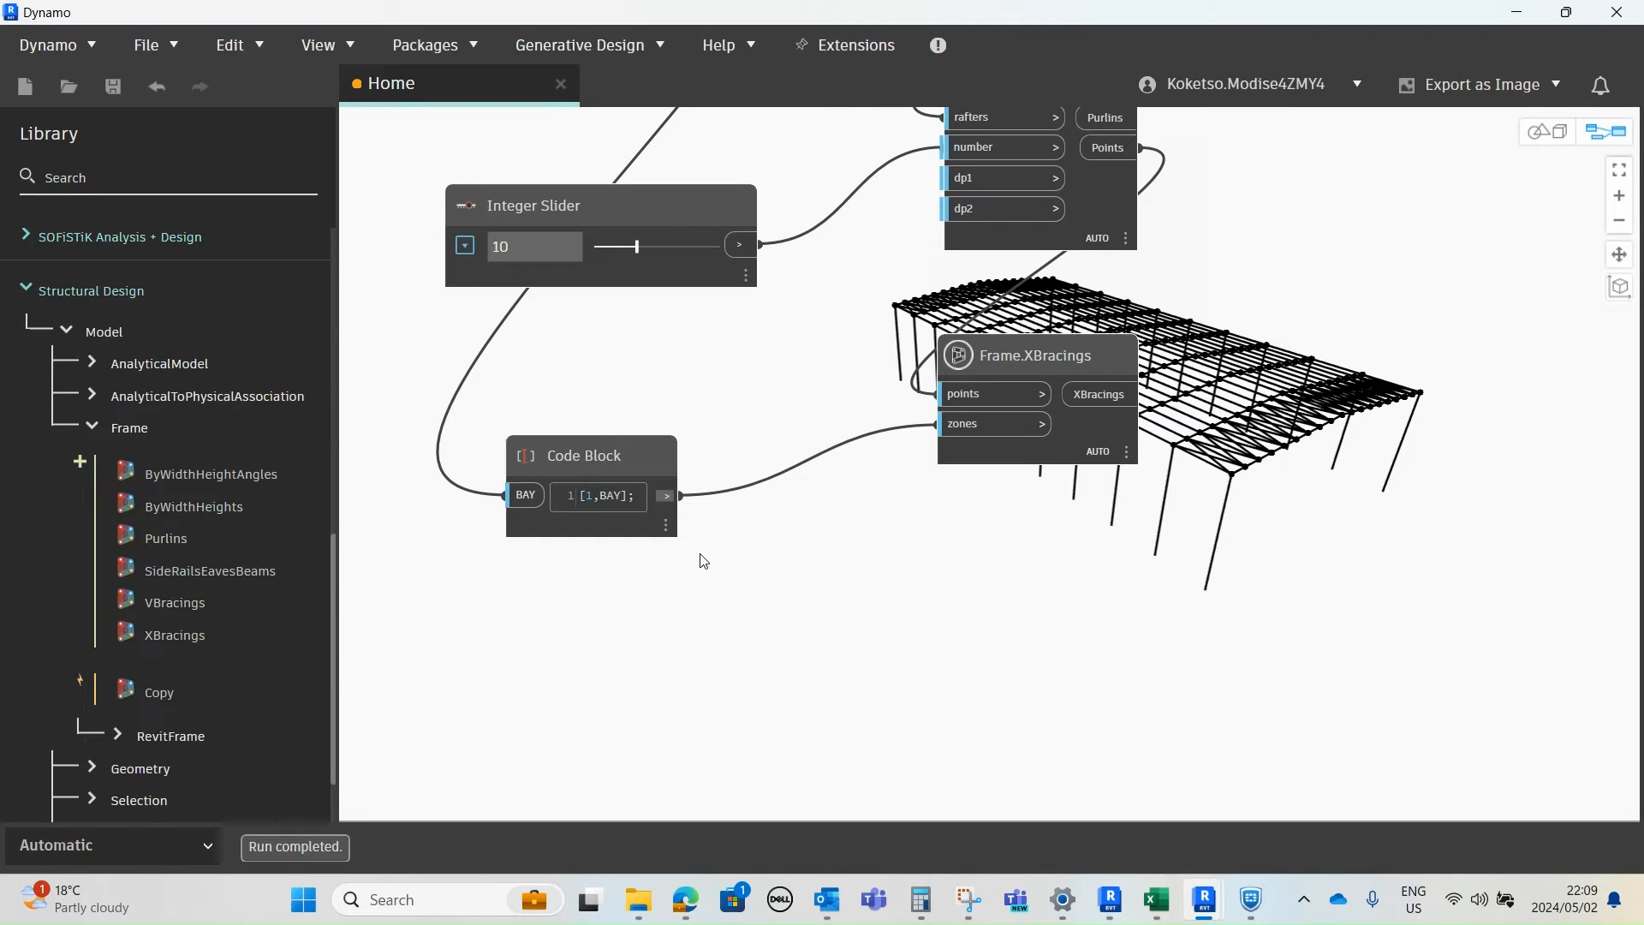
click(206, 571)
drag(1077, 462, 1003, 591)
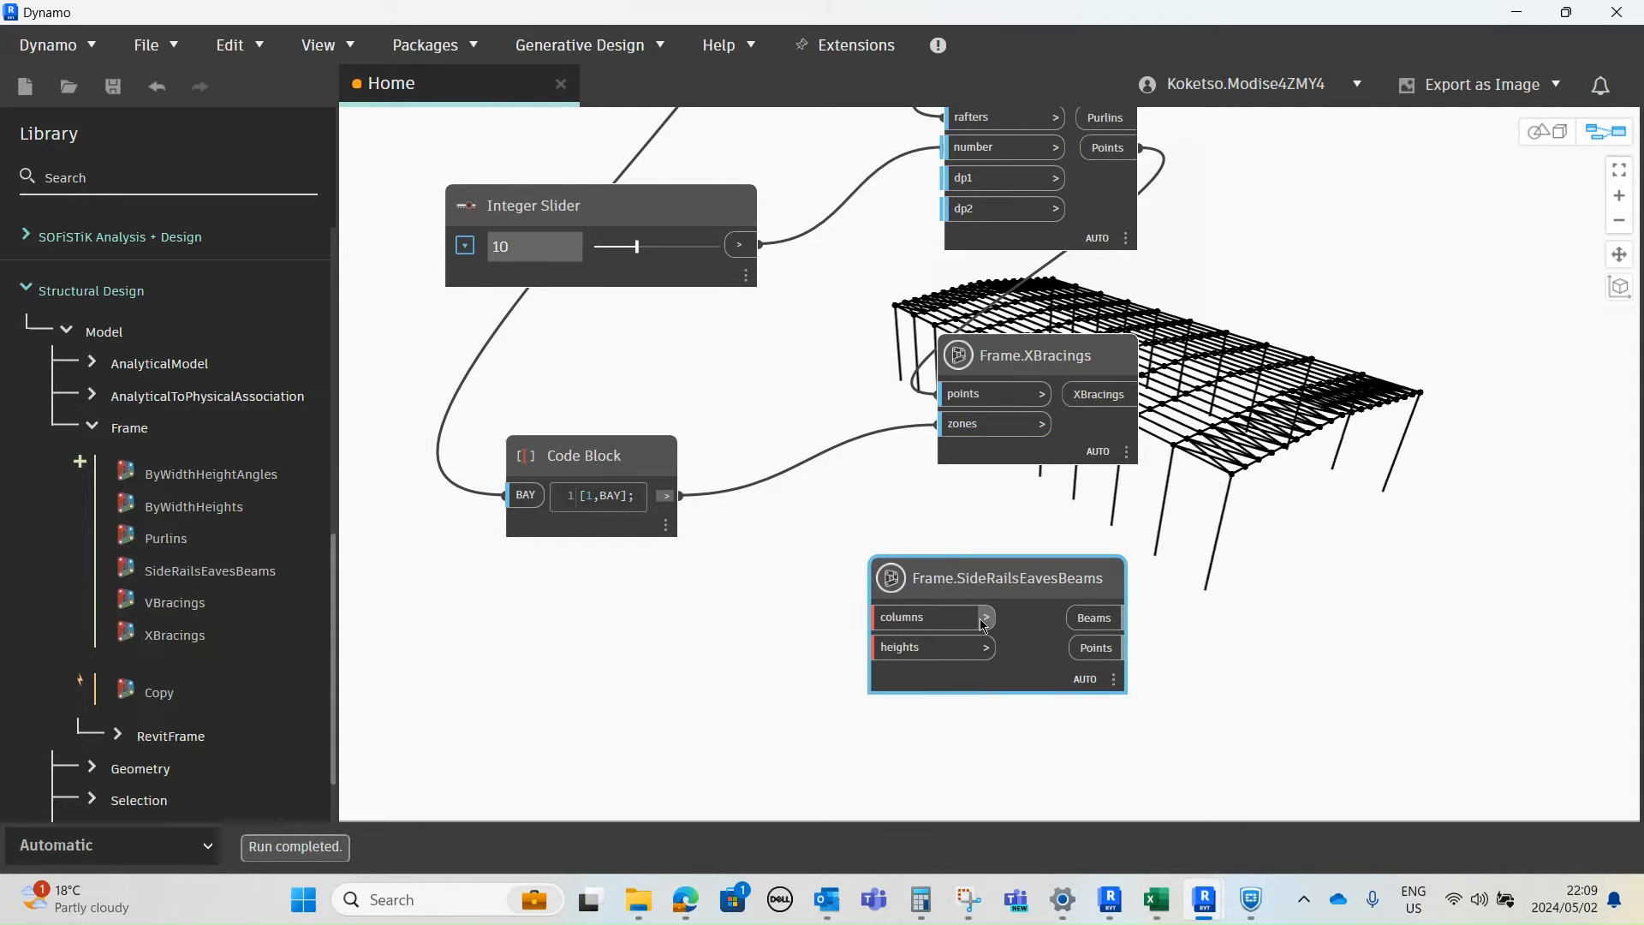
- Connect the Columns output of Frame.Copy to the columns input of Frame.SideRailsEavesBeams
scroll(1003, 591, up, 3)
scroll(1000, 567, down, 2)
scroll(890, 582, up, 2)
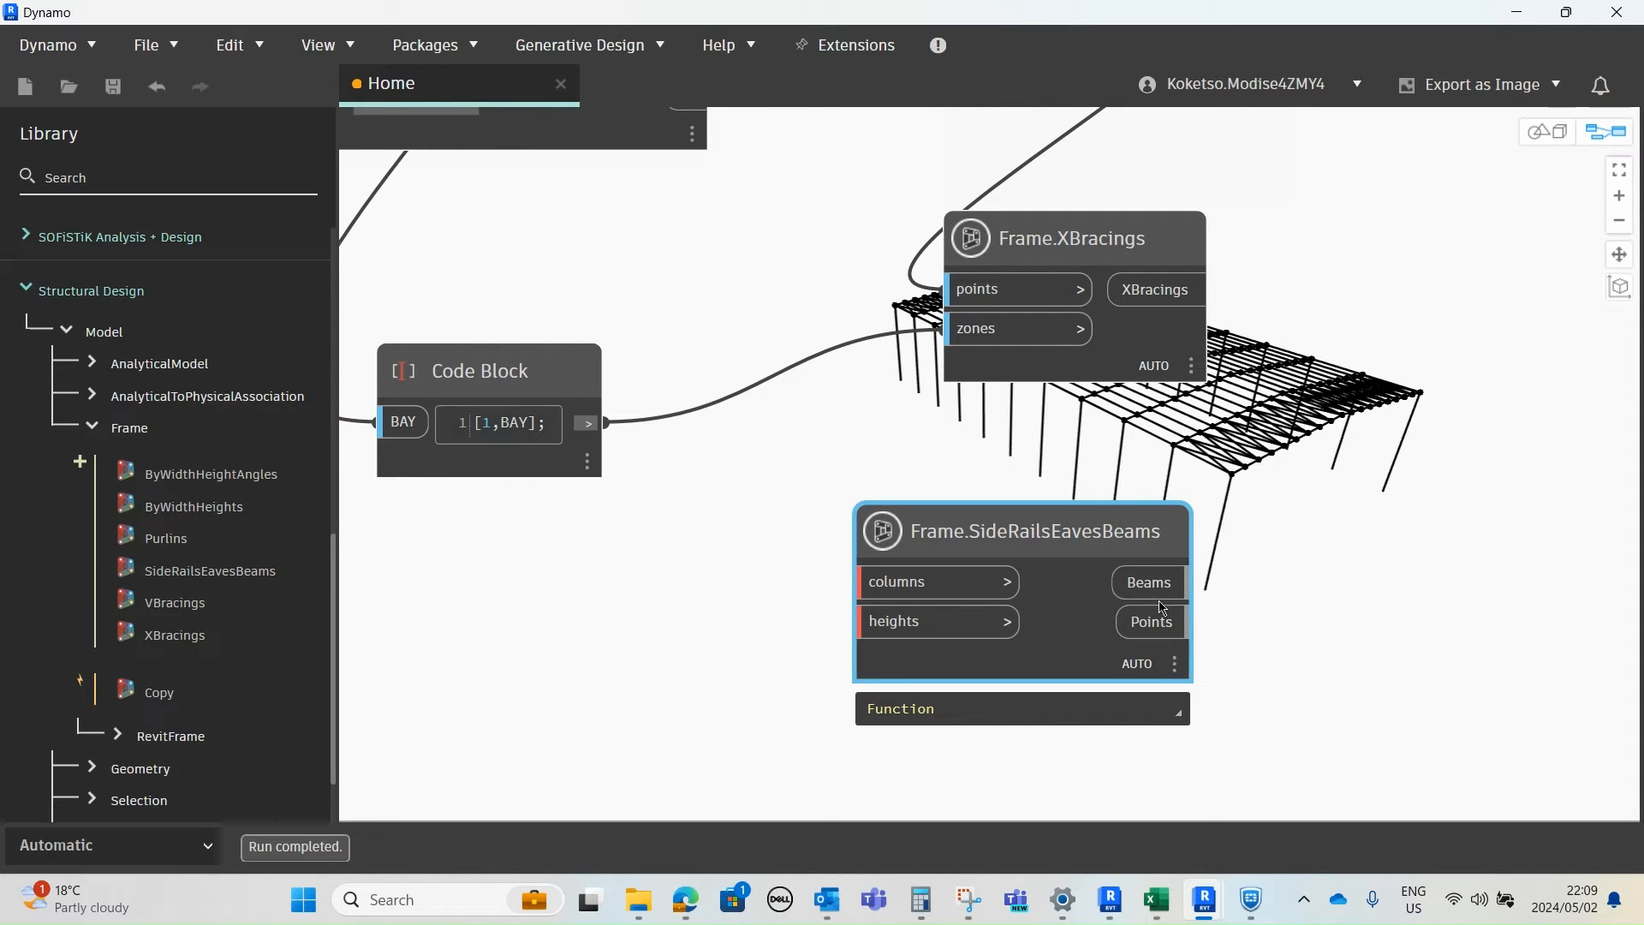
middle_drag(1108, 607, 1068, 606)
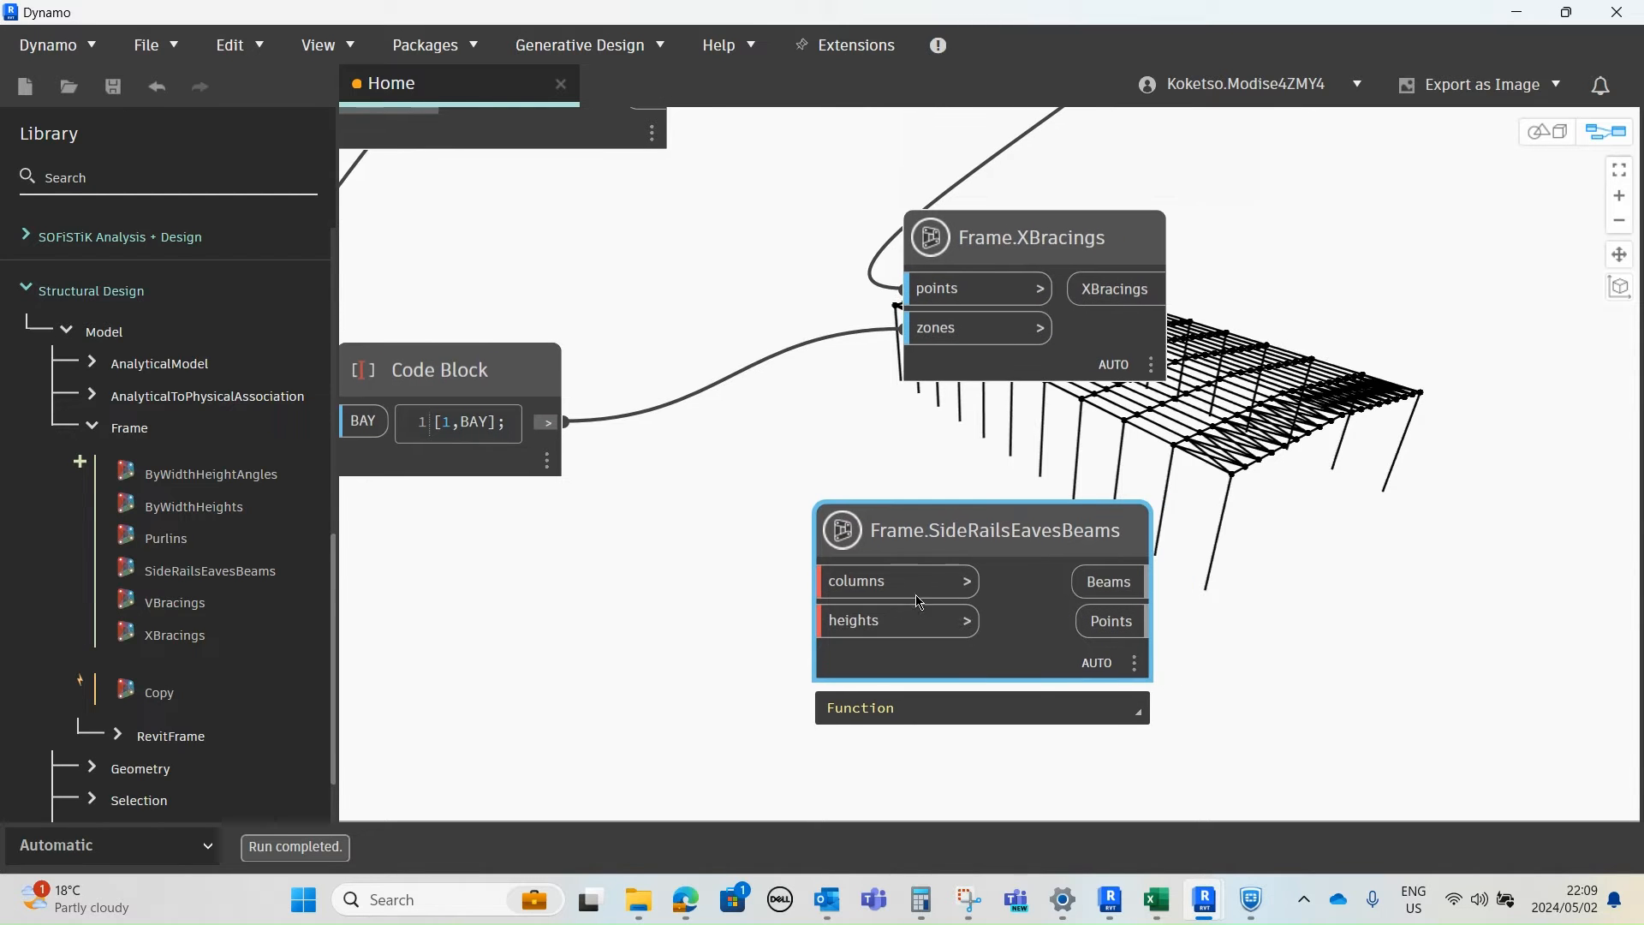
scroll(883, 653, down, 2)
click(882, 652)
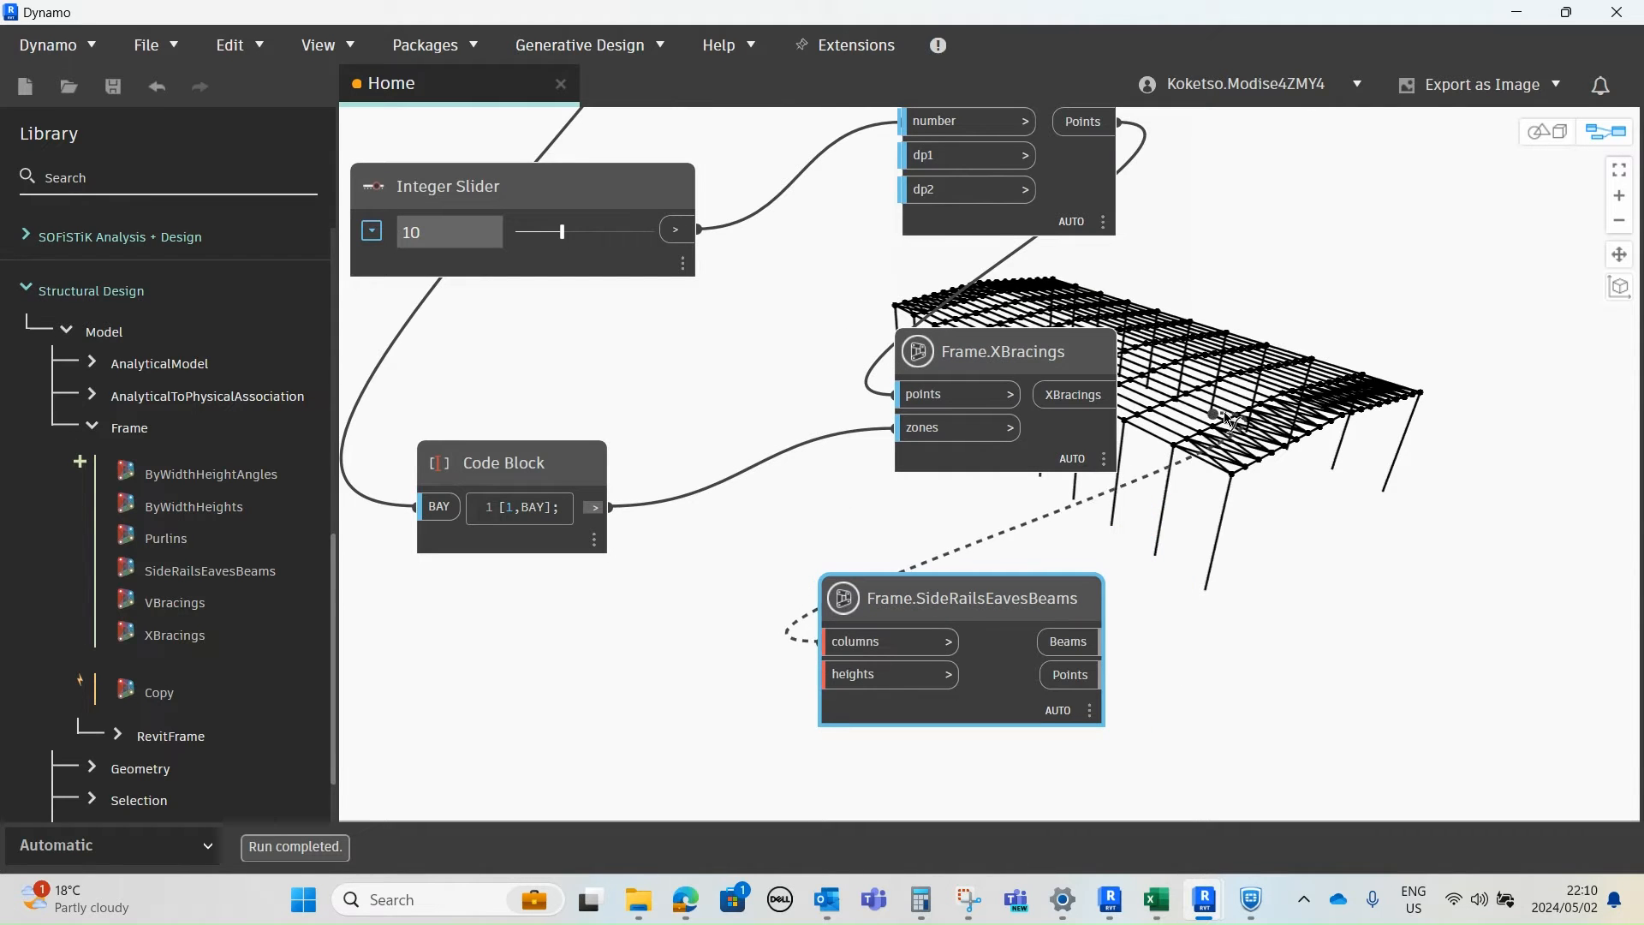
middle_drag(1210, 423, 1093, 577)
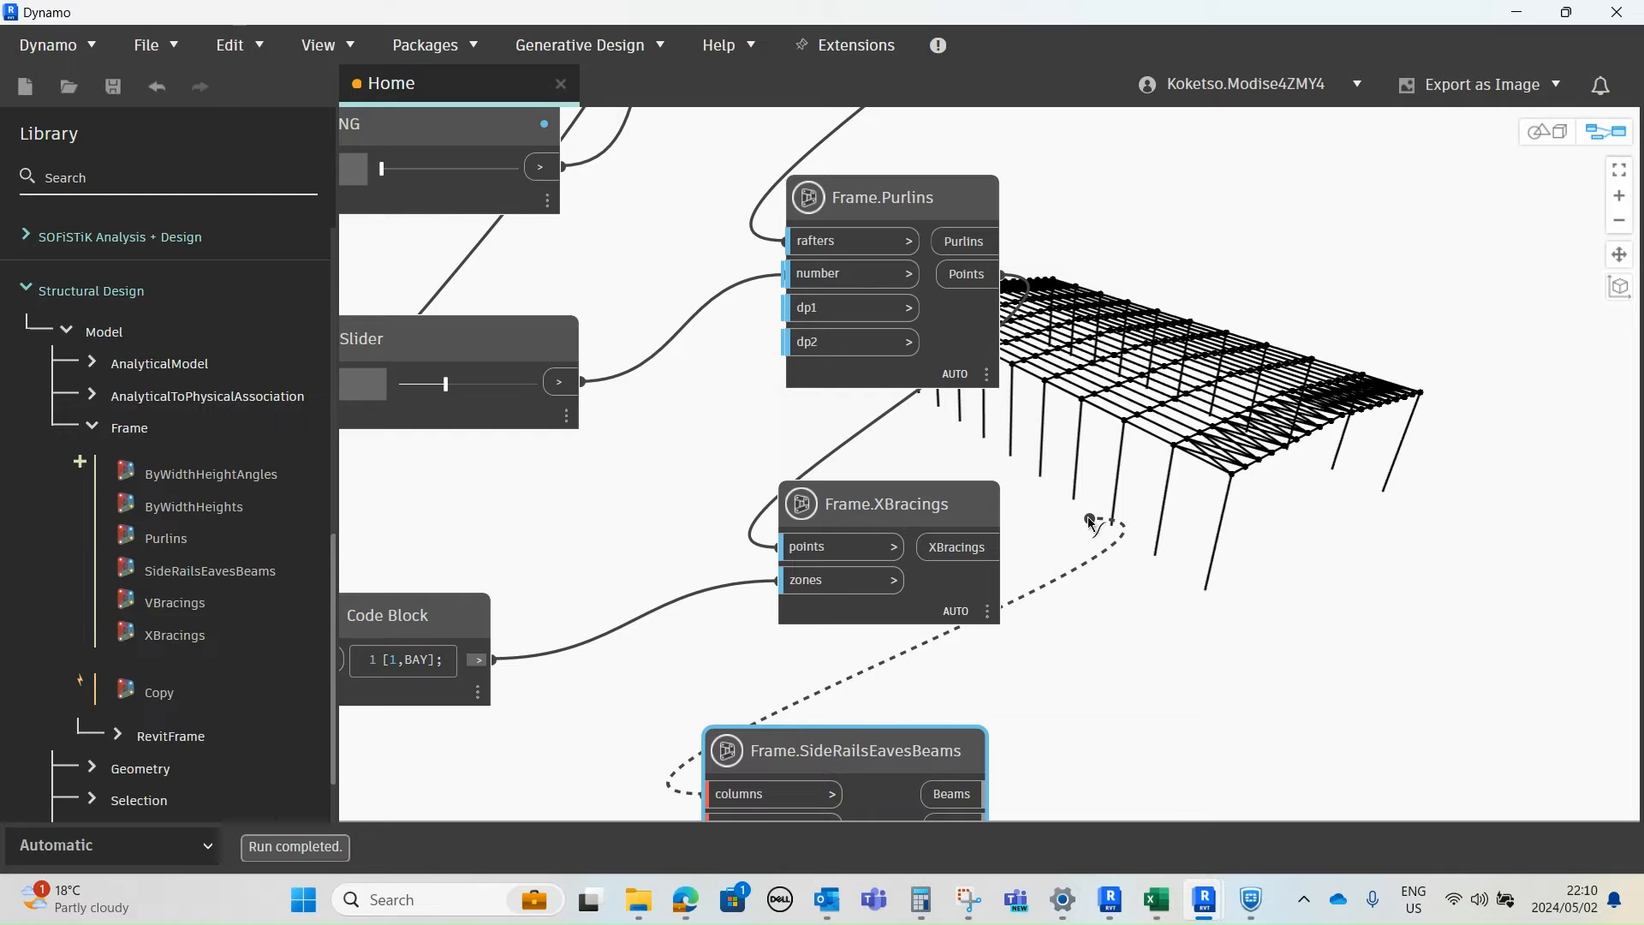
middle_drag(1089, 519, 1095, 576)
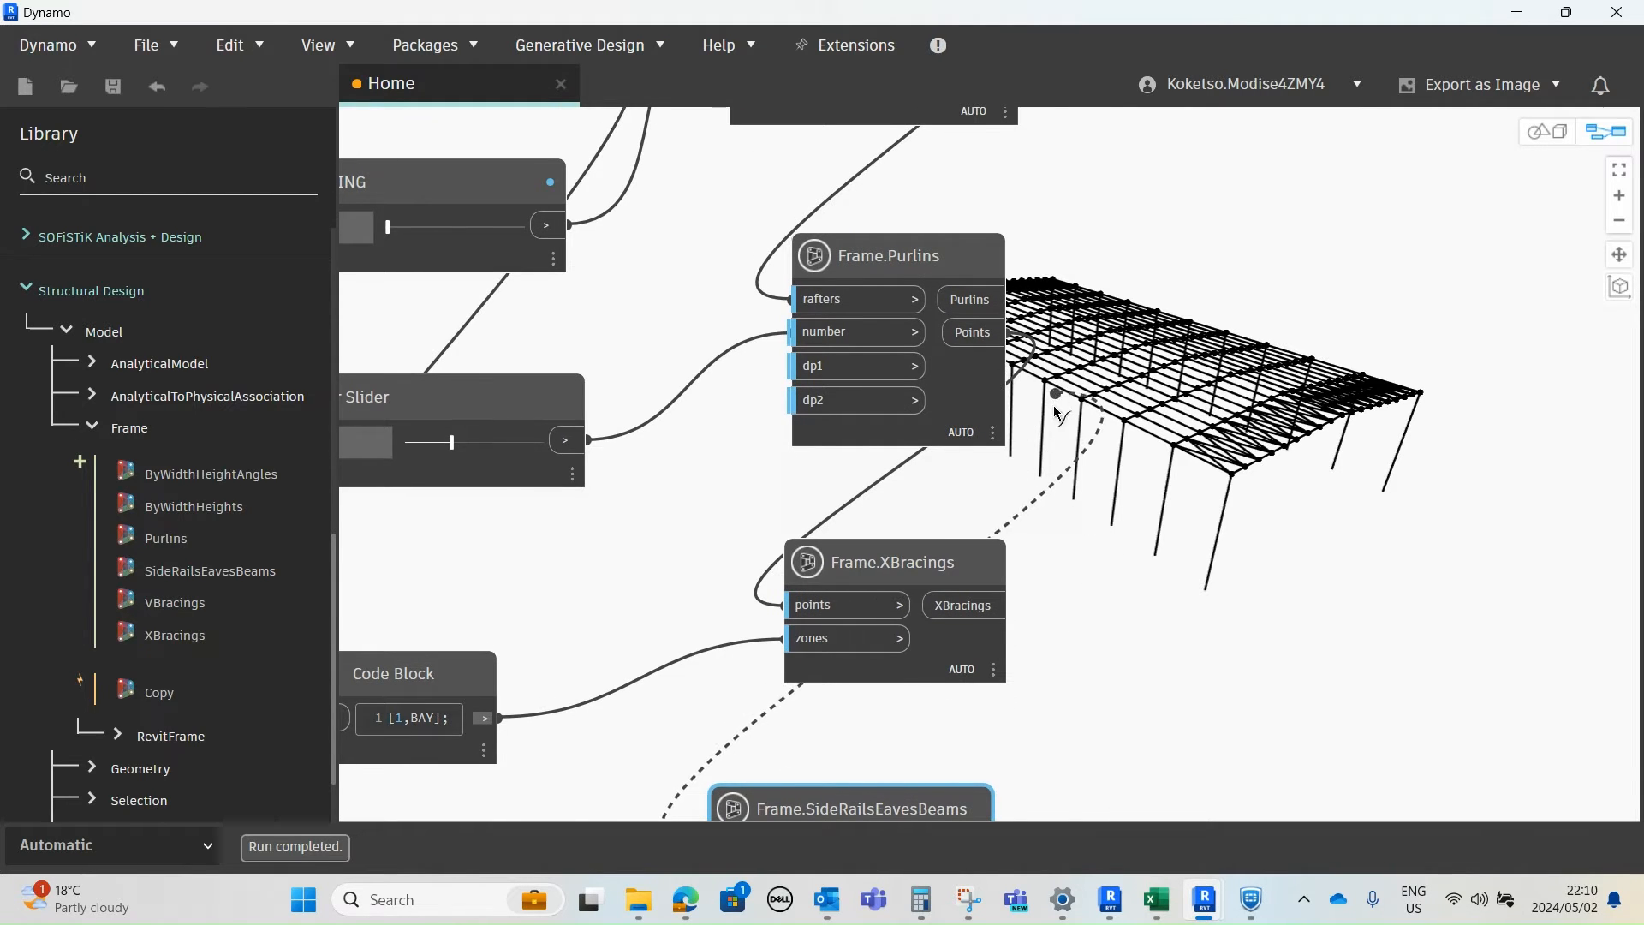
scroll(1057, 407, down, 1)
middle_drag(1057, 402, 1046, 767)
scroll(1053, 548, up, 2)
scroll(826, 272, up, 1)
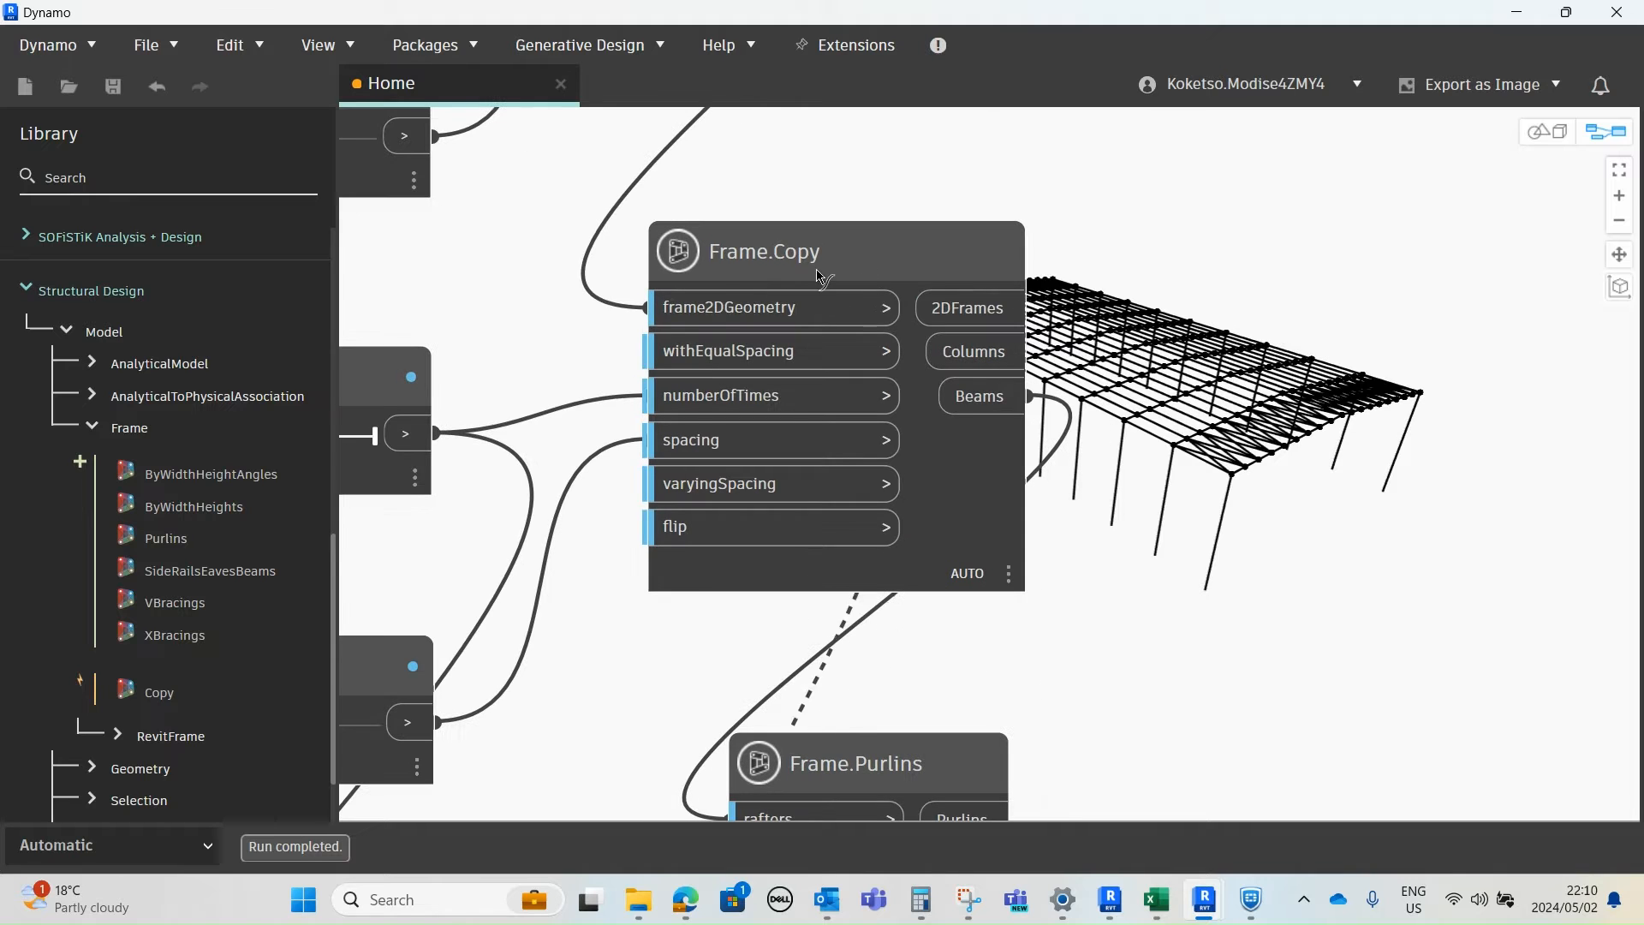
scroll(1035, 360, up, 2)
middle_drag(1030, 359, 781, 363)
scroll(781, 364, down, 2)
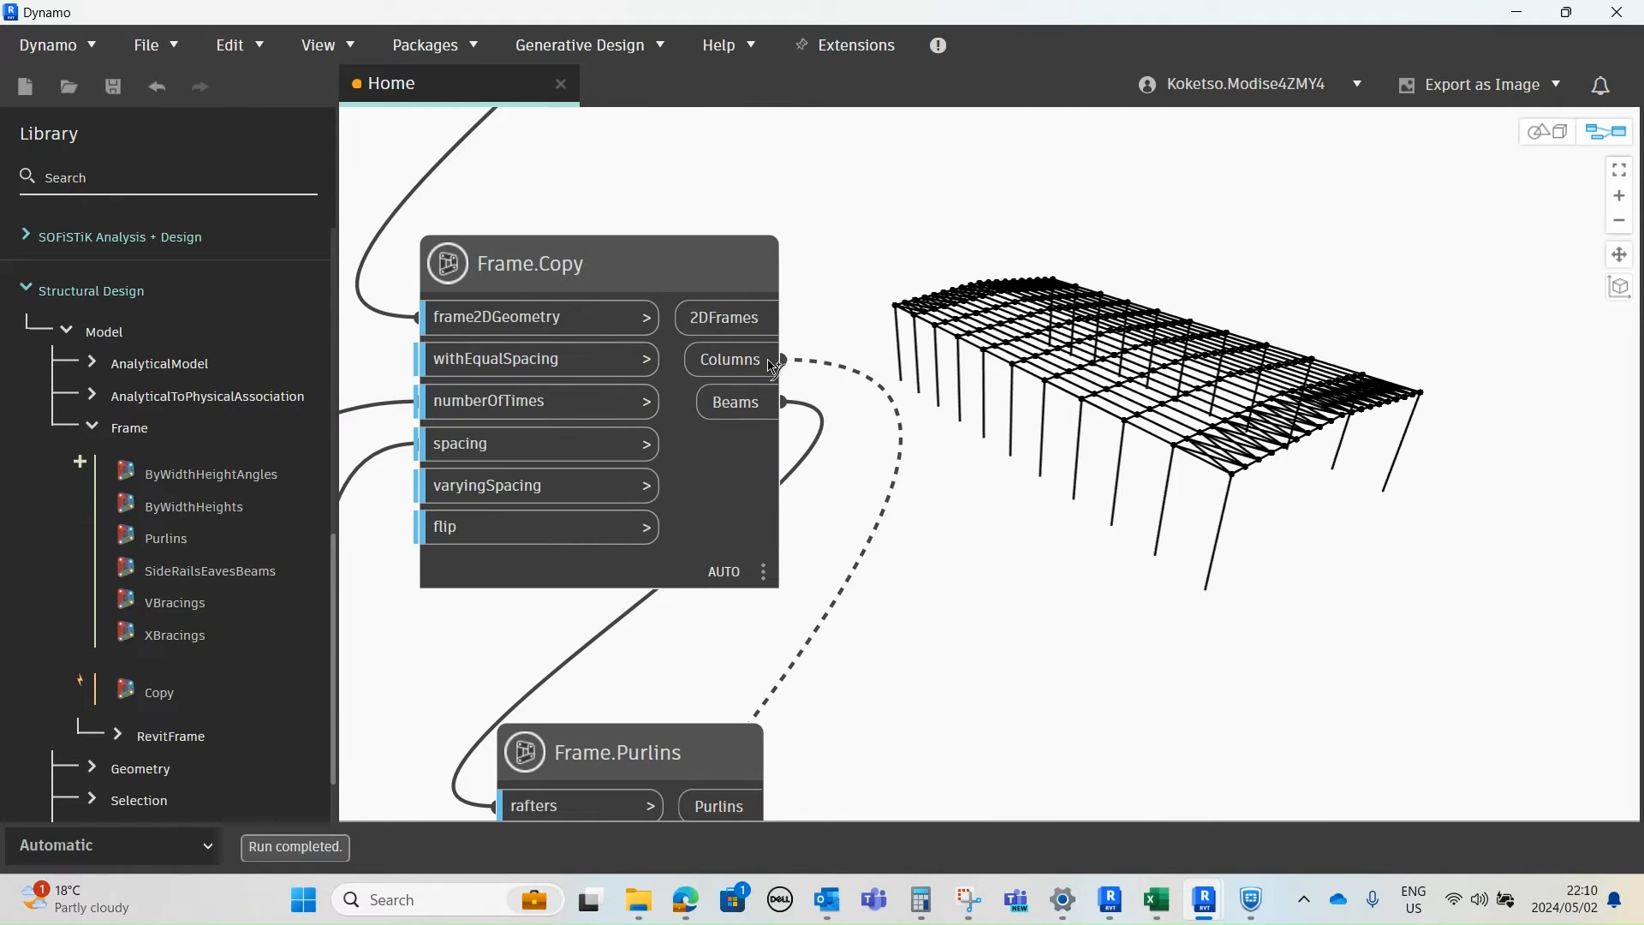
click(781, 359)
- Move the Frame.SideRailsEavesBeams node to the lower right of the Frame.XBracings node
scroll(951, 351, down, 5)
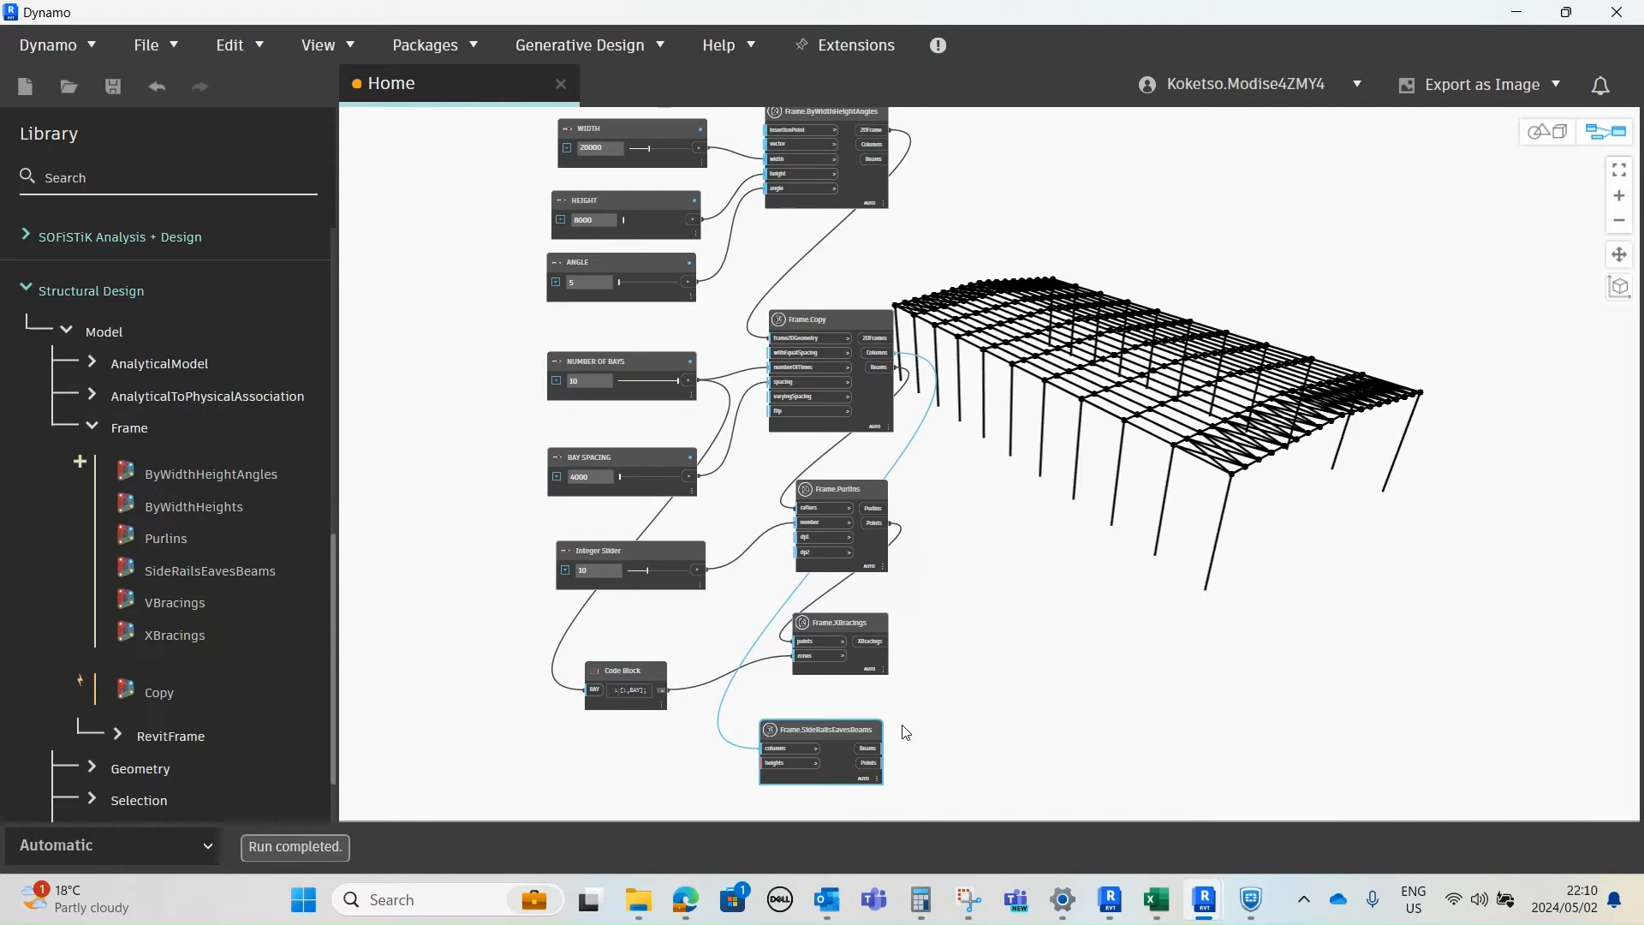
scroll(905, 732, up, 1)
drag(810, 737, 1067, 703)
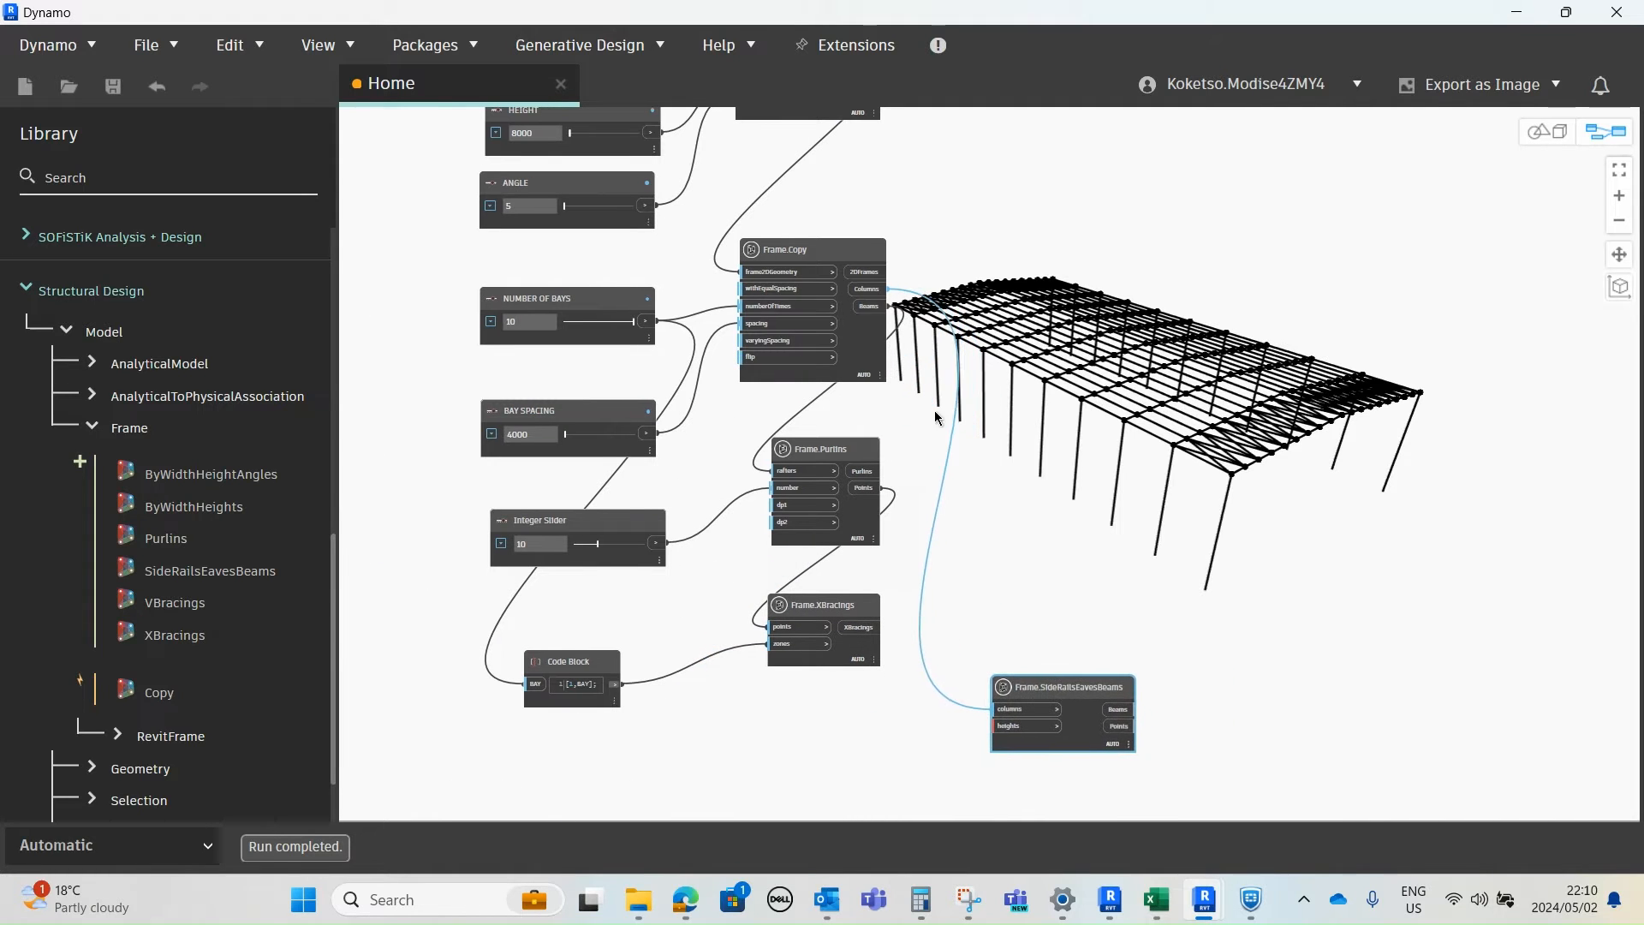
- Add a code block between Frame.XBracings and Frame.SideRailsEavesBeams containing the range 300..HEIGHT..800
scroll(829, 408, up, 3)
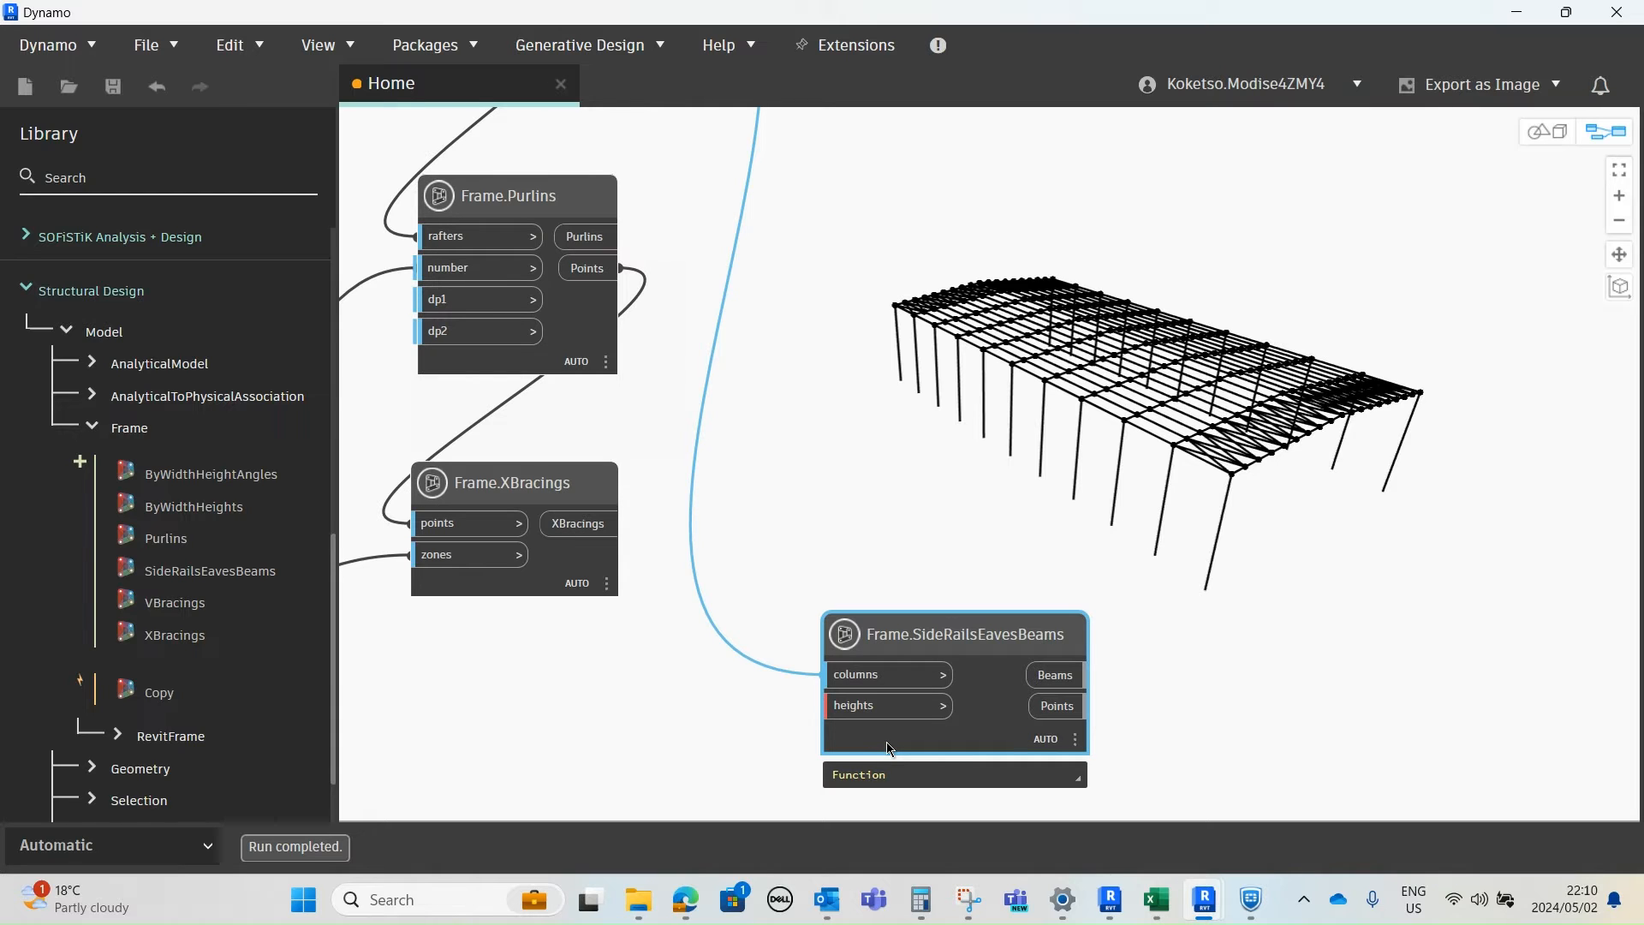
scroll(891, 749, down, 1)
middle_drag(952, 702, 999, 660)
middle_drag(577, 556, 807, 532)
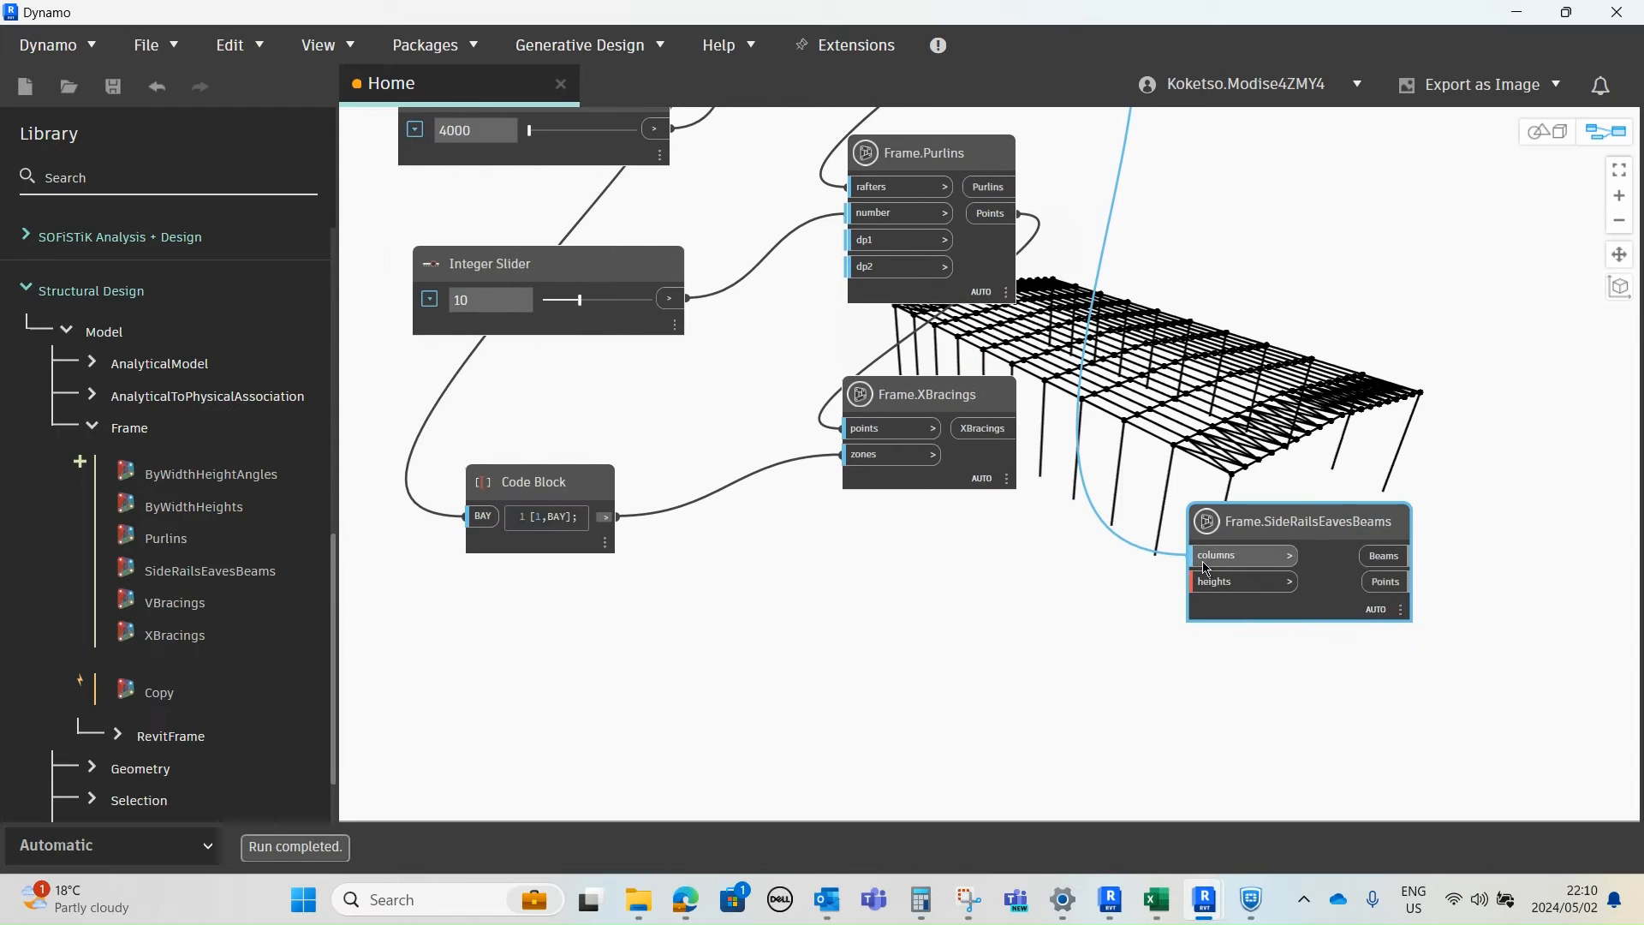
scroll(1203, 567, up, 3)
middle_drag(919, 576, 1130, 570)
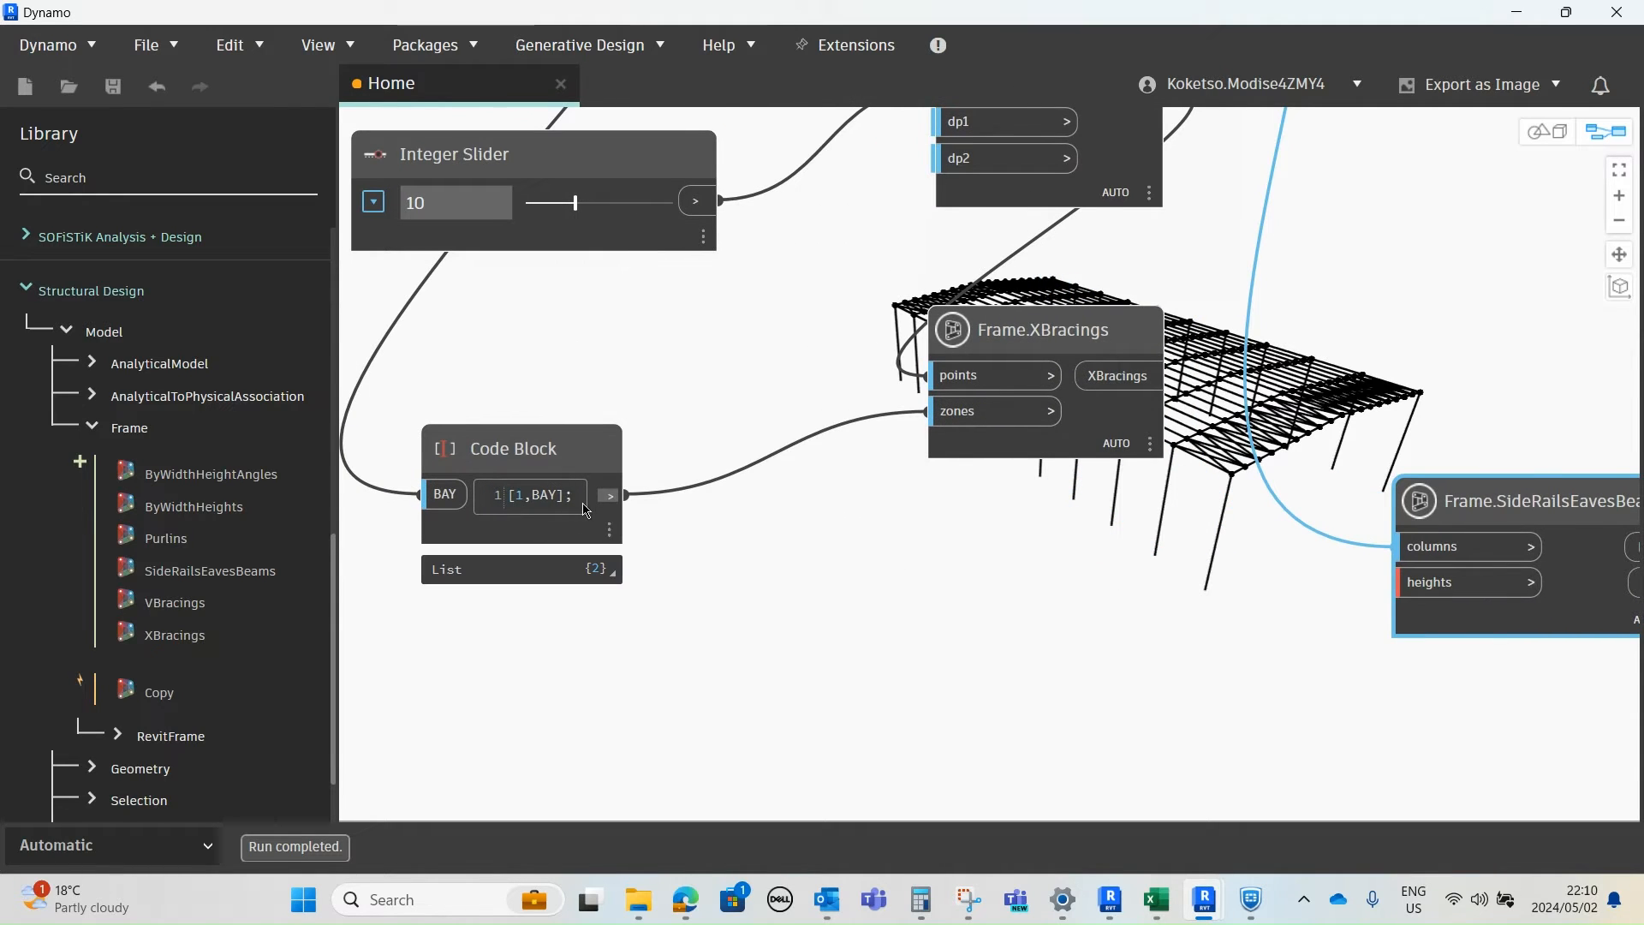
scroll(513, 488, up, 1)
scroll(565, 515, down, 2)
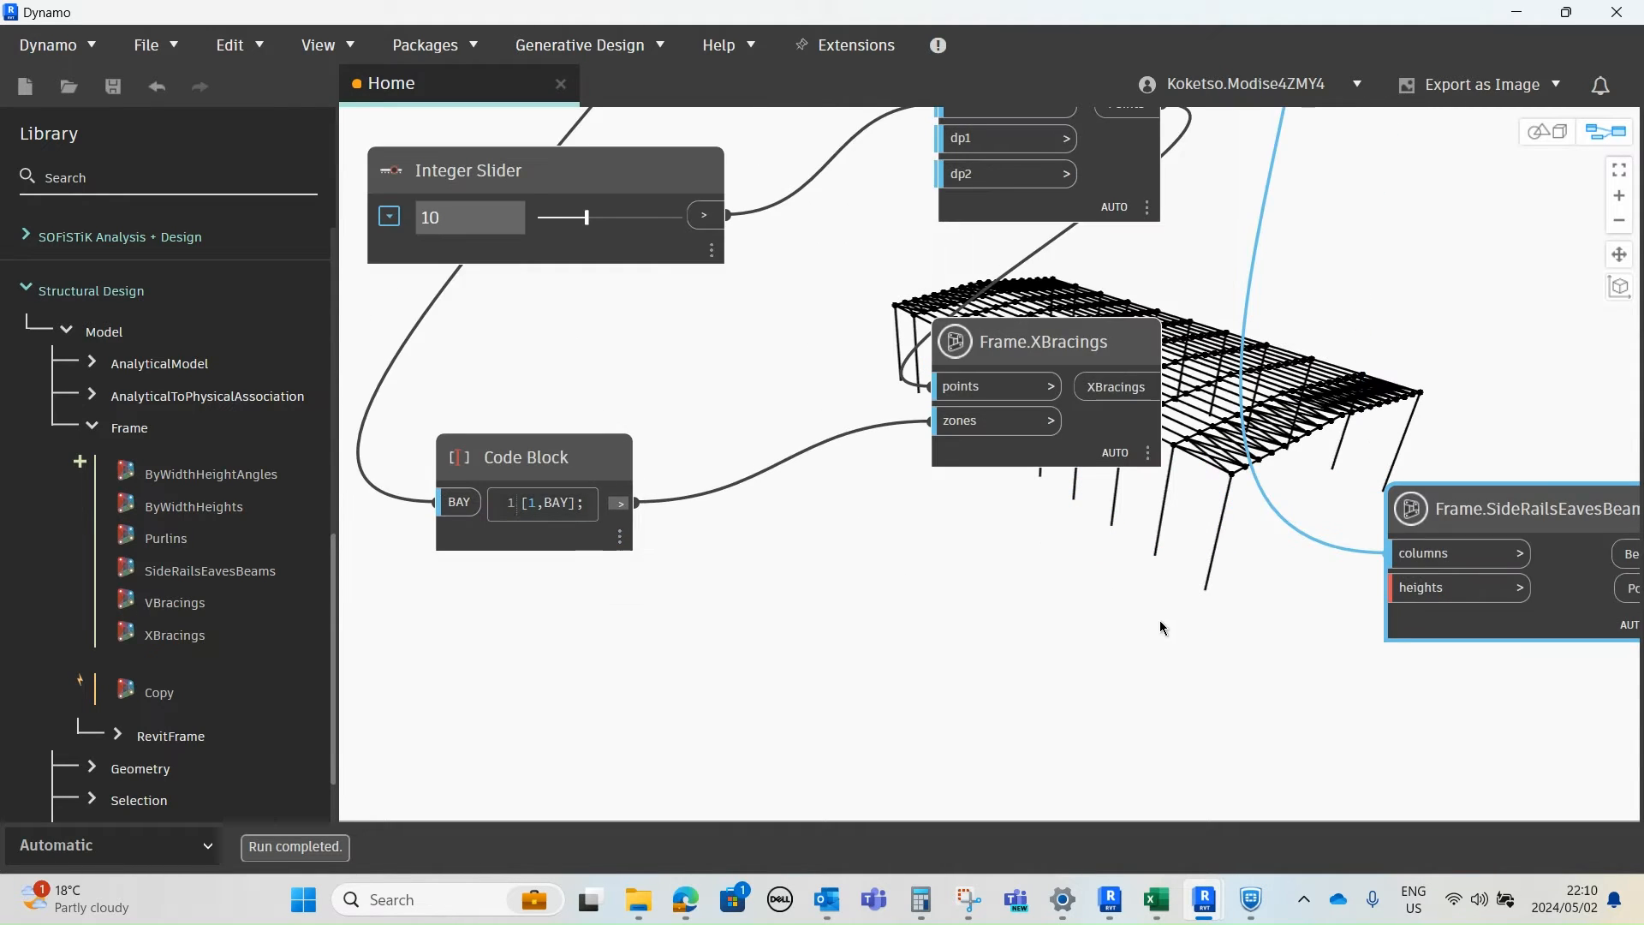
middle_drag(1163, 627, 721, 546)
scroll(701, 546, up, 3)
double_click(716, 534)
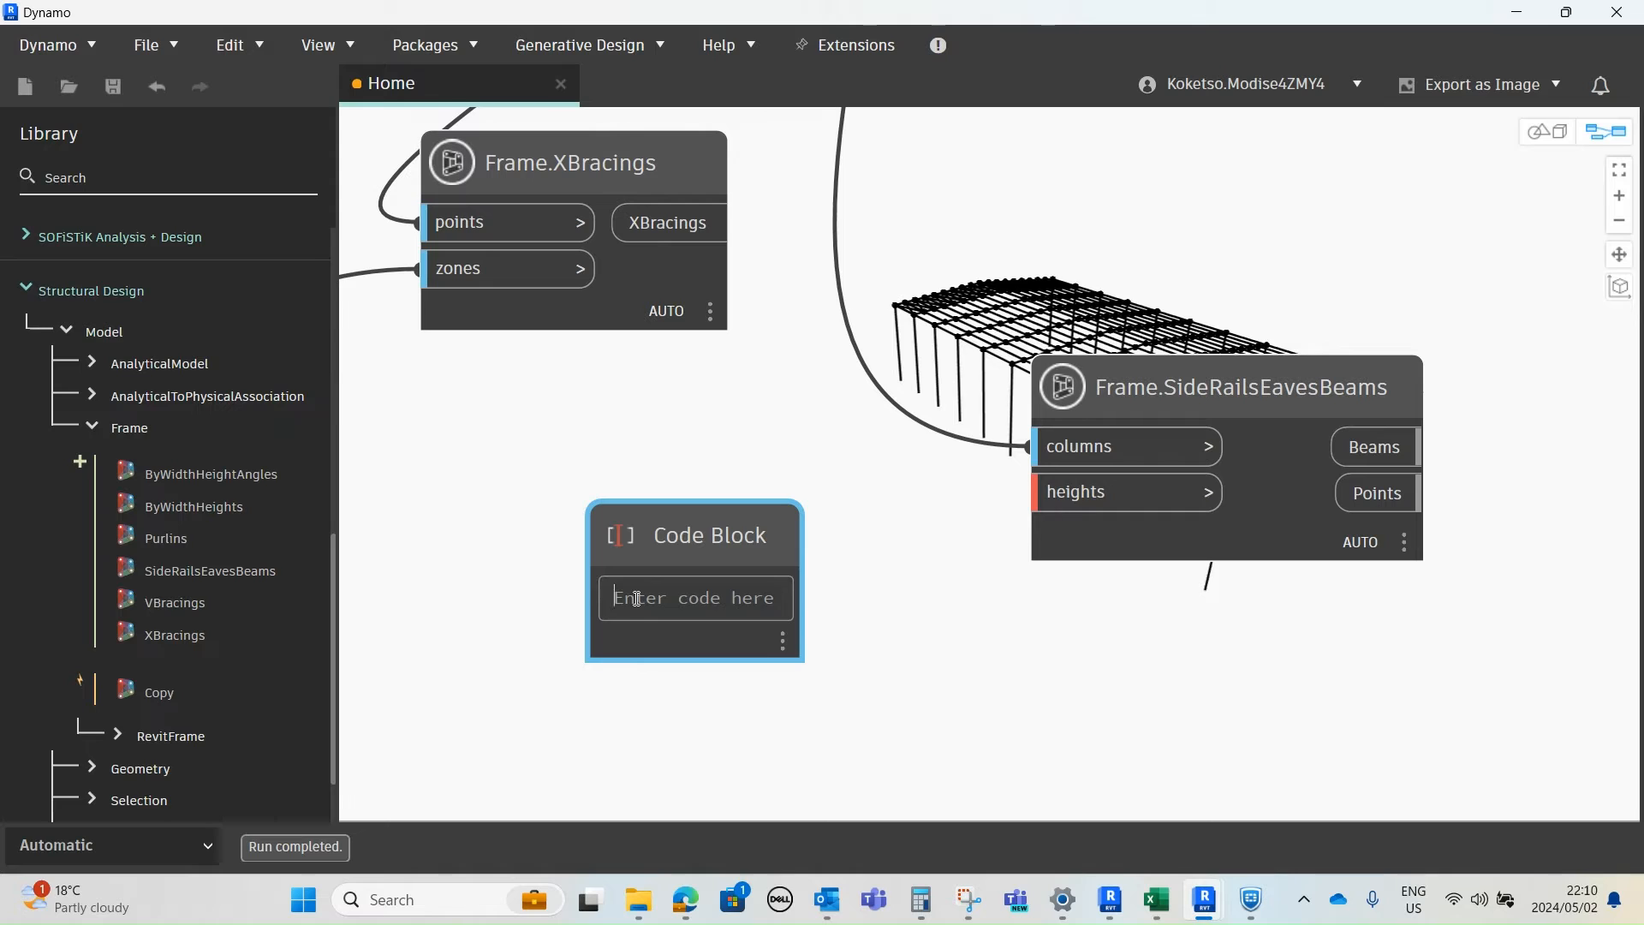
text(300..HEIGHT..800)
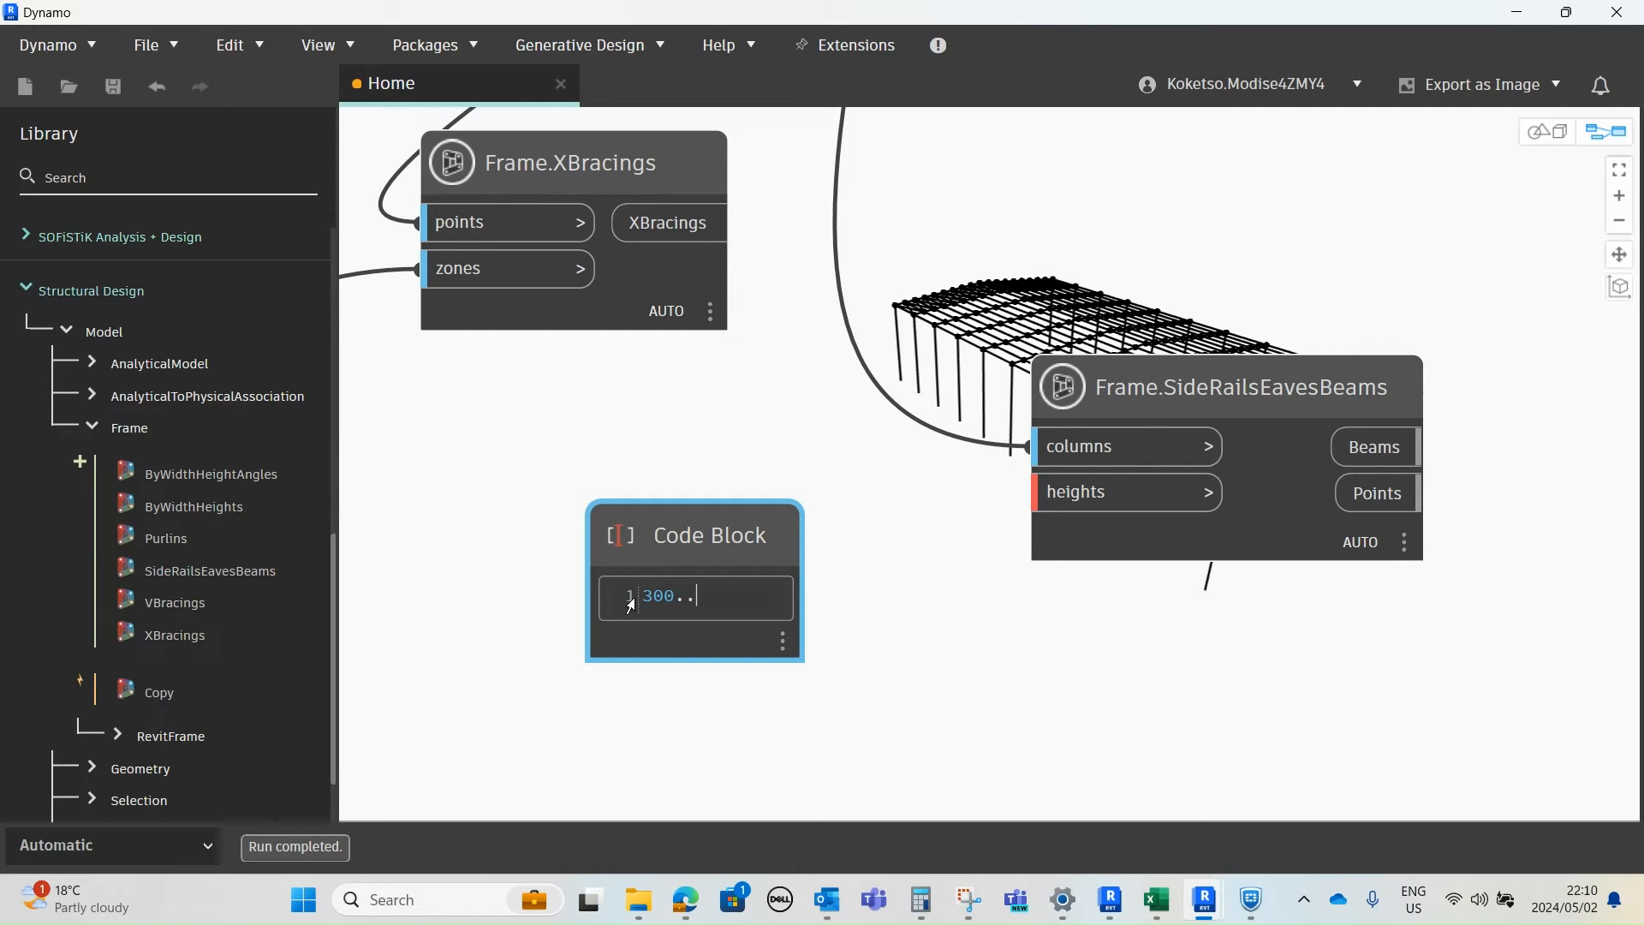
text(HEIGHT..)
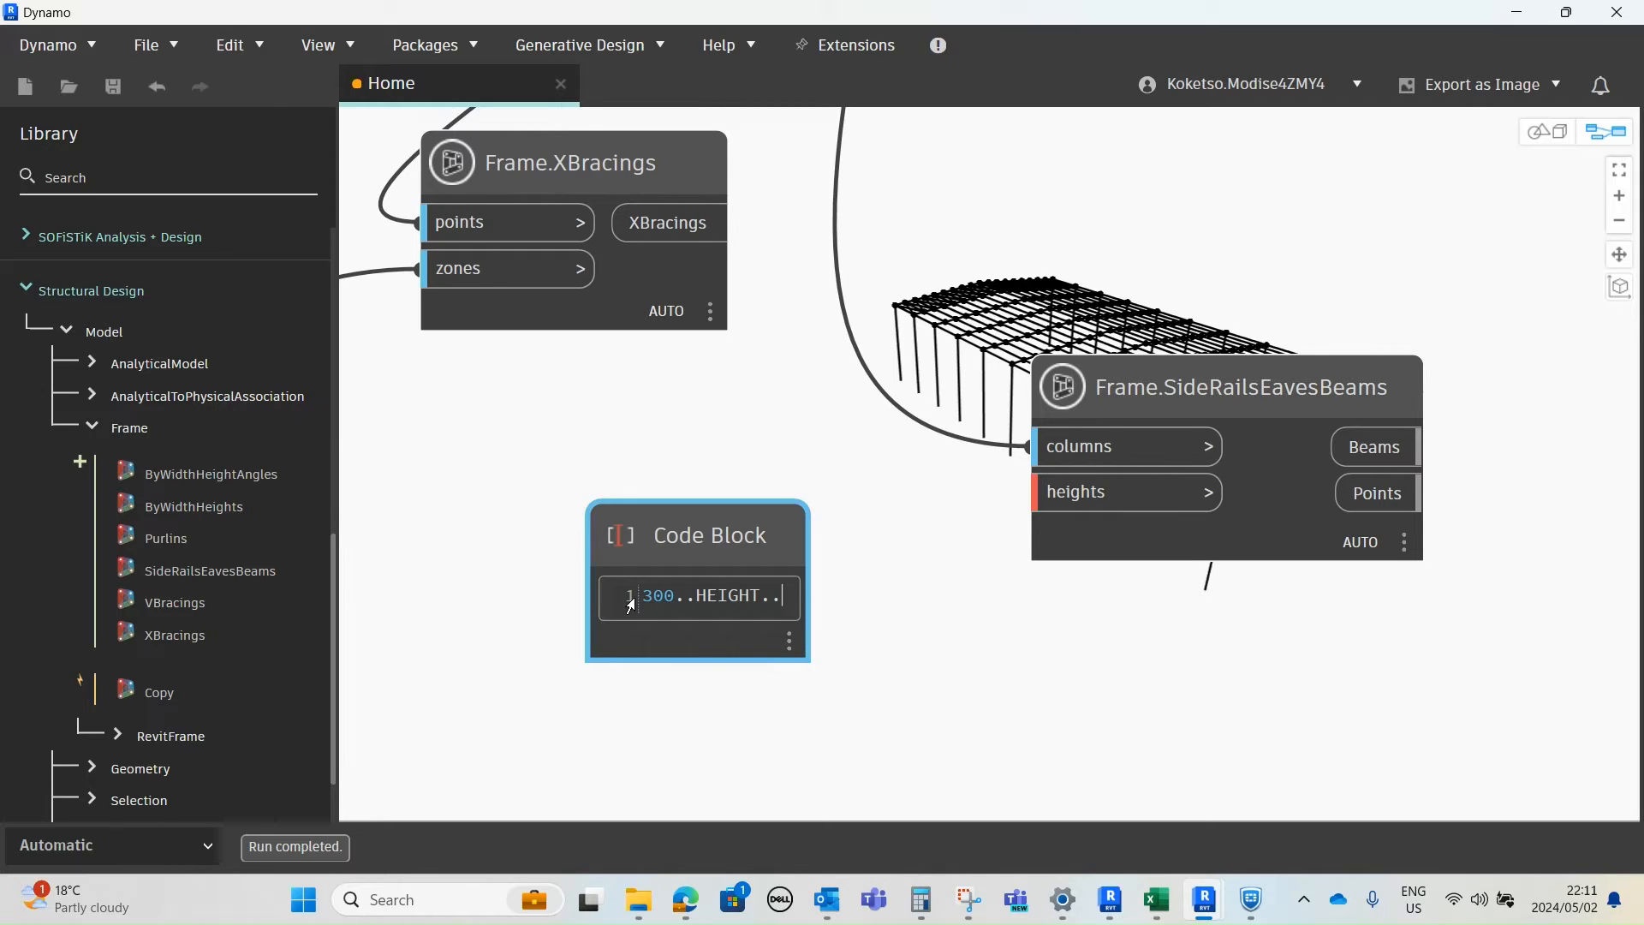
text(800)
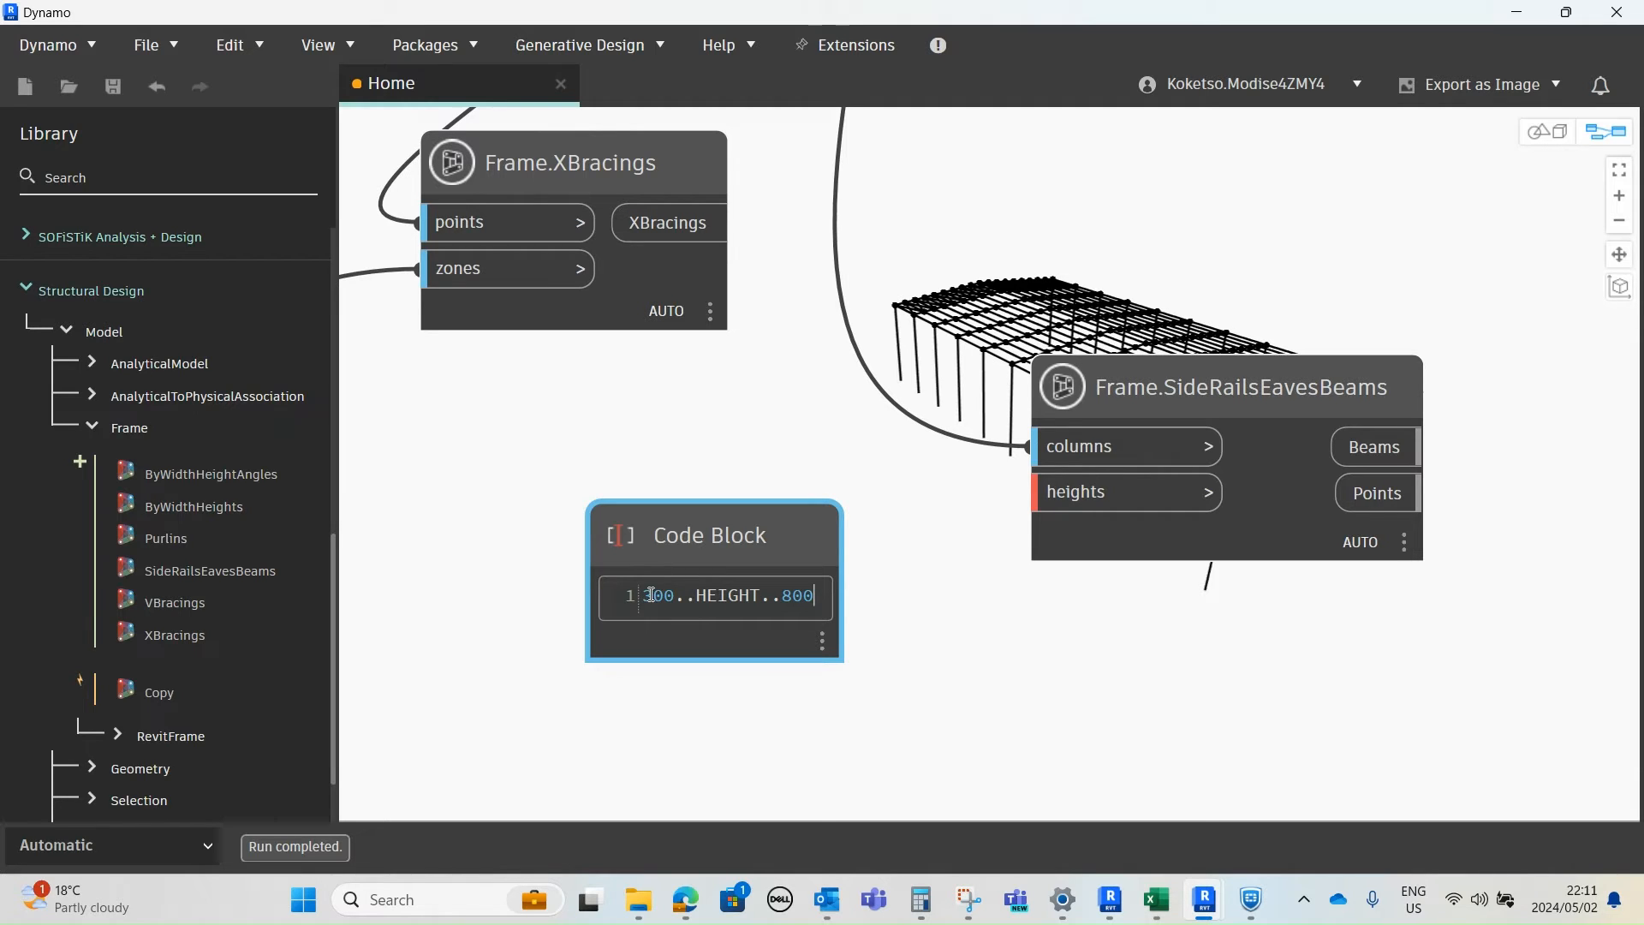
click(679, 558)
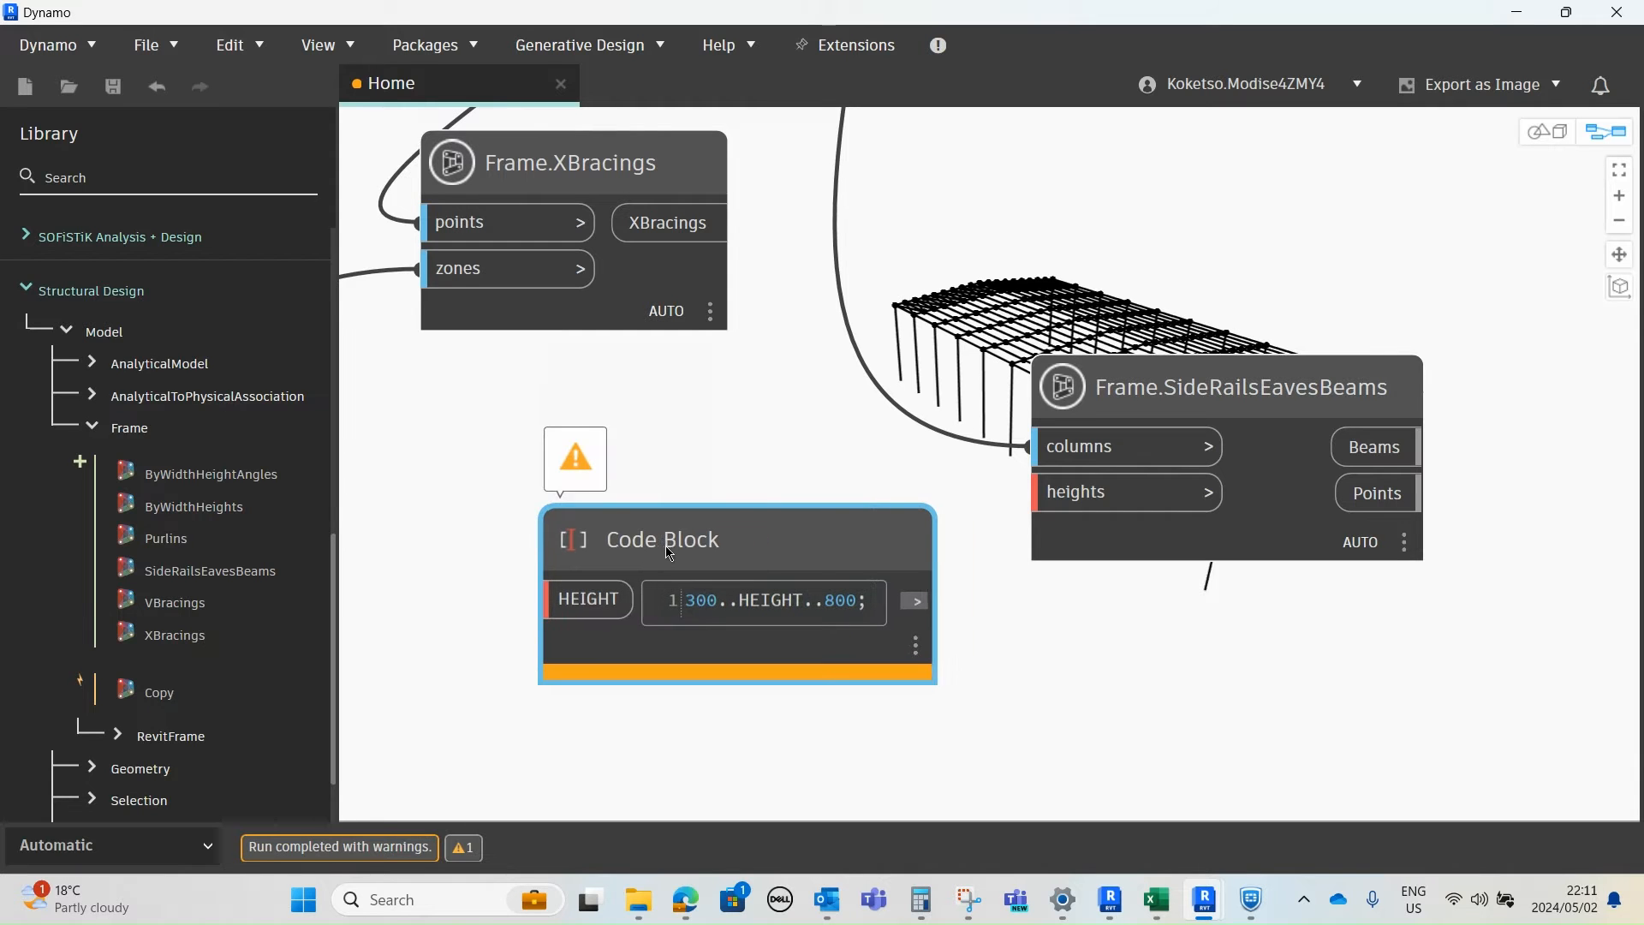
- Connect the HEIGHT slider's output to the HEIGHT input of the 300..HEIGHT..800 code block
scroll(678, 559, down, 3)
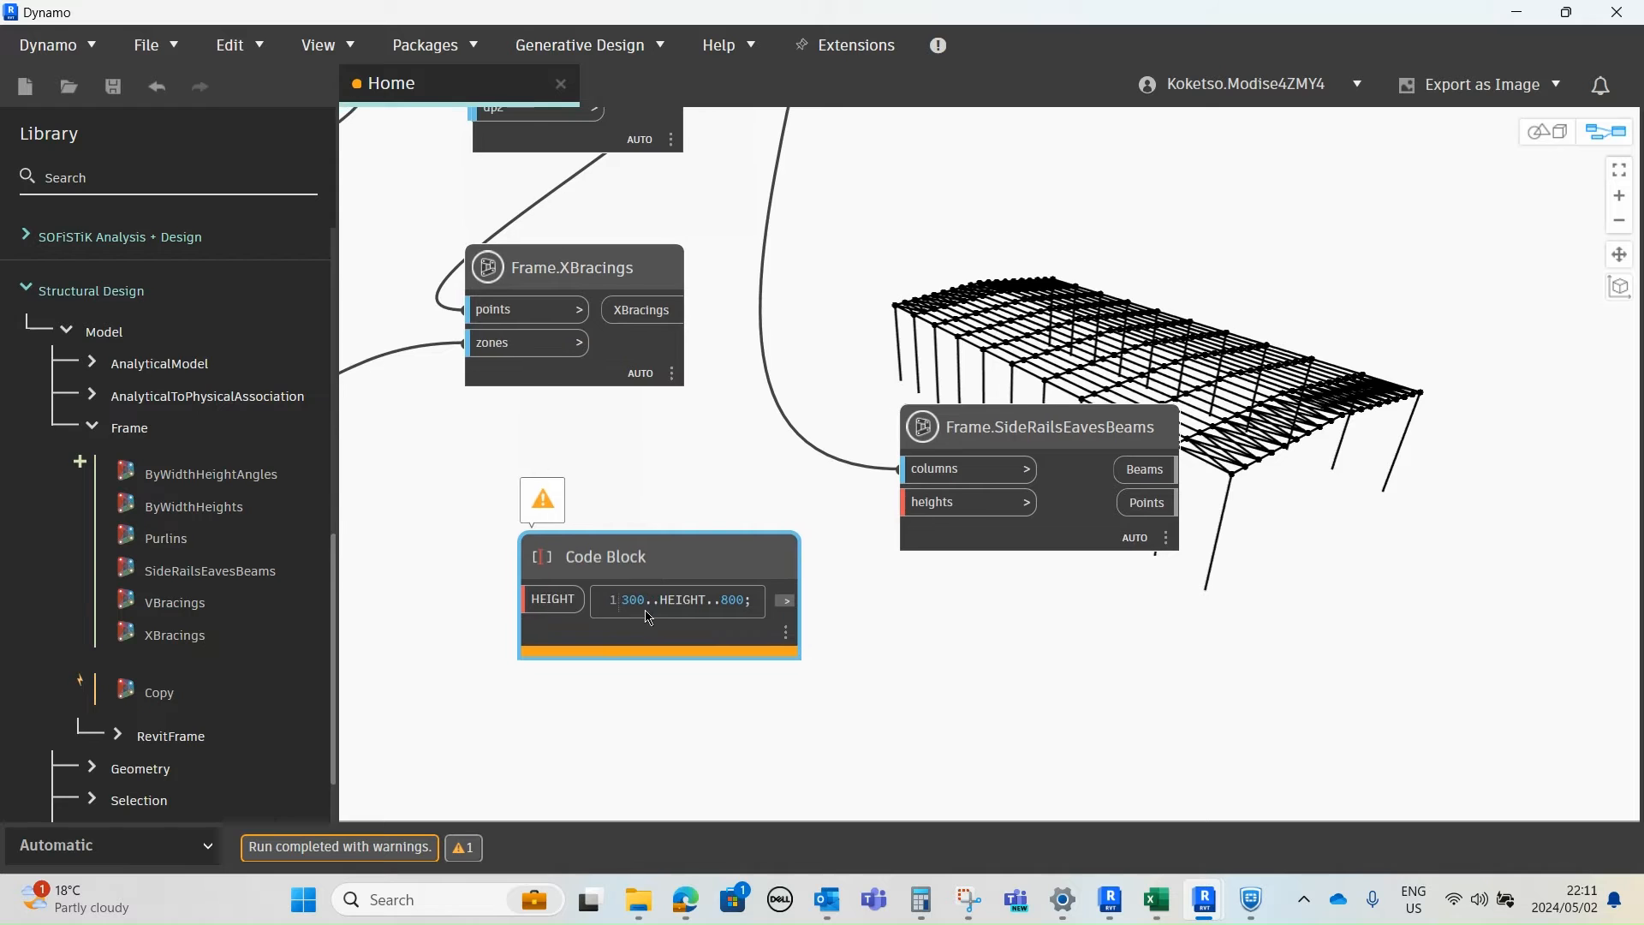
scroll(693, 531, down, 5)
scroll(706, 518, up, 6)
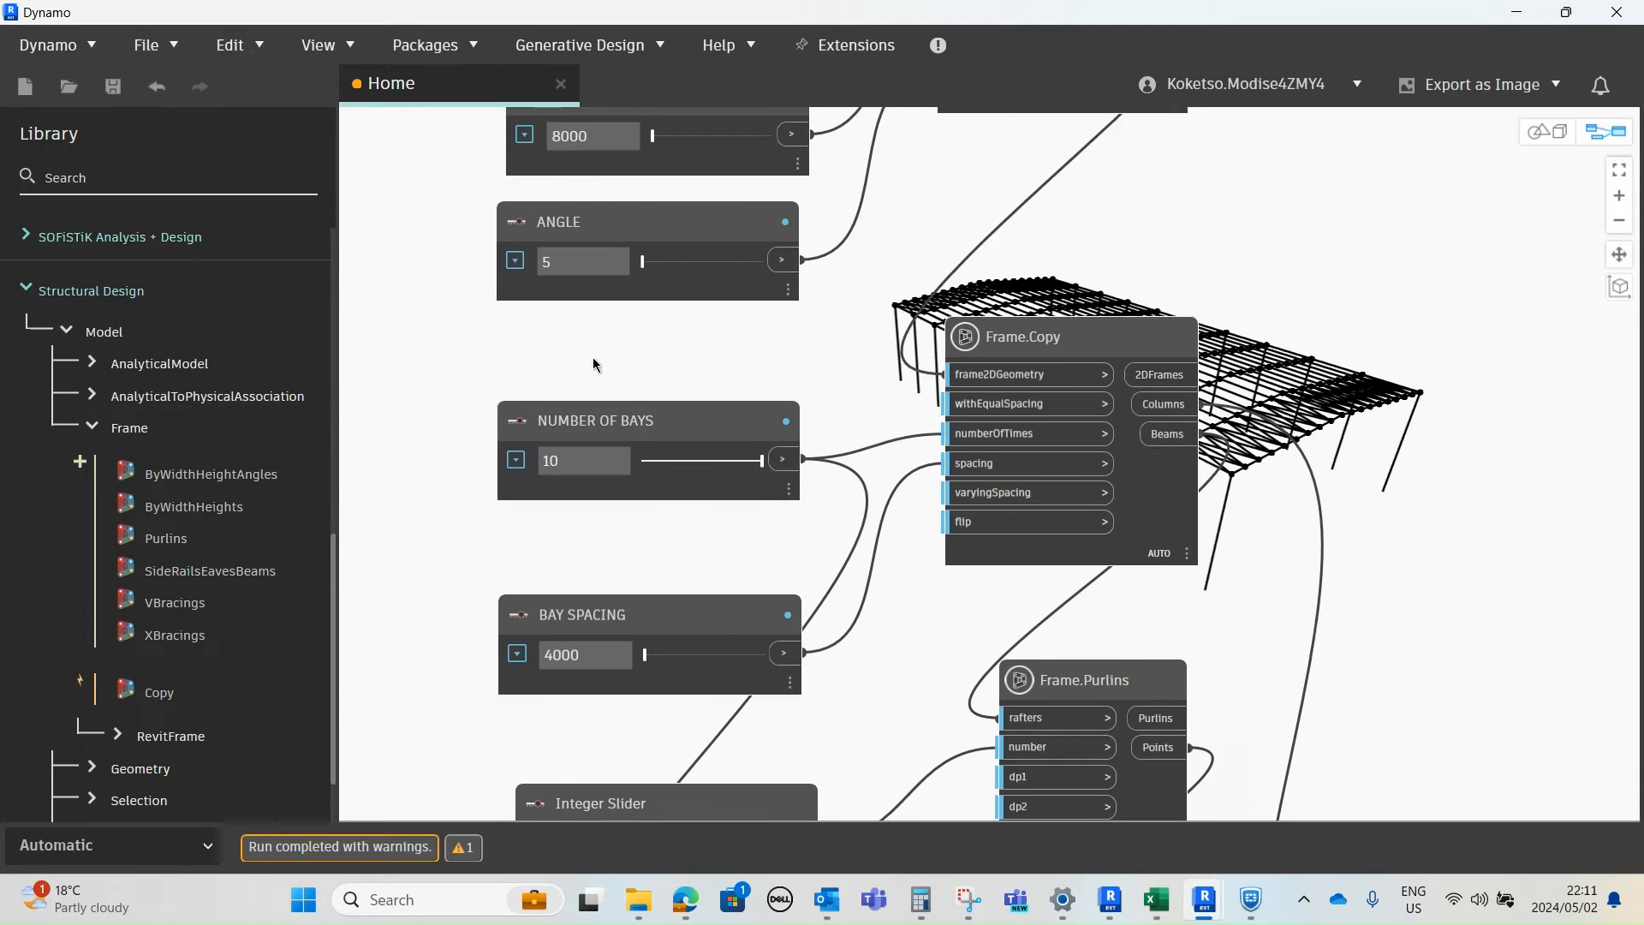
scroll(632, 391, up, 2)
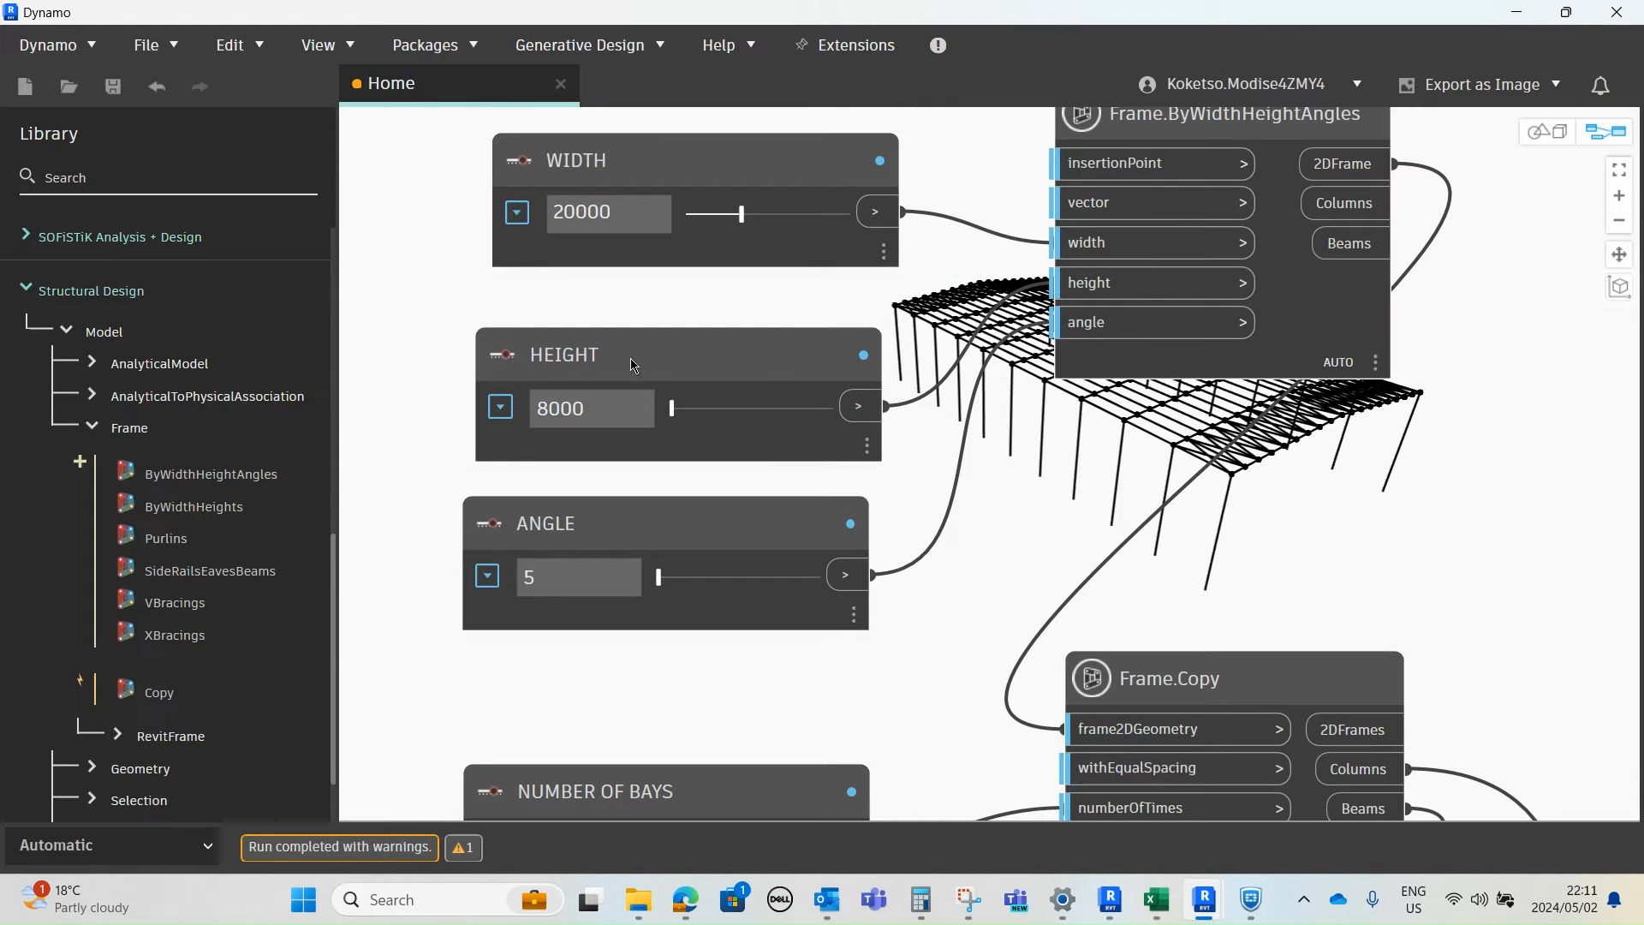
middle_drag(752, 408, 608, 332)
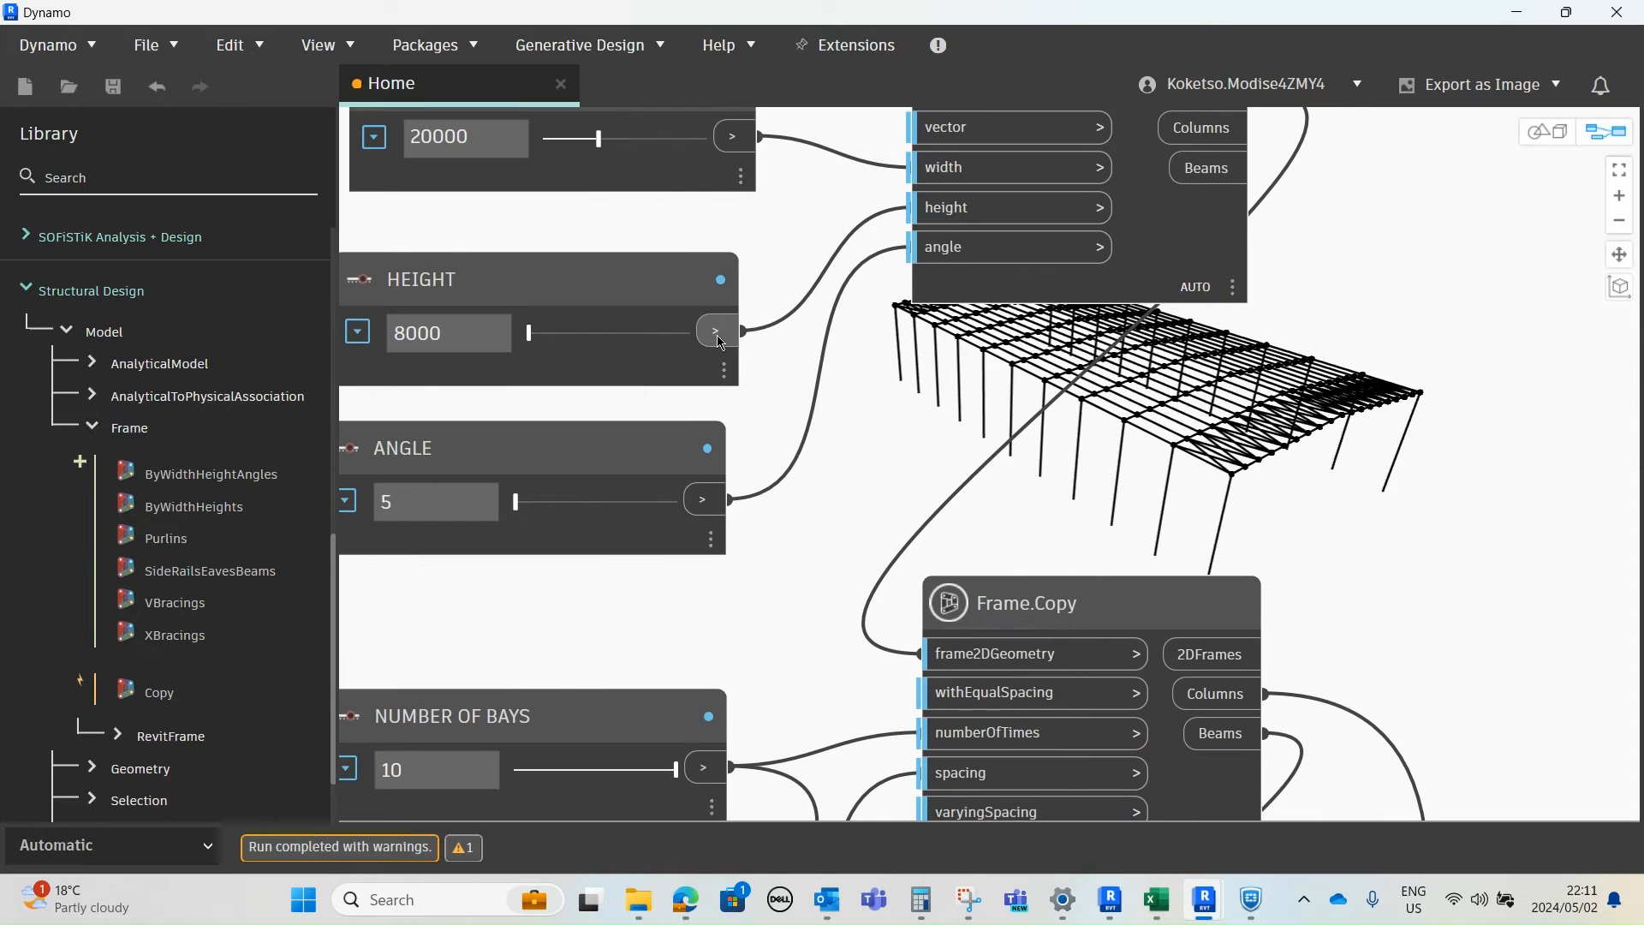
drag(721, 342, 819, 454)
scroll(793, 569, down, 4)
scroll(786, 375, up, 3)
middle_drag(819, 453, 642, 498)
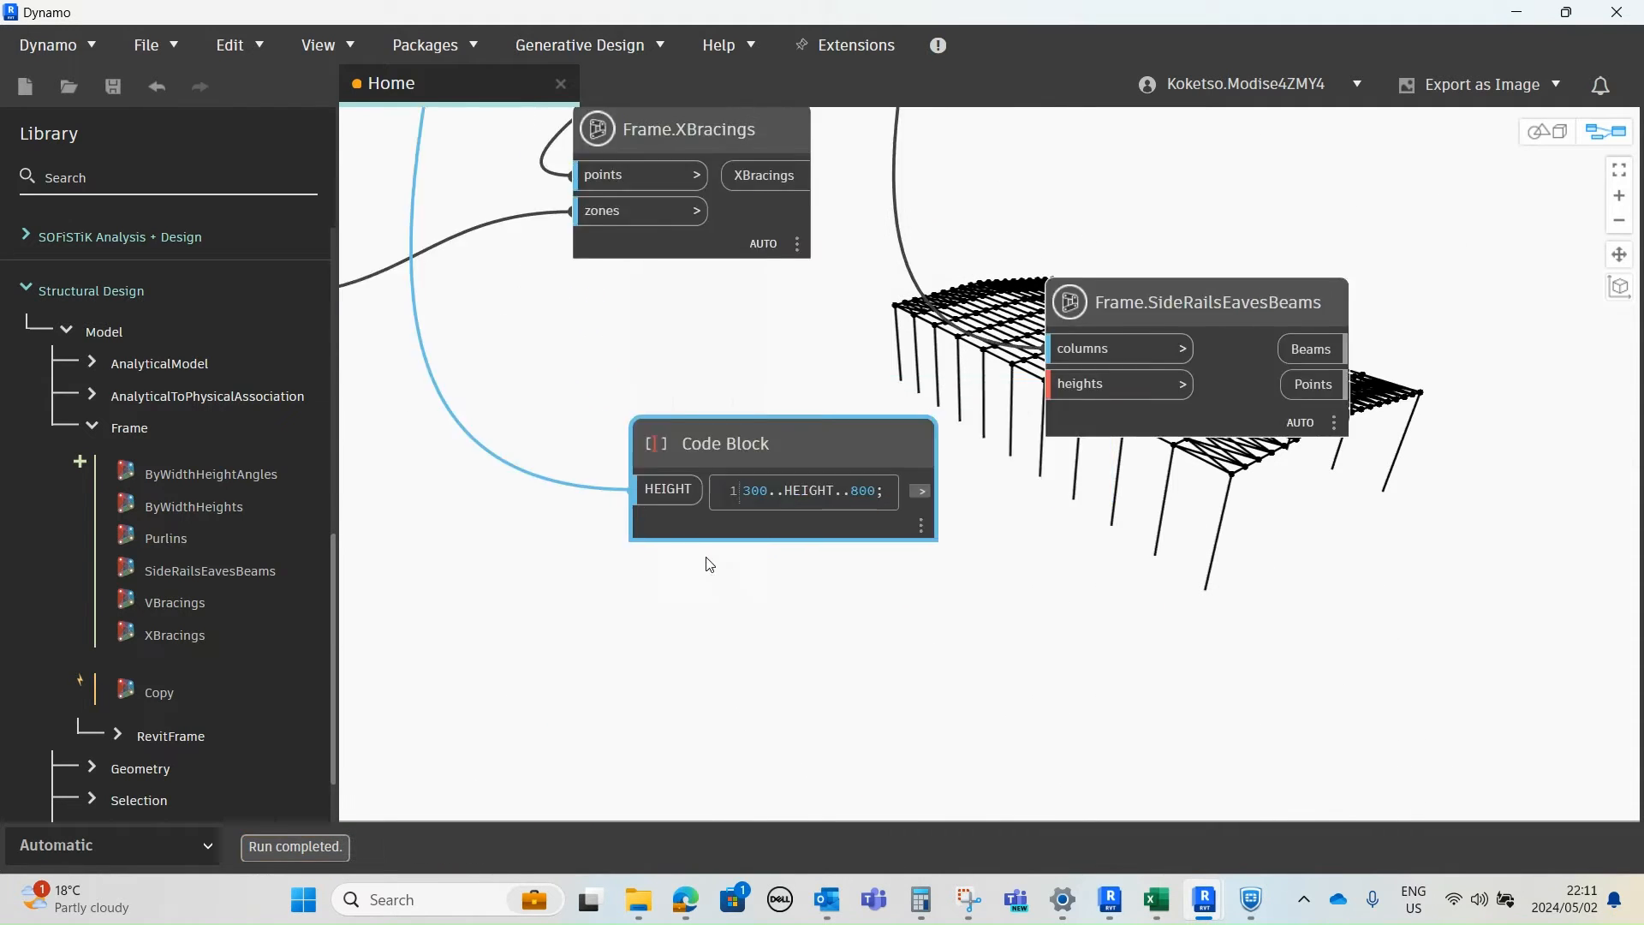
- Connect the output of the 300..HEIGHT..800 code block to the heights input of Frame.SideRailsEavesBeams
middle_drag(707, 560, 615, 628)
scroll(781, 575, up, 3)
click(856, 543)
scroll(956, 567, down, 1)
middle_drag(956, 568, 806, 632)
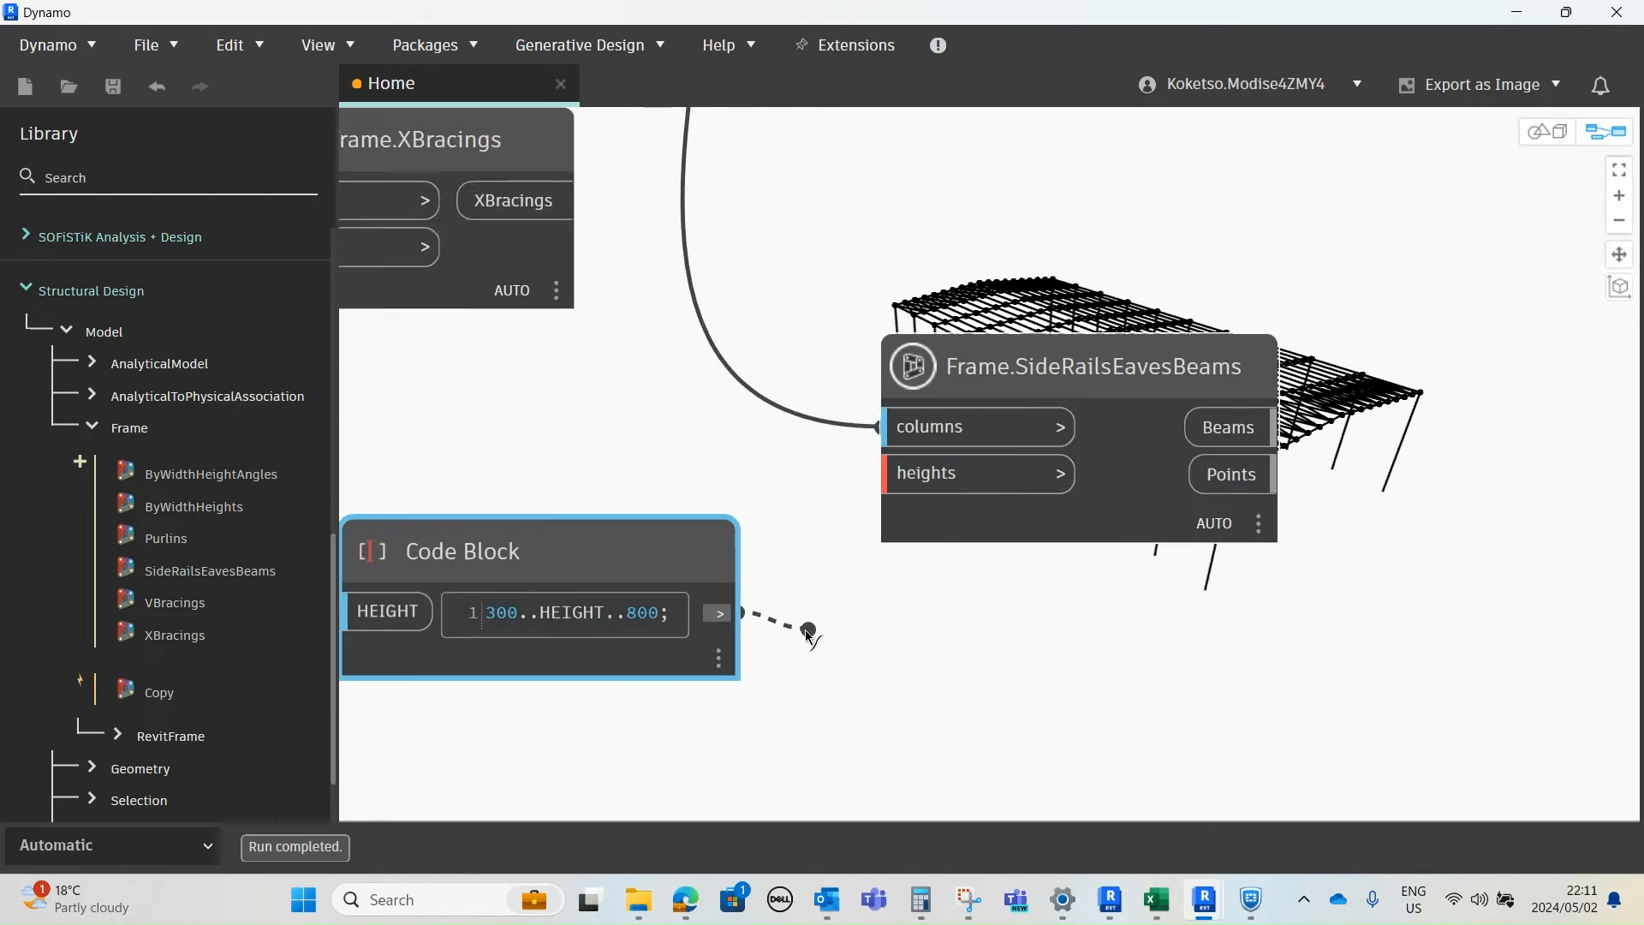
drag(810, 634, 871, 485)
scroll(869, 514, up, 2)
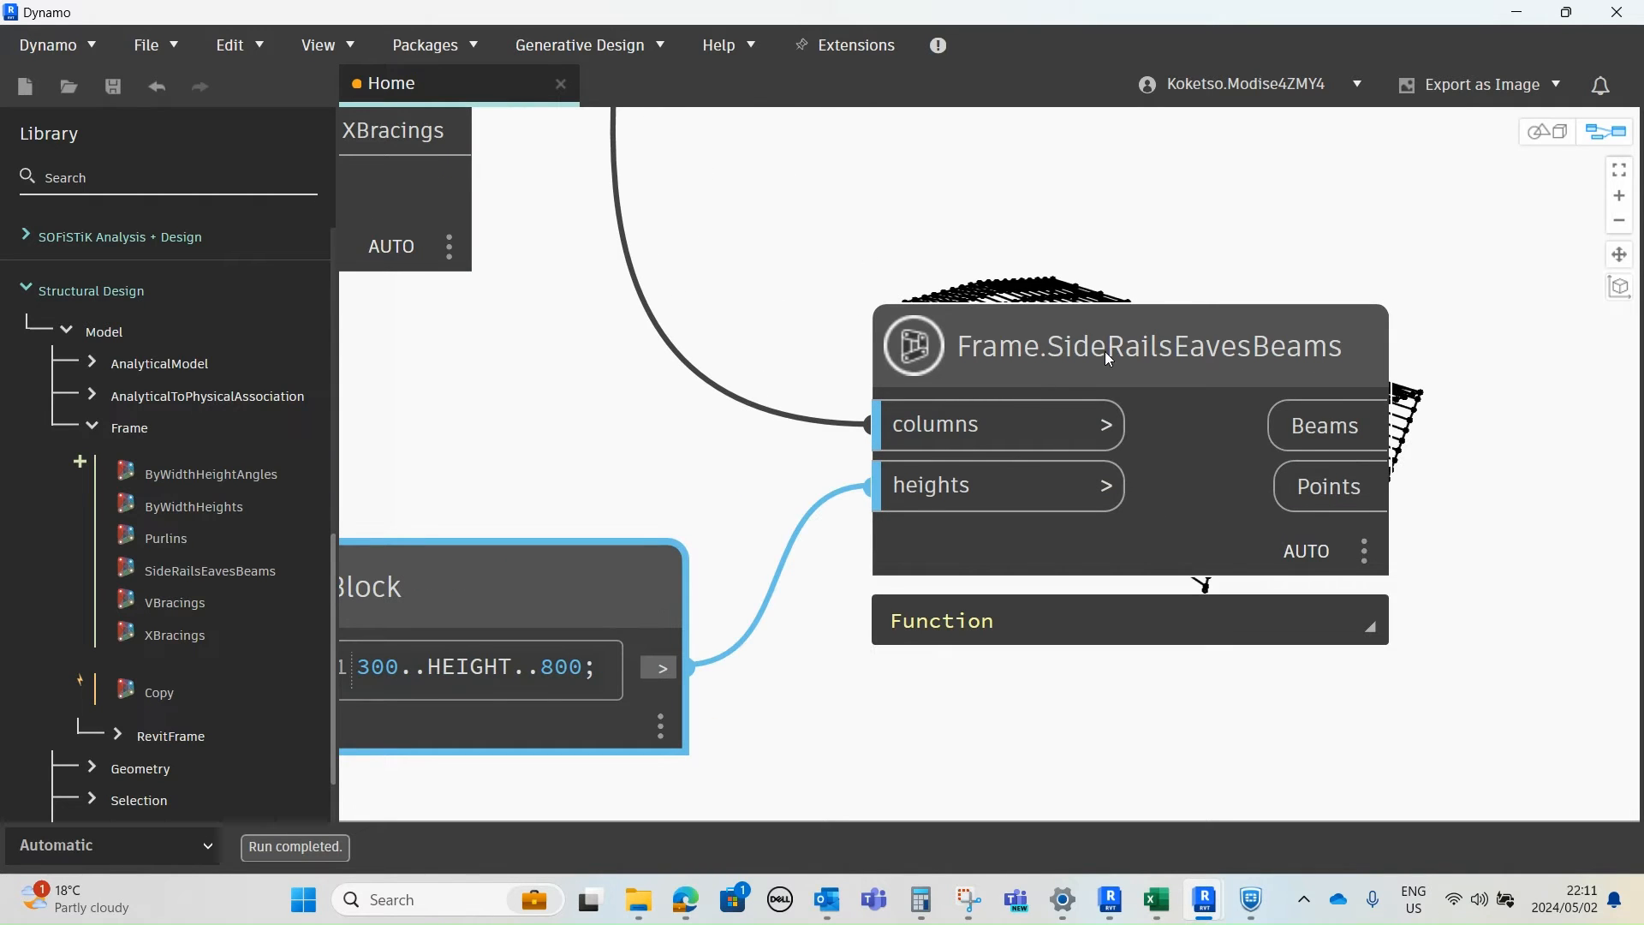
- Examine the side rails and eaves beams in the geometry preview together with the whole node graph
scroll(1144, 435, down, 4)
scroll(1211, 405, up, 3)
middle_drag(1238, 411, 905, 392)
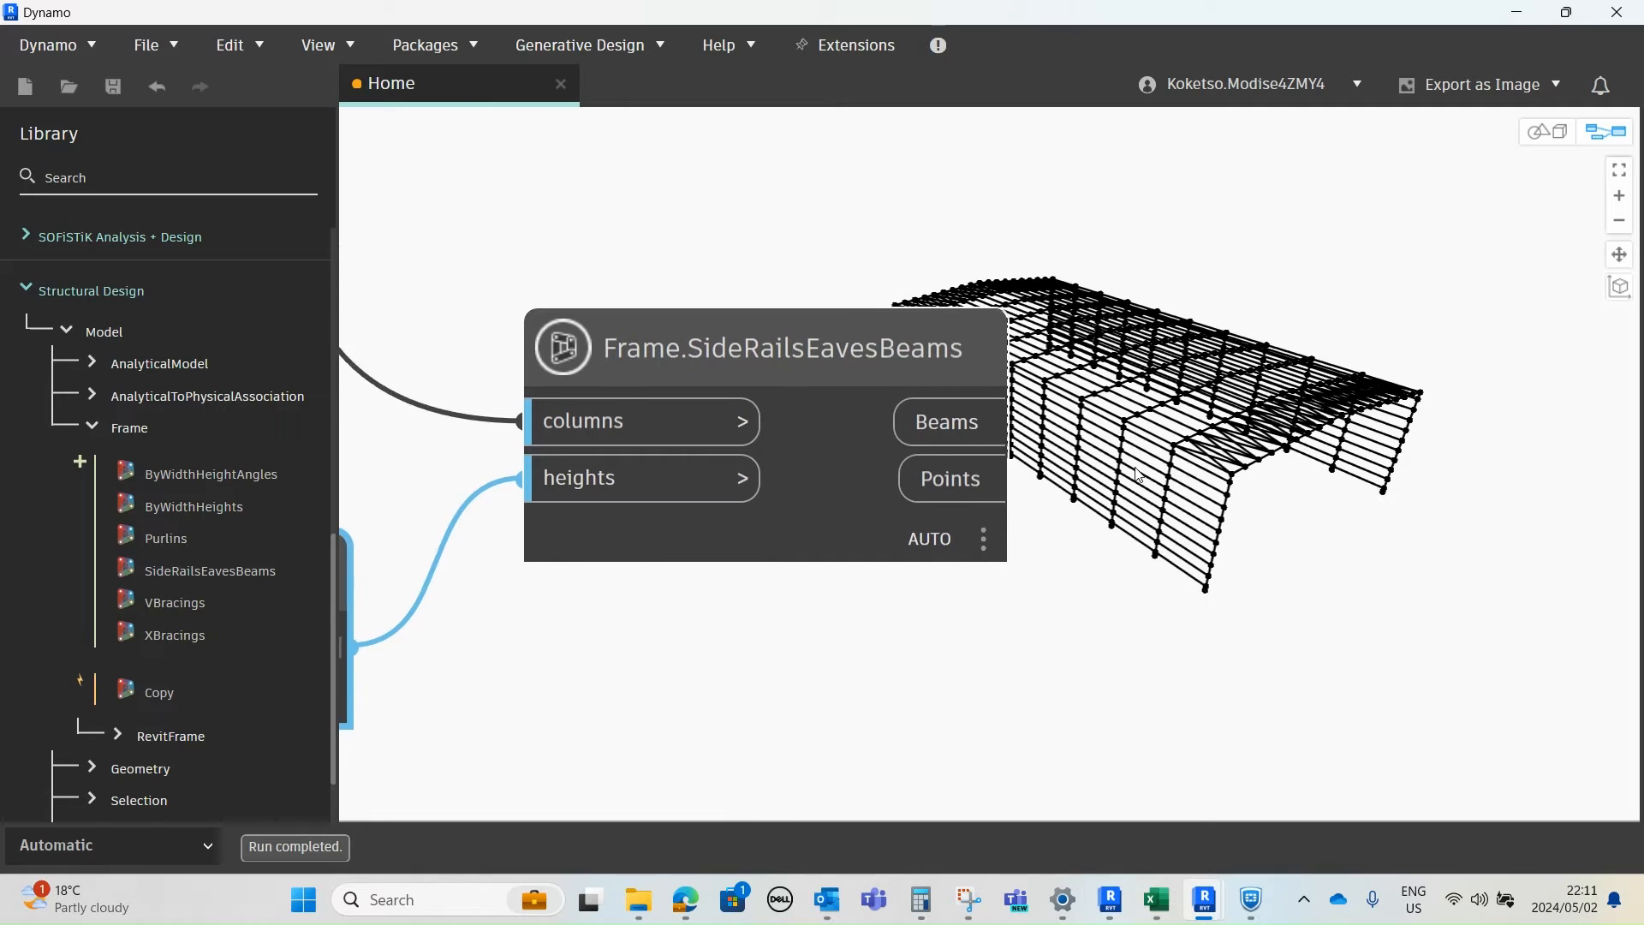
middle_drag(1135, 476, 958, 461)
scroll(1251, 507, up, 3)
scroll(1214, 501, down, 2)
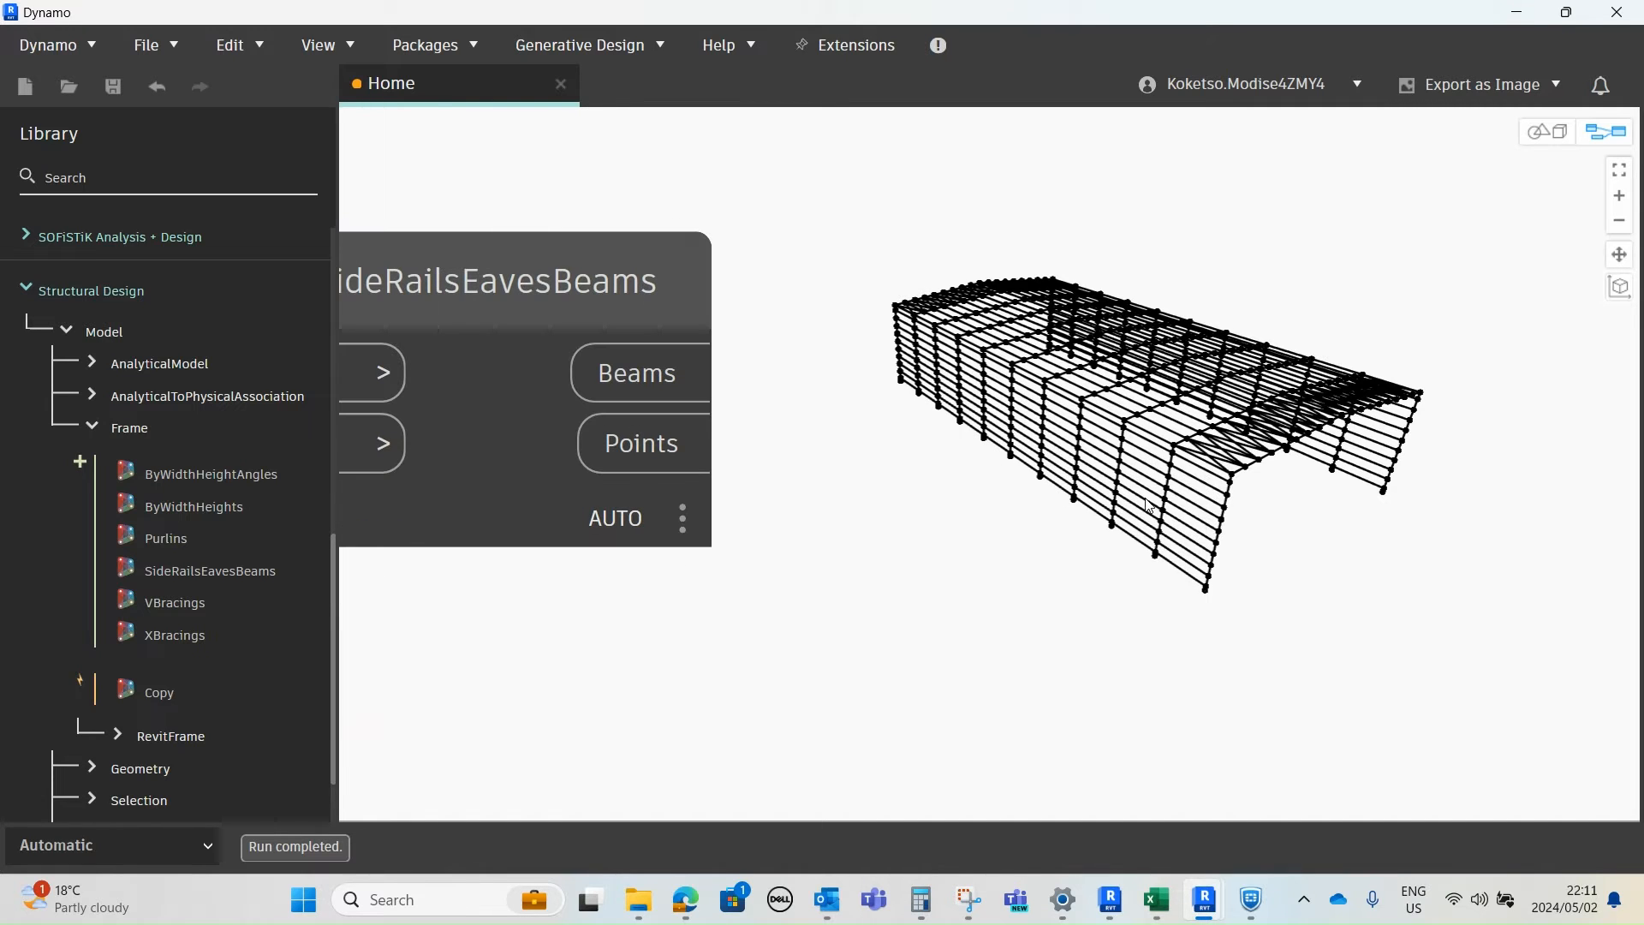
scroll(1199, 501, down, 5)
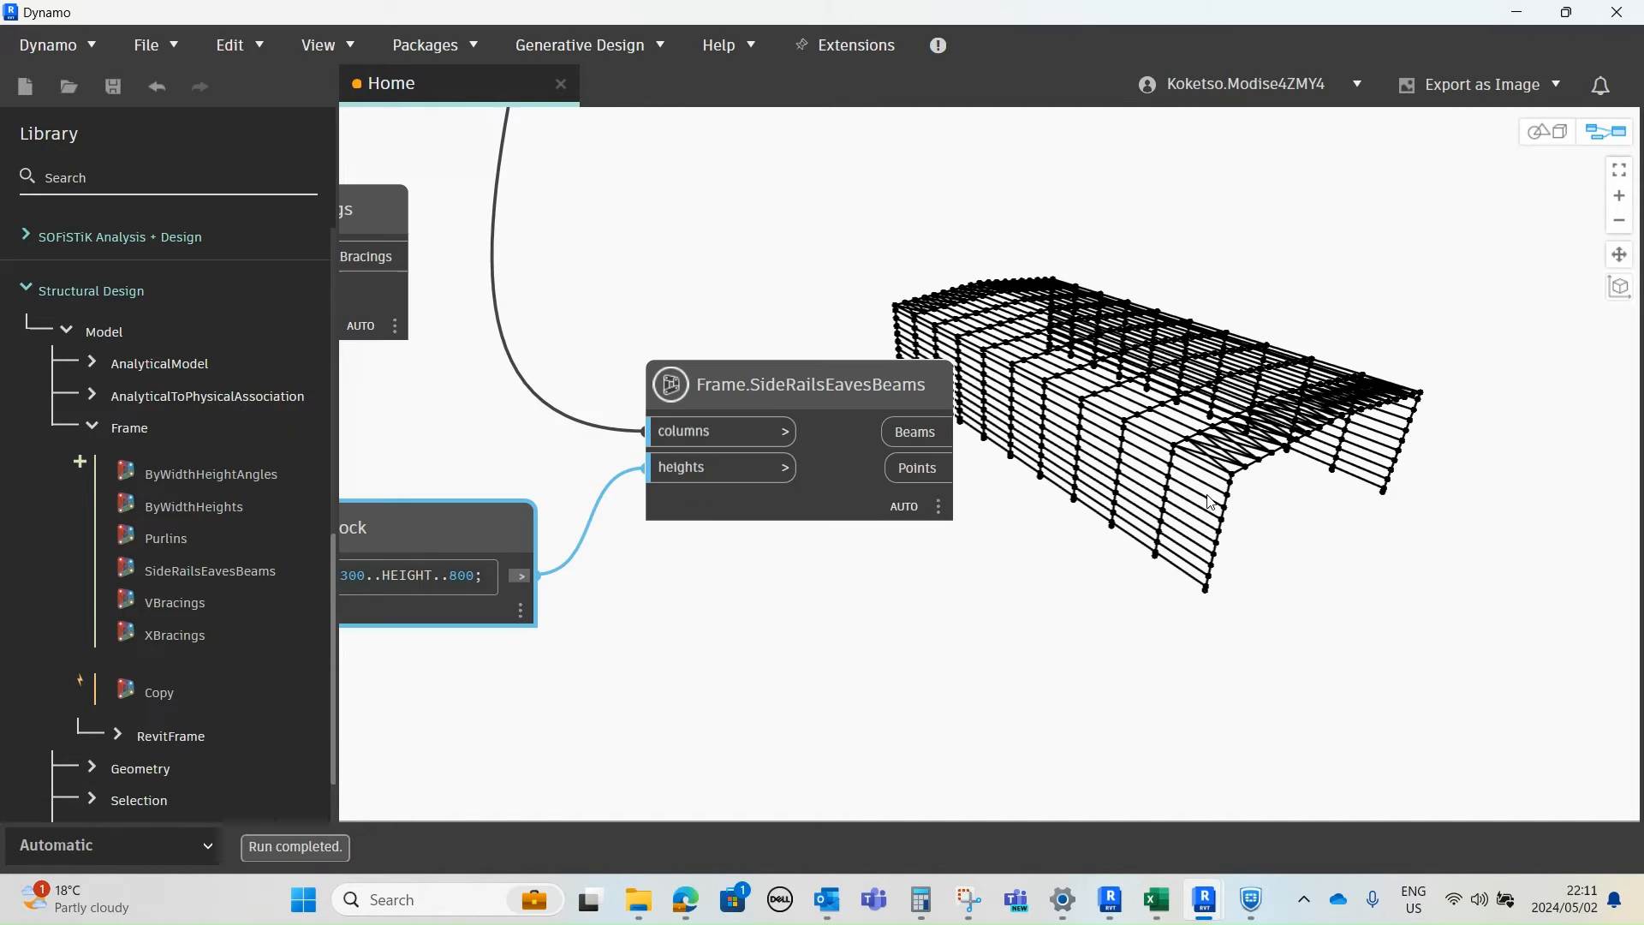
scroll(991, 381, down, 1)
middle_drag(985, 372, 1093, 483)
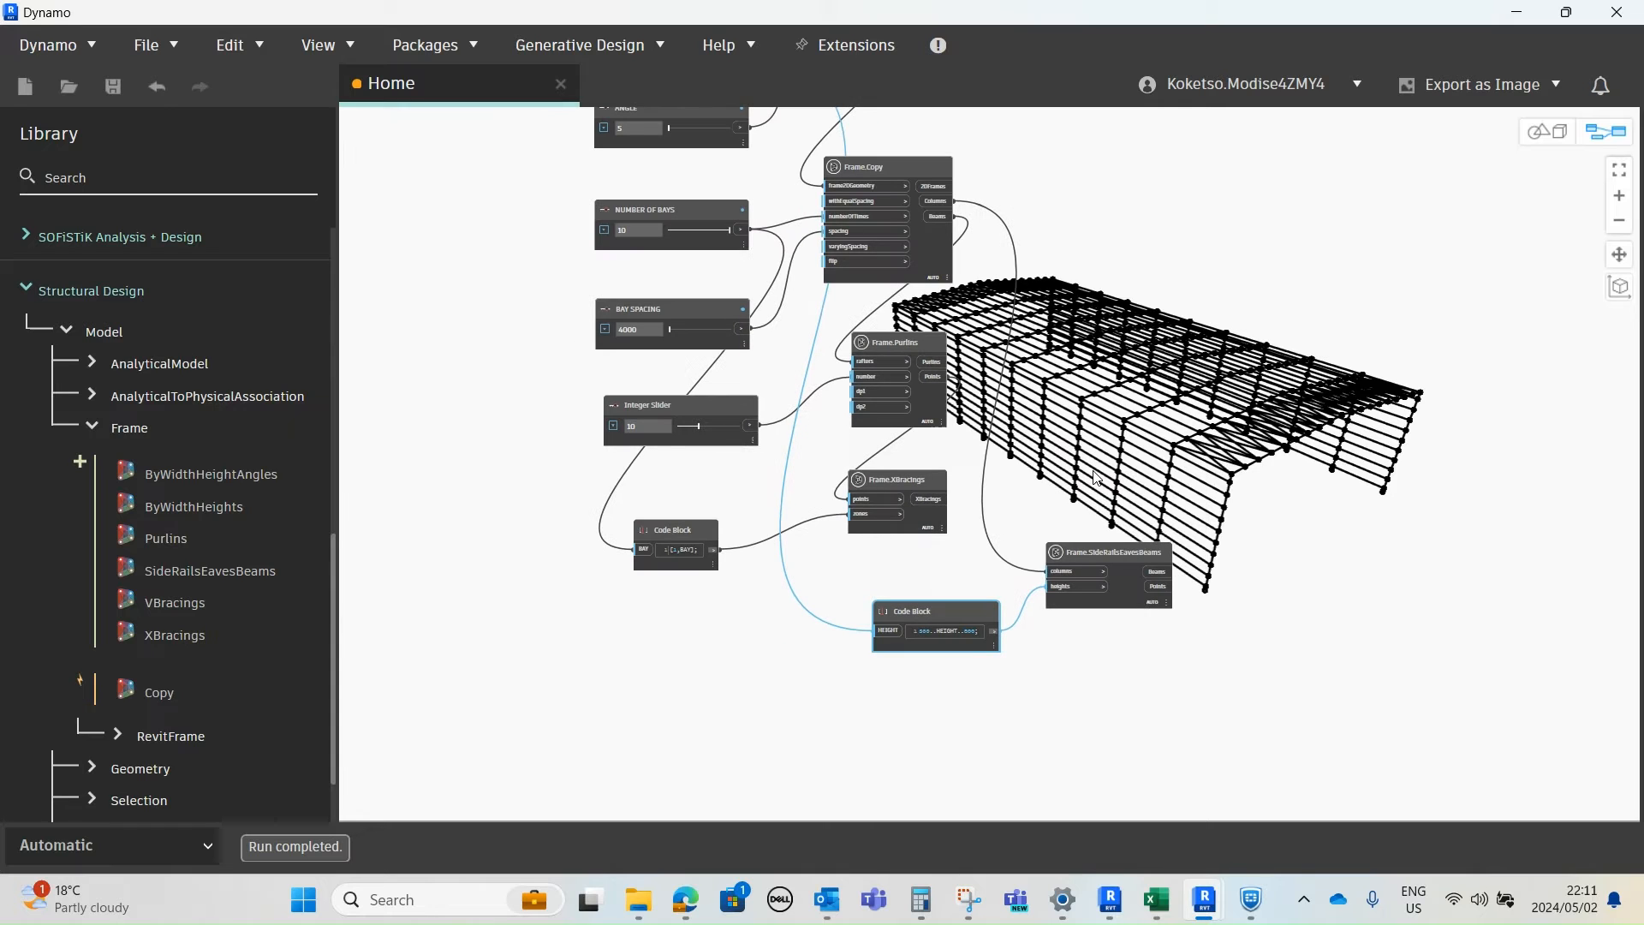
scroll(1273, 548, down, 3)
middle_drag(1216, 552, 1002, 623)
scroll(952, 609, up, 2)
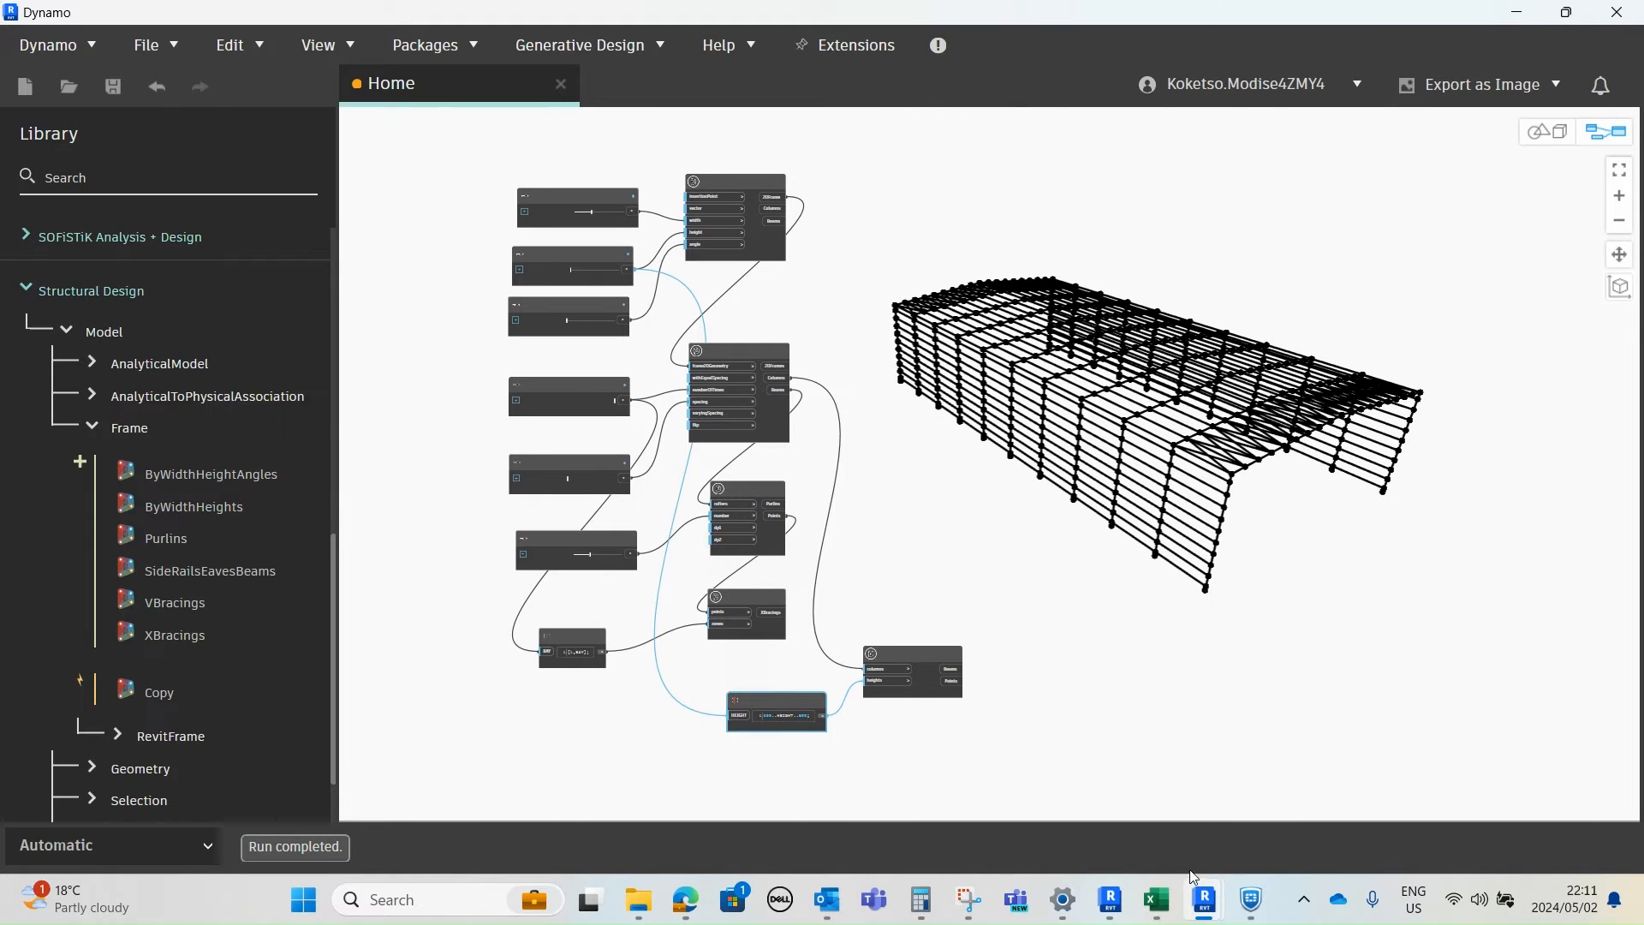
- Switch to Revit, inspect the frame with its side rails in the 3D view, and return to Dynamo
mouse_move(1199, 901)
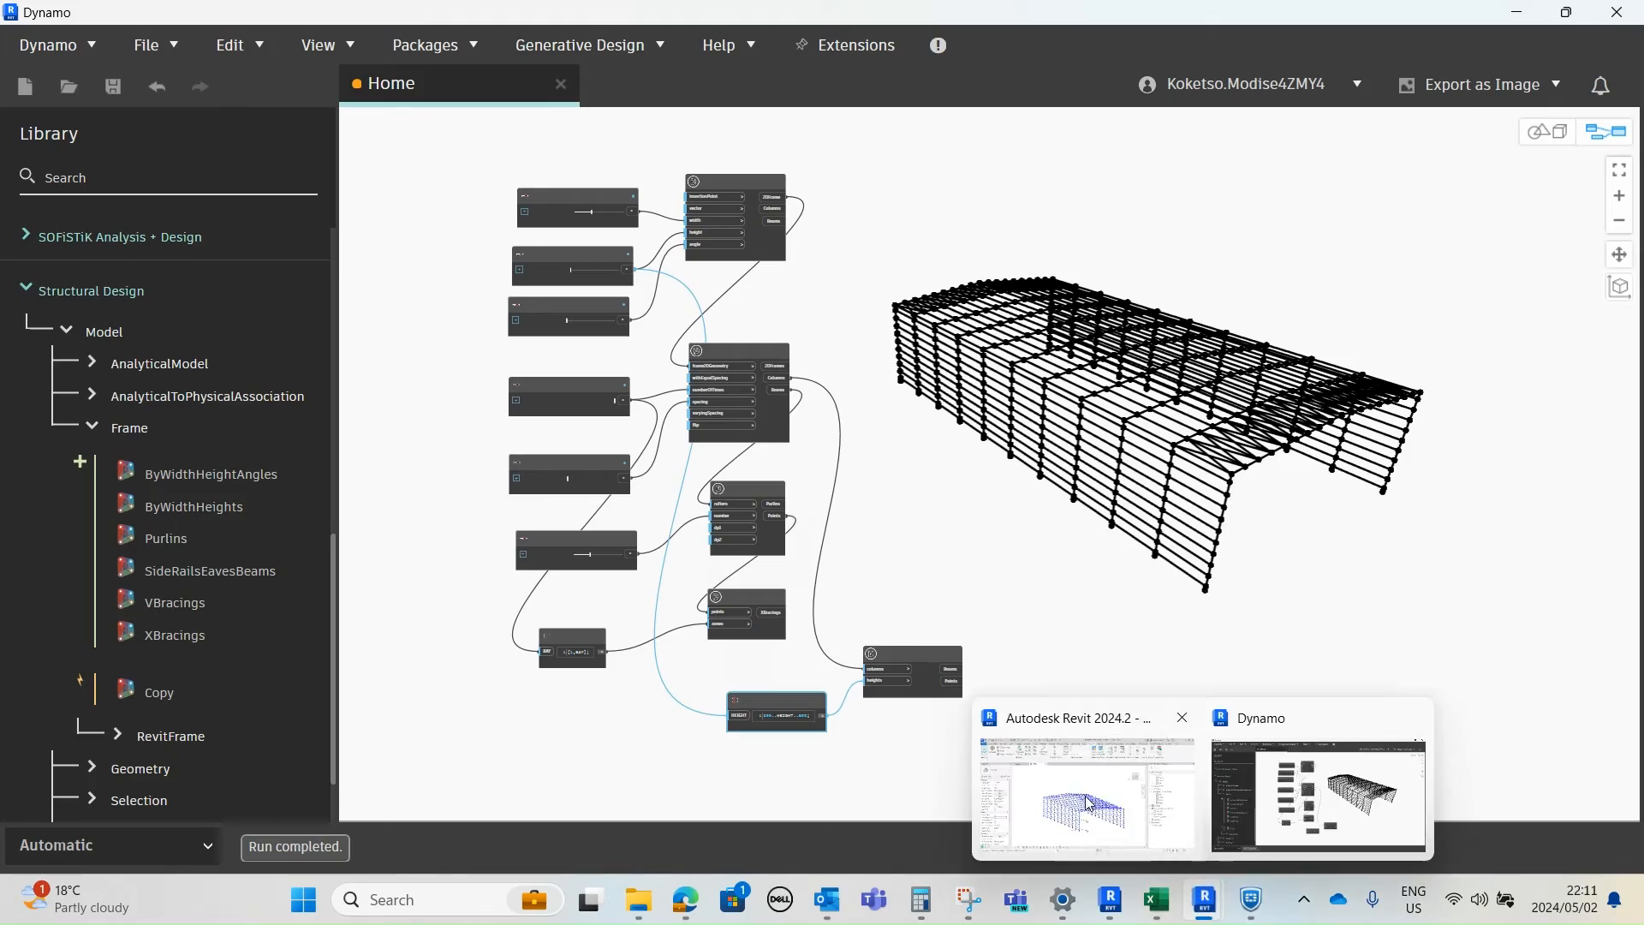
click(1518, 12)
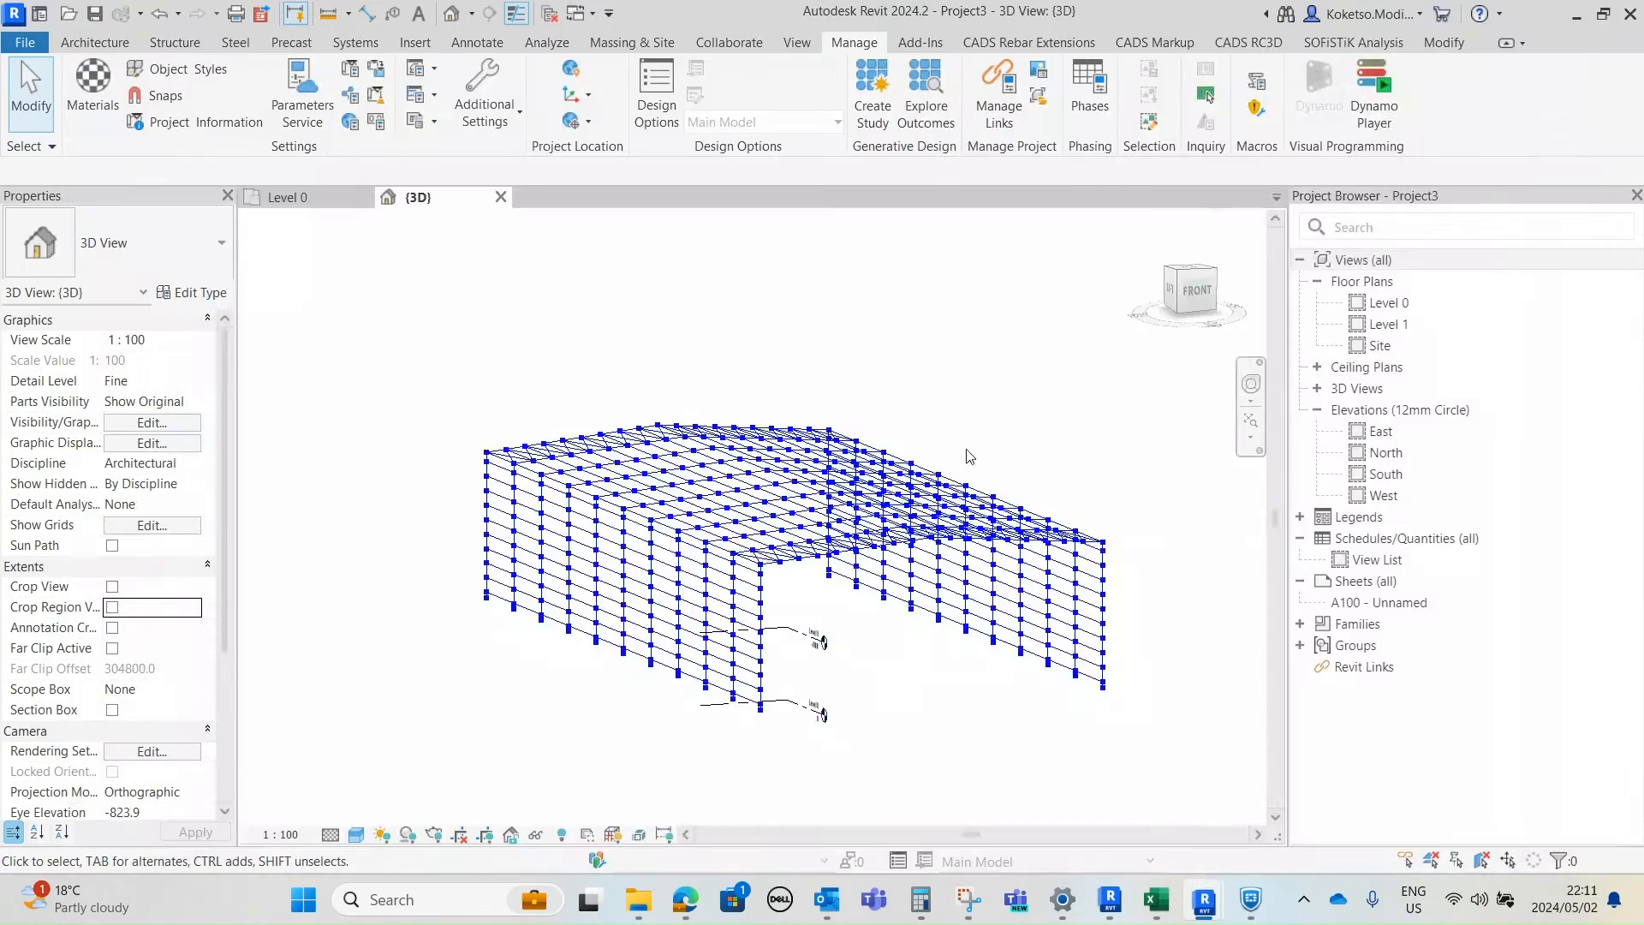
shift+middle_drag(762, 659, 882, 659)
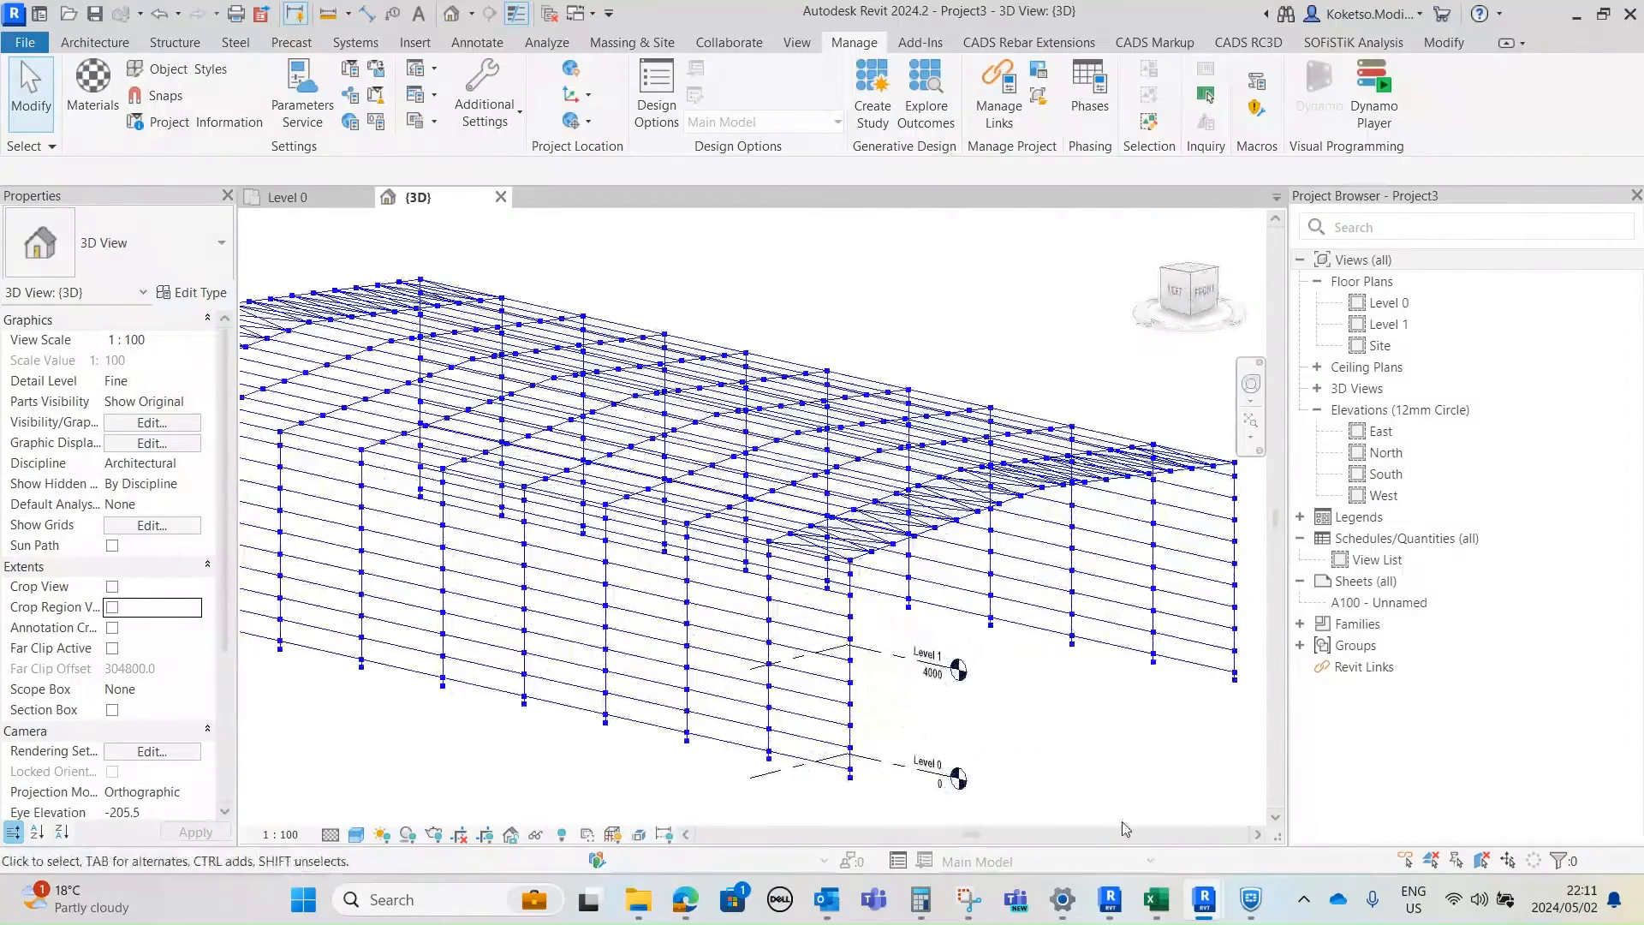
mouse_move(1204, 899)
click(1325, 824)
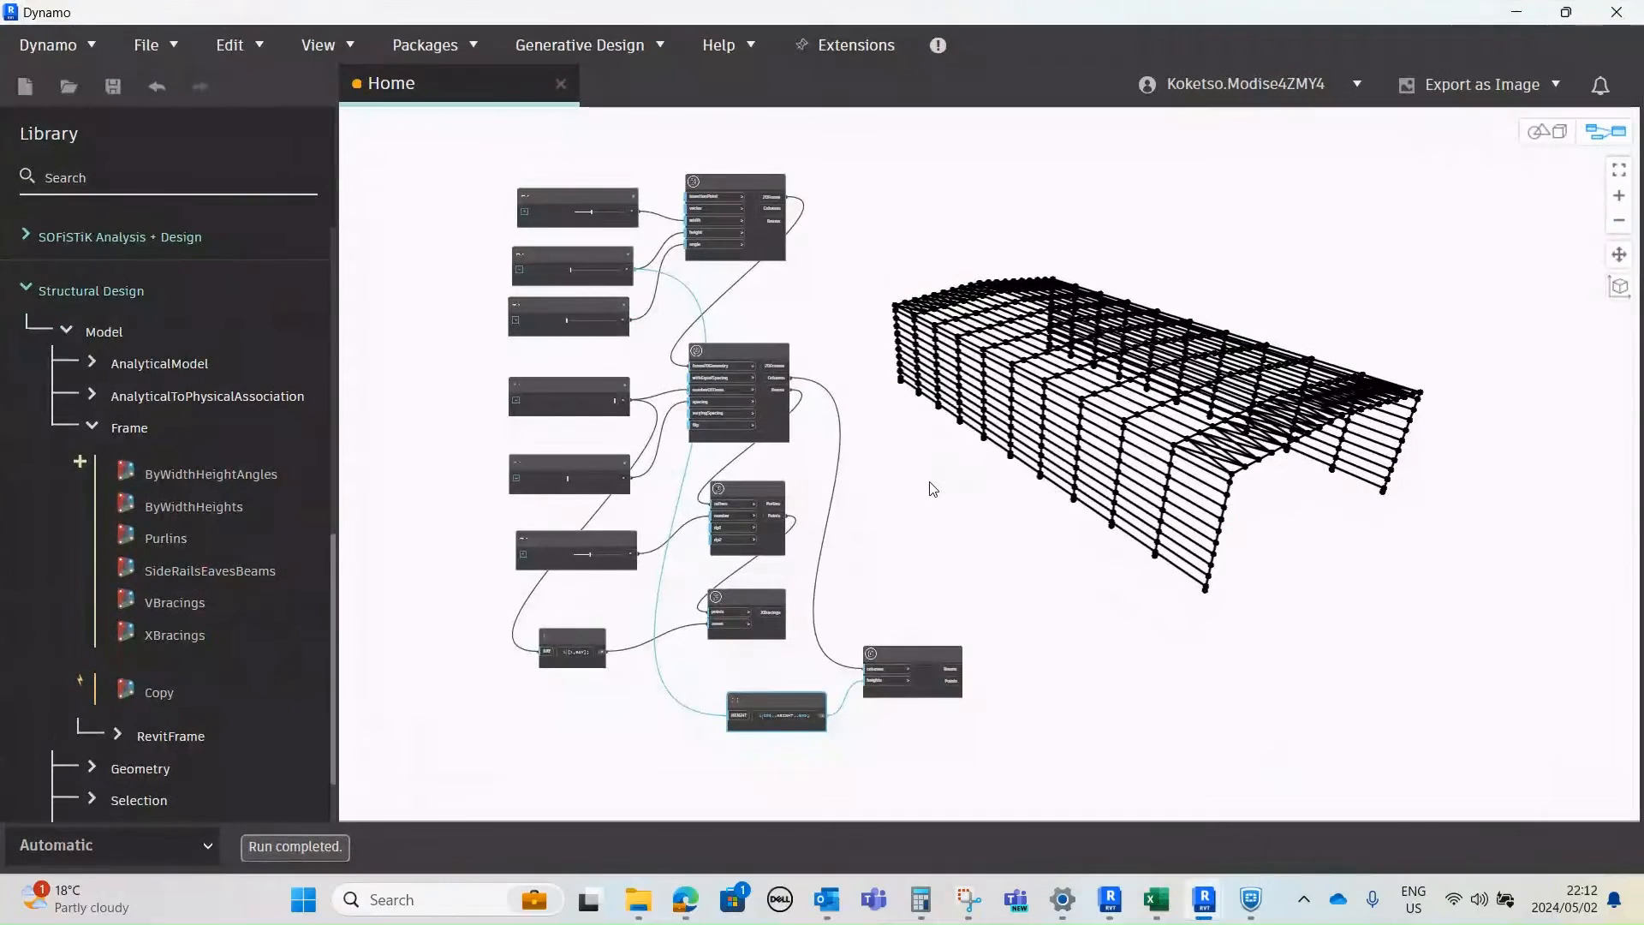
scroll(929, 462, up, 2)
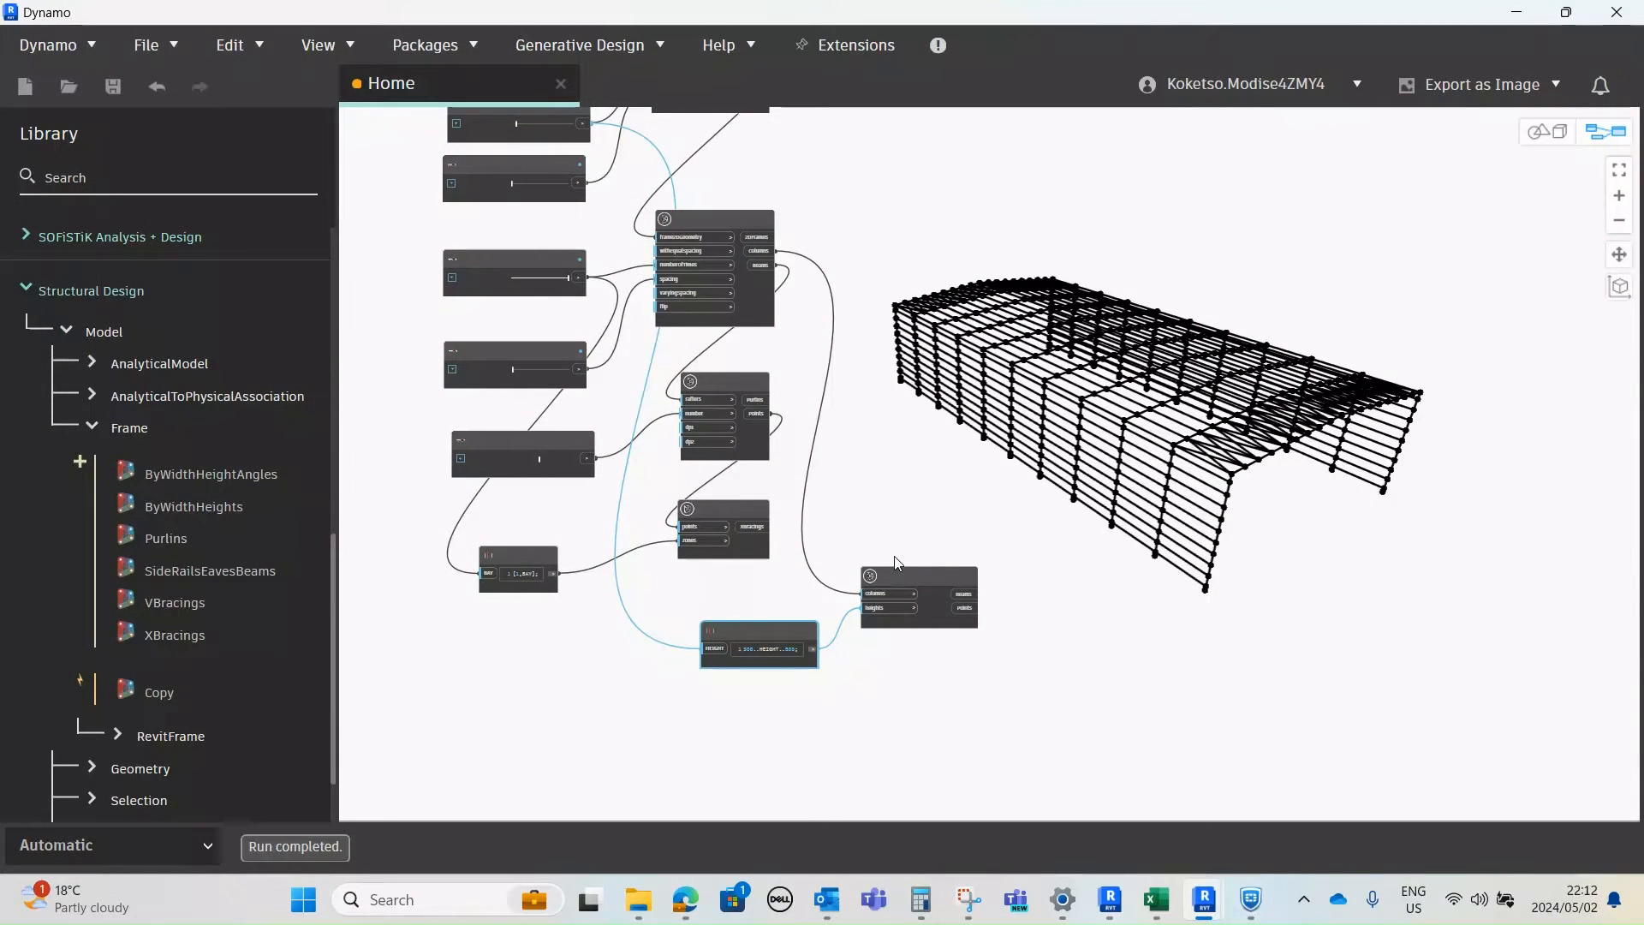
scroll(1258, 507, down, 1)
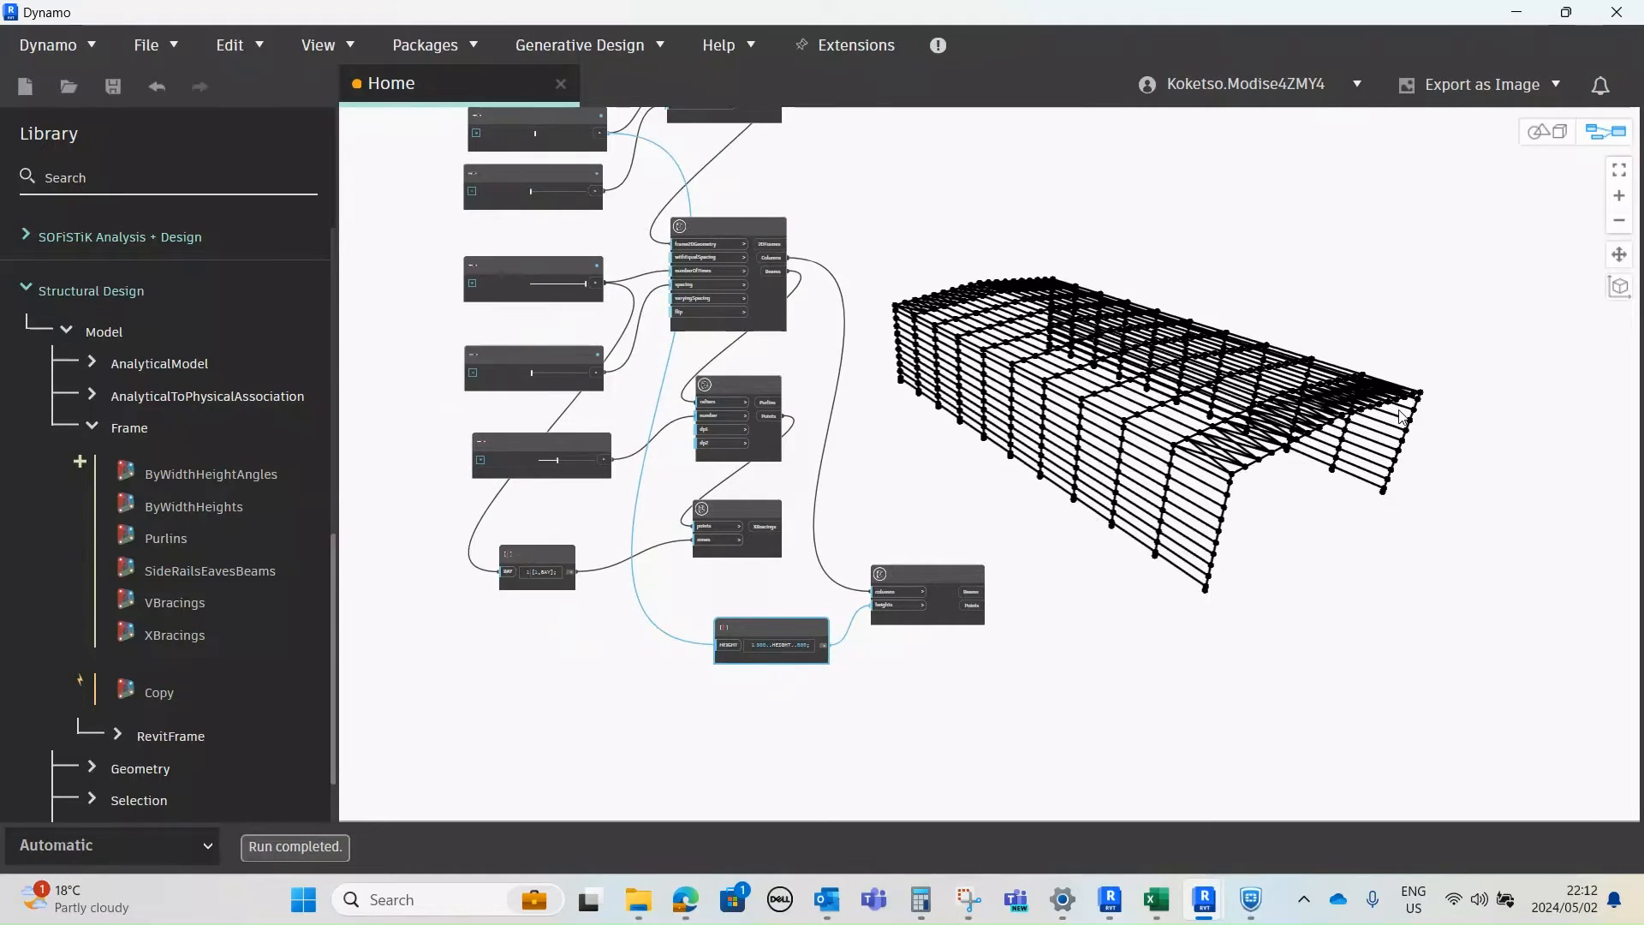
scroll(931, 624, up, 3)
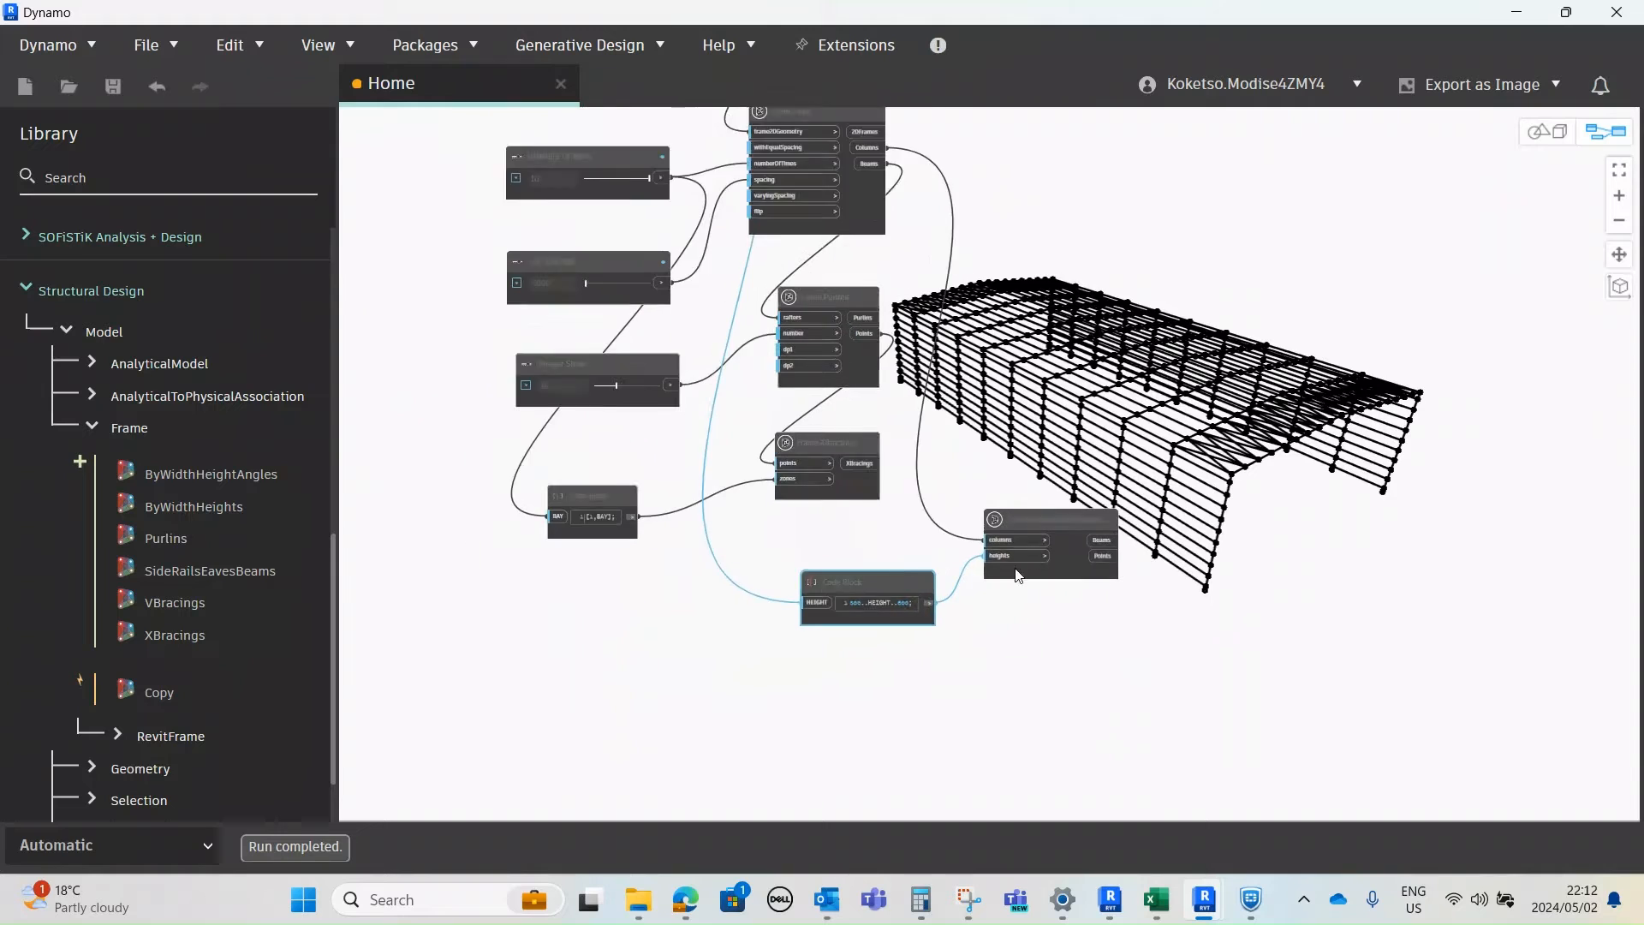
middle_drag(736, 603, 829, 516)
scroll(671, 578, up, 1)
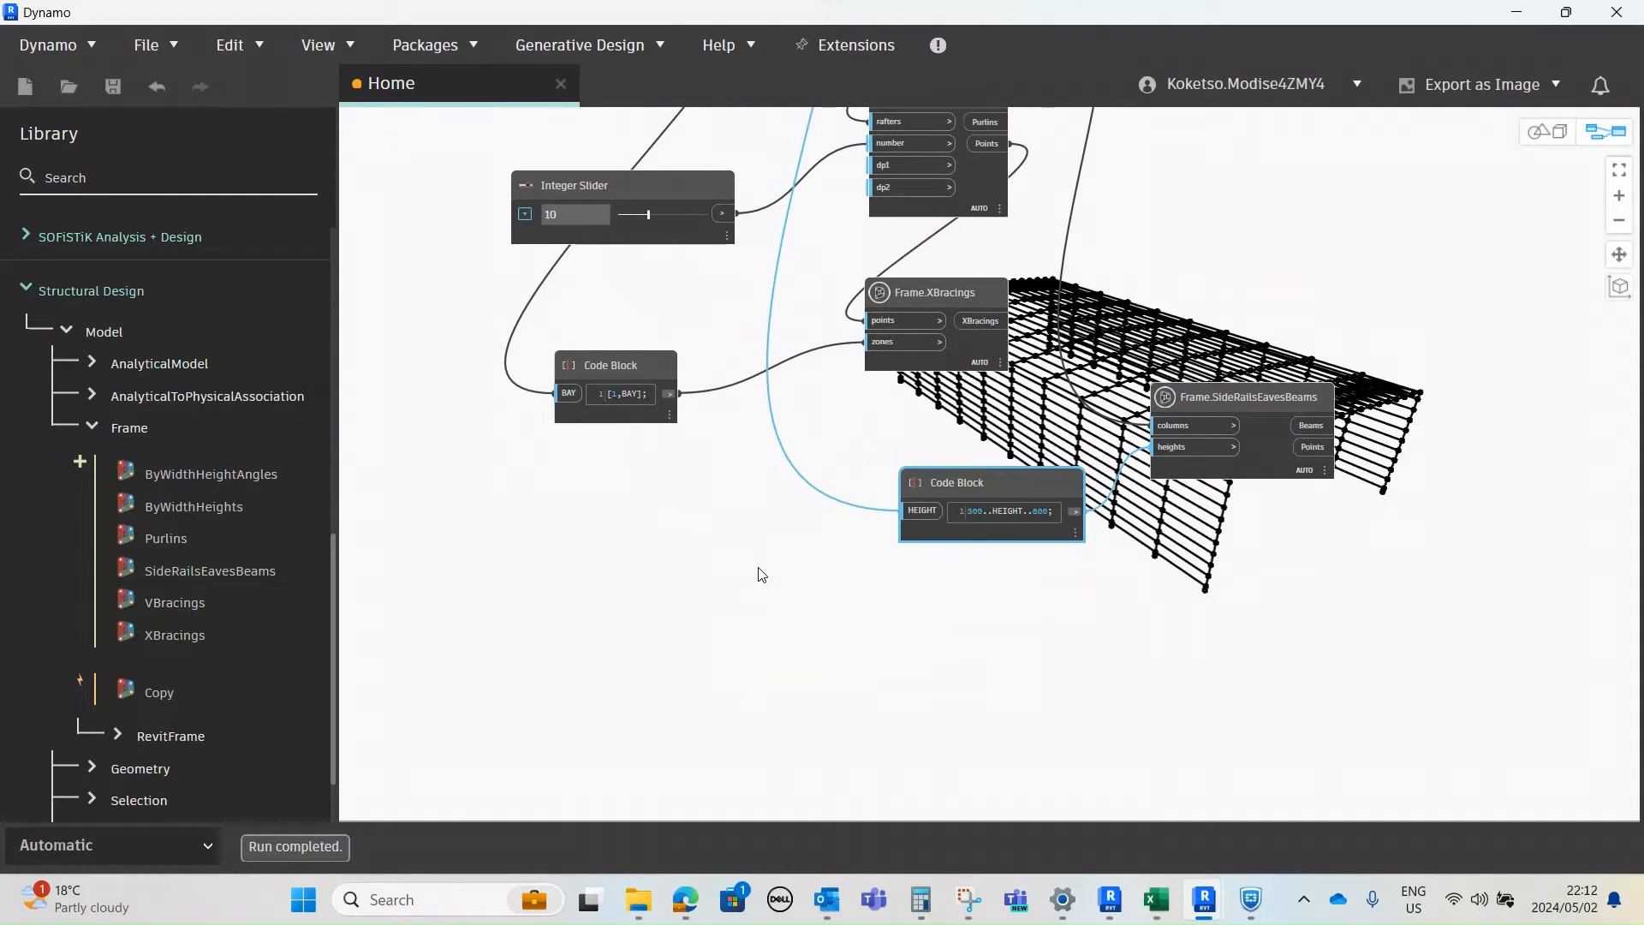
scroll(891, 529, down, 5)
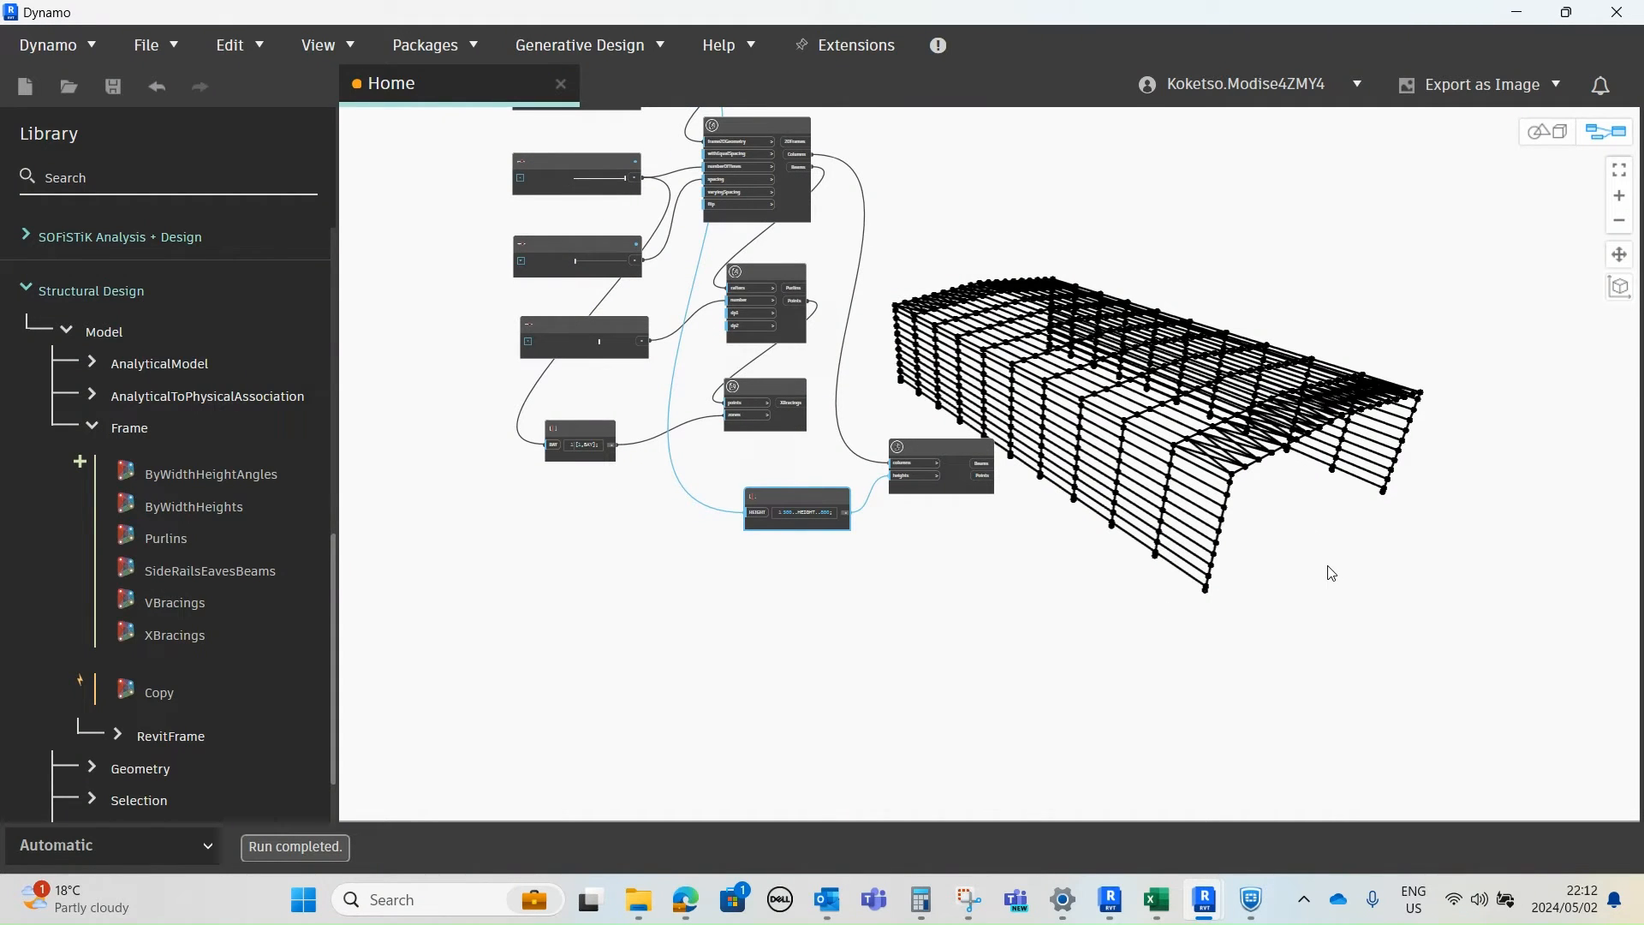
- Collapse the Structural Design nodes in the library and expand the StructuralFraming category under Revit Elements
click(67, 341)
click(33, 685)
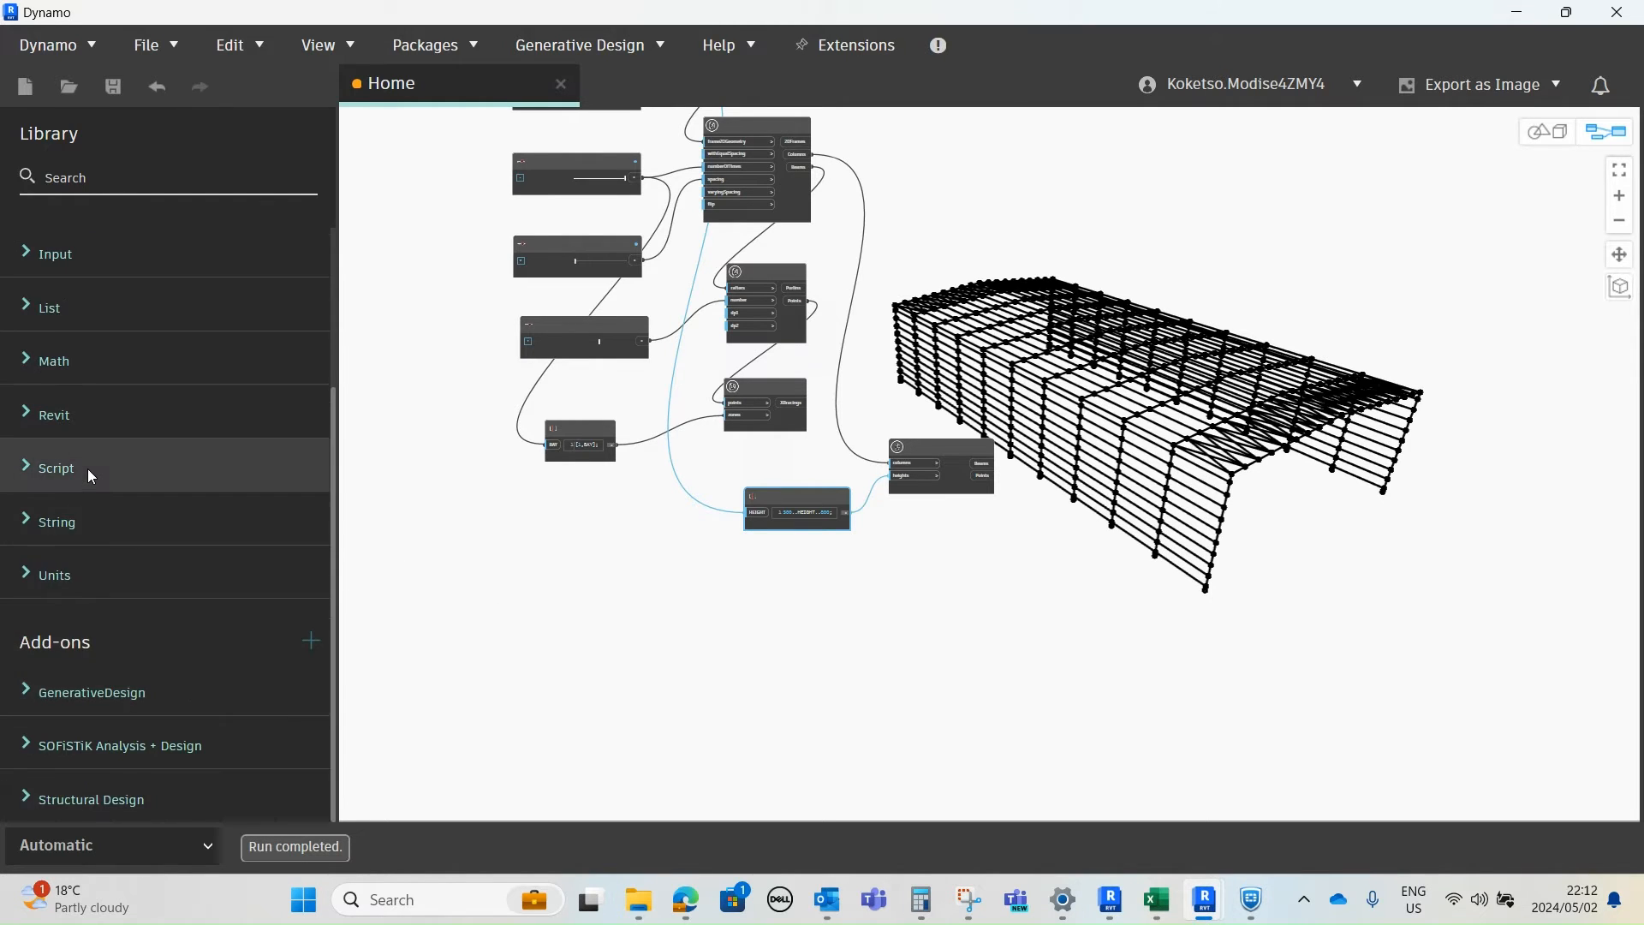
scroll(93, 476, up, 2)
click(30, 512)
scroll(66, 514, down, 4)
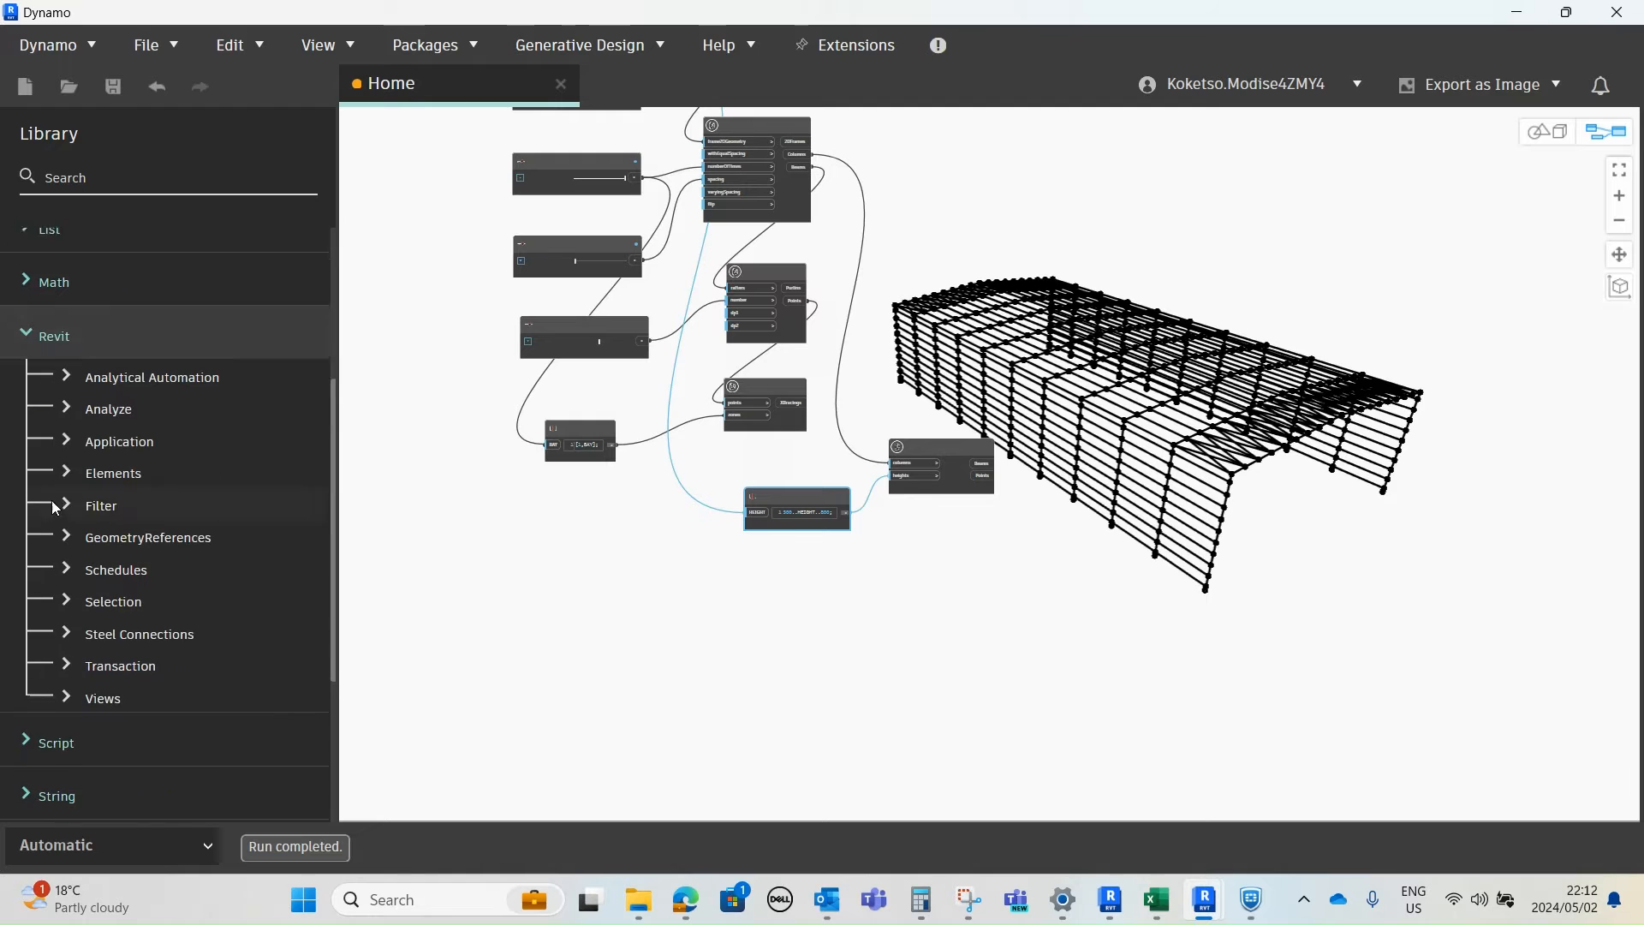
click(67, 464)
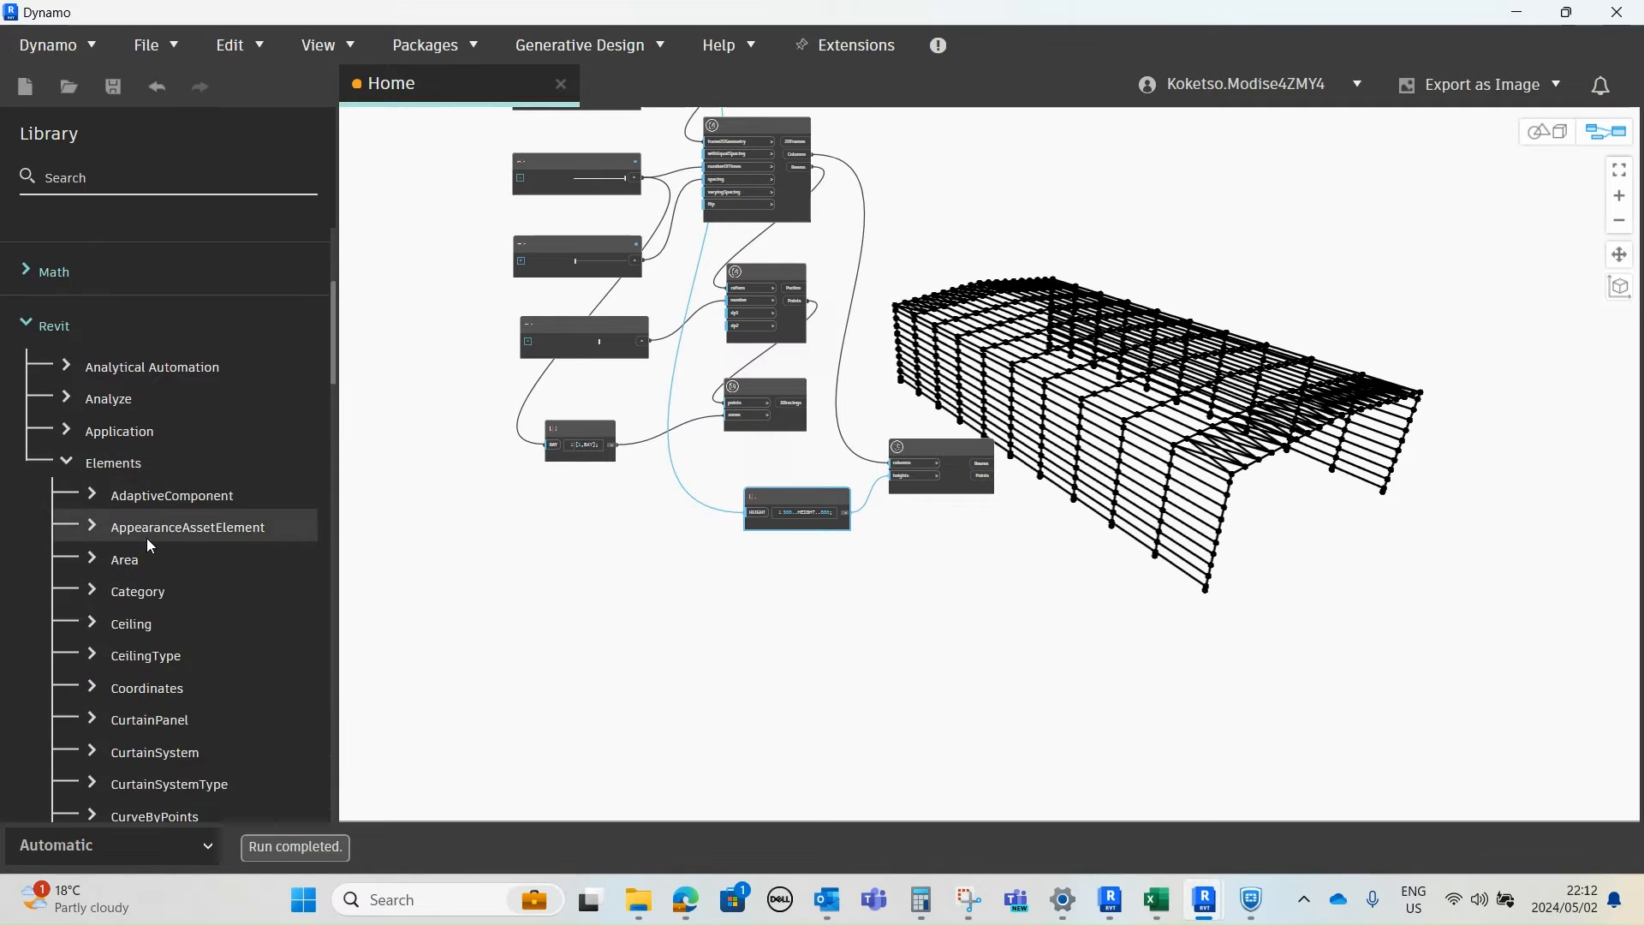
scroll(146, 538, down, 8)
scroll(149, 548, down, 20)
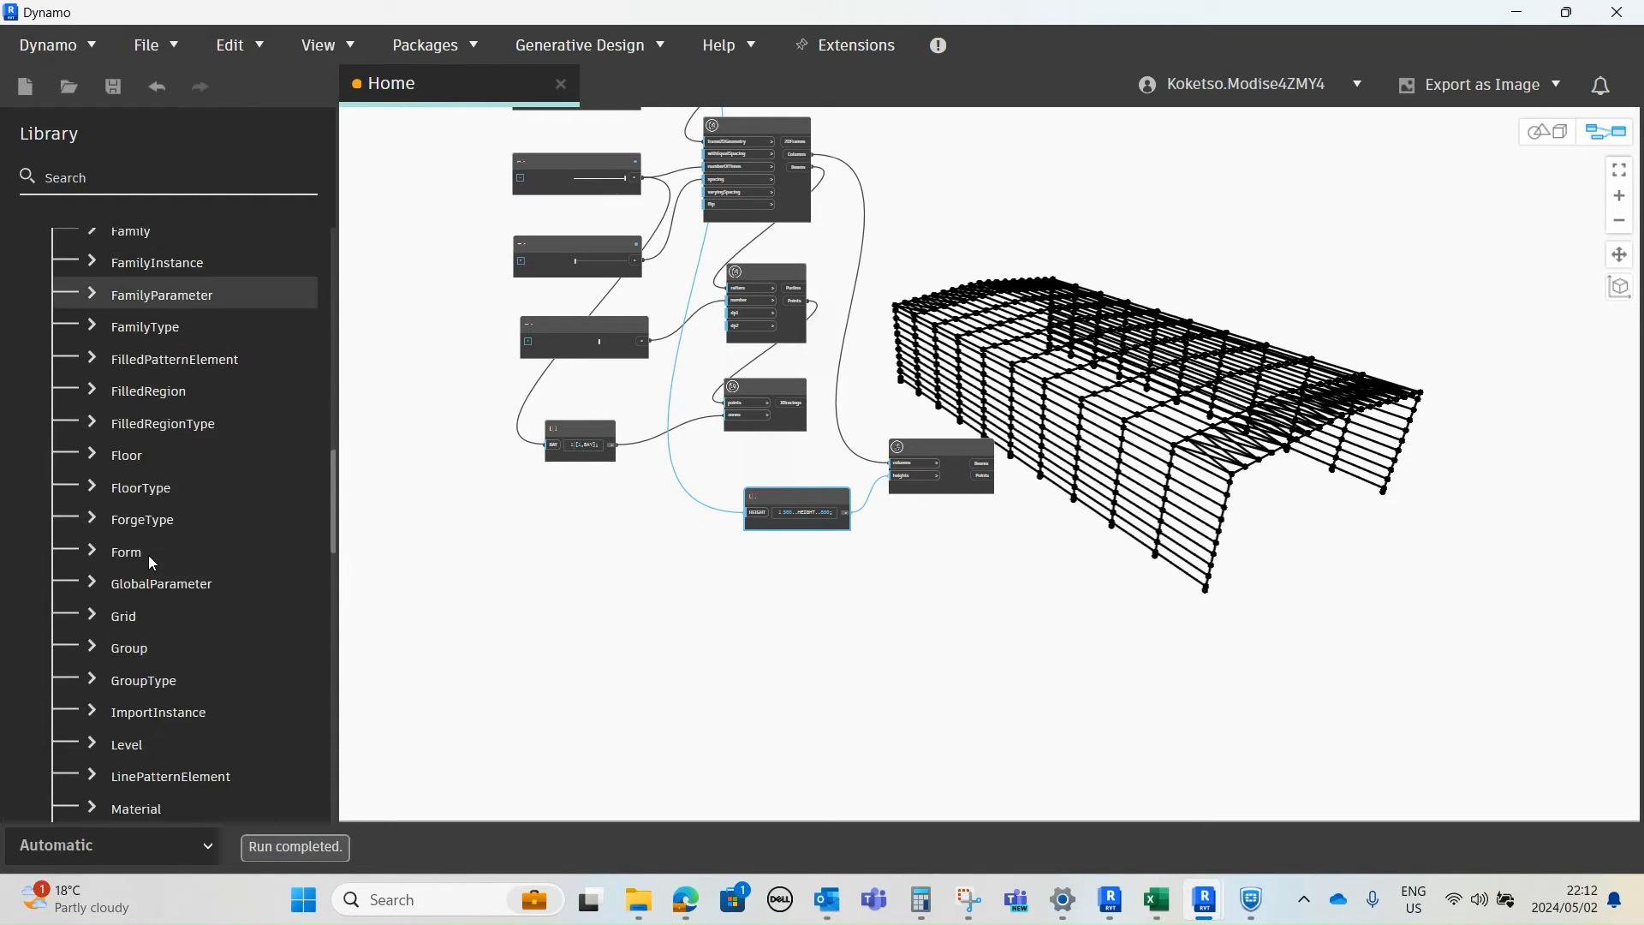
scroll(147, 555, down, 5)
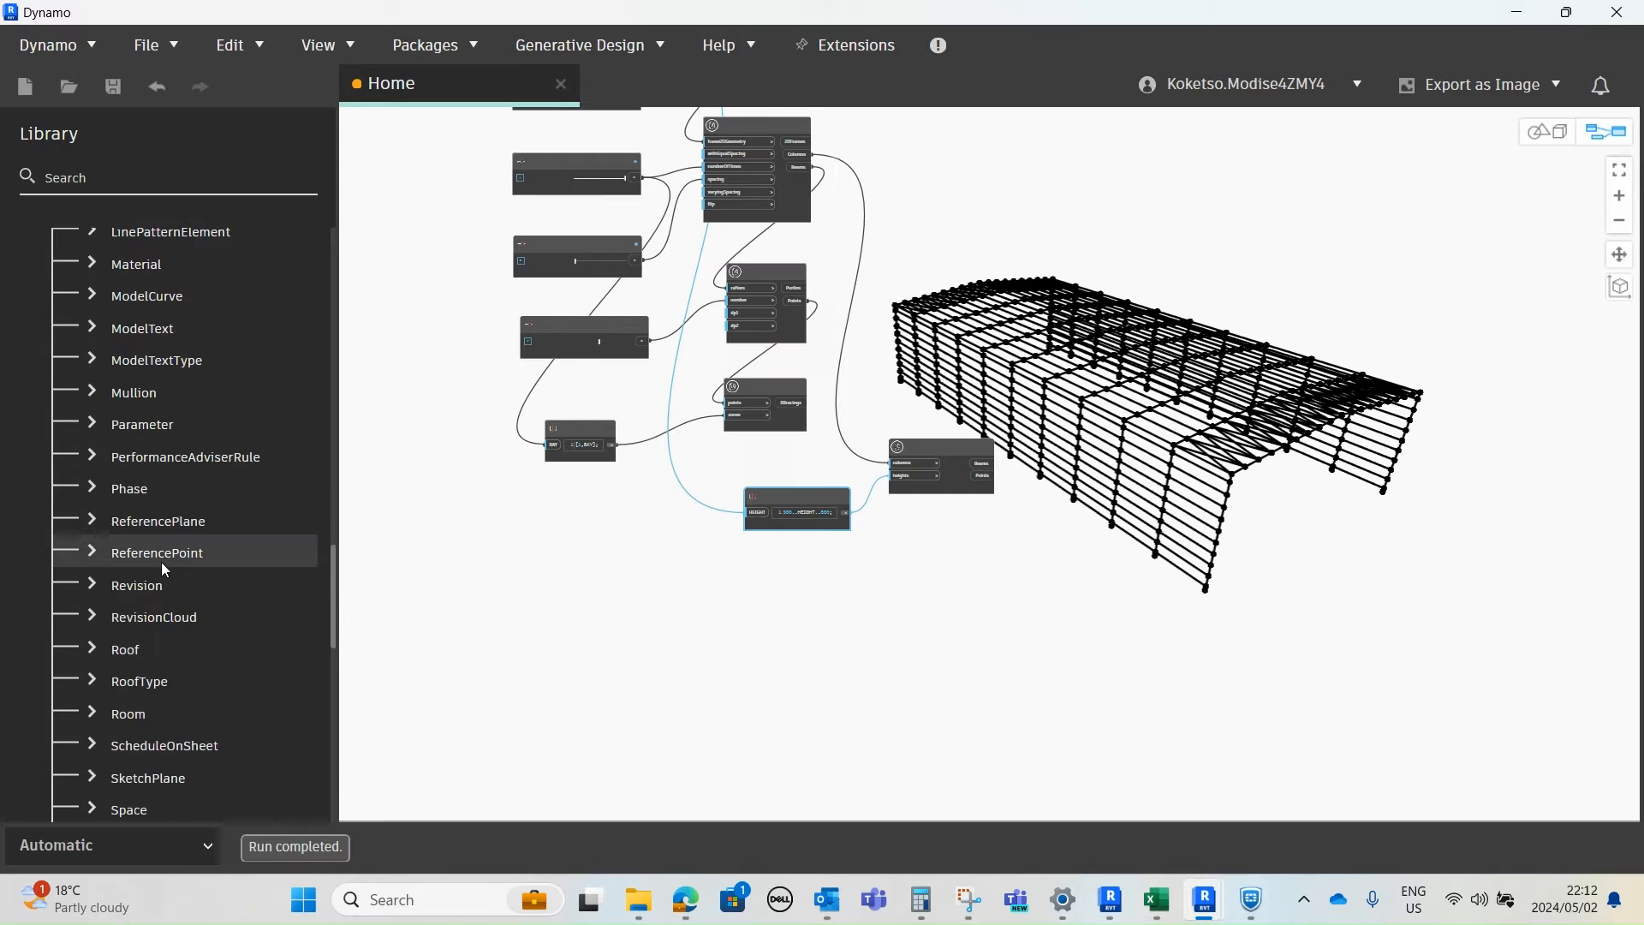
scroll(159, 562, down, 10)
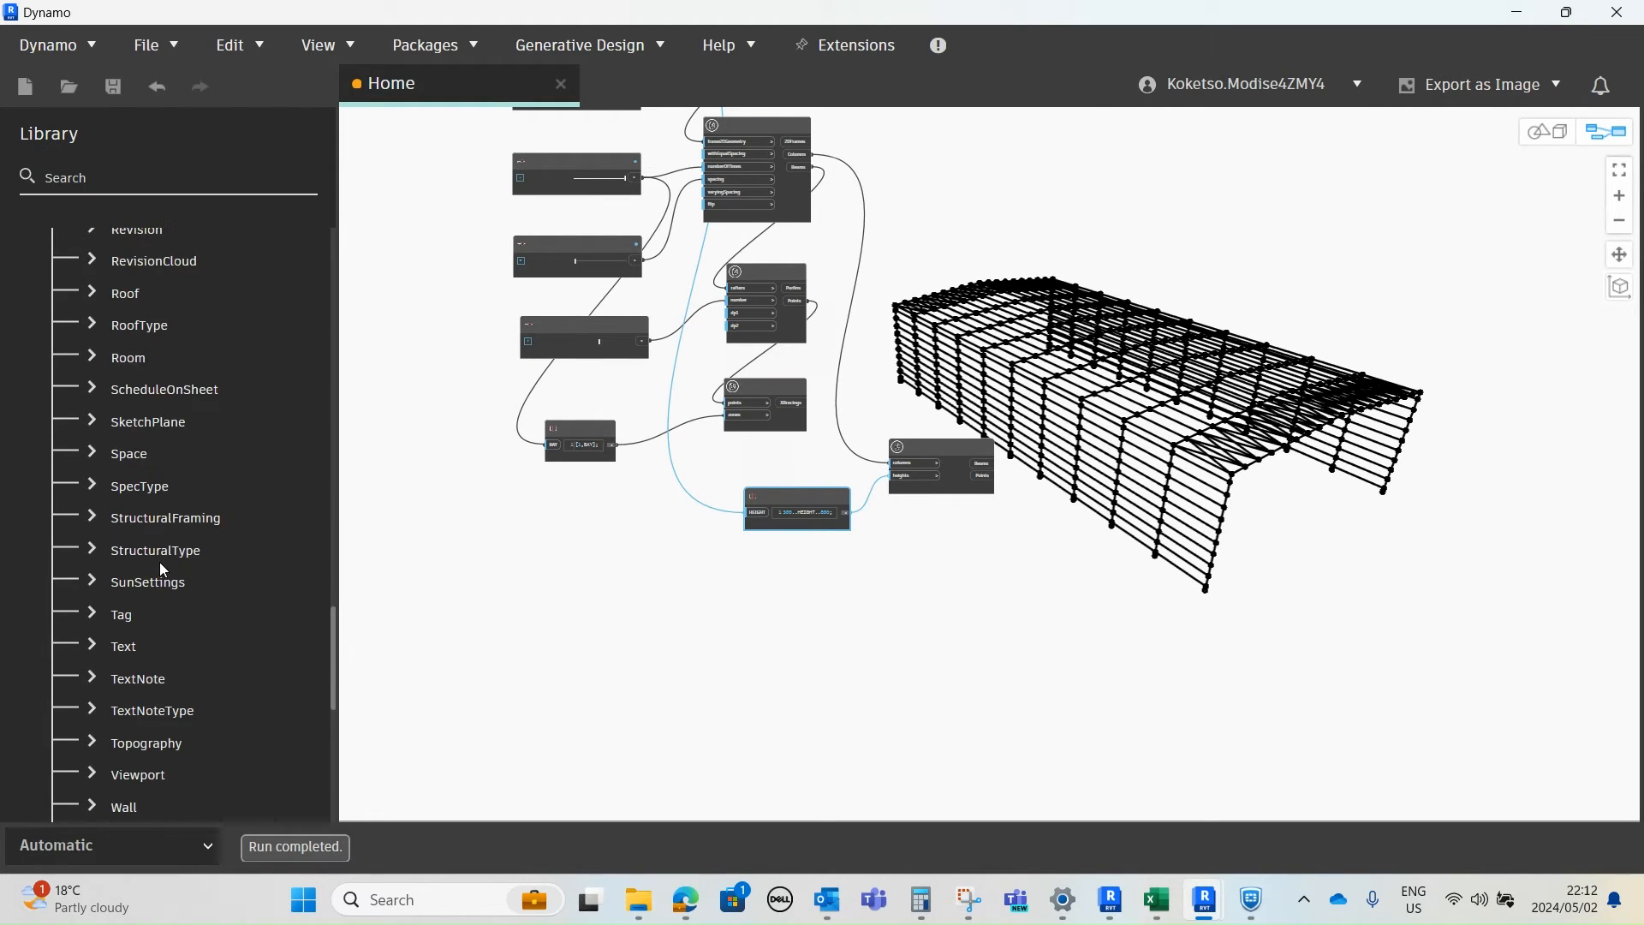
click(92, 428)
scroll(152, 541, down, 3)
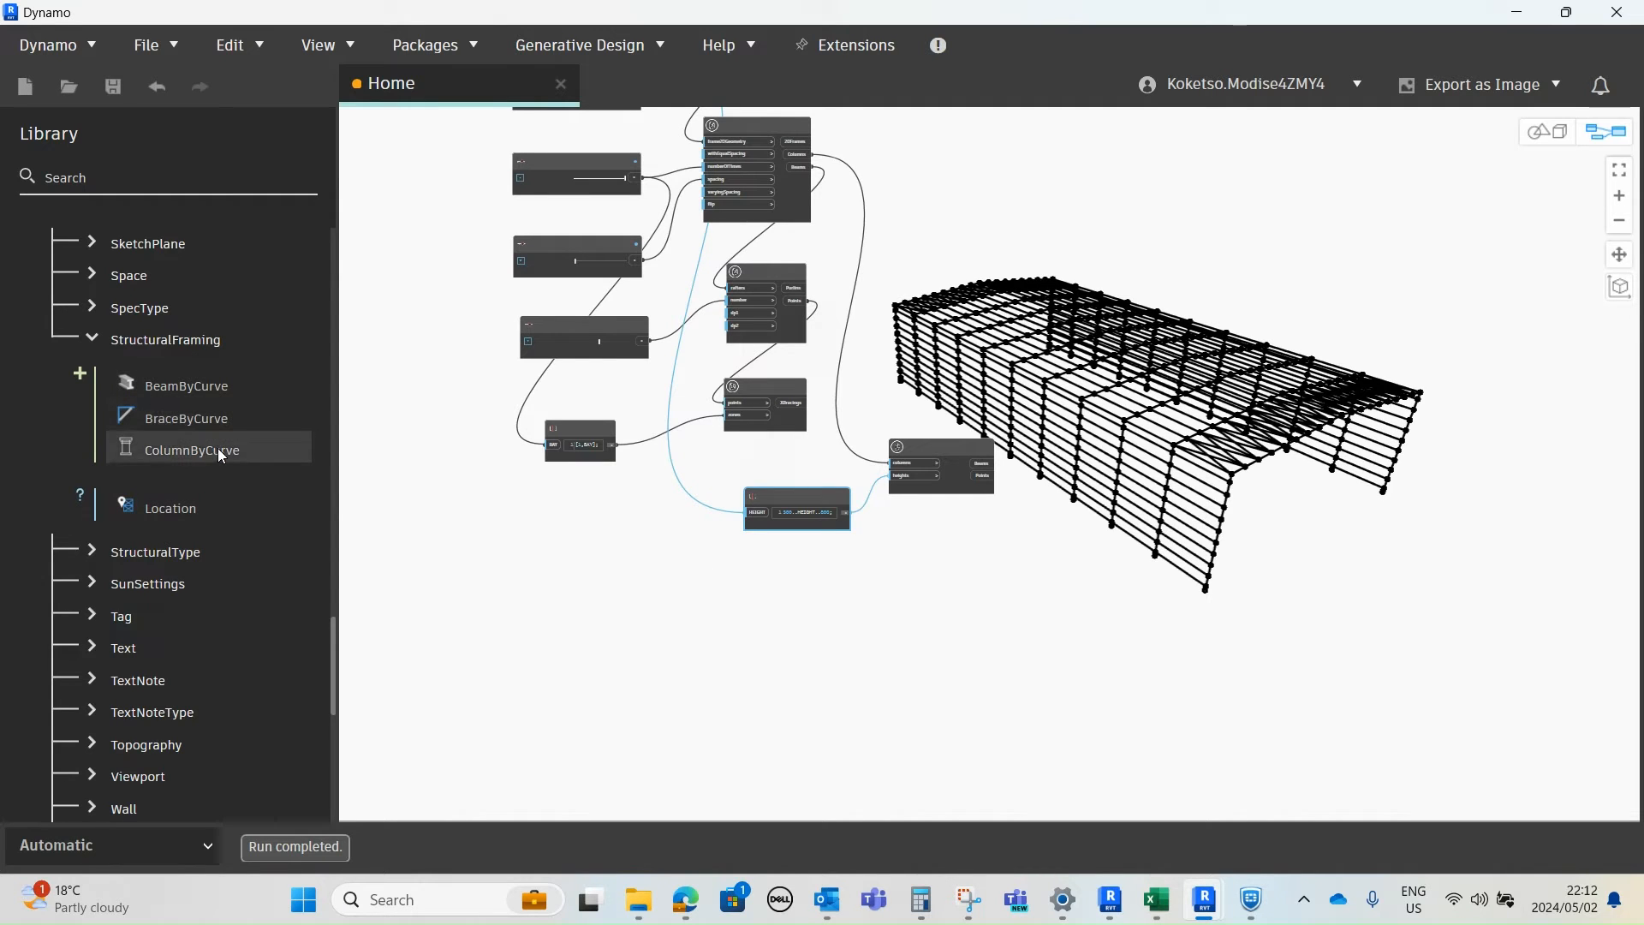
- Add a StructuralFraming.BeamByCurve node below the Frame.SideRailsEavesBeams node
click(171, 394)
scroll(1058, 497, up, 3)
scroll(1059, 496, up, 5)
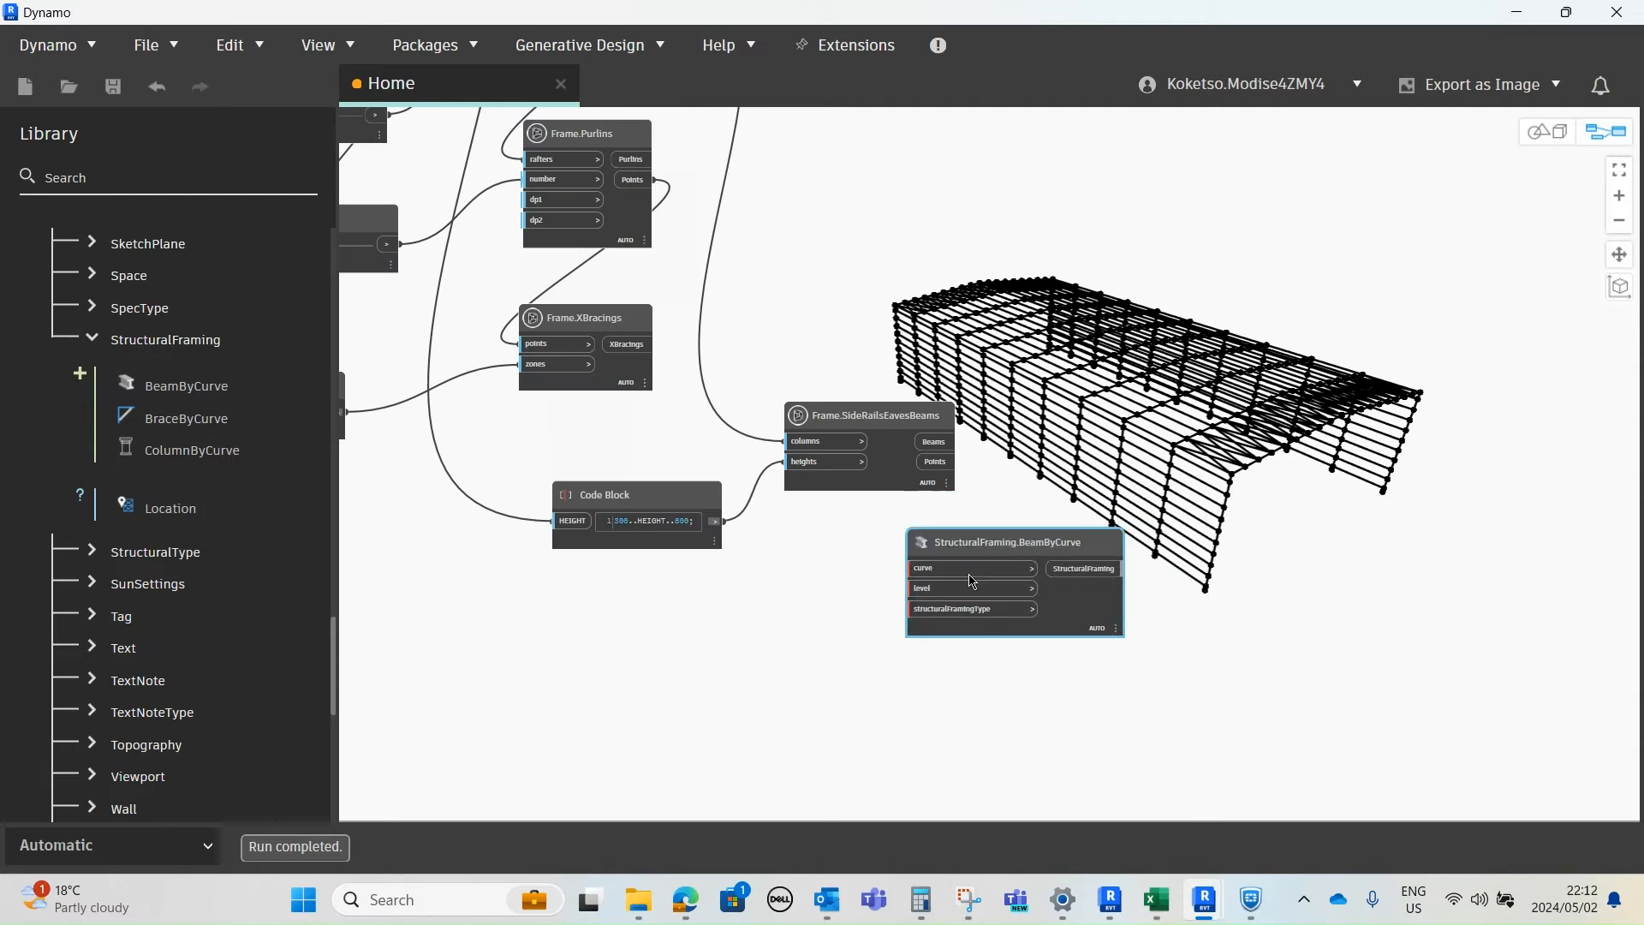
middle_drag(880, 555, 780, 550)
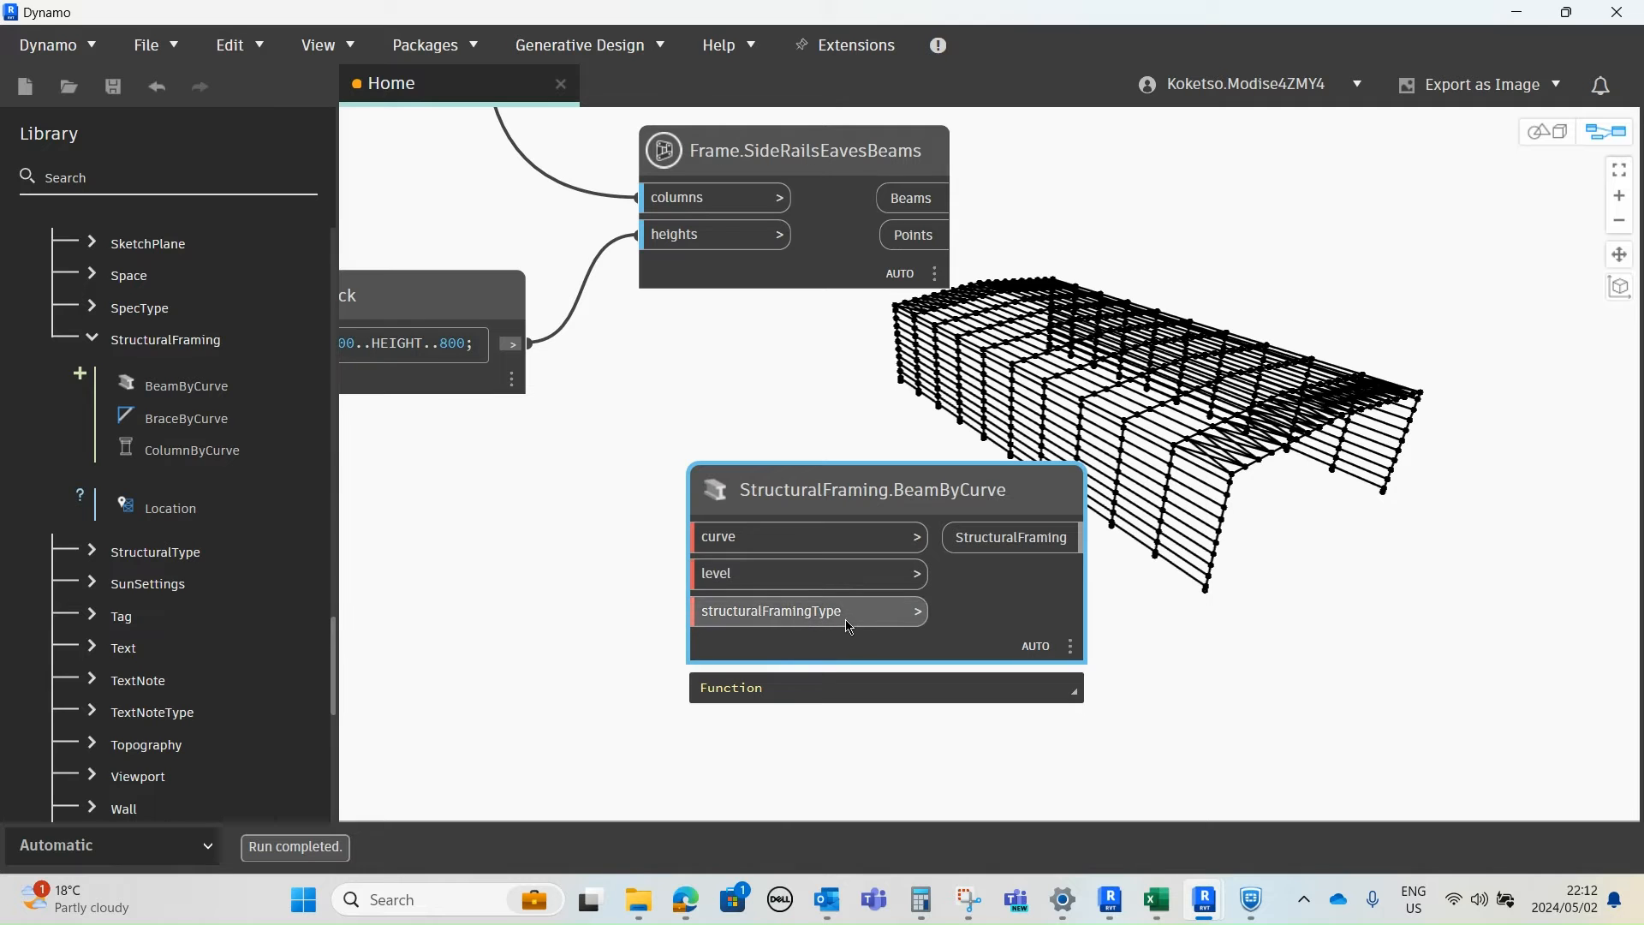
scroll(1016, 565, down, 1)
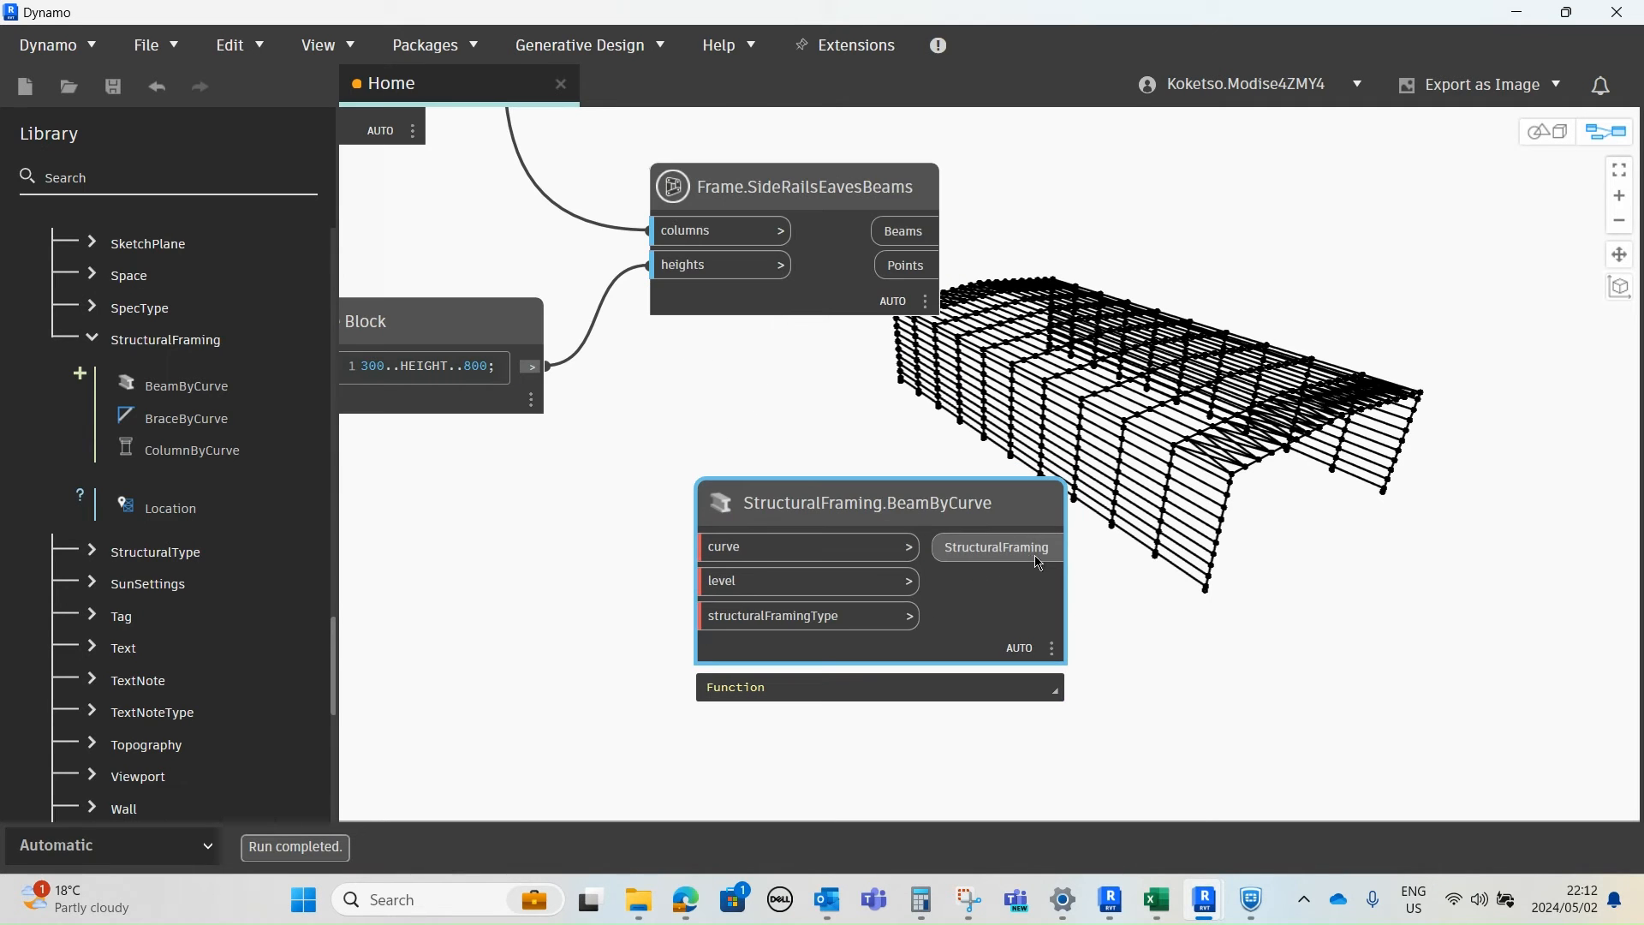
scroll(1038, 562, down, 3)
scroll(969, 525, up, 3)
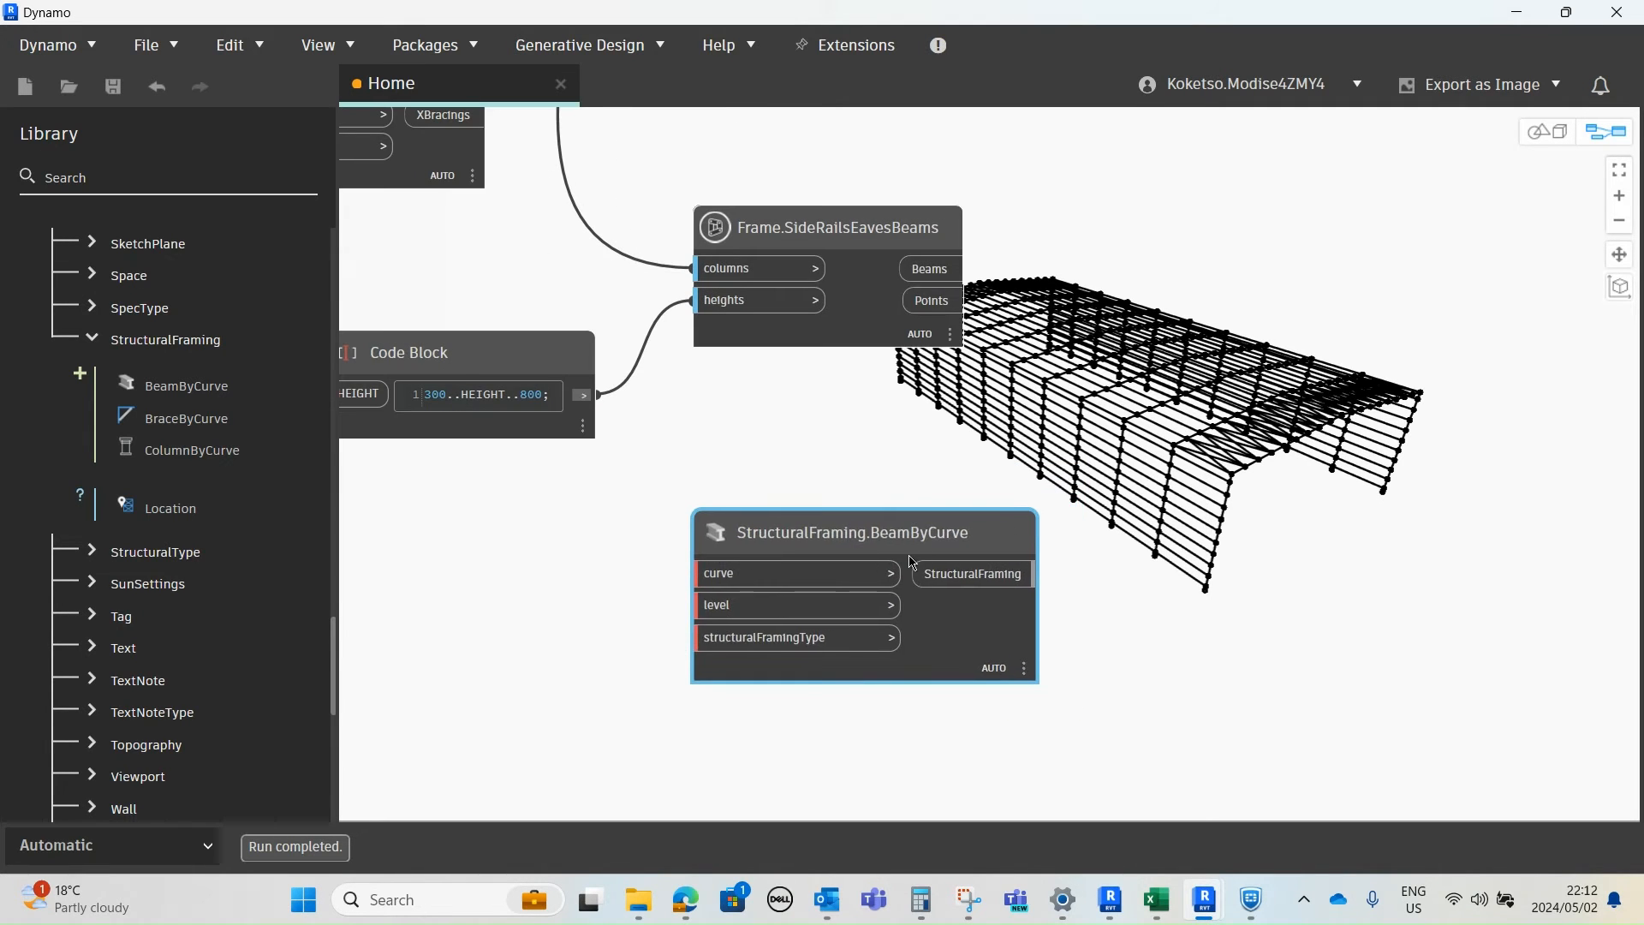
middle_drag(809, 620, 883, 604)
scroll(908, 609, down, 1)
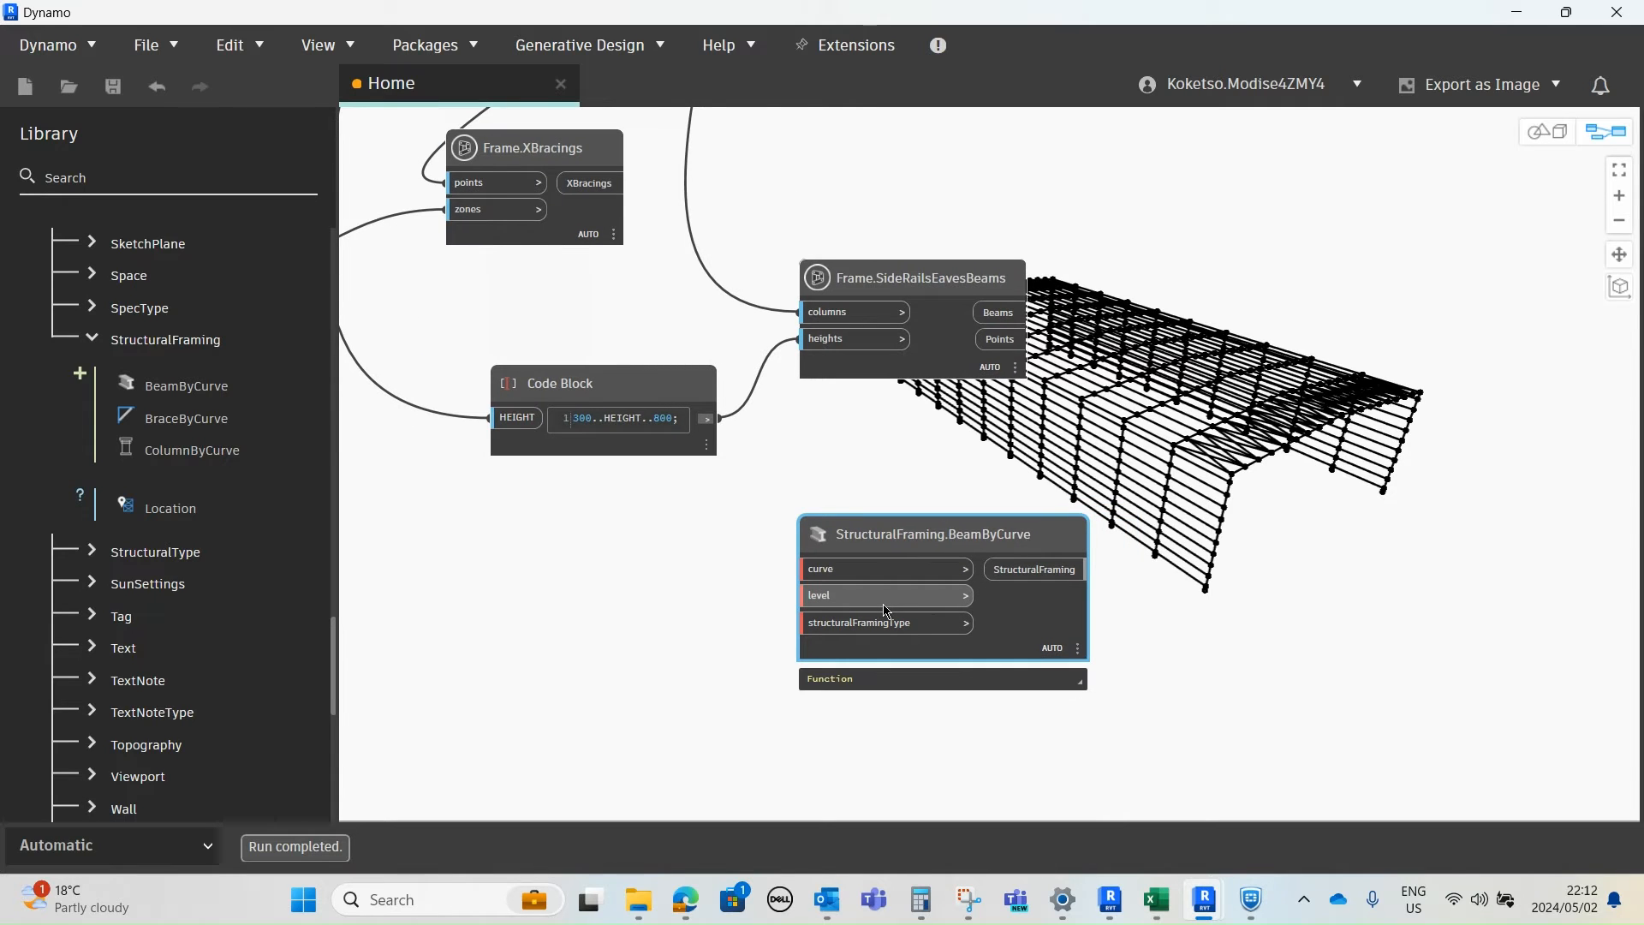
scroll(708, 654, up, 1)
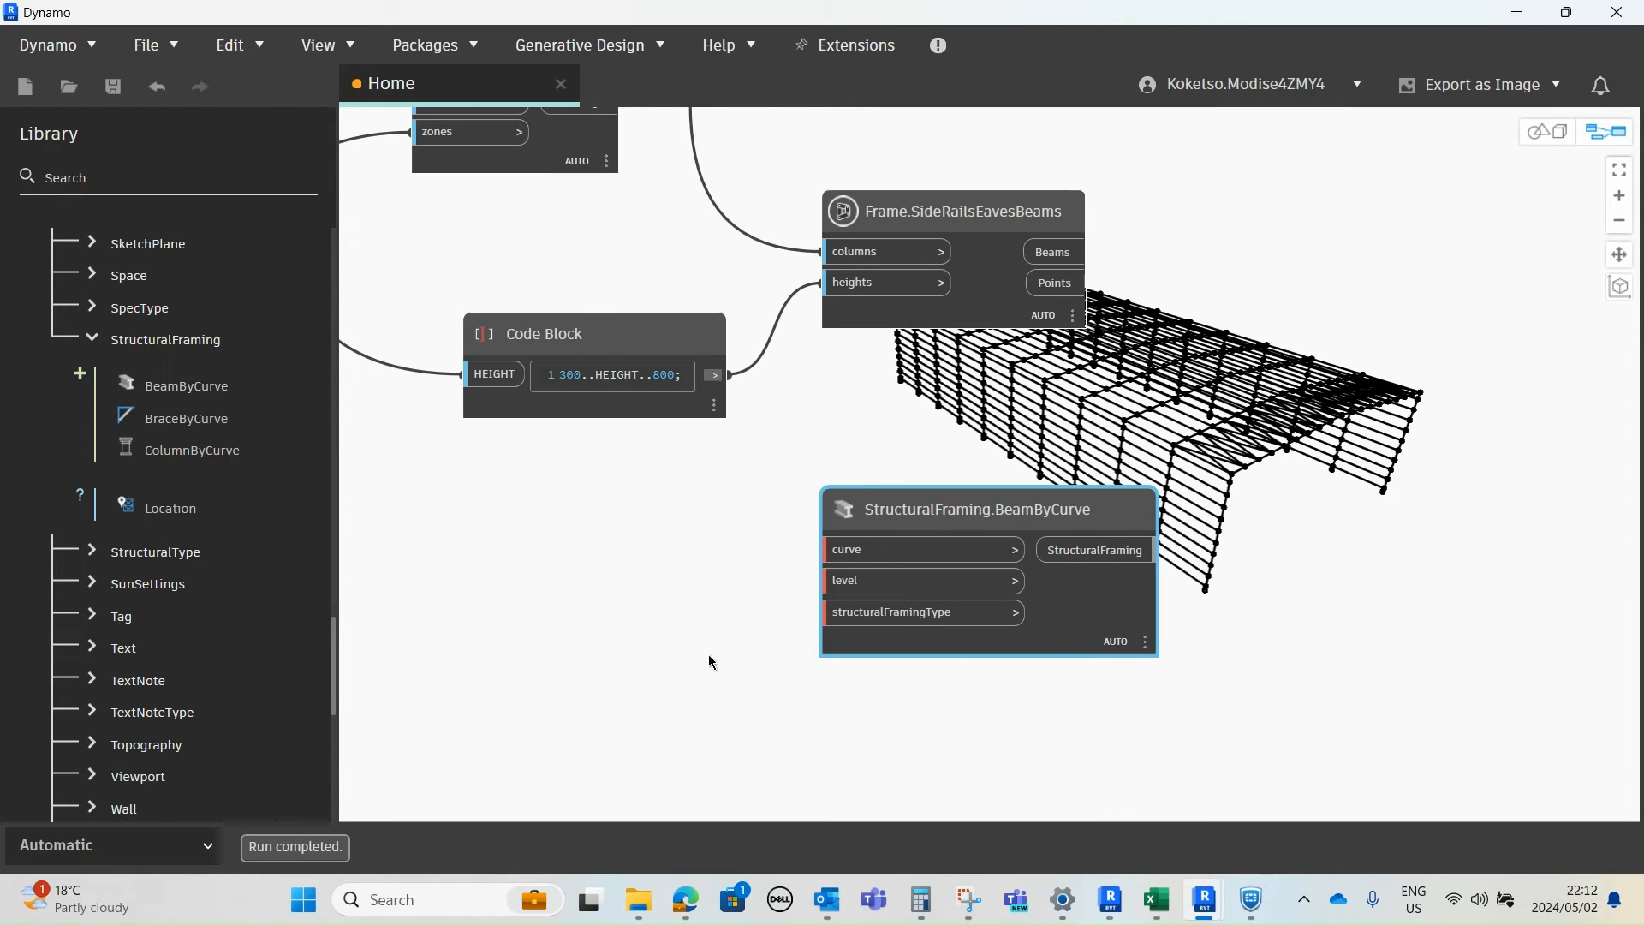
- Search for LEVELS, add a Levels node, and place it to the lower left of StructuralFraming.BeamByCurve
right_click(501, 628)
click(564, 234)
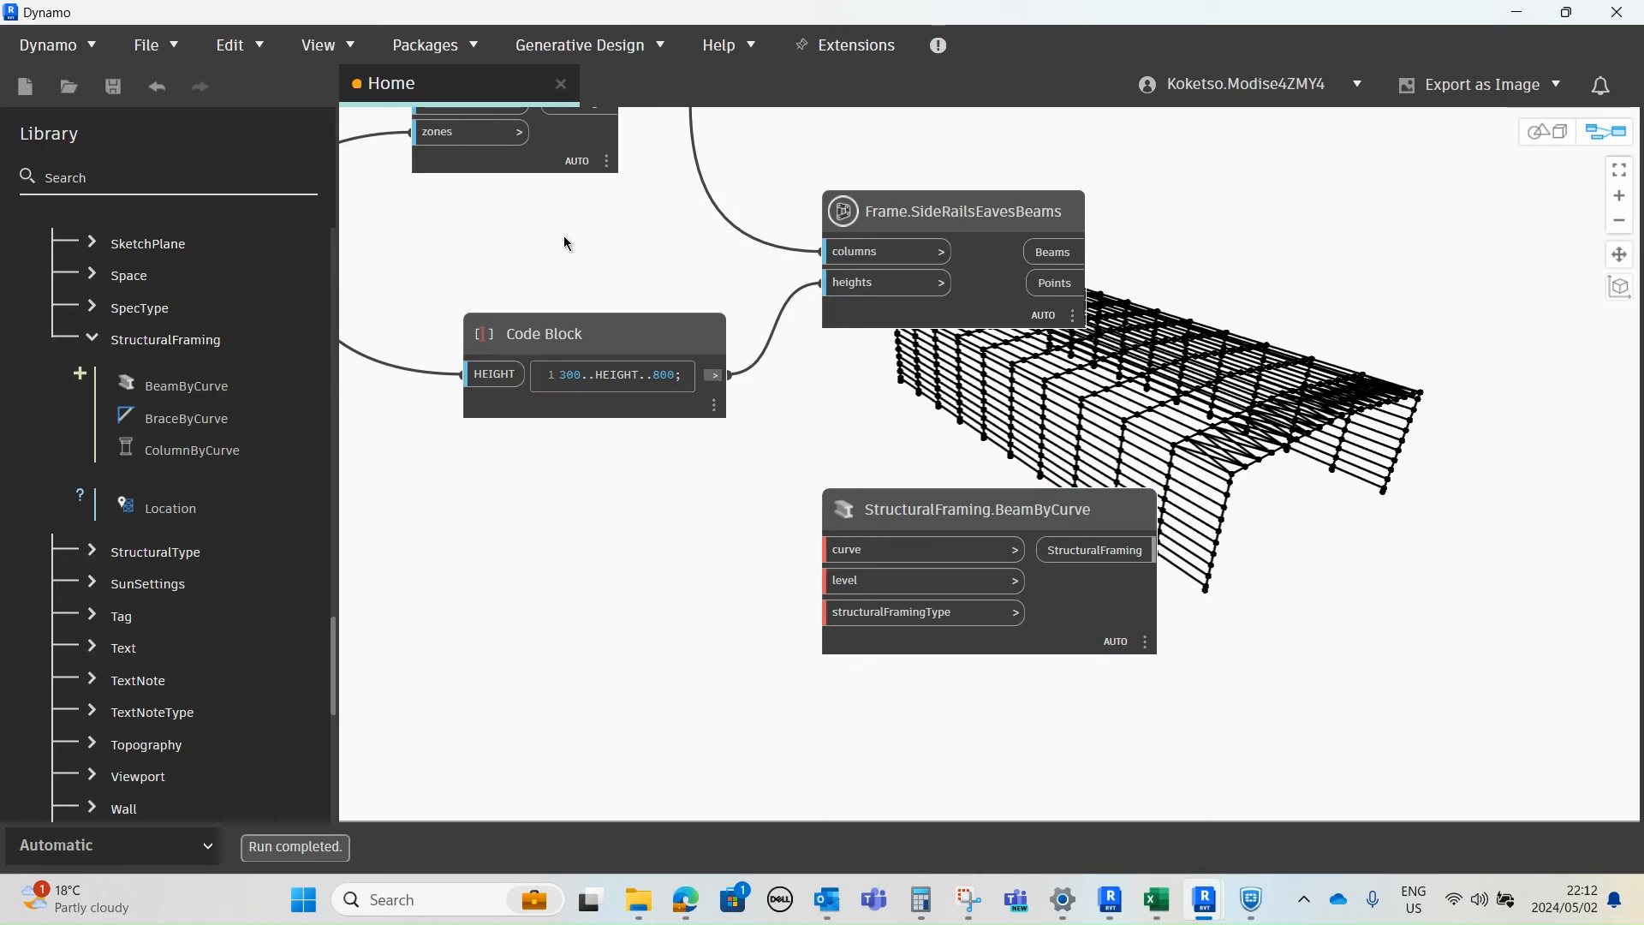
right_click(536, 653)
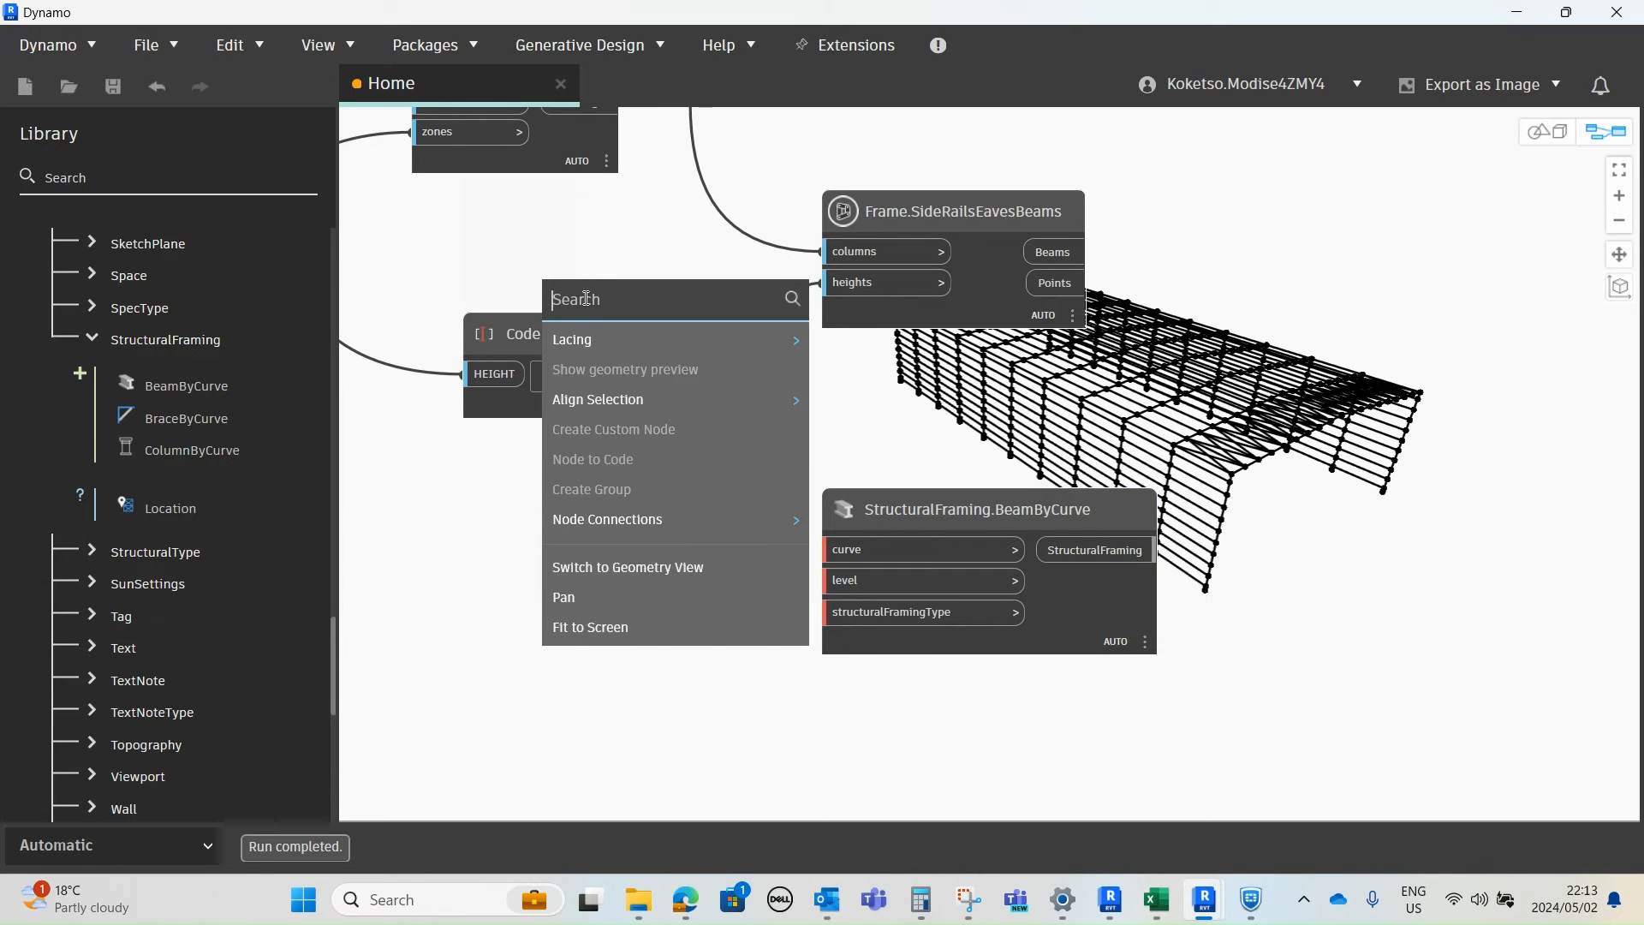
text(LEVEL)
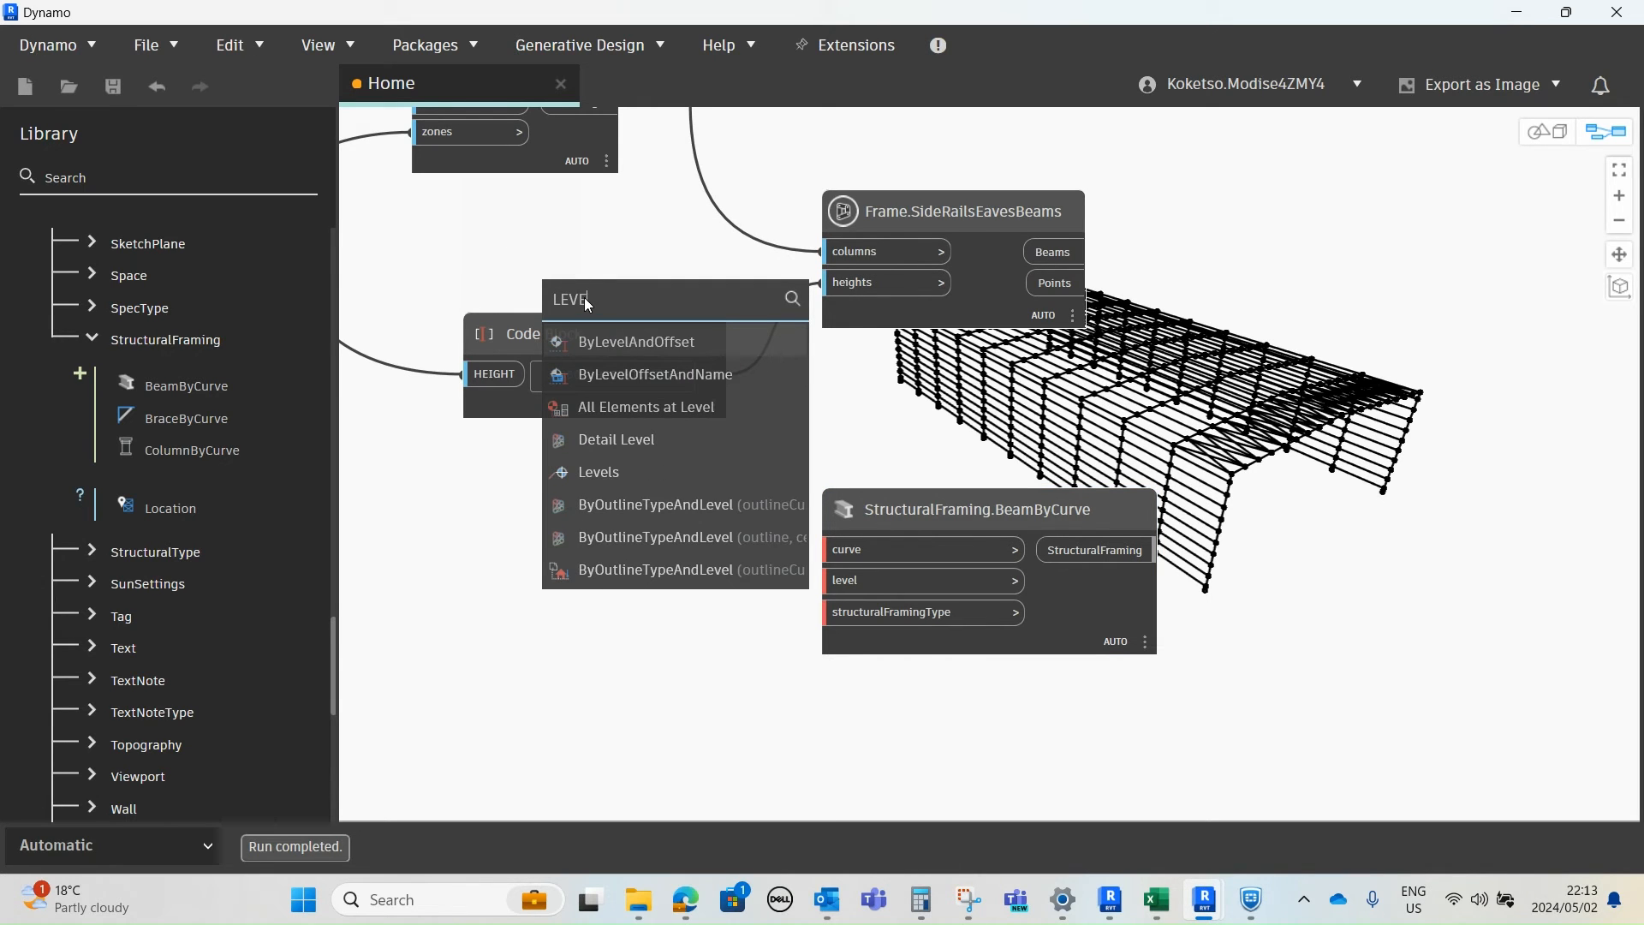
text(S)
click(608, 344)
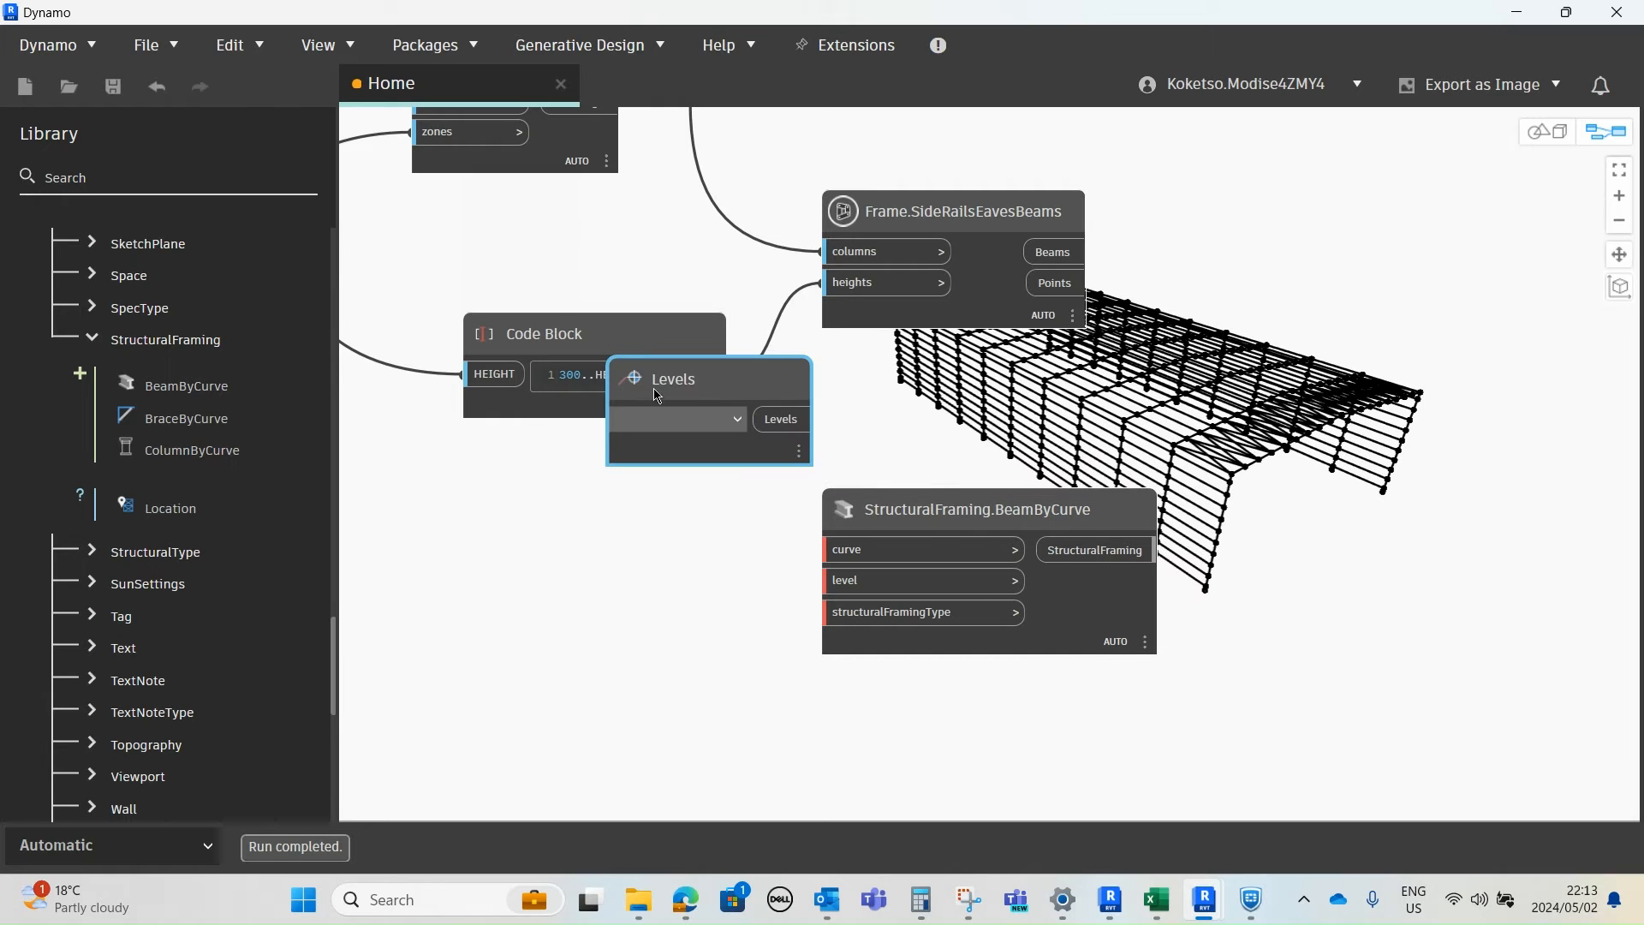
drag(657, 396, 576, 690)
scroll(646, 644, down, 2)
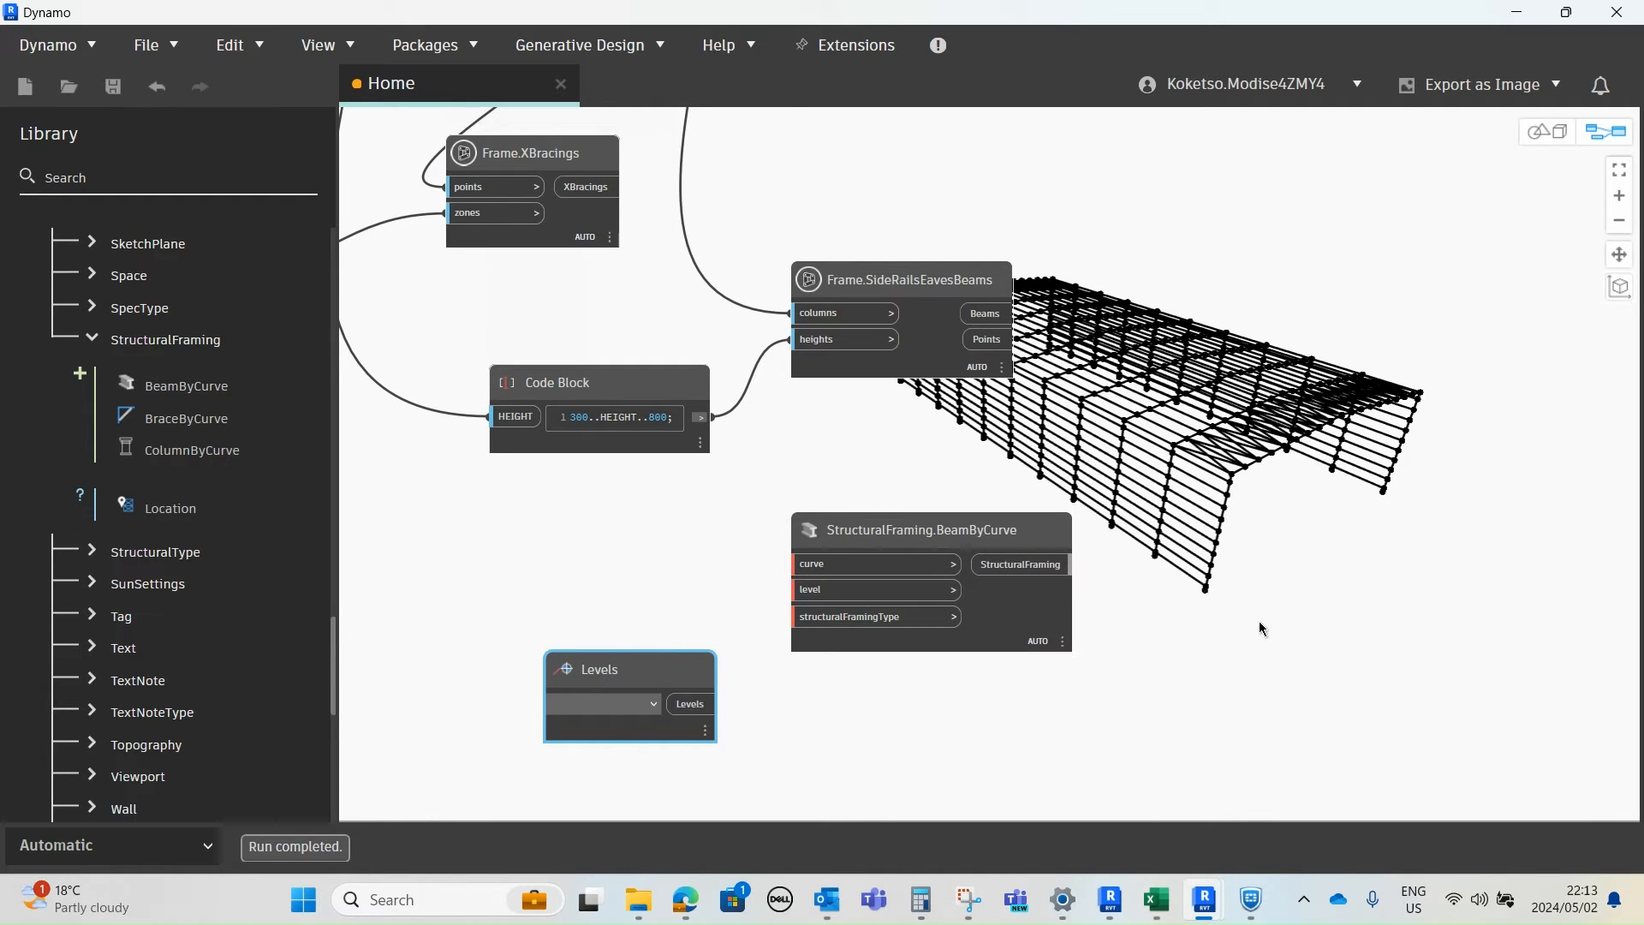
- Switch to Revit, open the South elevation, and rename Level 0 and its corresponding views as 00 - FOUNDATION
click(1521, 12)
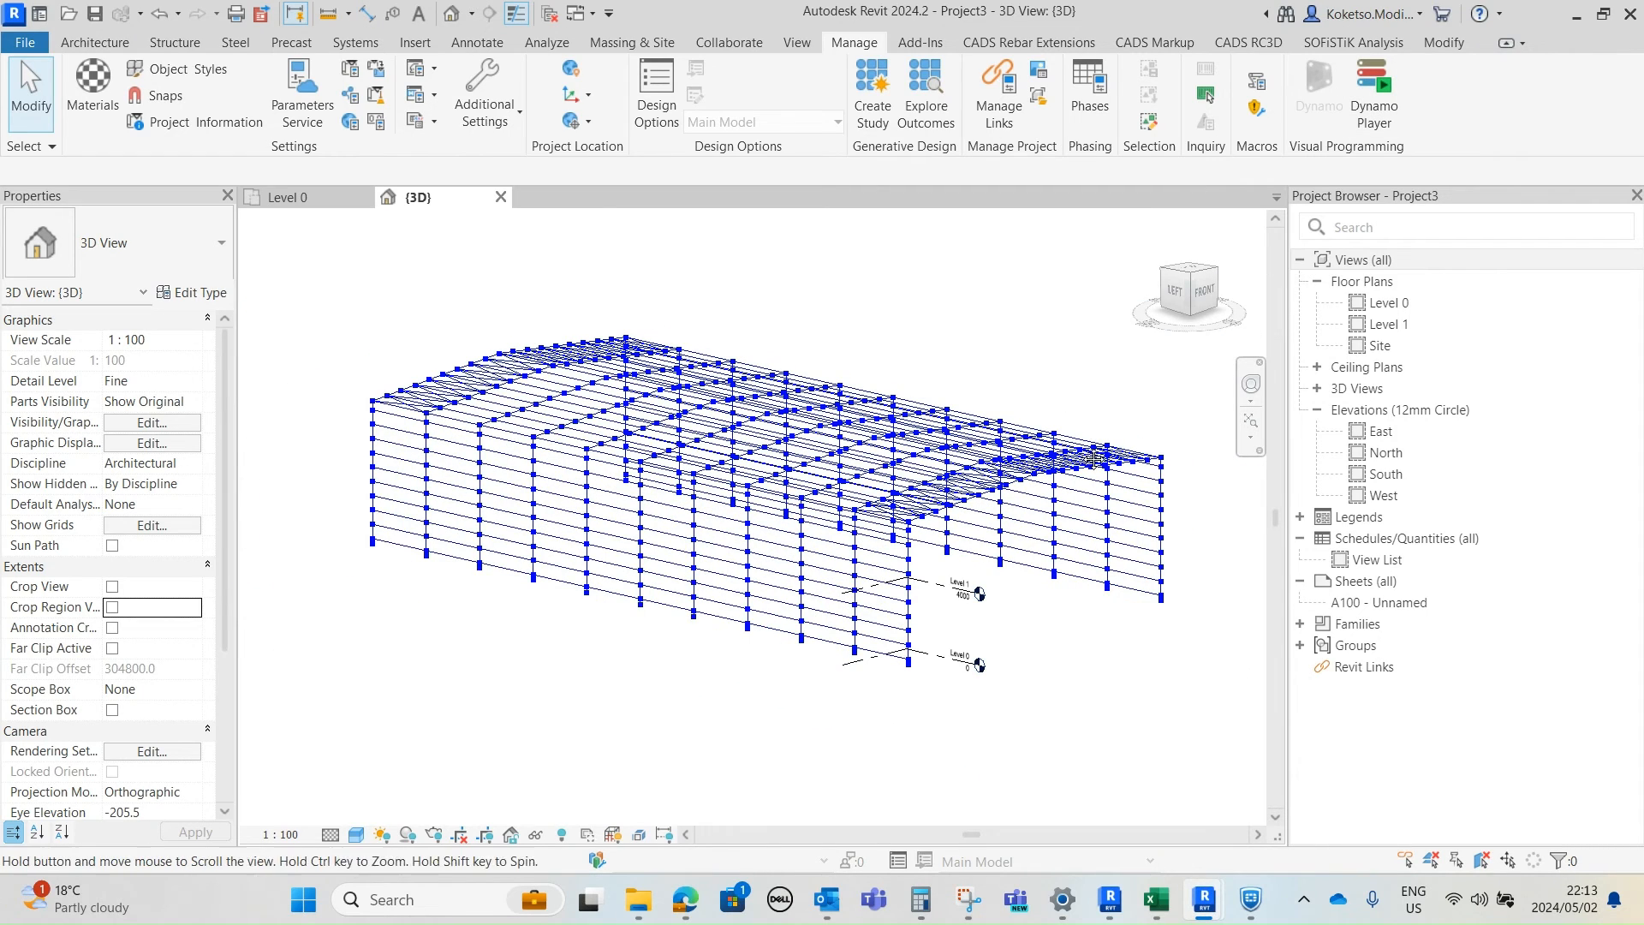
shift+middle_drag(1067, 396, 899, 411)
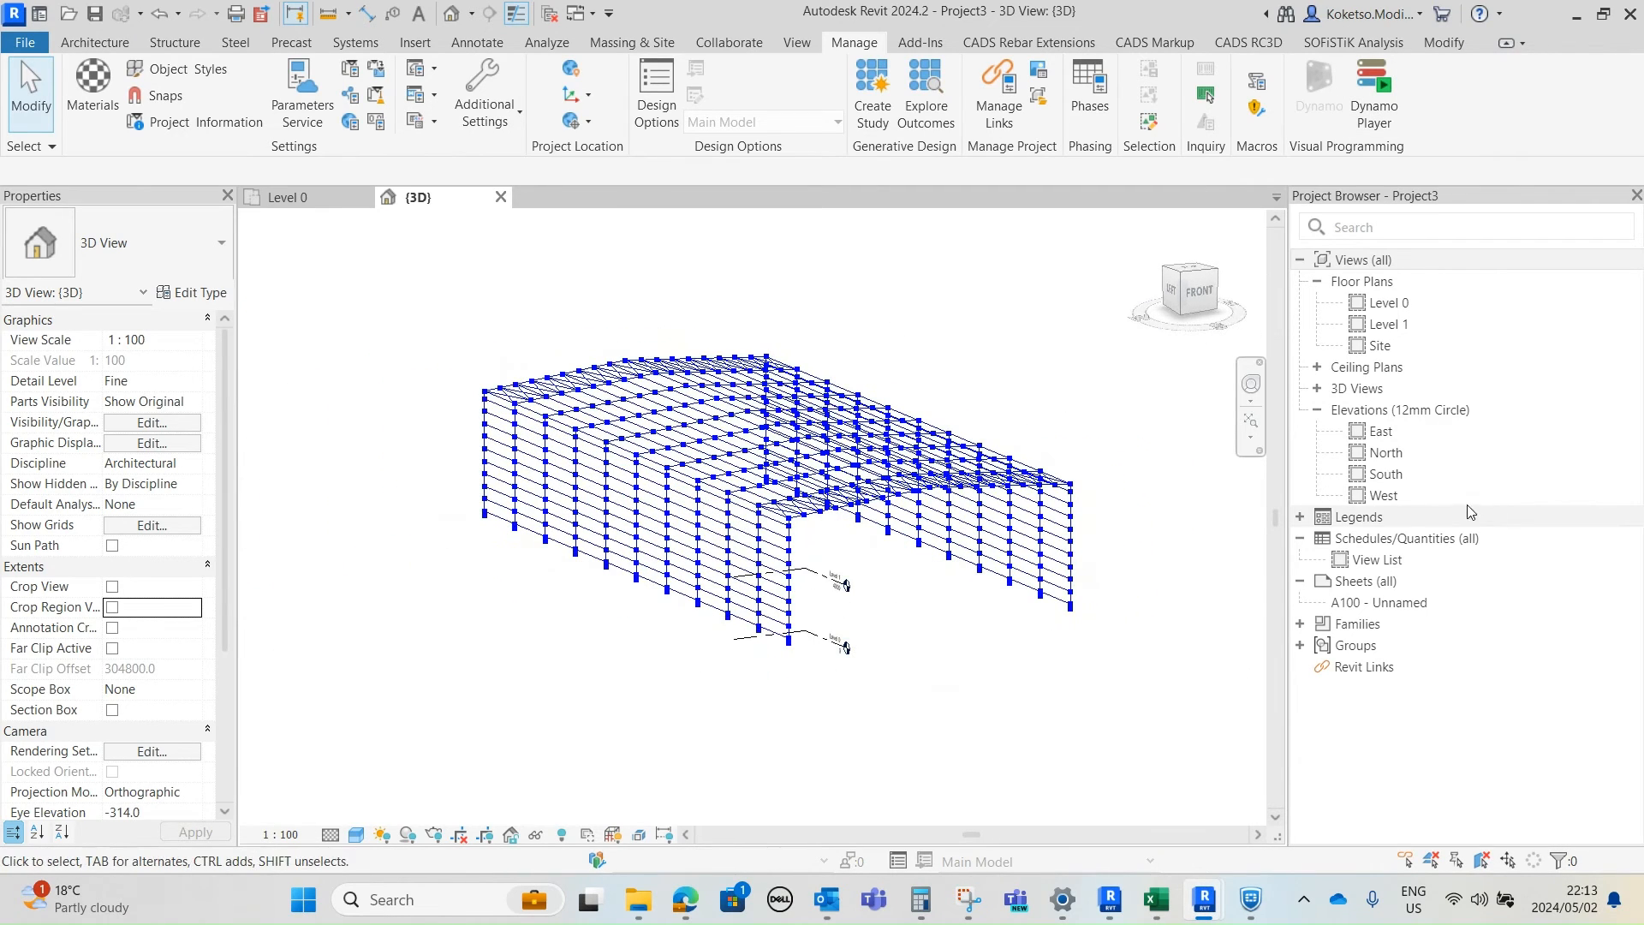
double_click(1387, 473)
scroll(460, 542, up, 2)
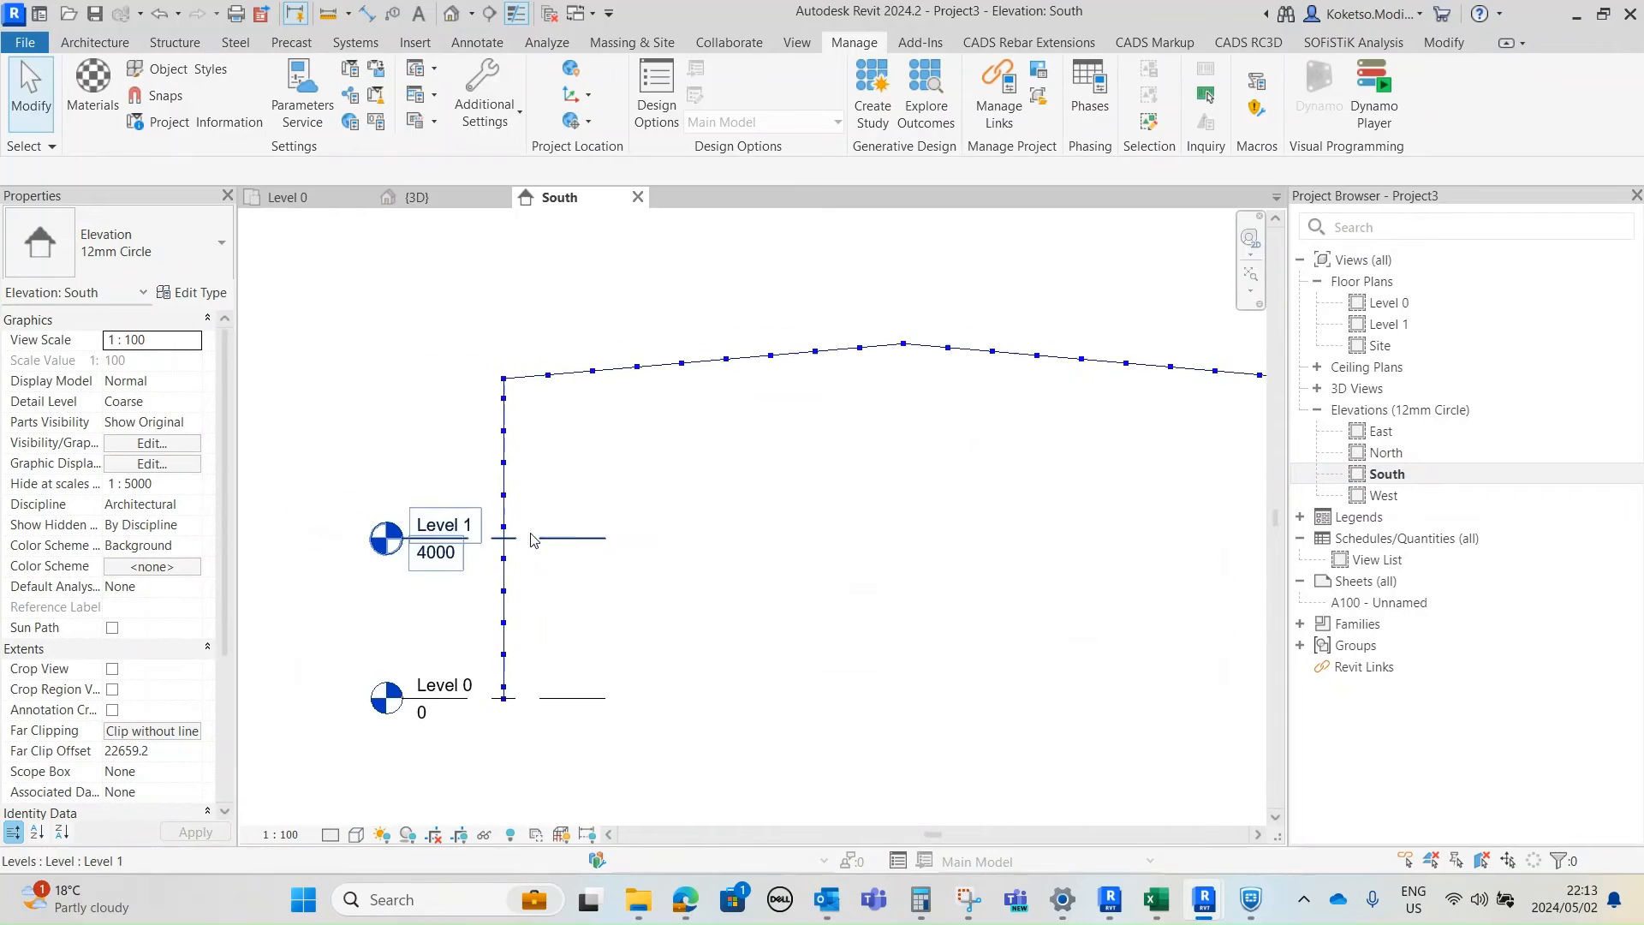
double_click(411, 710)
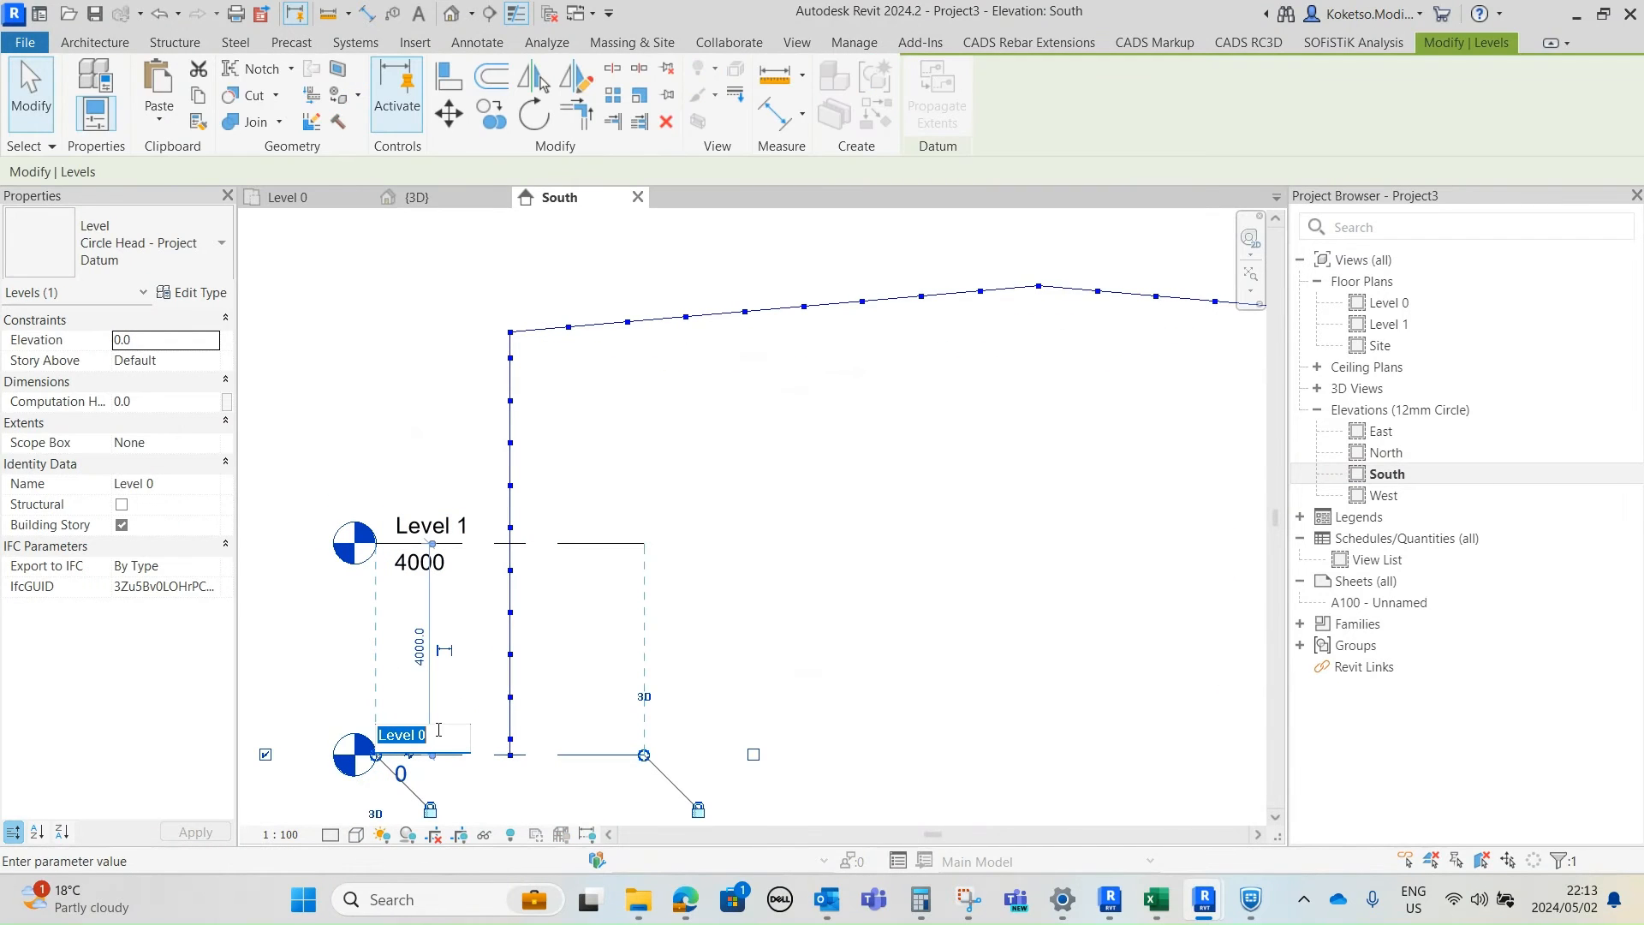
text(00)
key(Return)
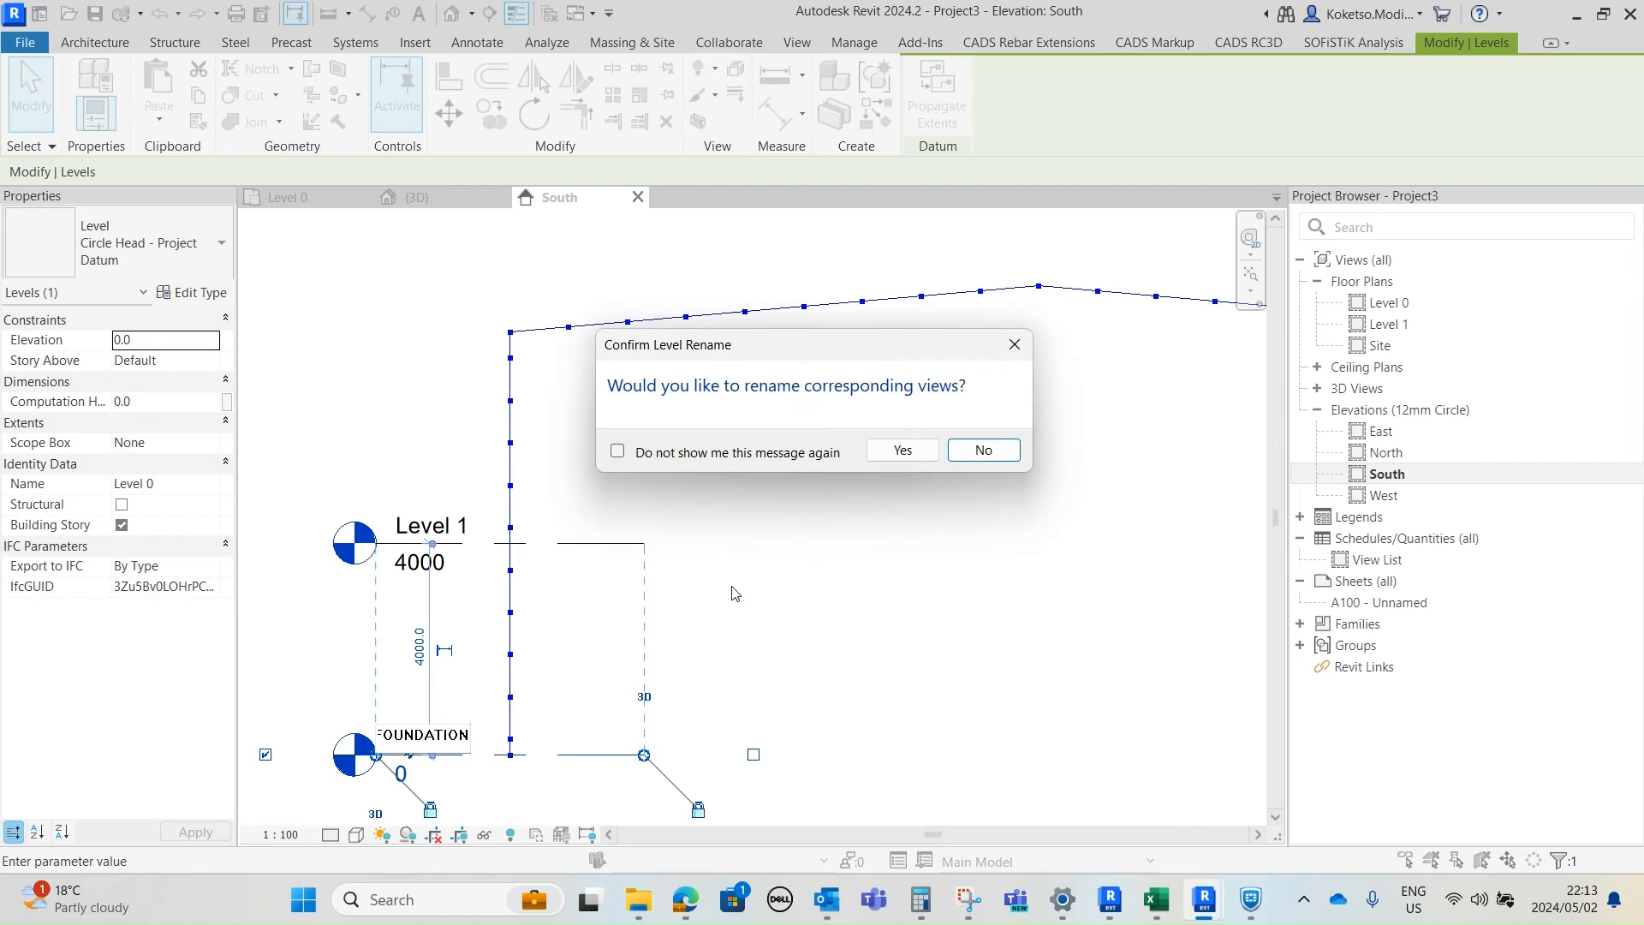
click(899, 448)
- Rename Level 1 and its corresponding views as 01 - EAVE
click(462, 522)
click(462, 522)
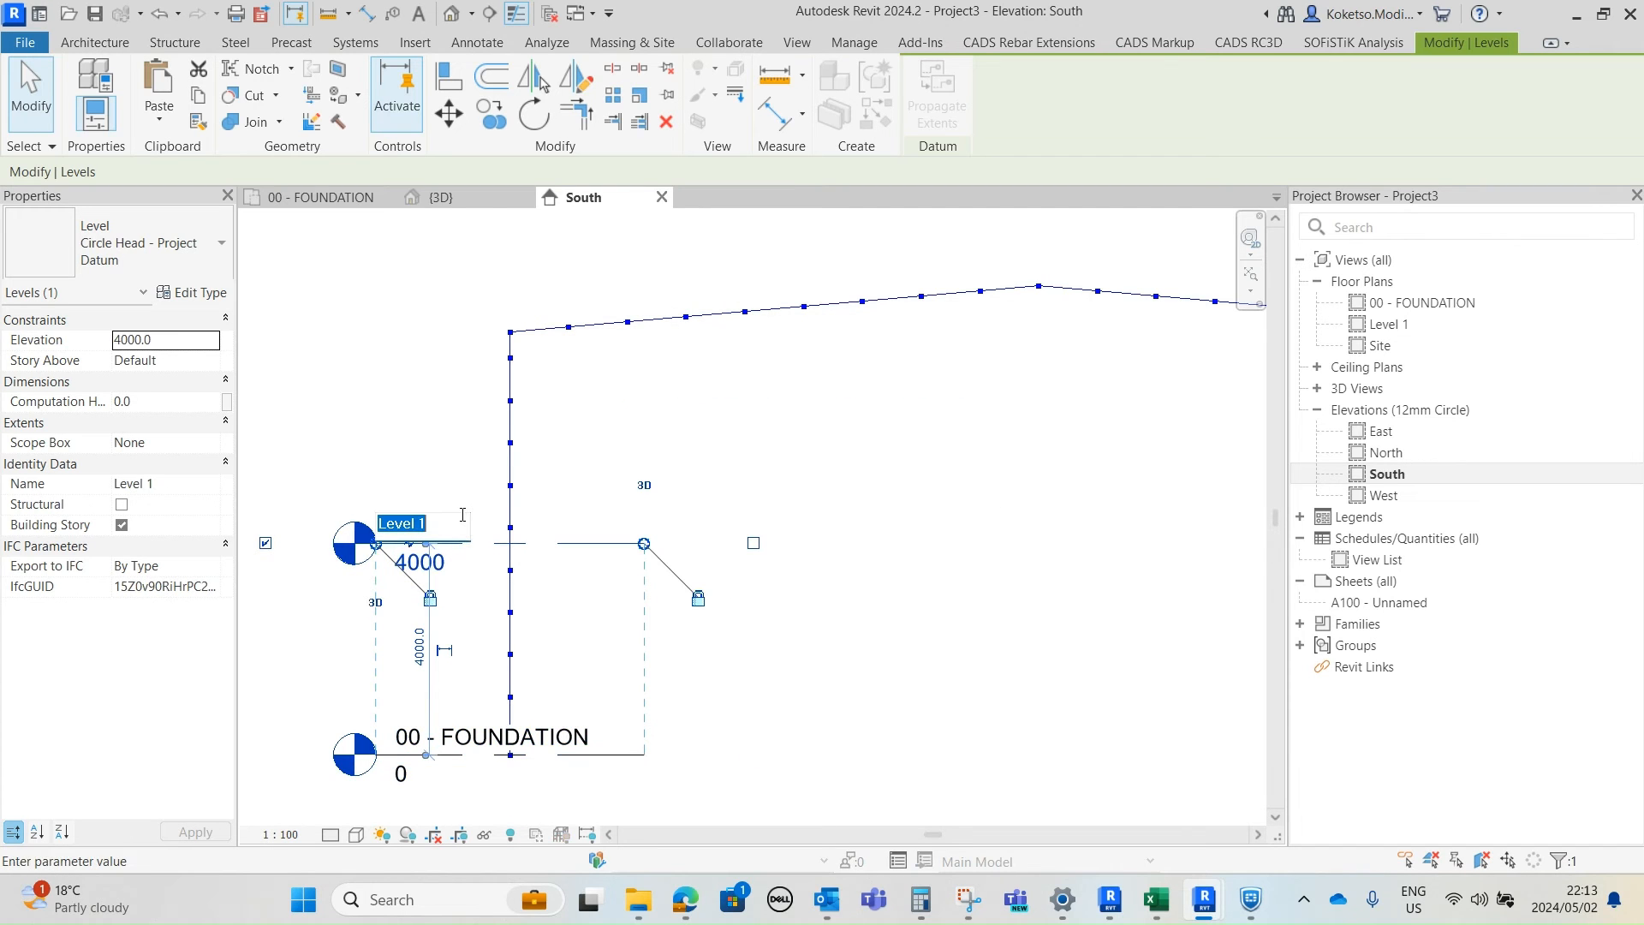
text(01 - EAVE)
key(Return)
click(914, 458)
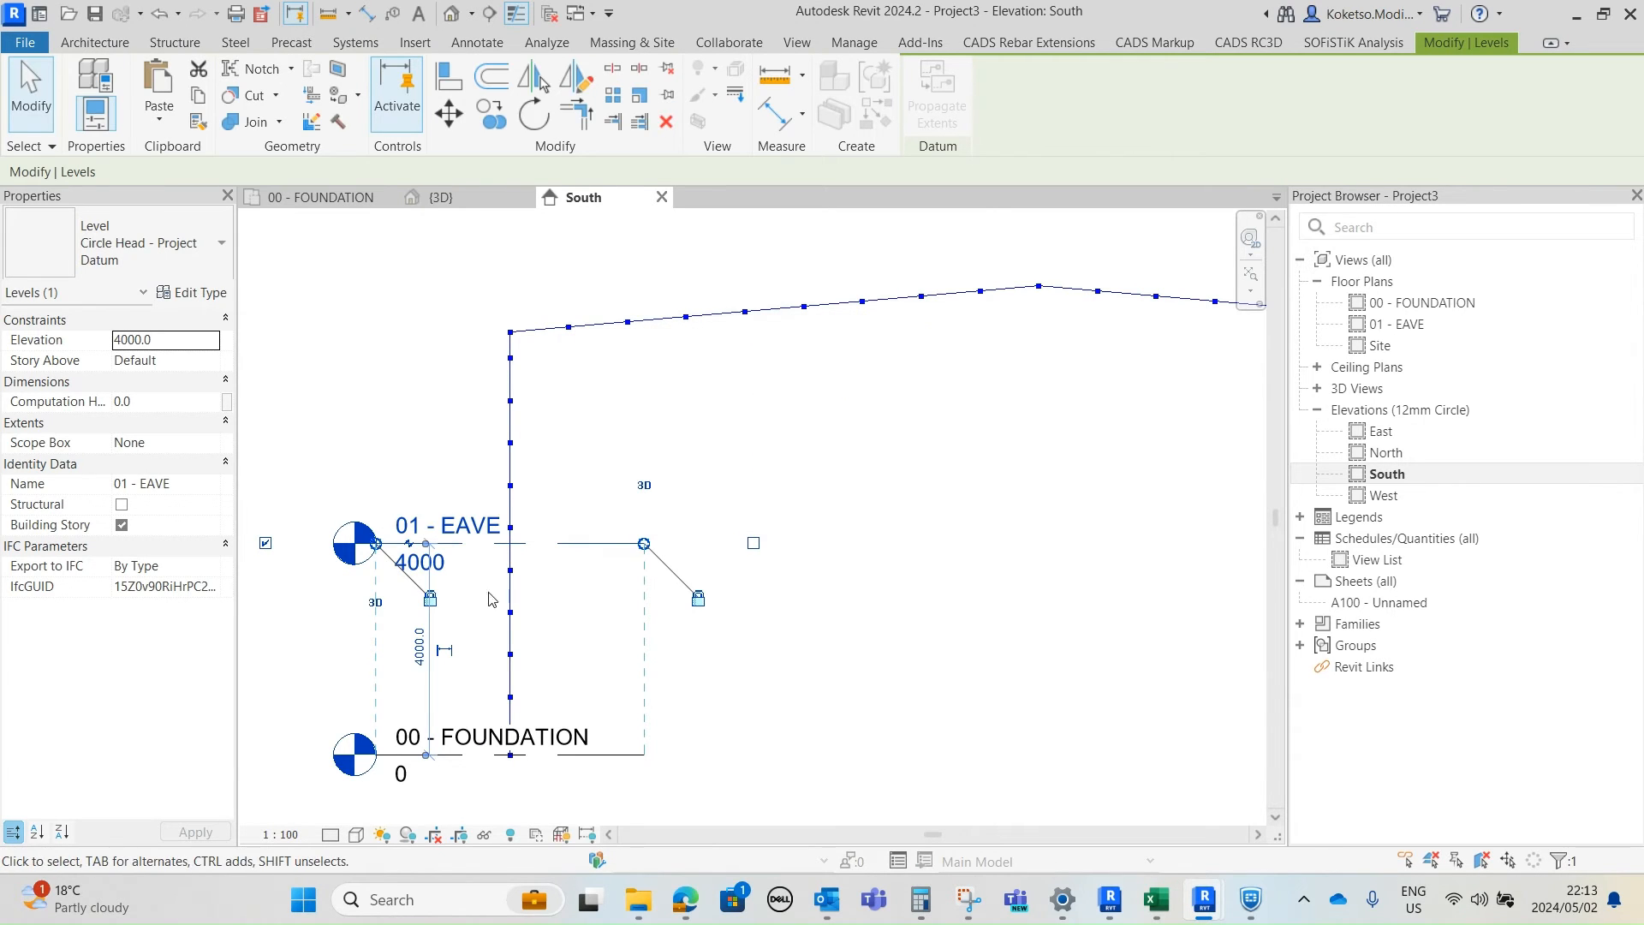
- Set the elevation of the 01 - EAVE level to 6000
click(439, 566)
text(6000)
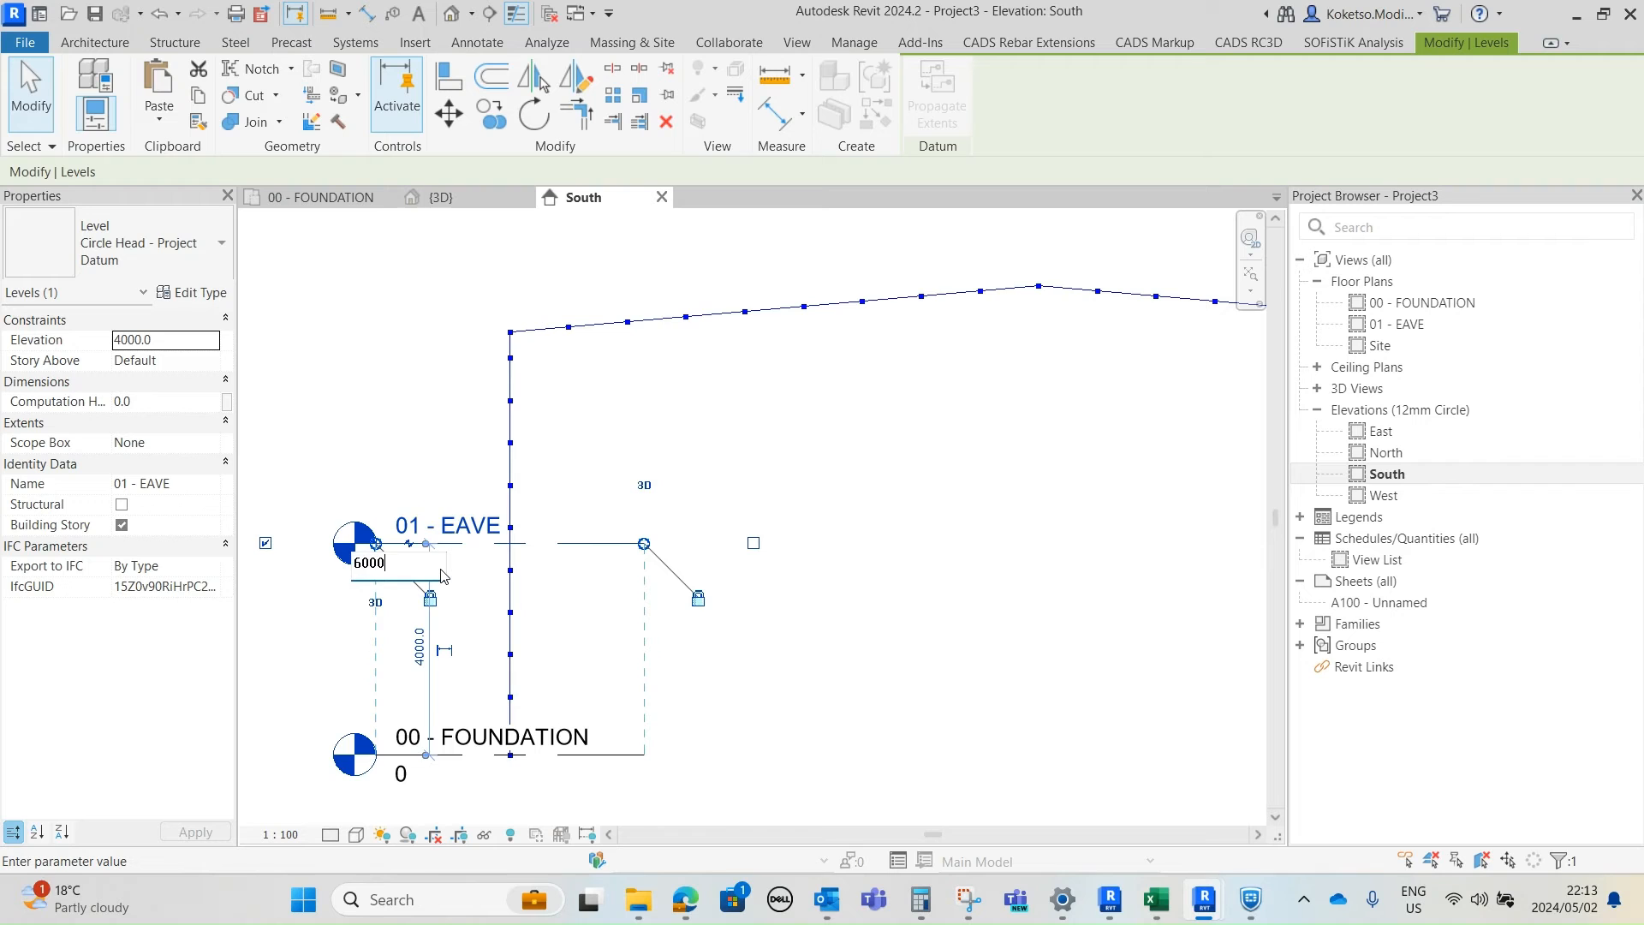
key(Return)
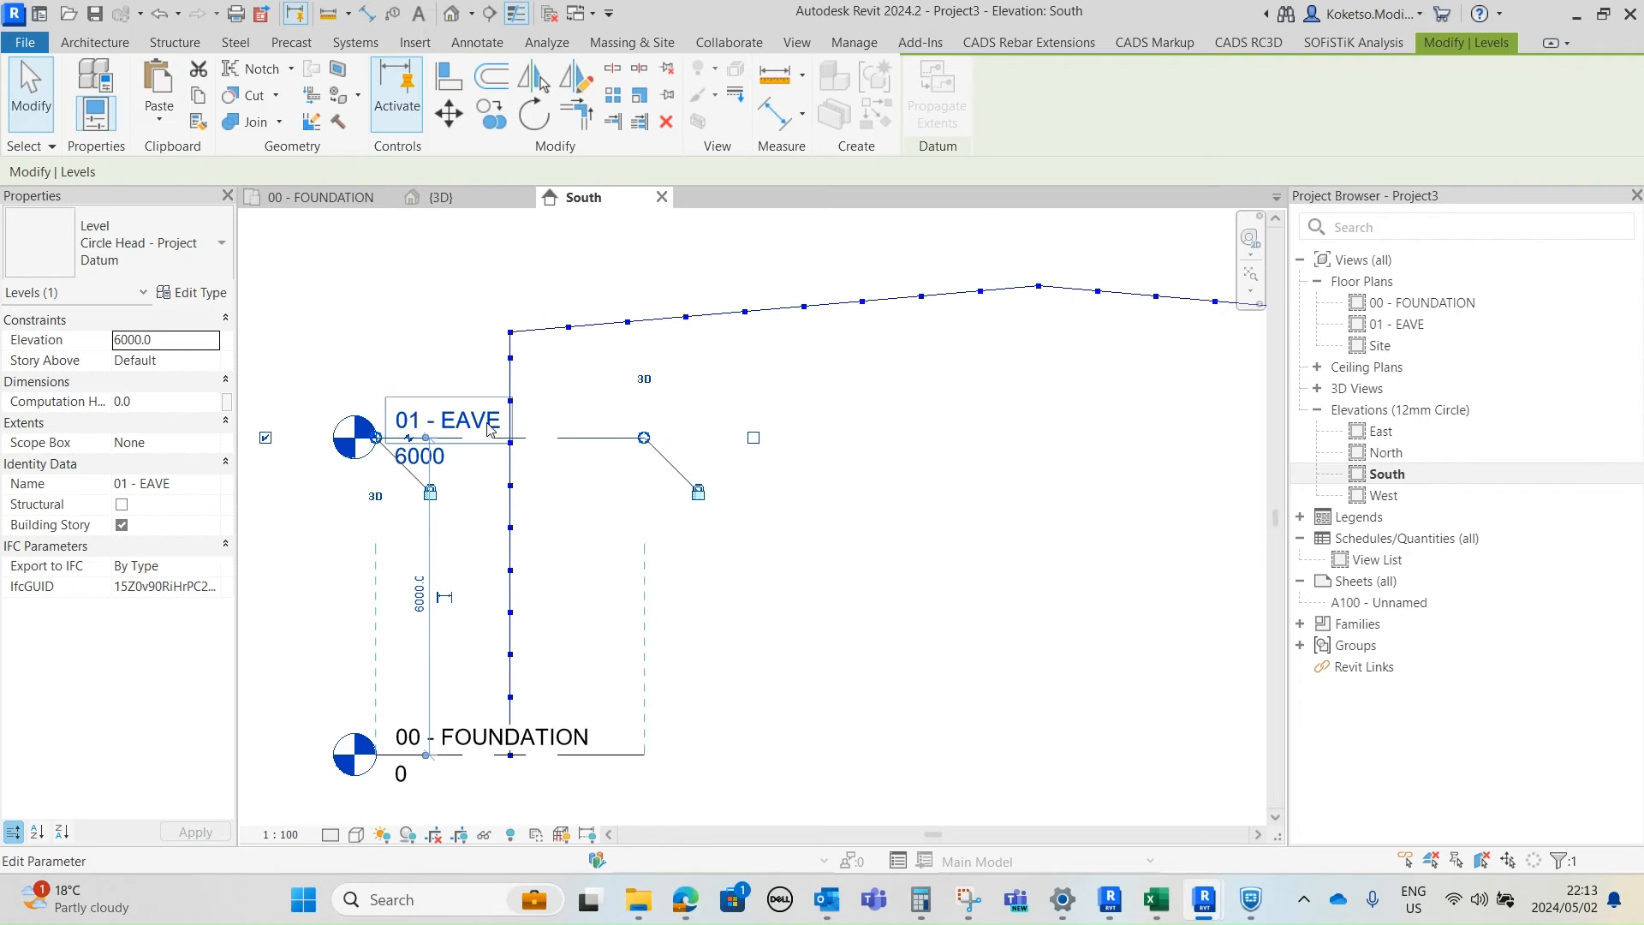
- Move the 01 - EAVE level up to the top of the frame's column, at elevation 8000
scroll(512, 437, up, 3)
click(450, 114)
scroll(503, 452, up, 2)
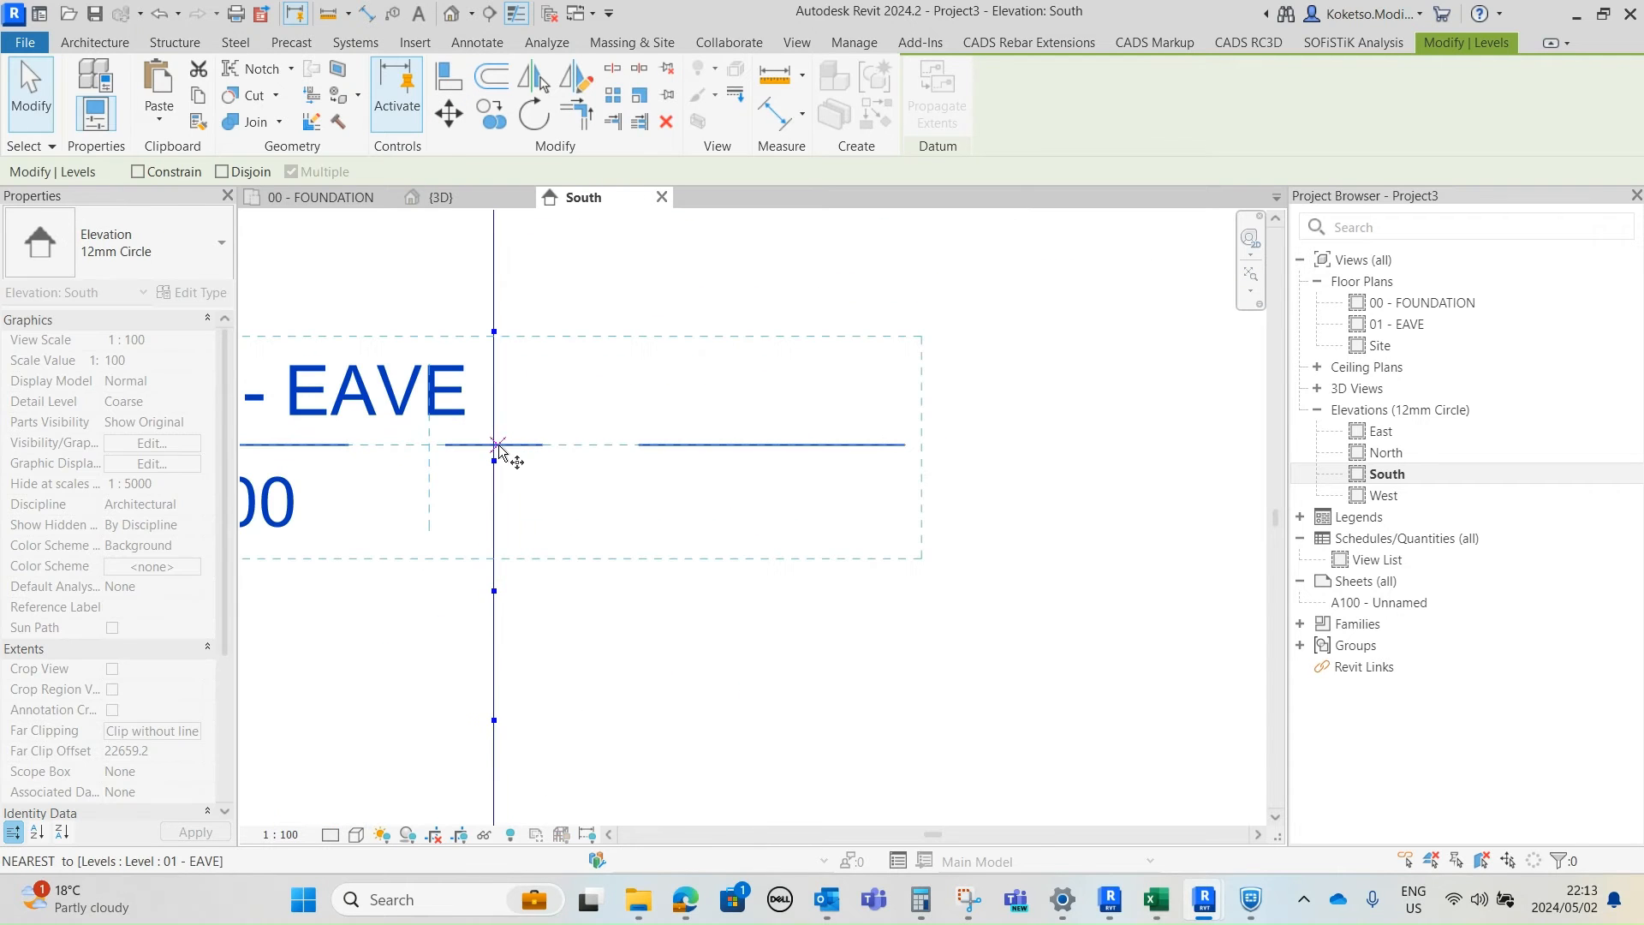
click(504, 449)
click(514, 342)
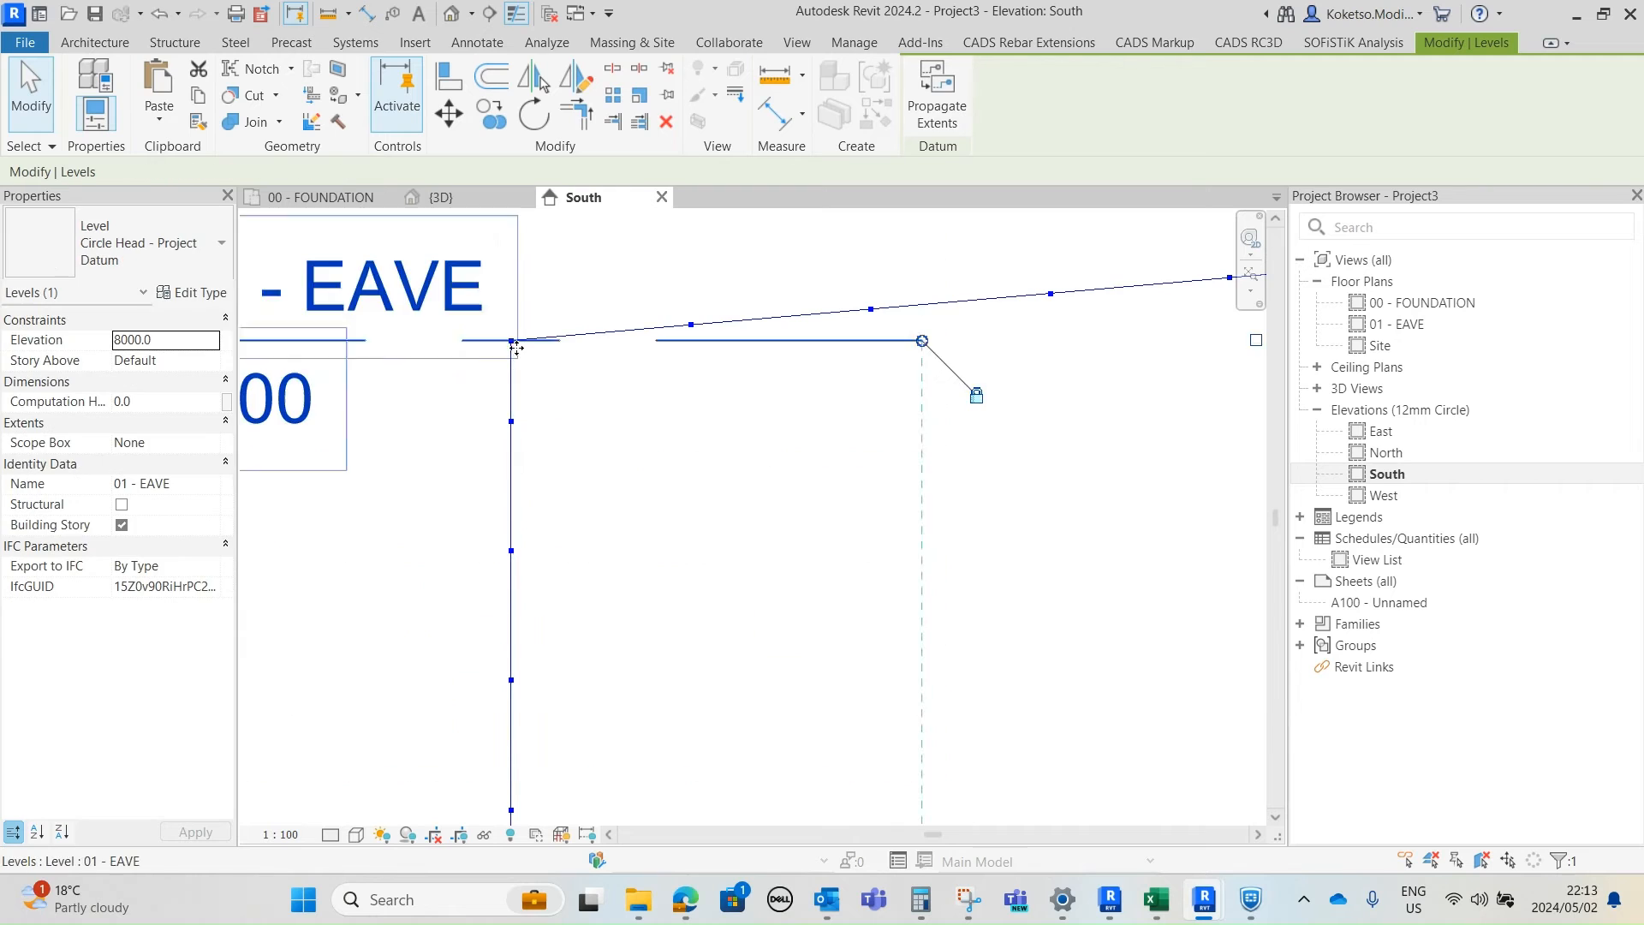
scroll(565, 377, down, 5)
click(581, 400)
scroll(614, 400, down, 3)
- Maximize the 3D extents of the 01 - EAVE and 00 - FOUNDATION levels
click(591, 380)
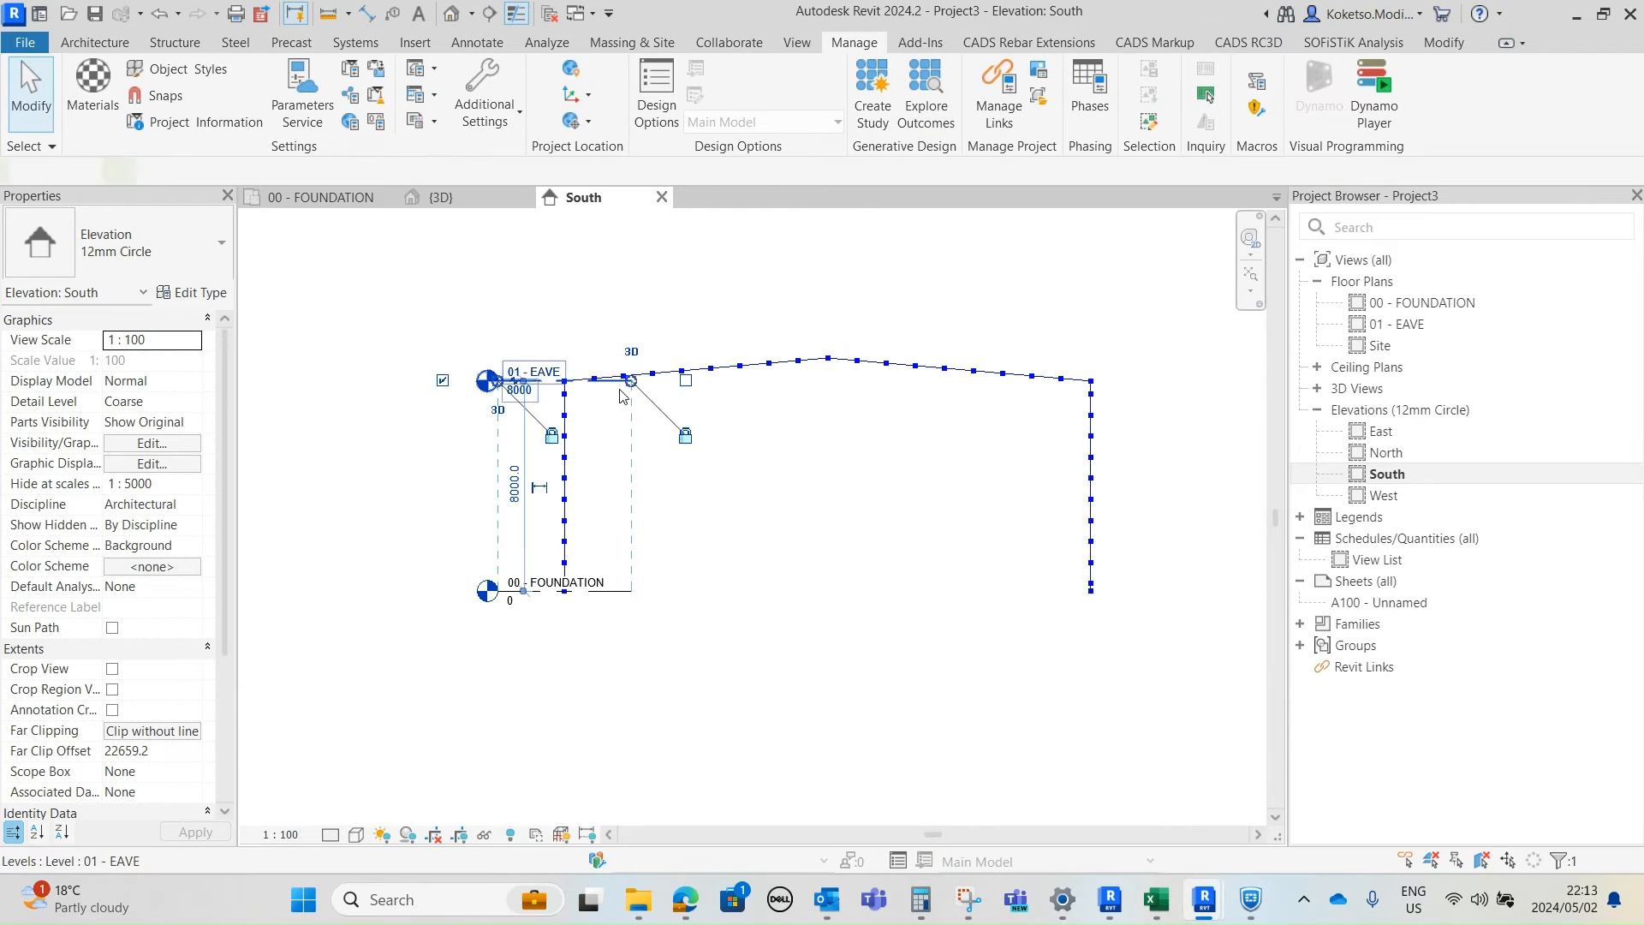
right_click(611, 464)
click(702, 421)
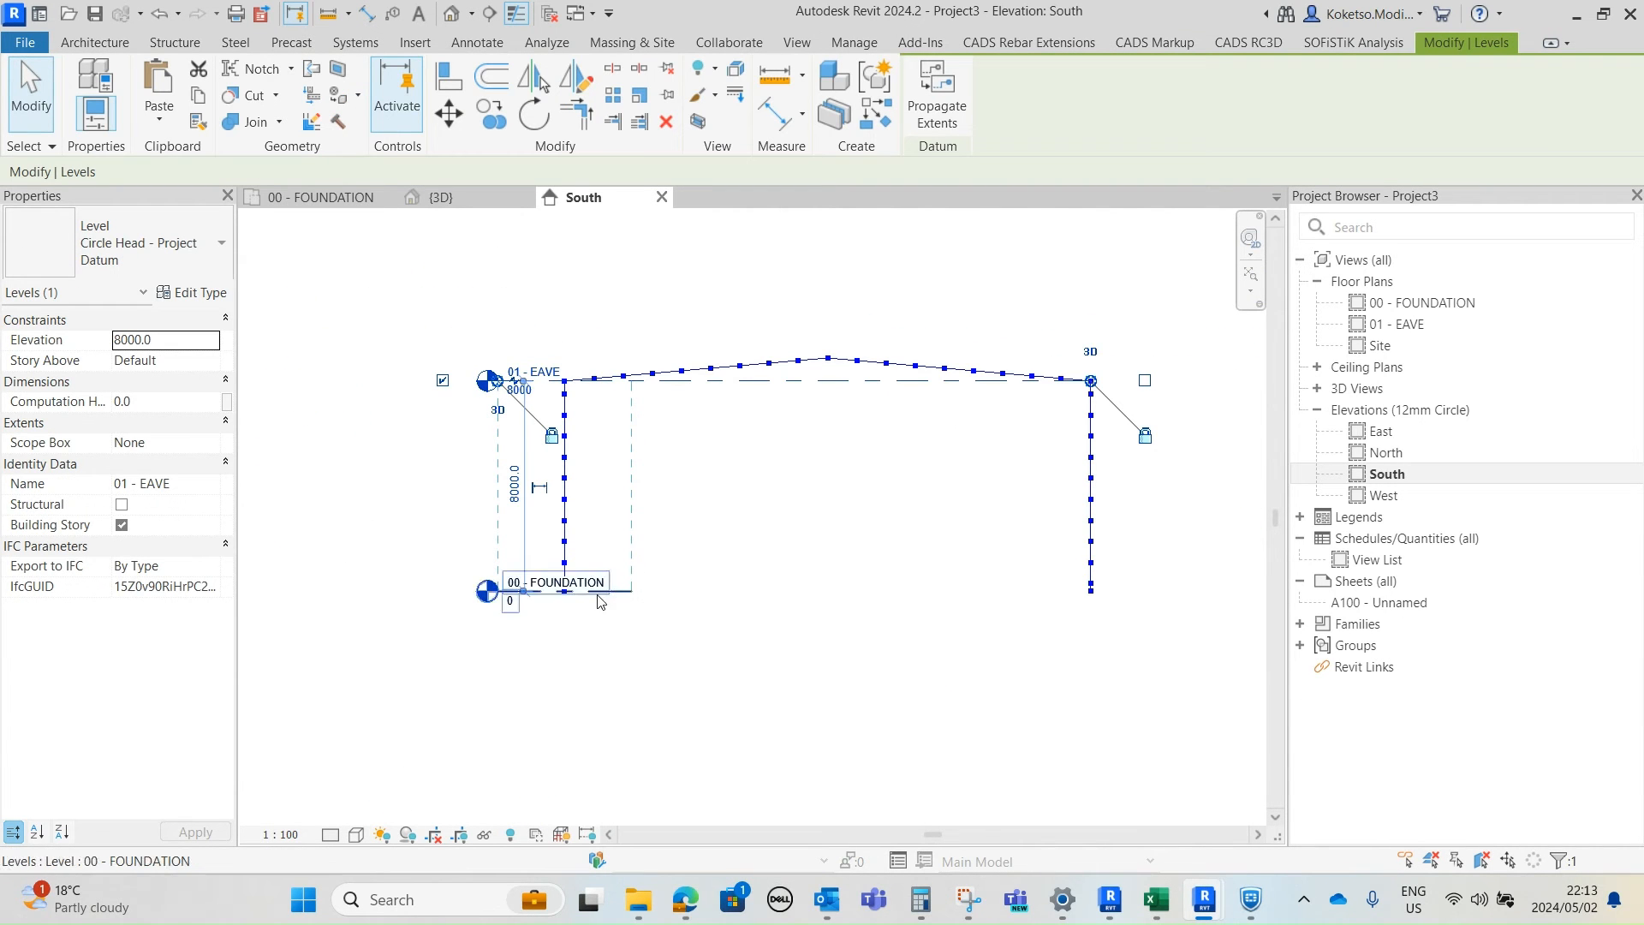
click(620, 589)
right_click(687, 518)
click(791, 414)
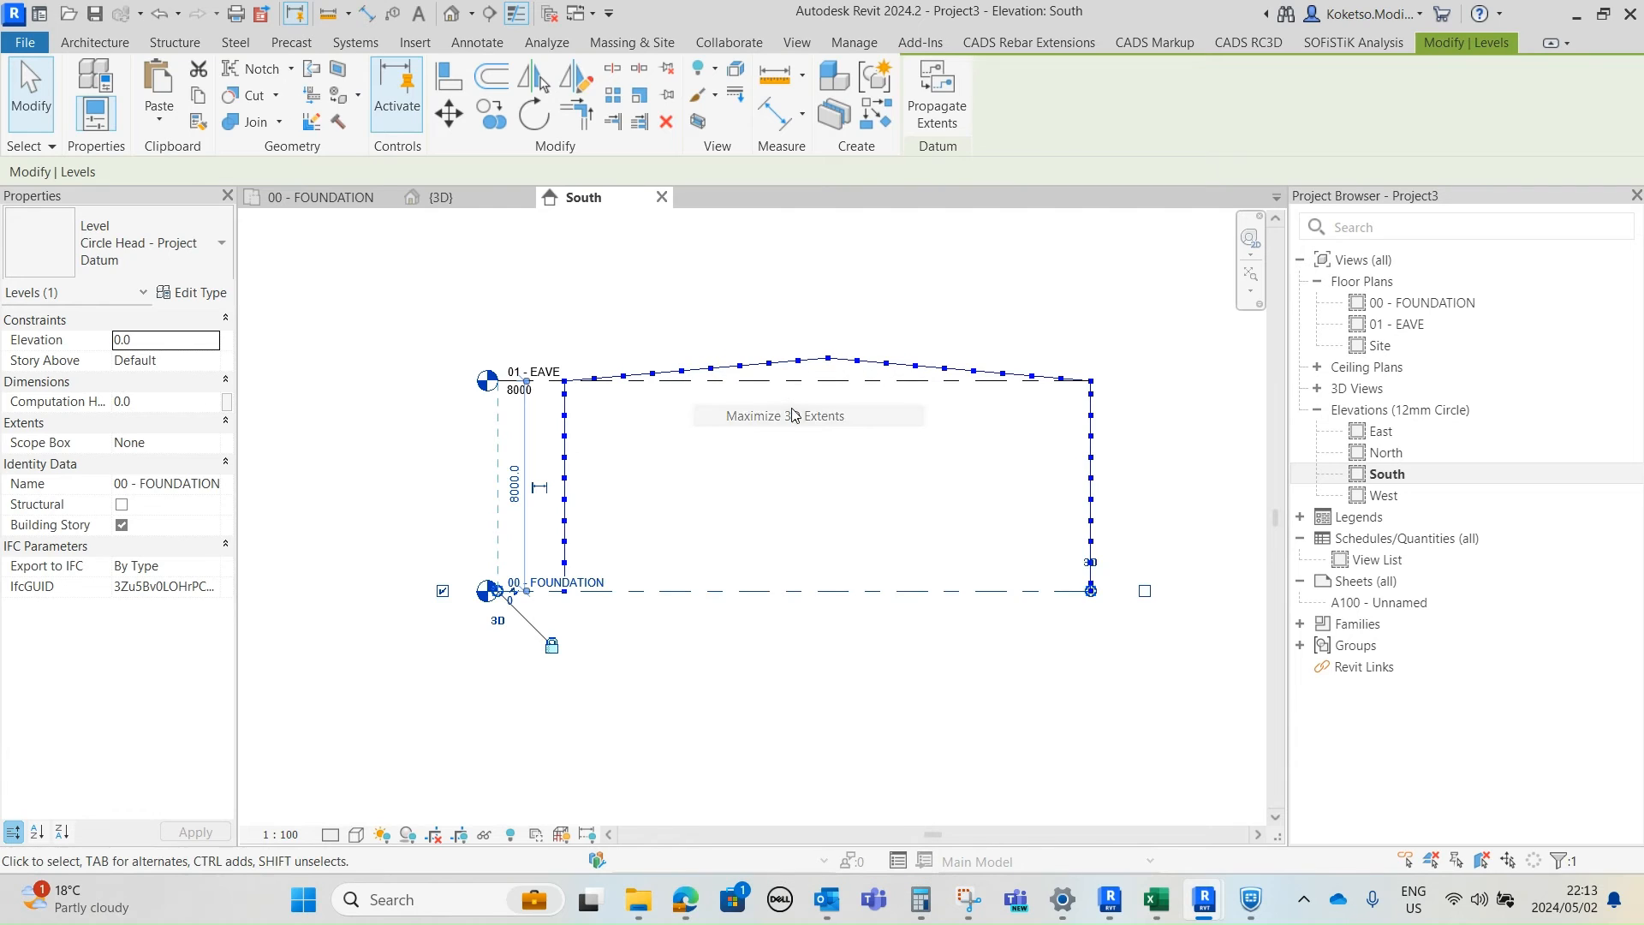
click(842, 508)
- View the frame and its levels in the 3D view and return to Dynamo
scroll(846, 506, down, 2)
middle_drag(844, 430, 888, 462)
click(467, 198)
scroll(888, 460, up, 2)
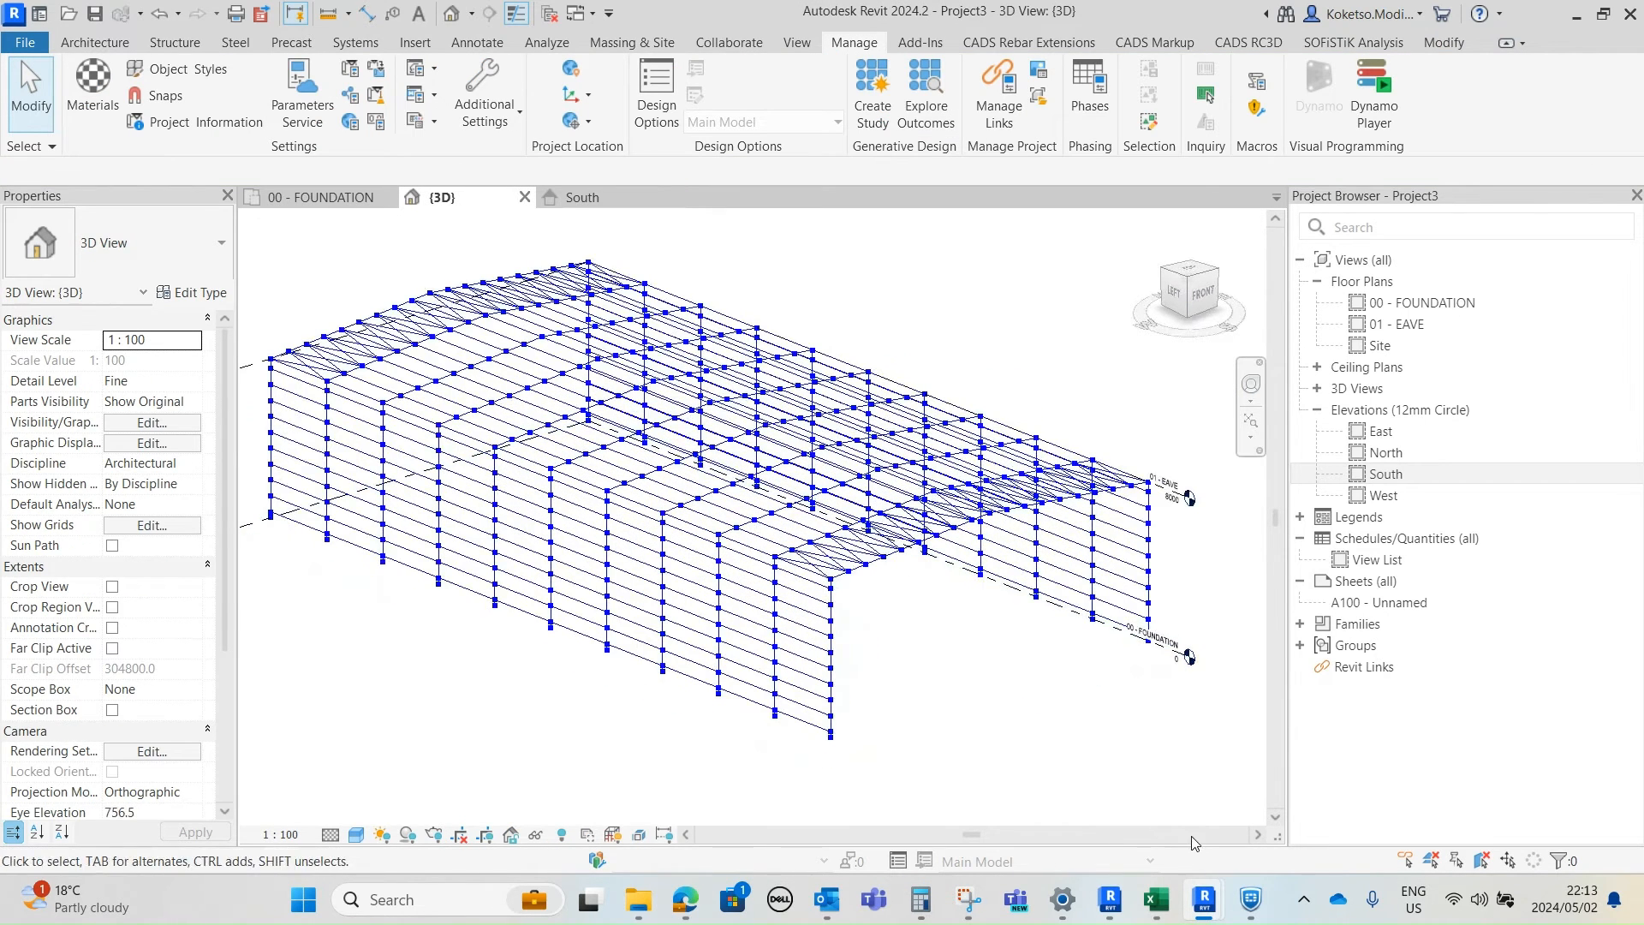
click(1331, 784)
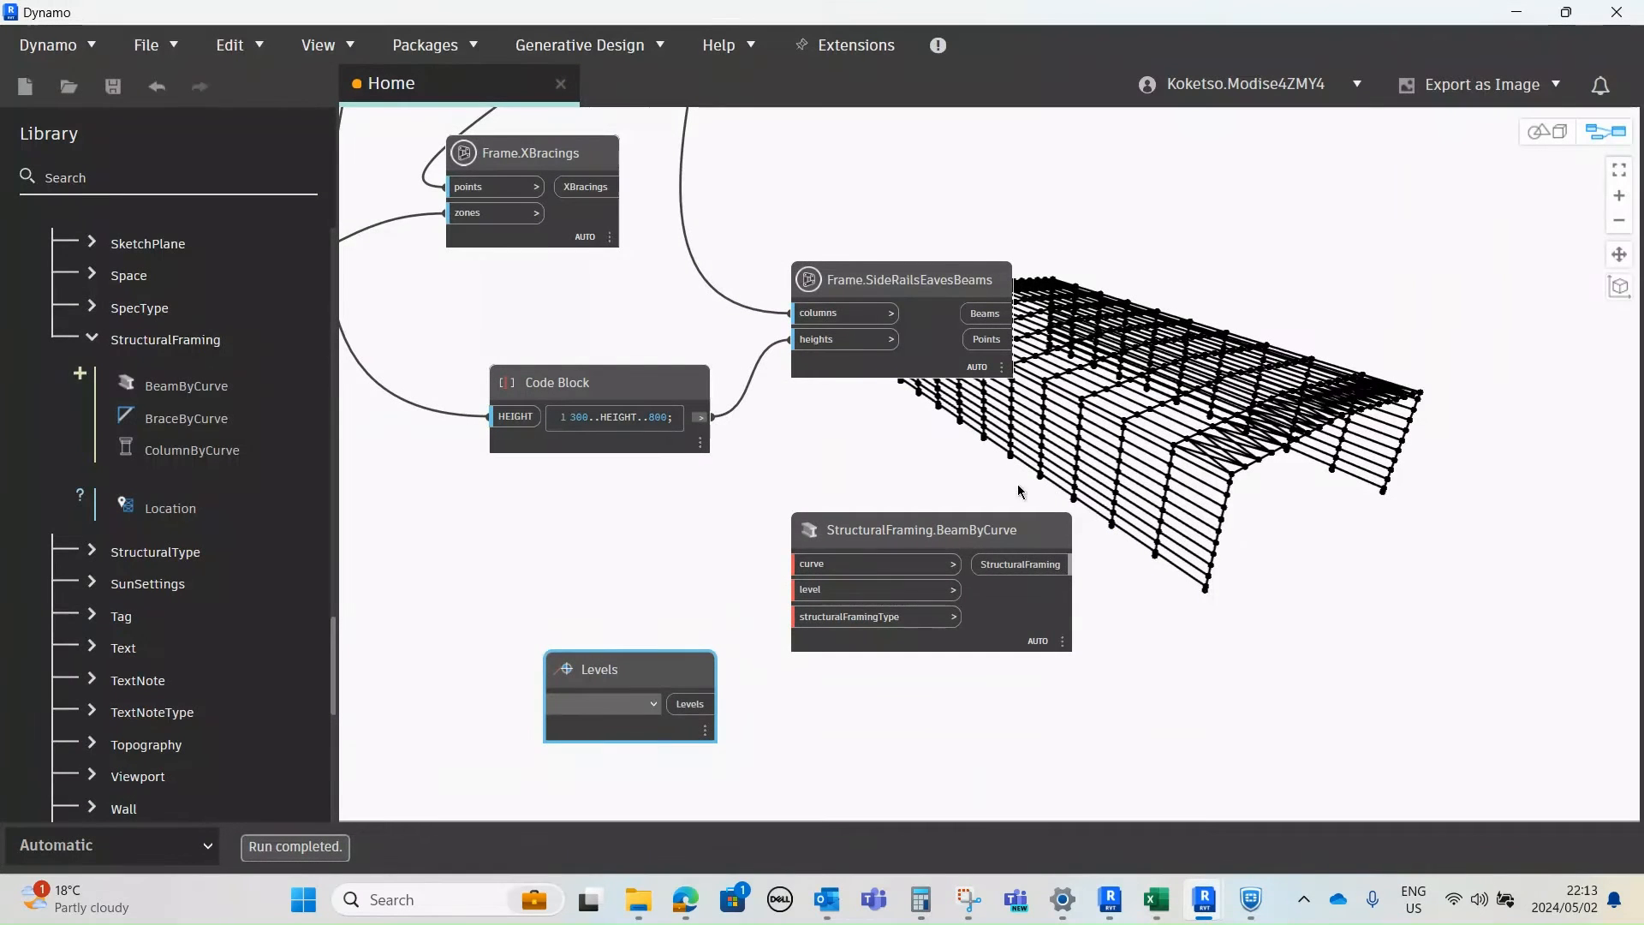
- Set the Levels node to 01 - EAVE and connect it to the level input of StructuralFraming.BeamByCurve
scroll(756, 707, up, 2)
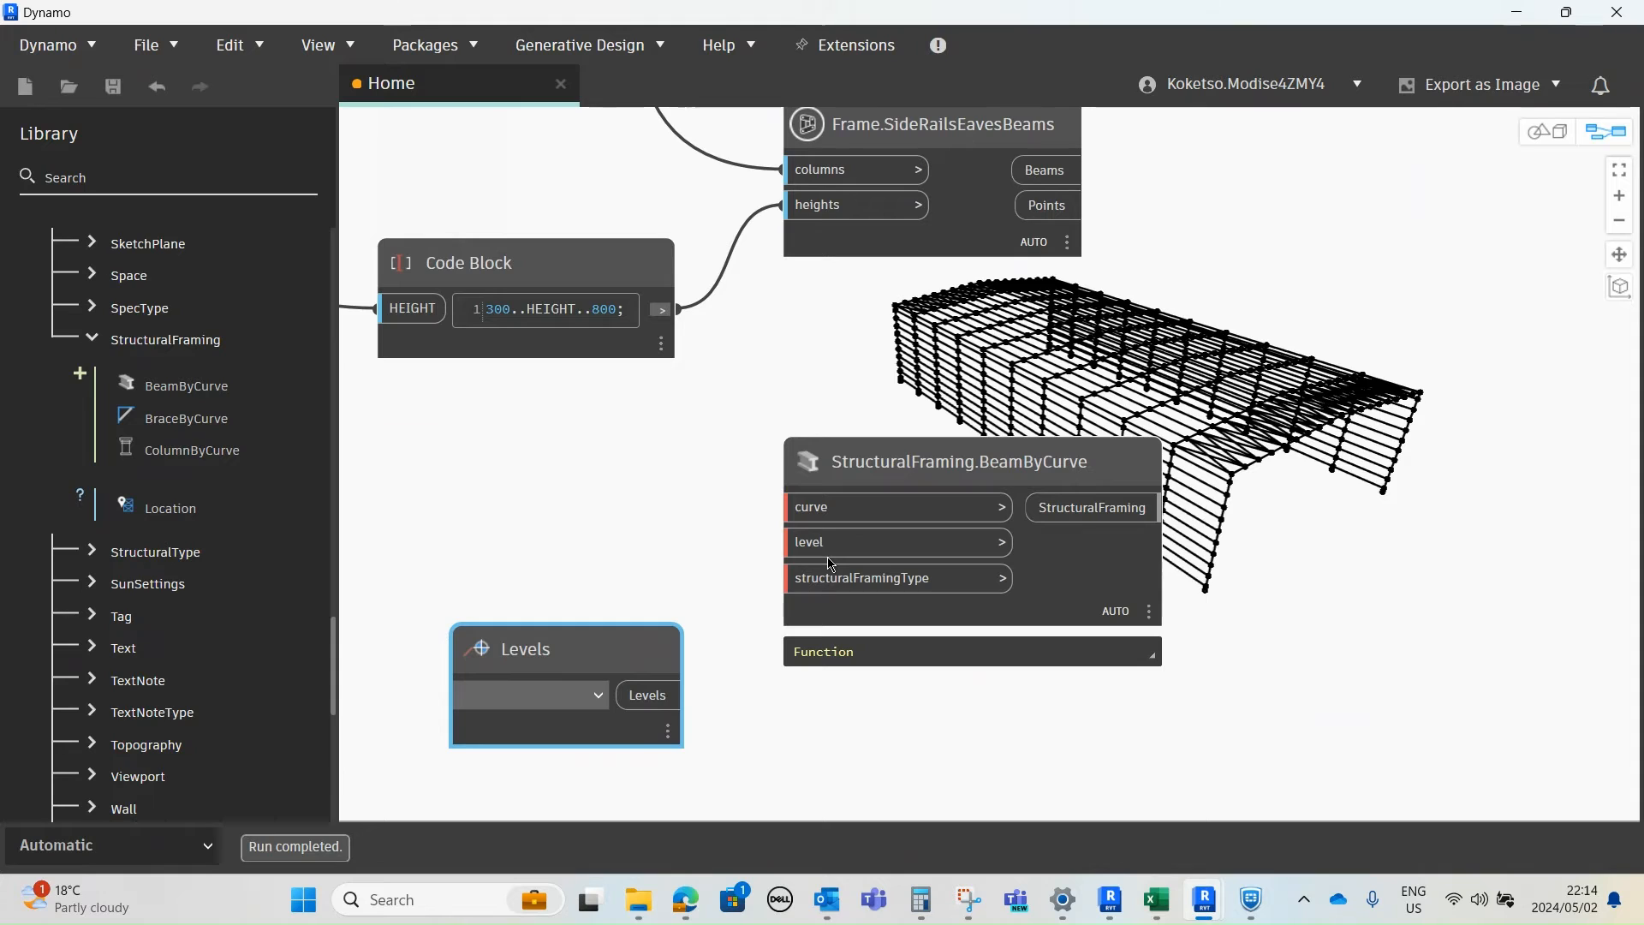
middle_drag(655, 757, 687, 673)
click(631, 612)
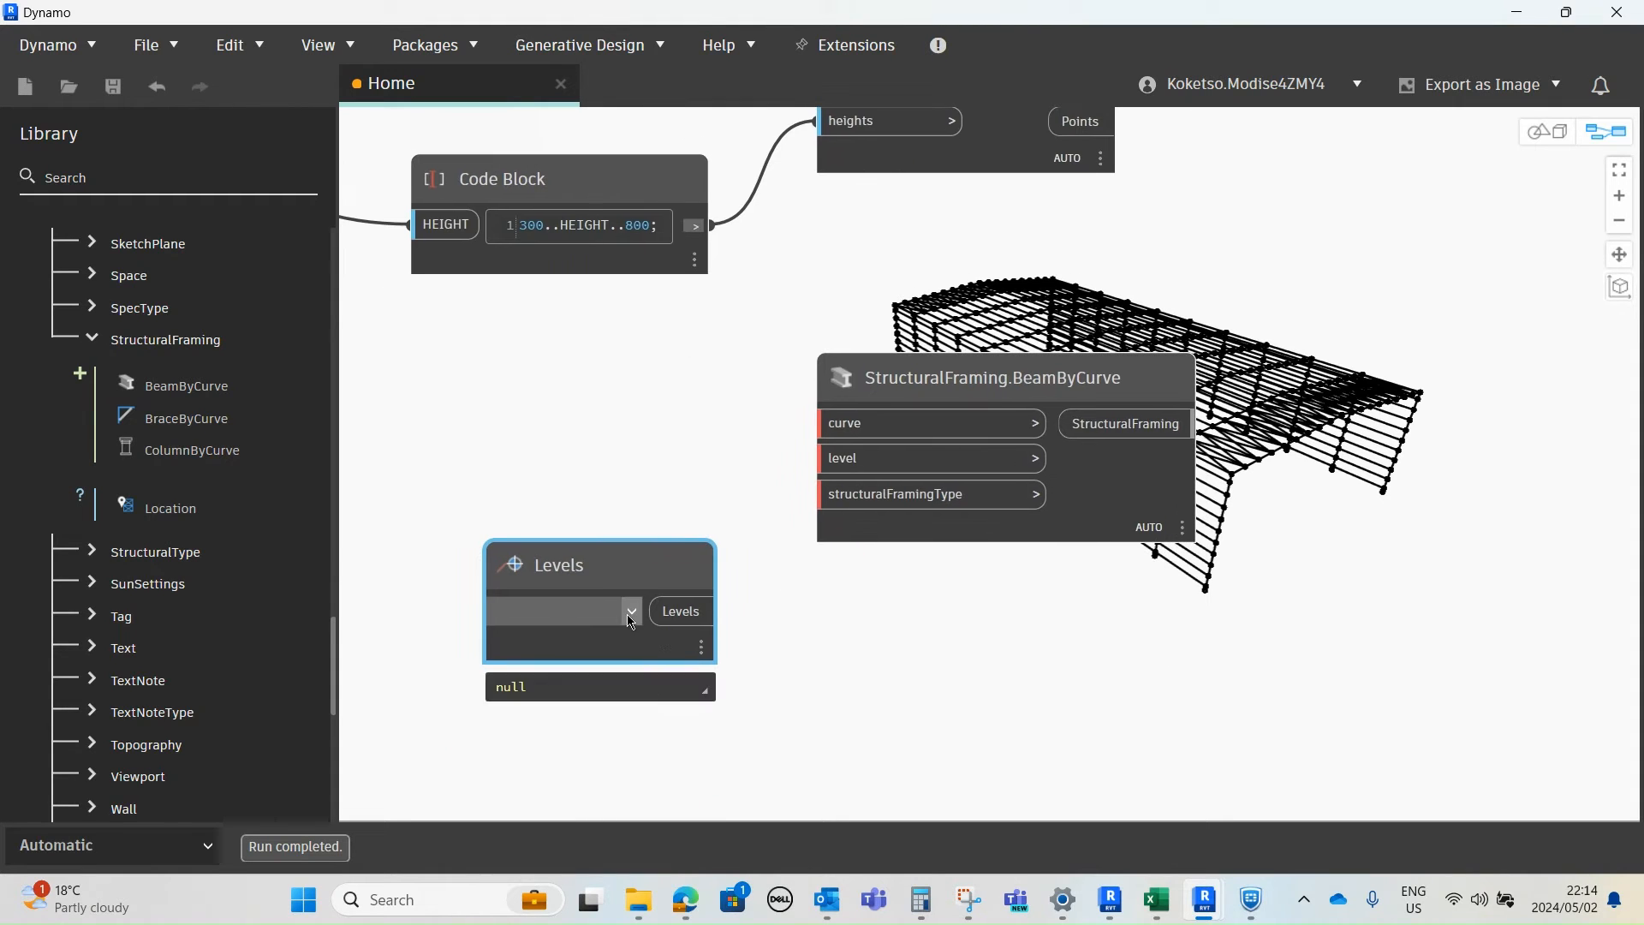
click(543, 678)
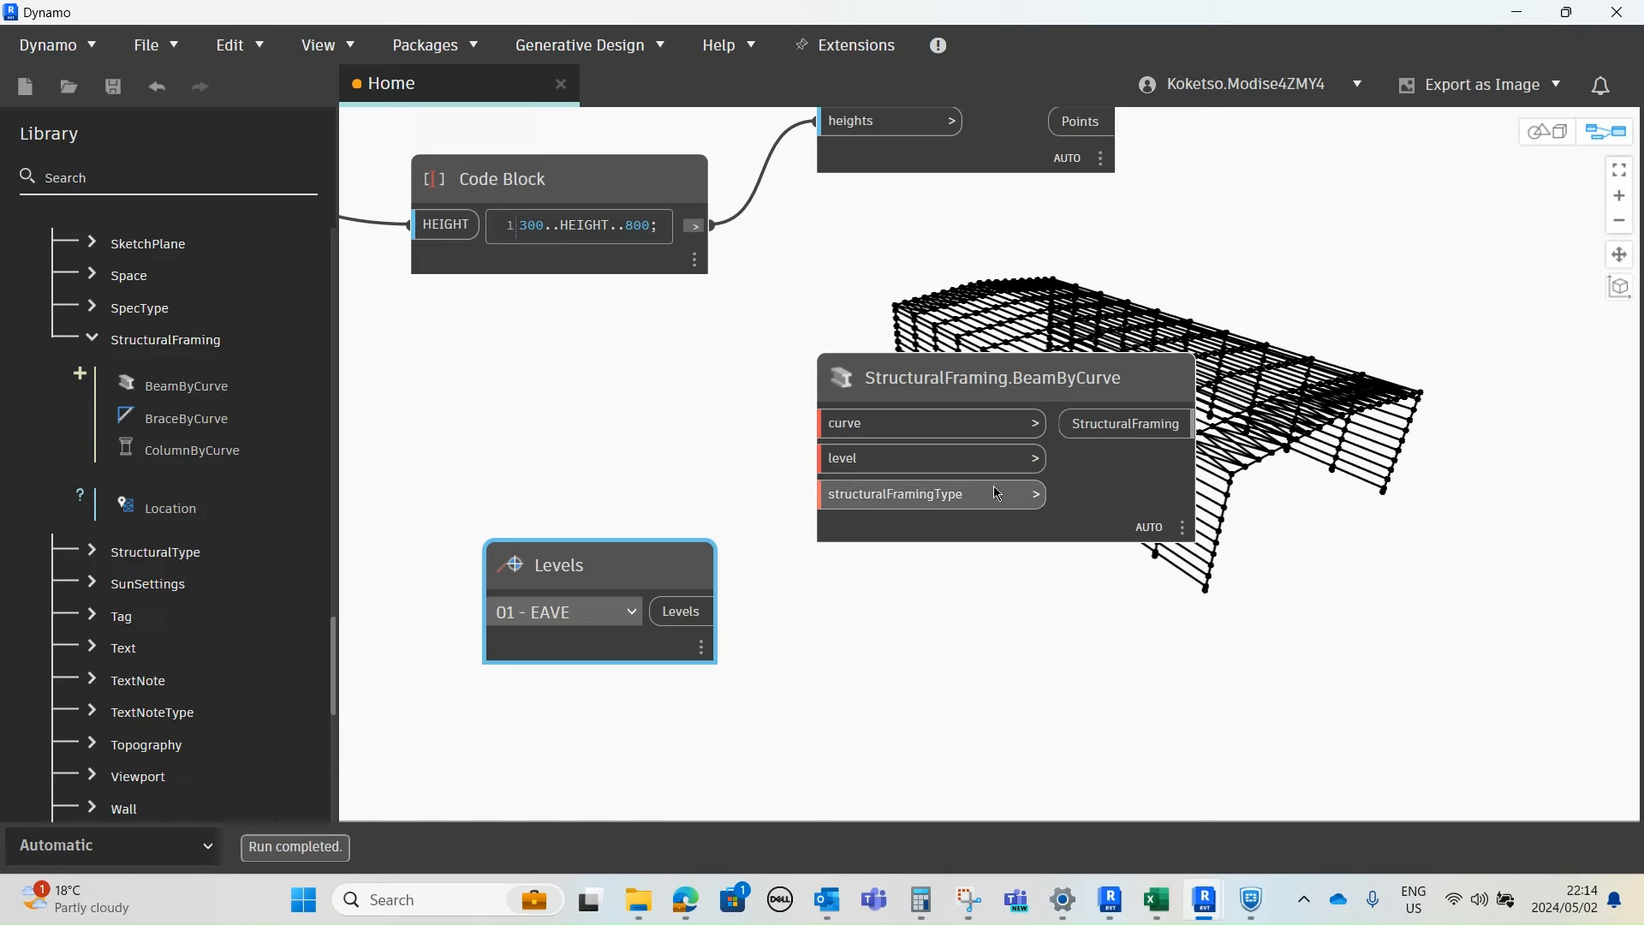
drag(665, 561, 612, 545)
drag(626, 607, 829, 466)
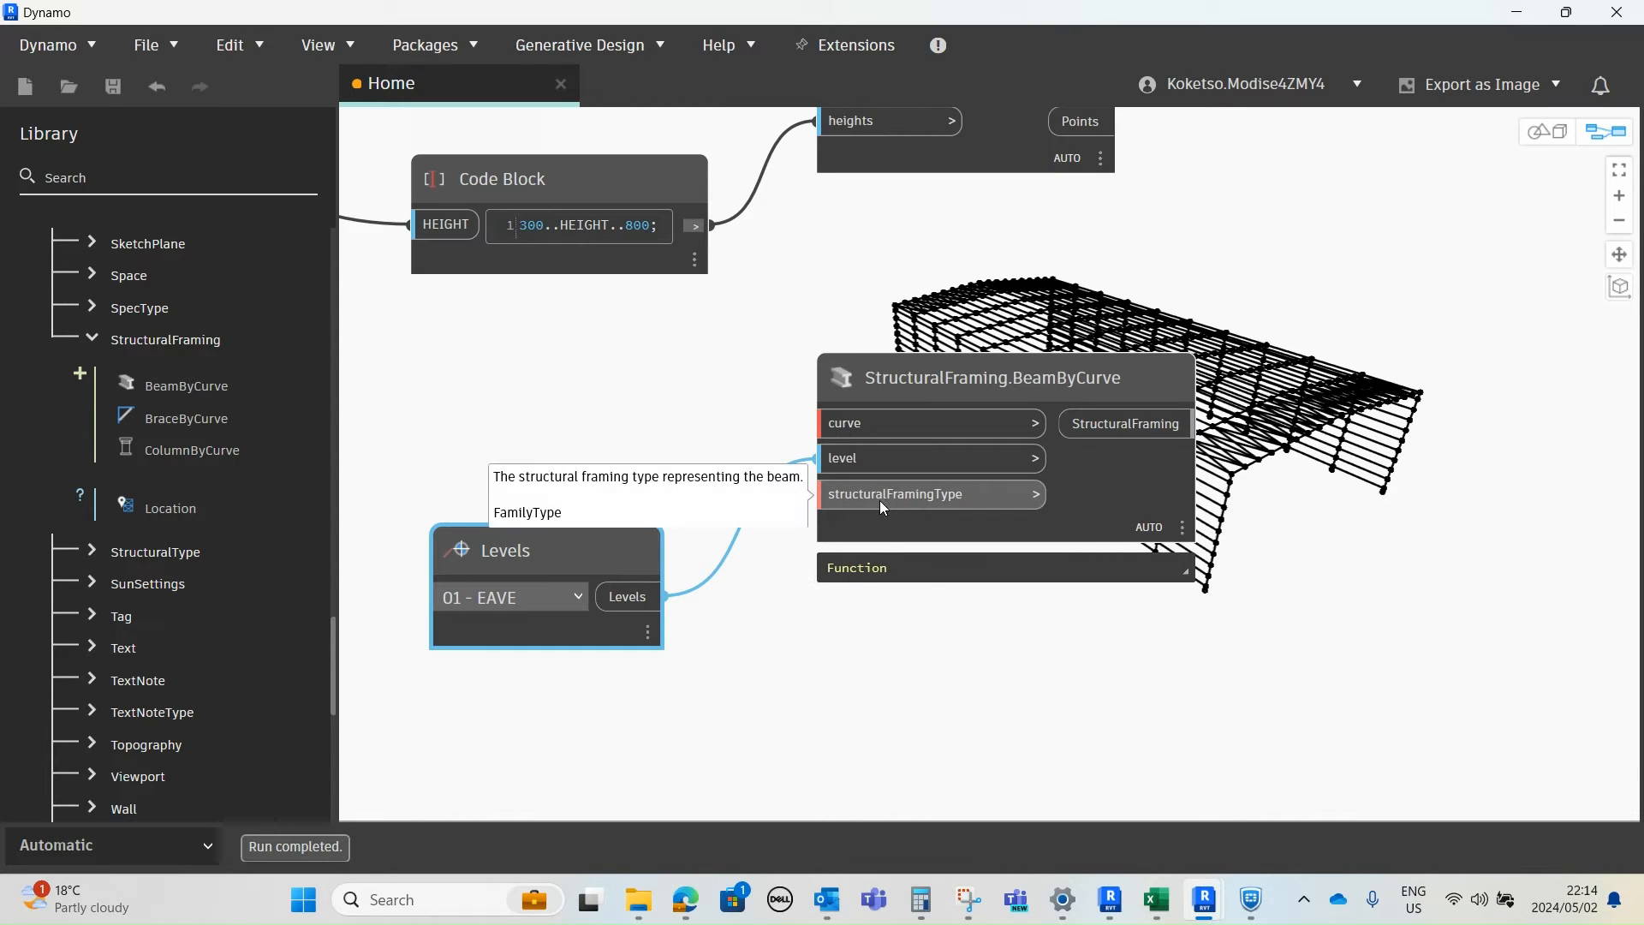
- Search for STRUCT, add a Structural Framing Types node, and place it below StructuralFraming.BeamByCurve
scroll(801, 495, down, 2)
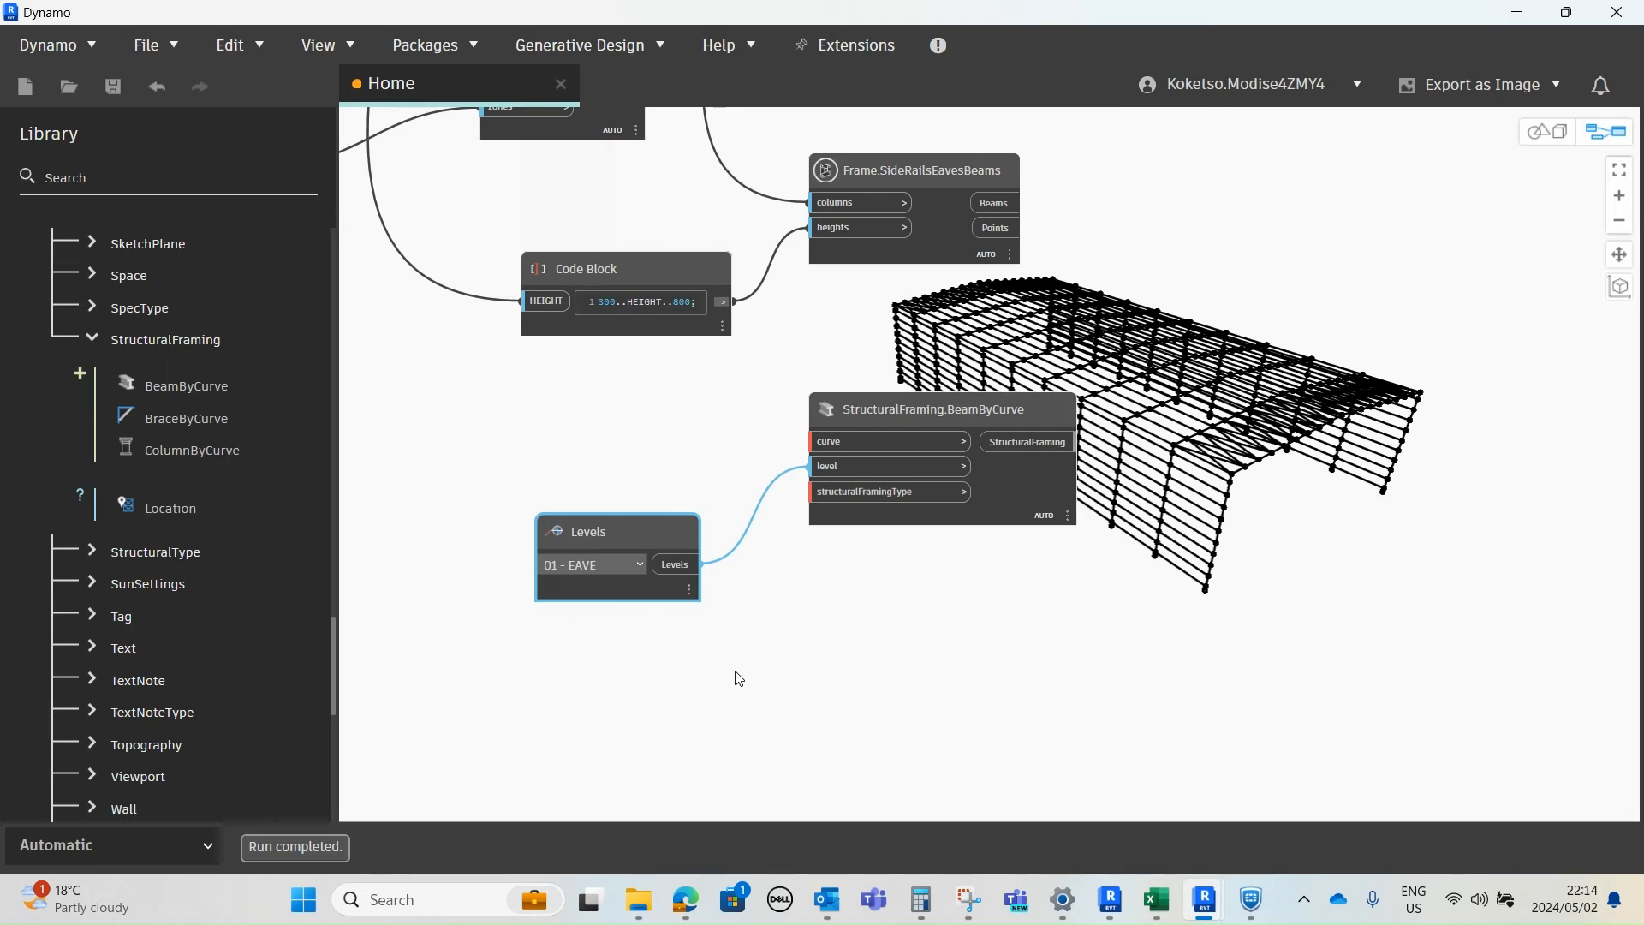
right_click(710, 668)
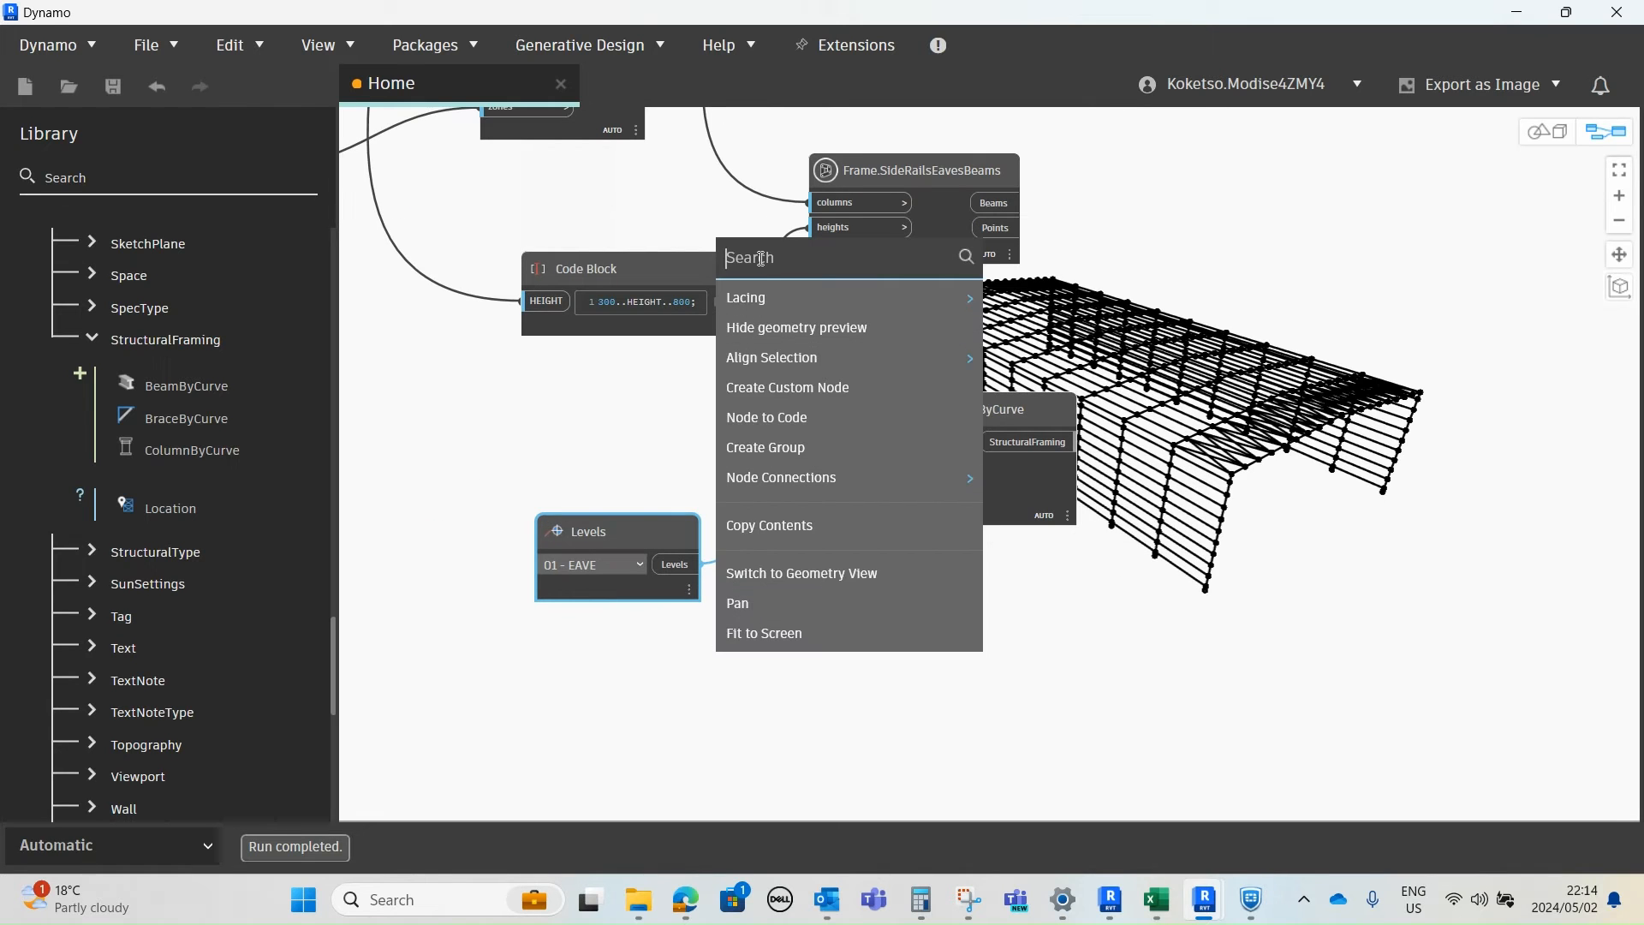
text(STRUCT)
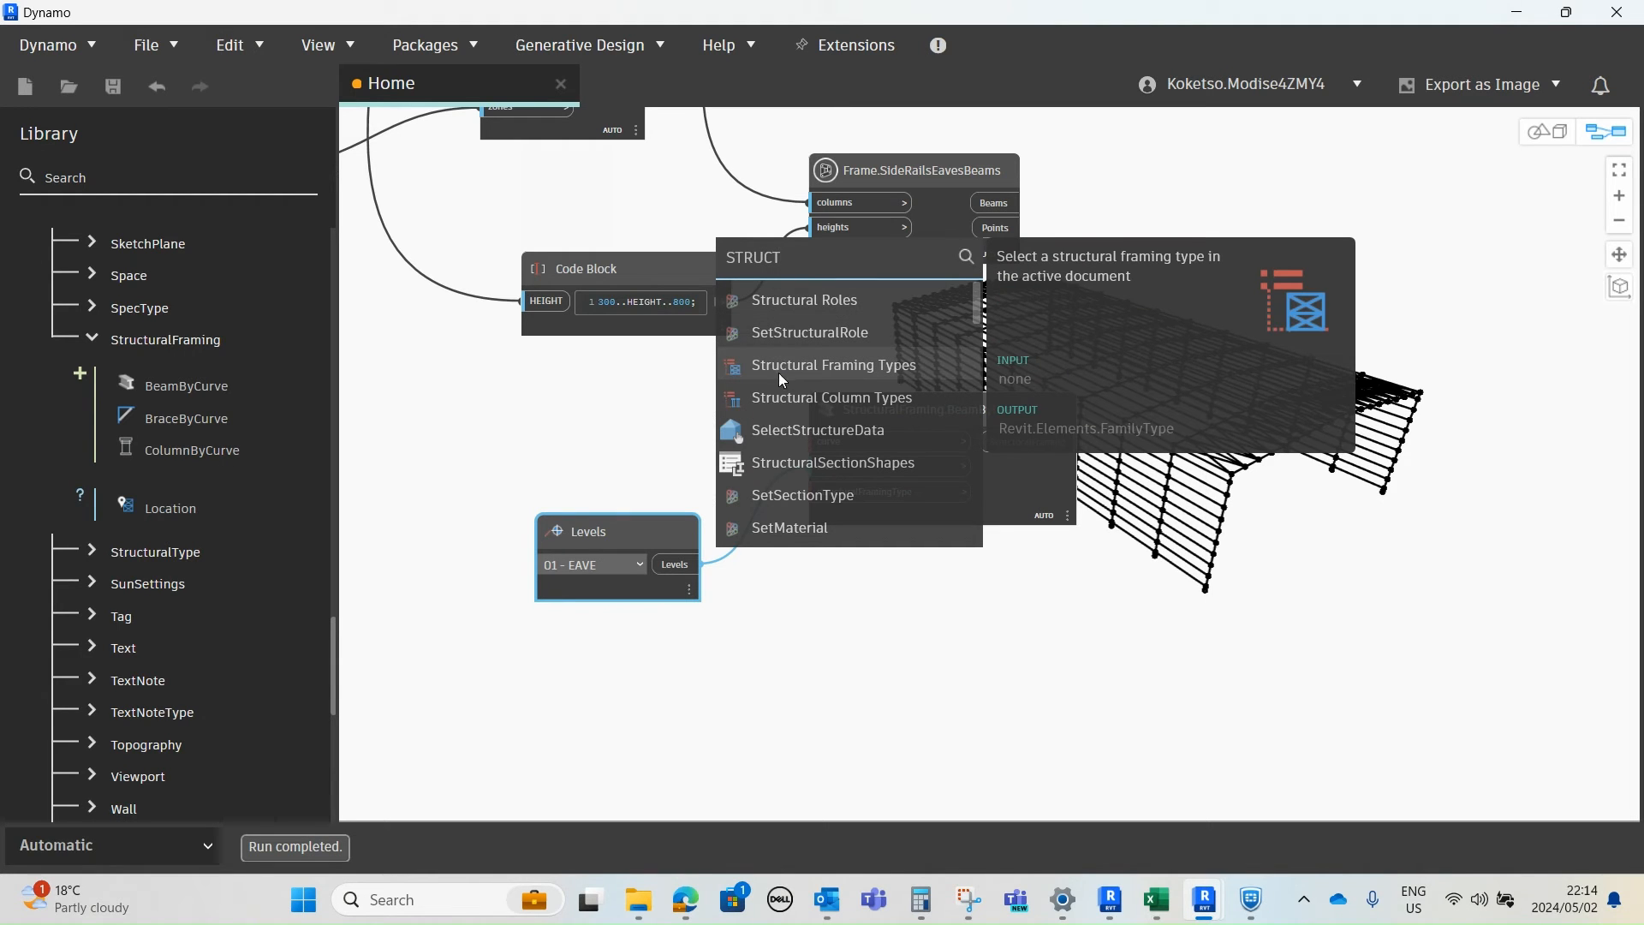
click(922, 368)
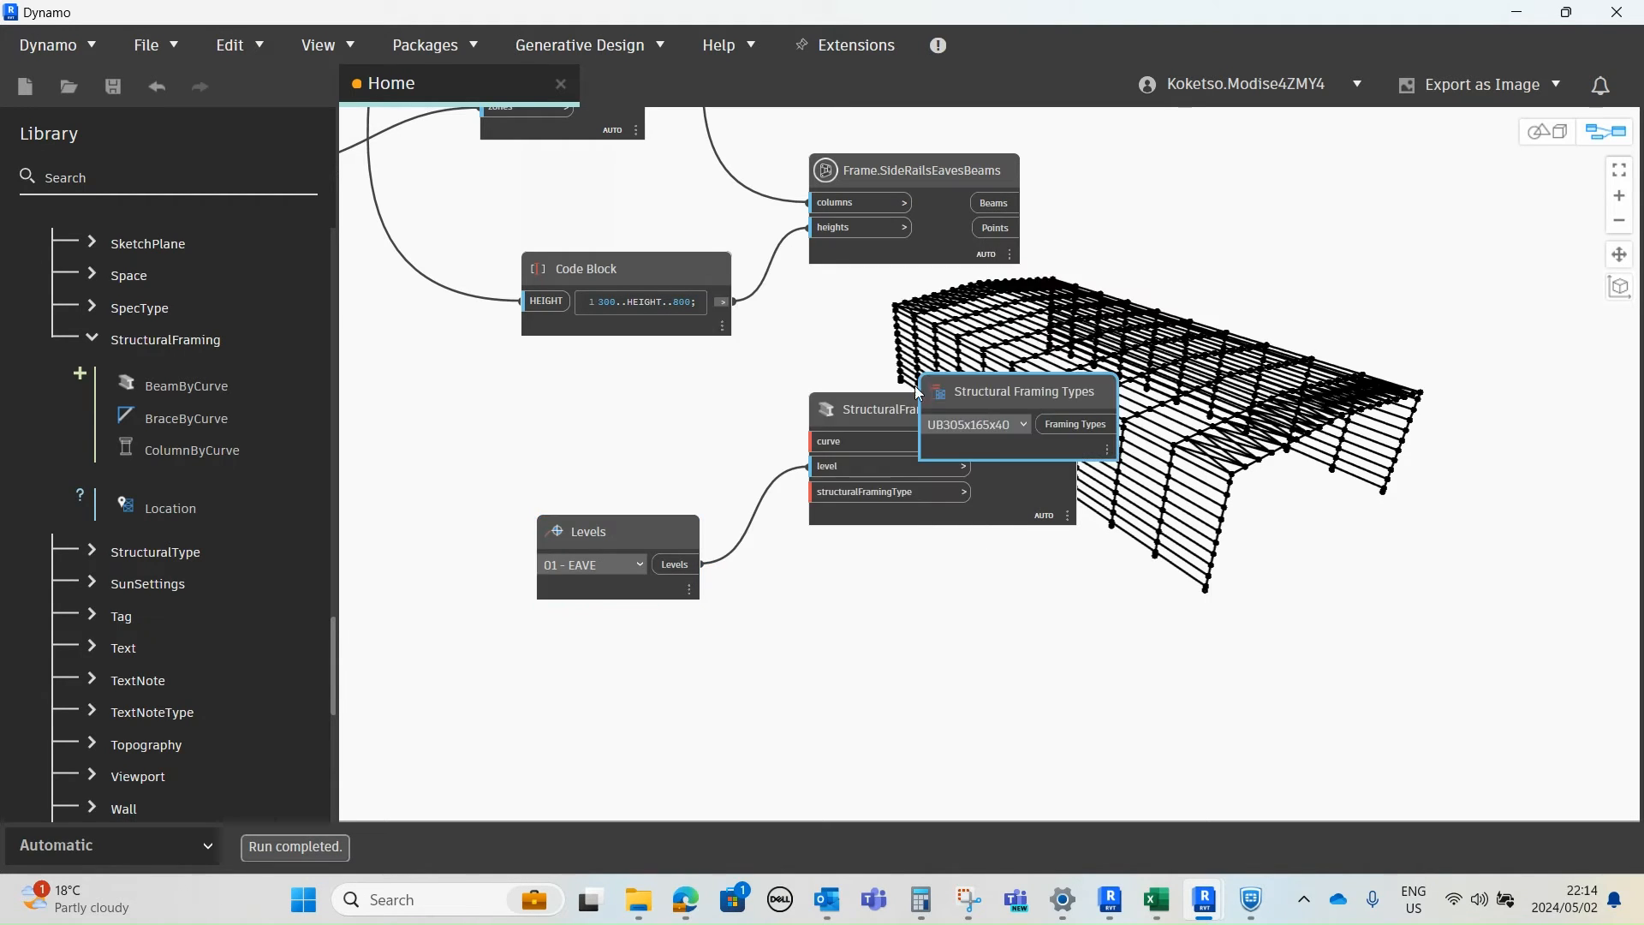
drag(983, 397, 794, 584)
scroll(809, 613, up, 3)
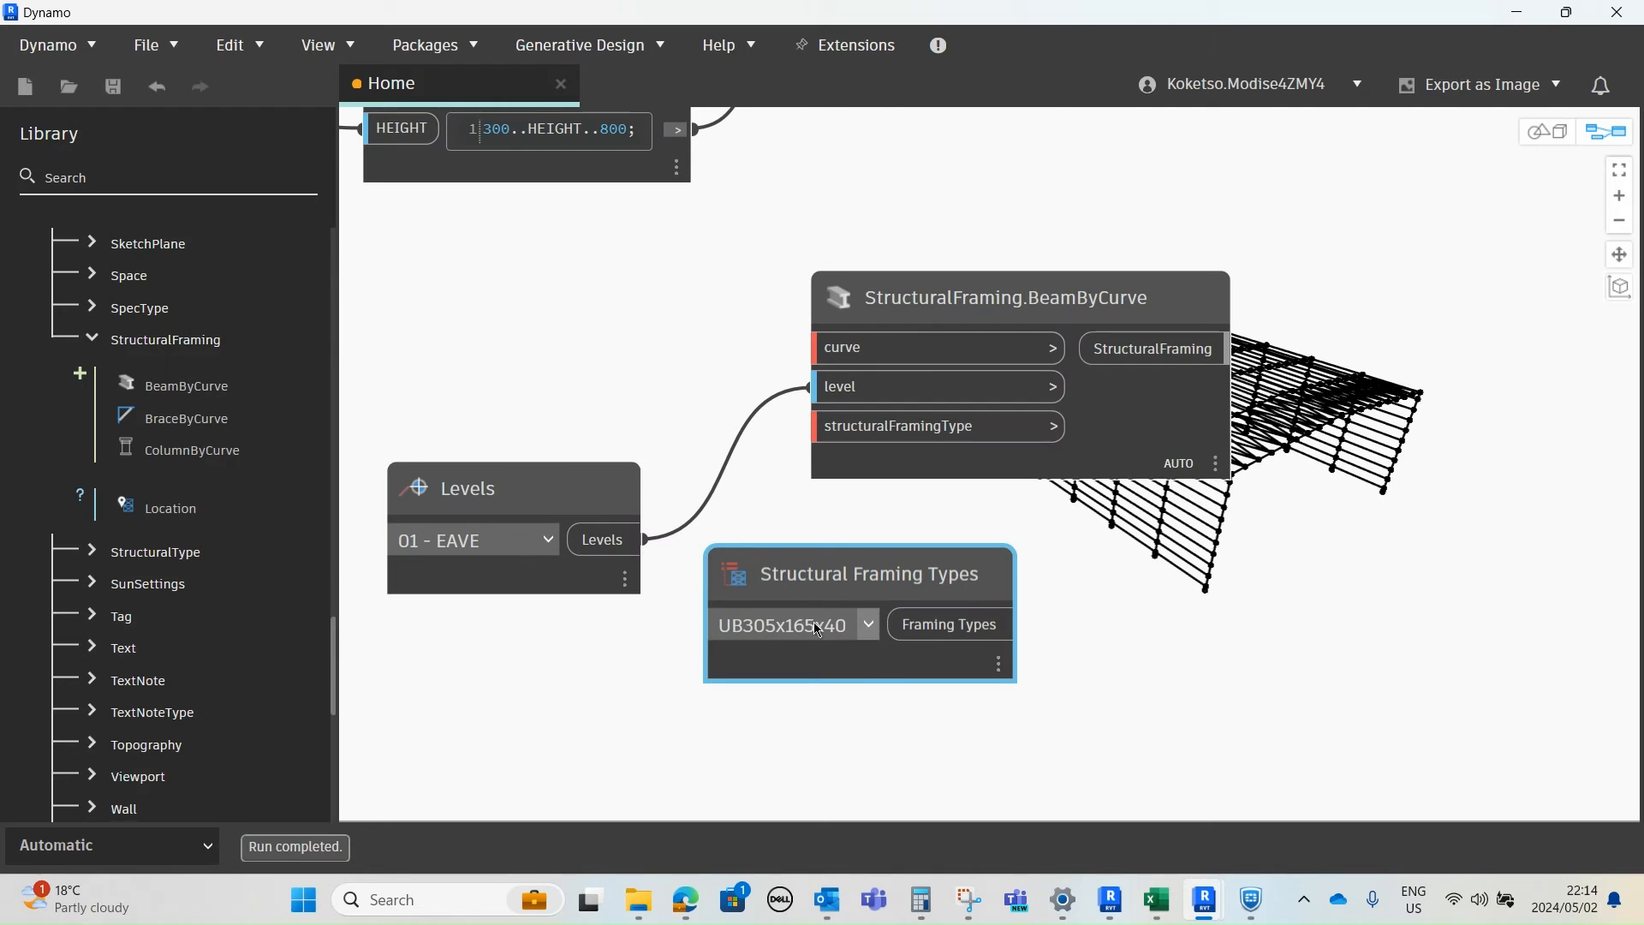
- Select UB533x210x92 in the Structural Framing Types node and connect it to the structuralFramingType input of StructuralFraming.BeamByCurve
click(870, 629)
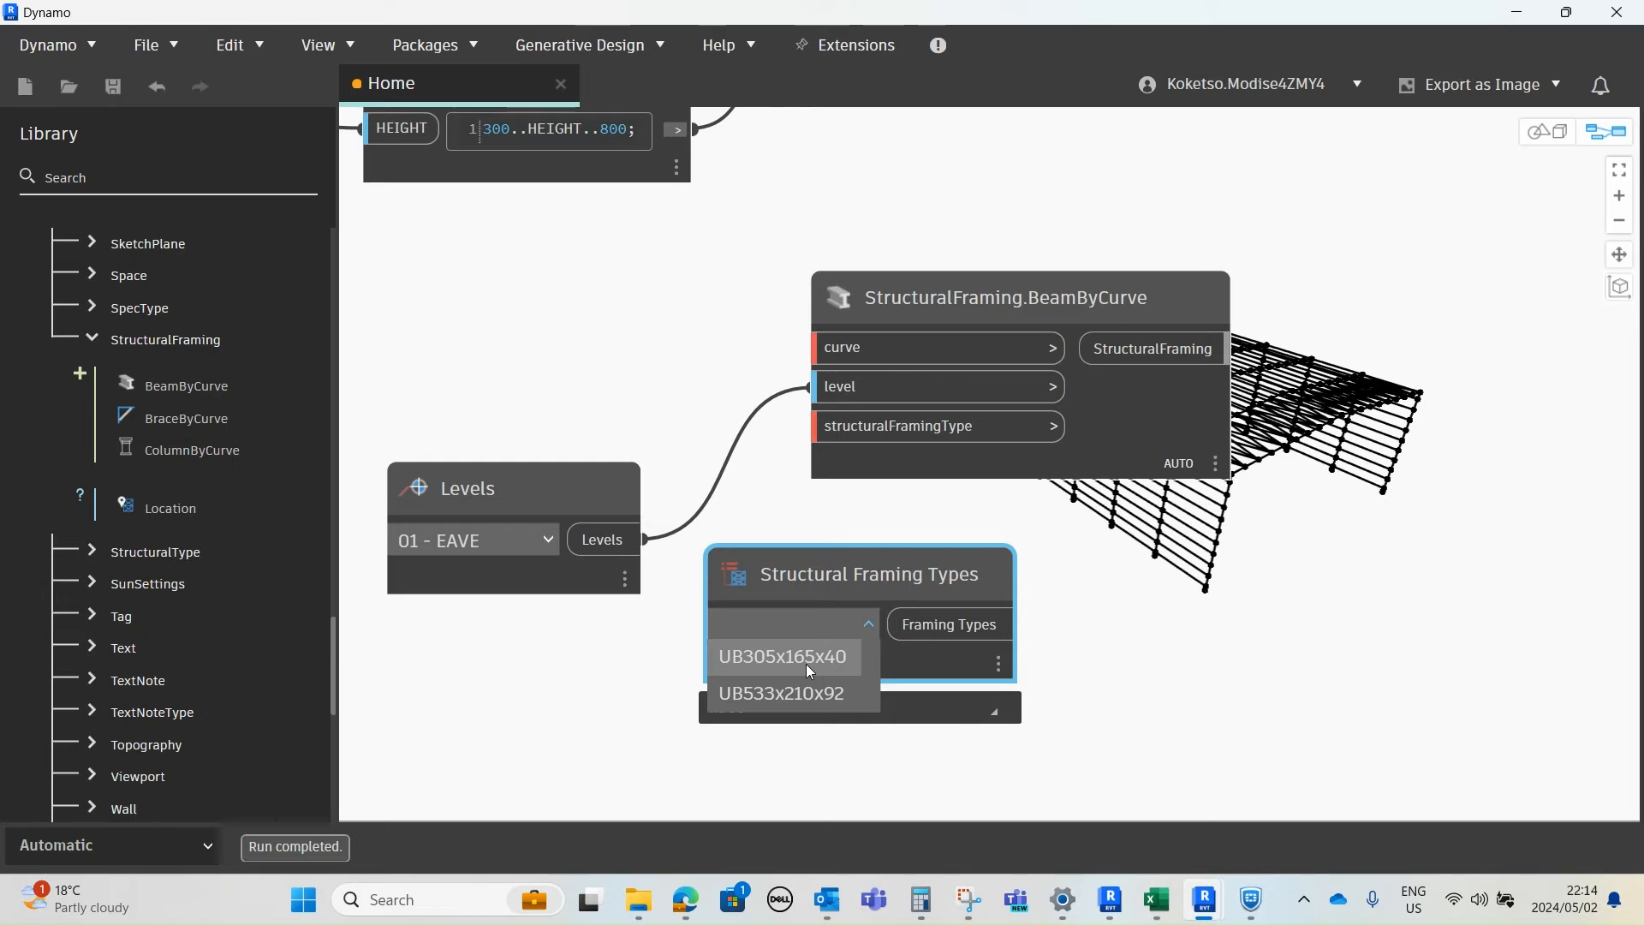
click(759, 696)
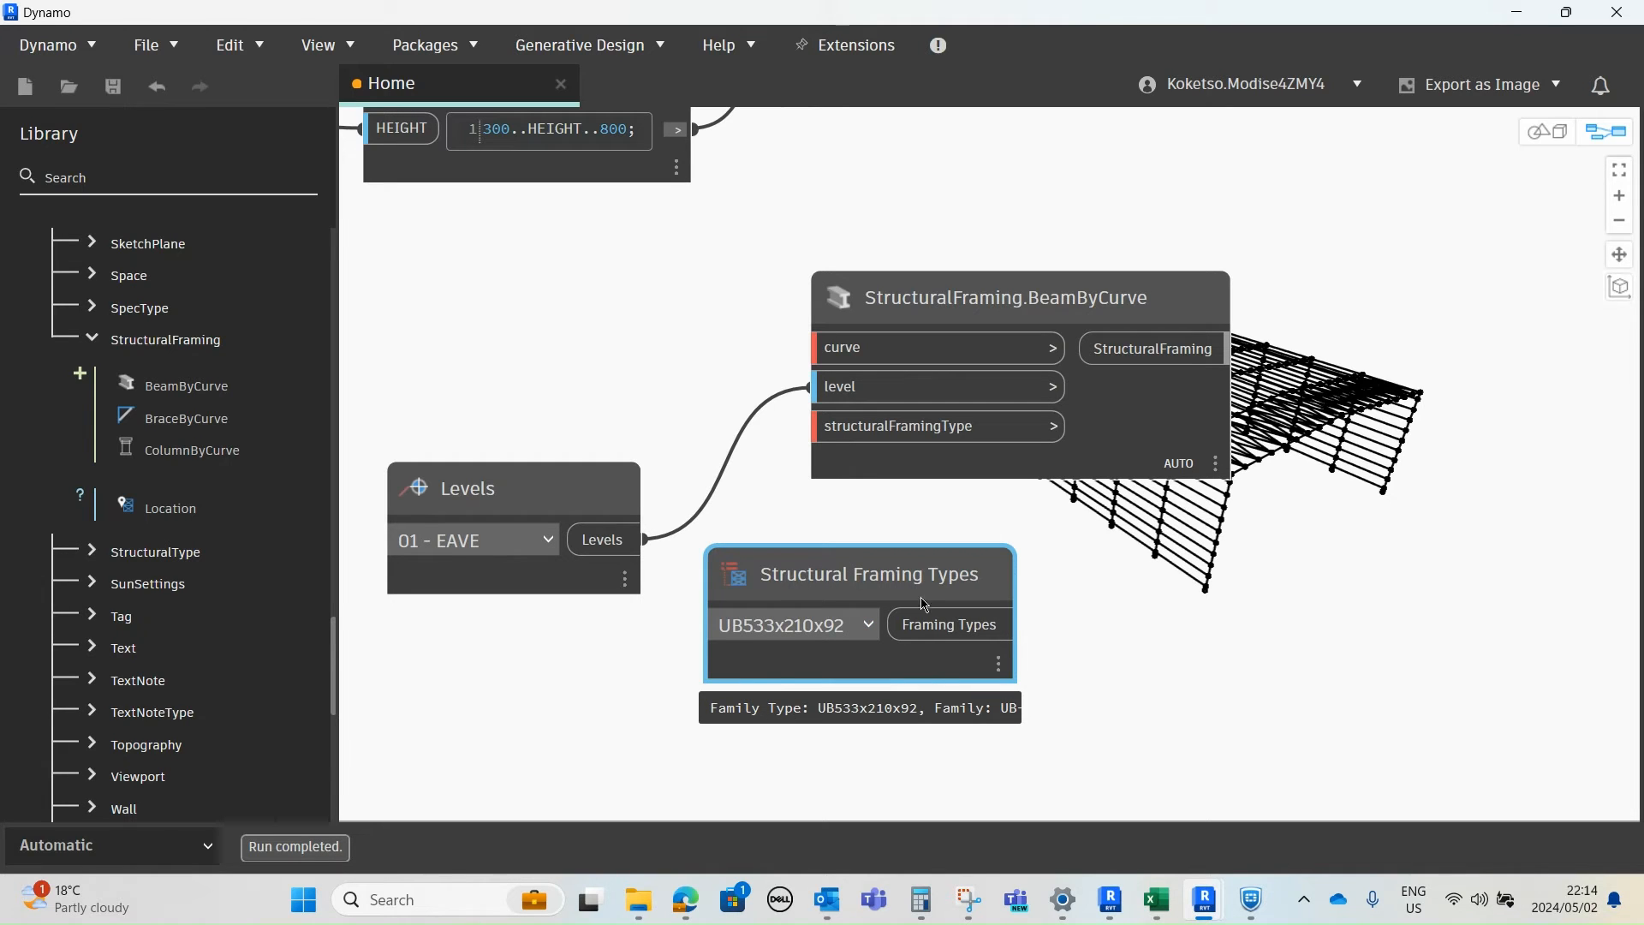
drag(907, 583, 731, 695)
drag(844, 738, 812, 428)
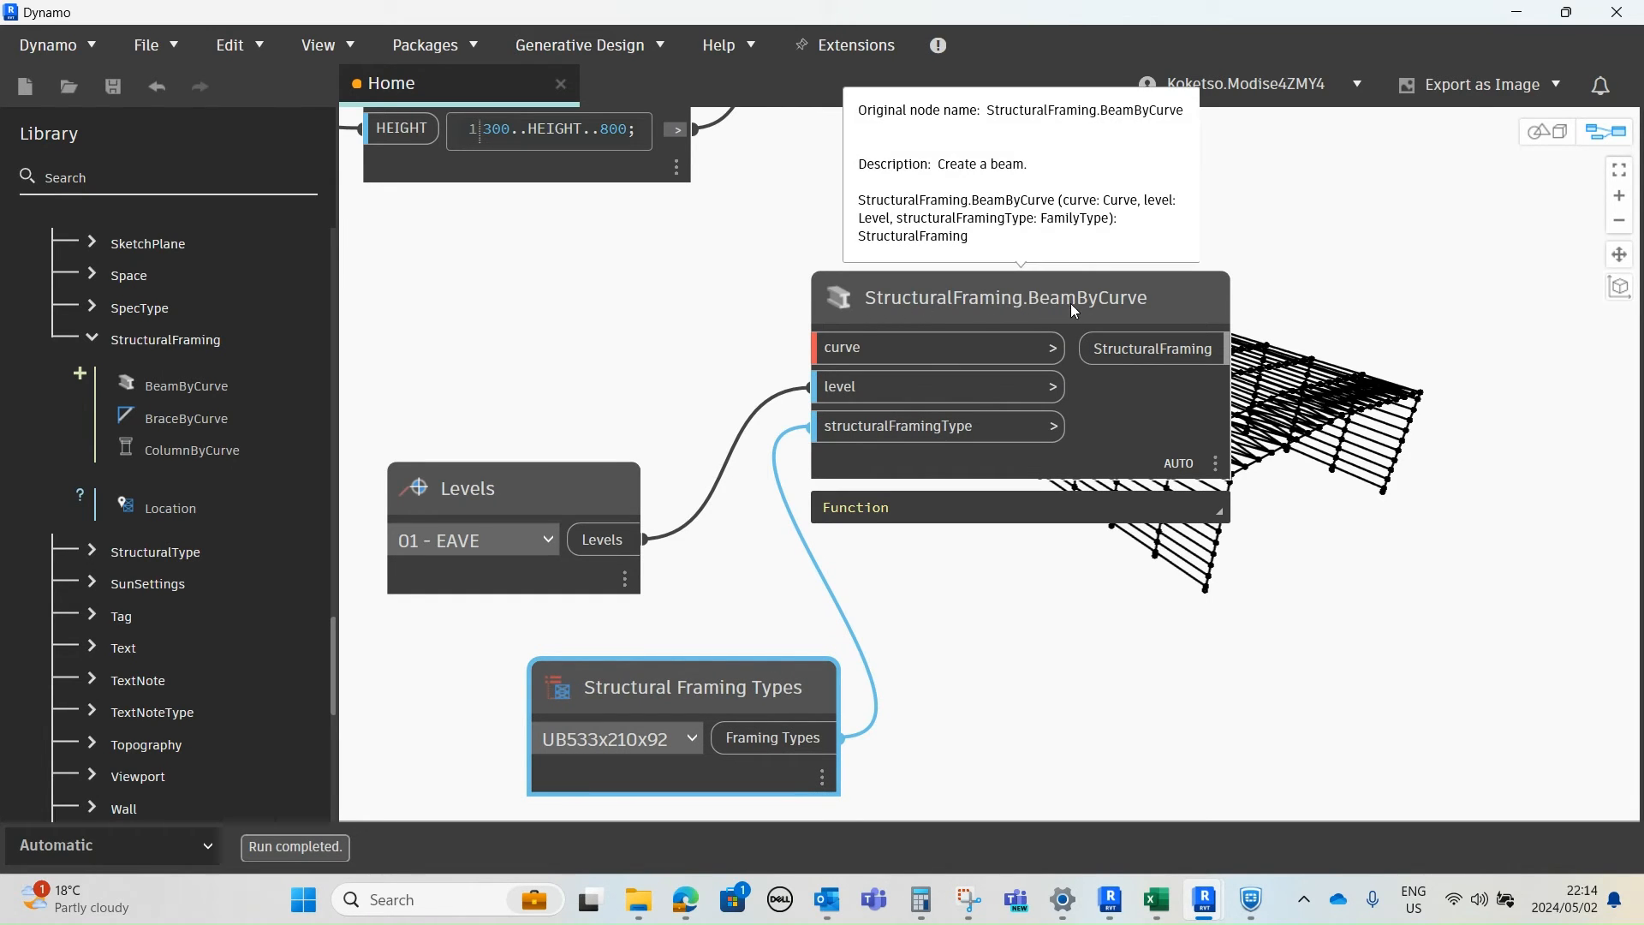
- Connect the Beams output of Frame.Copy to the curve input of StructuralFraming.BeamByCurve
scroll(775, 608, down, 2)
scroll(823, 467, down, 3)
scroll(727, 546, up, 4)
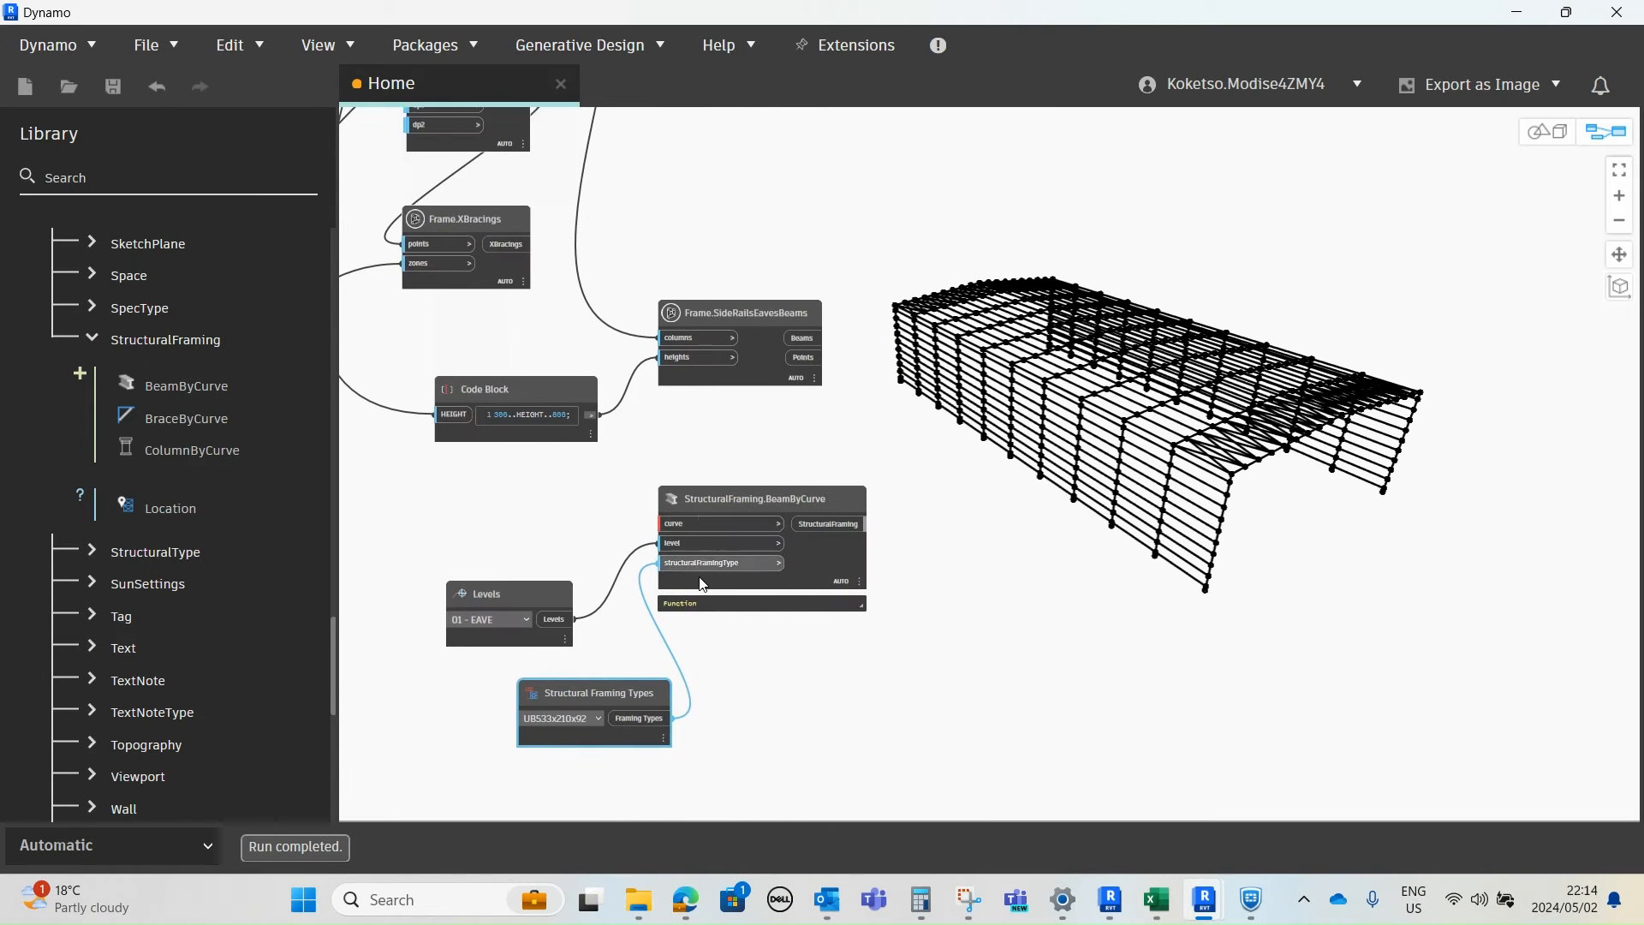
scroll(650, 498, up, 1)
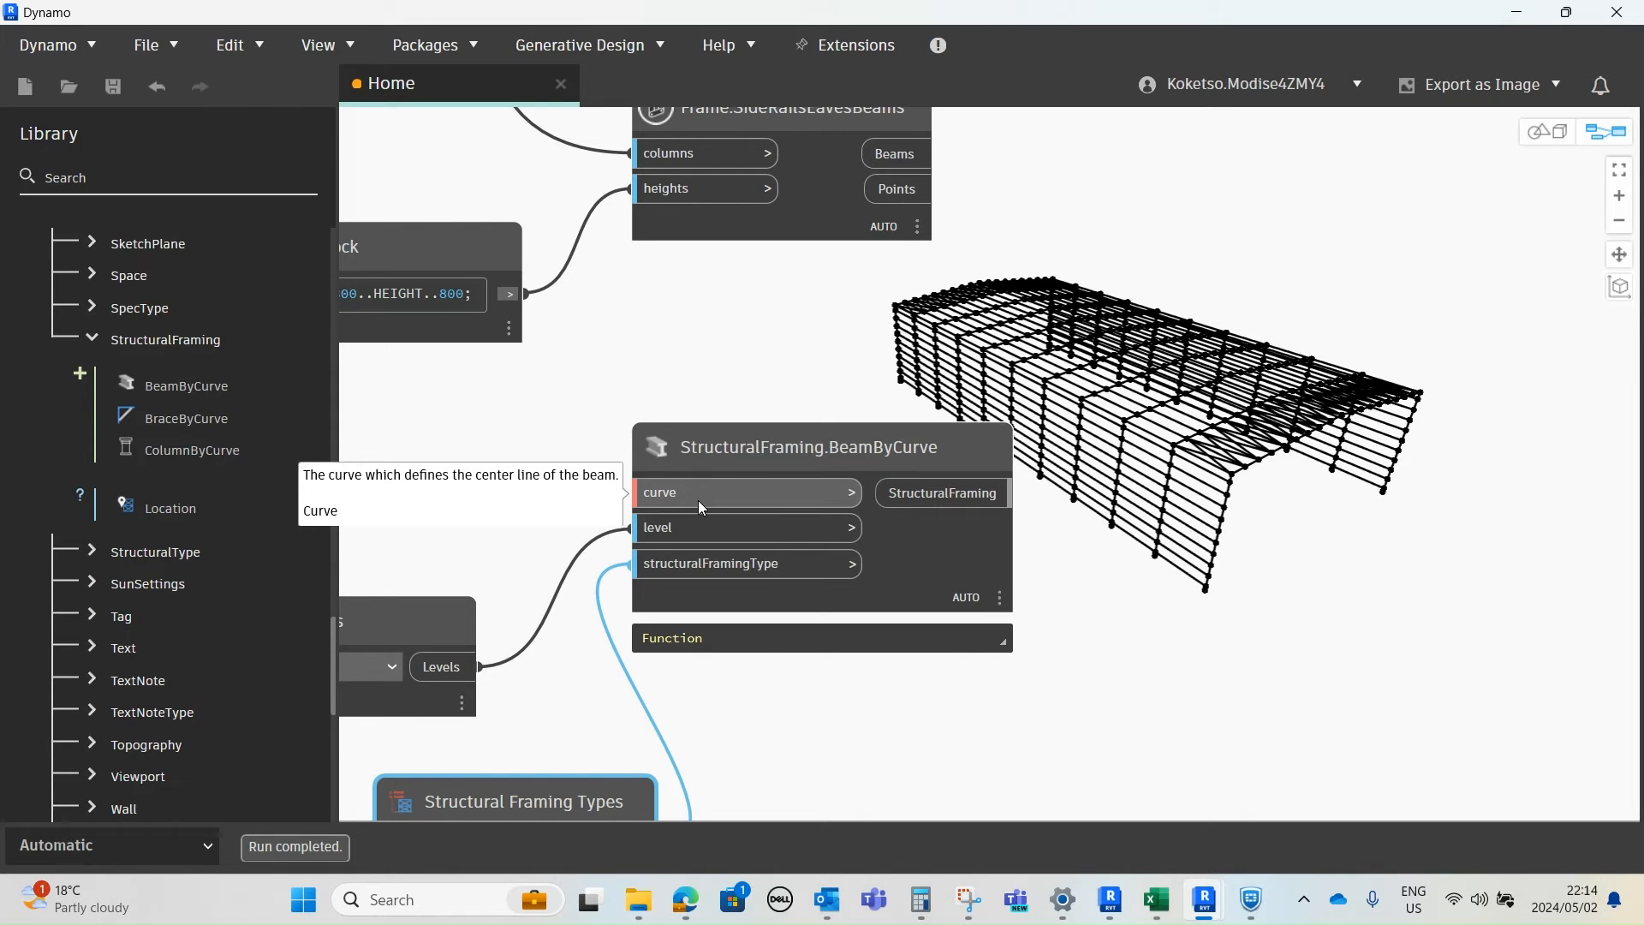
scroll(697, 501, down, 2)
click(694, 505)
scroll(753, 358, up, 3)
middle_drag(752, 357, 732, 501)
scroll(732, 505, down, 2)
middle_drag(628, 428, 682, 616)
scroll(683, 620, down, 2)
middle_drag(693, 278, 783, 542)
scroll(609, 504, up, 3)
middle_drag(496, 474, 558, 476)
scroll(648, 469, up, 1)
middle_drag(701, 534, 736, 505)
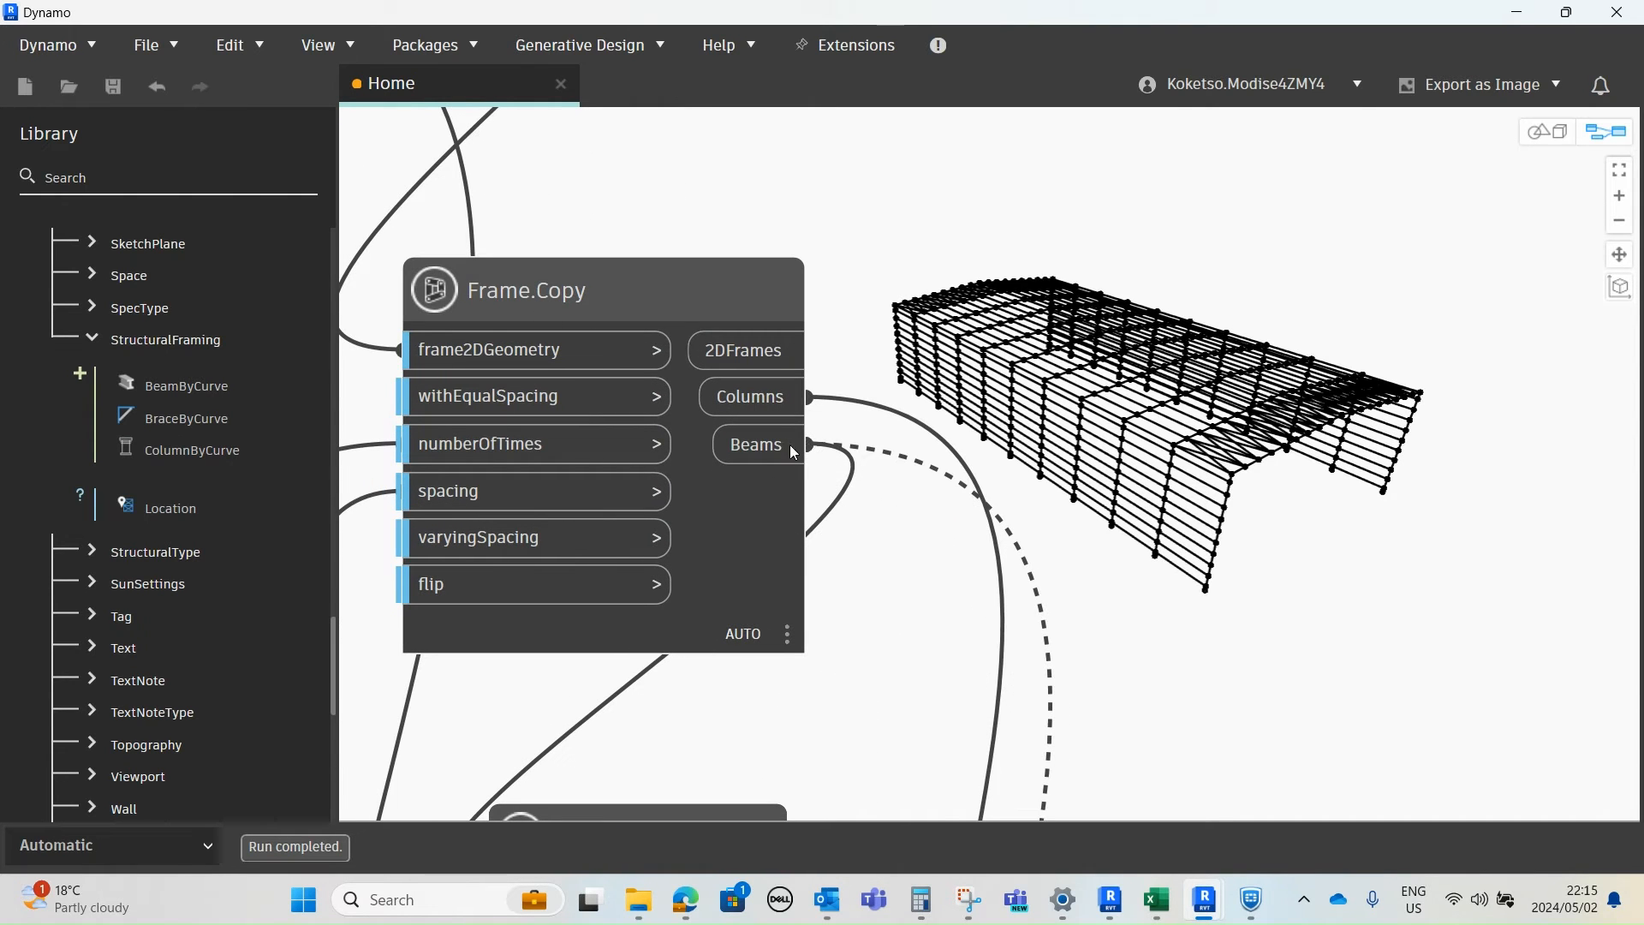
scroll(857, 497, down, 6)
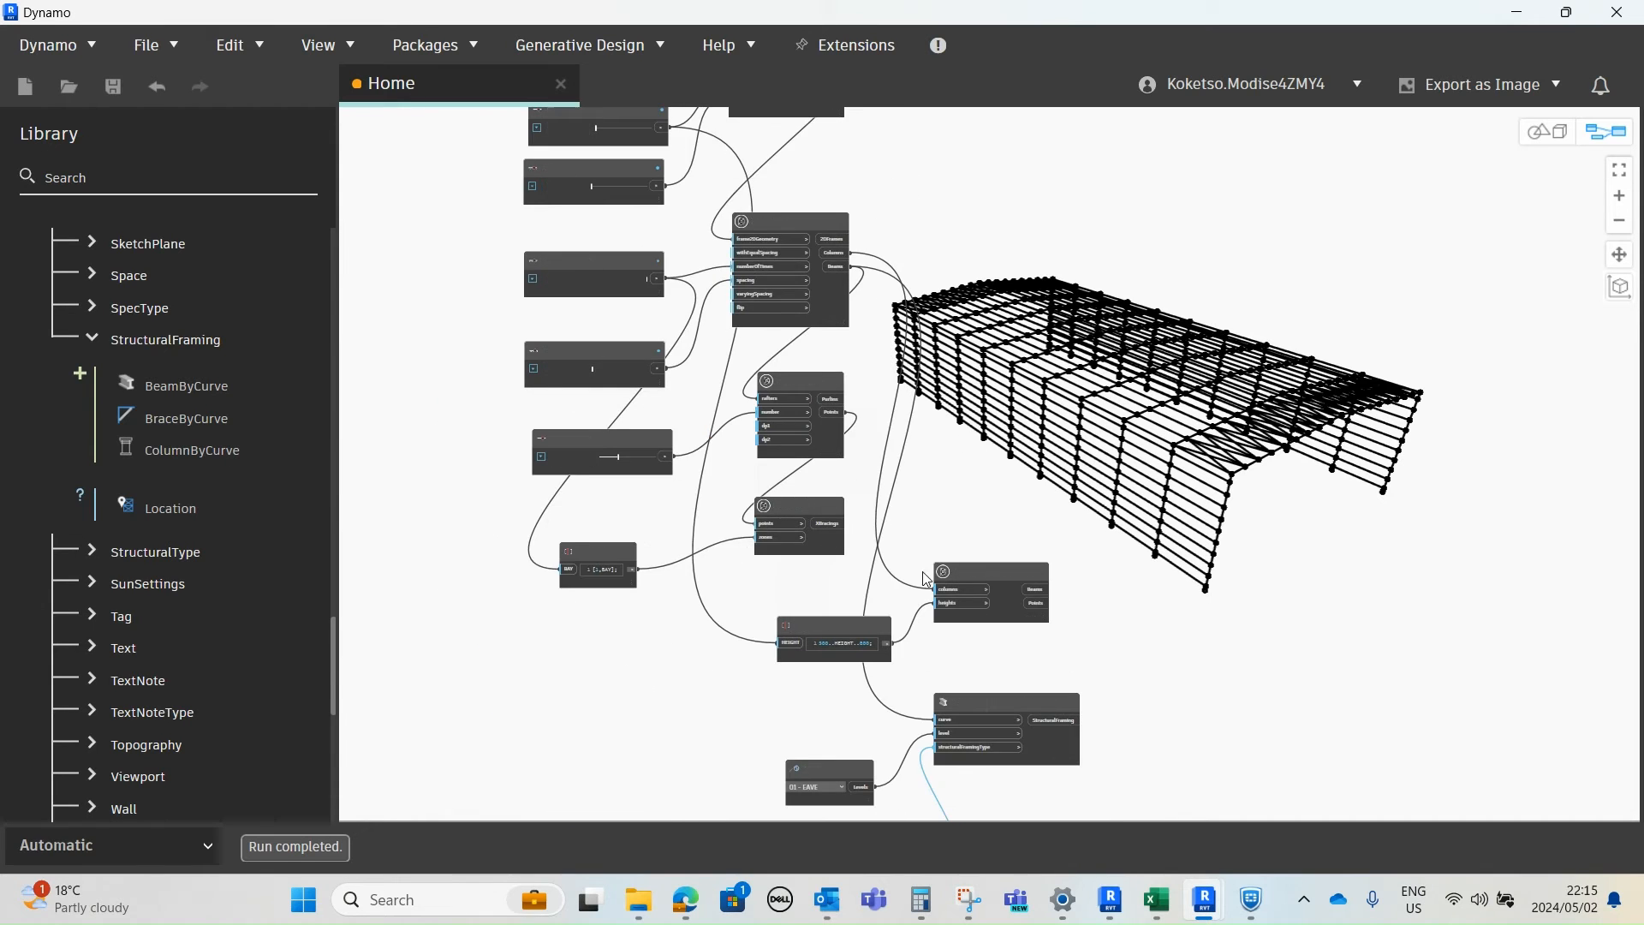
scroll(976, 551, up, 4)
- Switch to Revit, examine the generated rafter beams from several angles in the 3D view, and return to Dynamo
mouse_move(1203, 918)
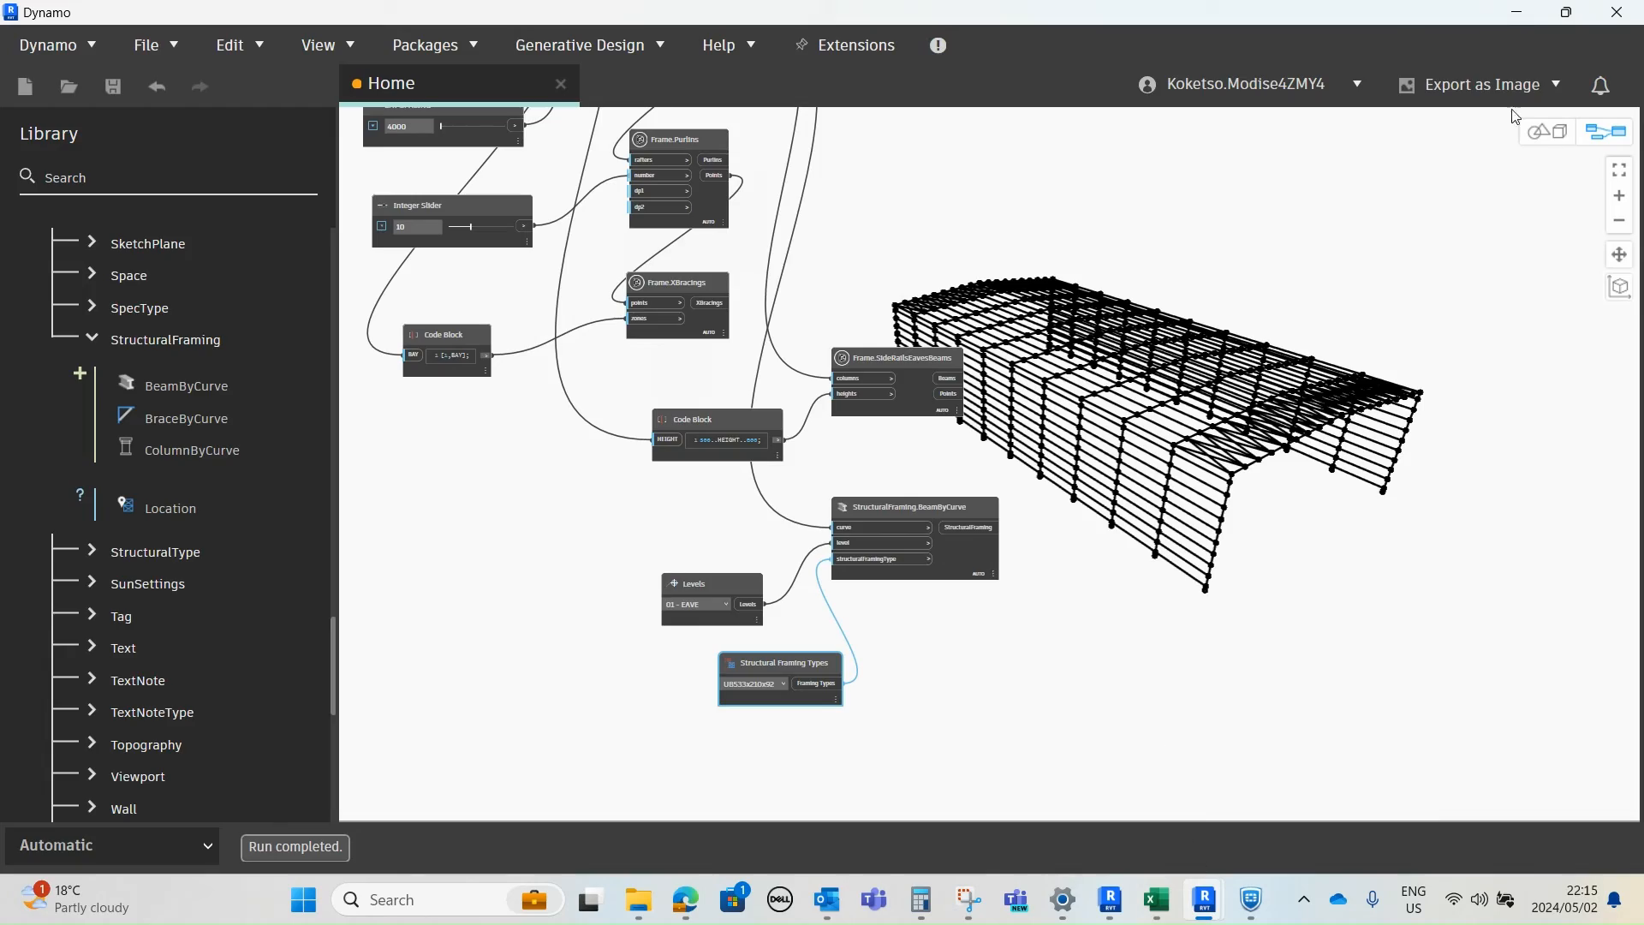
click(1514, 12)
shift+middle_drag(894, 625, 809, 513)
scroll(783, 467, up, 4)
click(796, 438)
shift+middle_drag(899, 558, 952, 539)
key(Escape)
scroll(765, 429, up, 3)
click(658, 452)
shift+middle_drag(698, 531, 1199, 497)
scroll(562, 487, down, 5)
scroll(1199, 497, down, 2)
shift+middle_drag(962, 467, 968, 548)
key(Escape)
mouse_move(1208, 901)
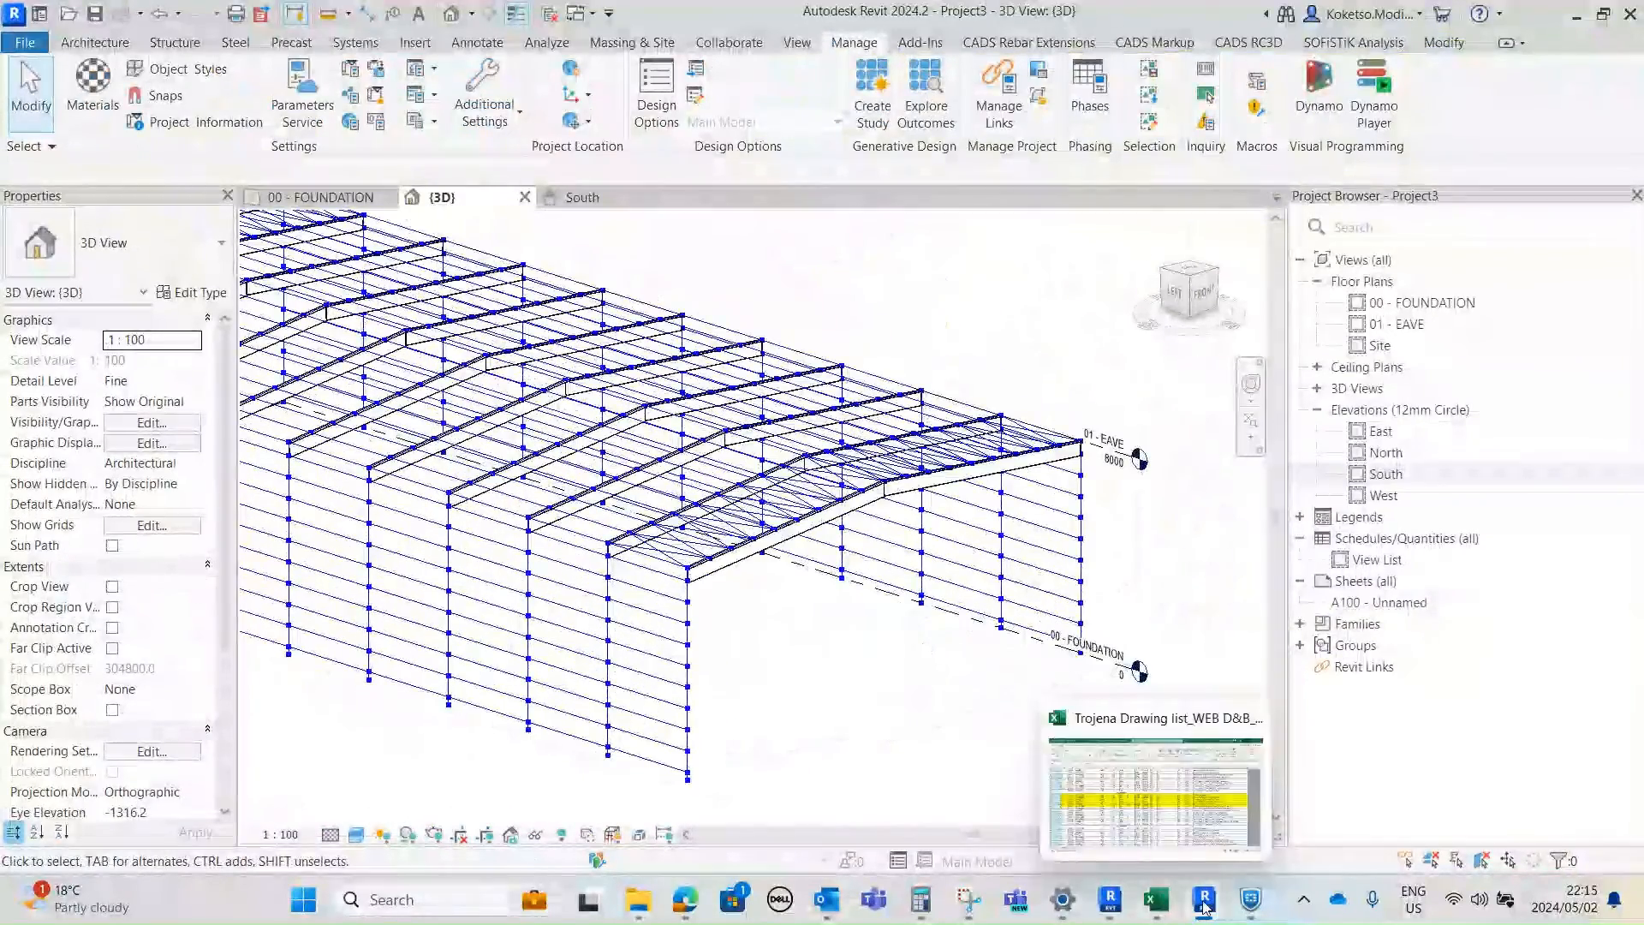
click(1311, 796)
scroll(817, 603, up, 5)
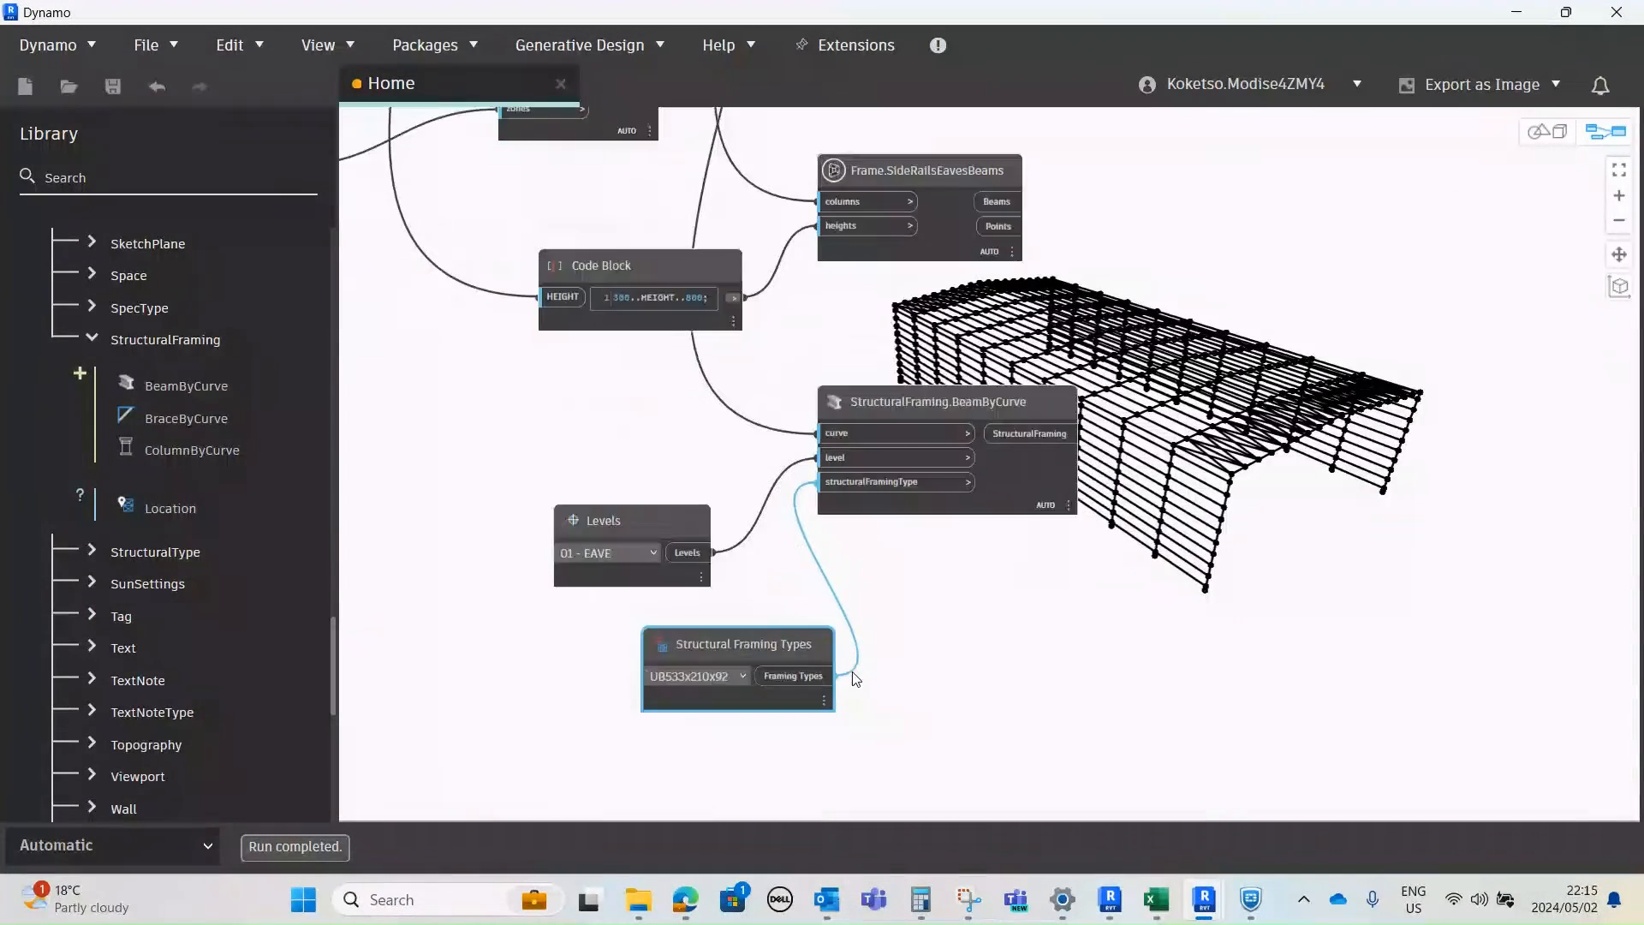
- Add a StructuralFraming.ColumnByCurve node and place it below and to the right of StructuralFraming.BeamByCurve
middle_drag(816, 597, 726, 582)
scroll(742, 565, down, 2)
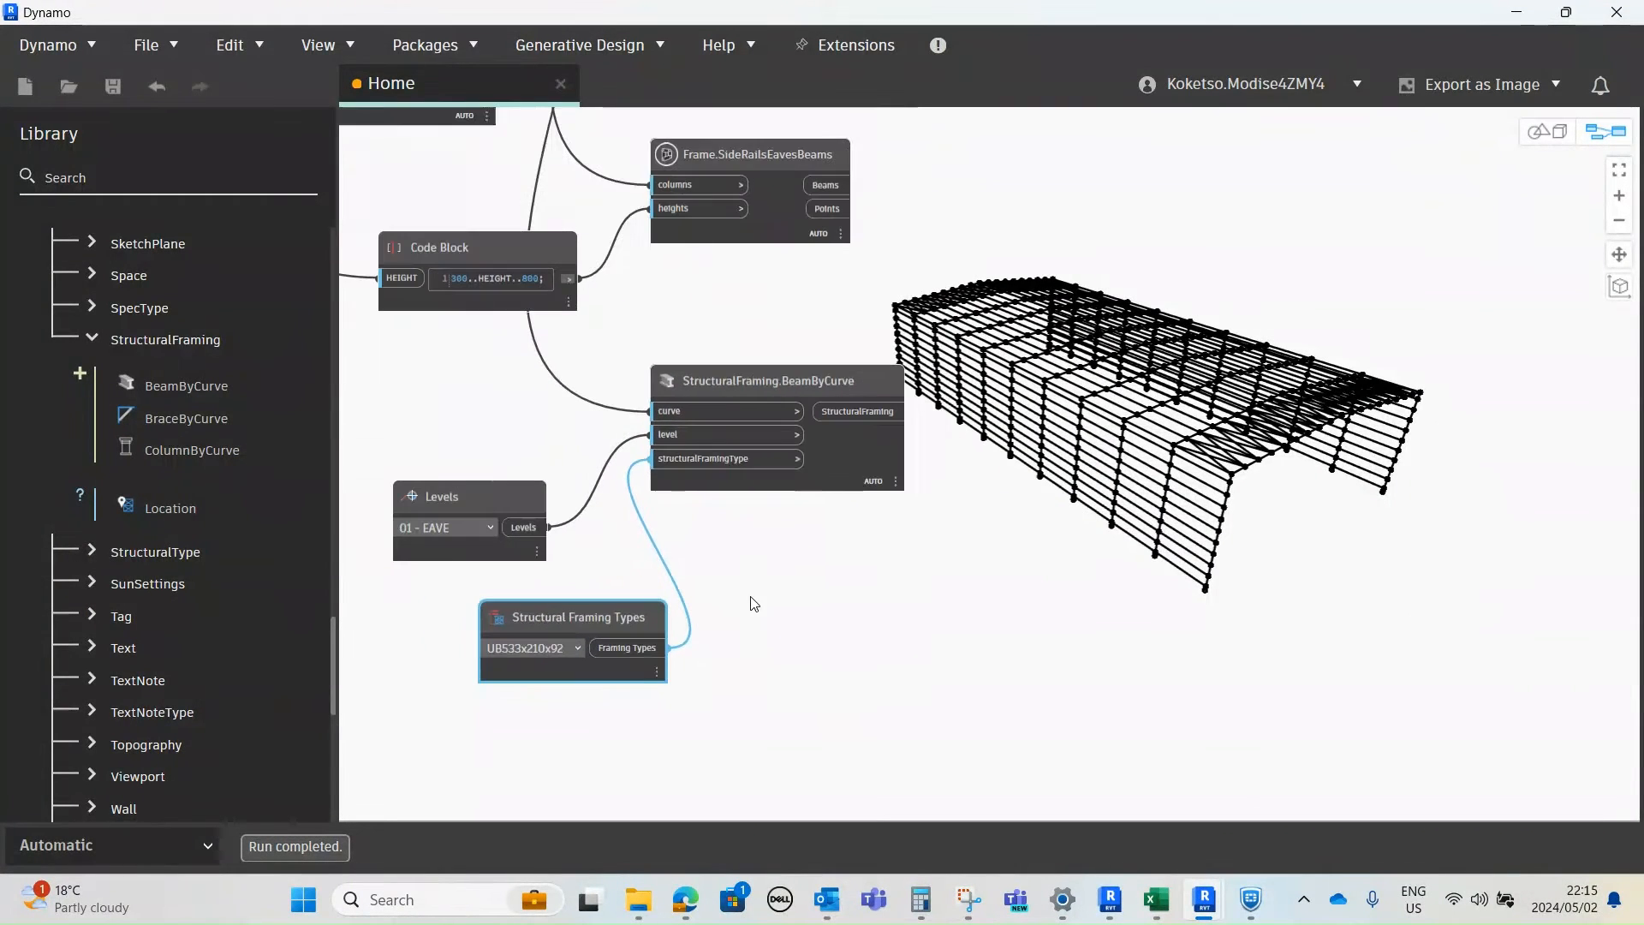
mouse_move(199, 428)
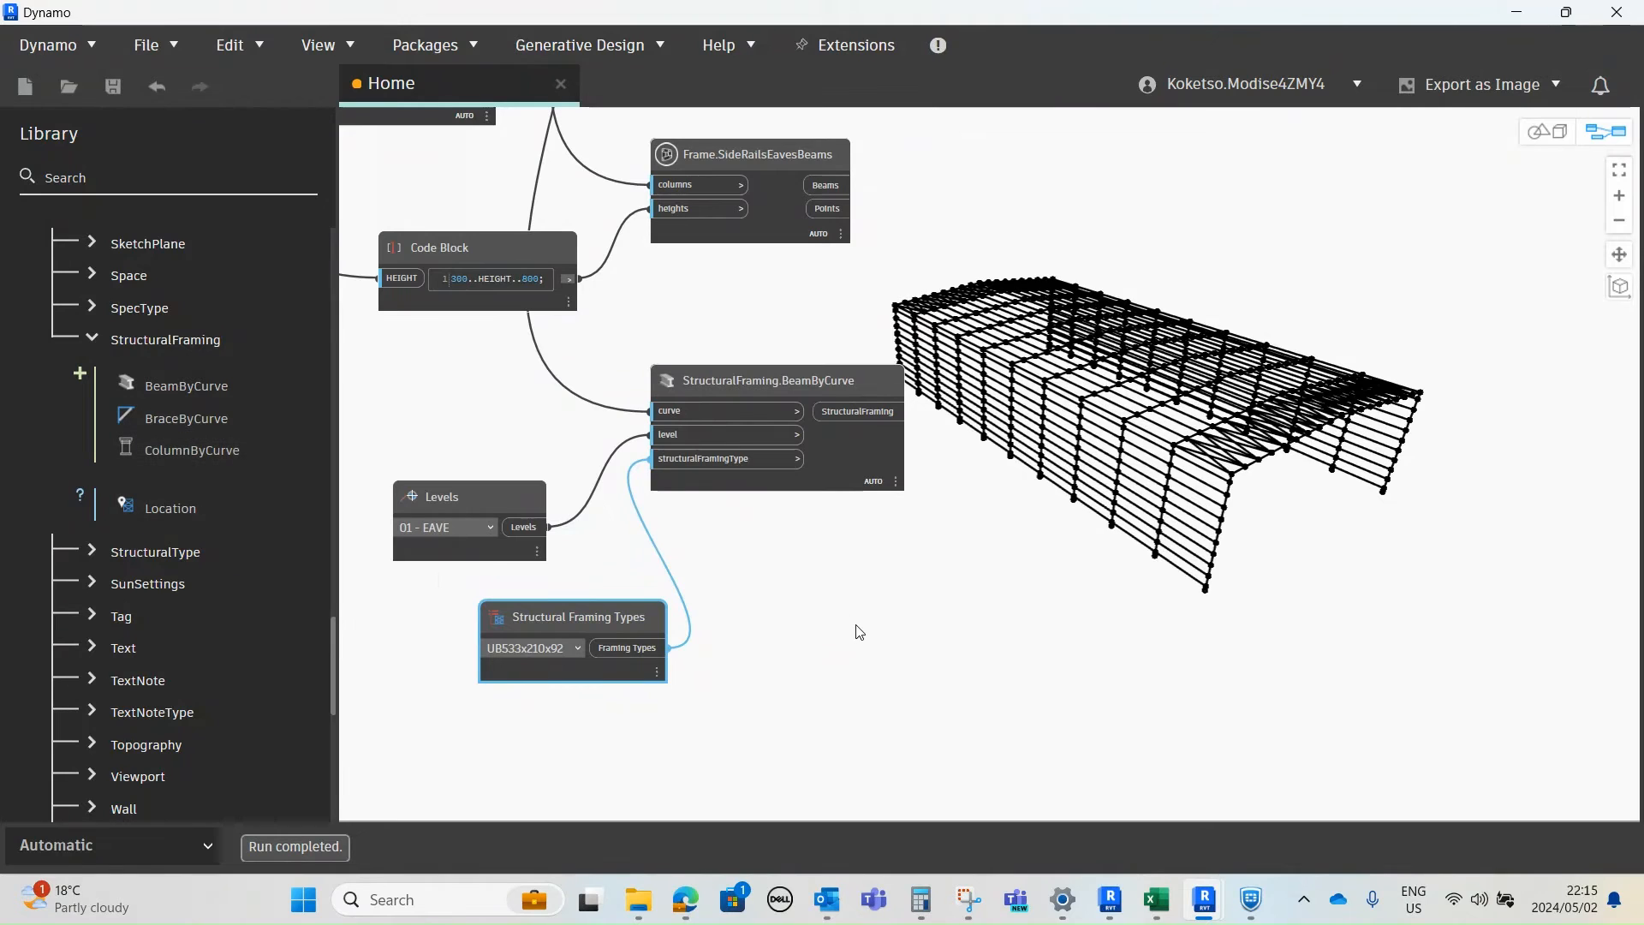
click(168, 459)
drag(1076, 508, 943, 567)
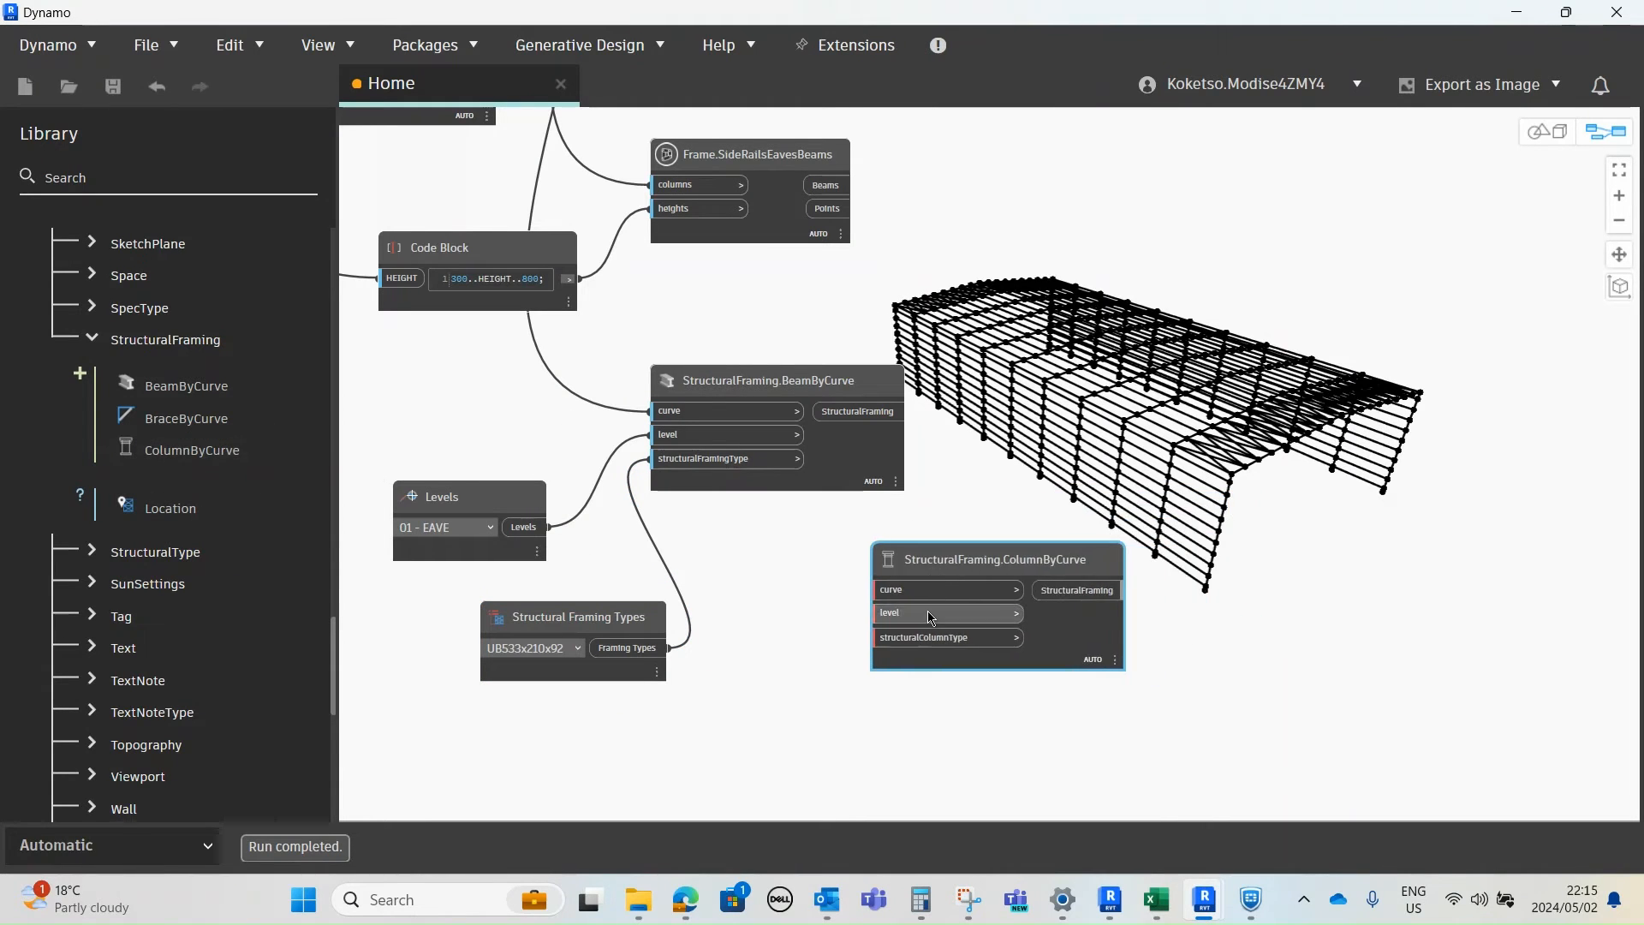
- Search for LEVE, add a second Levels node, and place it below and to the left of StructuralFraming.ColumnByCurve
scroll(846, 661, up, 4)
scroll(1021, 555, down, 3)
scroll(787, 789, up, 2)
right_click(835, 244)
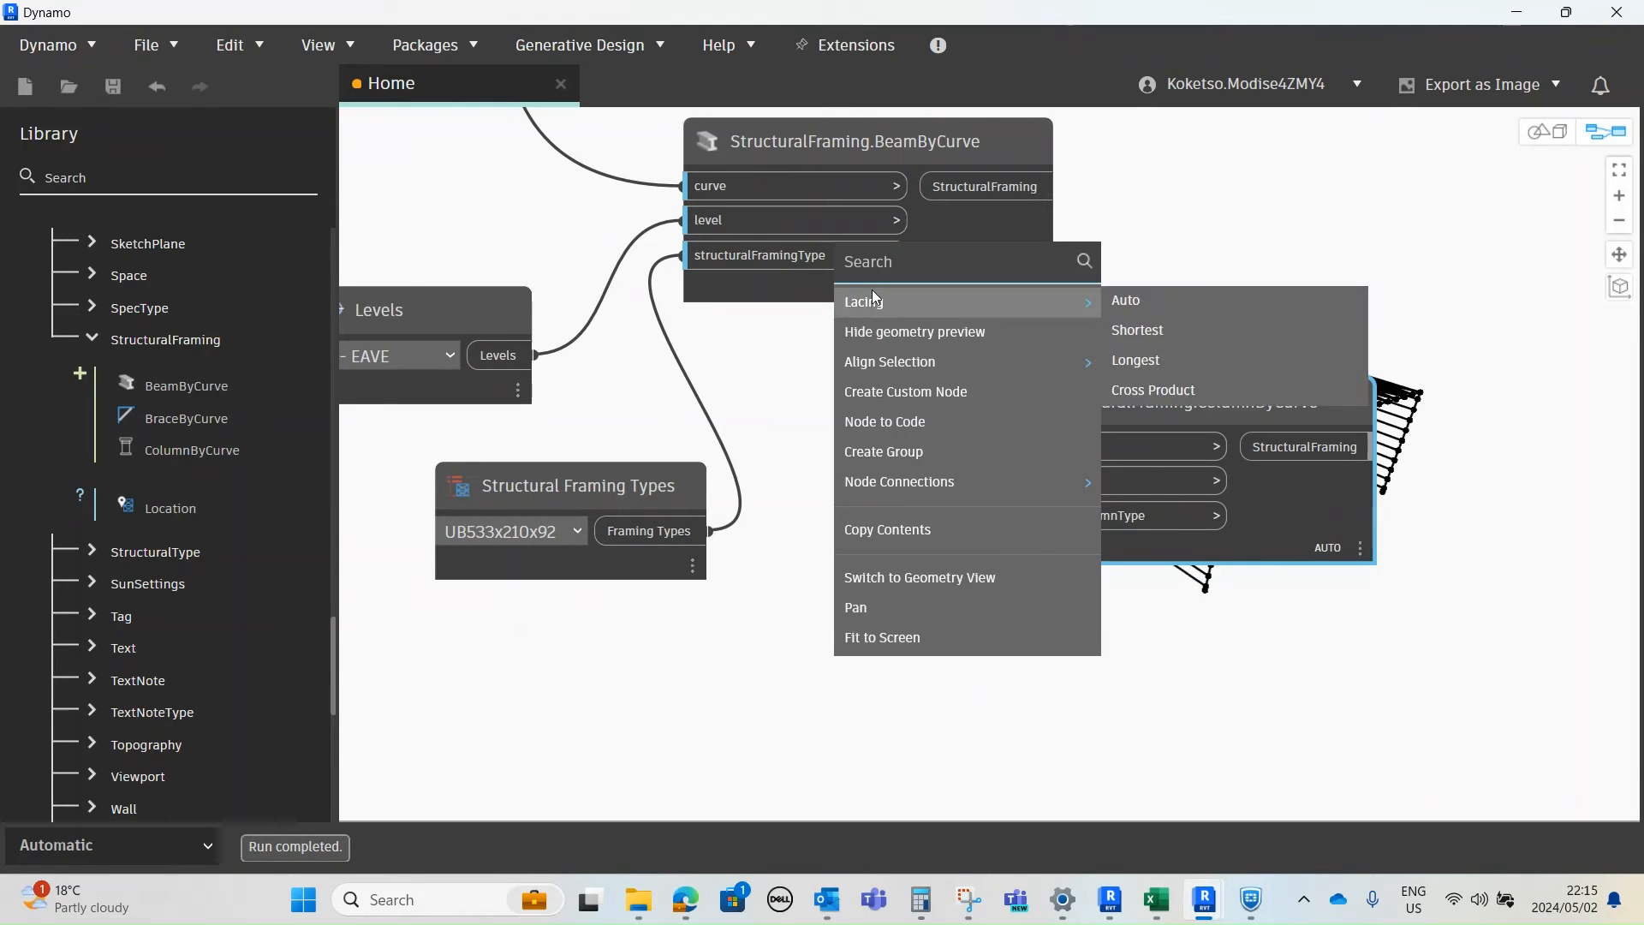
text(LEVE)
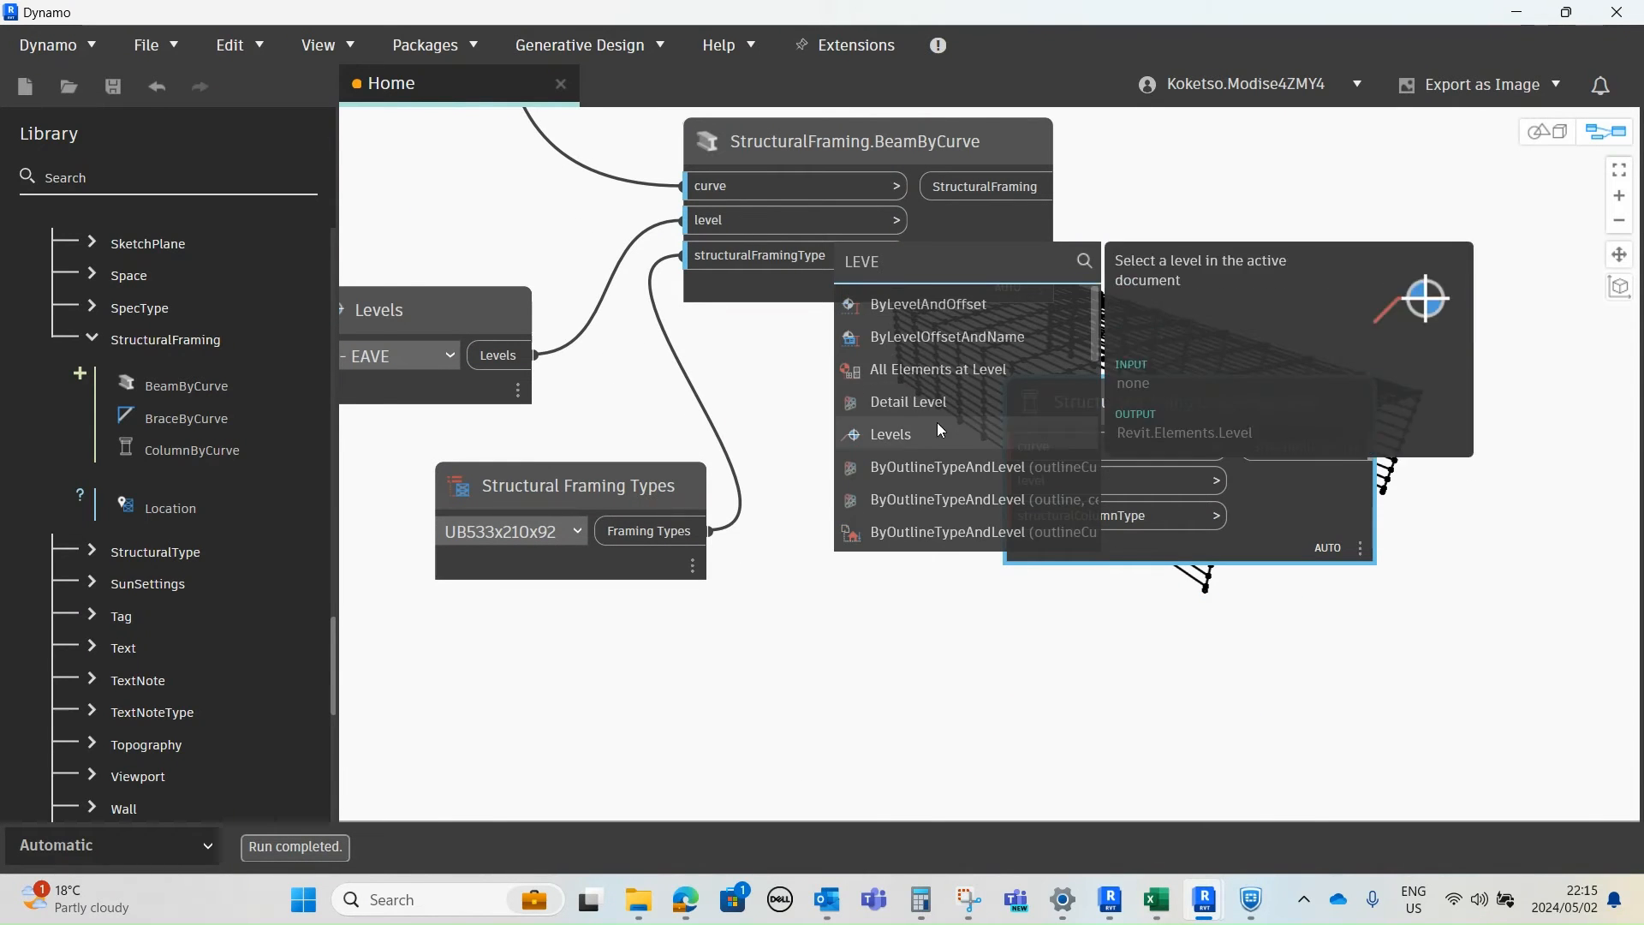
click(939, 434)
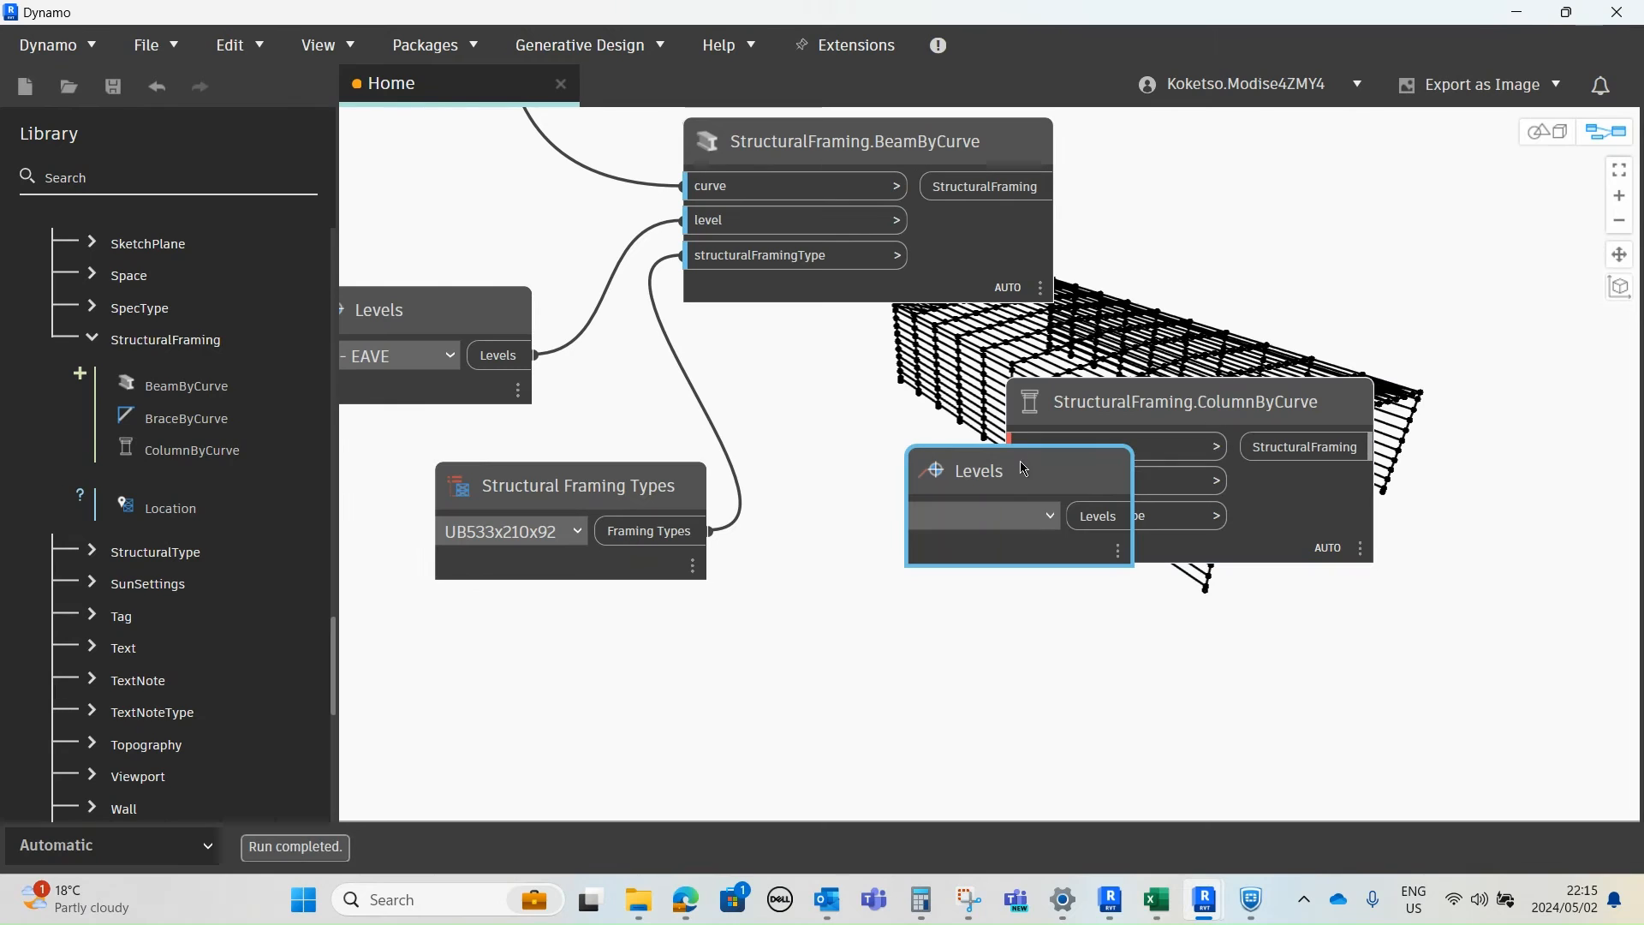
drag(985, 471, 811, 675)
- Select 01 - EAVE in the new Levels node and connect it to the level input of StructuralFraming.ColumnByCurve
click(882, 723)
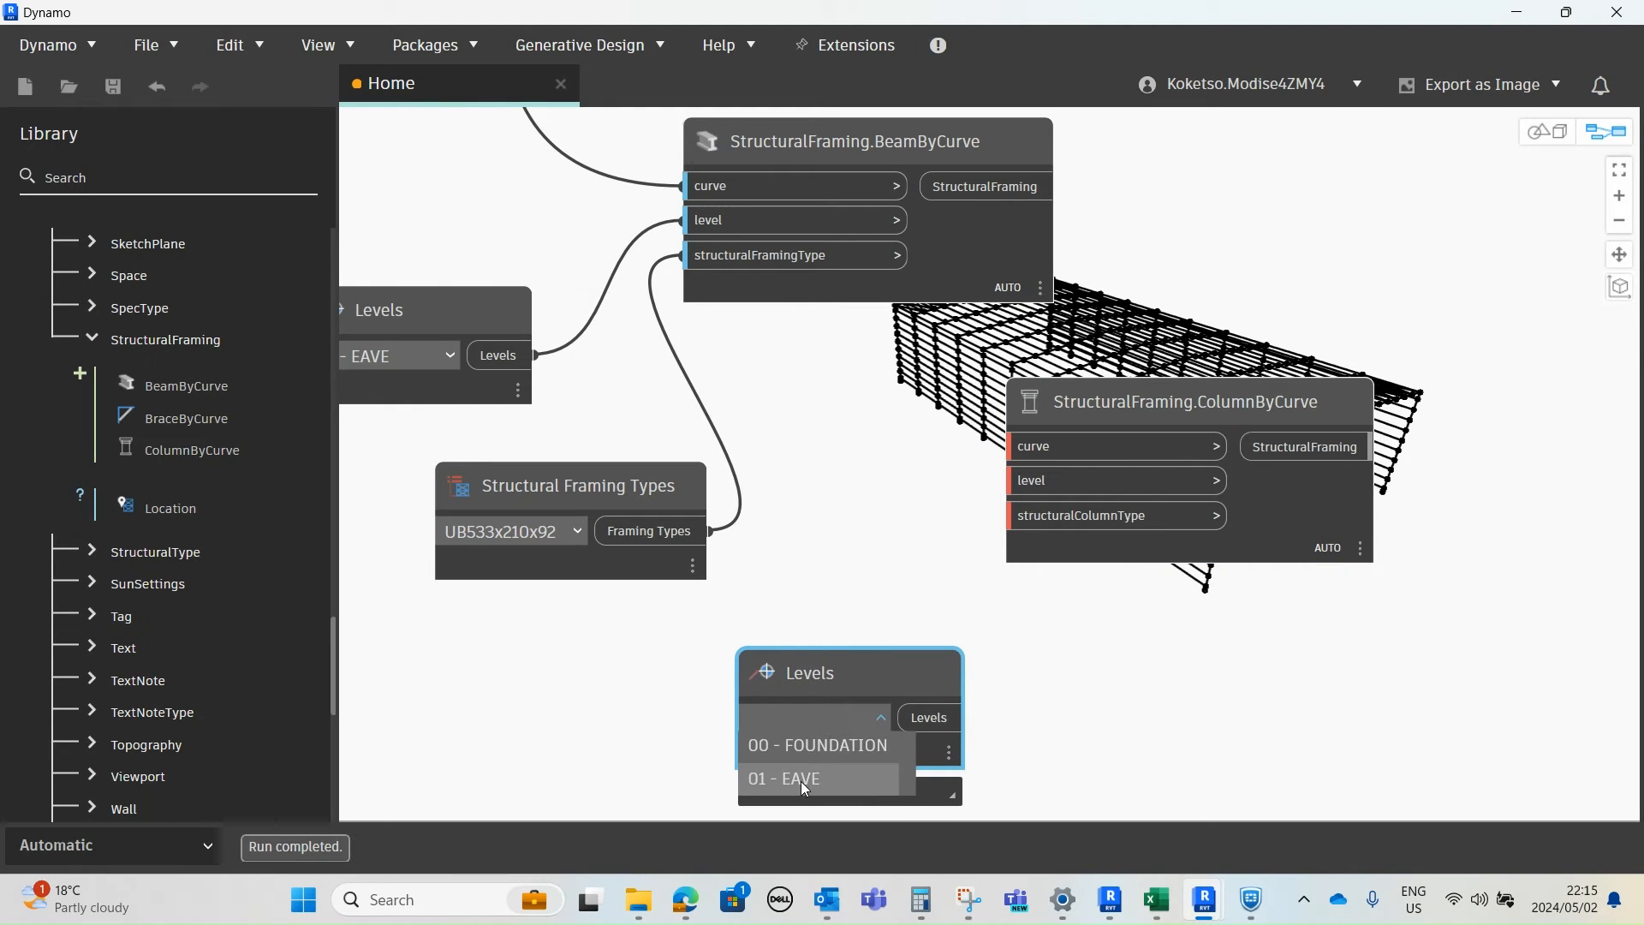
click(805, 779)
drag(968, 718, 1010, 480)
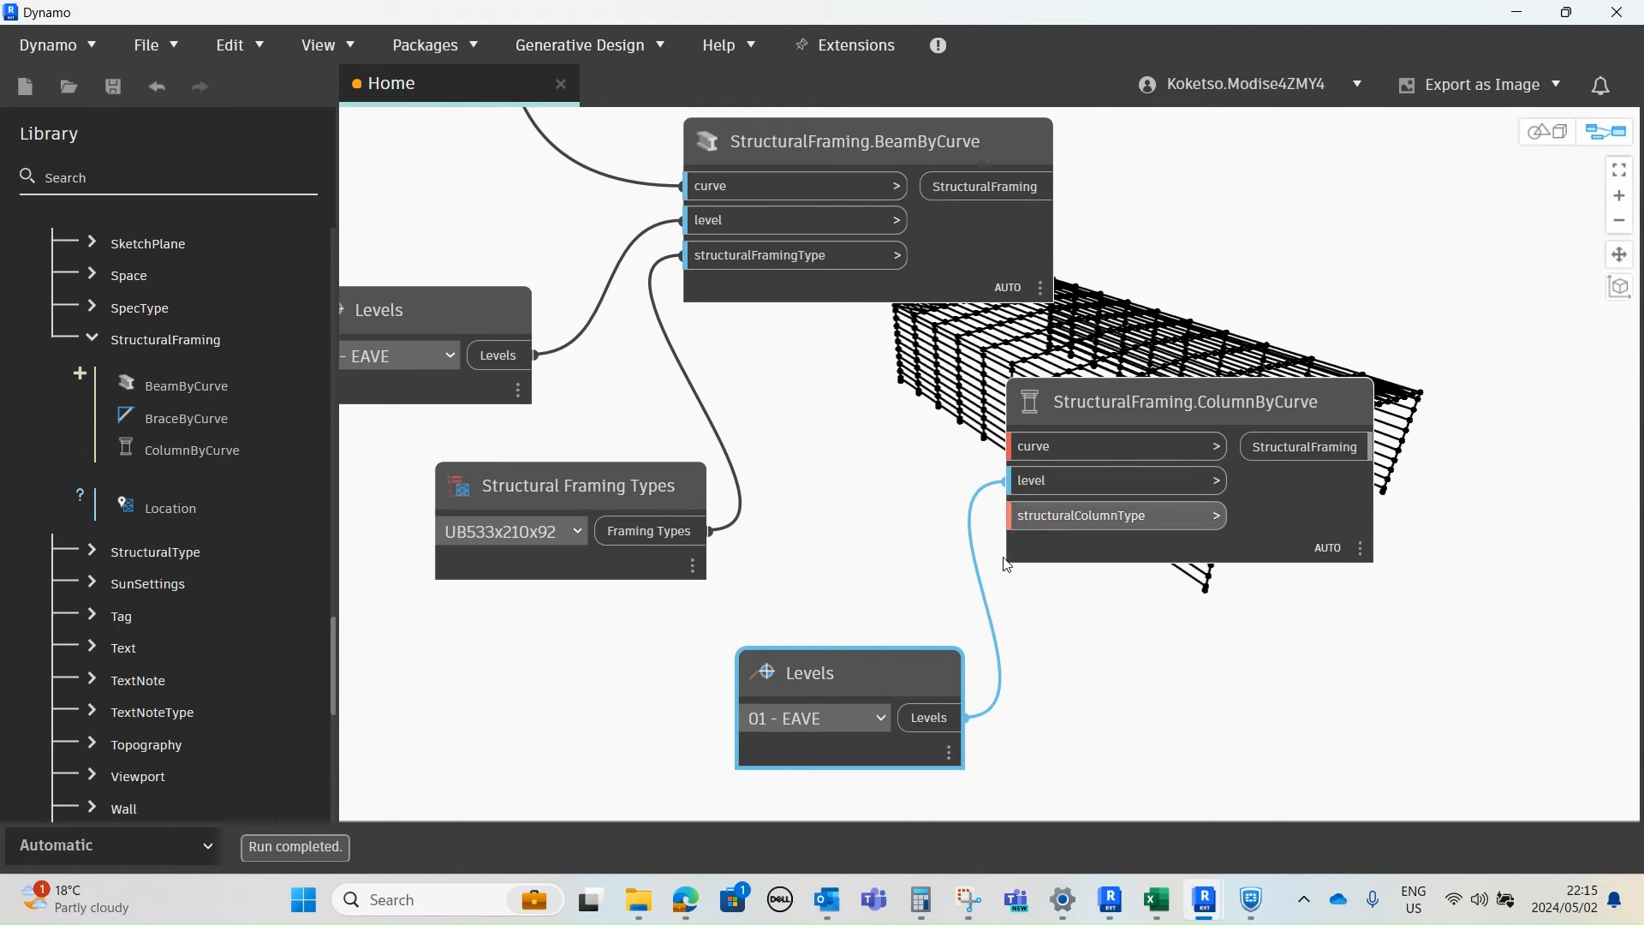
drag(843, 673, 703, 670)
- Search for STRUCTUR, add a Structural Column Types node below StructuralFraming.ColumnByCurve, and connect it to the structuralColumnType input
right_click(963, 673)
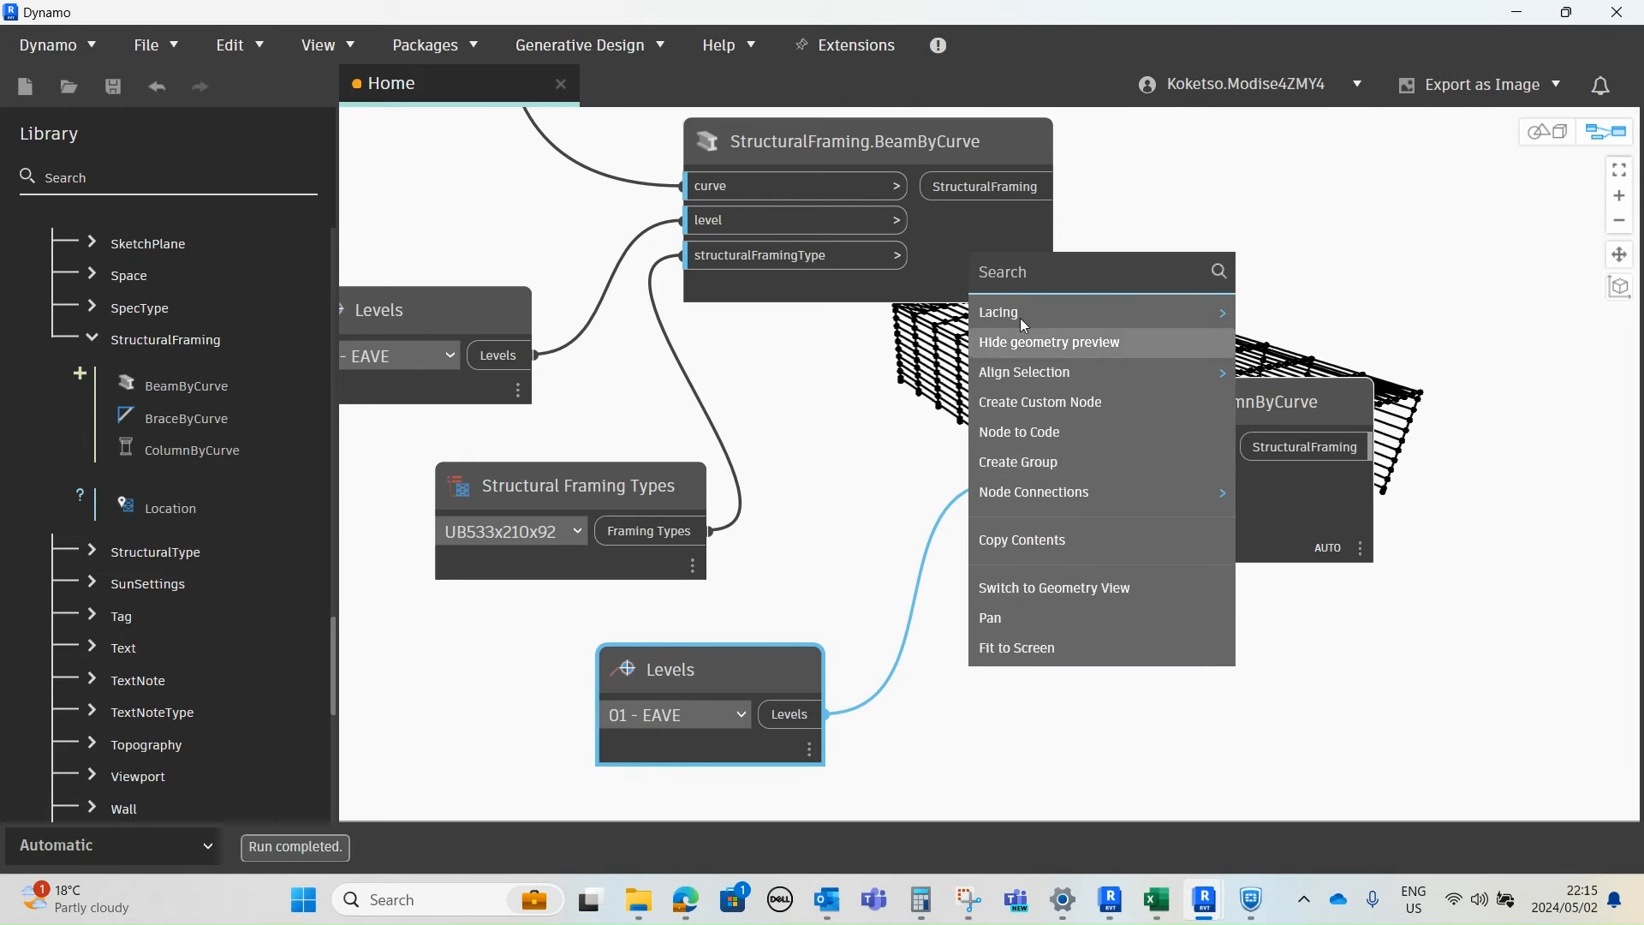
text(STR)
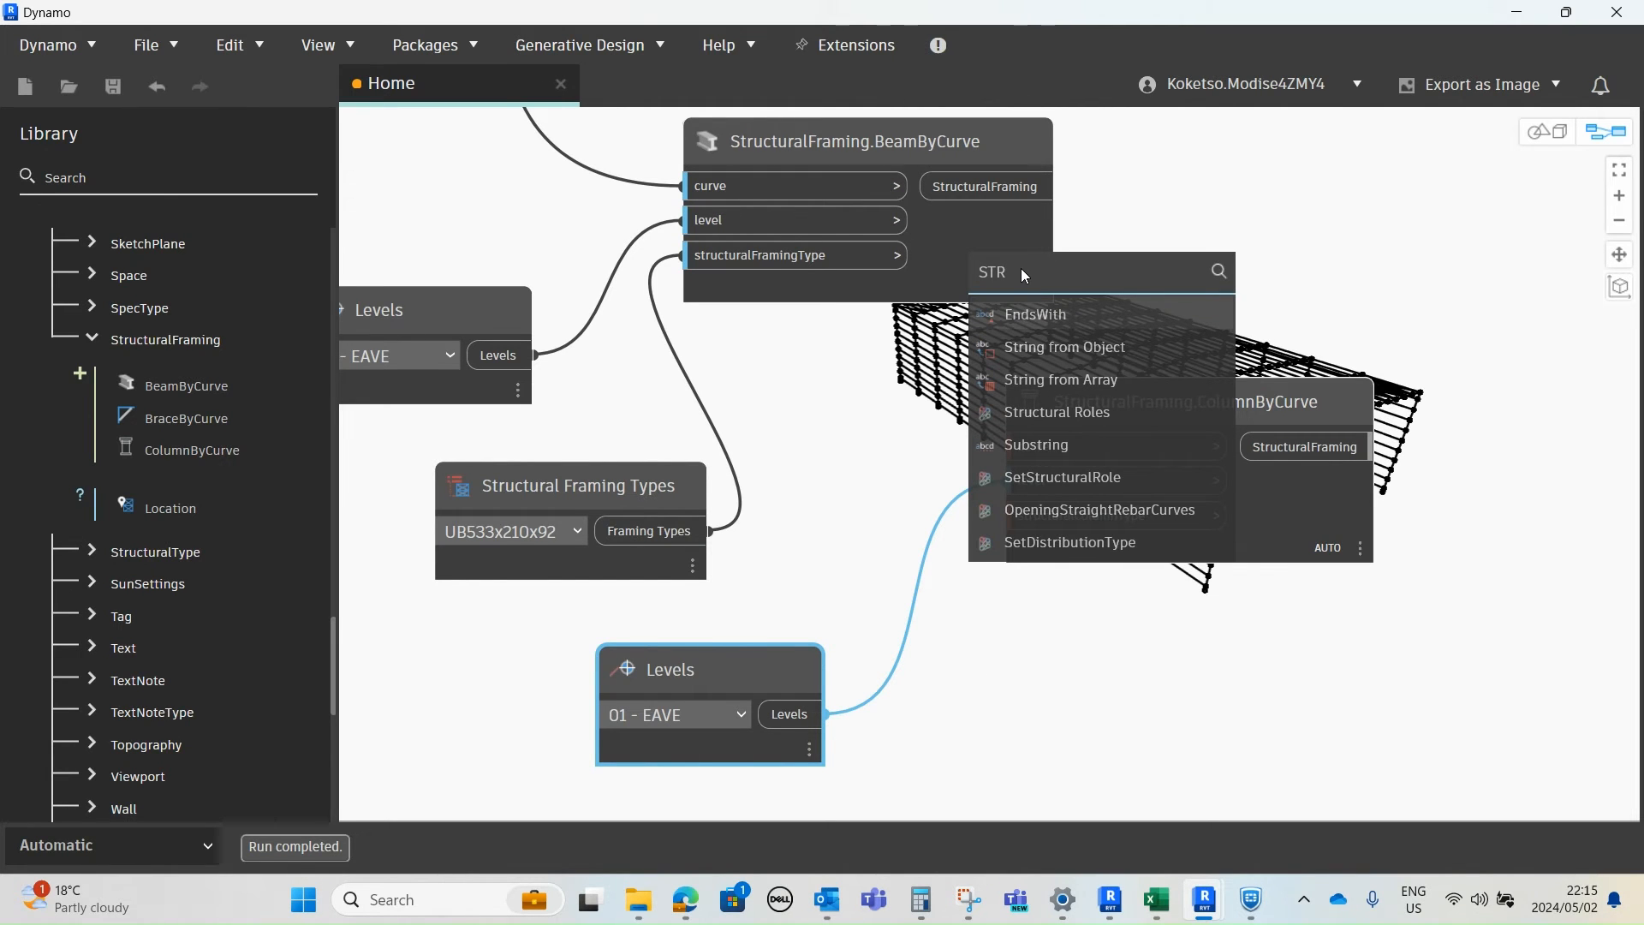
text(UCTUR)
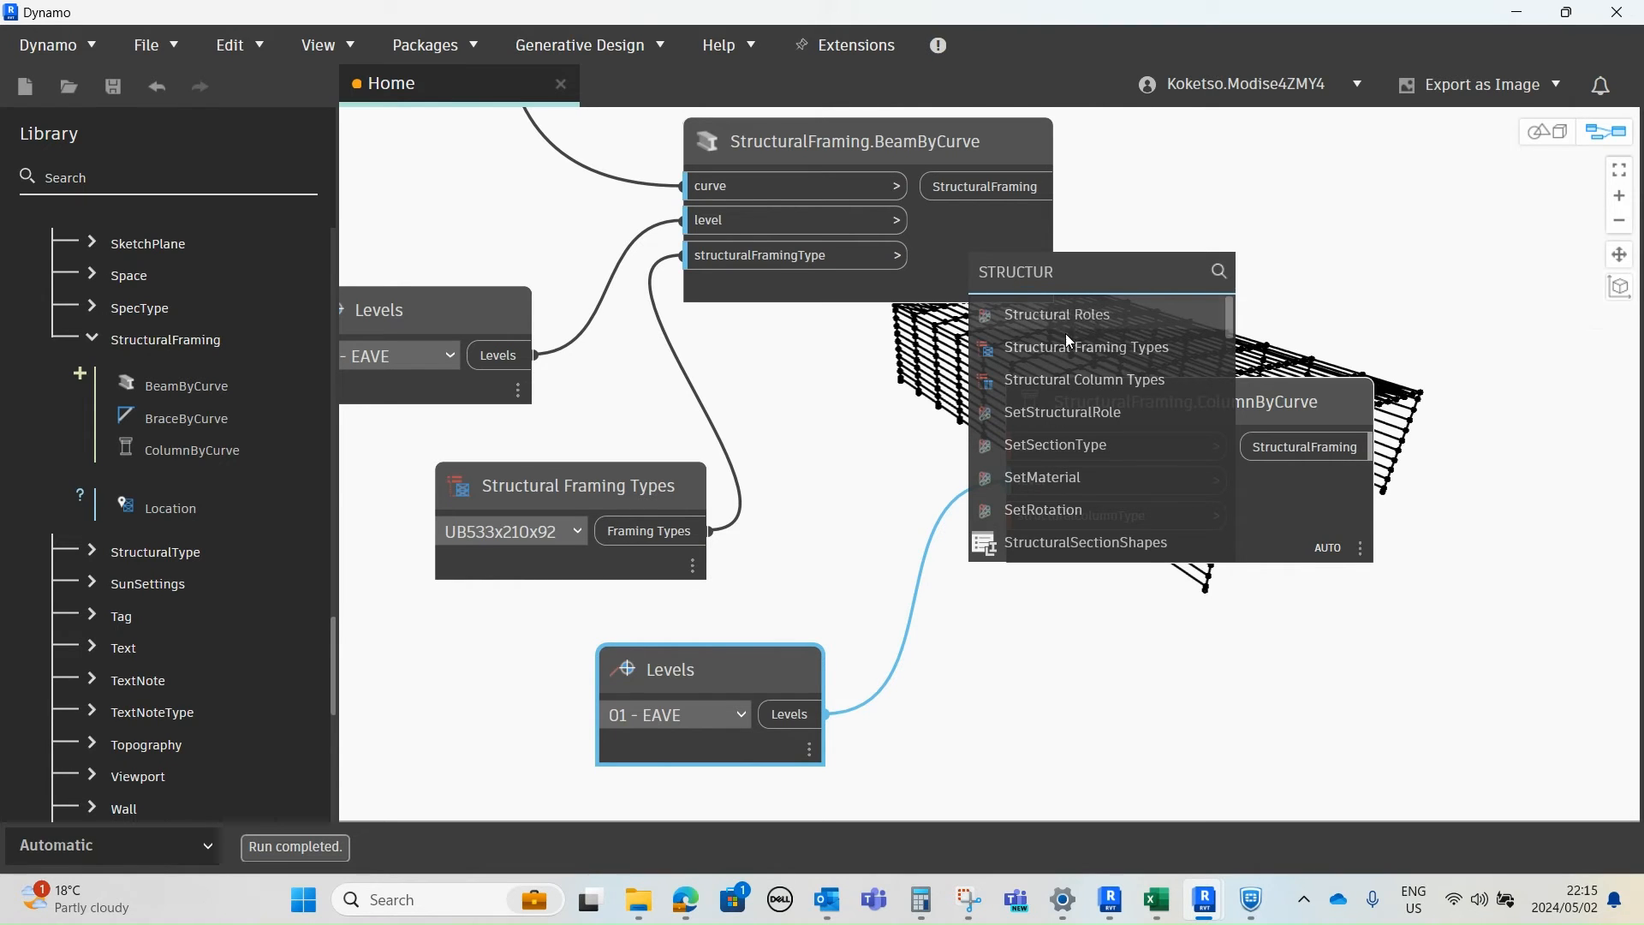
click(1081, 383)
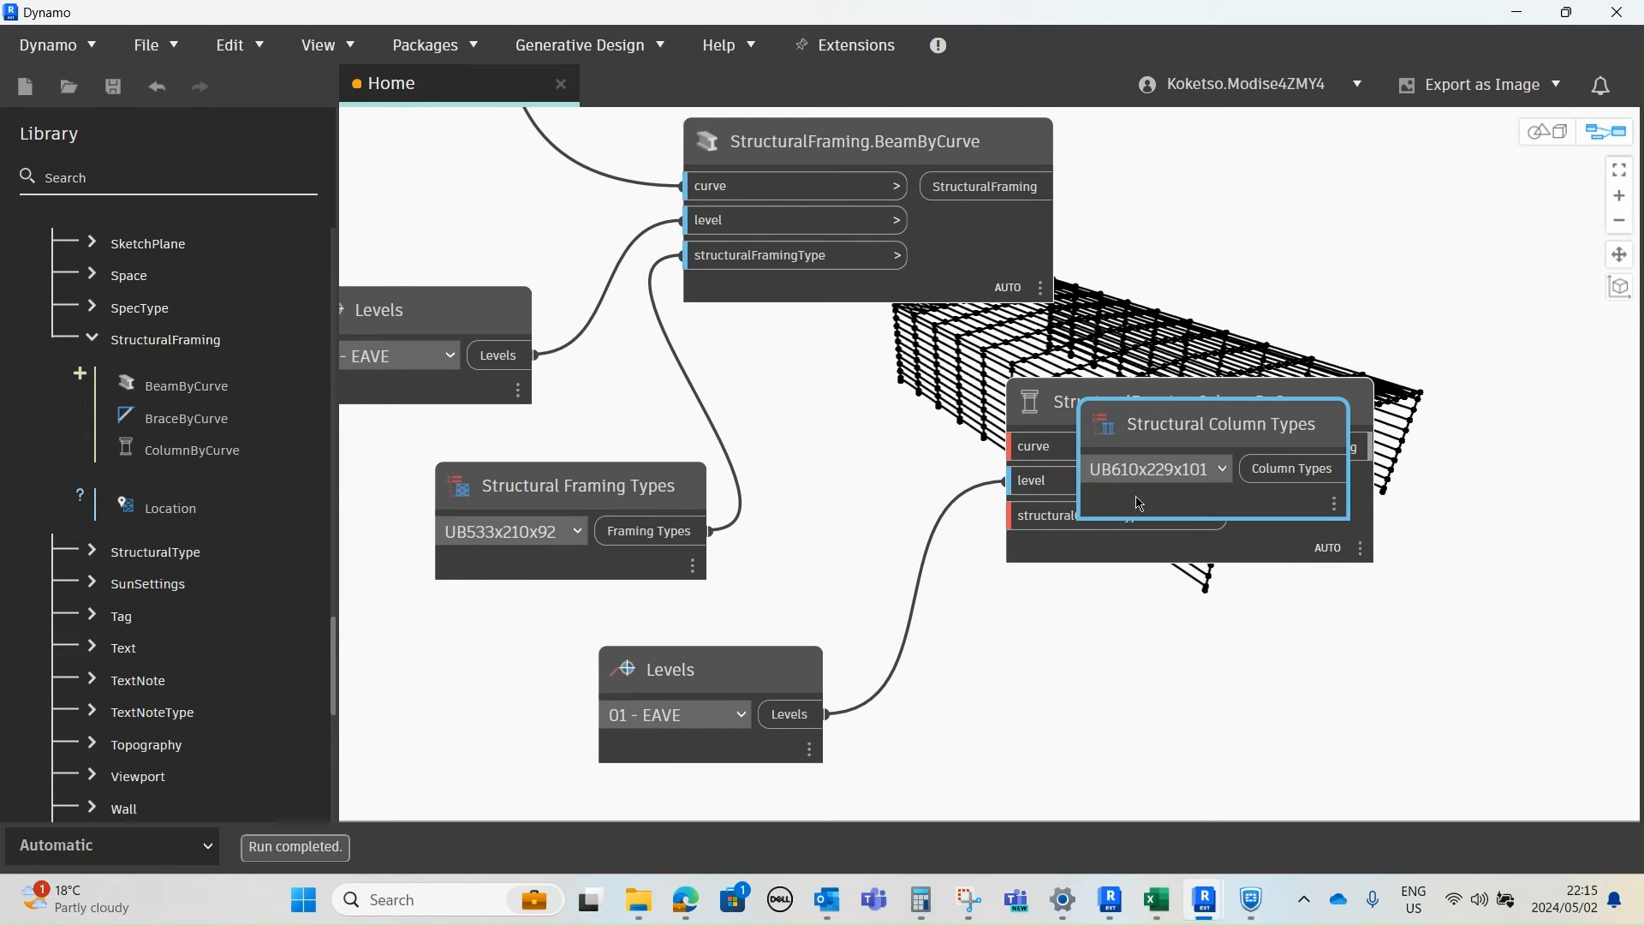
drag(1138, 506, 1068, 757)
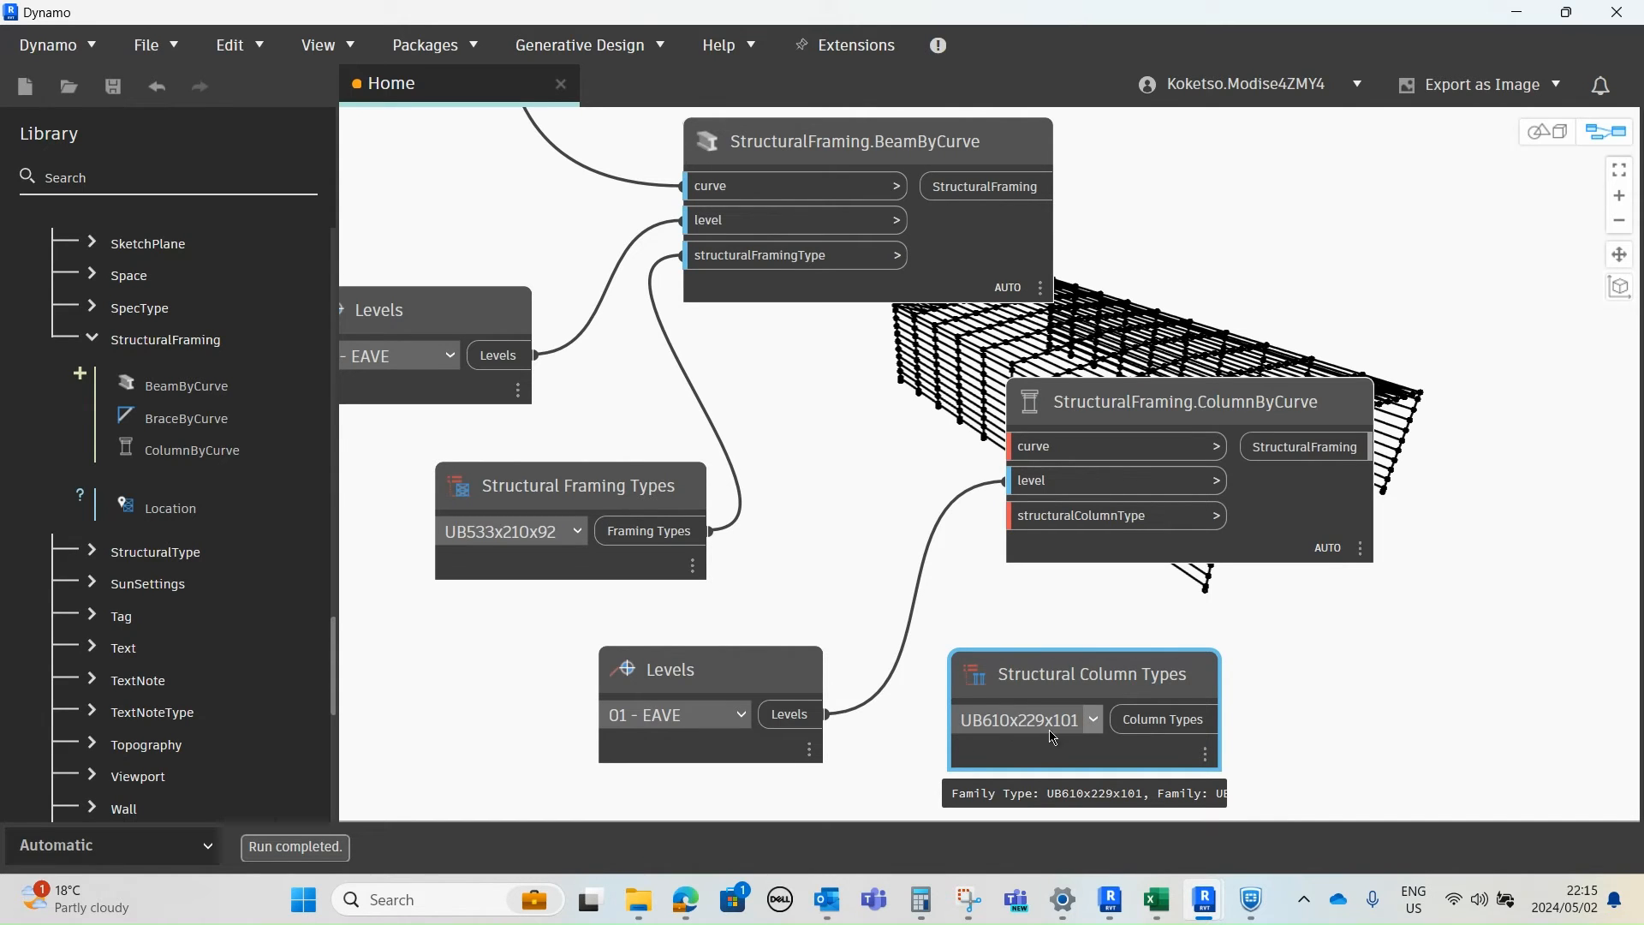
drag(1224, 719, 999, 524)
- Connect the Columns output of Frame.Copy to the curve input of StructuralFraming.ColumnByCurve
middle_drag(1001, 454, 965, 522)
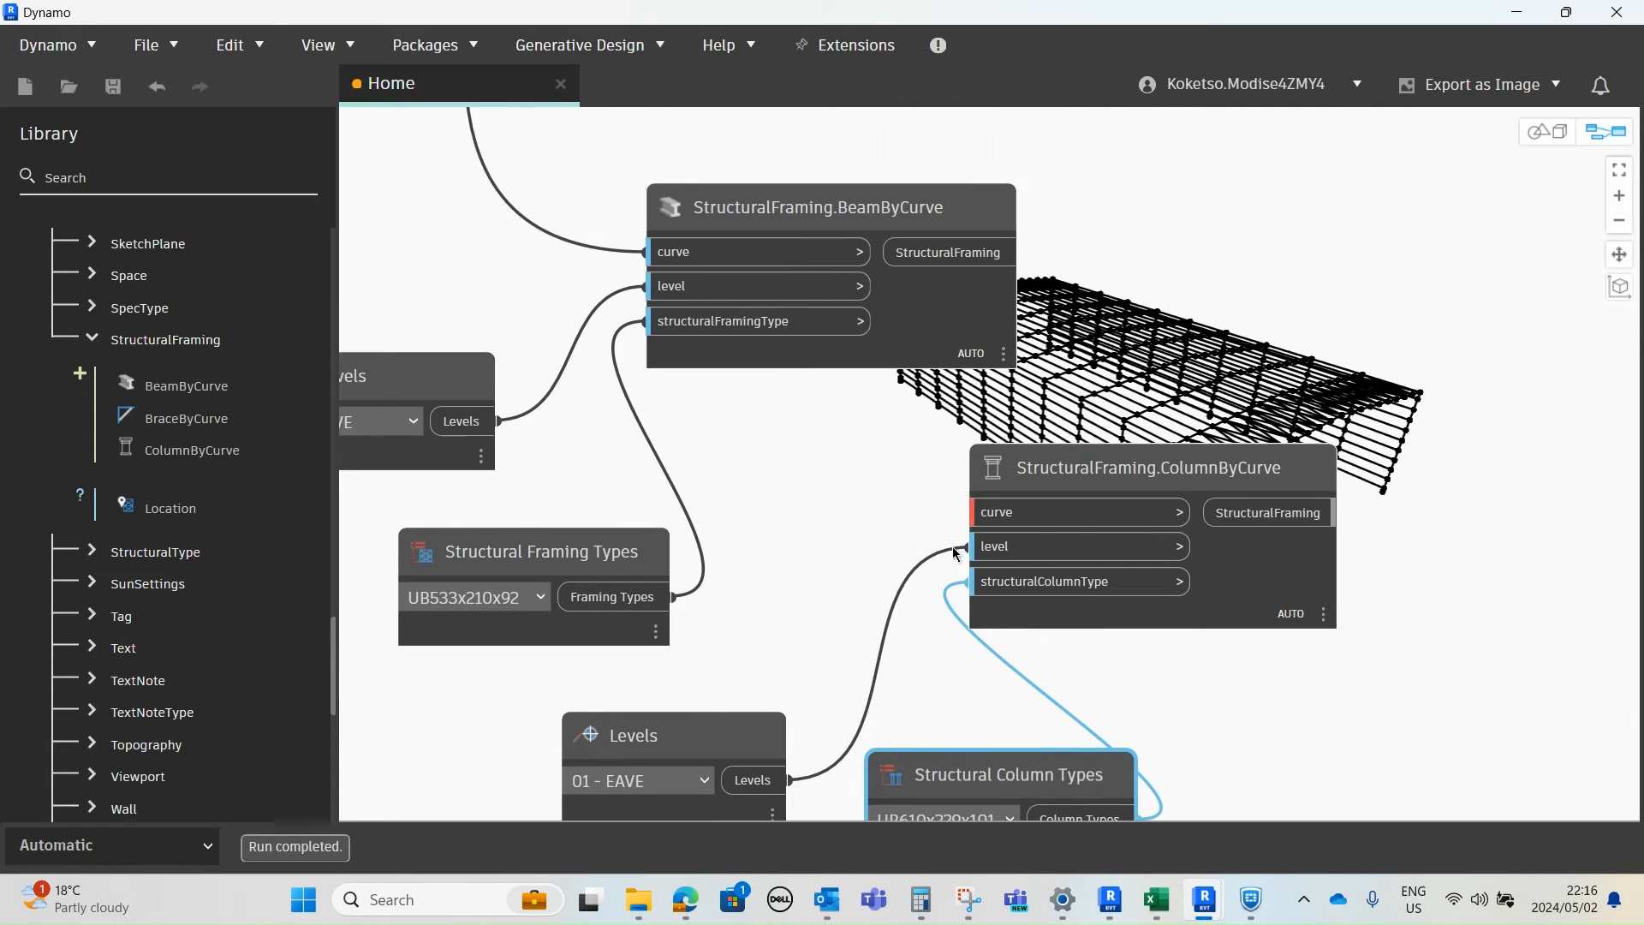
scroll(962, 551, down, 1)
click(991, 523)
middle_drag(805, 347, 854, 632)
middle_drag(1062, 435, 982, 648)
scroll(981, 648, down, 1)
middle_drag(562, 224, 742, 495)
middle_drag(699, 346, 743, 537)
scroll(751, 420, up, 5)
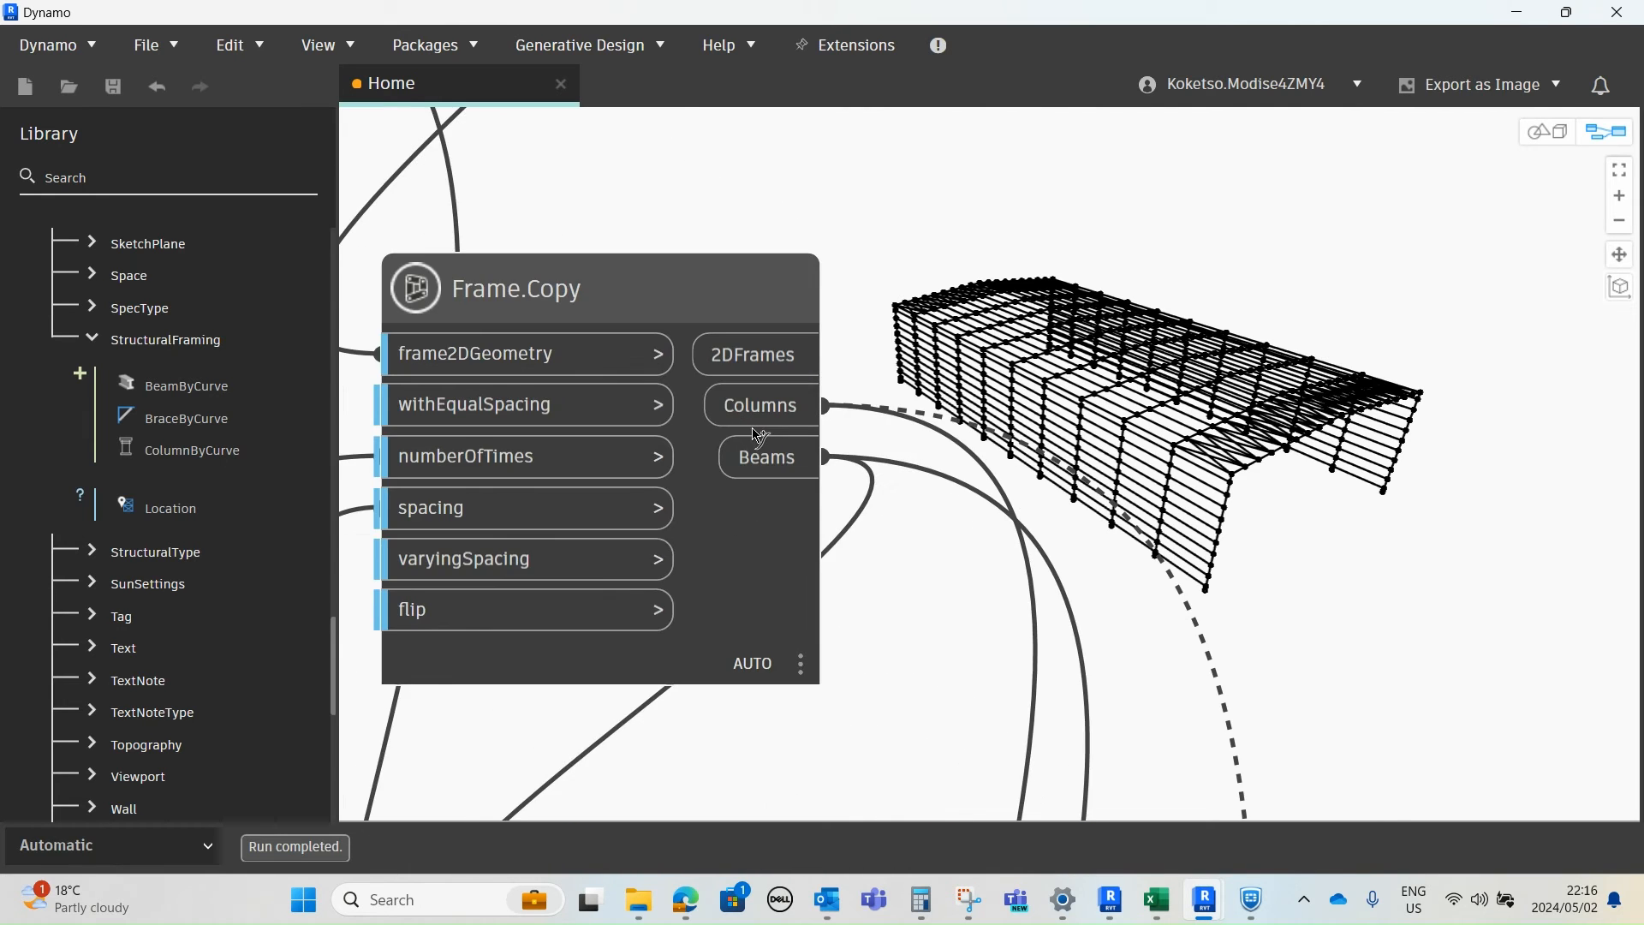
middle_drag(754, 431, 797, 434)
scroll(796, 432, down, 3)
scroll(644, 347, up, 2)
scroll(1057, 546, up, 3)
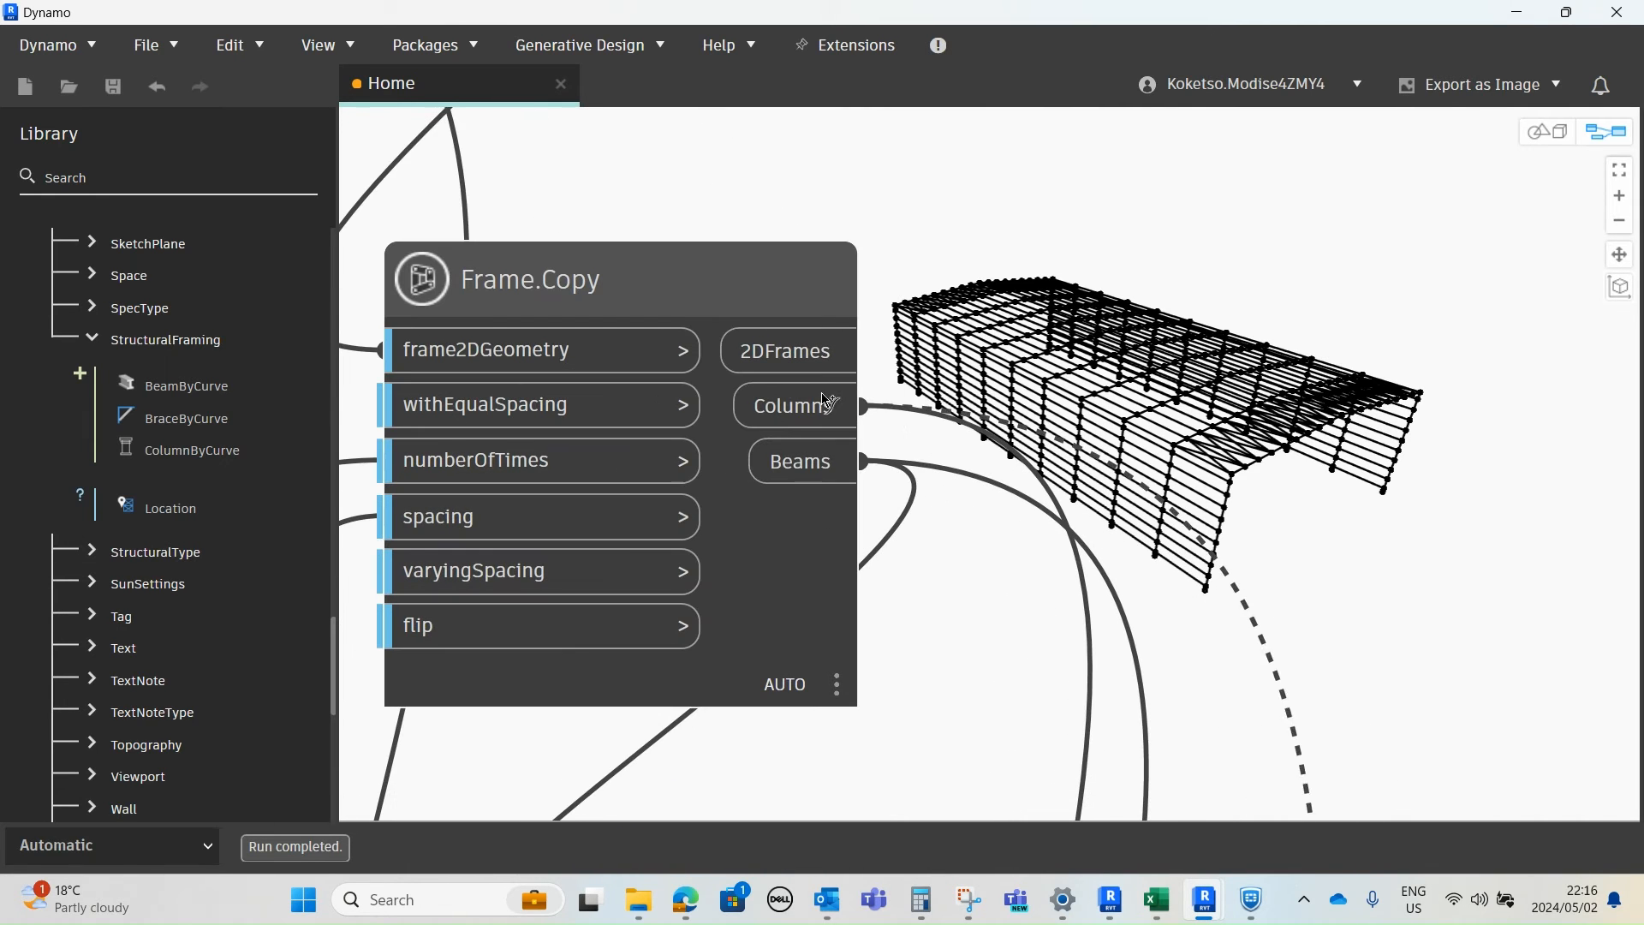
click(827, 399)
scroll(640, 349, down, 6)
scroll(825, 341, down, 5)
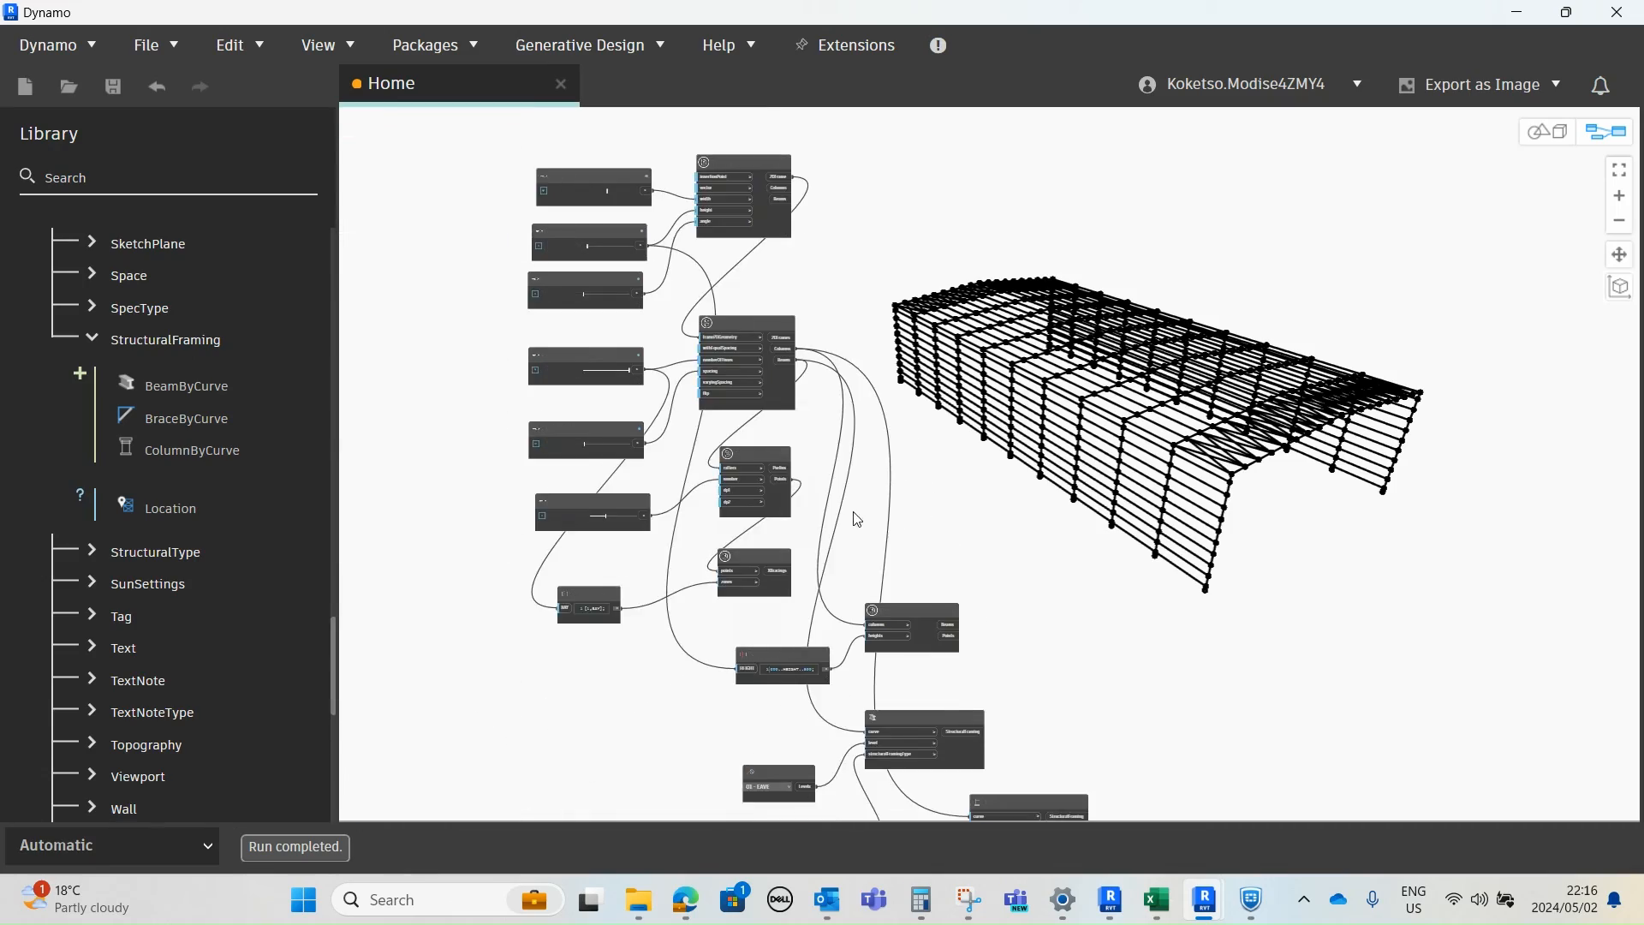
middle_drag(852, 514, 930, 519)
- Switch to Revit, select all instances of the UB610x229x101 structural column, and delete them
click(1518, 13)
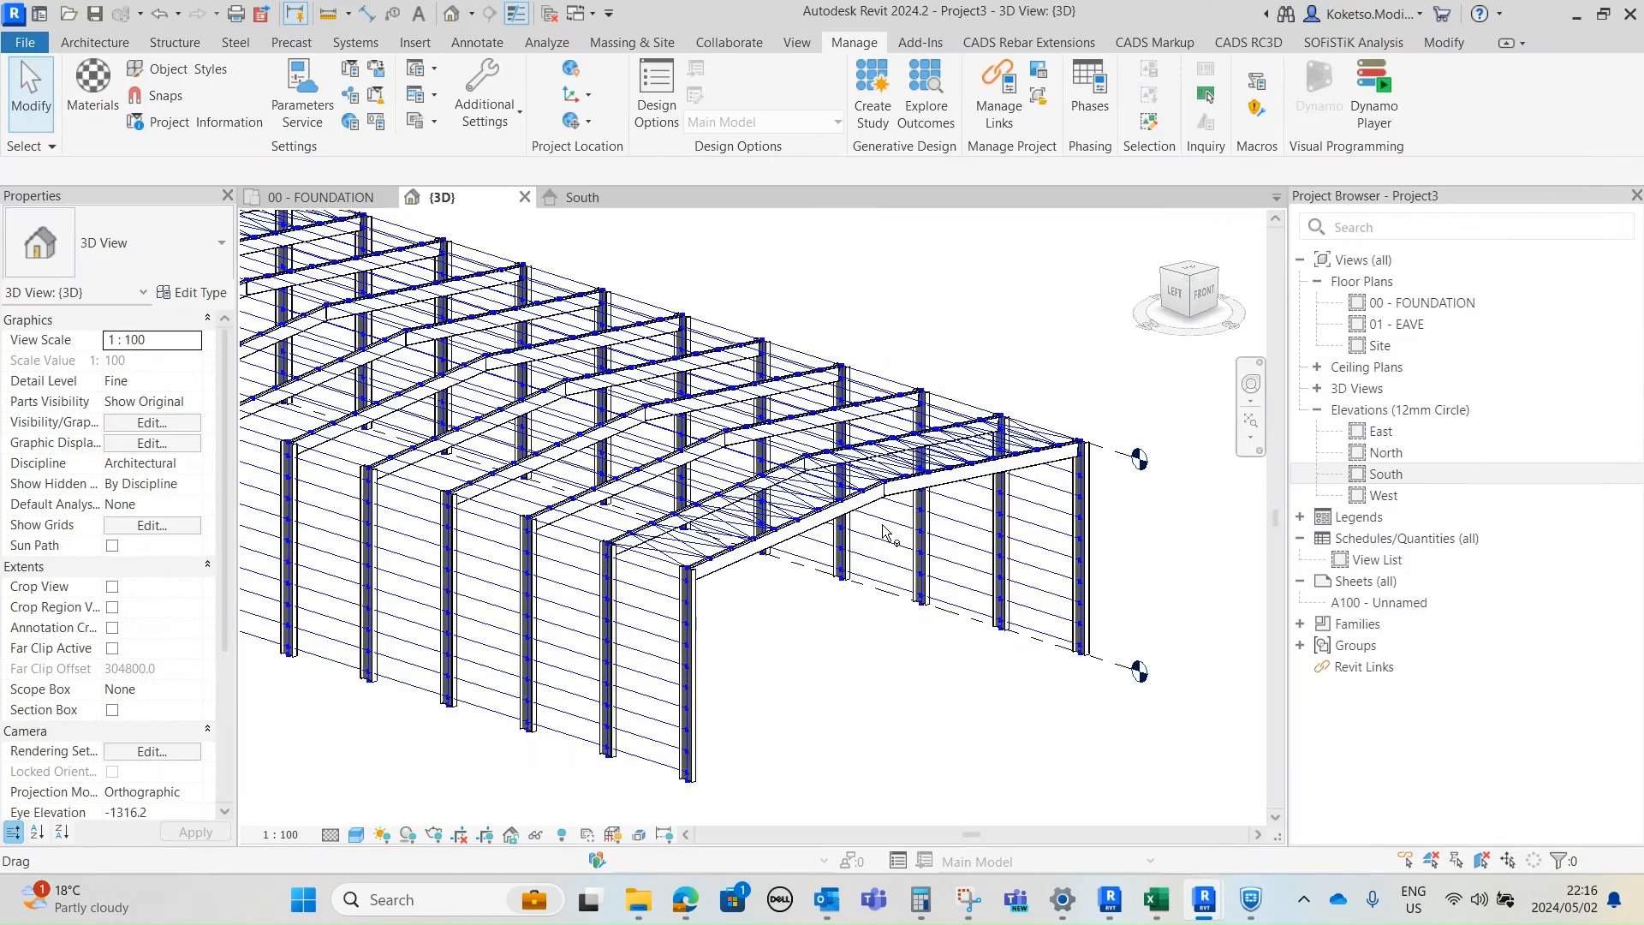
shift+middle_drag(805, 600, 1081, 591)
scroll(697, 624, up, 3)
scroll(771, 522, up, 3)
scroll(792, 390, down, 5)
scroll(792, 416, up, 5)
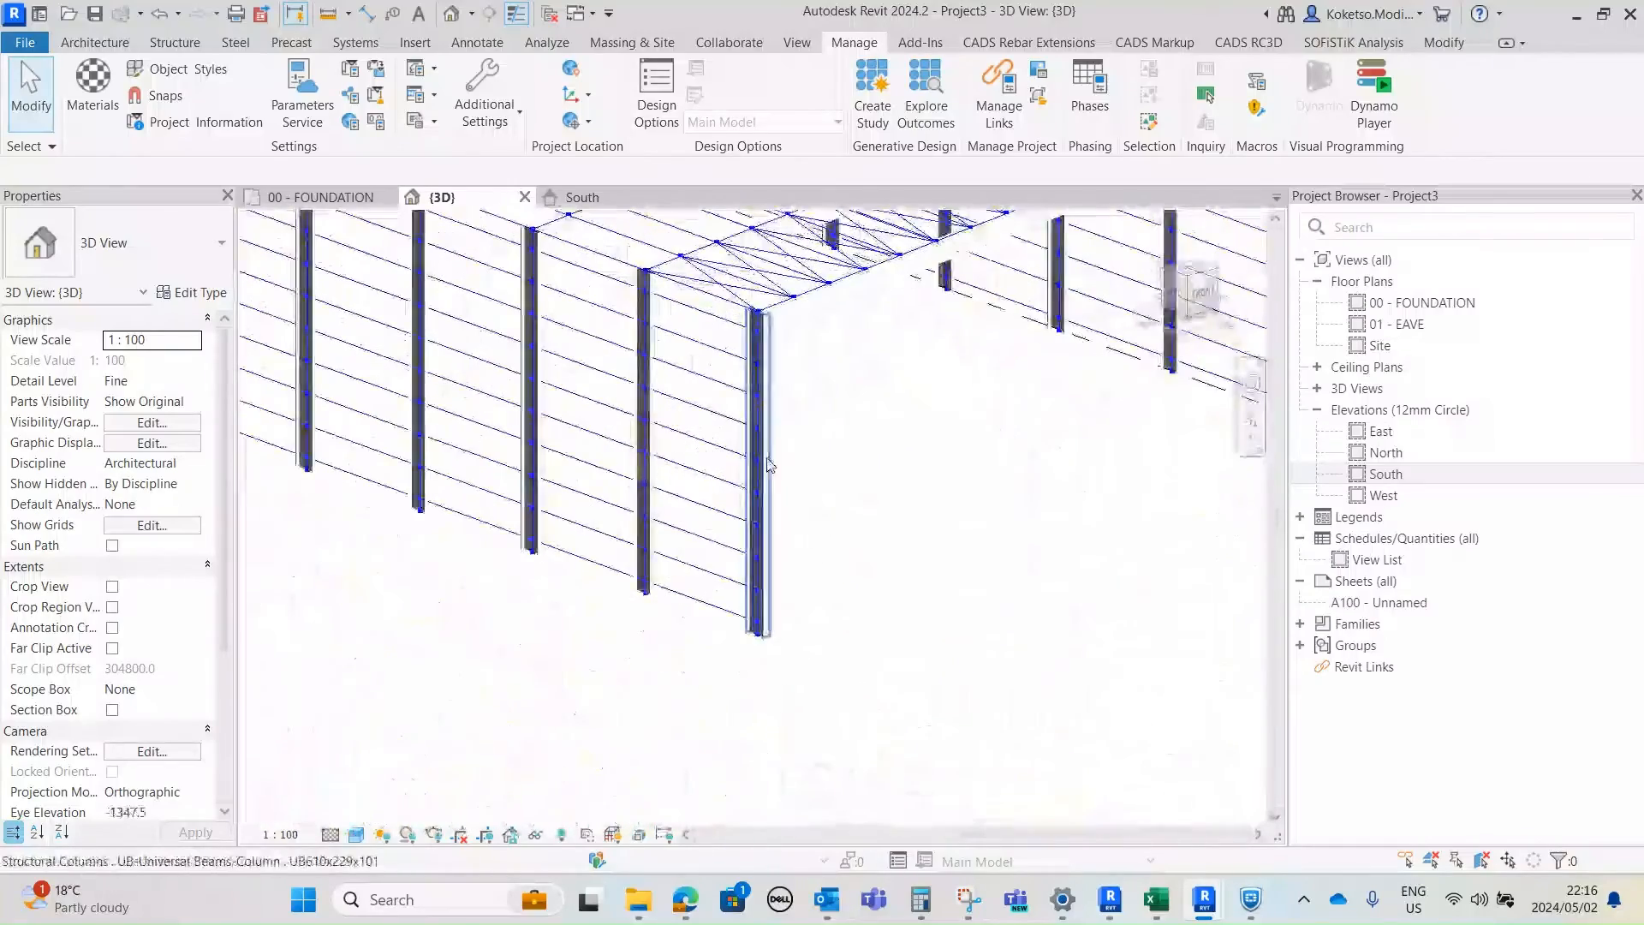
click(763, 396)
right_click(846, 481)
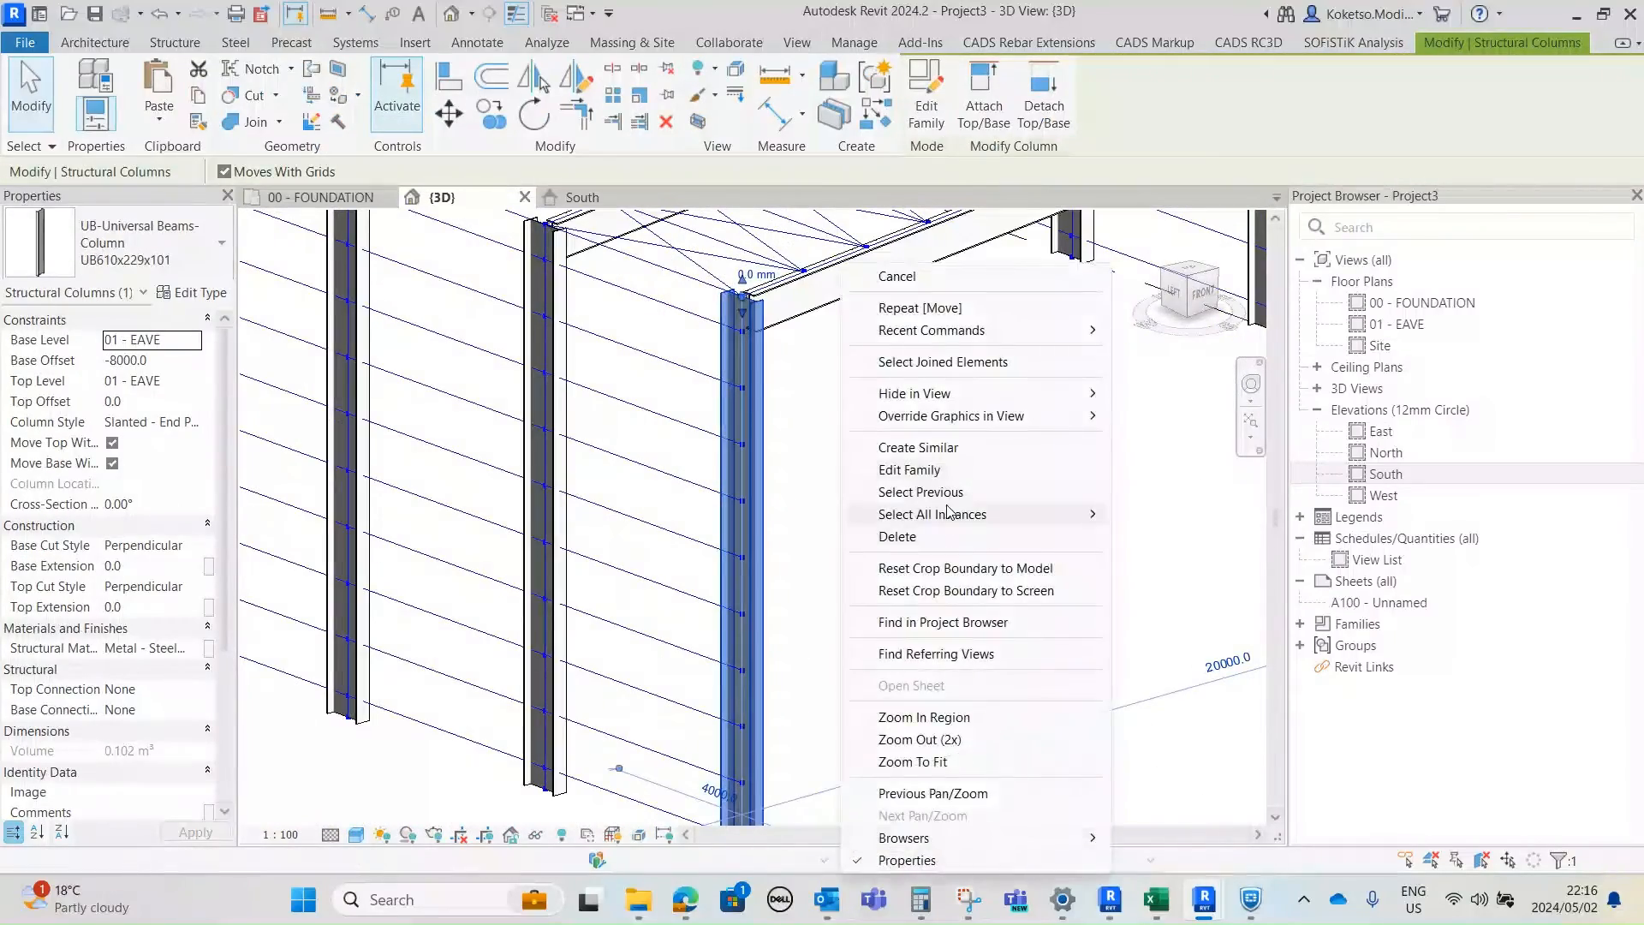
mouse_move(1096, 515)
click(1173, 514)
scroll(859, 562, down, 5)
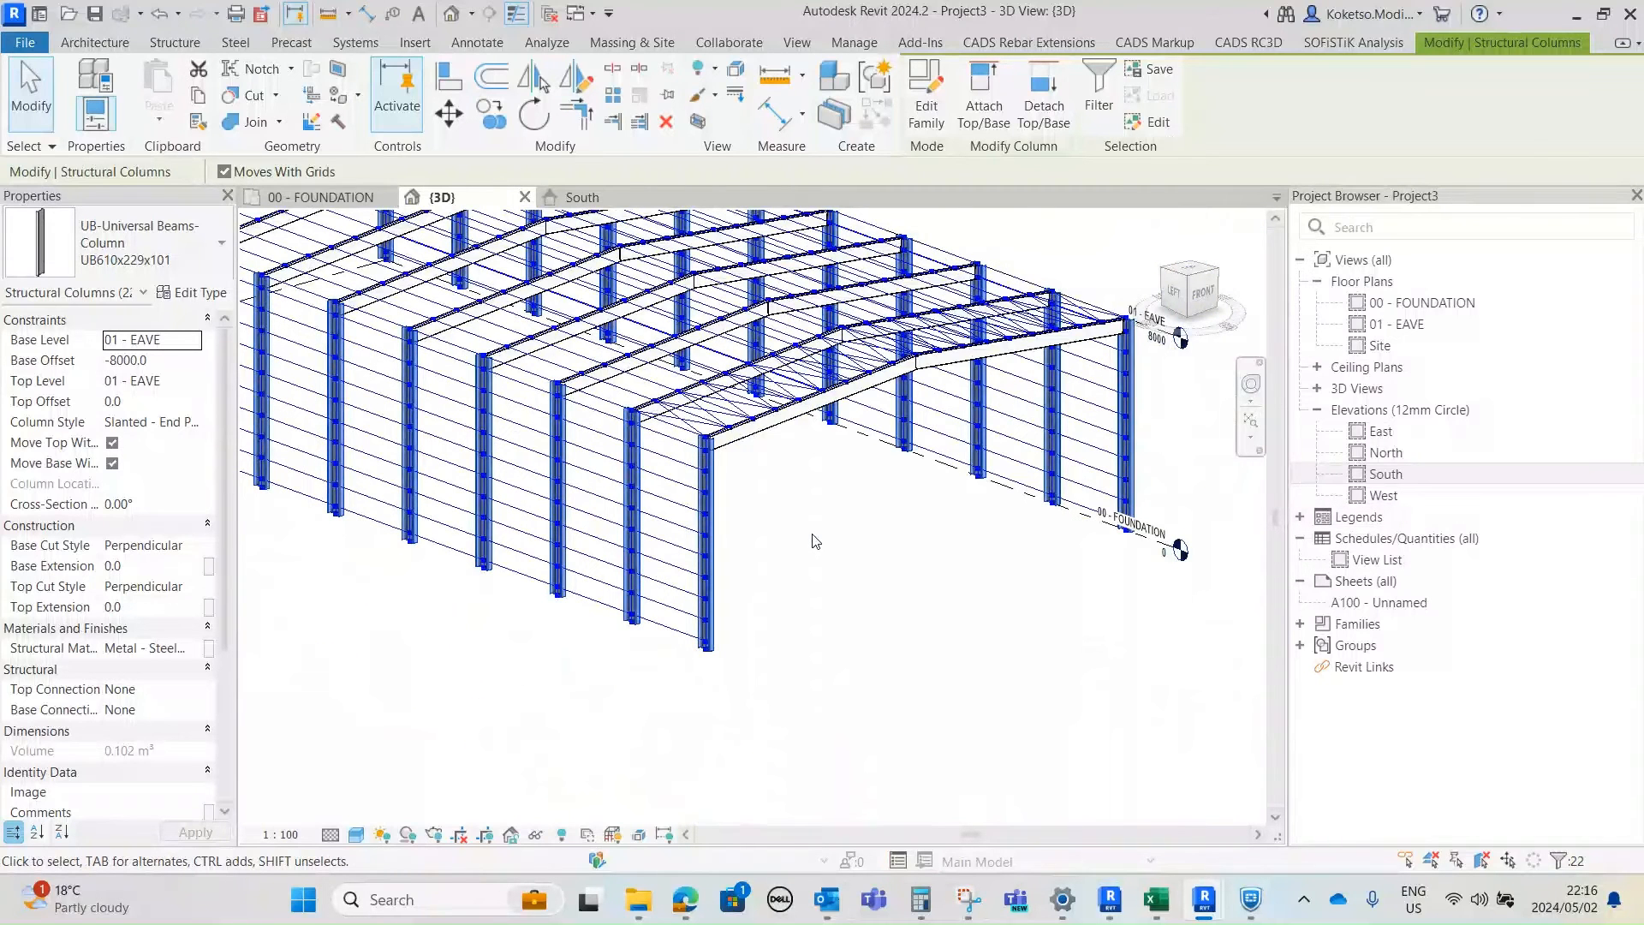
key(Delete)
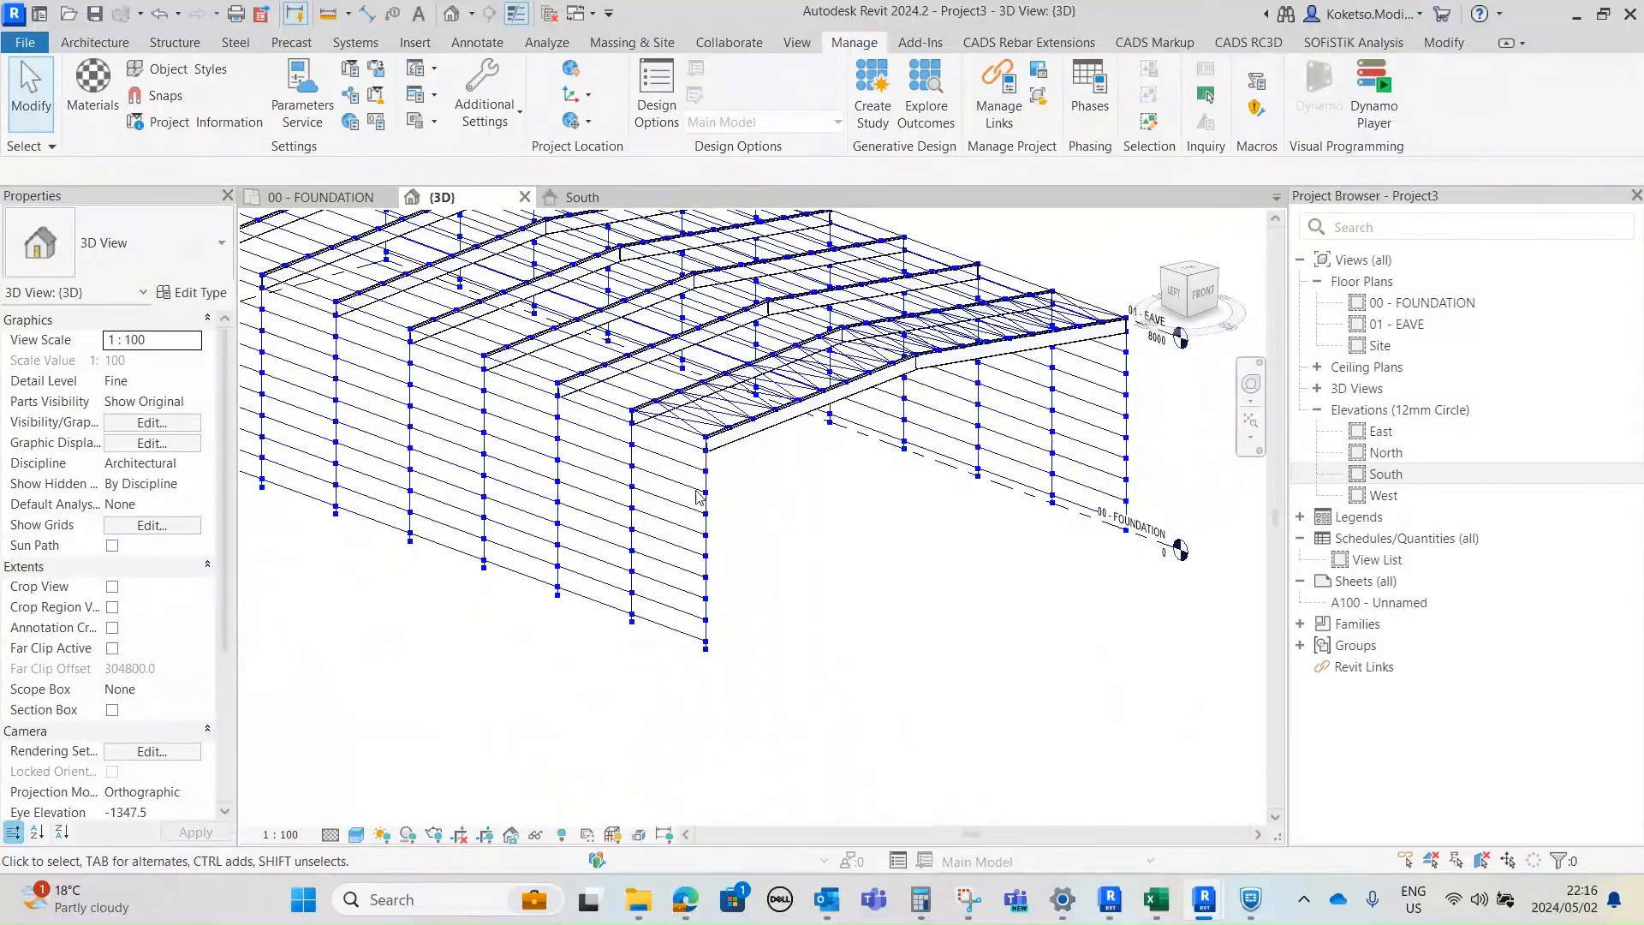
- Examine the columns and rafters of the portal frames from several angles in the 3D view
scroll(717, 476, down, 3)
shift+middle_drag(717, 476, 599, 480)
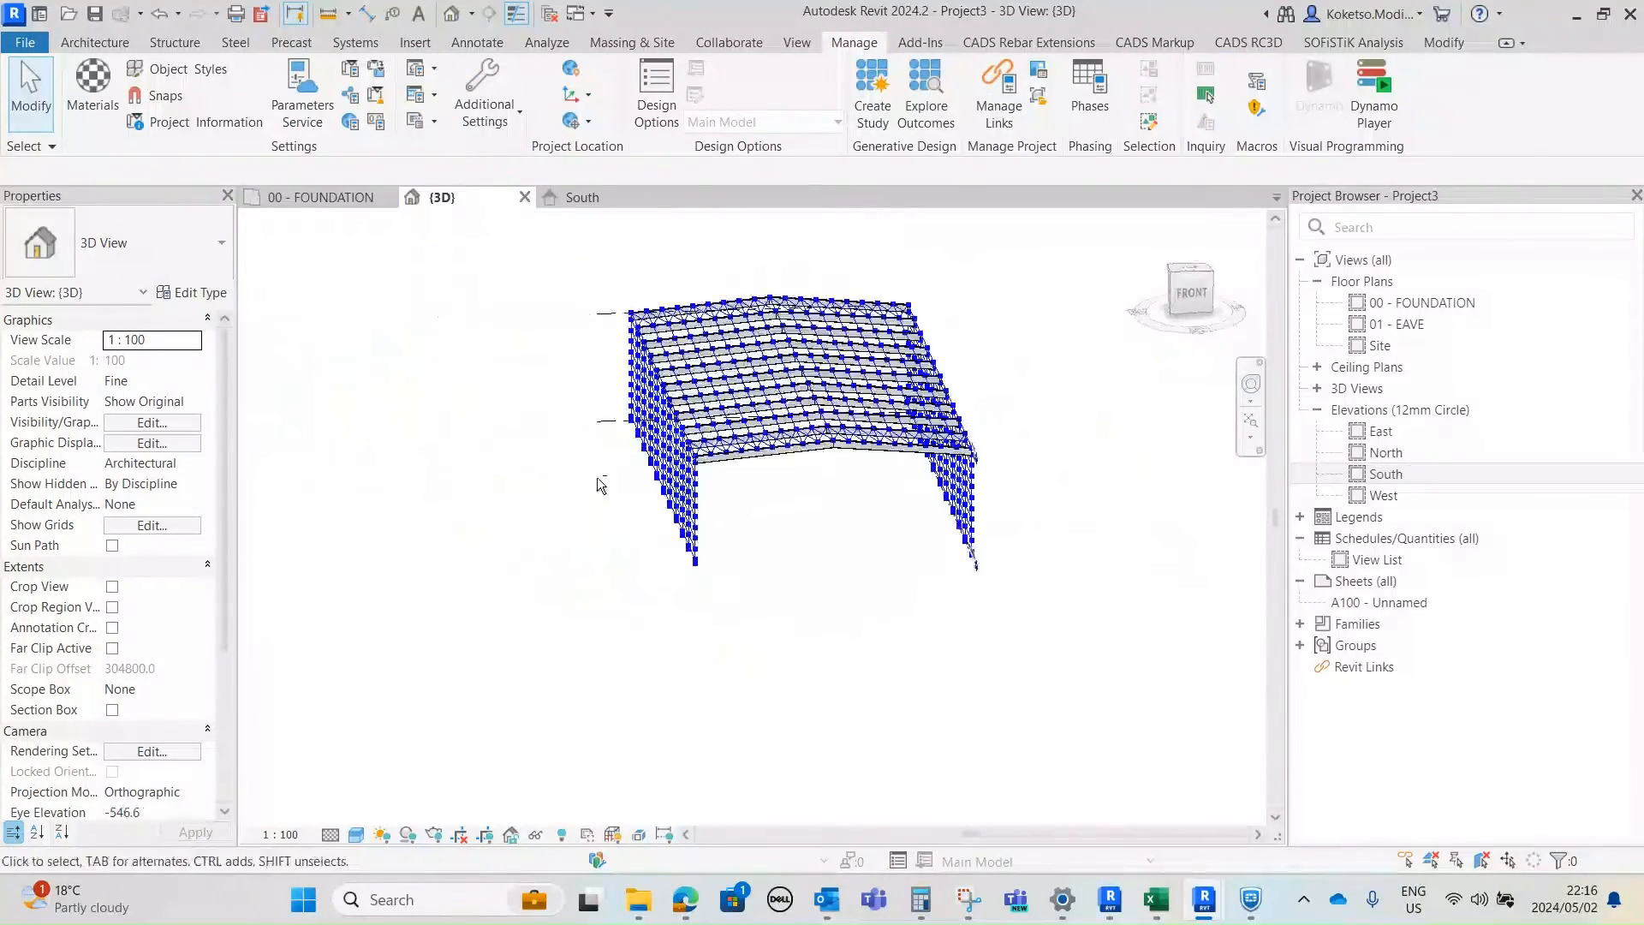
scroll(669, 475, up, 5)
shift+middle_drag(796, 537, 651, 446)
scroll(699, 477, up, 3)
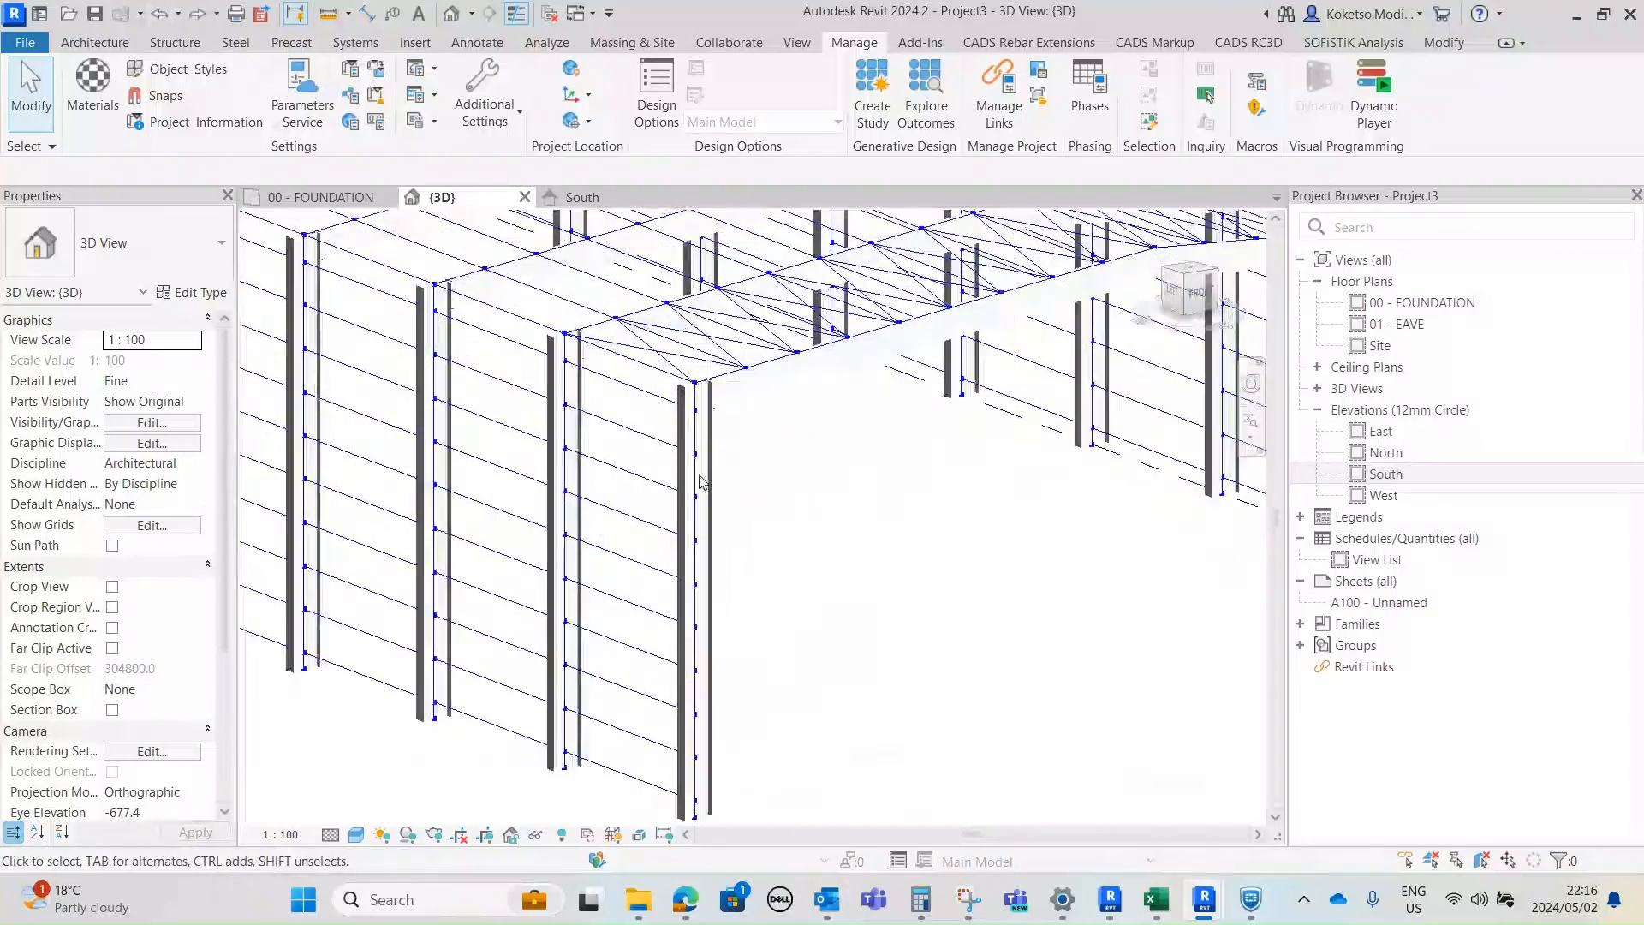
click(710, 430)
shift+middle_drag(874, 546, 979, 470)
click(733, 463)
scroll(711, 398, up, 3)
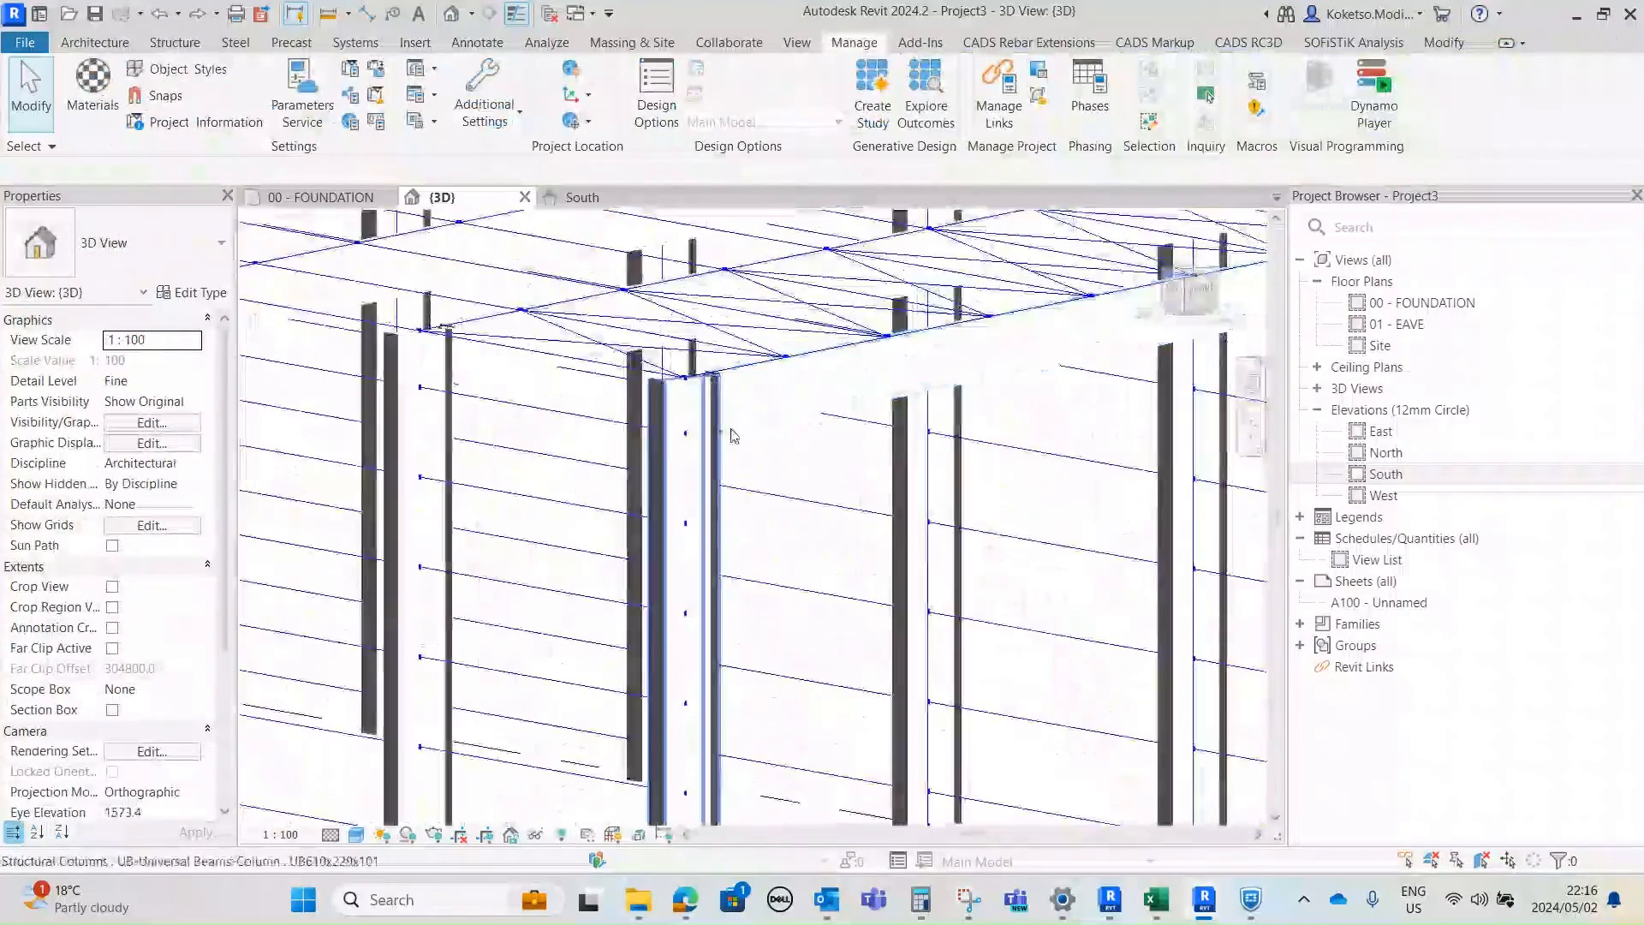
shift+middle_drag(730, 434, 828, 552)
scroll(692, 526, down, 5)
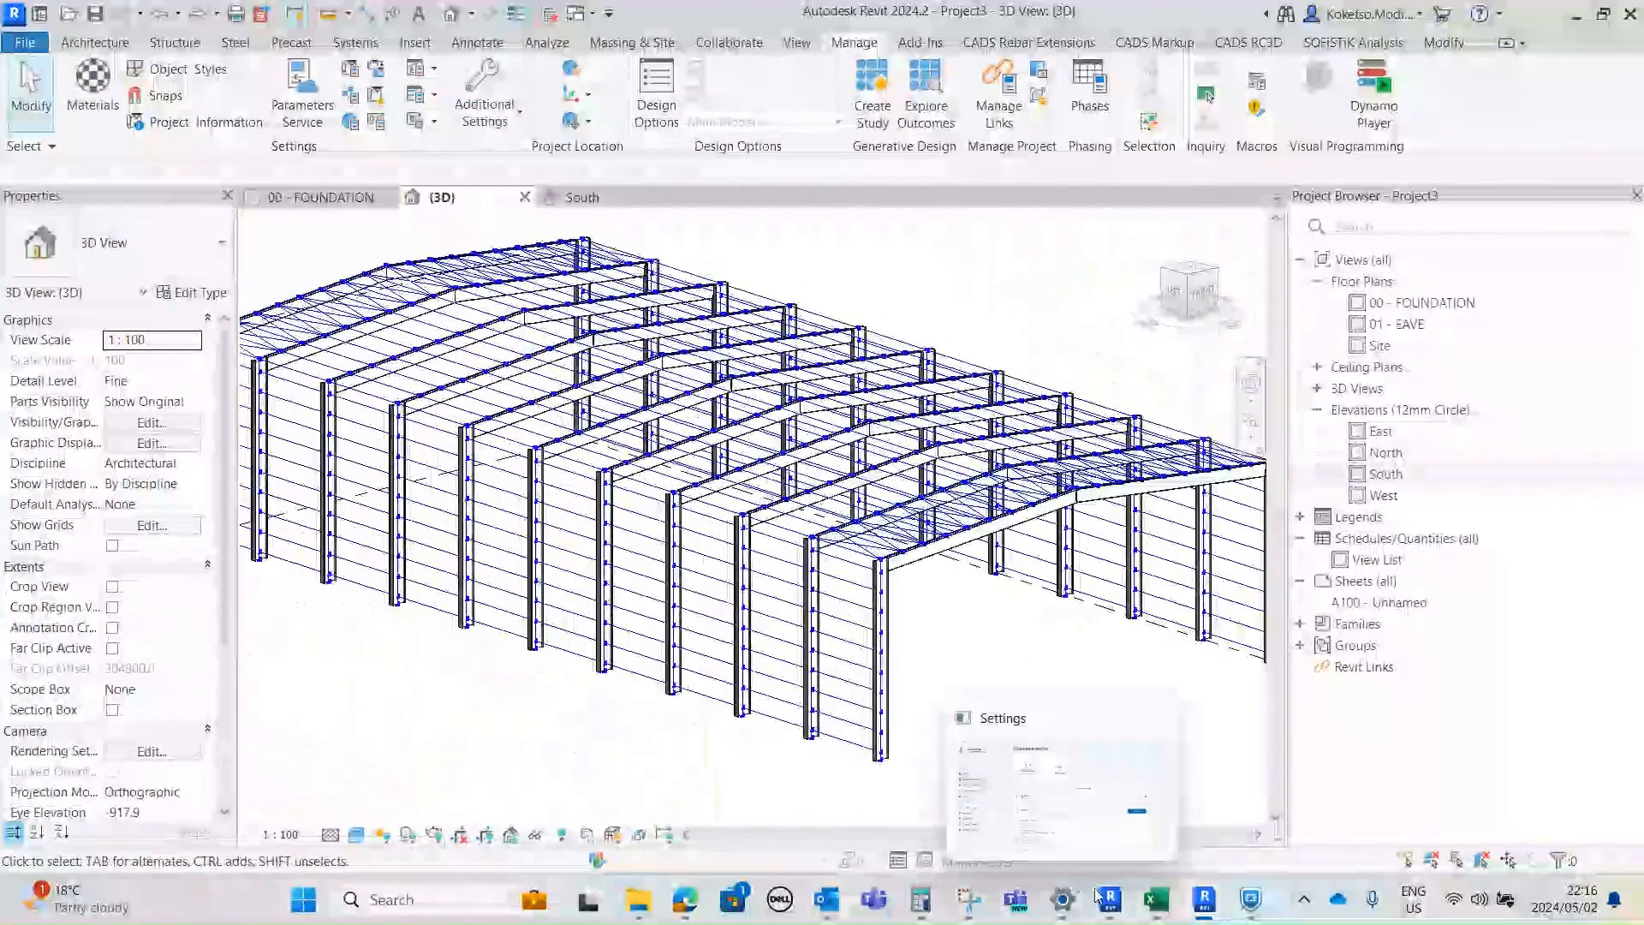
- Return to Dynamo and read the warning on the StructuralFraming.ColumnByCurve node
mouse_move(1205, 899)
click(1315, 794)
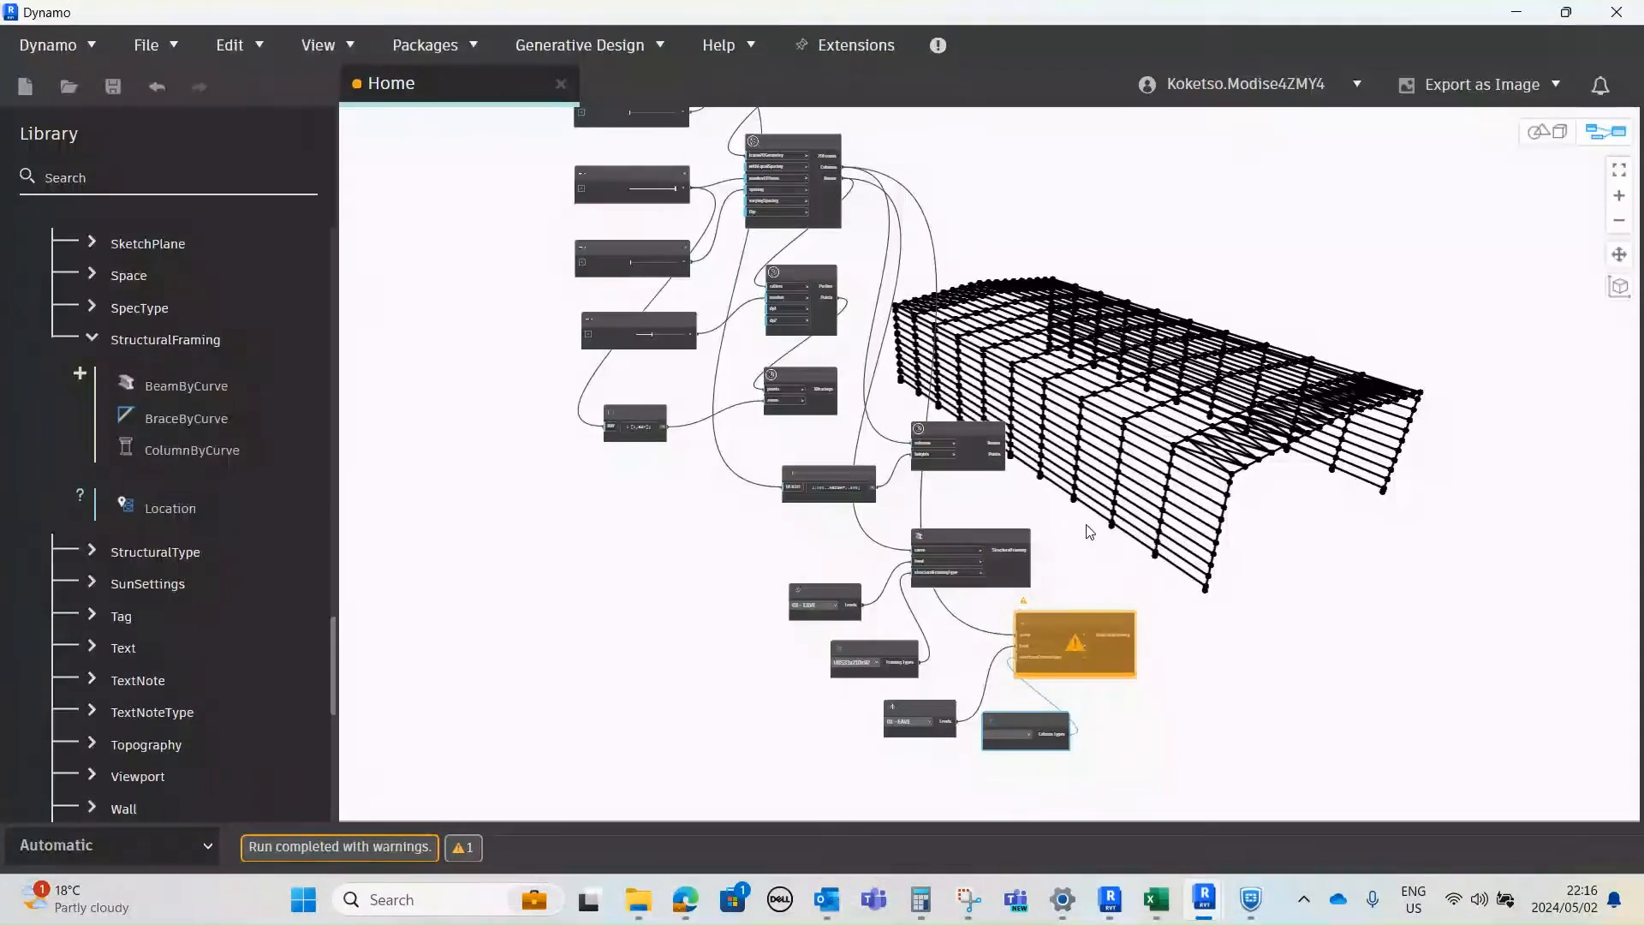
scroll(1076, 605, up, 2)
scroll(991, 489, up, 2)
scroll(976, 516, up, 3)
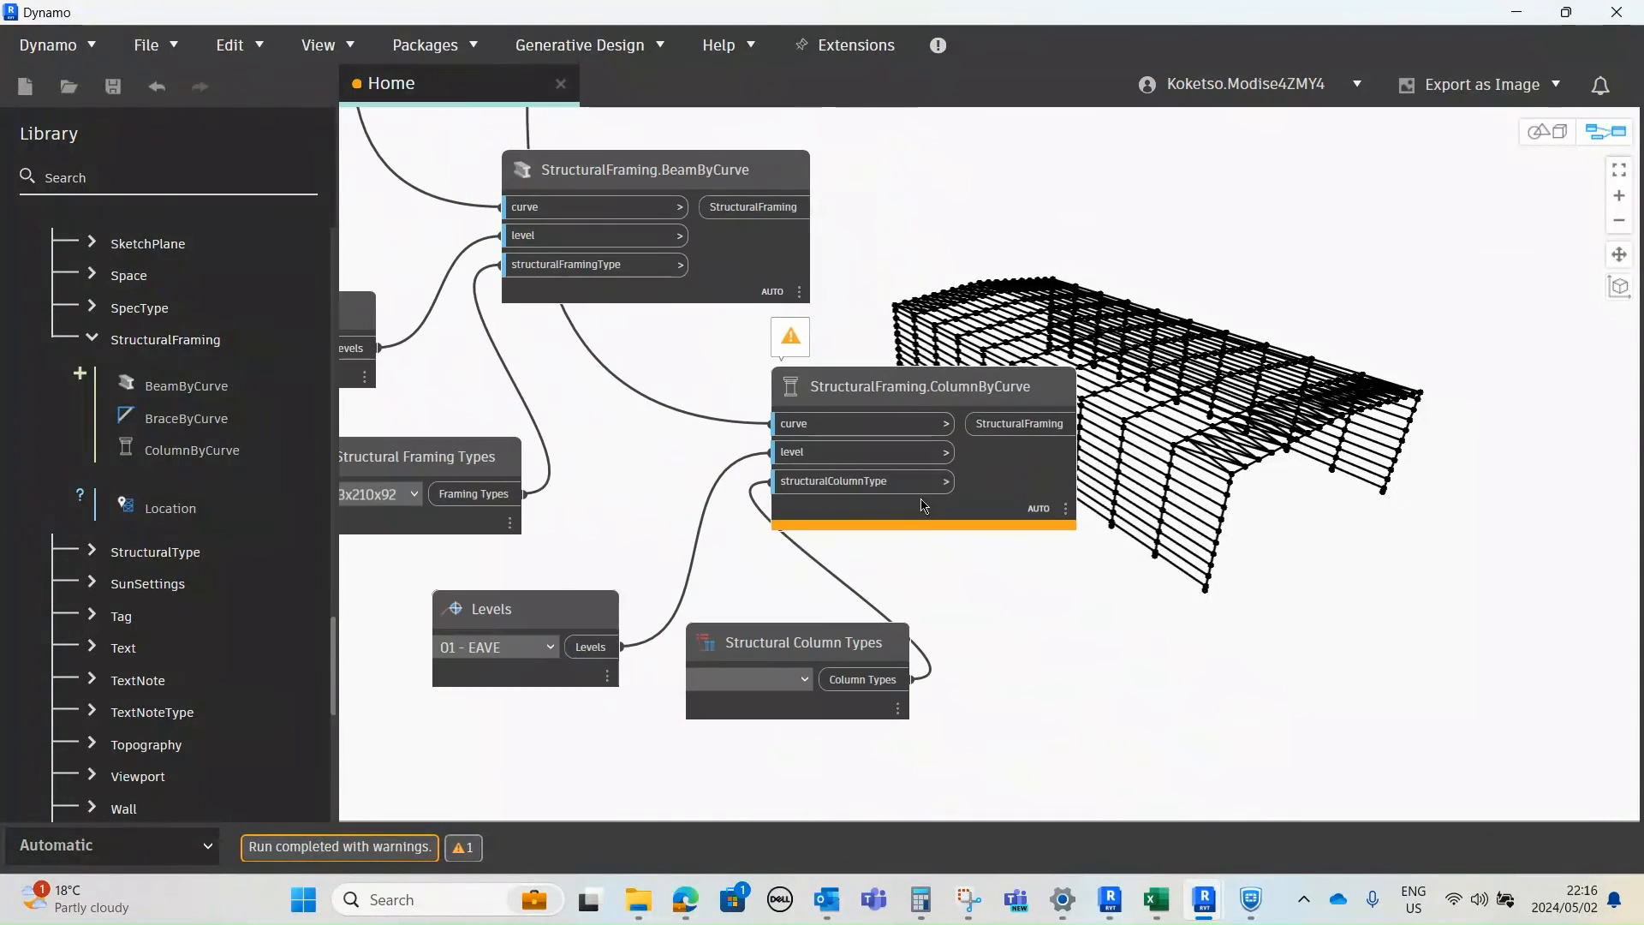
mouse_move(783, 332)
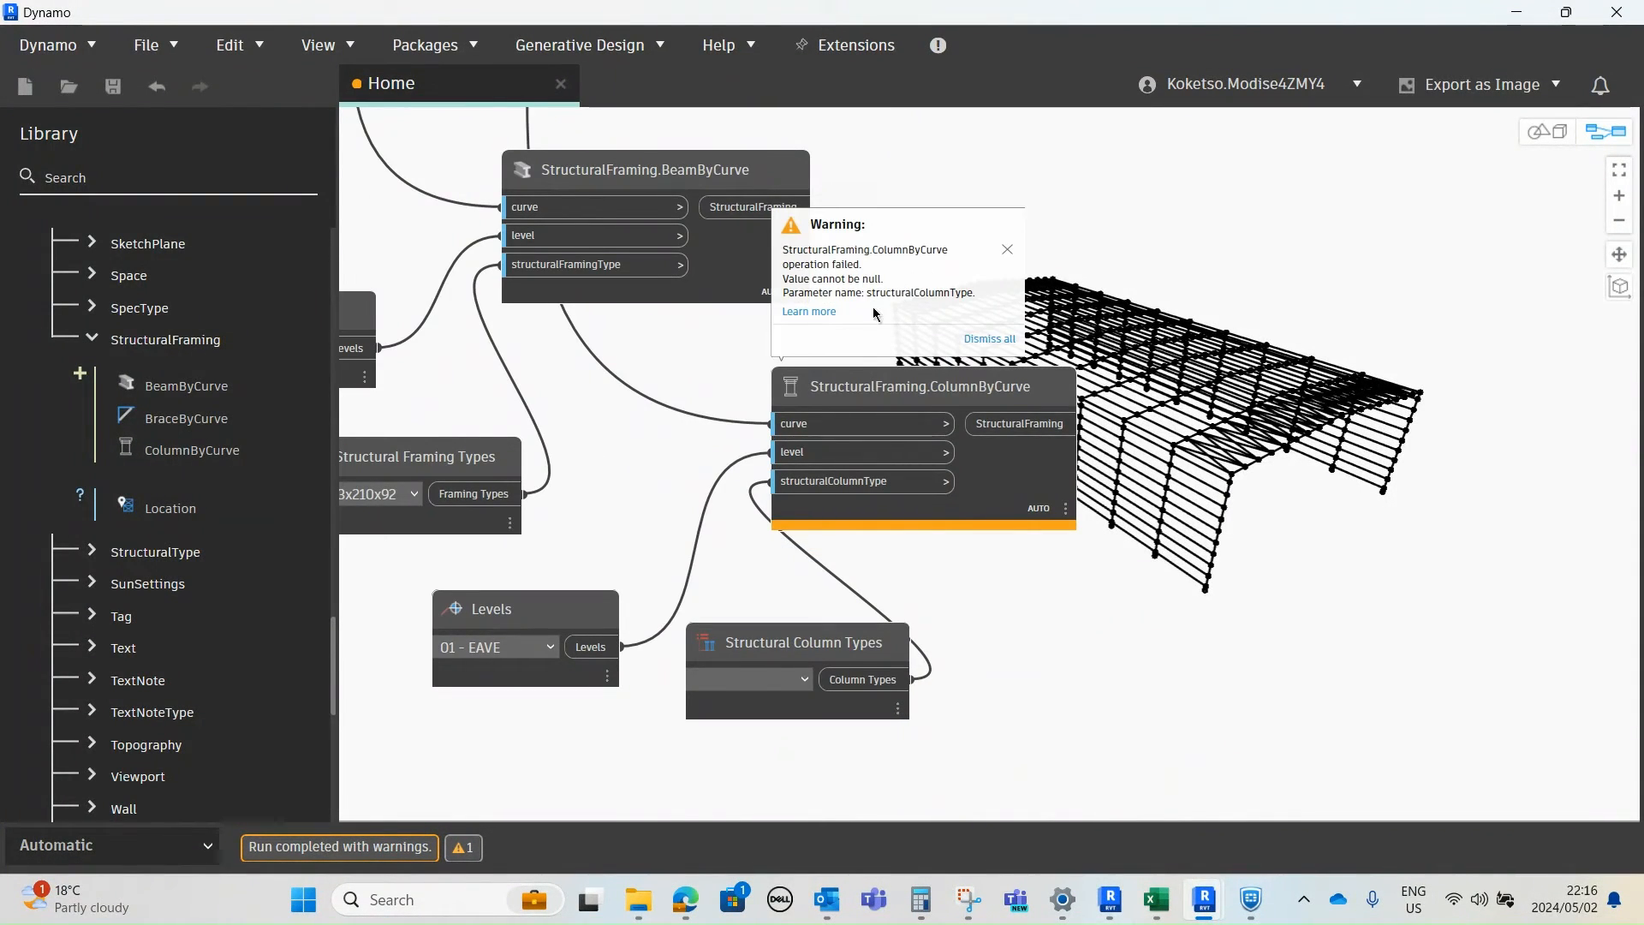
scroll(901, 445, up, 2)
mouse_move(766, 300)
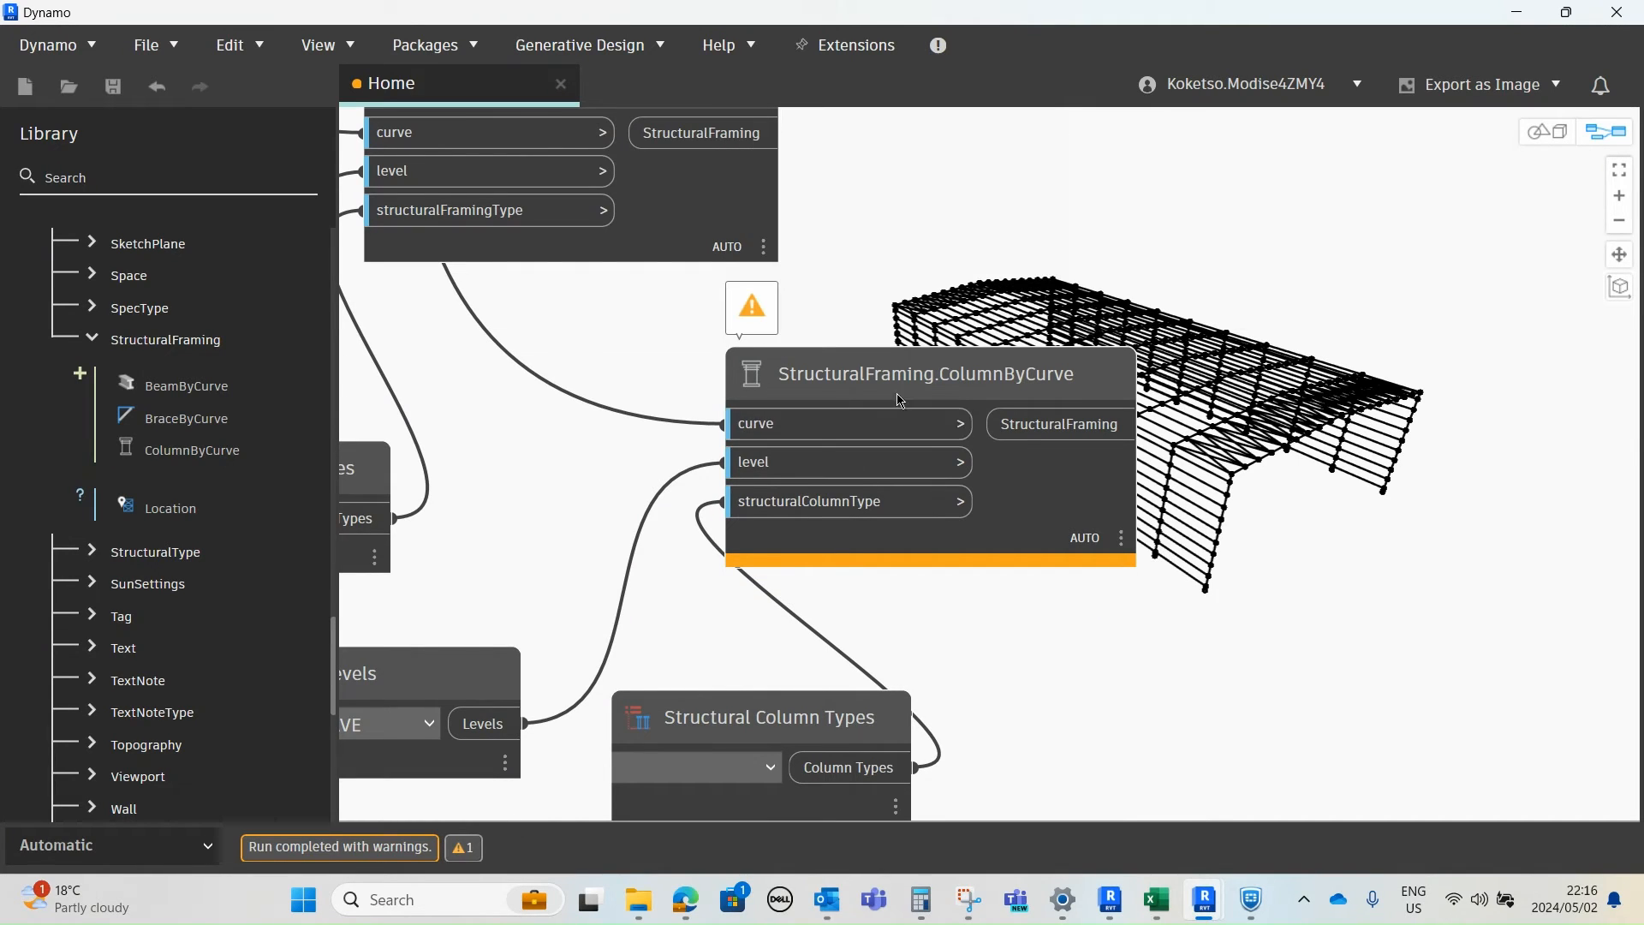
scroll(901, 401, down, 3)
- Undo the last graph change and select UB610x229x101 in the Structural Column Types node
click(230, 44)
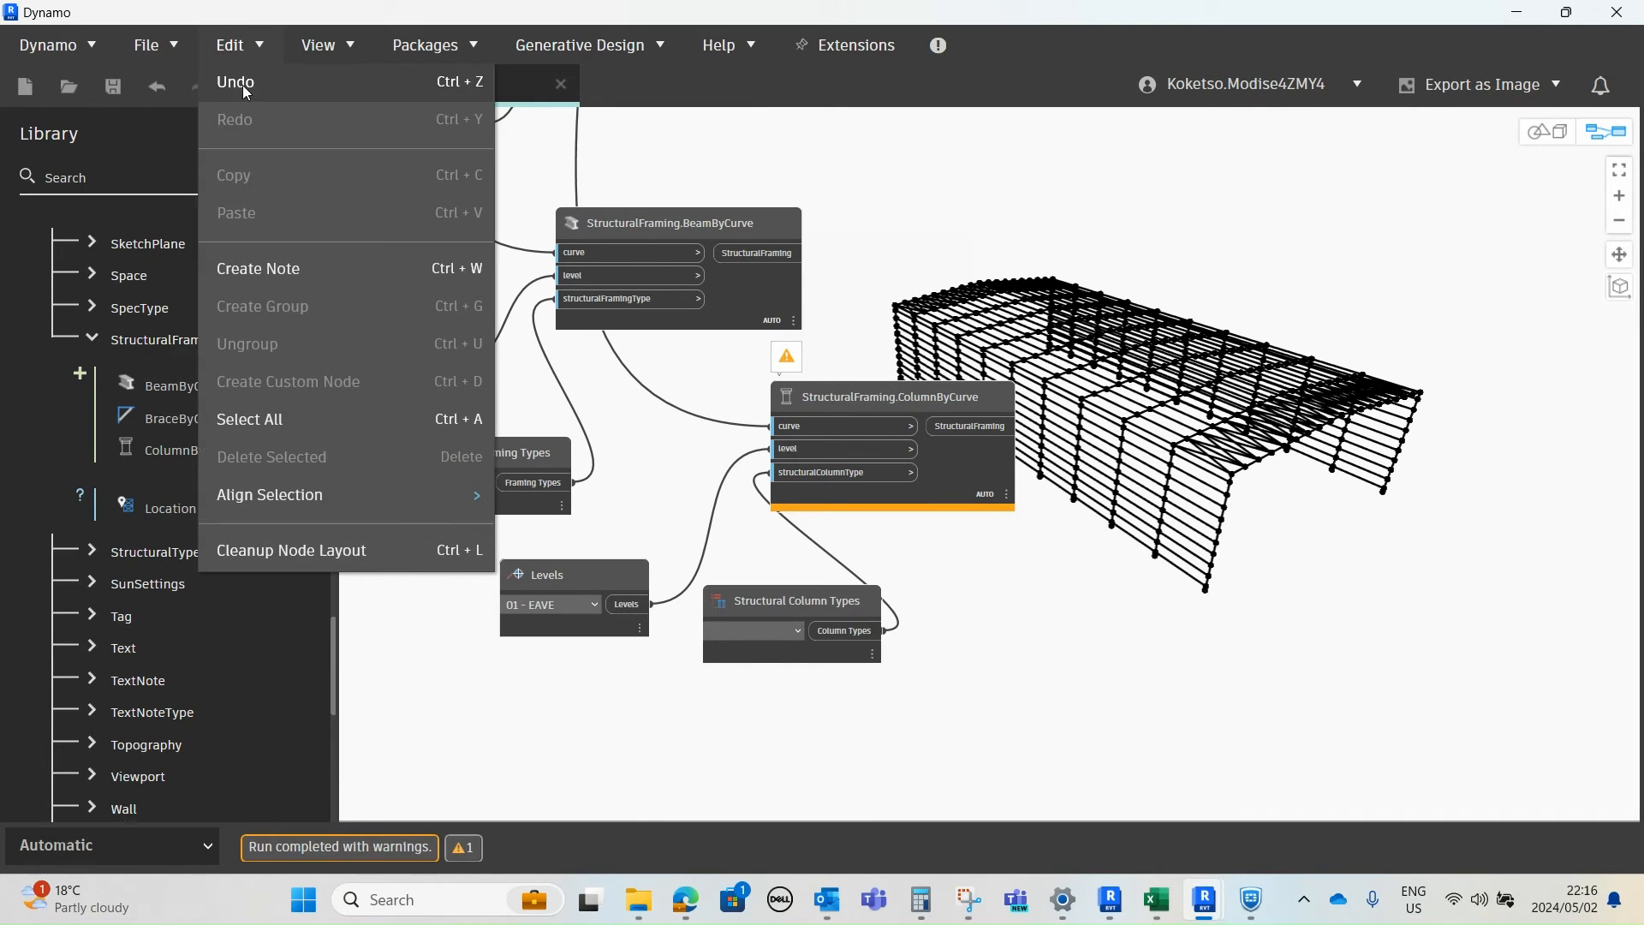
click(246, 79)
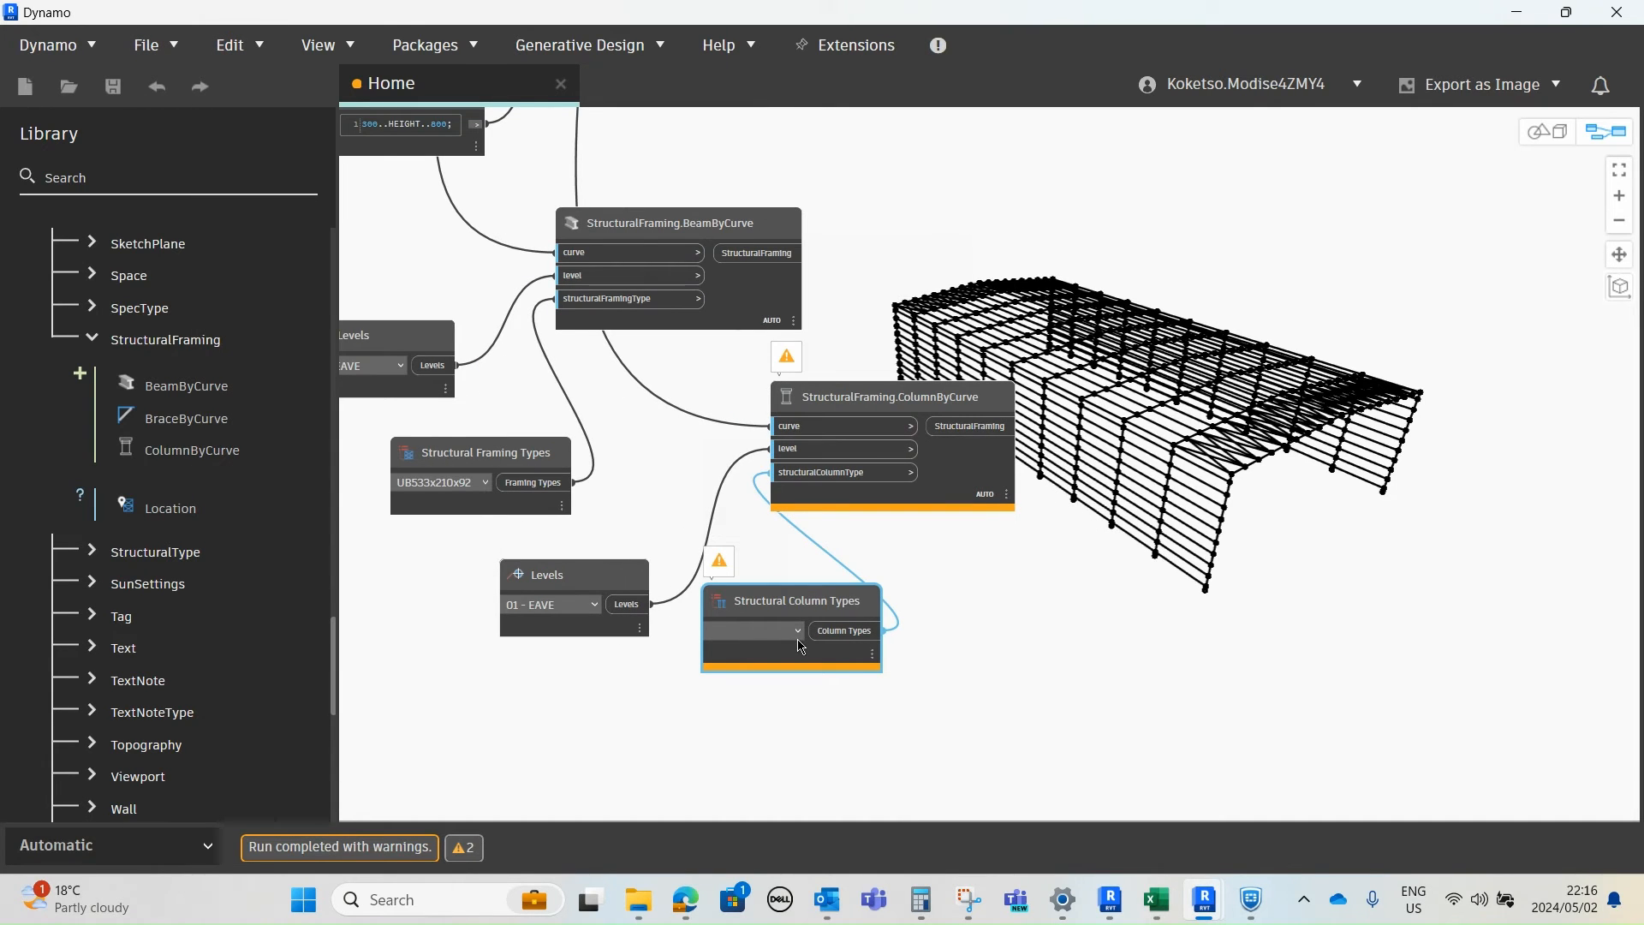
click(754, 649)
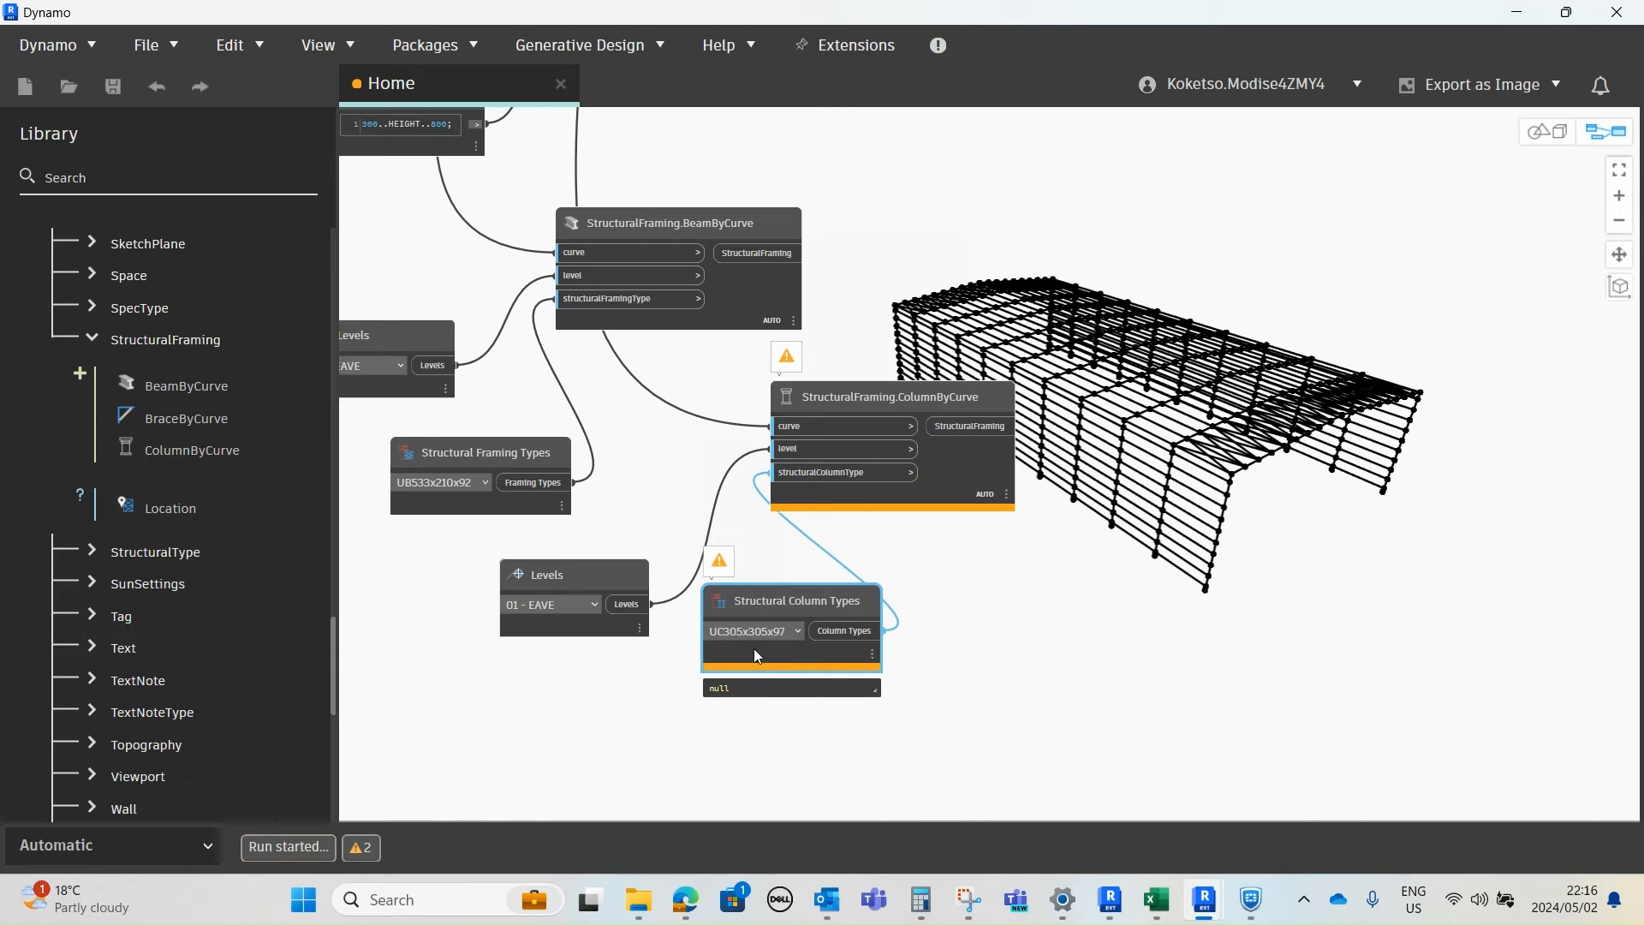
click(946, 567)
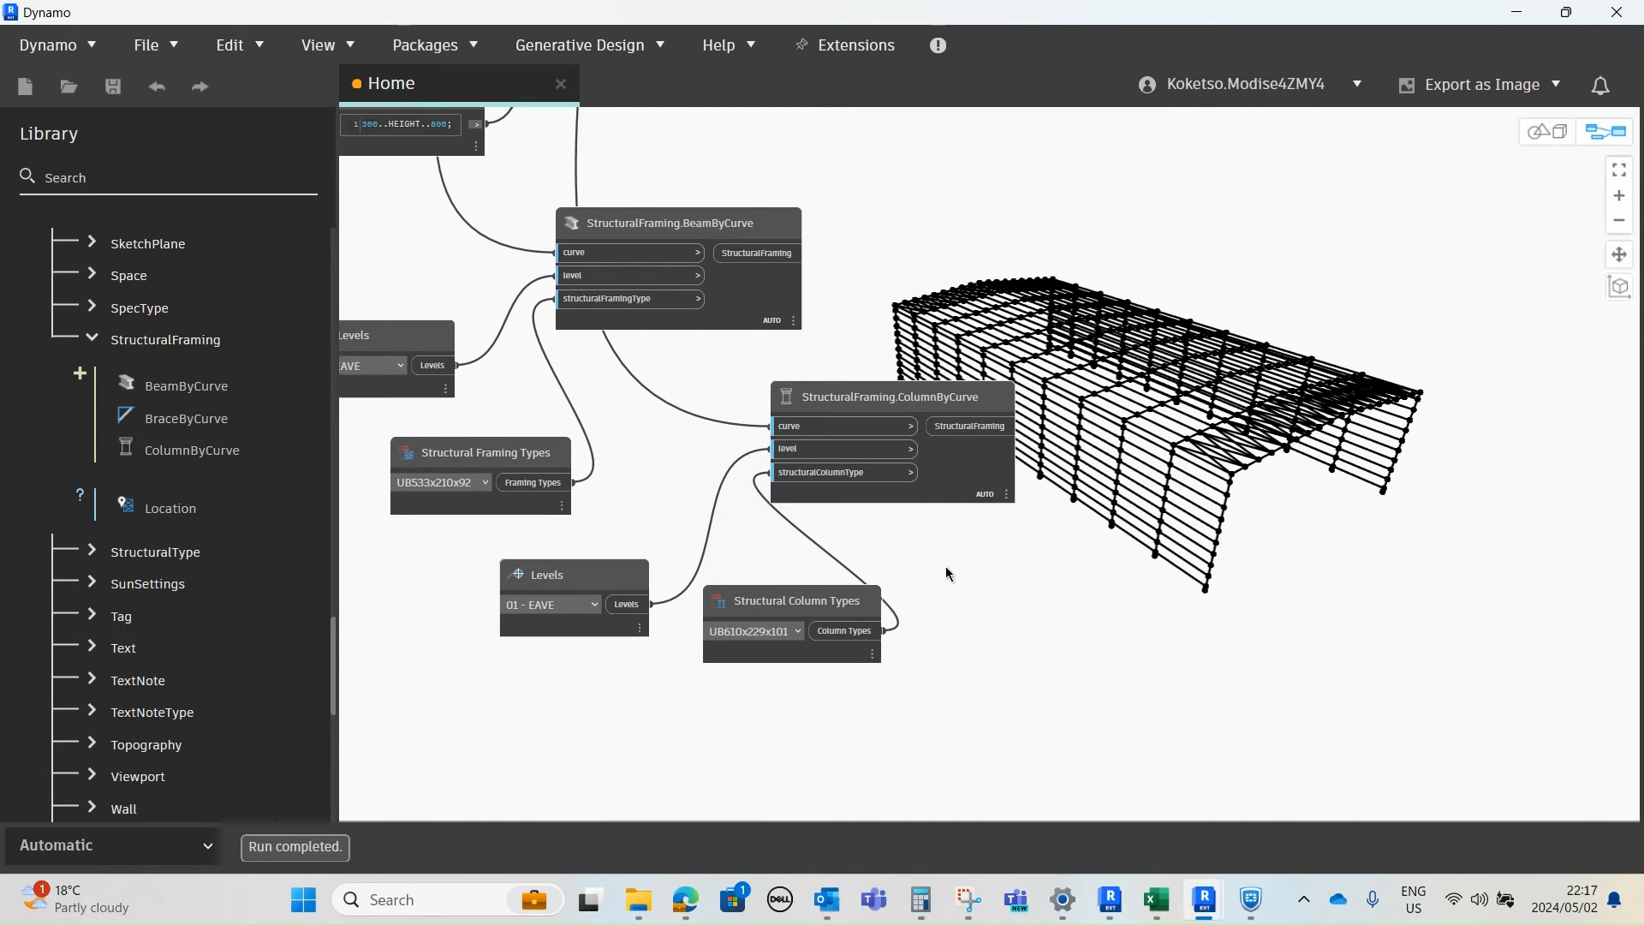
scroll(929, 567, up, 3)
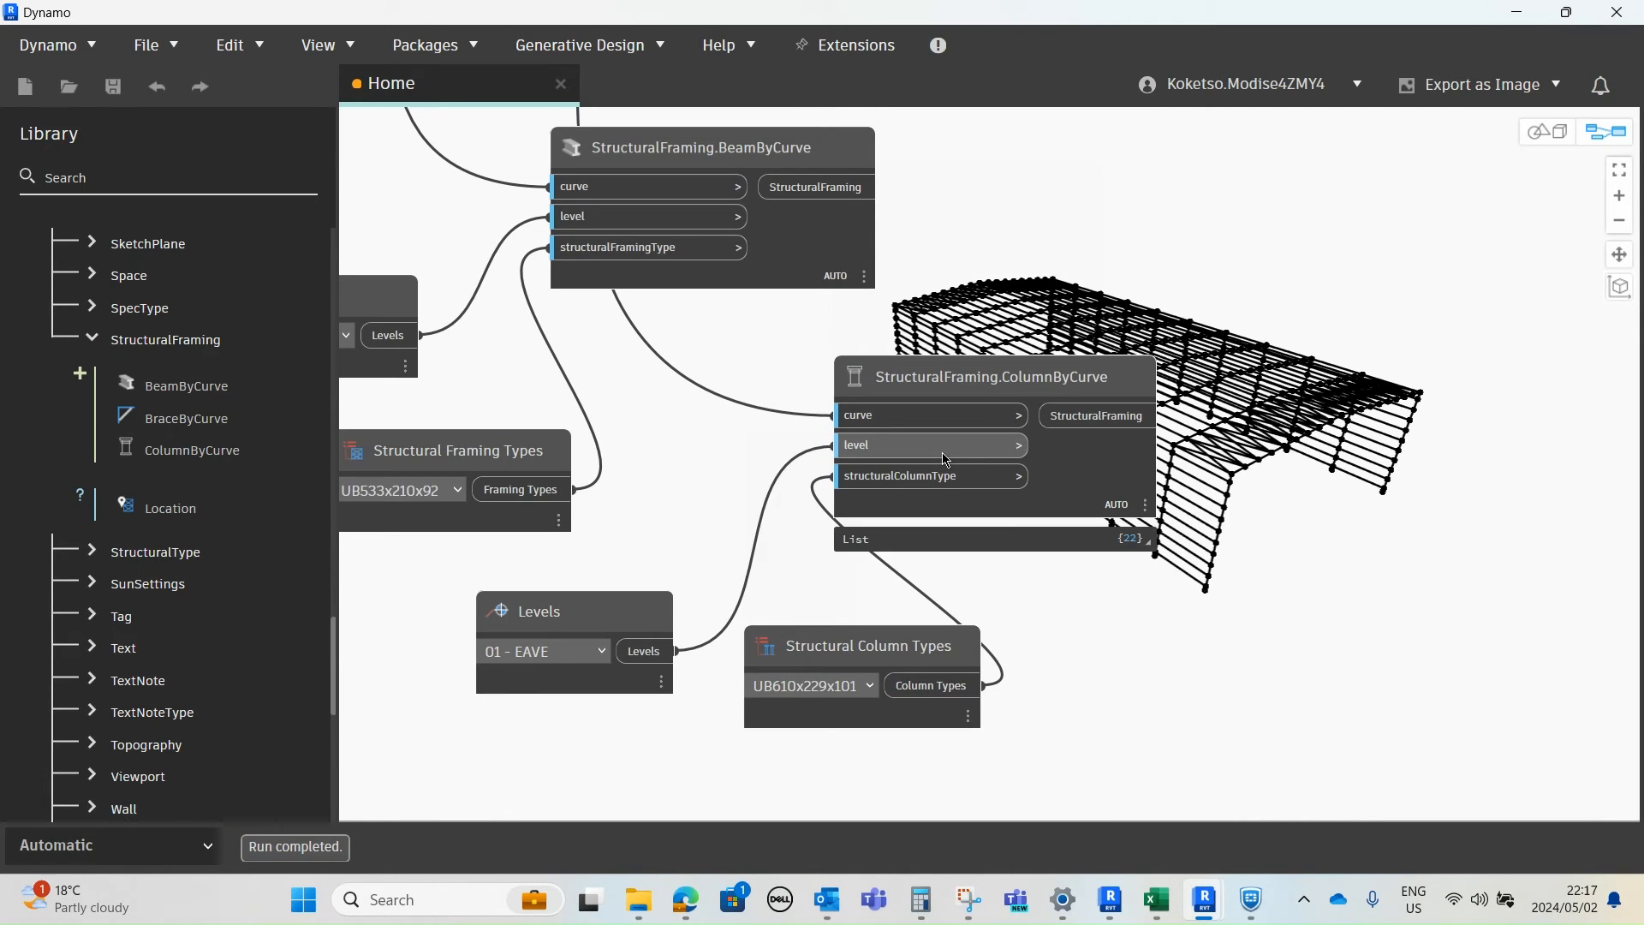
scroll(930, 480, down, 4)
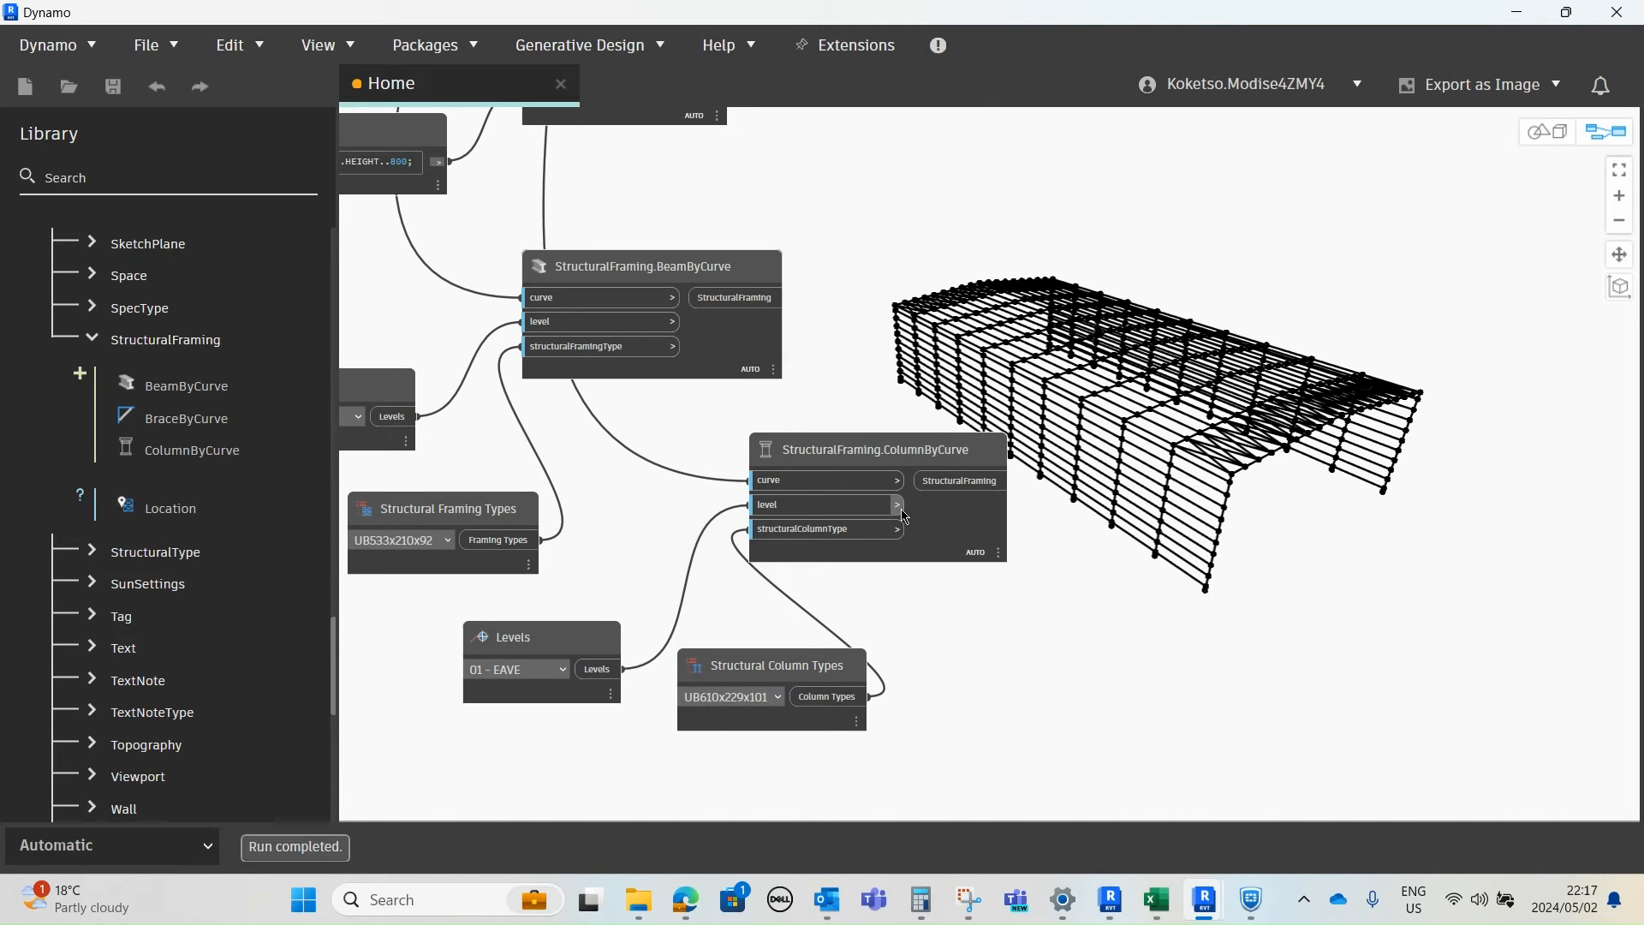
scroll(900, 510, down, 3)
scroll(1259, 482, up, 1)
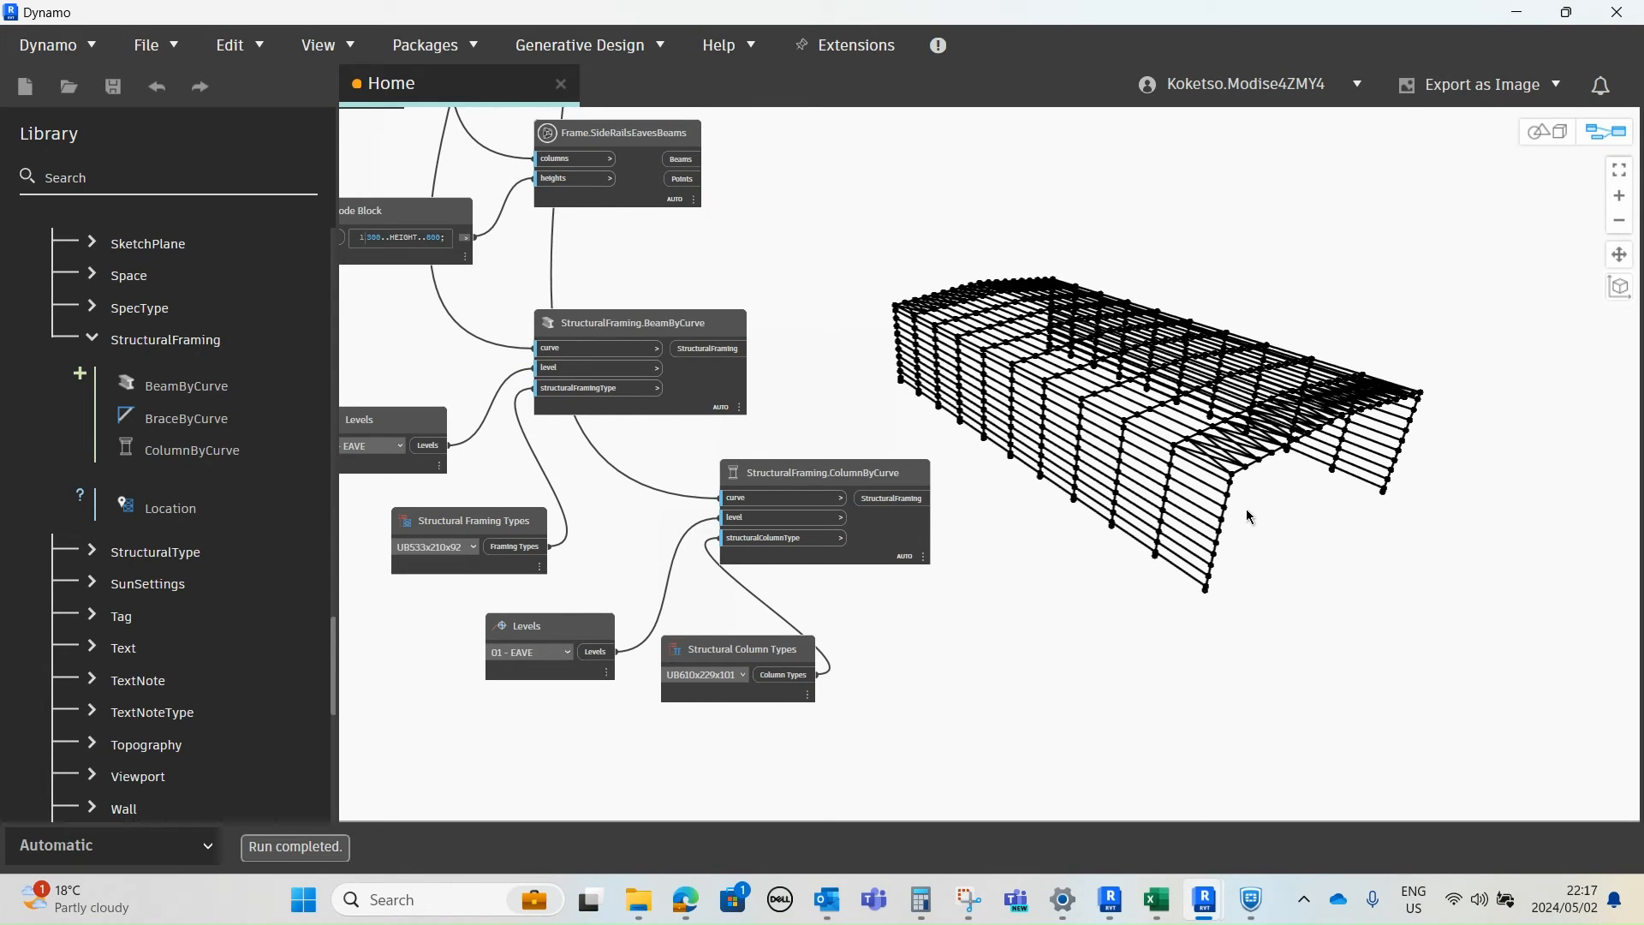
middle_drag(928, 522, 974, 518)
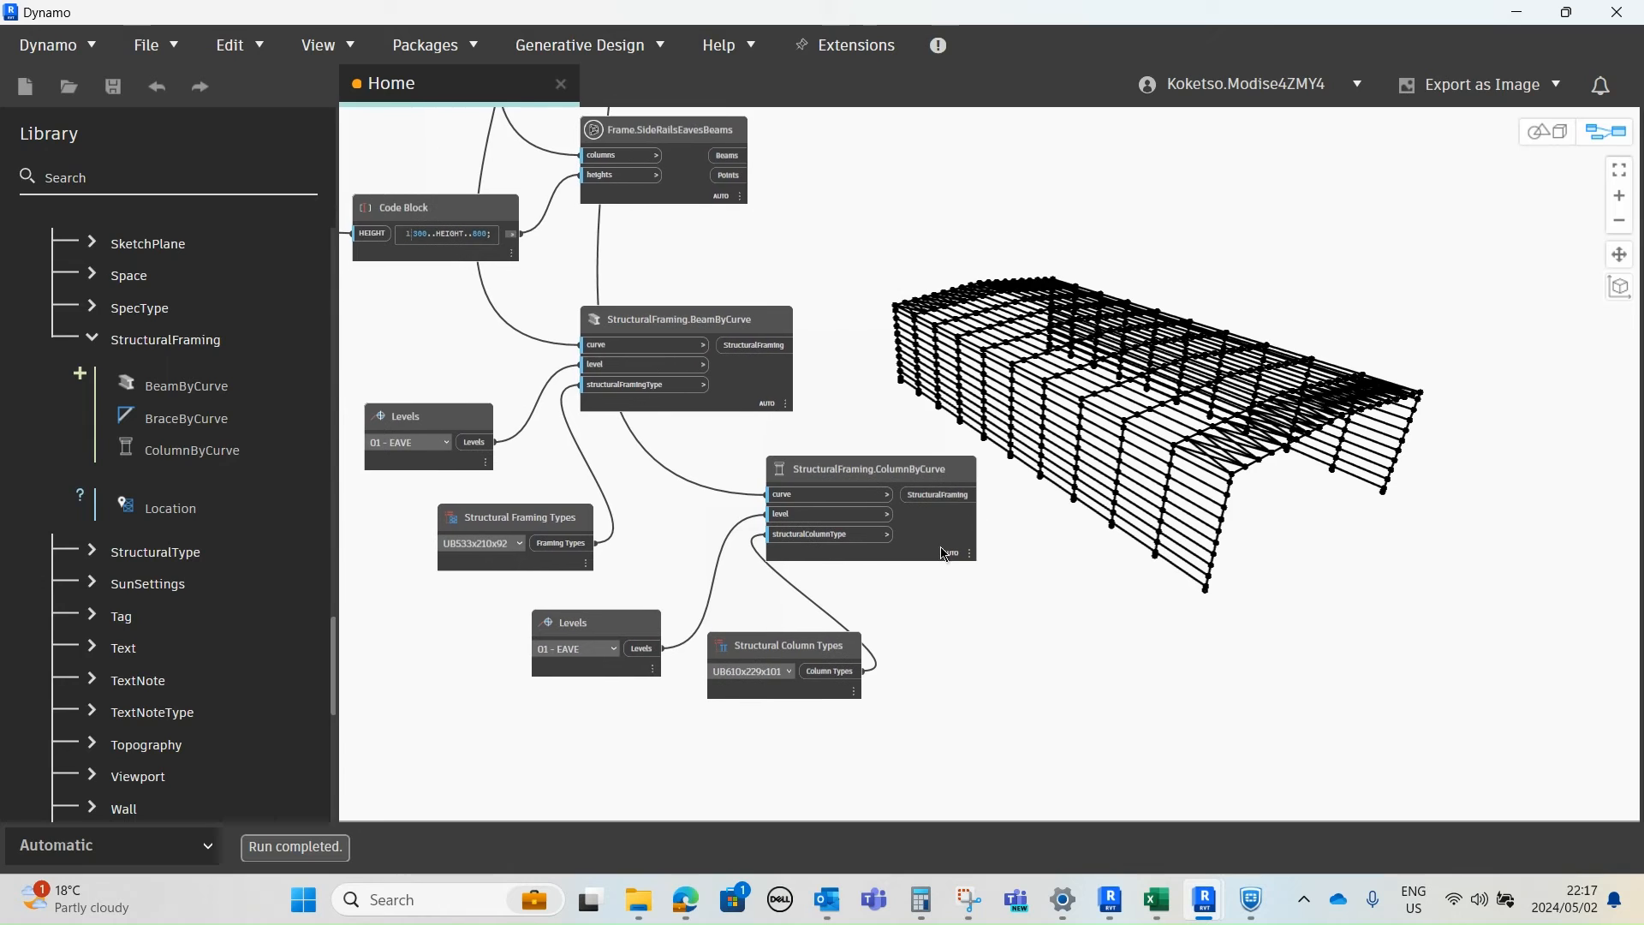
- Switch to Revit and open the Circular Hollow Sections family for loading from the library's Structural Framing, Steel, British Standard folder
mouse_move(1217, 914)
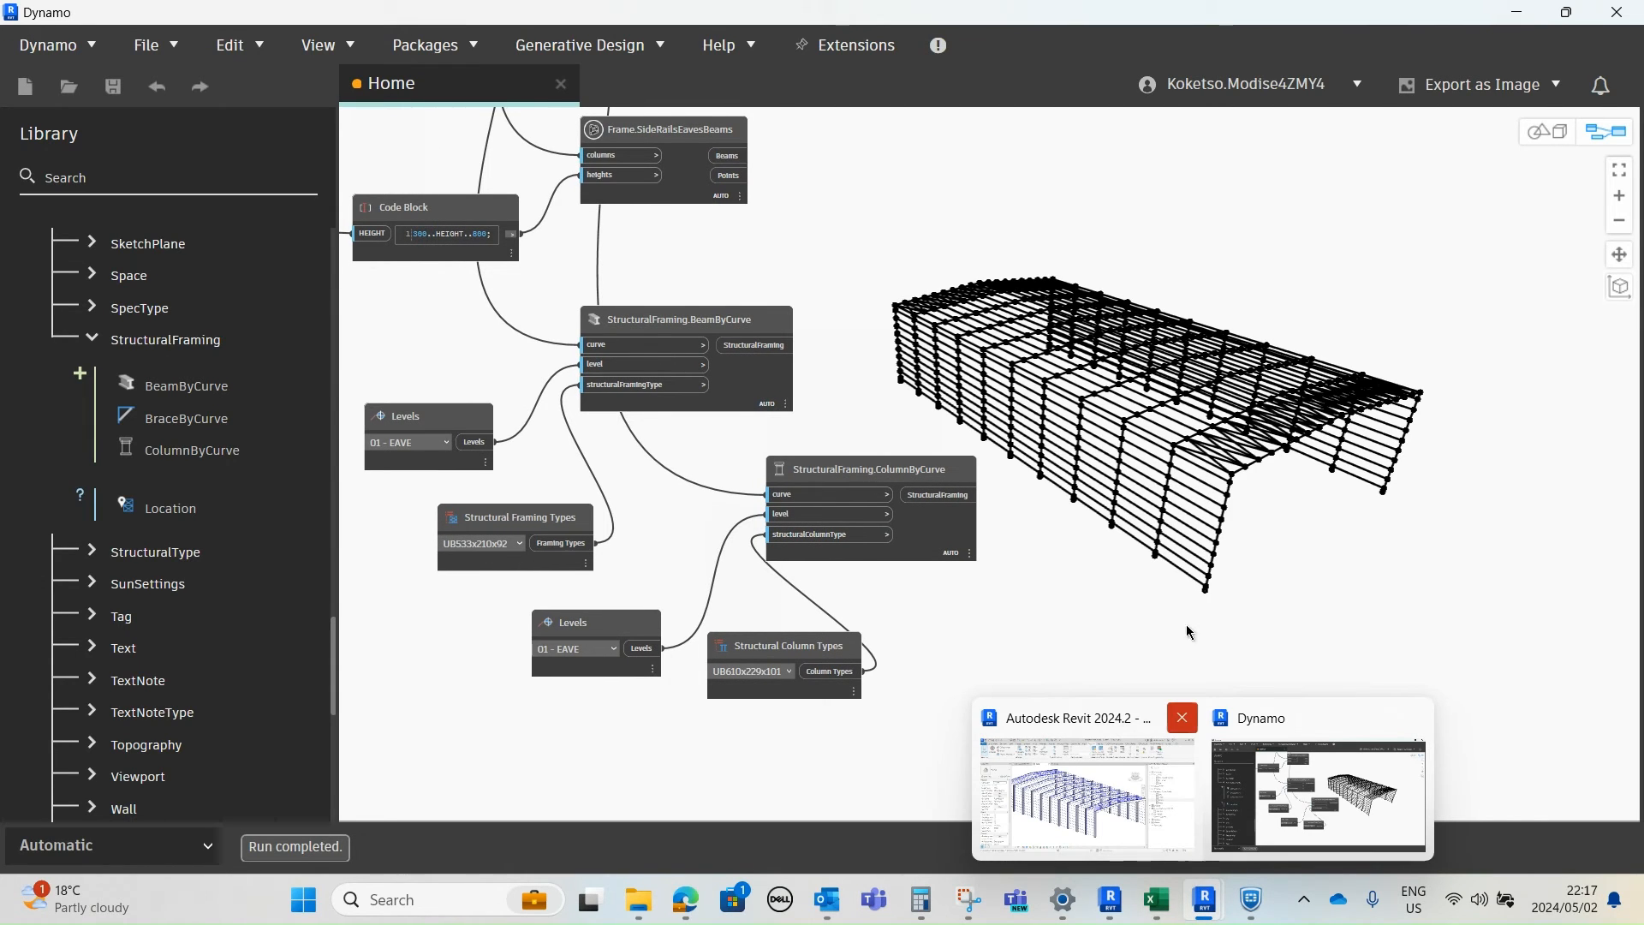
click(1515, 11)
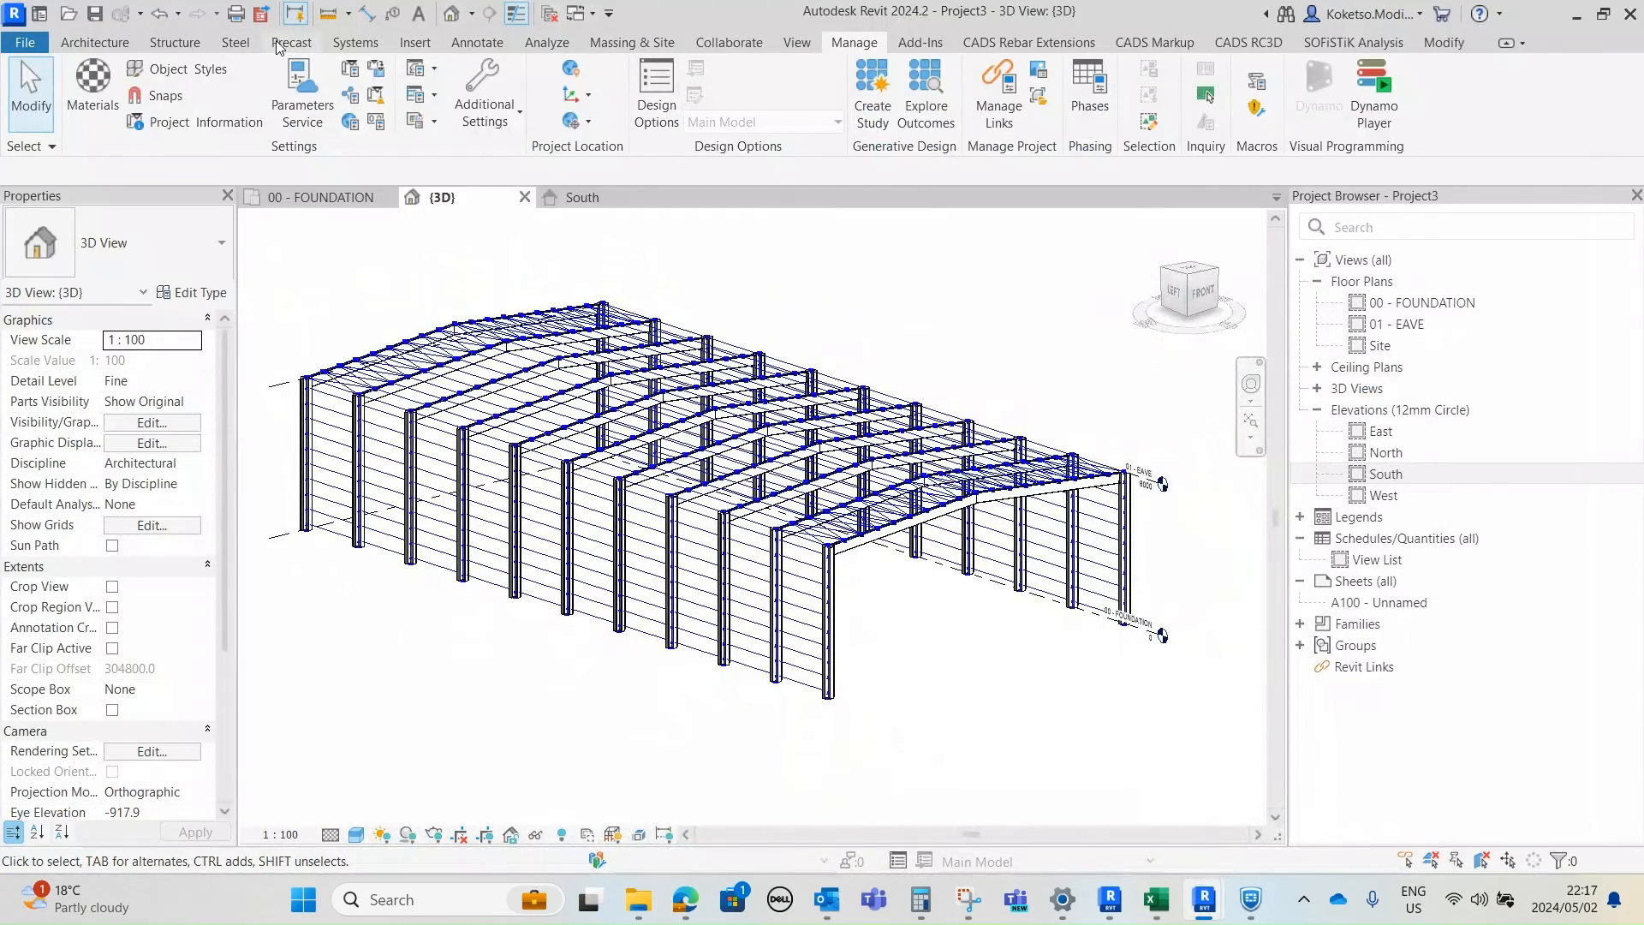
click(420, 43)
click(857, 95)
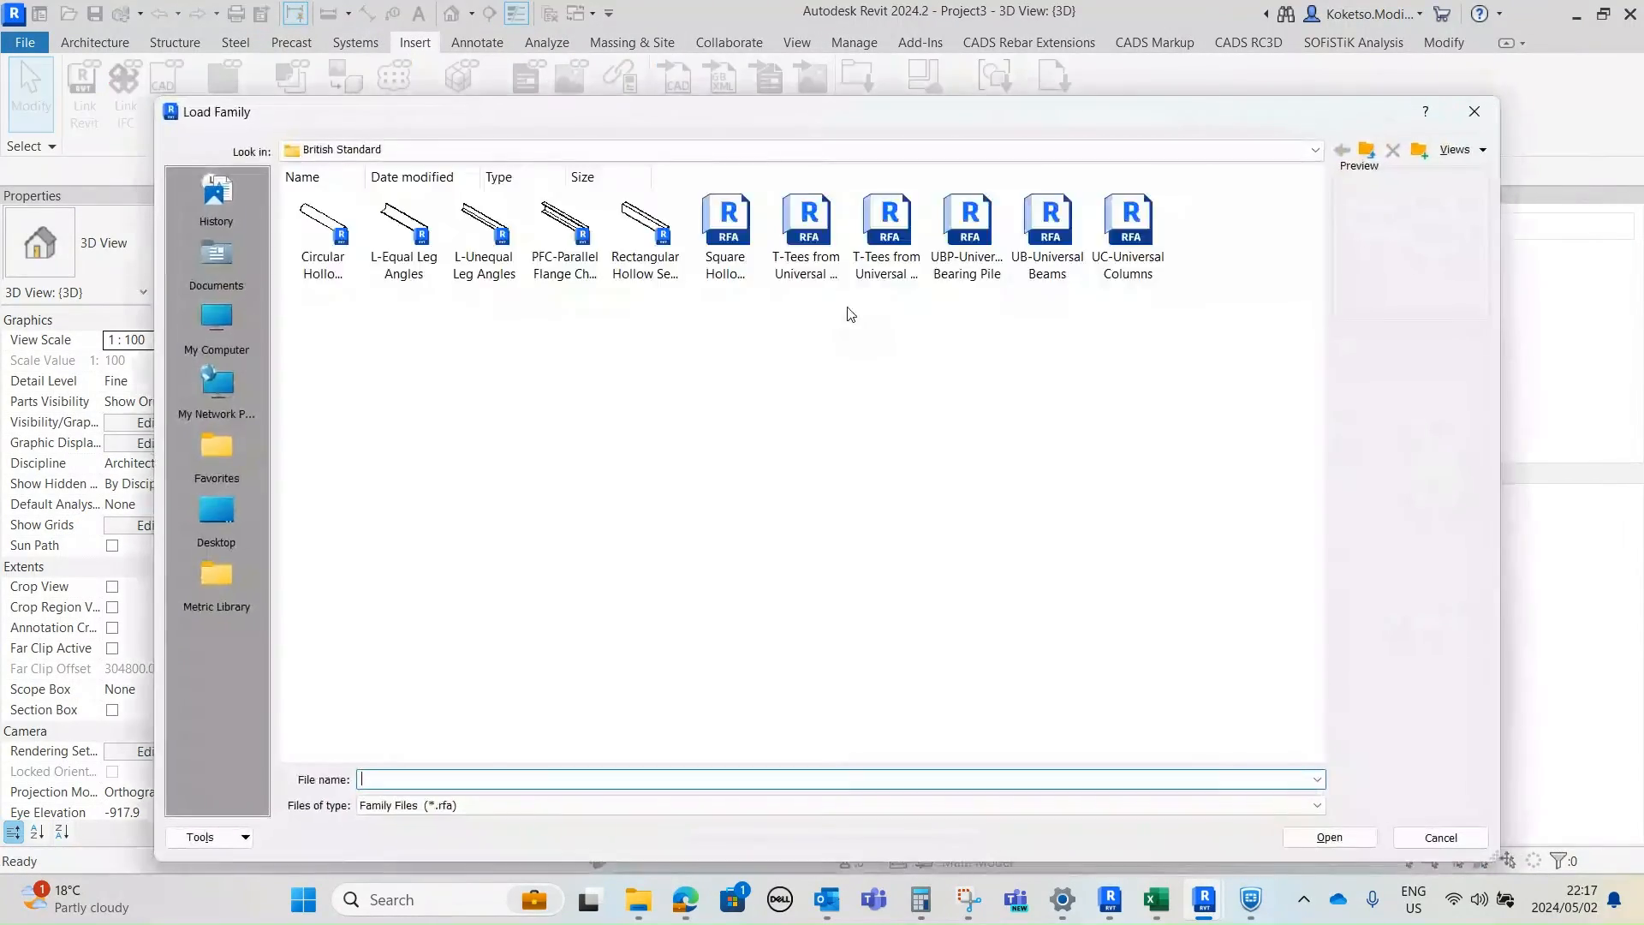
click(217, 579)
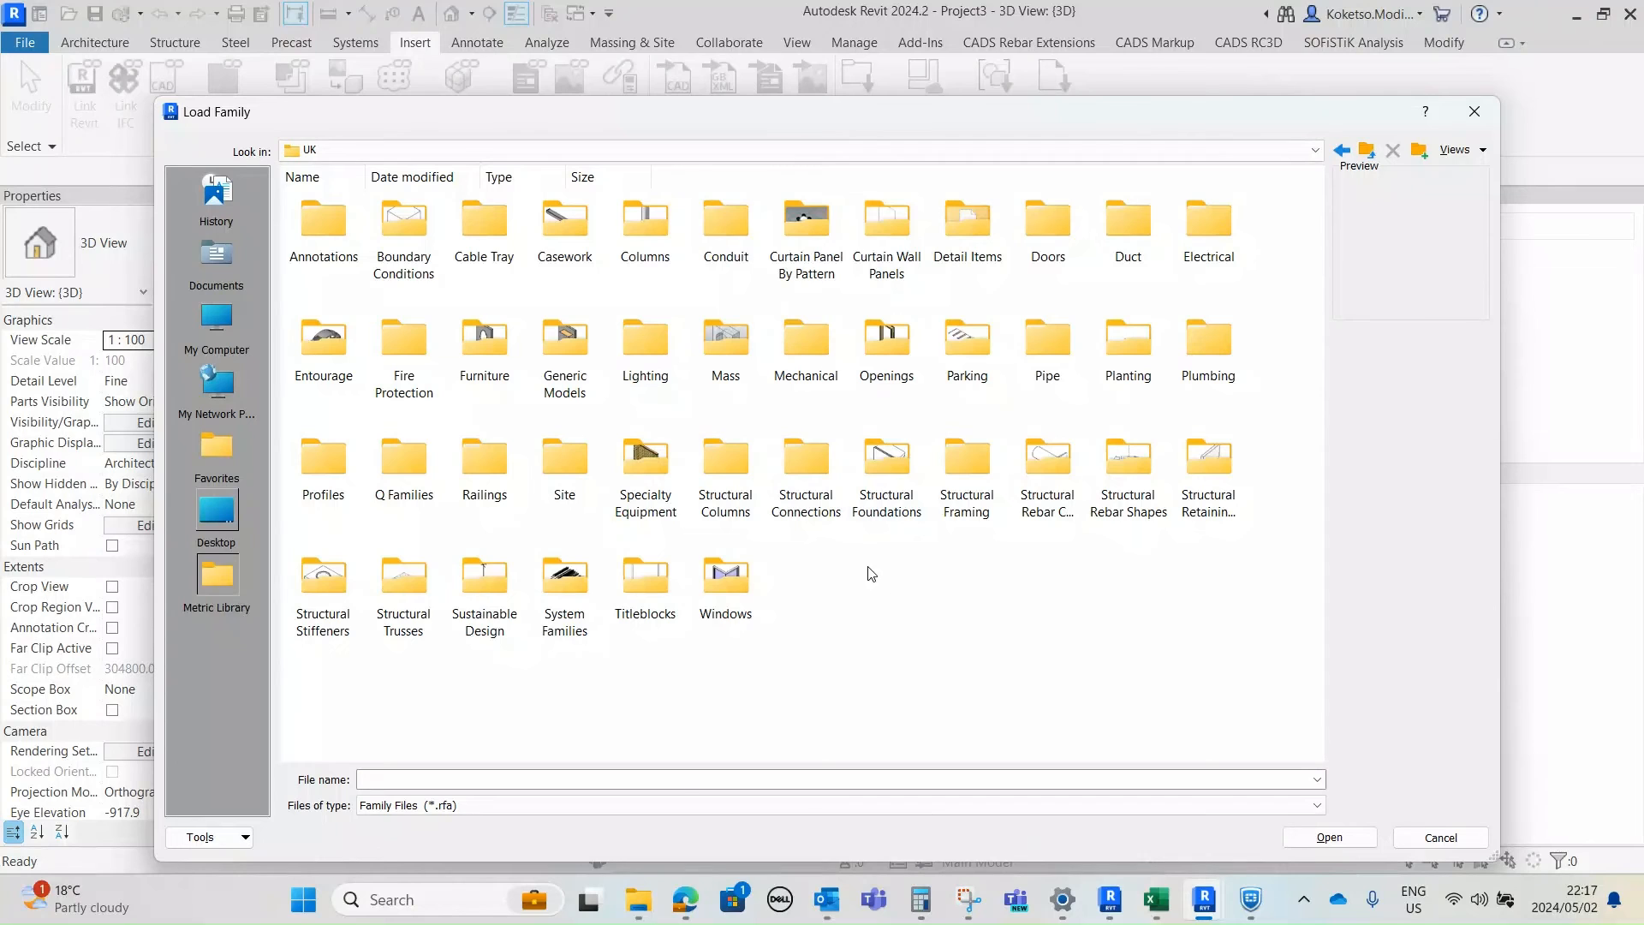
double_click(978, 467)
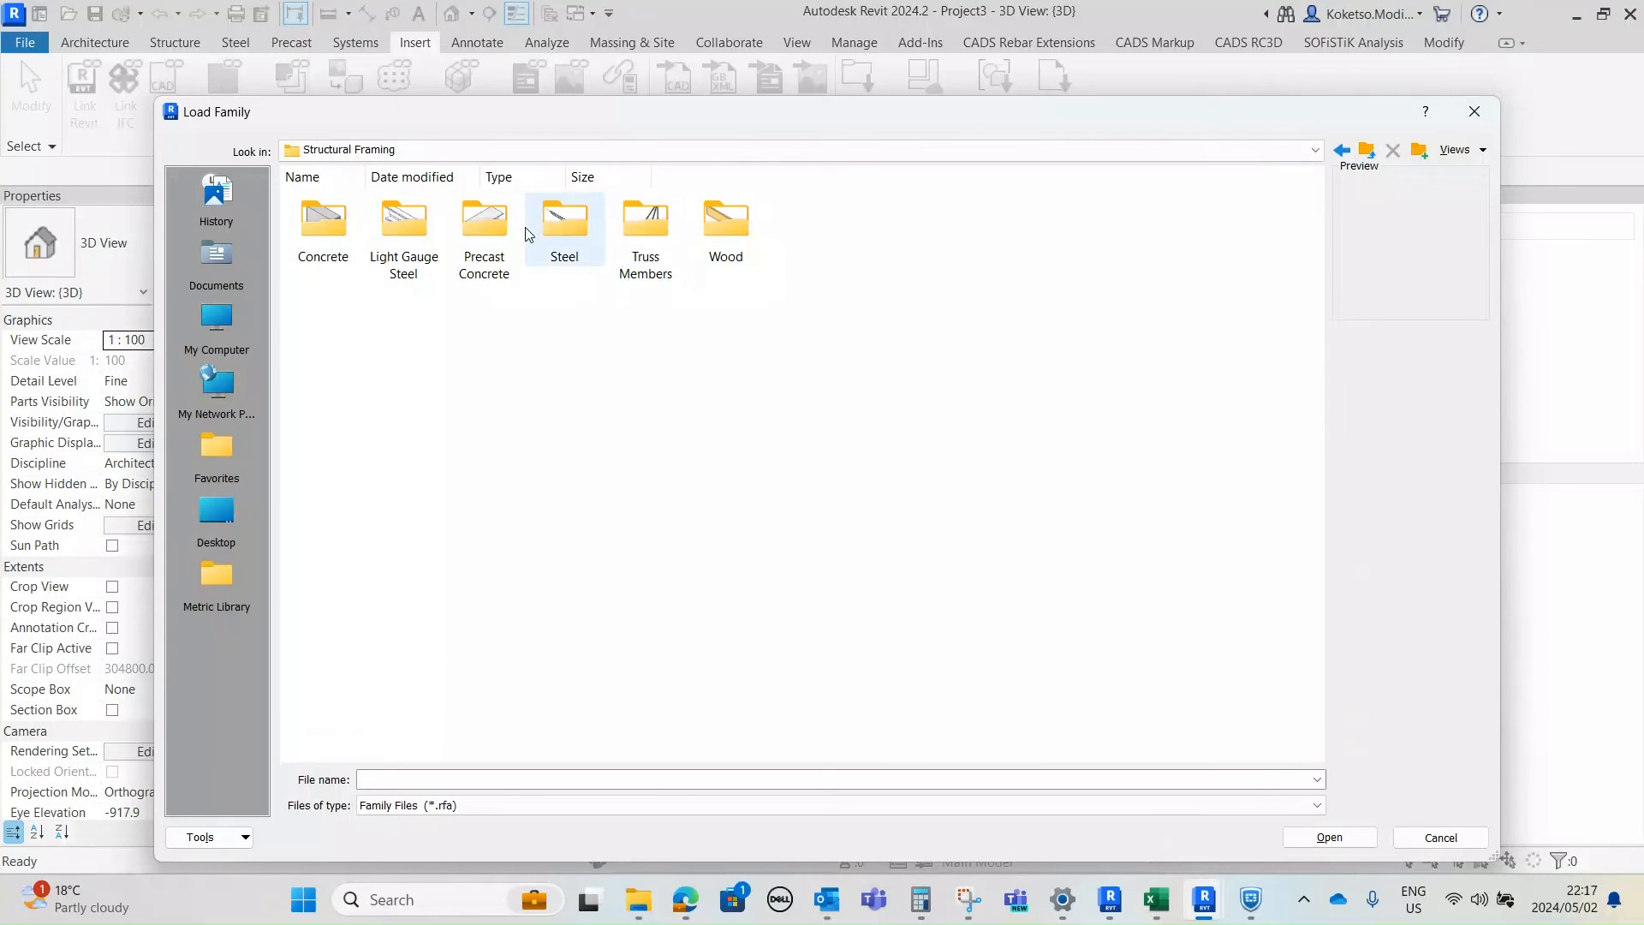
double_click(569, 218)
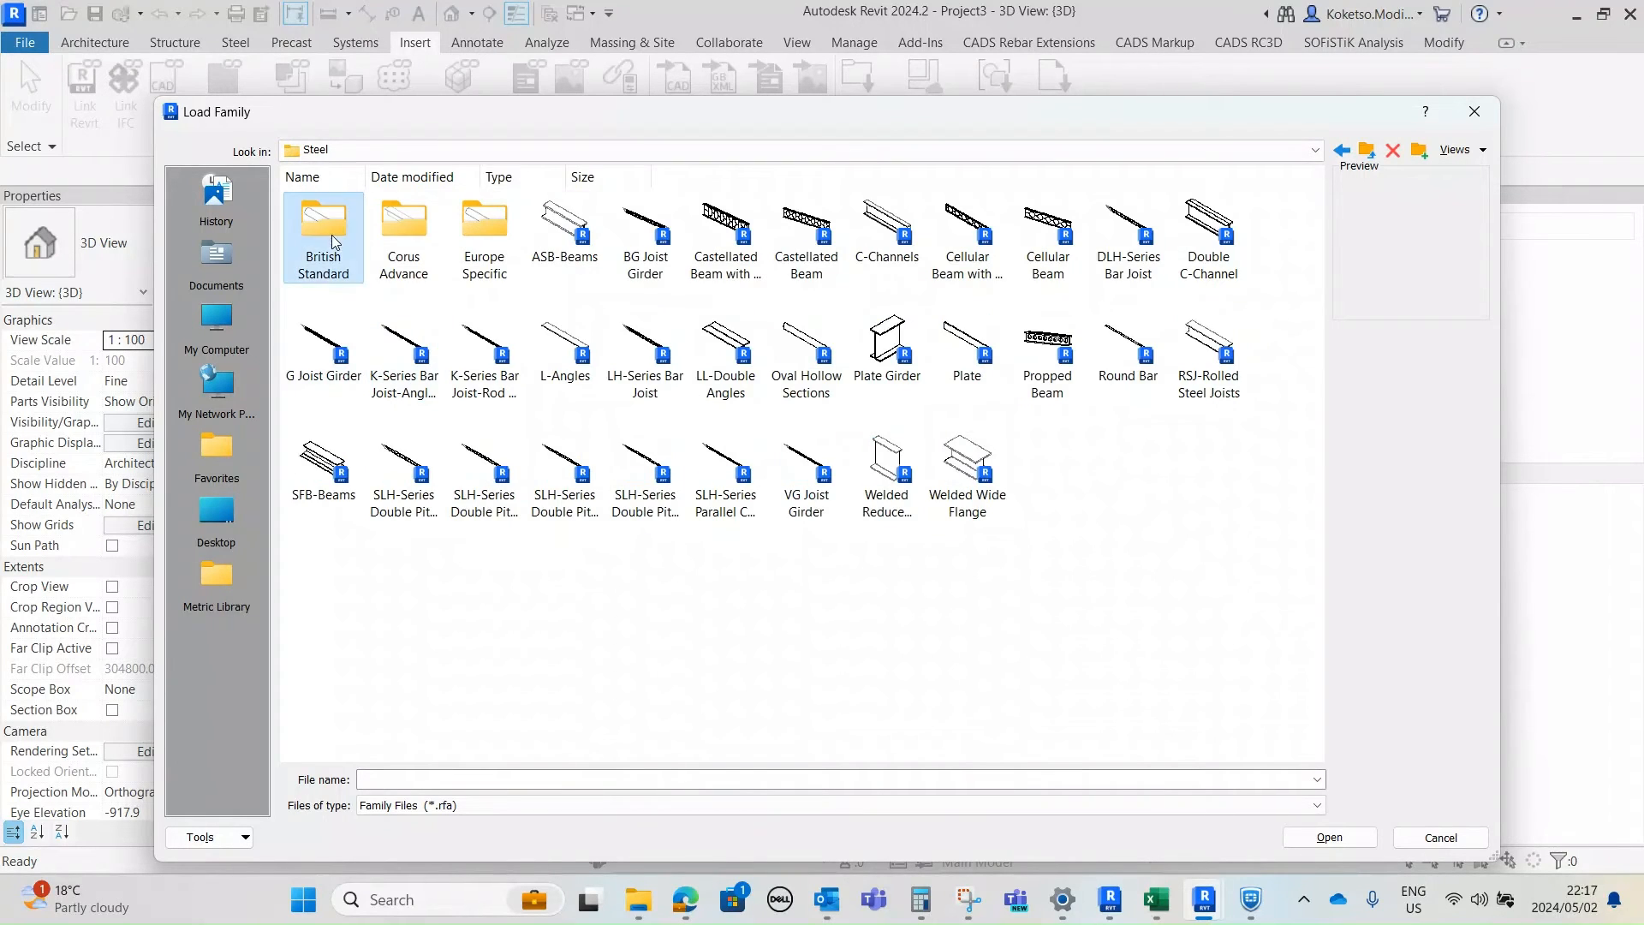
double_click(358, 282)
click(323, 248)
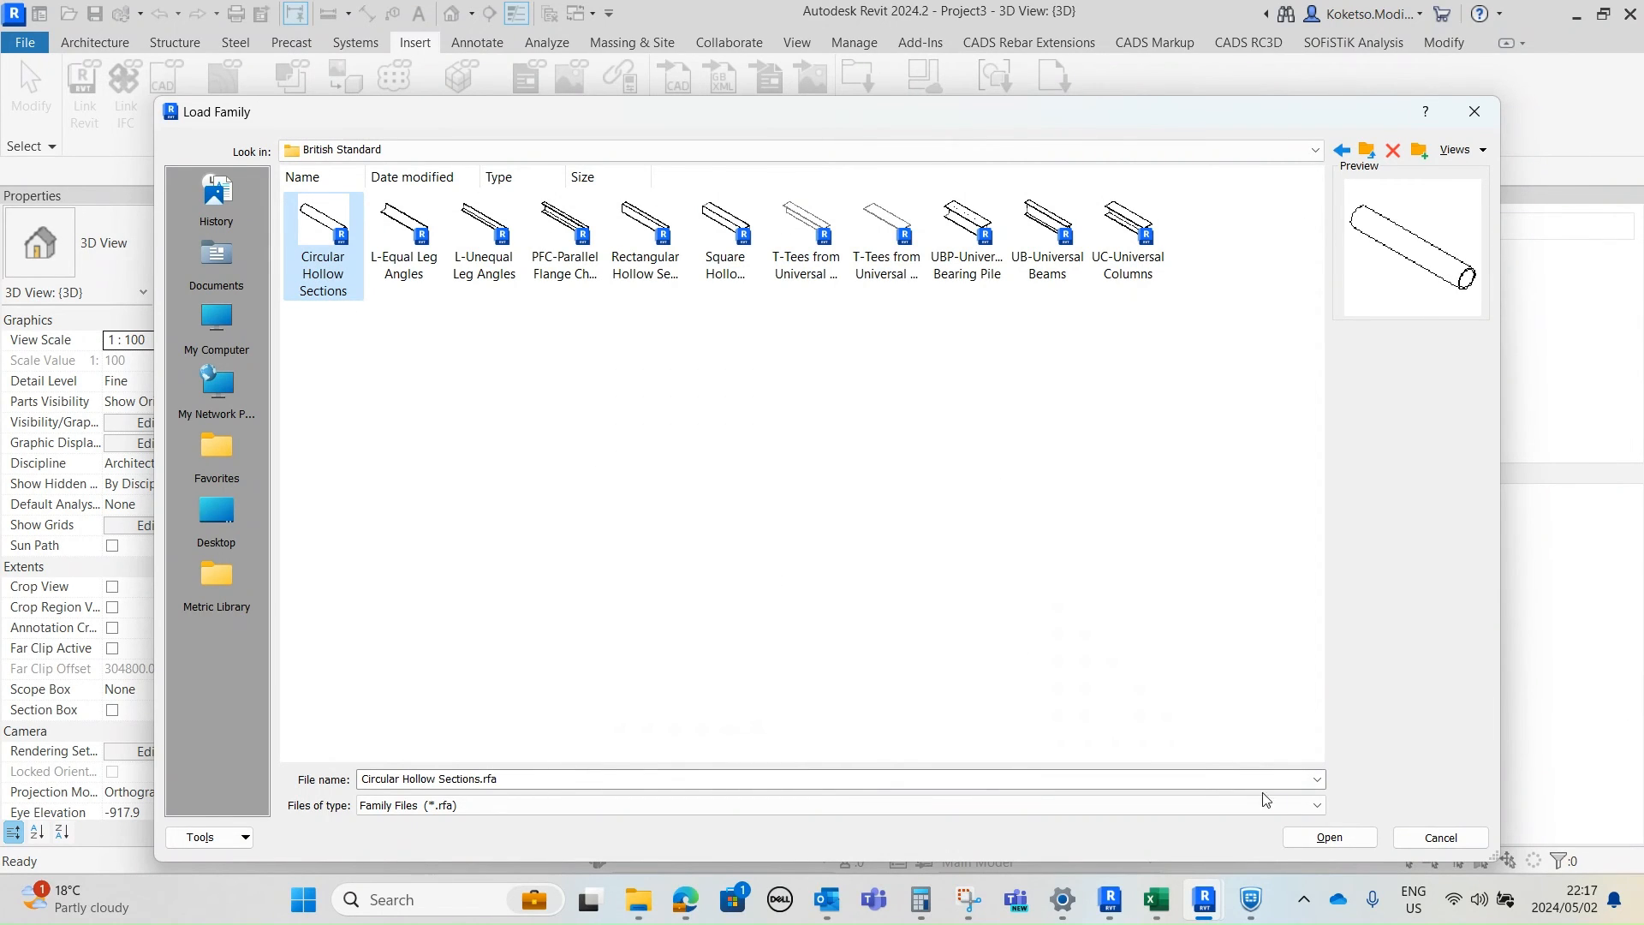
click(1329, 836)
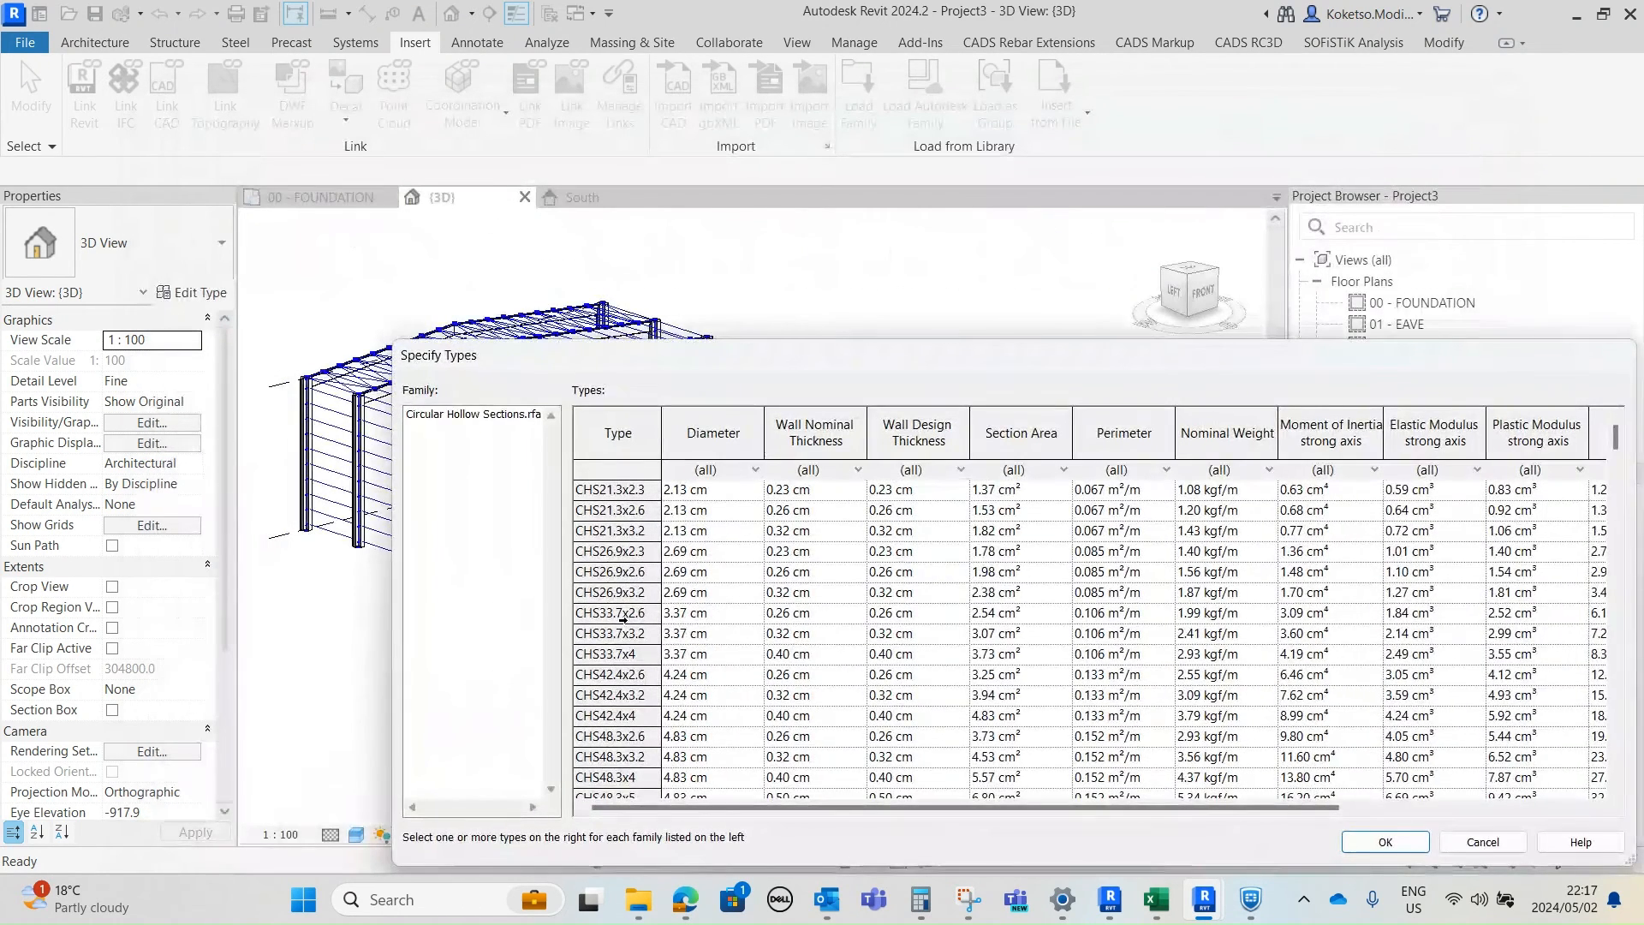
- Load the CHS76.1x5 type of the Circular Hollow Sections family into the project
scroll(623, 617, down, 6)
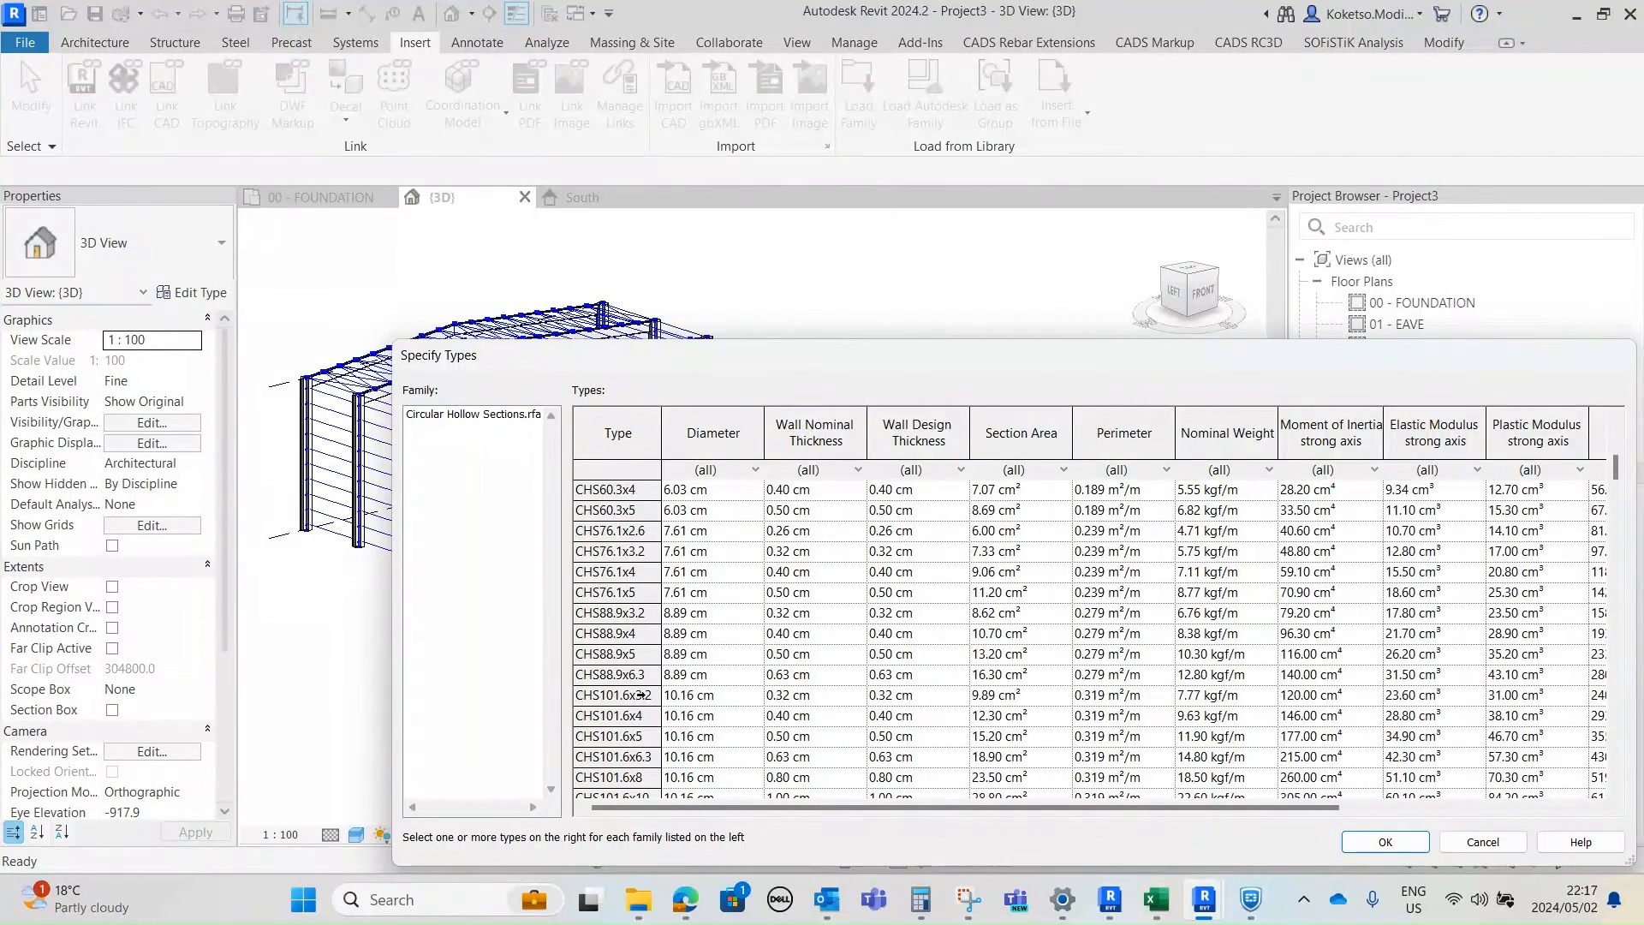
scroll(632, 743, down, 3)
scroll(626, 662, down, 2)
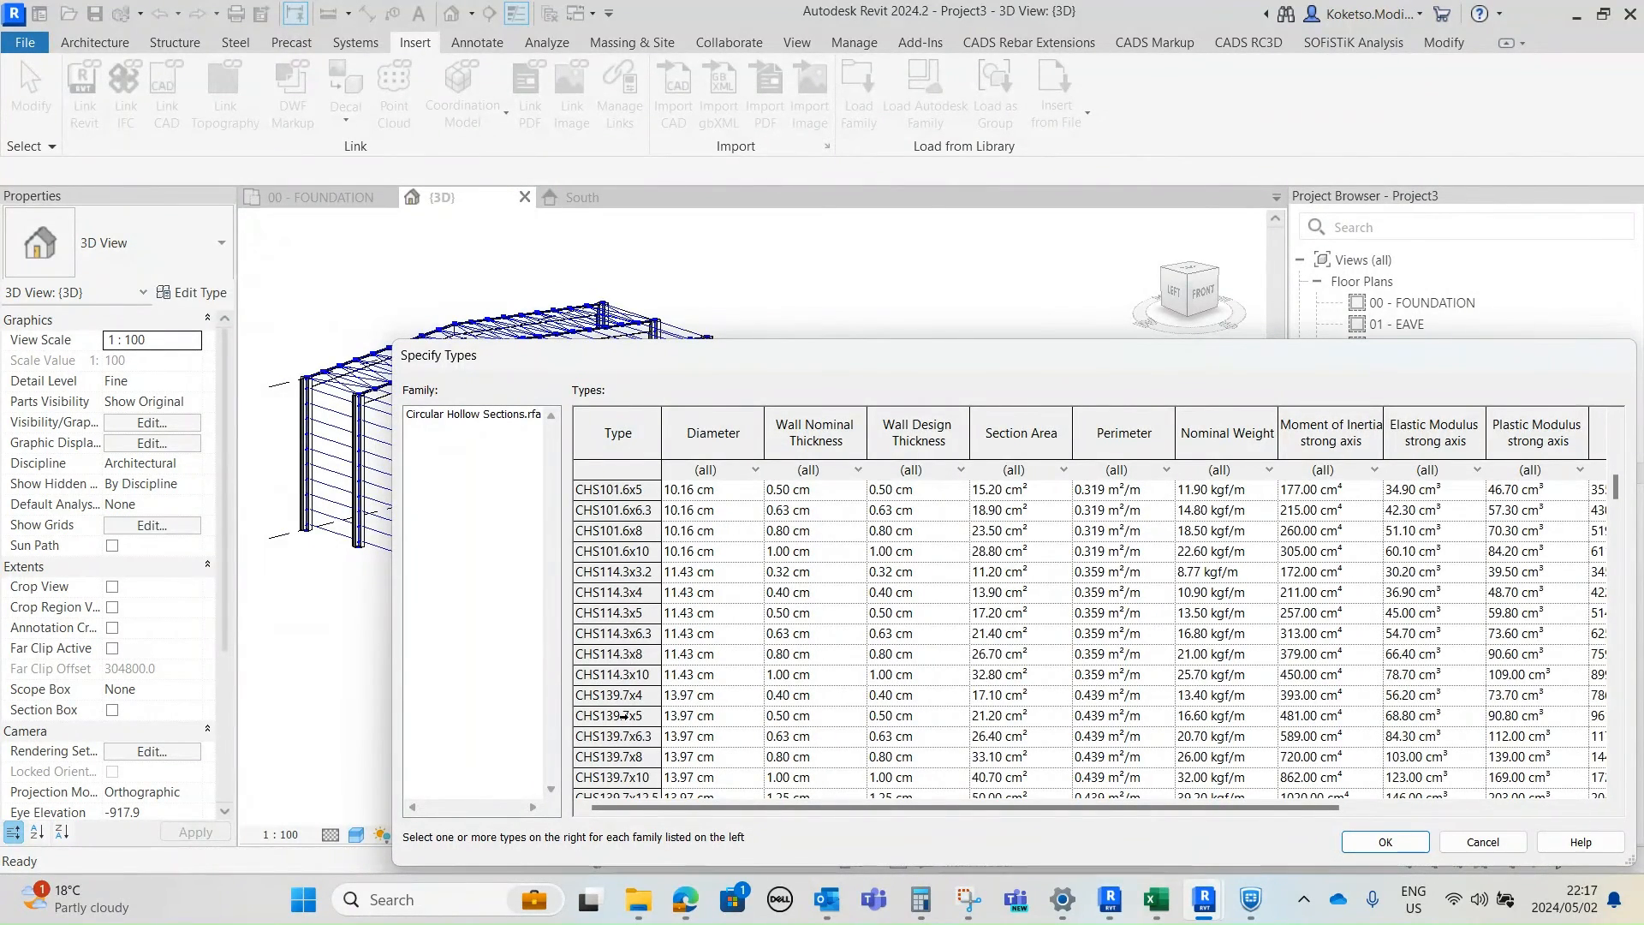
scroll(620, 654, down, 3)
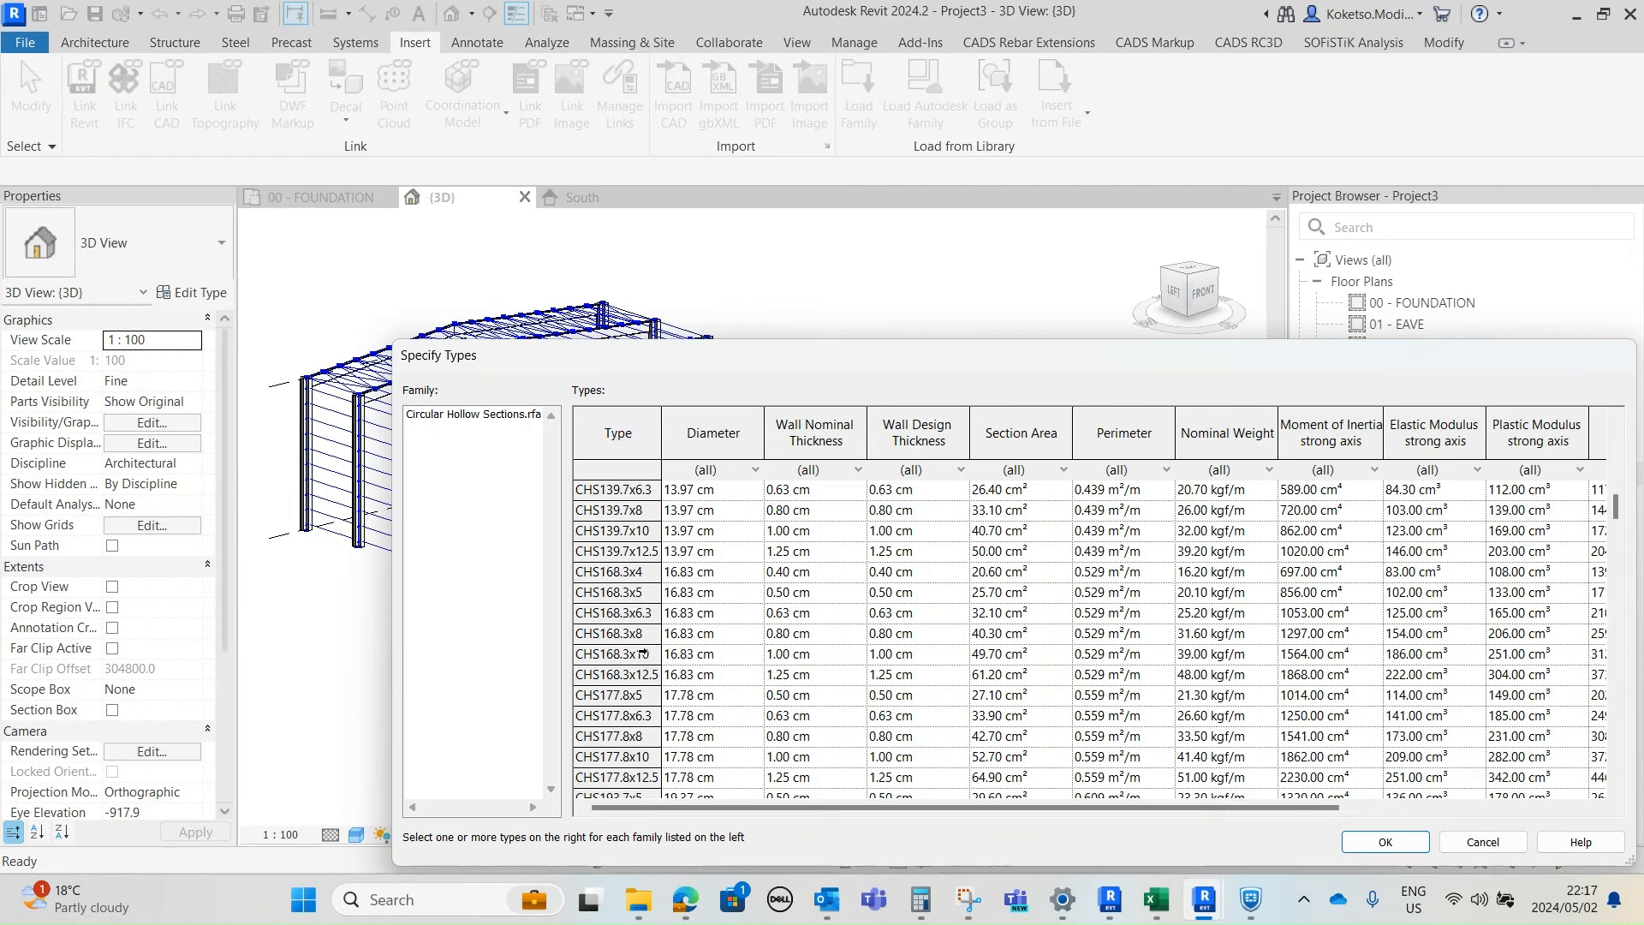
scroll(643, 653, up, 9)
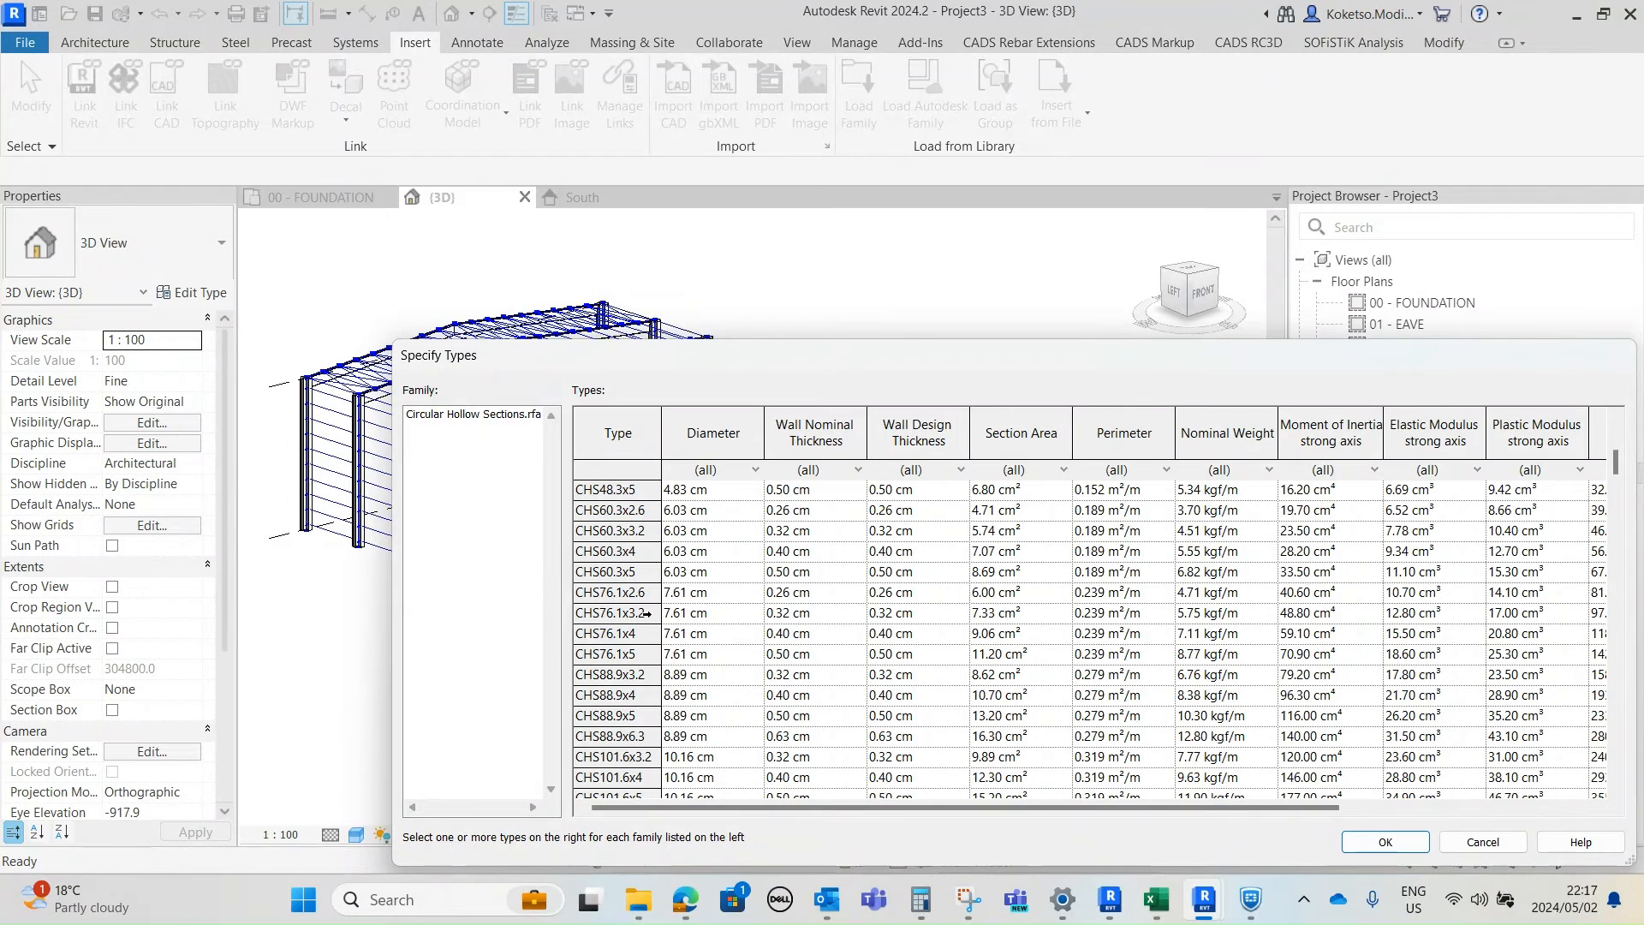
click(629, 655)
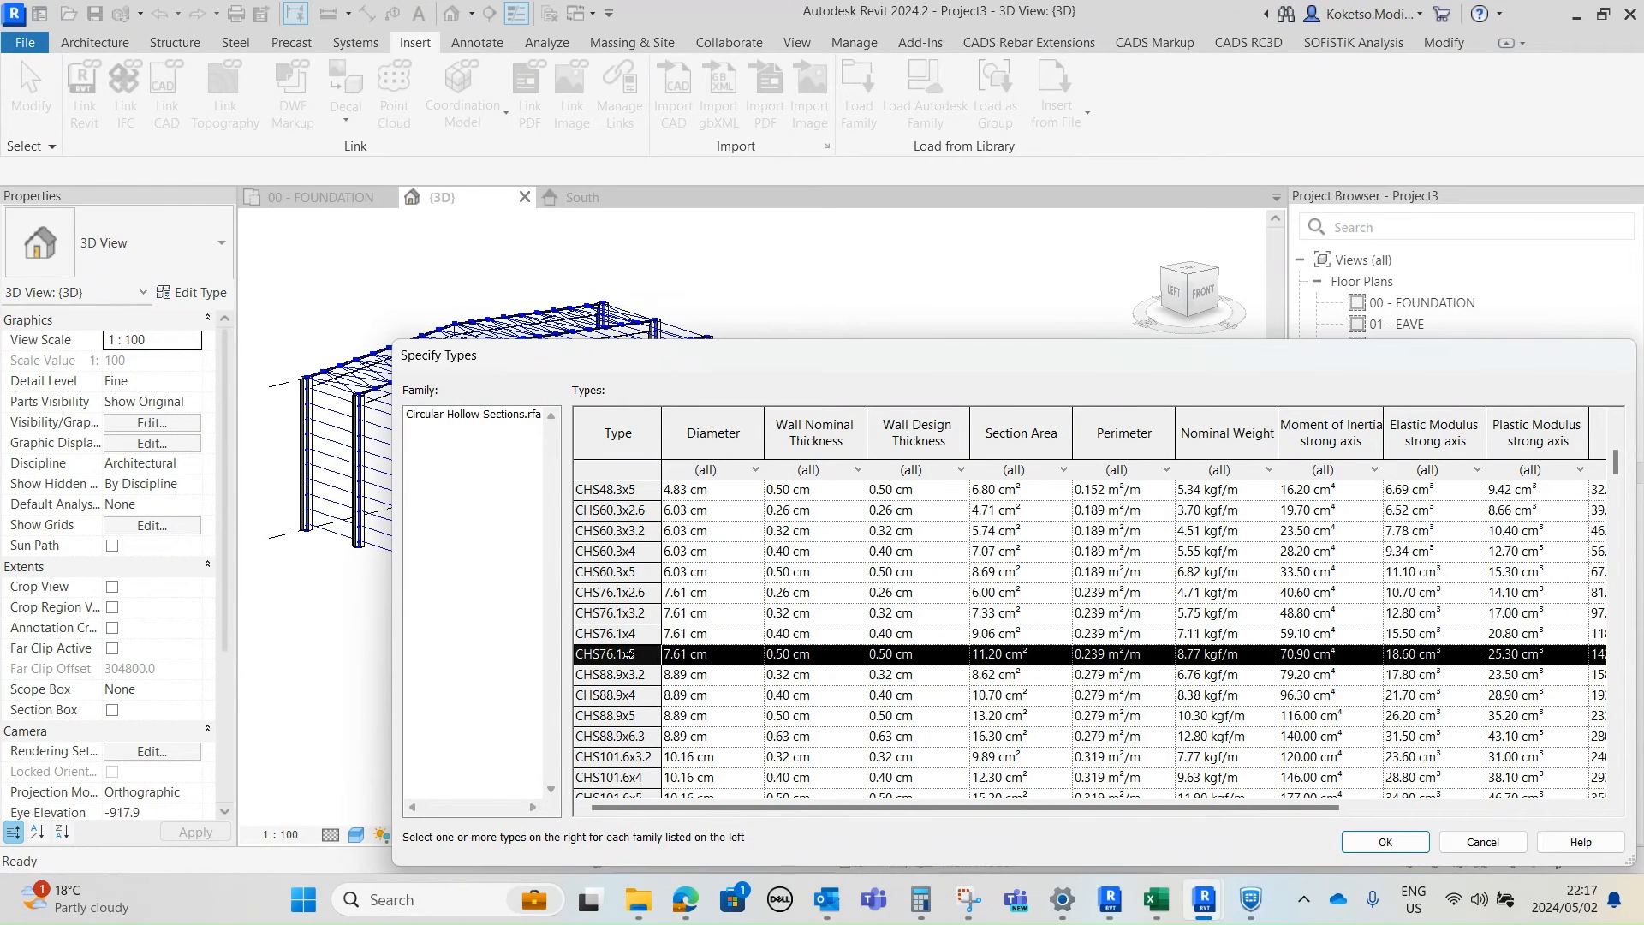
click(1385, 843)
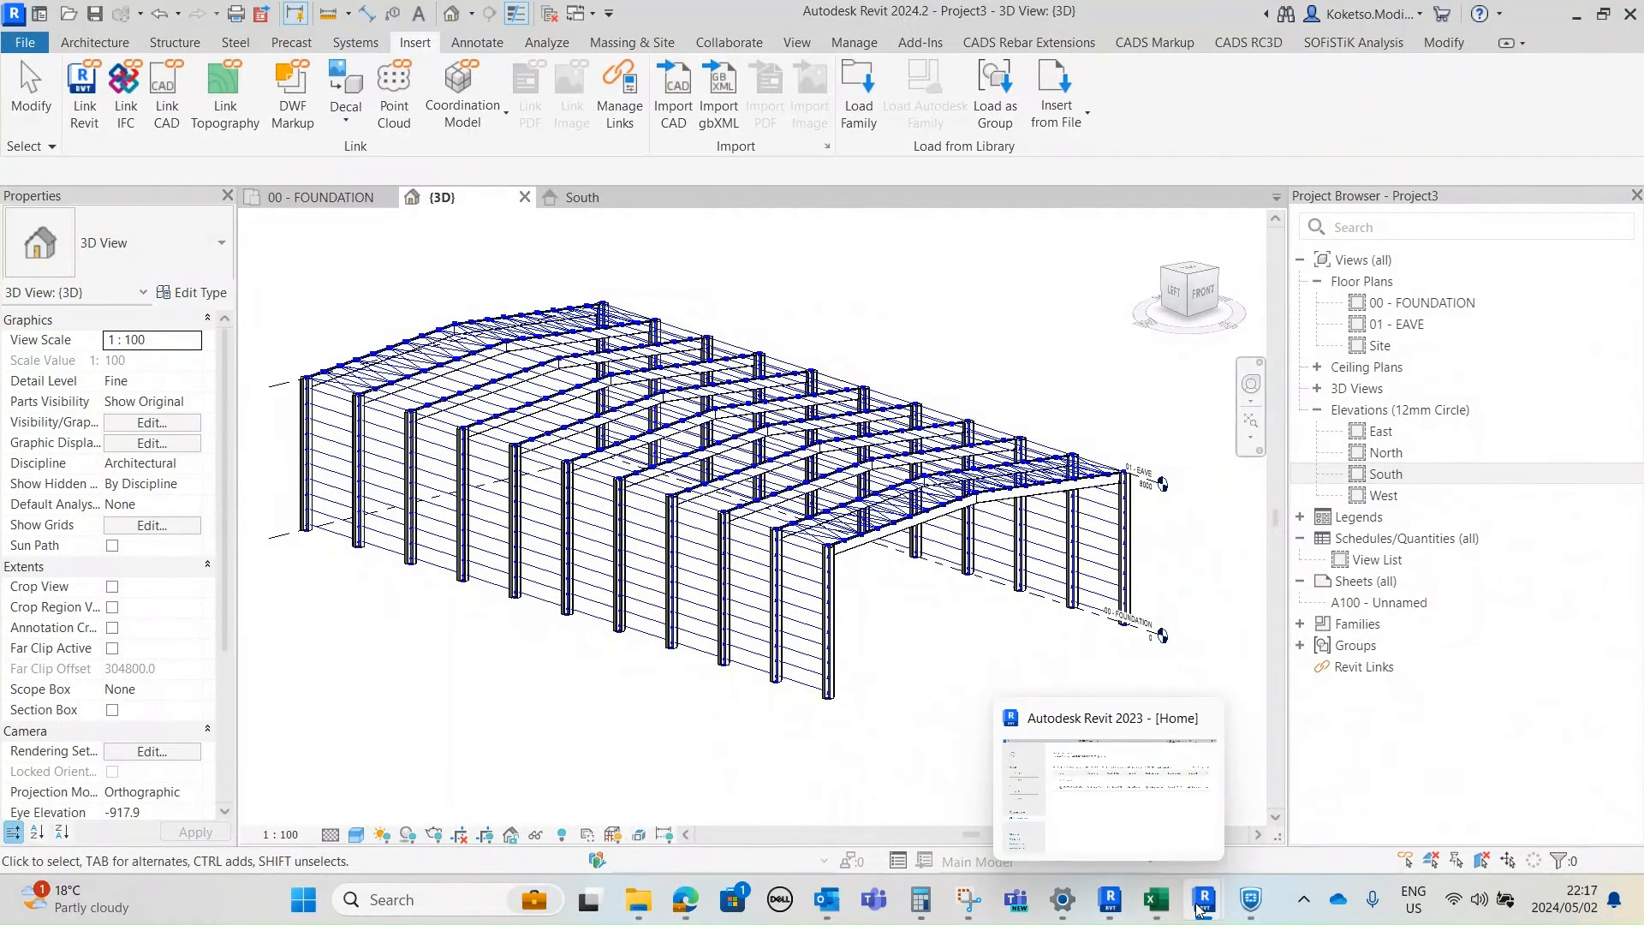
- Return to Dynamo, add a StructuralFraming.BraceByCurve node and place it below the Structural Column Types node
mouse_move(1204, 901)
click(1299, 808)
scroll(809, 696, up, 3)
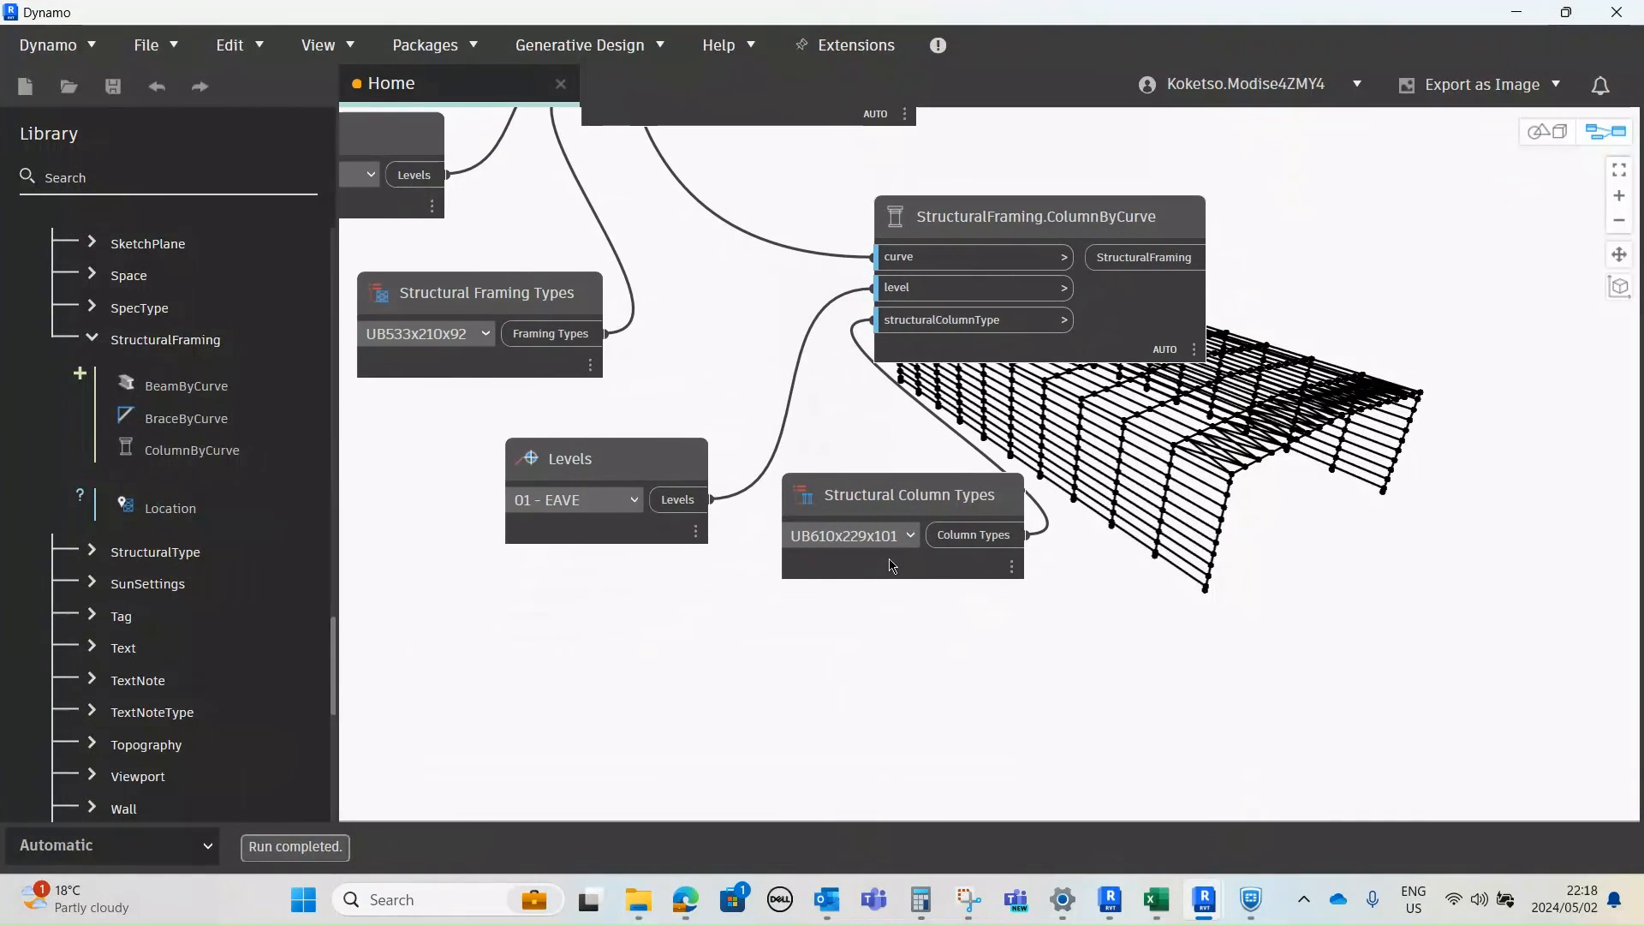
click(168, 419)
drag(1156, 534, 1076, 630)
scroll(1010, 654, up, 2)
middle_drag(1010, 654, 1072, 439)
scroll(1073, 439, down, 3)
scroll(1076, 445, up, 2)
drag(1083, 425, 980, 462)
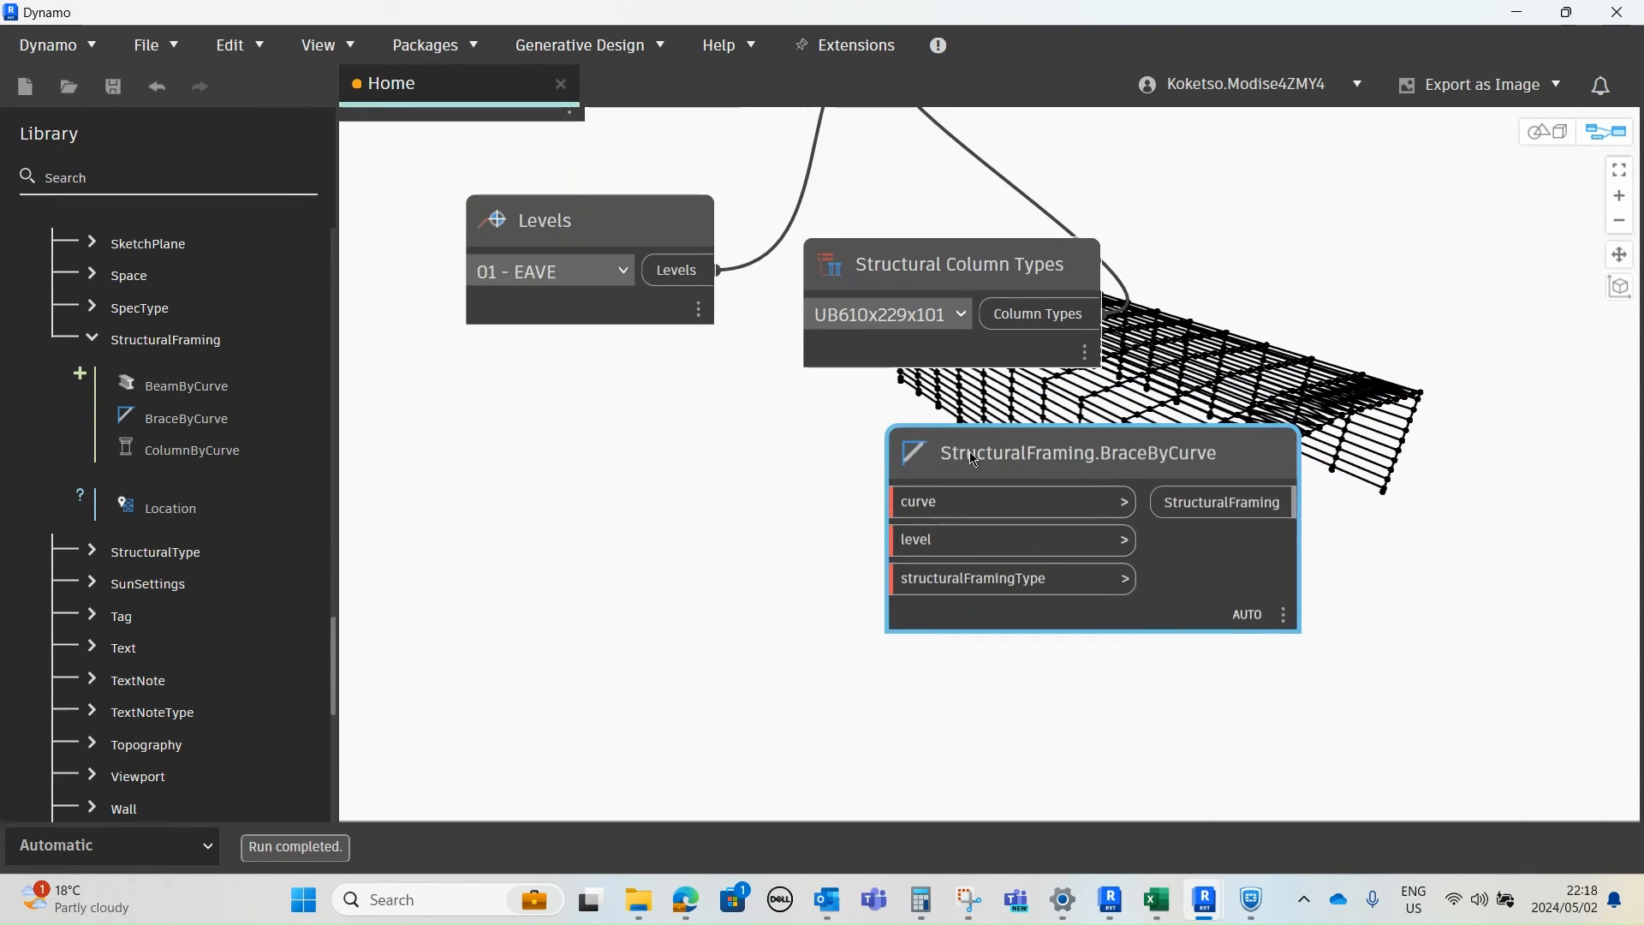
scroll(888, 525, down, 3)
scroll(897, 521, up, 2)
- Add another Levels node and place it to the lower left of the BraceByCurve node
right_click(561, 189)
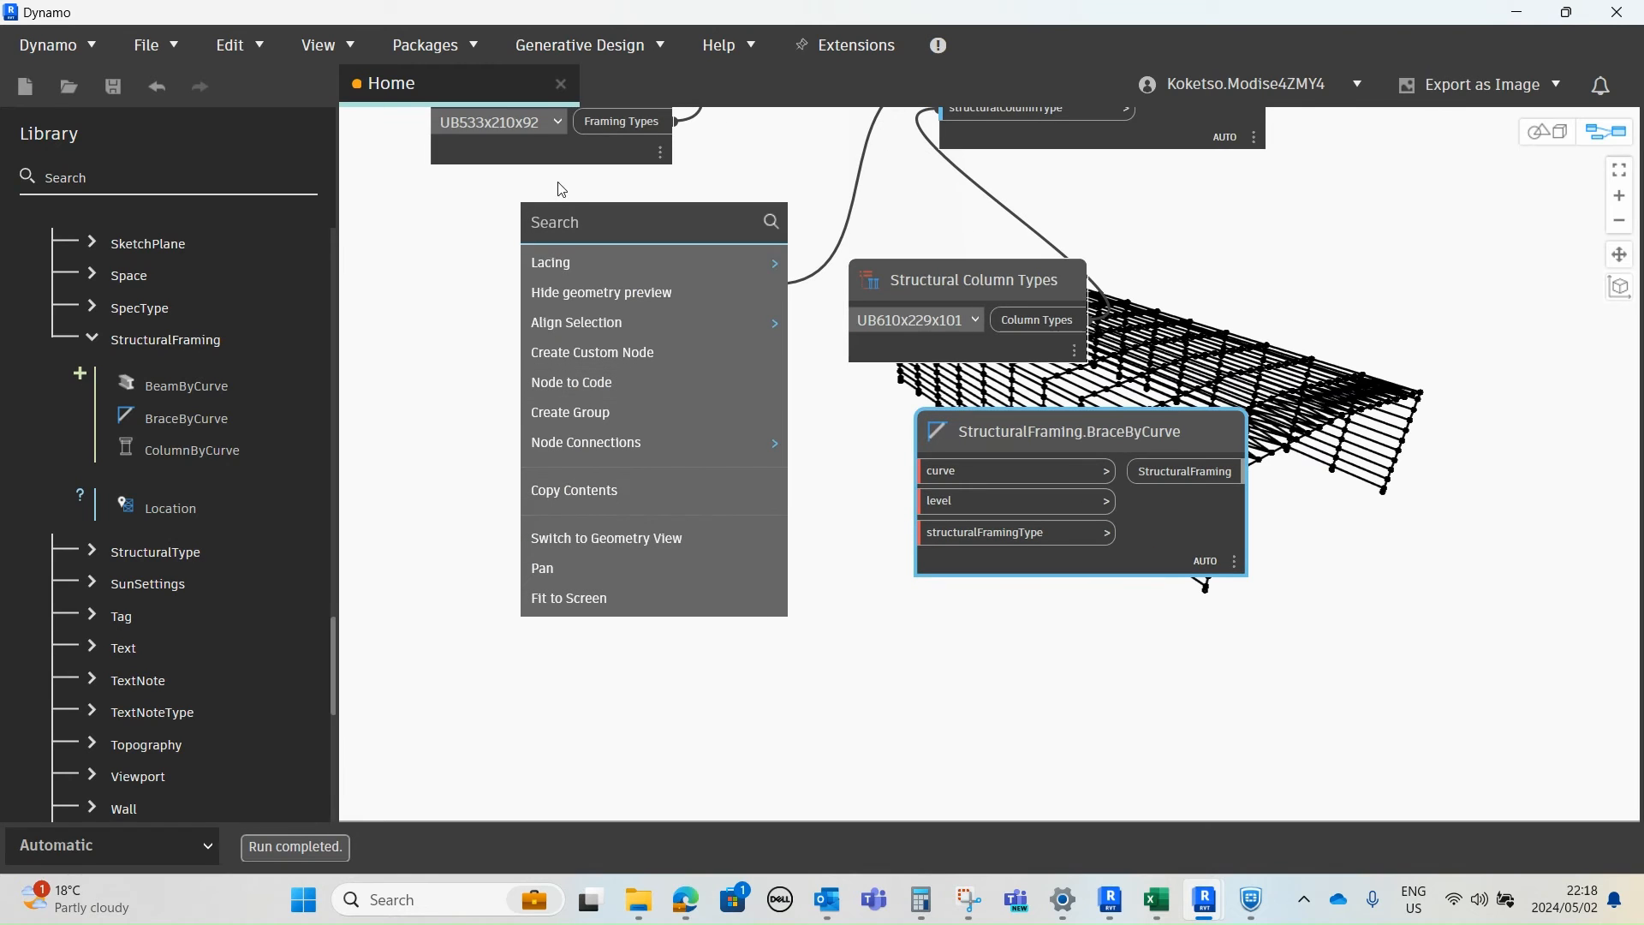
text(LEVE)
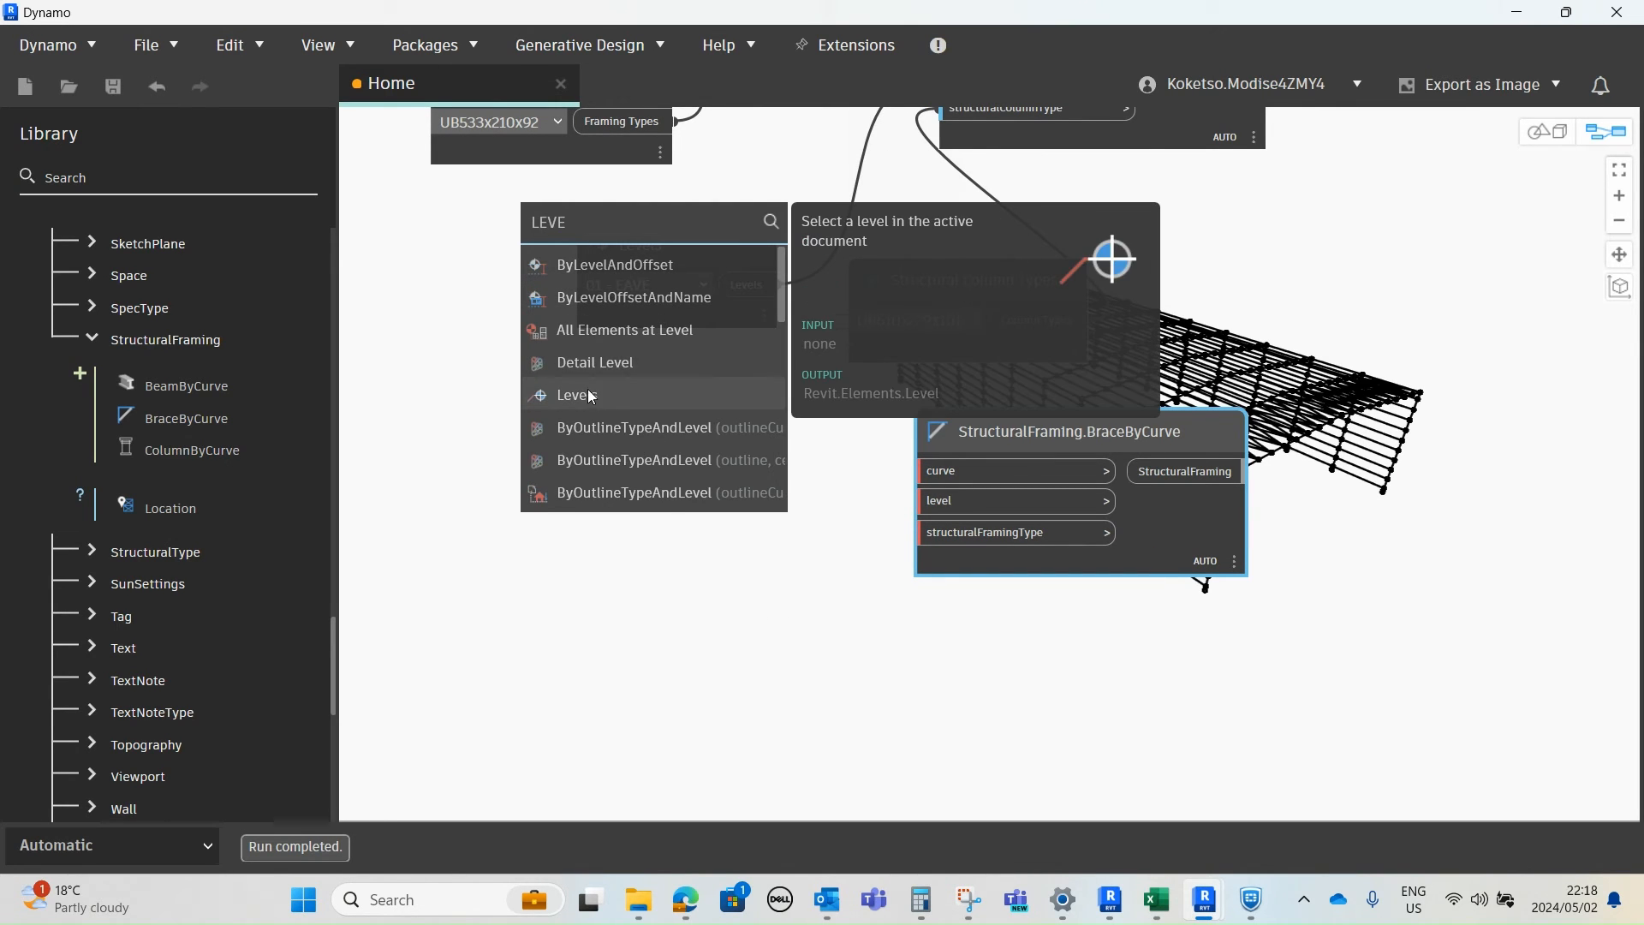
click(591, 396)
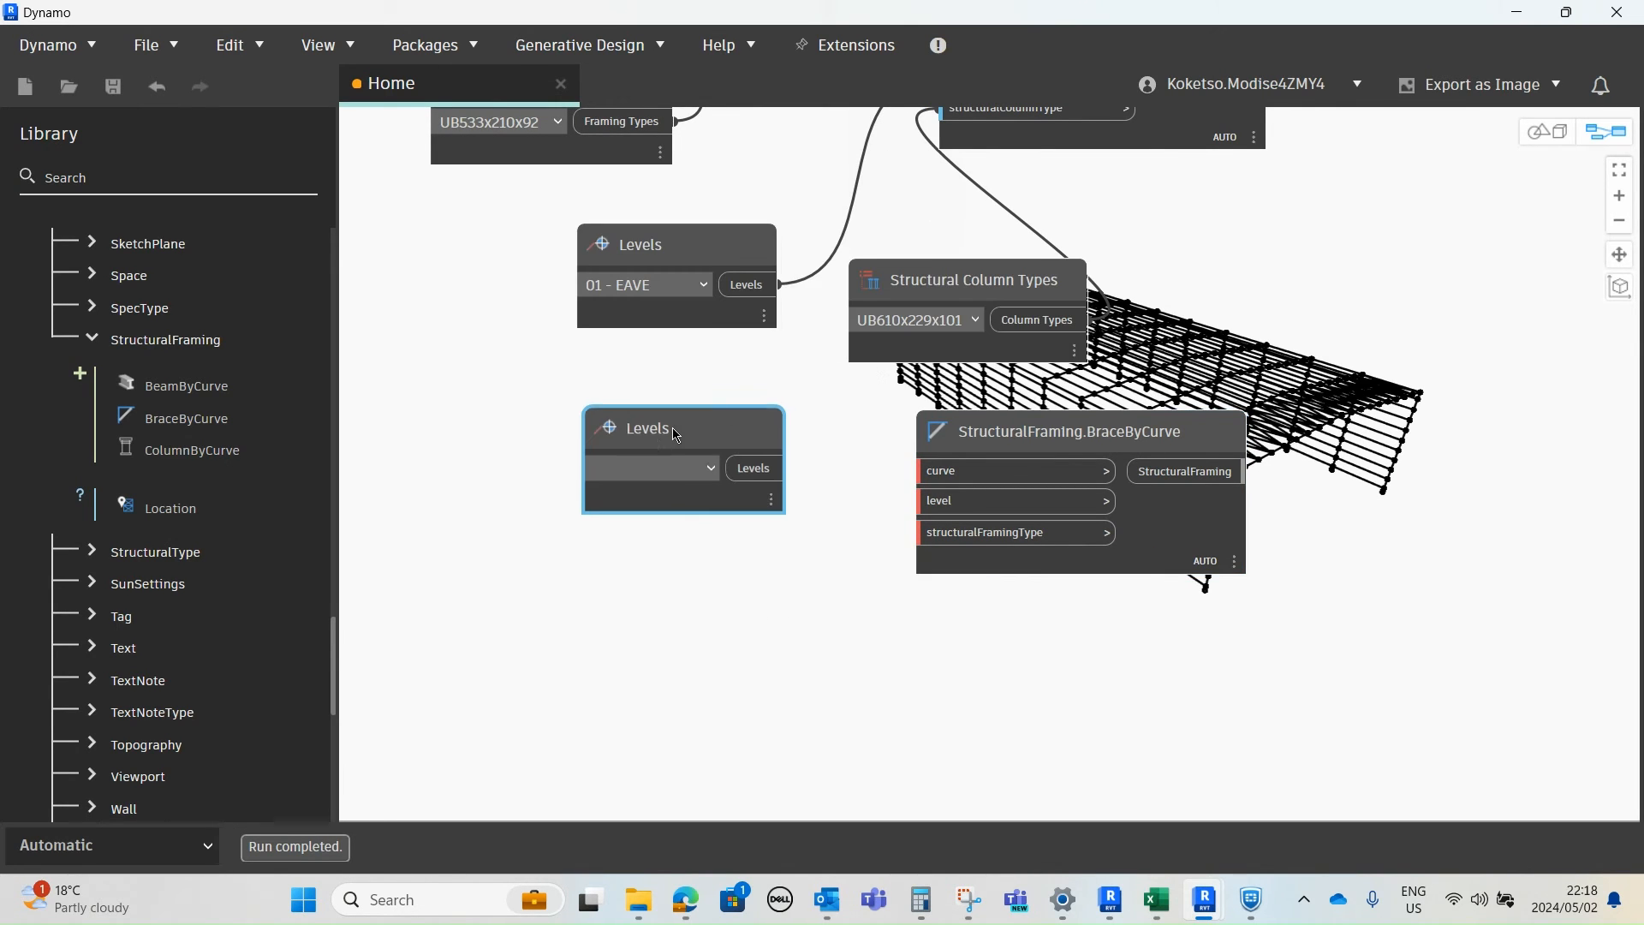
drag(633, 417, 484, 565)
right_click(749, 315)
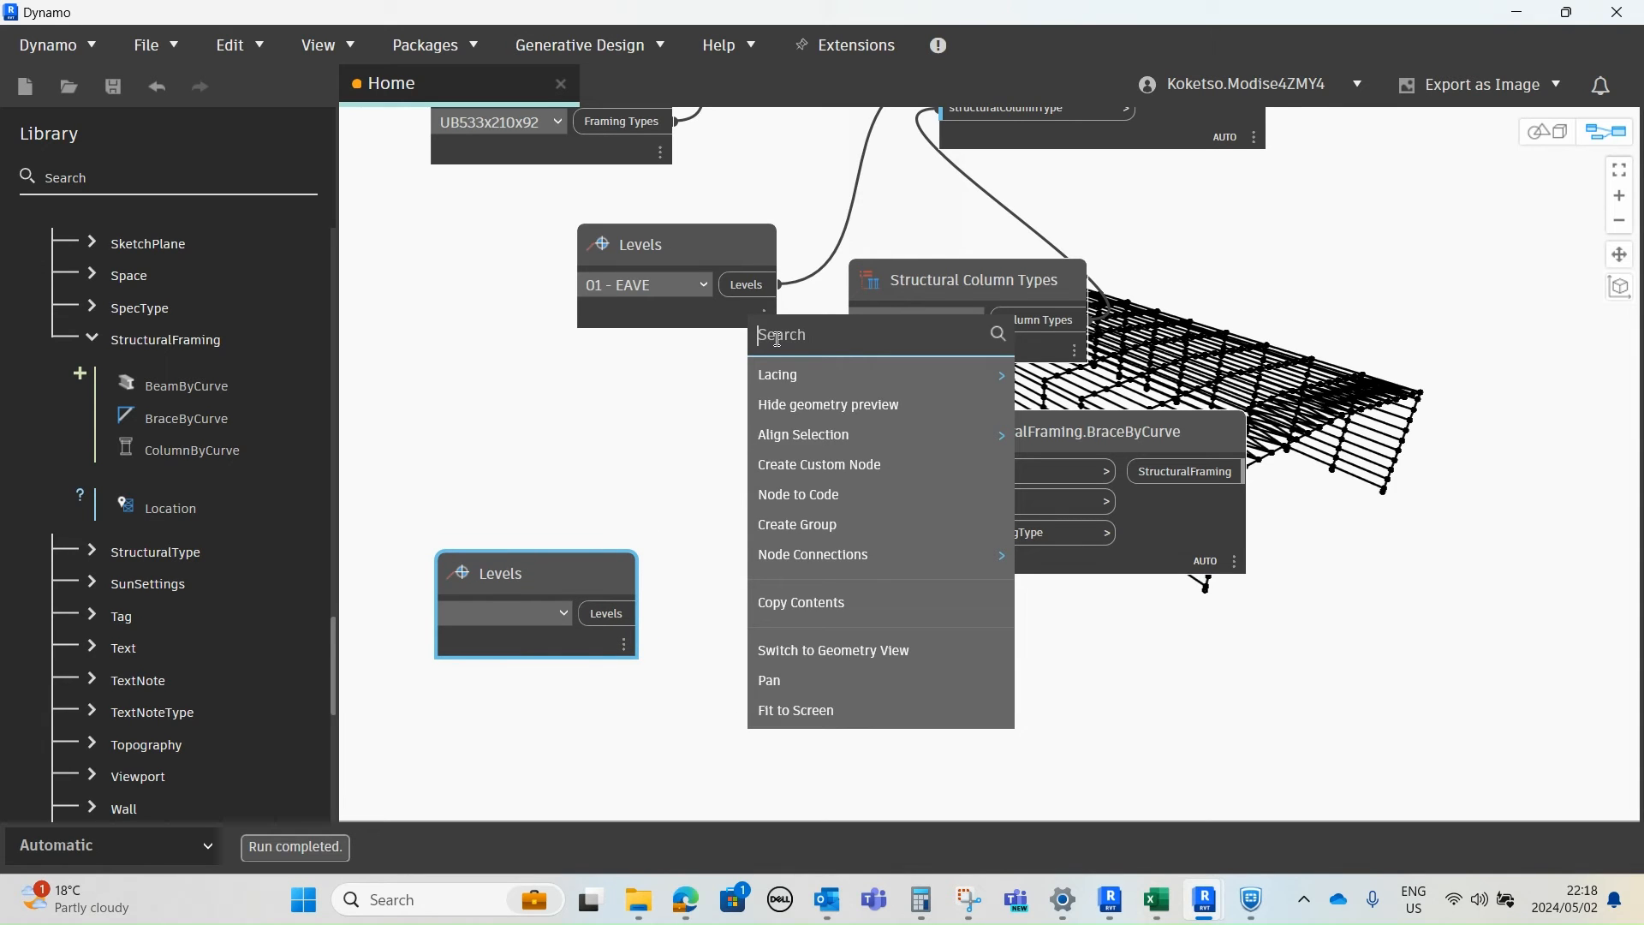
text(BRA)
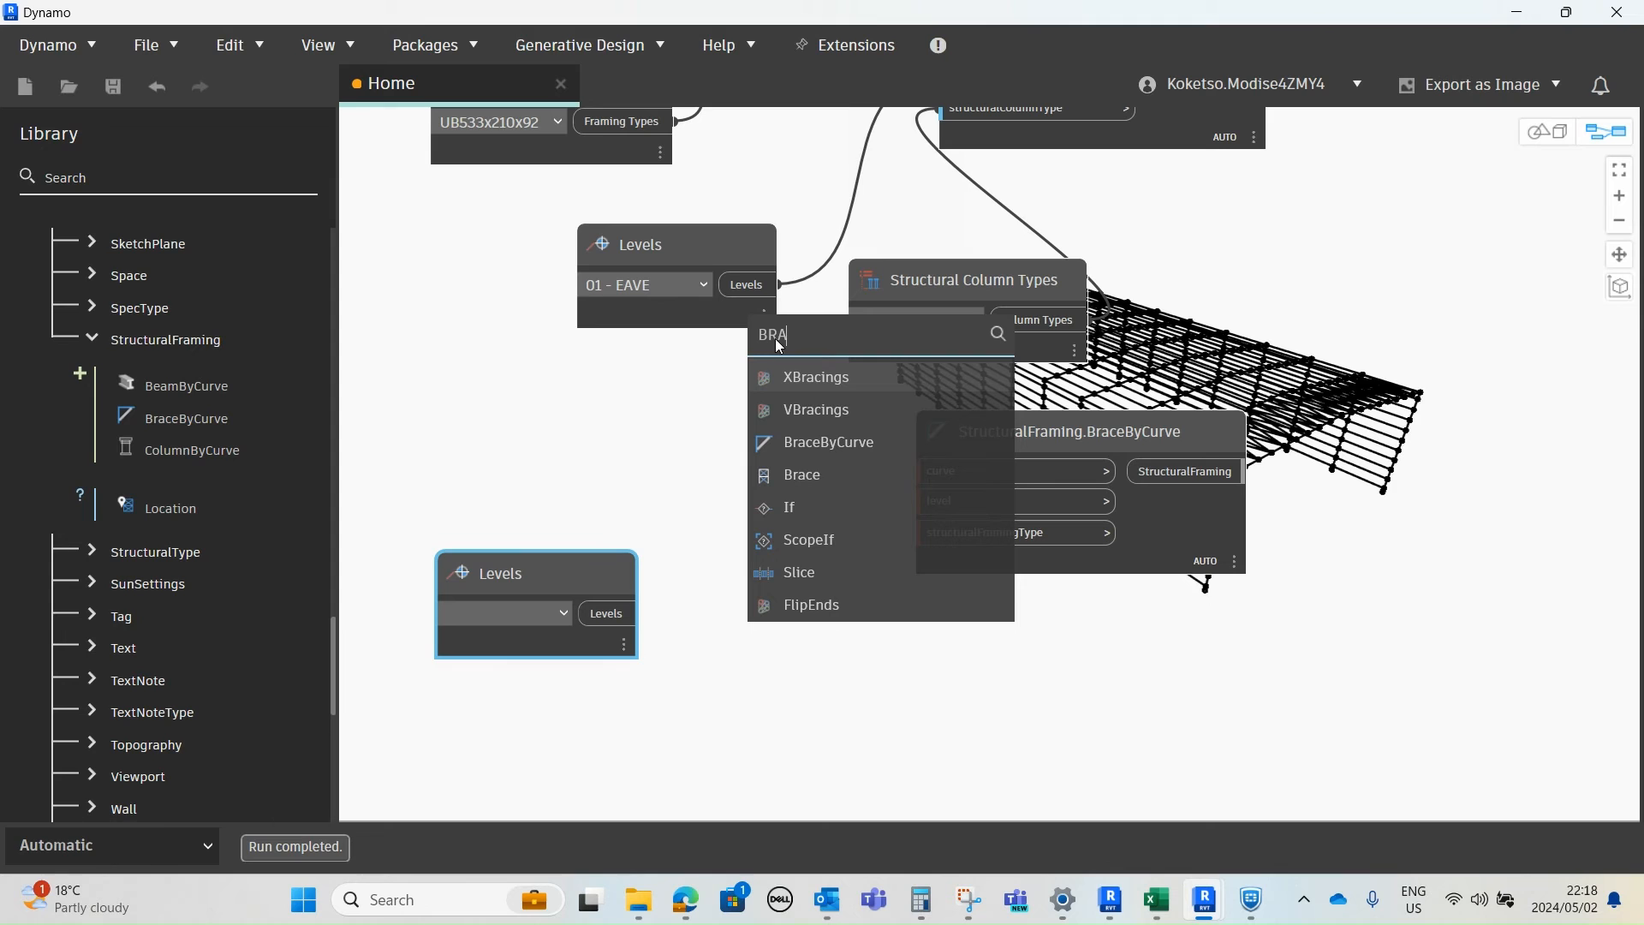
click(816, 379)
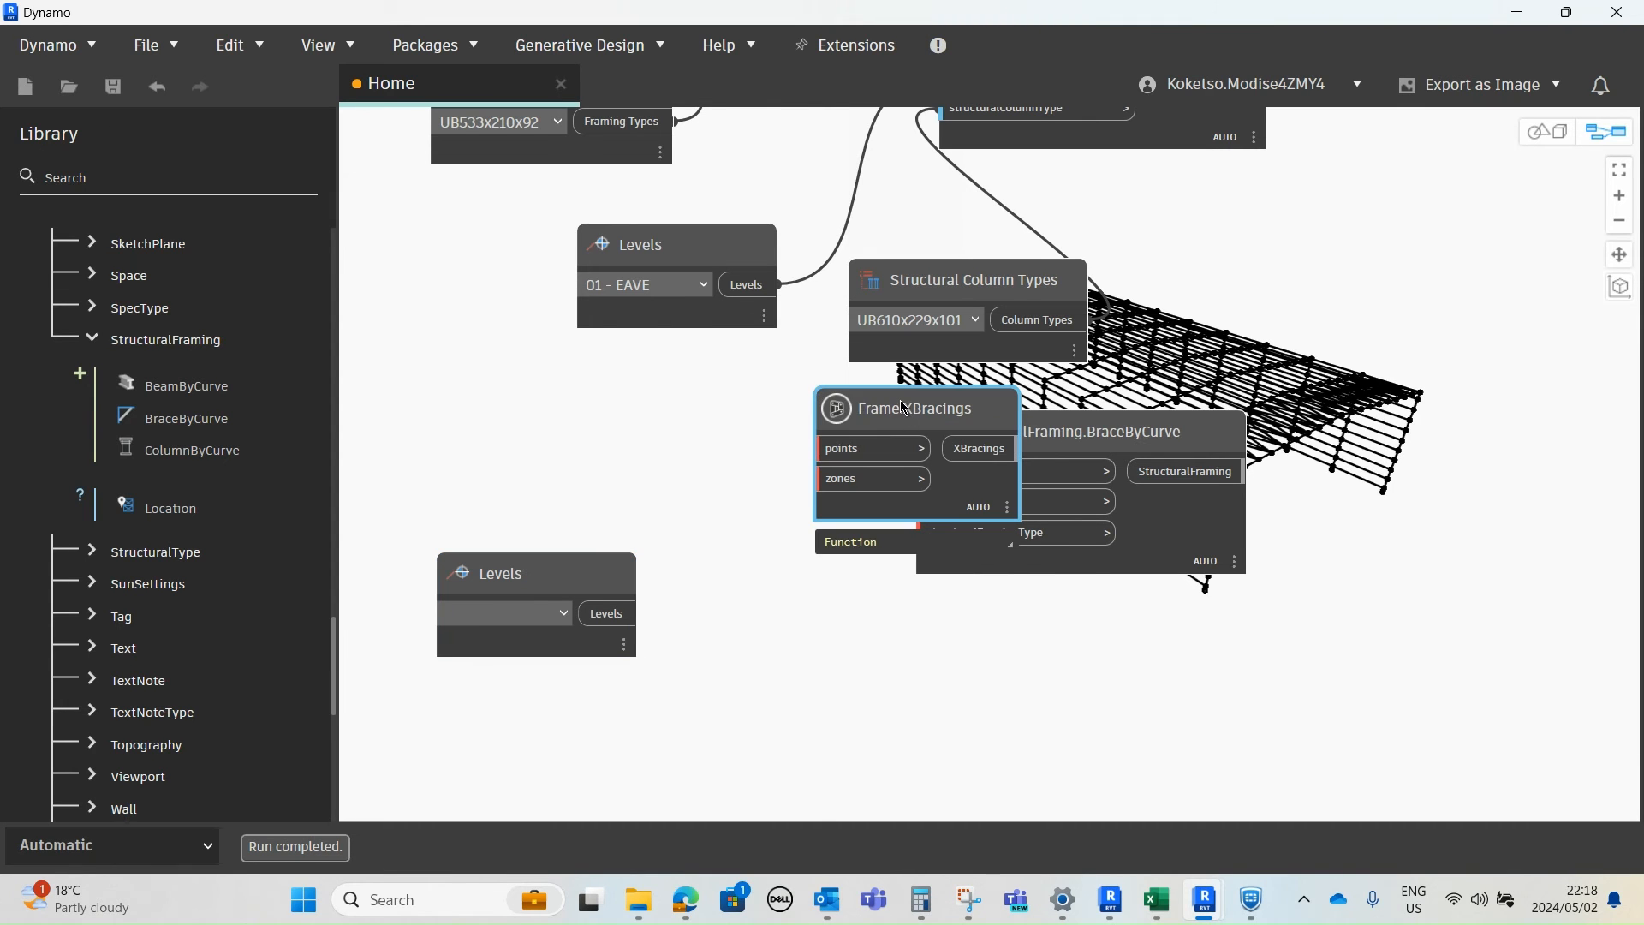
drag(901, 400, 803, 634)
right_click(803, 633)
click(861, 329)
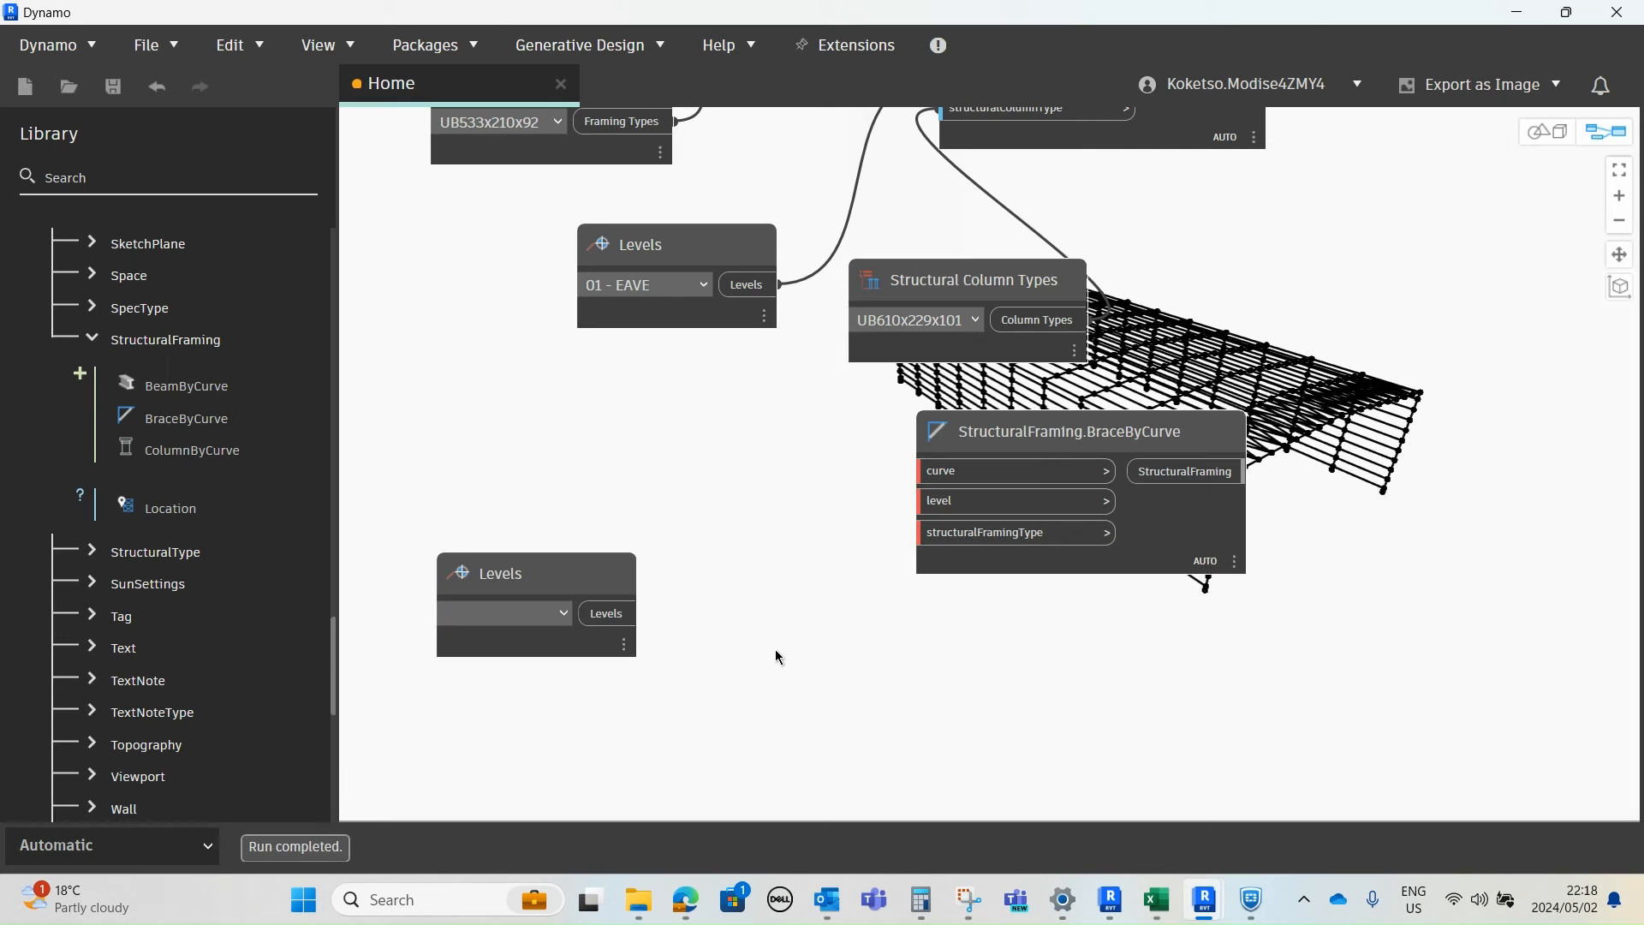
- Add a Structural Framing Types node and place it below the BraceByCurve node, beside the new Levels node
right_click(800, 630)
text(STR)
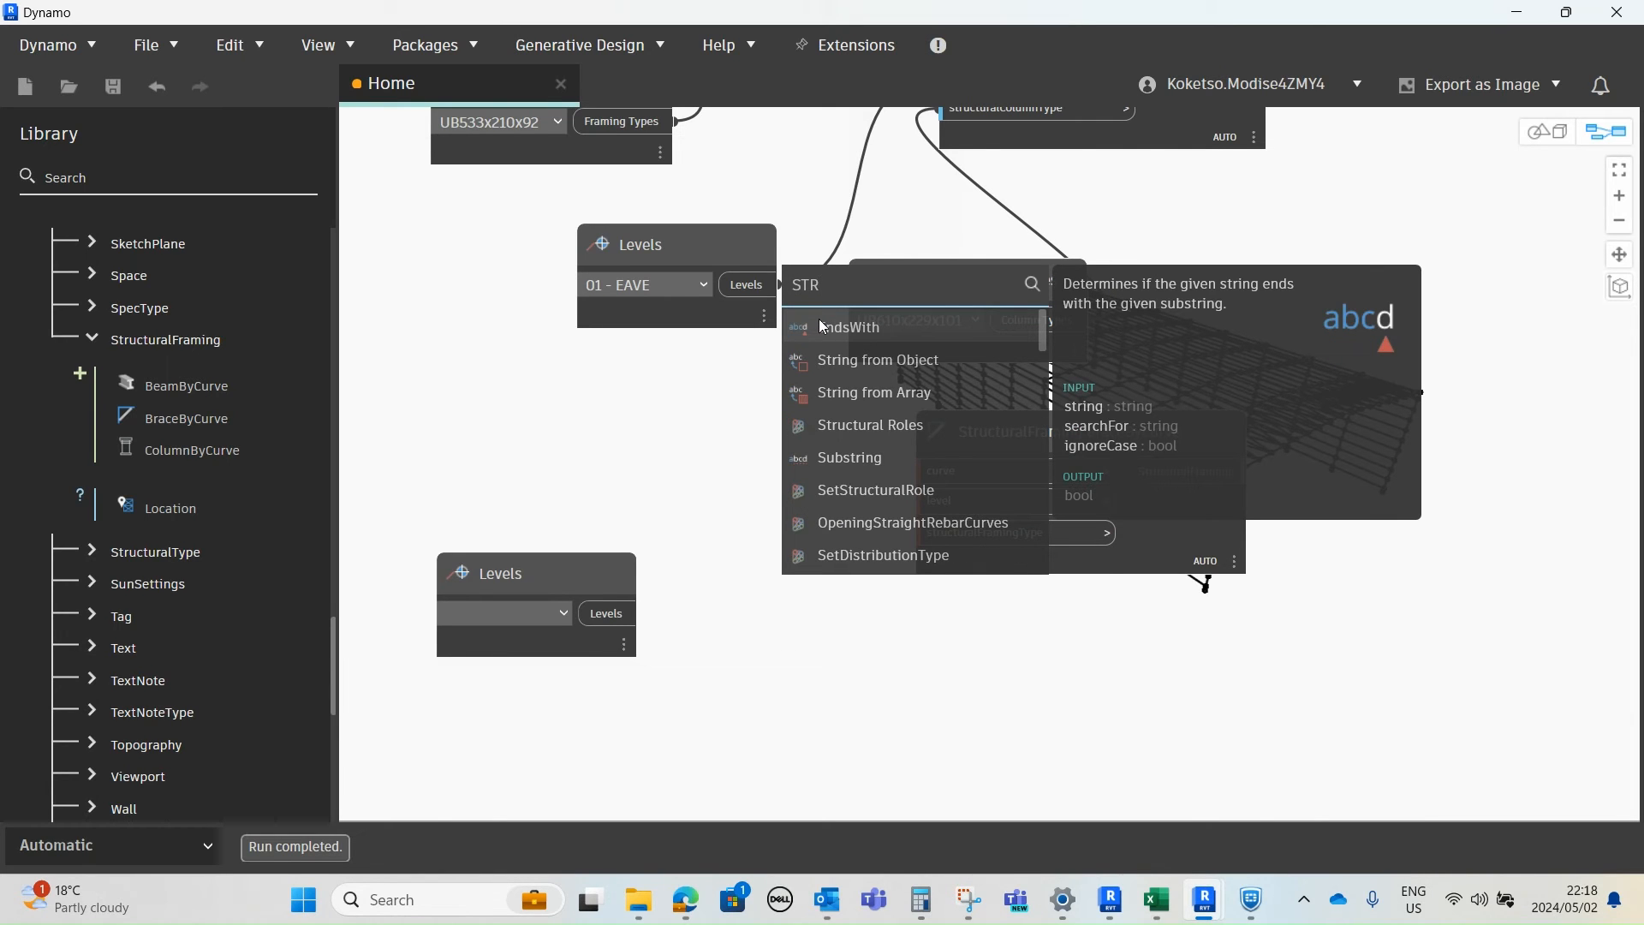
text(UCT)
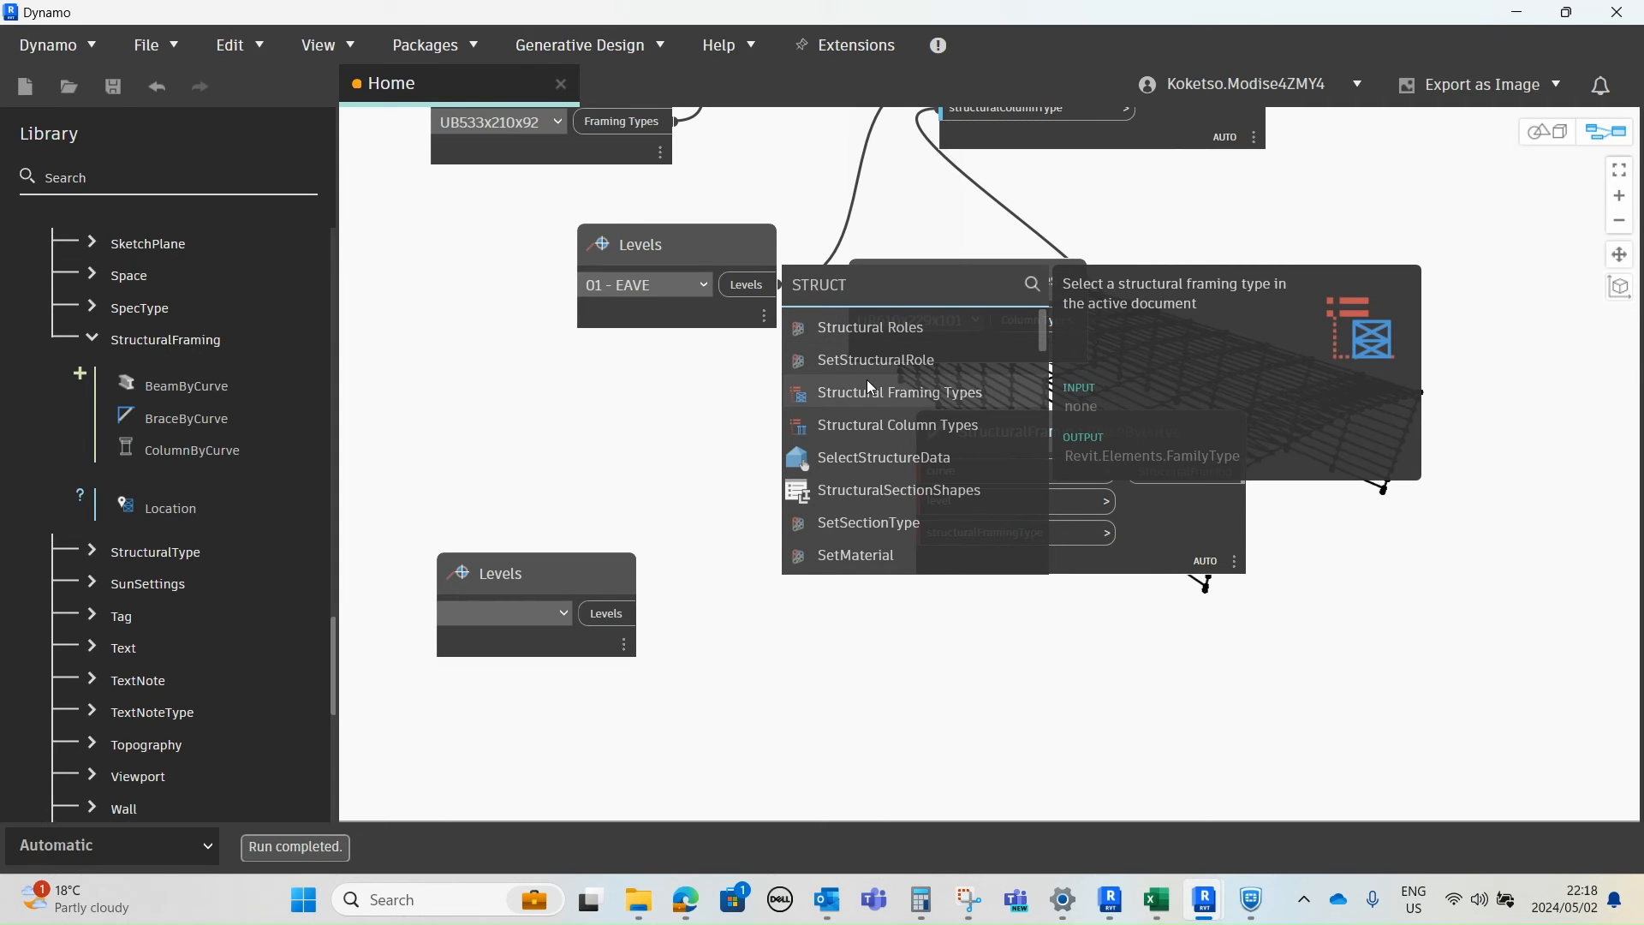
click(882, 394)
drag(958, 415, 774, 655)
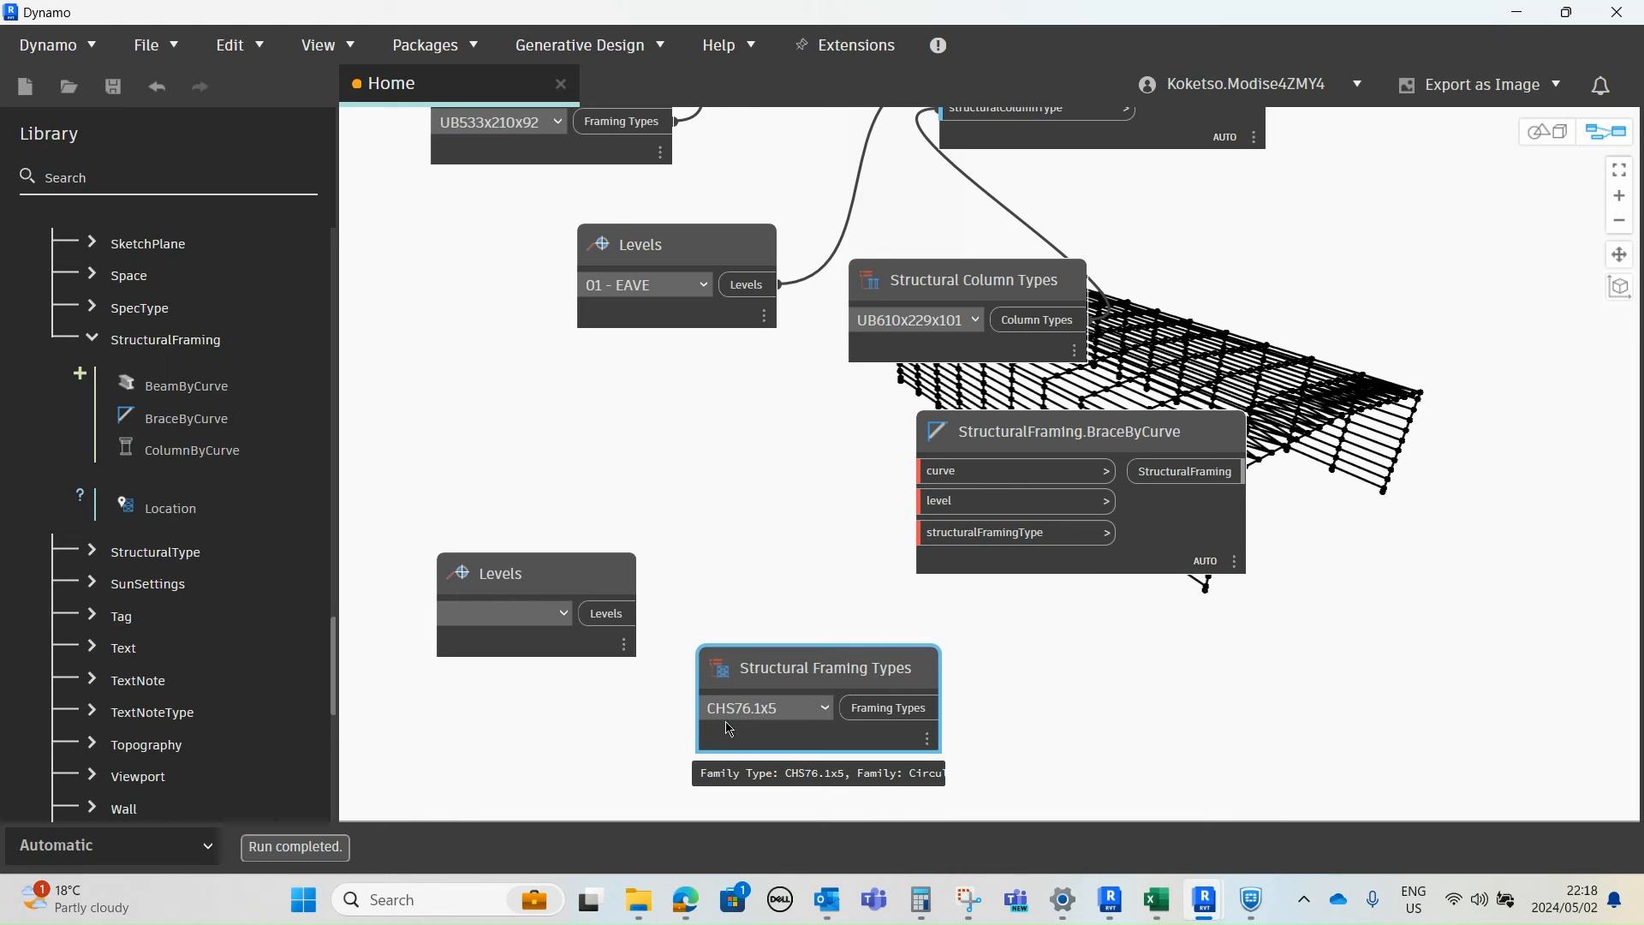
- Set the new Levels node to 01 - EAVE and connect it to the level input of BraceByCurve
click(561, 613)
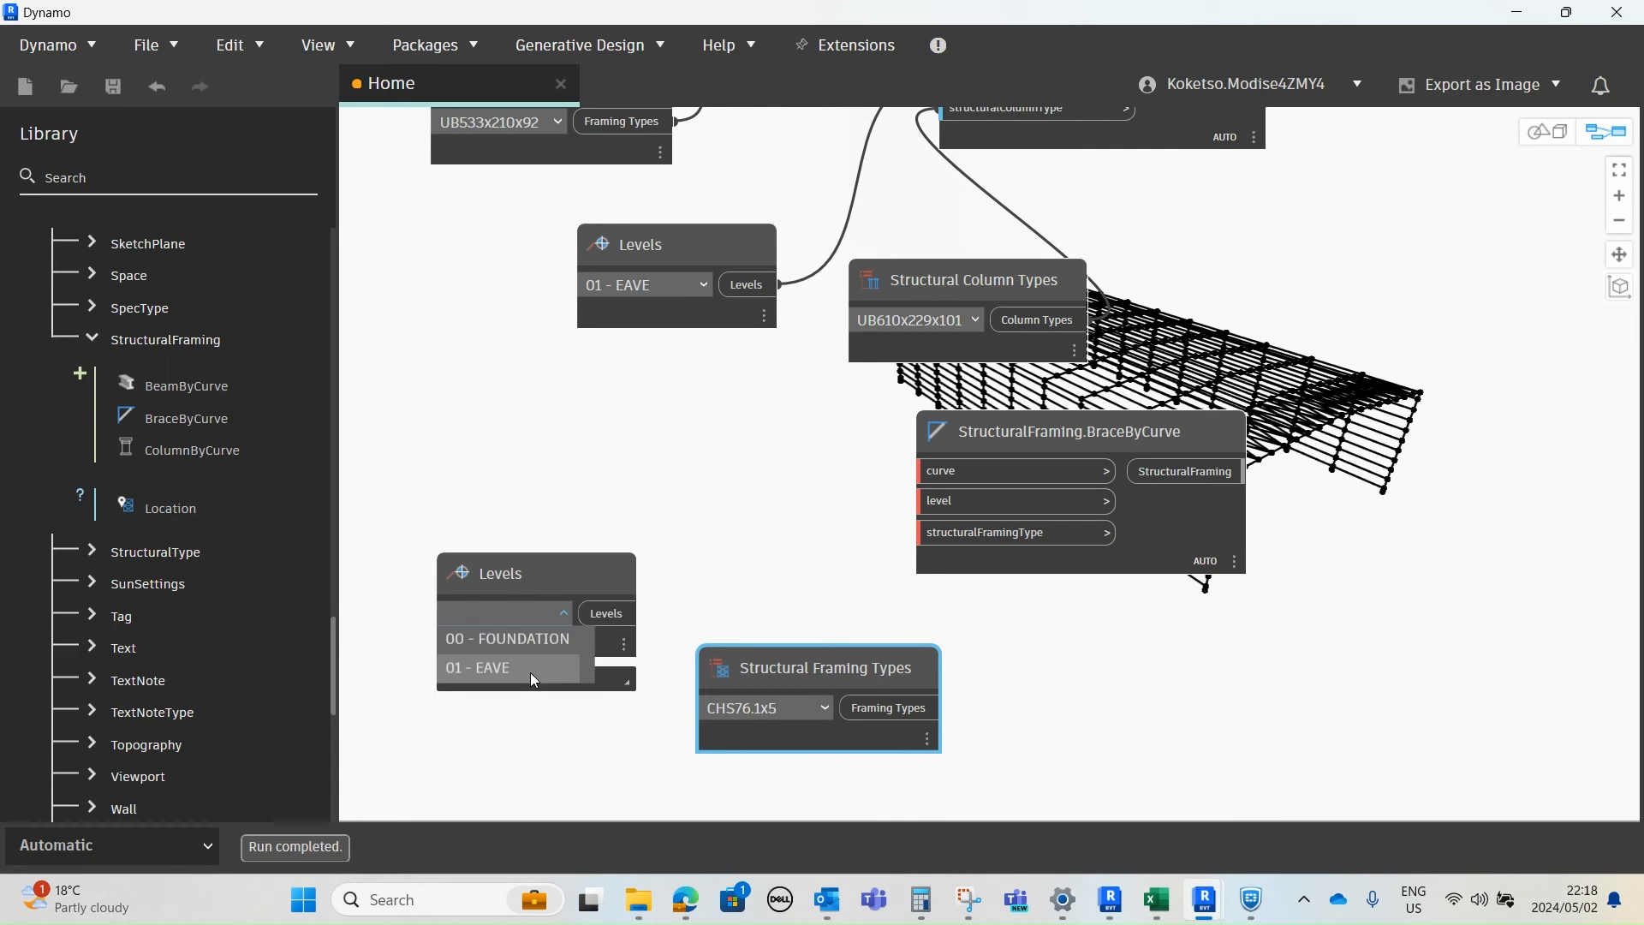
click(512, 669)
drag(608, 623, 897, 512)
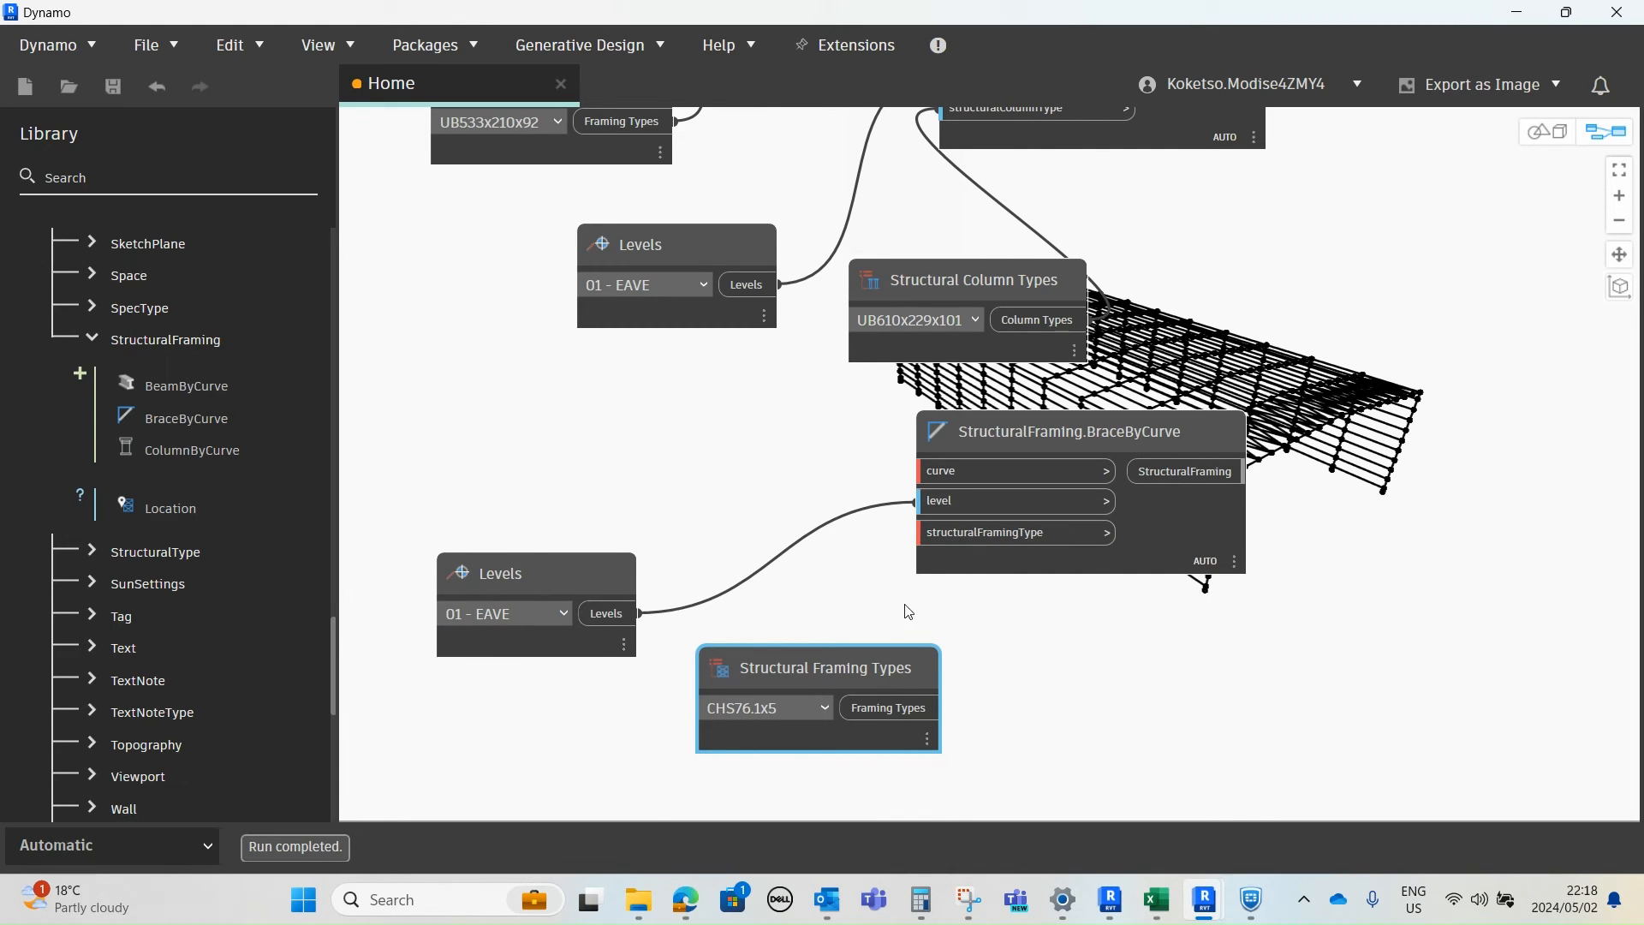
- Connect the XBracings output of the Frame.XBracings node to the curve input of StructuralFraming.BraceByCurve
click(934, 471)
scroll(823, 438, down, 4)
middle_drag(823, 438, 783, 643)
middle_drag(782, 356, 796, 576)
middle_drag(831, 262, 920, 484)
scroll(655, 321, up, 4)
scroll(709, 441, down, 5)
scroll(730, 268, up, 3)
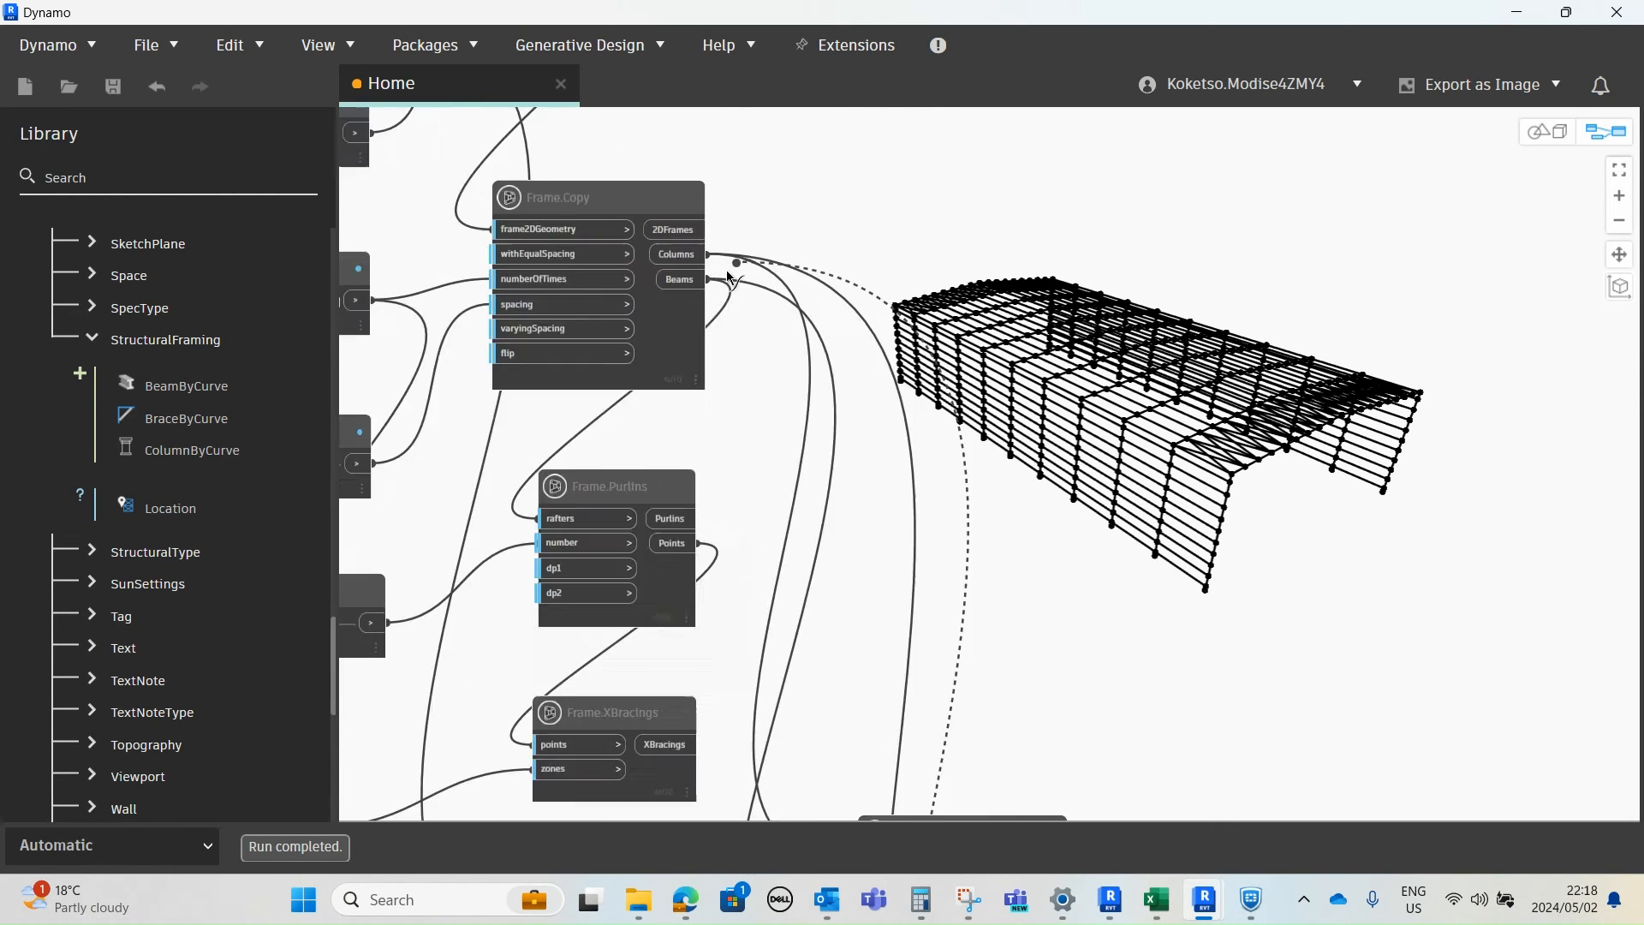
scroll(728, 274, up, 1)
middle_drag(703, 341, 780, 342)
middle_drag(782, 524, 831, 342)
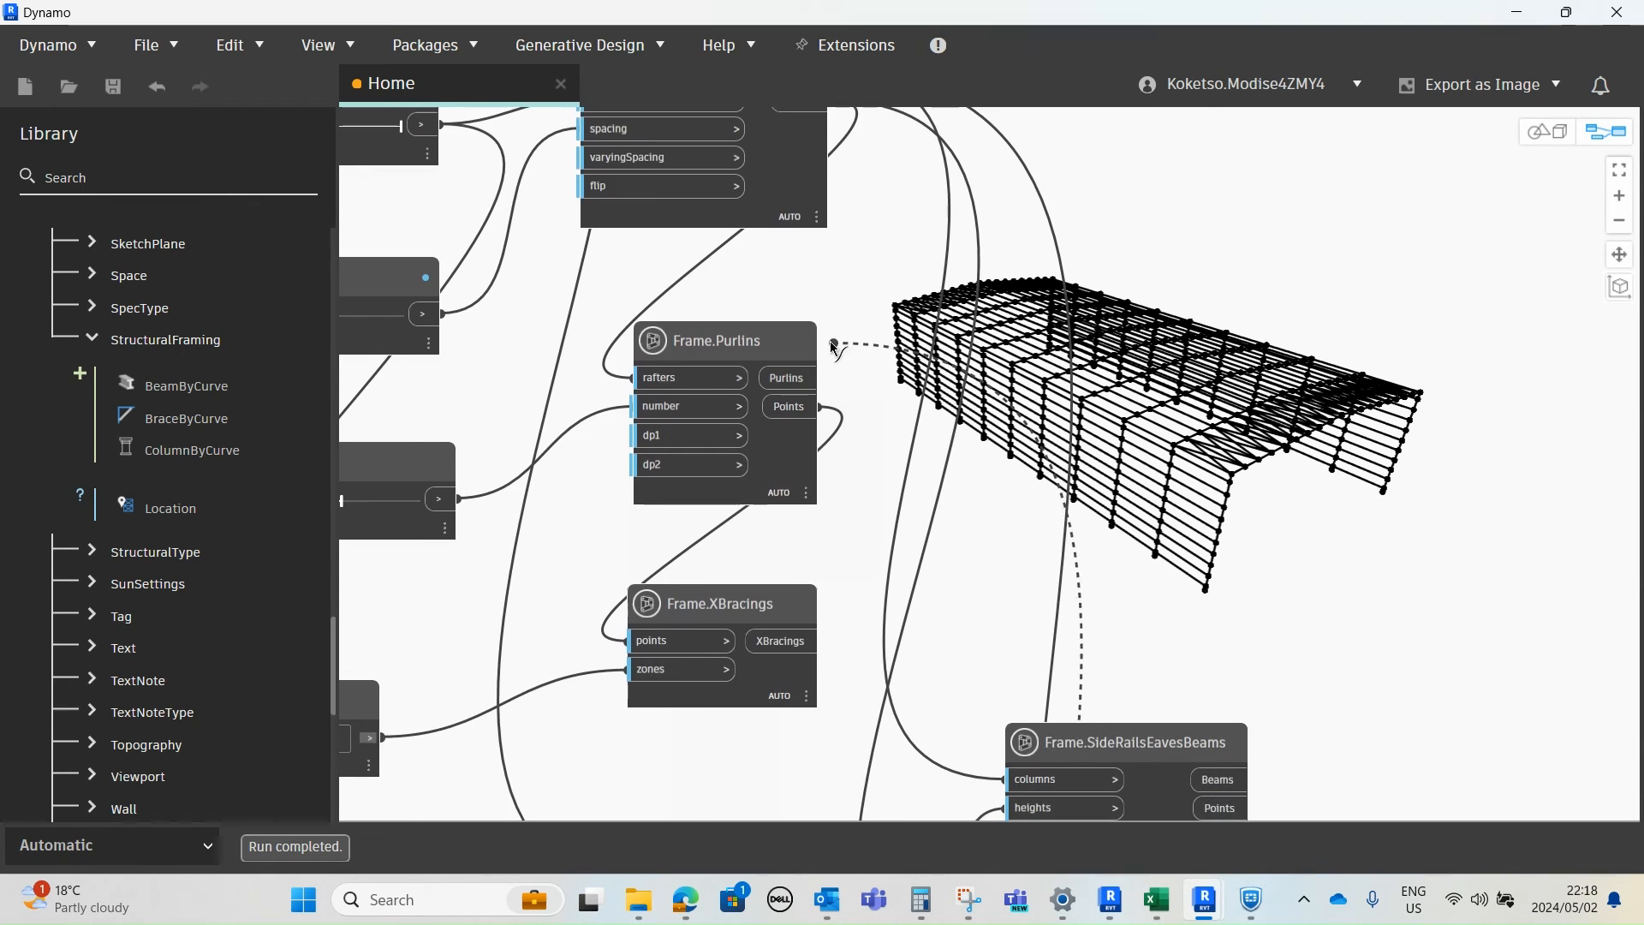
scroll(831, 342, down, 4)
scroll(940, 557, up, 5)
middle_drag(903, 552, 827, 252)
scroll(826, 253, down, 4)
scroll(711, 174, up, 4)
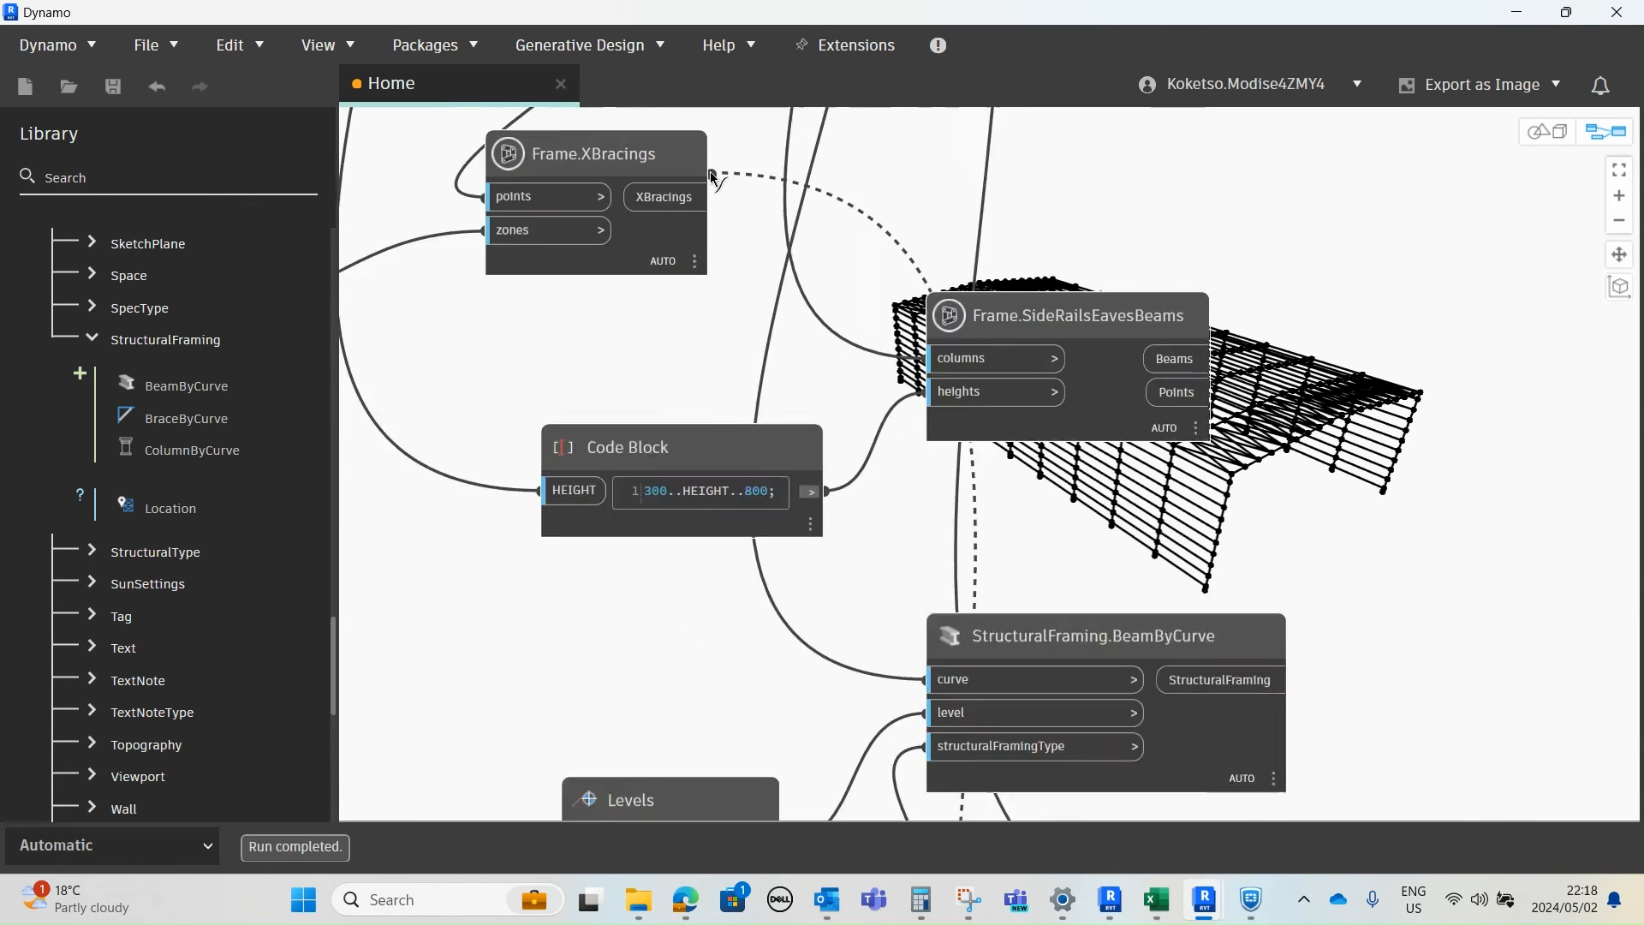
scroll(713, 177, up, 3)
scroll(792, 359, down, 1)
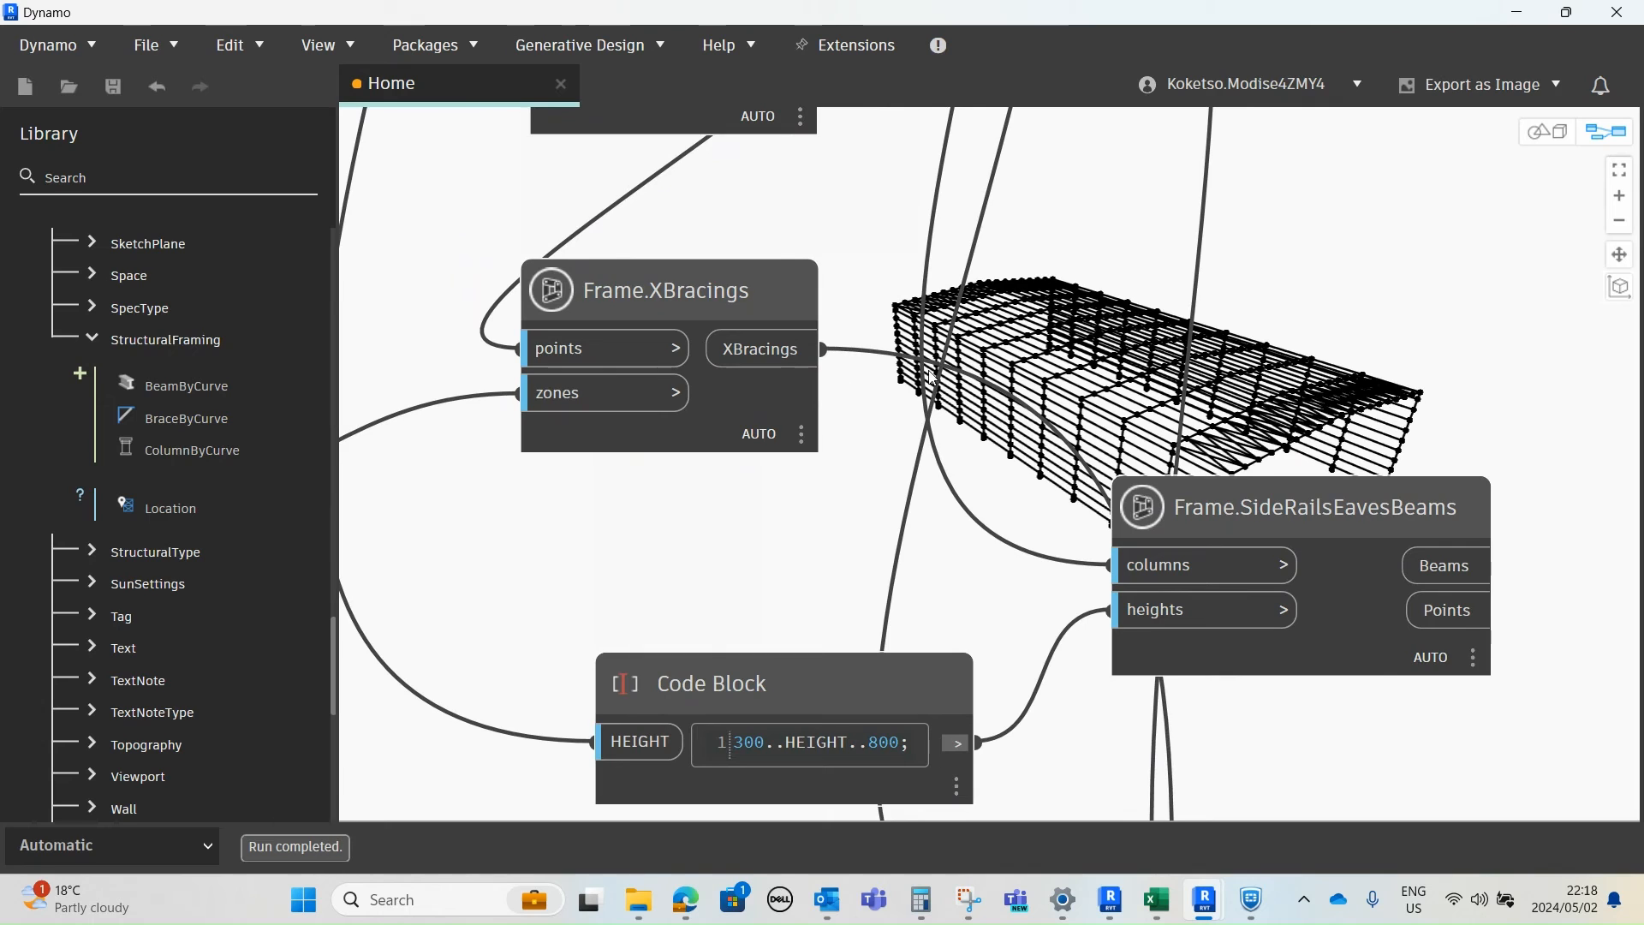
- Review the wiring from the Frame.XBracings output to the BraceByCurve node and its level and framing type inputs
scroll(702, 357, down, 3)
scroll(617, 292, up, 2)
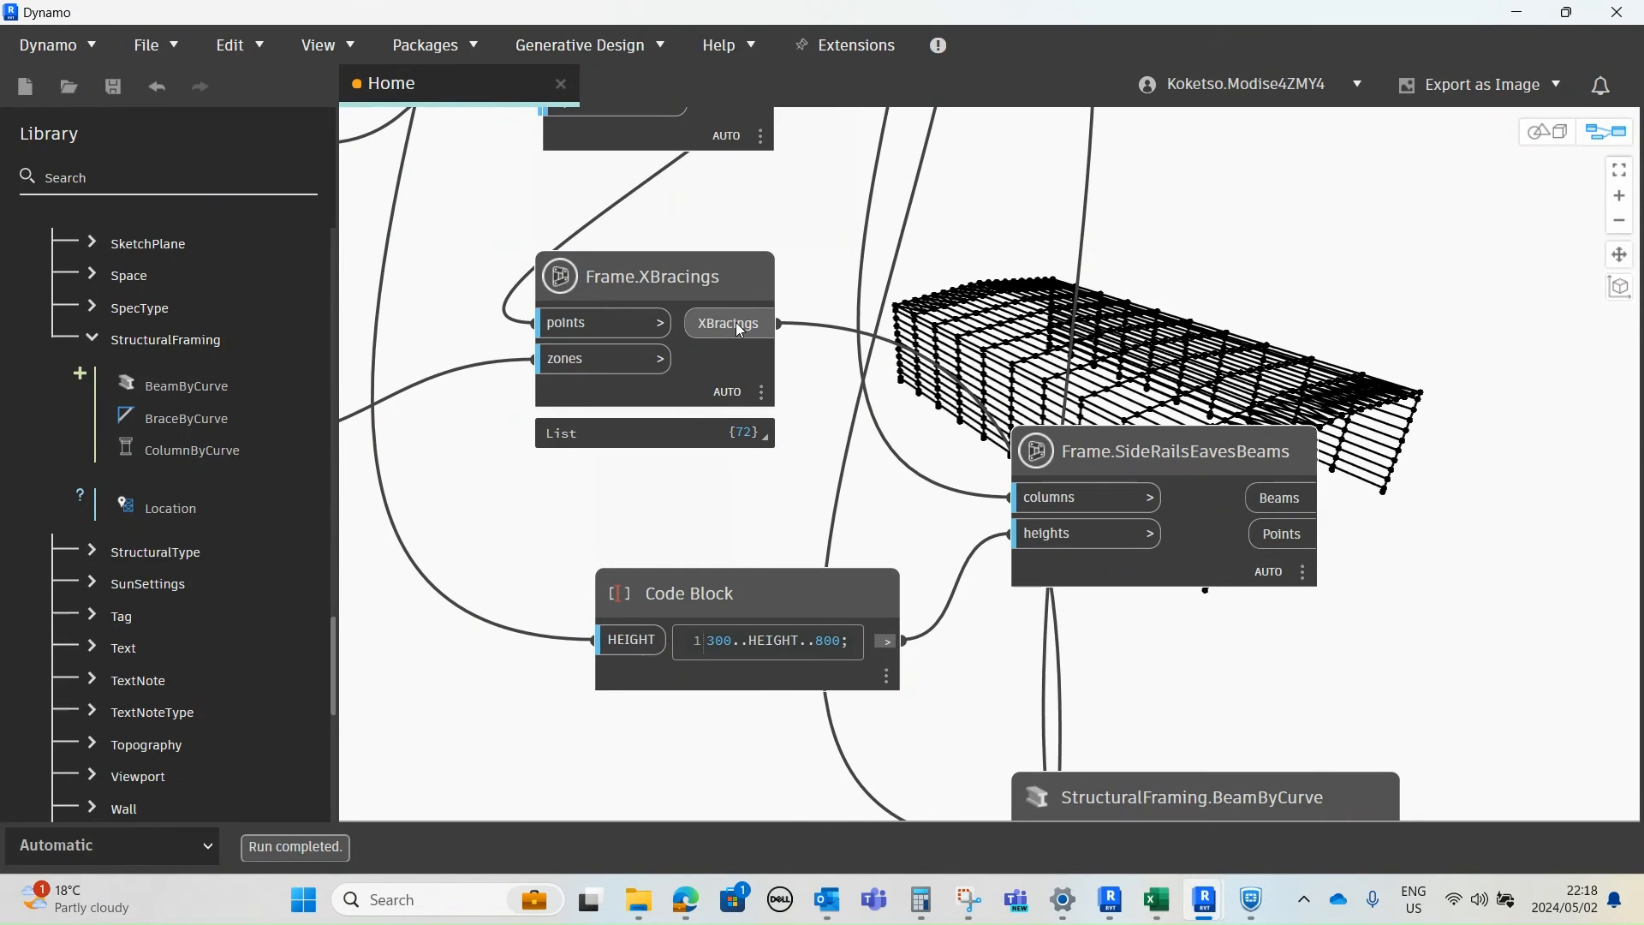
scroll(736, 322, down, 4)
scroll(768, 482, up, 4)
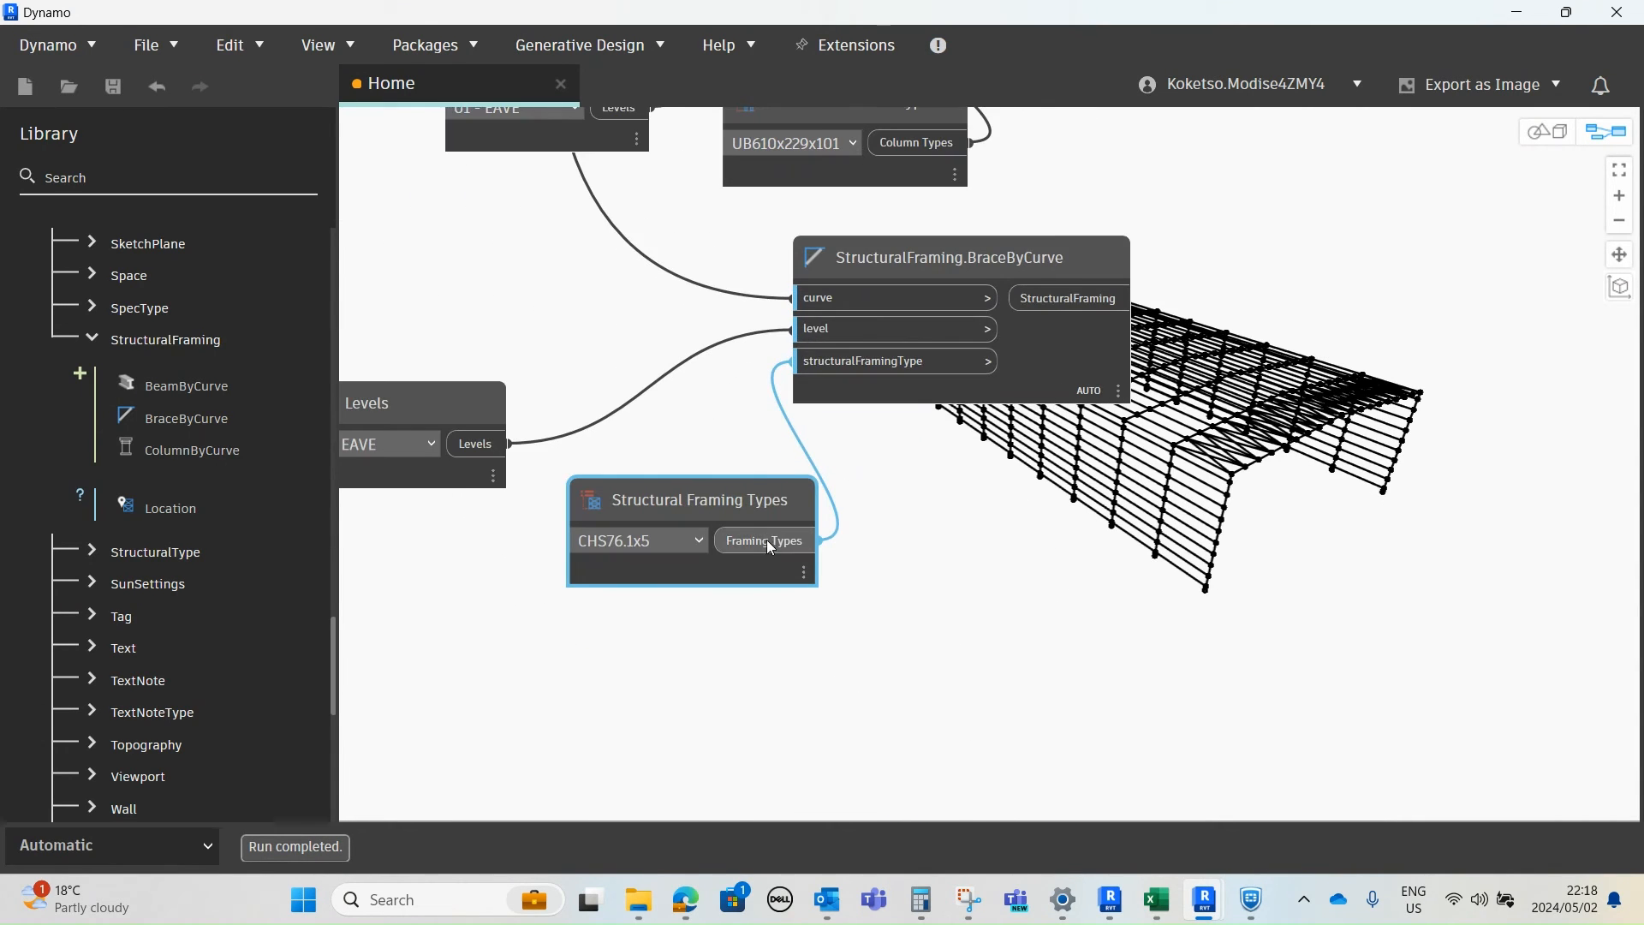
scroll(767, 539, down, 5)
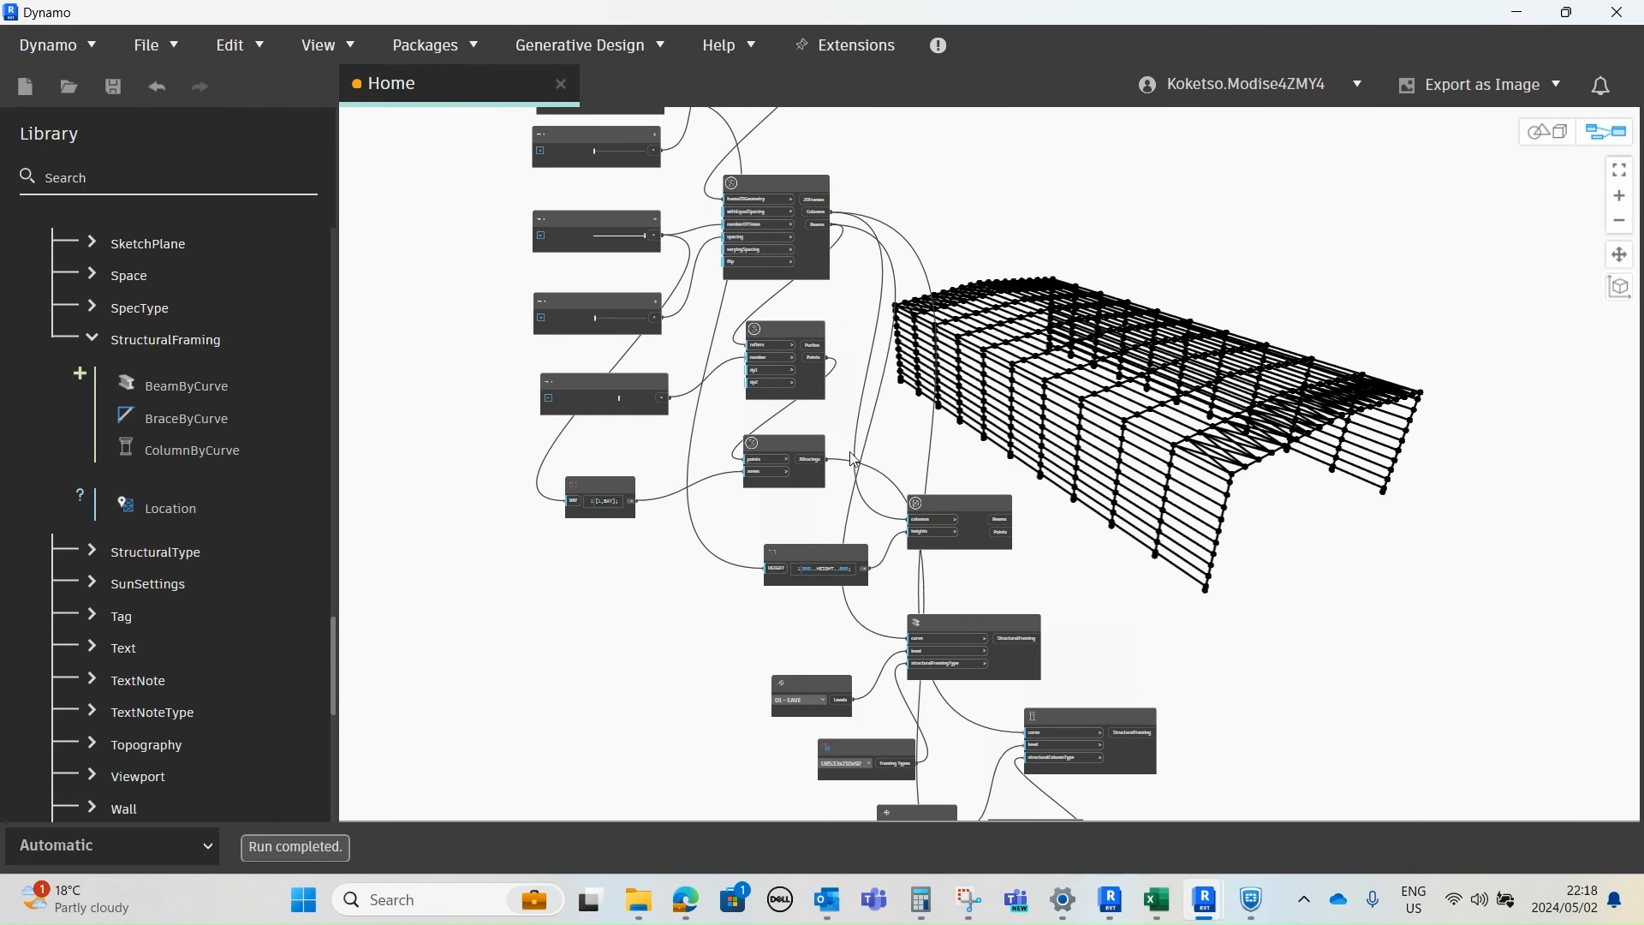
- Switch to Revit and examine the generated circular hollow section roof bracing and its connections to the frames in the 3D view
mouse_move(1177, 889)
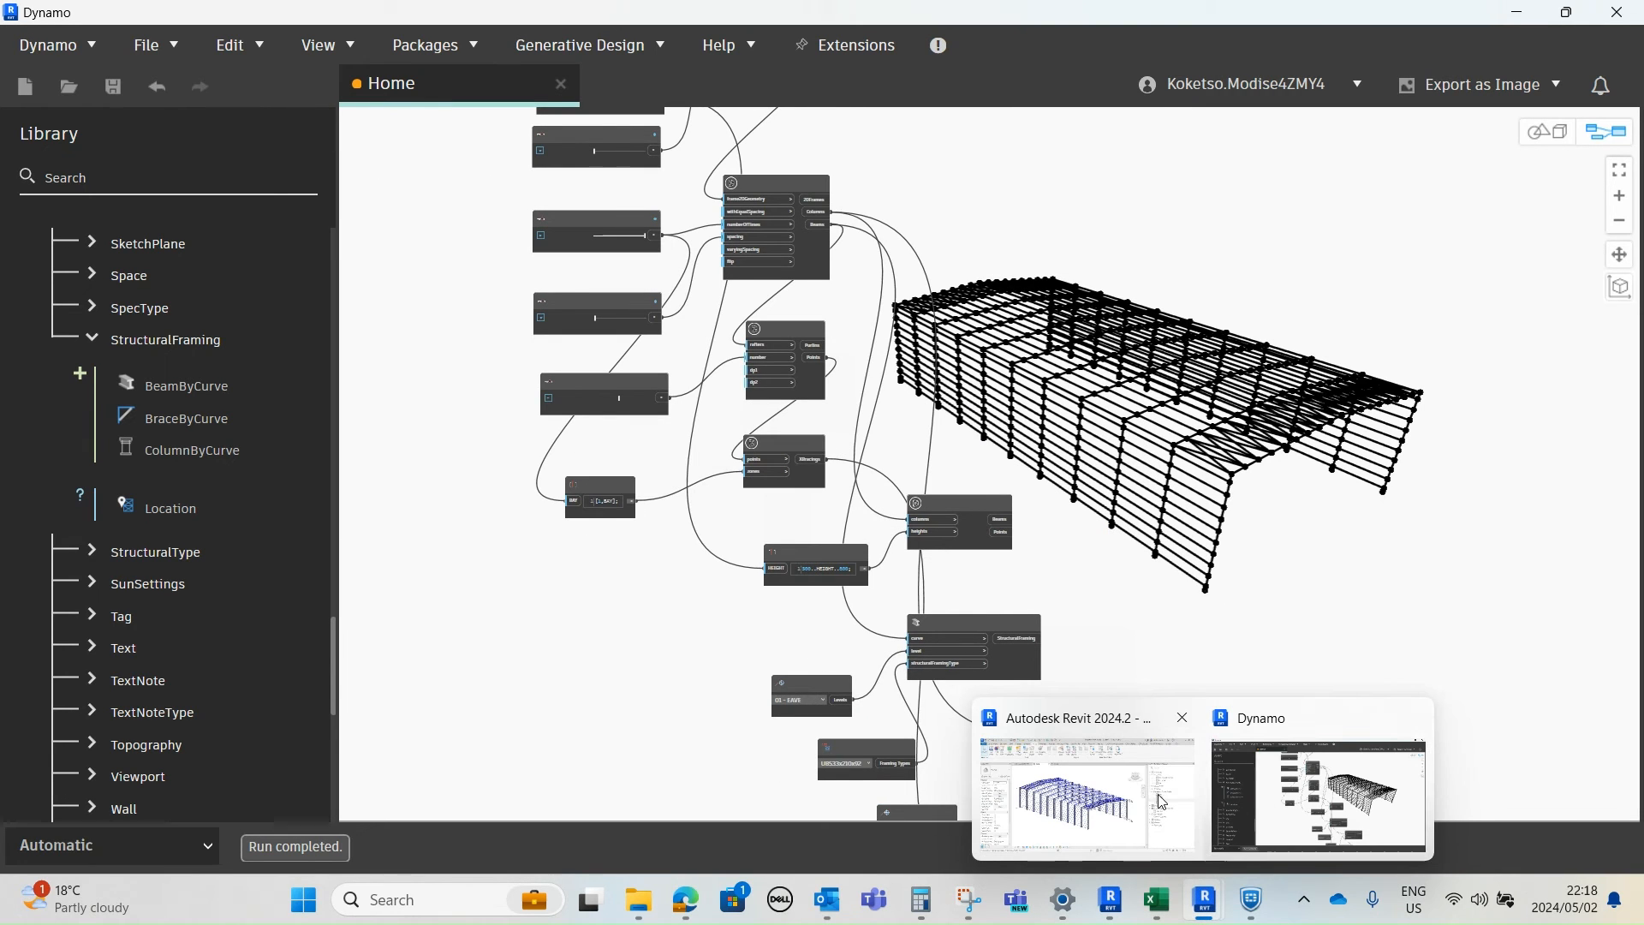
click(1509, 15)
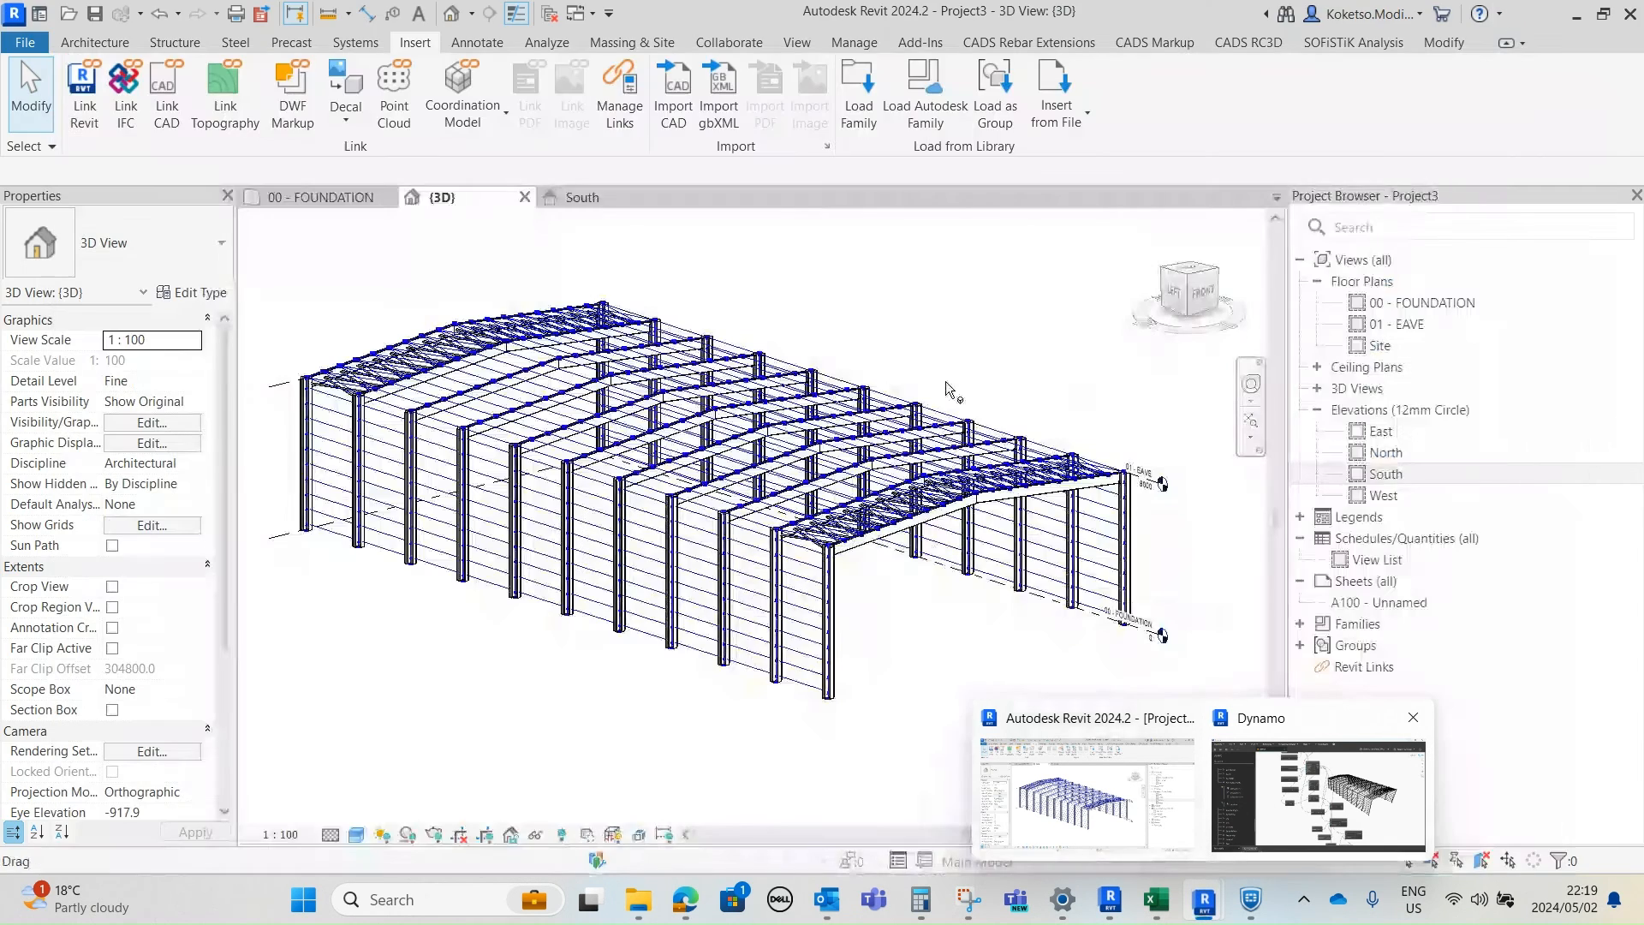
scroll(847, 617, up, 2)
scroll(795, 530, up, 3)
scroll(692, 490, up, 3)
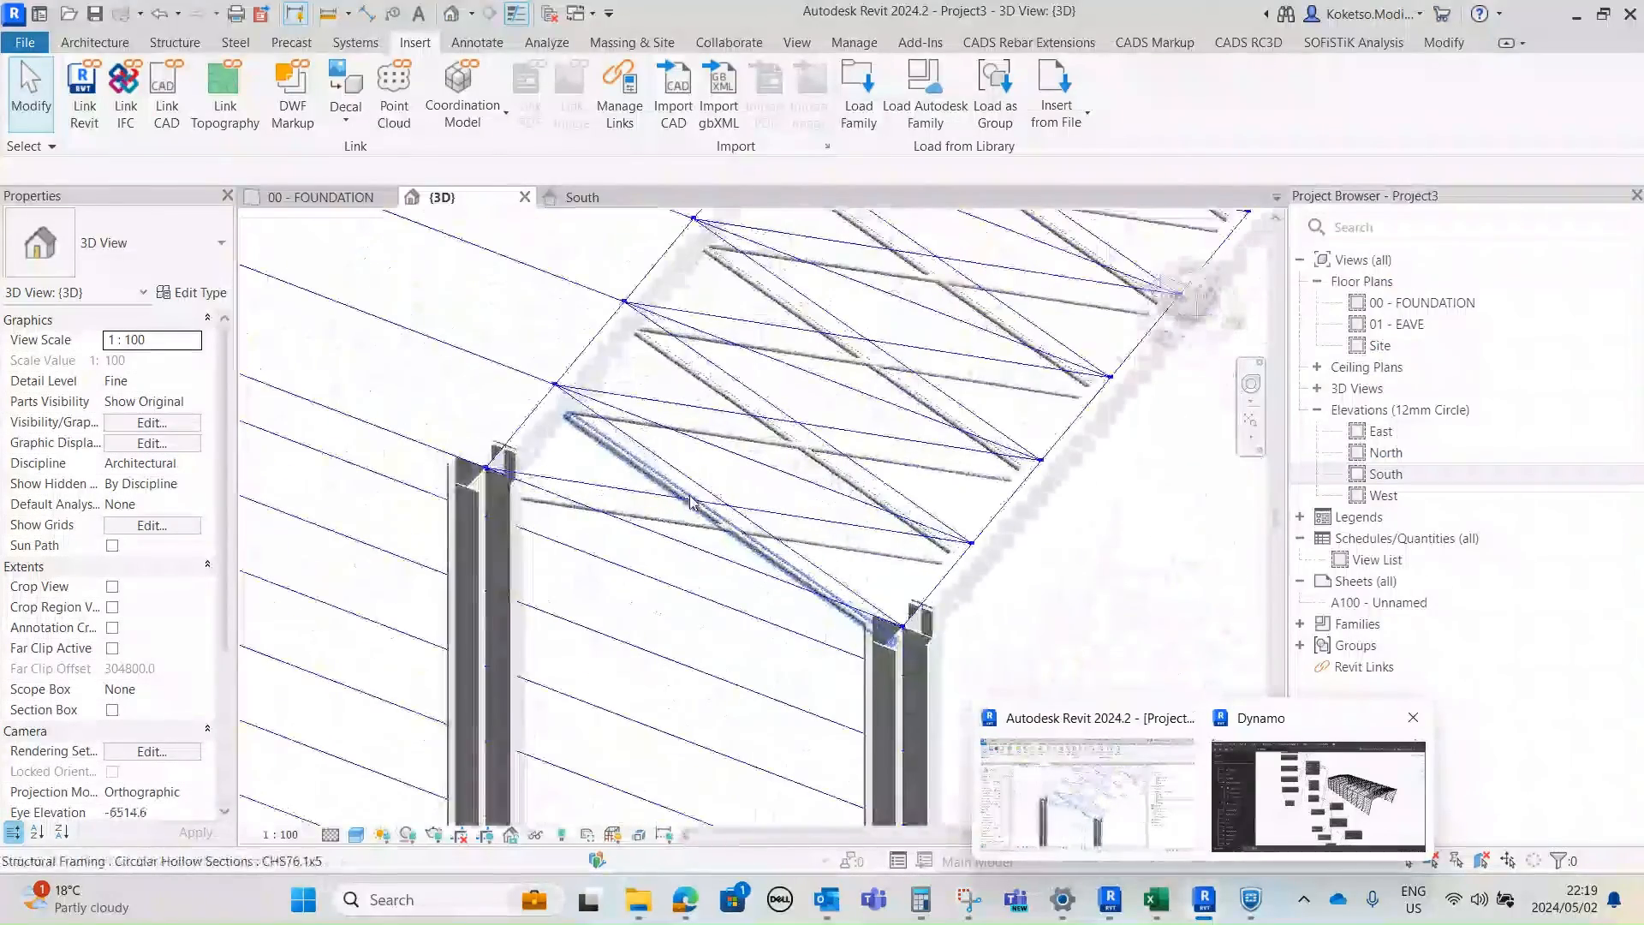
click(653, 477)
scroll(569, 381, down, 3)
shift+middle_drag(569, 376, 906, 360)
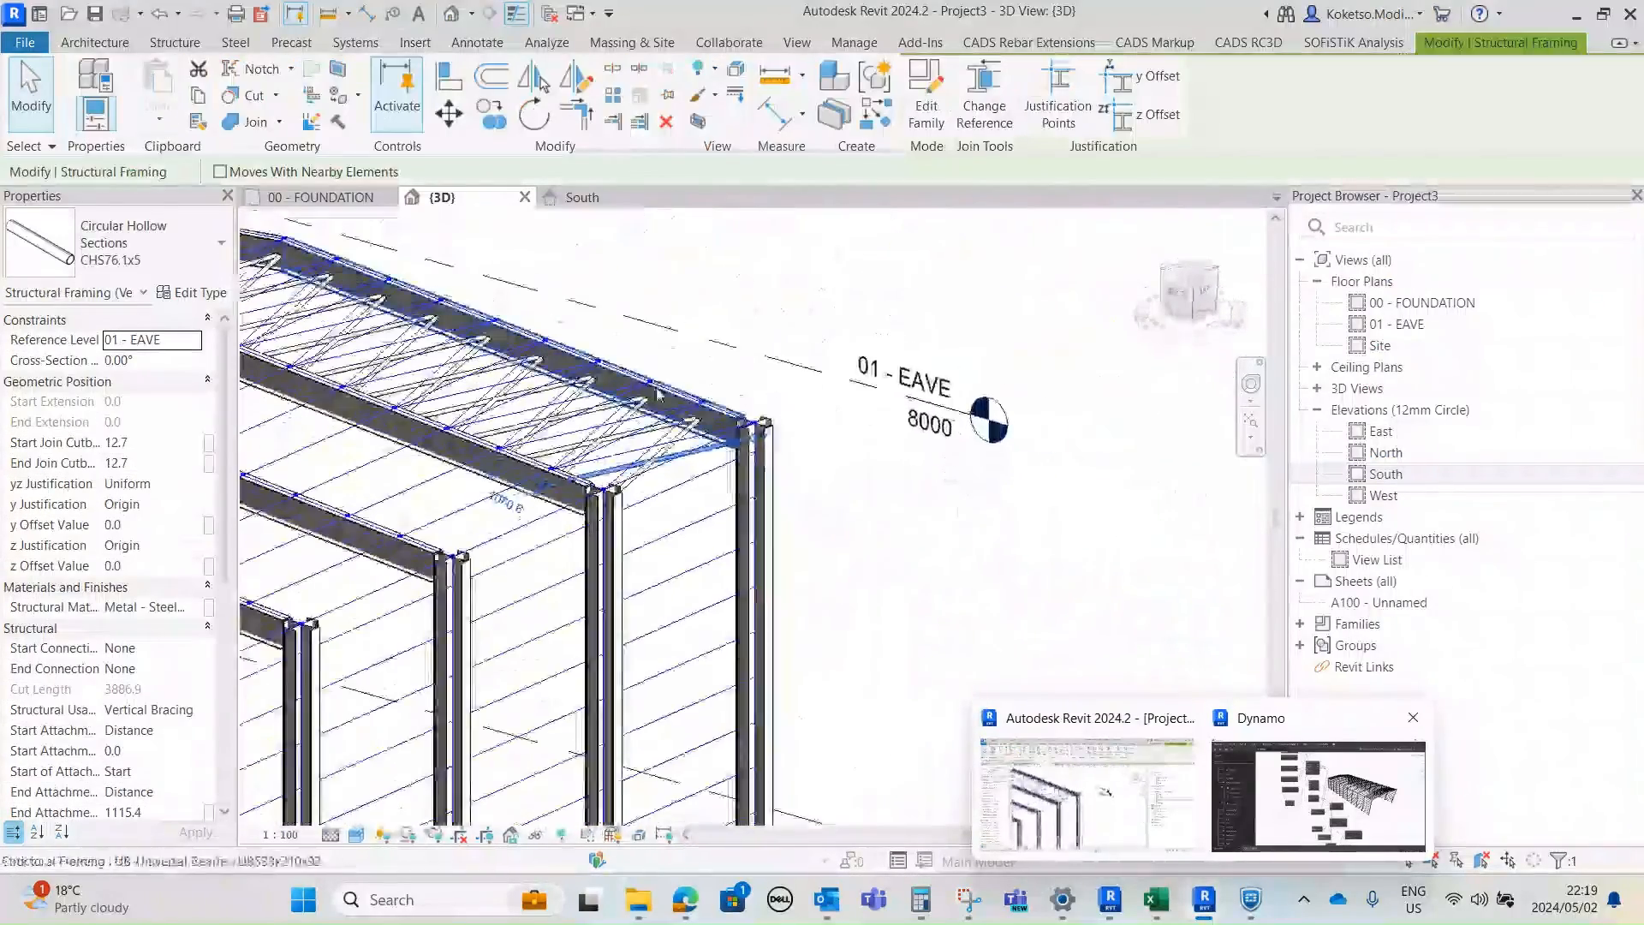
scroll(664, 396, up, 3)
click(726, 640)
shift+middle_drag(727, 641, 406, 634)
scroll(406, 633, down, 6)
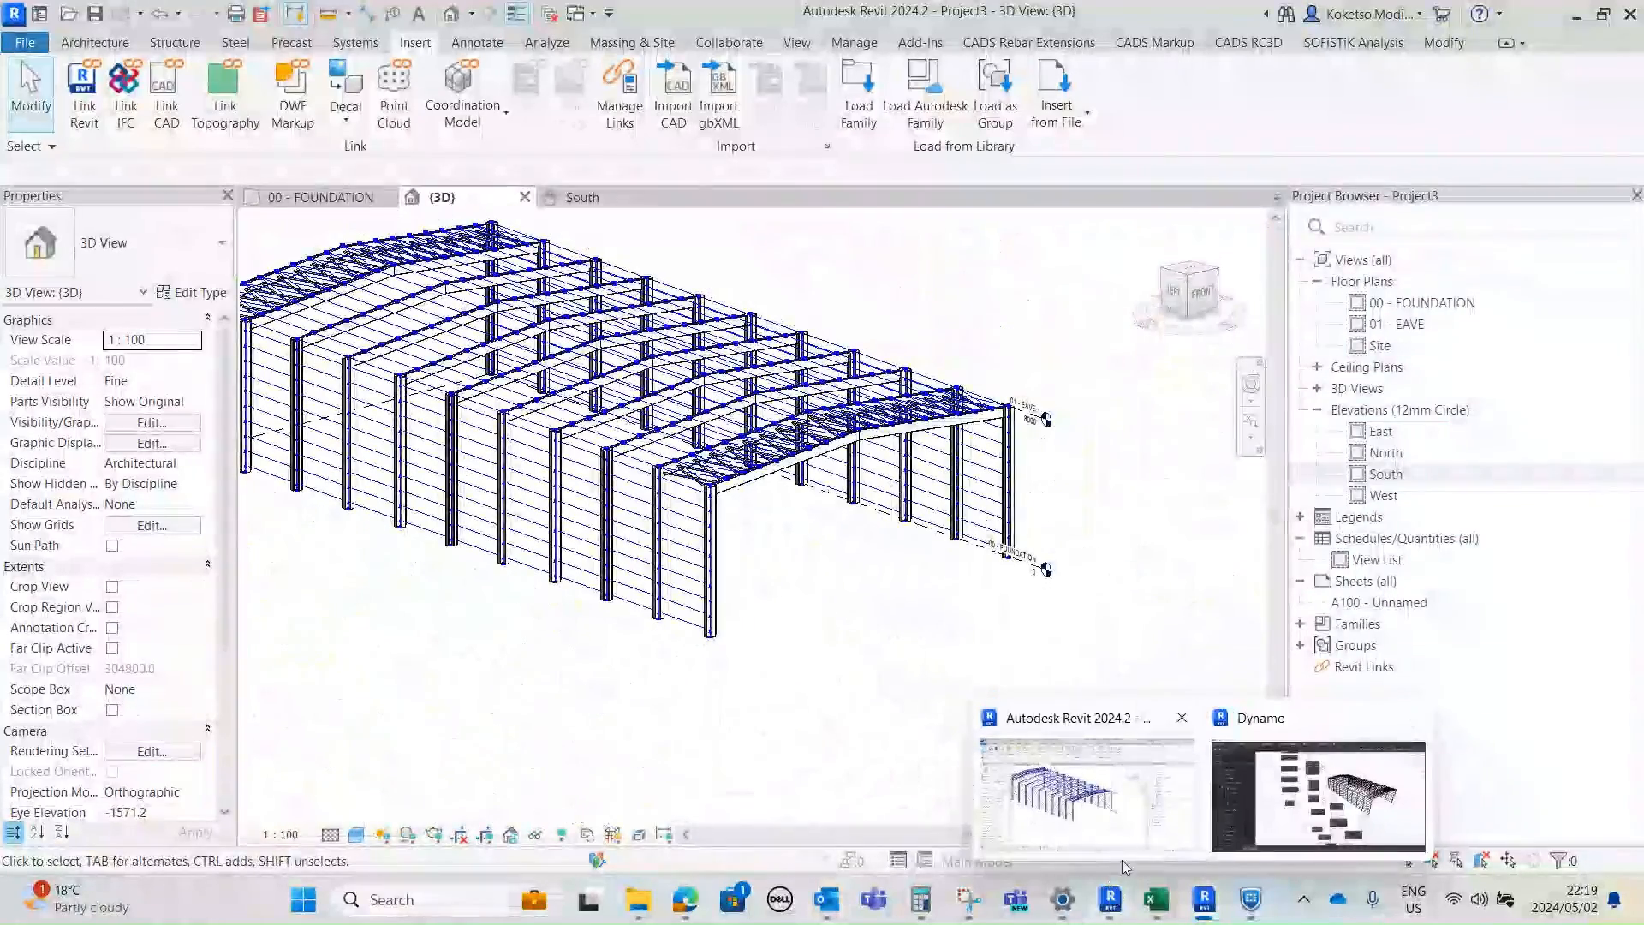
- Switch back to Dynamo, add a second StructuralFraming.BraceByCurve node and place it below the existing CHS76.1x5 framing types node
click(1318, 796)
scroll(1015, 591, up, 3)
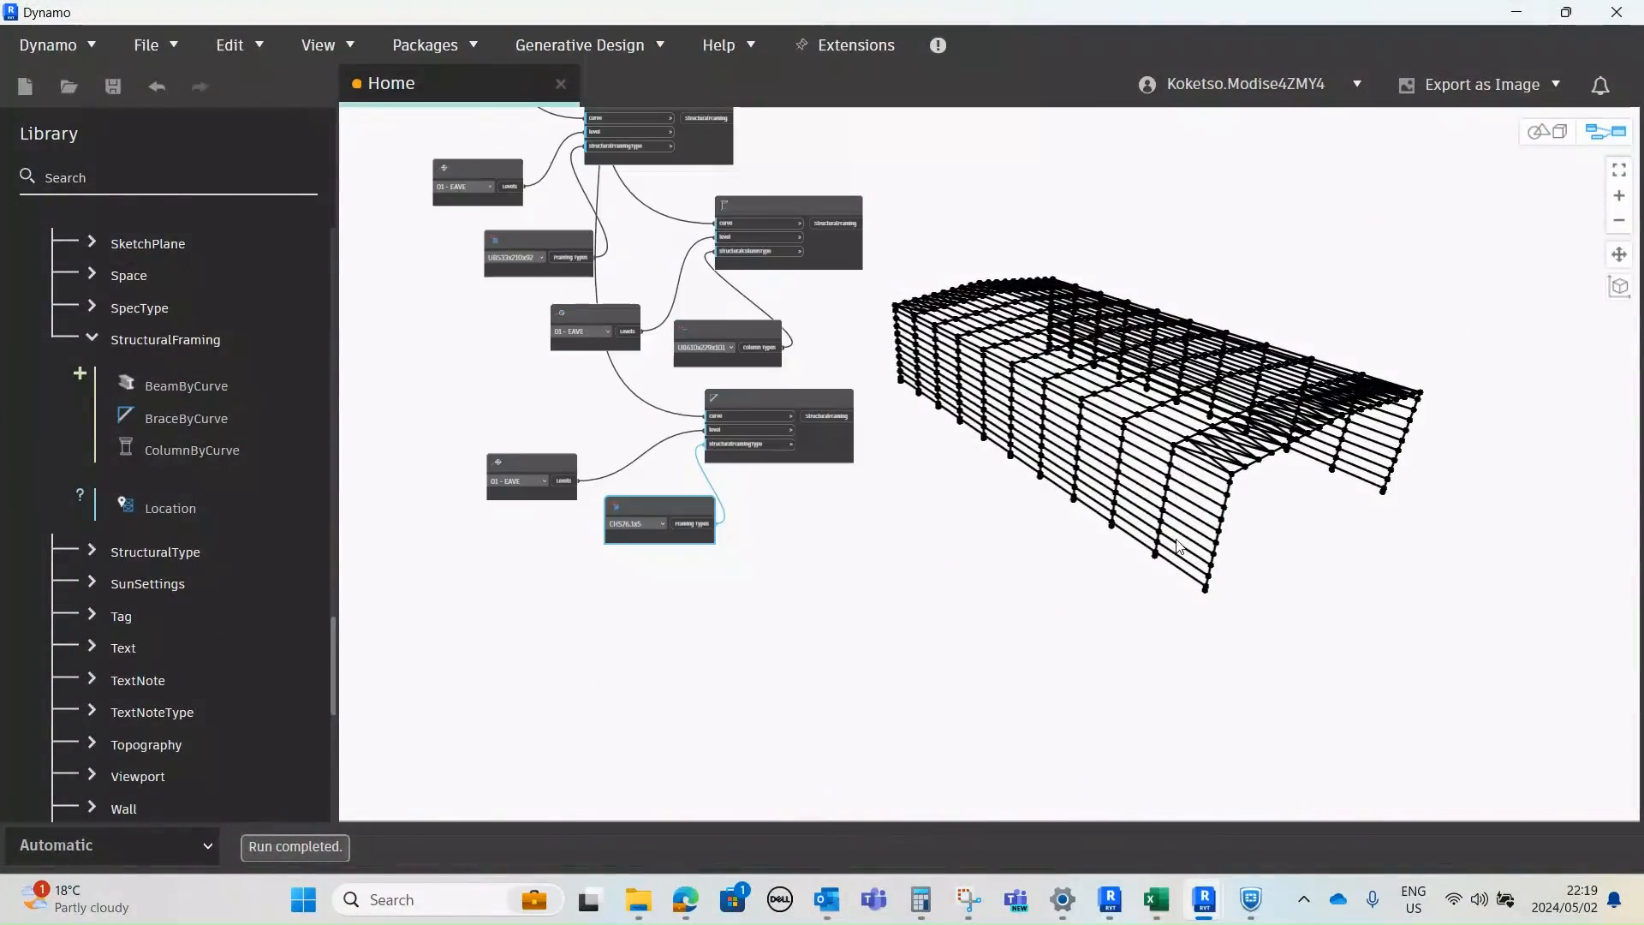
scroll(538, 506, up, 3)
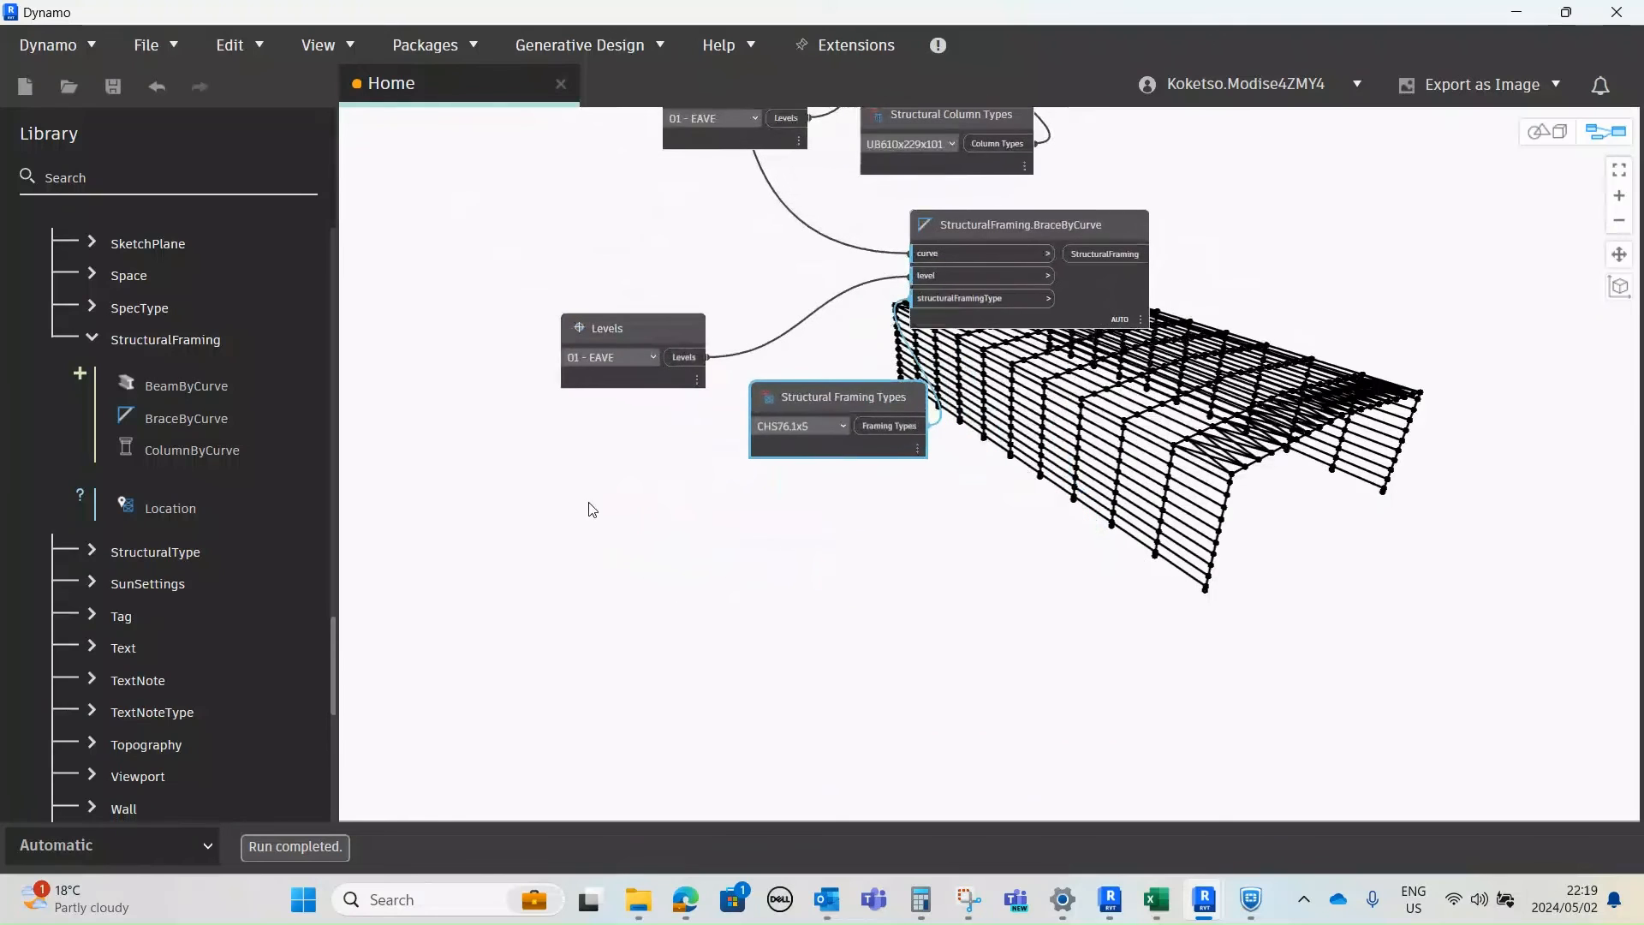
middle_drag(616, 533, 506, 562)
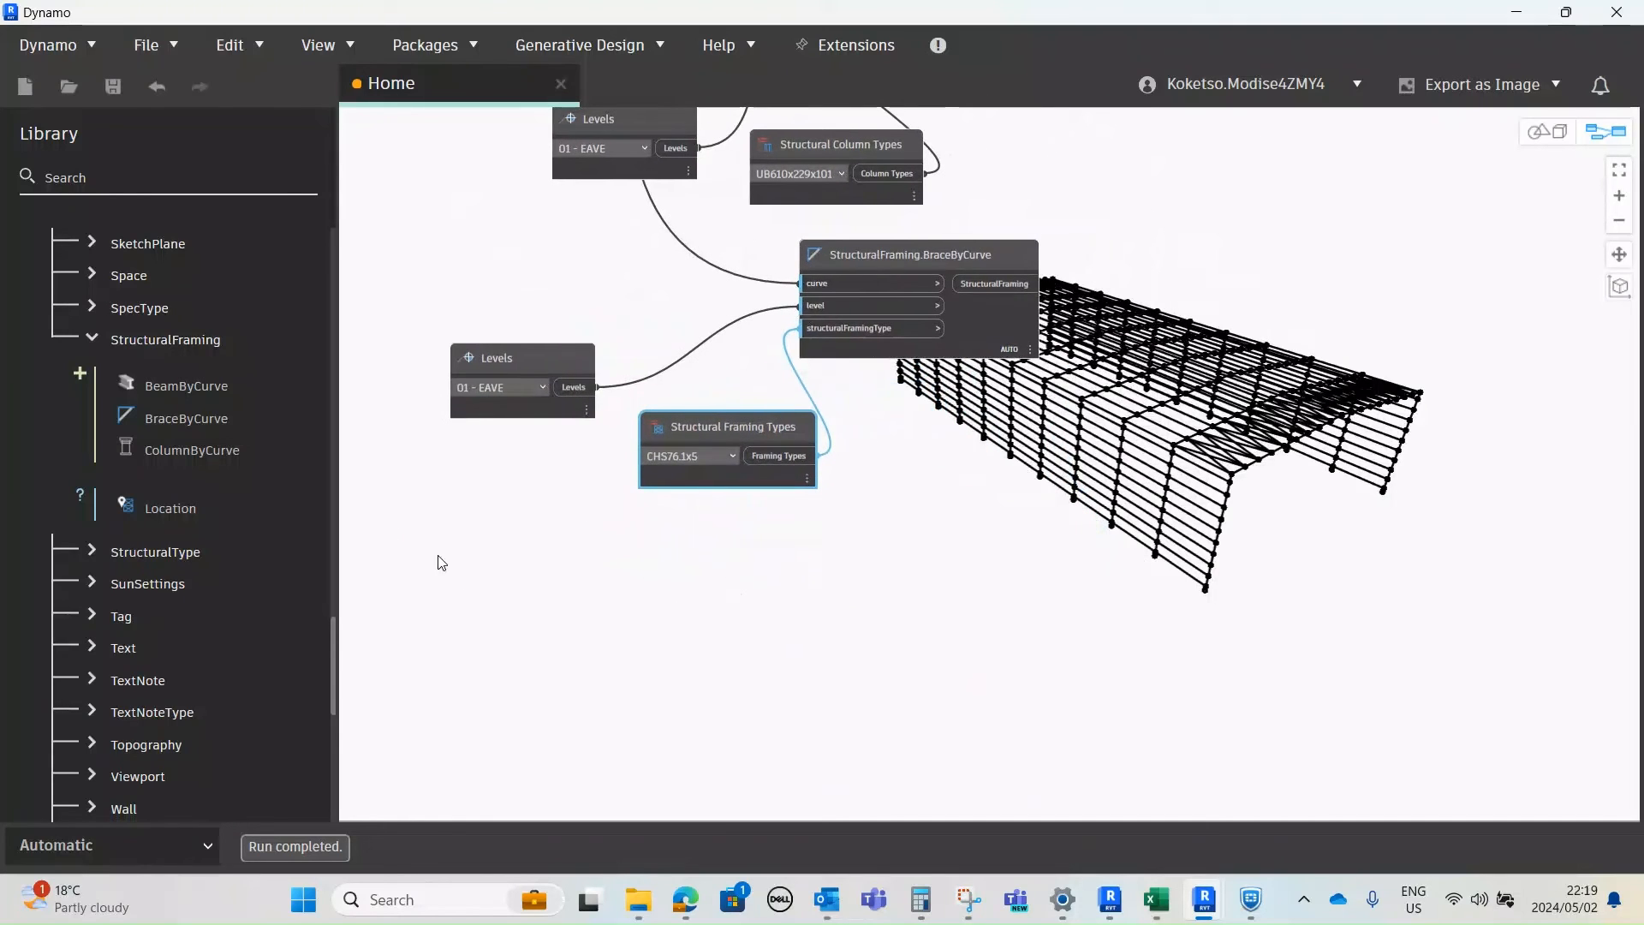
click(197, 418)
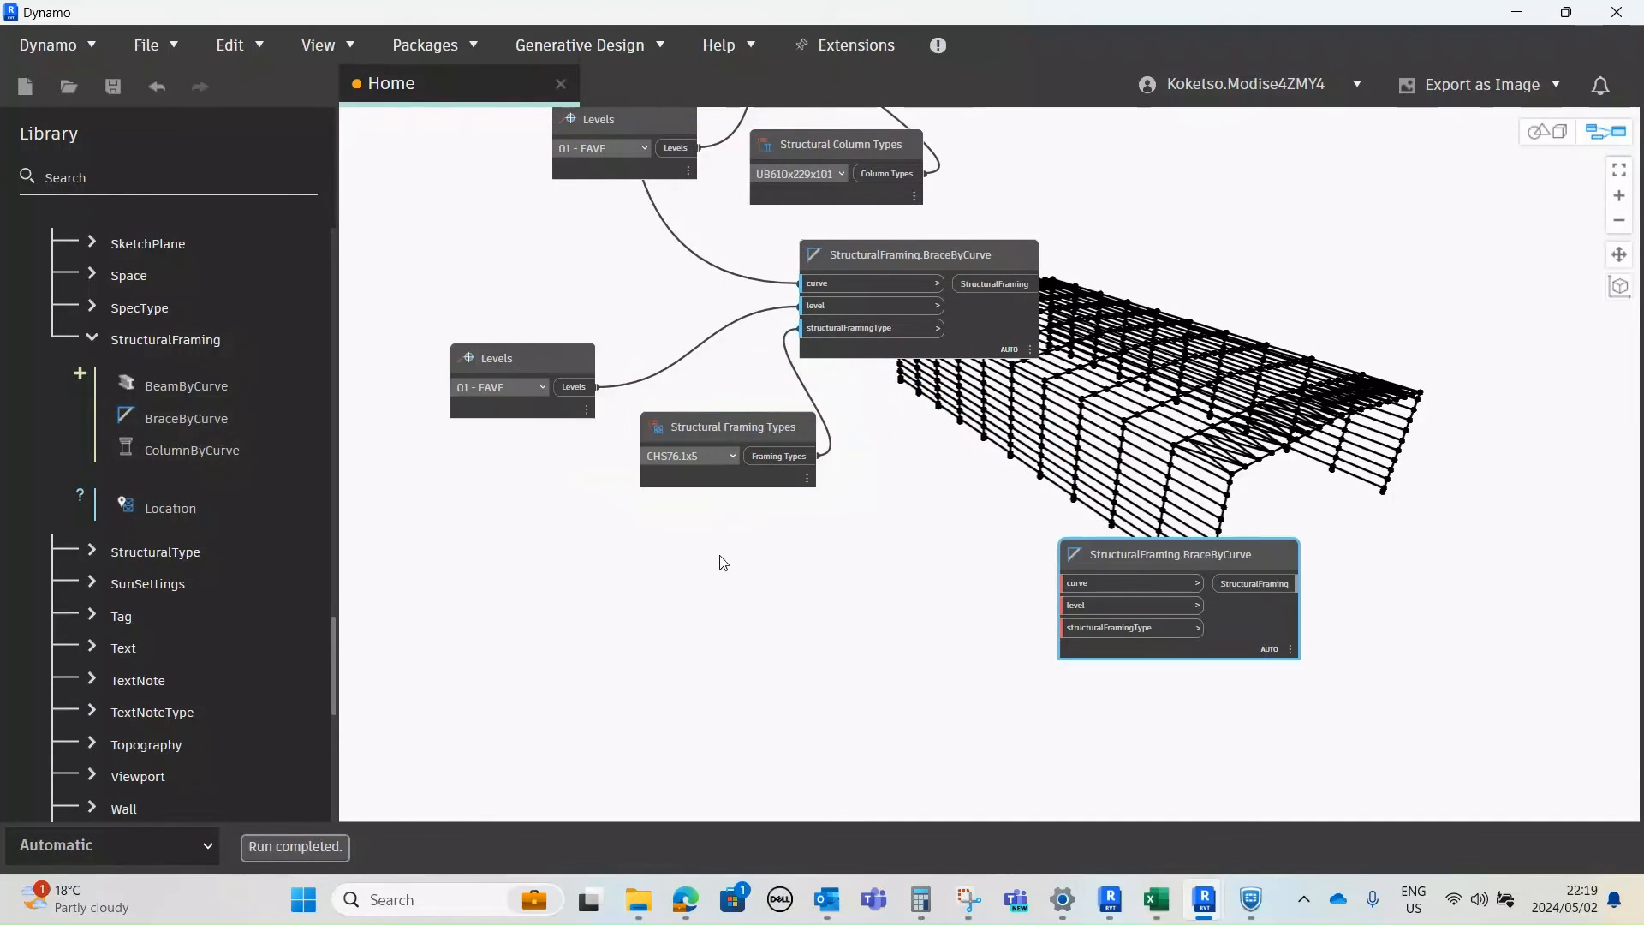
drag(1133, 551, 841, 570)
scroll(762, 676, up, 2)
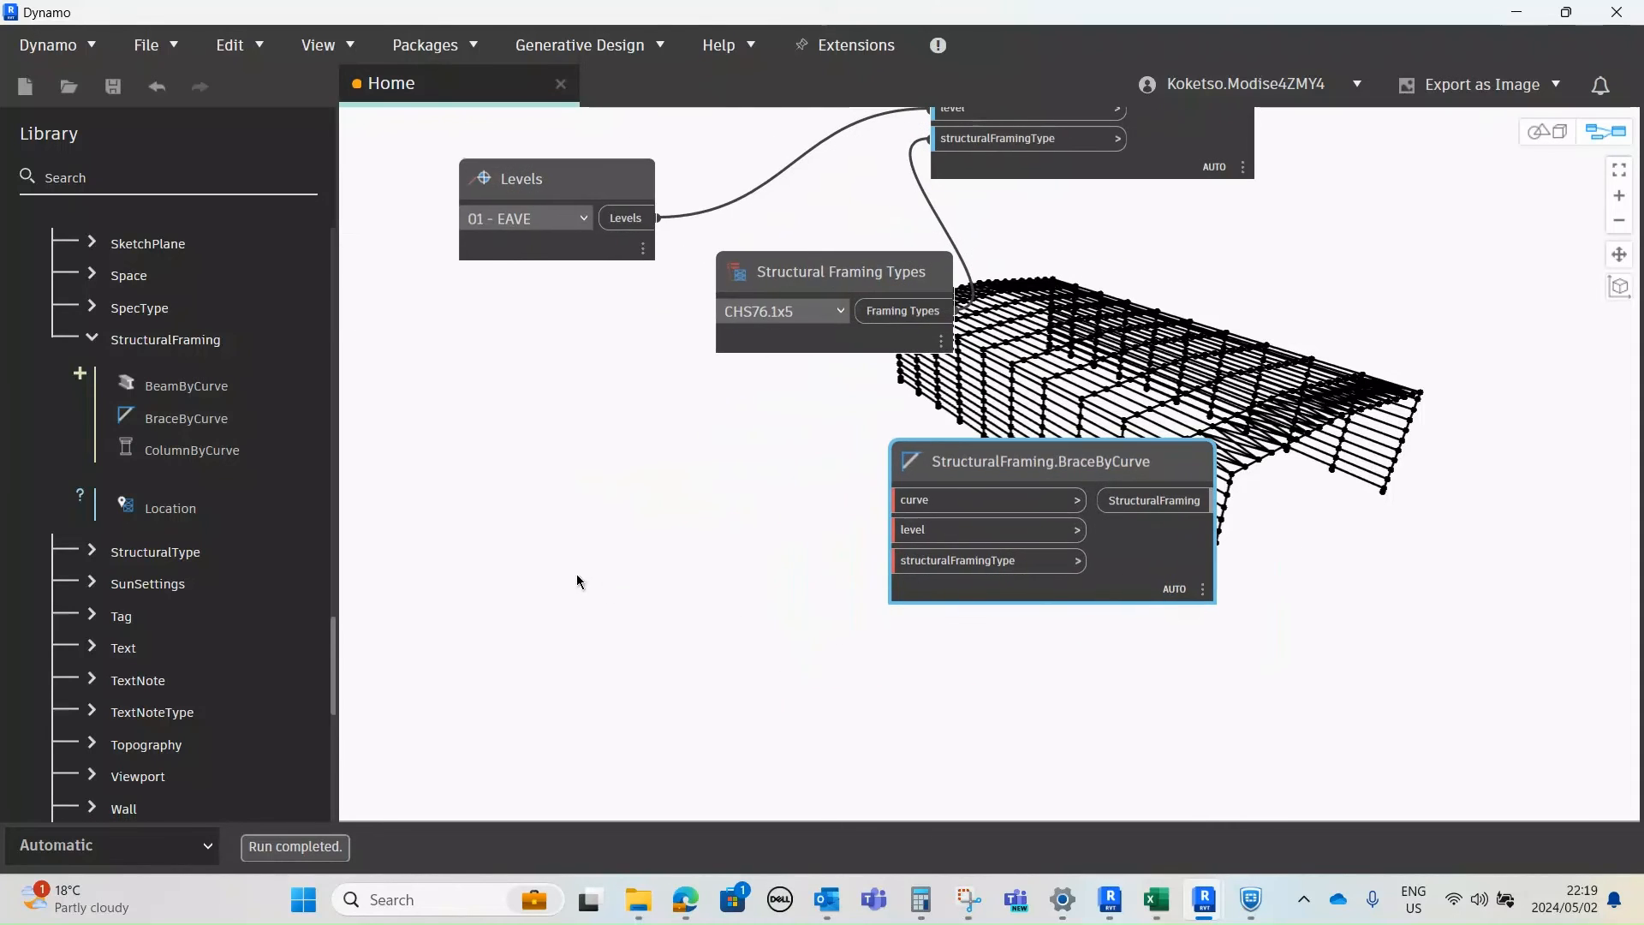
- Add a Levels node to the lower left of the new BraceByCurve node and set it to 01 - EAVE
right_click(579, 579)
text(LEVE)
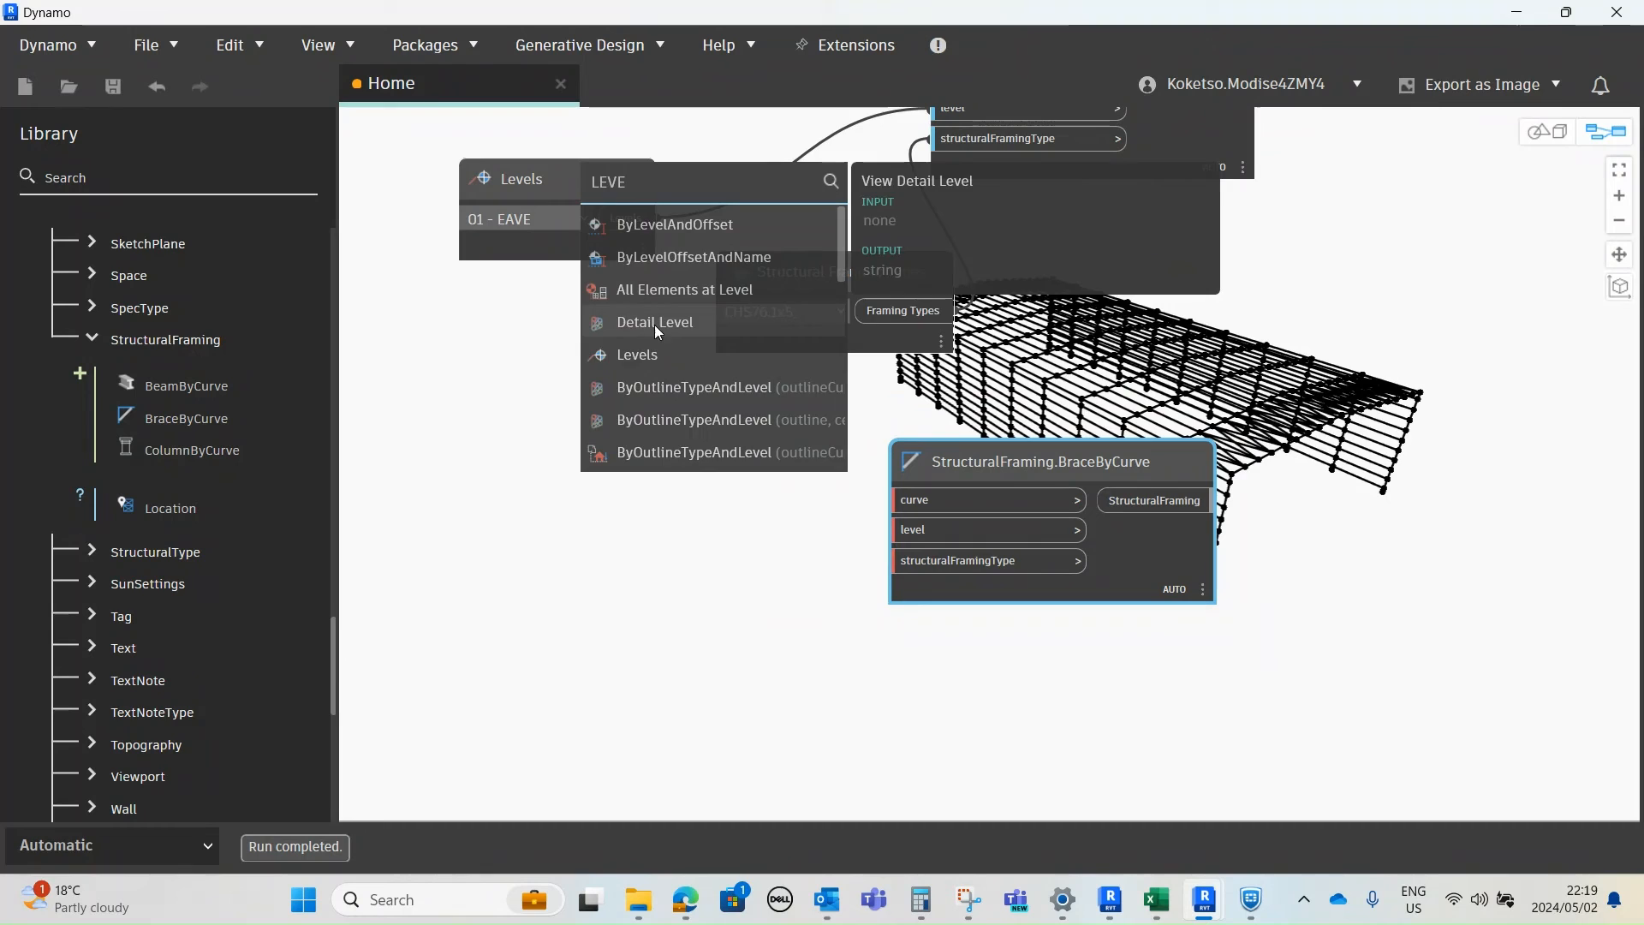
click(638, 354)
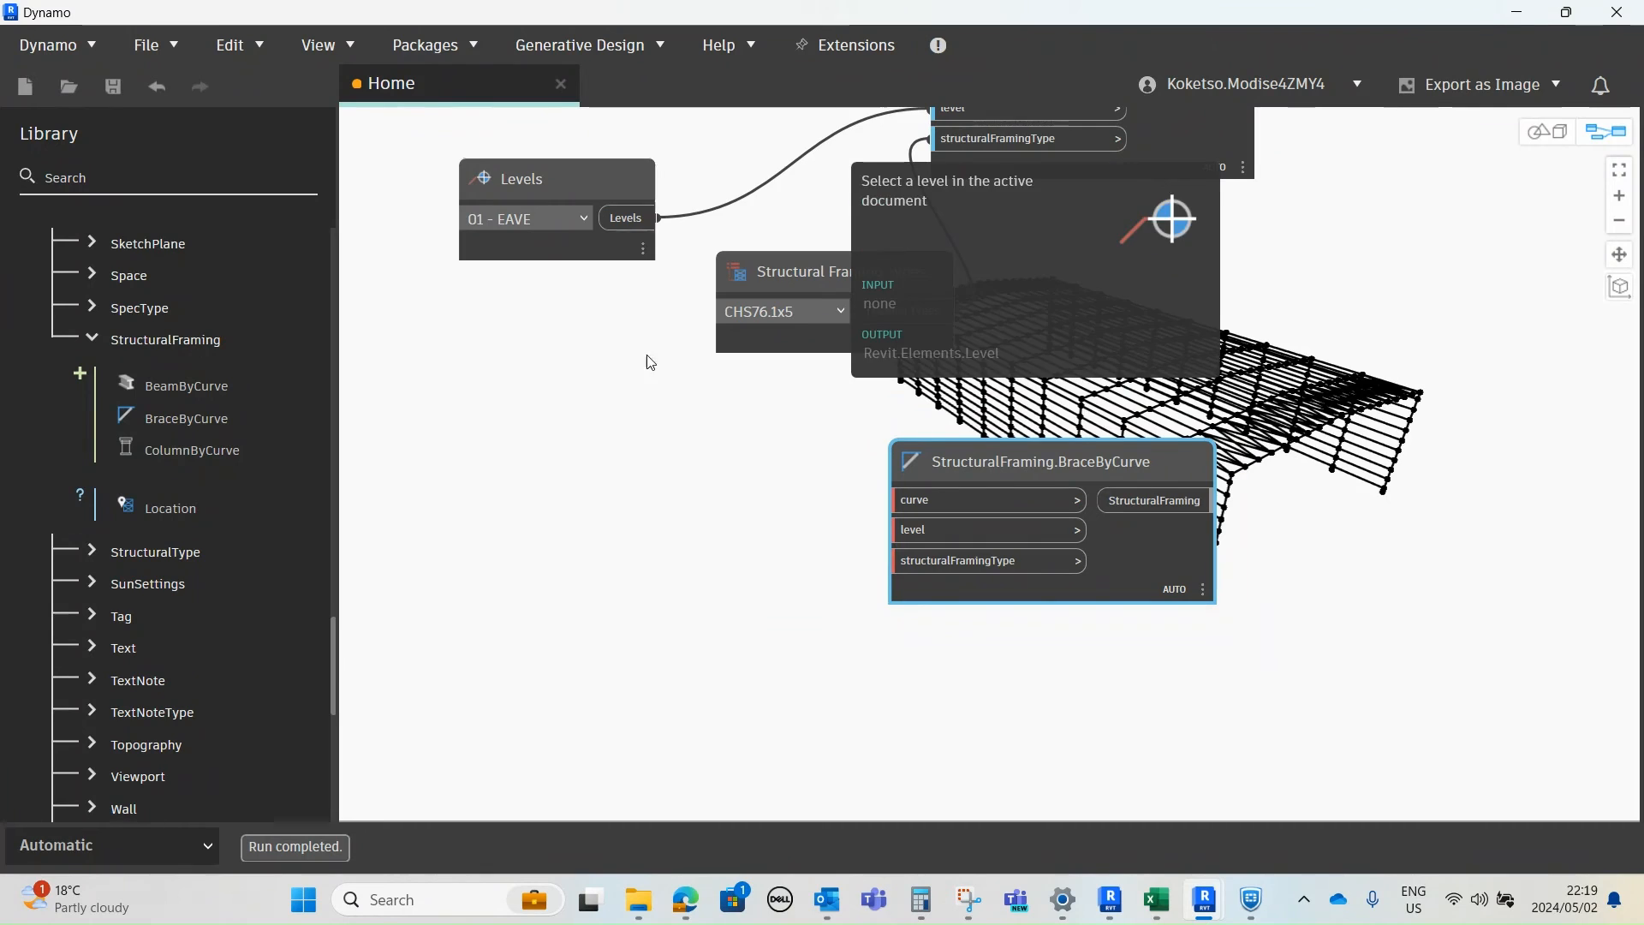
drag(768, 407, 633, 631)
click(634, 619)
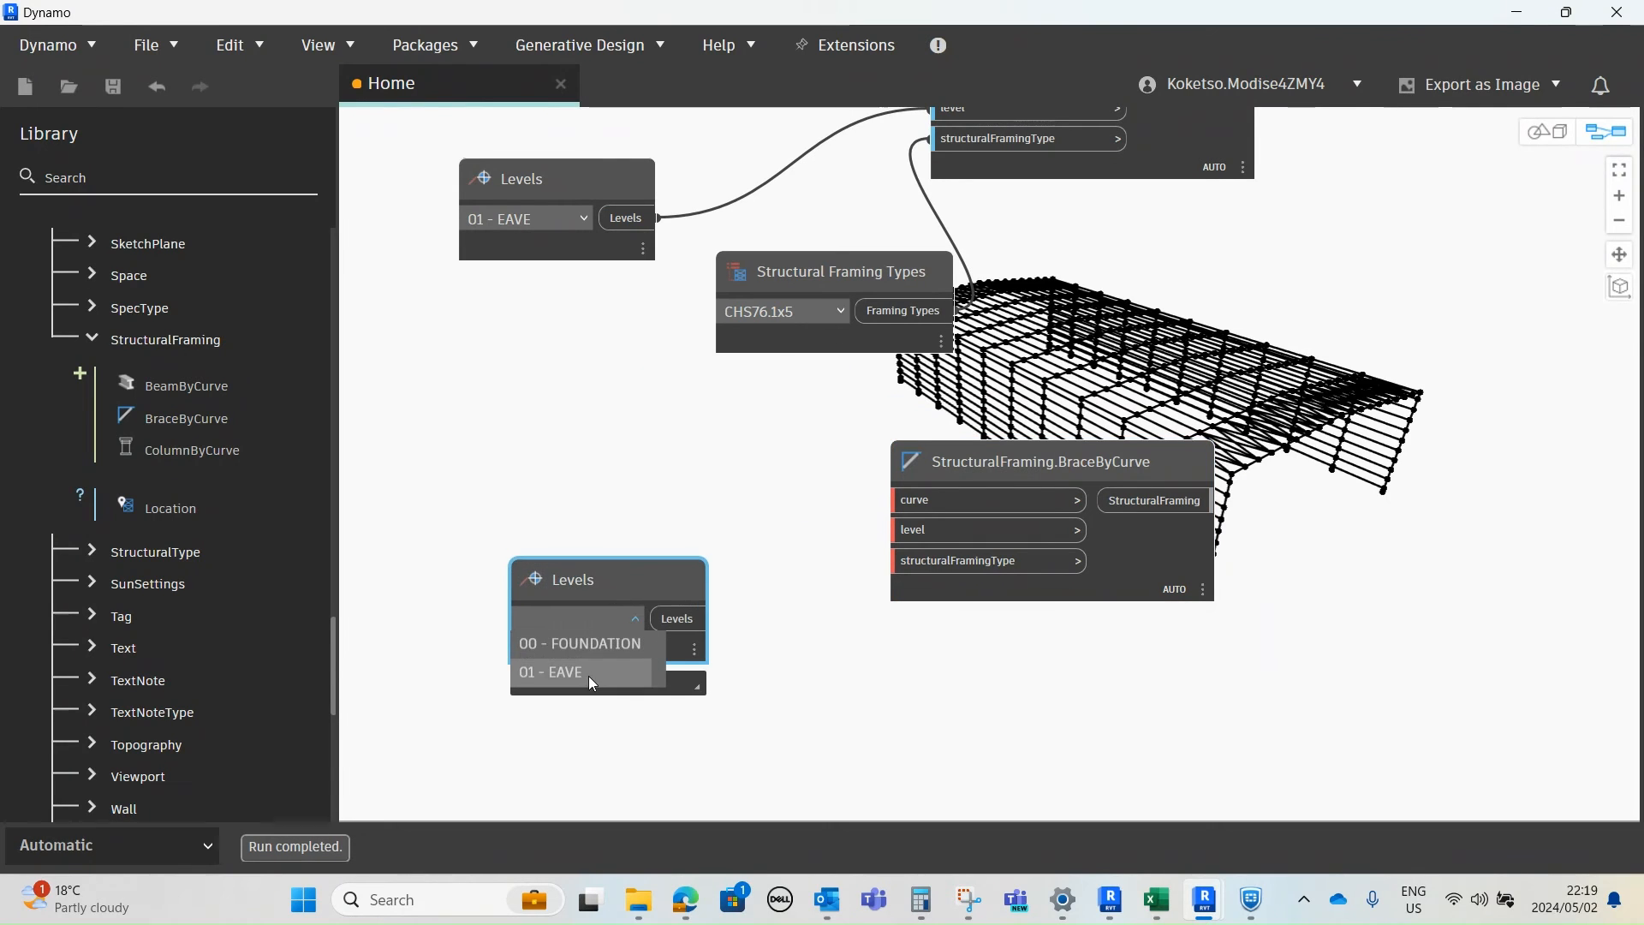
click(572, 679)
- Add a Structural Framing Types node below the new BraceByCurve node and check which section types it offers
right_click(759, 718)
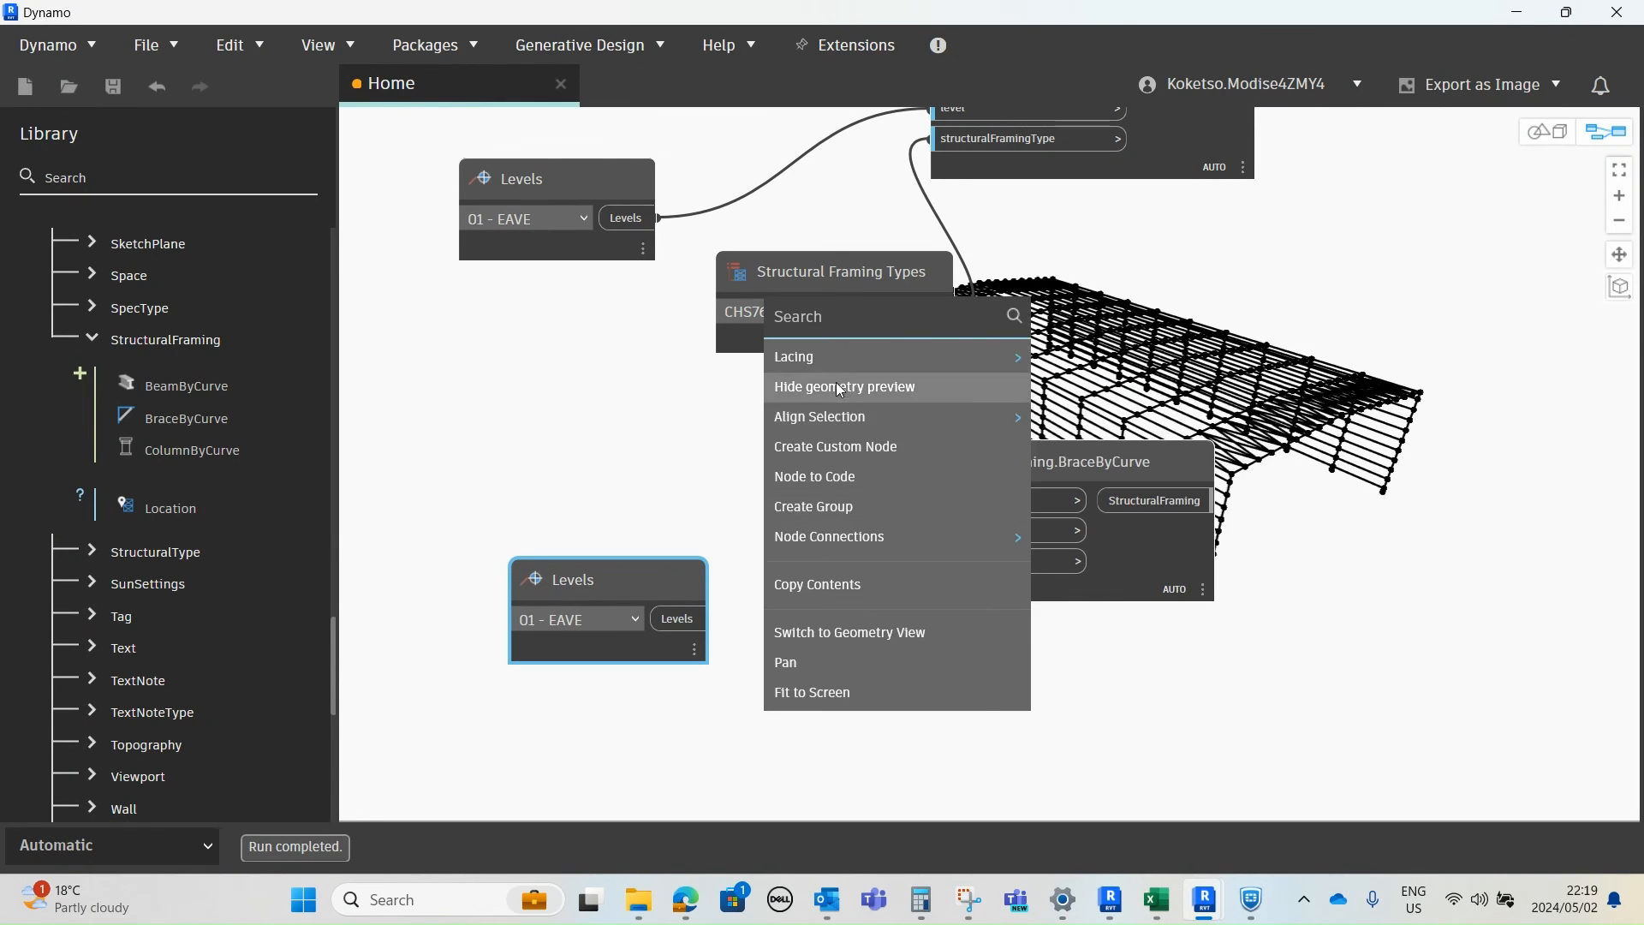
click(849, 374)
right_click(813, 676)
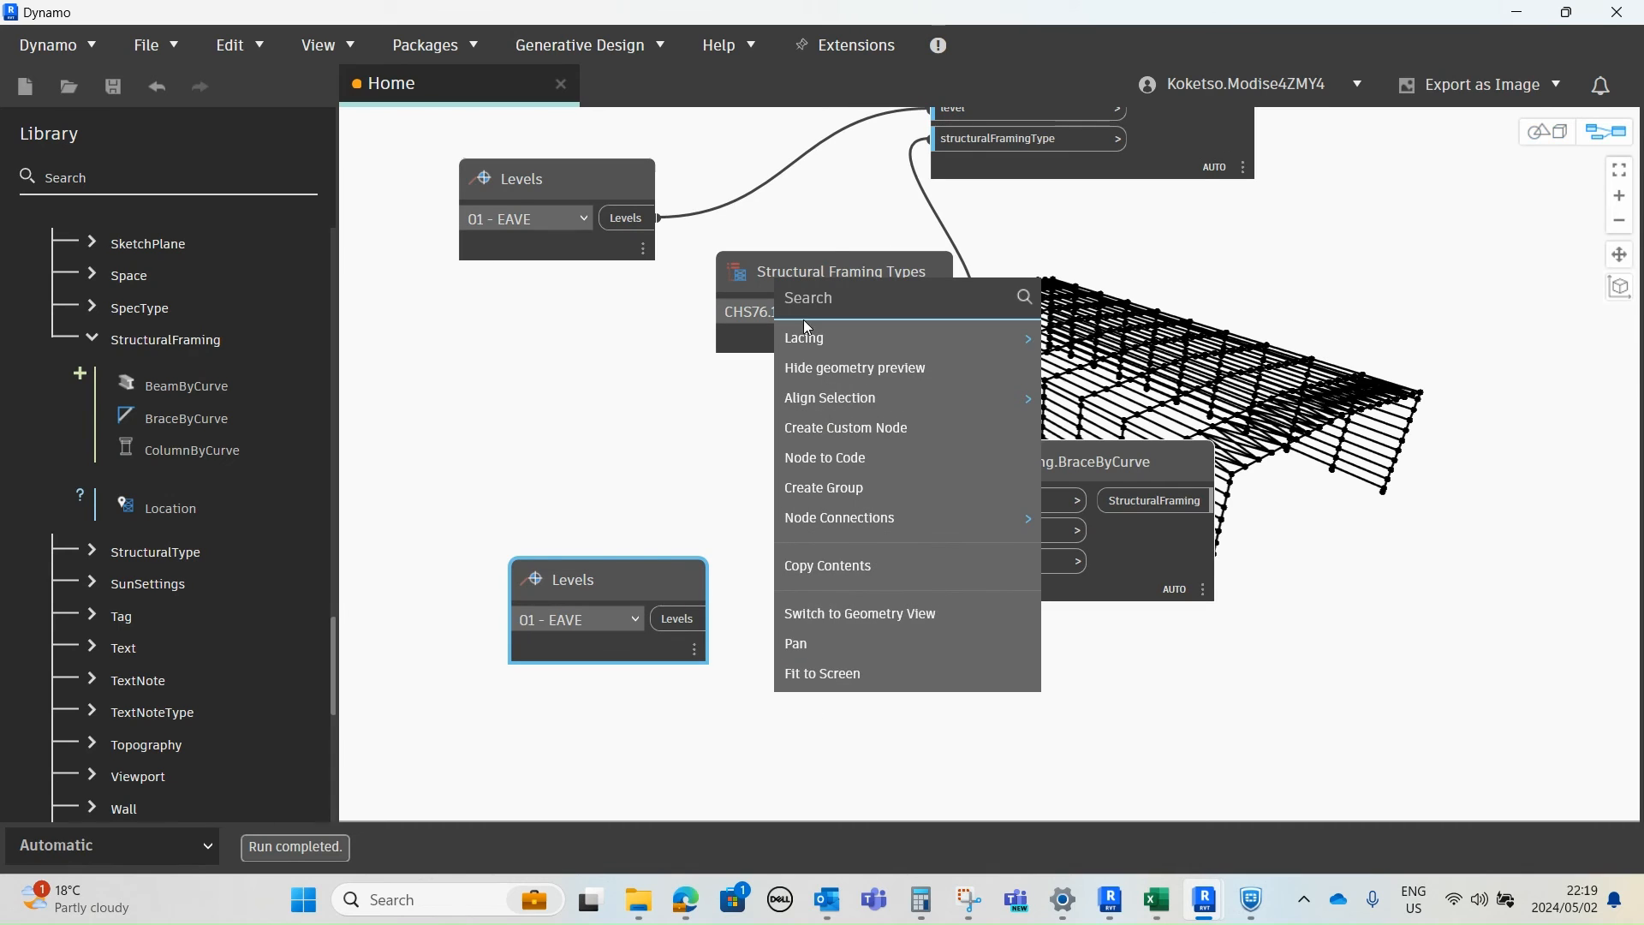
text(STR)
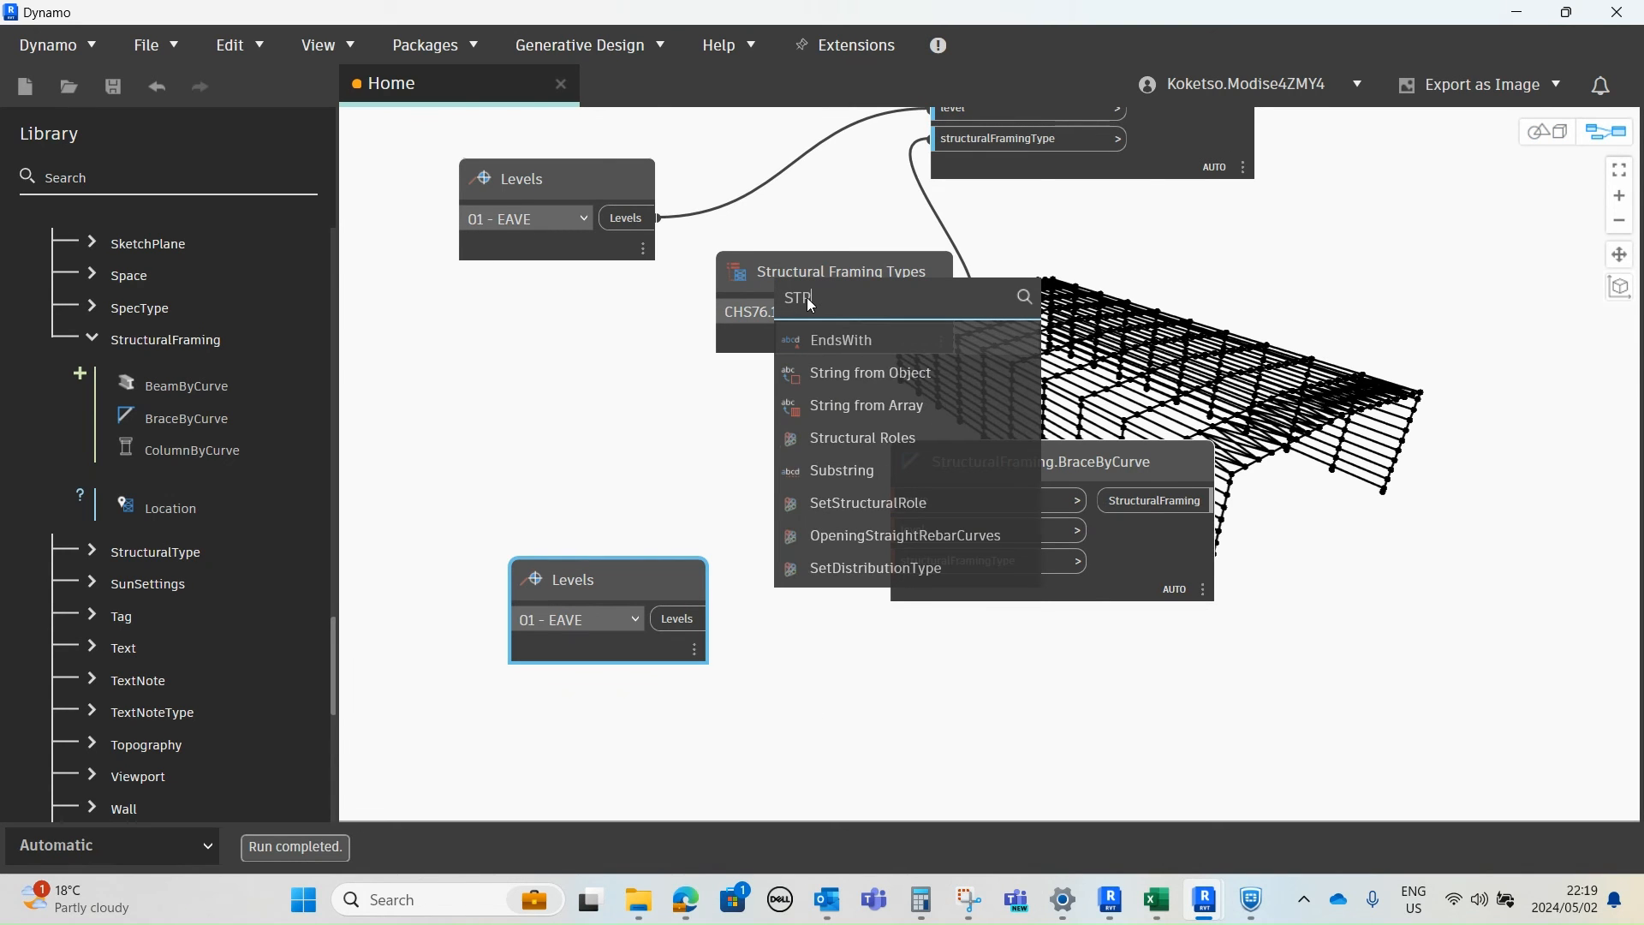
text(UCT)
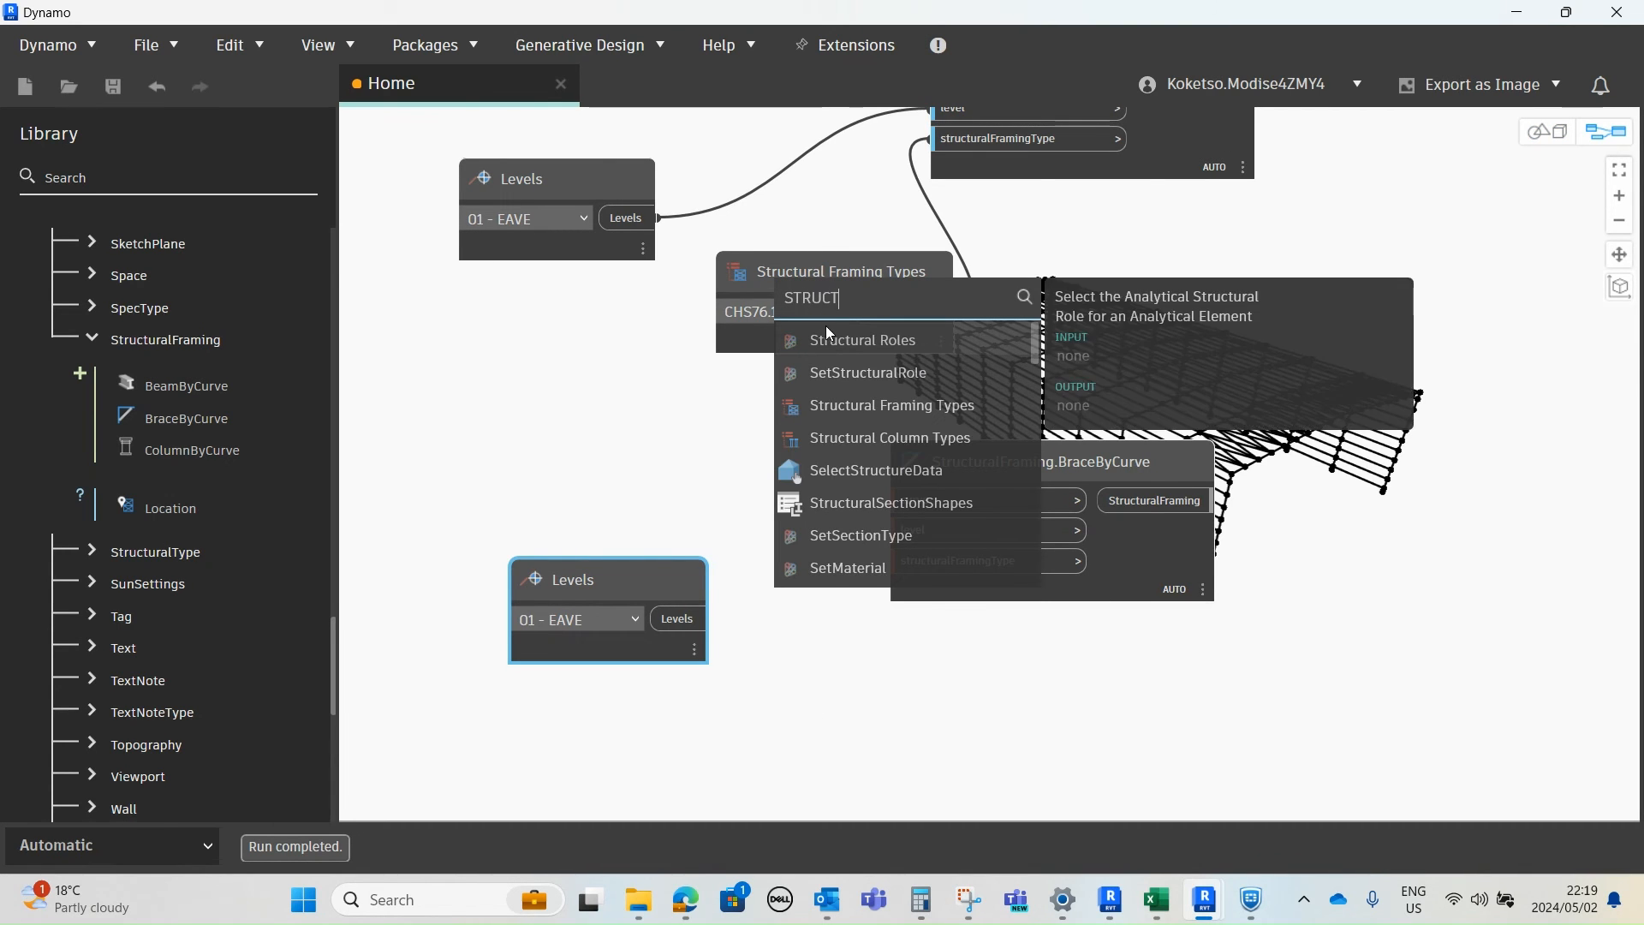
click(866, 407)
drag(987, 457, 856, 701)
click(859, 723)
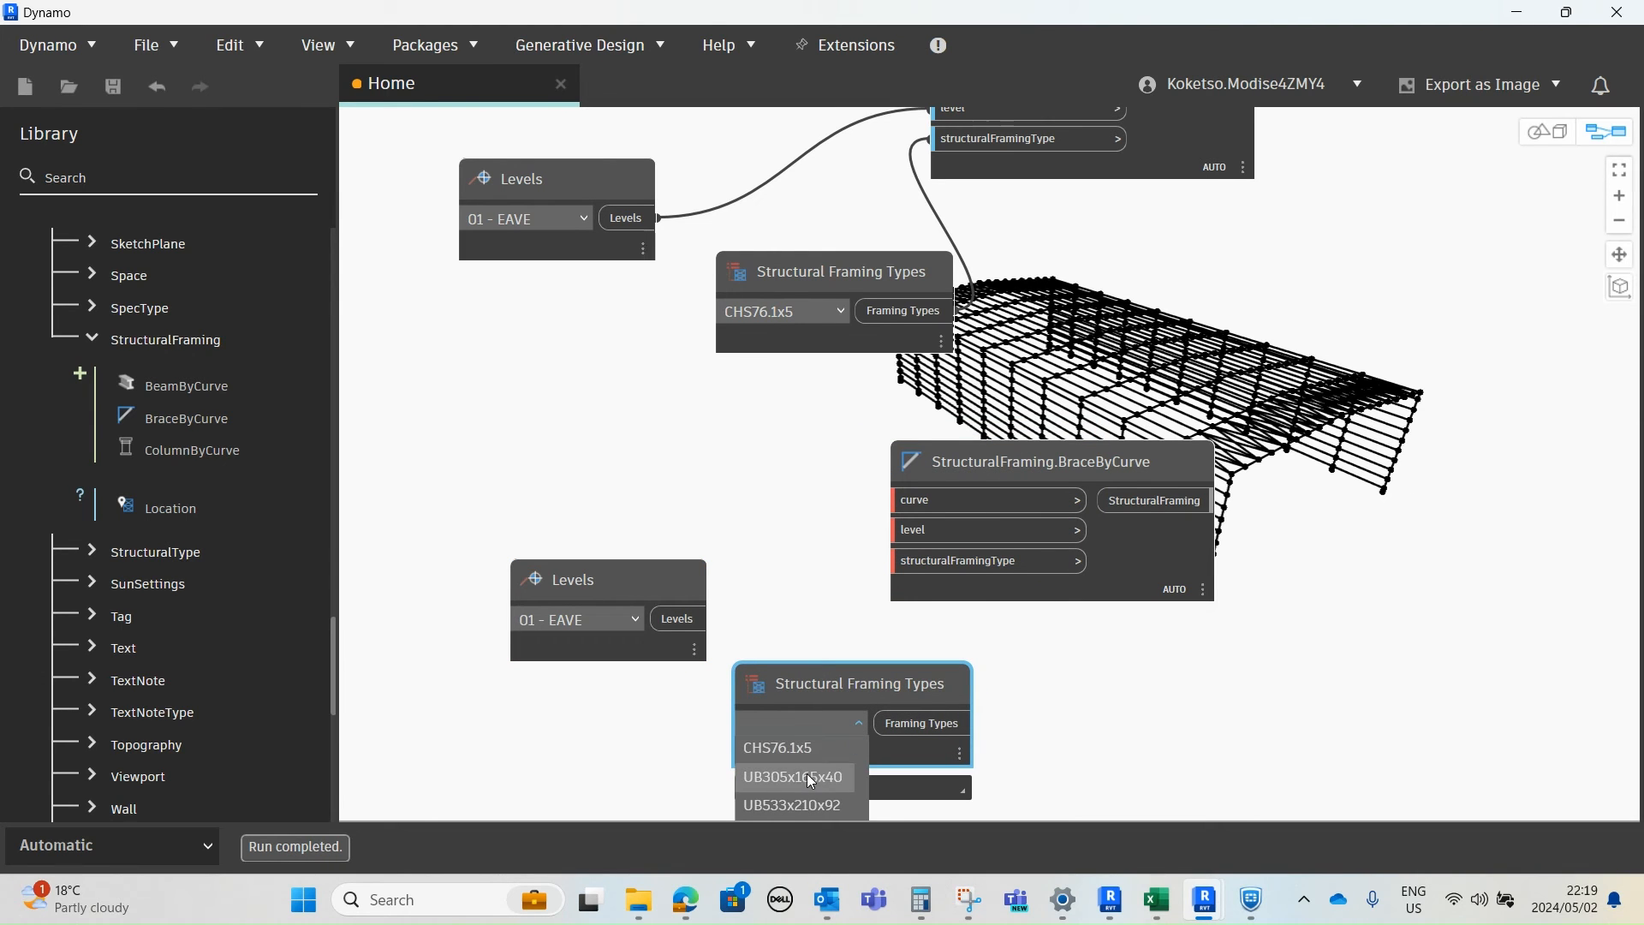
click(856, 726)
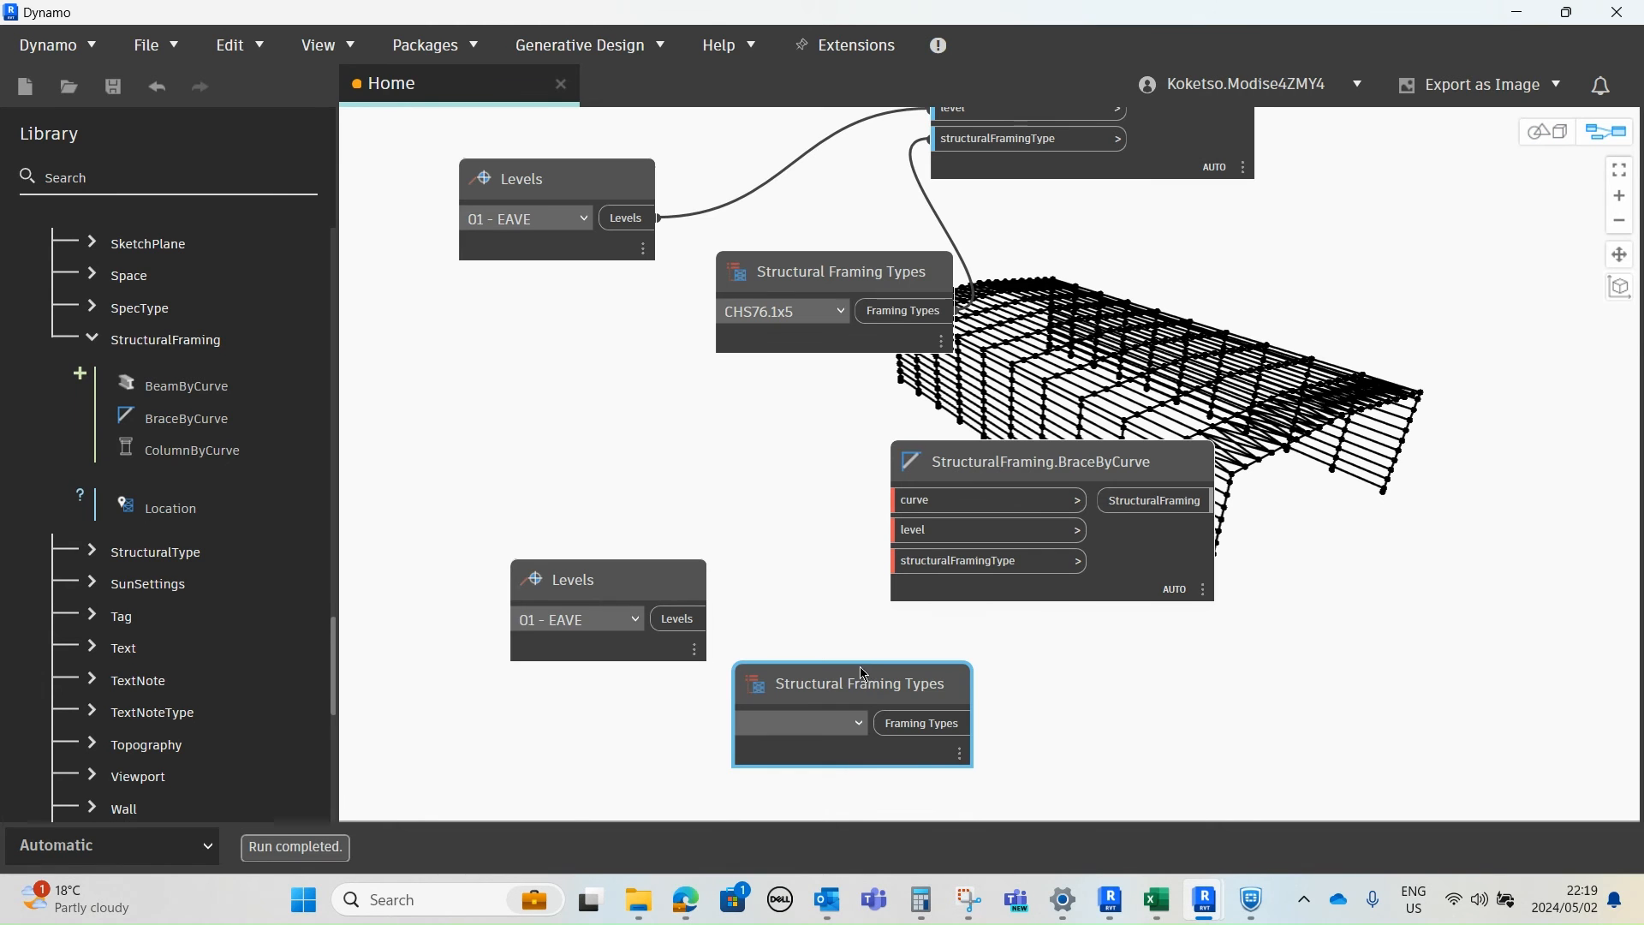
- Switch to Revit, start Load Family and browse the Metric Library to the British Standard folder of steel structural framing
click(1512, 10)
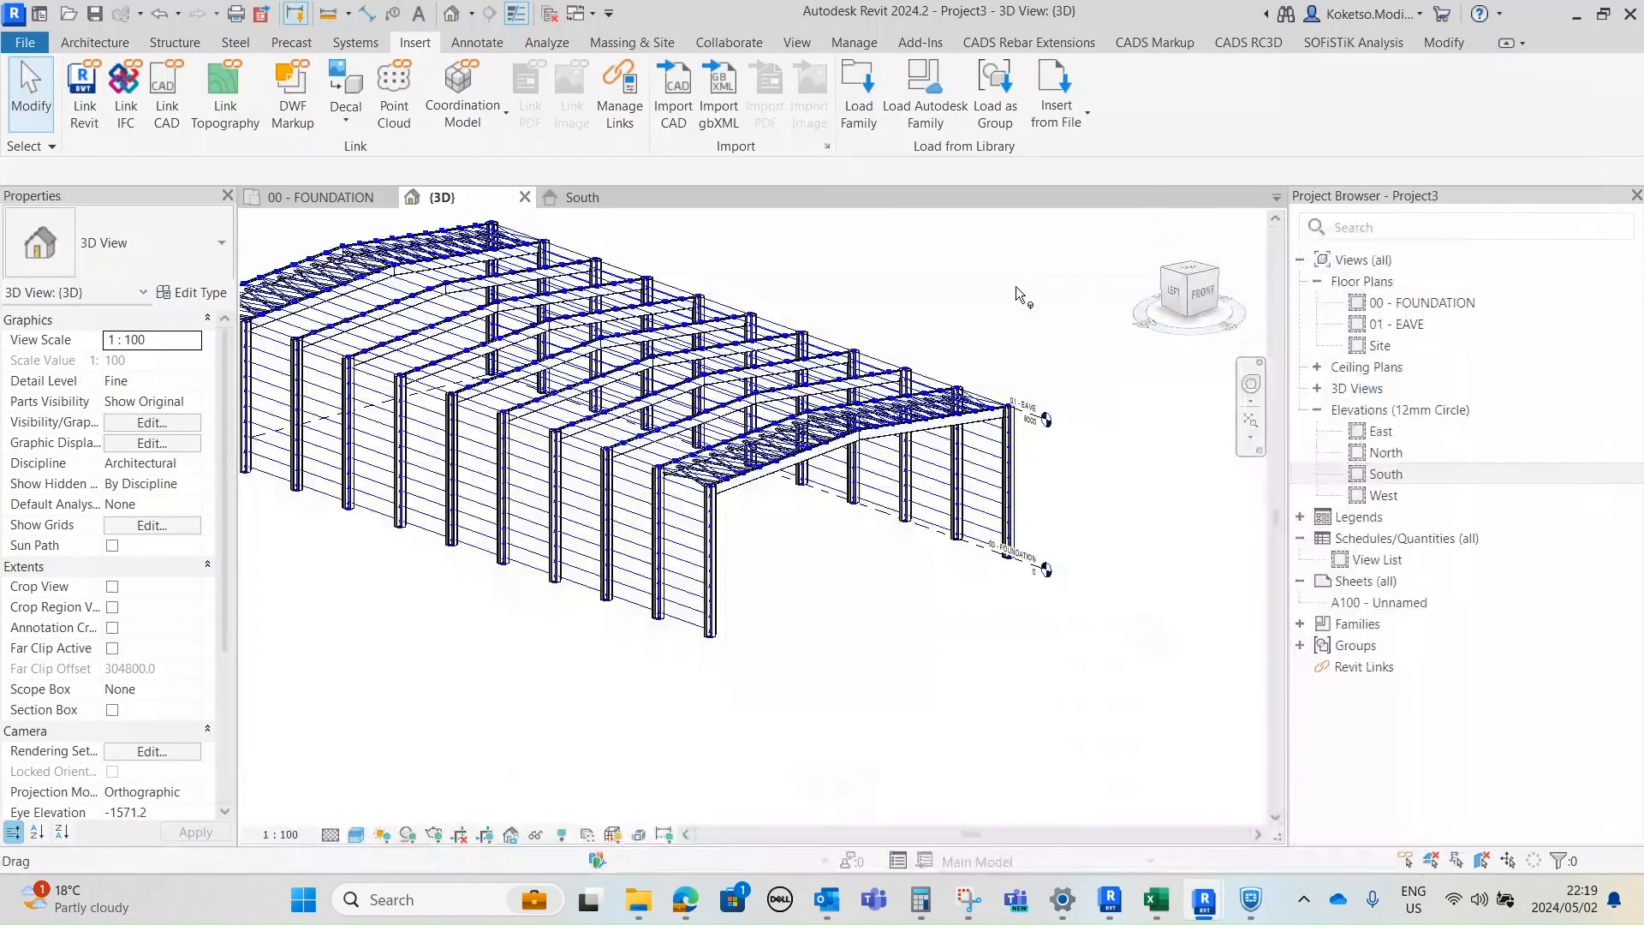
middle_drag(934, 298, 1000, 382)
middle_drag(798, 608, 826, 607)
scroll(826, 606, down, 2)
scroll(803, 612, up, 2)
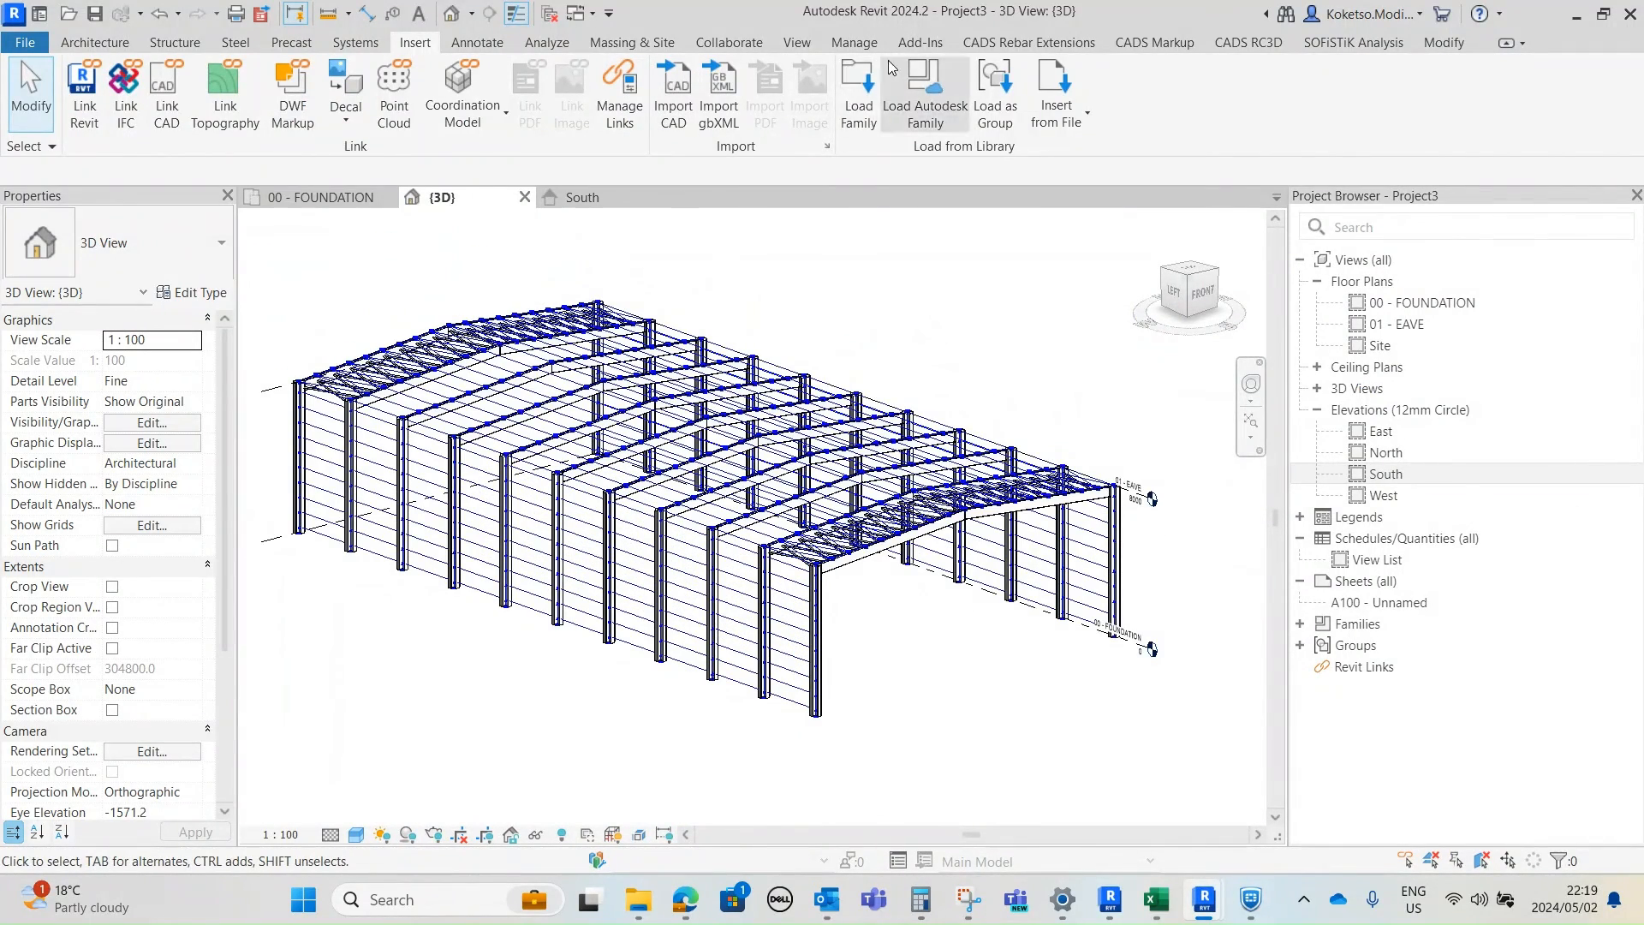
click(858, 90)
click(217, 575)
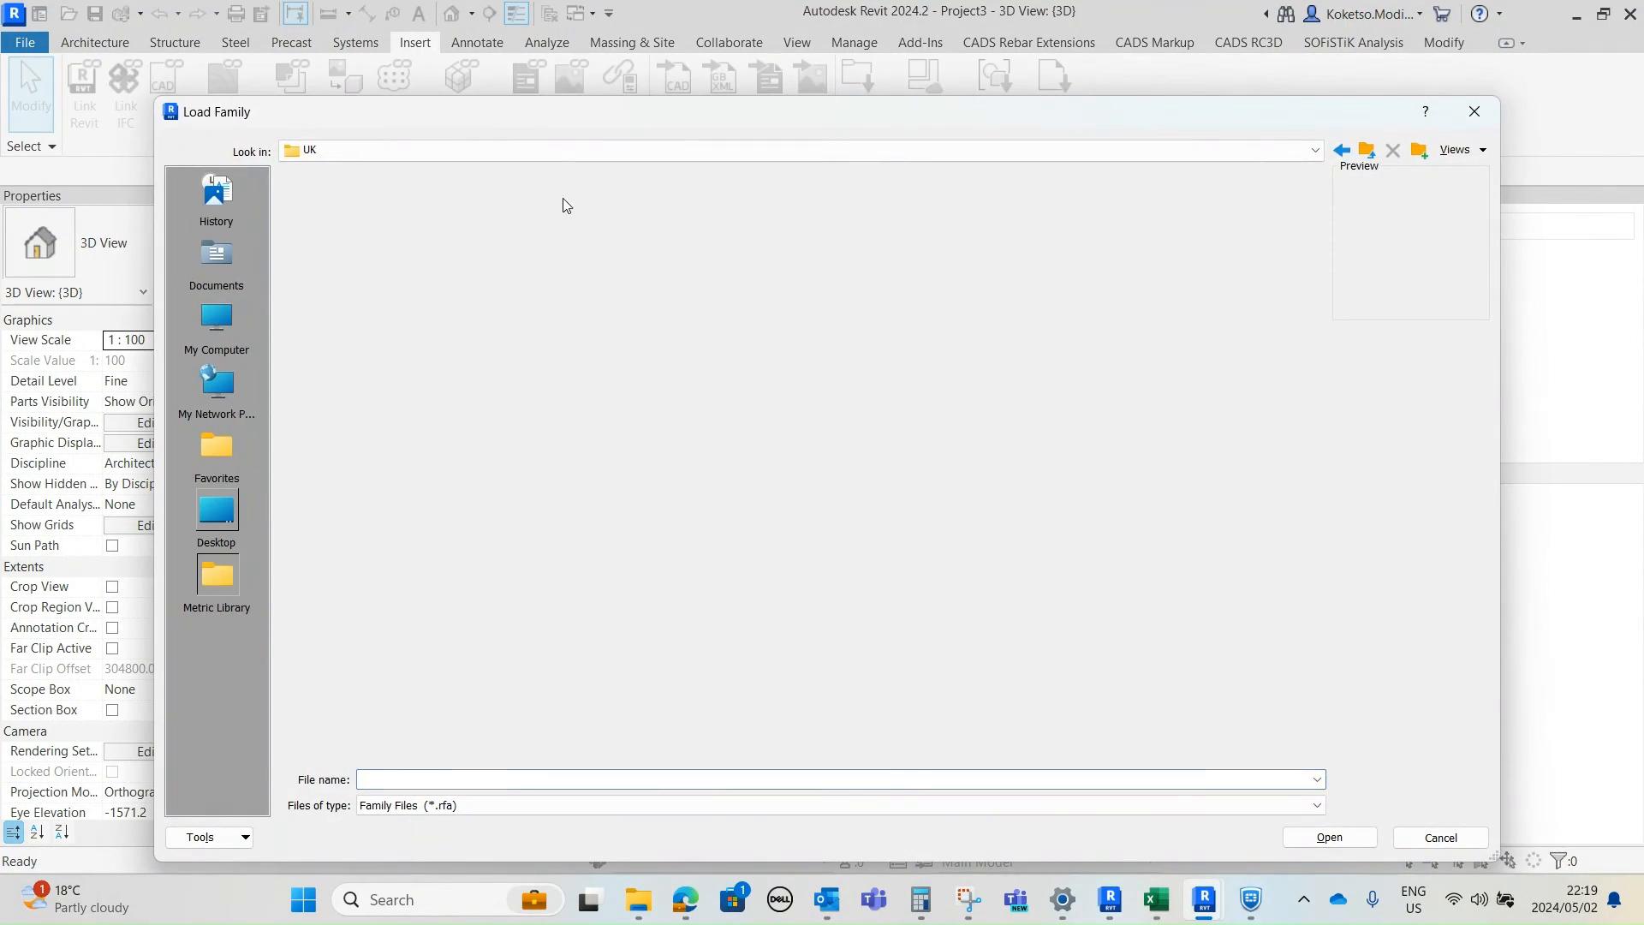
double_click(969, 499)
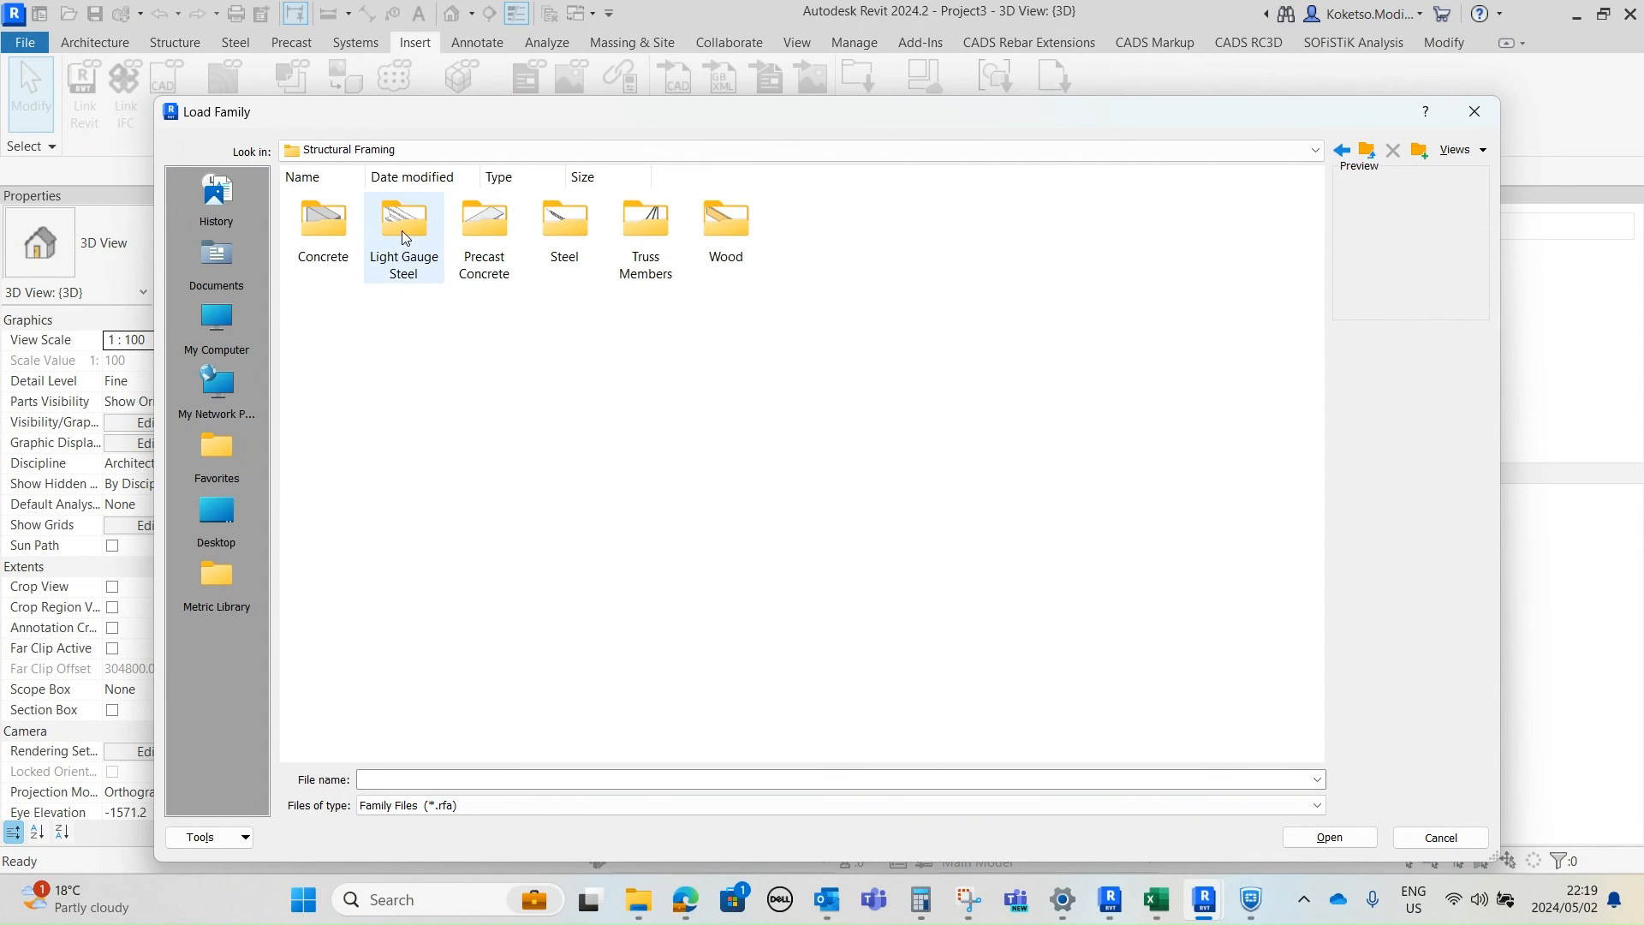
double_click(558, 229)
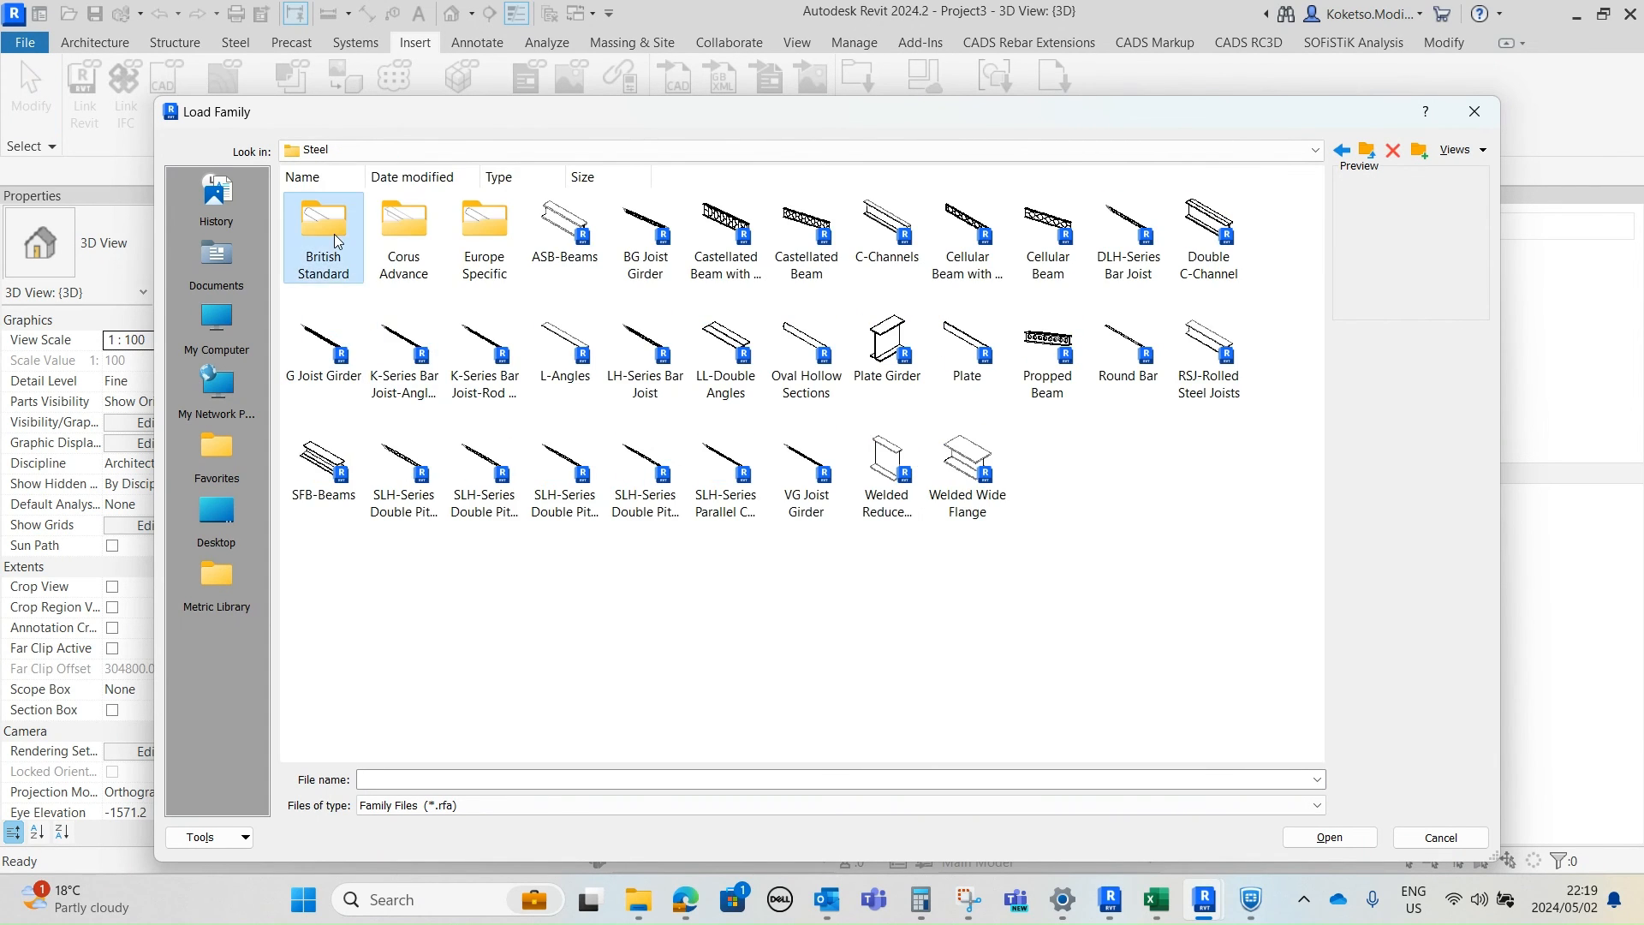
double_click(324, 233)
- Enlarge the file icons and load the PFC150x75x18 type from the PFC-Parallel Flange Channels family
right_click(675, 459)
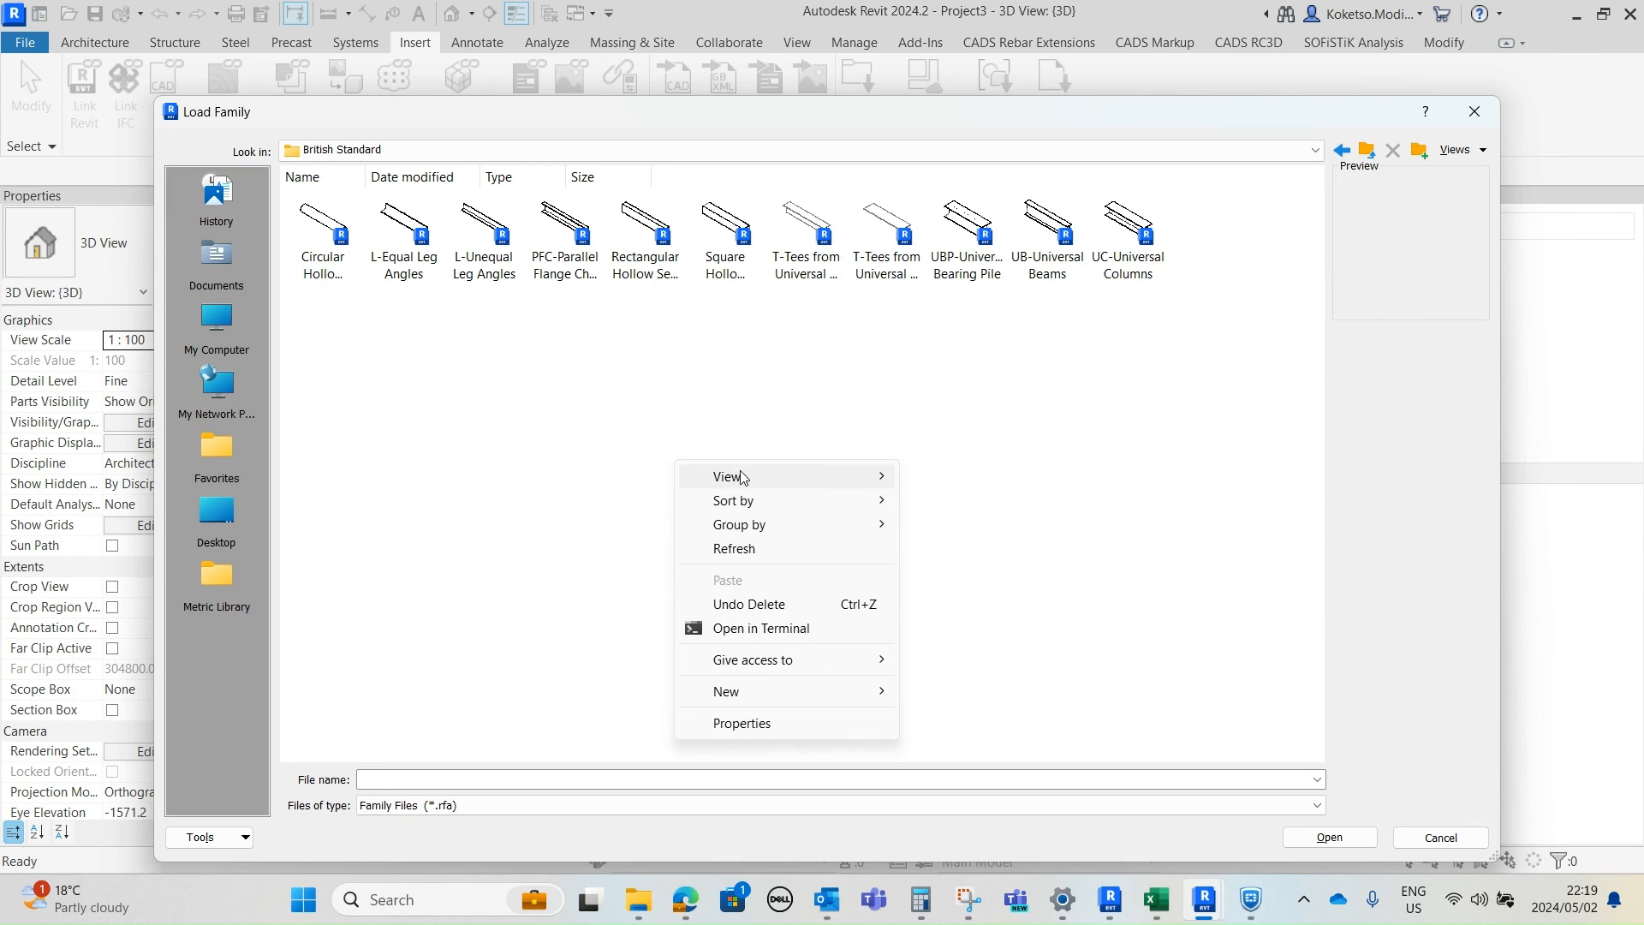
mouse_move(724, 474)
click(942, 500)
click(771, 255)
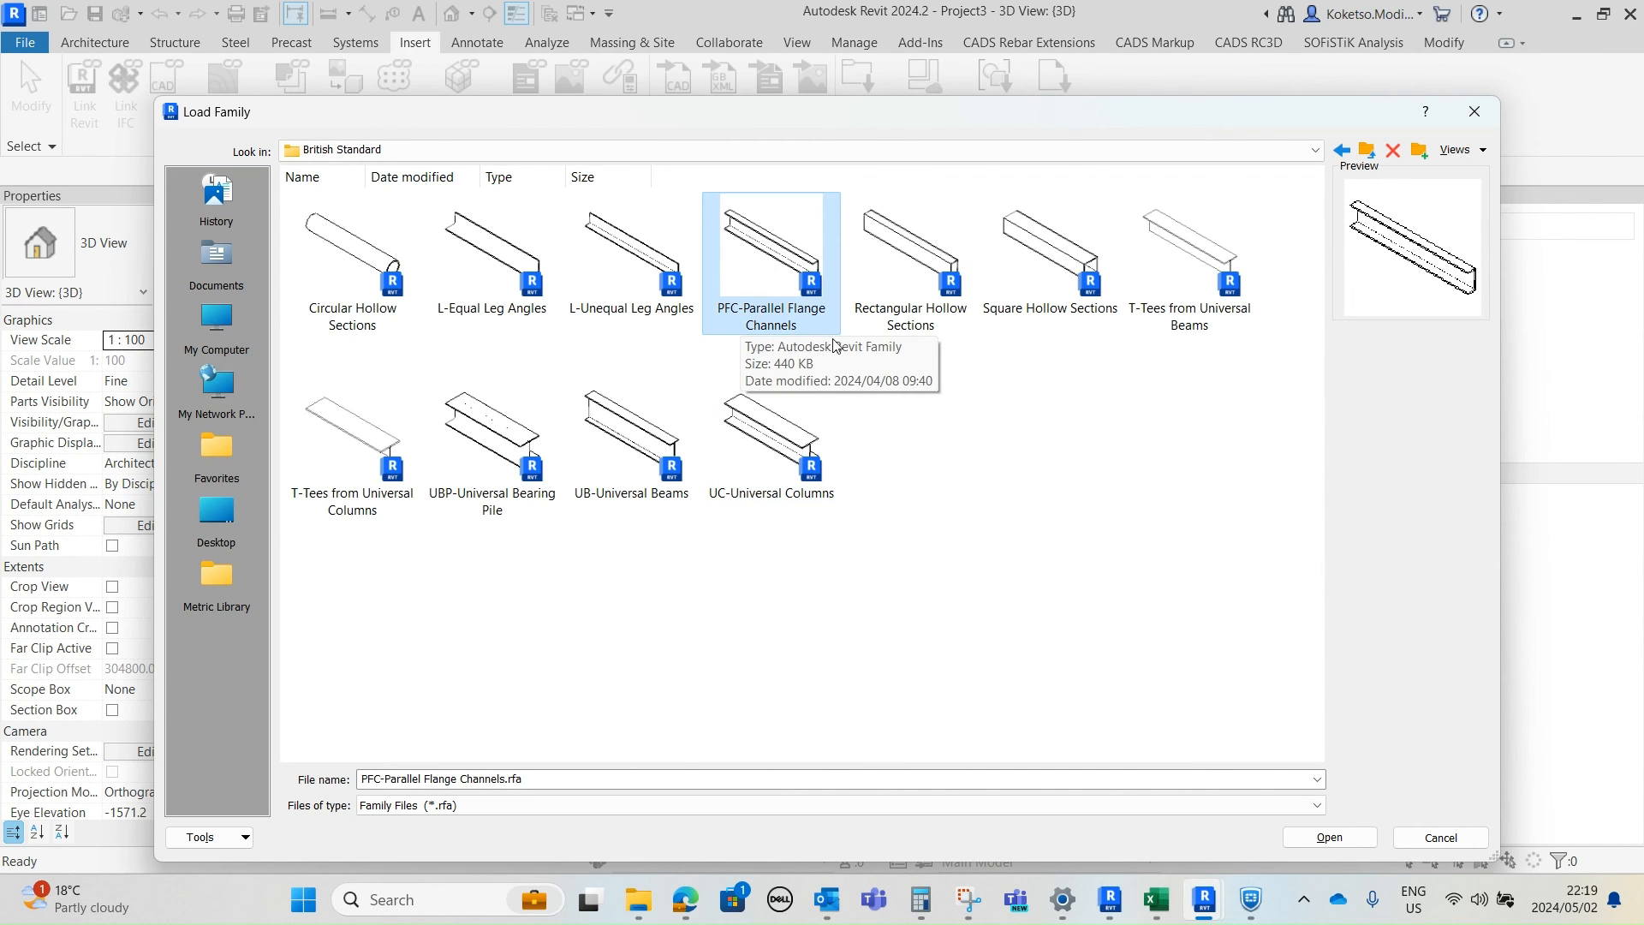
click(1329, 837)
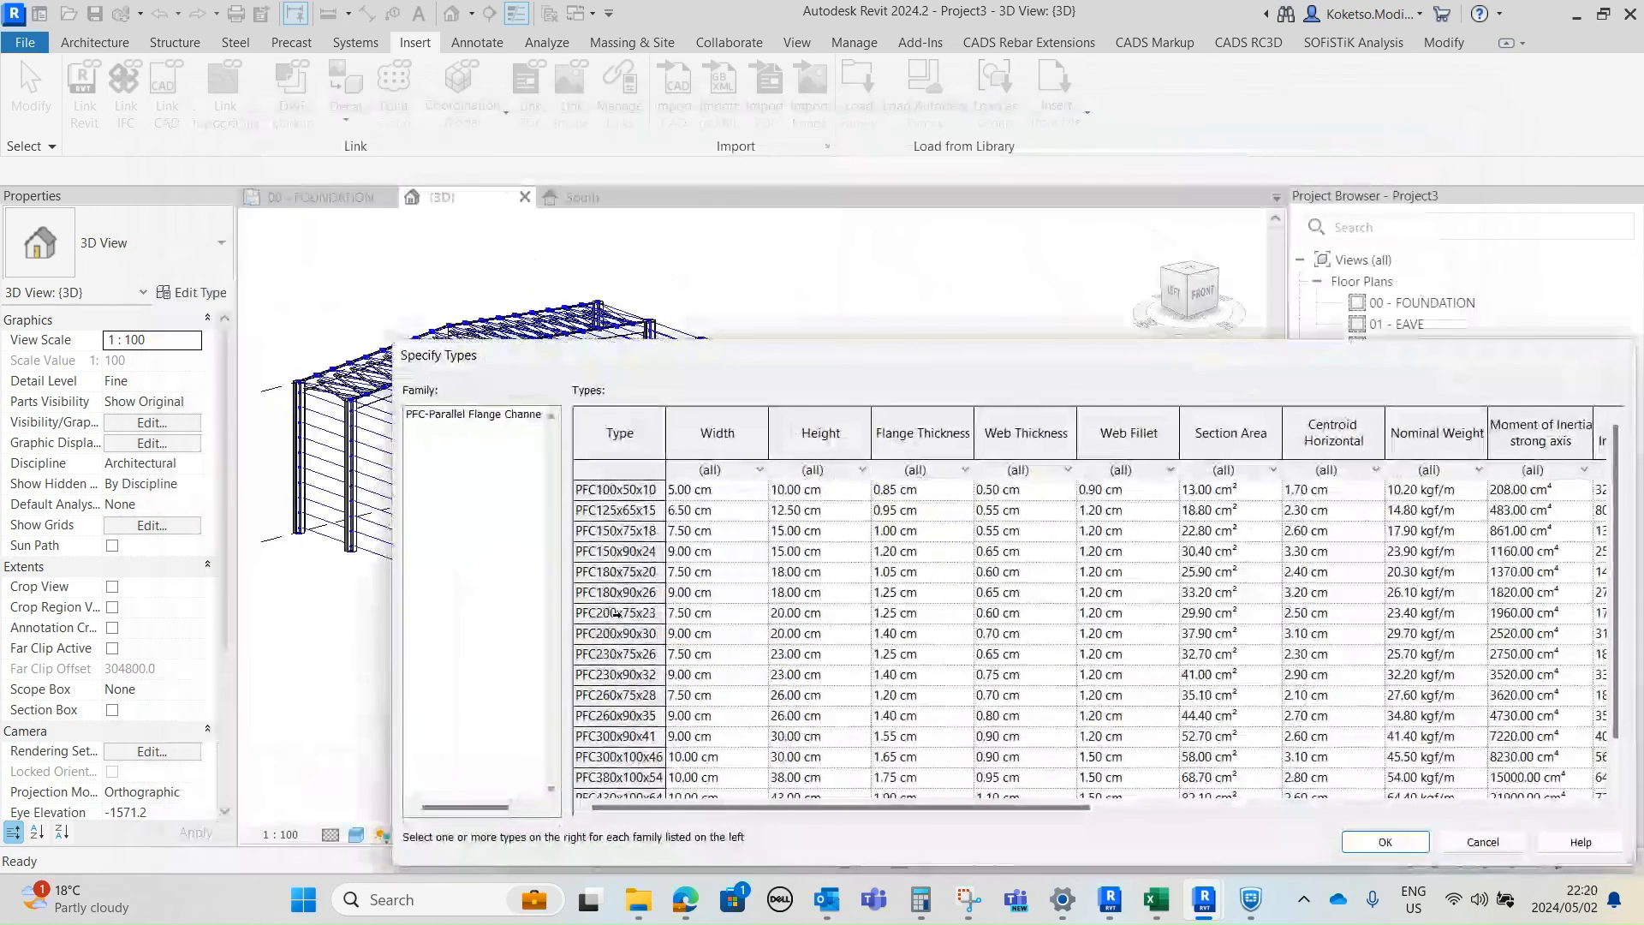
click(609, 532)
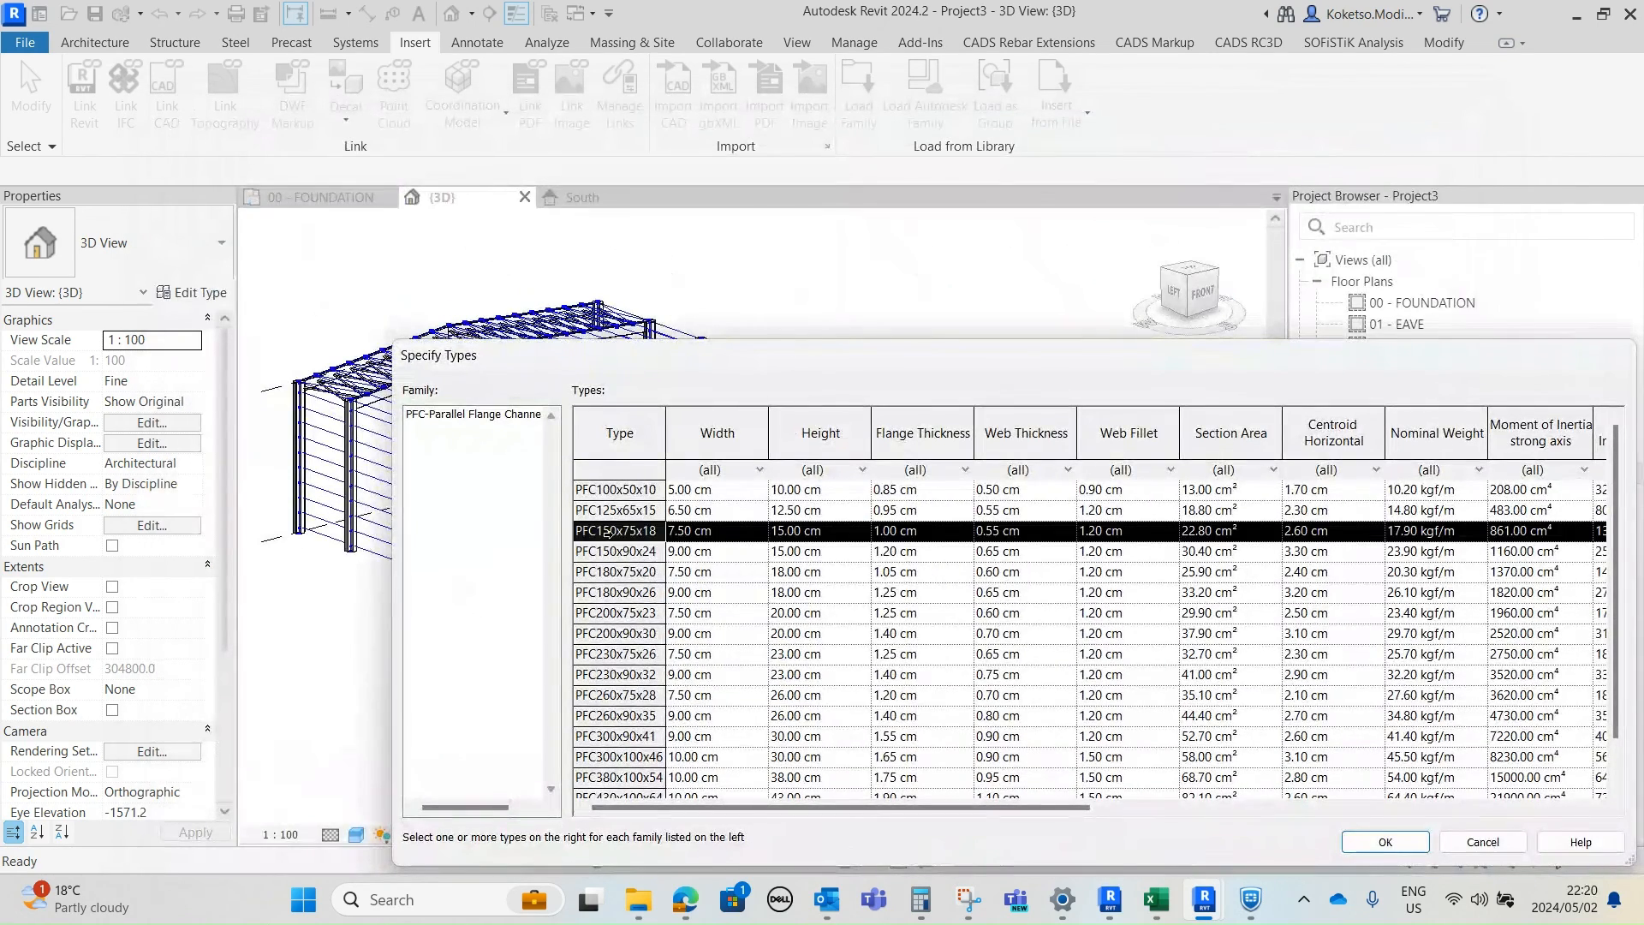
click(1386, 843)
- In Dynamo, set the new Structural Framing Types node to PFC150x75x18 and connect it to the new BraceByCurve node's structuralFramingType input
mouse_move(1216, 895)
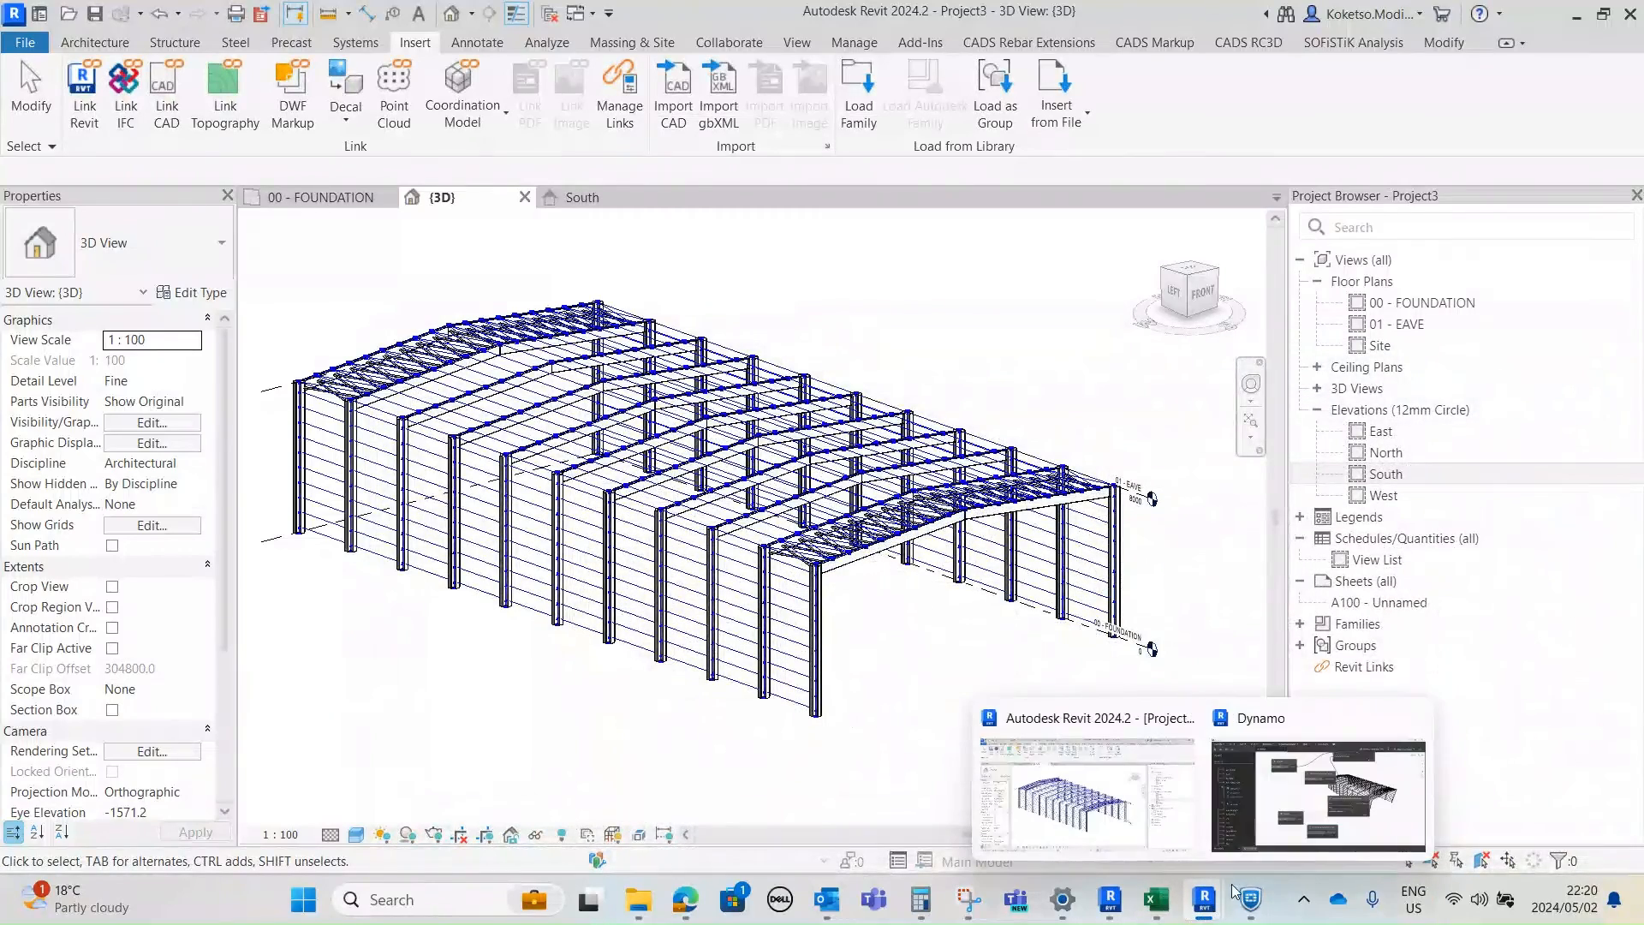
click(1290, 758)
scroll(831, 676, up, 2)
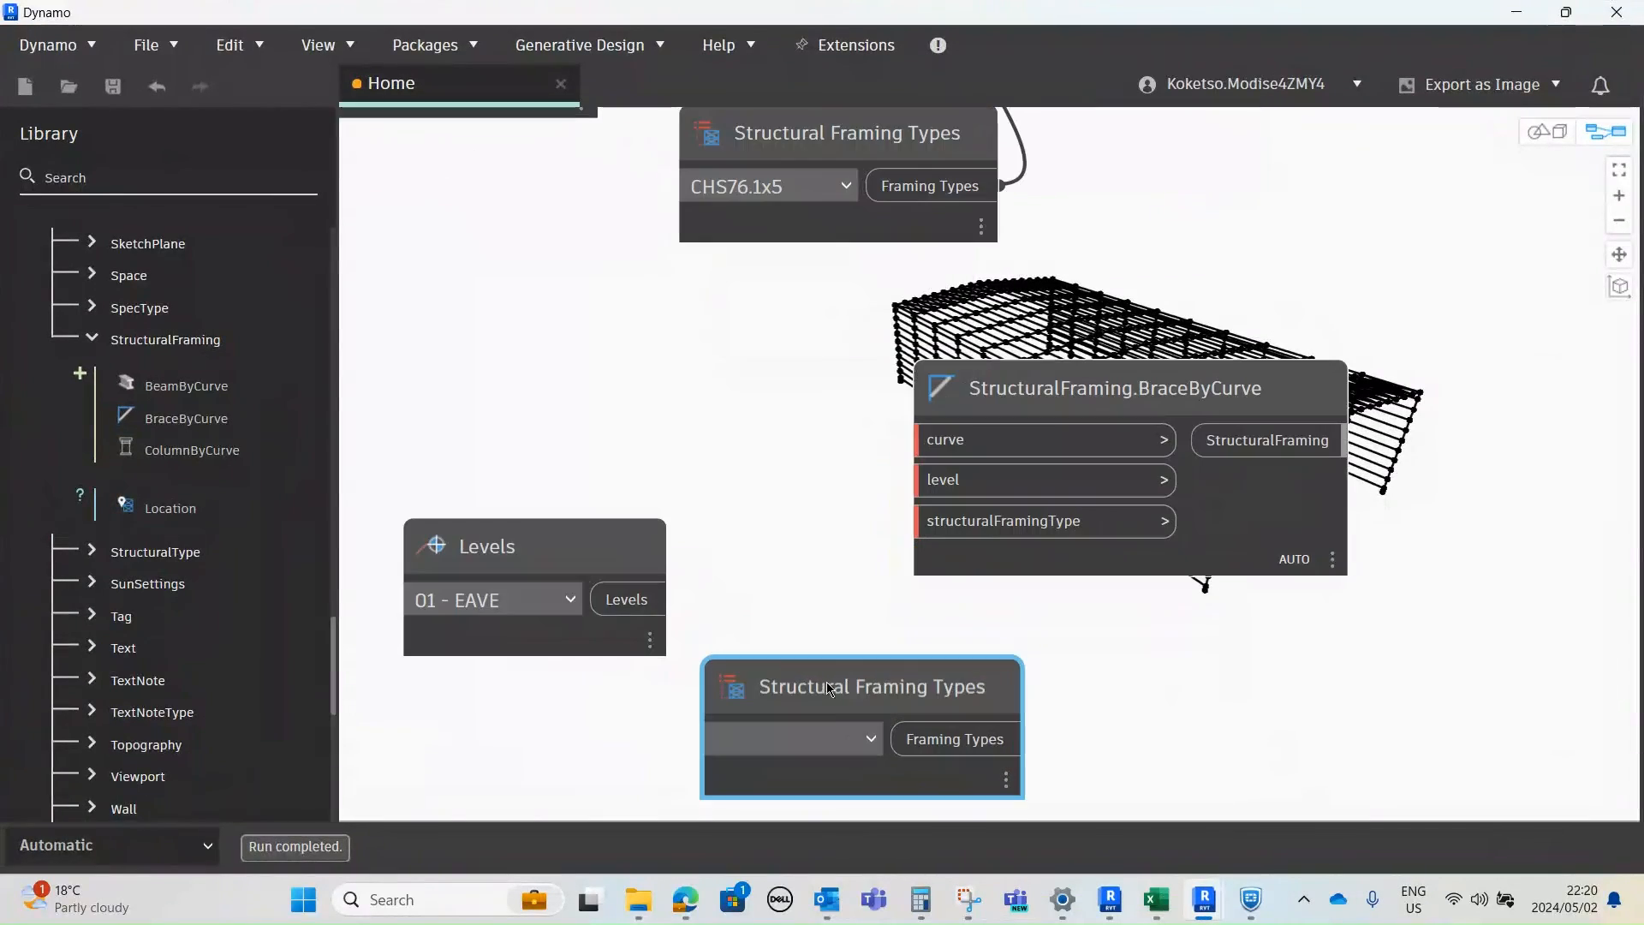
click(870, 738)
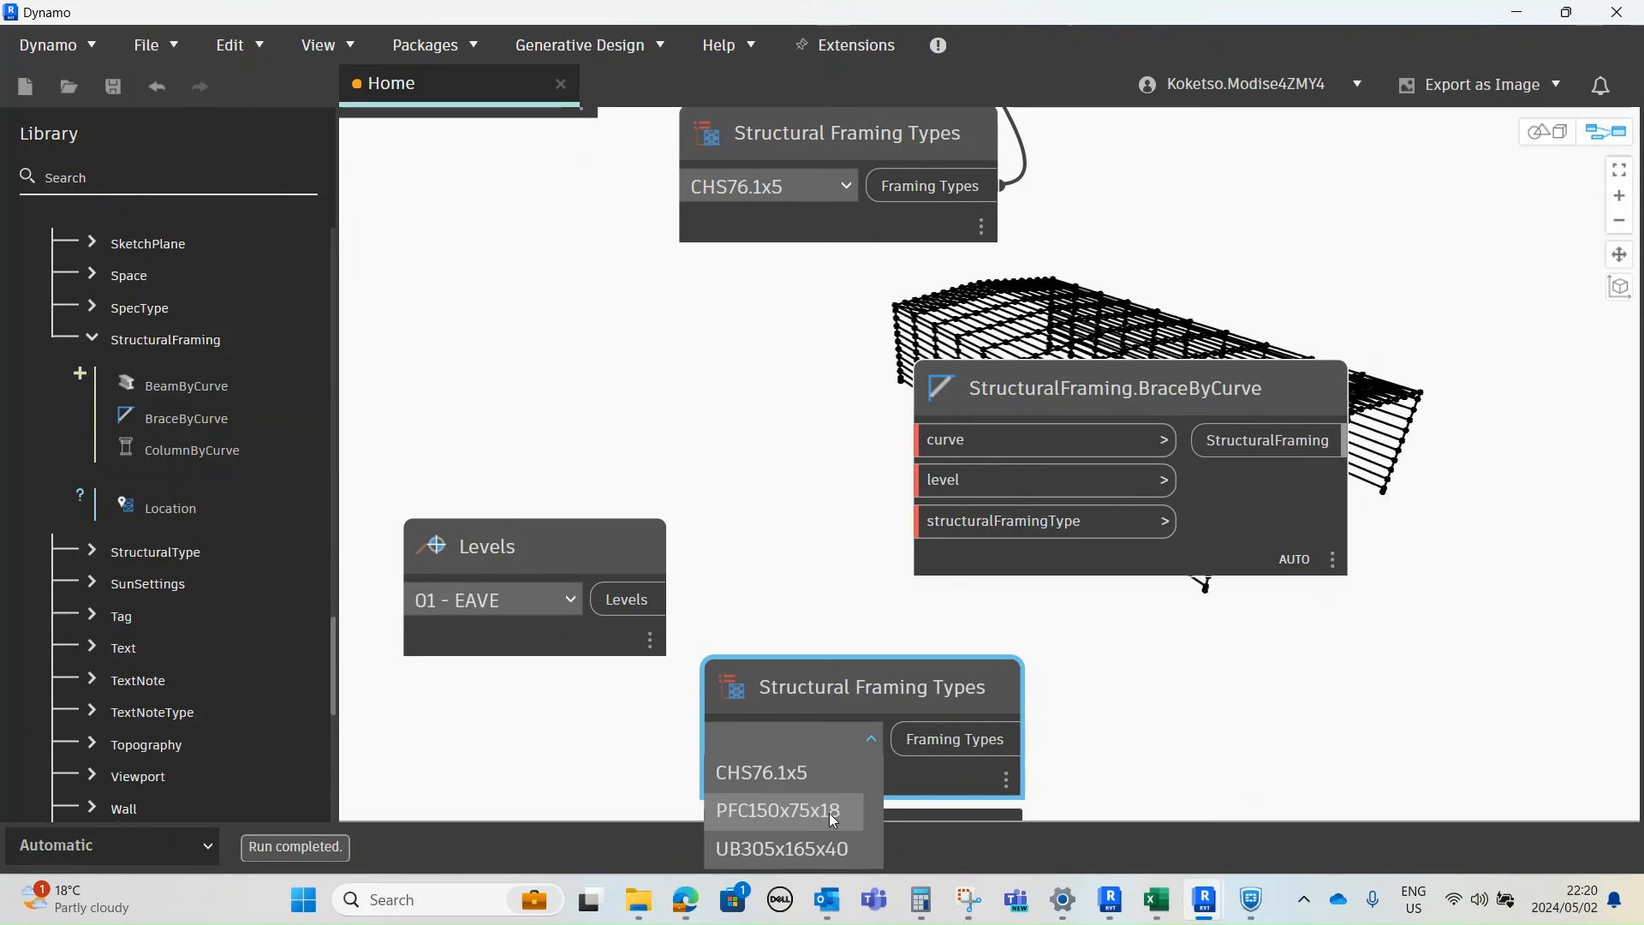
click(765, 812)
drag(1025, 738, 910, 528)
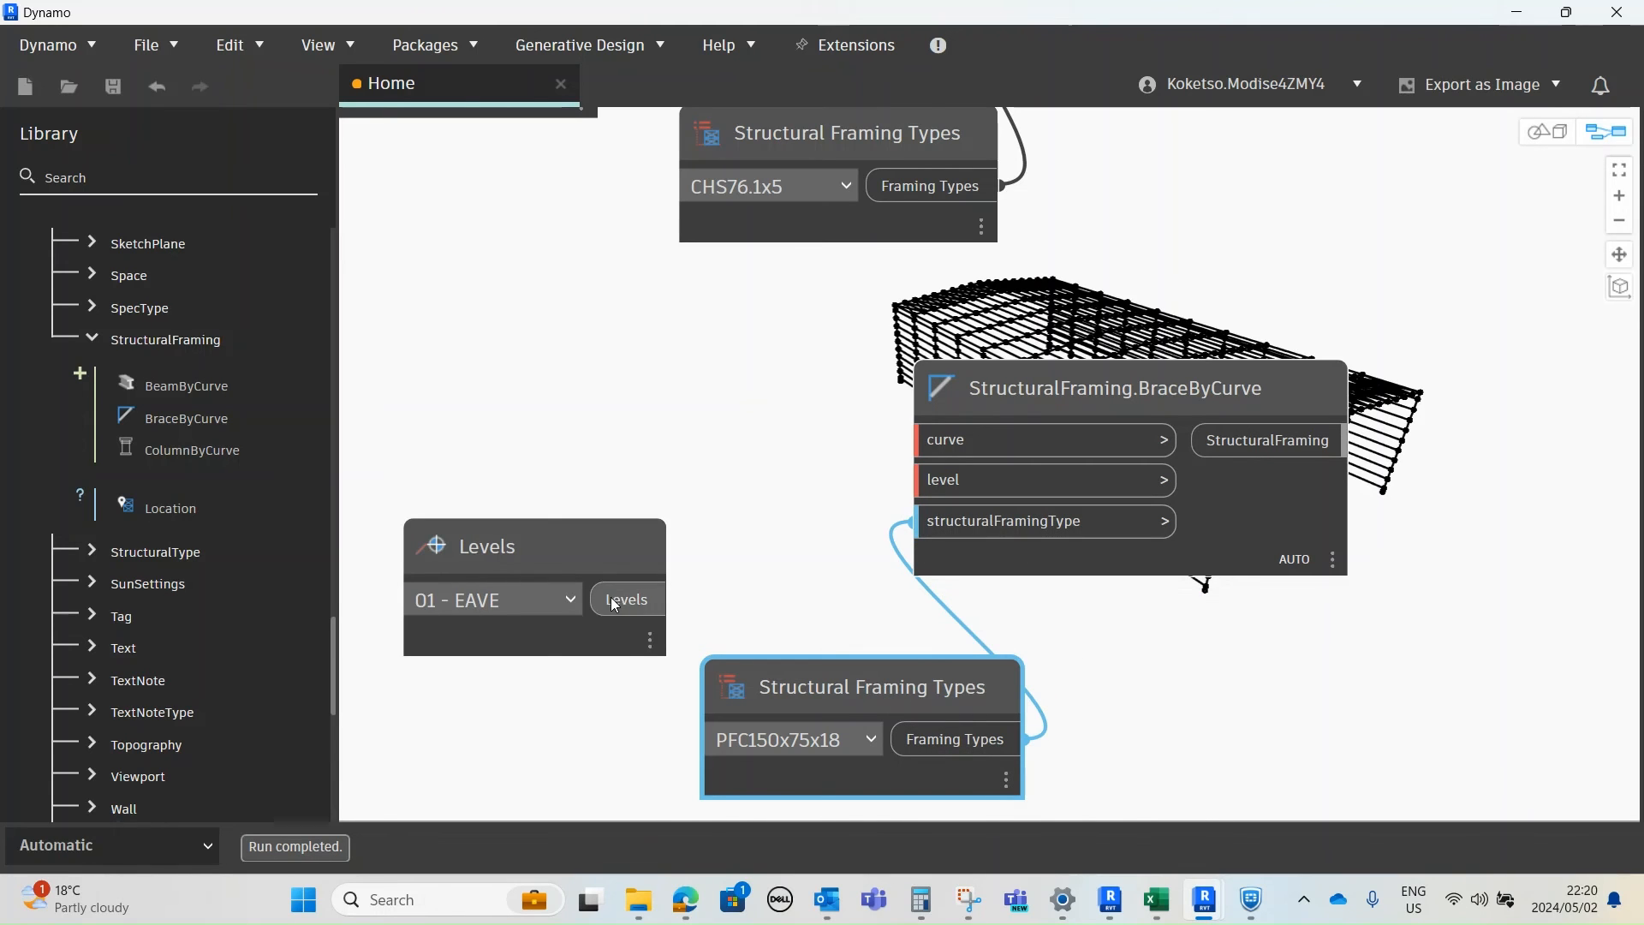
- Connect the Levels node to the new BraceByCurve node's level input and the Frame.SideRailsEavesBeams Beams output to its curve input
click(932, 481)
scroll(815, 600, down, 4)
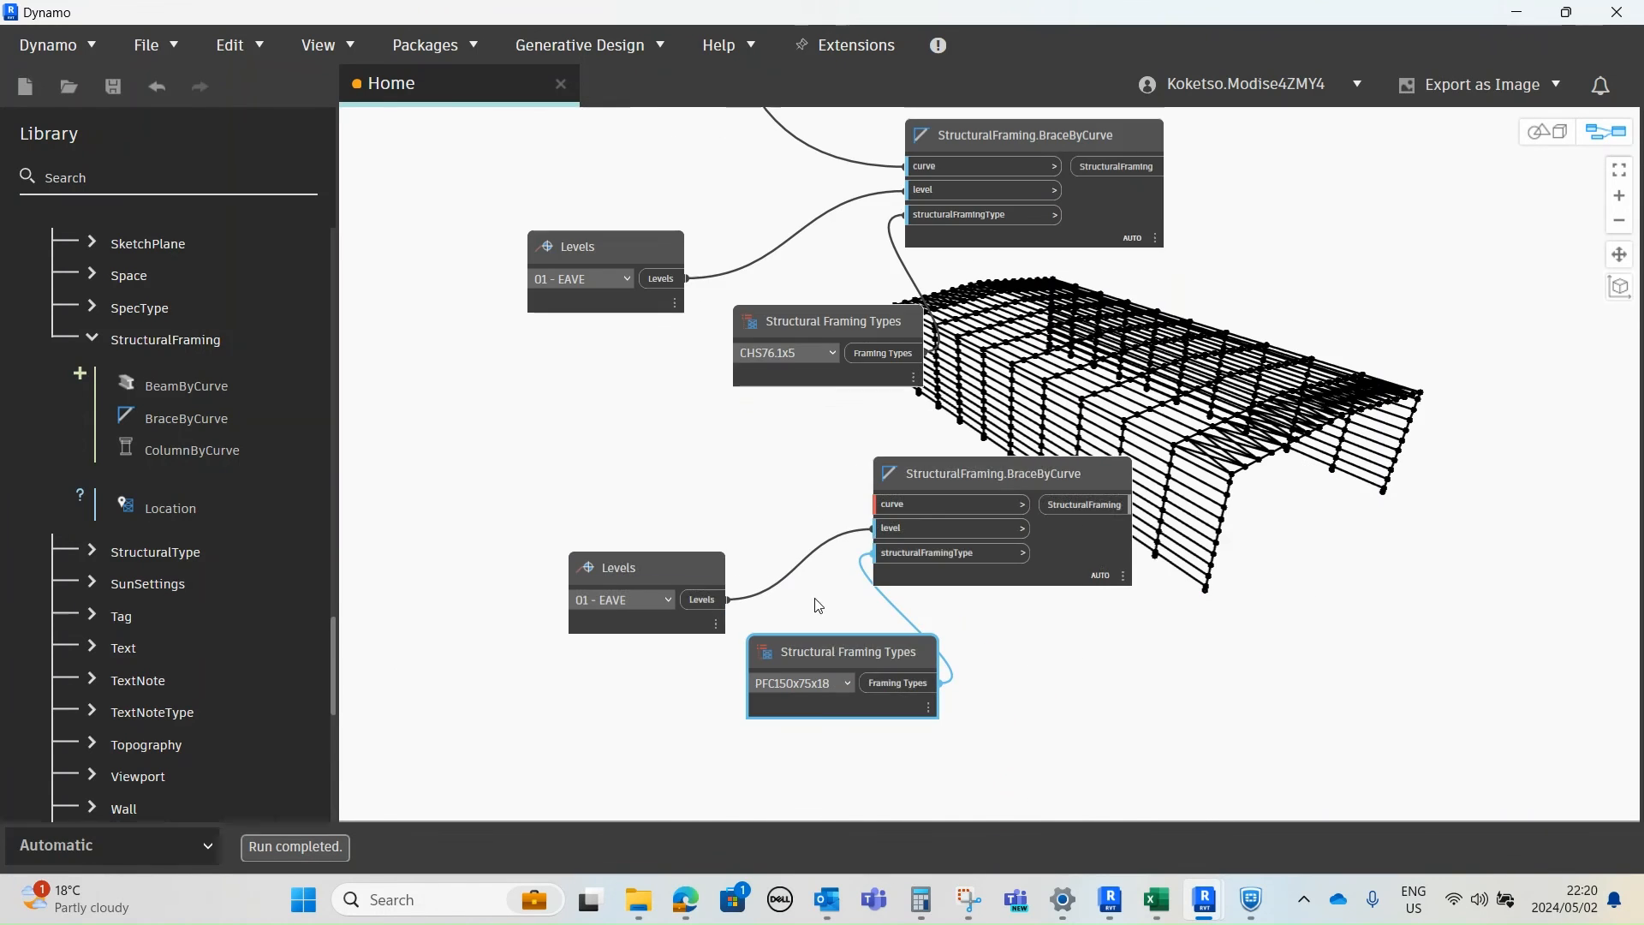
scroll(883, 503, up, 4)
click(884, 504)
middle_drag(696, 495, 857, 698)
scroll(858, 698, down, 3)
scroll(760, 511, down, 1)
middle_drag(655, 176, 834, 767)
scroll(807, 482, up, 1)
middle_drag(811, 485, 730, 551)
scroll(730, 550, down, 2)
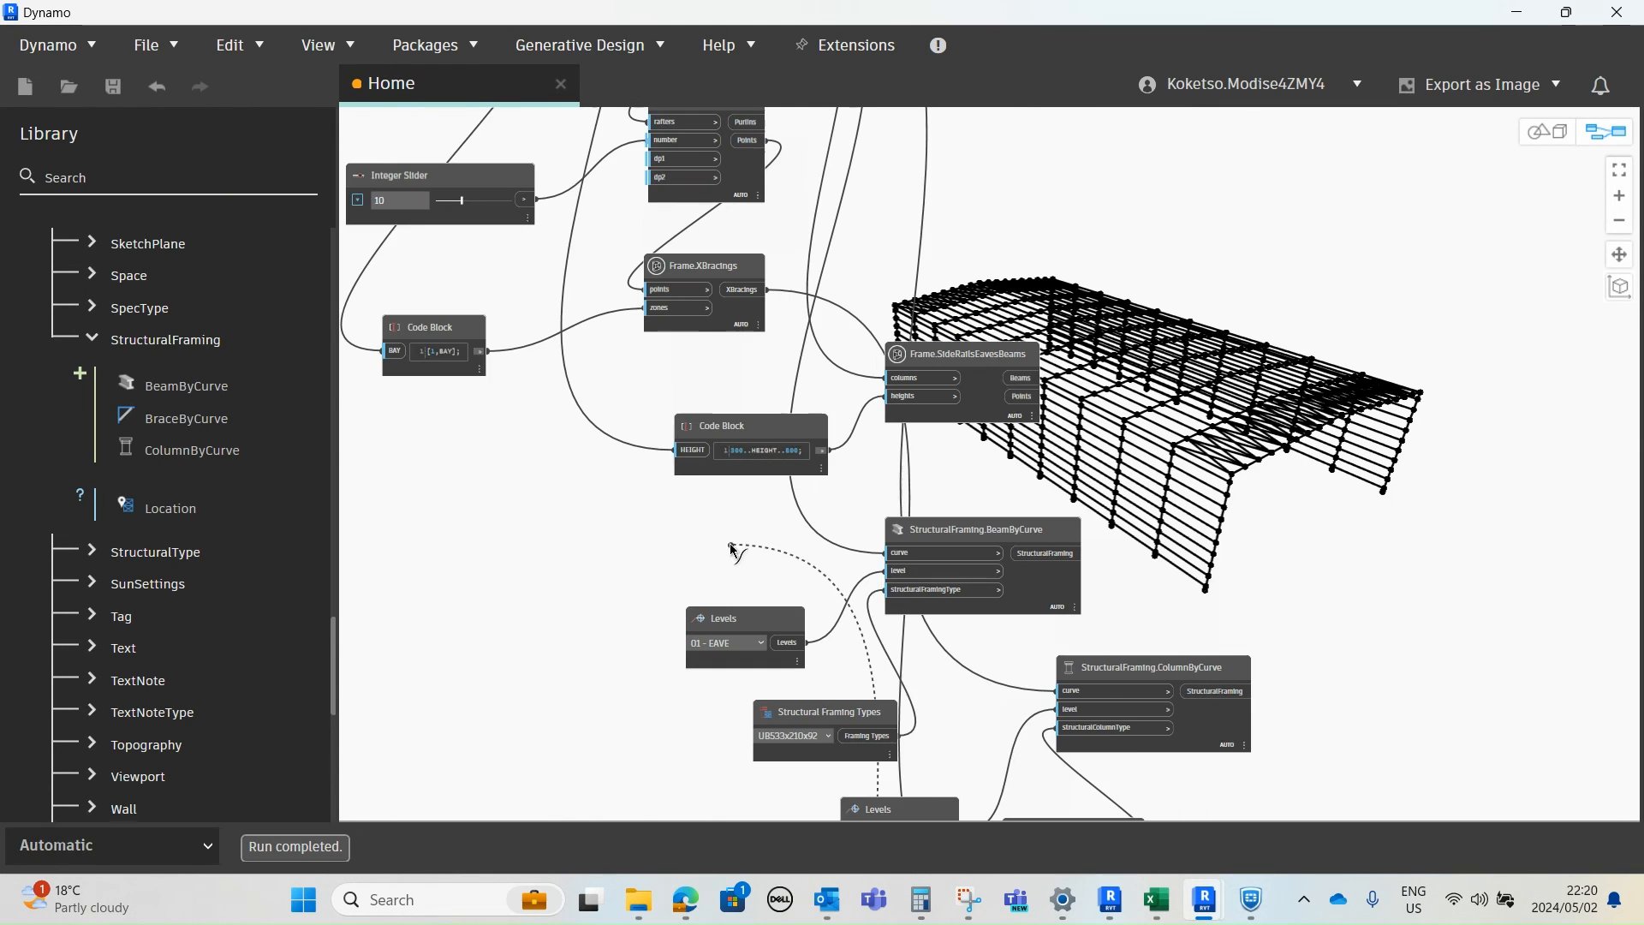
scroll(808, 589, up, 1)
scroll(952, 403, up, 4)
middle_drag(959, 417, 756, 507)
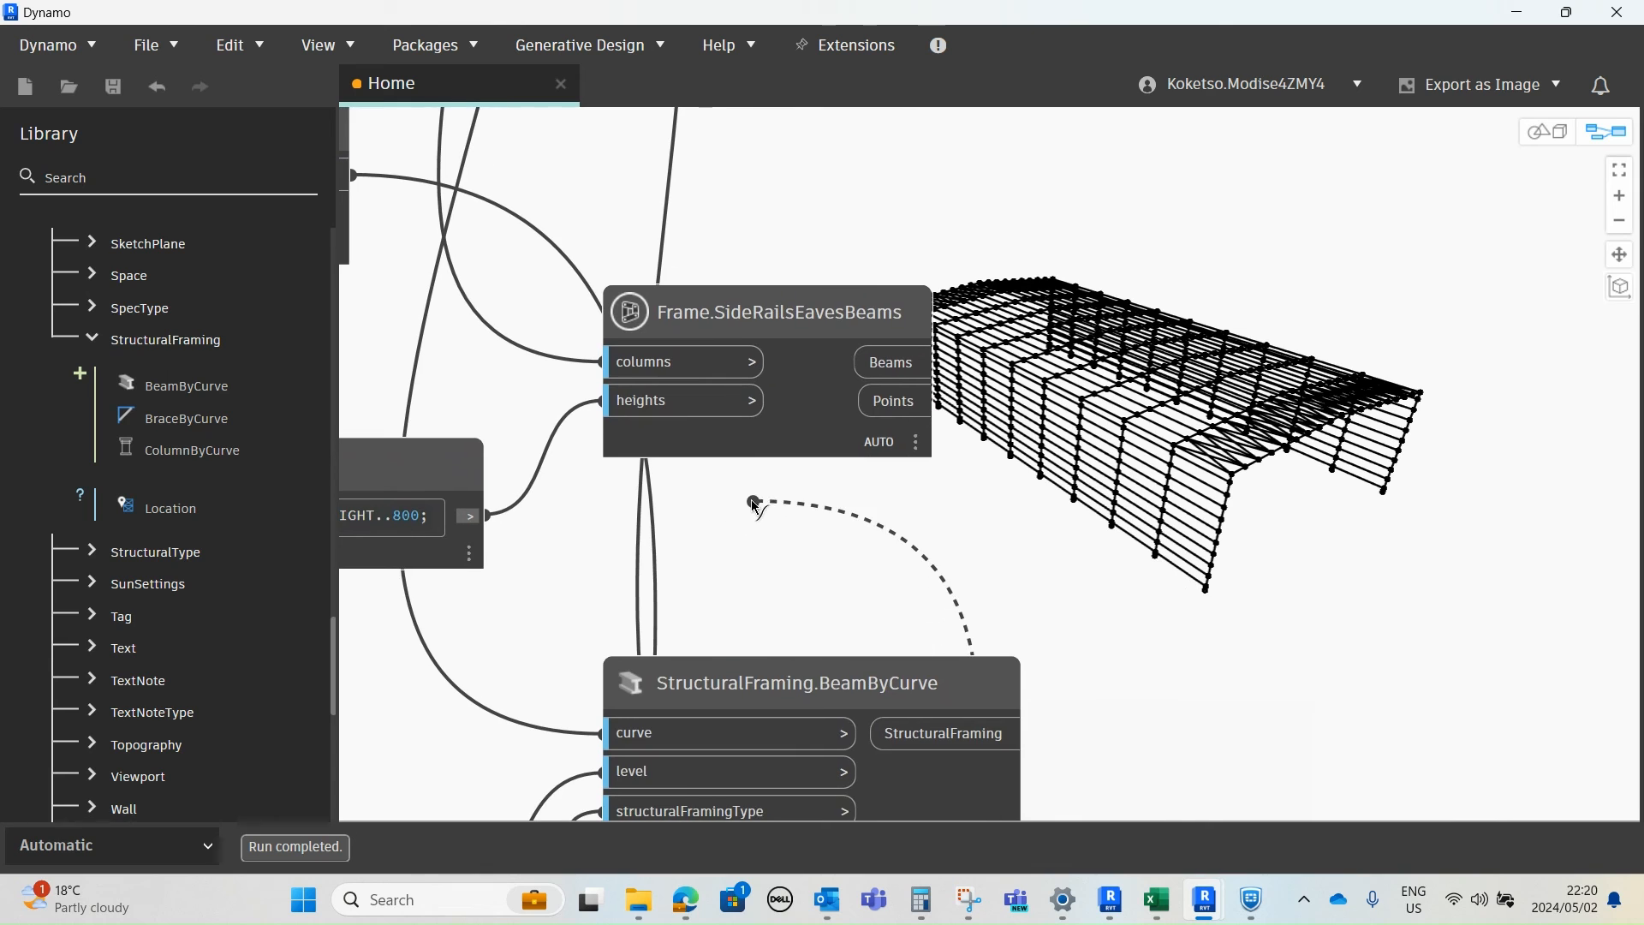
scroll(679, 350, up, 3)
middle_drag(858, 350, 742, 363)
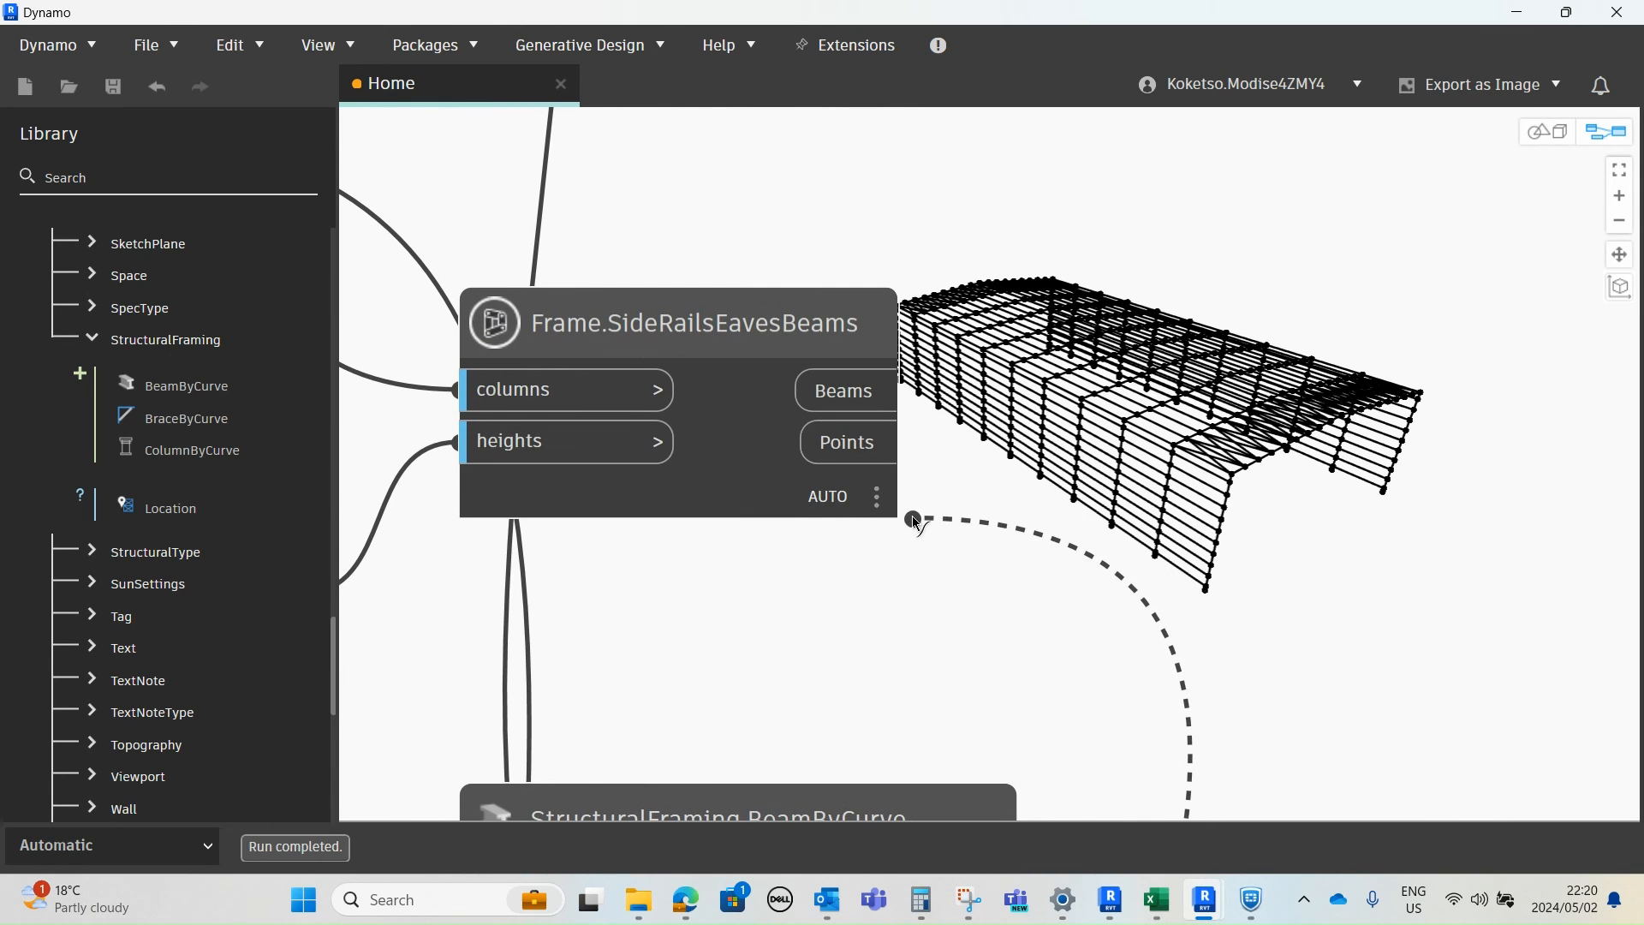
click(899, 391)
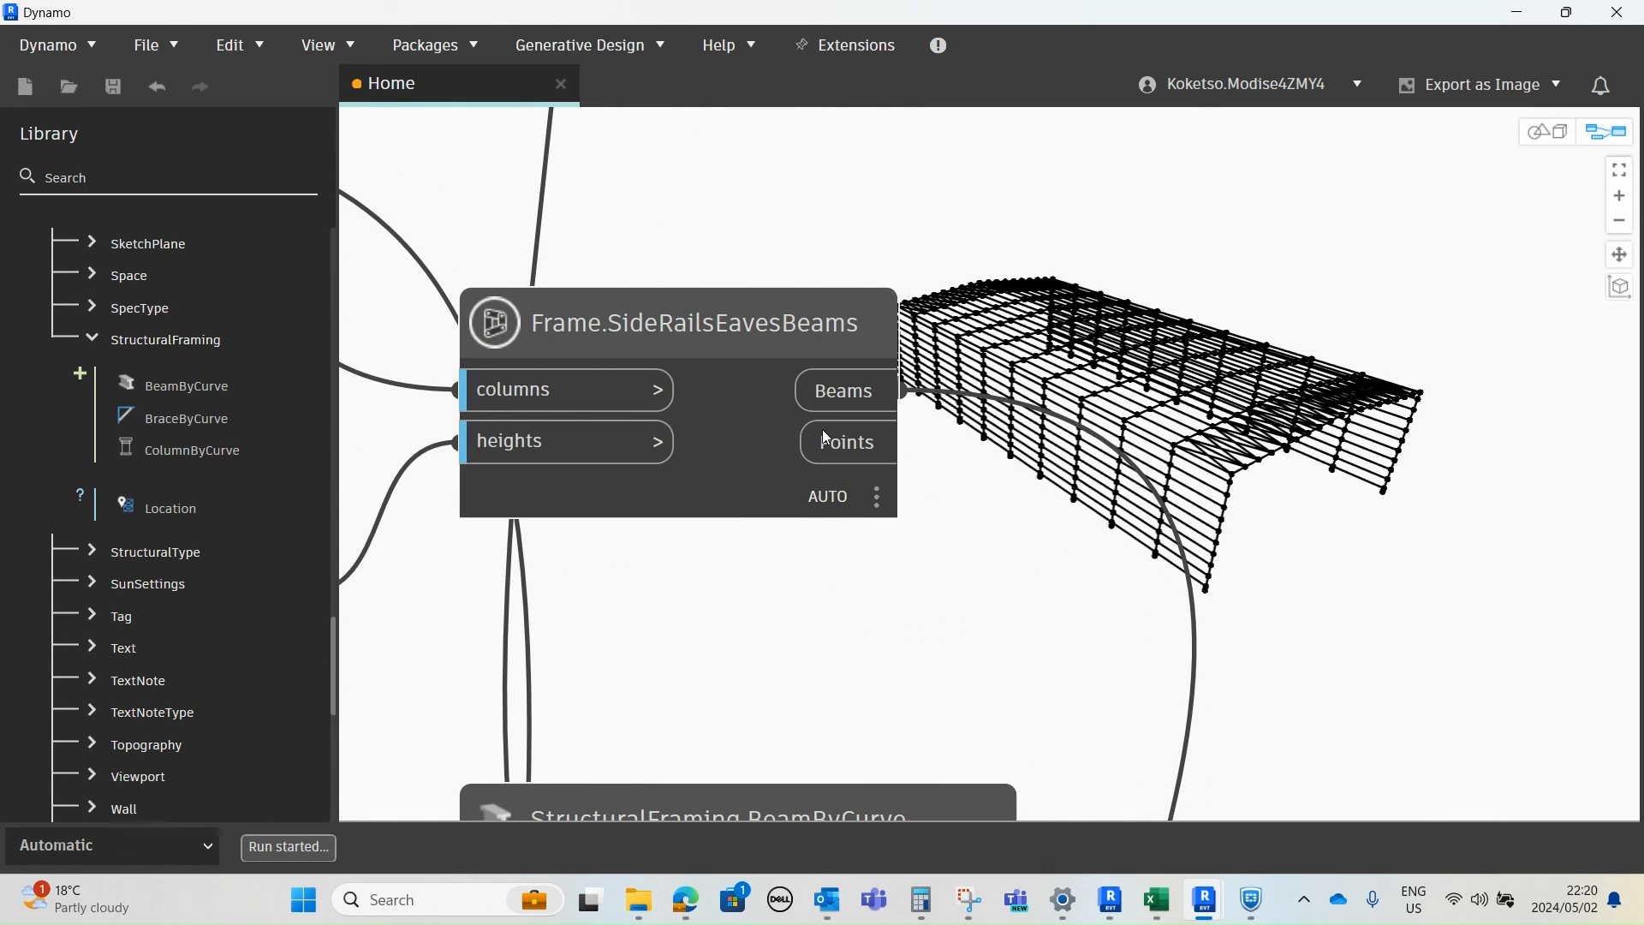
scroll(805, 410, down, 2)
scroll(891, 406, down, 3)
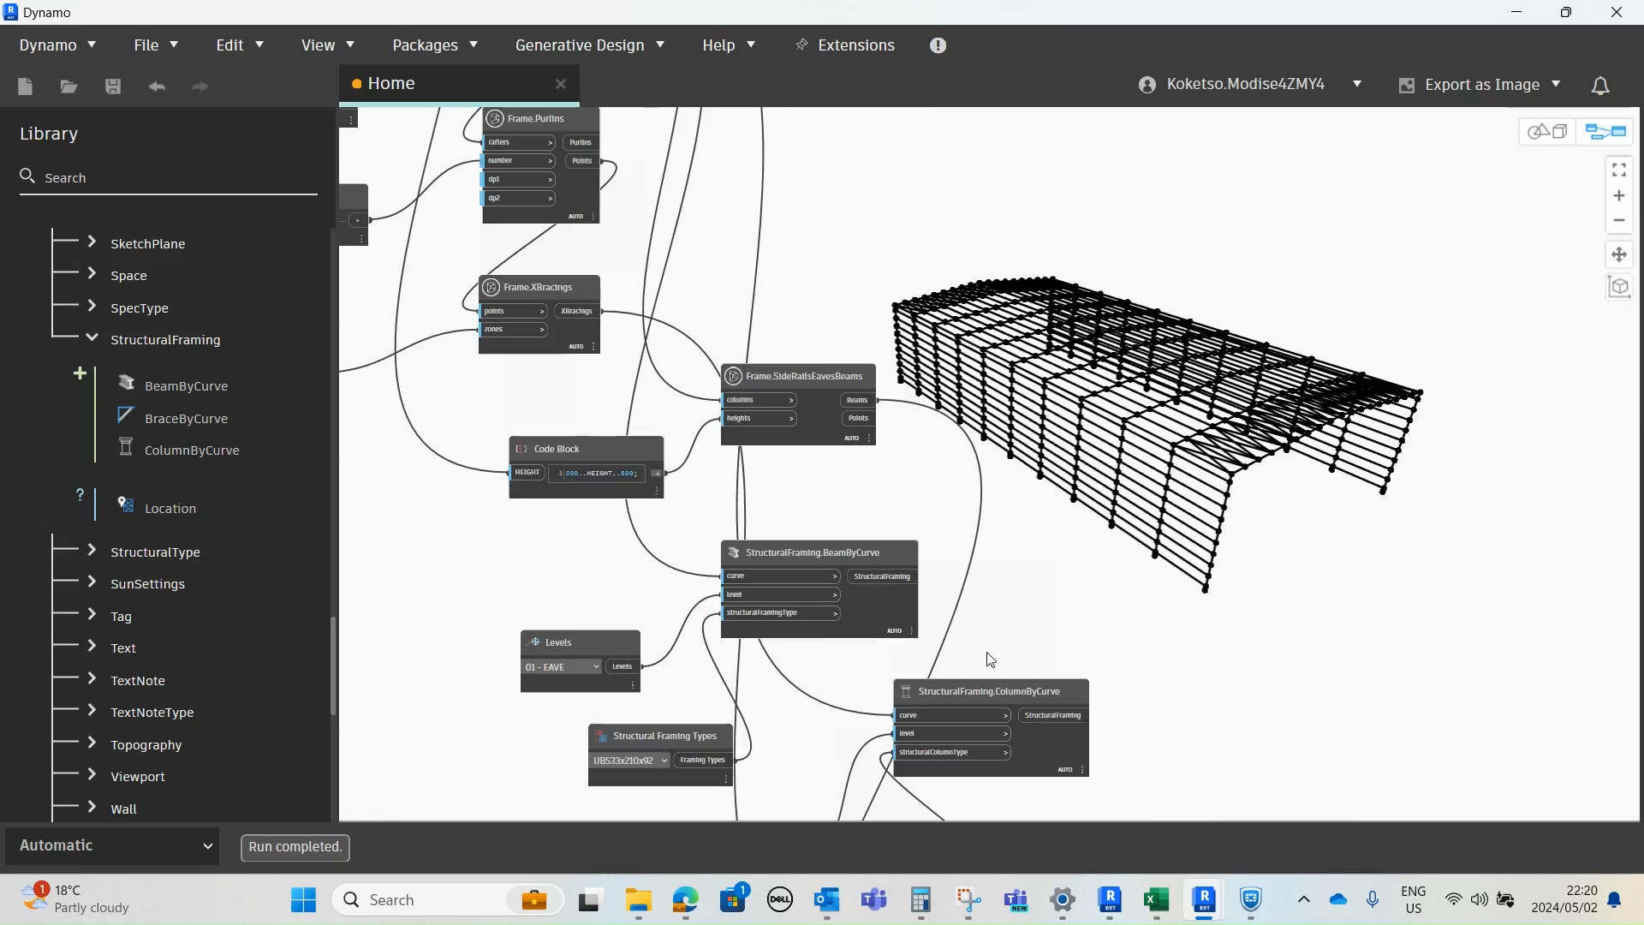
- Switch to Revit and inspect the side-rail channels between the columns in the 3D view
click(1512, 12)
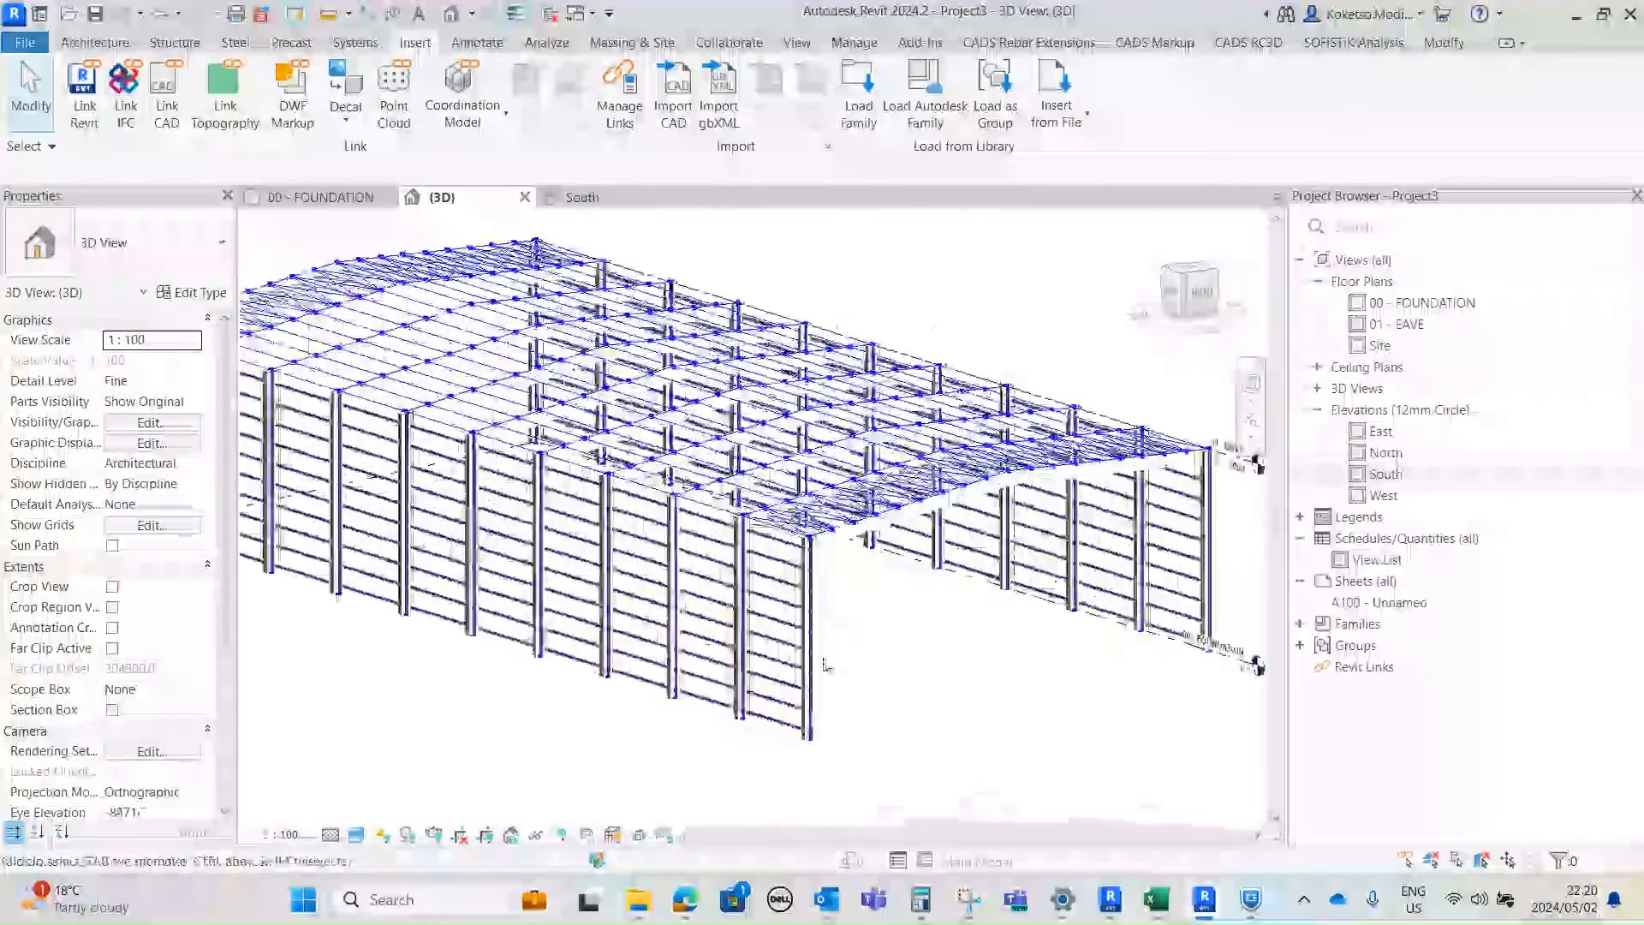
scroll(784, 590, up, 5)
click(686, 377)
shift+middle_drag(680, 565, 651, 488)
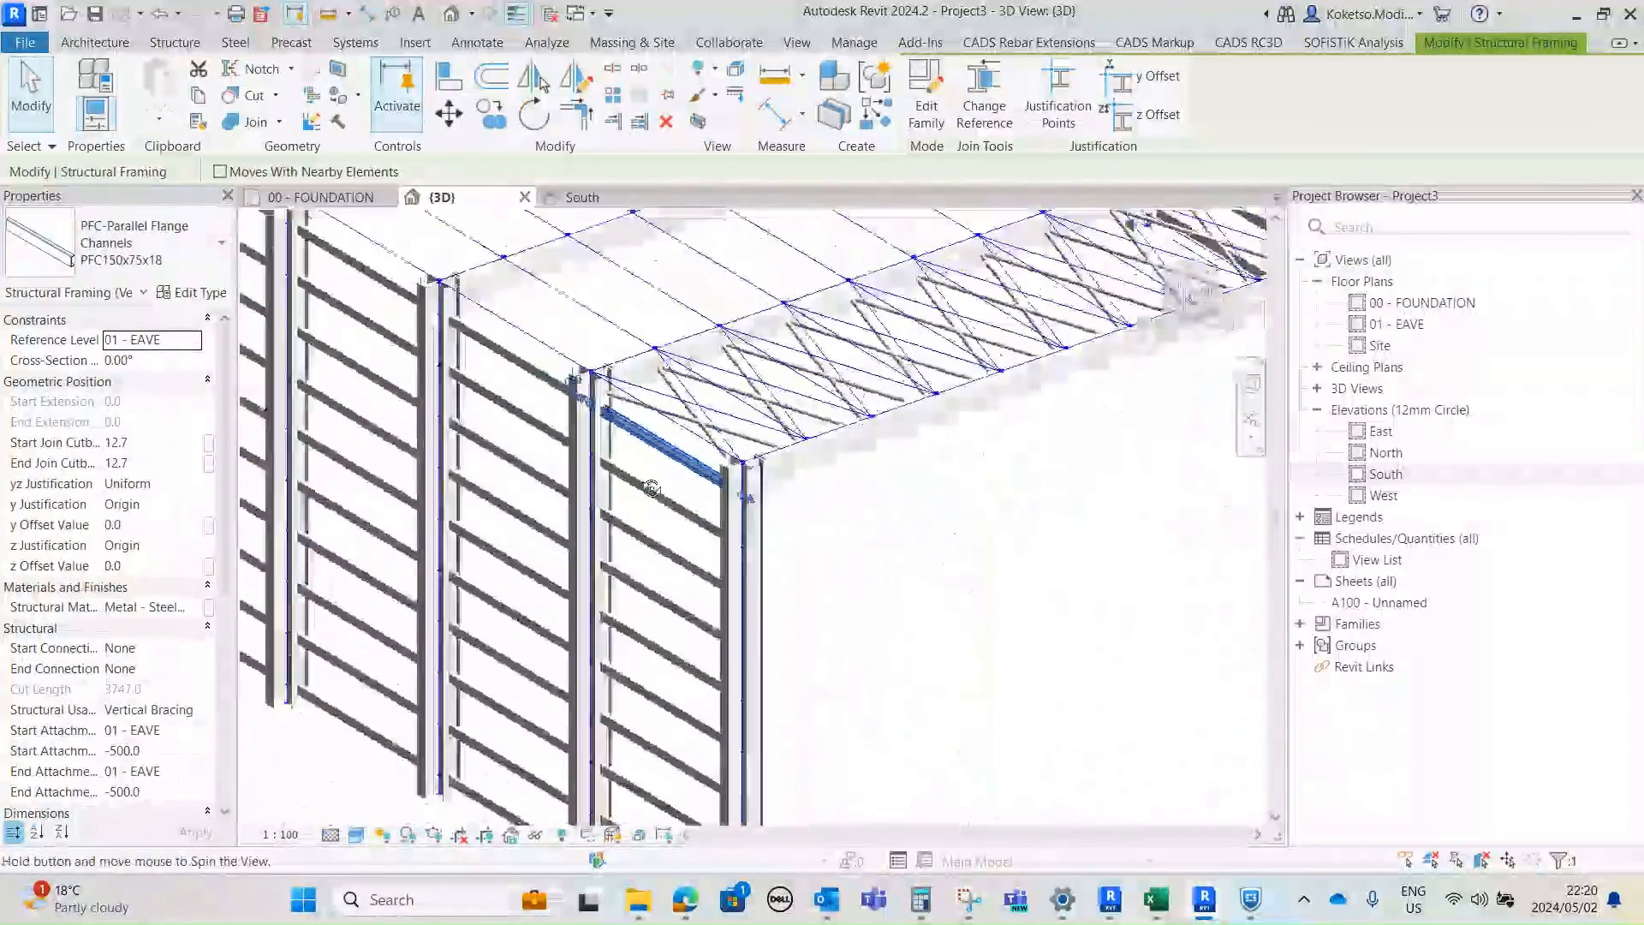
scroll(651, 488, down, 3)
key(Escape)
scroll(752, 563, down, 2)
shift+middle_drag(777, 639, 825, 609)
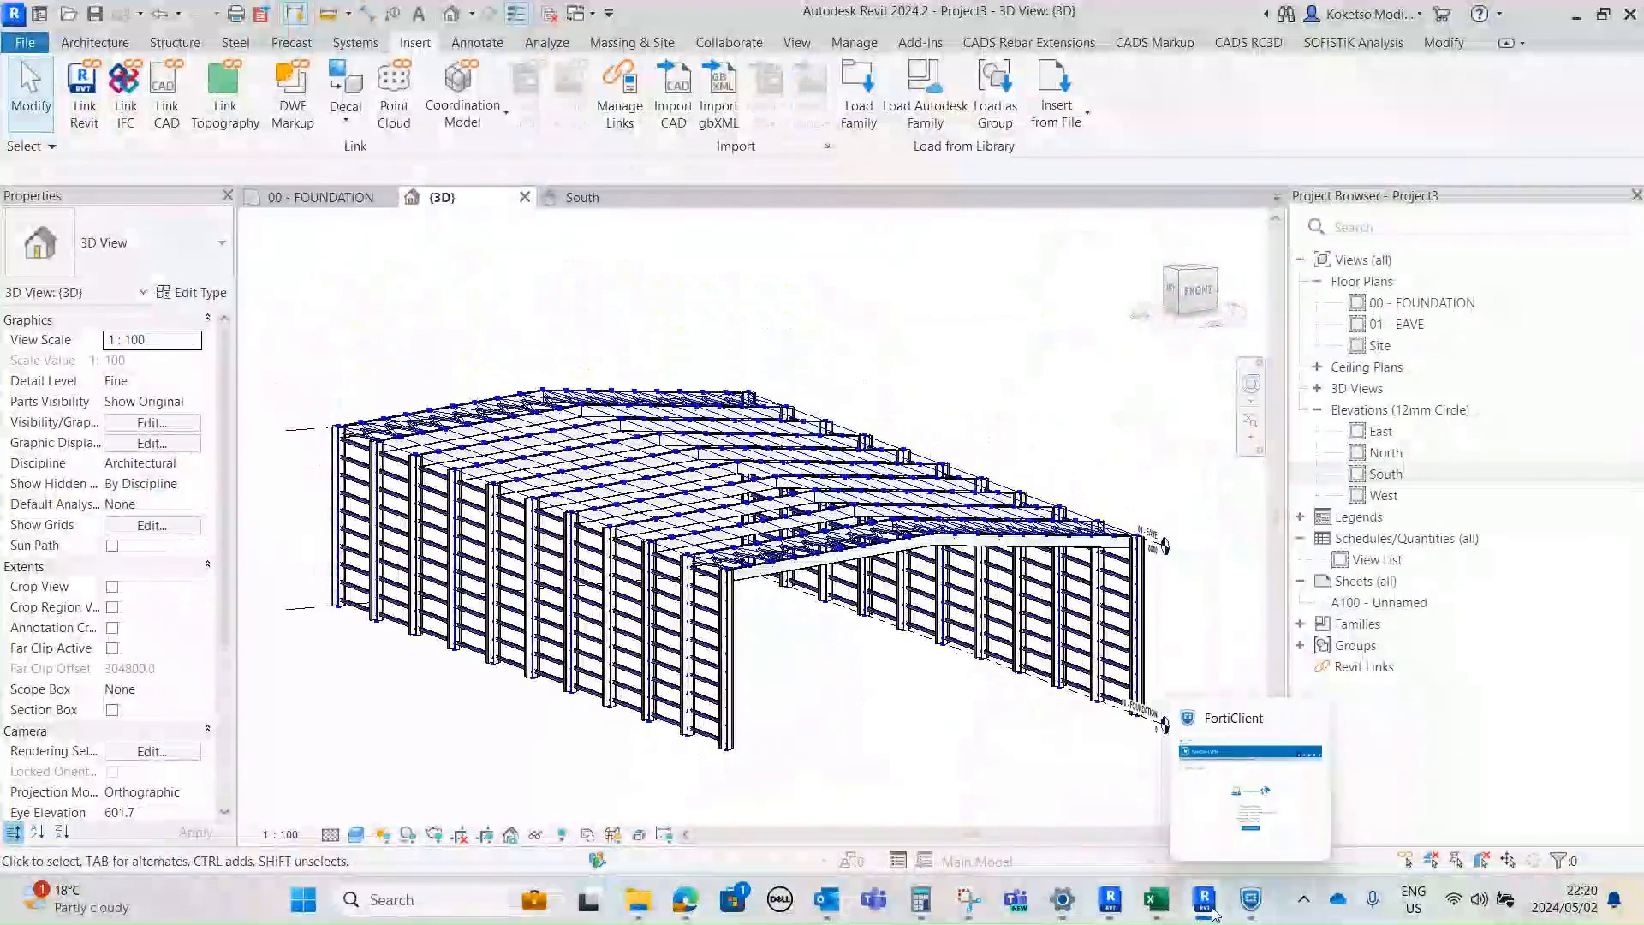
- Switch to Dynamo and place another StructuralFraming.BraceByCurve node in the free space below the existing framing nodes
mouse_move(1210, 911)
click(1335, 786)
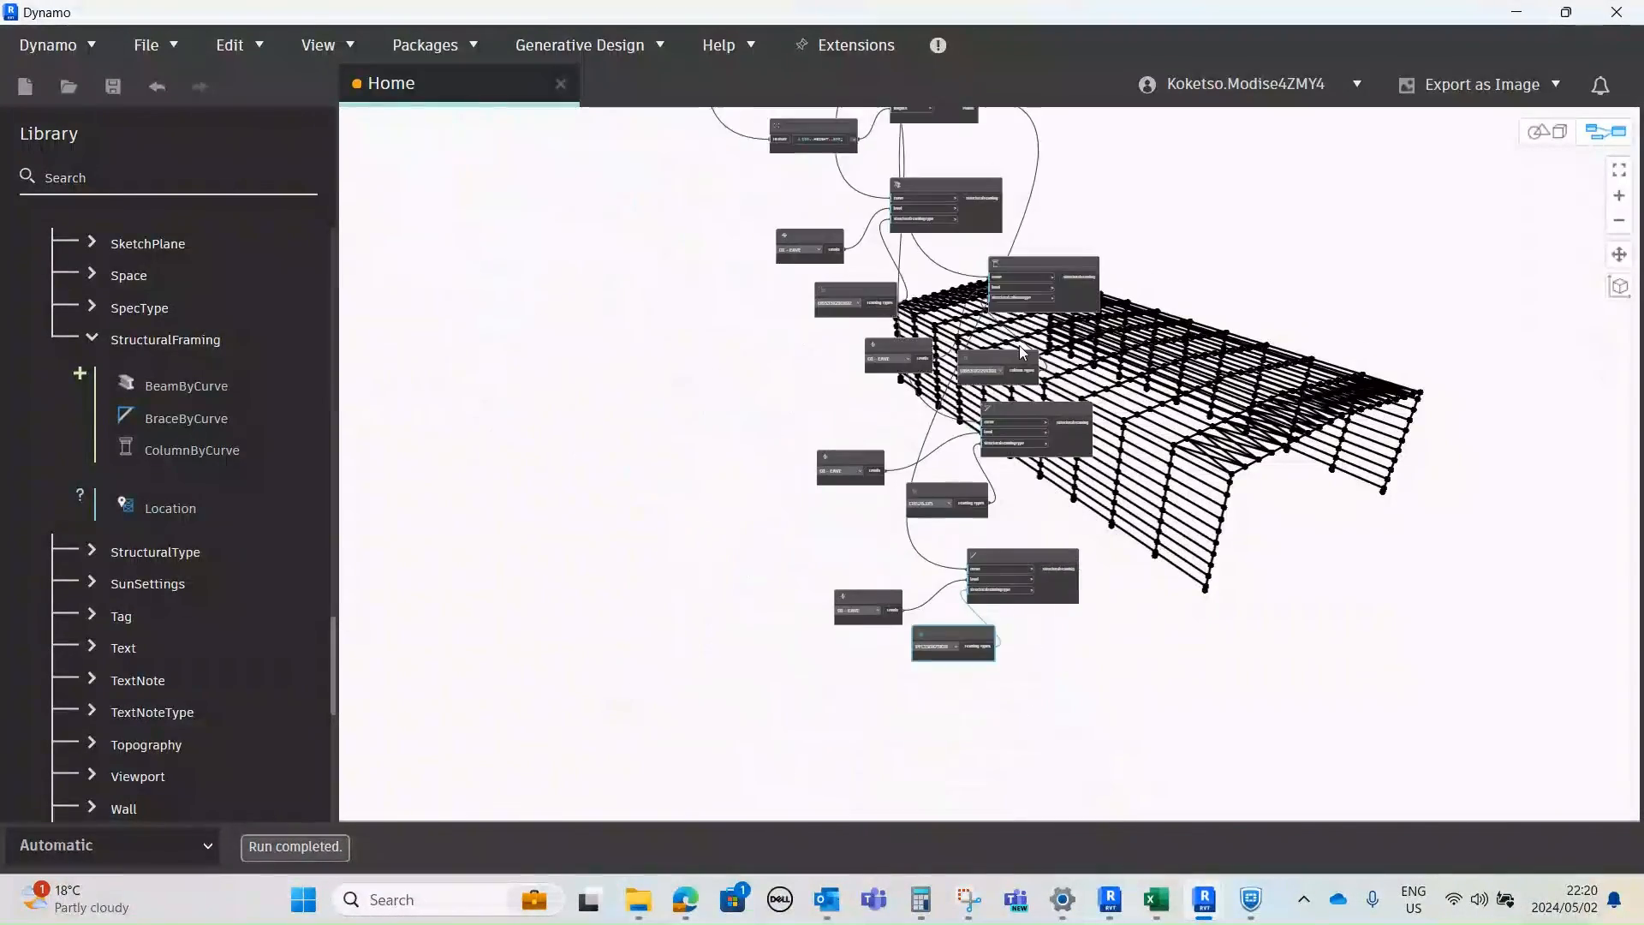
scroll(956, 581, up, 3)
middle_drag(929, 744, 932, 594)
scroll(933, 595, down, 1)
middle_drag(626, 321, 711, 338)
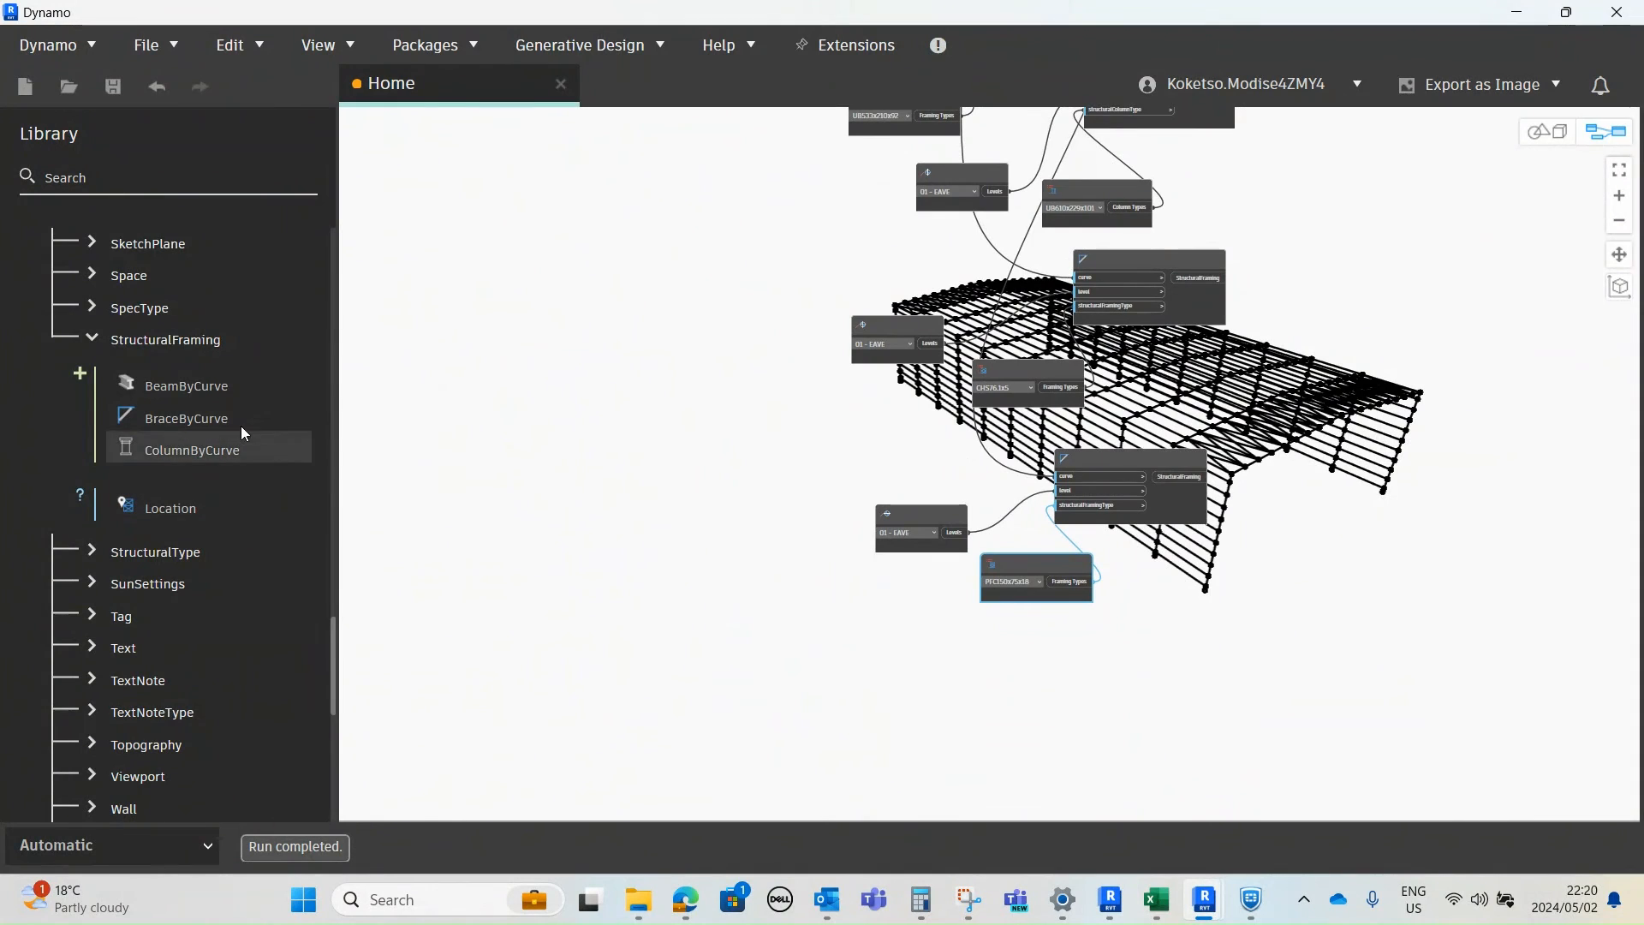
click(170, 416)
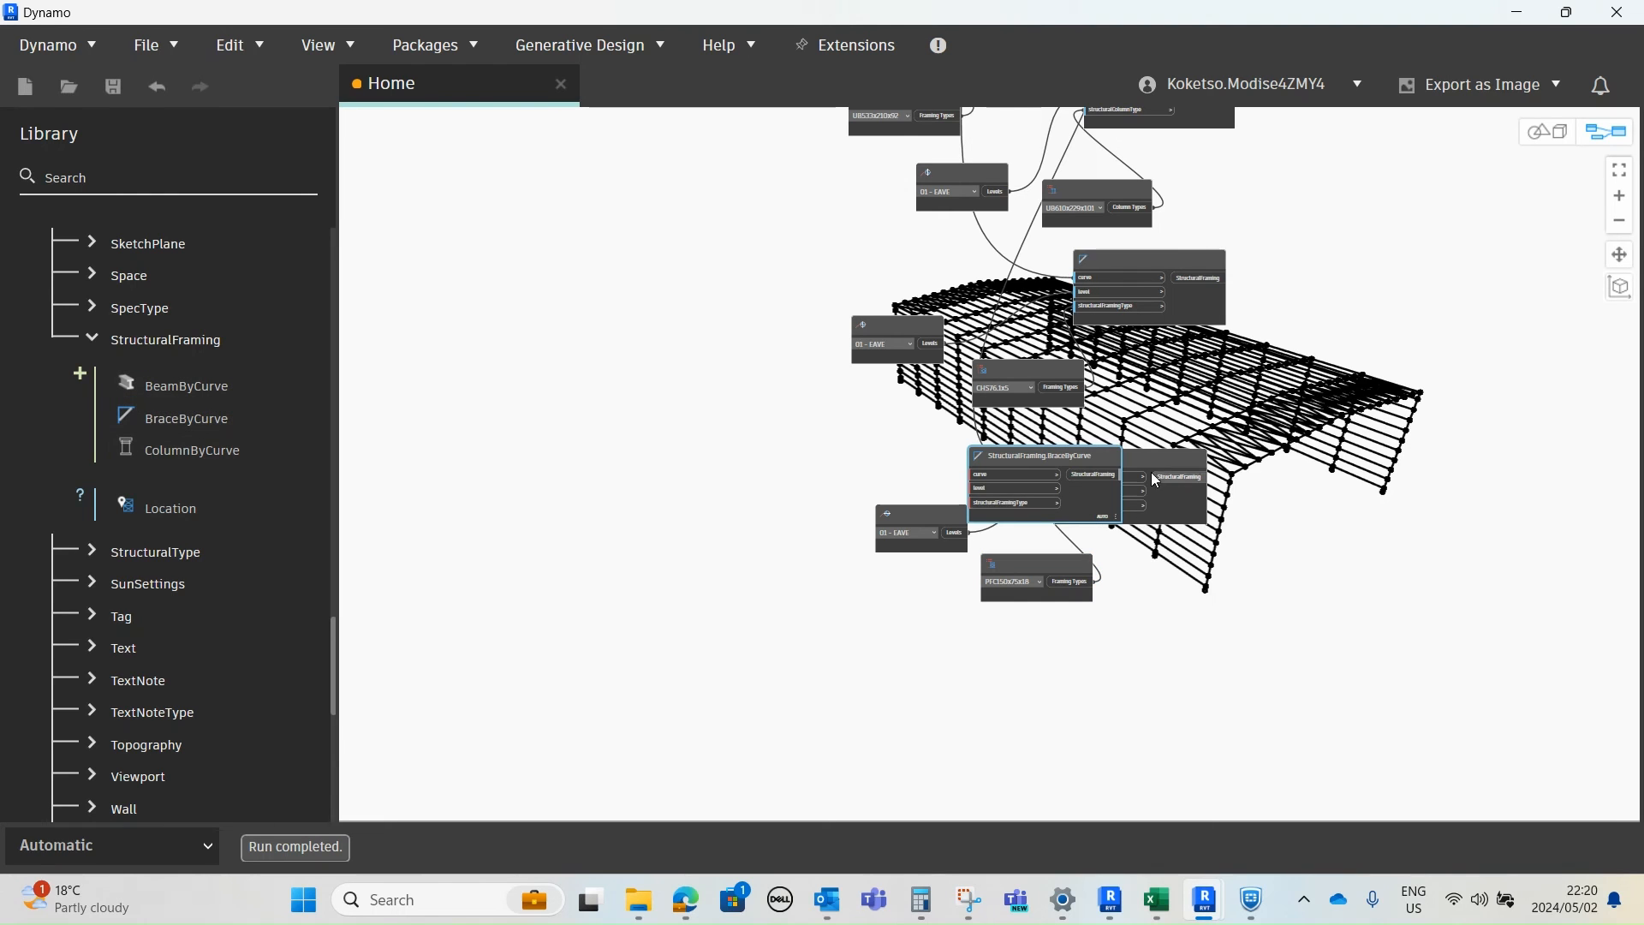
scroll(1114, 480, up, 3)
drag(1043, 490, 719, 647)
middle_drag(712, 692, 945, 429)
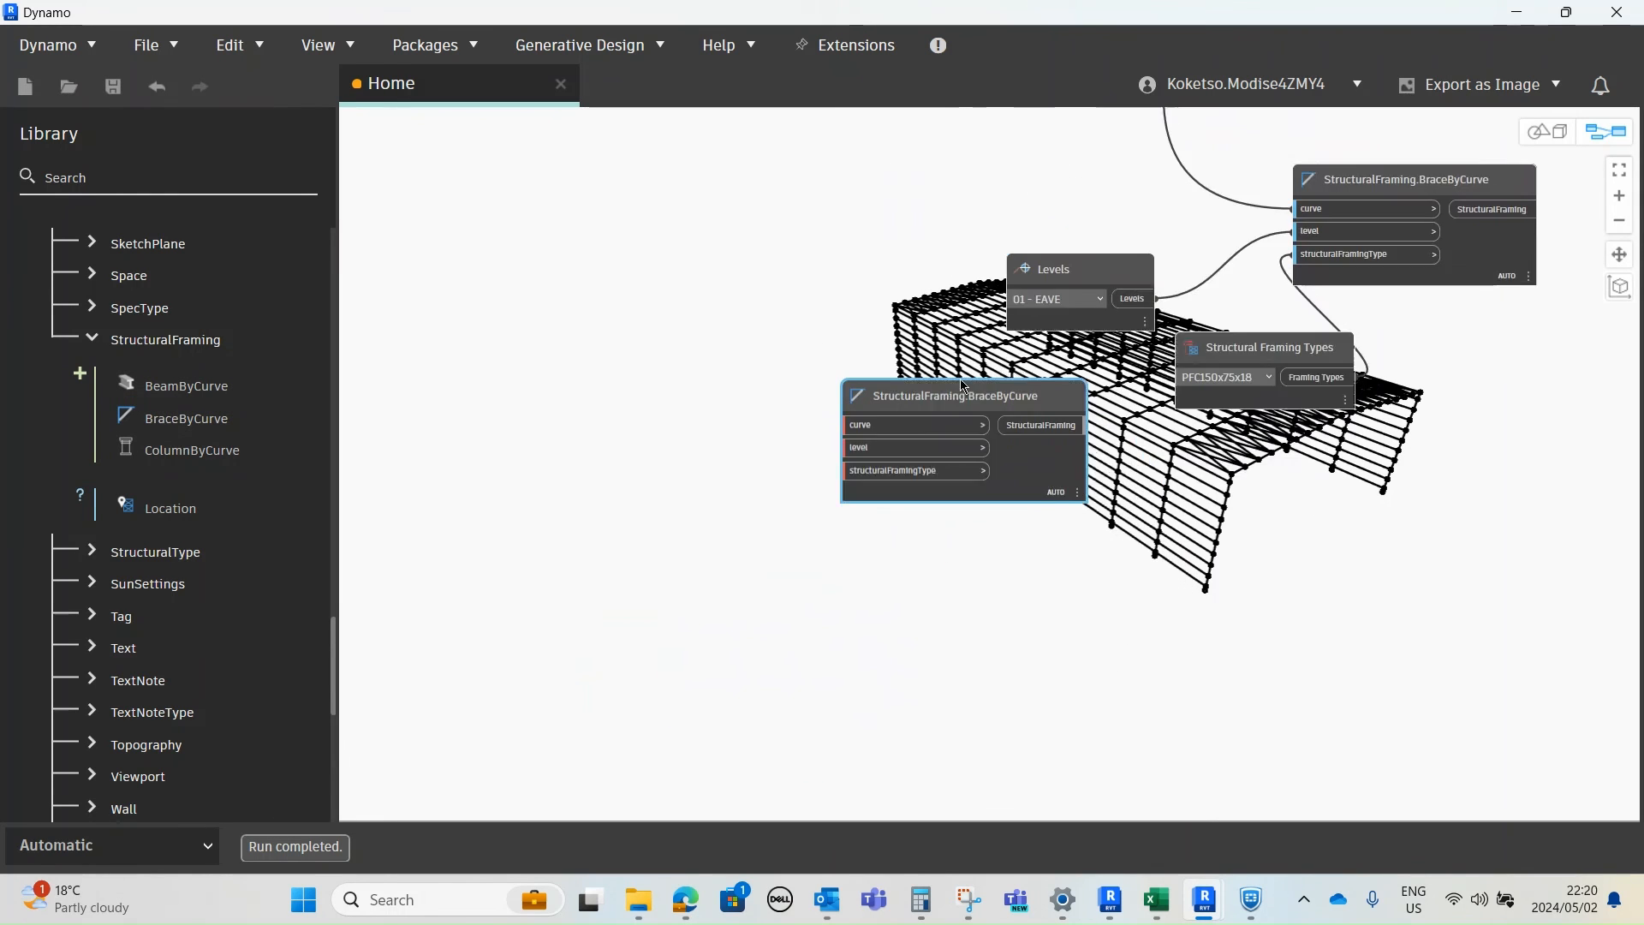
scroll(951, 419, up, 2)
- Add a Levels node set to 01 - EAVE beside the newest BraceByCurve node and connect it to the level input
right_click(667, 465)
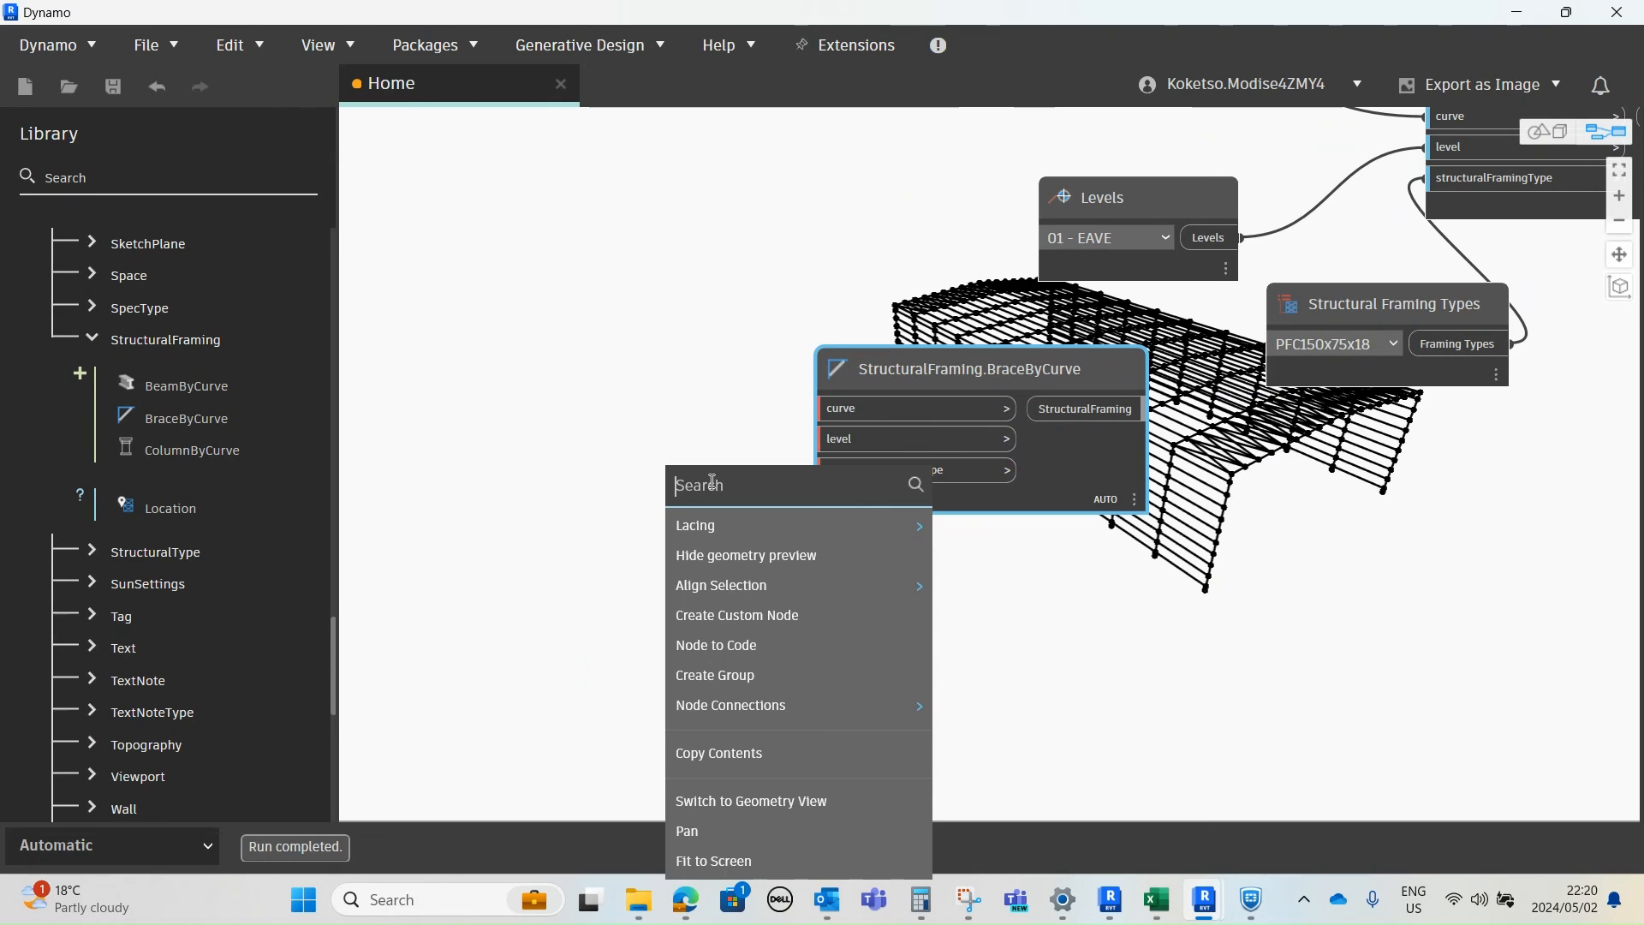
text(LEVE)
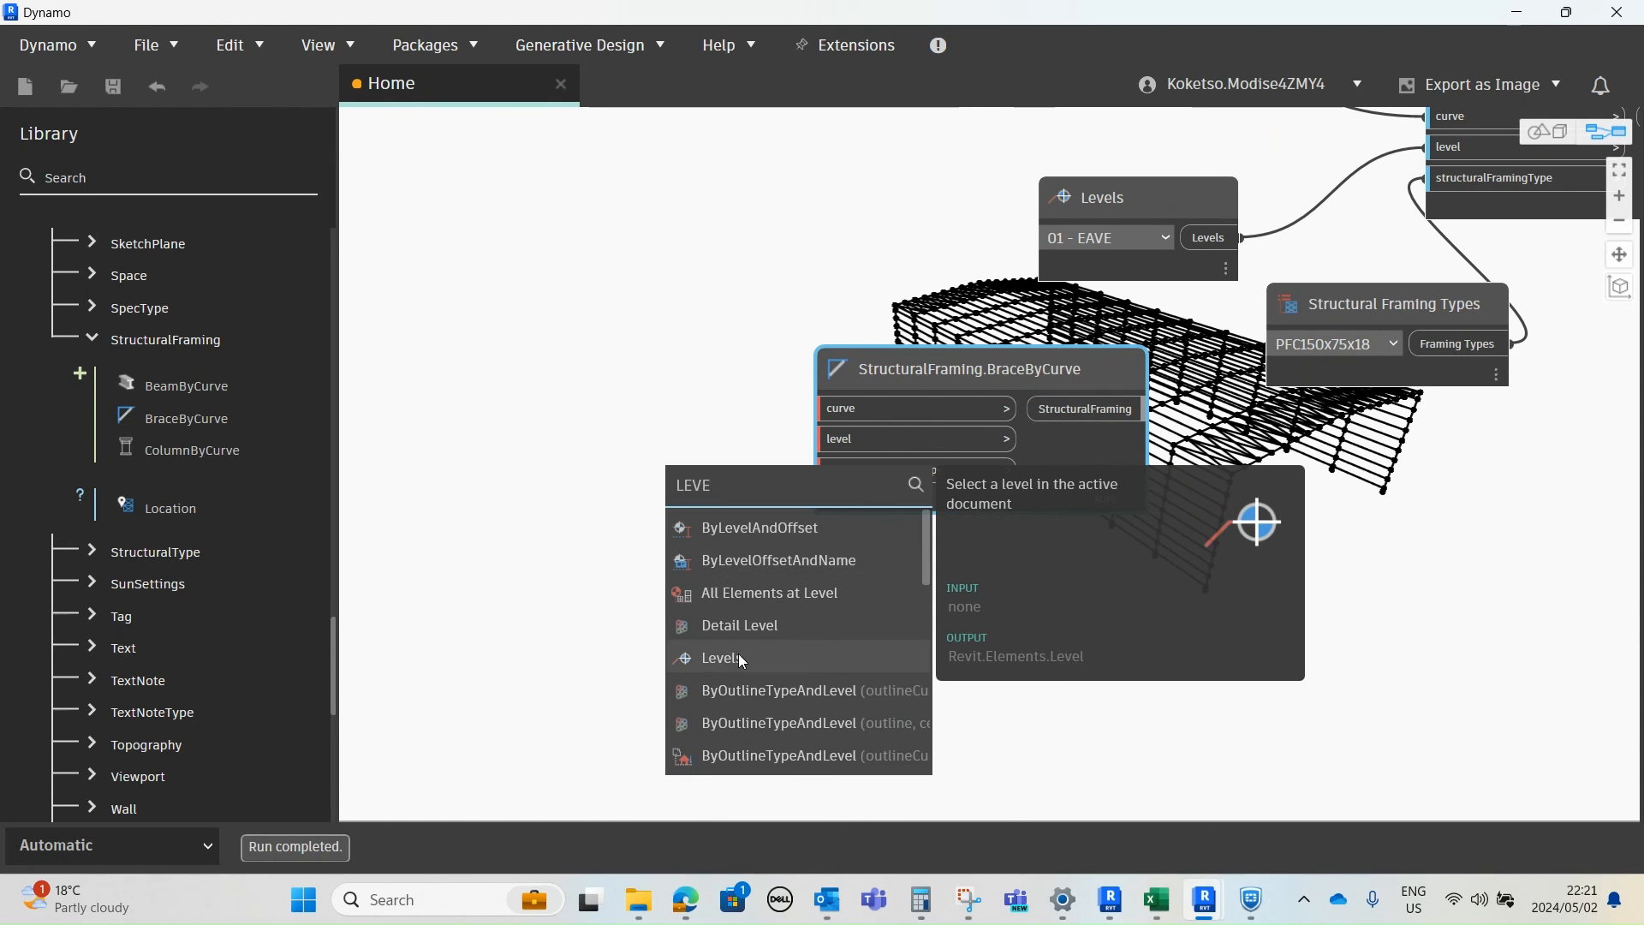
click(742, 657)
drag(796, 685, 532, 429)
click(596, 471)
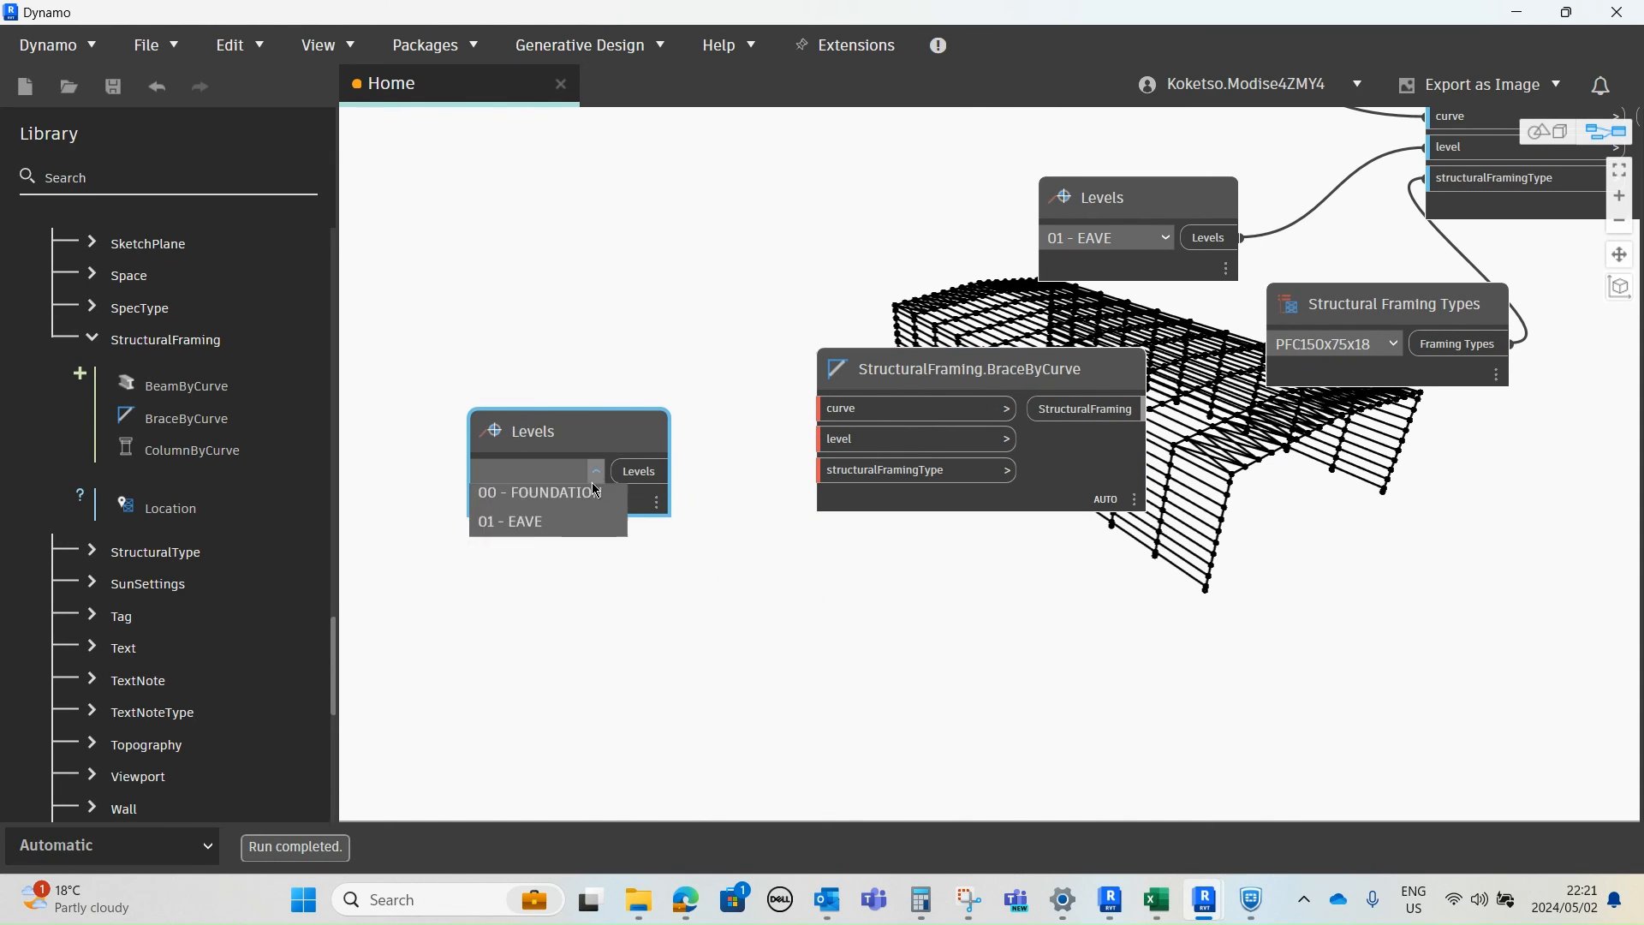
click(527, 522)
drag(672, 471, 792, 471)
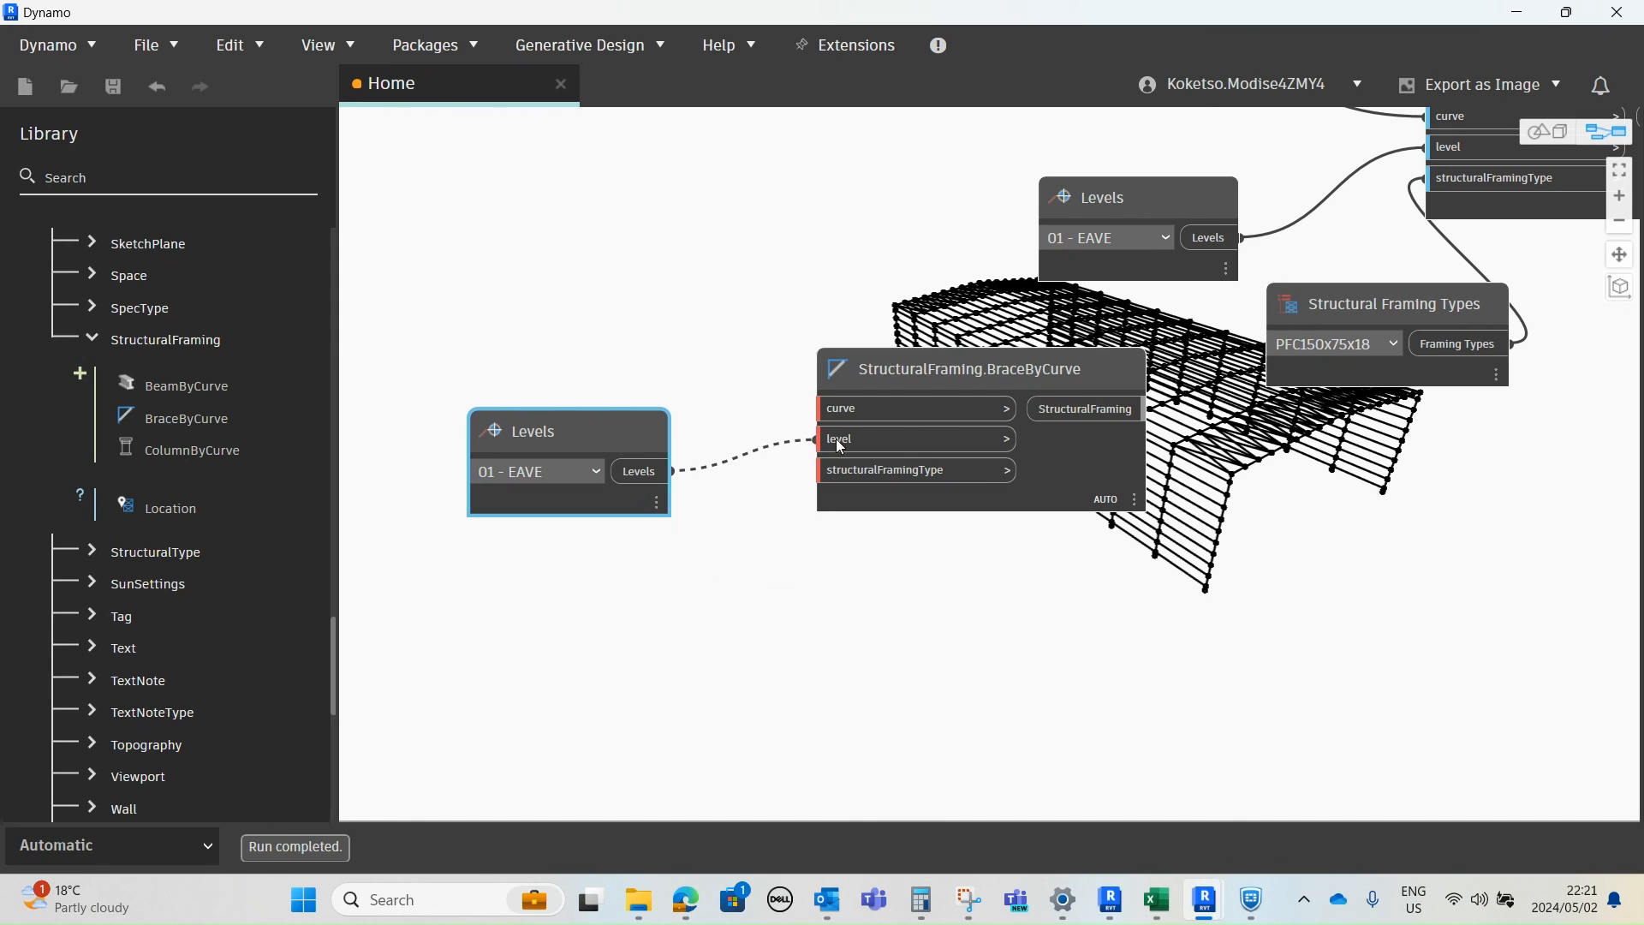
- Add a Structural Framing Types node set to PFC150x75x18 and connect it to the newest BraceByCurve node's structuralFramingType input
right_click(657, 683)
text(STRT)
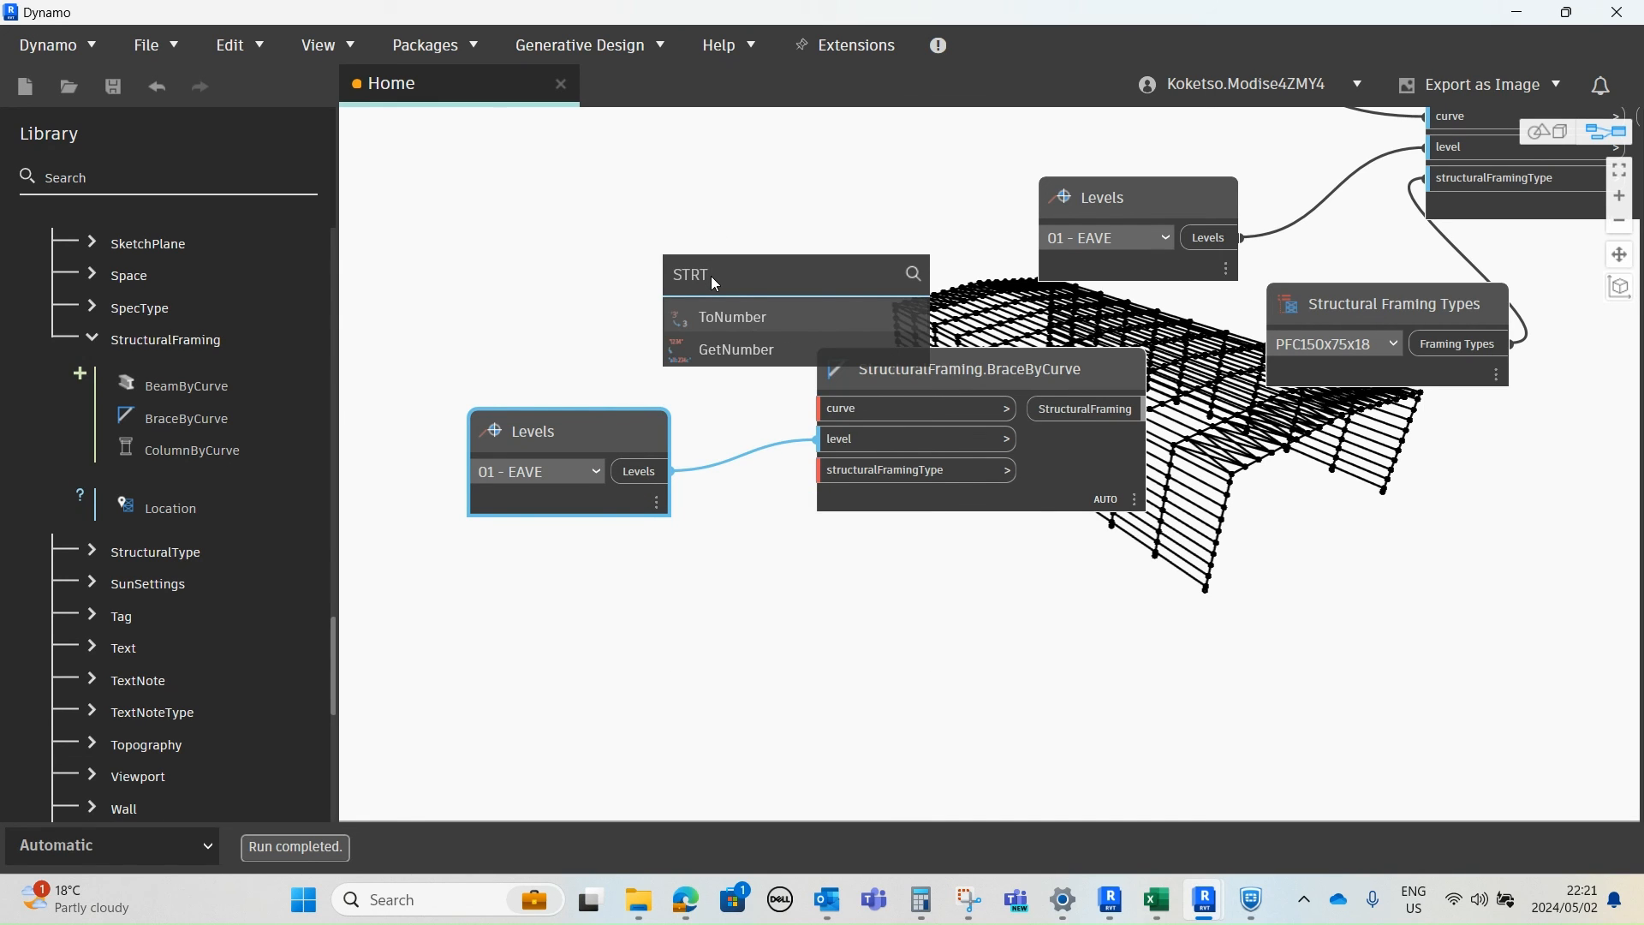
key(BackSpace)
text(UC)
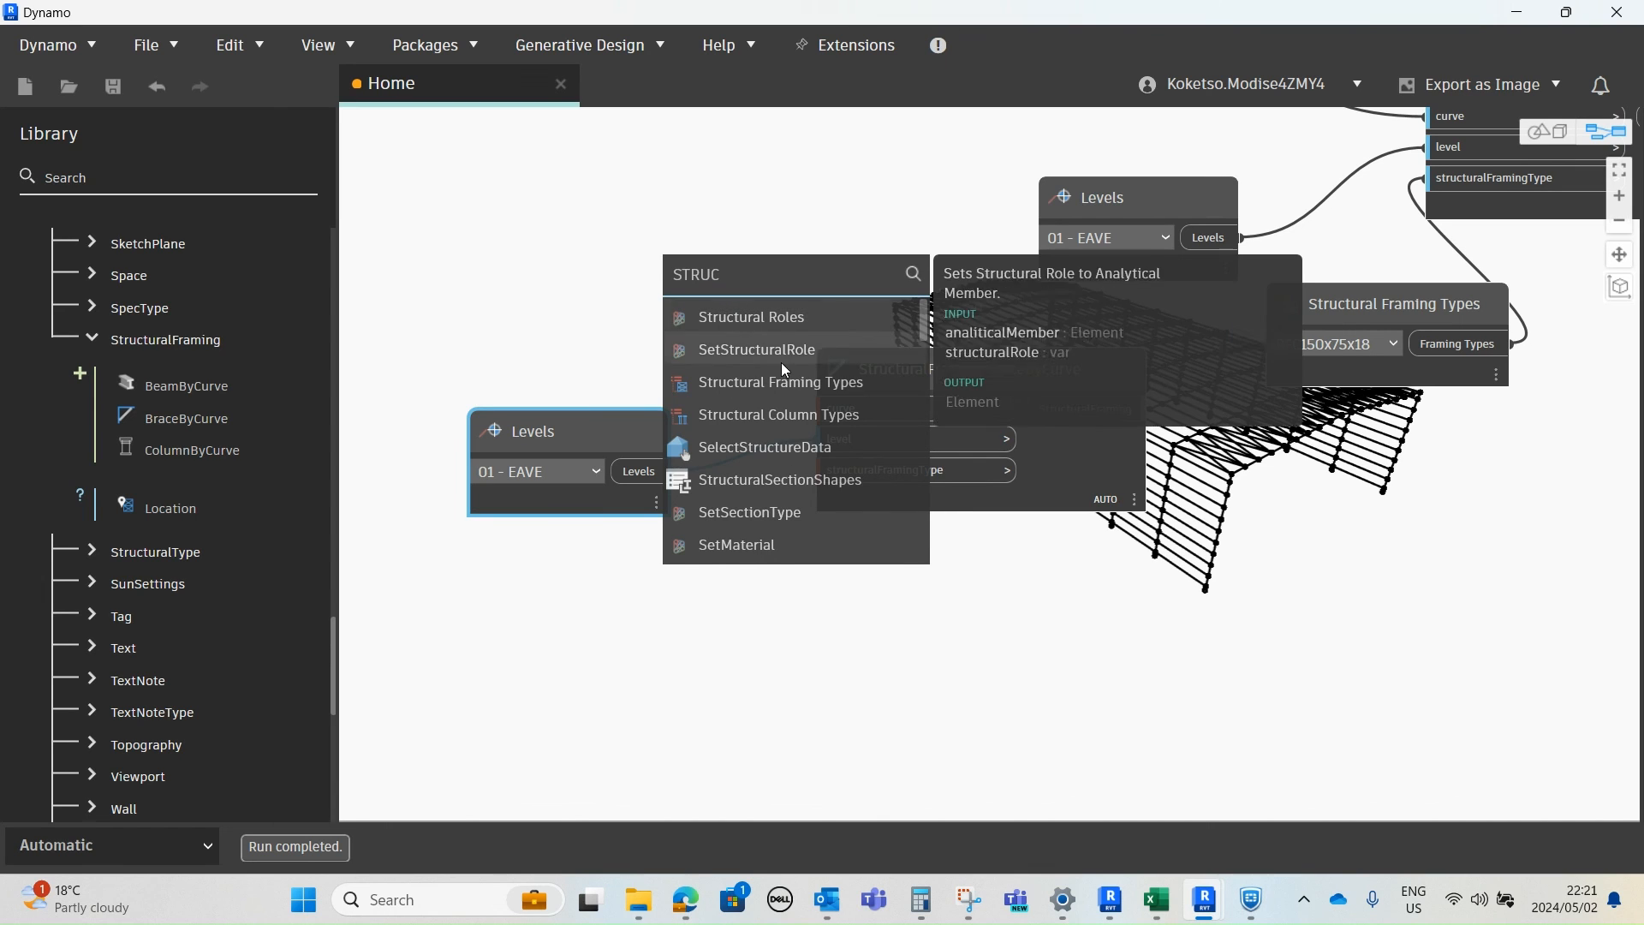
click(771, 381)
drag(906, 458, 717, 612)
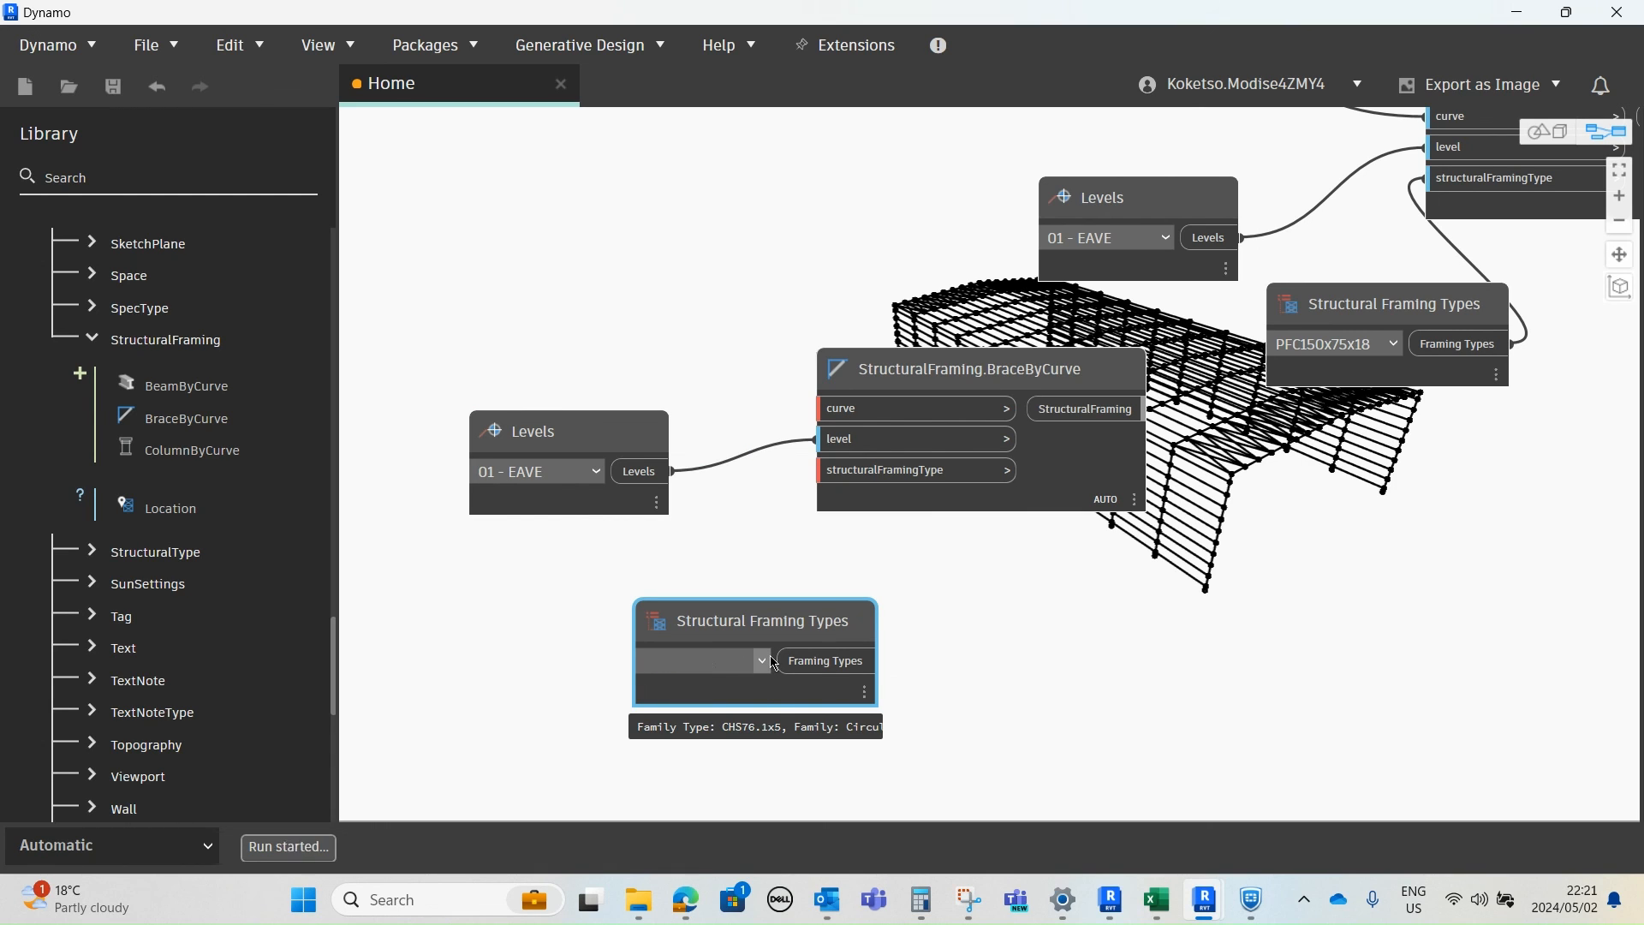
click(762, 661)
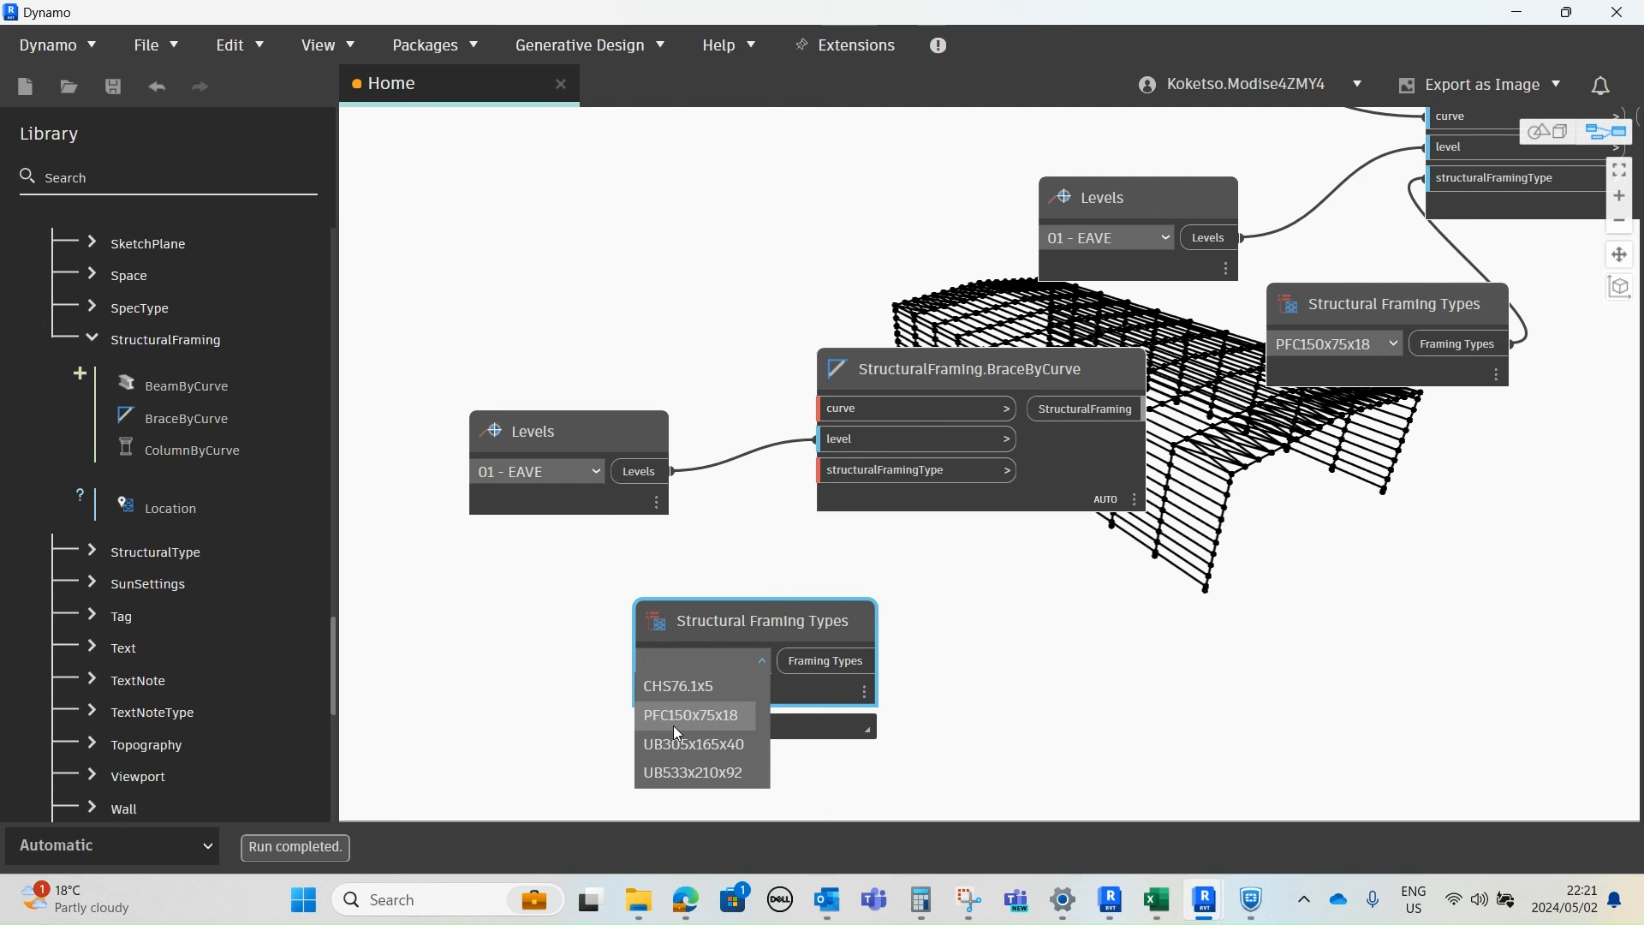
click(704, 717)
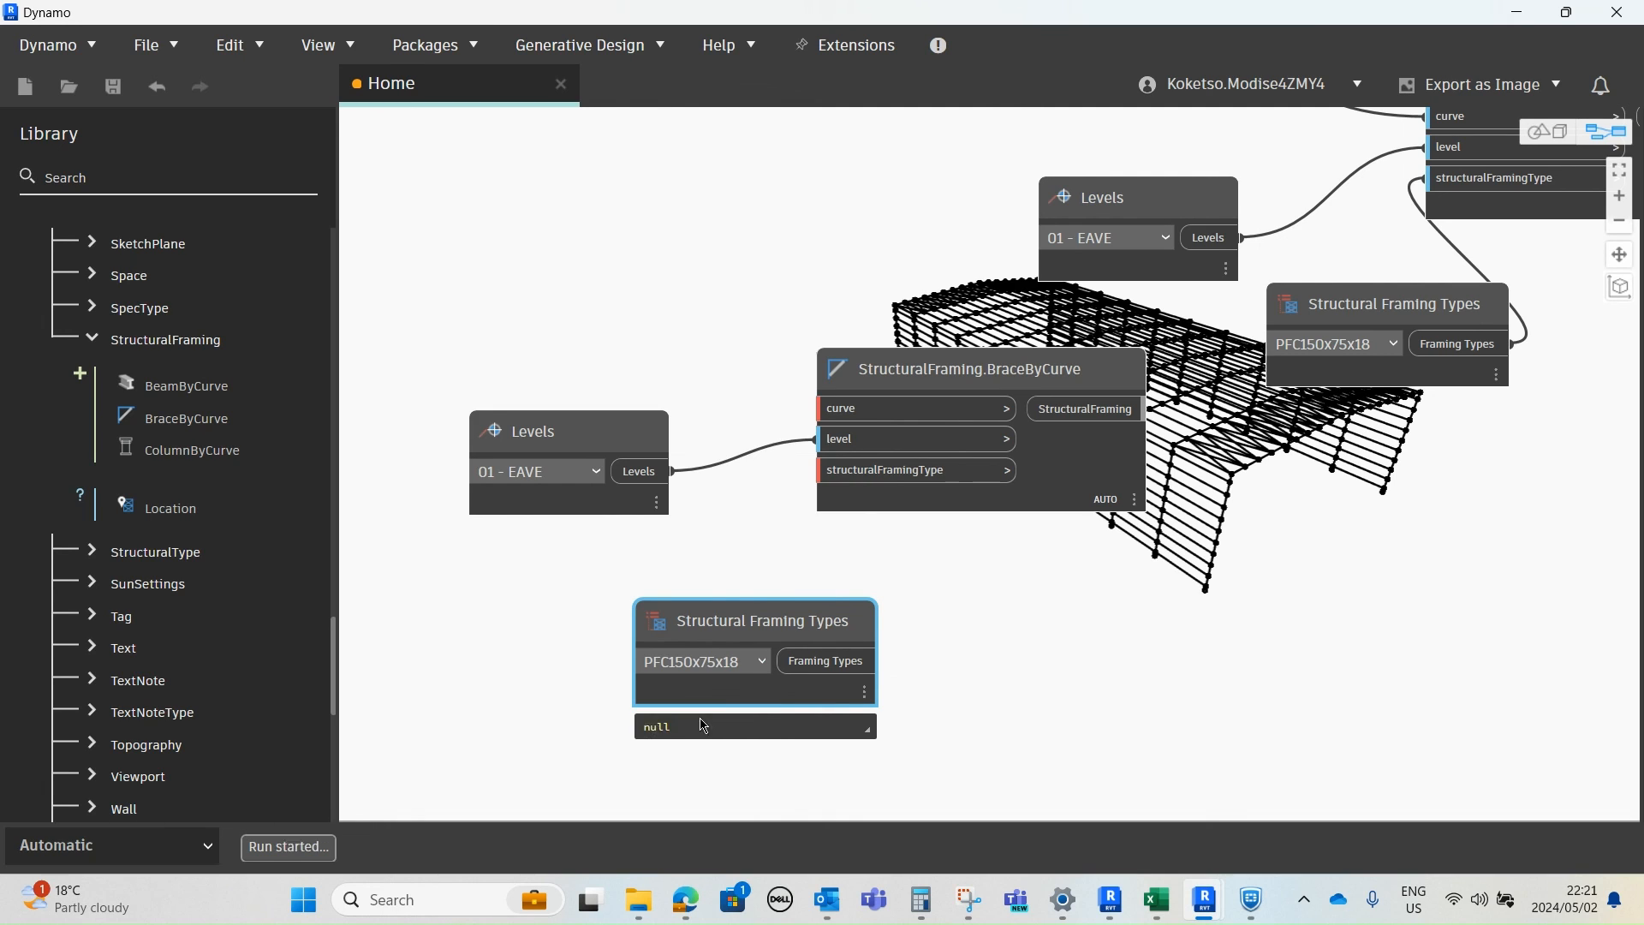
drag(880, 661, 823, 483)
- Connect the Purlins output of Frame.Purlins to the curve input of the newest BraceByCurve node
middle_drag(815, 569, 758, 673)
click(776, 512)
scroll(846, 399, down, 3)
middle_drag(850, 396, 652, 747)
scroll(1144, 667, up, 3)
scroll(1136, 656, down, 4)
scroll(825, 279, up, 3)
middle_drag(822, 292, 925, 535)
scroll(916, 520, down, 2)
scroll(703, 375, up, 3)
scroll(704, 378, down, 4)
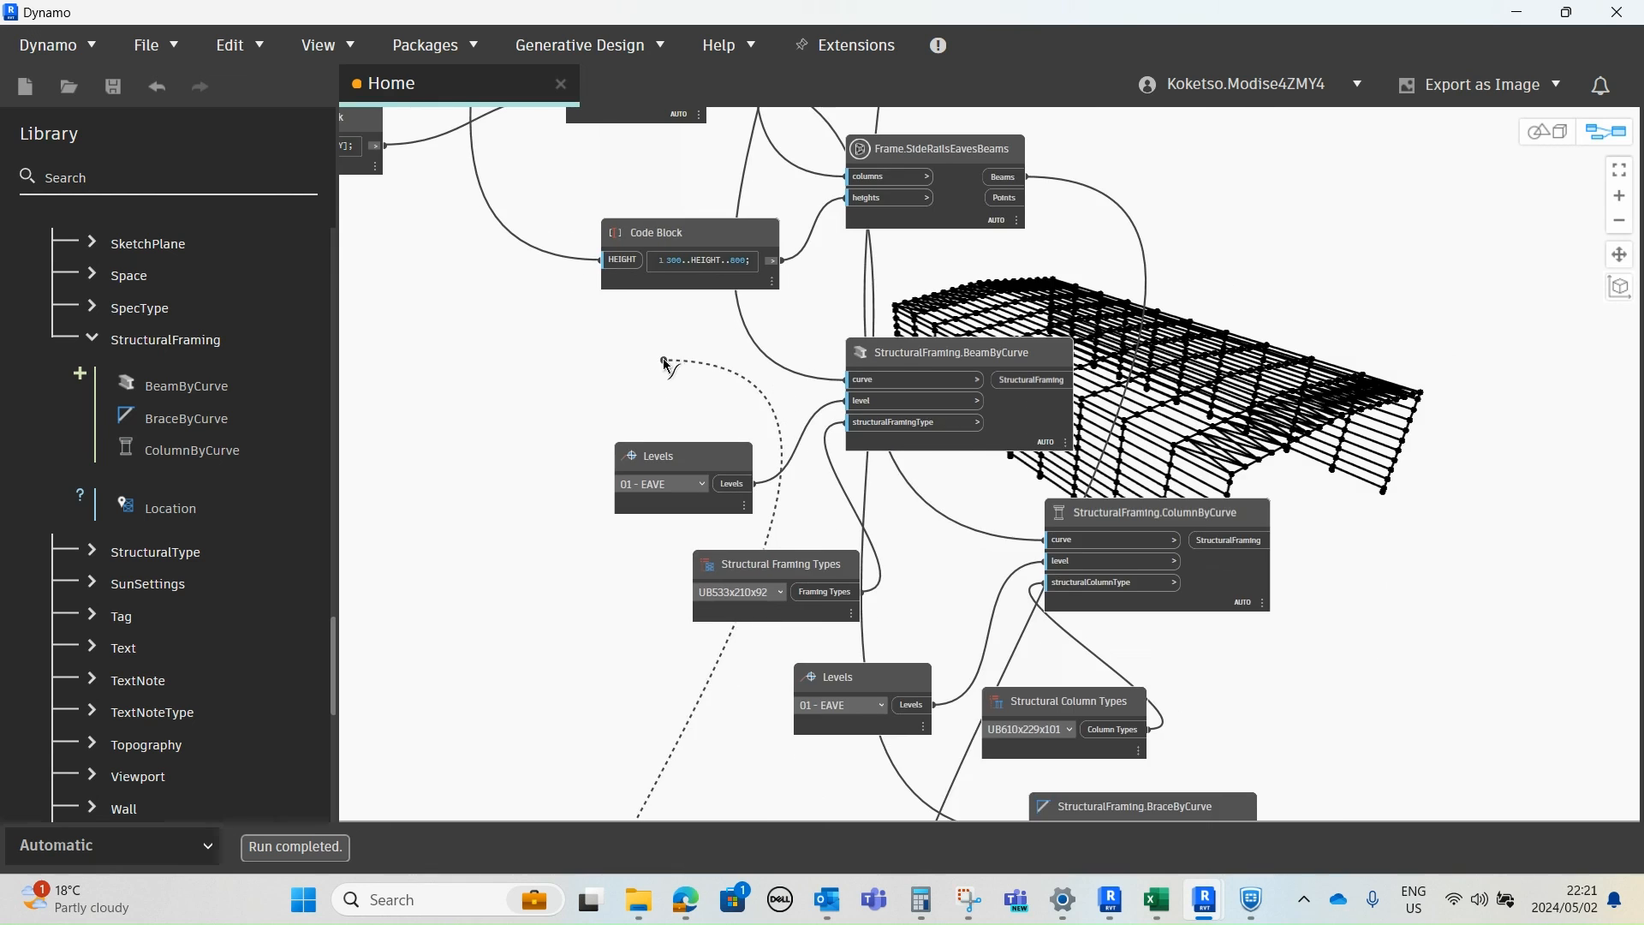
middle_drag(665, 360, 692, 420)
middle_drag(689, 484, 832, 618)
scroll(577, 433, down, 1)
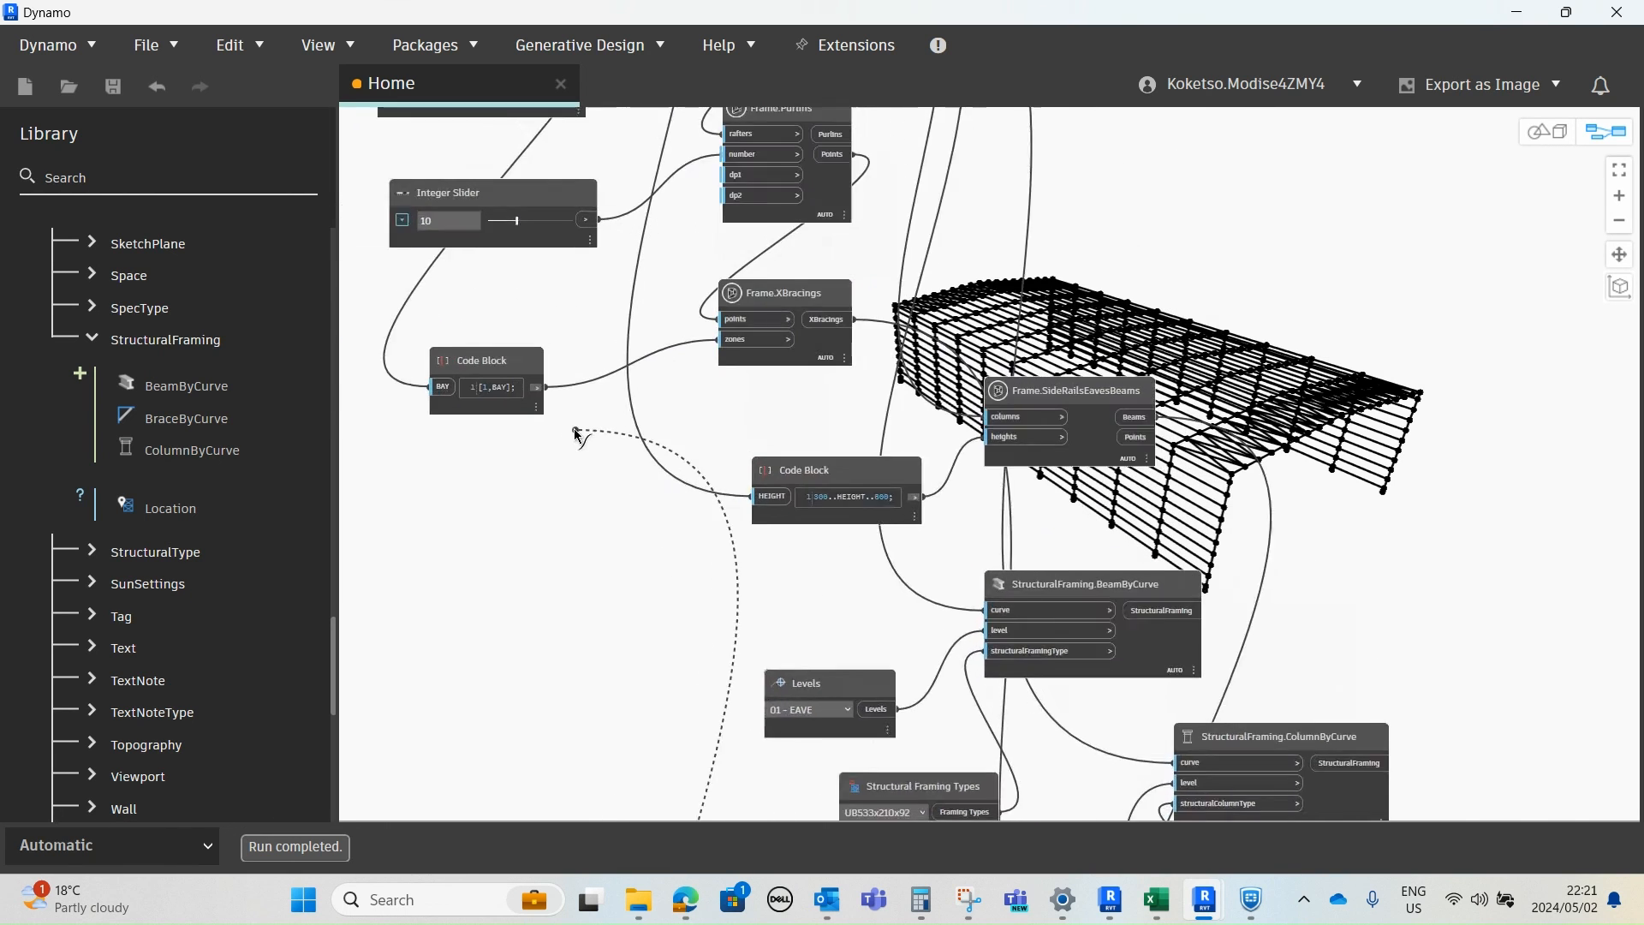
scroll(576, 433, up, 3)
middle_drag(576, 433, 621, 846)
scroll(951, 638, up, 3)
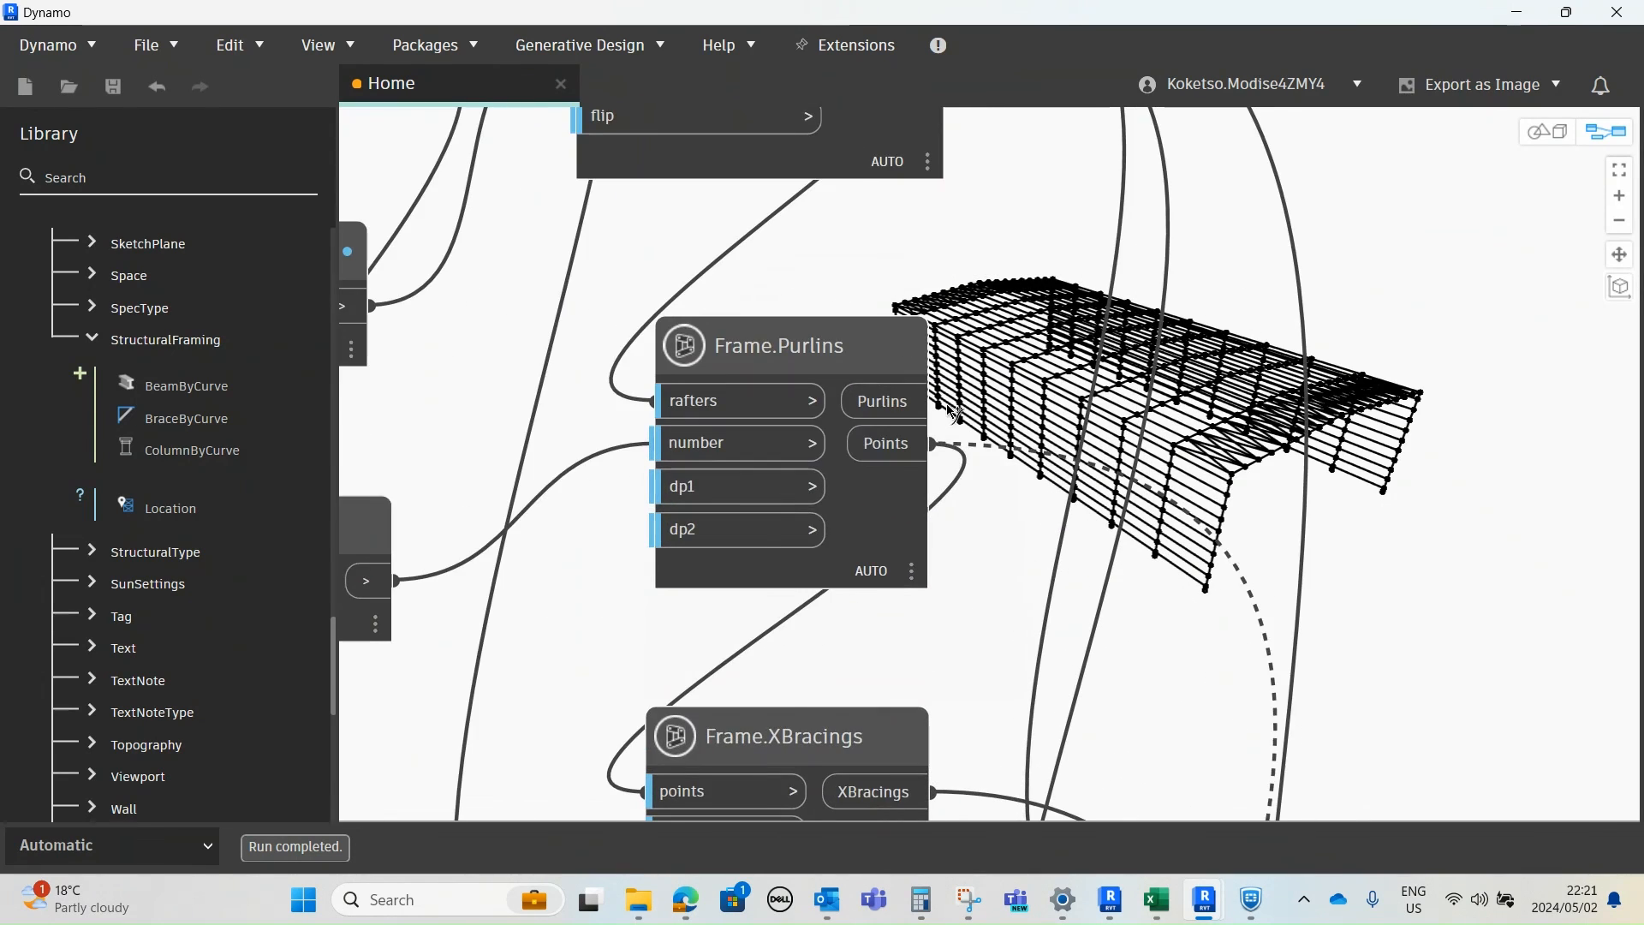
scroll(908, 385, up, 2)
click(927, 399)
scroll(918, 443, down, 5)
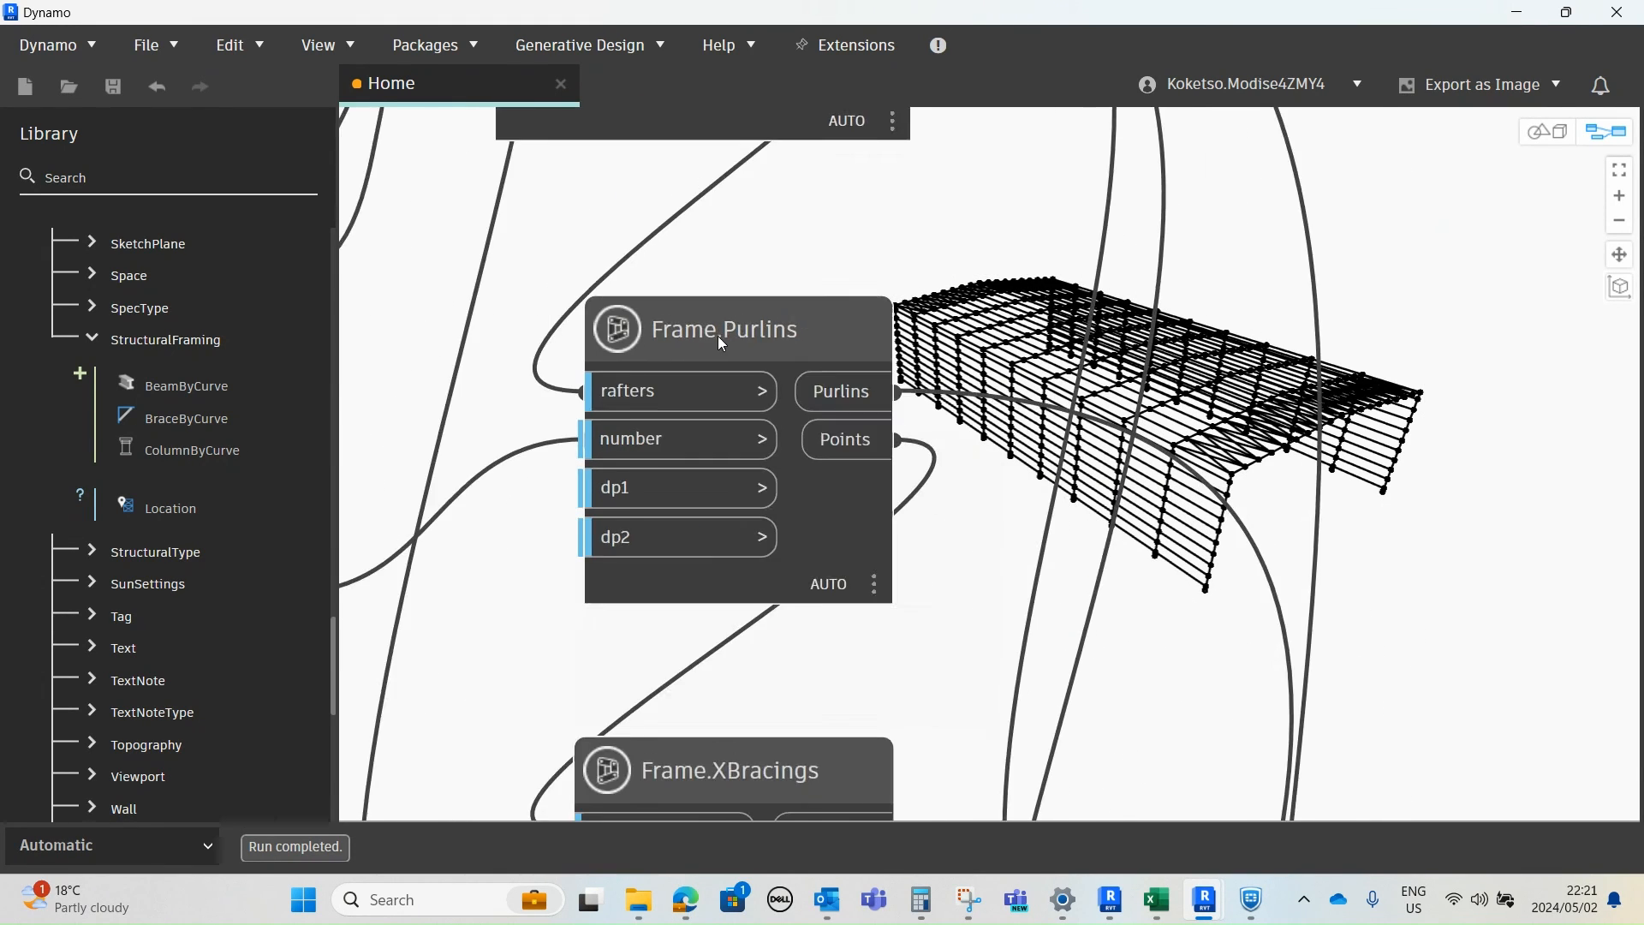
- Switch to Revit and inspect the roof purlins, a rafter and the whole frame from several angles
click(1518, 12)
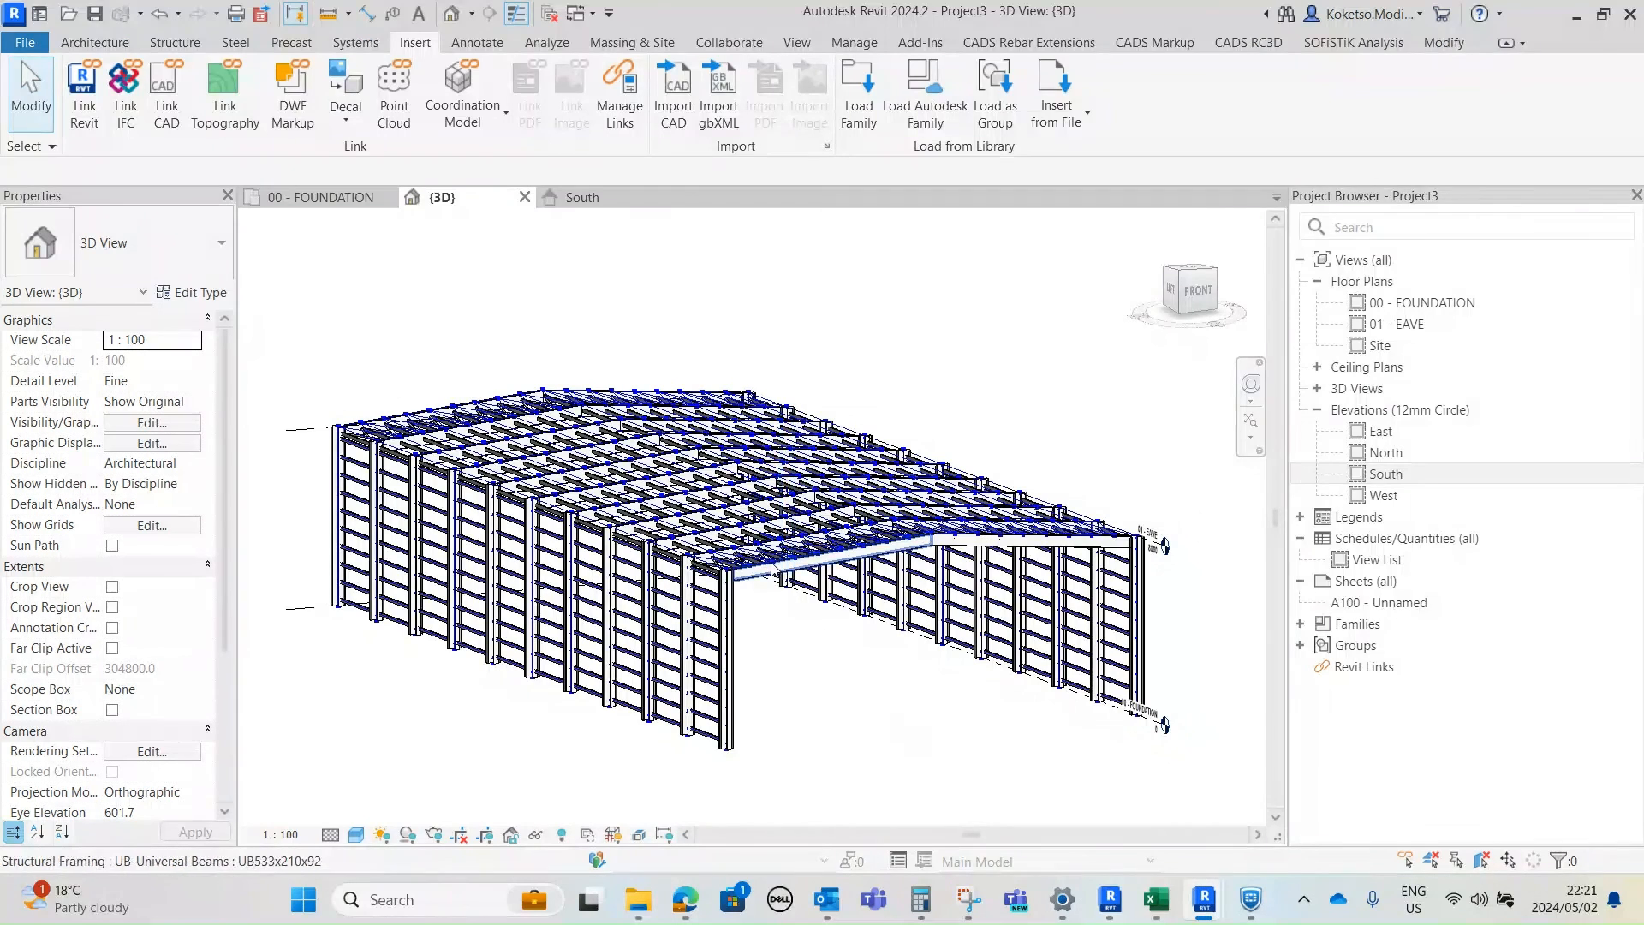
shift+middle_drag(758, 565, 1130, 685)
scroll(422, 557, up, 3)
shift+middle_drag(766, 661, 677, 643)
scroll(899, 416, up, 3)
click(751, 511)
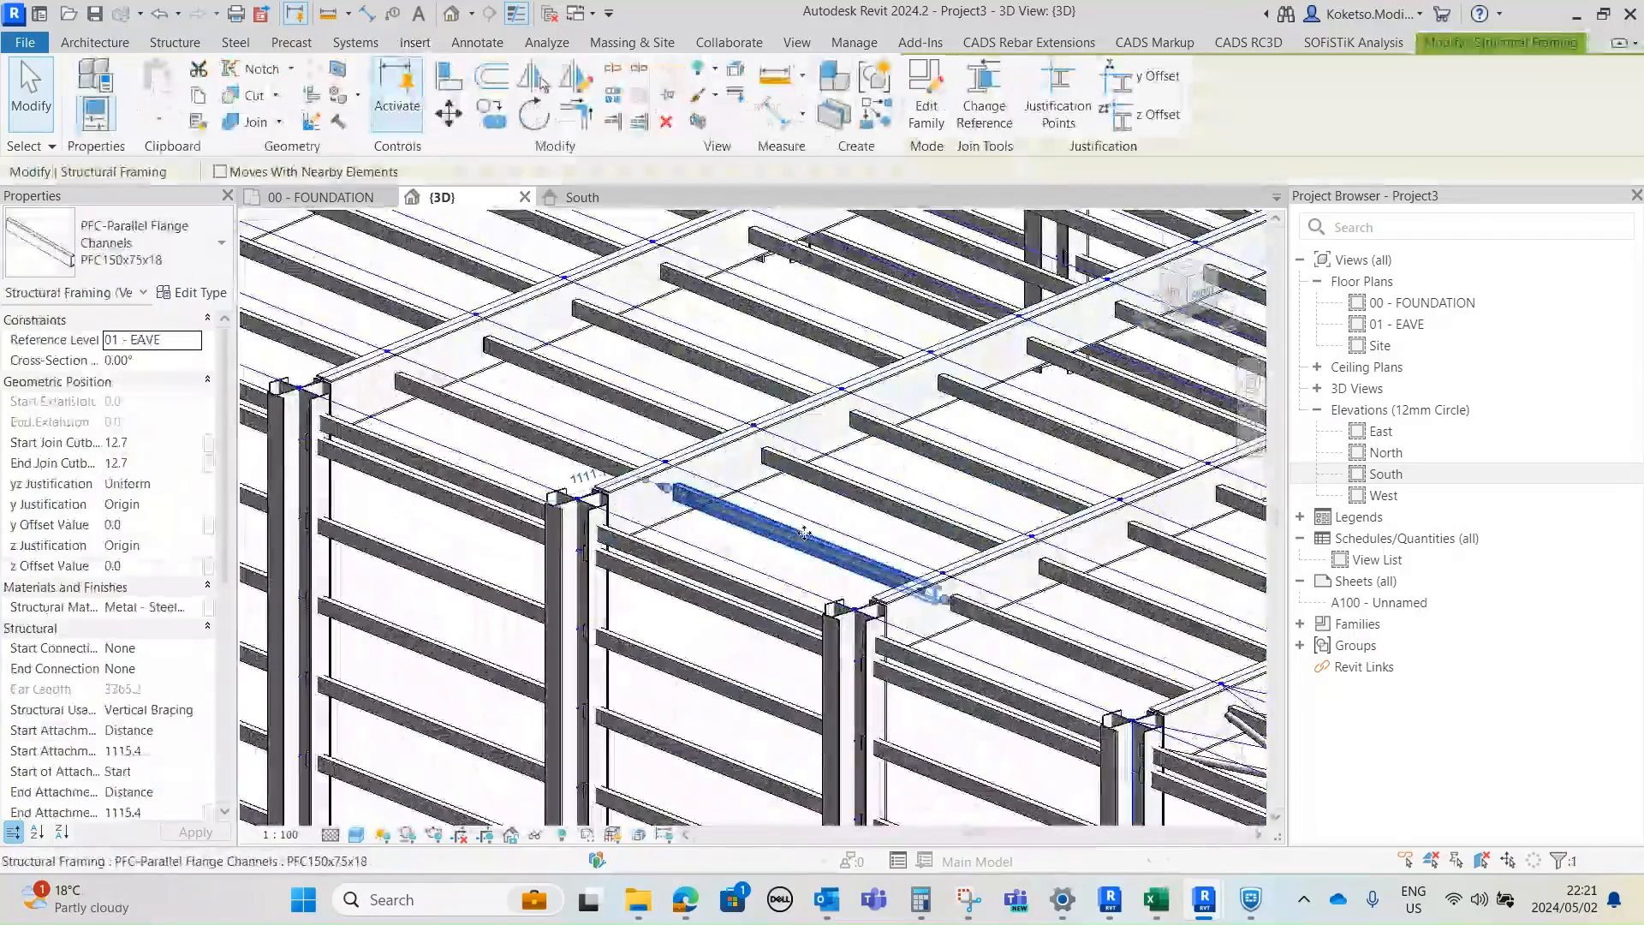
shift+middle_drag(752, 511, 888, 612)
scroll(869, 564, up, 3)
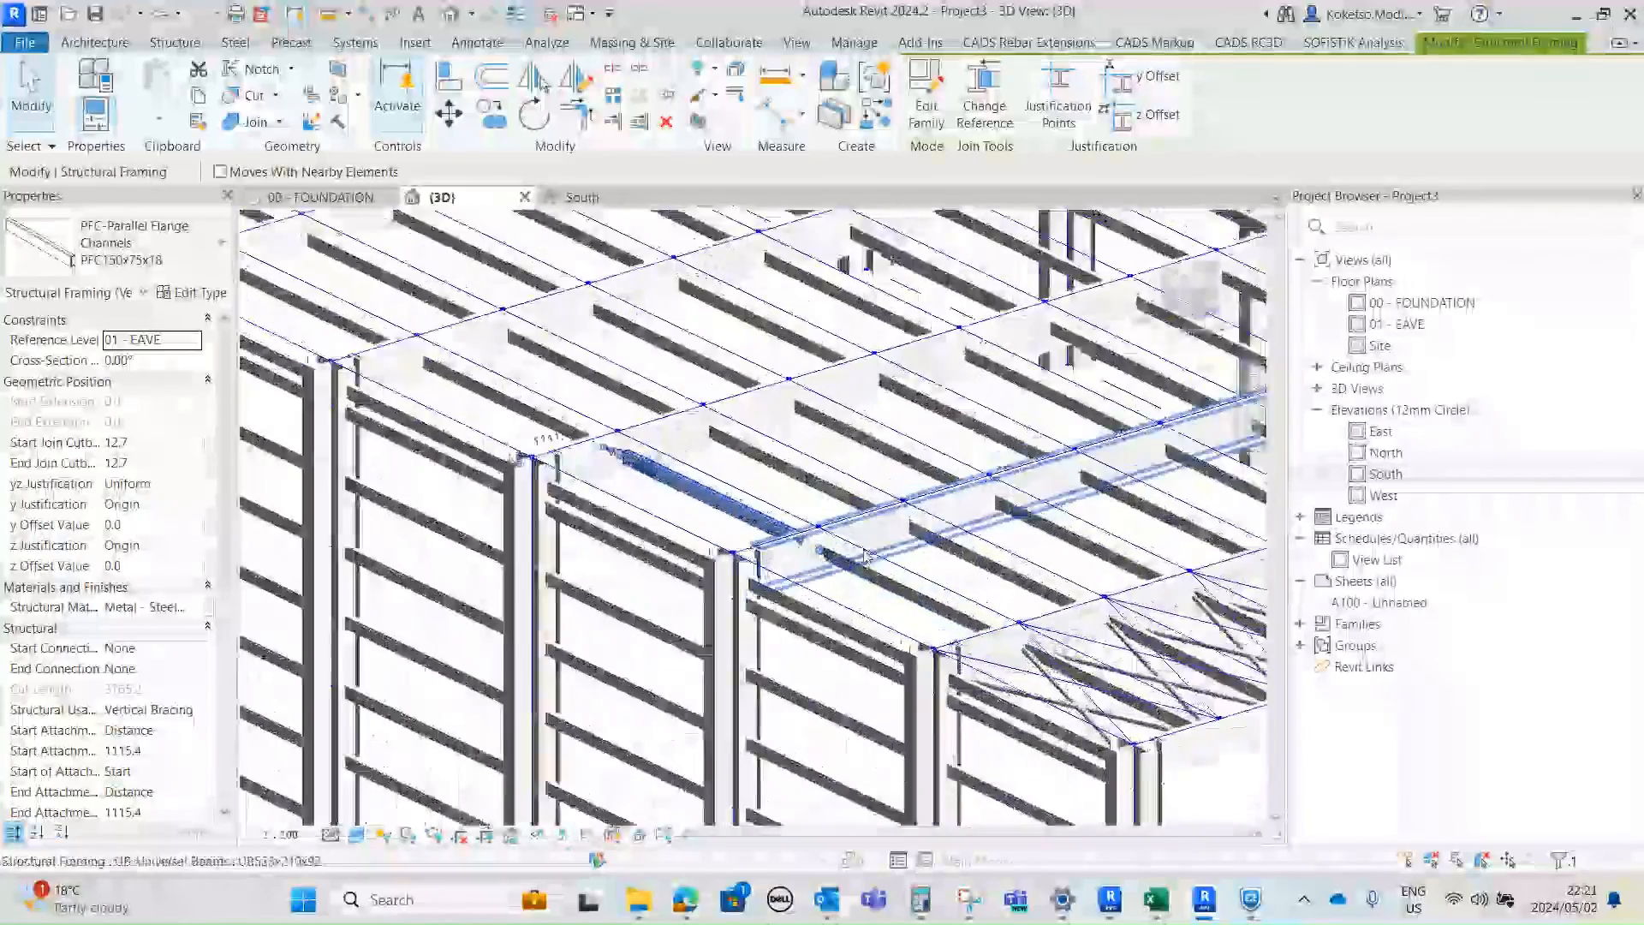
click(852, 518)
scroll(852, 518, down, 5)
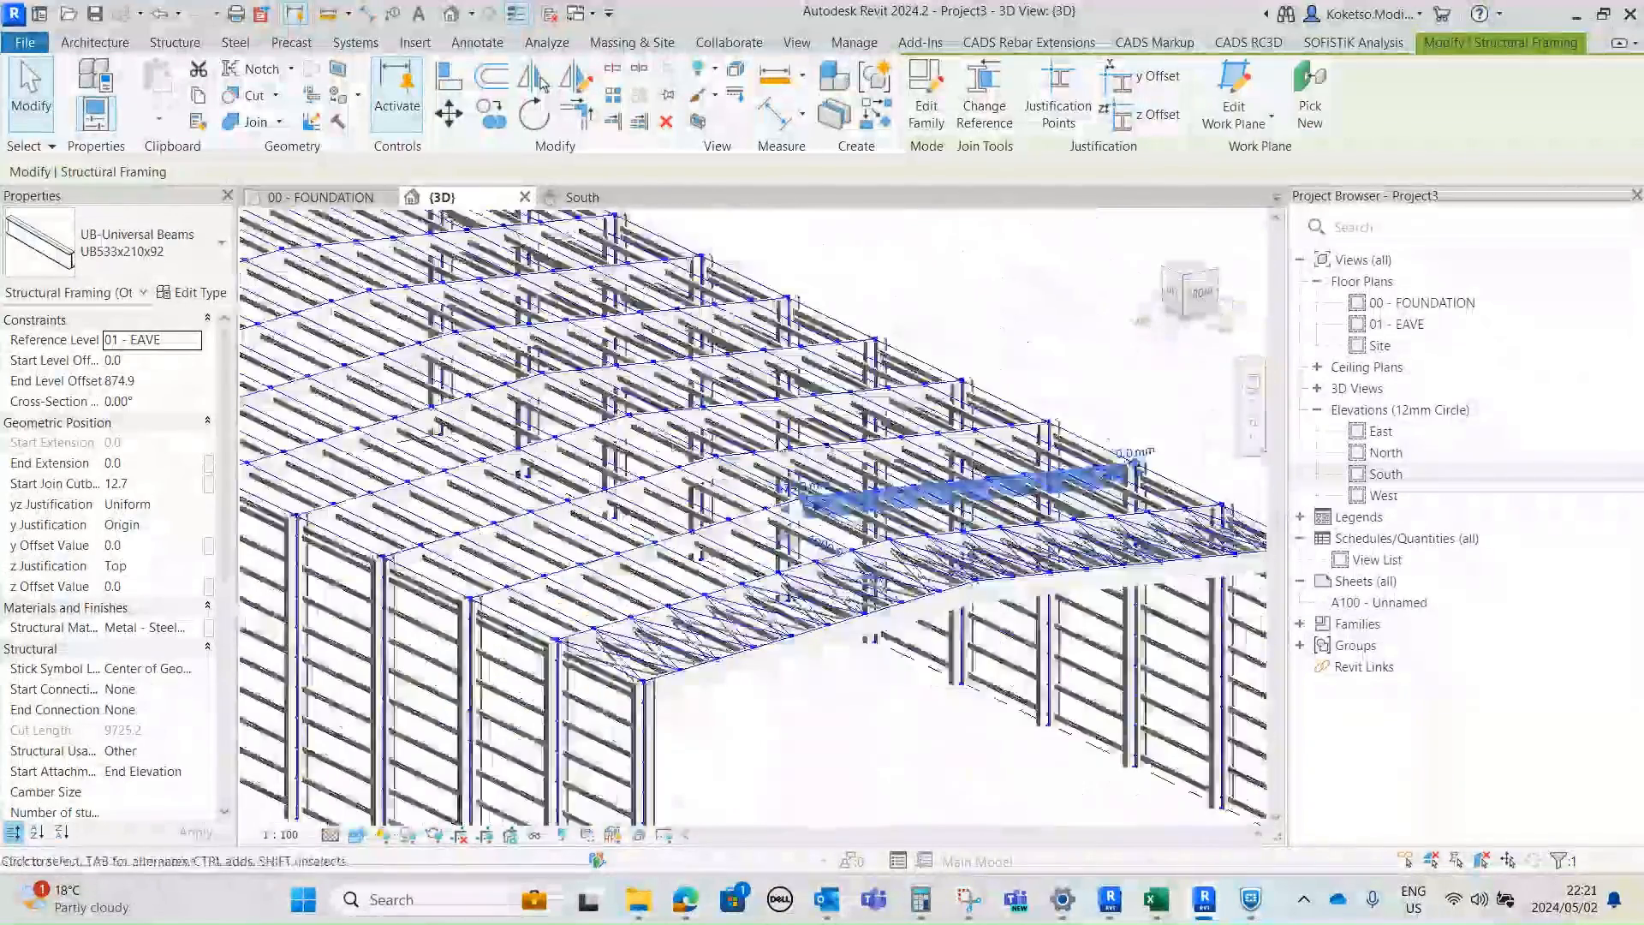
scroll(852, 518, down, 1)
click(1013, 751)
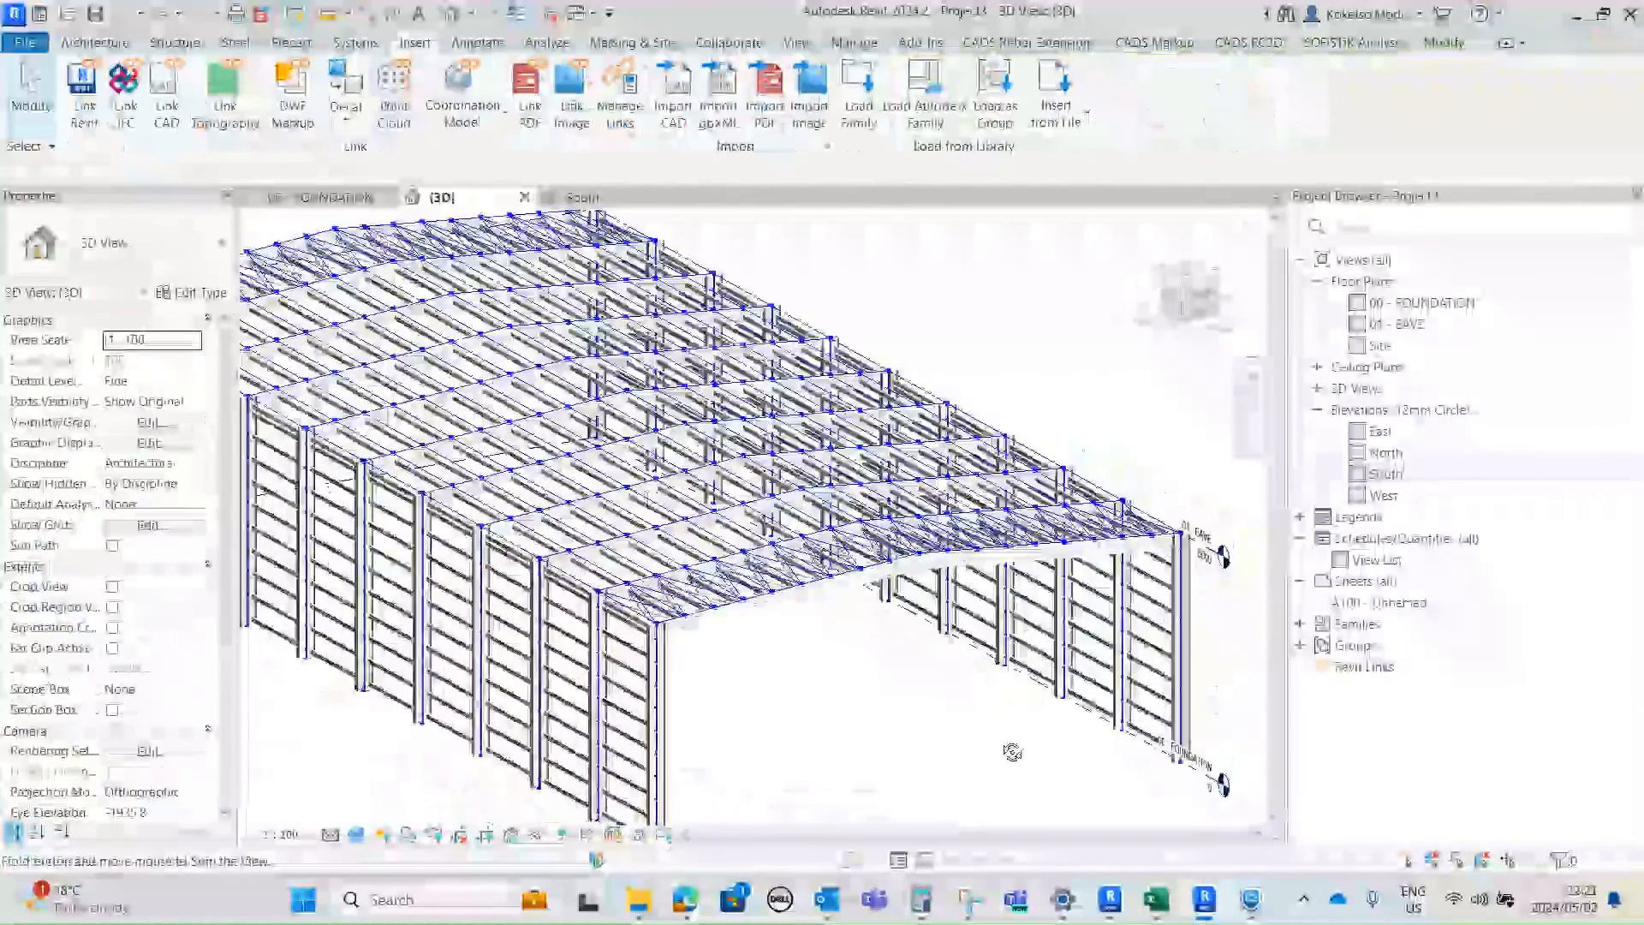
shift+middle_drag(1013, 751, 869, 706)
scroll(856, 668, down, 2)
middle_drag(869, 706, 917, 672)
scroll(894, 589, up, 2)
shift+middle_drag(916, 672, 914, 621)
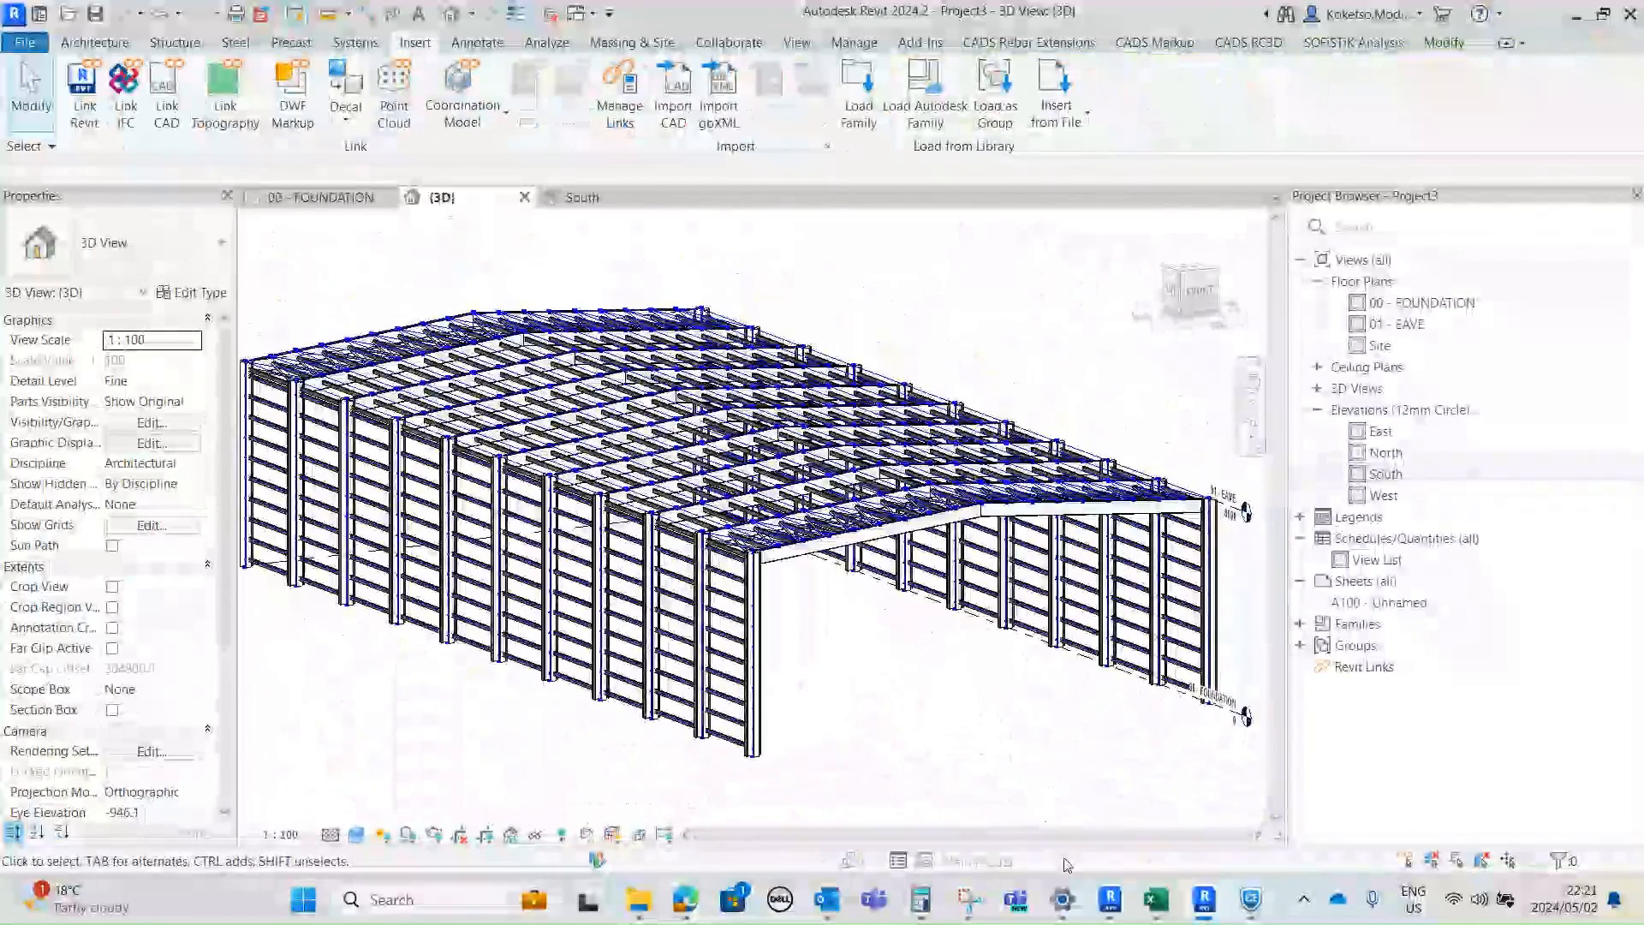
- Switch to Dynamo and review the complete node graph
click(1268, 795)
scroll(865, 391, down, 7)
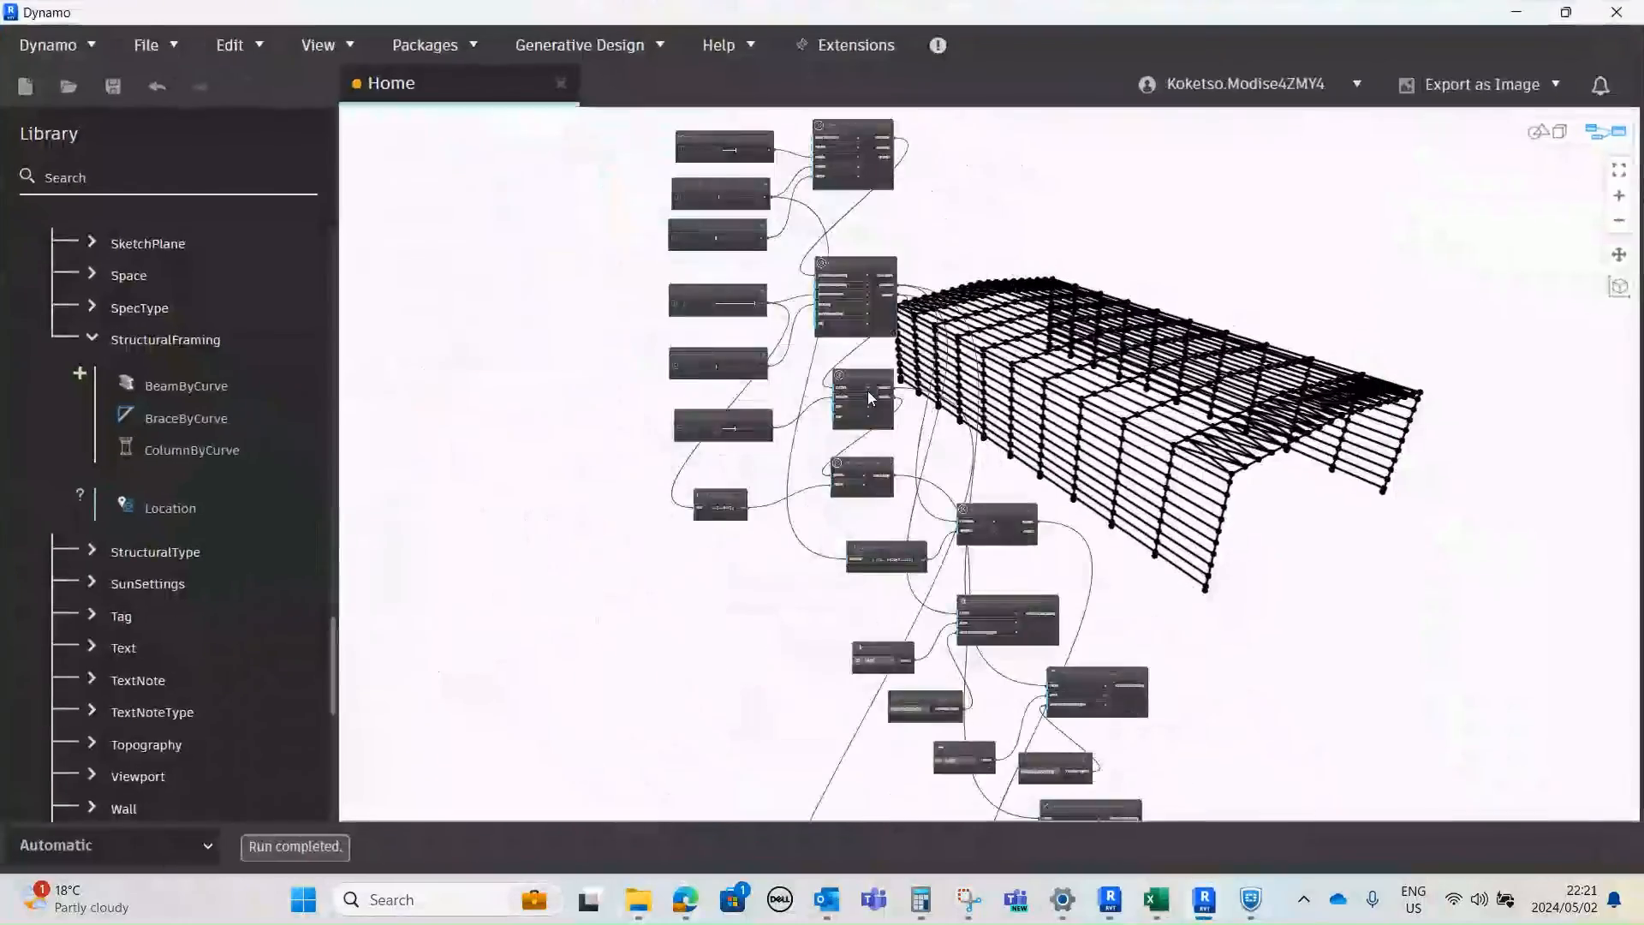
scroll(908, 398, up, 3)
scroll(814, 342, down, 2)
middle_drag(891, 435, 822, 397)
scroll(817, 396, up, 2)
click(150, 45)
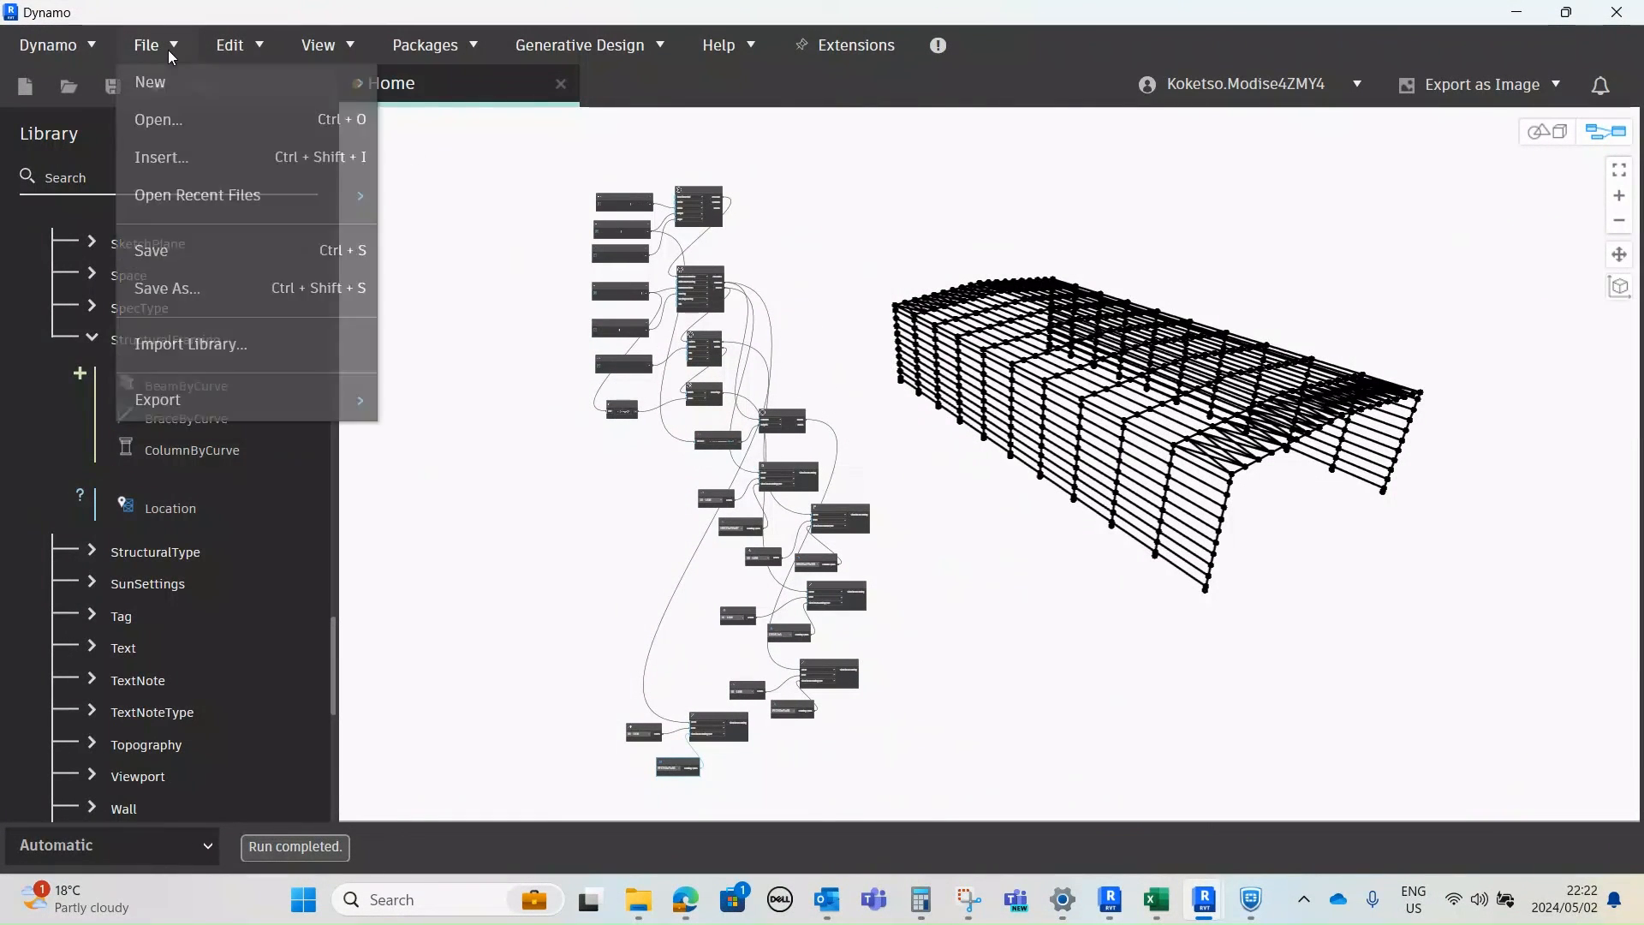
click(176, 291)
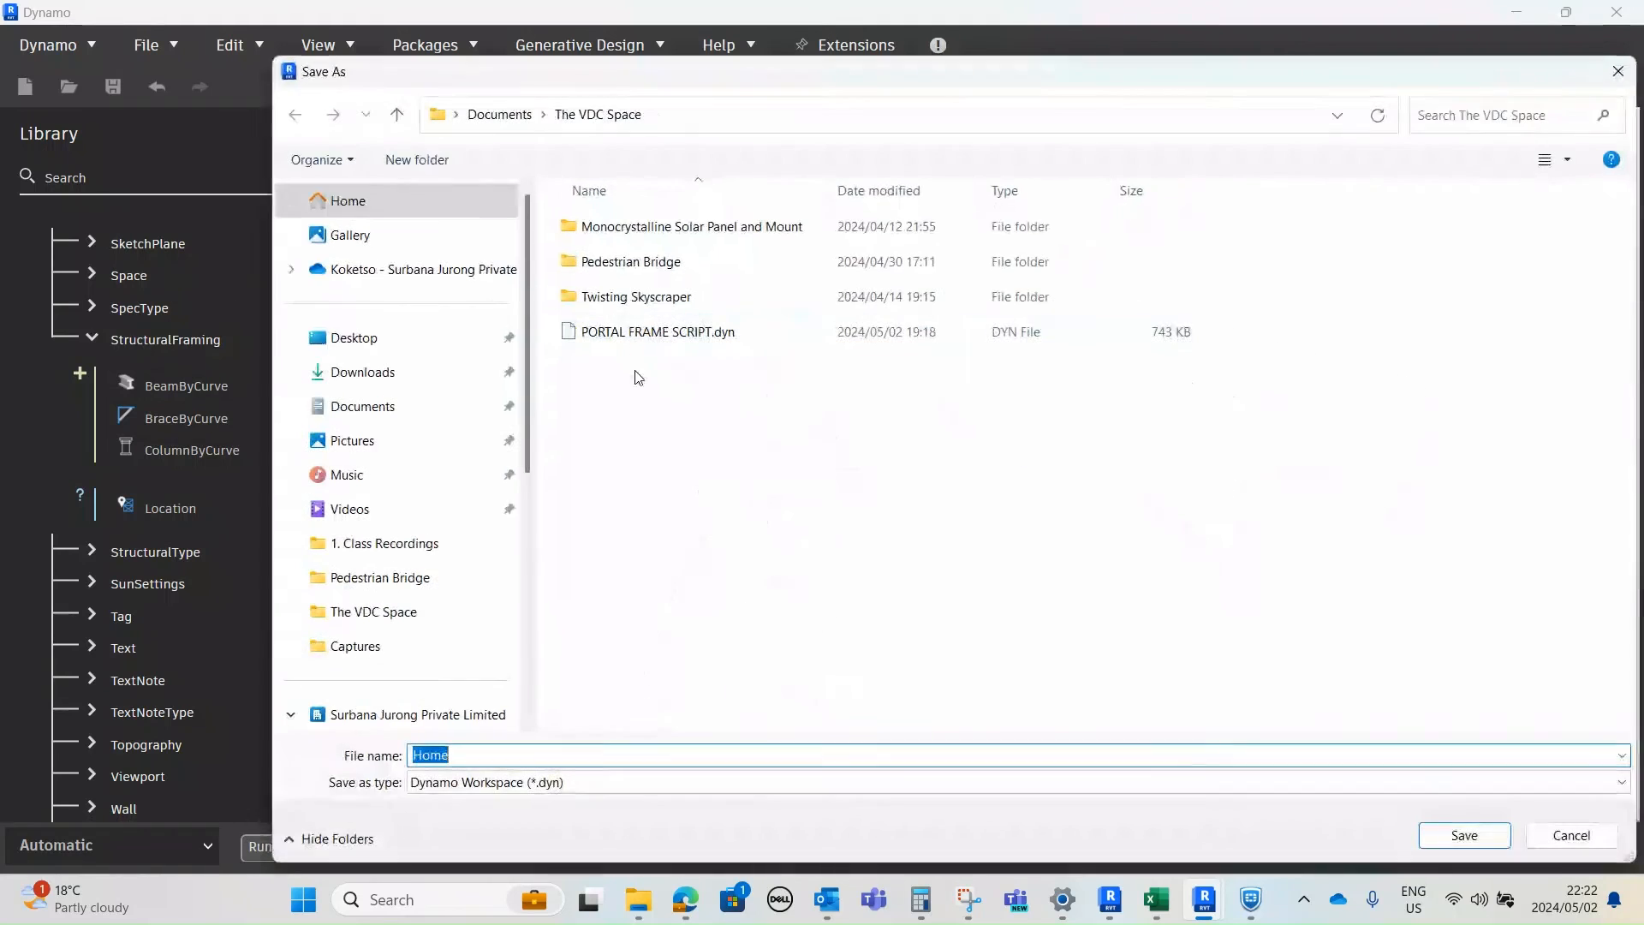
key(Escape)
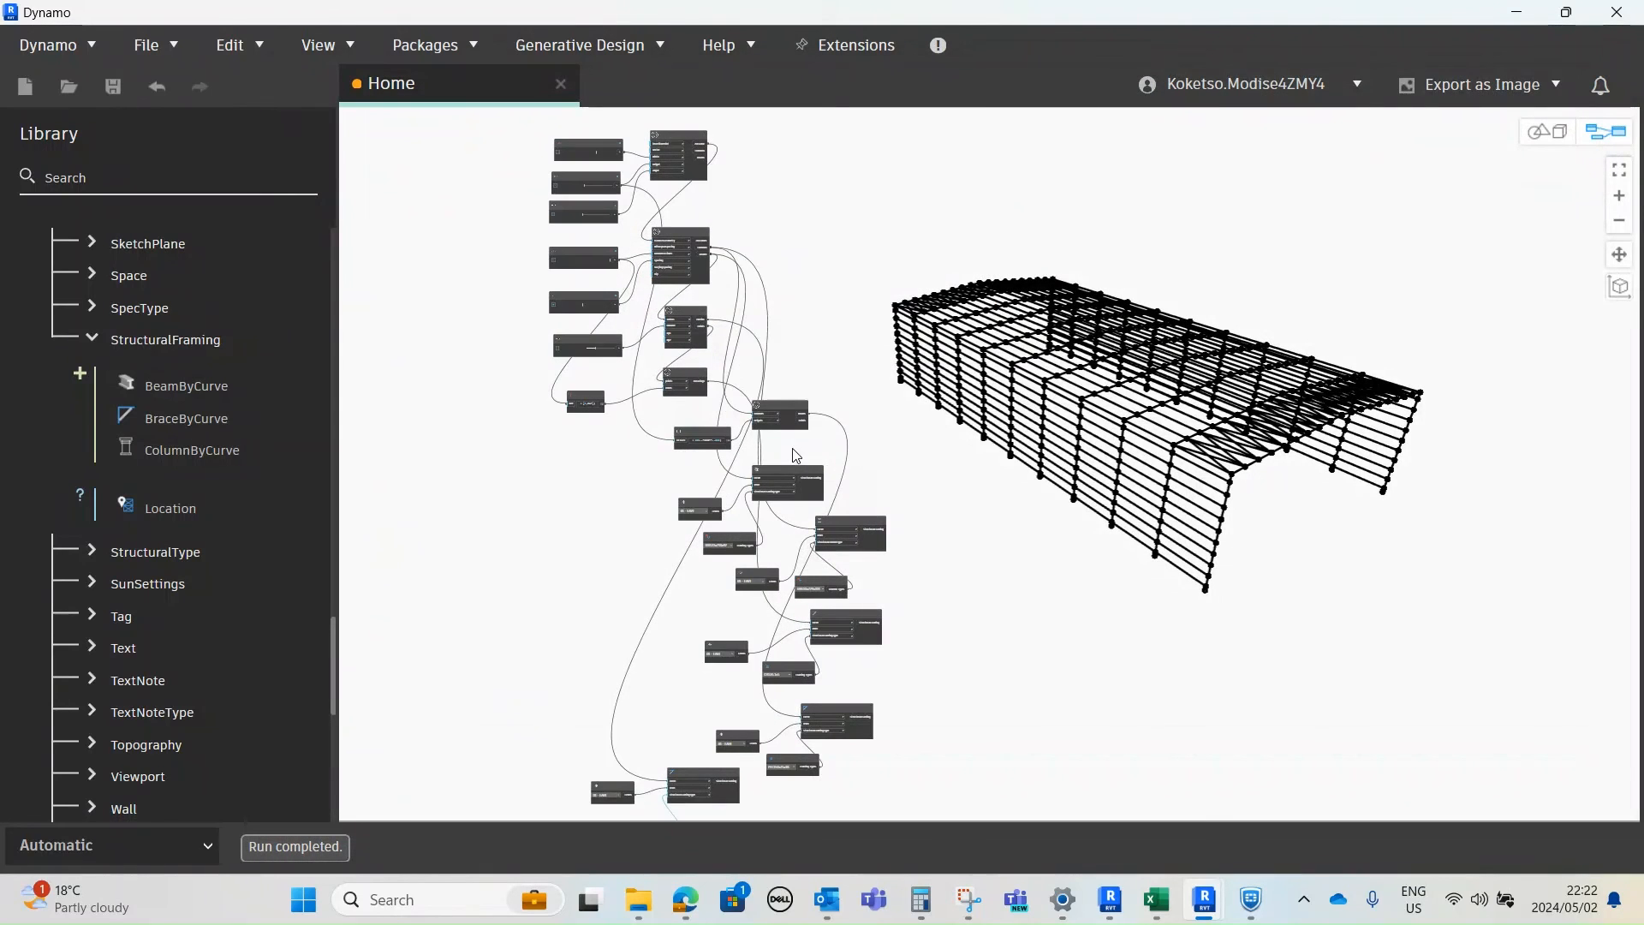
- Switch to Revit and examine the complete steel portal frame from both sides in the 3D view
scroll(798, 410, up, 2)
middle_drag(782, 419, 775, 439)
scroll(773, 440, down, 2)
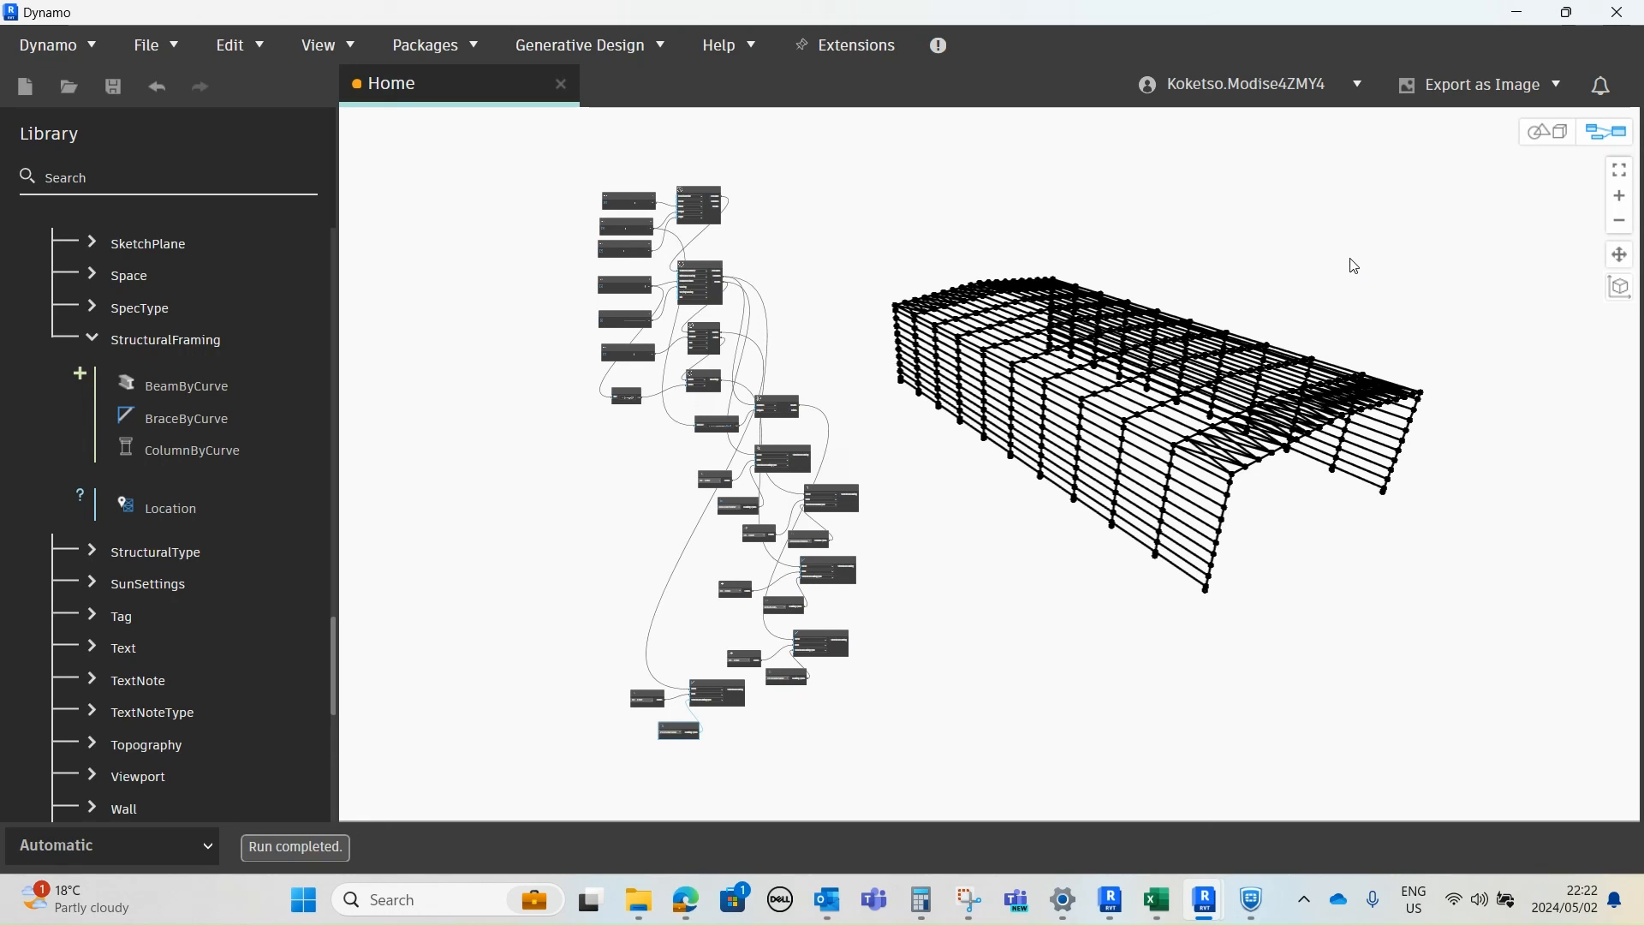
click(1522, 12)
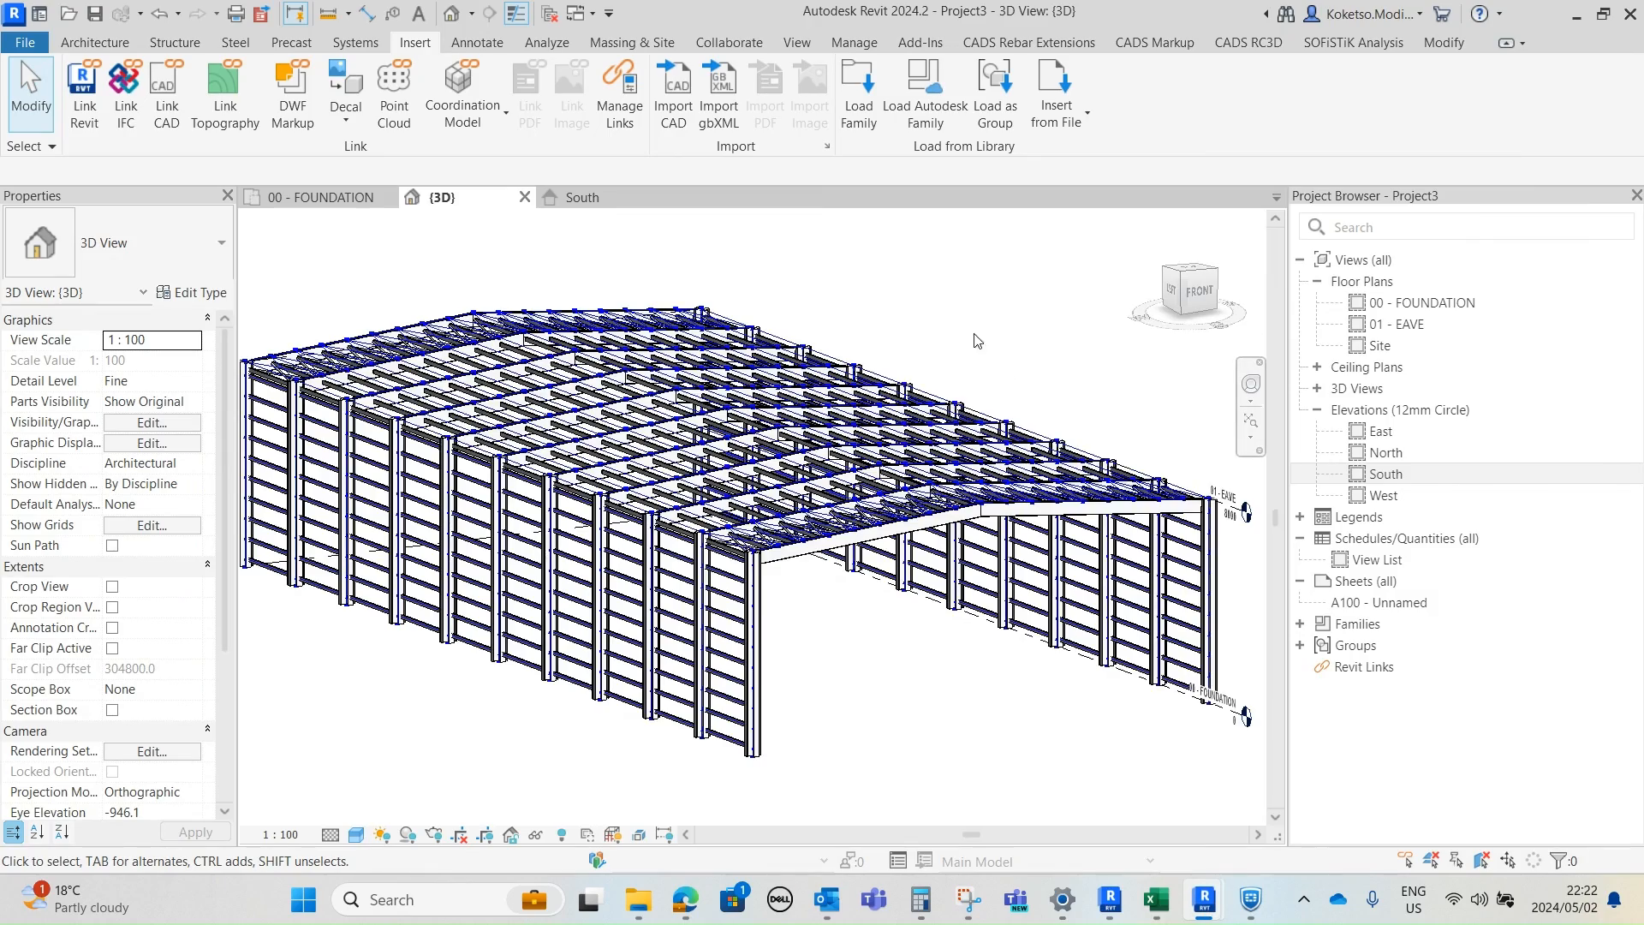
mouse_move(979, 340)
shift+middle_down()
mouse_move(938, 319)
mouse_move(959, 363)
shift+middle_up()
middle_drag(959, 364, 888, 429)
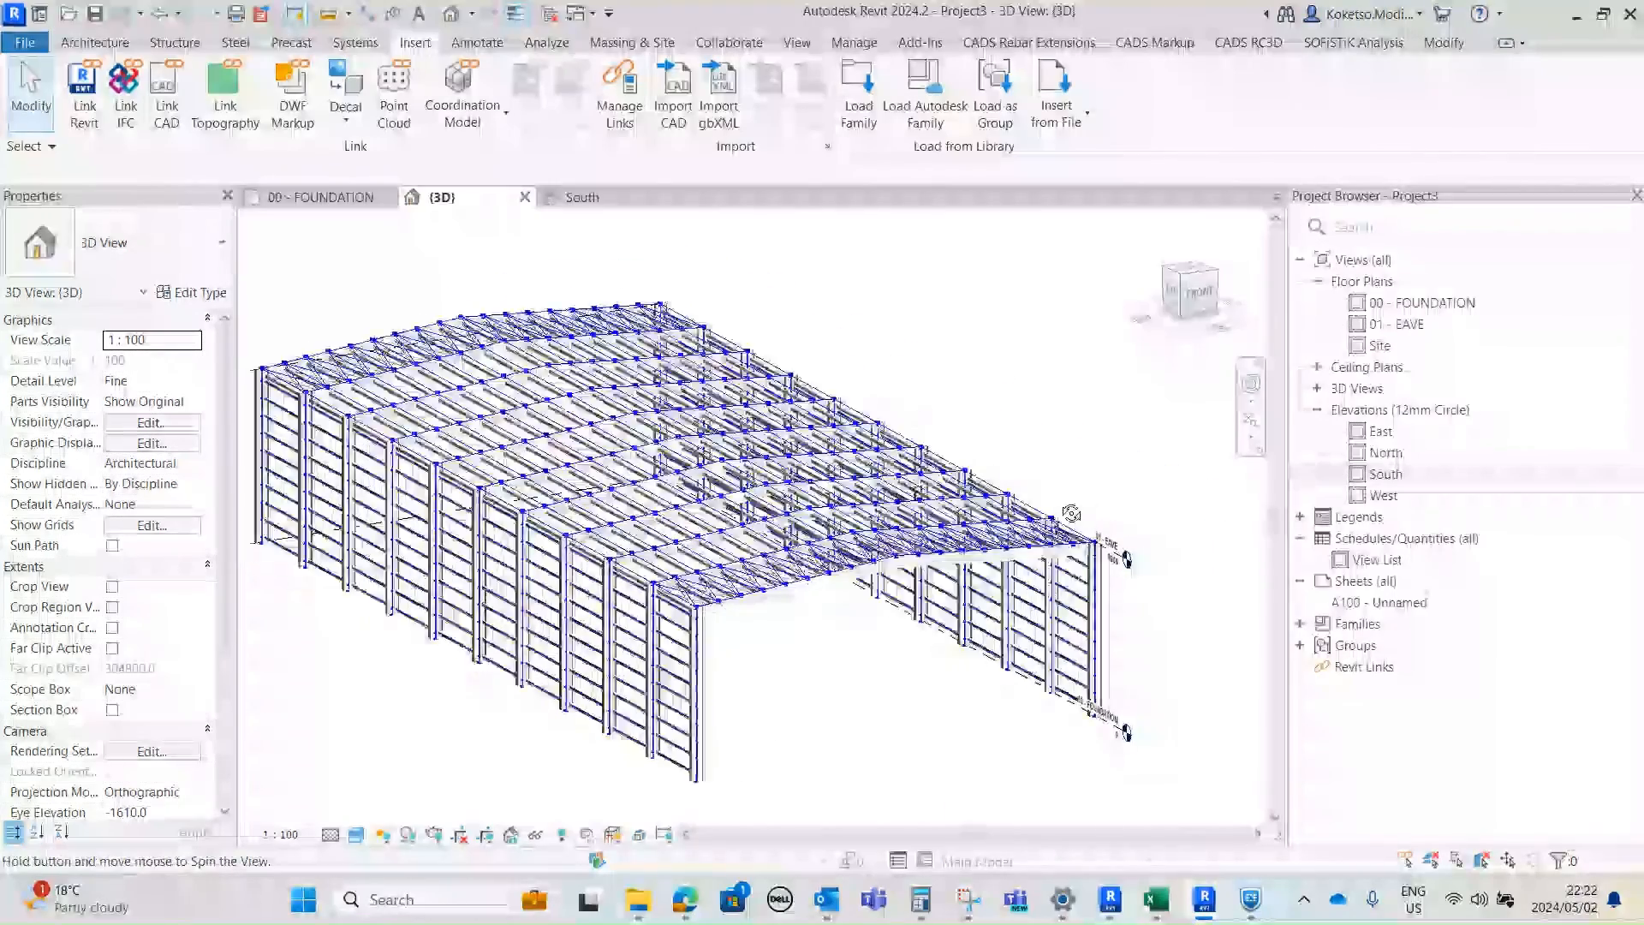
shift+middle_drag(1071, 514, 888, 609)
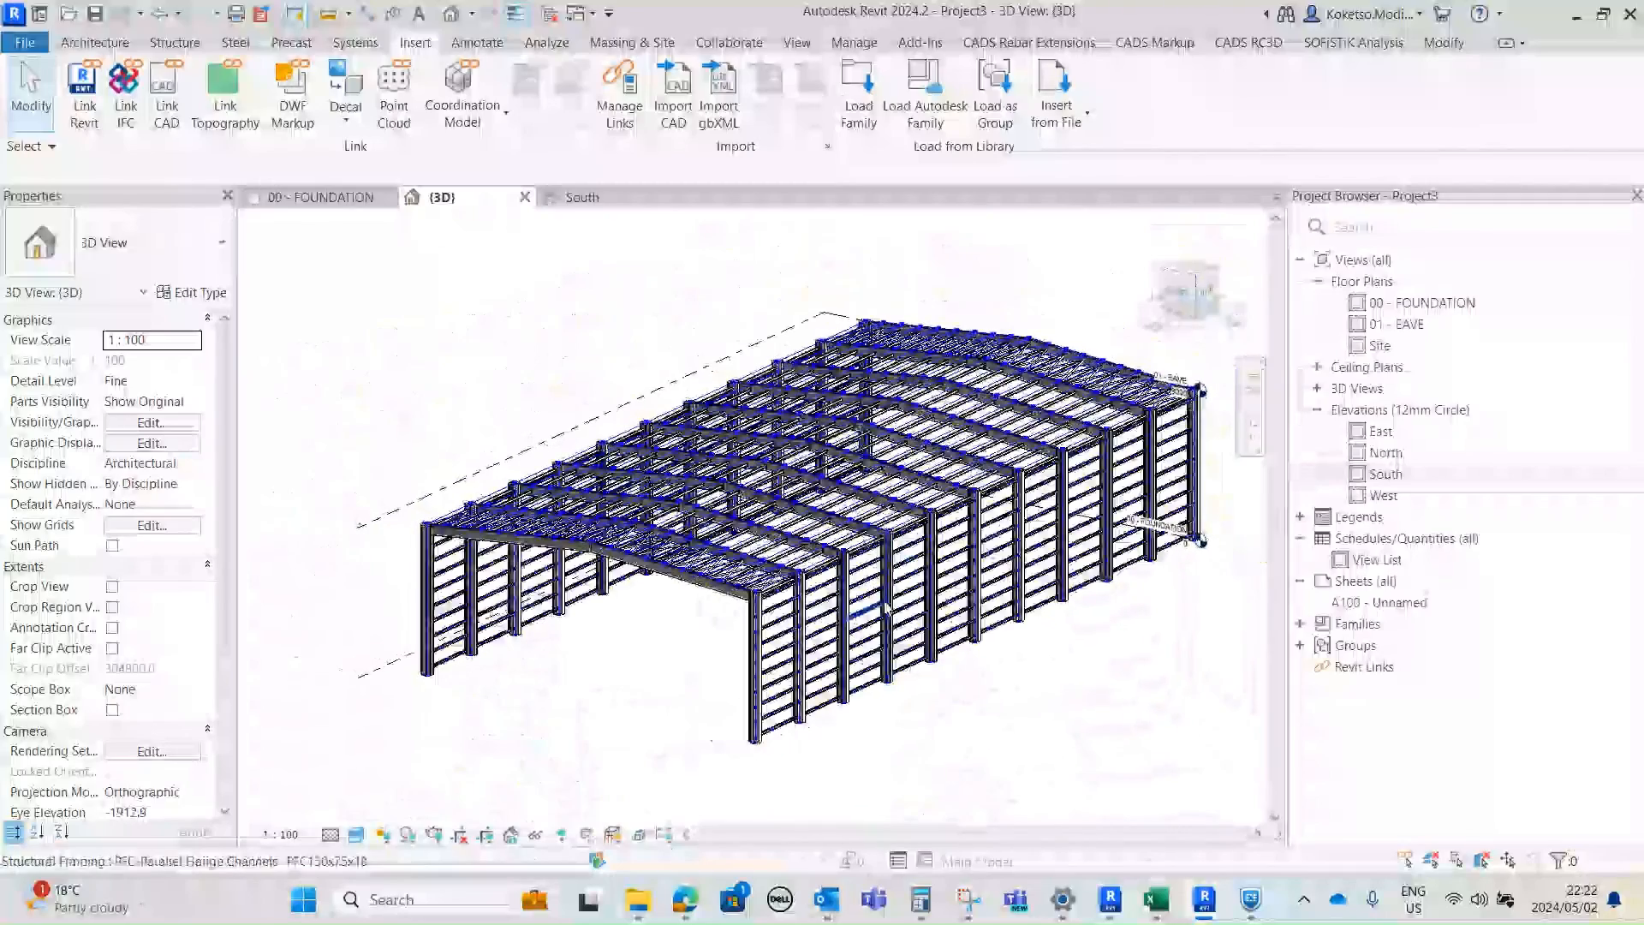